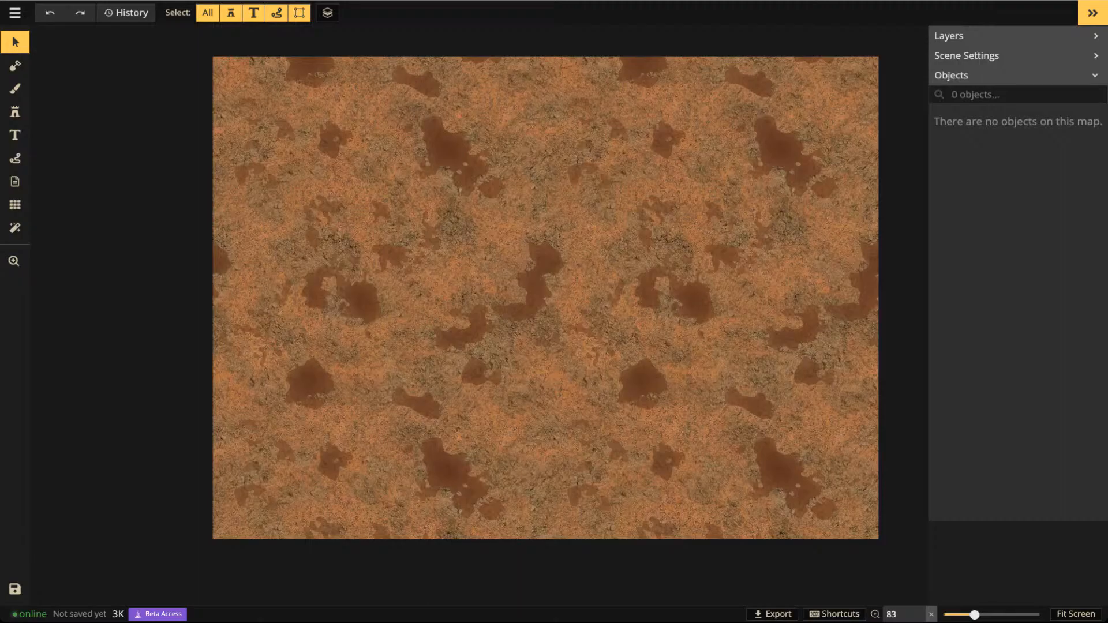
Show the square map grid and set its layer value to -5
key(space)
drag(546, 298, 459, 310)
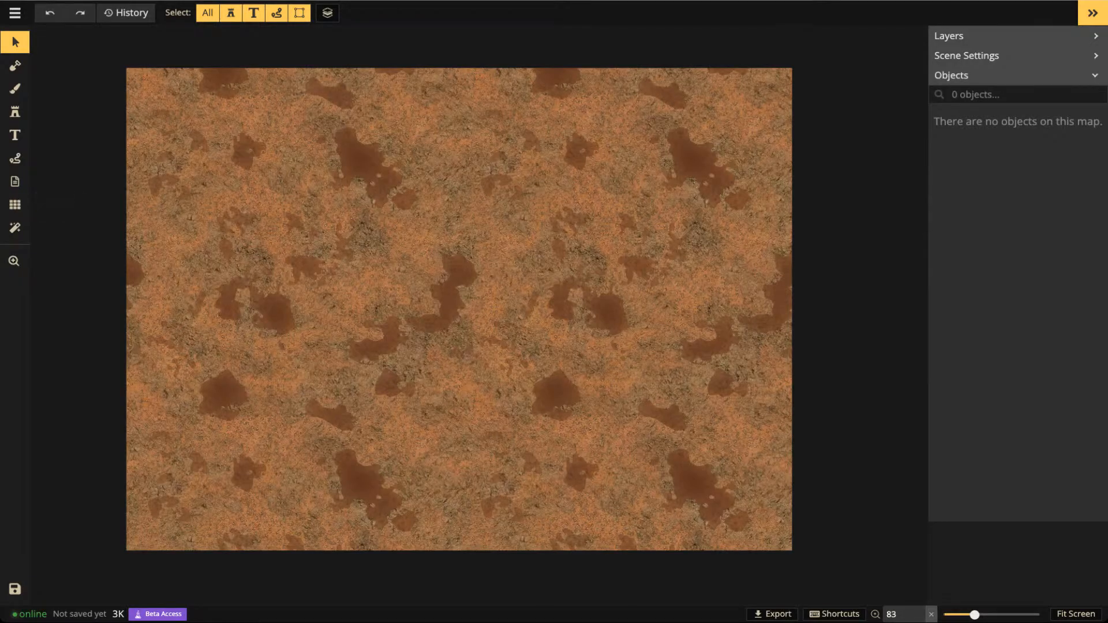
click(15, 205)
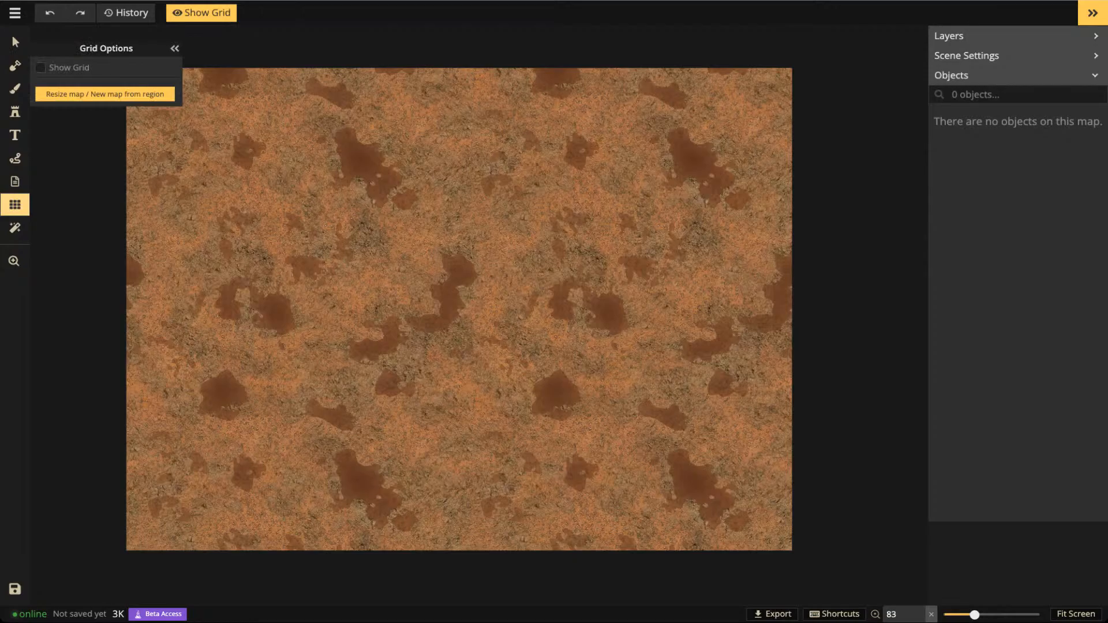
click(40, 68)
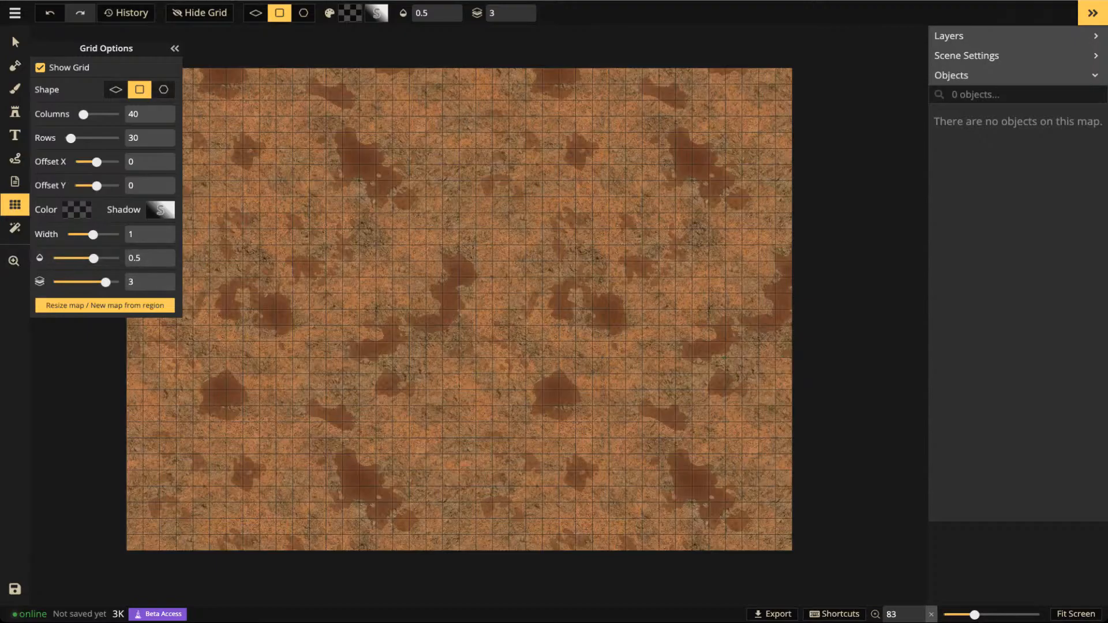
drag(105, 283, 51, 282)
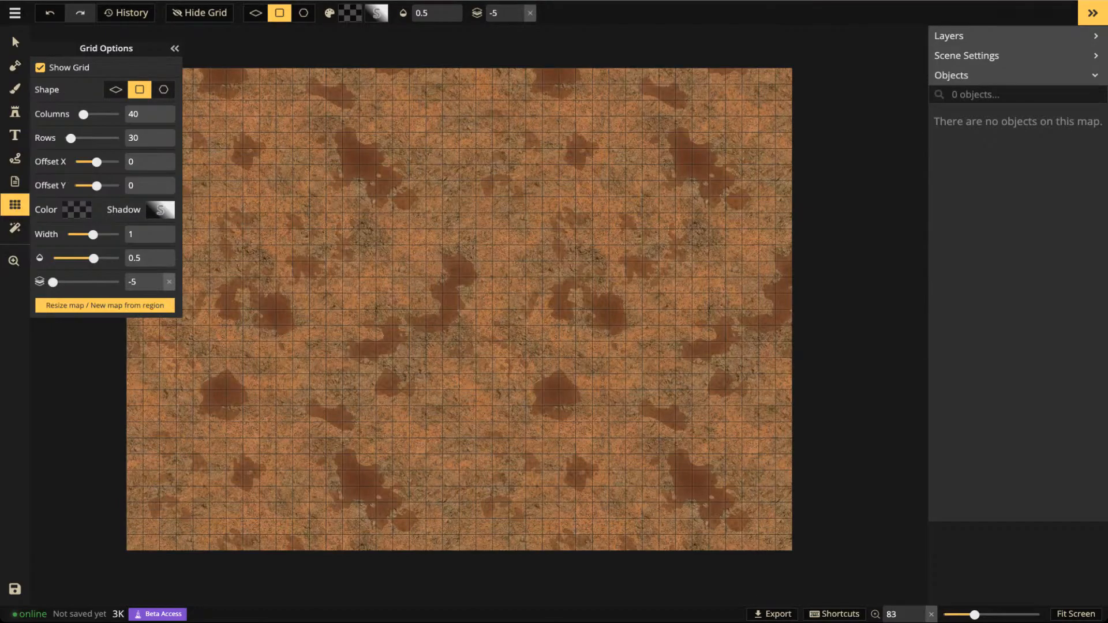
click(175, 48)
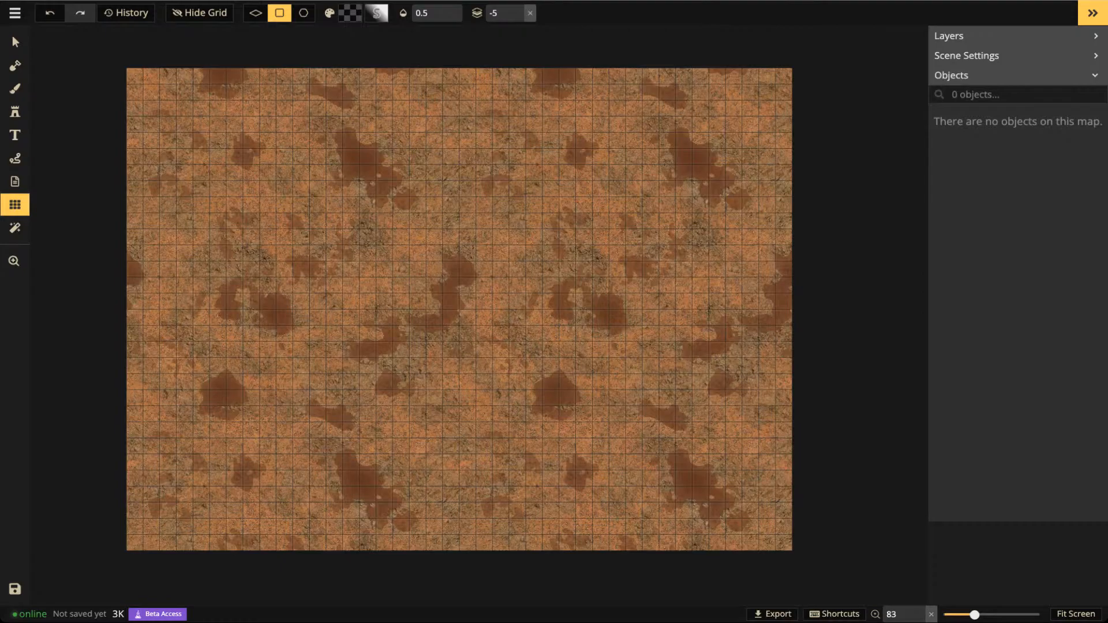
scroll(265, 118, down, 1)
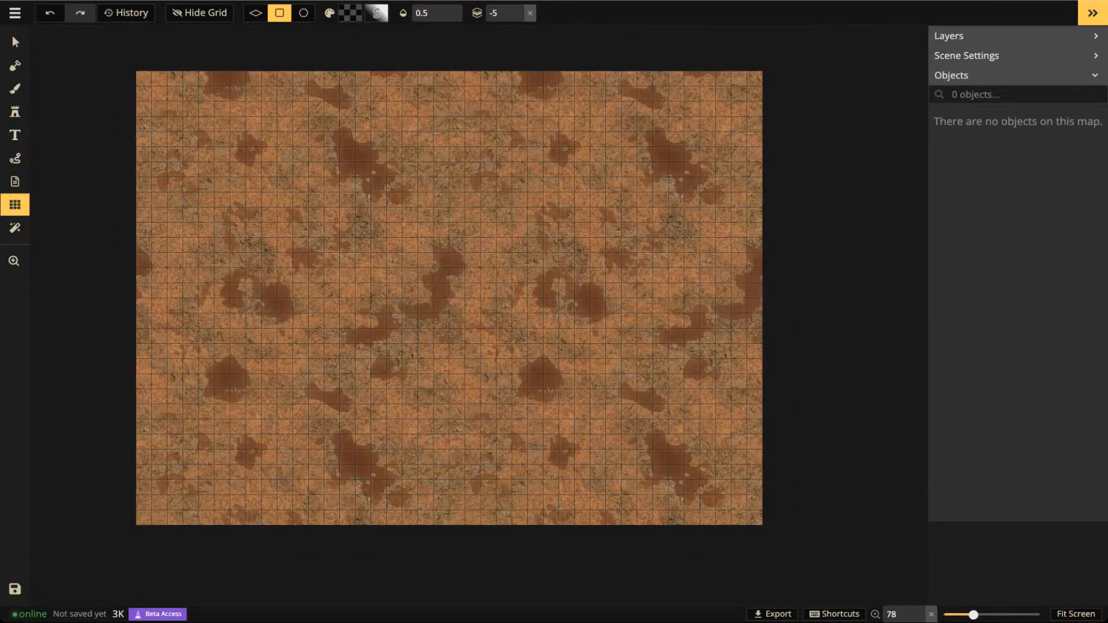
Choose the first grey-brown texture under Concrete Textures in the catalog as the brush texture
click(15, 88)
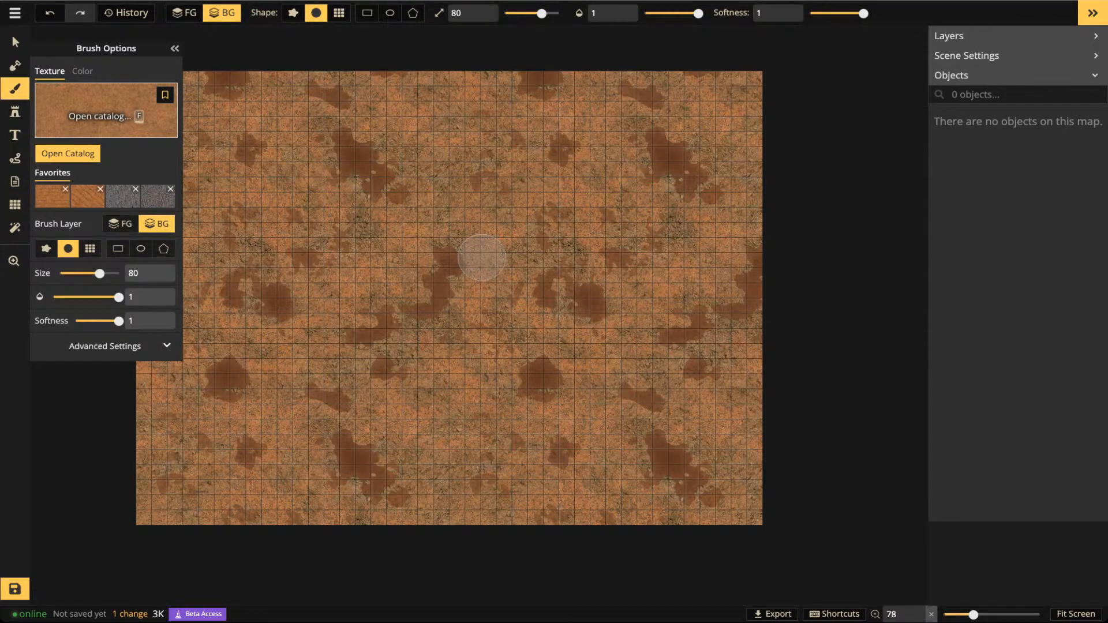
key(f)
scroll(631, 346, down, 15)
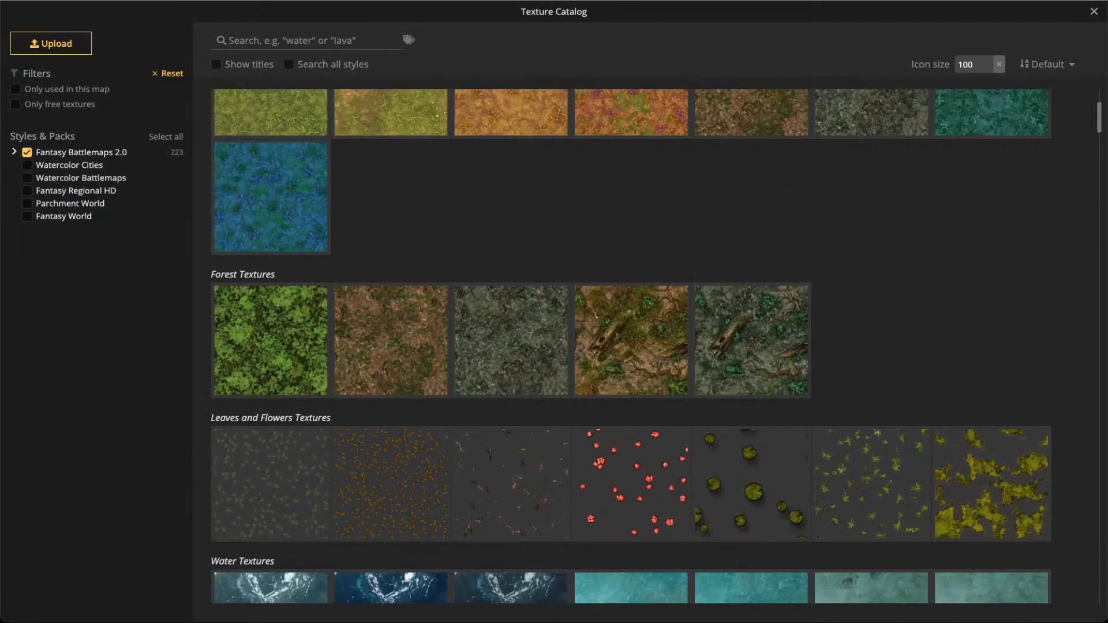
scroll(631, 346, down, 8)
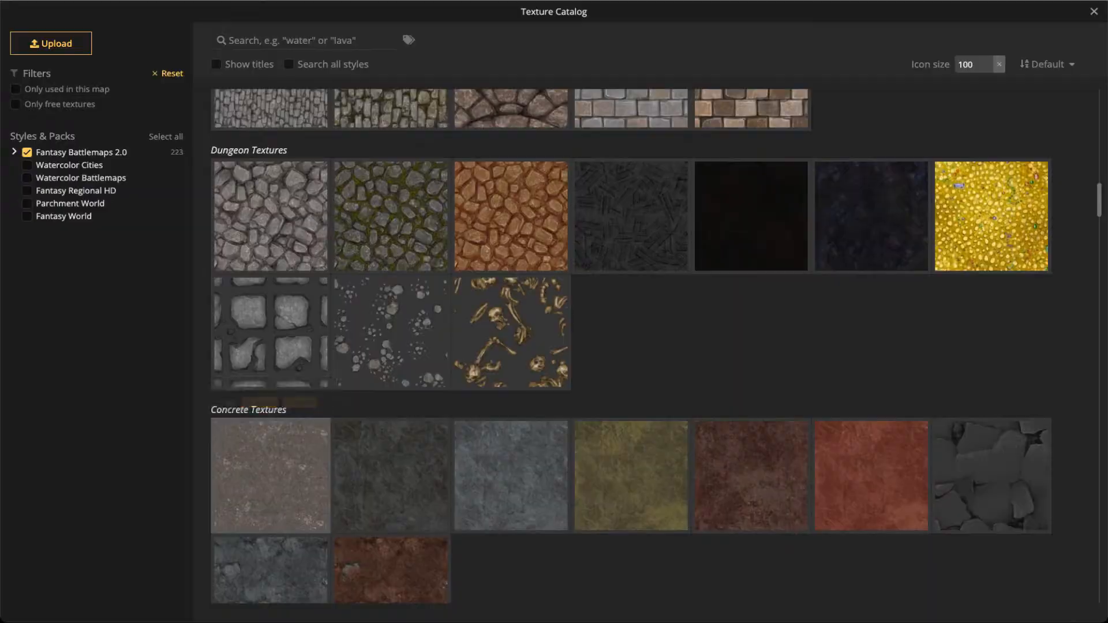
click(271, 475)
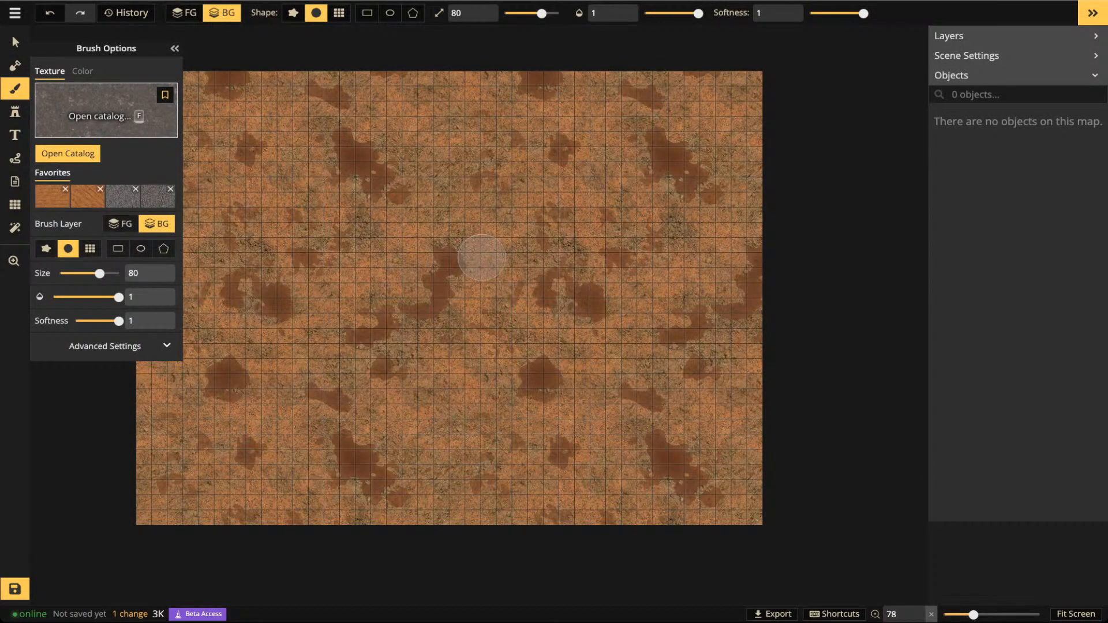
scroll(330, 142, down, 3)
drag(321, 154, 437, 157)
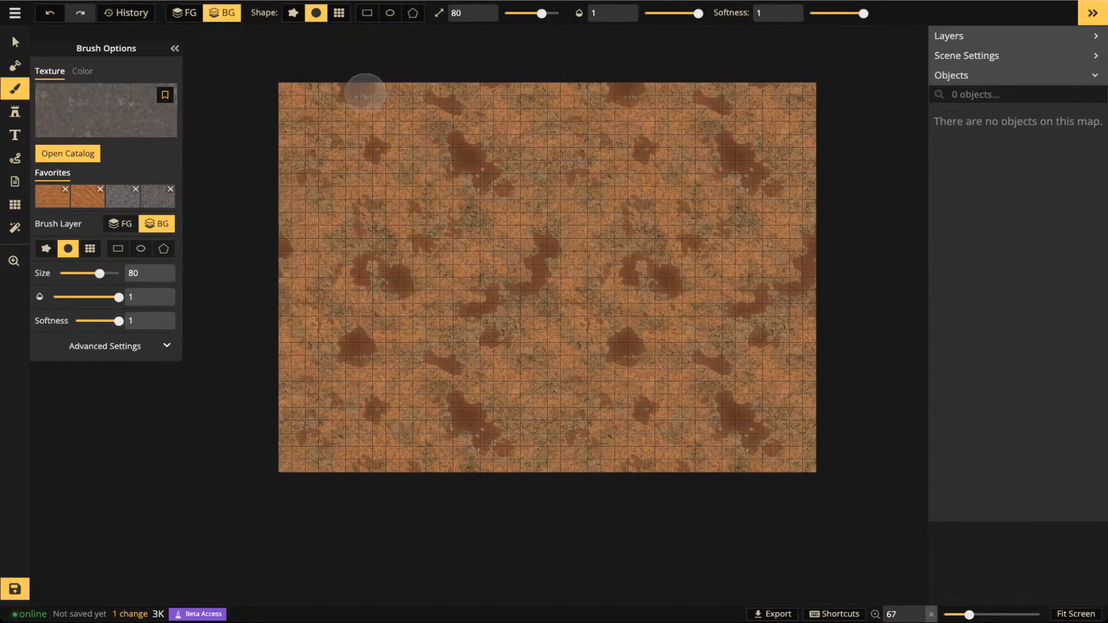
Add a rectangular mask covering the entire map so that it becomes foreground land
click(15, 65)
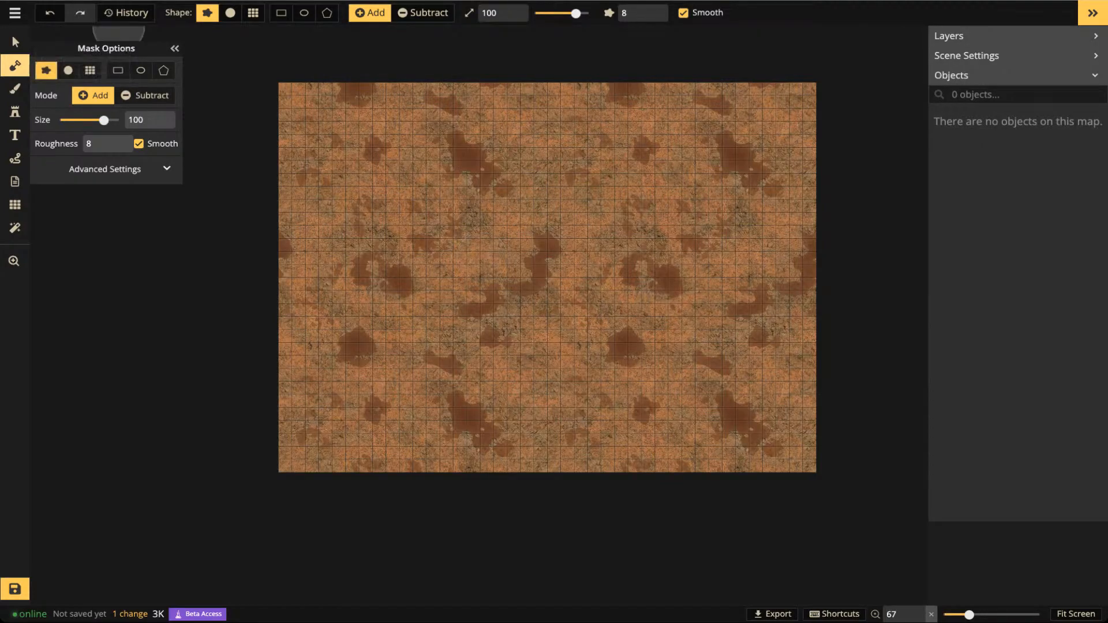
click(282, 13)
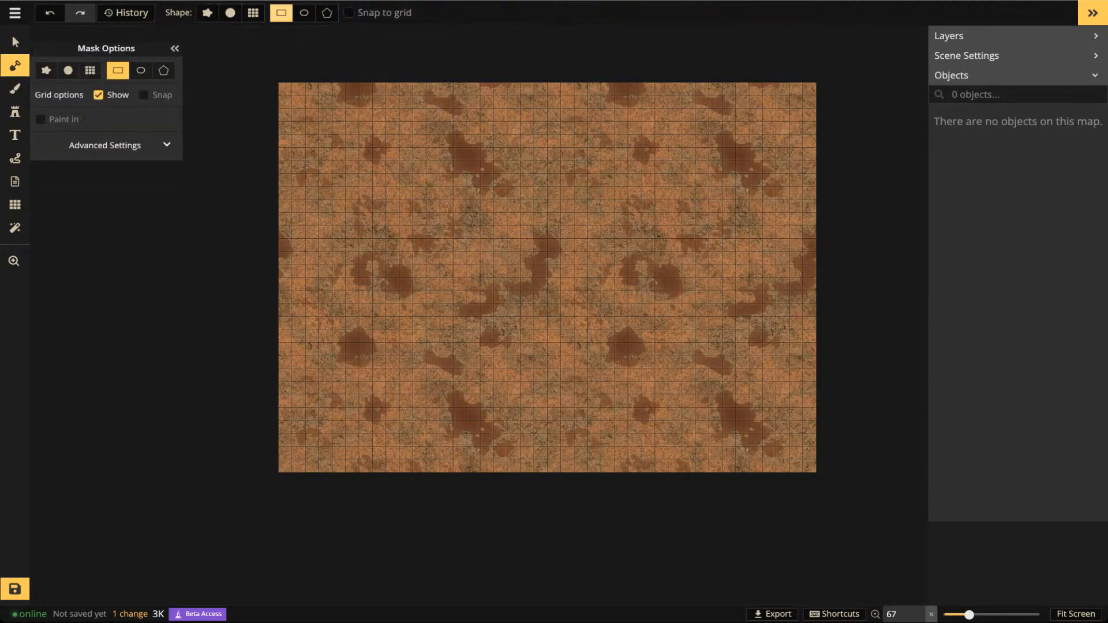
drag(242, 54, 866, 513)
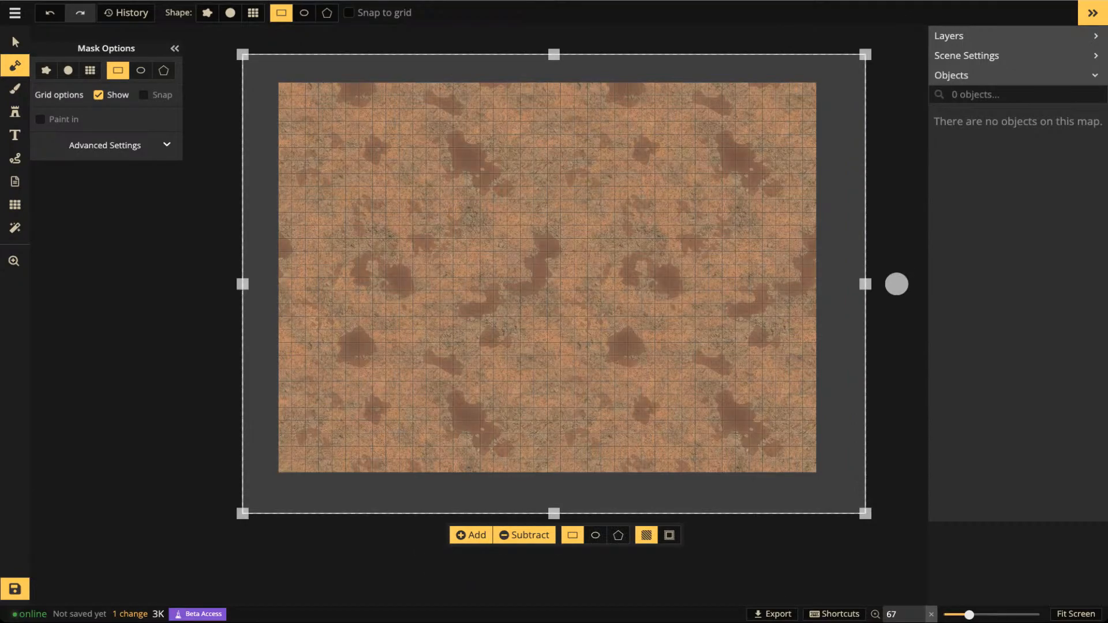
key(a)
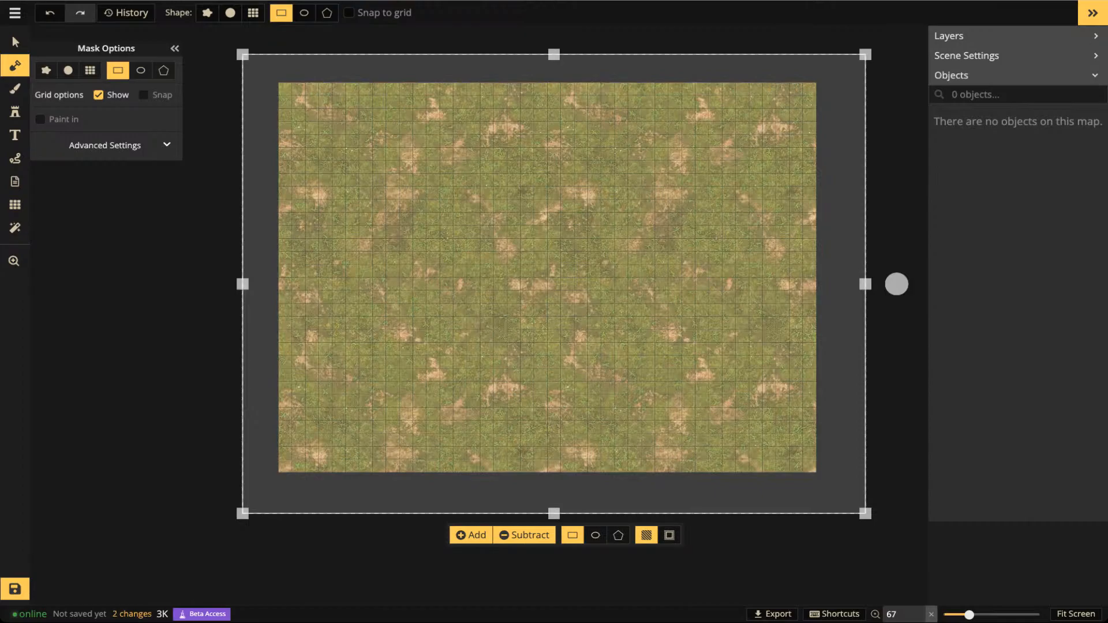
key(Escape)
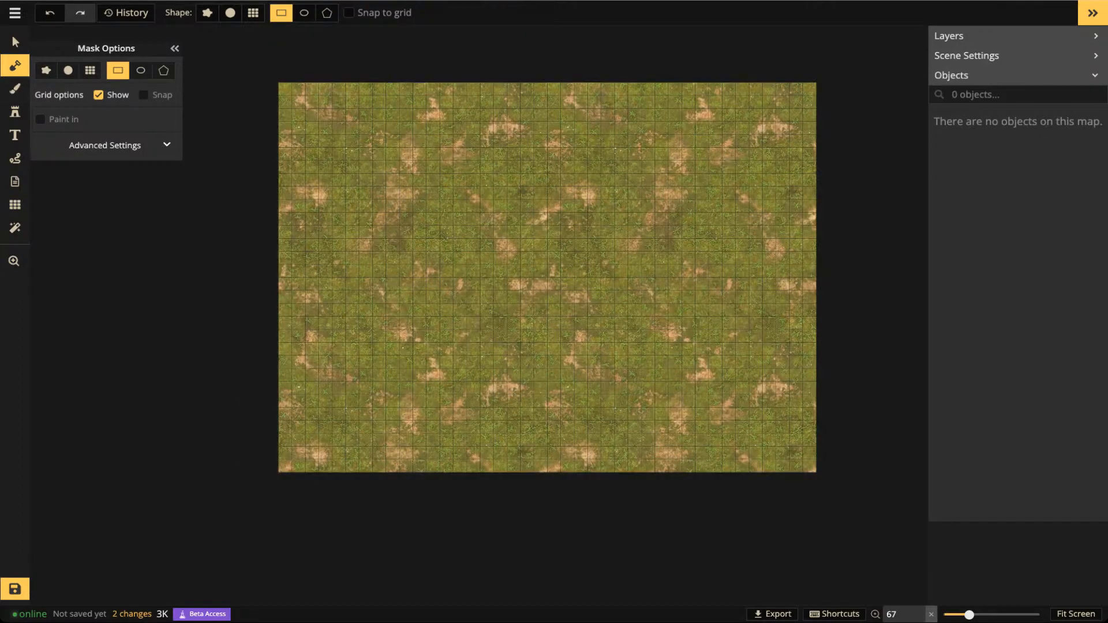
Fill the whole map's foreground layer with the selected concrete texture using a rectangular brush area
click(15, 89)
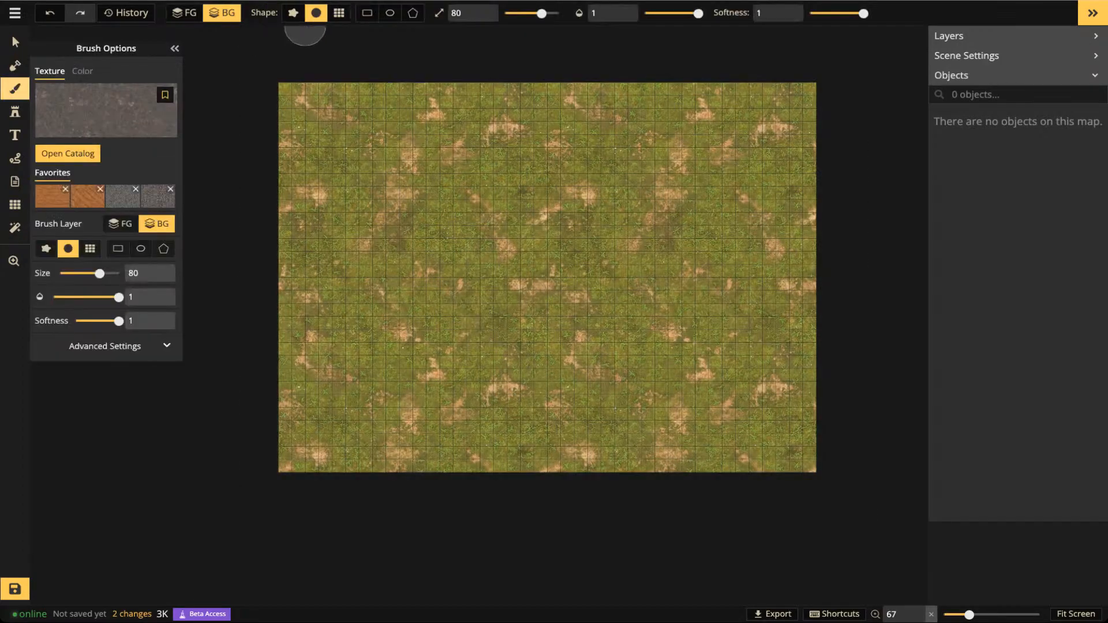
click(367, 13)
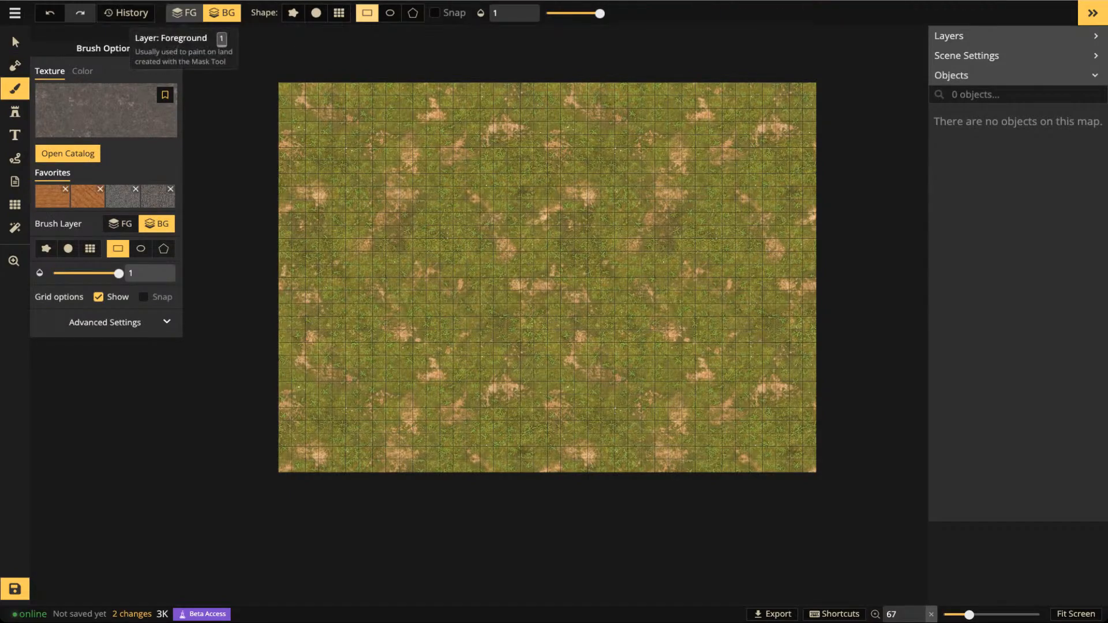
click(185, 13)
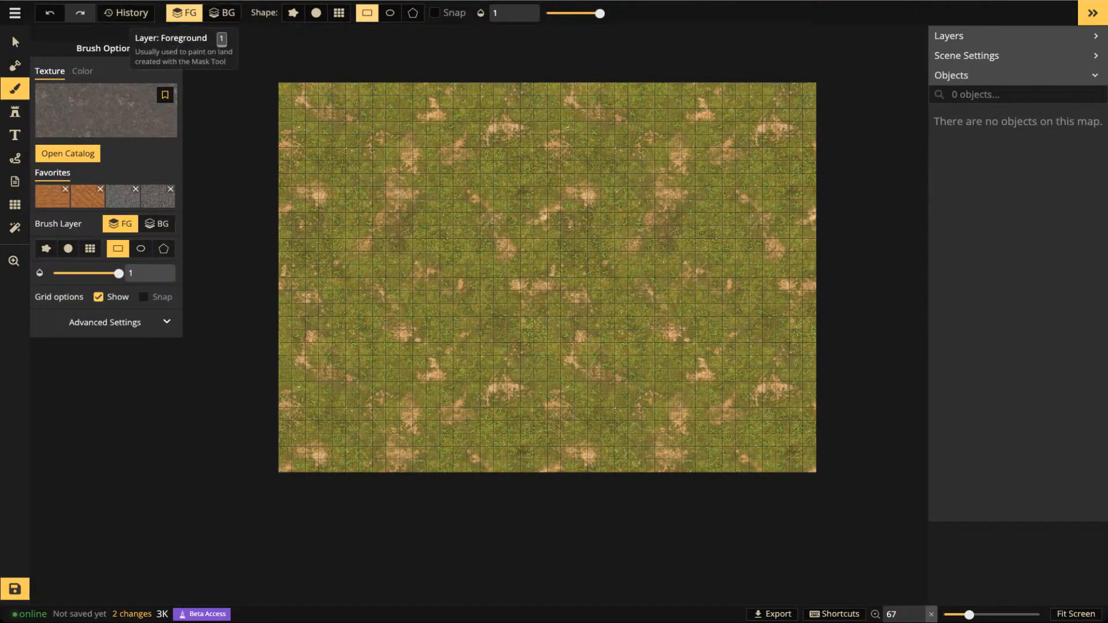
click(222, 12)
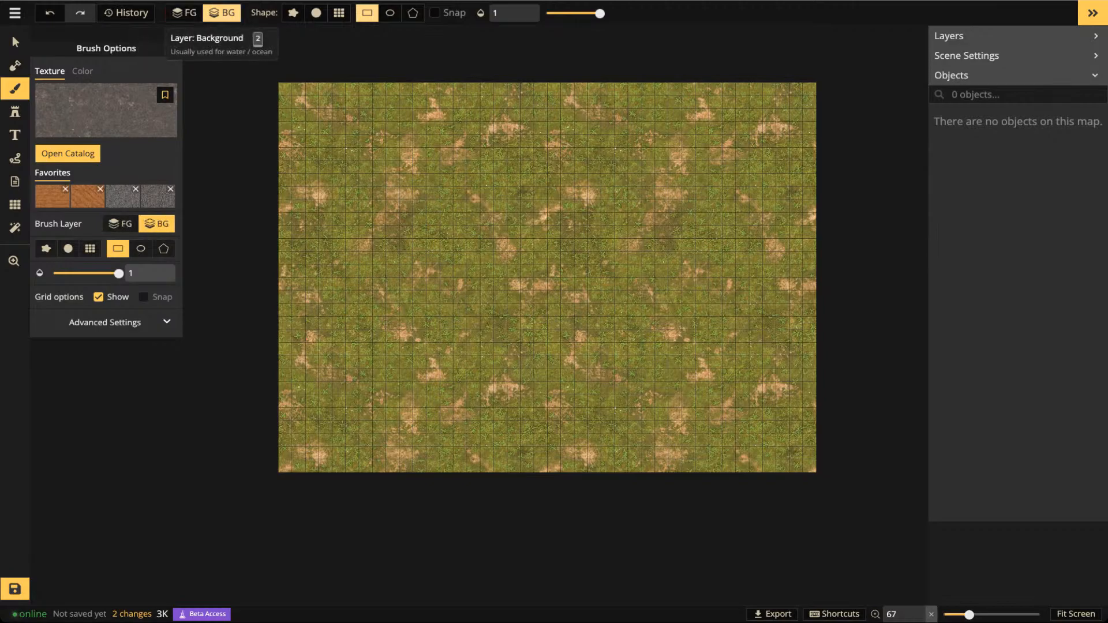
key(1)
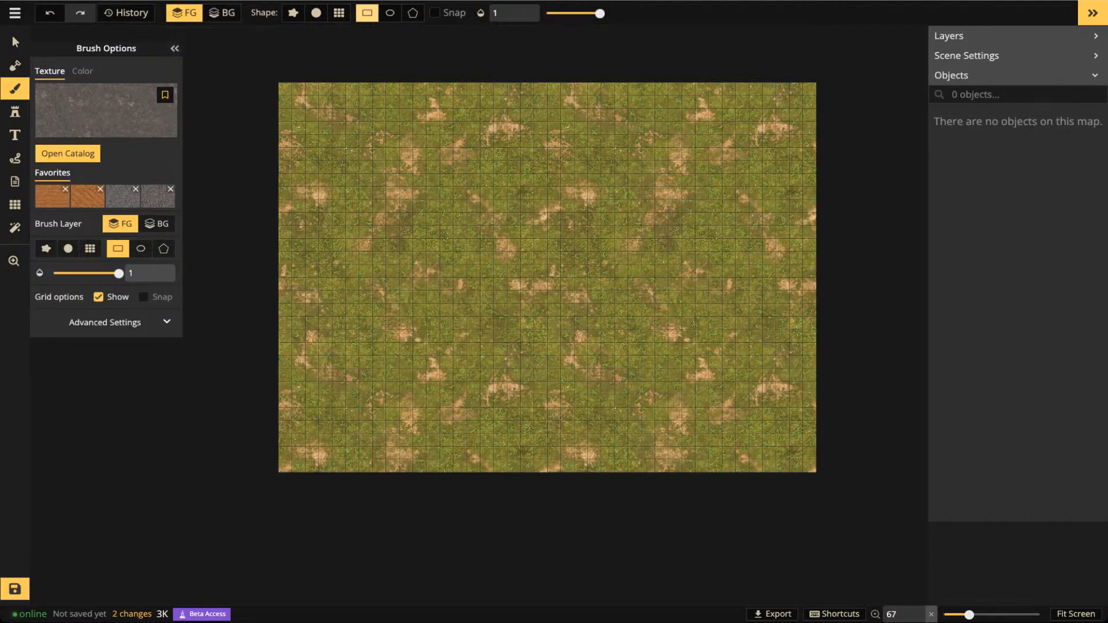
mouse_move(253, 59)
mouse_down()
mouse_move(594, 410)
mouse_move(893, 553)
mouse_up()
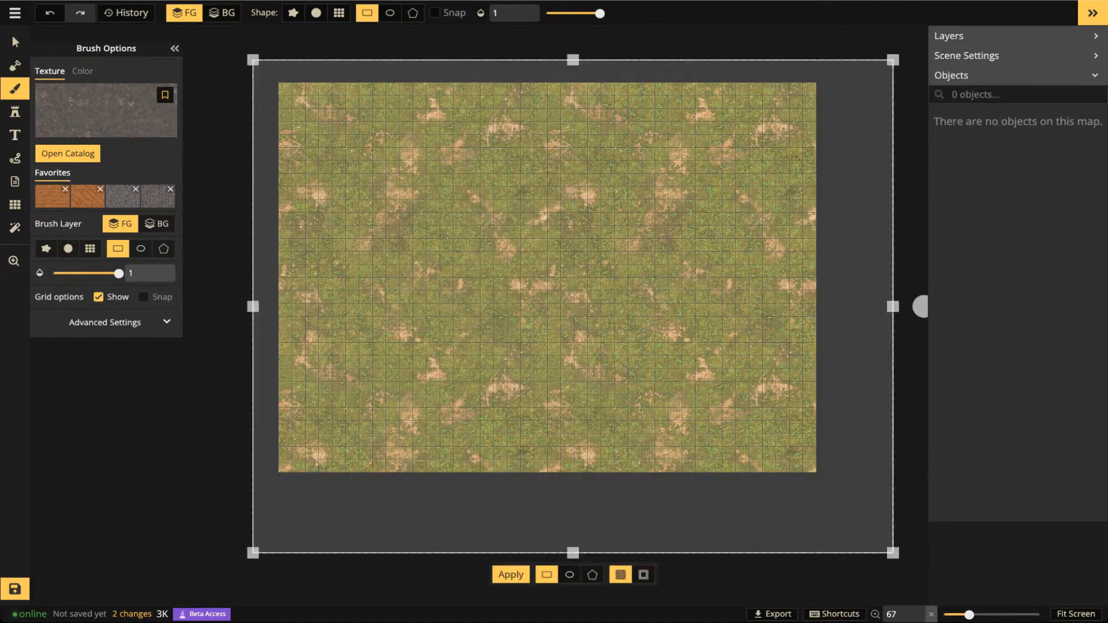
click(511, 575)
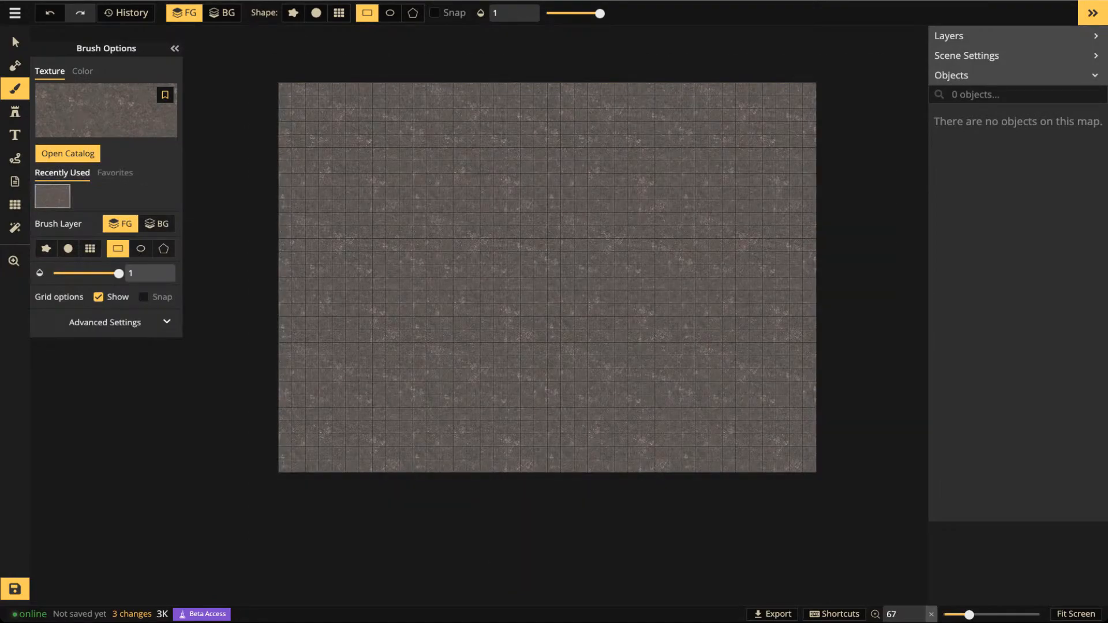
Set the mask brush to the Edgy shape with smoothing off and make an Add stroke near the map's middle
key(m)
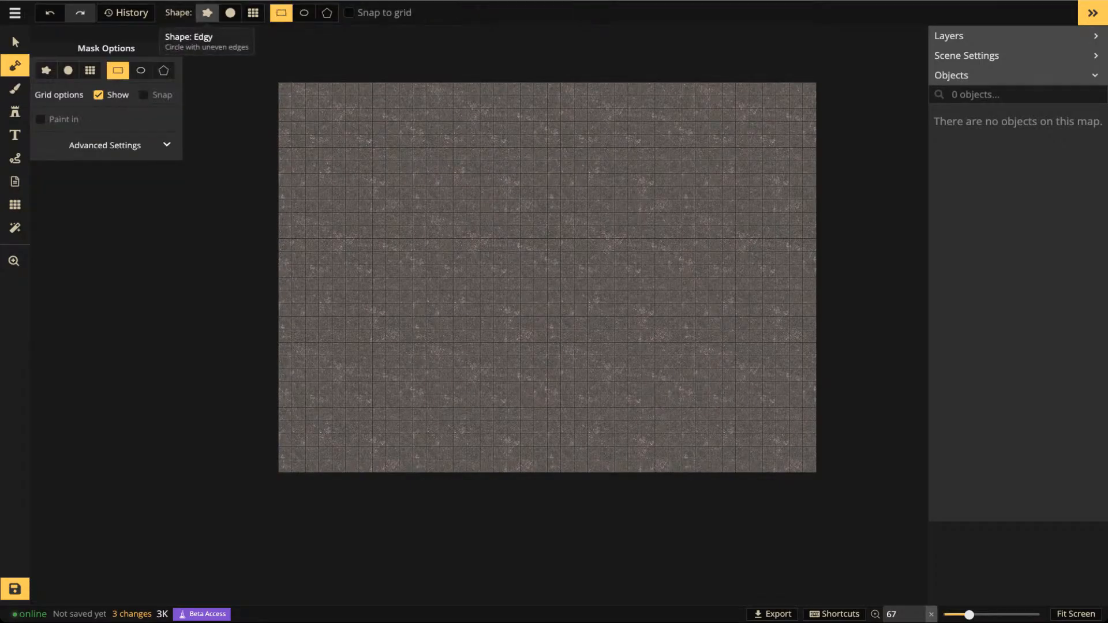
click(207, 13)
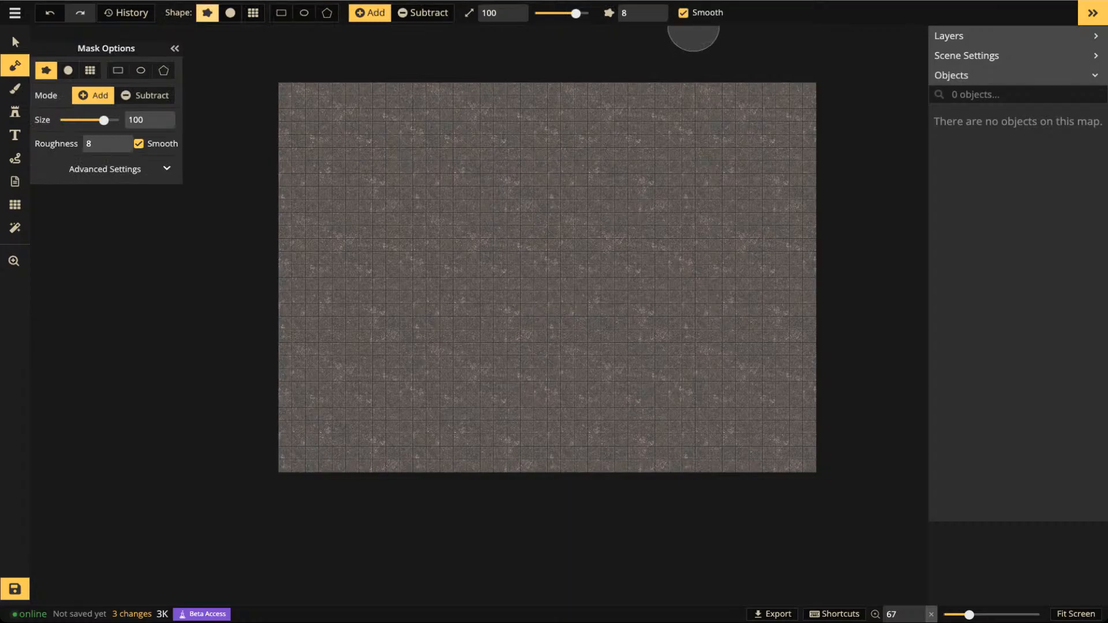
click(702, 12)
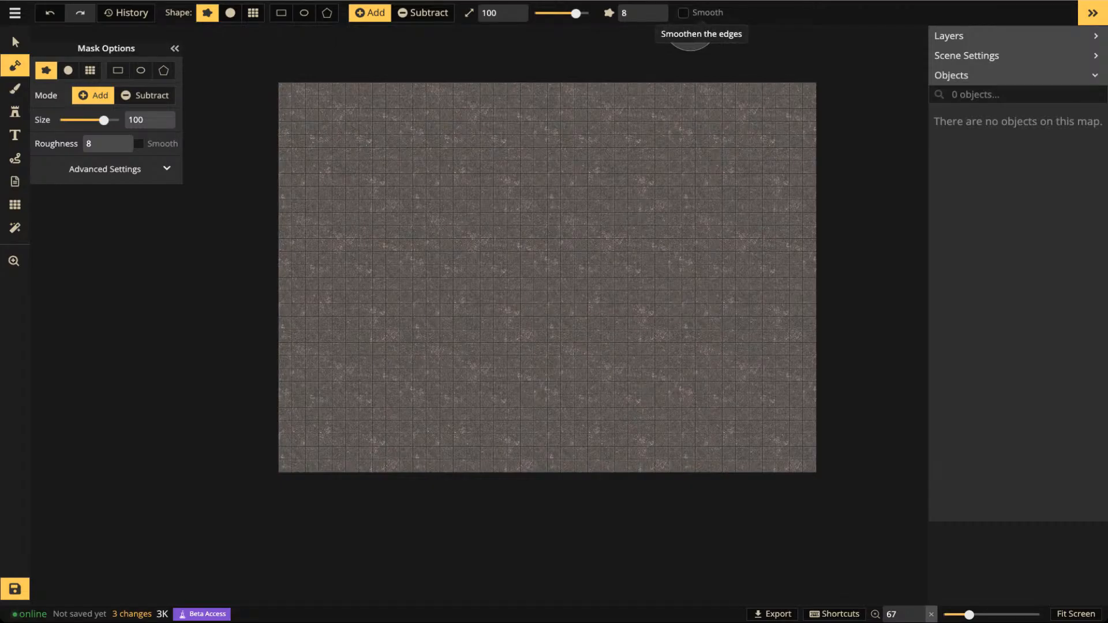
mouse_move(487, 240)
mouse_down()
mouse_move(468, 270)
mouse_move(492, 258)
mouse_move(453, 177)
mouse_move(465, 206)
mouse_up()
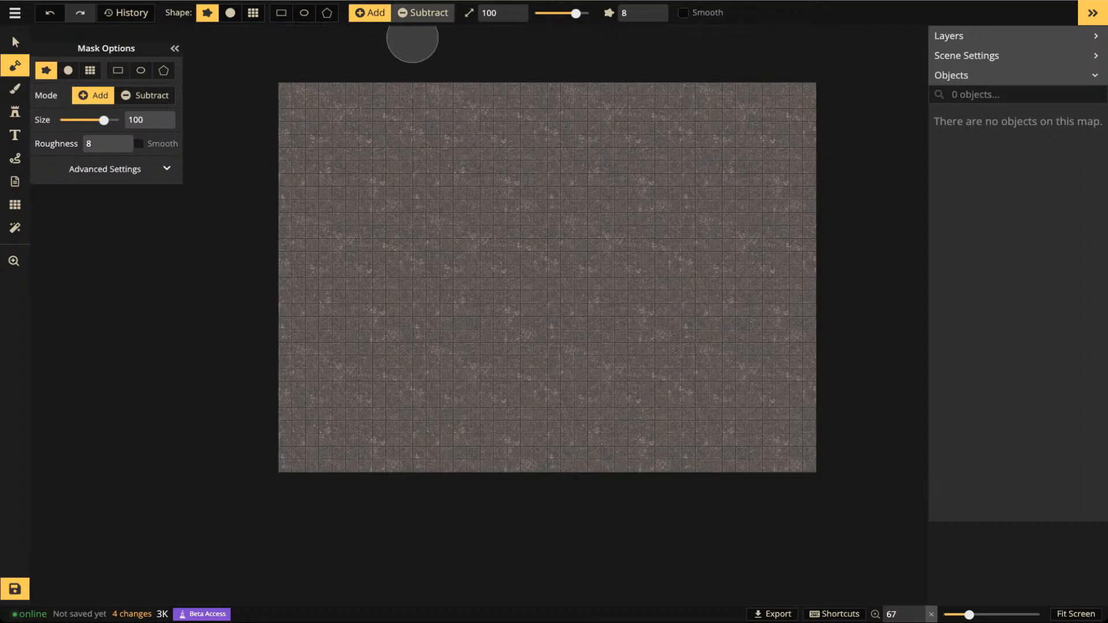
Subtract a roughly round opening about eight grid squares across, just off the map's center, with mask size 89
click(423, 13)
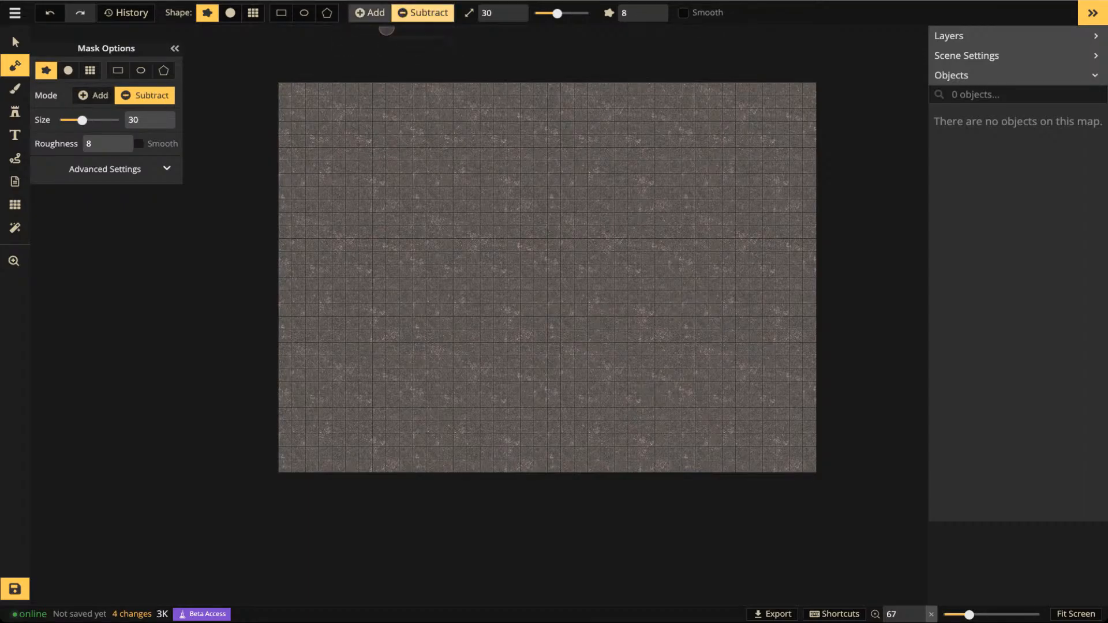
click(387, 19)
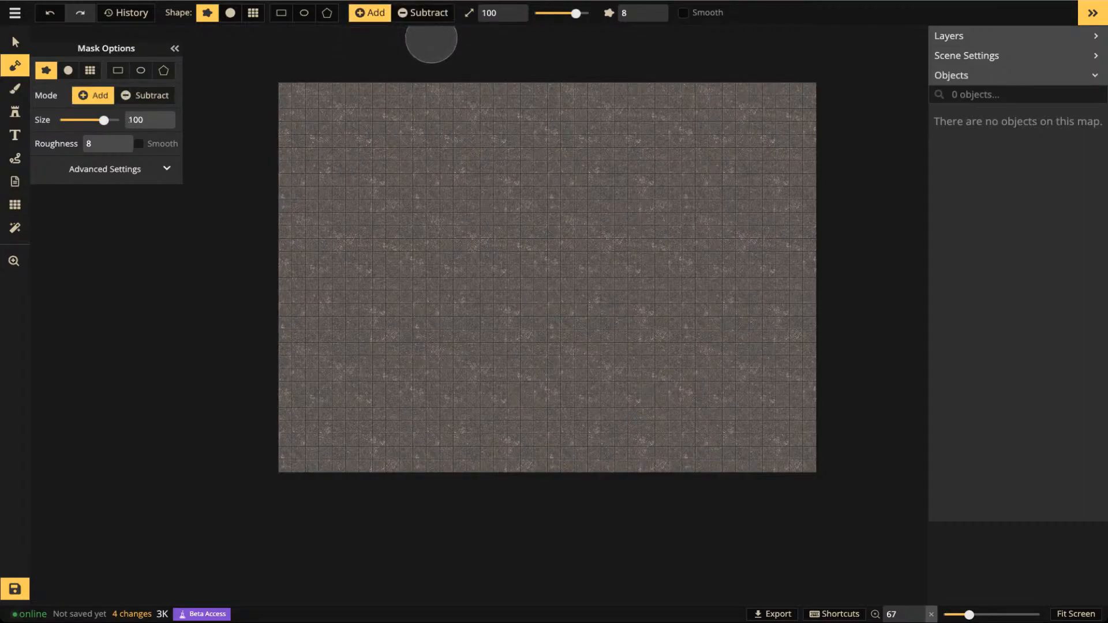
key(s)
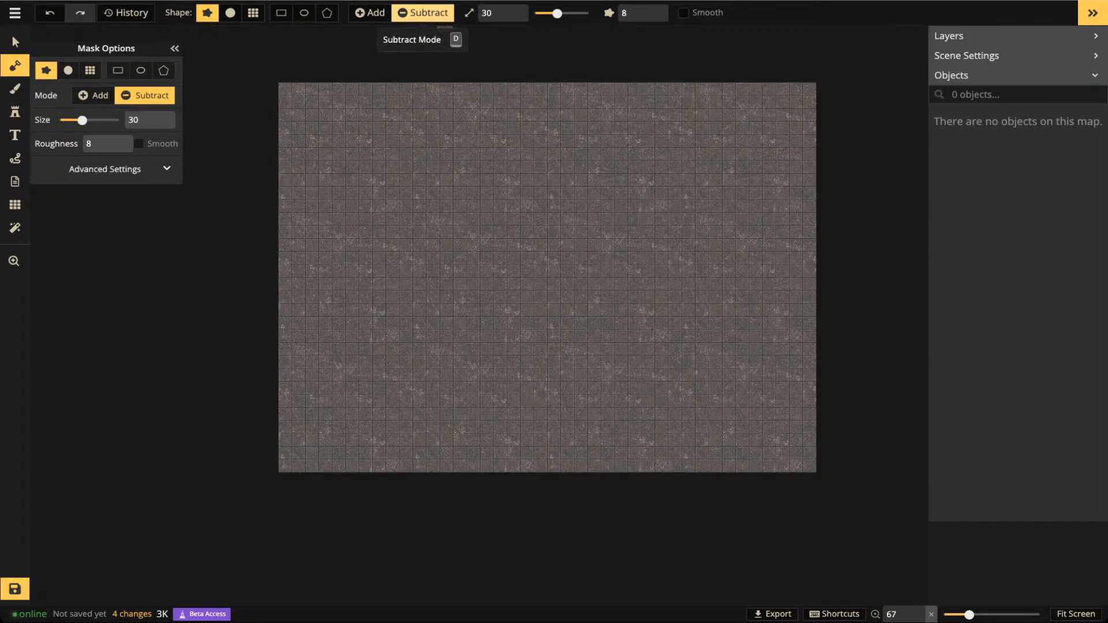
drag(558, 13, 574, 14)
mouse_move(506, 232)
mouse_down()
mouse_move(507, 278)
mouse_move(531, 247)
mouse_move(491, 225)
mouse_move(470, 250)
mouse_move(526, 287)
mouse_up()
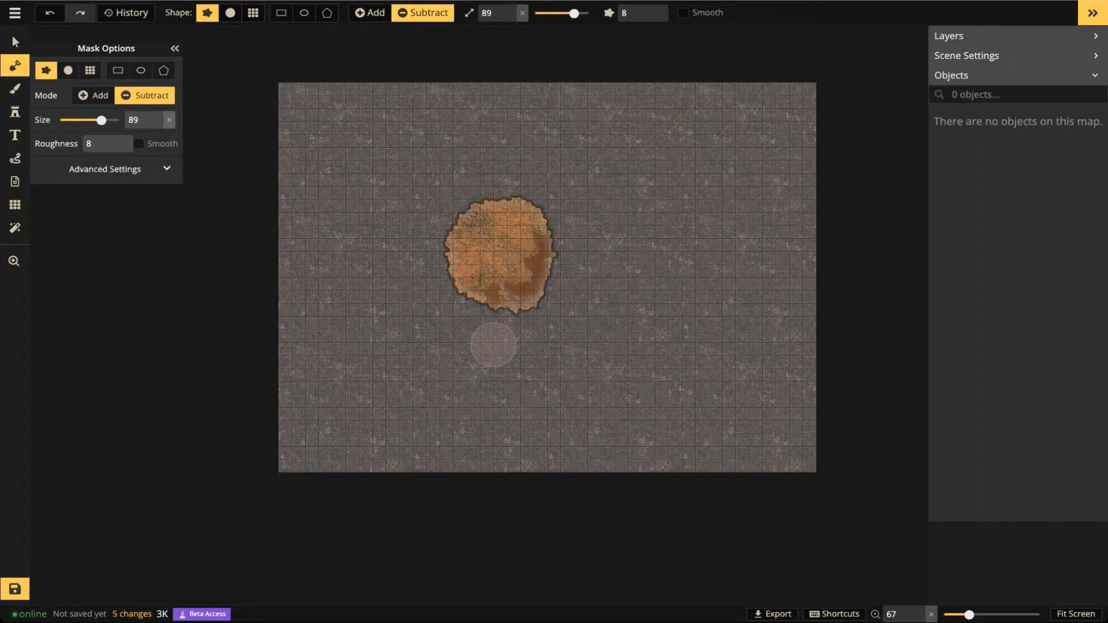
scroll(511, 285, up, 5)
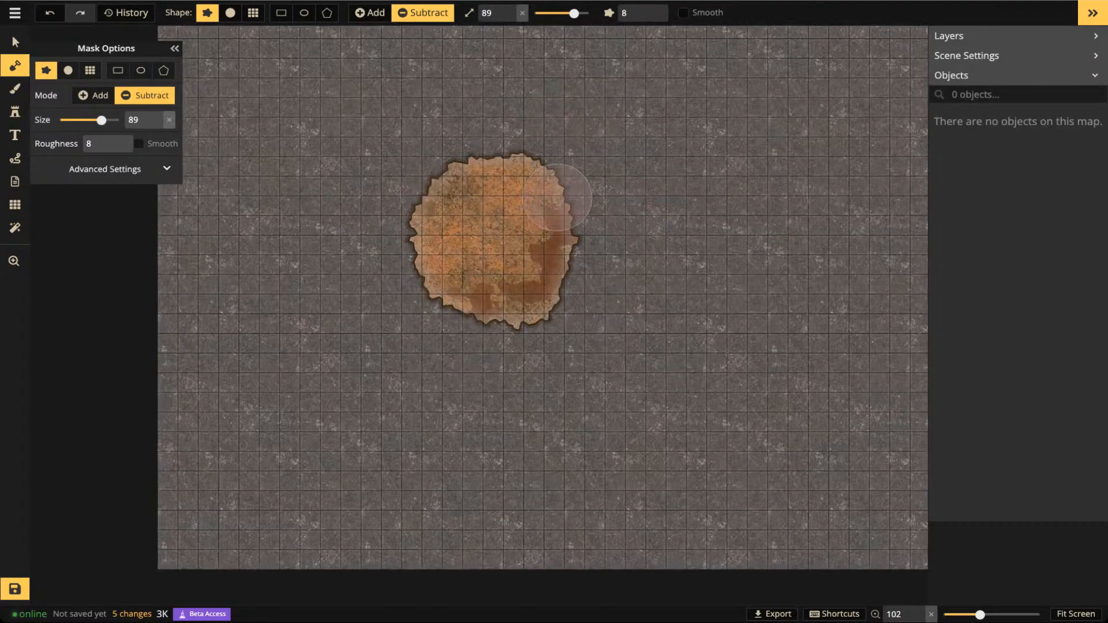
scroll(528, 237, up, 4)
drag(555, 273, 583, 290)
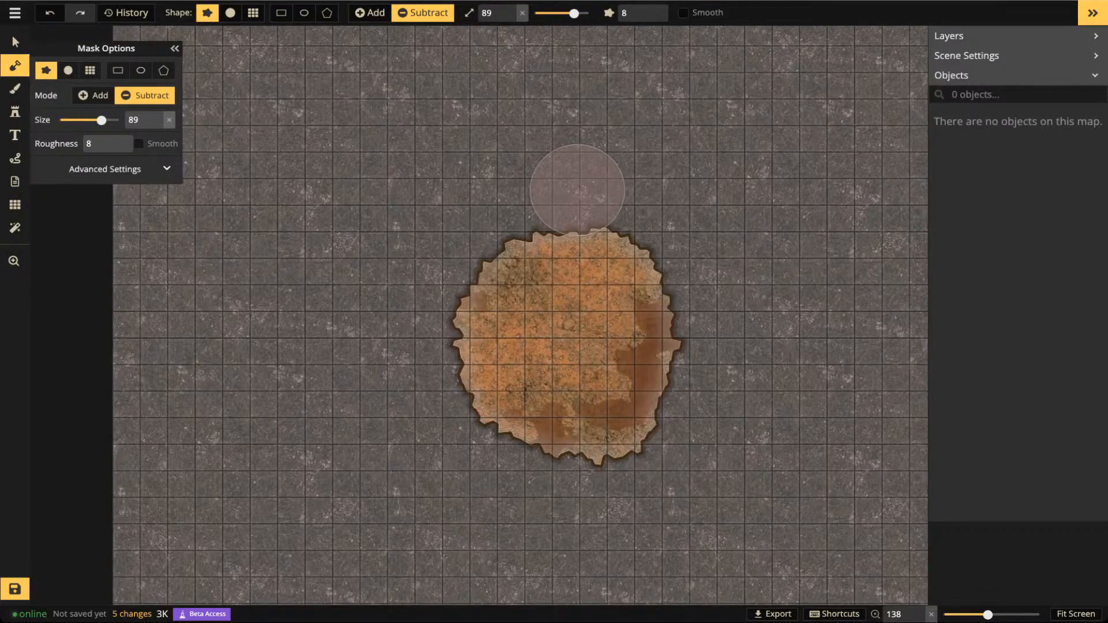
scroll(554, 161, down, 6)
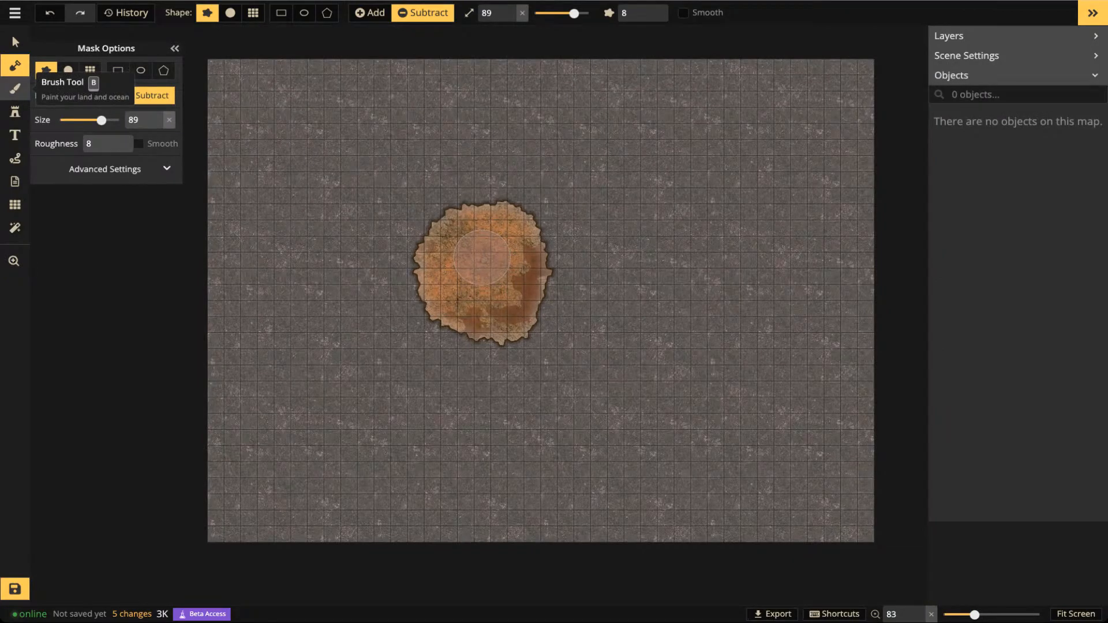
Choose the cracked blue-grey texture from the Concrete Textures group for the terrain brush
click(15, 89)
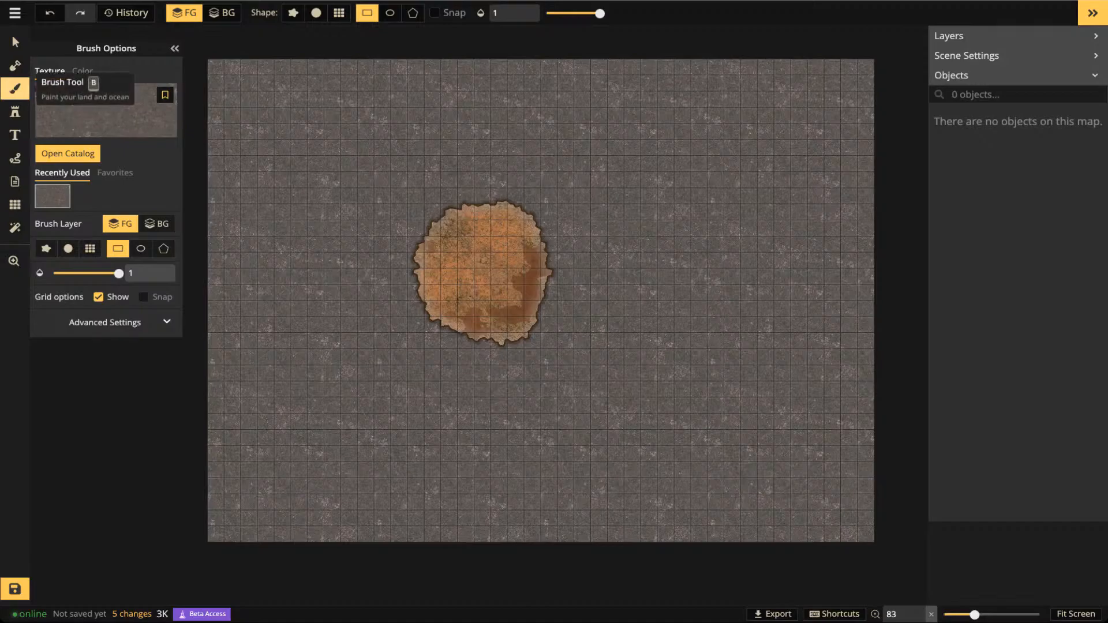
click(106, 110)
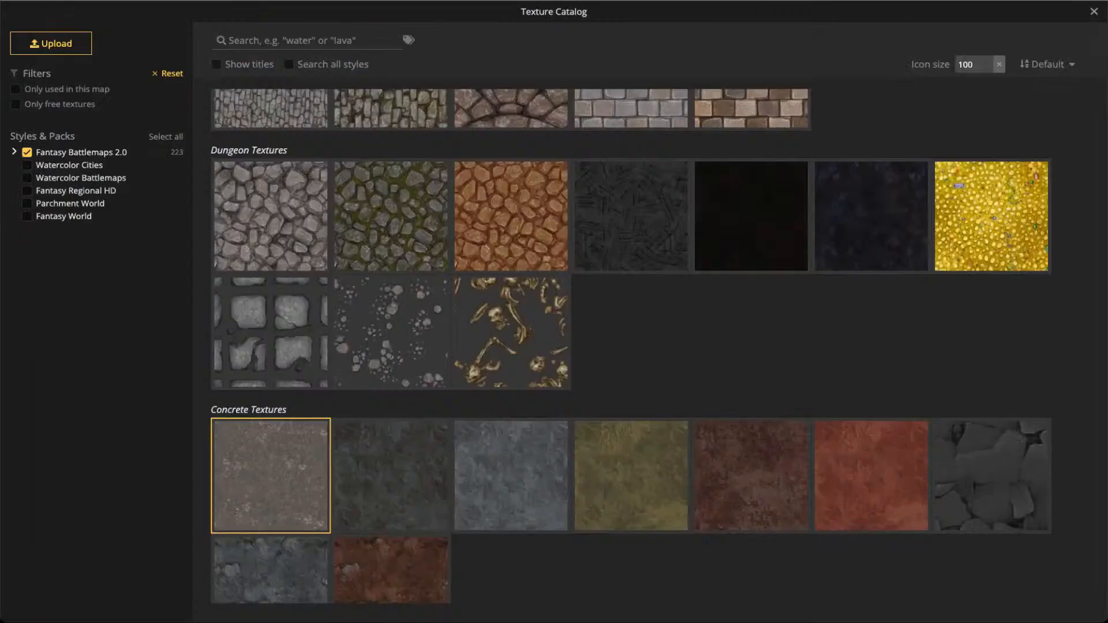
scroll(391, 461, down, 2)
scroll(271, 375, down, 1)
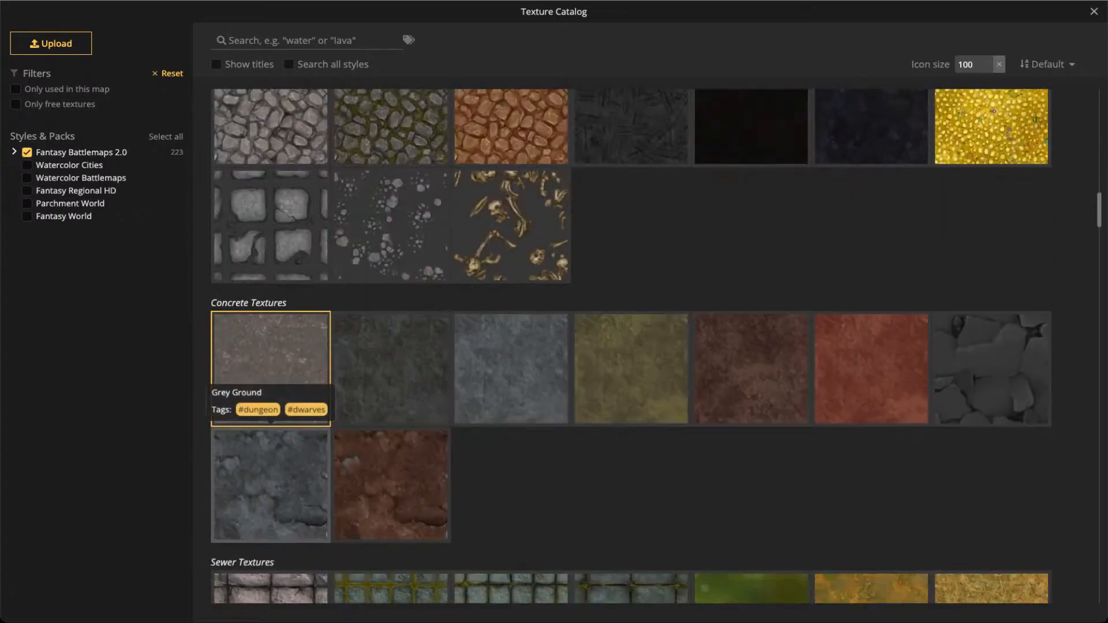
click(270, 352)
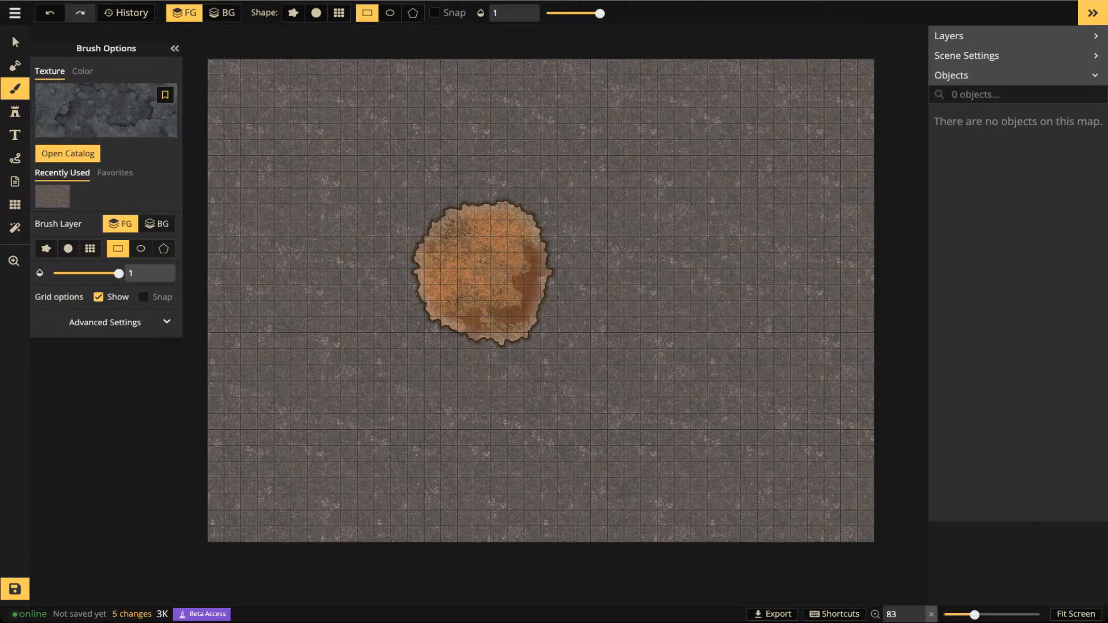
Set the brush texture's placement size to 34.99 and its rotation to 12
click(167, 321)
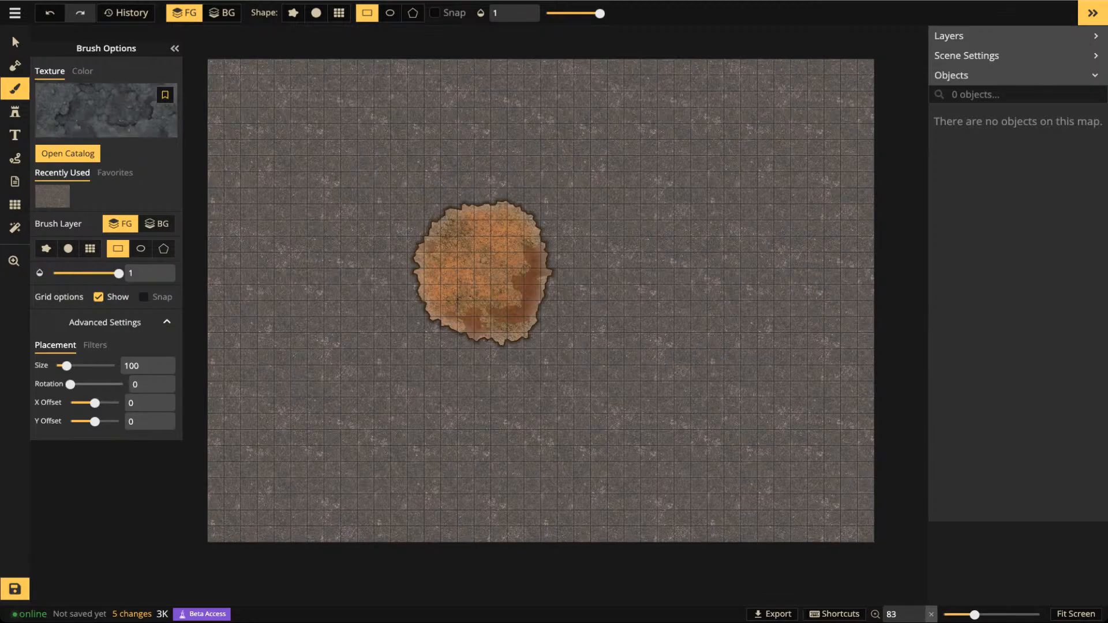
drag(67, 366, 65, 366)
click(169, 366)
drag(66, 367, 59, 366)
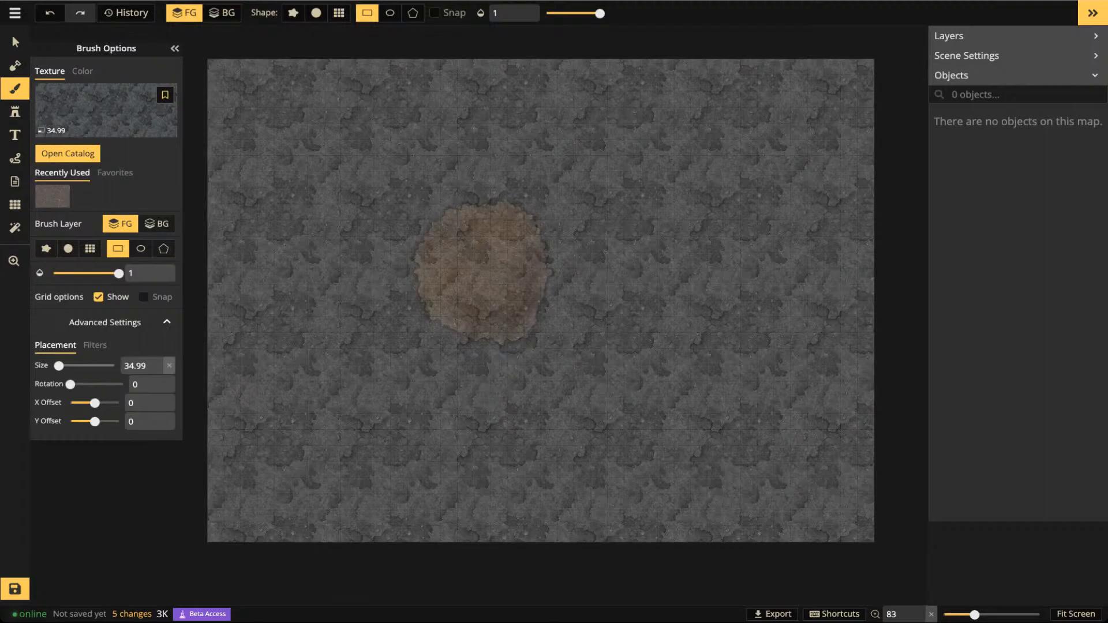
drag(70, 384, 72, 384)
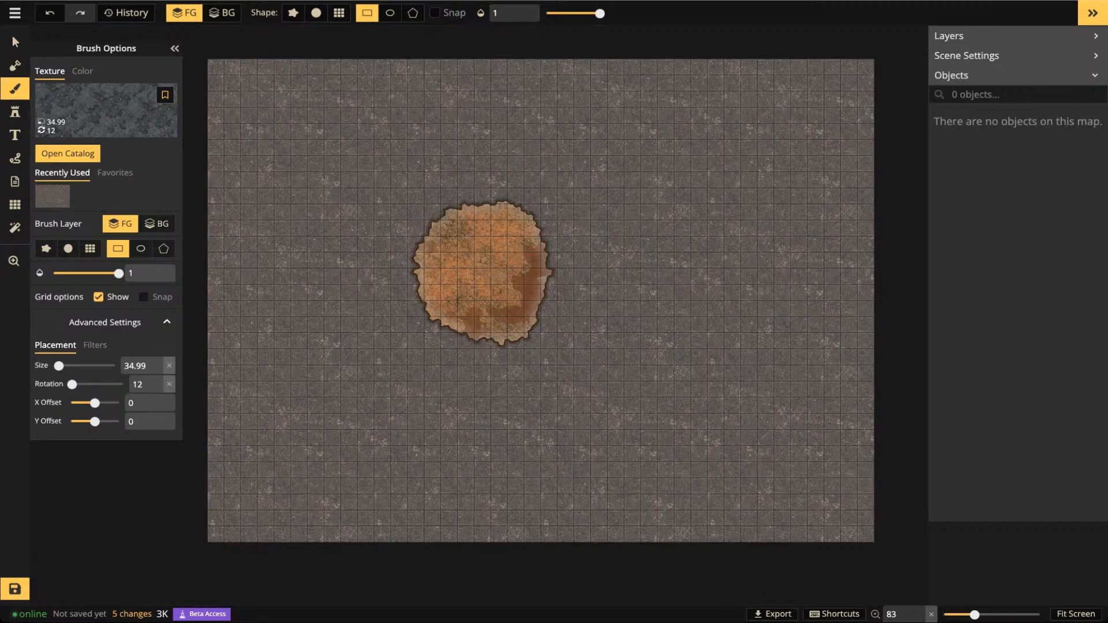
Fill the background layer with the cracked blue-grey texture using a rectangular brush area that covers the entire map
scroll(400, 110, down, 2)
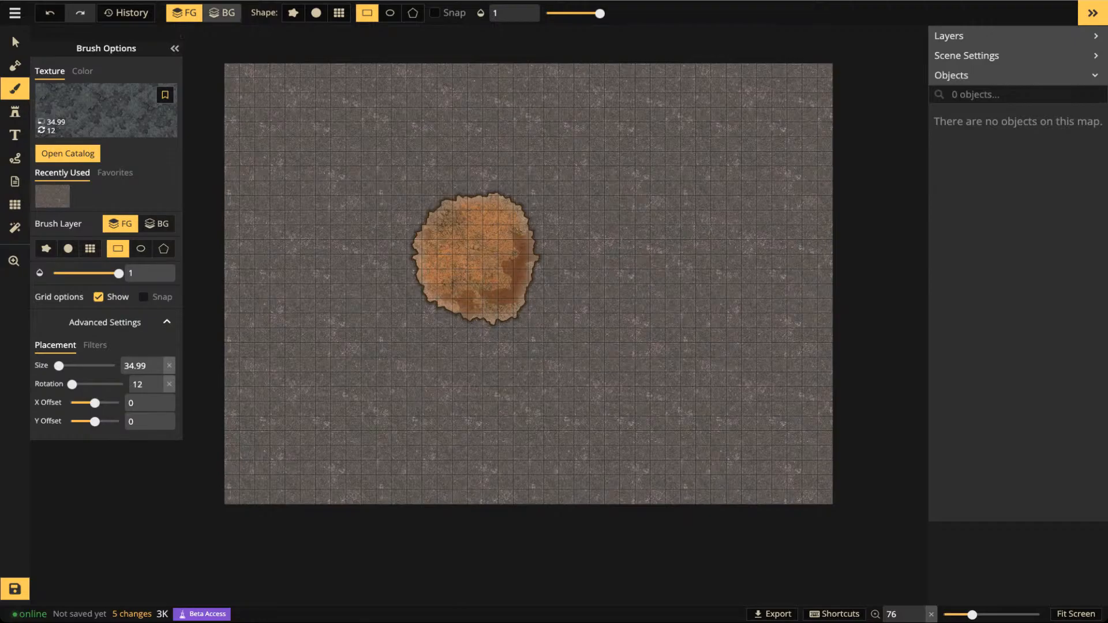
click(222, 13)
mouse_move(194, 31)
mouse_down()
mouse_move(619, 383)
mouse_move(829, 494)
mouse_move(845, 516)
mouse_up()
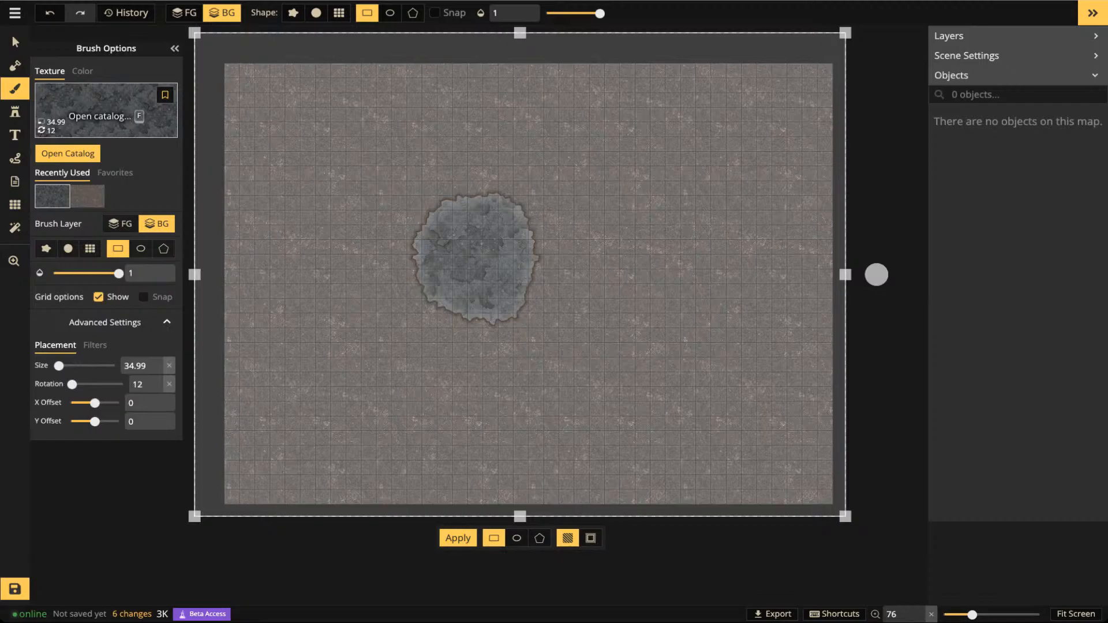
Bookmark the cracked blue-grey texture, show the favorite textures, and dismiss the rectangular brush area
click(164, 95)
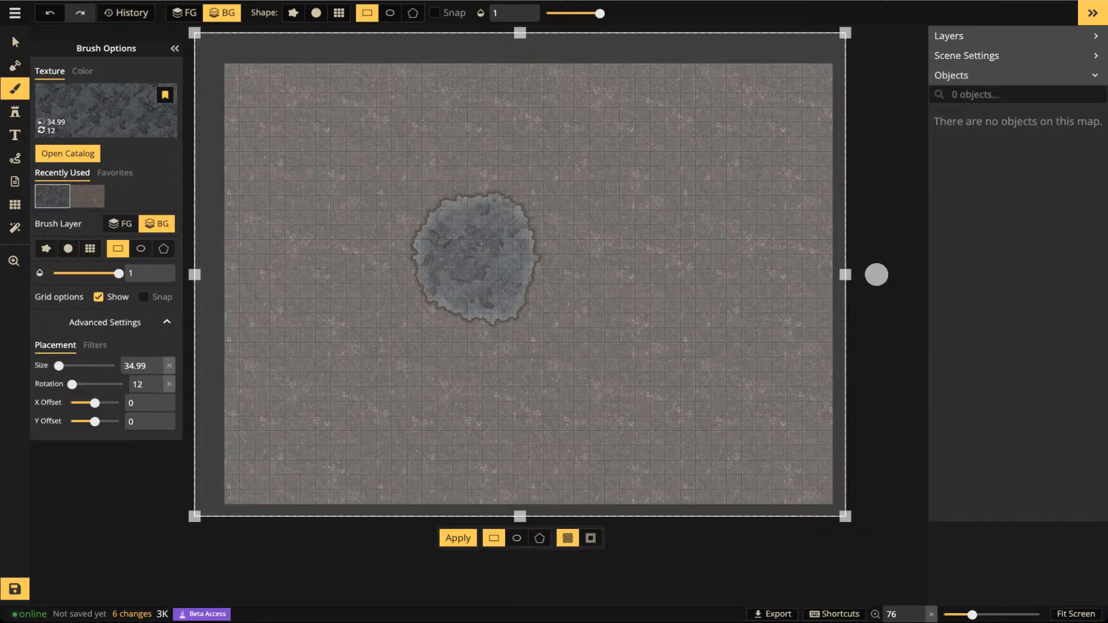
click(115, 173)
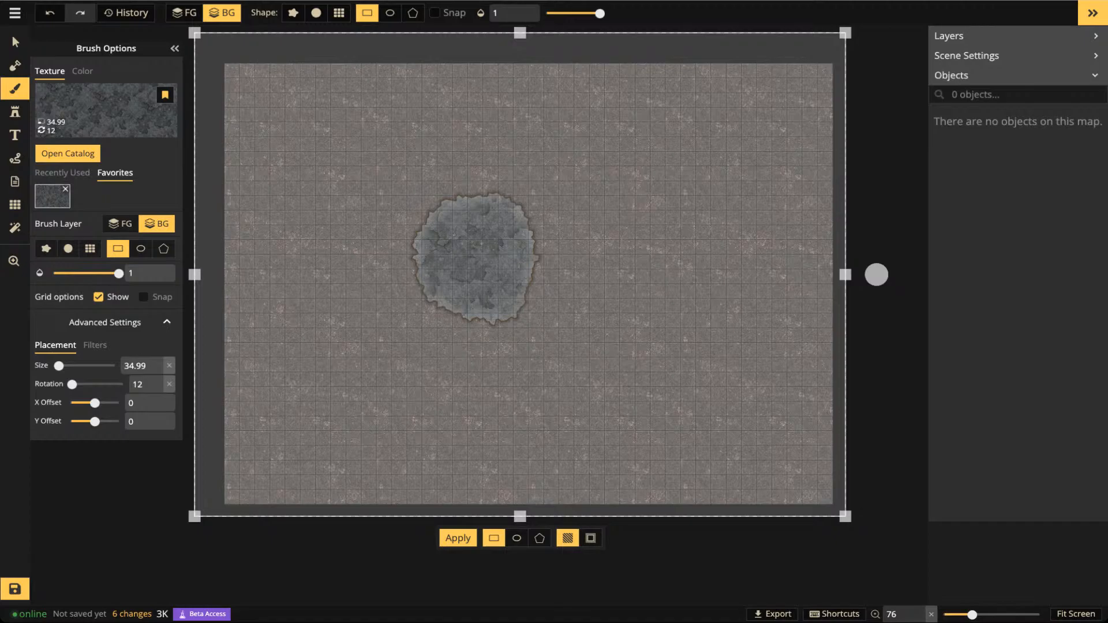
scroll(473, 220, up, 2)
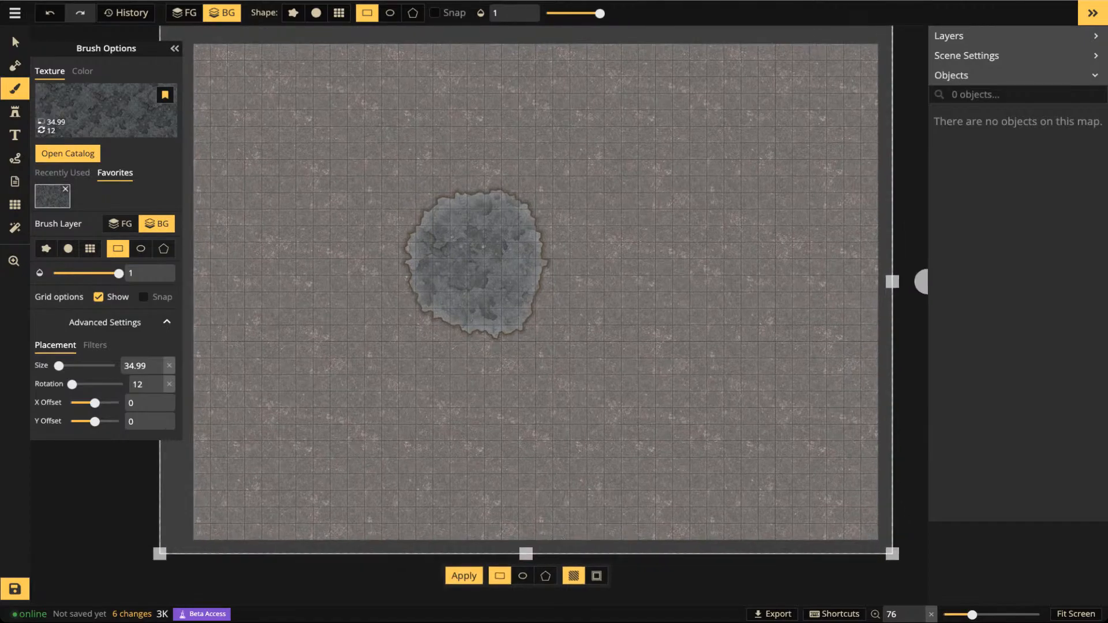
key(Escape)
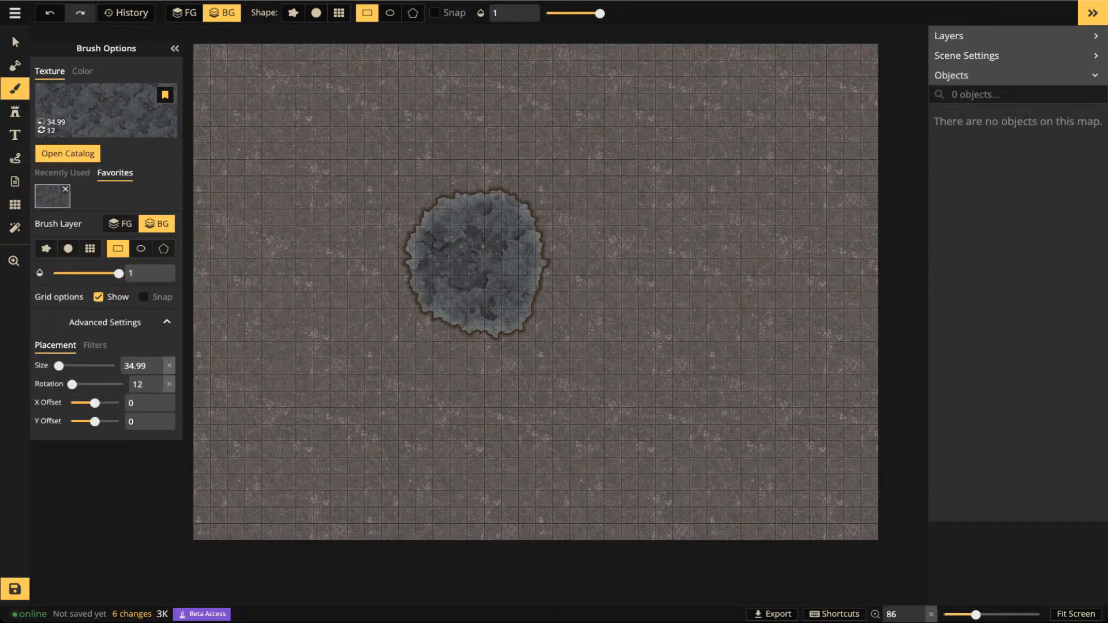
scroll(479, 222, up, 2)
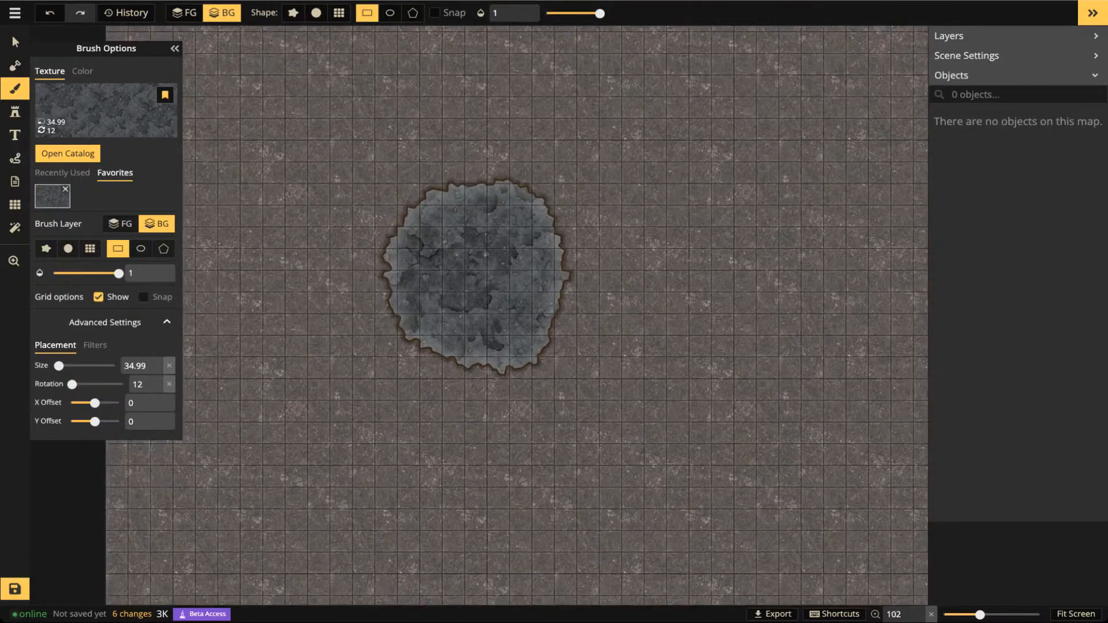
Set the mask stroke to black with a width of 1 and turn off the ripples effect
click(15, 66)
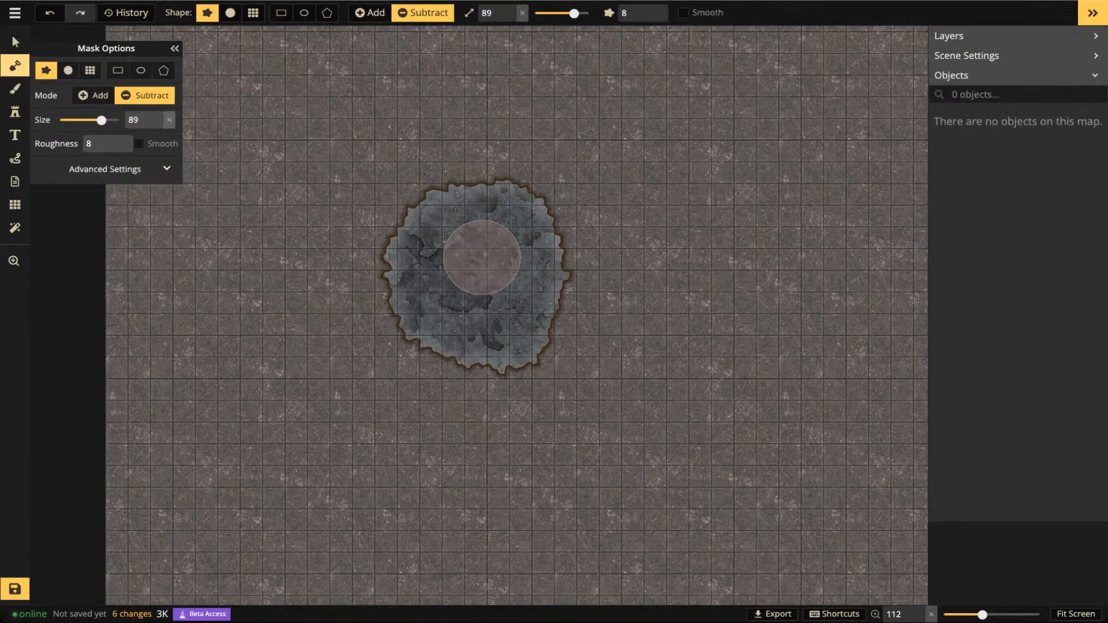
click(105, 169)
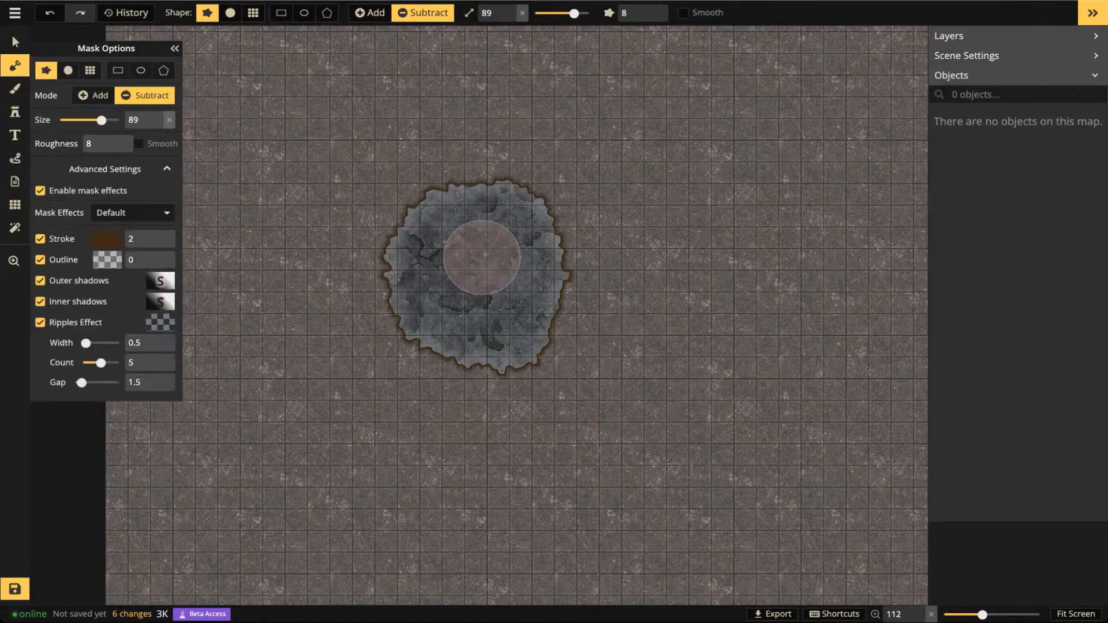
click(107, 238)
click(222, 325)
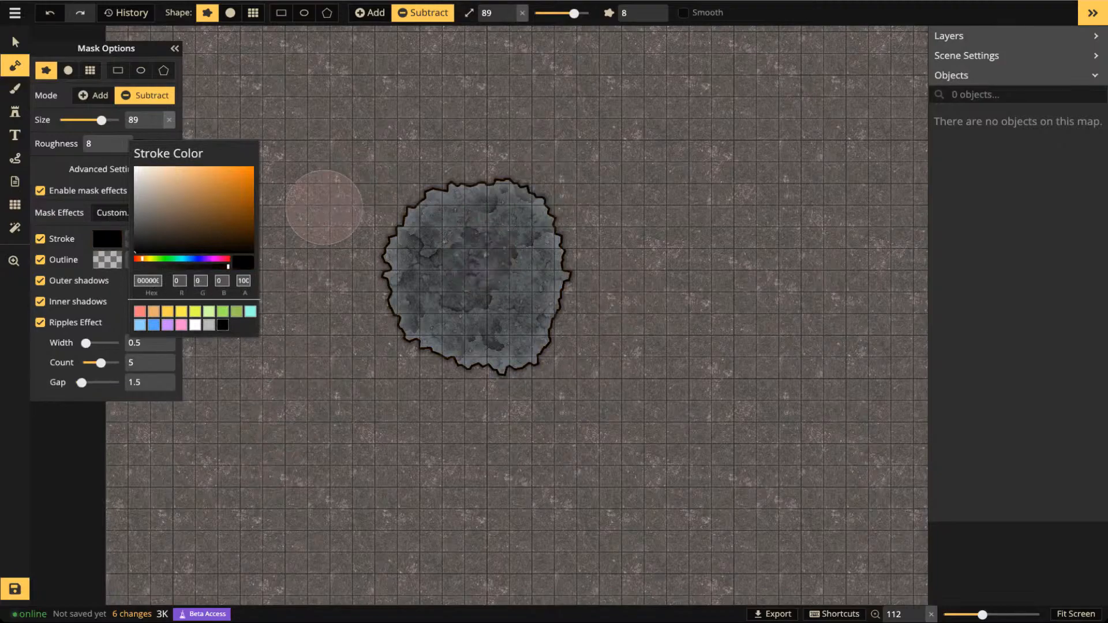
click(482, 257)
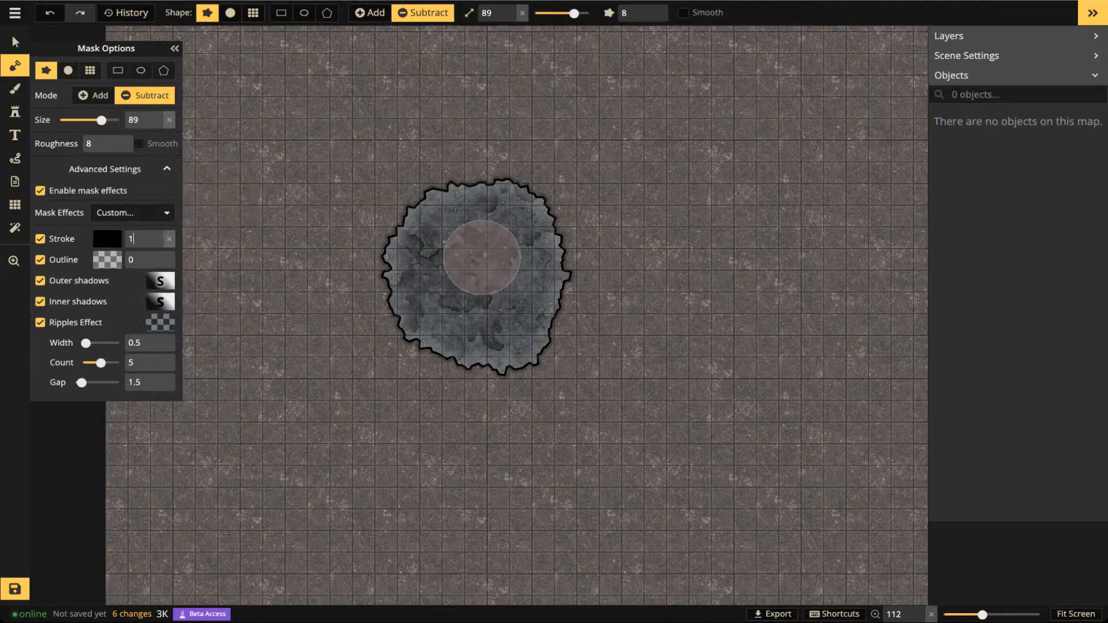
click(40, 323)
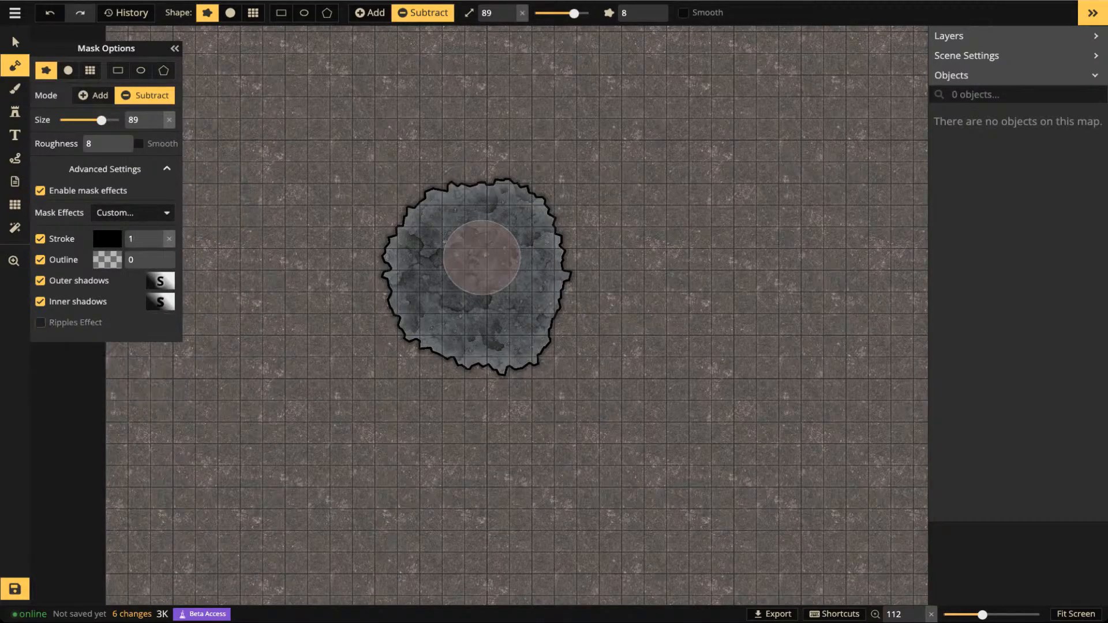
scroll(482, 257, up, 1)
click(16, 42)
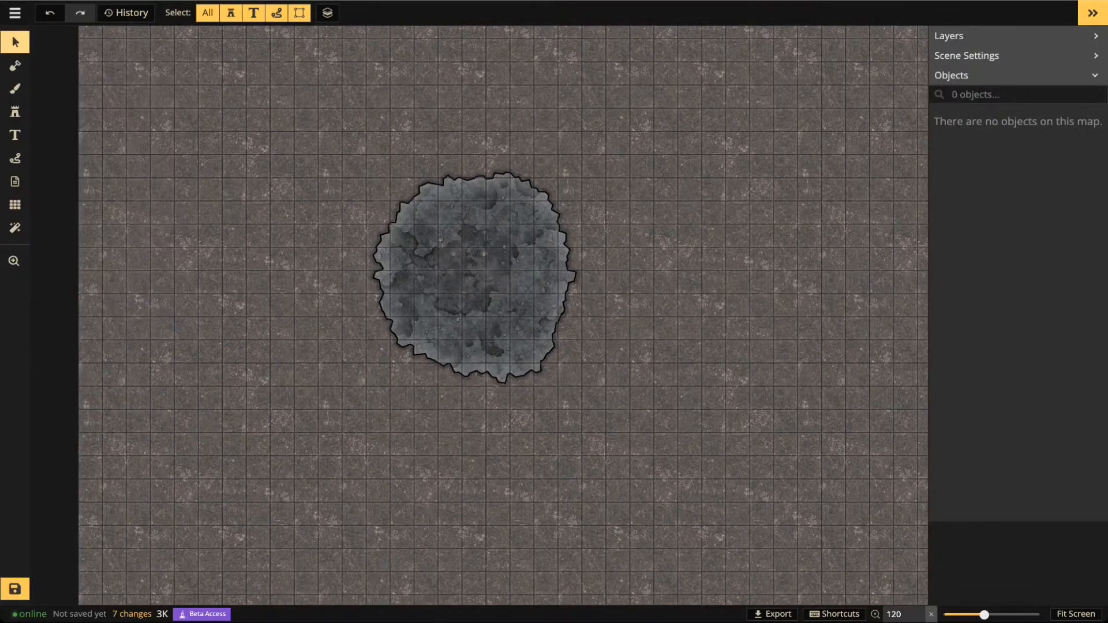
Set the mask outline's width to 1 and raise its white color's opacity to 54
scroll(456, 250, up, 10)
key(space)
drag(456, 250, 451, 275)
key(space)
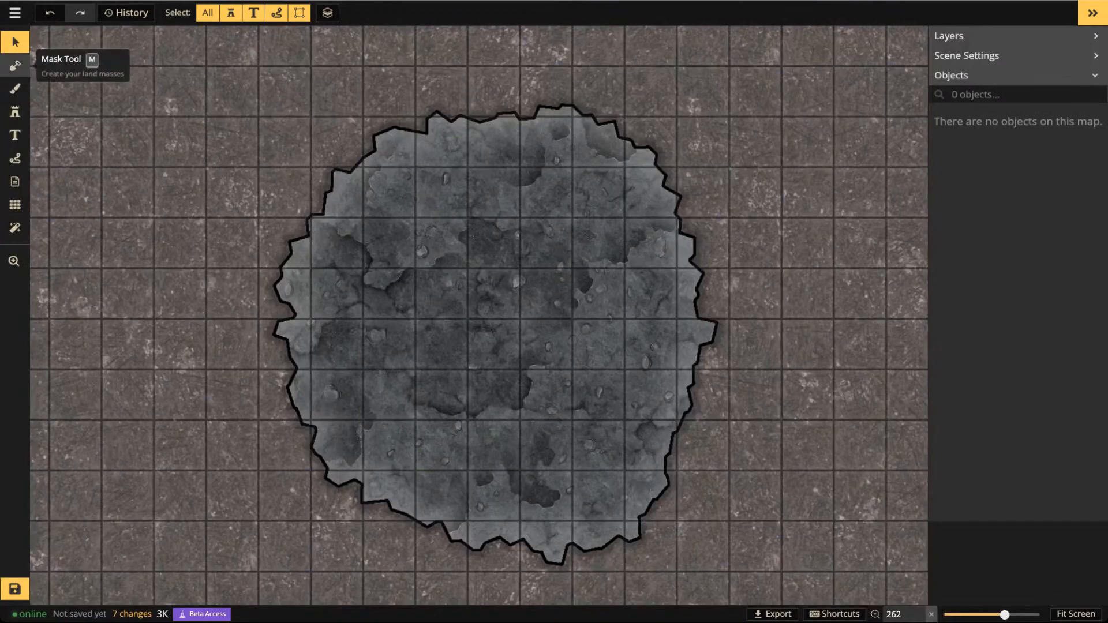
click(15, 66)
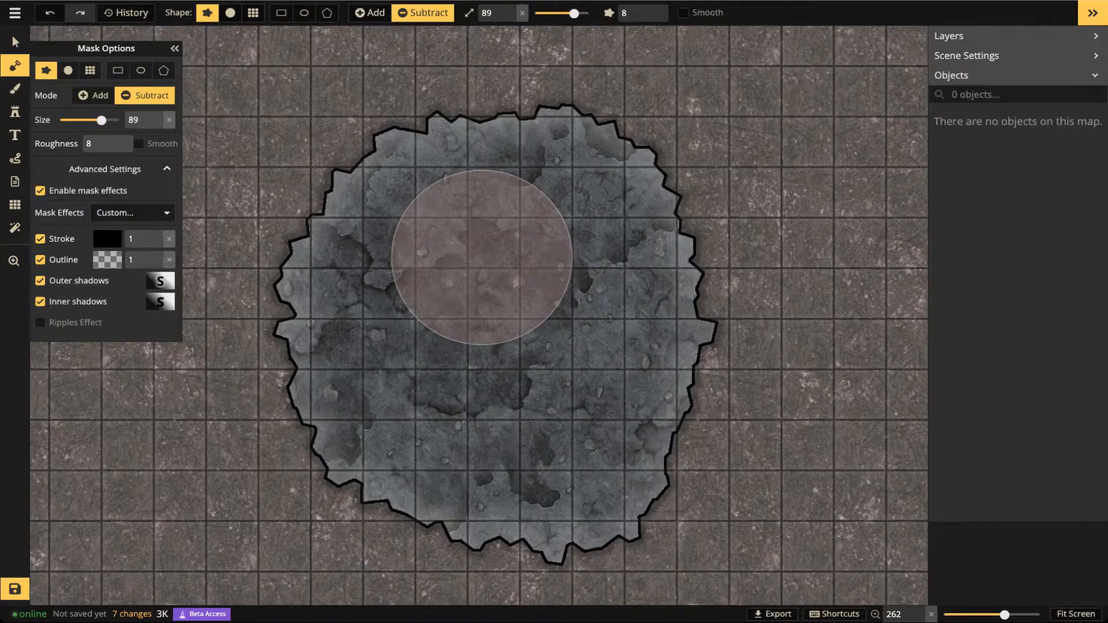
click(107, 260)
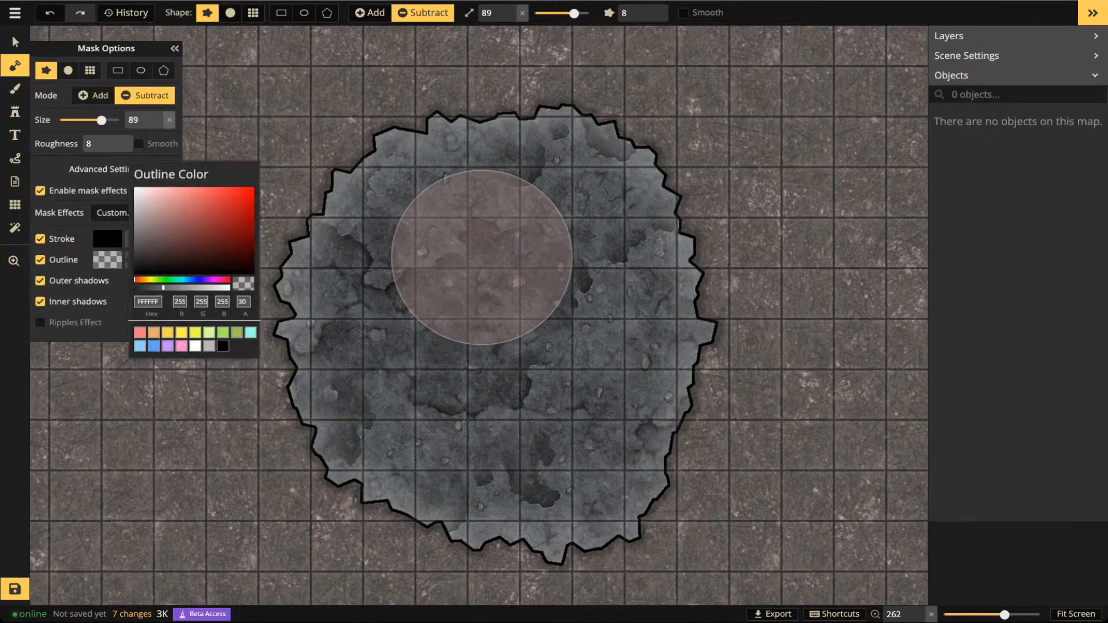
drag(164, 288, 186, 288)
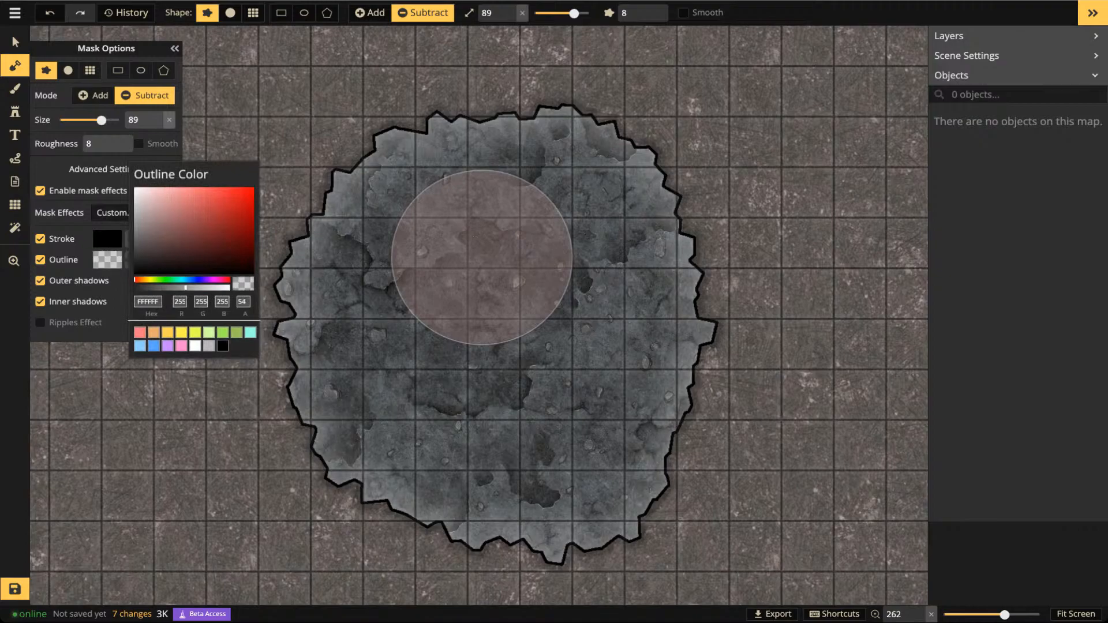
scroll(292, 251, up, 2)
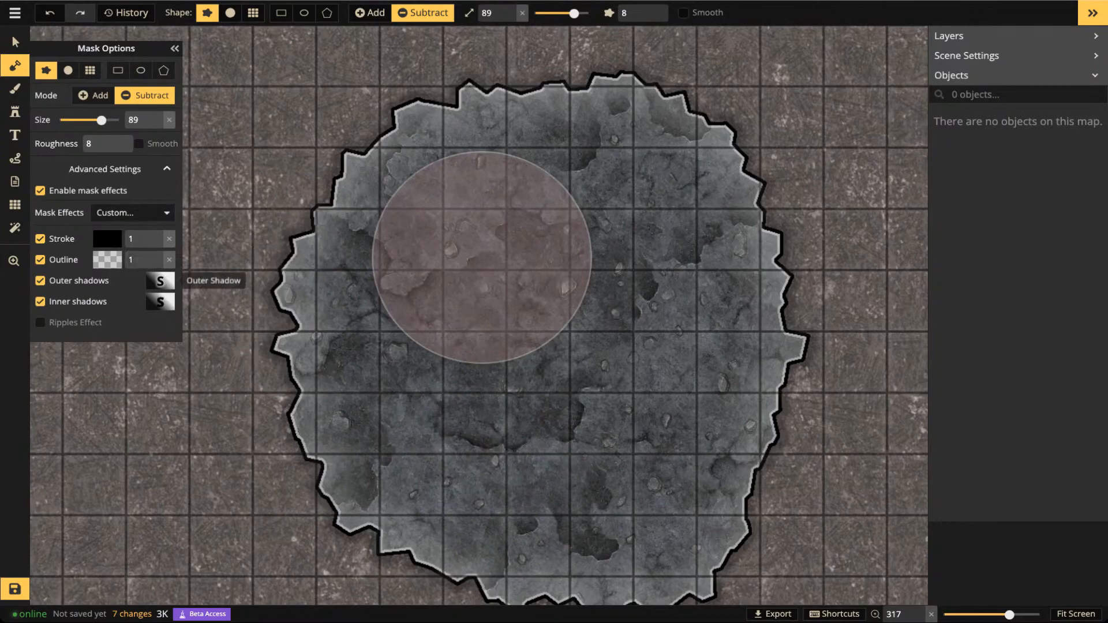
Change the mask's outer shadow color to black at full opacity to darken the opening's inside rim
click(160, 281)
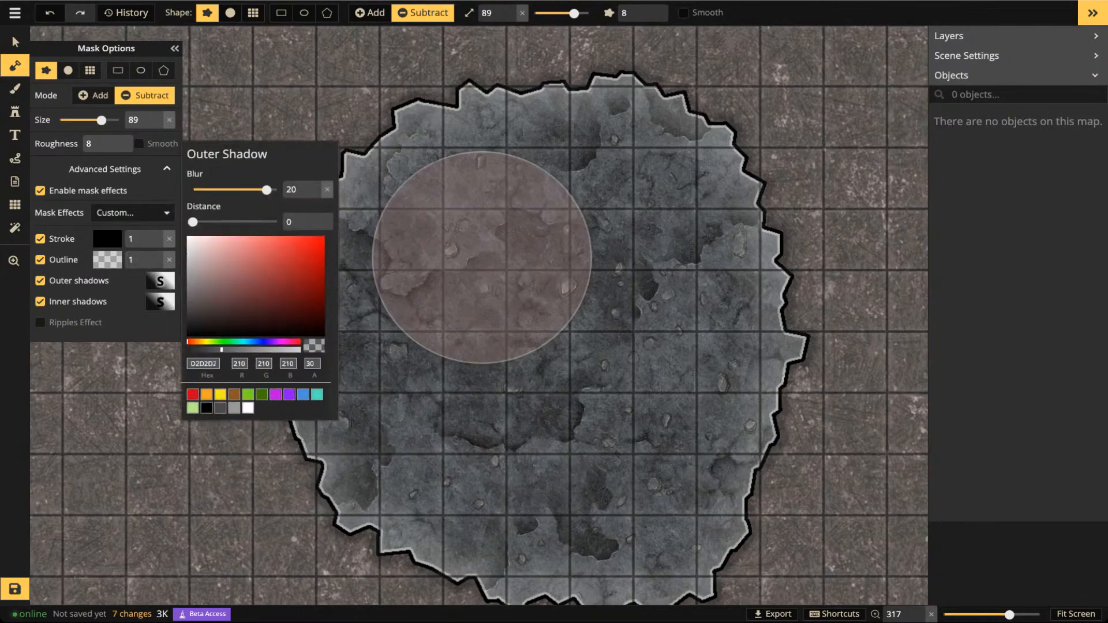
click(206, 408)
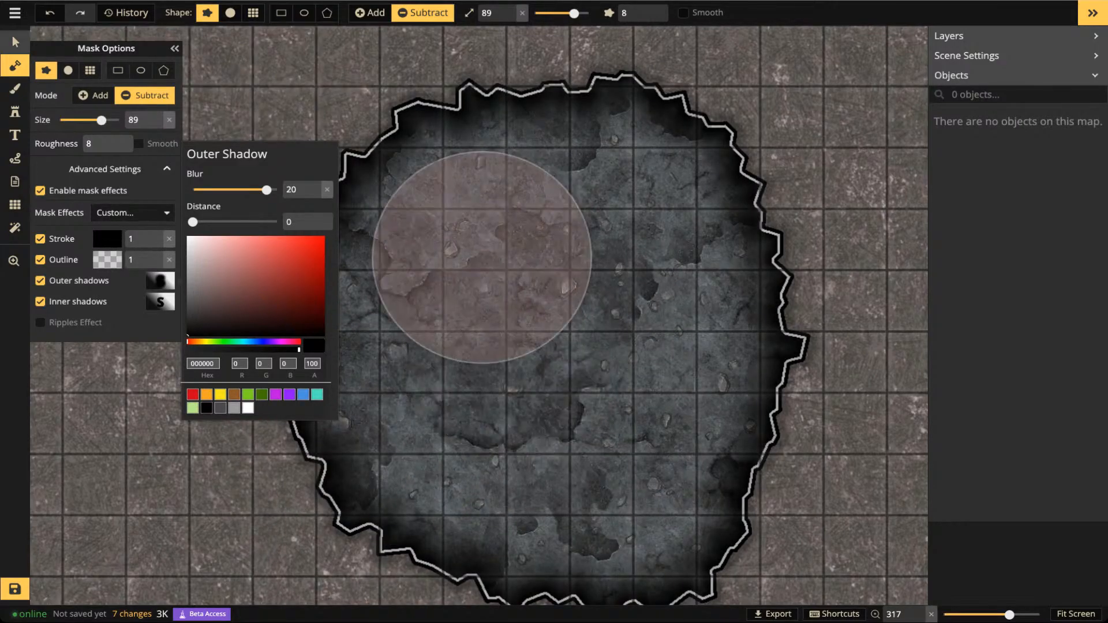
click(15, 43)
scroll(209, 168, down, 3)
drag(479, 316, 474, 314)
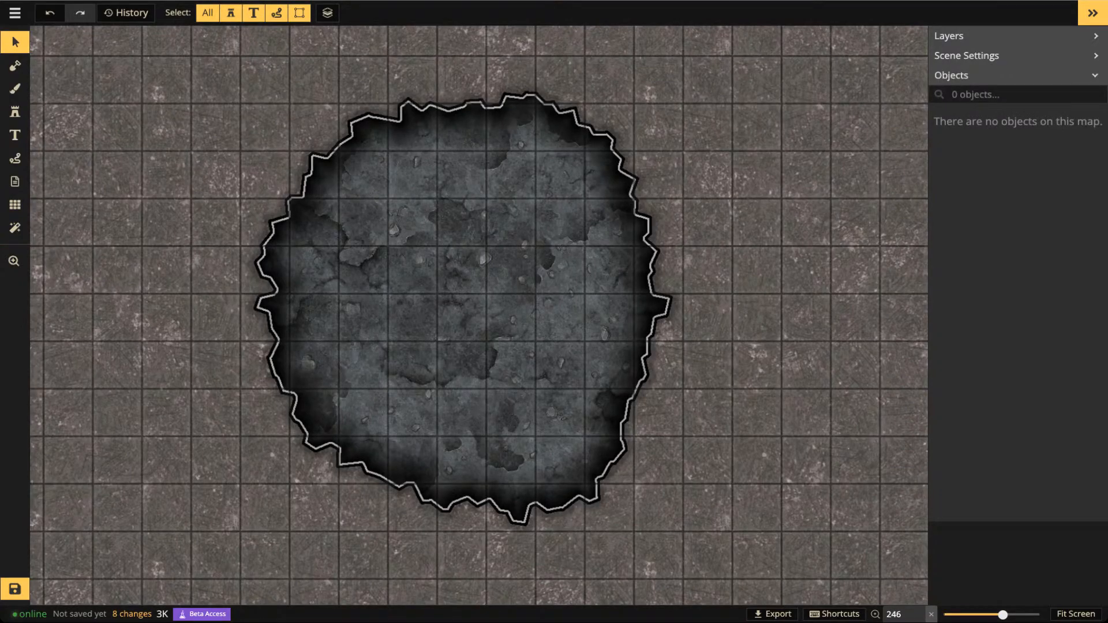
scroll(442, 229, down, 7)
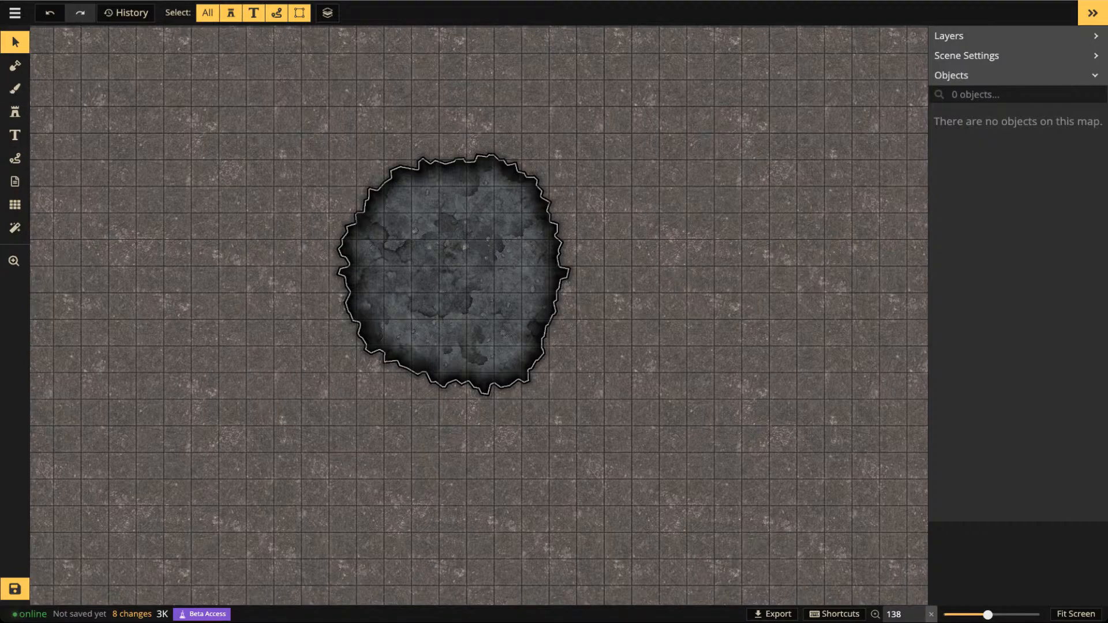
Change the mask's inner shadow color to white with an opacity of 34
click(15, 66)
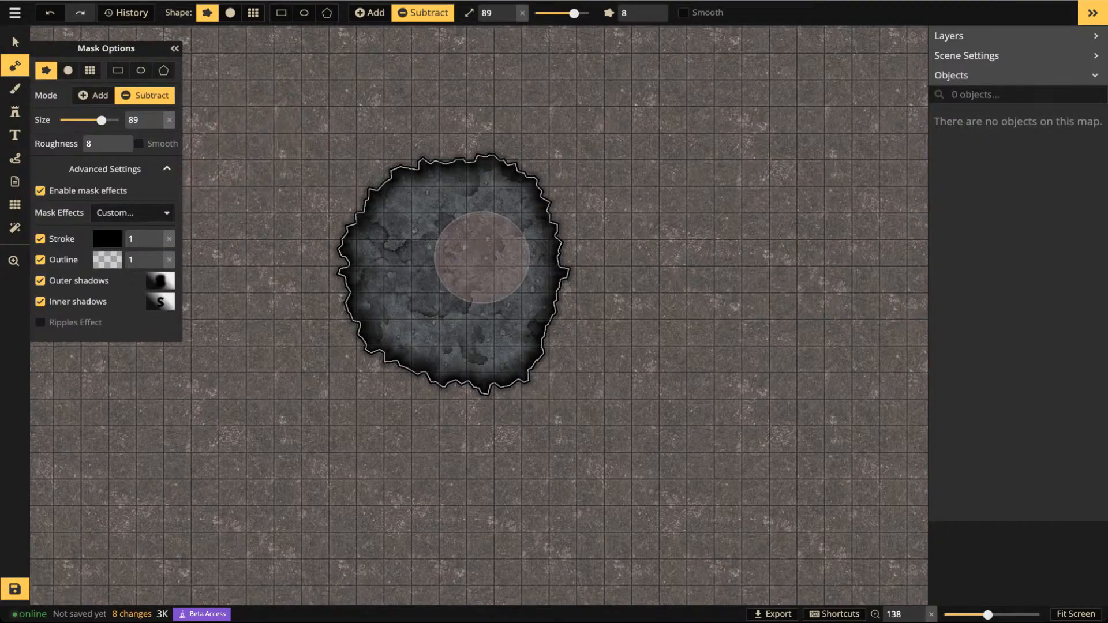
click(159, 301)
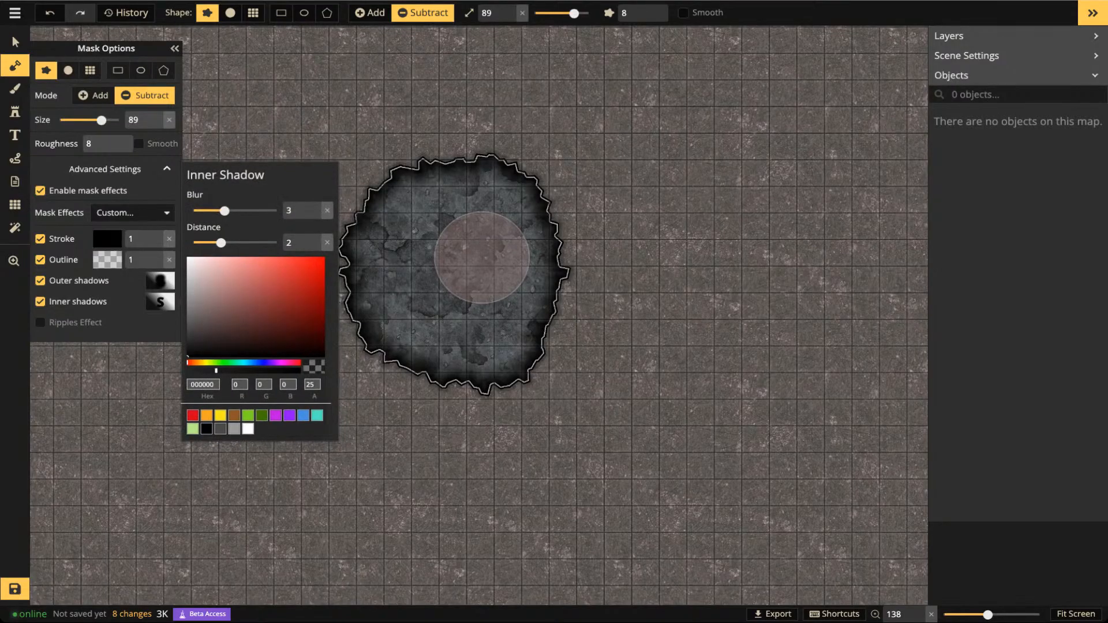
click(248, 429)
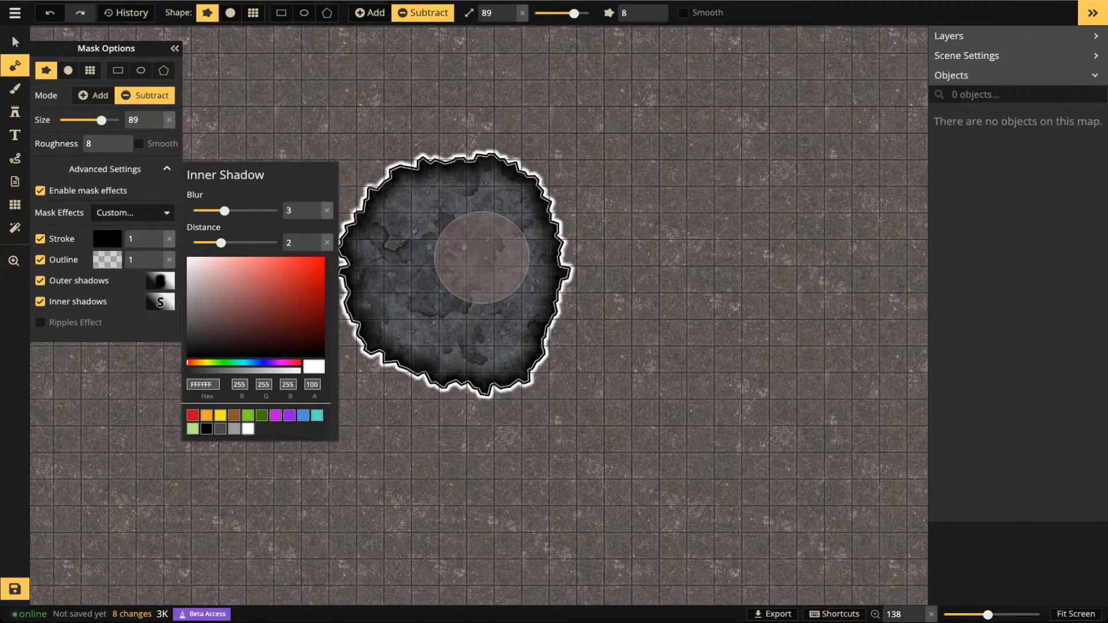
click(243, 371)
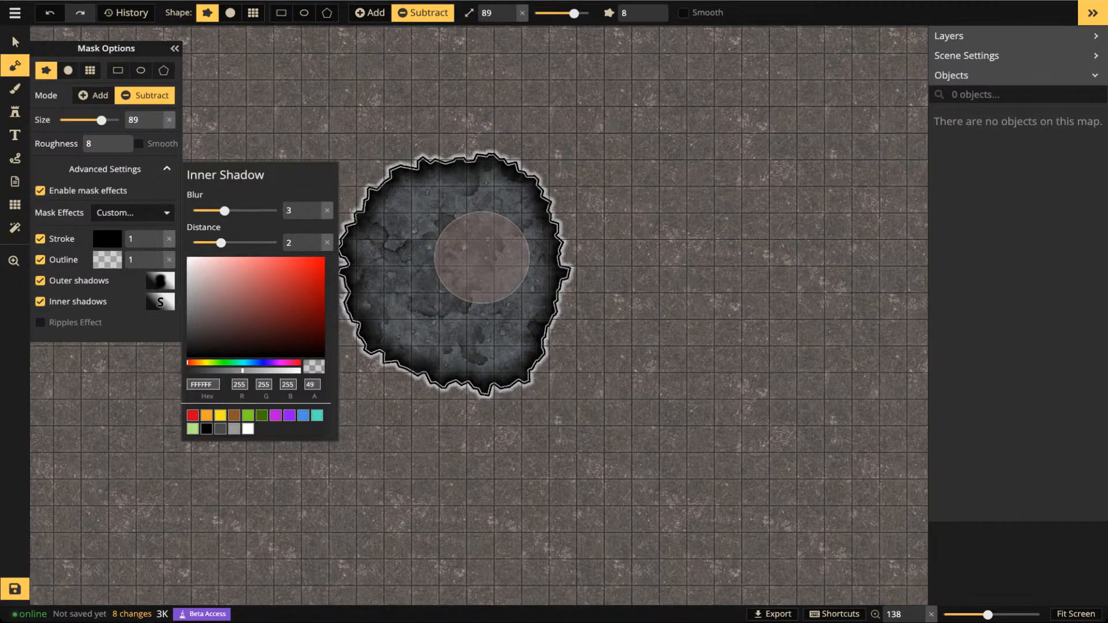
drag(242, 371, 226, 372)
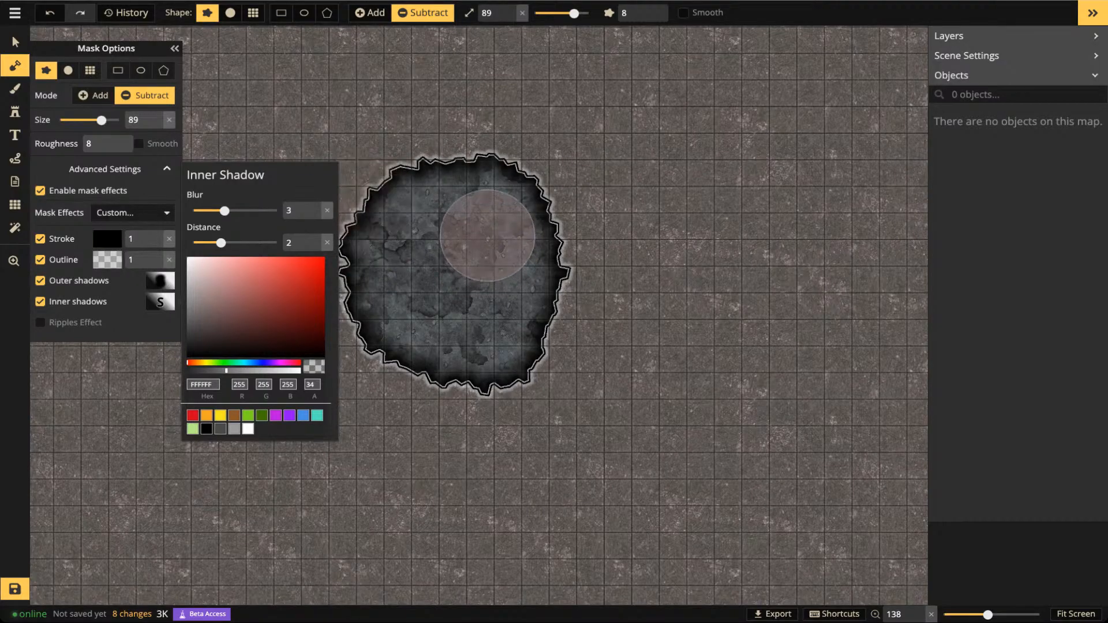
click(15, 42)
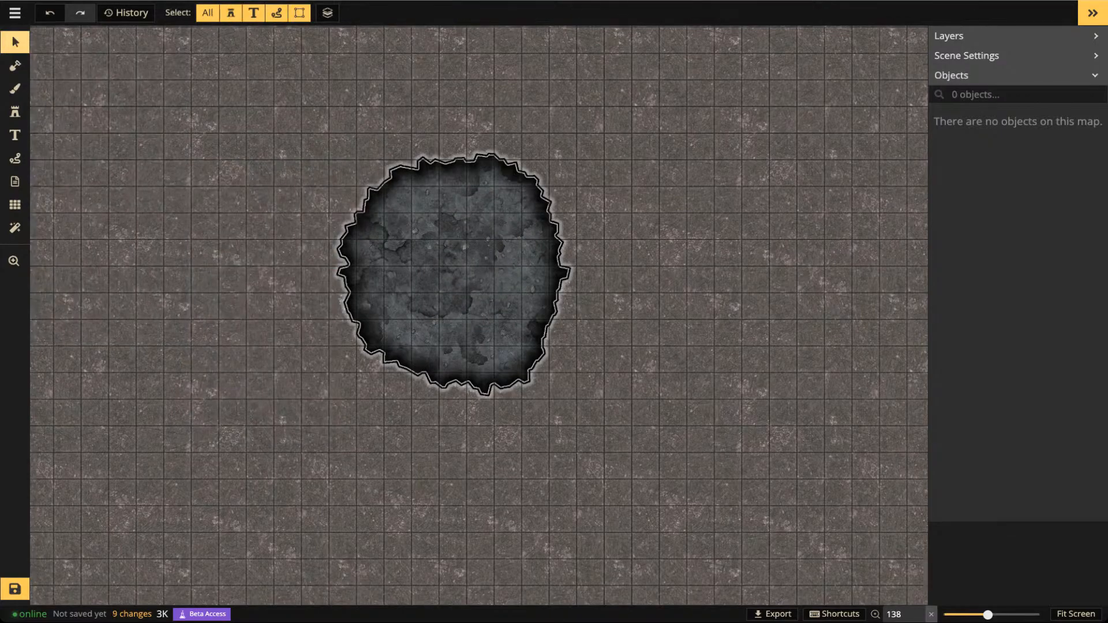
Set the mask brush to Add mode and paint over the rough opening to fill it back in with concrete
scroll(403, 203, down, 1)
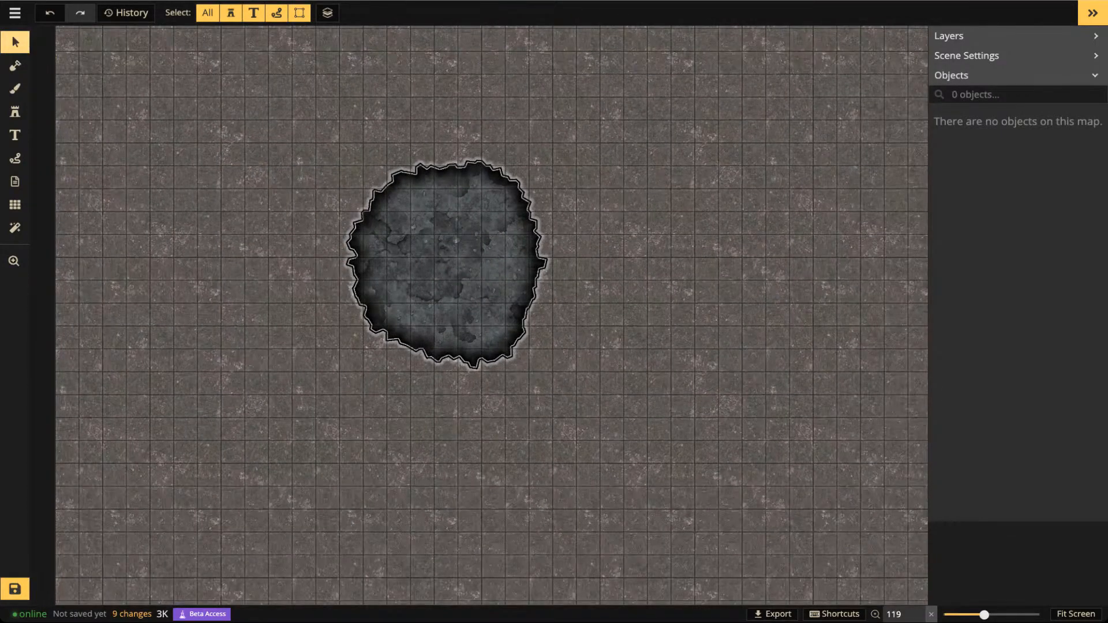
scroll(421, 272, down, 1)
click(15, 65)
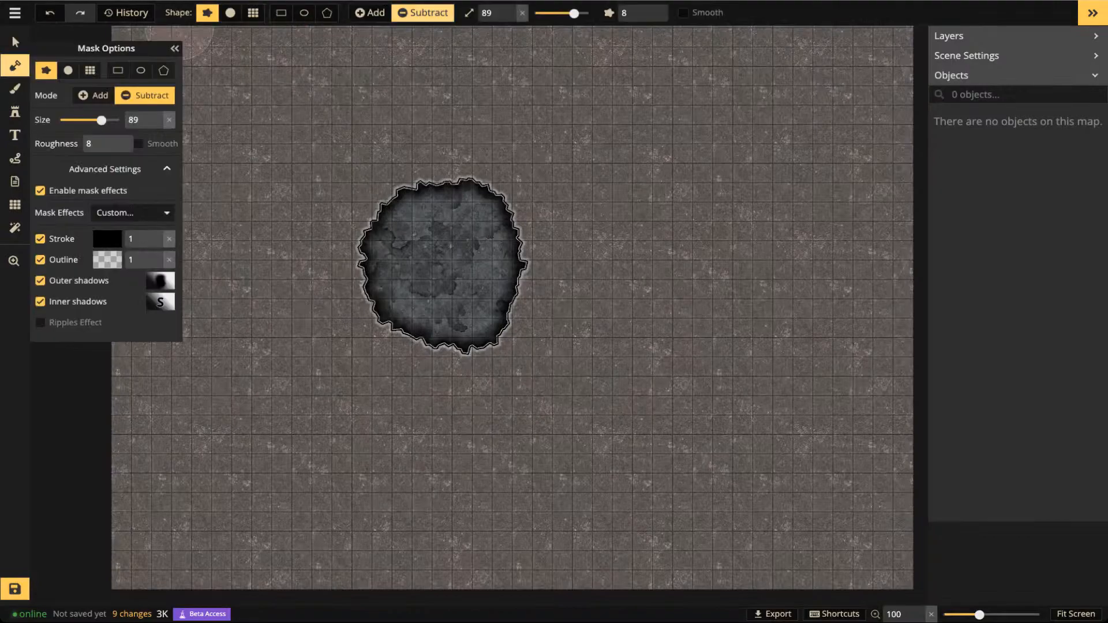
click(370, 13)
mouse_move(450, 188)
mouse_down()
mouse_move(334, 211)
mouse_move(462, 230)
mouse_move(352, 269)
mouse_move(409, 288)
mouse_move(462, 214)
mouse_move(537, 240)
mouse_up()
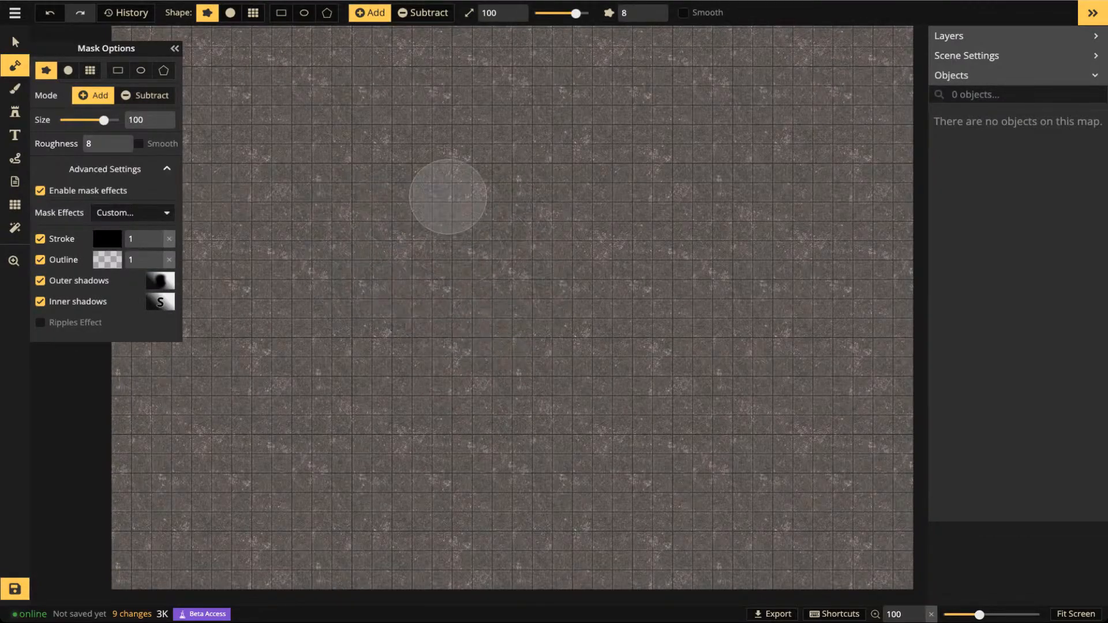
scroll(445, 176, down, 2)
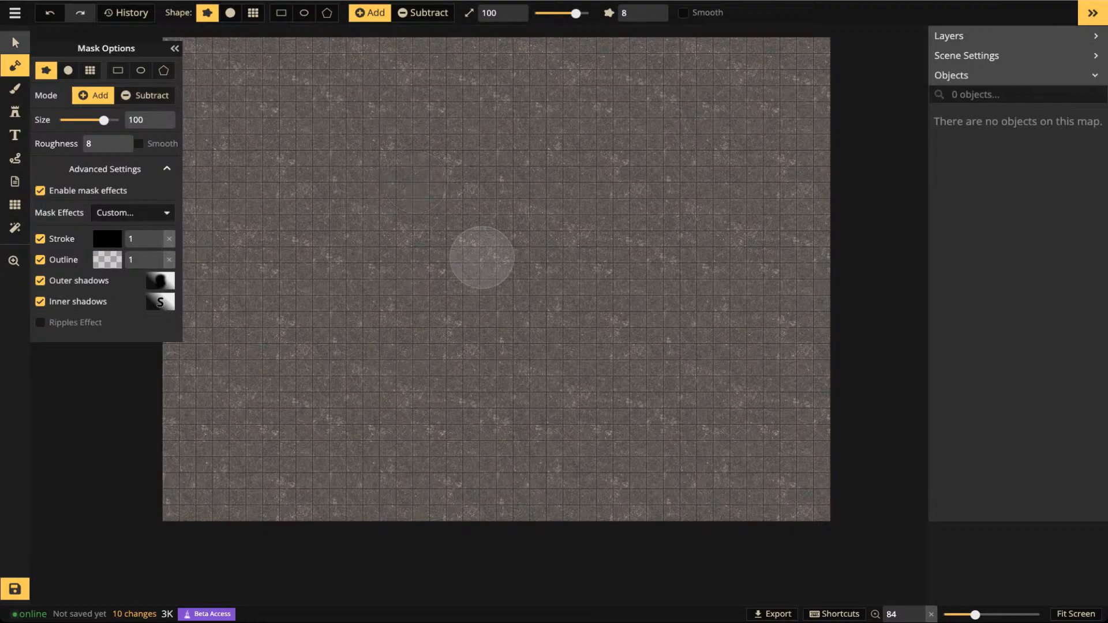
Switch the mask brush to the grid shape at size 1 and try adding one square near the map's lower-left corner
click(15, 42)
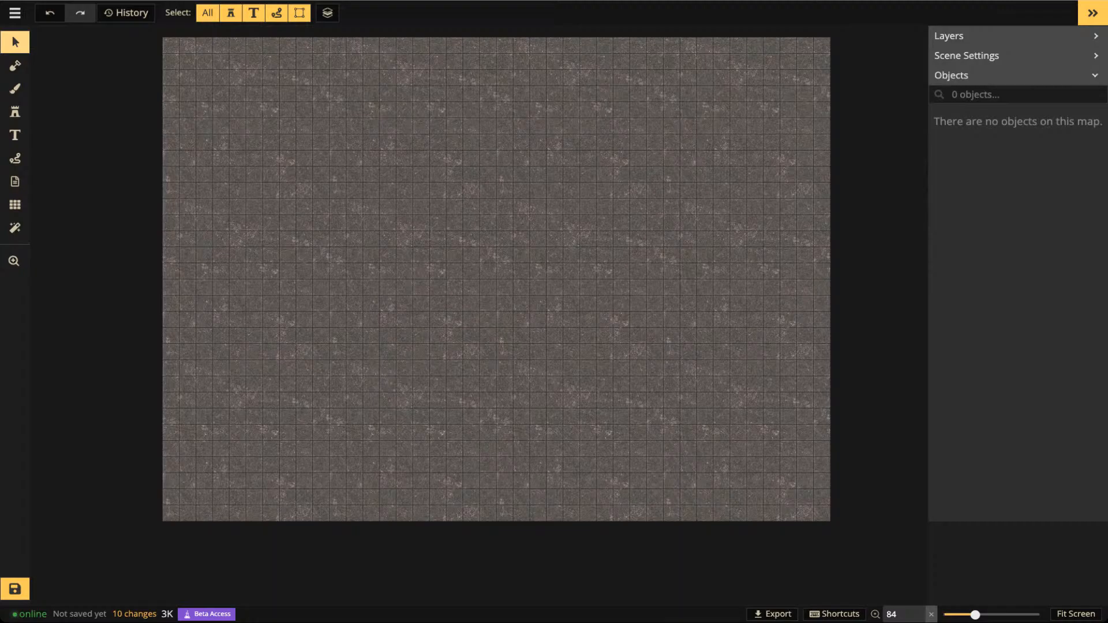
click(15, 205)
click(15, 66)
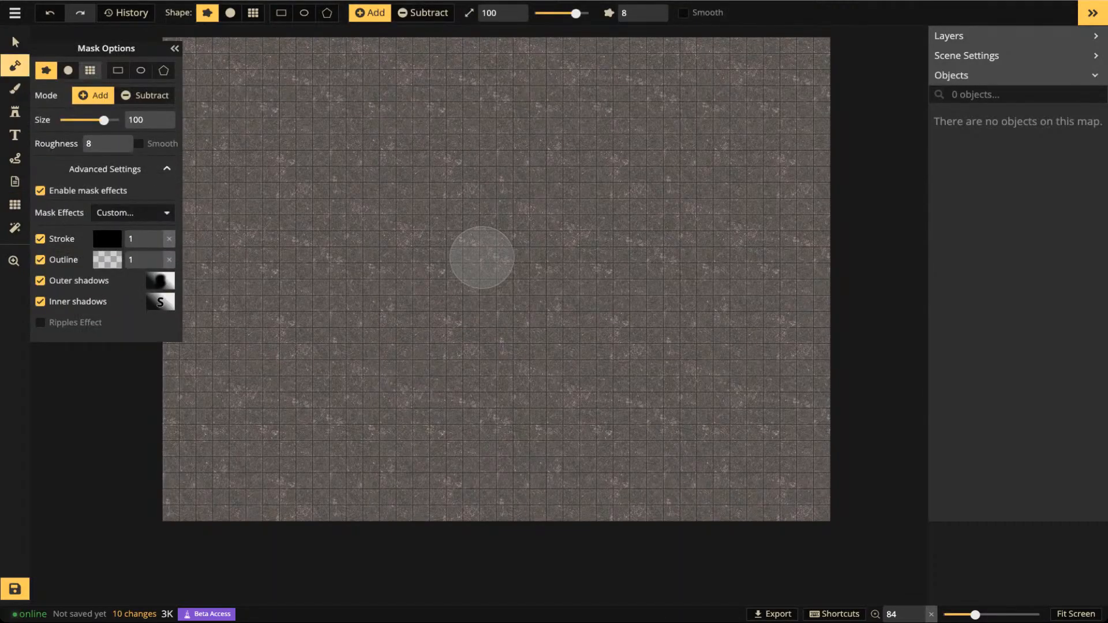
click(90, 70)
drag(576, 13, 533, 13)
scroll(239, 450, up, 3)
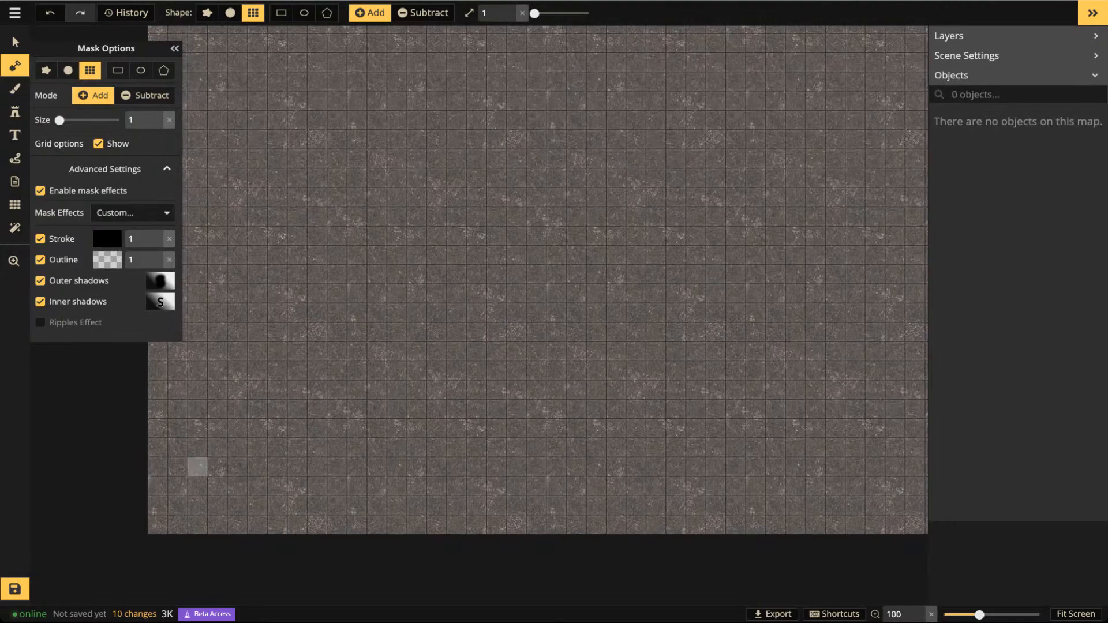
click(196, 448)
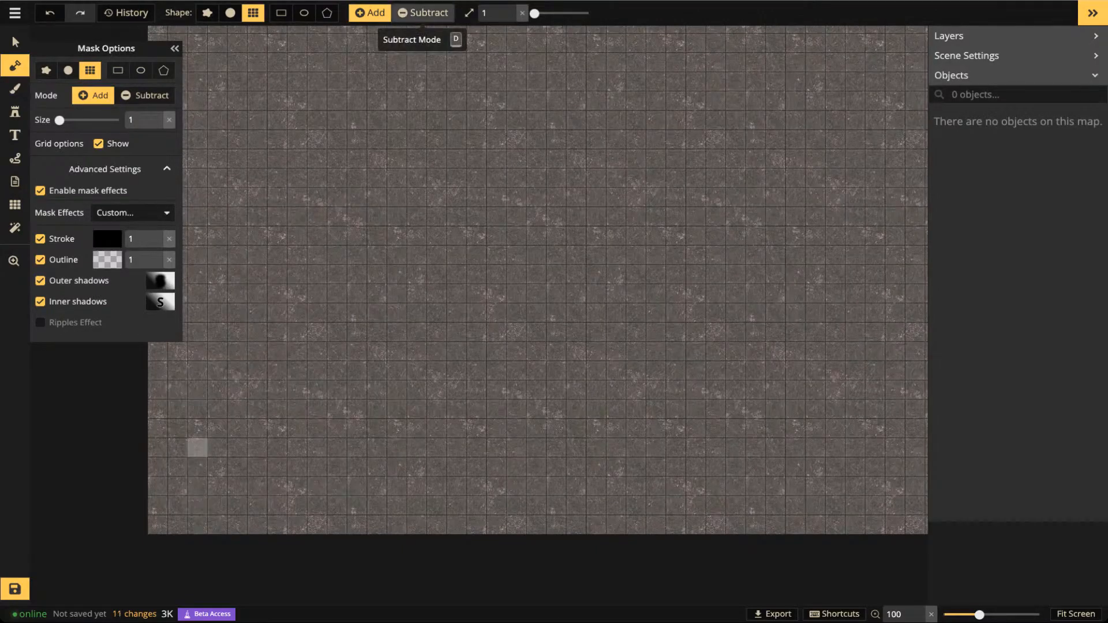
Set the grid mask to Subtract at size 1 and carve a 3-by-3-square room near the map's lower-left corner
click(423, 13)
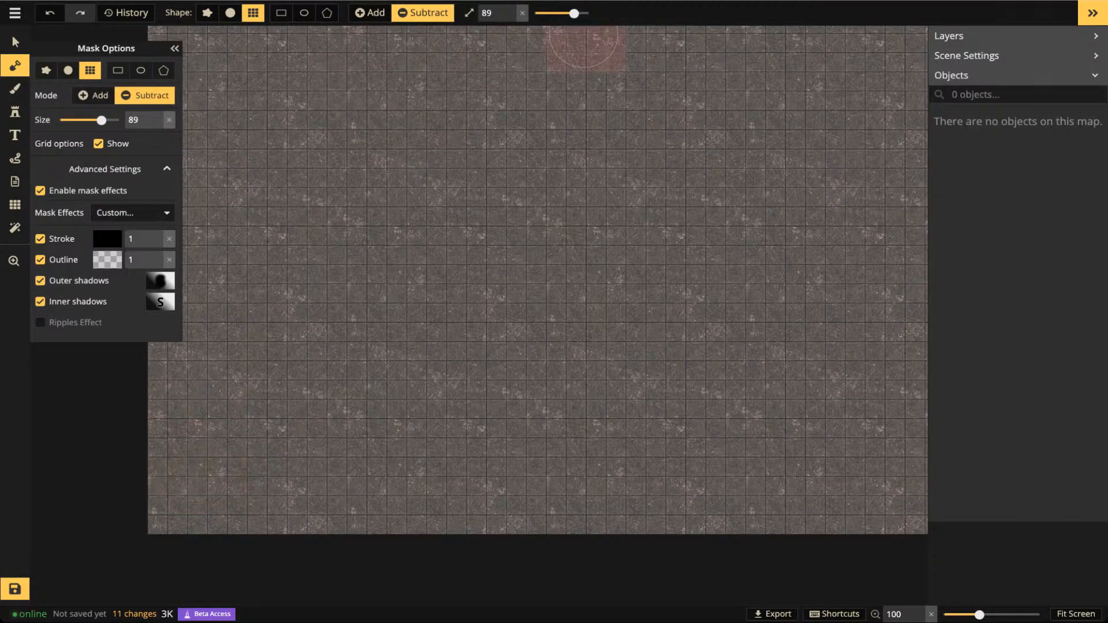
click(522, 13)
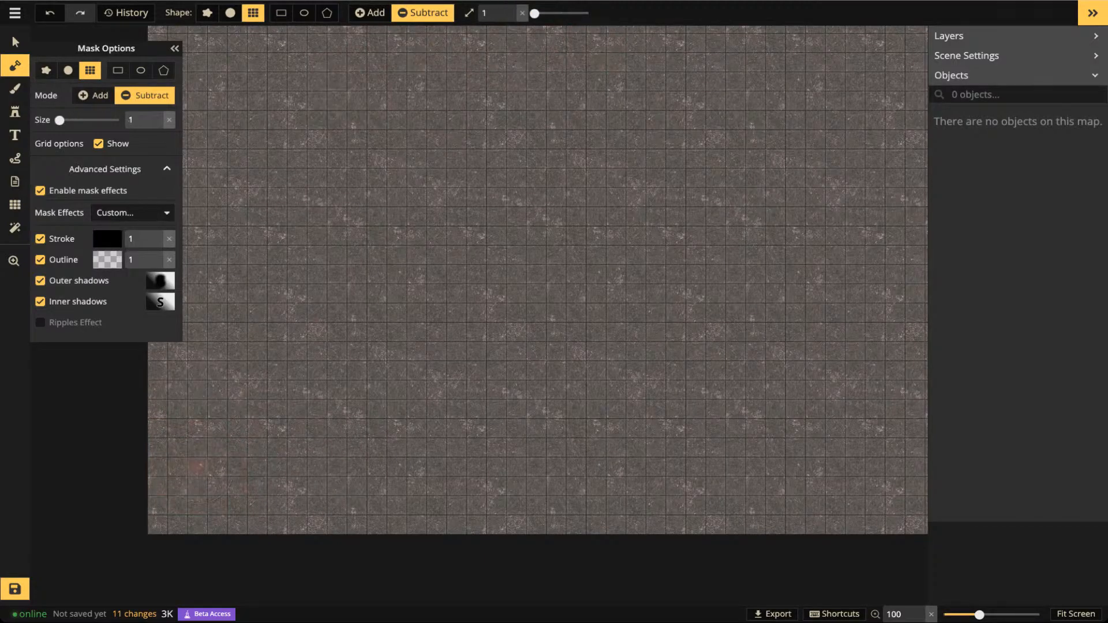
mouse_move(176, 467)
mouse_down()
mouse_move(177, 505)
mouse_move(218, 506)
mouse_move(216, 468)
mouse_move(198, 467)
mouse_move(199, 485)
mouse_up()
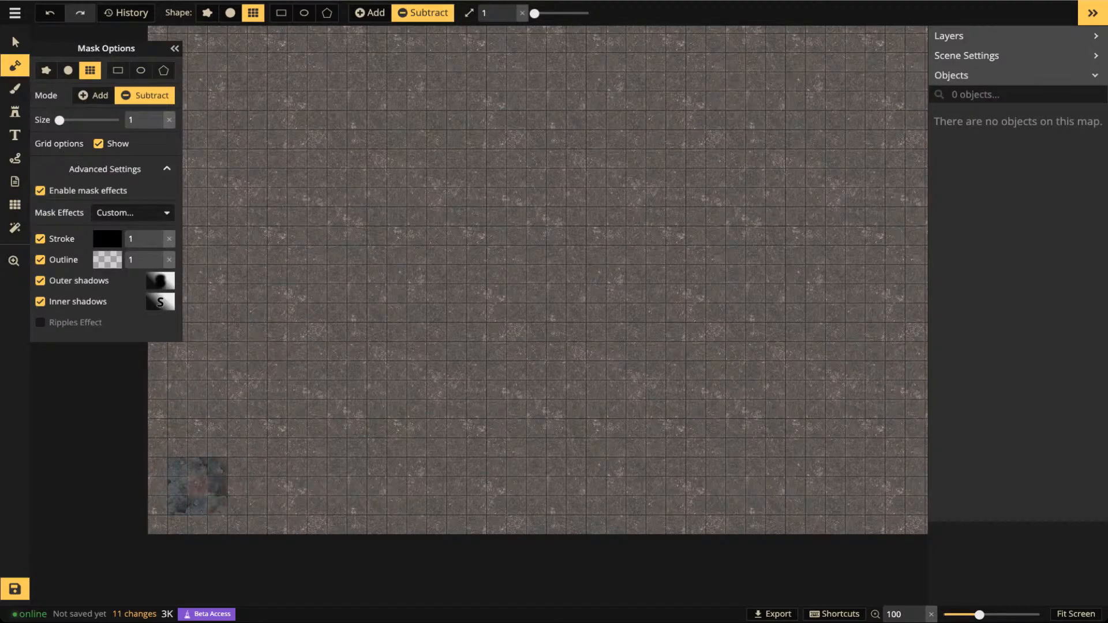
scroll(202, 456, up, 4)
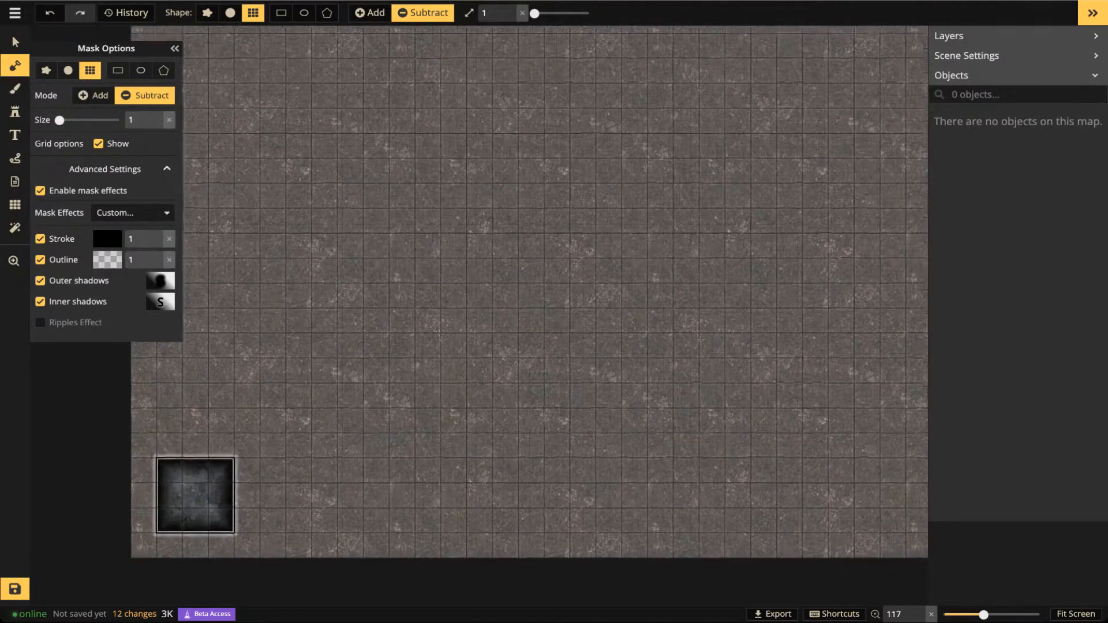
Carve a one-square-wide corridor from the middle of the room's upper side, three squares up and three squares right
drag(222, 390, 453, 364)
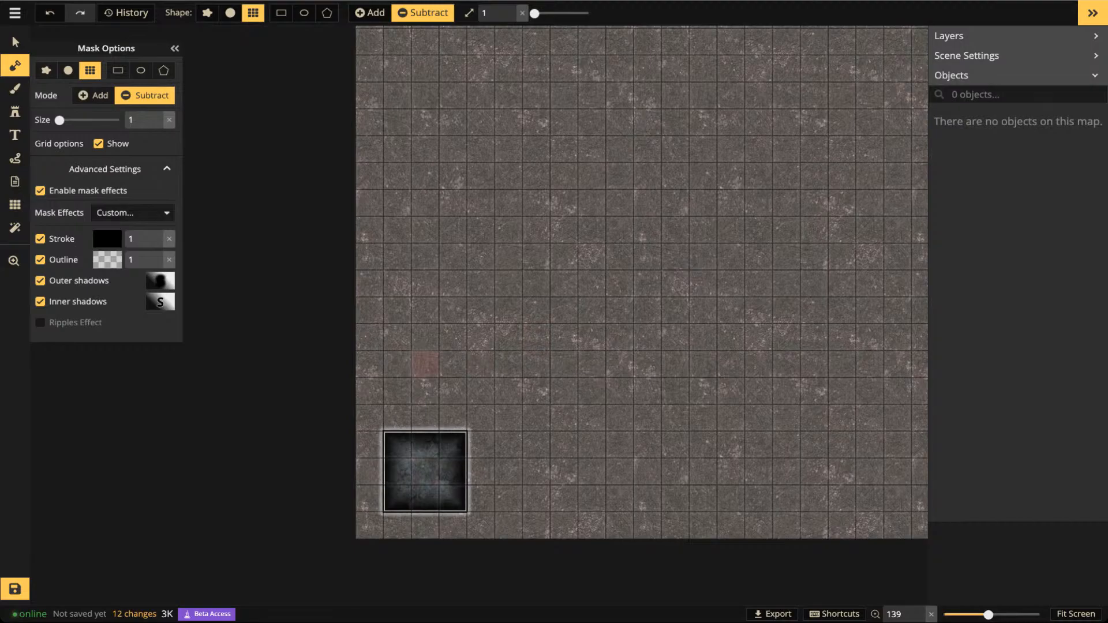
drag(424, 418, 424, 391)
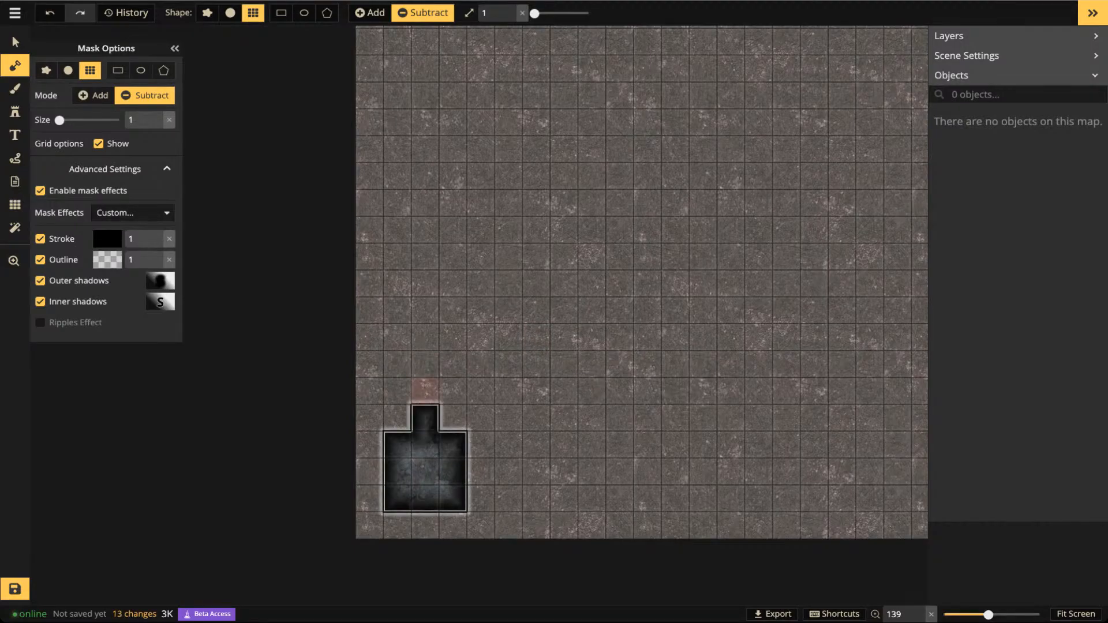
click(425, 364)
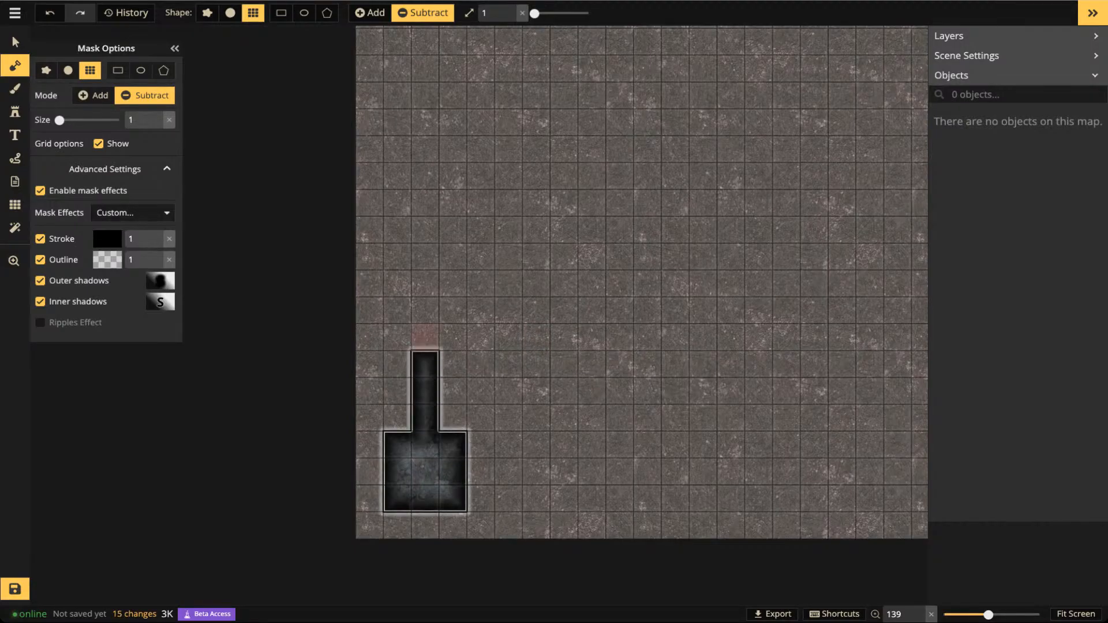
drag(453, 364, 508, 364)
click(509, 364)
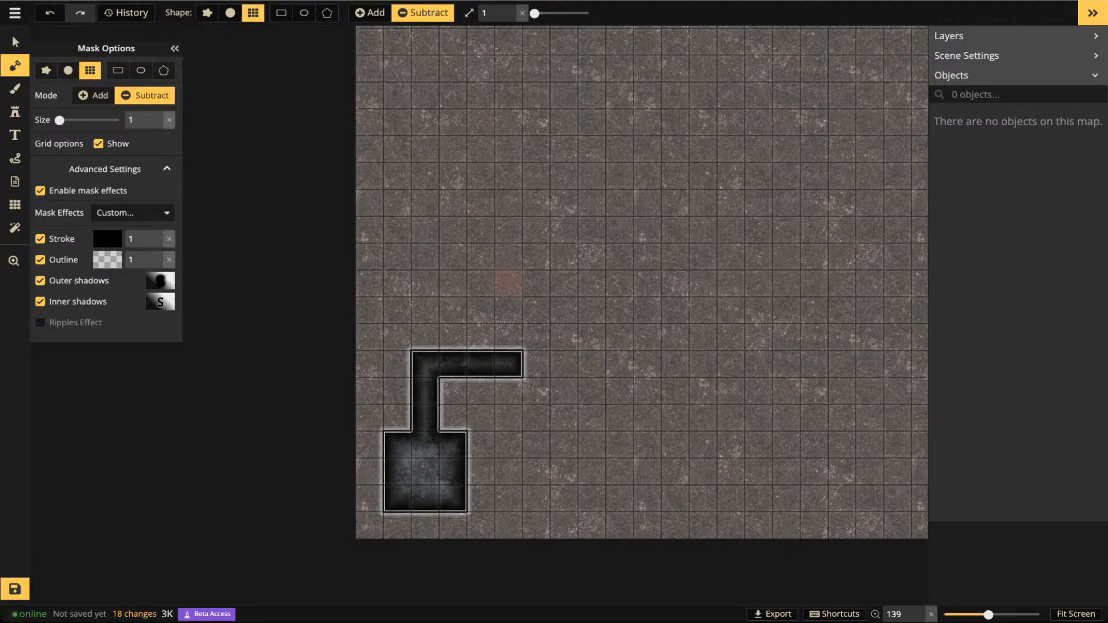
Branch a passage off the middle of the corridor's horizontal run, two squares up and one square left
click(480, 337)
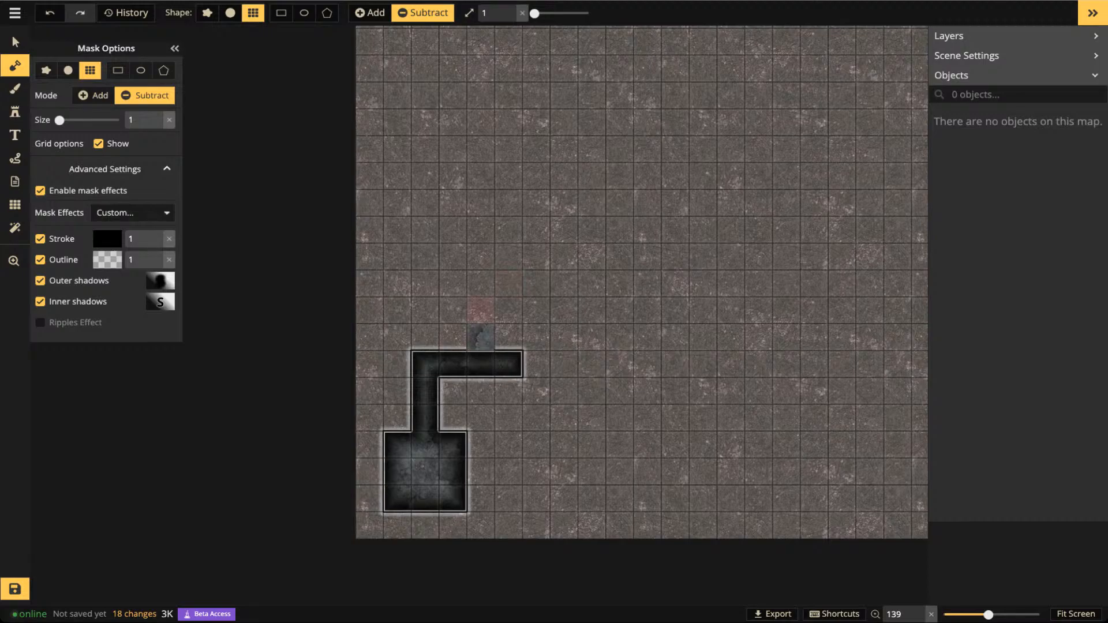
click(480, 310)
click(453, 310)
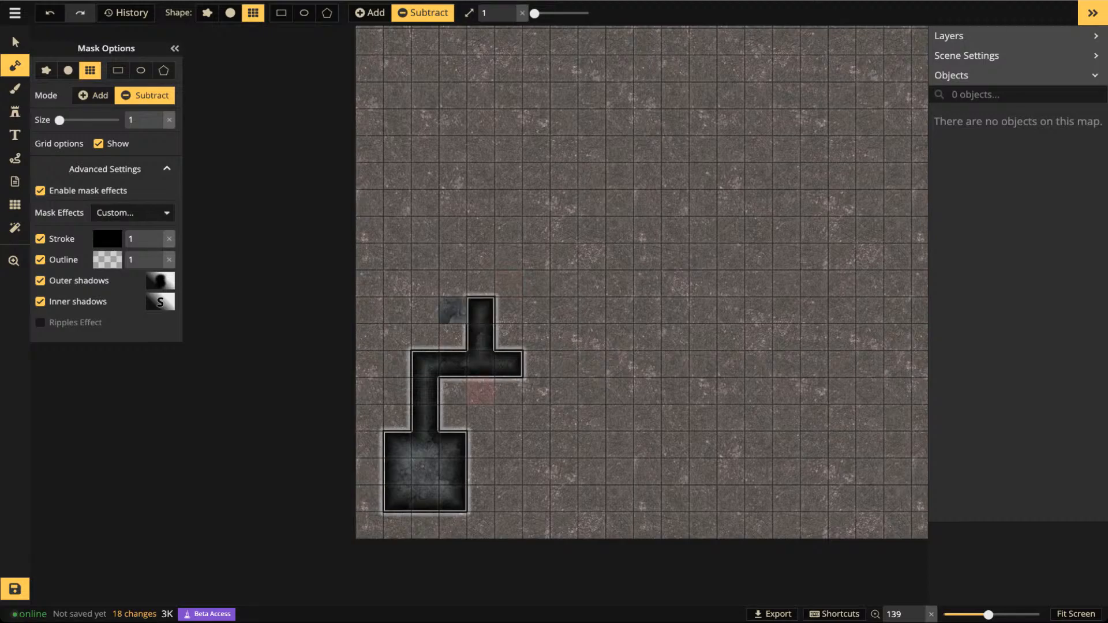
Widen the corridor's horizontal run with two squares beneath its end, and extend the run one square right
click(480, 391)
click(509, 390)
click(537, 363)
Extend the upper passage leftward with a three-square climb and a left turn, and rightward two squares with one square up
mouse_move(425, 310)
mouse_down()
mouse_move(425, 257)
mouse_move(398, 257)
mouse_up()
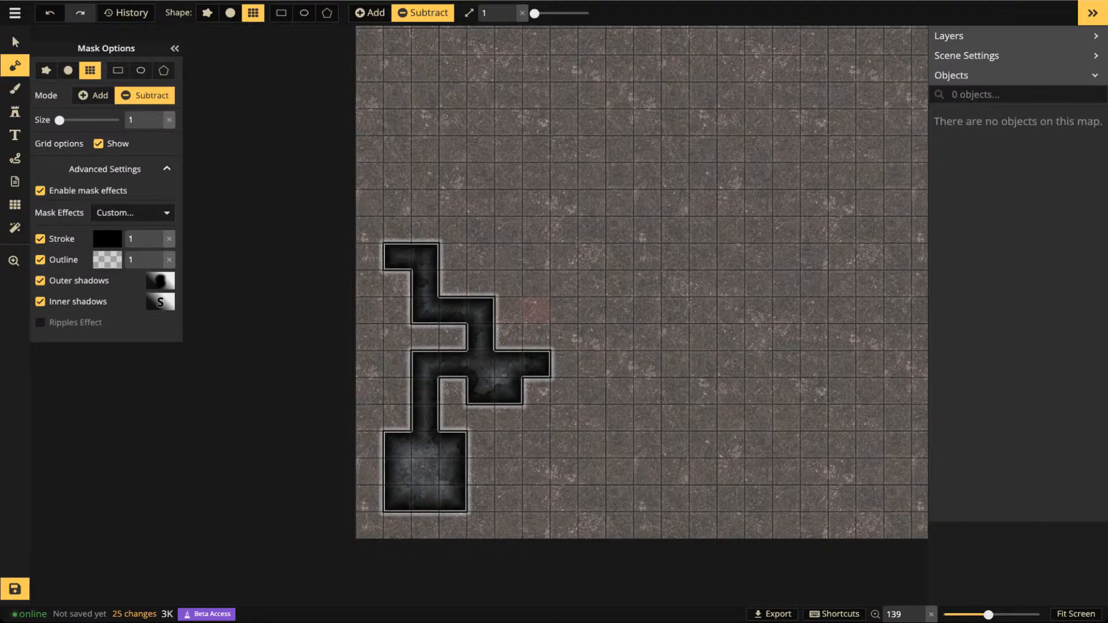
click(509, 310)
click(536, 310)
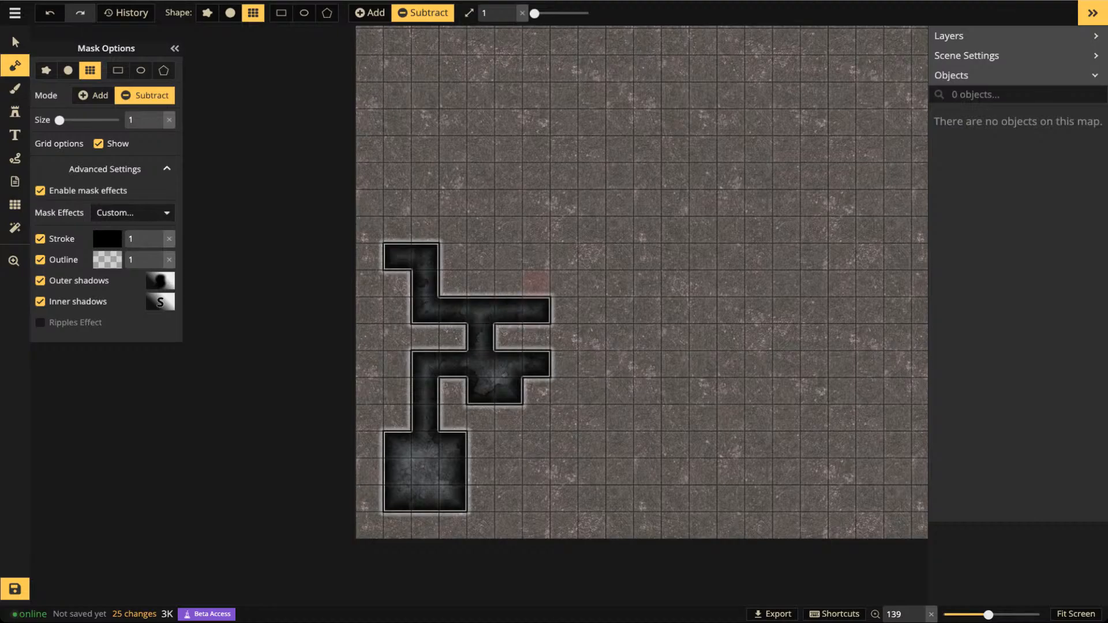
click(537, 283)
Carve a winding corridor from the 3-by-3 room's right side: two squares right, one down, two right, two up, one right
key(space)
drag(676, 310, 542, 262)
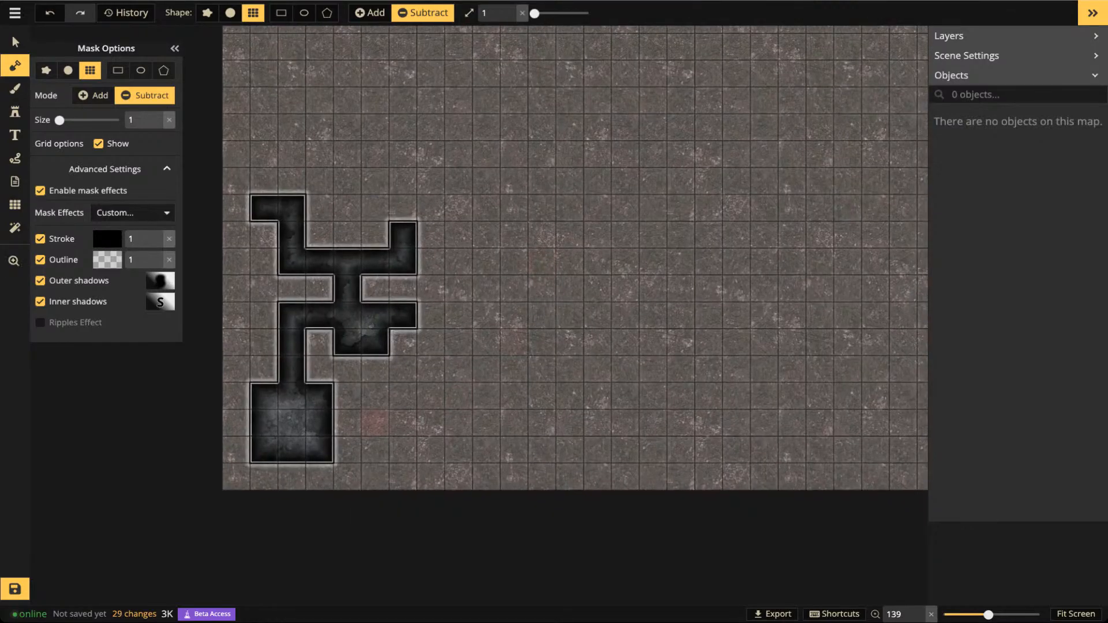
click(347, 423)
click(375, 422)
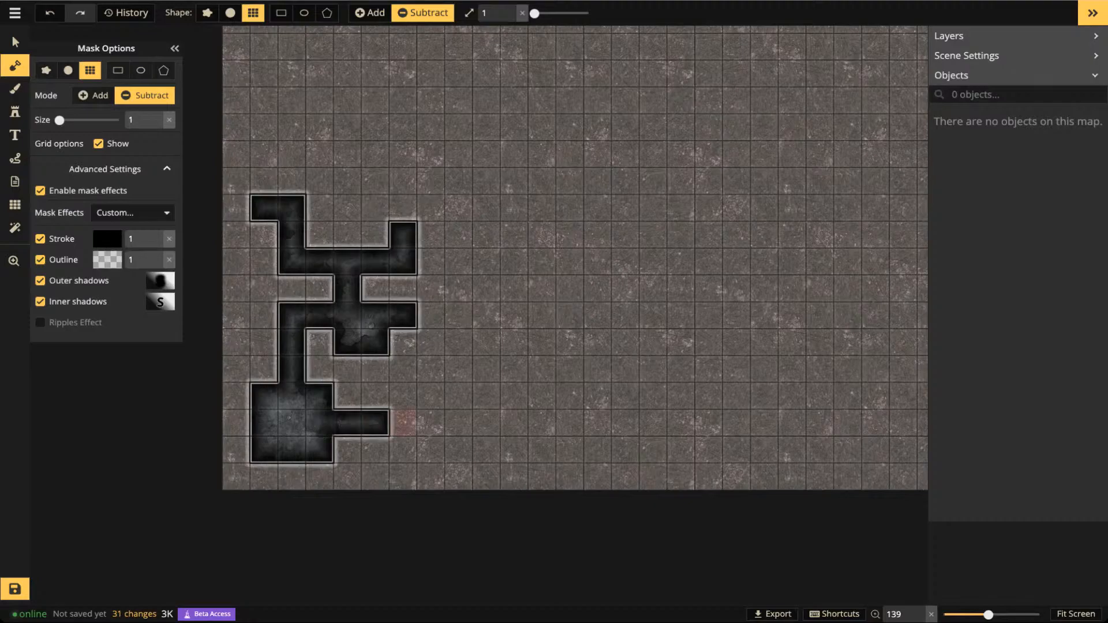
click(375, 450)
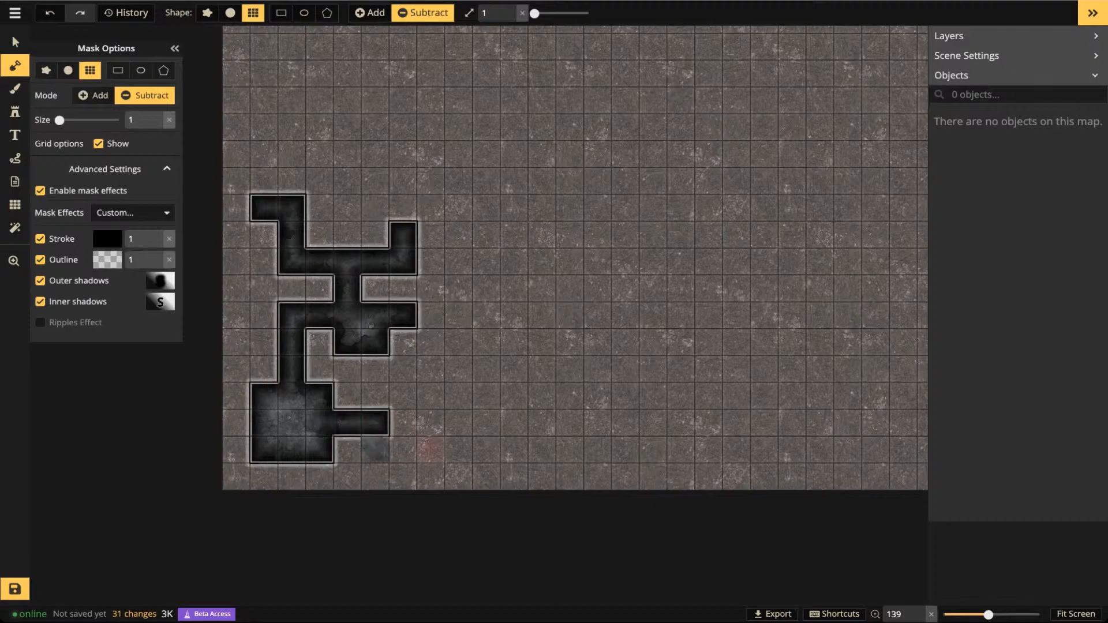
click(402, 450)
drag(430, 451, 430, 423)
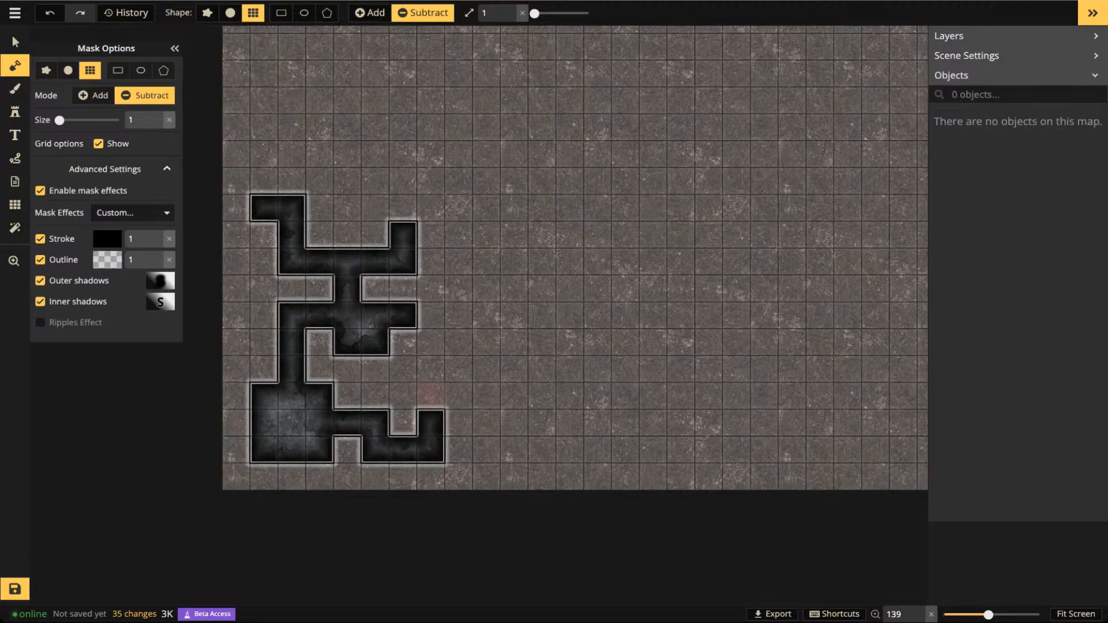
click(430, 395)
click(457, 396)
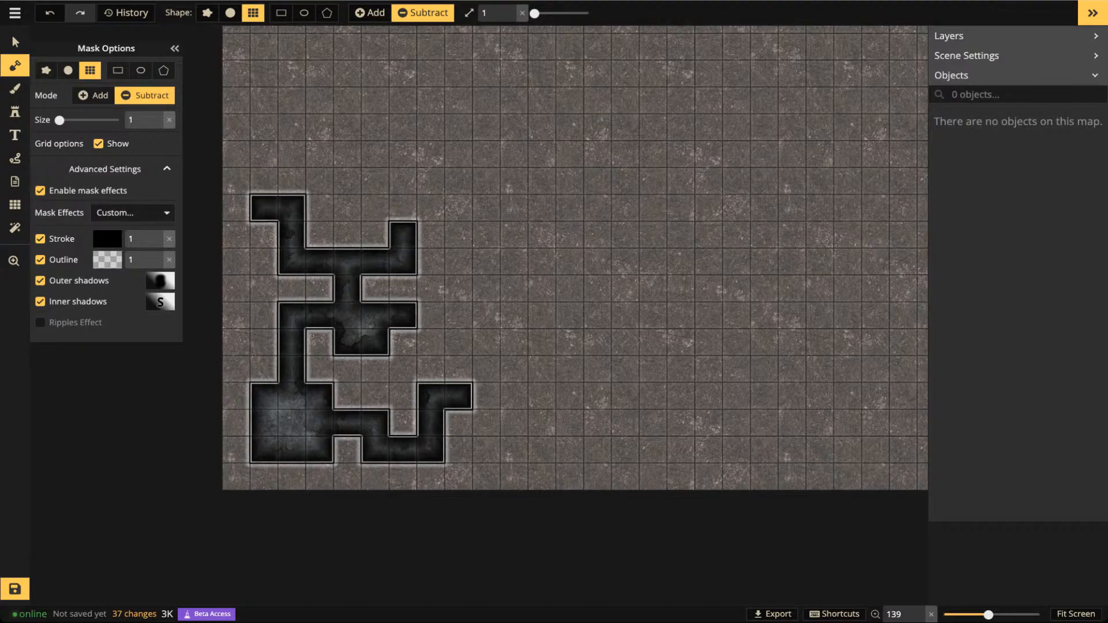
Add one square beneath the widened area, and extend the middle corridor three squares right, two up, and one right
drag(403, 208, 339, 253)
drag(311, 415, 311, 387)
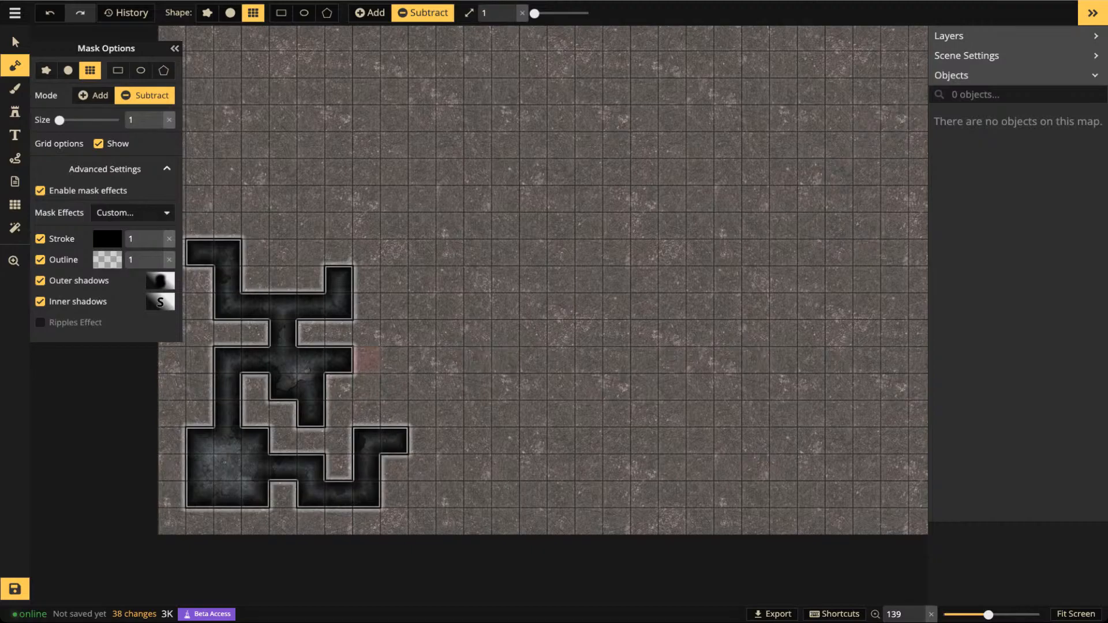
drag(367, 360, 395, 361)
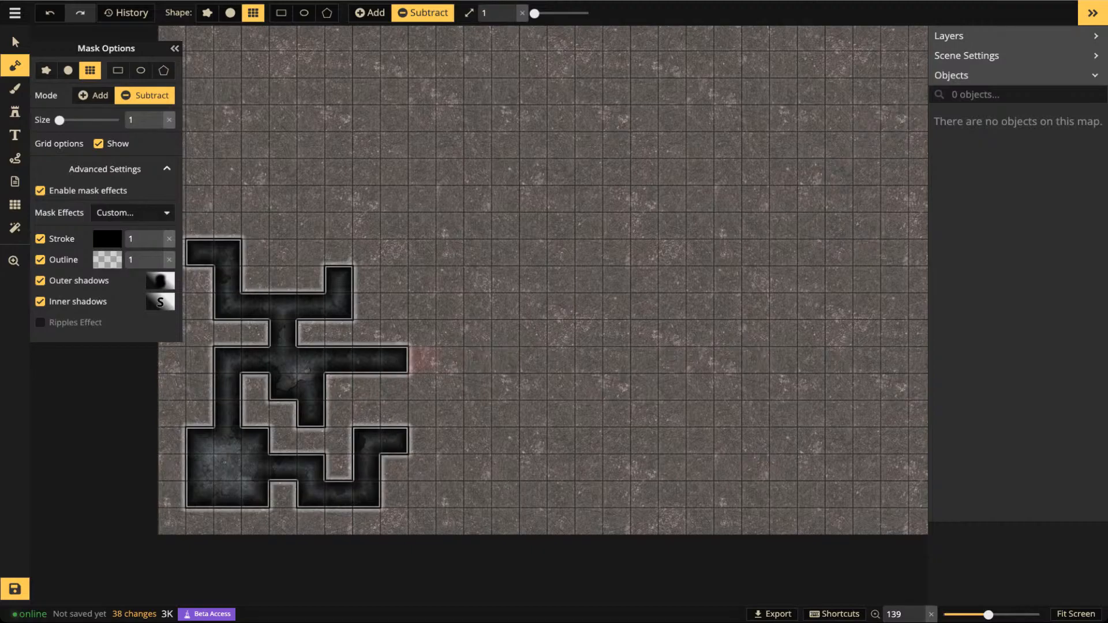
click(421, 361)
drag(422, 333, 421, 306)
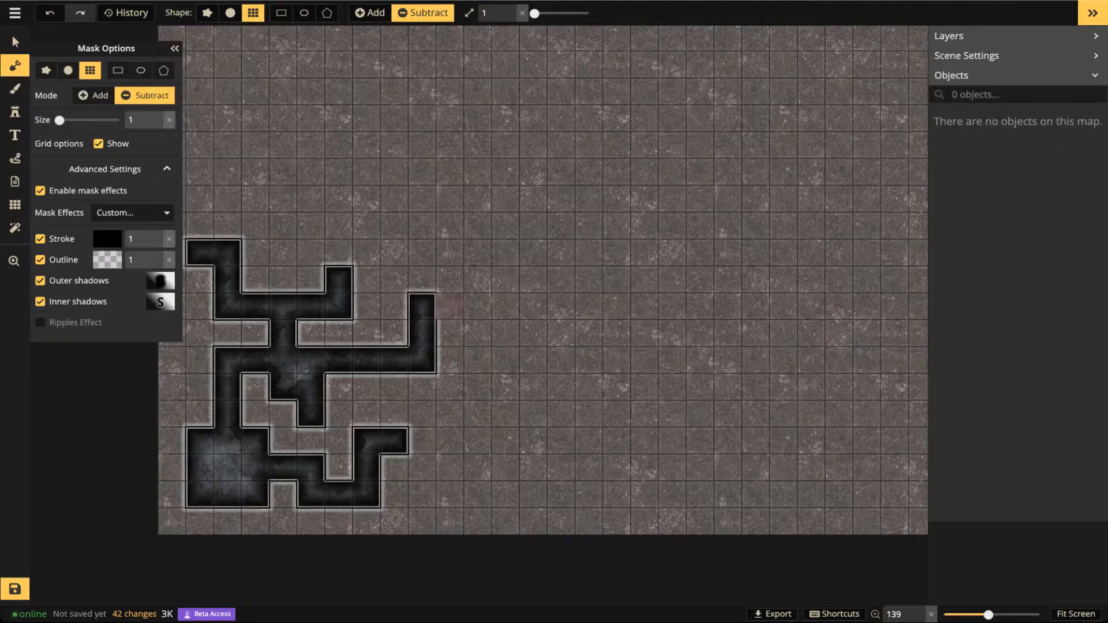
click(449, 306)
Carve a 5-by-5-square room at the right end of the middle corridor by outlining it and clearing its interior
drag(478, 280, 478, 363)
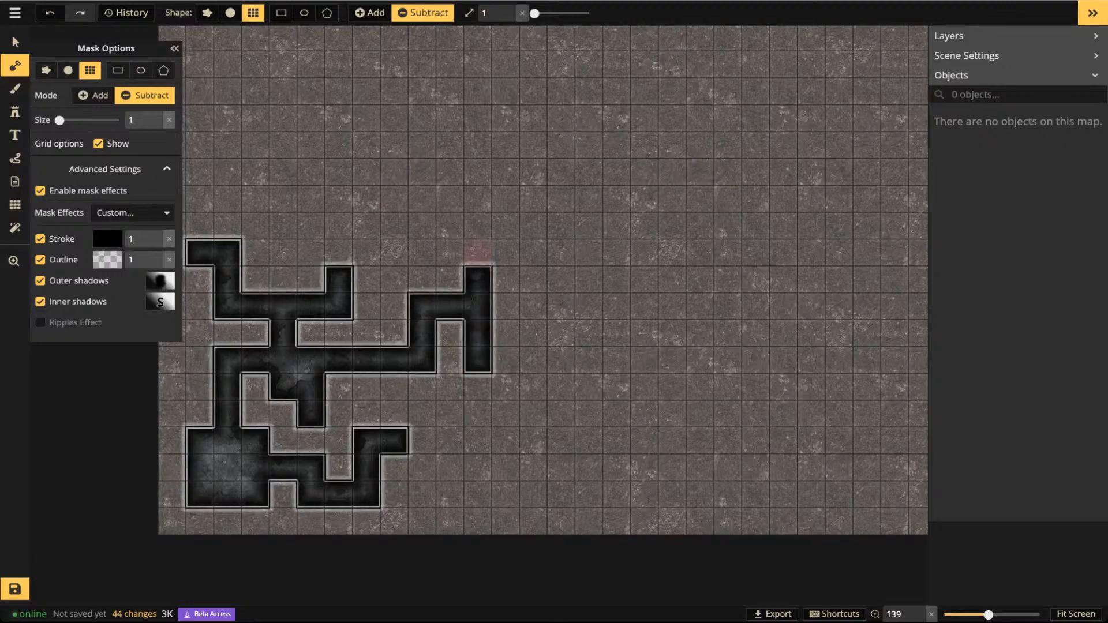
mouse_move(478, 253)
mouse_down()
mouse_move(589, 251)
mouse_move(589, 360)
mouse_up()
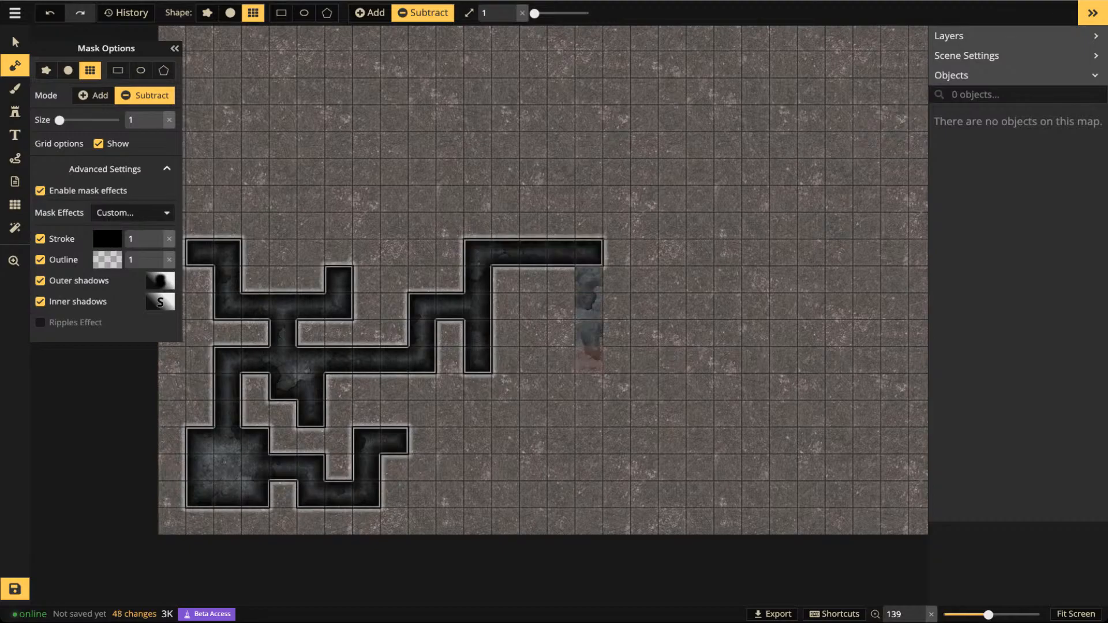
drag(504, 360, 588, 361)
mouse_move(561, 279)
mouse_down()
mouse_move(505, 306)
mouse_move(505, 333)
mouse_move(561, 332)
mouse_move(560, 306)
mouse_move(504, 307)
mouse_up()
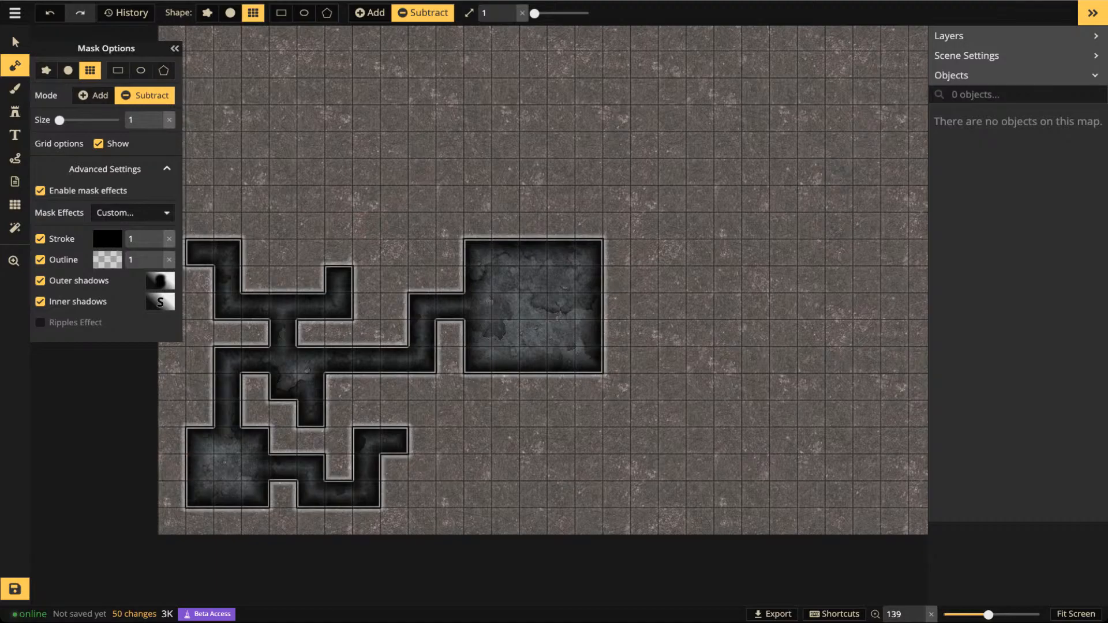
Carve a corridor from the bottom of the 5-by-5 room: three squares down, one left
mouse_move(588, 360)
mouse_down()
mouse_move(532, 453)
mouse_move(537, 387)
mouse_up()
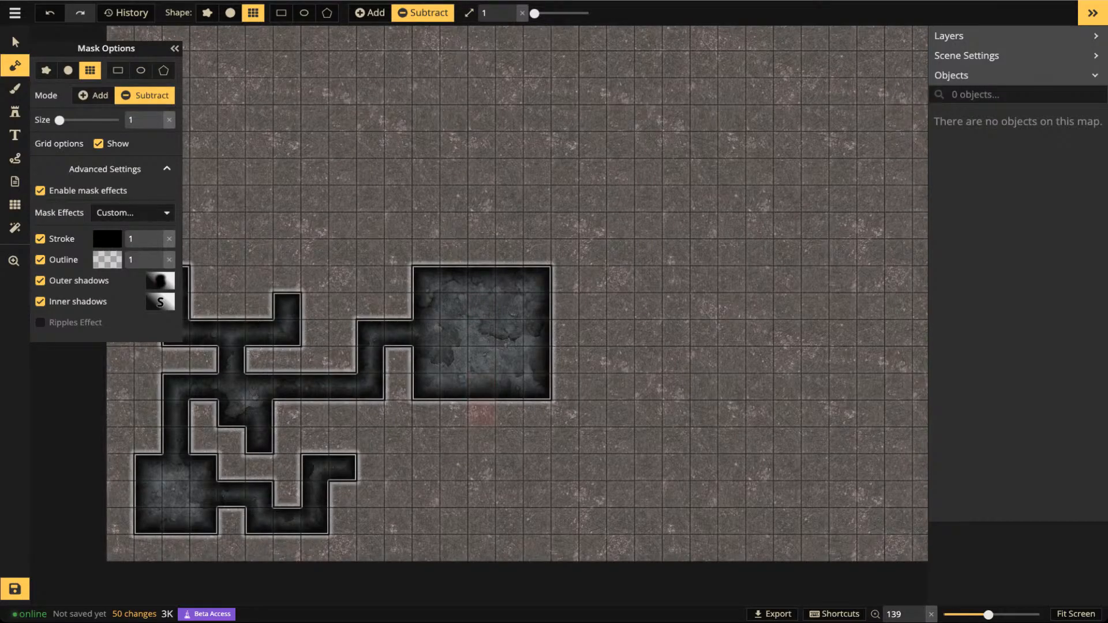
drag(482, 413, 482, 440)
click(482, 469)
click(454, 468)
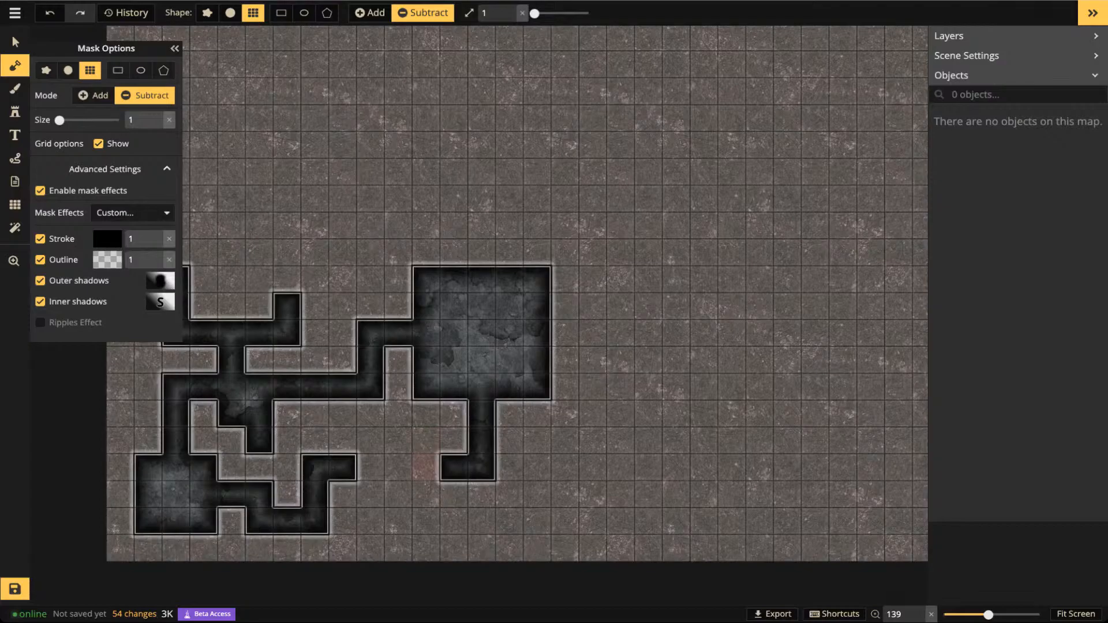
Carve a room two squares wide and three high at the left end of the new lower corridor
click(426, 468)
click(426, 441)
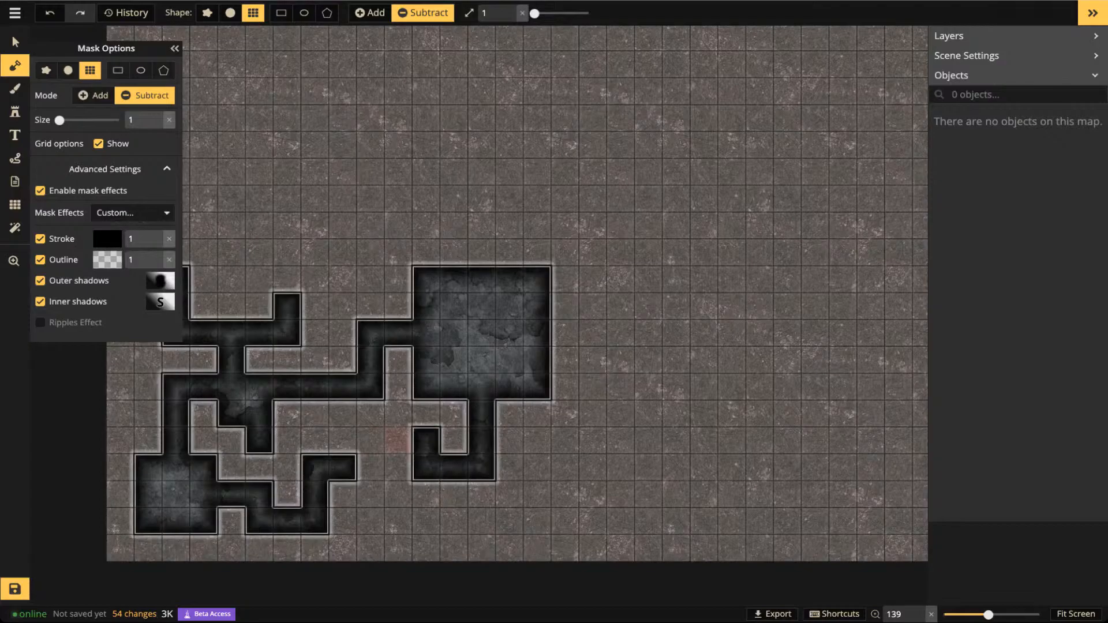
click(398, 441)
click(399, 469)
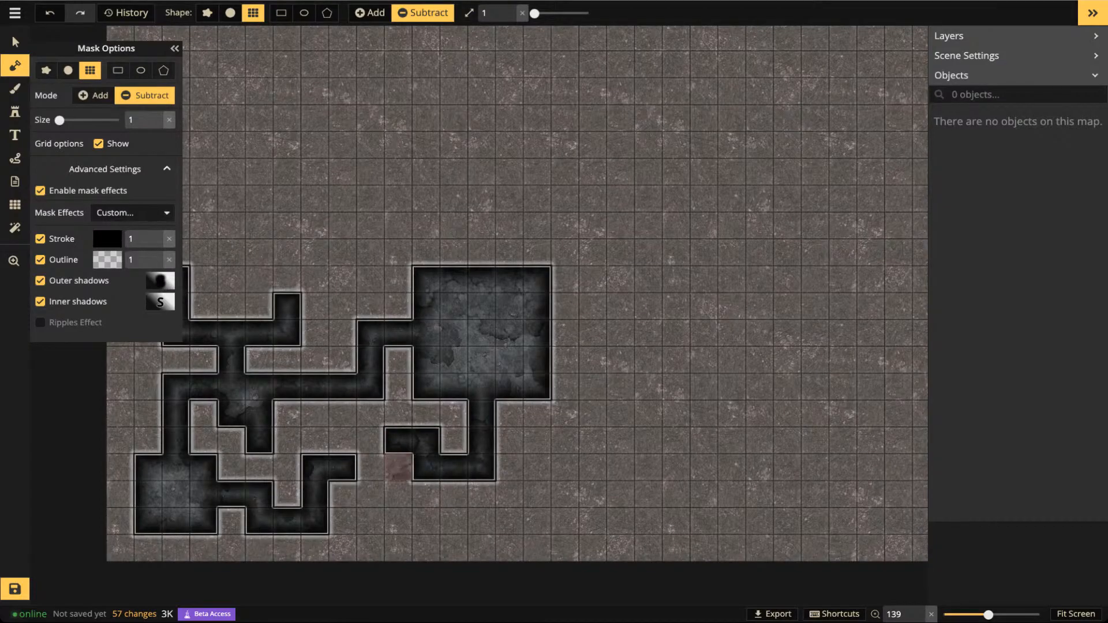
click(398, 494)
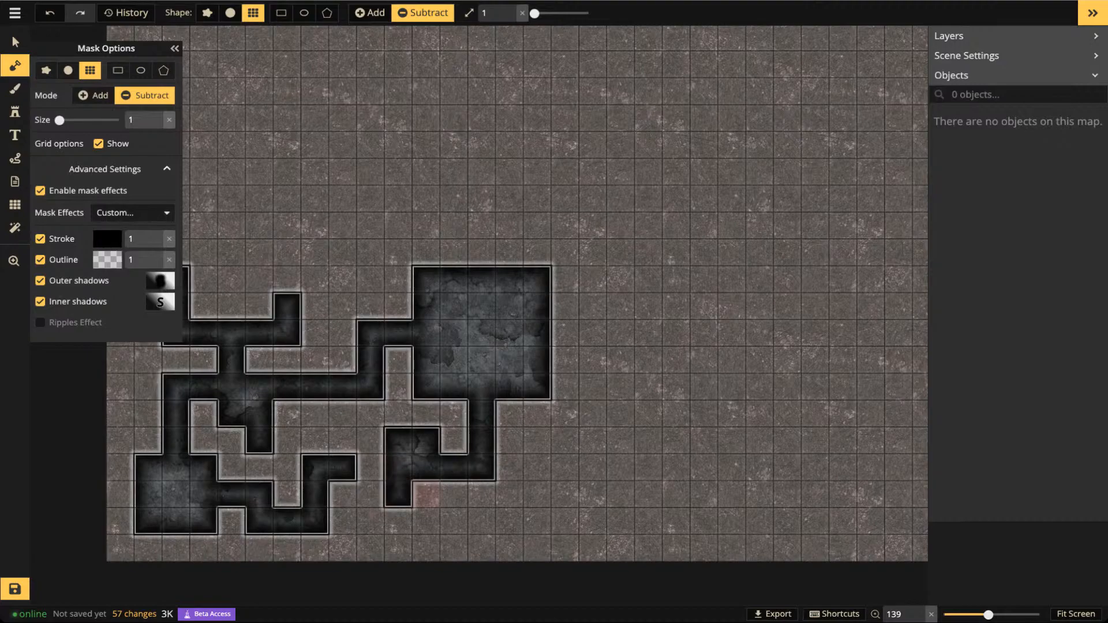
click(426, 495)
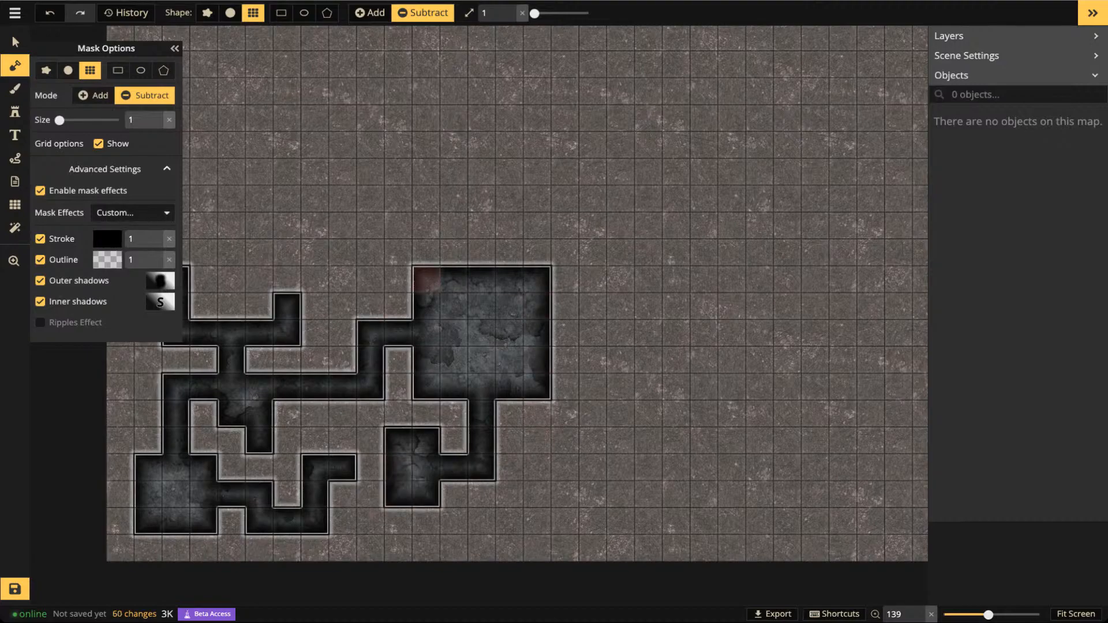
Carve a corridor from the 5-by-5 room's top: two squares up, five left, one up, ending in a 3-by-3 room
click(453, 252)
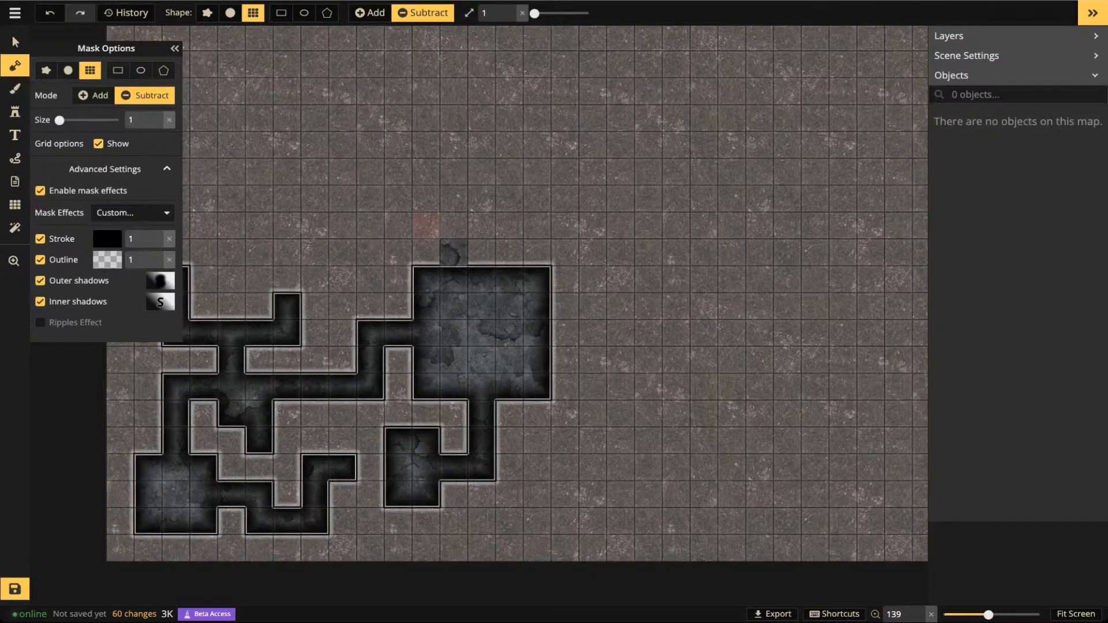
click(453, 225)
click(426, 225)
drag(343, 226, 398, 225)
click(315, 198)
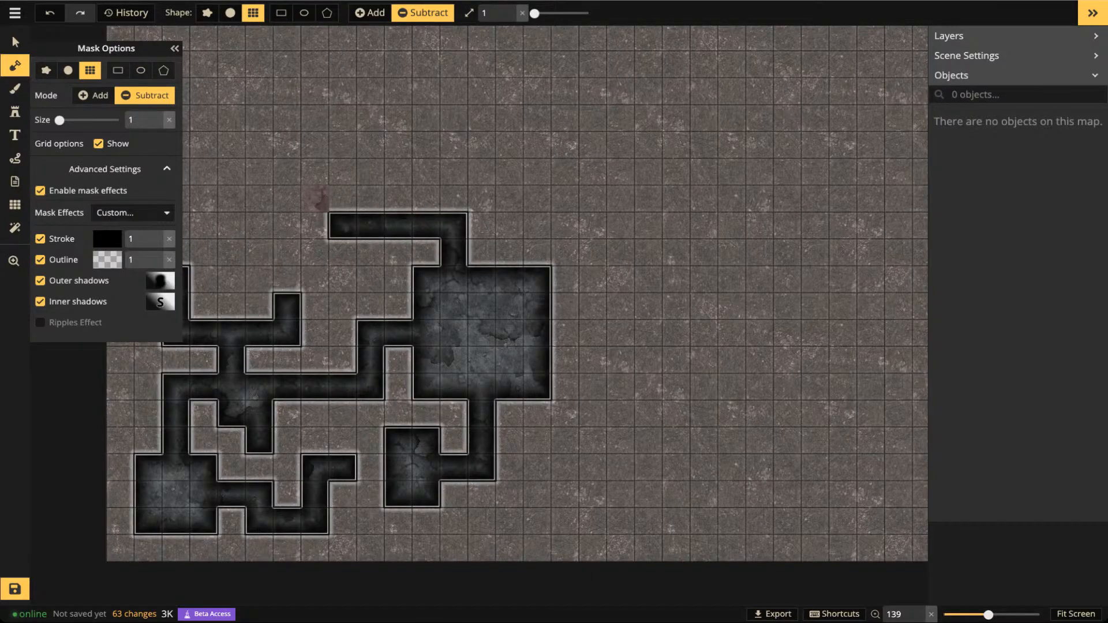
click(316, 225)
click(287, 118)
mouse_move(287, 144)
mouse_down()
mouse_move(316, 171)
mouse_move(343, 118)
mouse_move(315, 118)
mouse_up()
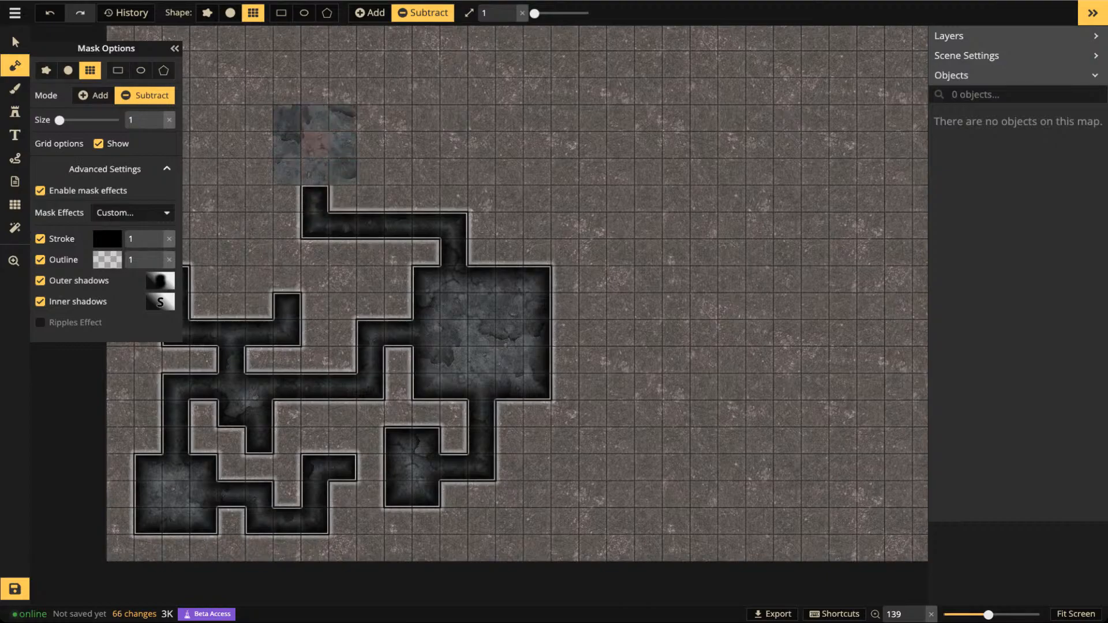
With the rough mask brush at size 20, carve jagged cave edges around the 5-by-5 room and clear the leftover island in its right extension
scroll(252, 181, down, 3)
drag(252, 181, 329, 160)
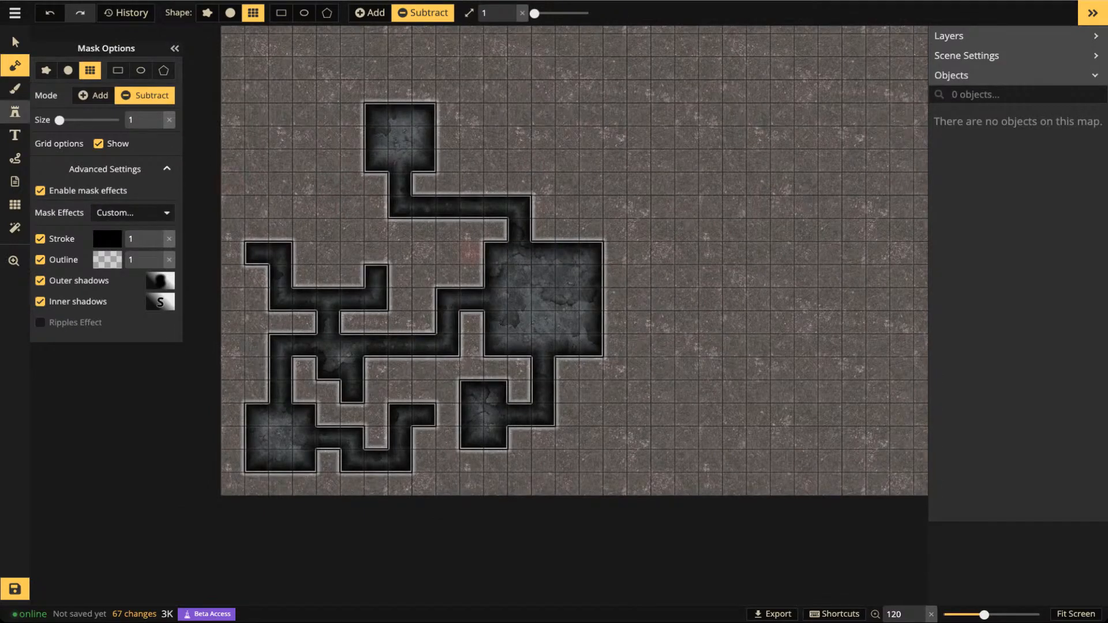
click(46, 69)
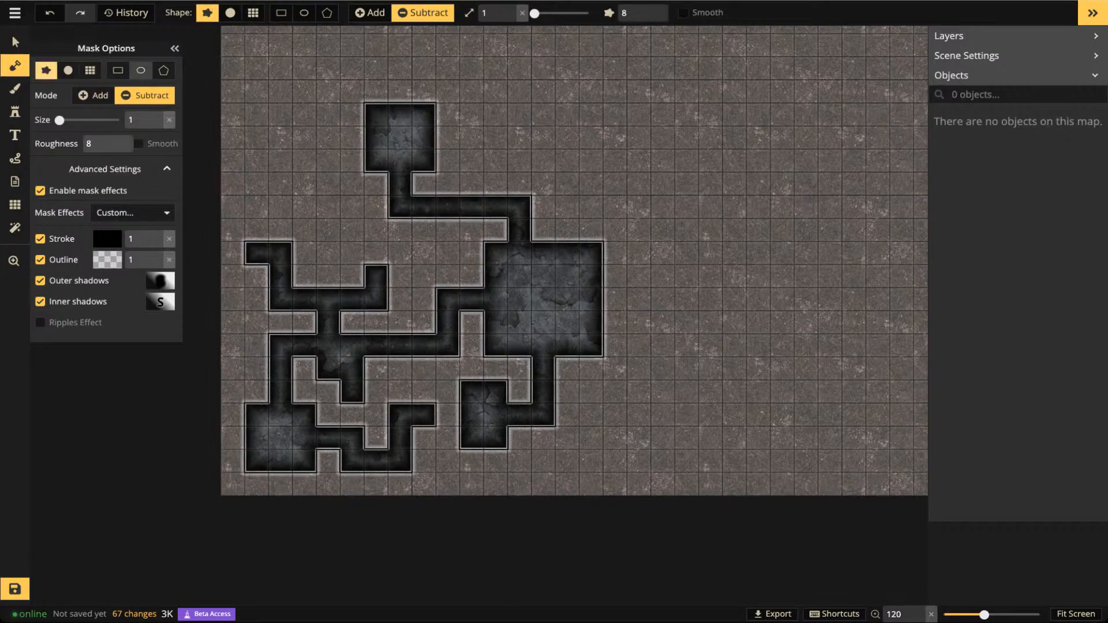
scroll(436, 104, up, 5)
drag(535, 14, 552, 13)
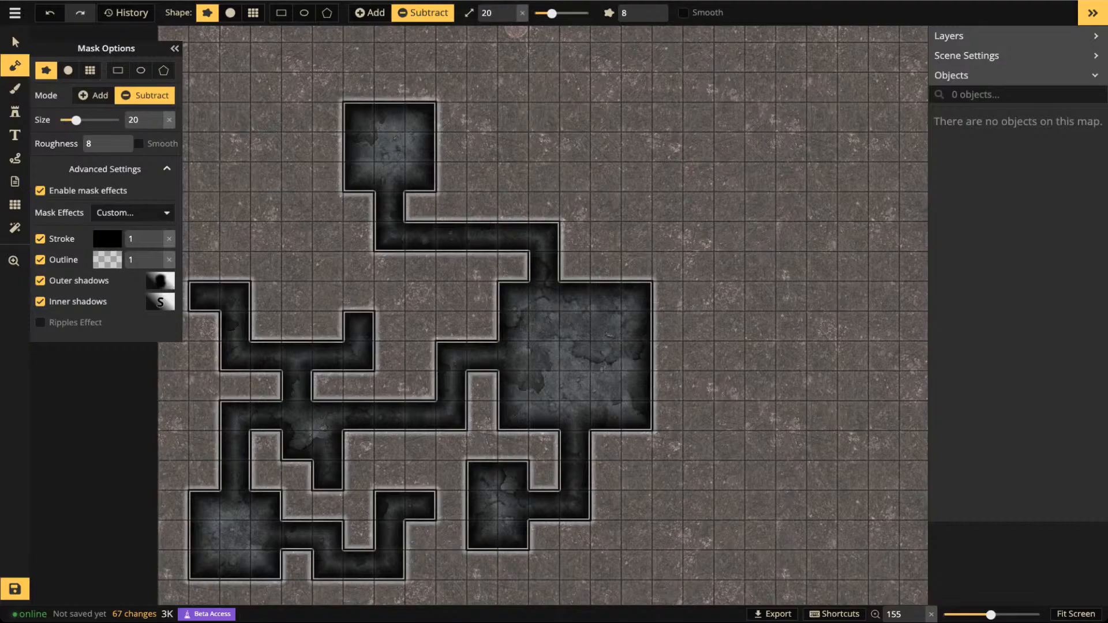
drag(516, 102, 524, 223)
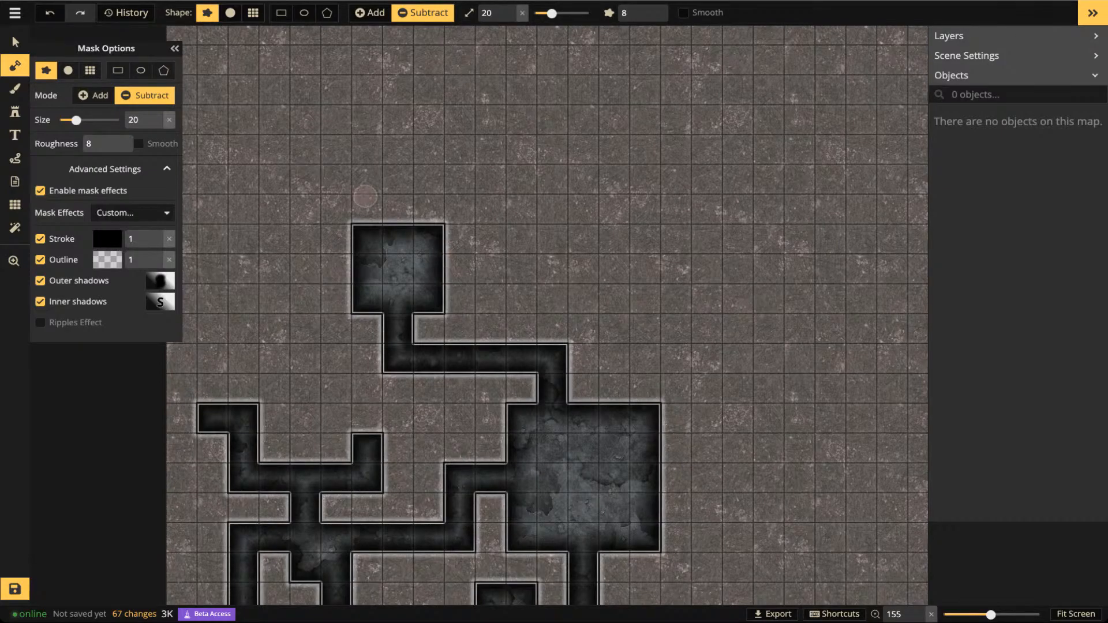
key(space)
mouse_move(549, 507)
mouse_down()
mouse_move(458, 284)
mouse_move(413, 219)
mouse_move(398, 243)
mouse_move(522, 185)
mouse_move(583, 208)
mouse_move(651, 275)
mouse_move(664, 306)
mouse_move(569, 335)
mouse_move(575, 259)
mouse_move(588, 313)
mouse_move(606, 262)
mouse_move(564, 192)
mouse_move(619, 291)
mouse_up()
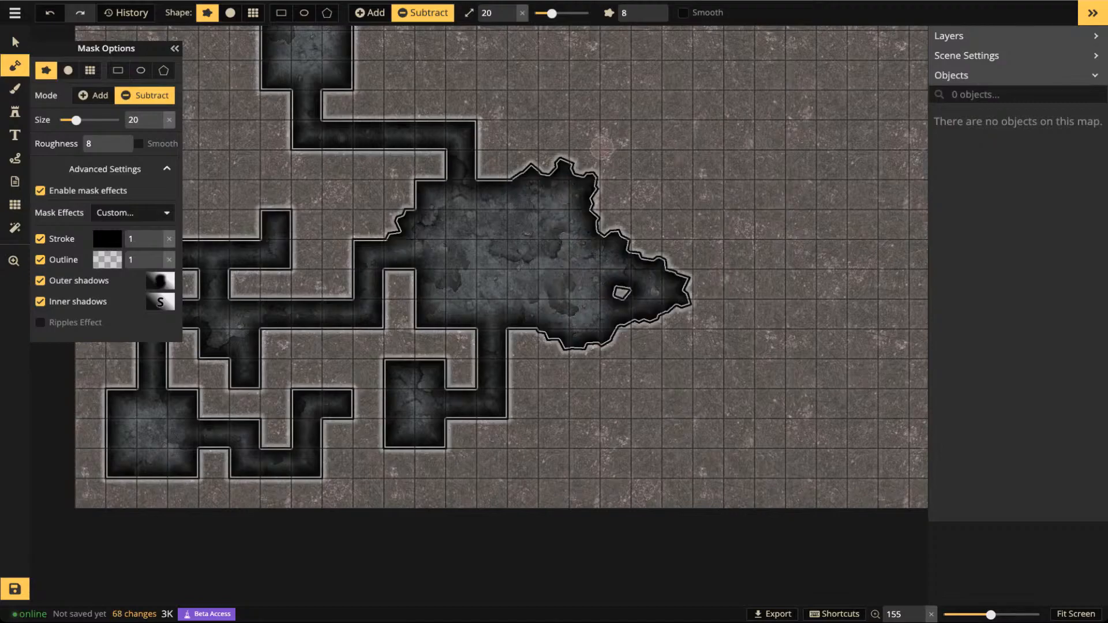
click(620, 293)
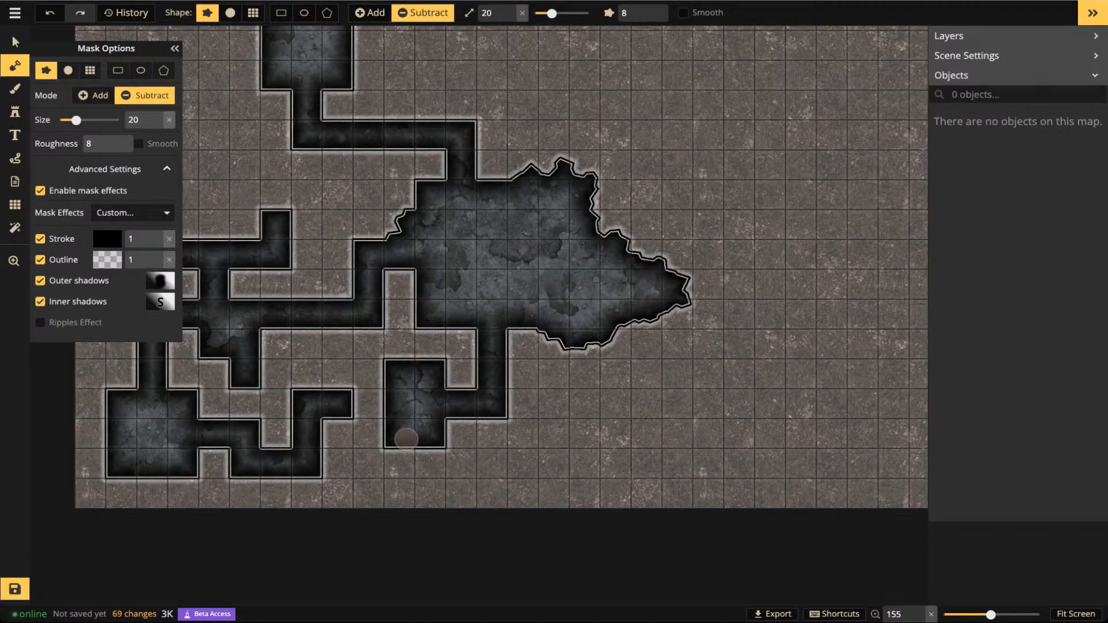
Expand the two-by-three room's lower side into a jagged cave, and undo the extra rough stroke at the nearby corridor bend
mouse_move(417, 443)
mouse_down()
mouse_move(446, 465)
mouse_move(445, 483)
mouse_move(472, 476)
mouse_move(449, 432)
mouse_move(484, 402)
mouse_move(382, 436)
mouse_move(388, 463)
mouse_move(420, 453)
mouse_up()
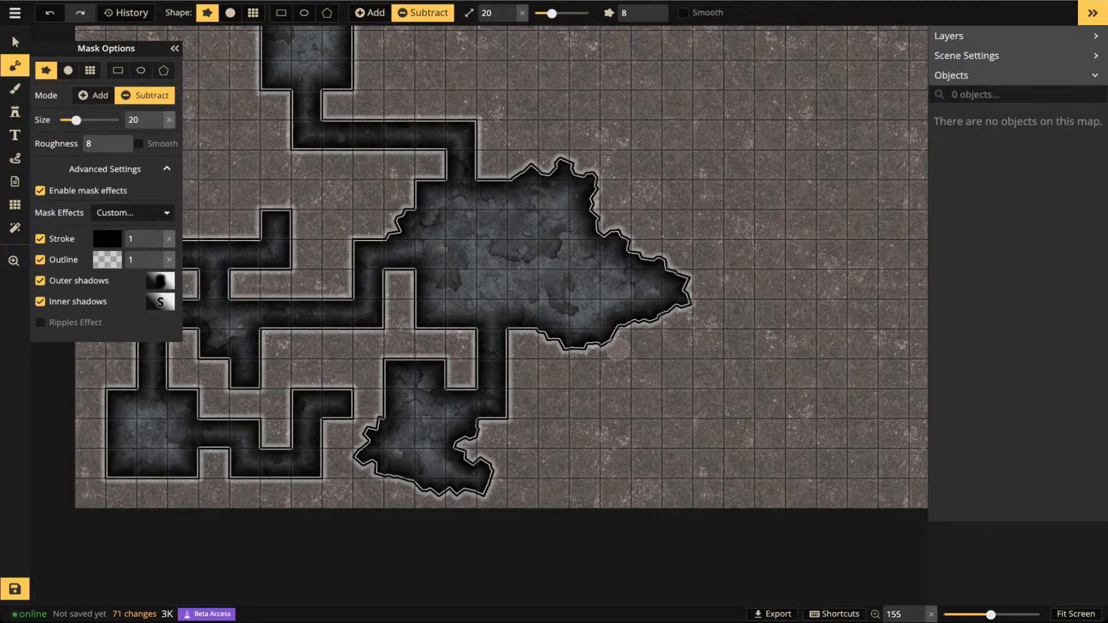
mouse_move(517, 402)
mouse_down()
mouse_move(534, 413)
mouse_move(508, 427)
mouse_move(522, 383)
mouse_up()
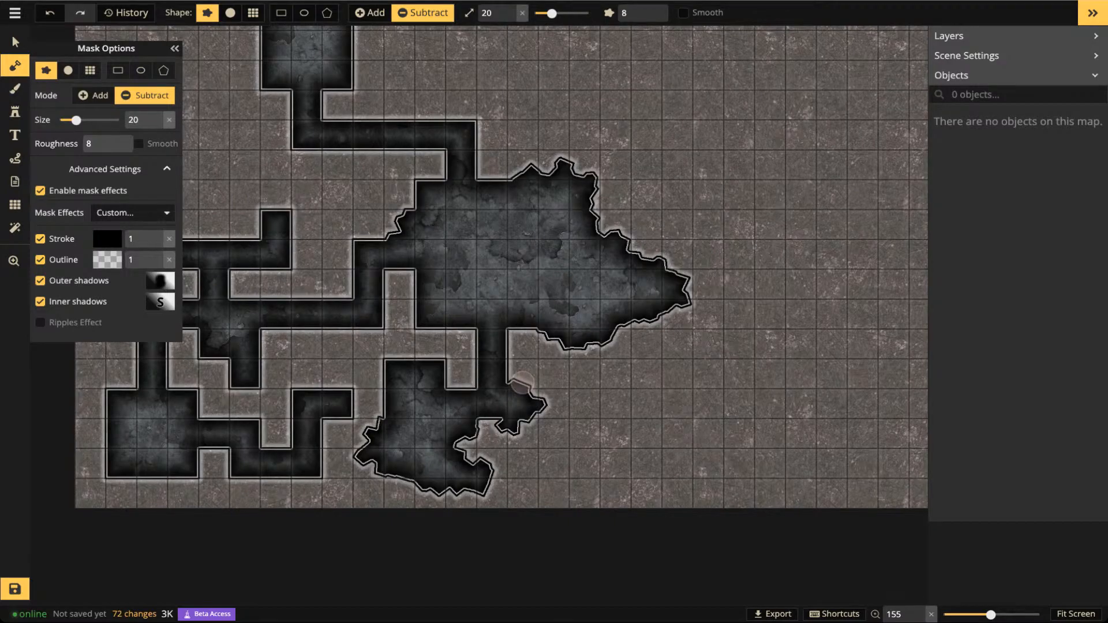
key(ctrl+z)
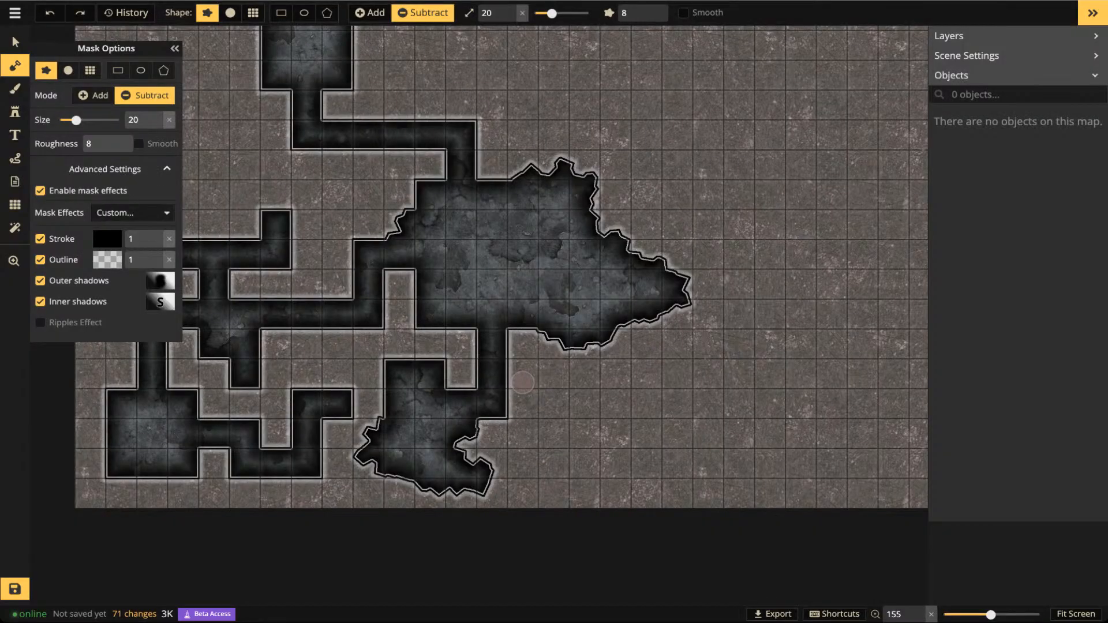
Carve a jagged passage up from the northern 3-by-3 room's upper-left corner and widen it into a large cavern reaching right
drag(450, 185, 543, 403)
mouse_move(350, 216)
mouse_down()
mouse_move(387, 221)
mouse_move(342, 202)
mouse_move(318, 215)
mouse_move(317, 205)
mouse_move(272, 201)
mouse_move(271, 127)
mouse_move(276, 211)
mouse_move(326, 203)
mouse_move(274, 195)
mouse_move(279, 105)
mouse_move(266, 129)
mouse_move(269, 205)
mouse_move(287, 105)
mouse_move(285, 167)
mouse_up()
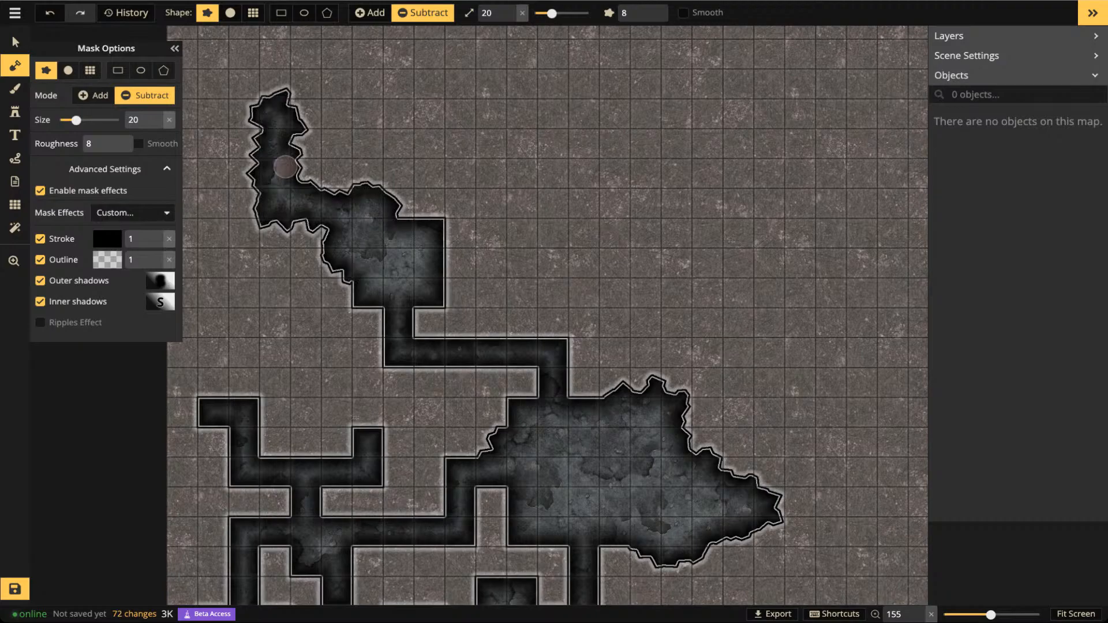
mouse_move(262, 107)
mouse_down()
mouse_move(260, 211)
mouse_move(255, 192)
mouse_move(289, 249)
mouse_move(283, 240)
mouse_move(326, 255)
mouse_move(260, 166)
mouse_move(371, 266)
mouse_move(292, 156)
mouse_move(356, 205)
mouse_move(301, 105)
mouse_move(417, 208)
mouse_move(384, 121)
mouse_move(448, 184)
mouse_move(479, 149)
mouse_move(500, 149)
mouse_move(567, 106)
mouse_move(567, 86)
mouse_move(462, 147)
mouse_move(464, 189)
mouse_move(495, 83)
mouse_move(455, 78)
mouse_move(578, 85)
mouse_move(583, 124)
mouse_move(593, 111)
mouse_move(553, 123)
mouse_move(547, 154)
mouse_move(560, 157)
mouse_move(572, 136)
mouse_move(592, 142)
mouse_move(523, 136)
mouse_move(534, 145)
mouse_move(506, 137)
mouse_up()
With the grid mask brush at size 1, carve a corridor three squares down from the cavern's right end into a 3-by-3 room
scroll(303, 184, up, 3)
click(90, 71)
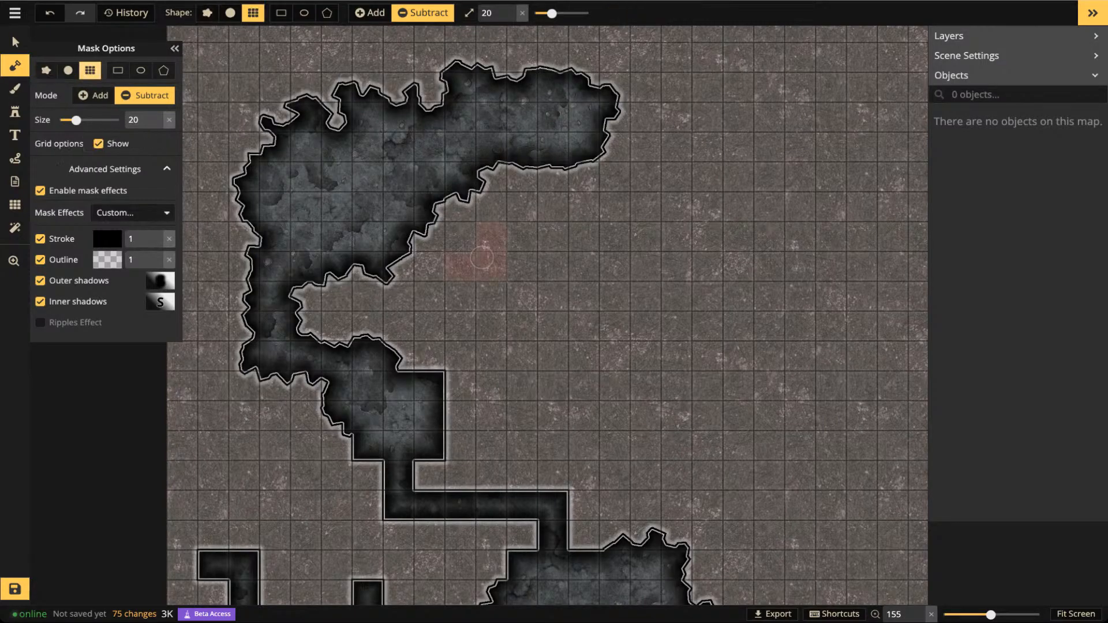
drag(552, 14, 530, 15)
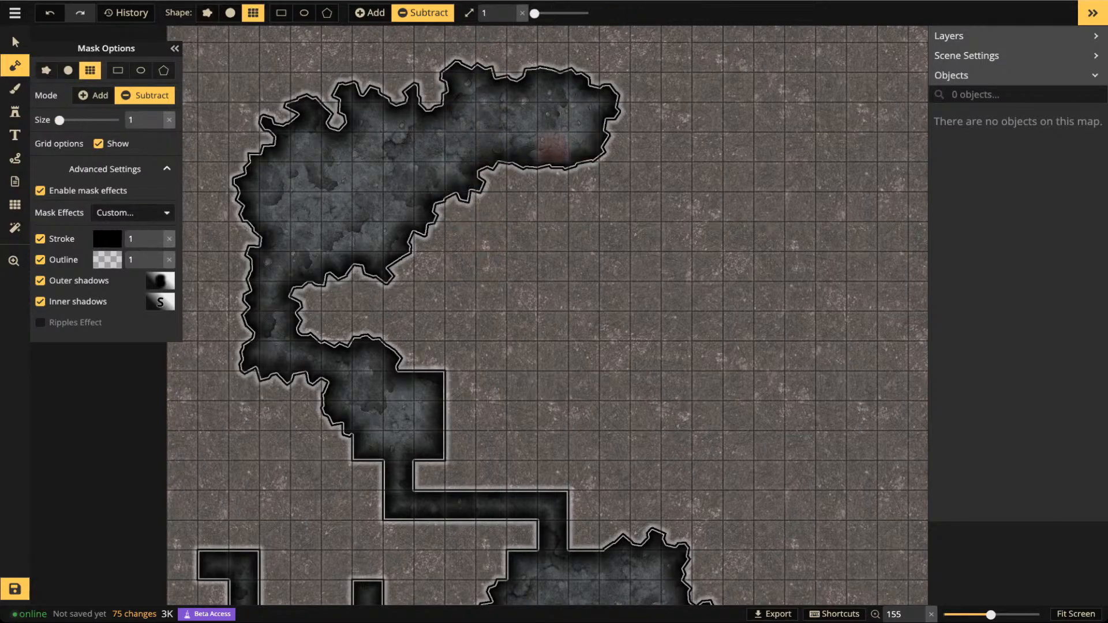
mouse_move(522, 147)
mouse_down()
mouse_move(523, 266)
mouse_move(522, 234)
mouse_move(523, 267)
mouse_move(553, 296)
mouse_move(523, 326)
mouse_move(523, 267)
mouse_move(553, 266)
mouse_move(554, 326)
mouse_move(491, 327)
mouse_move(523, 297)
mouse_up()
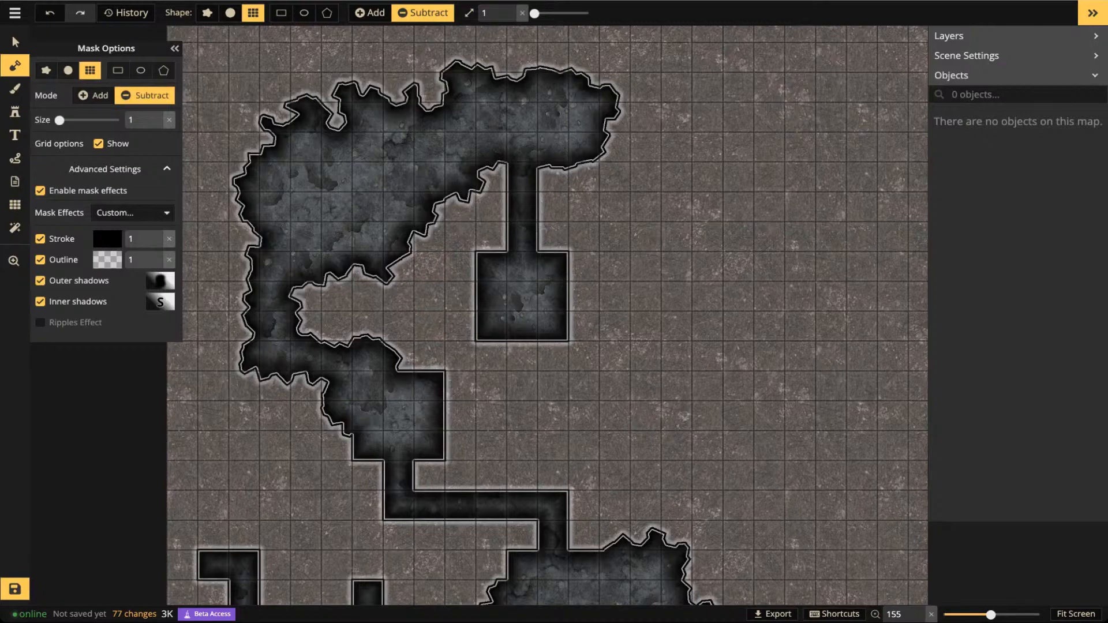
Carve a squared room four squares wide and three high, minus its lower-right square, at the upper-left passage's end
key(space)
drag(585, 356, 568, 198)
scroll(519, 281, down, 6)
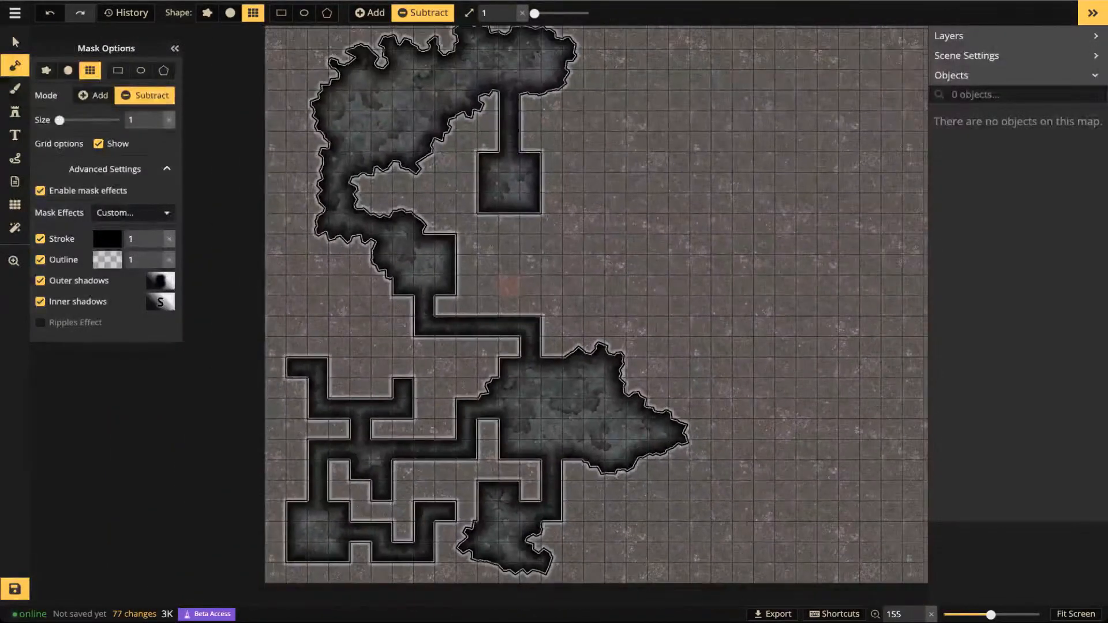
mouse_move(623, 272)
mouse_down()
mouse_move(552, 330)
mouse_move(519, 312)
mouse_up()
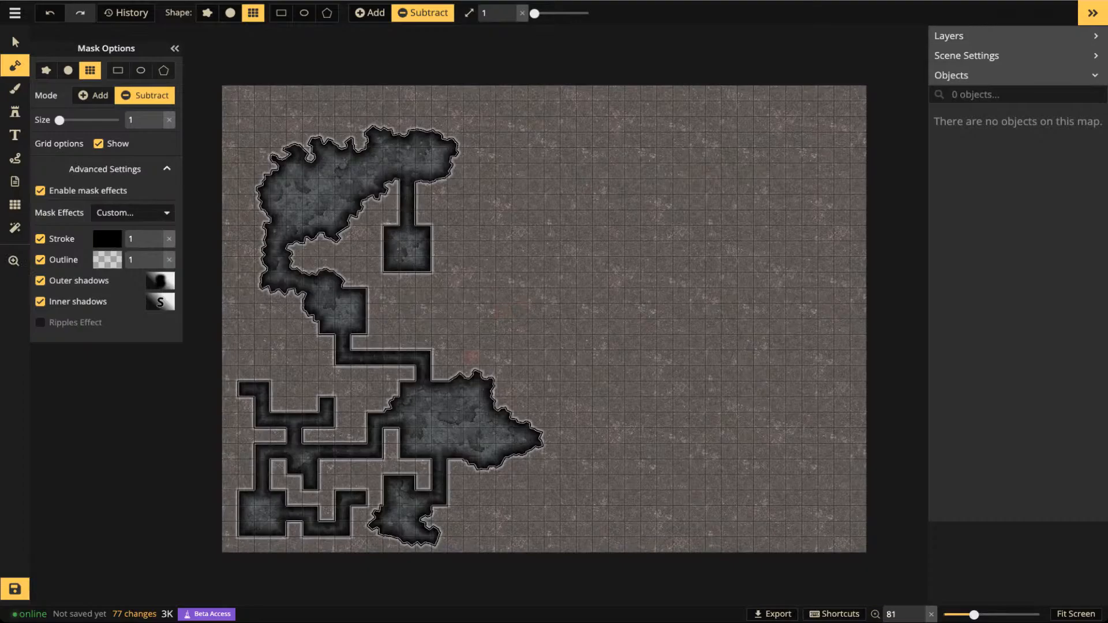
scroll(262, 375, up, 5)
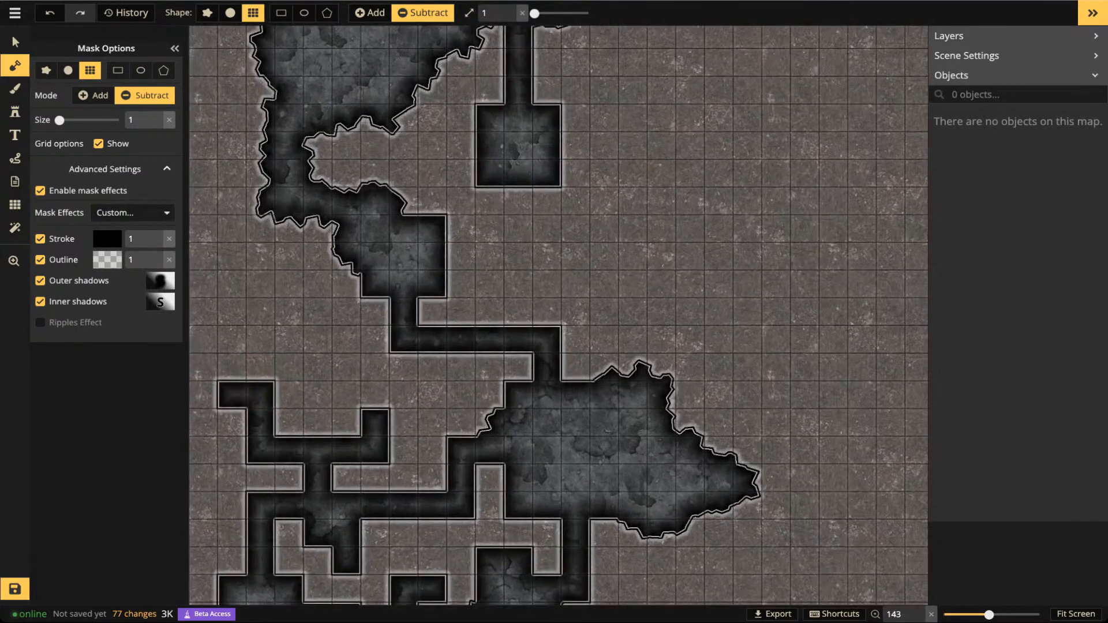
mouse_move(231, 367)
mouse_down()
mouse_move(317, 340)
mouse_move(318, 367)
mouse_move(288, 368)
mouse_up()
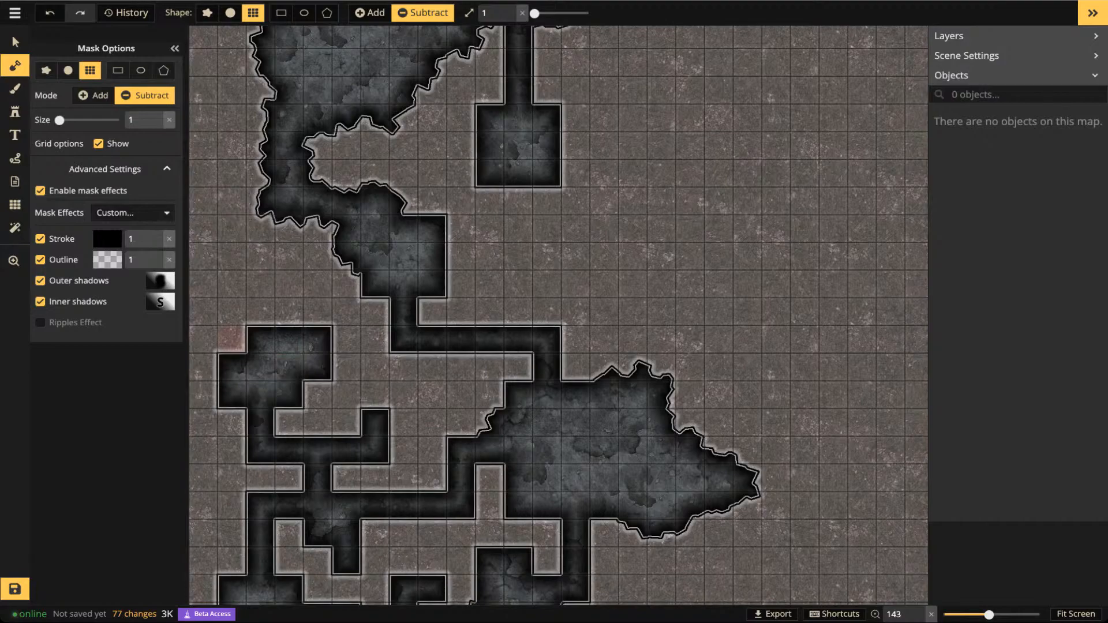
click(232, 340)
With the rough mask brush at size 24, extend the top of the new upper-left room into a jagged cave
click(46, 70)
drag(535, 14, 555, 13)
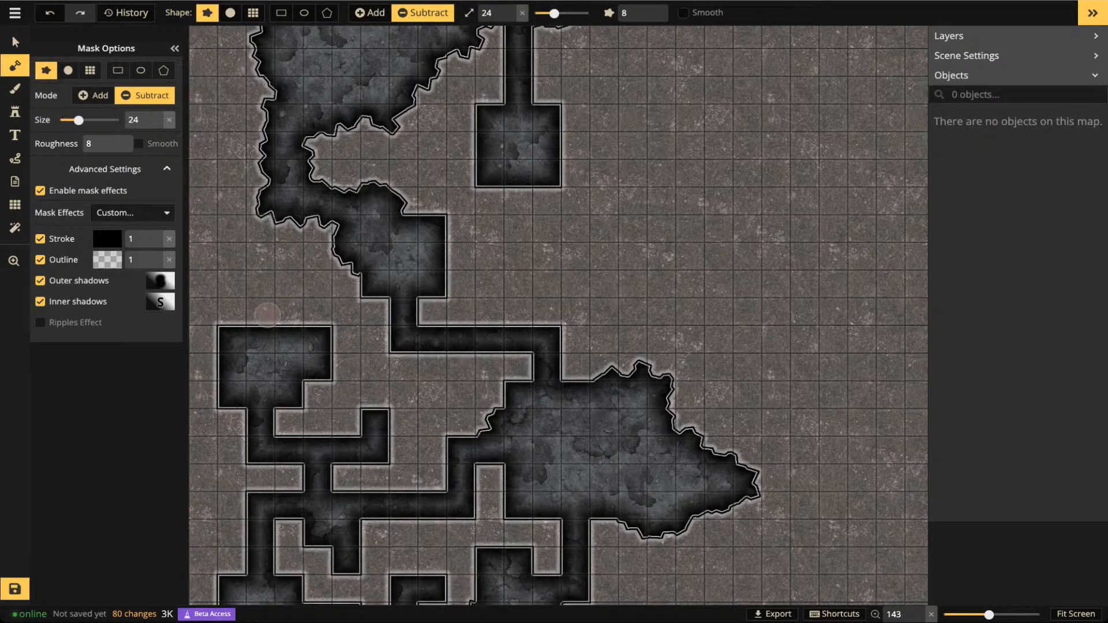
mouse_move(268, 315)
mouse_down()
mouse_move(220, 343)
mouse_move(217, 311)
mouse_move(236, 262)
mouse_move(258, 268)
mouse_move(274, 313)
mouse_move(298, 335)
mouse_move(253, 325)
mouse_move(220, 273)
mouse_move(225, 329)
mouse_move(258, 298)
mouse_move(293, 341)
mouse_up()
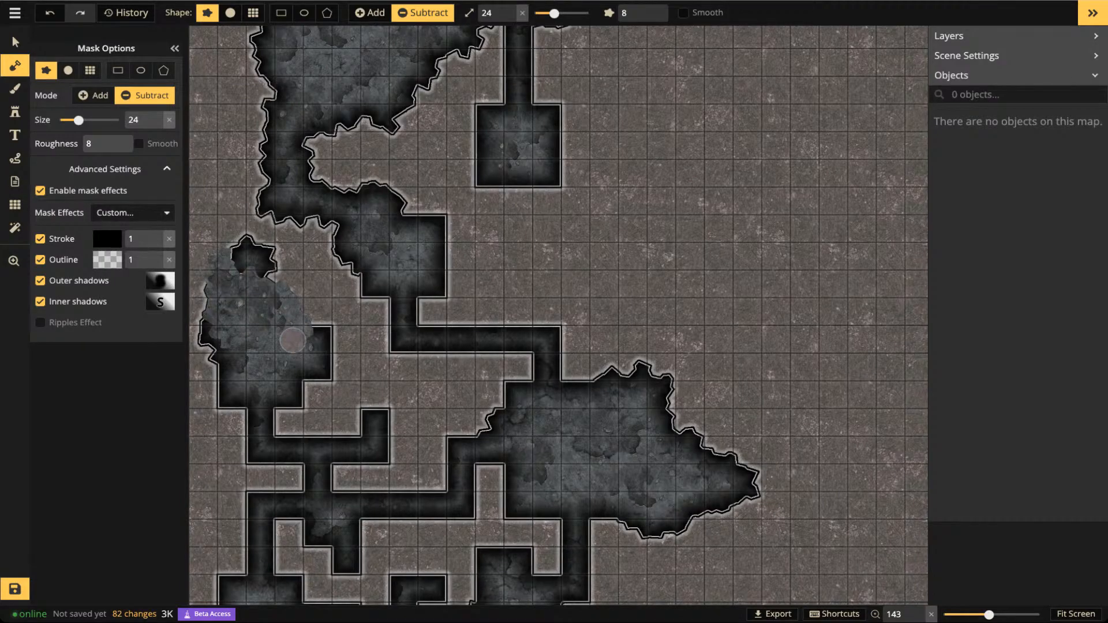
Extend the large cavern's lower edge with a jagged bulge just right of the corridor to the 3-by-3 room
key(space)
drag(712, 410, 657, 505)
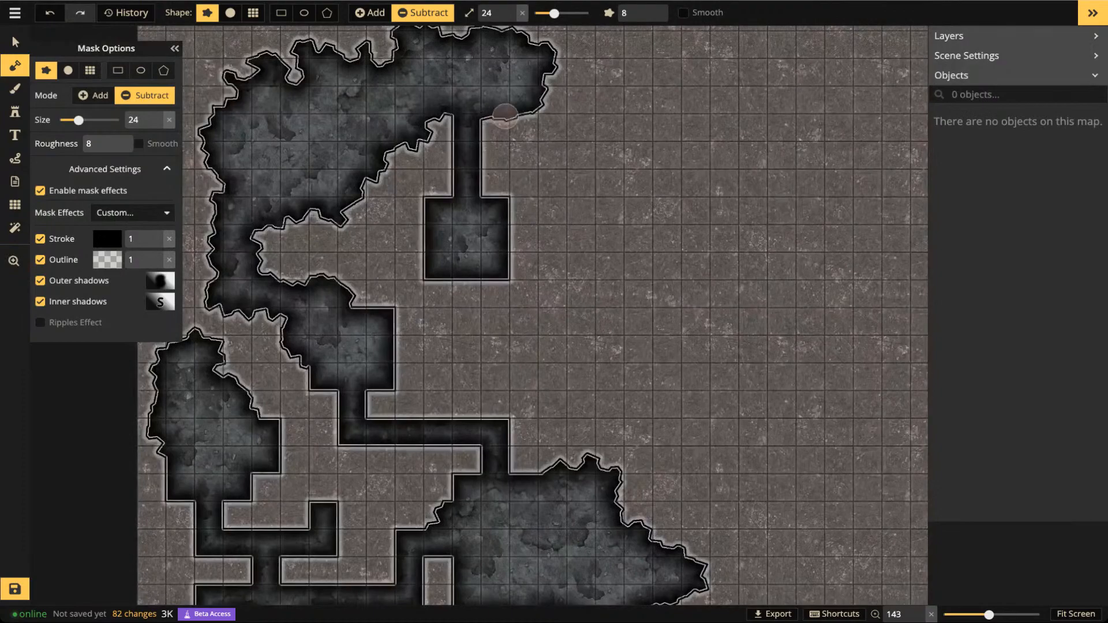
drag(505, 115, 492, 131)
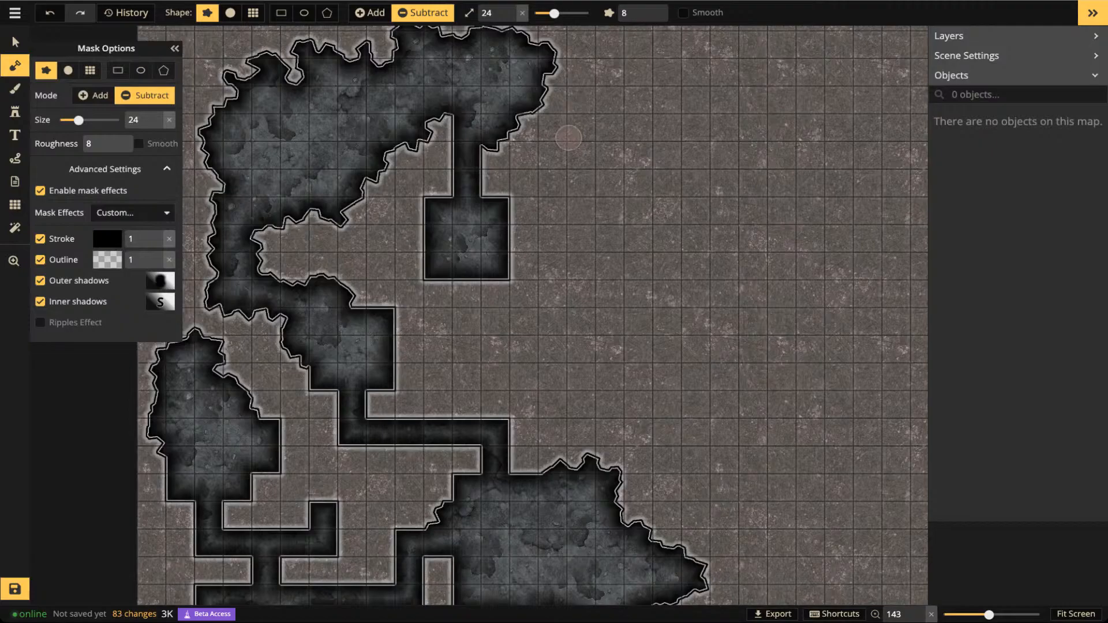
Switch the subtracting mask tool to the grid brush and set its size to 6
scroll(565, 144, down, 3)
key(space)
drag(719, 271, 646, 263)
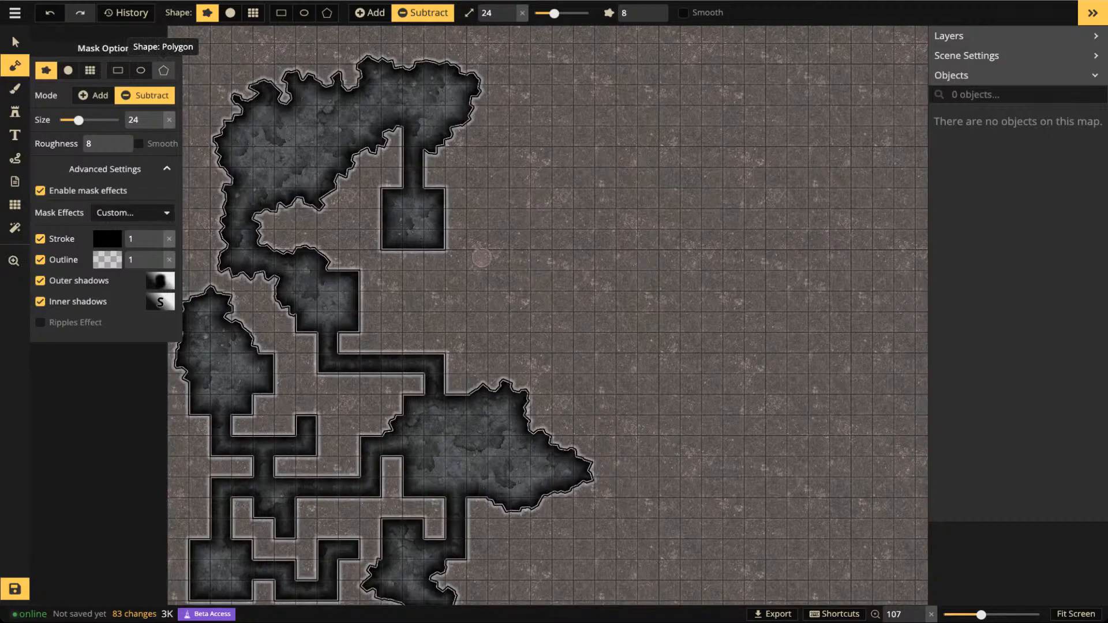
click(163, 70)
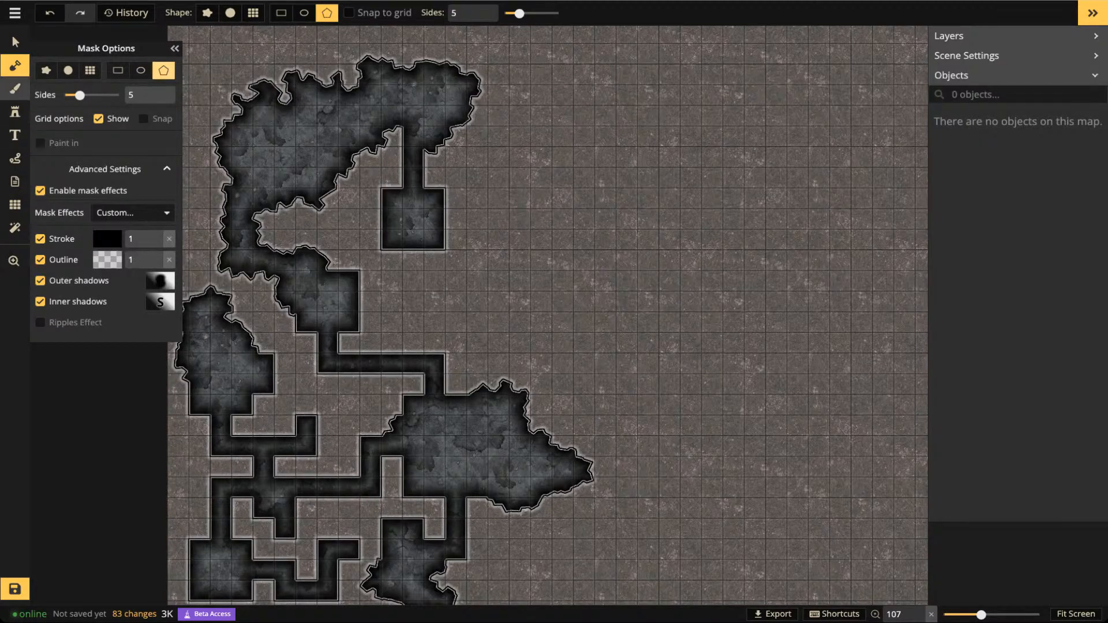
click(90, 70)
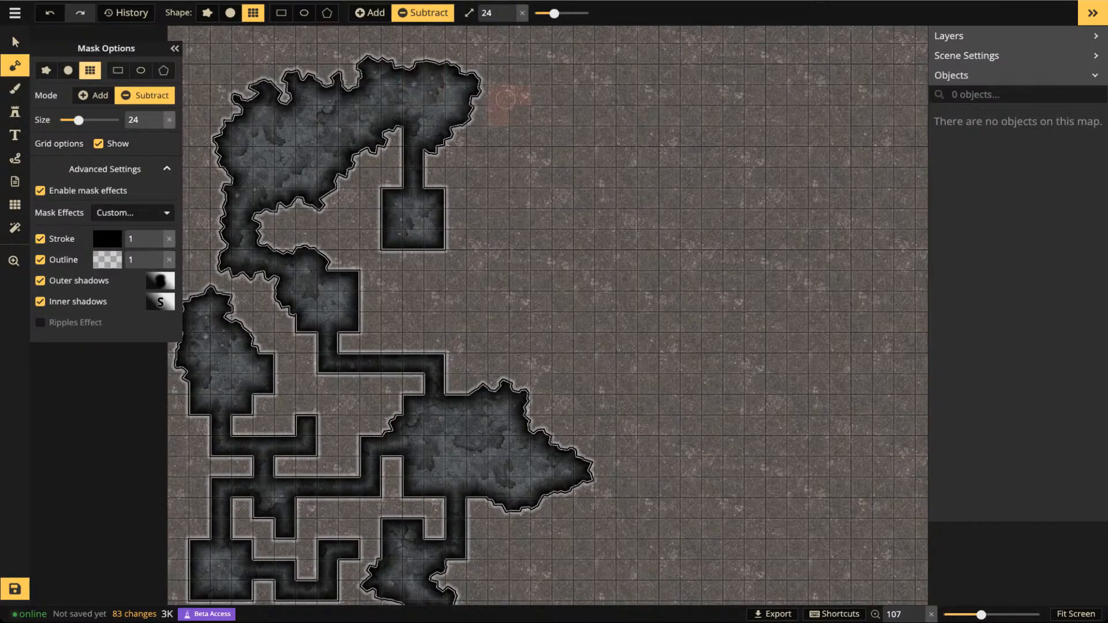
drag(554, 13, 541, 13)
Try to carve a one-square-wide corridor from the upper cave's right end, about eleven squares right and turning down
key(space)
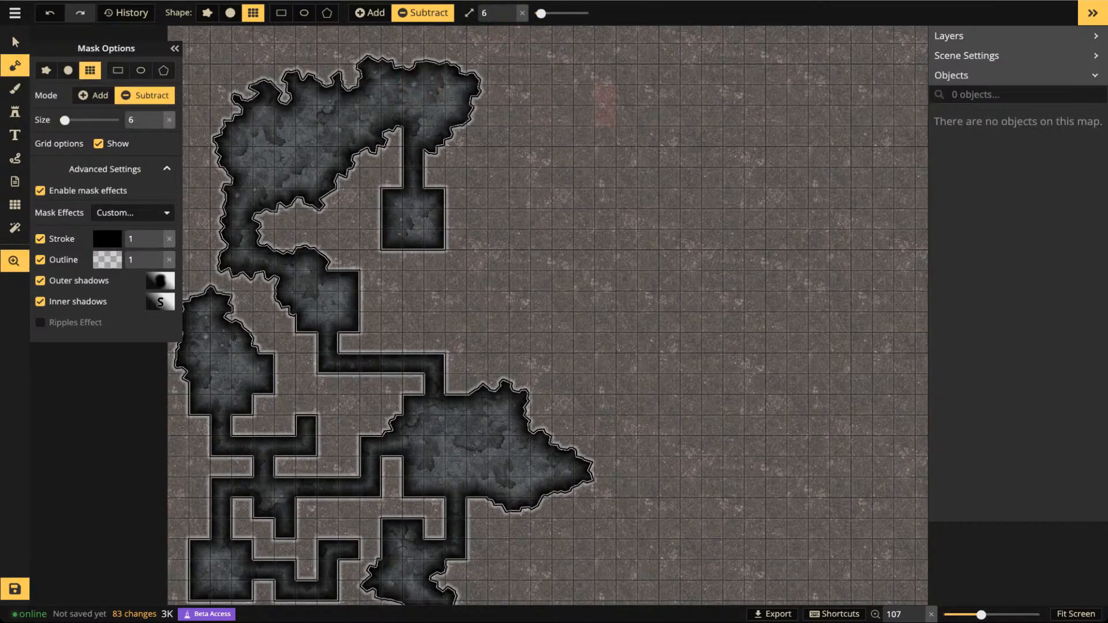
drag(604, 104, 513, 158)
mouse_move(387, 170)
mouse_down()
mouse_move(589, 170)
mouse_move(599, 227)
mouse_up()
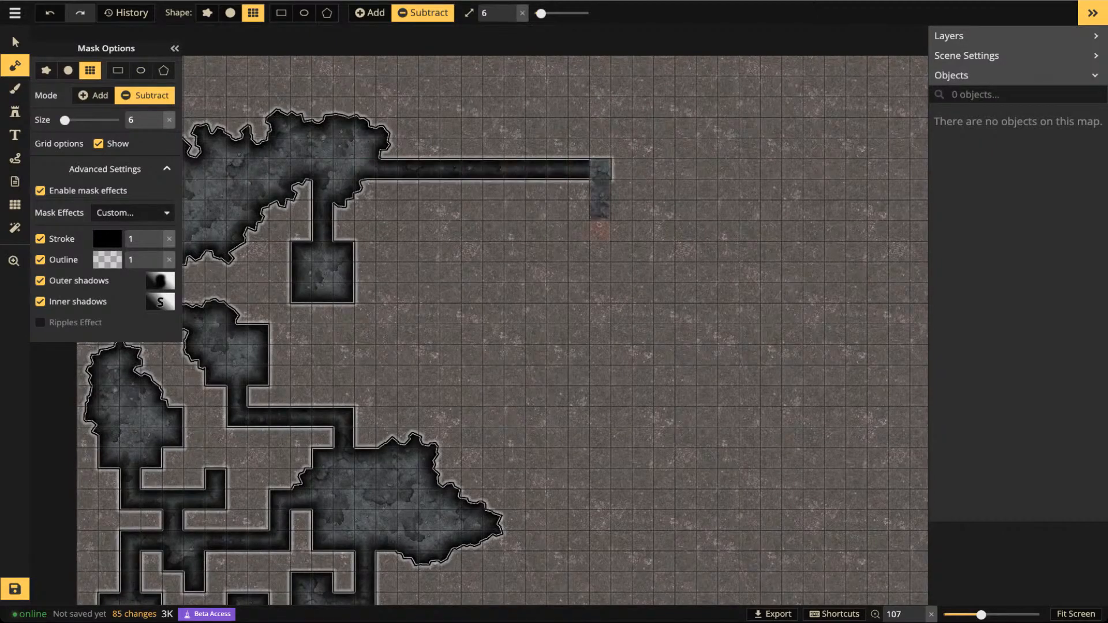
Undo the new corridor strokes one after another back to the upper cave's right end
key(ctrl+z)
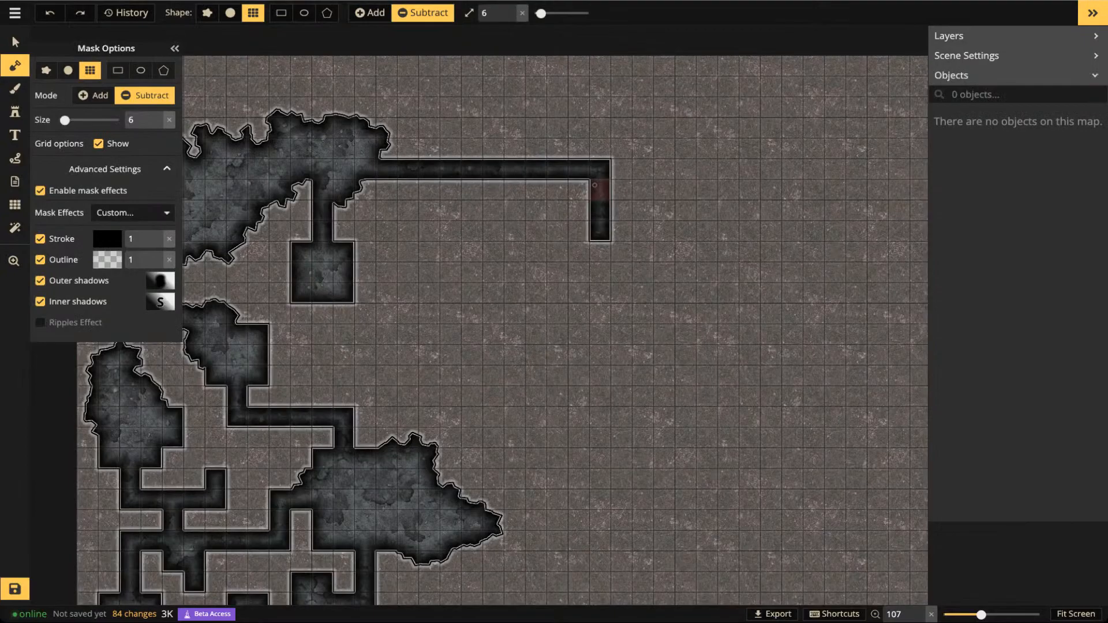
key(ctrl+z)
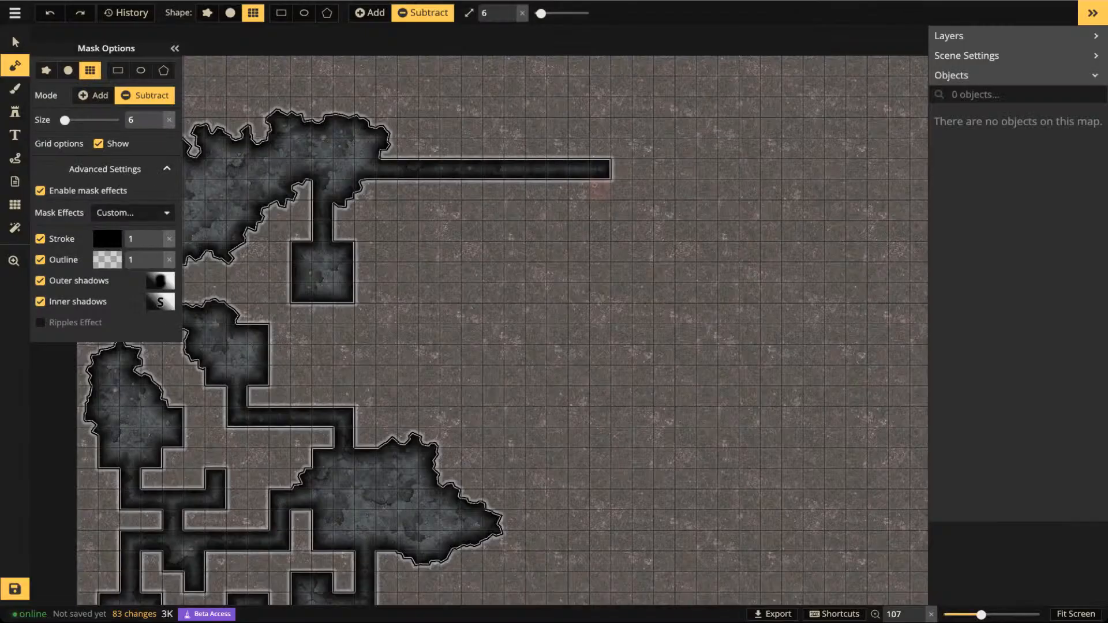
key(ctrl+z)
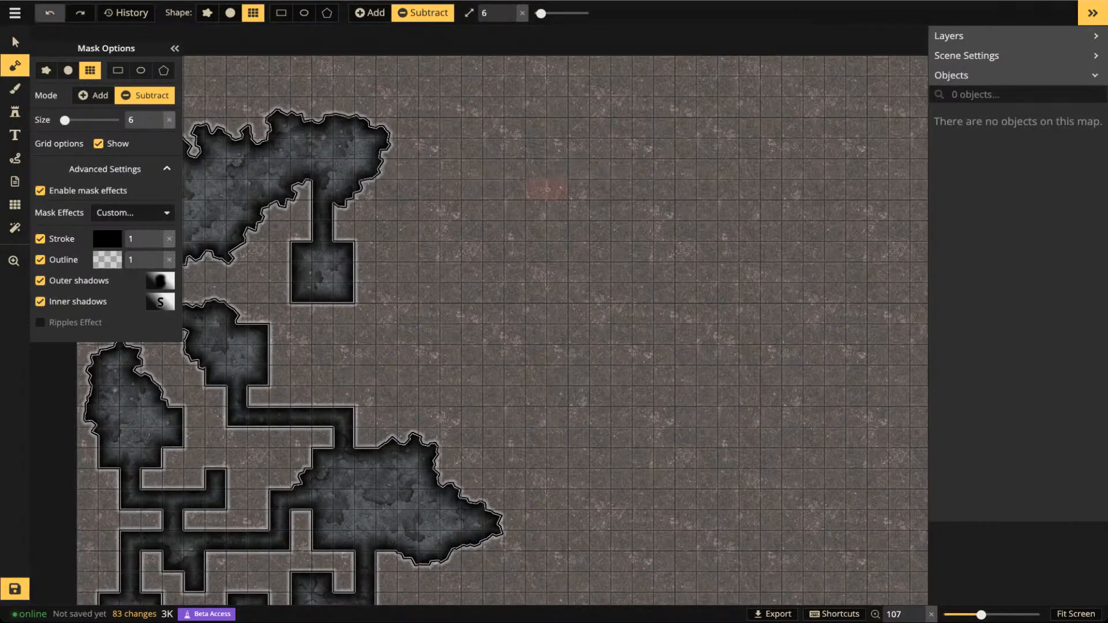
Look through the map's changes history for the recorded mask operations and their restore points
click(126, 13)
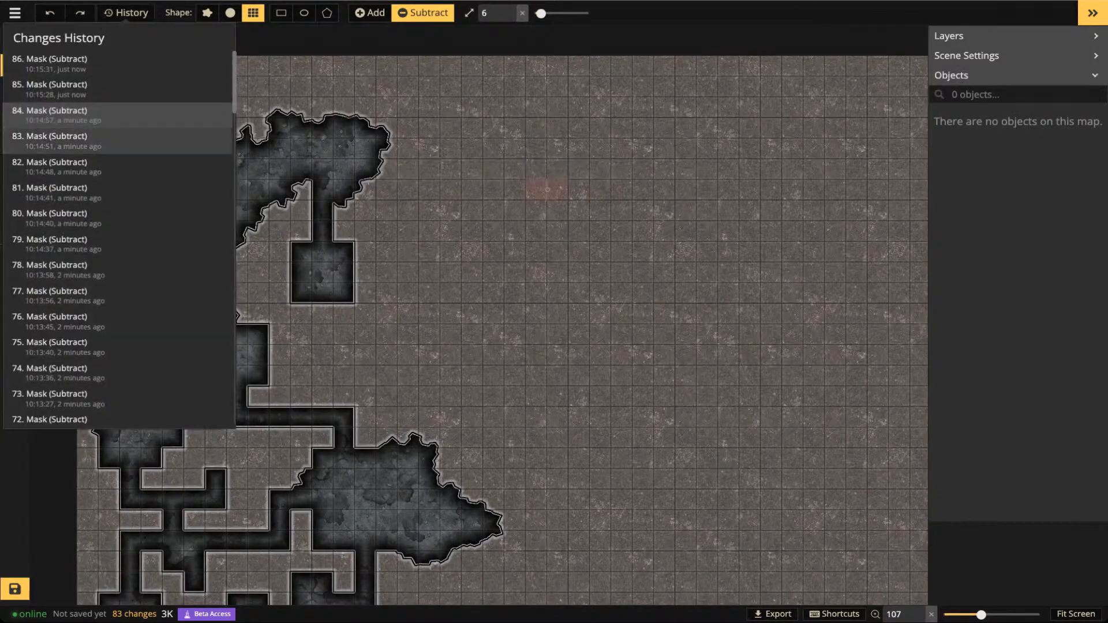
scroll(119, 242, down, 3)
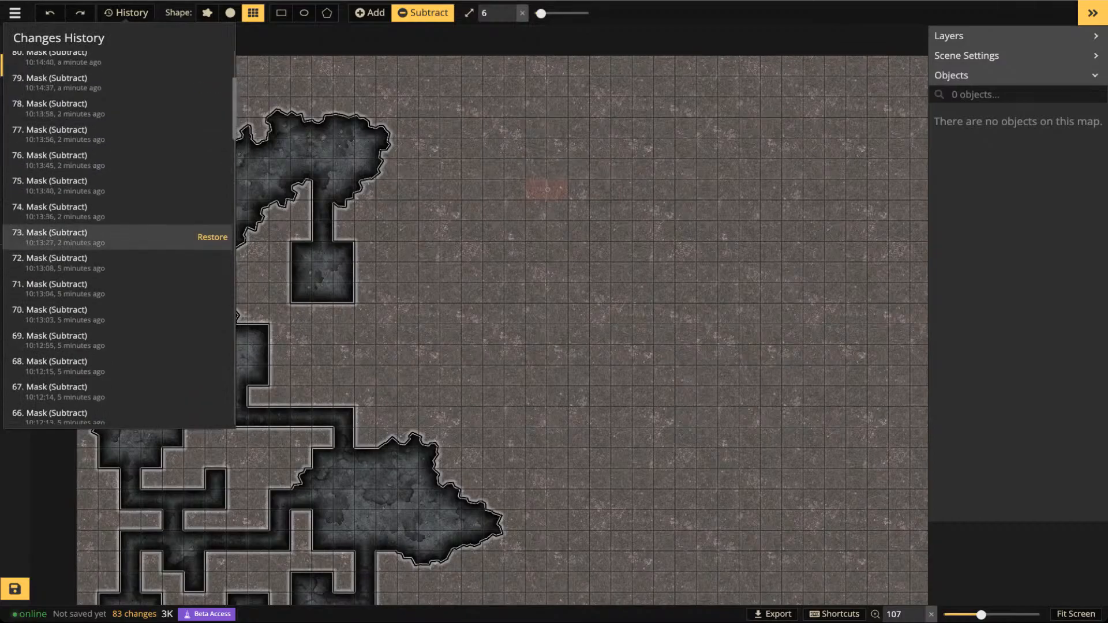
scroll(119, 234, up, 3)
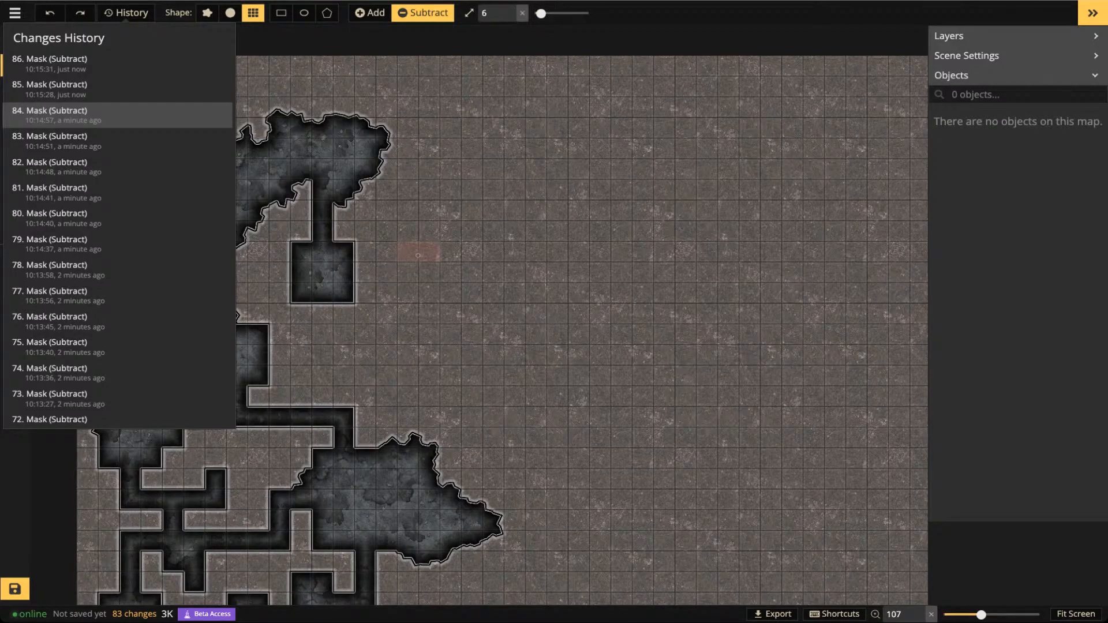
scroll(213, 219, down, 15)
scroll(214, 219, up, 15)
click(386, 145)
Carve a one-square-wide corridor from the upper cave's right end, about six squares right and four squares down
scroll(385, 145, up, 2)
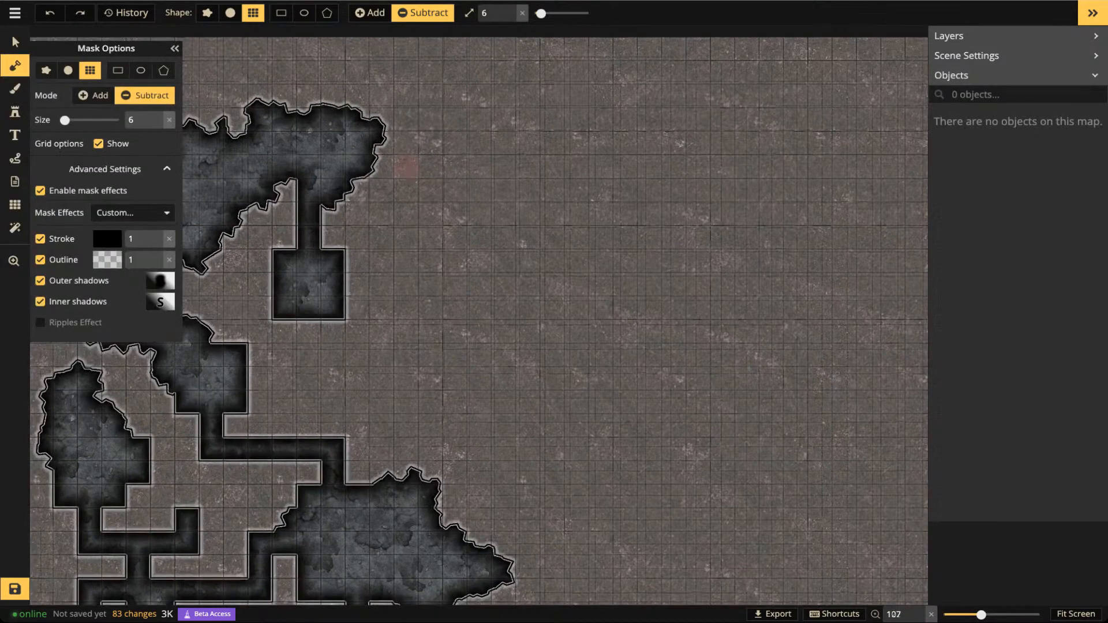
mouse_move(385, 144)
mouse_down()
mouse_move(537, 143)
mouse_move(537, 242)
mouse_up()
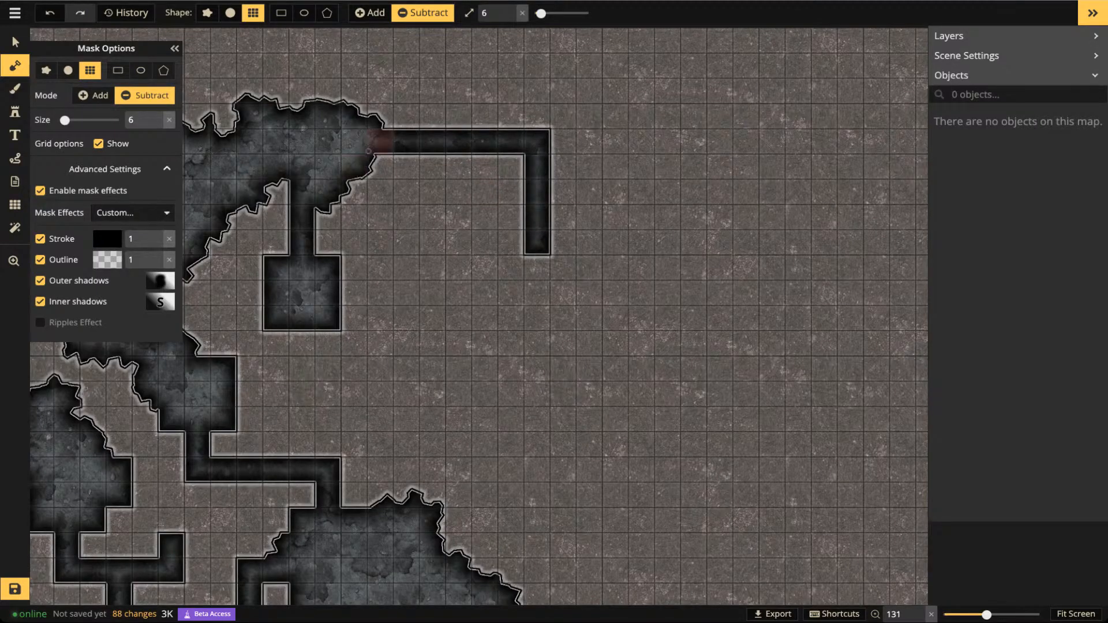
scroll(359, 166, down, 3)
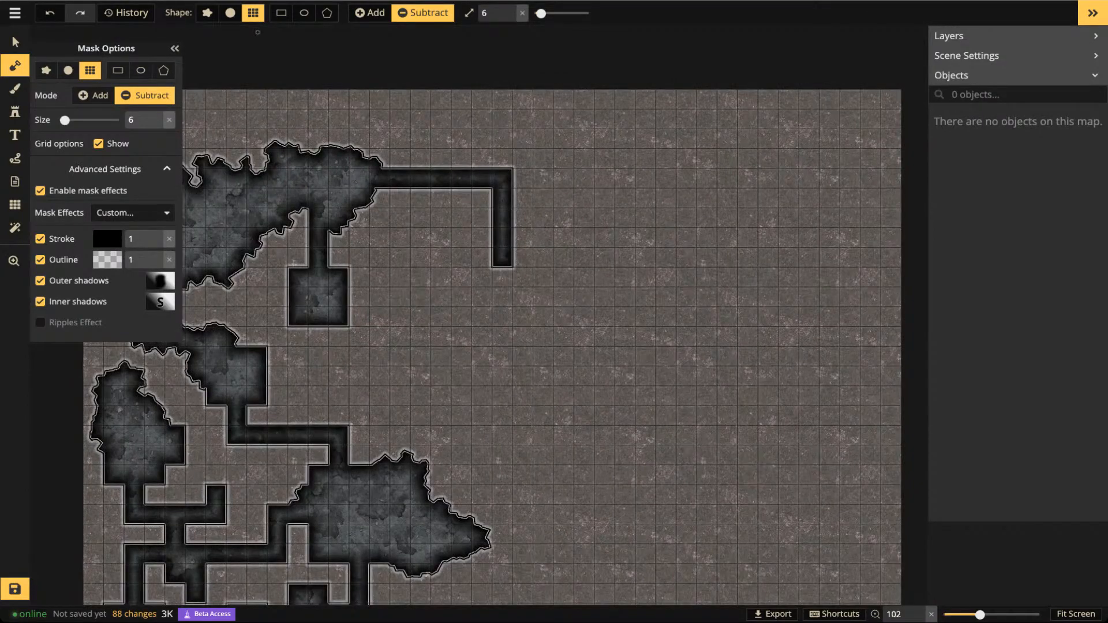
Draw a polygon mask shape about ten squares wide below the new corridor and set it to 6 sides
click(327, 13)
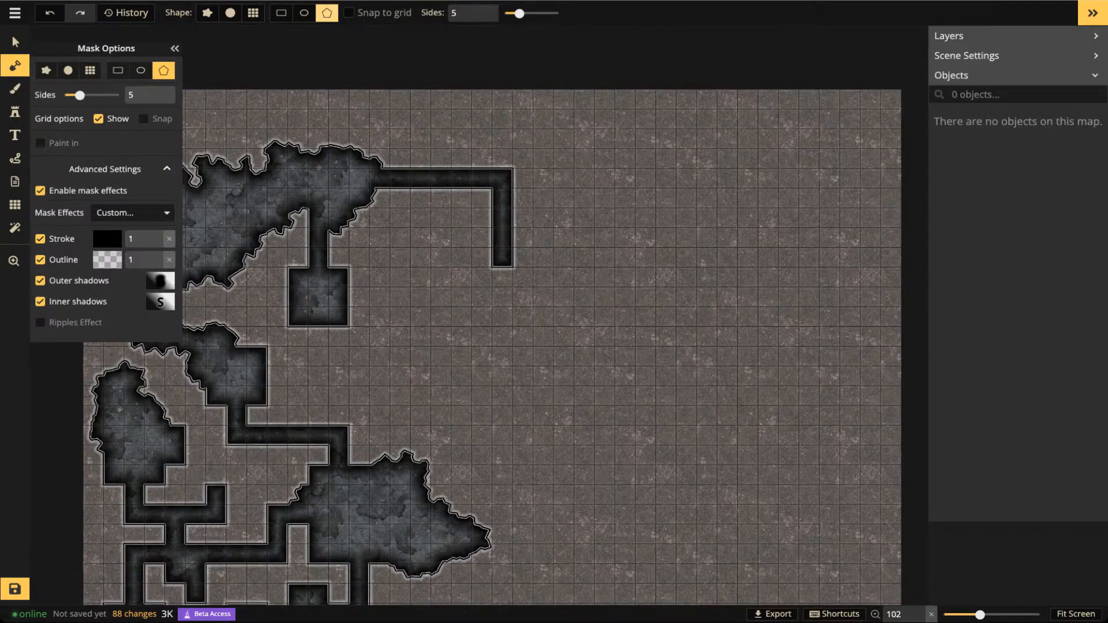
drag(503, 314, 702, 505)
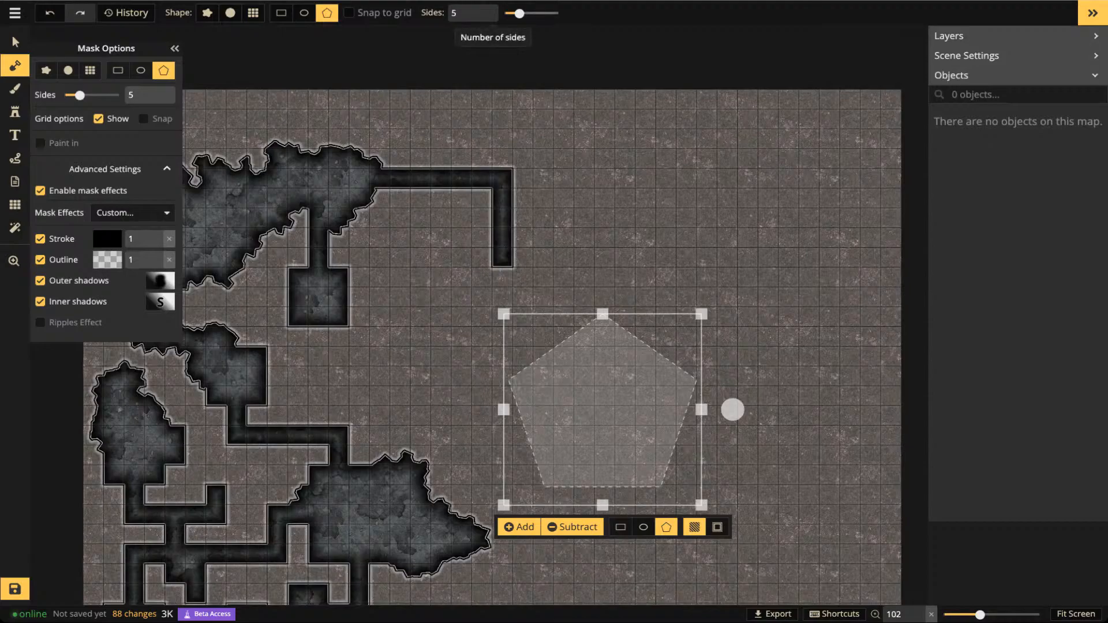
click(480, 9)
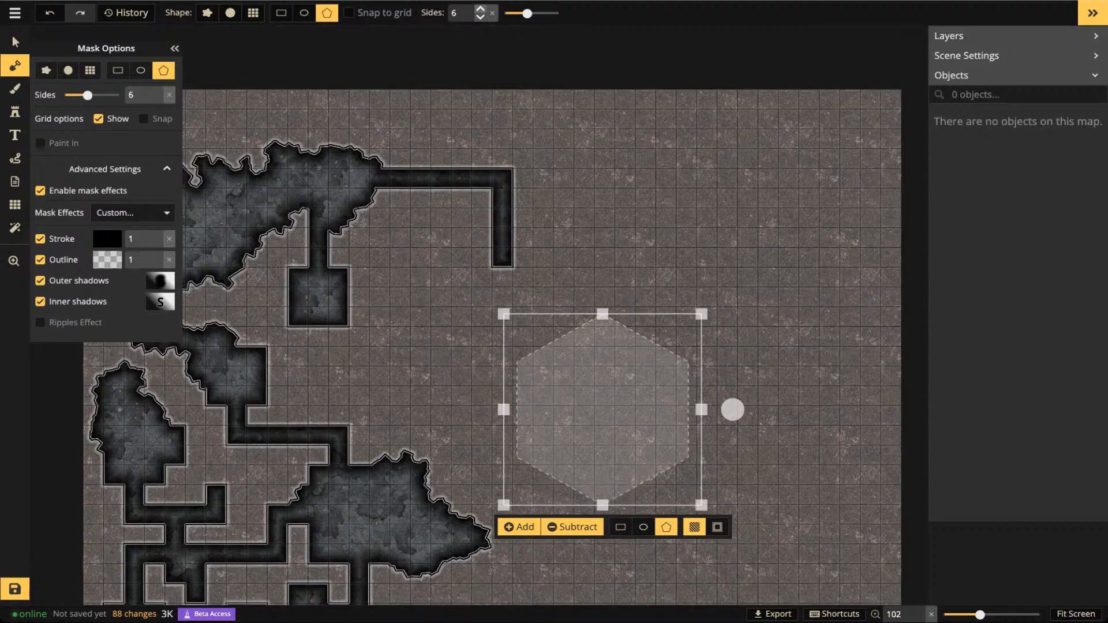
Rotate the hexagon a quarter turn, centre its flat upper edge under the corridor's lower end, and subtract it from the mask
drag(733, 410, 602, 536)
drag(615, 404, 522, 342)
scroll(522, 343, up, 2)
scroll(515, 337, up, 5)
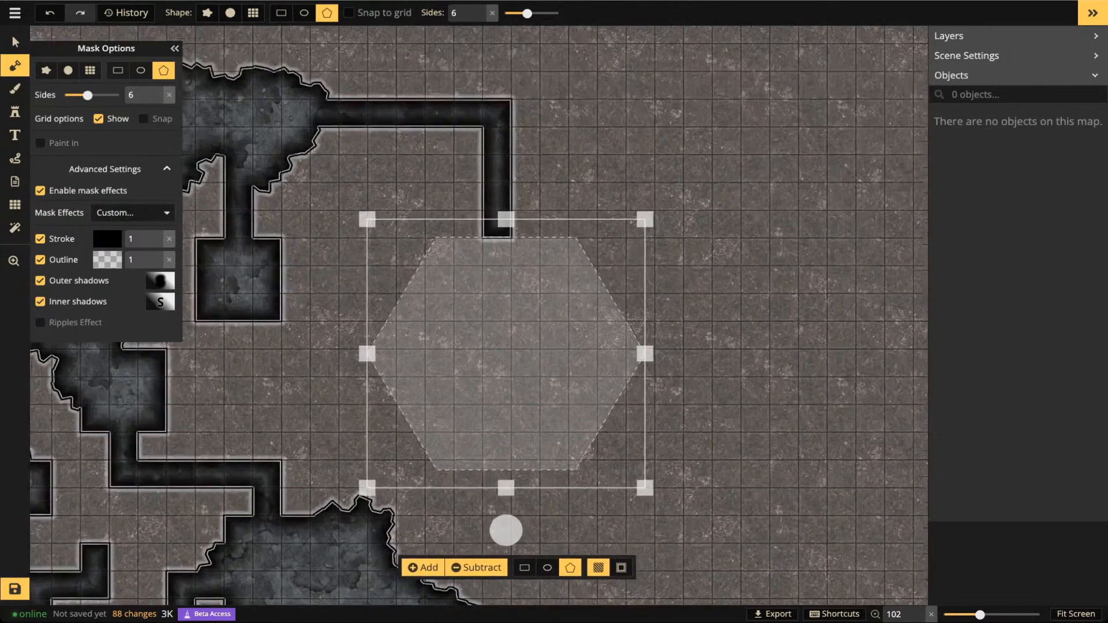
drag(515, 336, 507, 333)
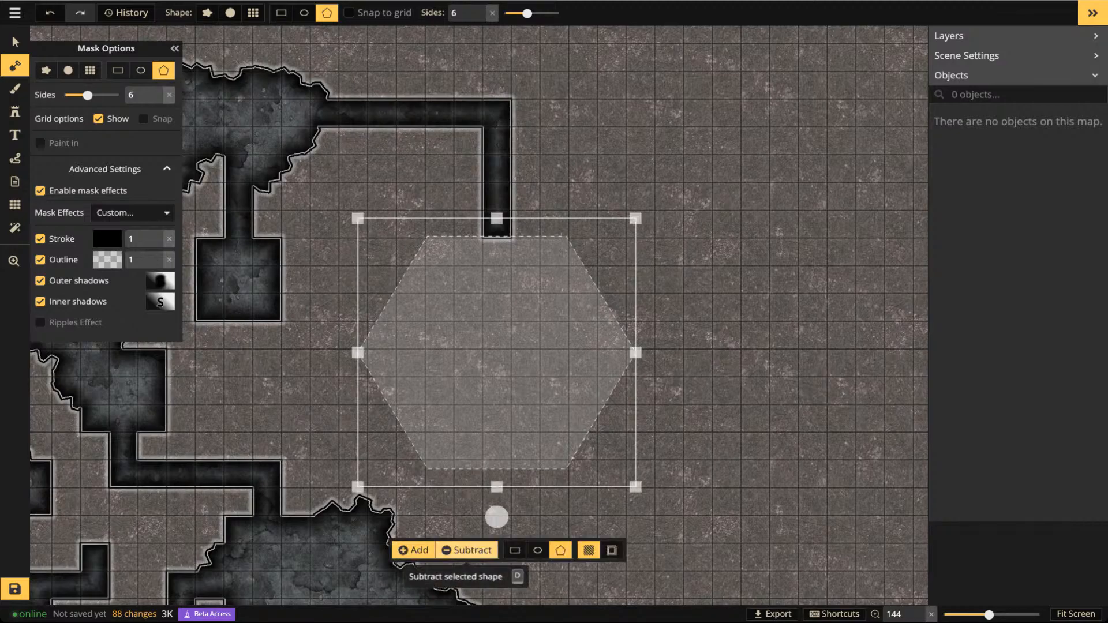
click(467, 551)
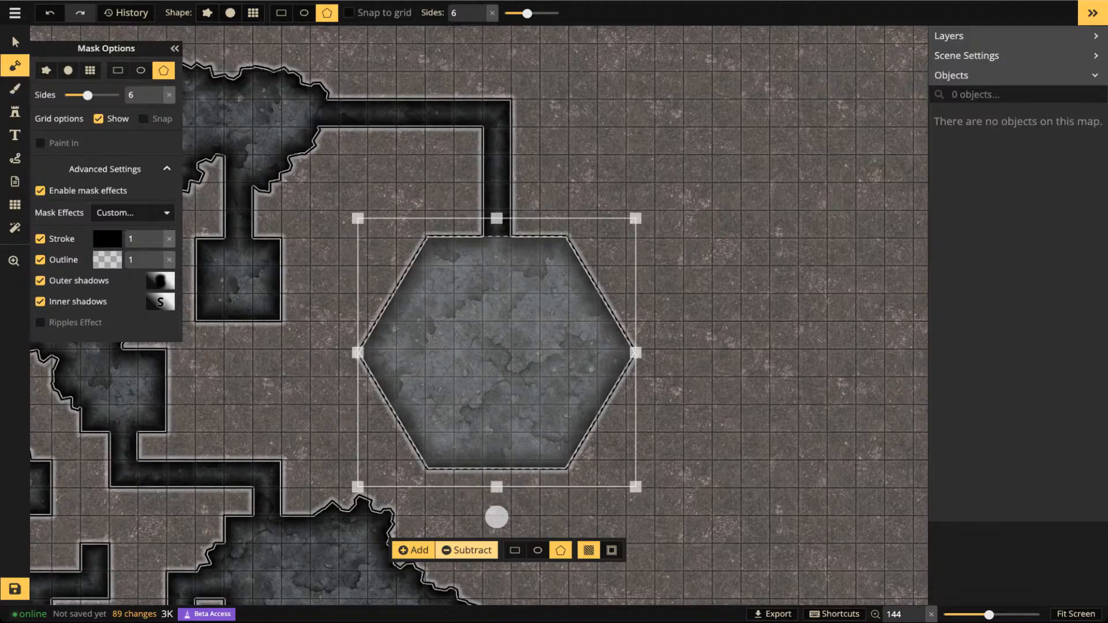
Try to extend the hexagonal room's lower-right edge into a jagged cave with the rough mask brush at size 10
scroll(486, 346, down, 5)
drag(487, 347, 485, 231)
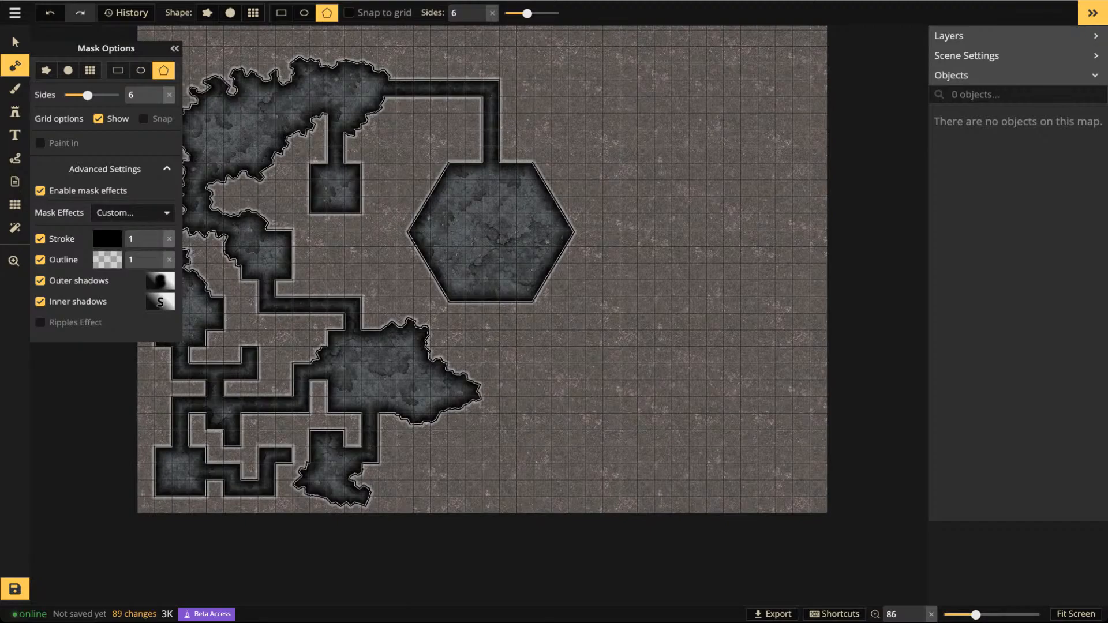
click(90, 70)
scroll(478, 219, up, 2)
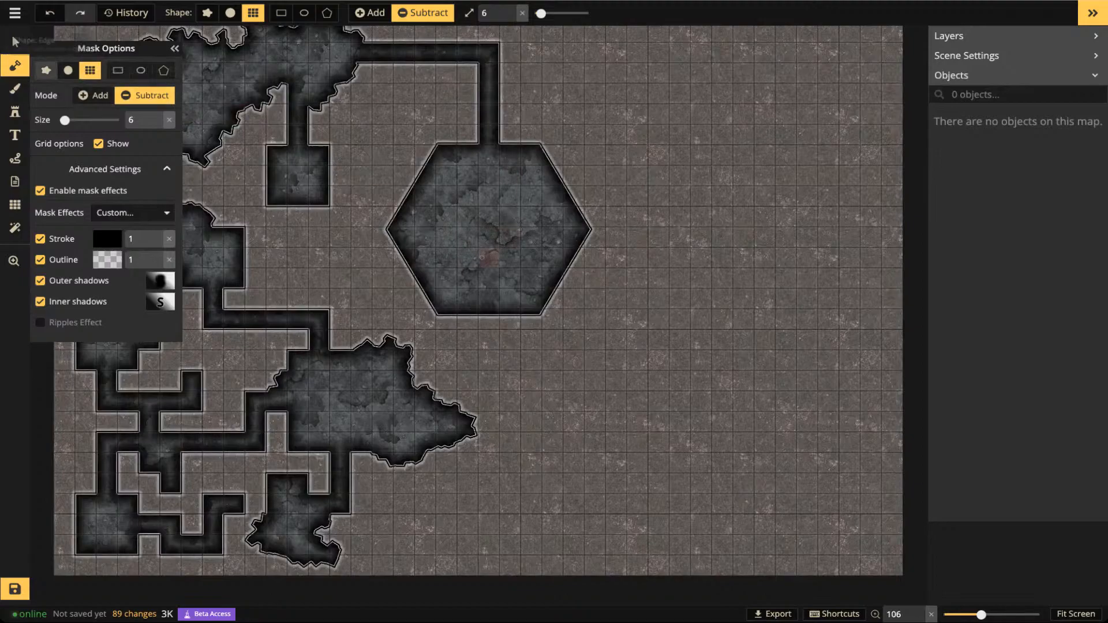
click(46, 70)
drag(541, 13, 545, 12)
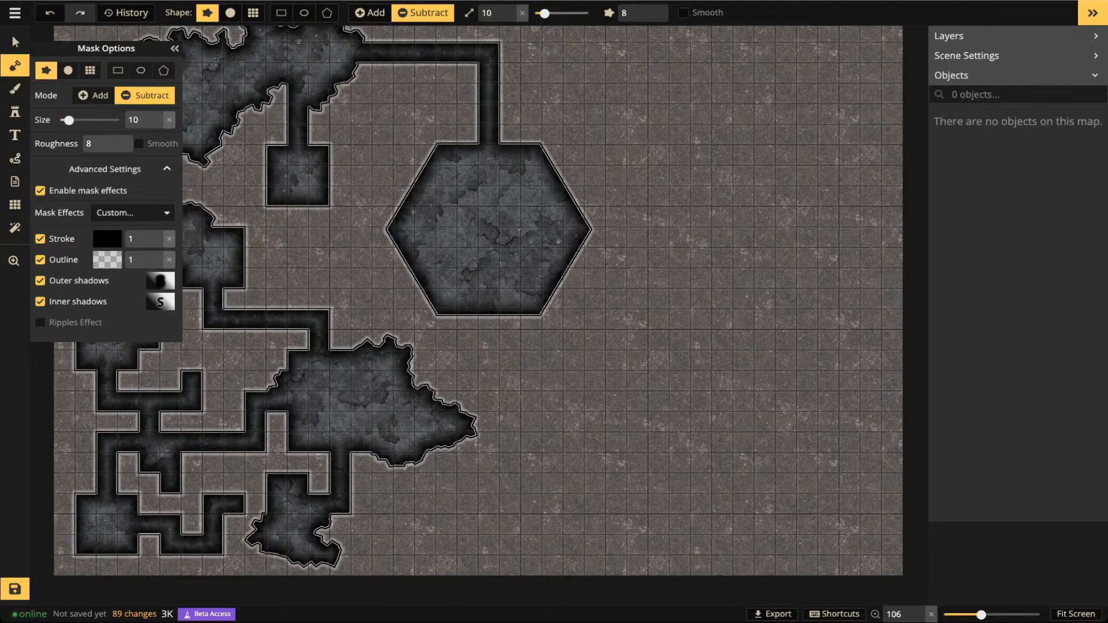
mouse_move(501, 308)
mouse_down()
mouse_move(487, 329)
mouse_move(484, 310)
mouse_move(569, 343)
mouse_move(559, 270)
mouse_move(572, 253)
mouse_up()
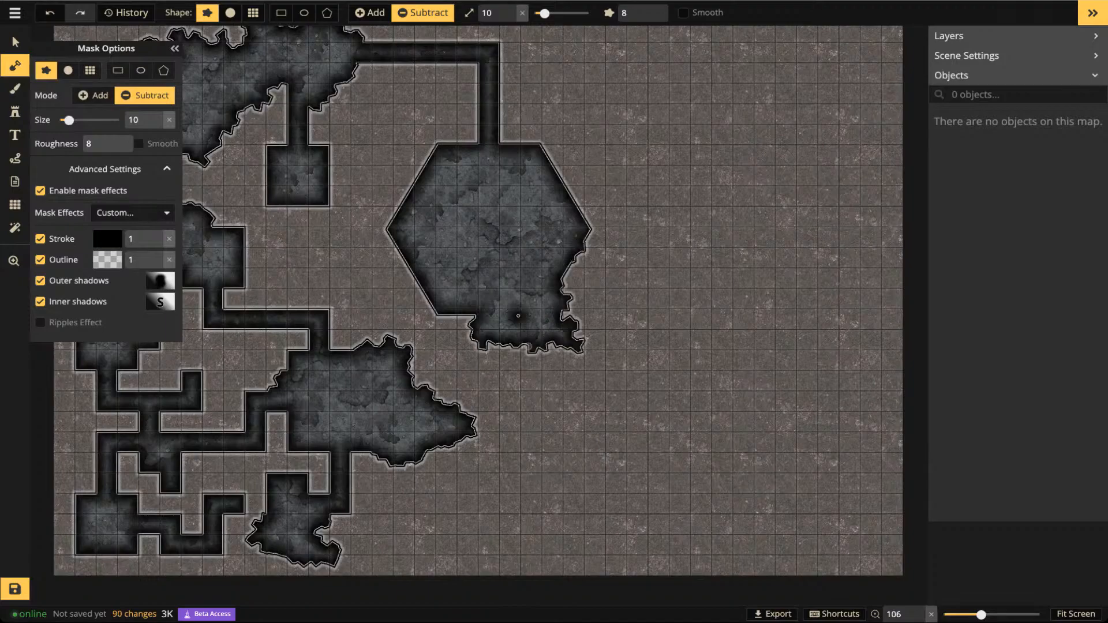
mouse_move(525, 345)
mouse_down()
mouse_move(540, 369)
mouse_move(544, 339)
mouse_move(524, 316)
mouse_move(517, 362)
mouse_move(504, 364)
mouse_move(556, 359)
mouse_move(550, 371)
mouse_move(519, 315)
mouse_up()
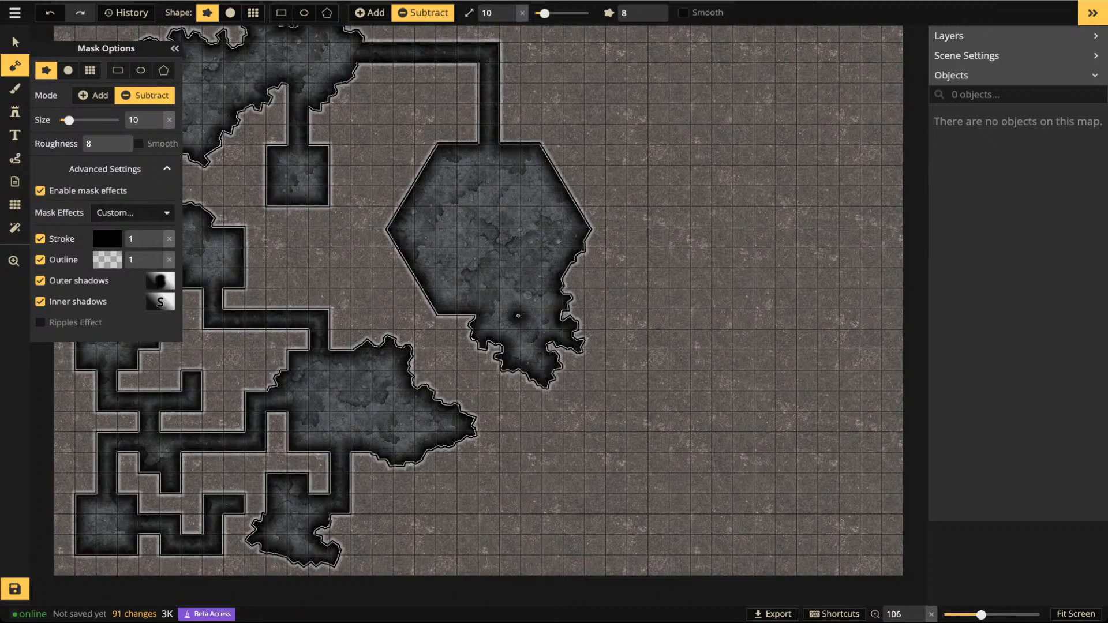
Undo the jagged cave strokes and the hexagonal room, and redo only the hexagonal room
key(ctrl+z)
key(ctrl+z)
key(ctrl+z)
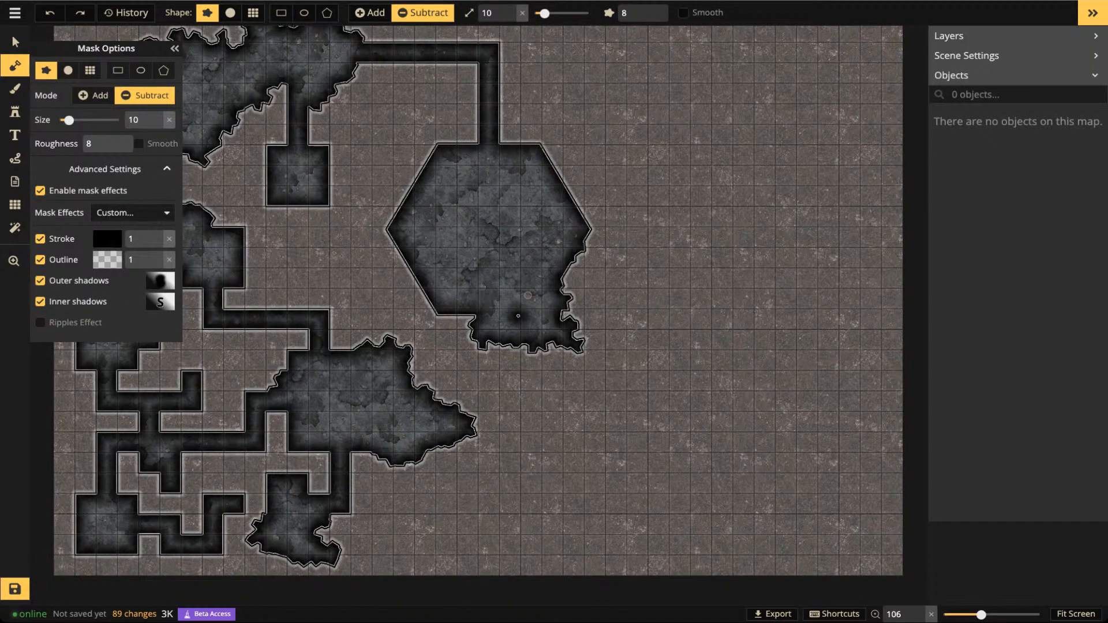
key(ctrl+z)
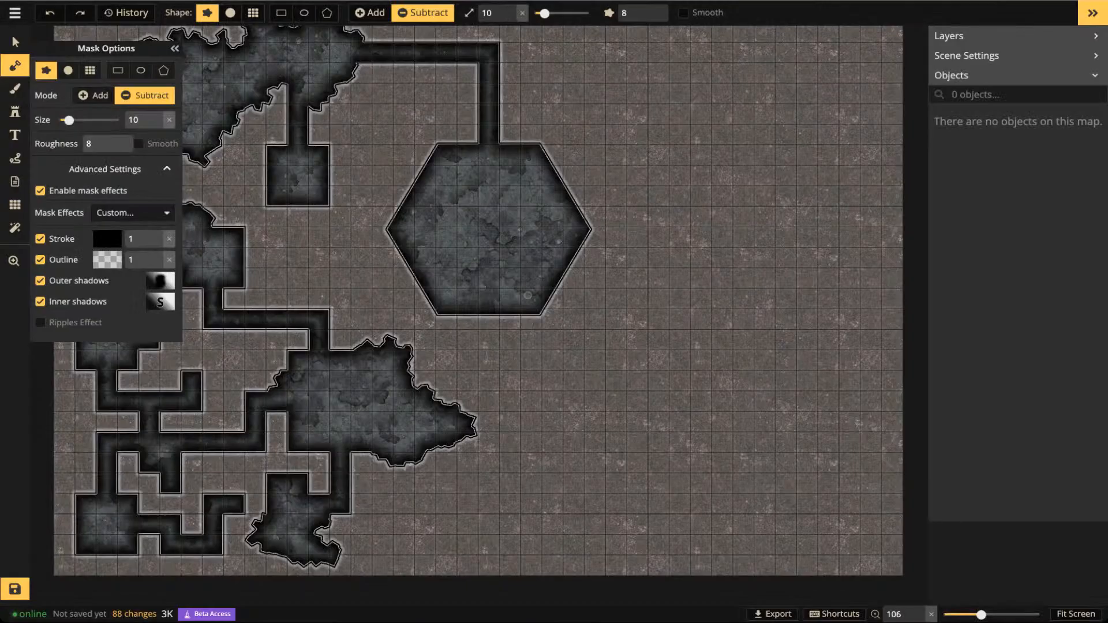
key(ctrl+z)
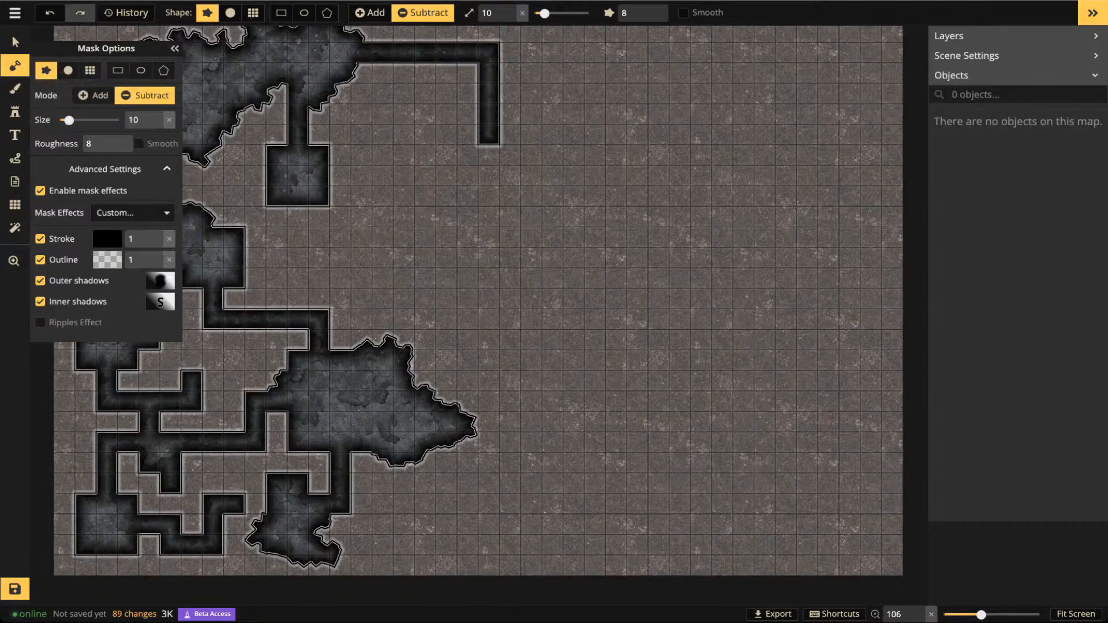
click(80, 13)
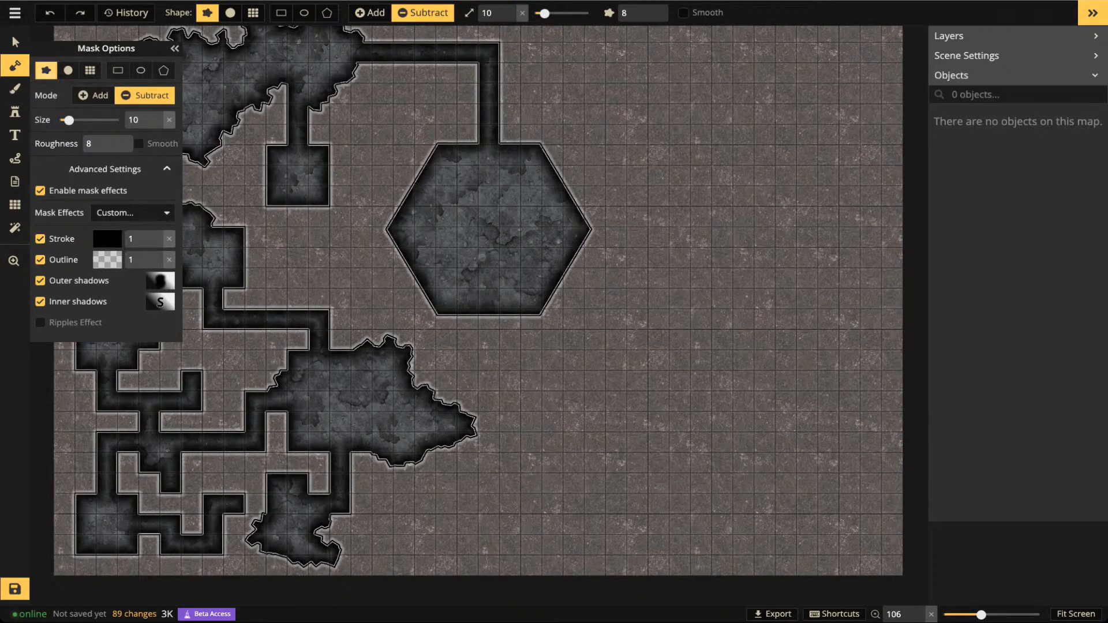
With the grid mask brush at size 1, carve a one-square passage up from the new corridor into a room three squares wide and two high
click(15, 42)
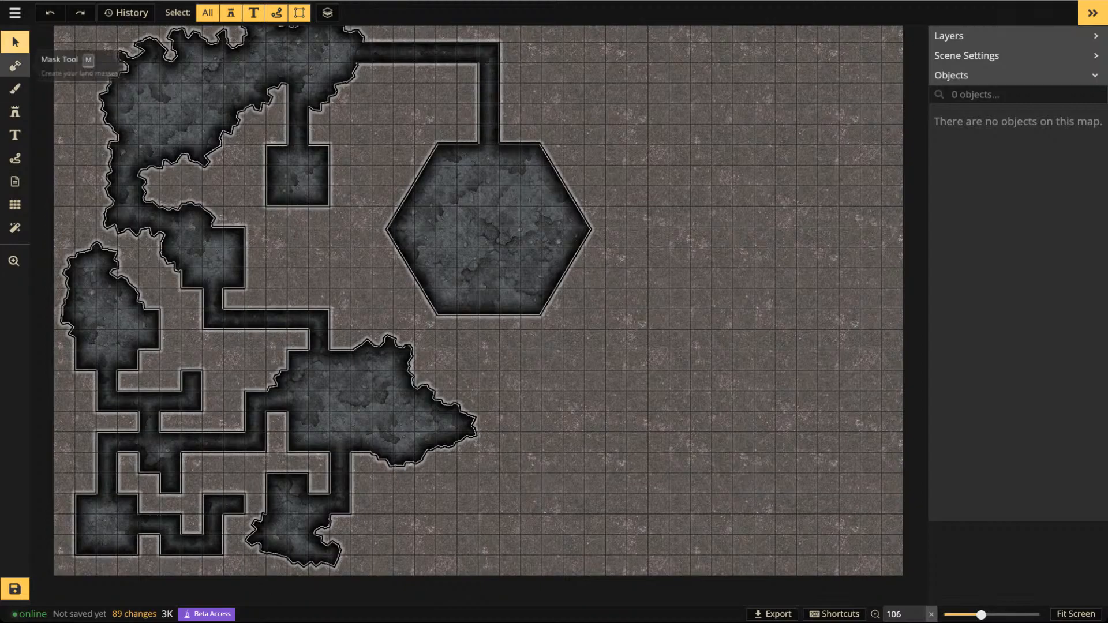
click(15, 65)
click(90, 71)
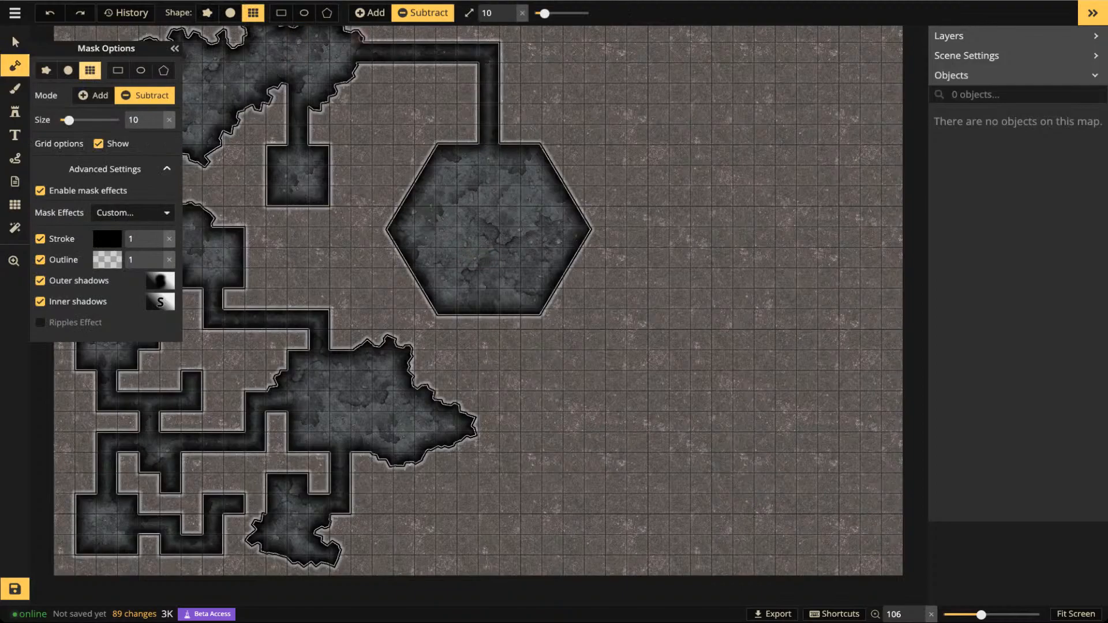
drag(544, 13, 514, 13)
scroll(508, 137, up, 1)
scroll(508, 137, up, 1)
drag(415, 111, 450, 311)
click(450, 216)
mouse_move(426, 170)
mouse_down()
mouse_move(427, 194)
mouse_move(473, 193)
mouse_move(474, 170)
mouse_move(451, 170)
mouse_up()
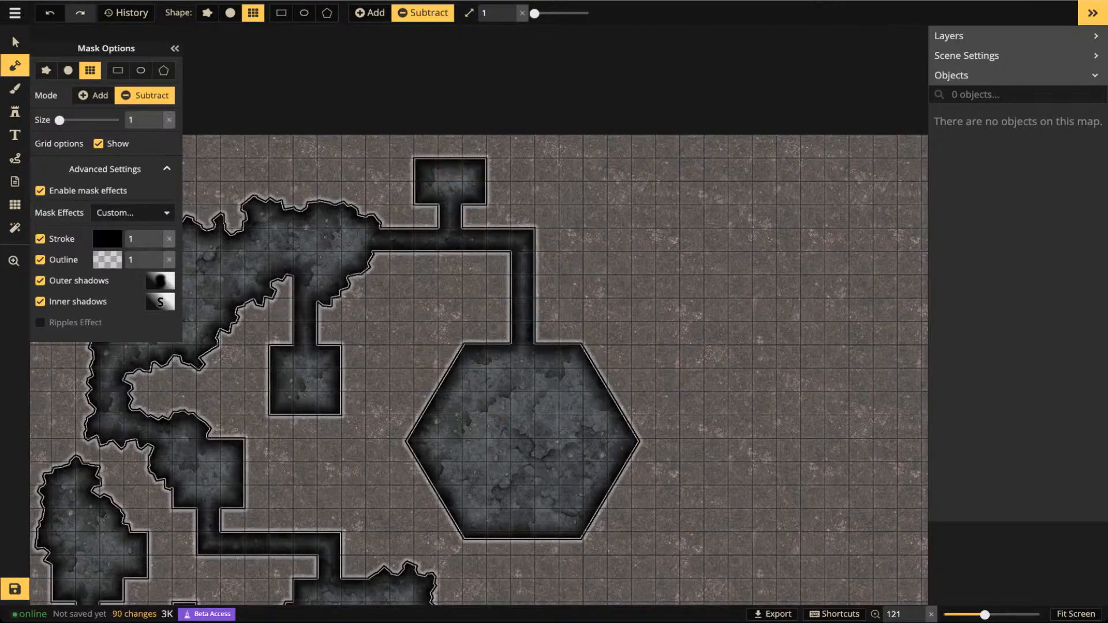
Carve a hooked passage below the corridor curling right and up, plus a passage along the small room's left side to the map's upper edge
mouse_move(416, 263)
mouse_down()
mouse_move(427, 263)
mouse_move(427, 309)
mouse_move(475, 311)
mouse_up()
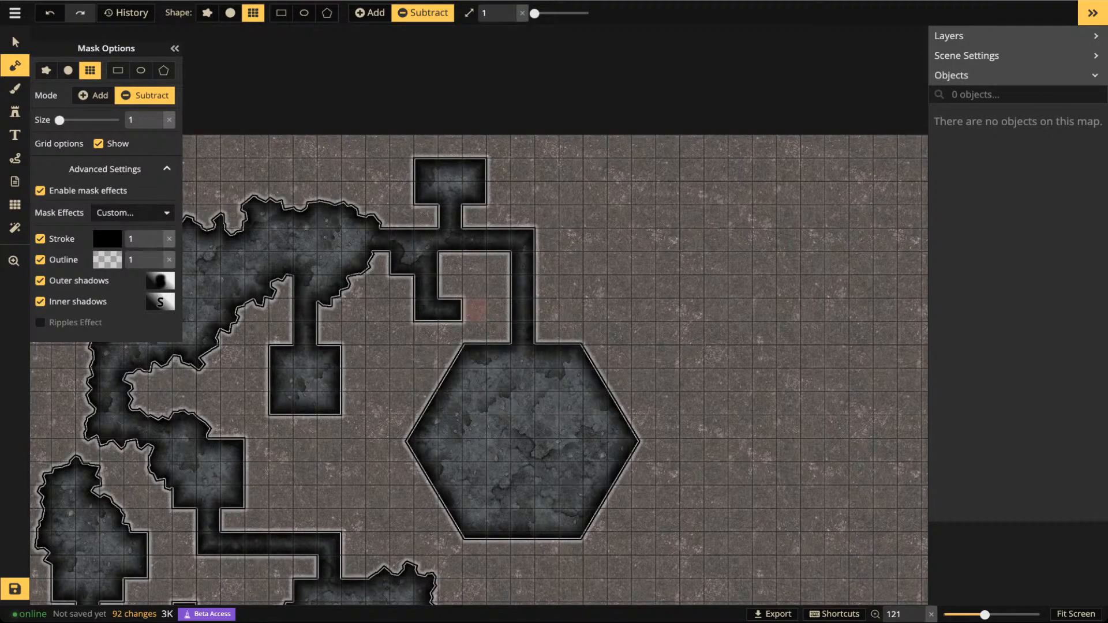
click(475, 310)
click(474, 287)
drag(404, 310, 427, 144)
Carve a hooked passage below the small square room, a stepped passage from its right side and a one-square stub on its left
mouse_move(305, 427)
mouse_down()
mouse_move(305, 473)
mouse_move(354, 473)
mouse_move(354, 447)
mouse_up()
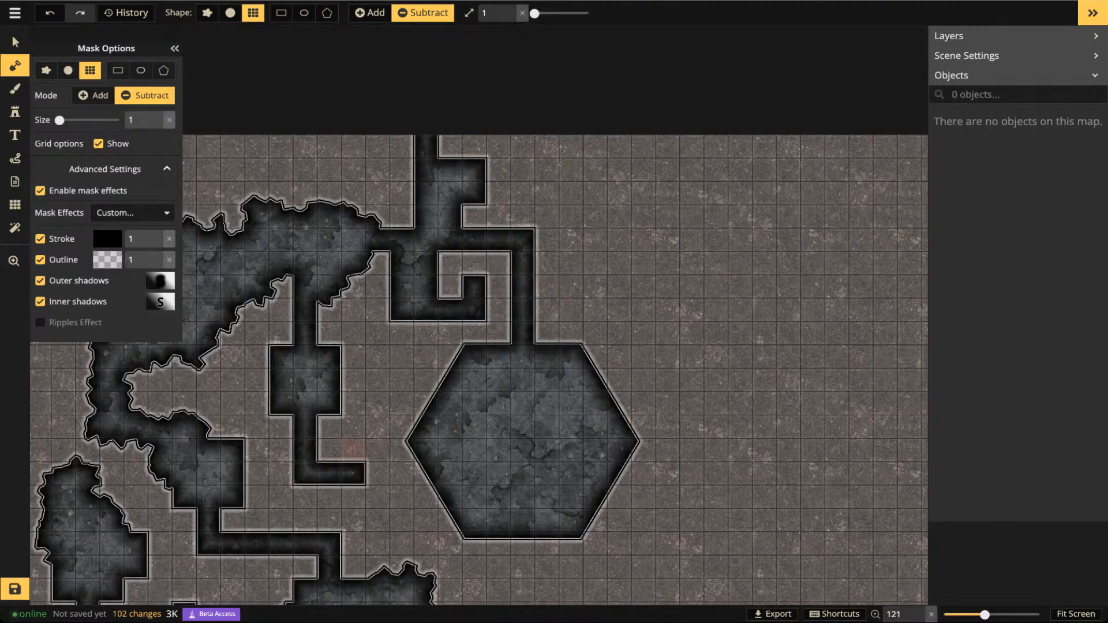
click(354, 447)
drag(354, 381, 378, 381)
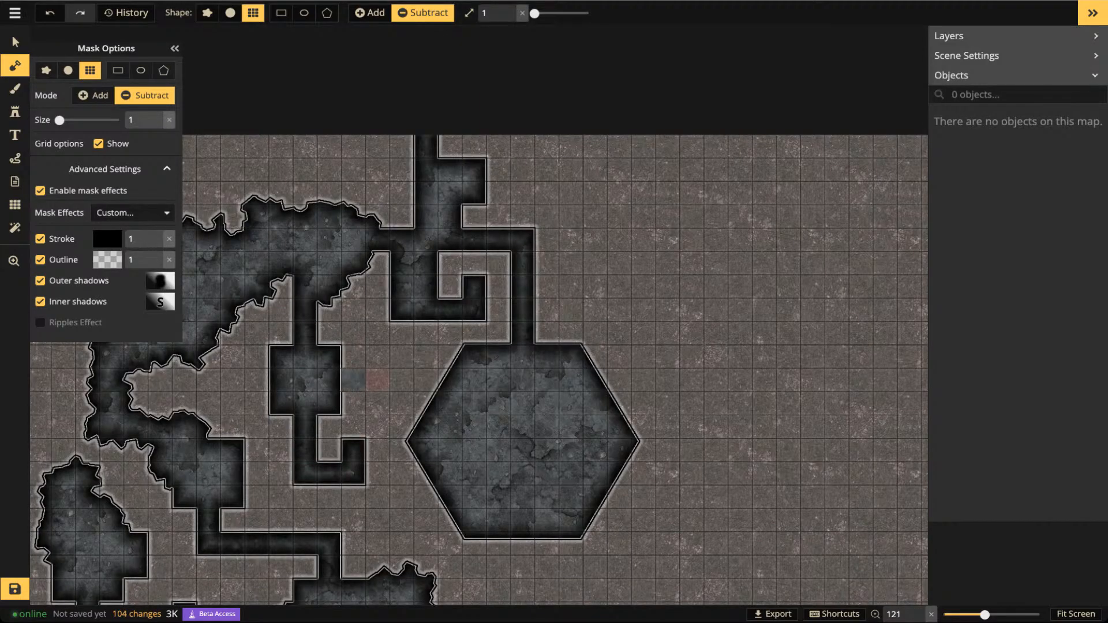
click(378, 380)
click(378, 357)
click(402, 357)
click(257, 380)
Save the map
scroll(403, 173, down, 3)
drag(300, 248, 533, 155)
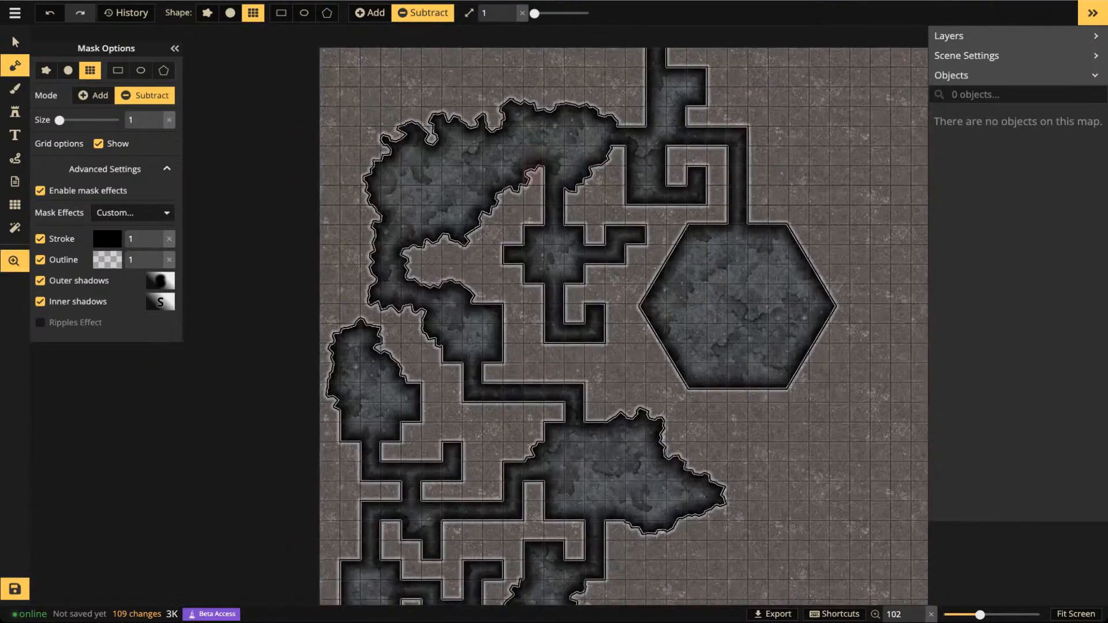
drag(645, 305, 512, 188)
scroll(512, 188, down, 4)
mouse_move(579, 165)
mouse_down()
mouse_move(553, 283)
mouse_move(541, 276)
mouse_up()
click(15, 590)
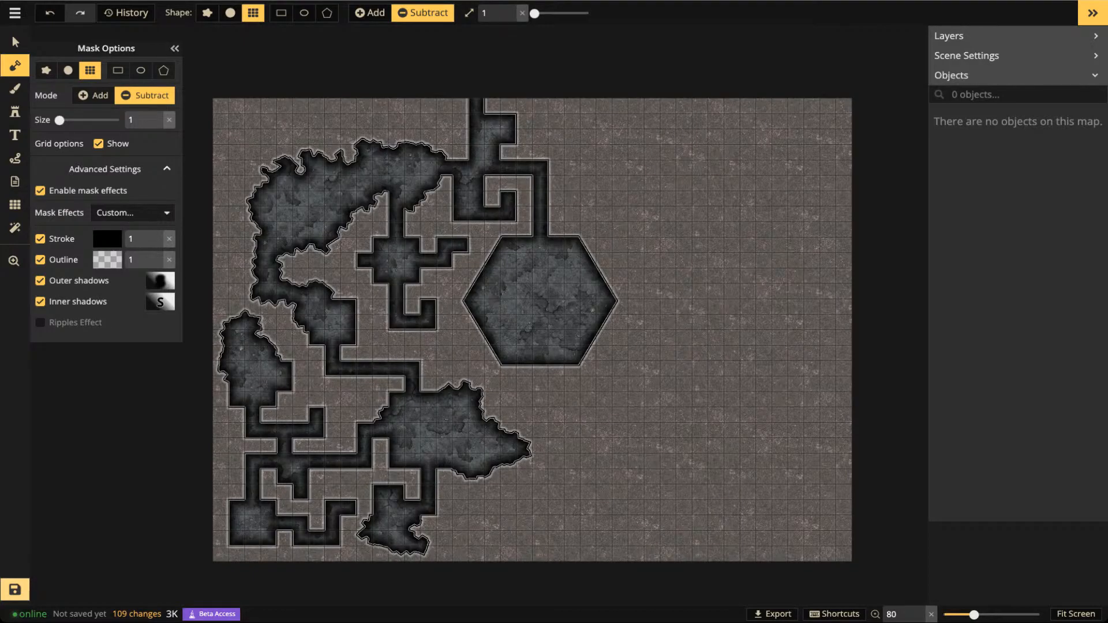
key(ctrl+s)
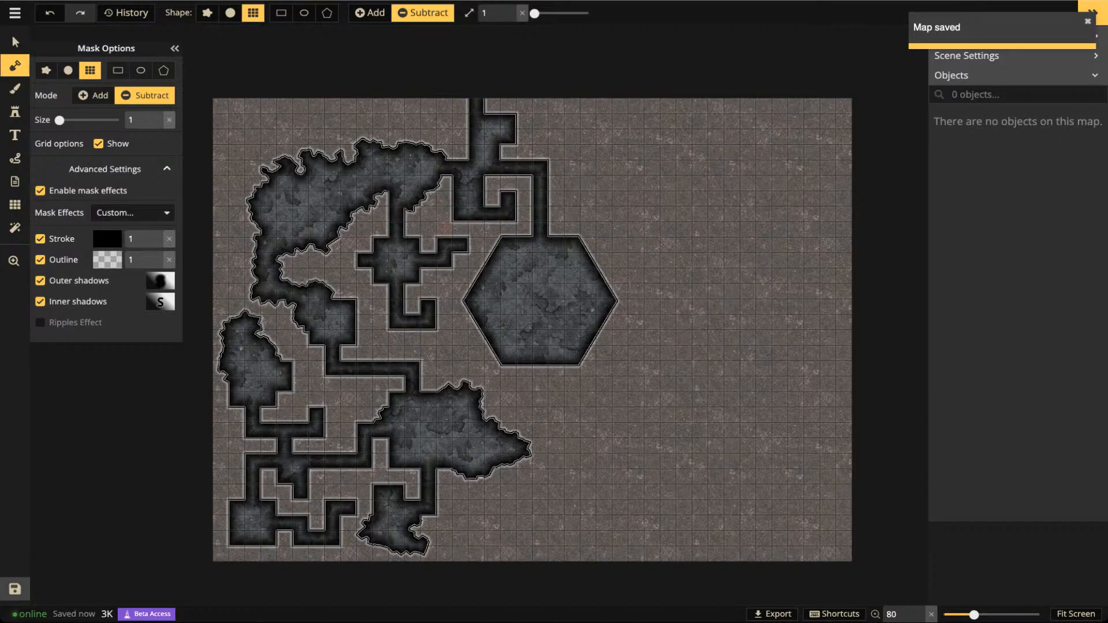
Fill in the passage at the map's upper edge, and carve a square into the large cave's lower edge beside the passage
click(370, 13)
scroll(481, 102, up, 3)
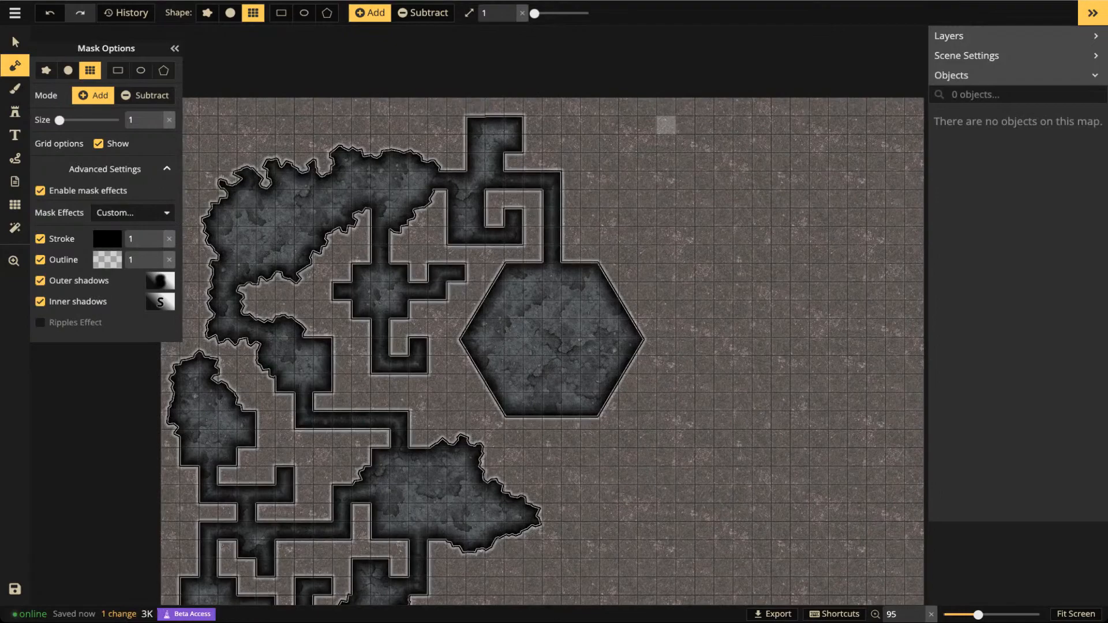
click(424, 13)
click(476, 125)
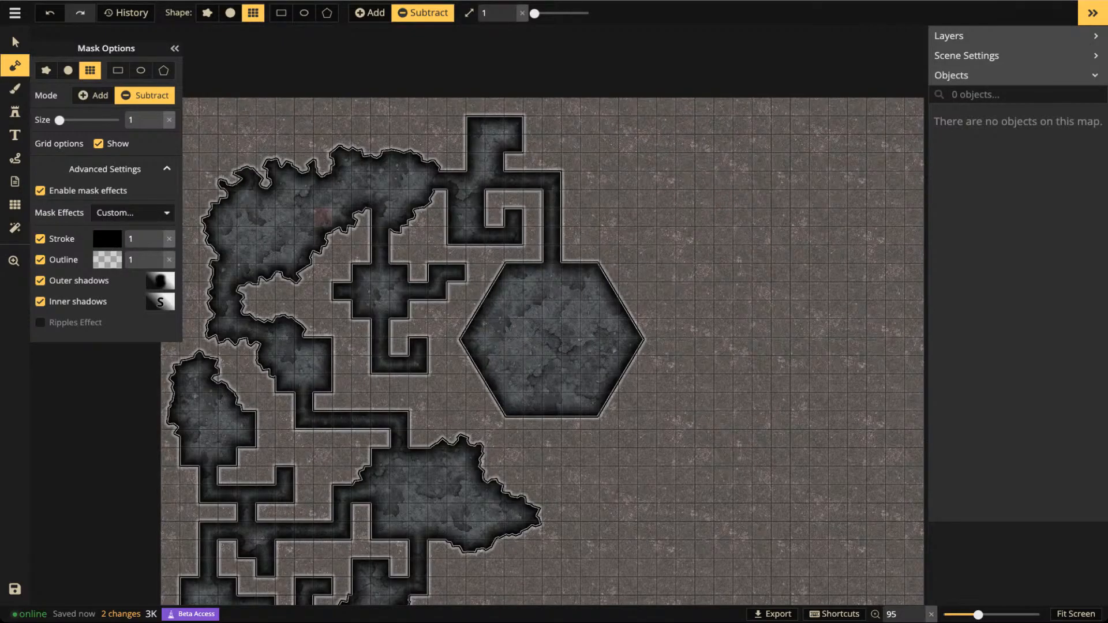
click(361, 218)
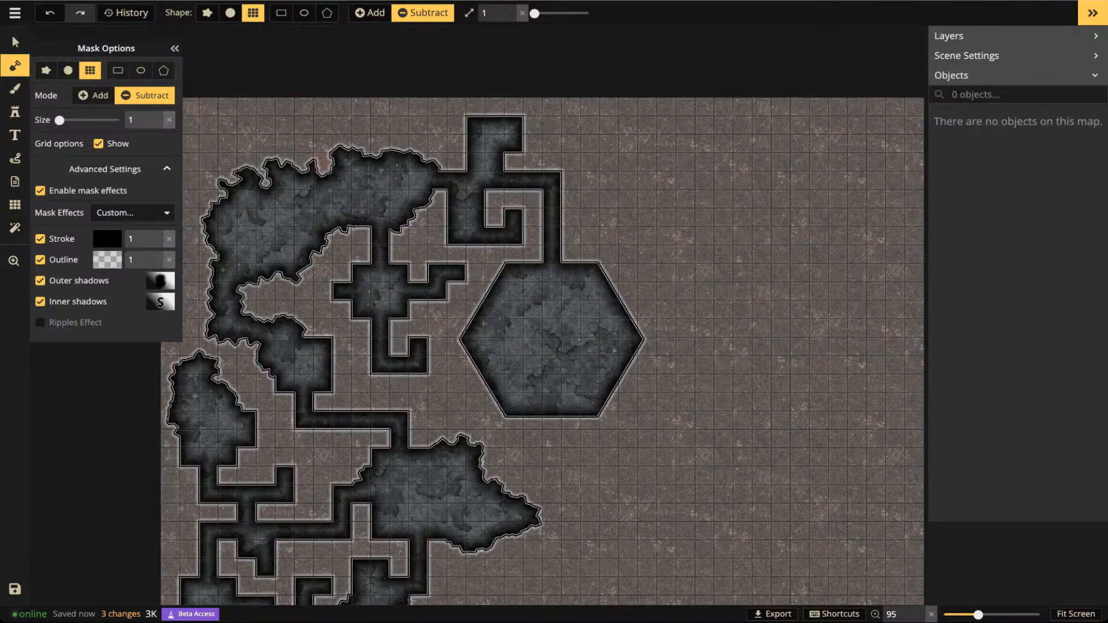
Carve a corridor down from the hexagonal room with a two-square stub to the right, joining the jagged cave's right tip
key(space)
drag(324, 162, 271, 32)
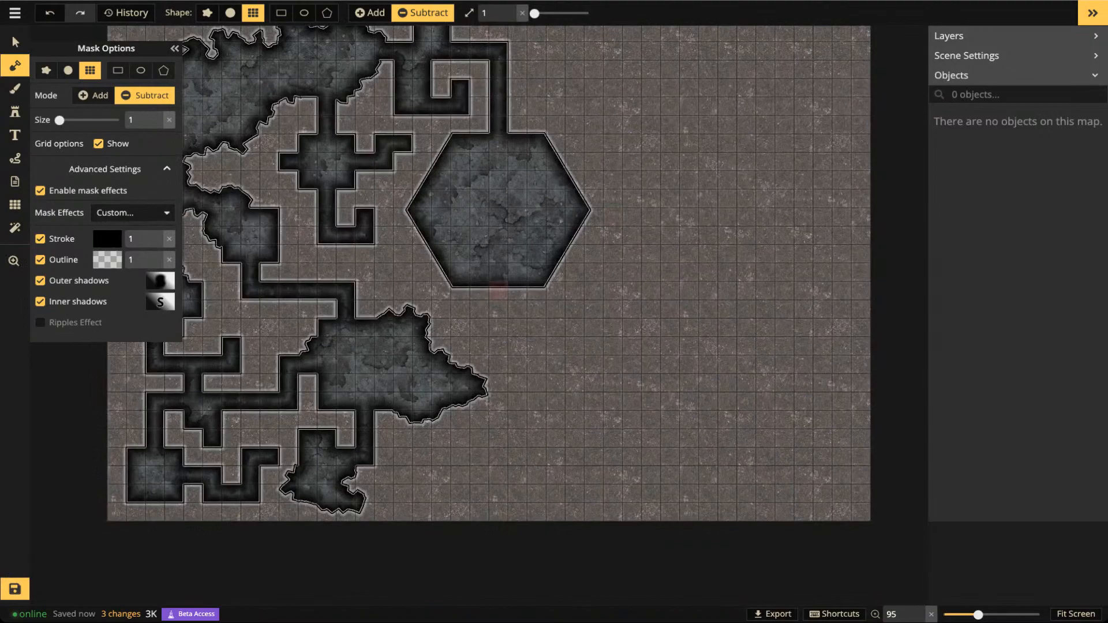
drag(499, 290, 499, 329)
click(518, 327)
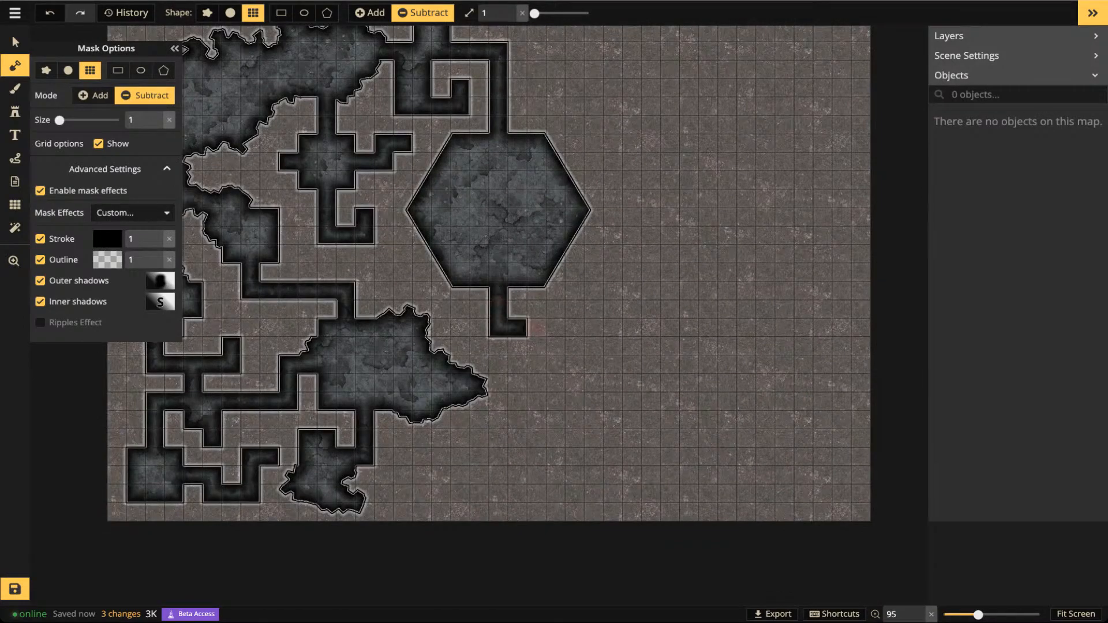
click(536, 328)
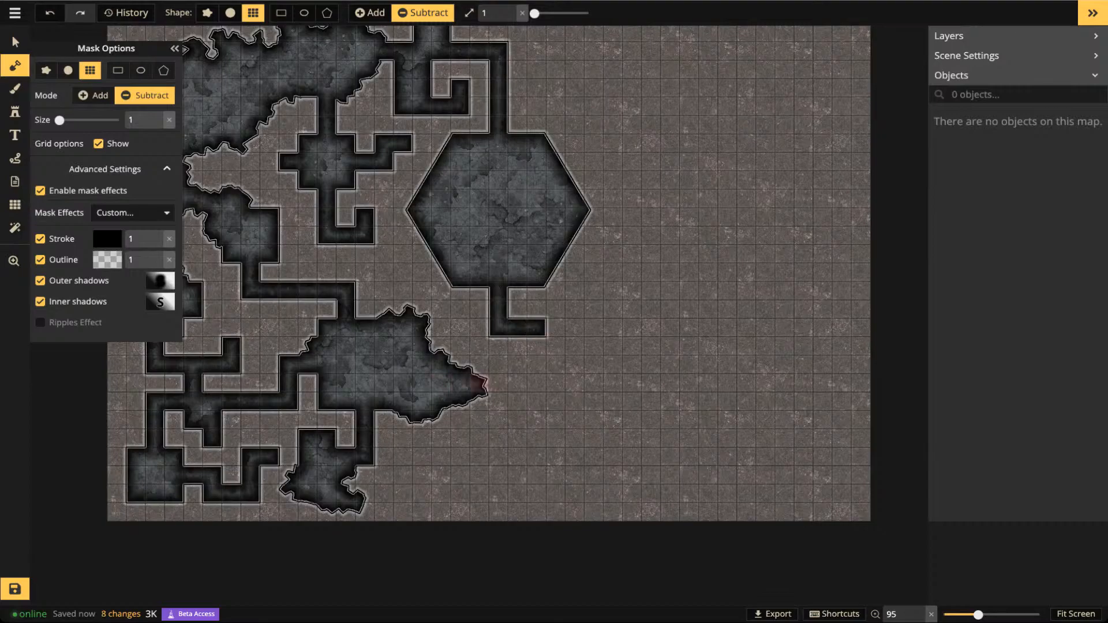
mouse_move(479, 382)
mouse_down()
mouse_move(499, 384)
mouse_move(499, 345)
mouse_up()
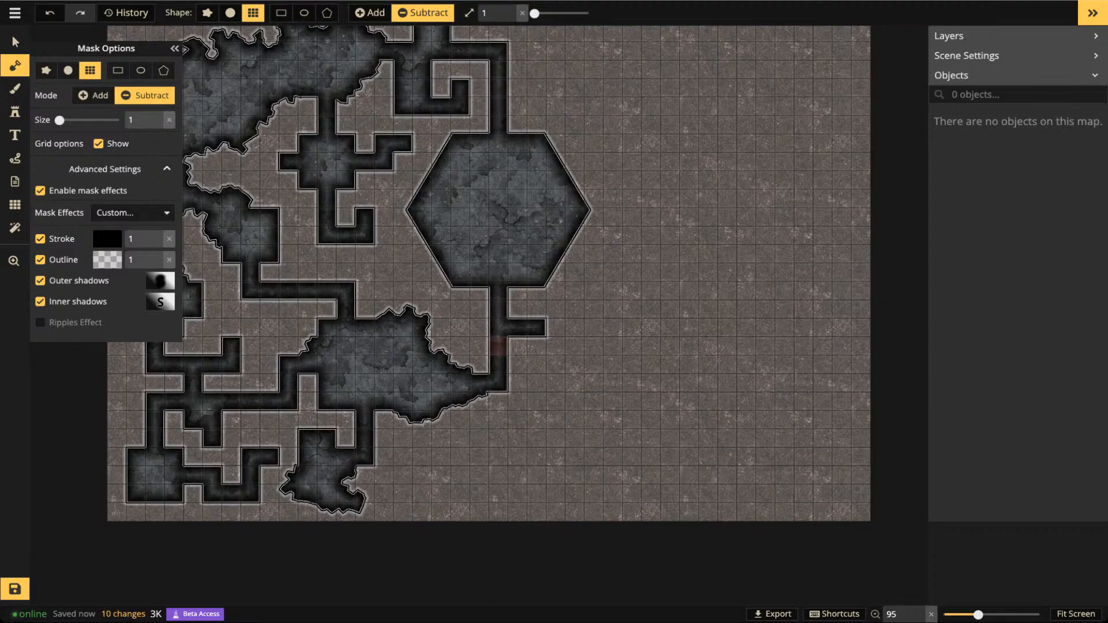
Carve a stepped corridor rightward from the passage below the central cave, ending in a room three squares wide and high
scroll(499, 345, up, 6)
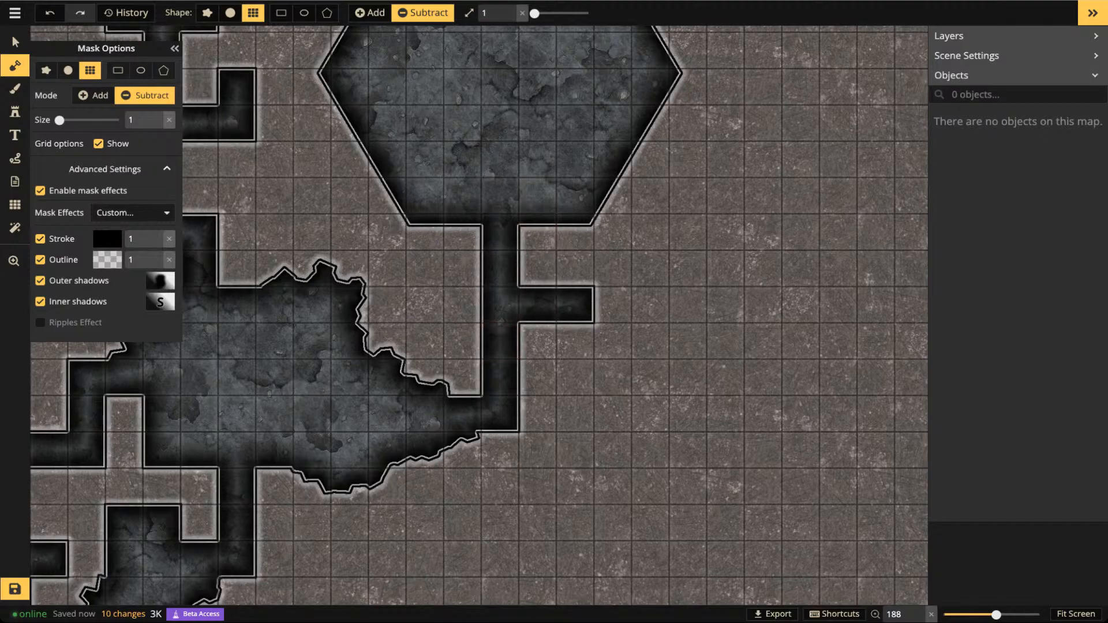
scroll(575, 160, down, 5)
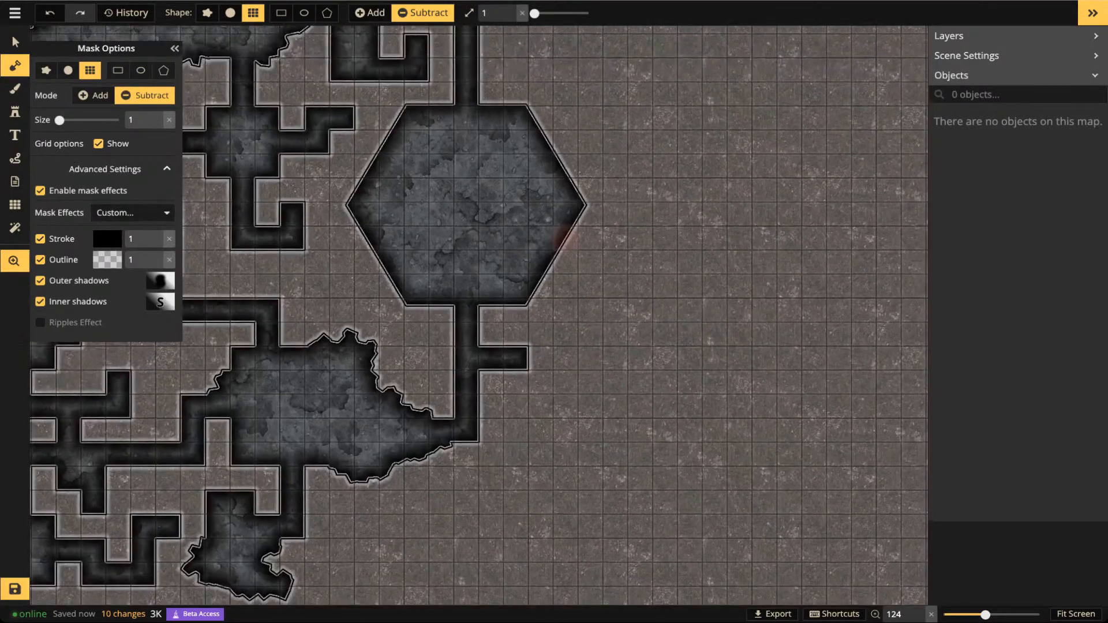
drag(466, 453, 490, 340)
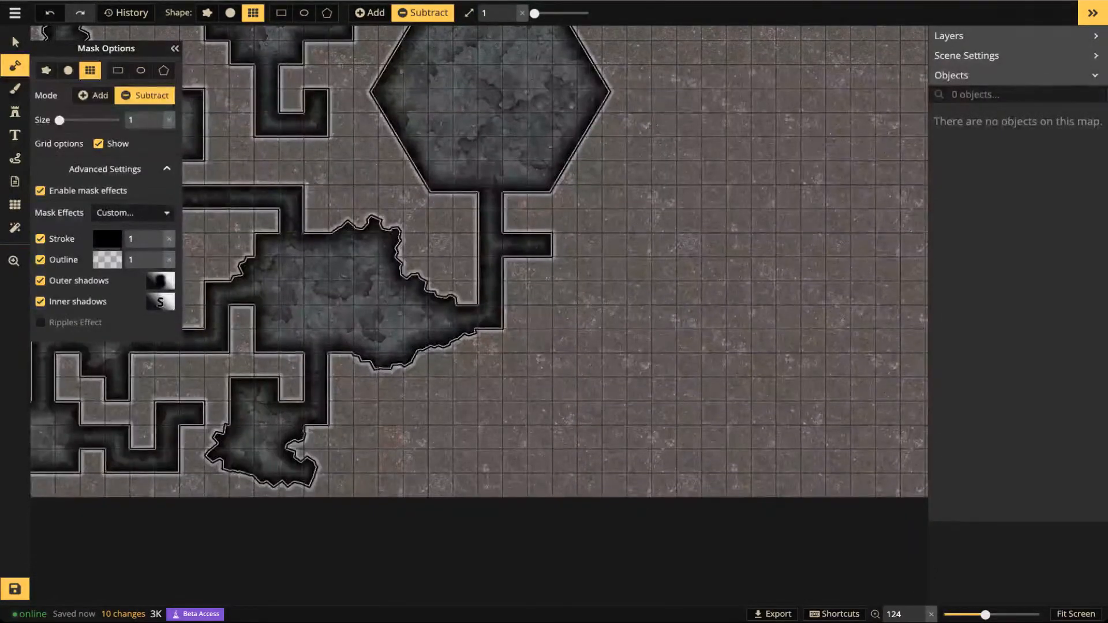
mouse_move(341, 413)
mouse_down()
mouse_move(391, 414)
mouse_move(416, 437)
mouse_move(466, 437)
mouse_move(515, 389)
mouse_move(490, 389)
mouse_move(490, 463)
mouse_move(540, 462)
mouse_move(539, 415)
mouse_move(515, 414)
mouse_move(516, 437)
mouse_up()
Draw a rectangular mask shape about two by two squares to the right of the hexagonal room
scroll(514, 215, down, 3)
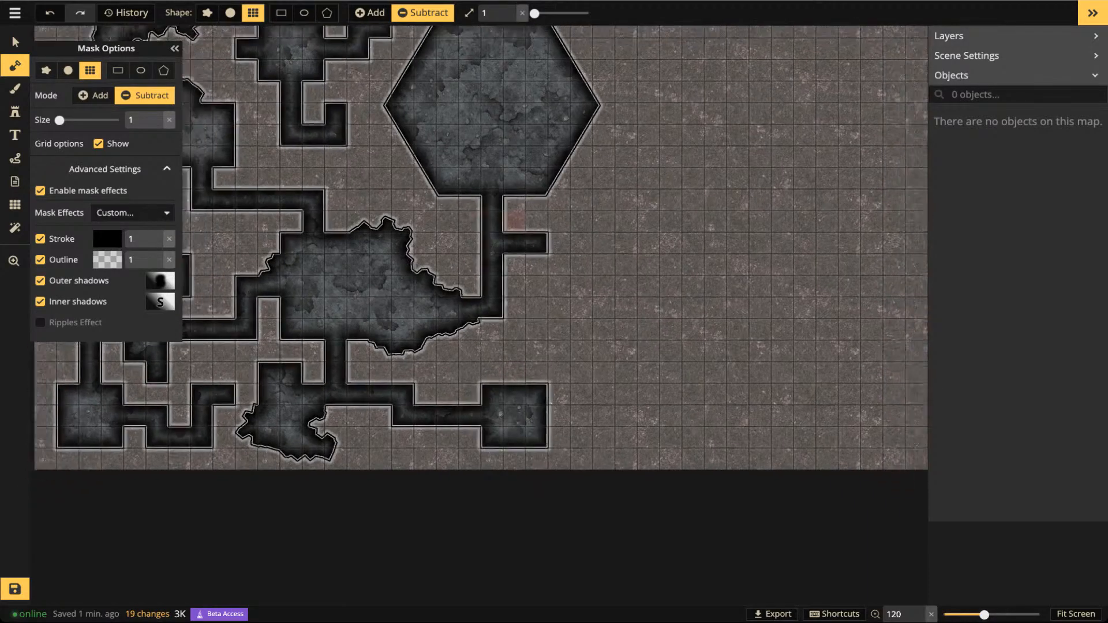
key(space)
drag(514, 217, 518, 253)
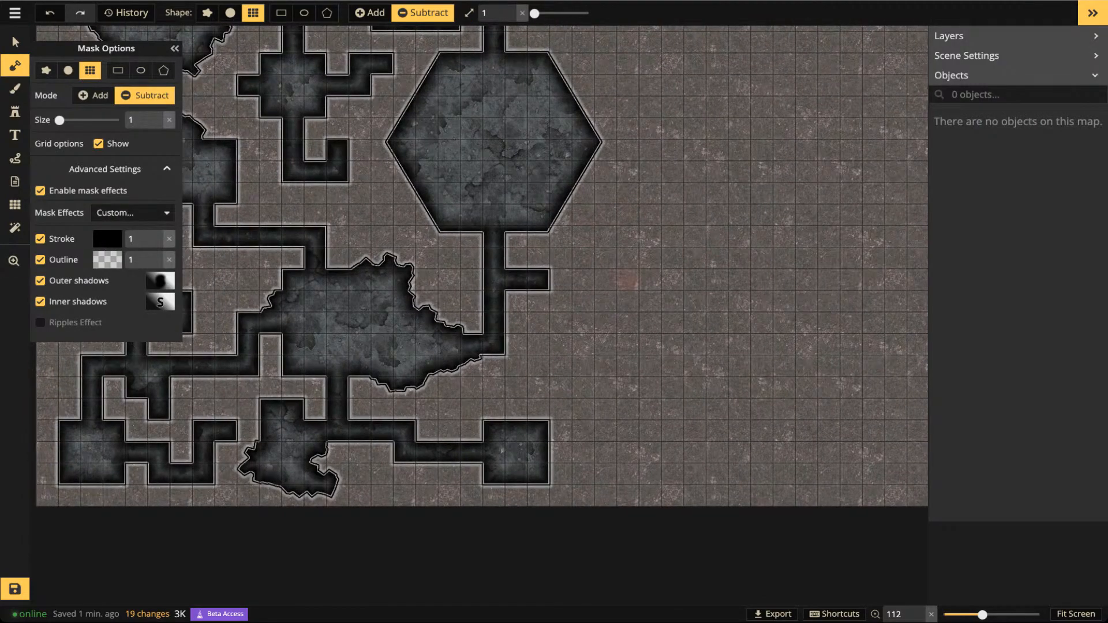
key(space)
drag(580, 171, 481, 255)
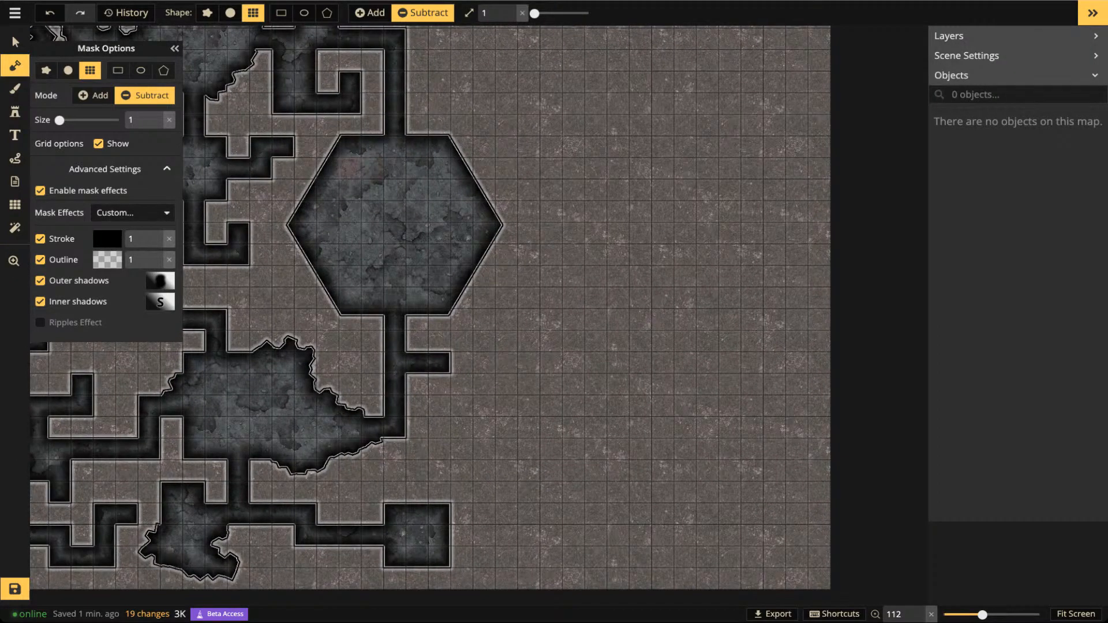
click(281, 13)
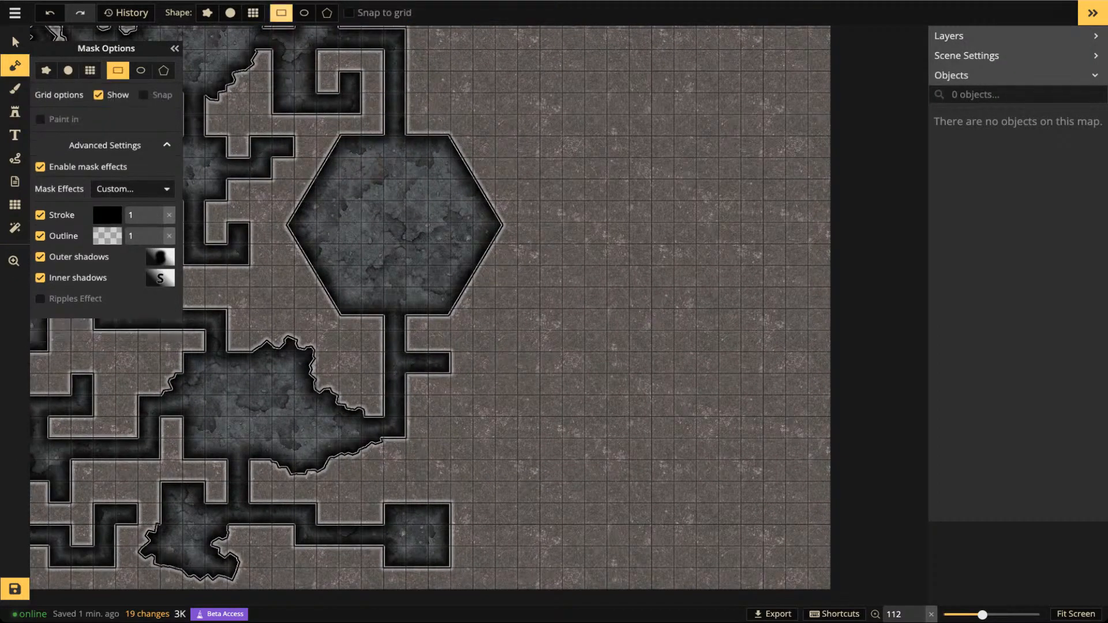
drag(518, 134, 570, 183)
scroll(543, 166, up, 1)
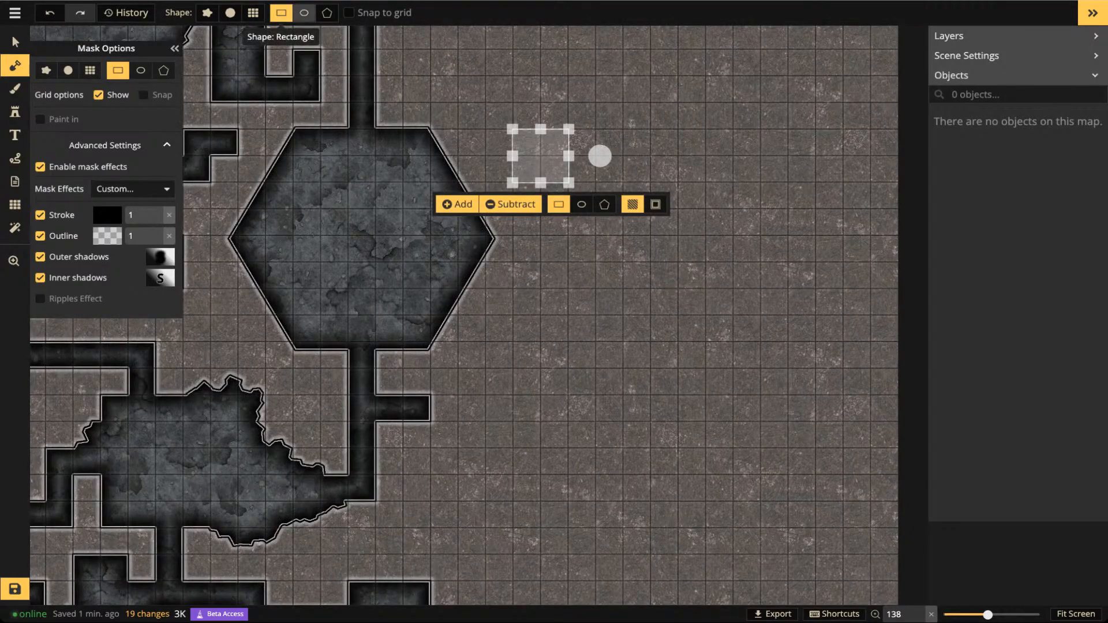
Rotate the rectangle to match the hexagonal room's upper-right edge, place it against that wall and subtract it as an alcove
drag(599, 156, 633, 142)
drag(541, 156, 483, 168)
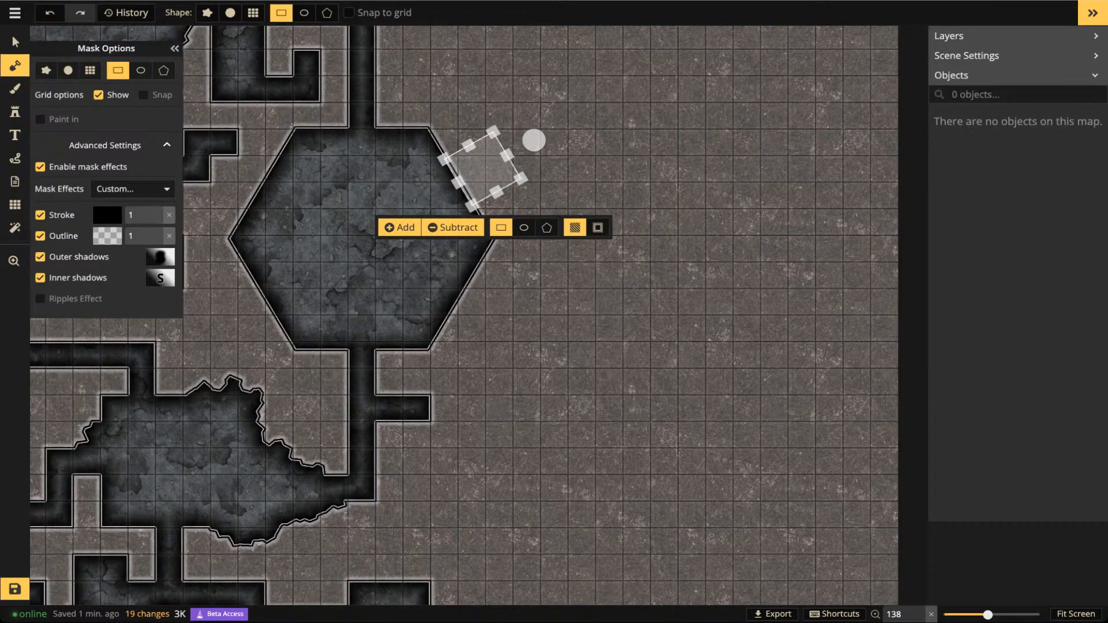
drag(483, 169, 481, 168)
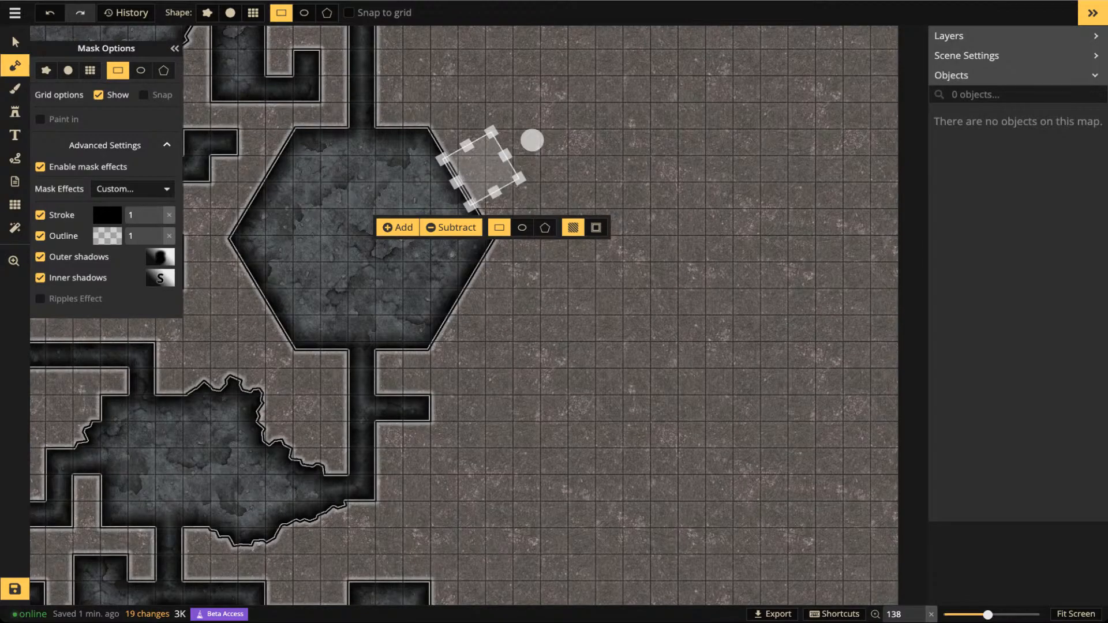
scroll(532, 140, down, 3)
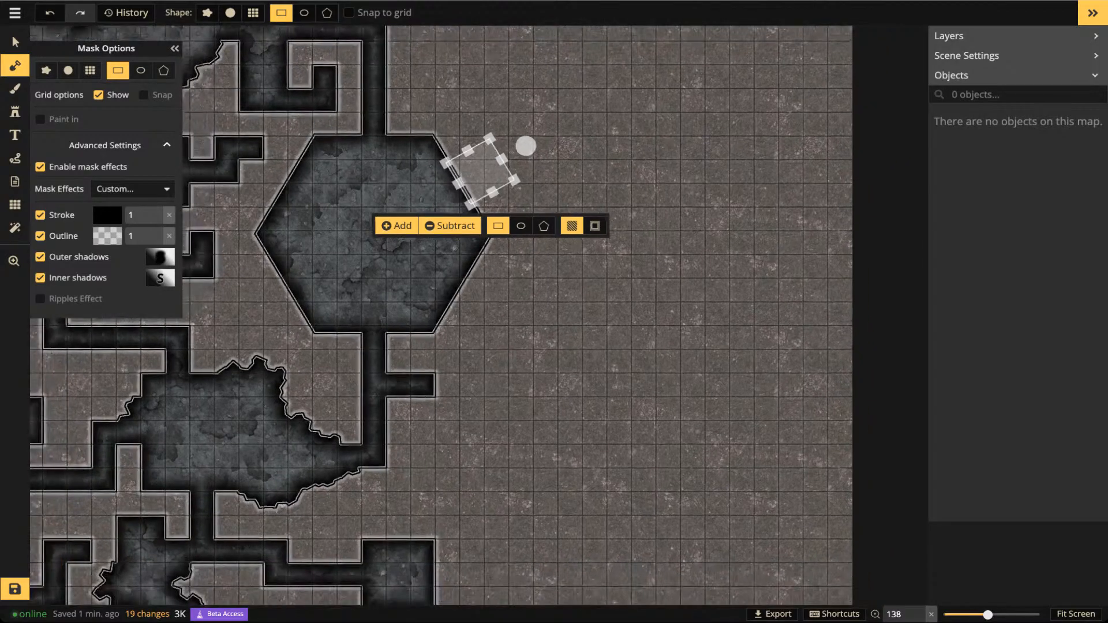
click(451, 225)
Subtract a matching rotated rectangle against the hexagonal room's lower-right edge as a second alcove
drag(480, 173, 523, 236)
drag(481, 295, 481, 286)
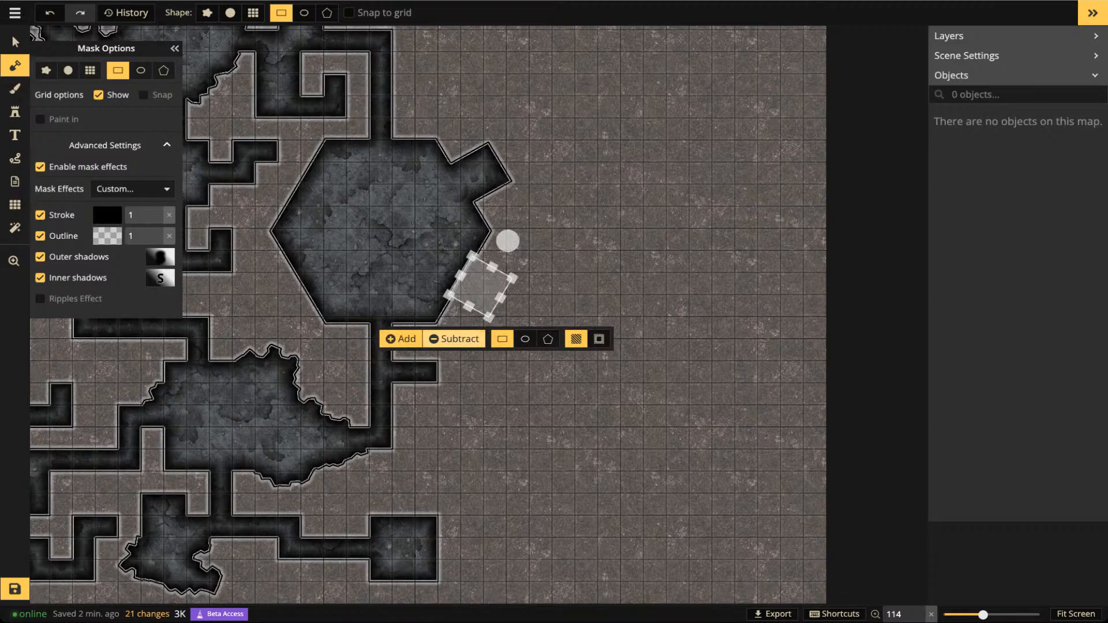
click(508, 240)
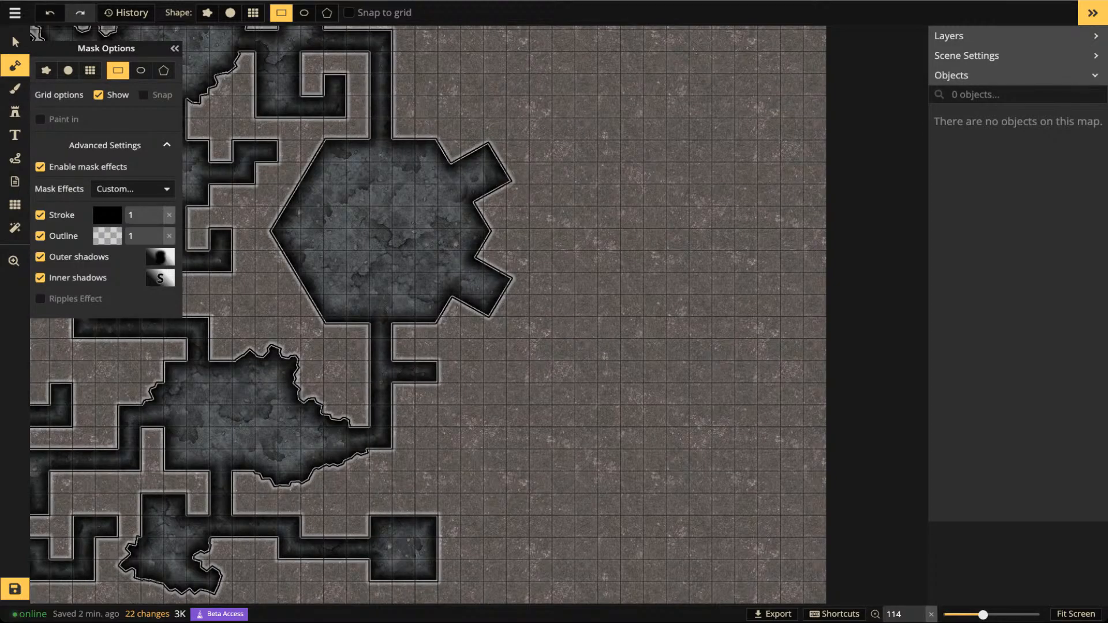
Draw another rectangle about two squares wide, rotate it onto the hexagonal room's lower-left edge and subtract it as a third alcove
drag(528, 295, 549, 327)
scroll(550, 328, up, 5)
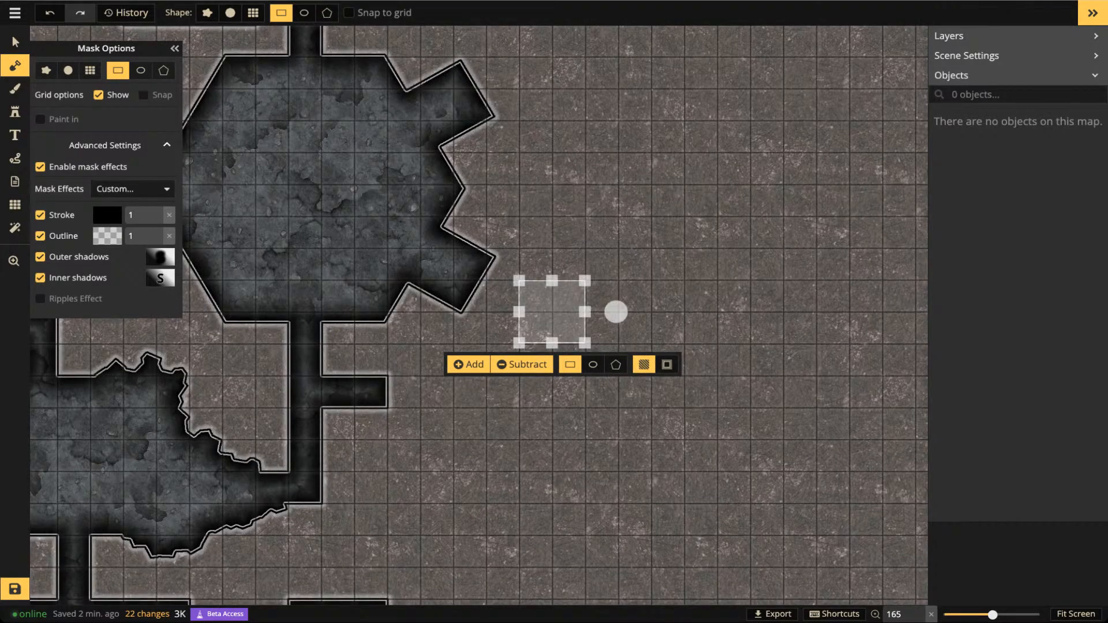
key(space)
drag(549, 326, 667, 329)
drag(667, 329, 263, 288)
drag(331, 273, 323, 243)
drag(267, 273, 277, 271)
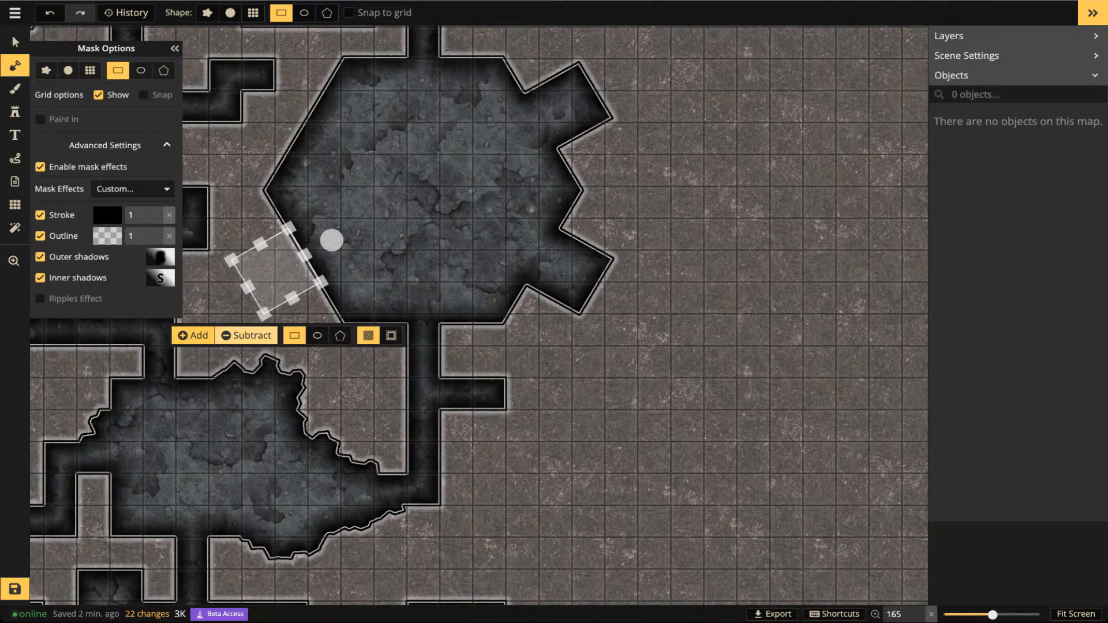
click(247, 335)
With the grid mask brush, extend the stub corridor below the hexagonal room six squares to the right
scroll(402, 216, down, 5)
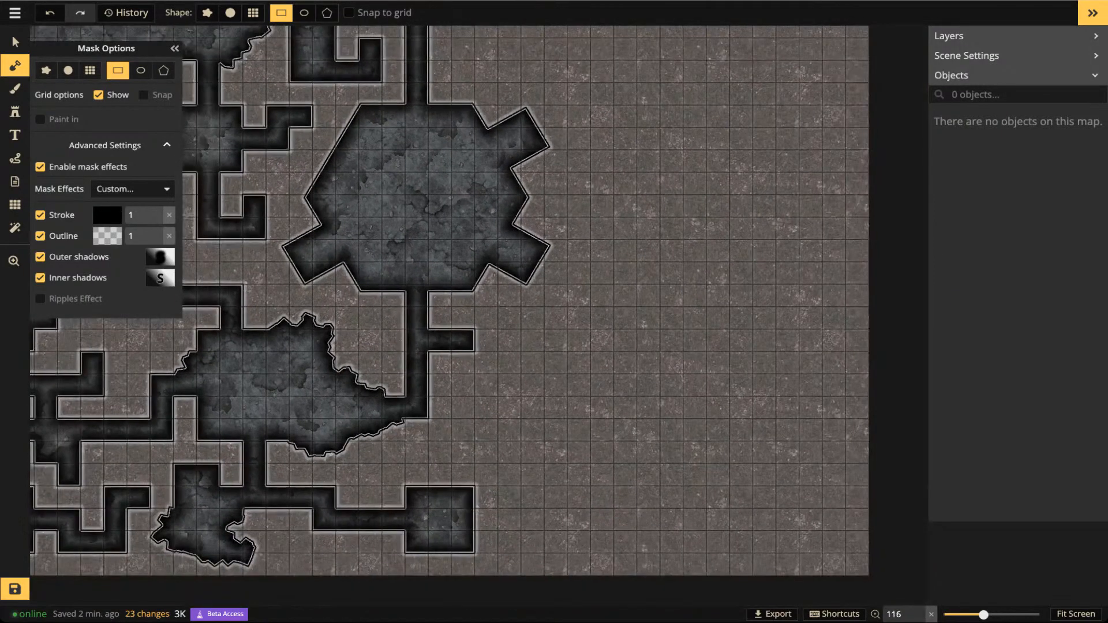
key(space)
drag(401, 216, 353, 283)
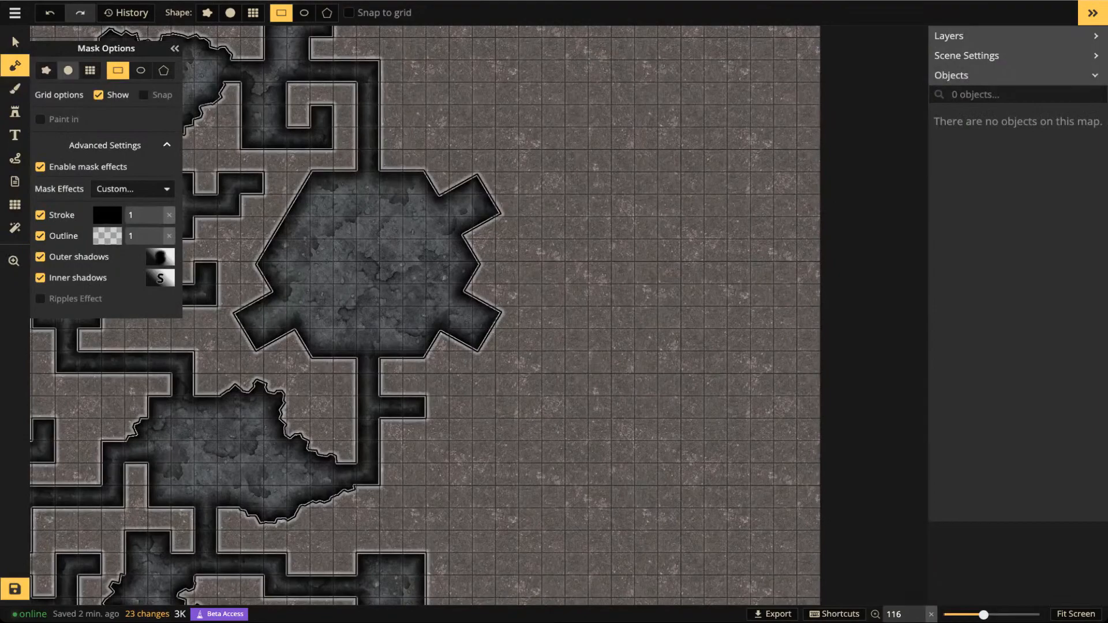
click(90, 70)
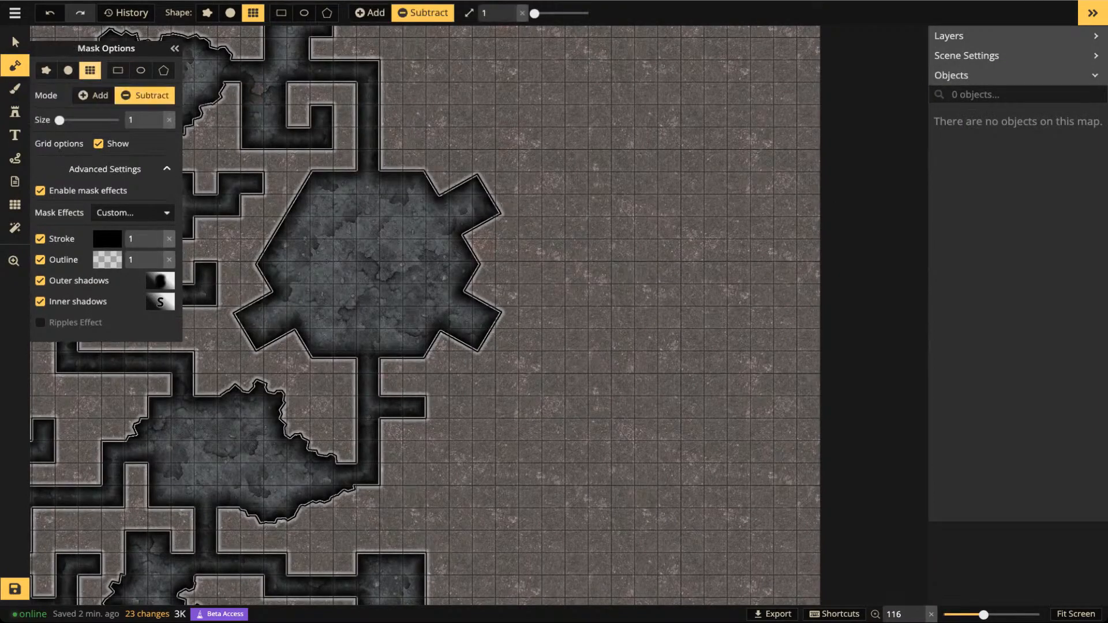
drag(415, 407, 532, 407)
click(554, 407)
drag(624, 295, 528, 295)
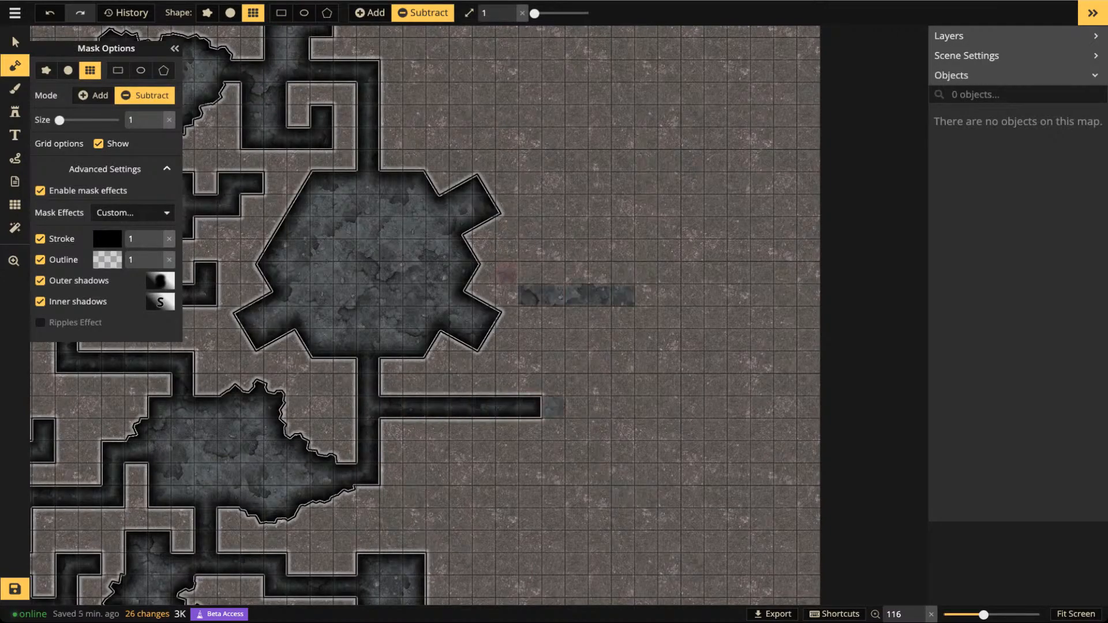
click(507, 273)
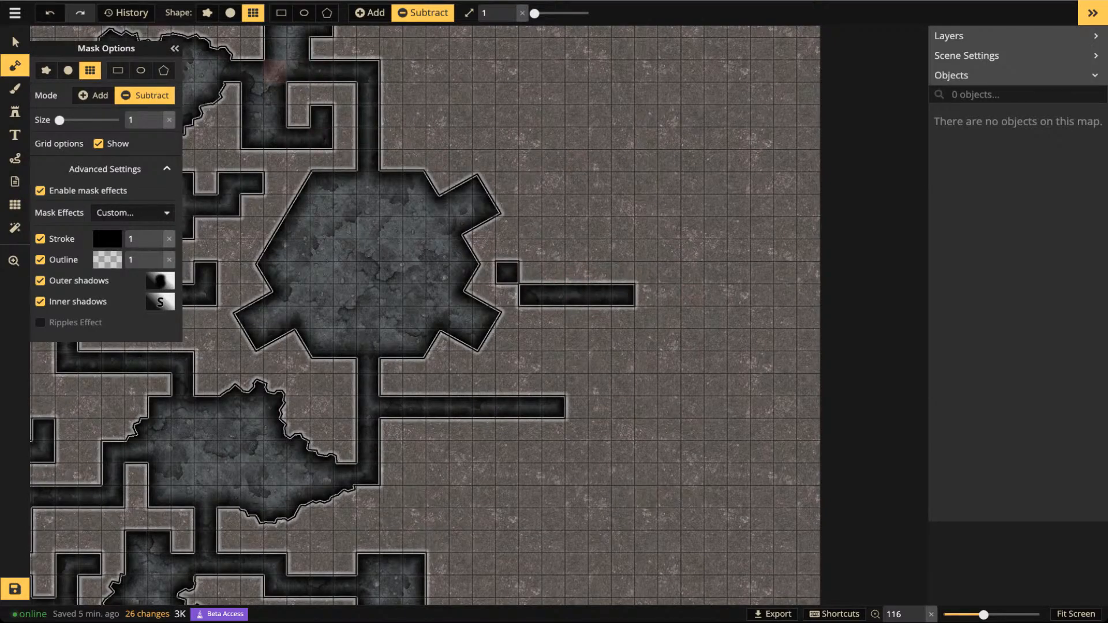
click(370, 13)
mouse_move(507, 273)
mouse_down()
mouse_move(555, 295)
mouse_move(623, 295)
mouse_up()
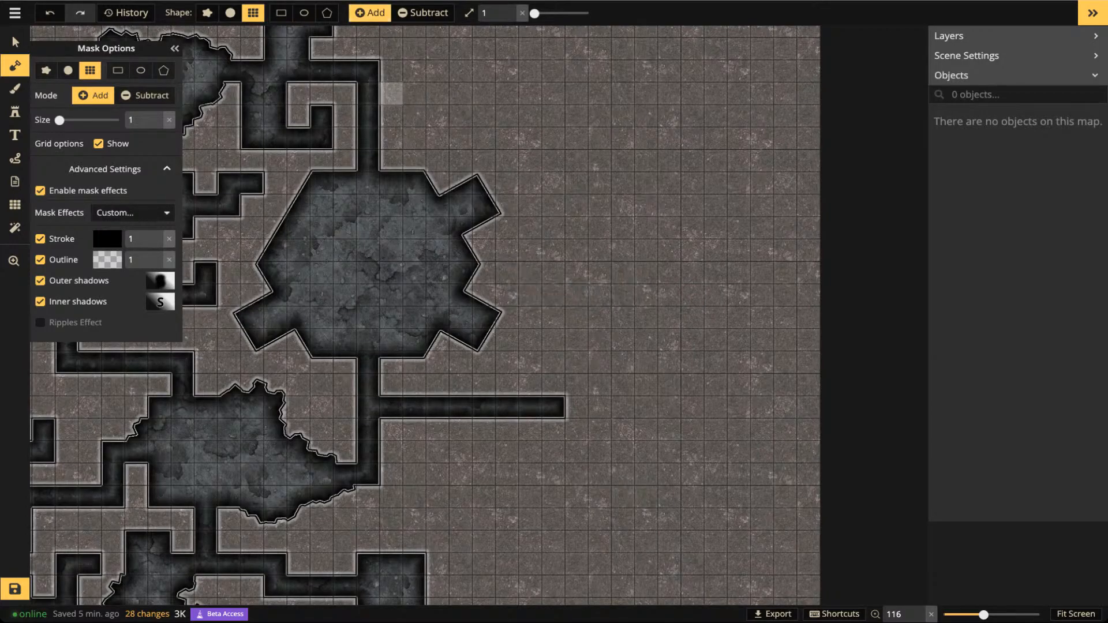
Extend the long corridor below the hexagonal room three more squares to the right in Subtract mode
click(423, 12)
drag(578, 364, 442, 259)
drag(440, 302, 488, 302)
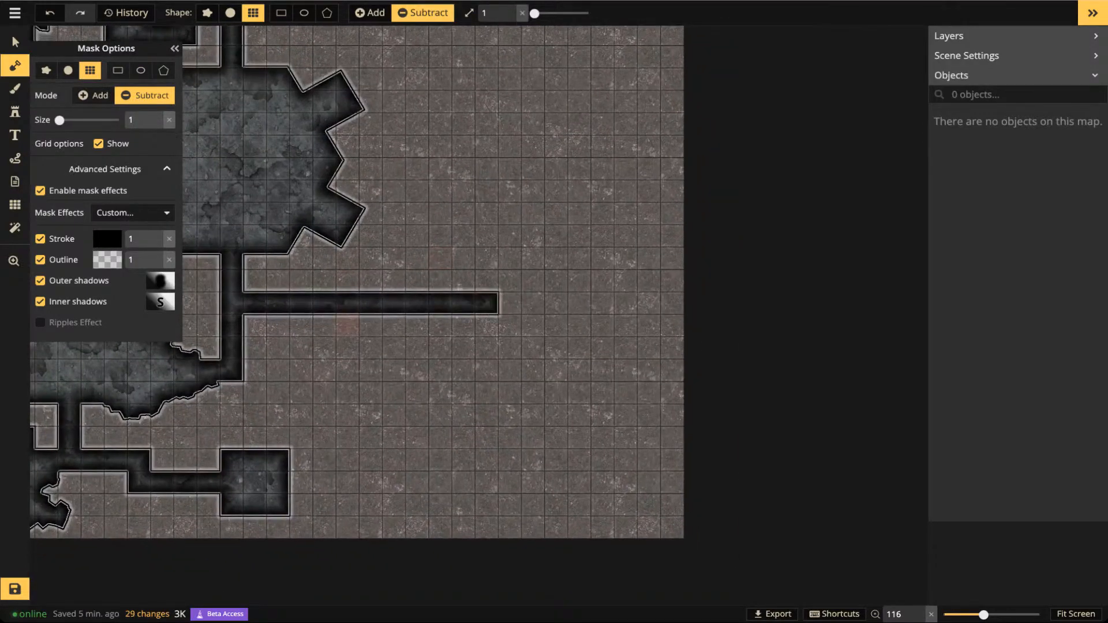
Fill the long corridor below the hexagonal room back in with the grid brush in Add mode, leaving a one-square stub
click(370, 13)
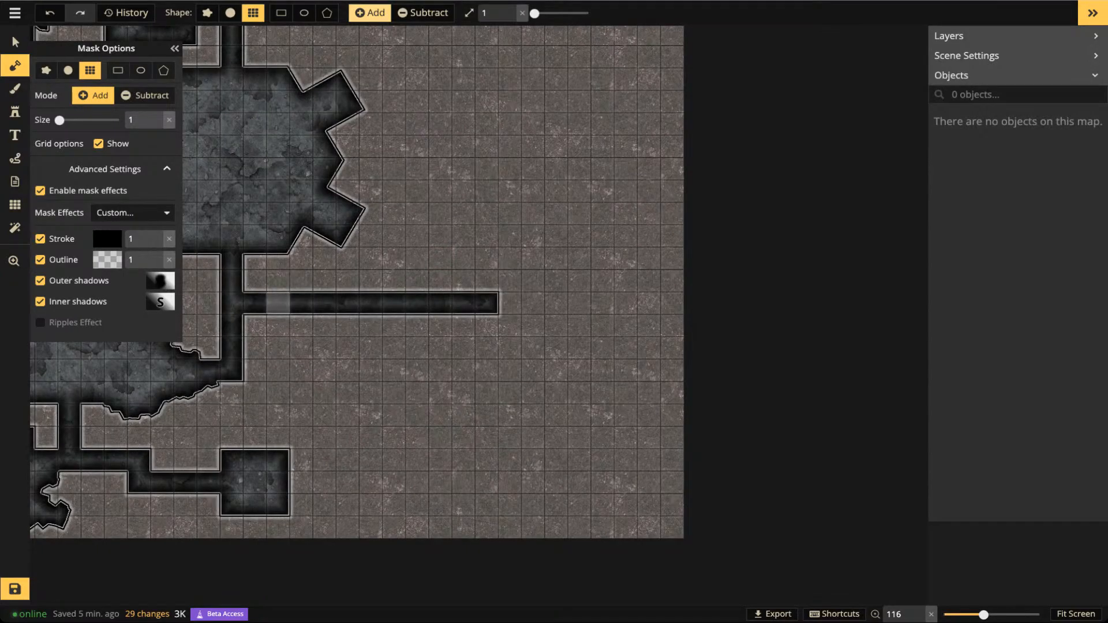
drag(278, 303, 324, 259)
drag(348, 303, 488, 303)
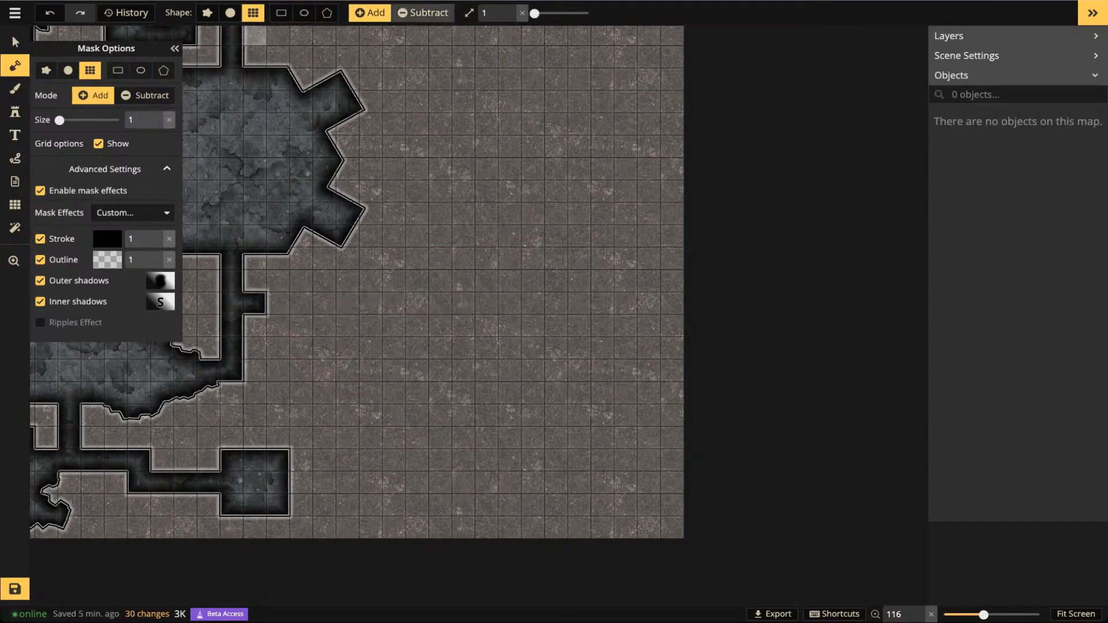
In Subtract mode, carve a winding one-square-wide corridor from the stub below the hexagonal room toward the map's east side
click(423, 13)
click(278, 303)
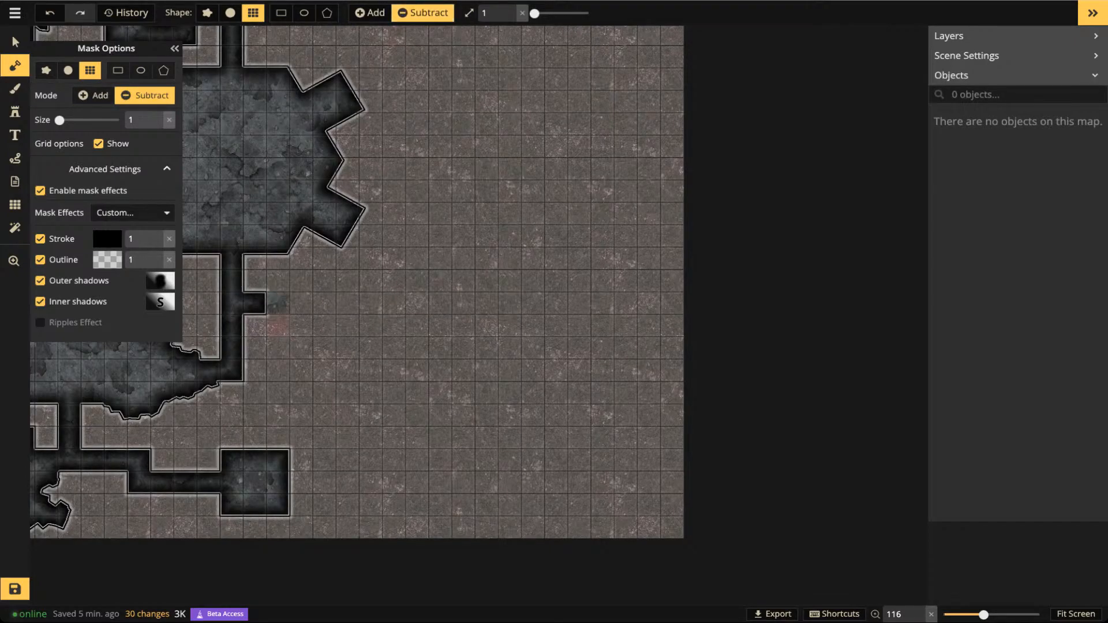
click(278, 327)
mouse_move(301, 348)
mouse_down()
mouse_move(324, 347)
mouse_move(325, 282)
mouse_move(372, 281)
mouse_move(370, 325)
mouse_move(414, 325)
mouse_move(417, 303)
mouse_move(462, 301)
mouse_move(462, 370)
mouse_move(487, 393)
mouse_move(533, 393)
mouse_move(533, 257)
mouse_up()
Extend the winding corridor north and carve out a rectangular room about nine by eleven squares east of the hexagonal room
scroll(528, 237, down, 2)
key(space)
drag(543, 173, 541, 243)
mouse_move(443, 158)
mouse_down()
mouse_move(443, 303)
mouse_move(617, 304)
mouse_up()
click(617, 304)
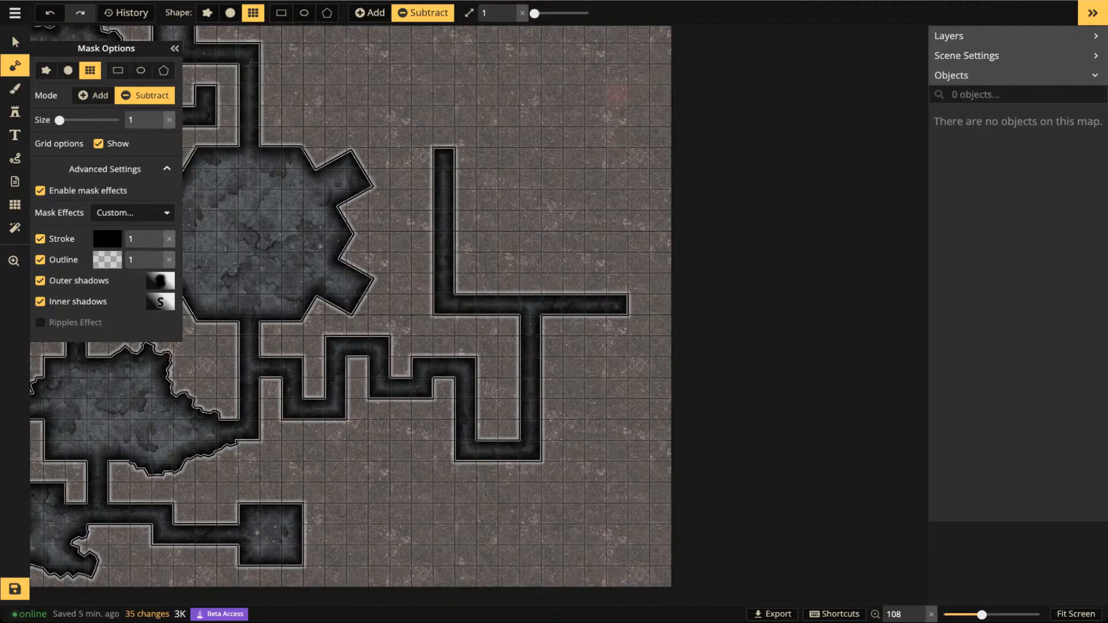
drag(617, 95, 617, 304)
mouse_move(617, 95)
mouse_down()
mouse_move(443, 95)
mouse_move(444, 159)
mouse_up()
mouse_move(466, 115)
mouse_down()
mouse_move(595, 115)
mouse_move(595, 284)
mouse_move(465, 284)
mouse_move(466, 157)
mouse_move(498, 136)
mouse_move(574, 138)
mouse_move(573, 237)
mouse_move(530, 263)
mouse_move(488, 257)
mouse_move(496, 157)
mouse_move(553, 159)
mouse_move(491, 241)
mouse_up()
mouse_move(531, 178)
mouse_down()
mouse_move(530, 220)
mouse_move(509, 179)
mouse_move(510, 200)
mouse_move(526, 174)
mouse_move(526, 270)
mouse_up()
Carve a two-square corridor up from the large rectangular room and a three-by-three room at its end
scroll(526, 140, down, 1)
key(space)
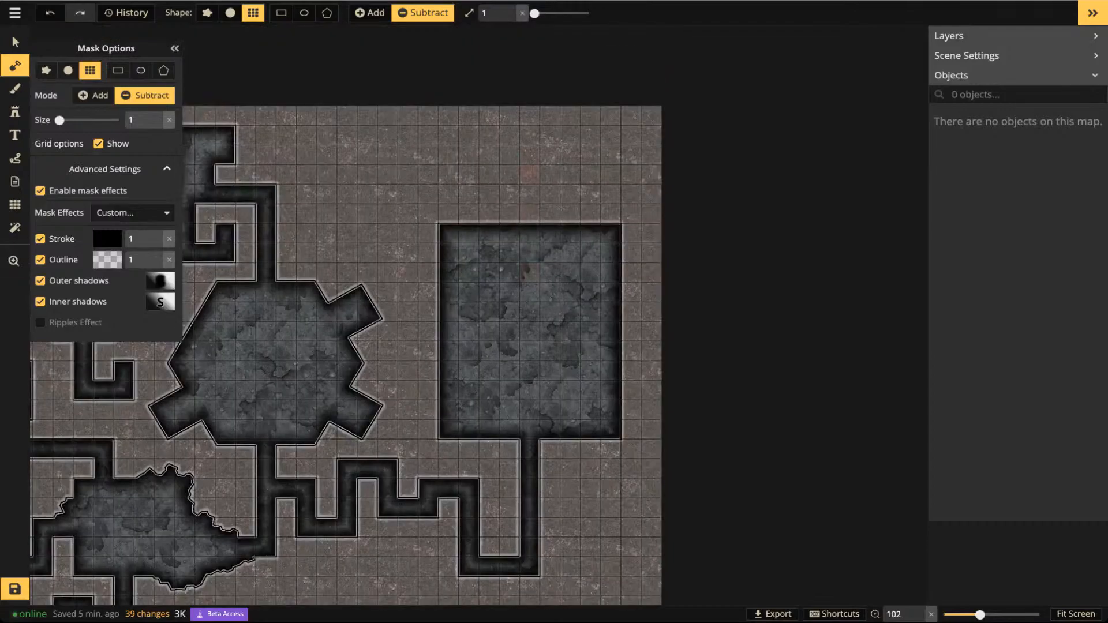
click(530, 194)
click(530, 175)
mouse_move(509, 135)
mouse_down()
mouse_move(509, 175)
mouse_move(530, 174)
mouse_move(550, 135)
mouse_move(530, 135)
mouse_move(530, 154)
mouse_up()
With the rough mask brush at size 23, subtract a jagged cave from the winding corridor's lower-right bend, curving down and back west
key(space)
drag(510, 334, 520, 161)
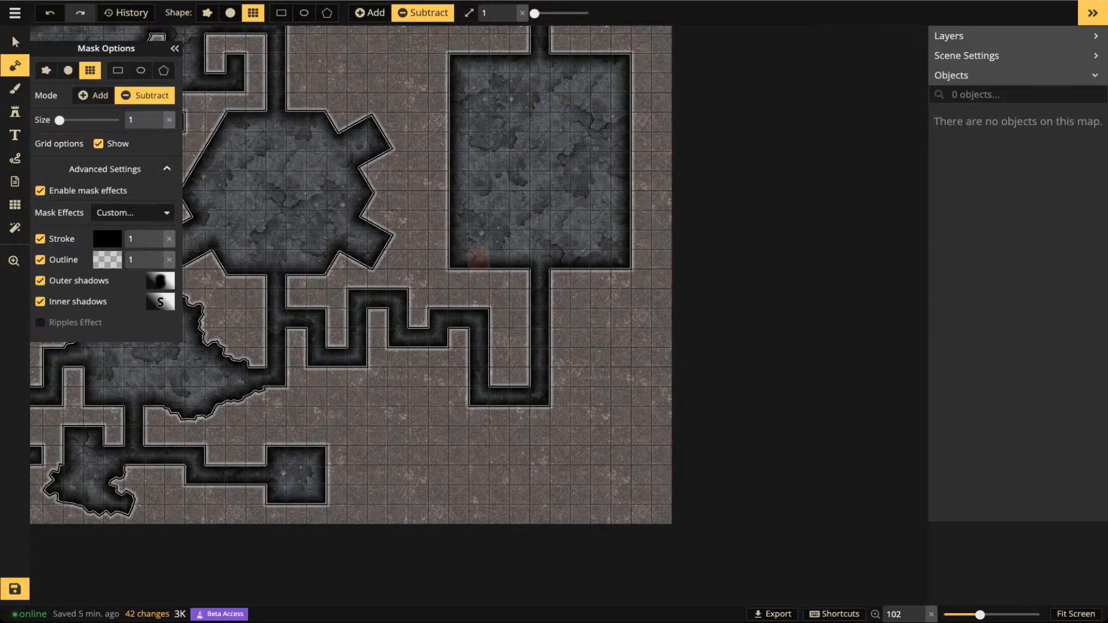
click(46, 70)
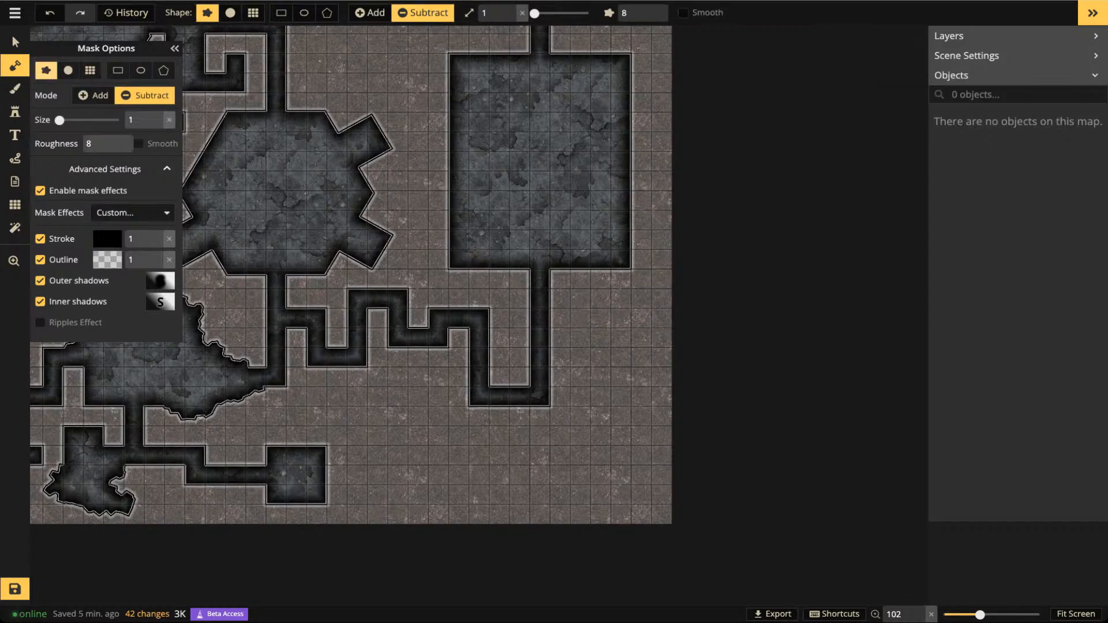
drag(535, 14, 537, 13)
scroll(516, 412, up, 4)
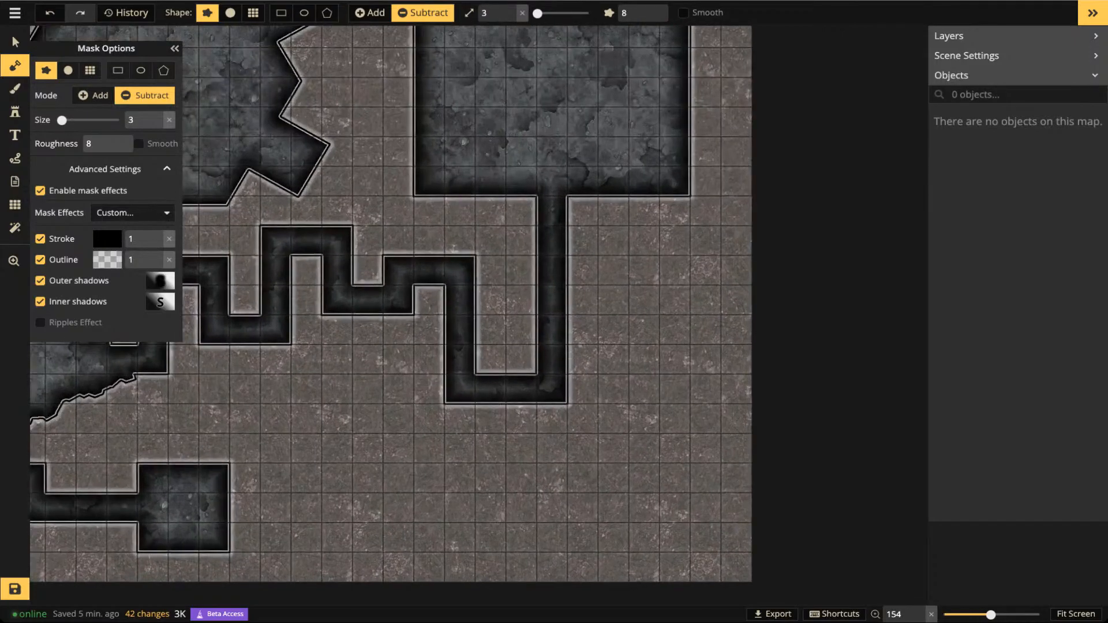
key(bracketright)
key(bracketright)
key(bracketright)
key(bracketright)
key(bracketright)
key(bracketright)
key(bracketright)
key(bracketright)
key(bracketright)
key(bracketright)
key(bracketright)
key(bracketright)
key(bracketright)
key(bracketright)
key(bracketright)
key(bracketright)
key(bracketright)
key(bracketright)
key(bracketright)
key(bracketright)
key(bracketleft)
key(bracketleft)
key(bracketleft)
key(bracketleft)
key(bracketleft)
key(bracketleft)
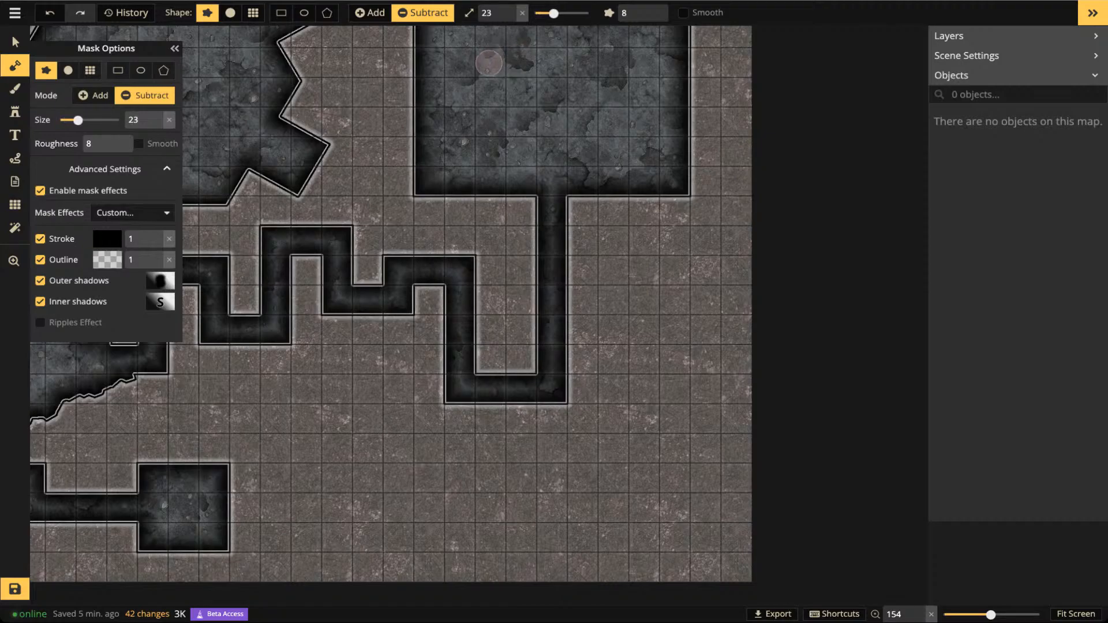
drag(475, 316, 474, 195)
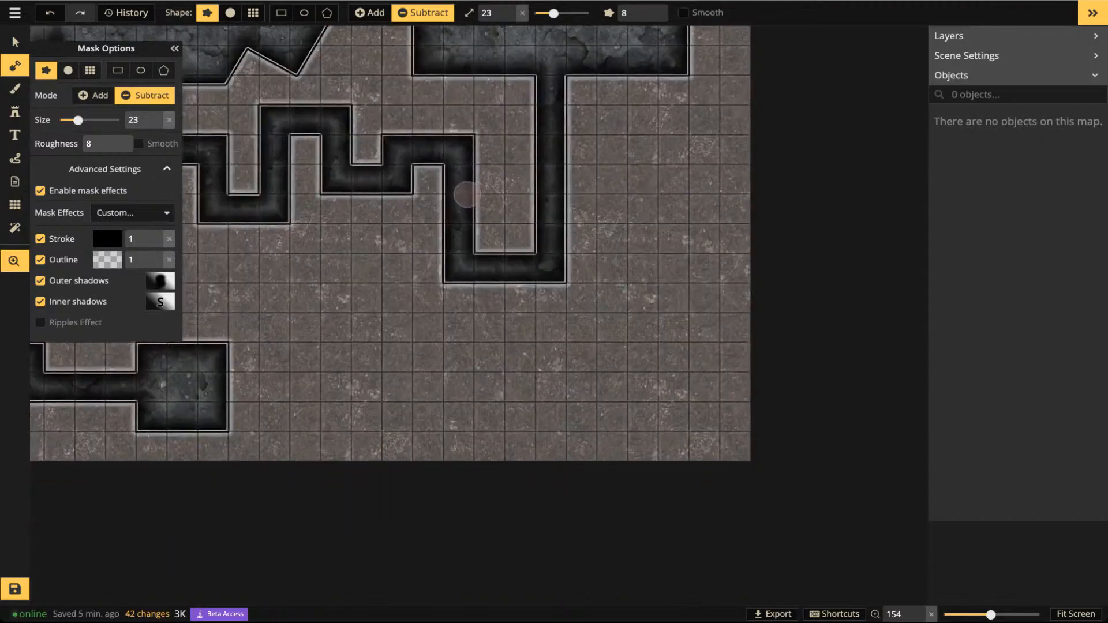
mouse_move(544, 243)
mouse_down()
mouse_move(525, 267)
mouse_move(546, 243)
mouse_move(577, 260)
mouse_move(583, 303)
mouse_move(622, 373)
mouse_move(583, 425)
mouse_move(407, 372)
mouse_move(359, 401)
mouse_move(314, 291)
mouse_move(306, 324)
mouse_up()
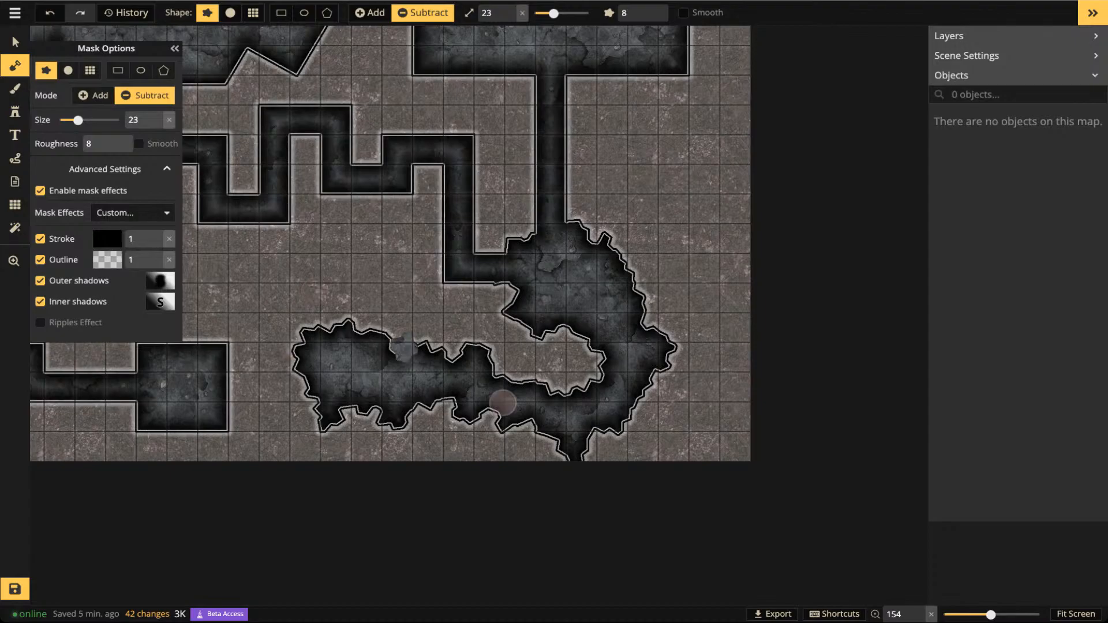
Clear the leftover rock inside the southeastern cave and extend a jagged arm from it toward the northeast
mouse_move(456, 370)
mouse_down()
mouse_move(617, 370)
mouse_move(602, 389)
mouse_move(582, 322)
mouse_move(558, 358)
mouse_move(614, 314)
mouse_up()
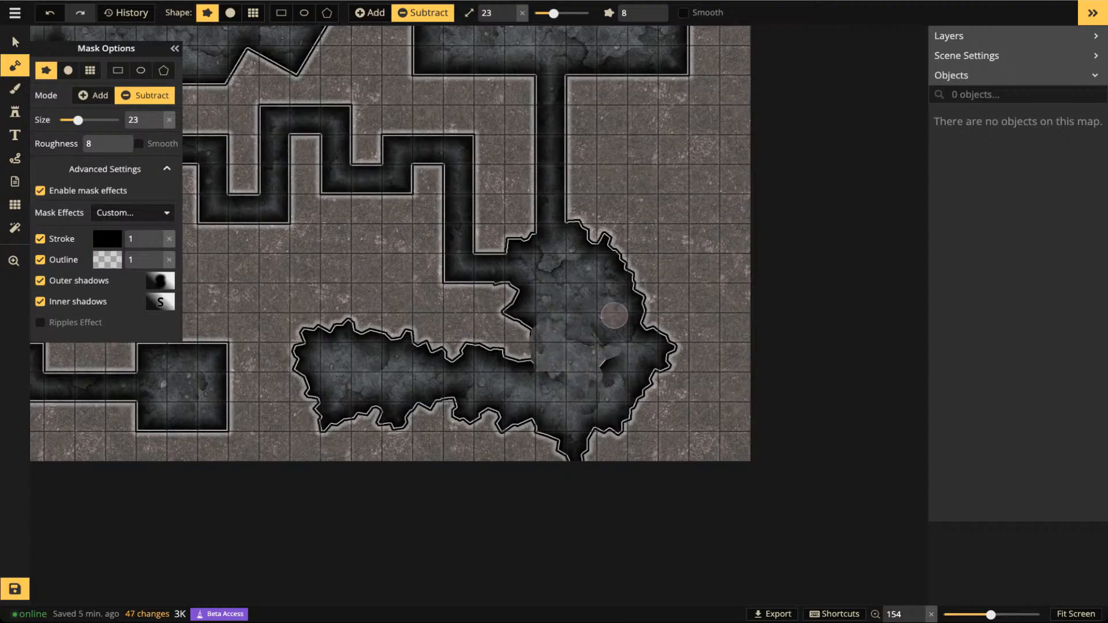
mouse_move(617, 254)
mouse_down()
mouse_move(684, 199)
mouse_move(681, 242)
mouse_move(642, 284)
mouse_move(664, 231)
mouse_move(667, 272)
mouse_move(636, 299)
mouse_up()
scroll(451, 190, down, 3)
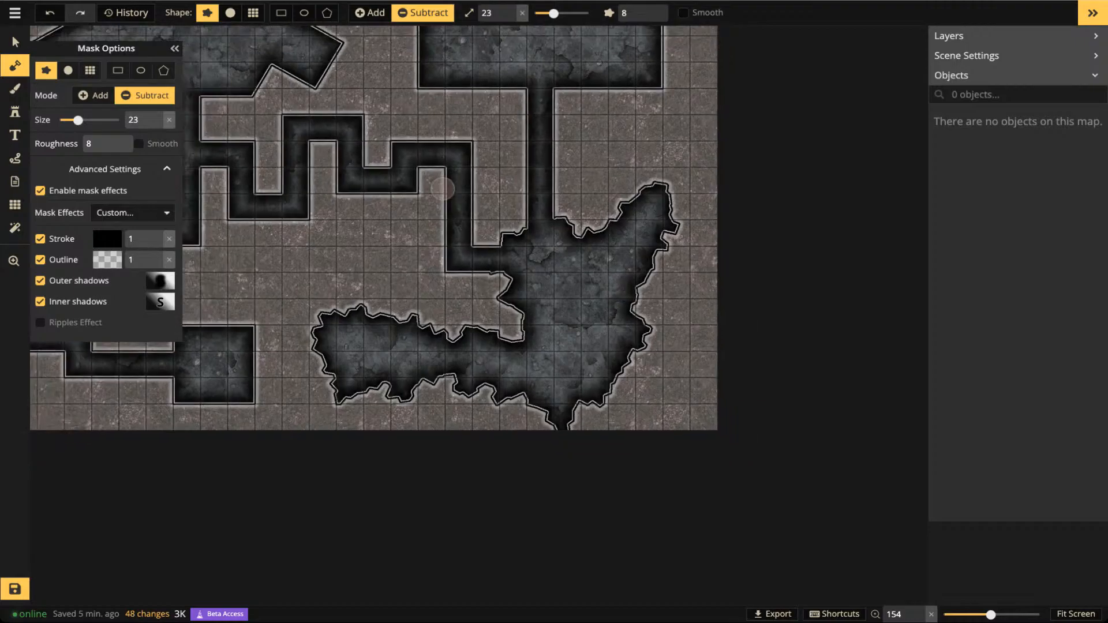
Using the grid brush at size 23, carve straight-edged stepped sections onto the top and west side of the southeastern cave's western end
drag(367, 244, 449, 352)
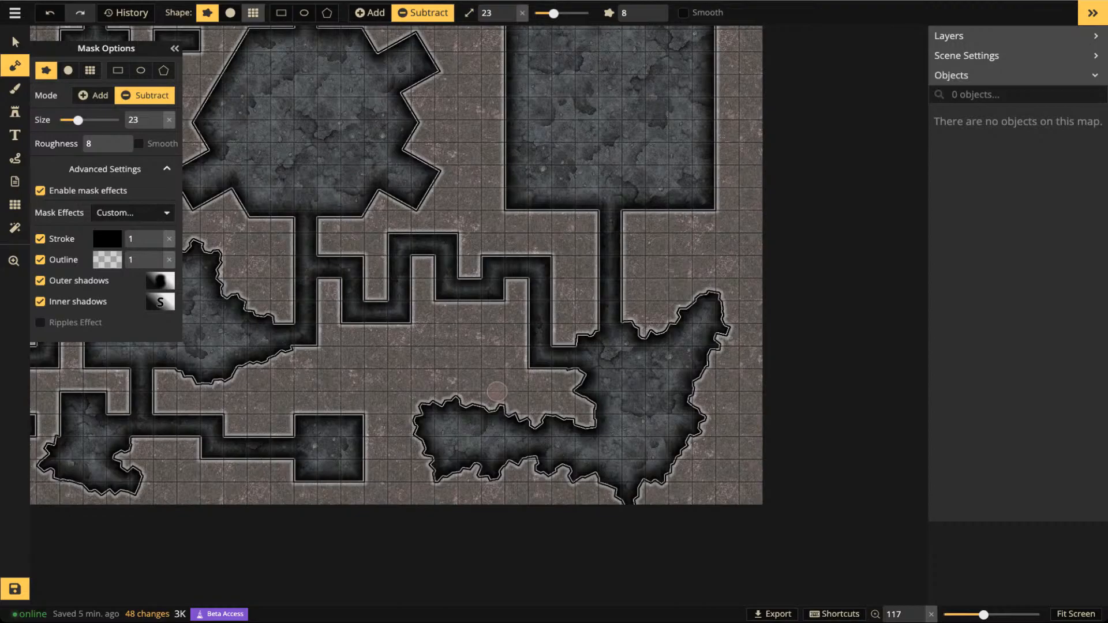
click(253, 13)
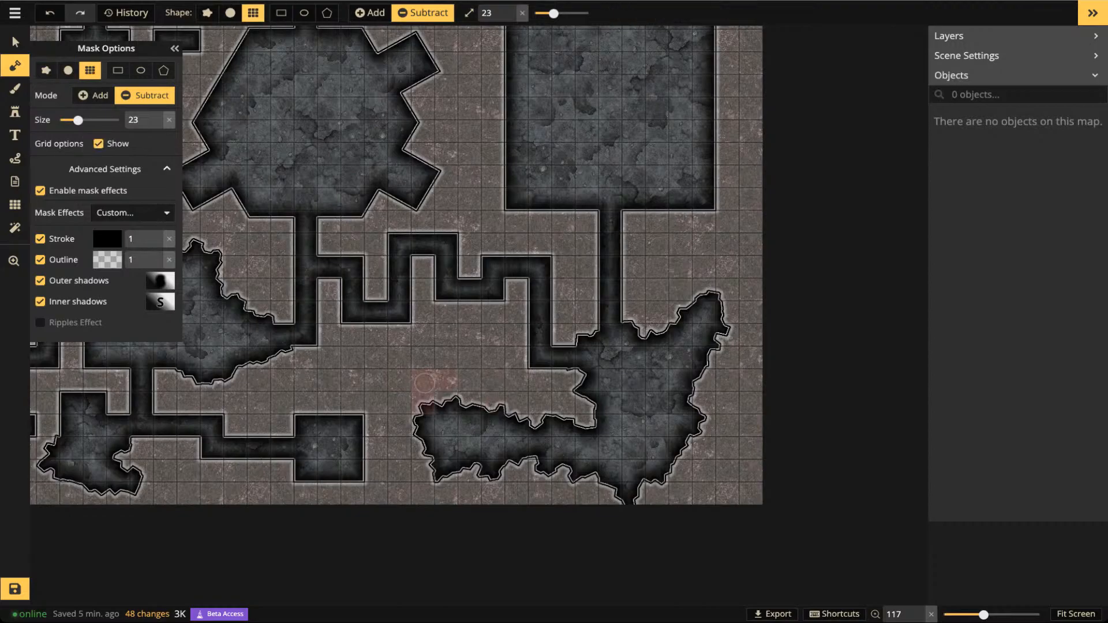
mouse_move(446, 424)
mouse_down()
mouse_move(481, 411)
mouse_move(479, 396)
mouse_up()
mouse_move(434, 368)
mouse_down()
mouse_move(469, 356)
mouse_move(481, 366)
mouse_up()
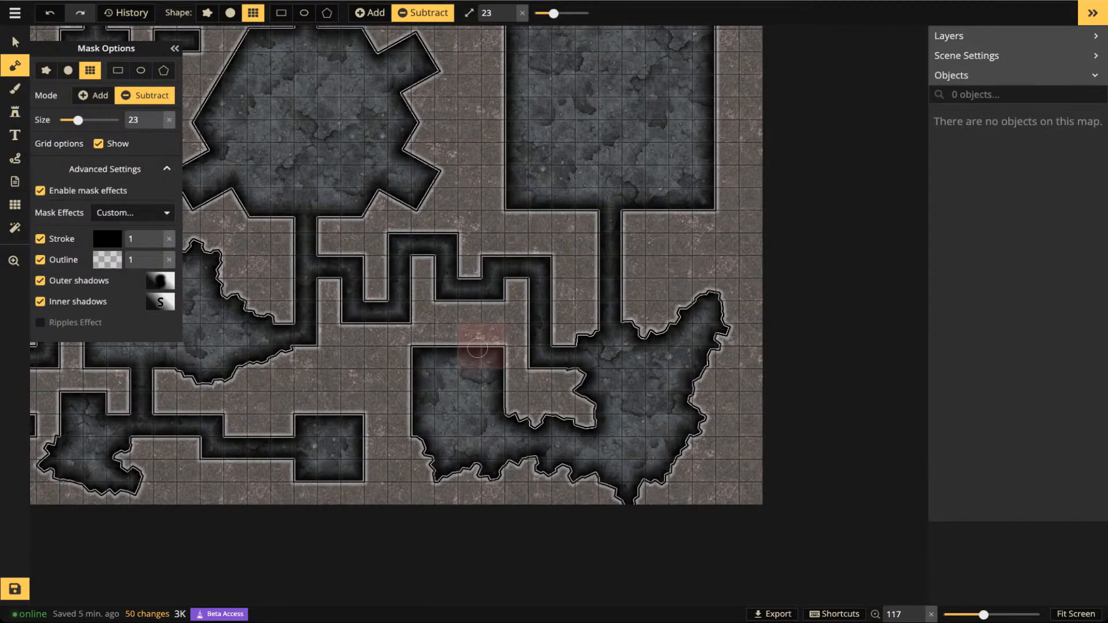
click(477, 349)
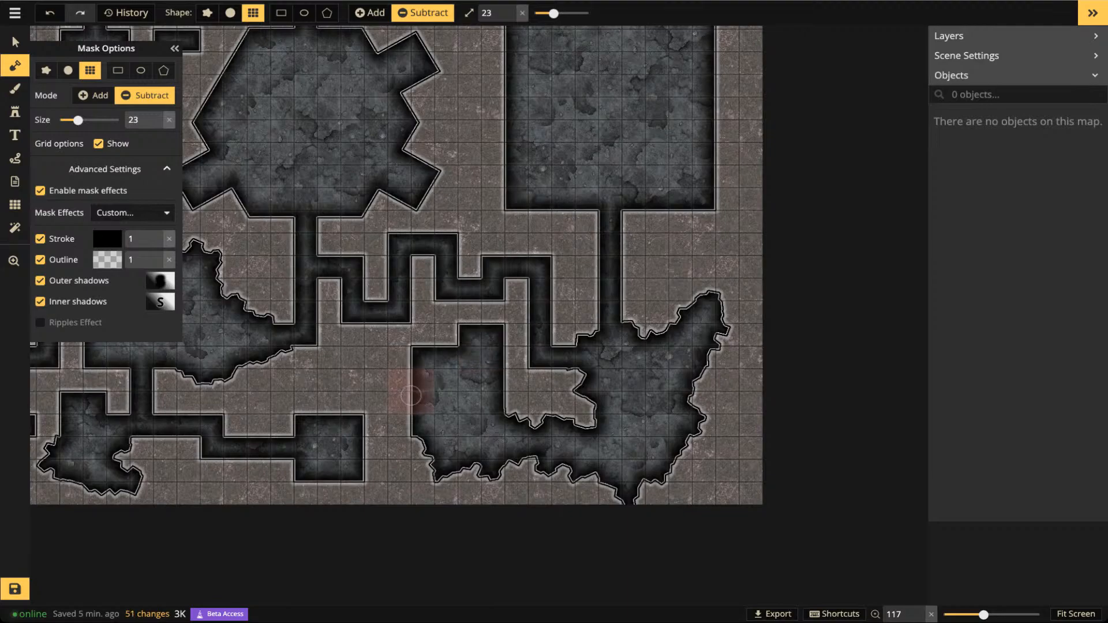
click(405, 391)
Set the grid brush size to 1 and carve a winding corridor east from the passage above the hexagonal room, ending in a small room
scroll(341, 289, down, 4)
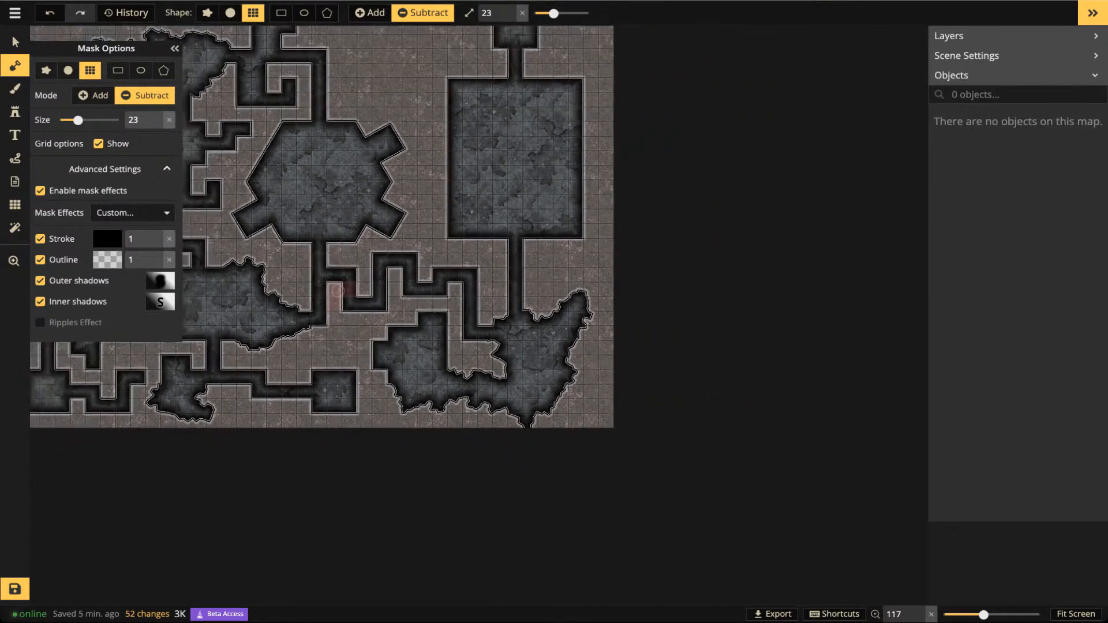
scroll(336, 290, down, 4)
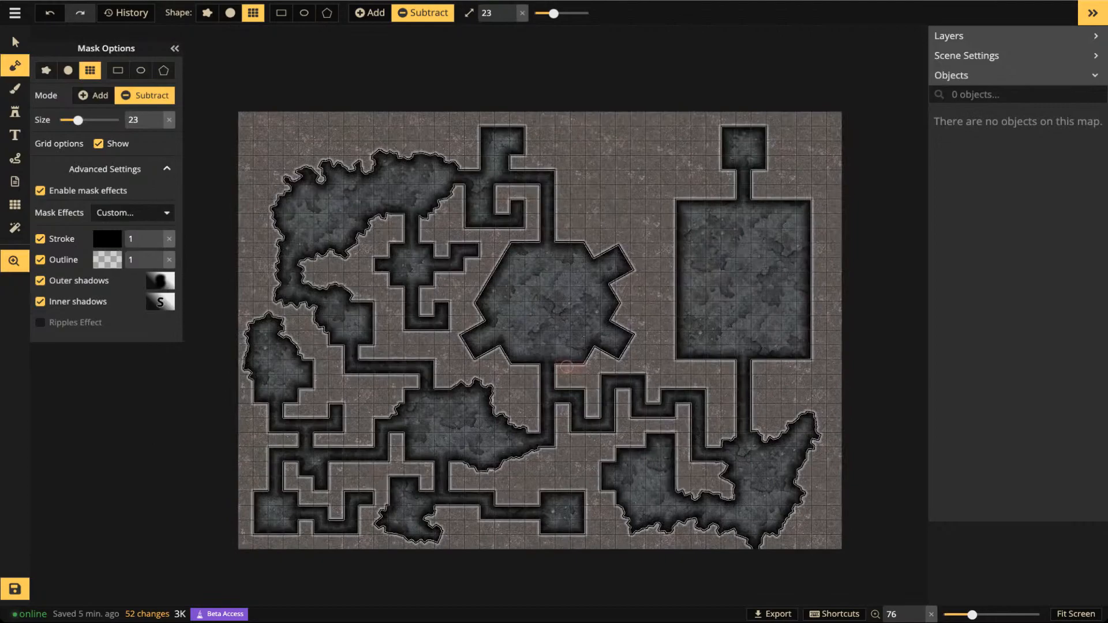
scroll(595, 191, up, 3)
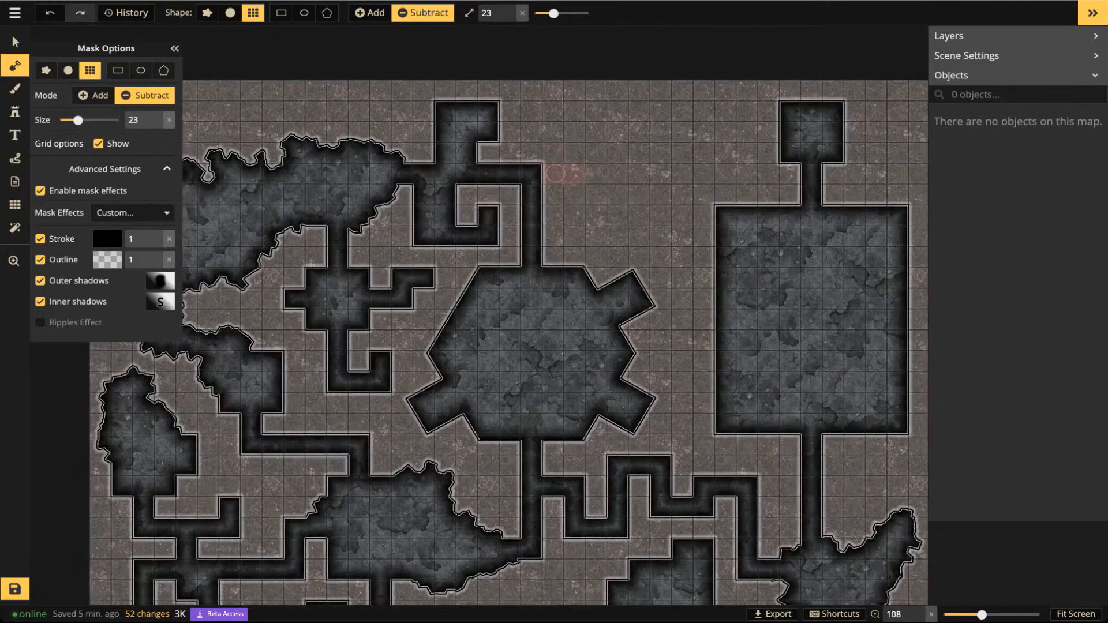
drag(553, 13, 535, 13)
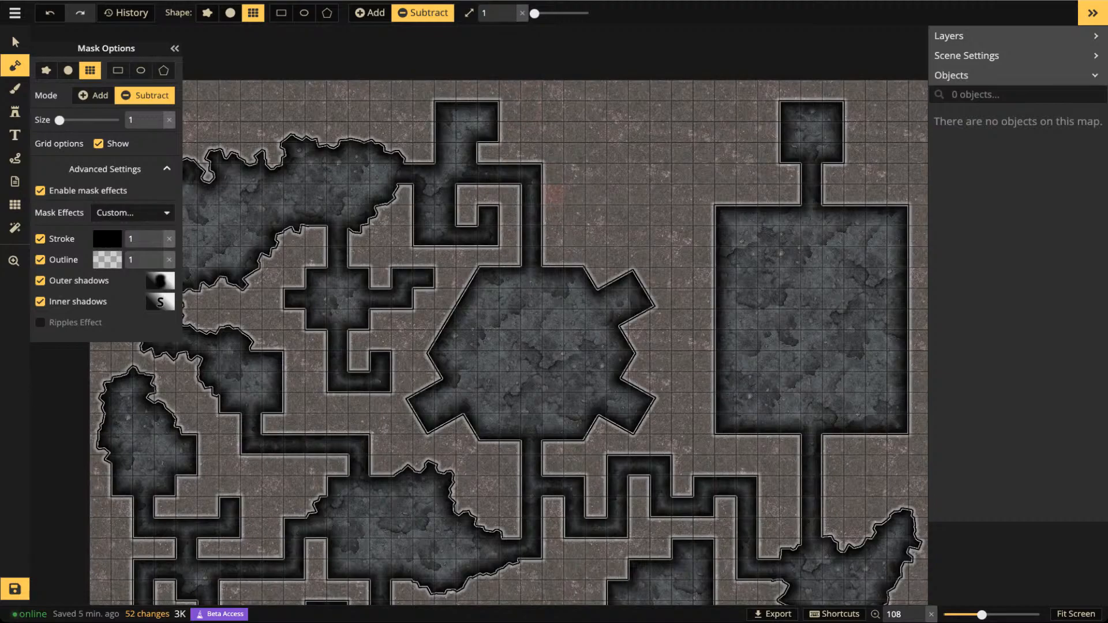
mouse_move(553, 195)
mouse_down()
mouse_move(575, 151)
mouse_move(593, 150)
mouse_move(616, 151)
mouse_move(616, 173)
mouse_move(639, 172)
mouse_move(660, 193)
mouse_move(701, 133)
mouse_up()
click(703, 132)
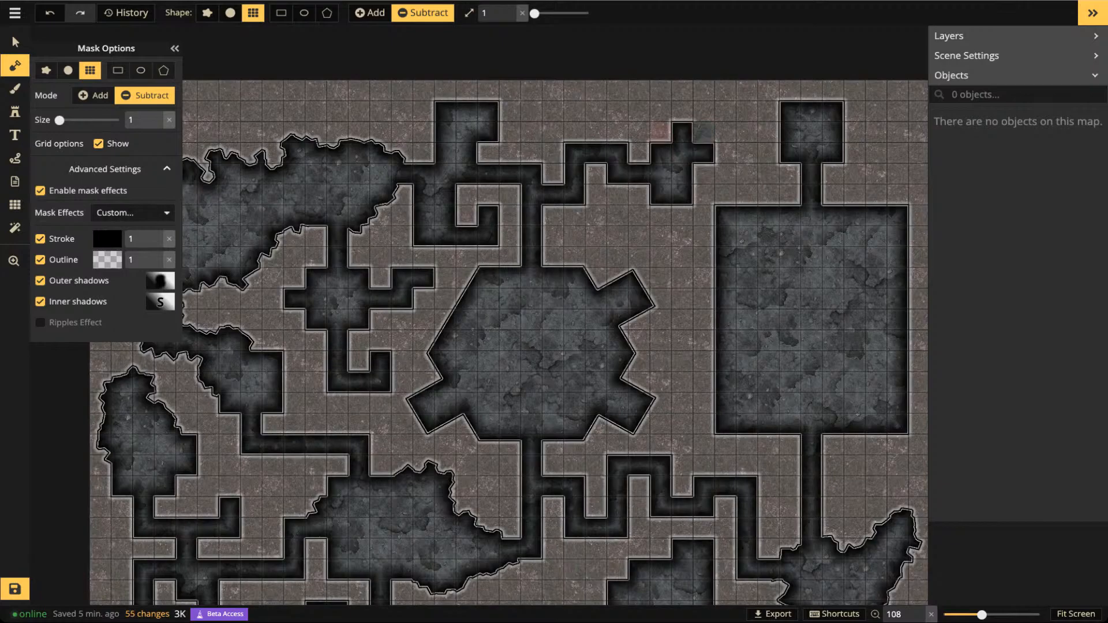
click(662, 132)
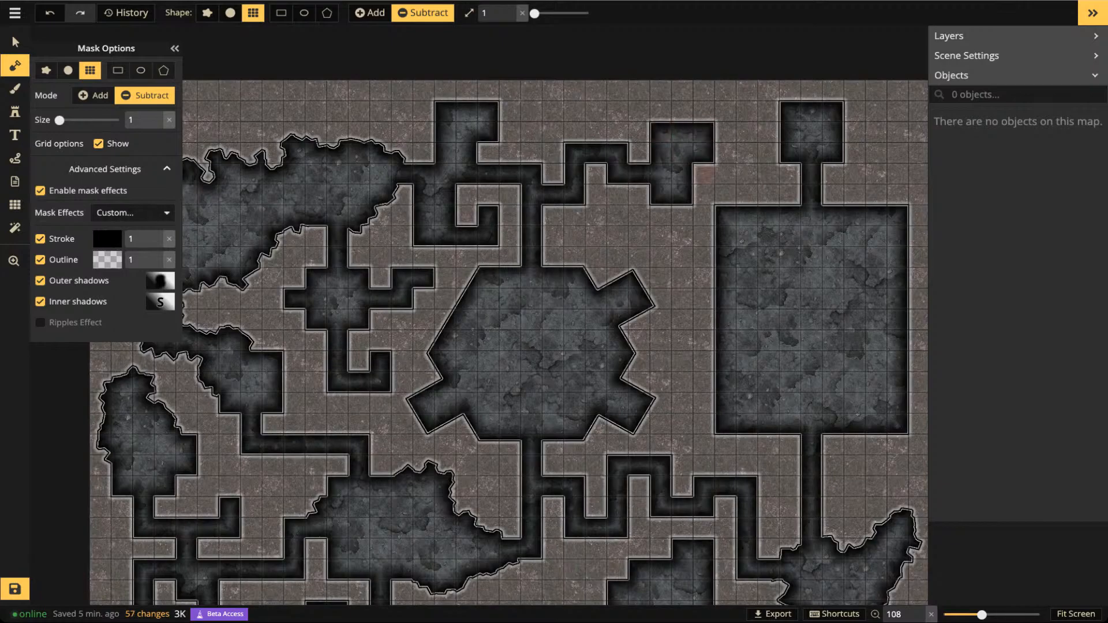
click(705, 174)
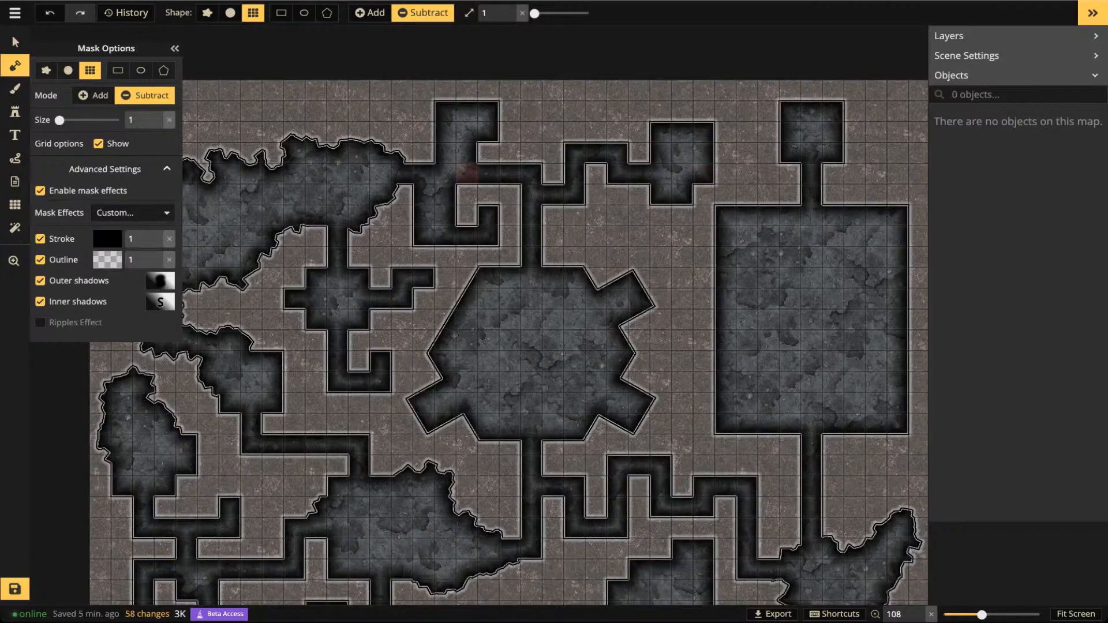
With the rough brush at size 1 in Add mode, paint jagged rubble along the walls of the large rectangular room
scroll(473, 173, down, 5)
key(space)
mouse_move(491, 281)
mouse_down()
mouse_move(498, 231)
mouse_move(493, 240)
mouse_up()
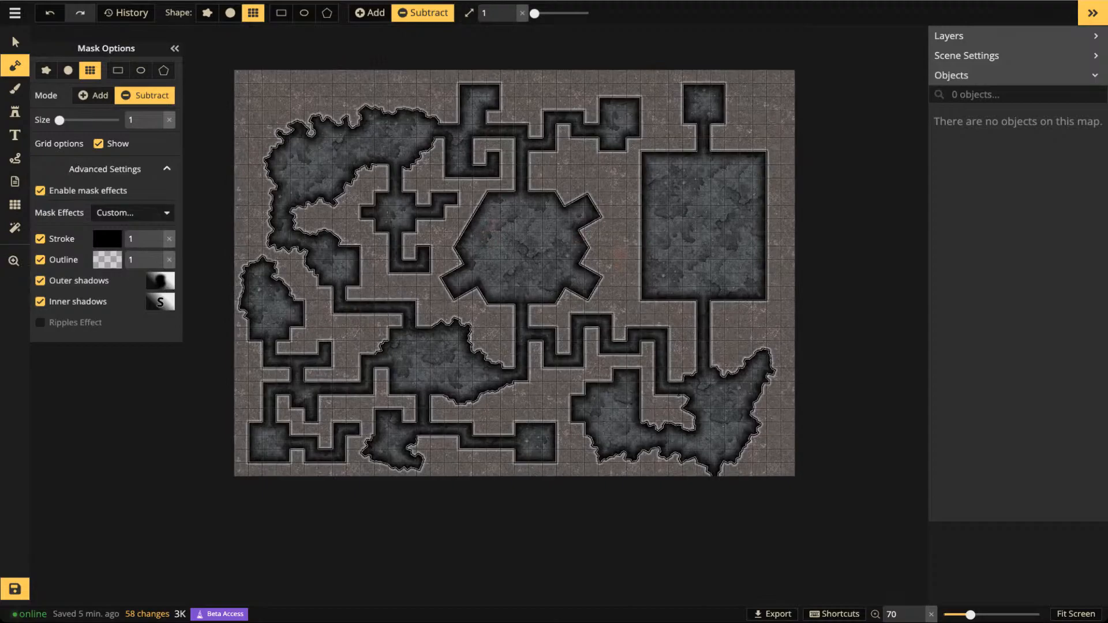
scroll(716, 250, up, 2)
scroll(716, 249, up, 4)
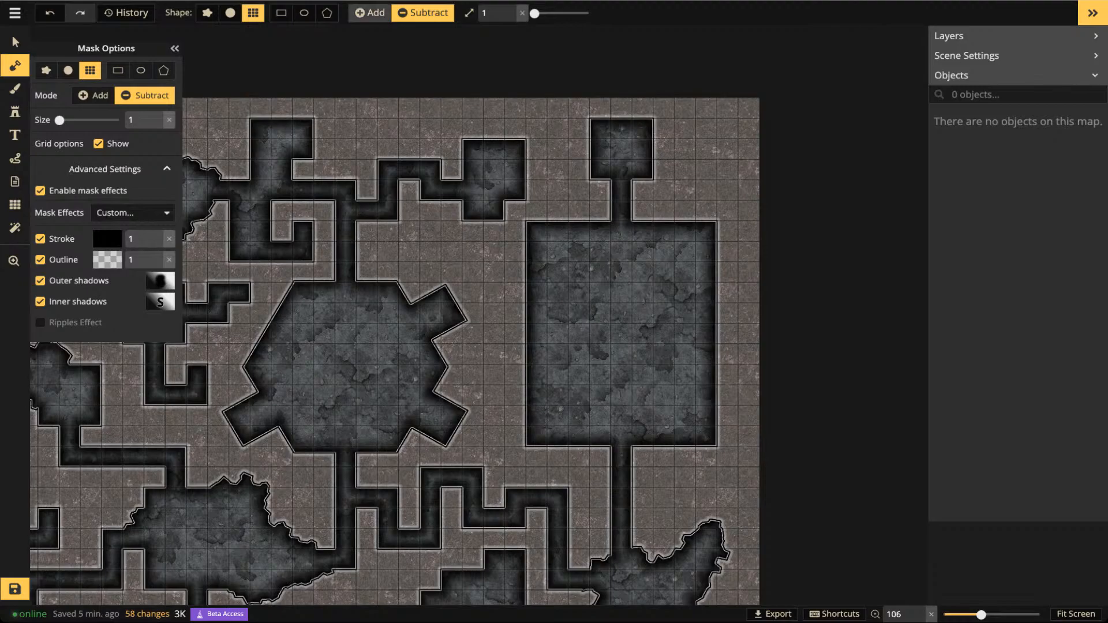
click(369, 13)
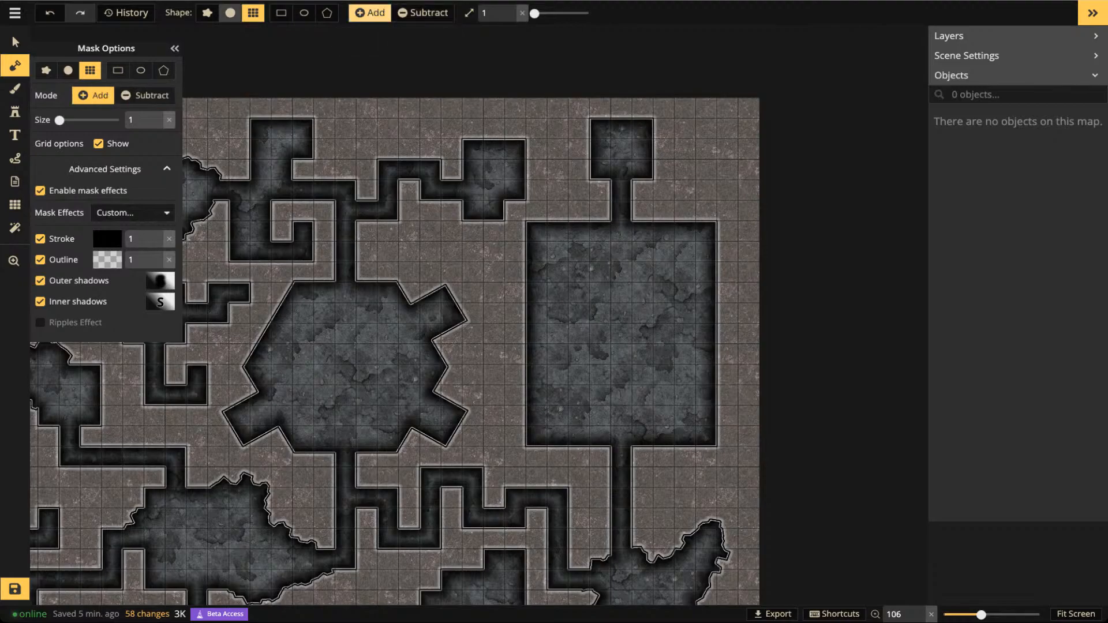
click(207, 12)
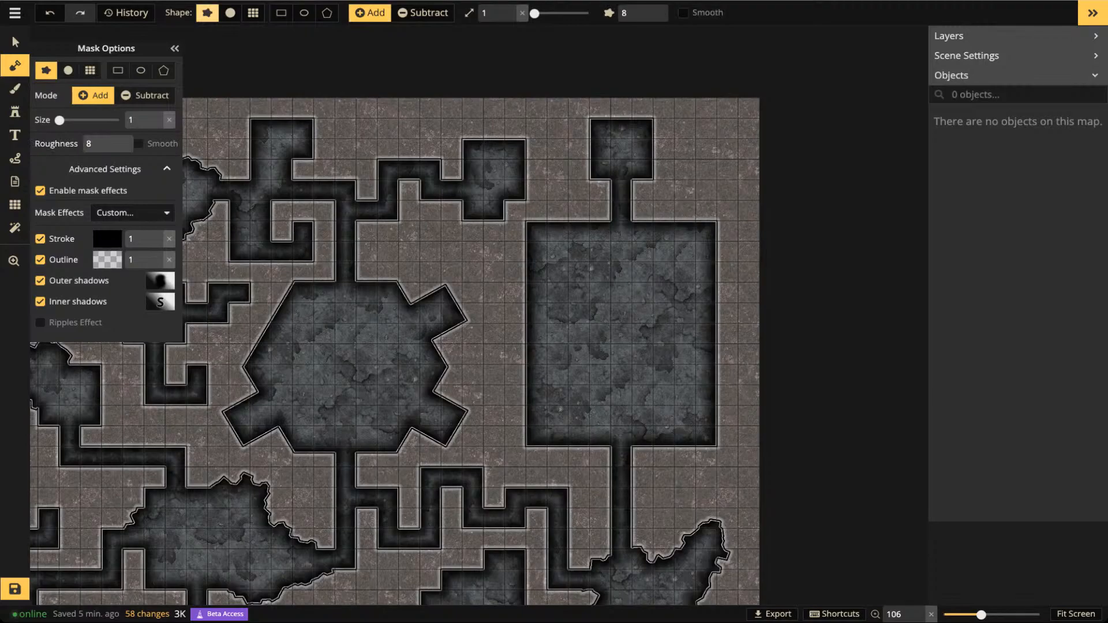
mouse_move(554, 222)
mouse_down()
mouse_move(559, 231)
mouse_move(564, 222)
mouse_move(533, 213)
mouse_up()
mouse_move(524, 297)
mouse_down()
mouse_move(520, 338)
mouse_move(536, 318)
mouse_up()
drag(719, 310, 721, 351)
drag(716, 235, 711, 225)
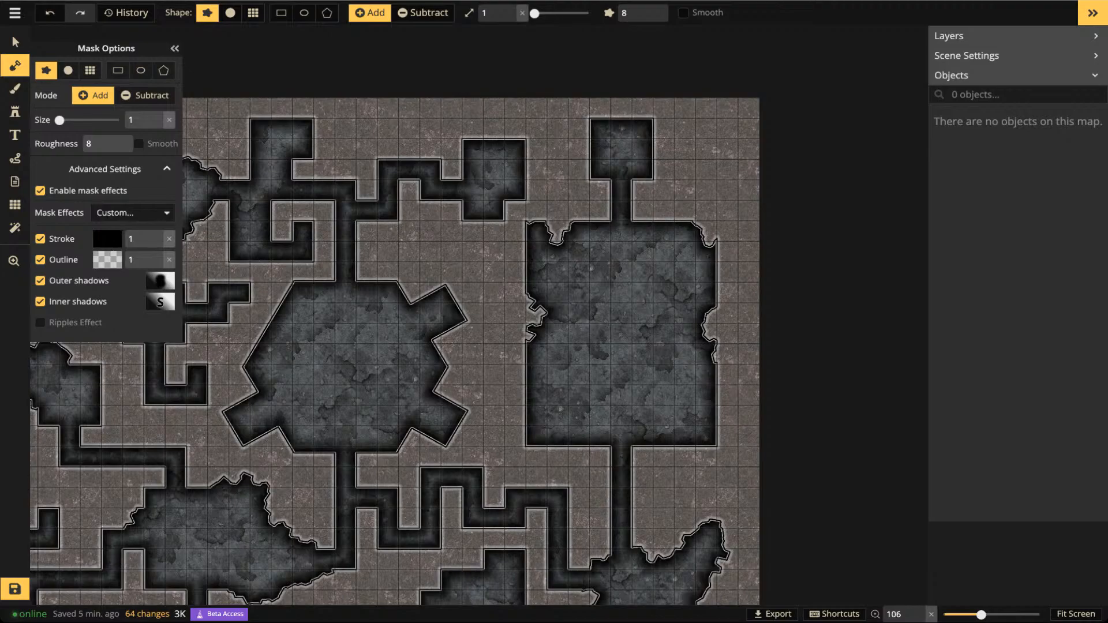
click(658, 438)
Roughen the upper-right corner of the small room between the hexagonal and large rectangular rooms with added rock
scroll(439, 352, down, 2)
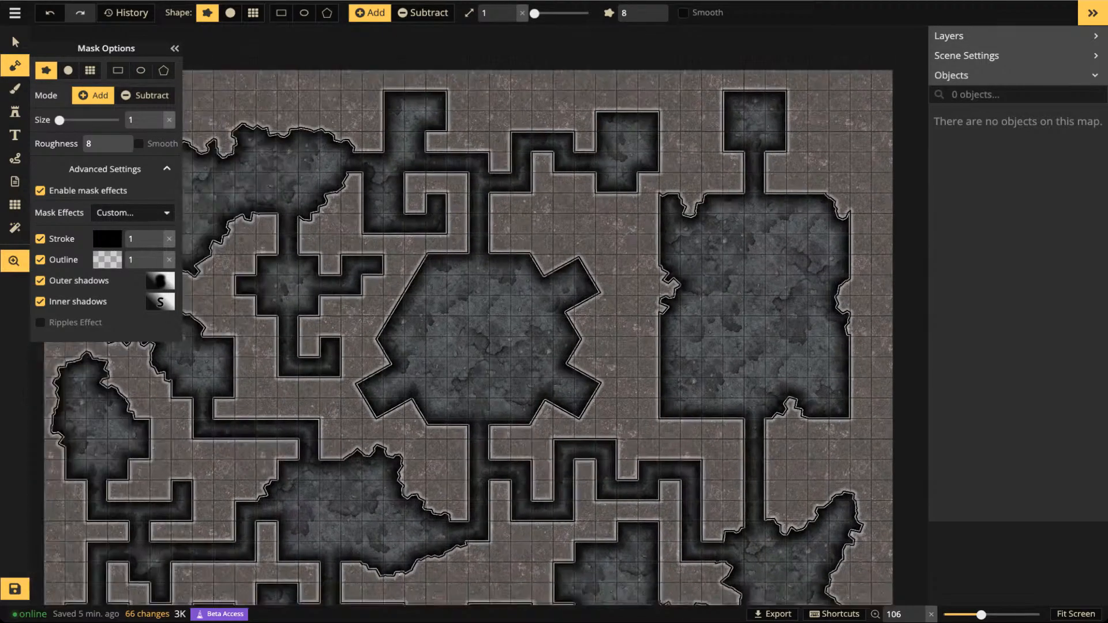
scroll(439, 352, up, 2)
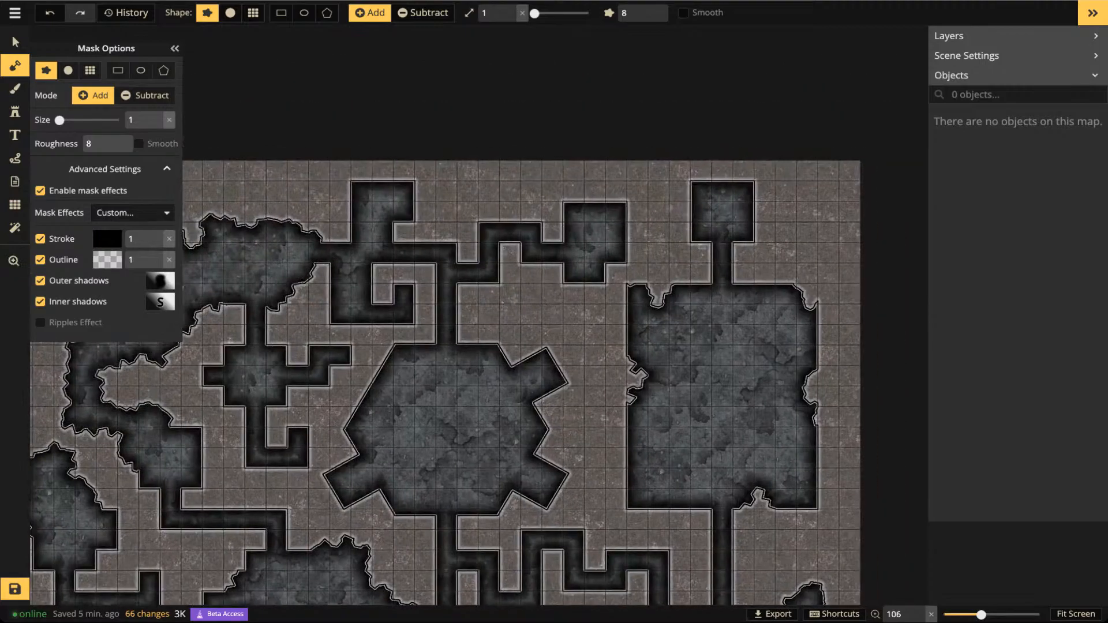
click(613, 207)
Block the corridor between the hexagonal room and the central cave with jagged rock, just below the winding corridor's junction
key(space)
drag(439, 462, 505, 207)
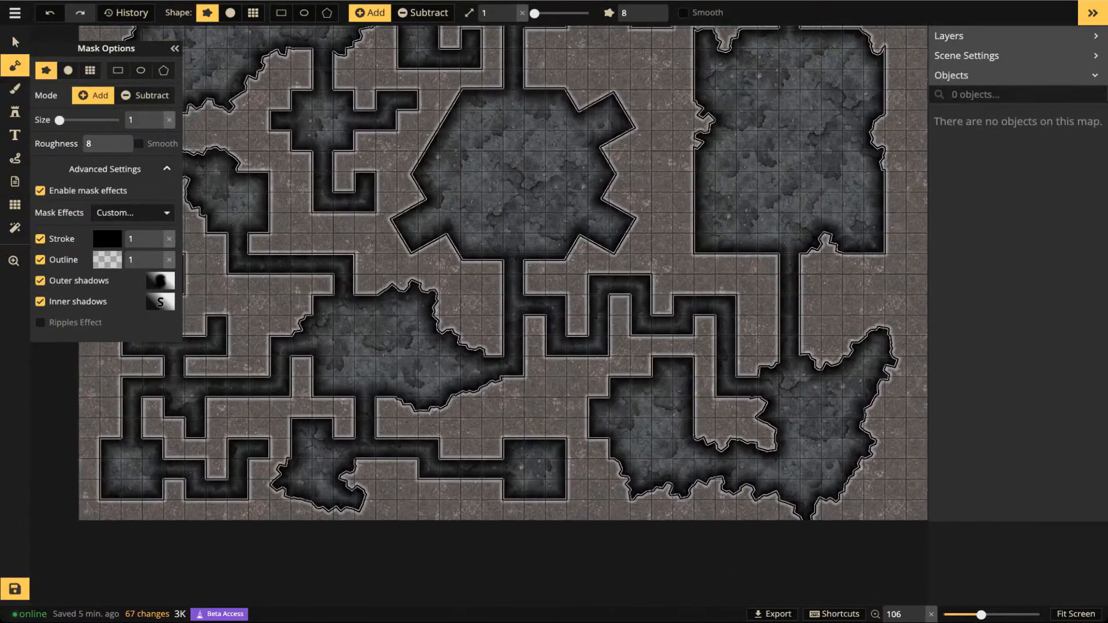
click(511, 333)
click(505, 328)
click(521, 333)
Switch the rough brush to Subtract and carve a small jagged hollow at the winding corridor's uppermost bend
key(space)
drag(514, 332, 572, 475)
key(space)
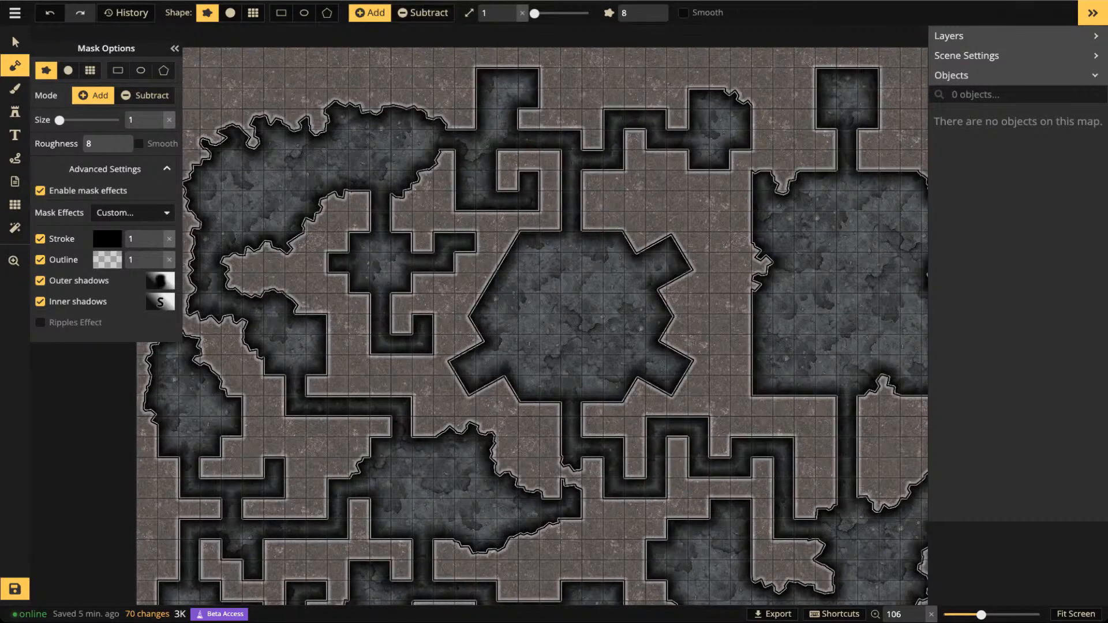
key(space)
drag(577, 323, 461, 211)
key(space)
click(423, 13)
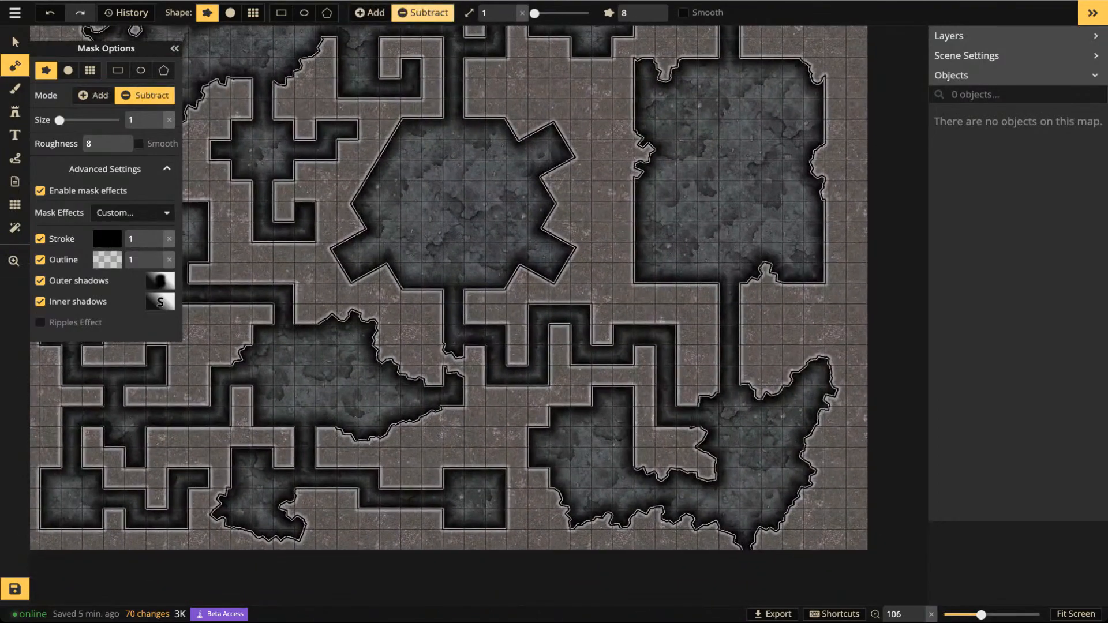
mouse_move(586, 301)
mouse_down()
mouse_move(595, 311)
mouse_move(575, 301)
mouse_move(599, 300)
mouse_up()
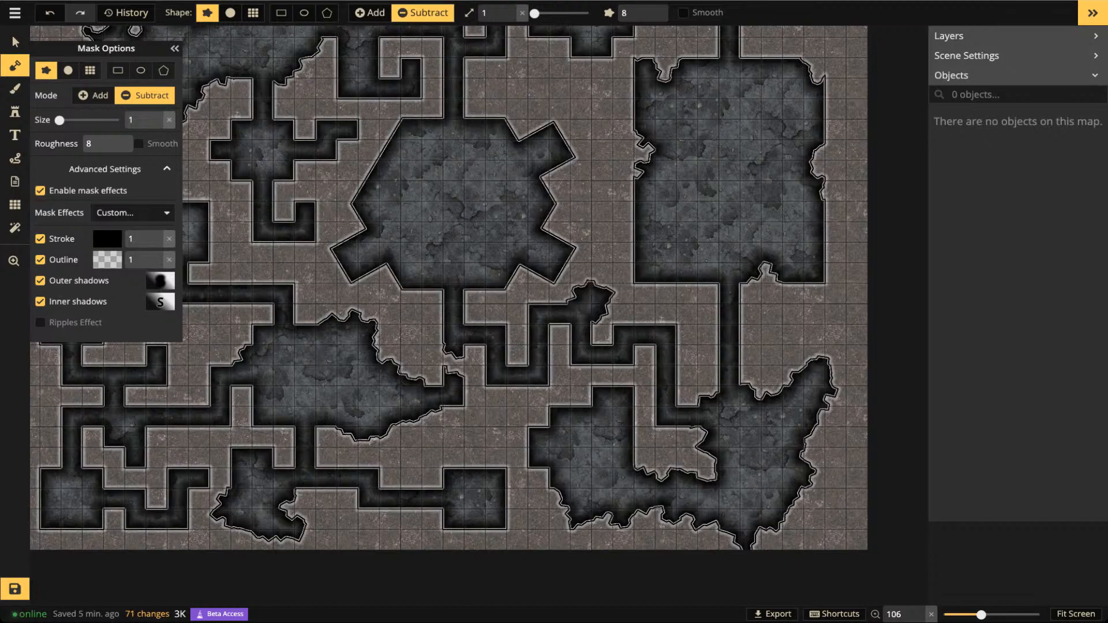
Widen the hollow at the winding corridor's uppermost bend and carve a jagged hollow at its lower-left bend
click(571, 301)
mouse_move(495, 380)
mouse_down()
mouse_move(497, 395)
mouse_move(525, 381)
mouse_move(482, 377)
mouse_move(516, 390)
mouse_move(508, 386)
mouse_up()
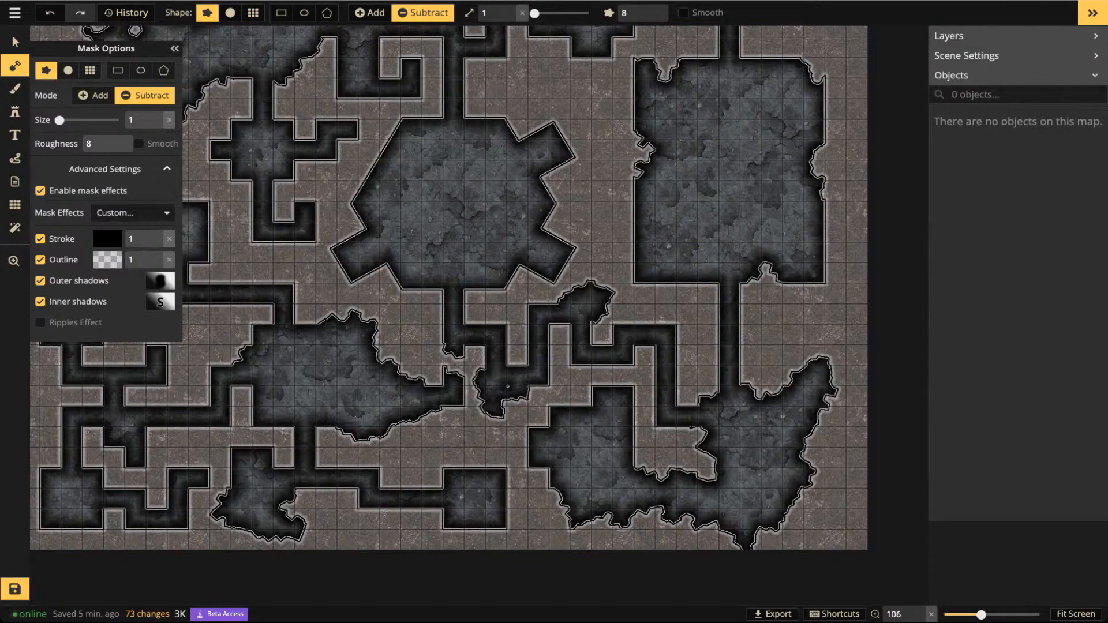
drag(498, 382, 513, 386)
Save the map
scroll(459, 369, down, 1)
key(space)
drag(459, 369, 546, 433)
scroll(530, 275, down, 2)
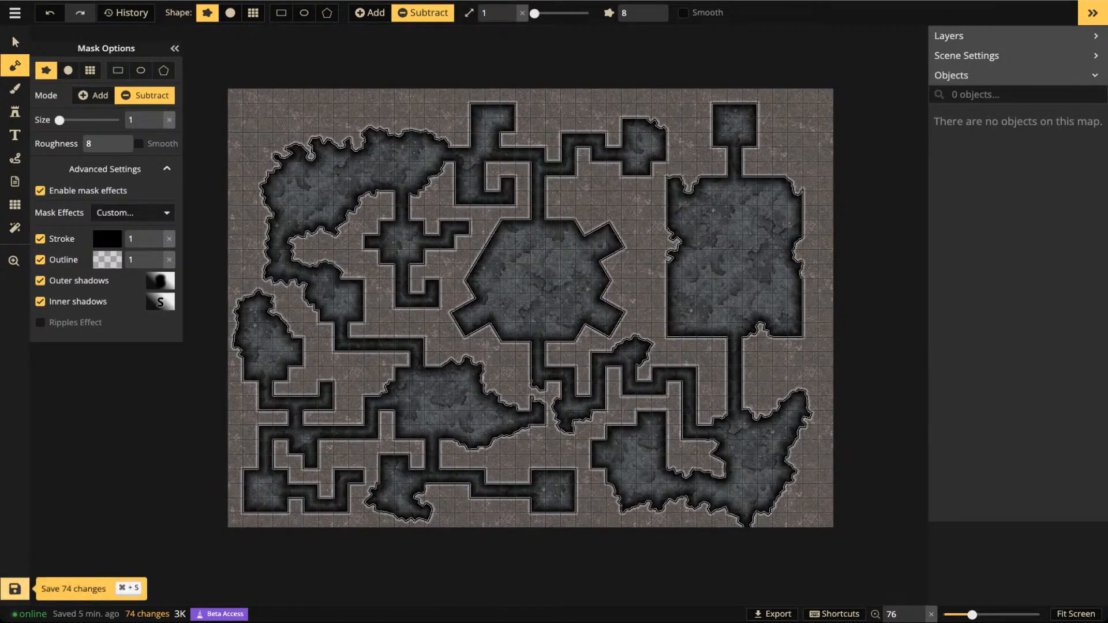
key(ctrl+s)
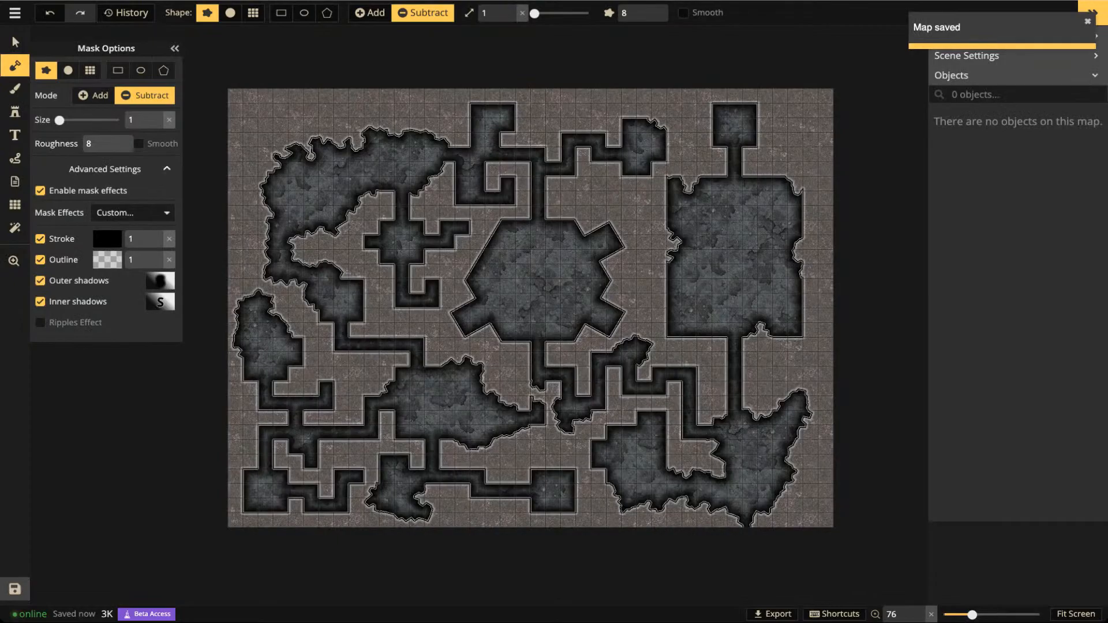
Draw a closed freehand dotted path on the hexagonal room's floor and delete it
scroll(551, 295, up, 5)
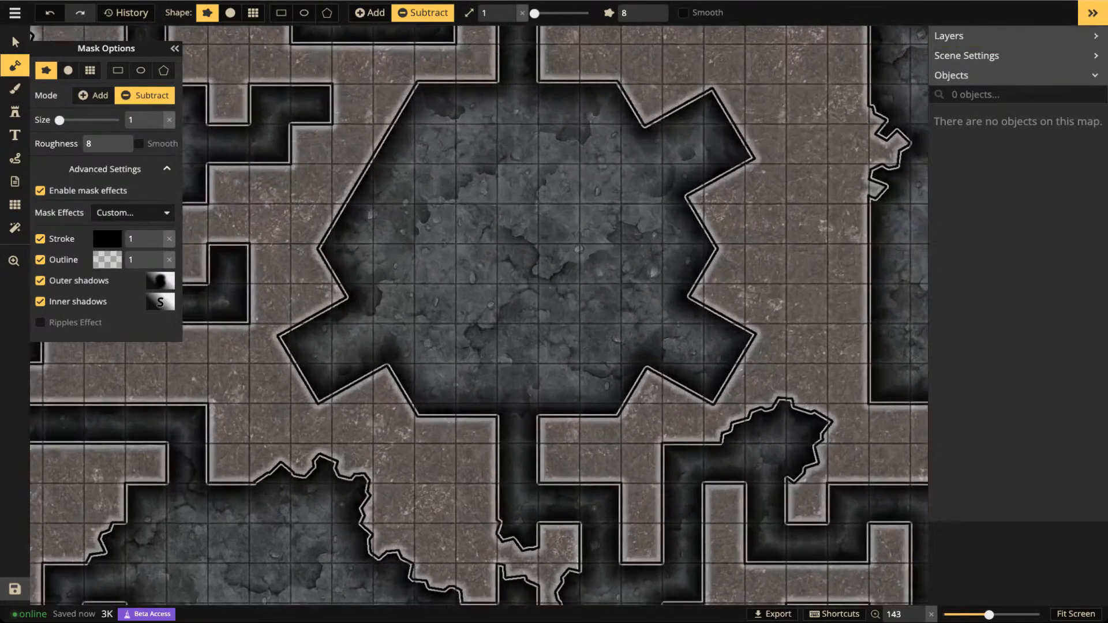
scroll(543, 283, up, 4)
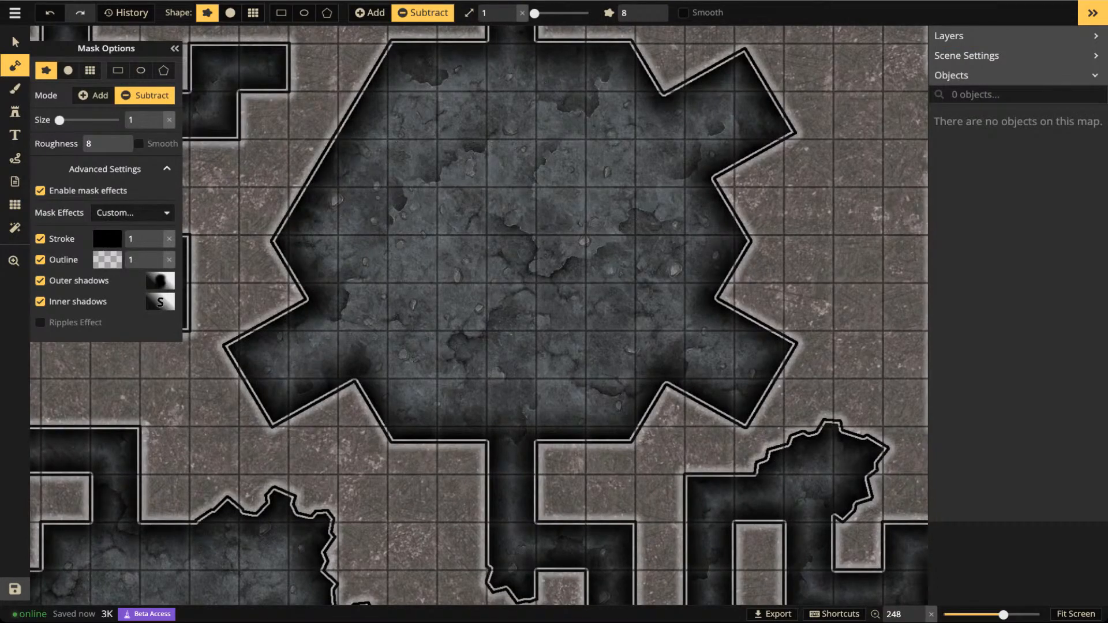
click(15, 159)
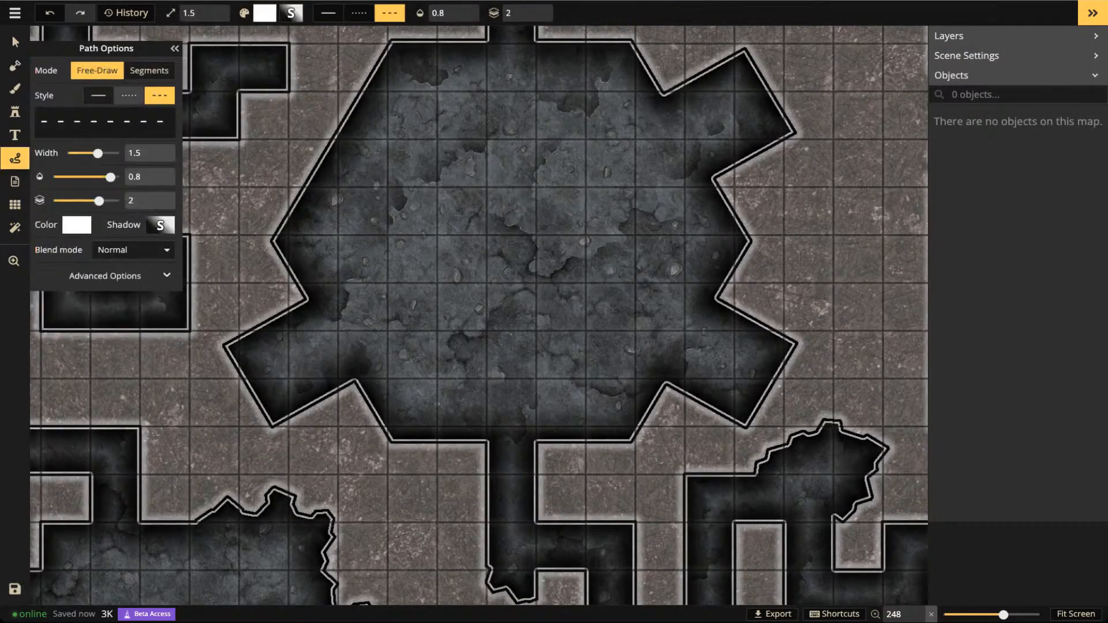
click(129, 95)
drag(620, 226, 635, 209)
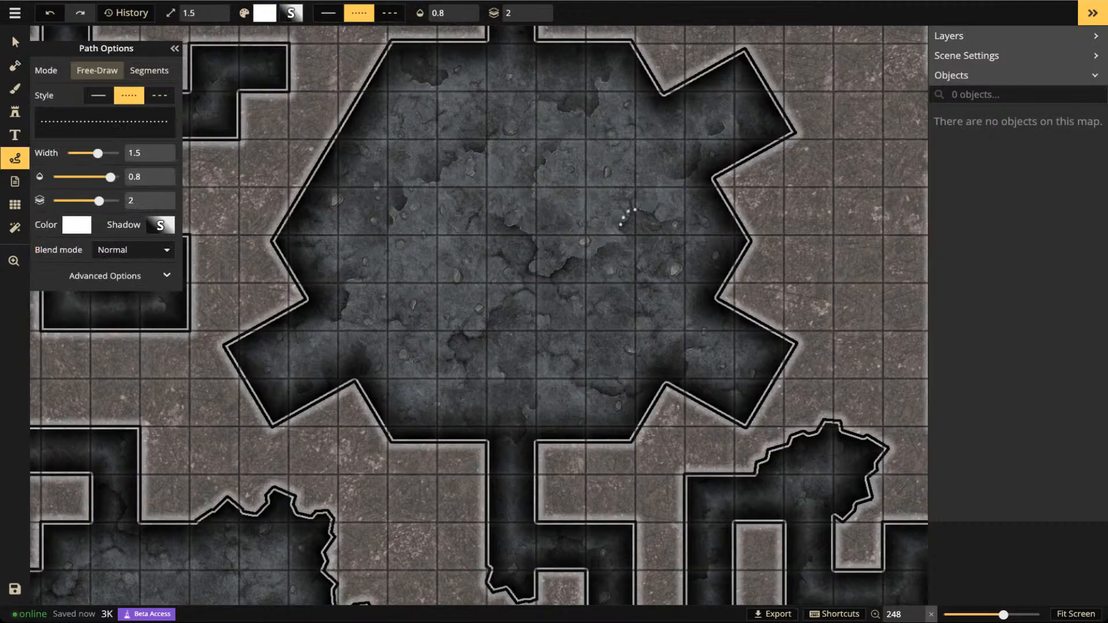
drag(549, 273, 505, 226)
drag(677, 249, 633, 208)
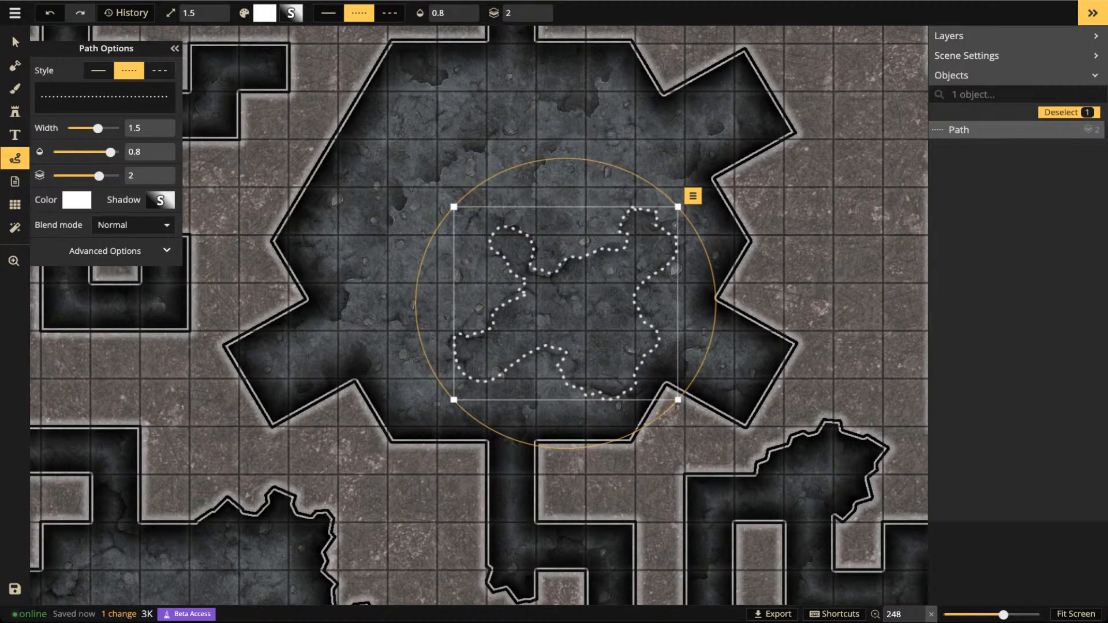
key(Delete)
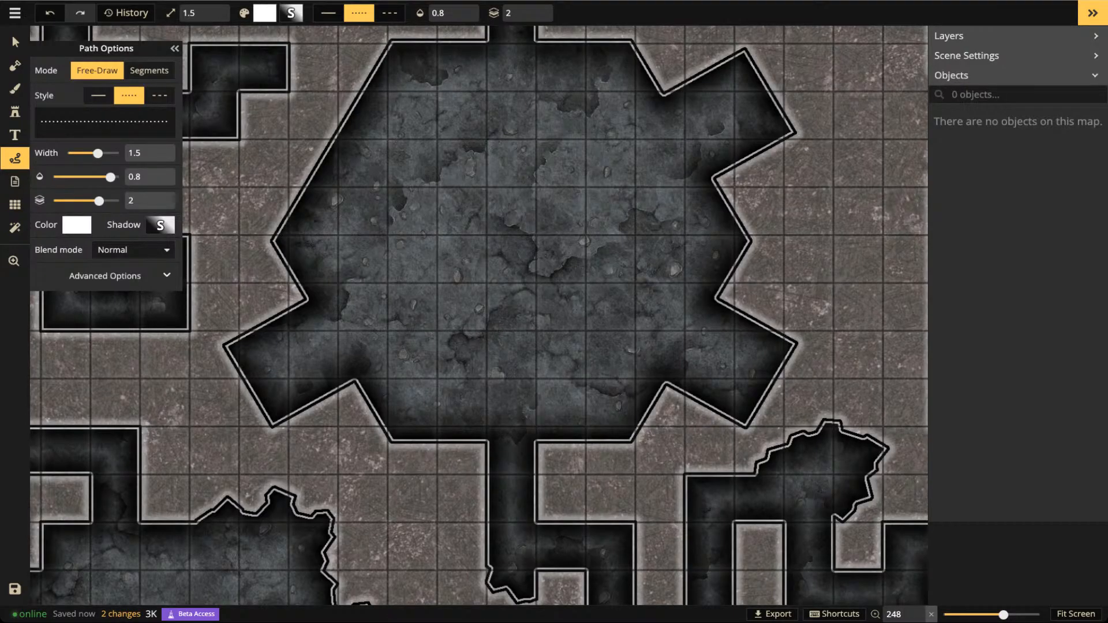
Choose the cracked stone tile from the Sewer Textures for the background brush and set its texture size to 80
scroll(502, 293, down, 7)
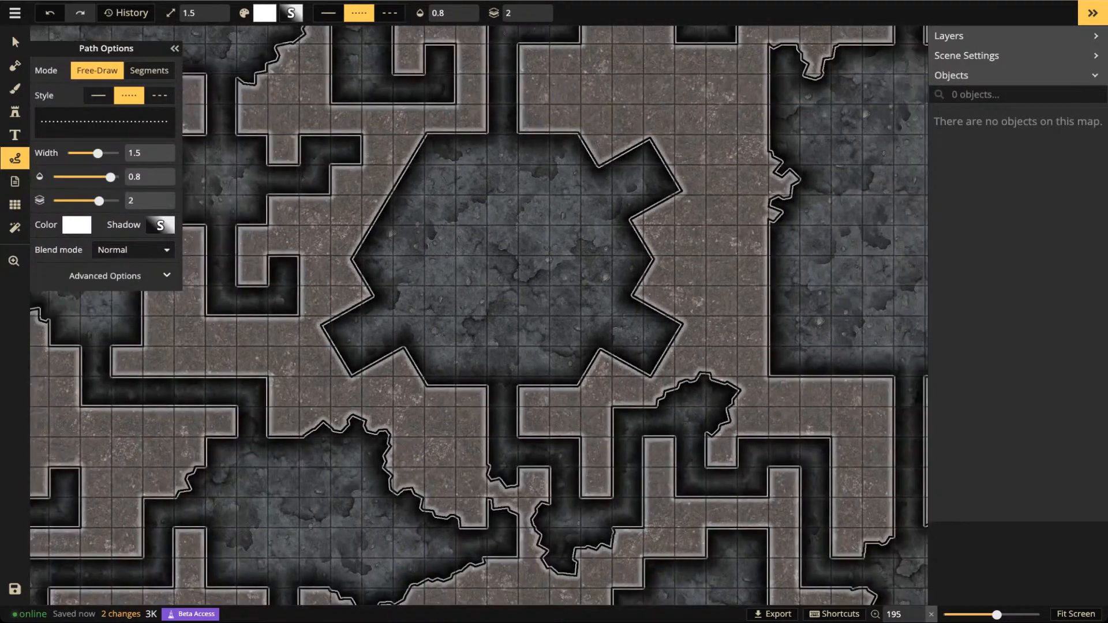
drag(501, 293, 503, 325)
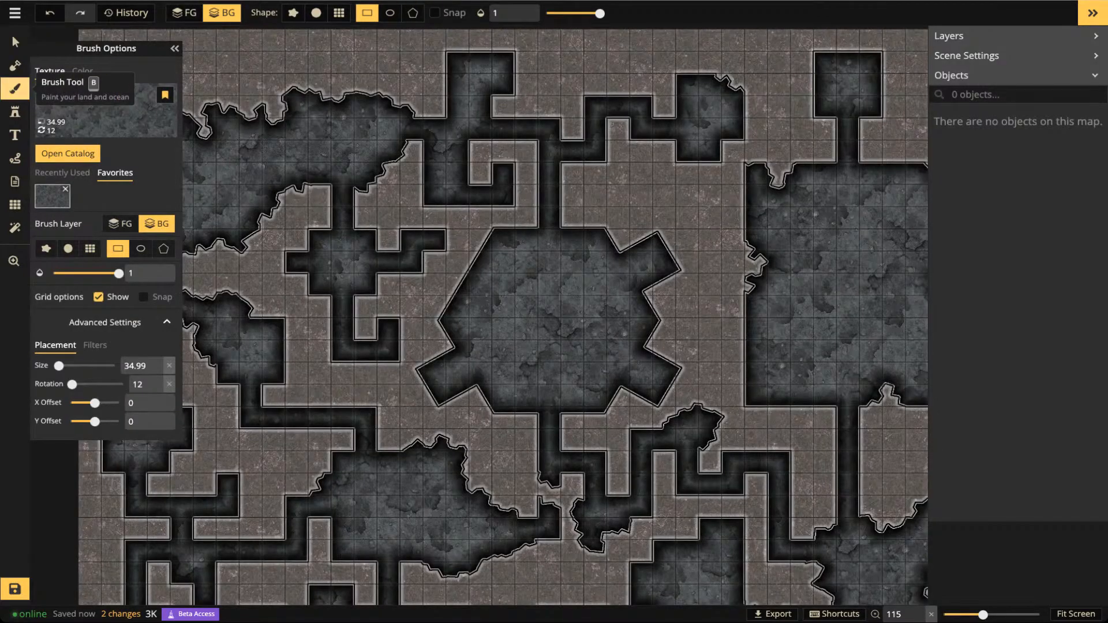
click(67, 154)
scroll(630, 346, down, 2)
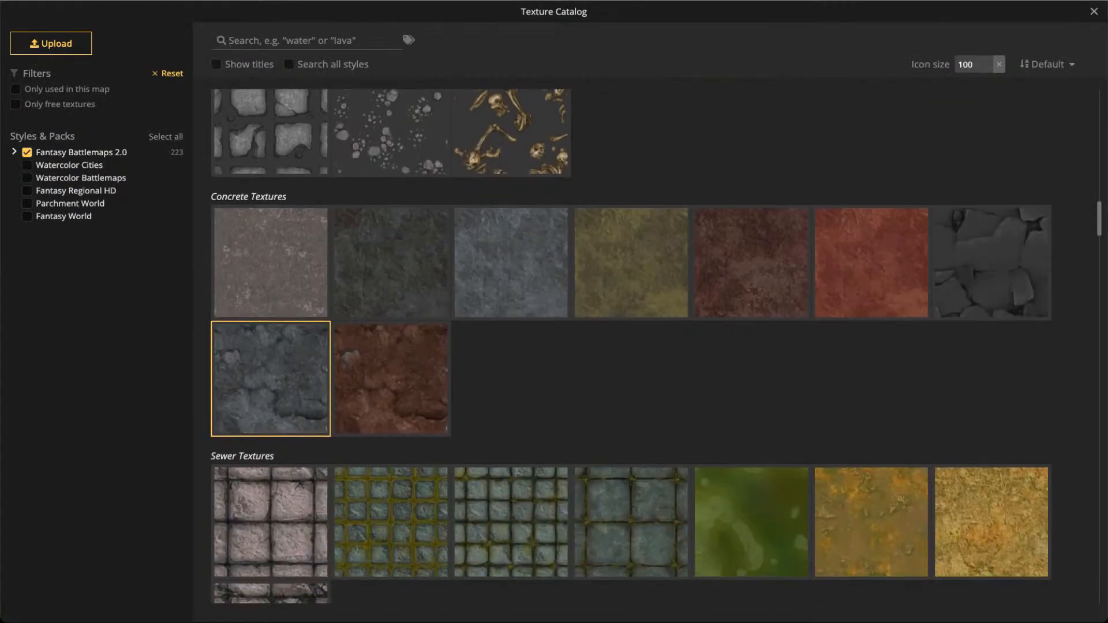
scroll(270, 508, down, 4)
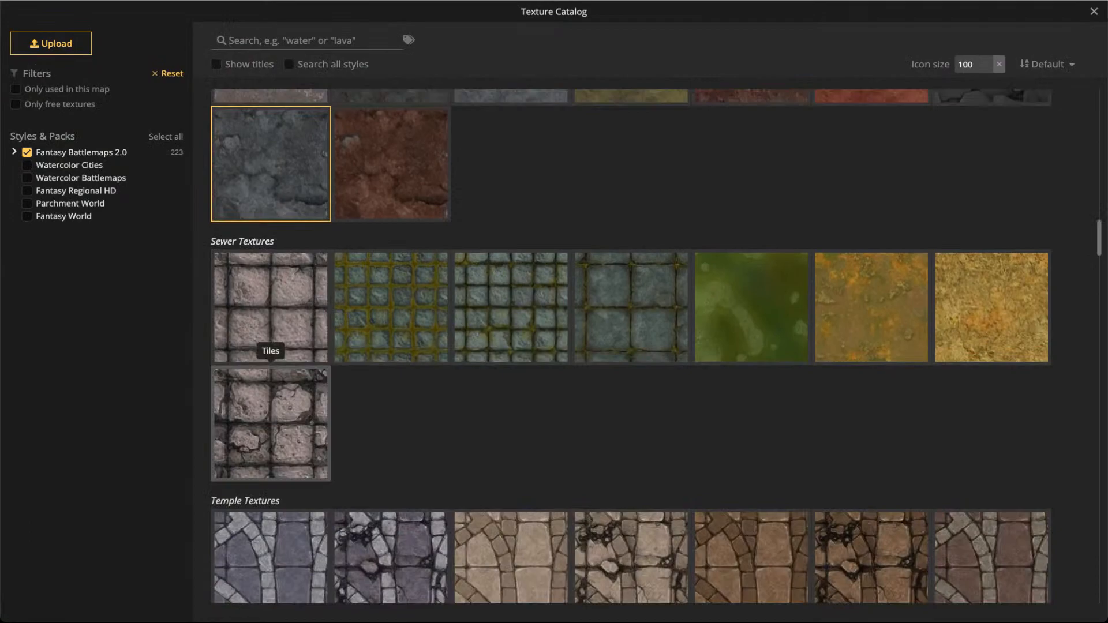
click(271, 425)
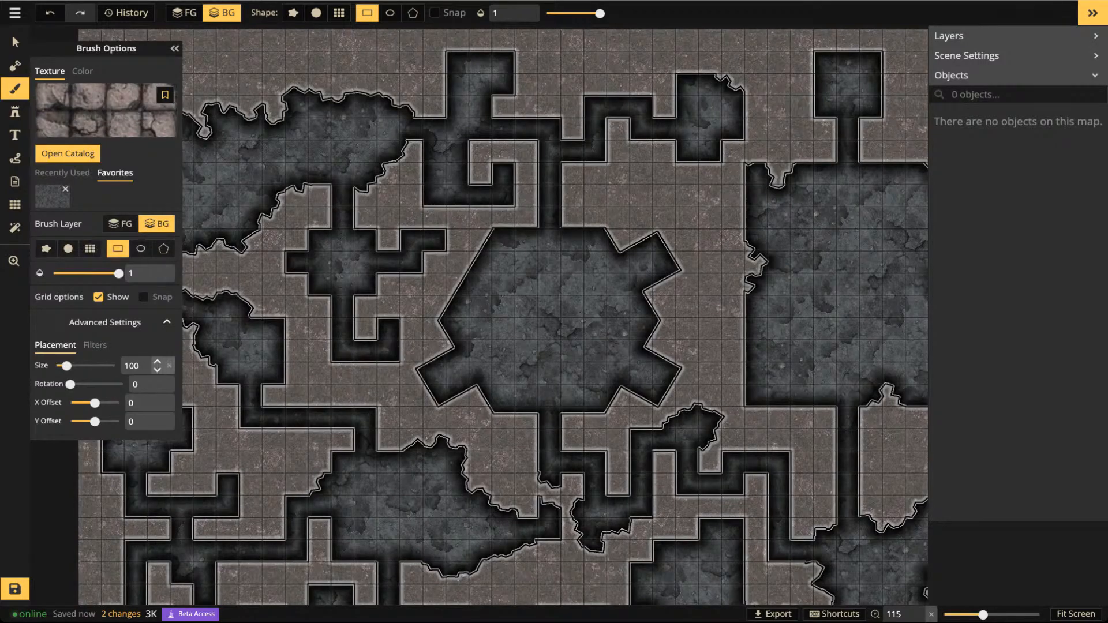
drag(140, 366, 111, 366)
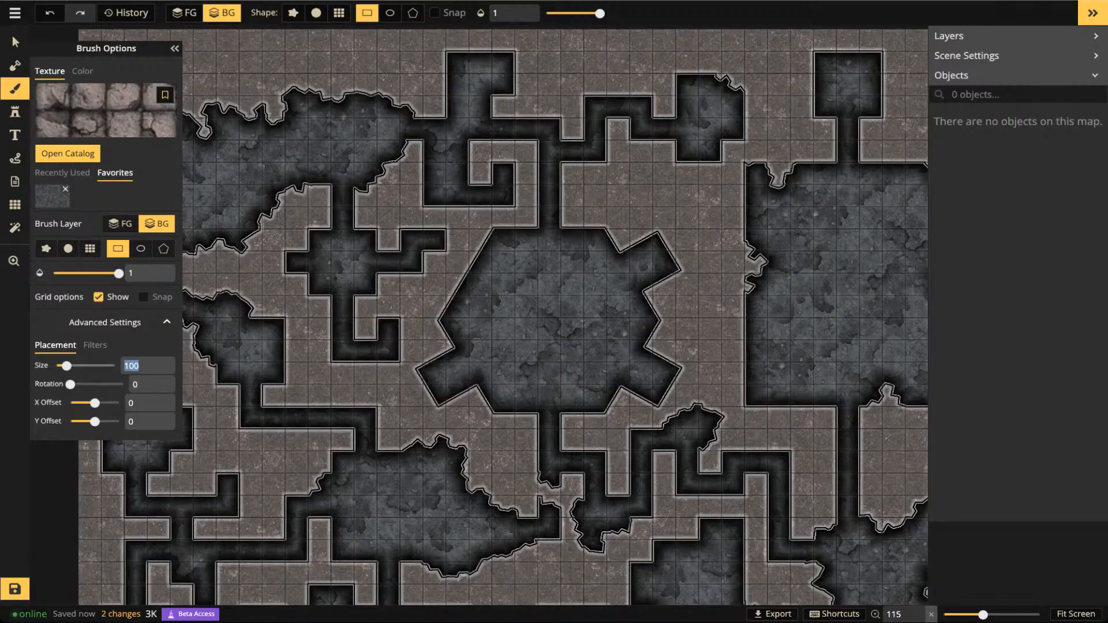
text(80)
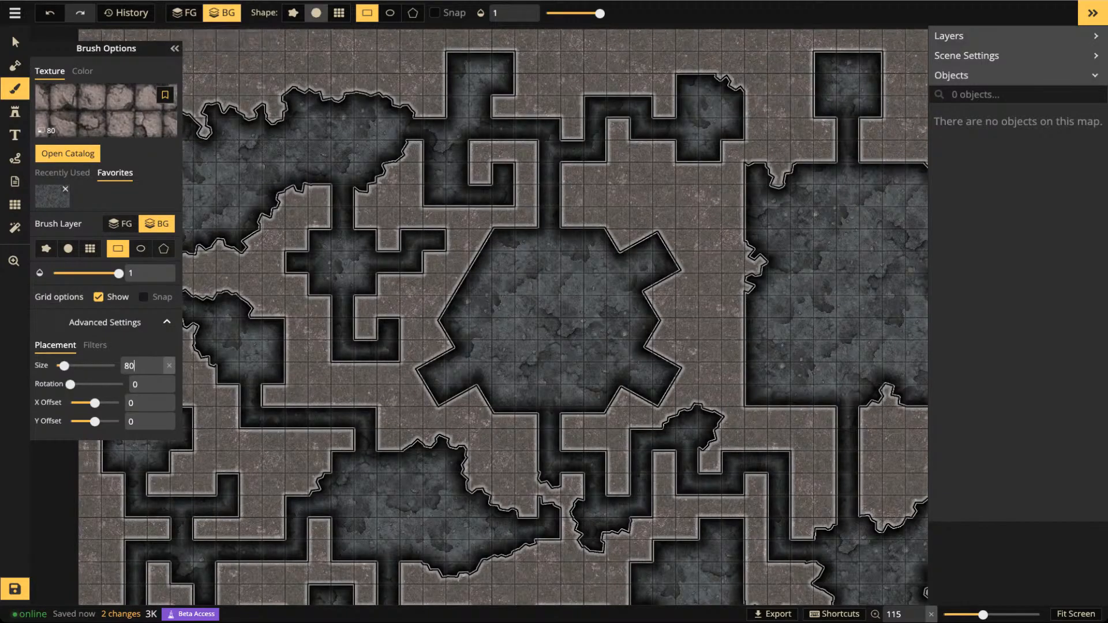
Set a round brush to size 14 and opacity 0.29, and dab a faint tile patch at the hexagonal room's centre
click(316, 13)
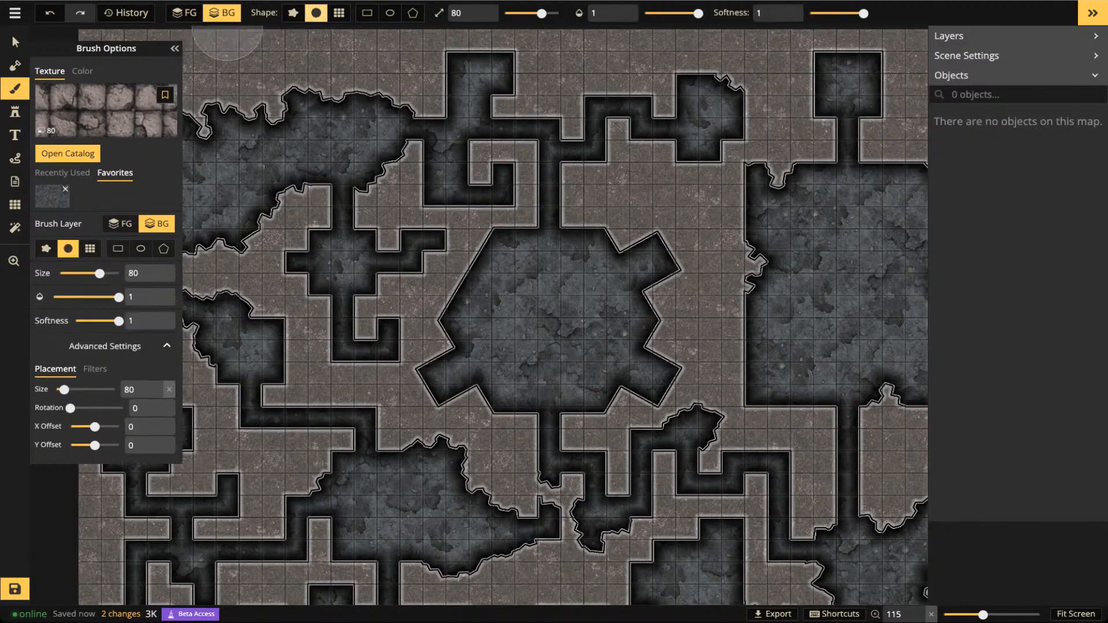
click(665, 13)
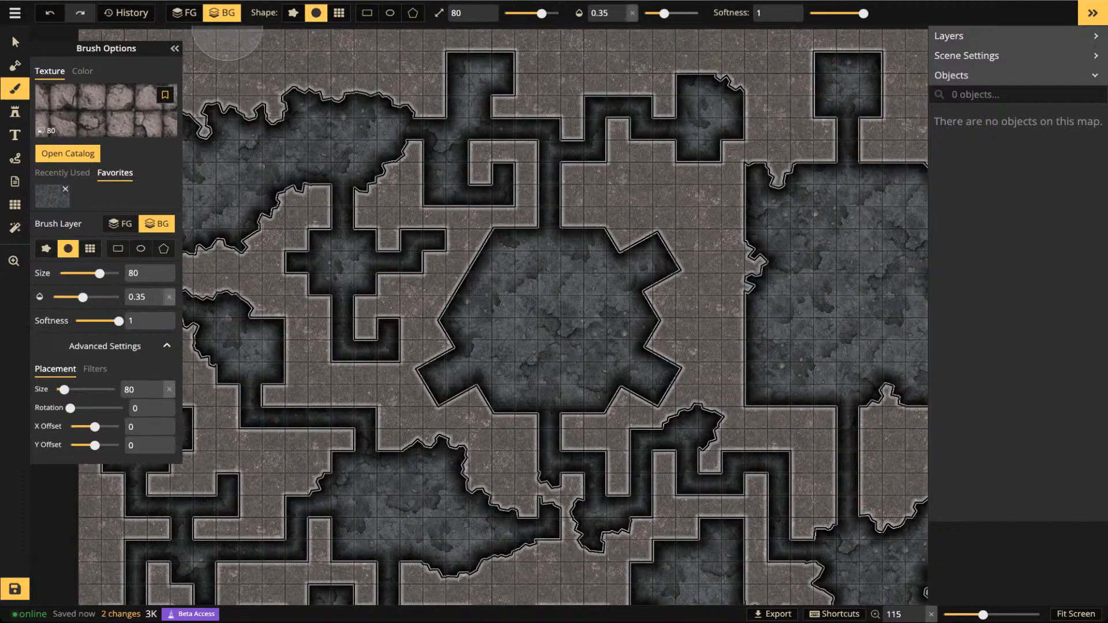
drag(665, 13, 659, 12)
drag(541, 12, 517, 12)
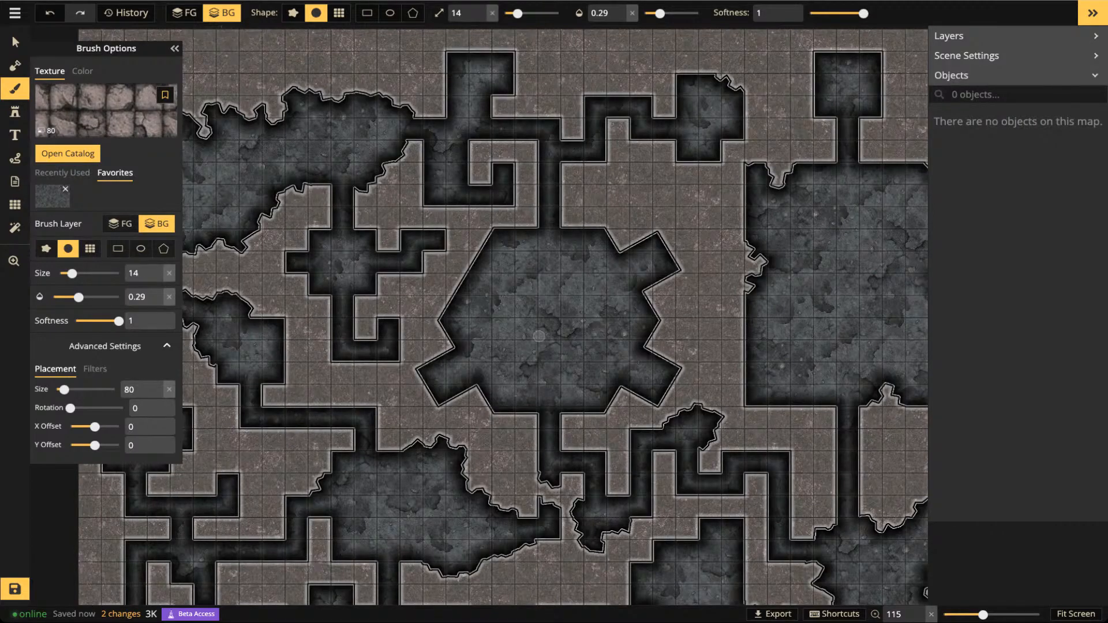
scroll(562, 340, up, 5)
scroll(562, 340, up, 5)
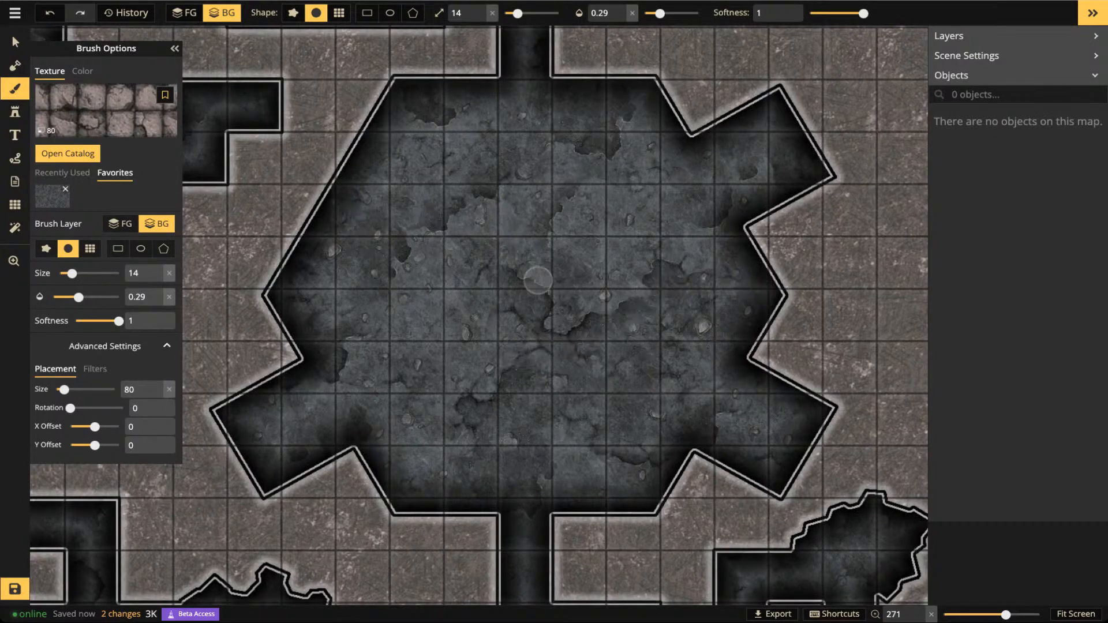
drag(533, 303, 532, 310)
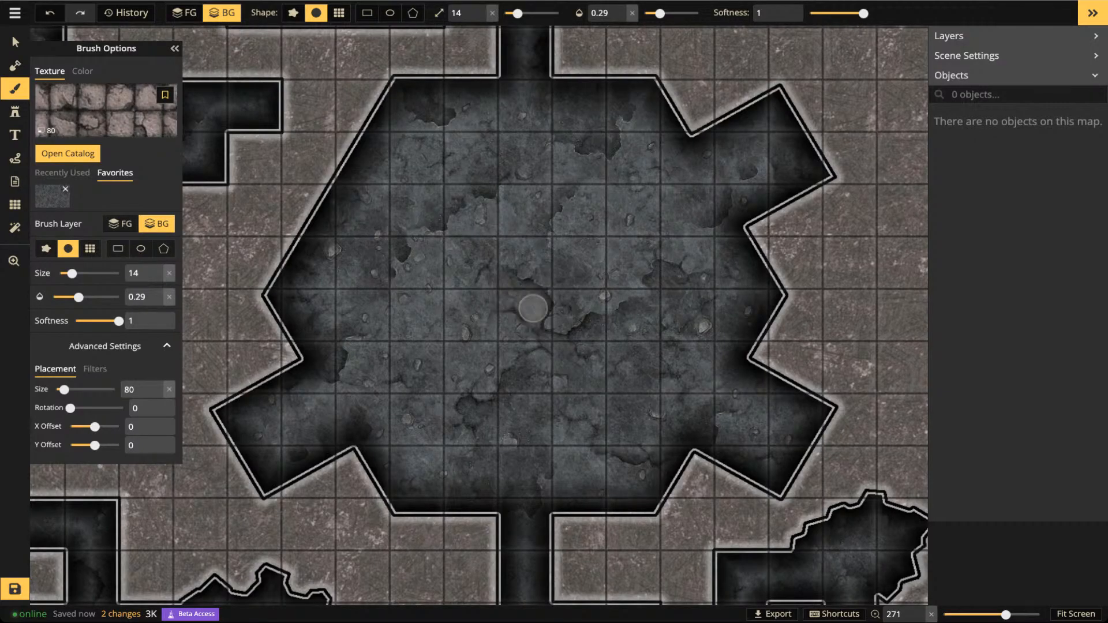
Raise the brush opacity to 0.49 and paint broken tile patches from the hexagonal room's centre across its lower-right floor
drag(660, 13, 673, 13)
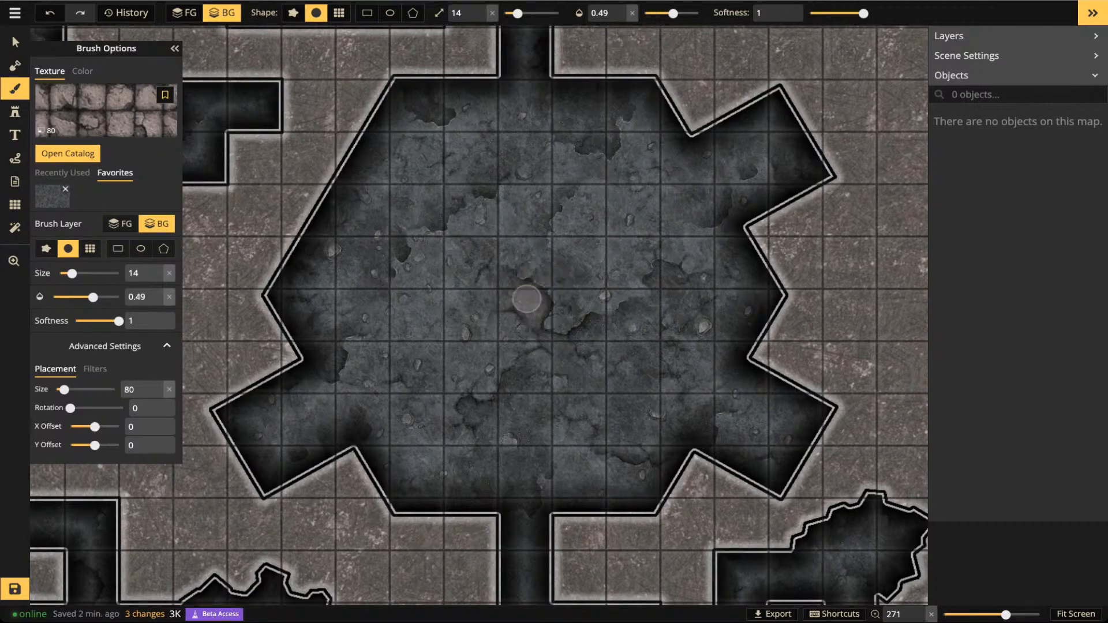
drag(508, 284, 537, 320)
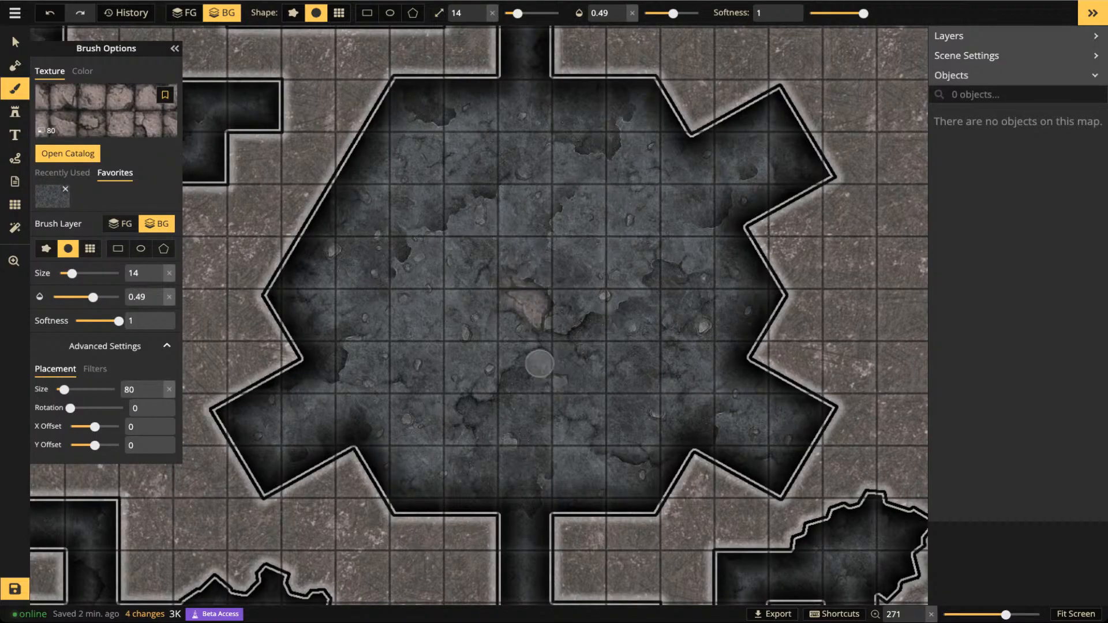
mouse_move(505, 398)
mouse_down()
mouse_move(468, 462)
mouse_move(512, 440)
mouse_move(516, 499)
mouse_move(552, 444)
mouse_move(529, 442)
mouse_move(563, 373)
mouse_move(554, 347)
mouse_move(548, 391)
mouse_move(608, 347)
mouse_move(618, 326)
mouse_move(595, 327)
mouse_move(657, 311)
mouse_move(685, 281)
mouse_move(658, 343)
mouse_move(592, 355)
mouse_move(617, 348)
mouse_move(614, 375)
mouse_move(669, 394)
mouse_move(660, 446)
mouse_up()
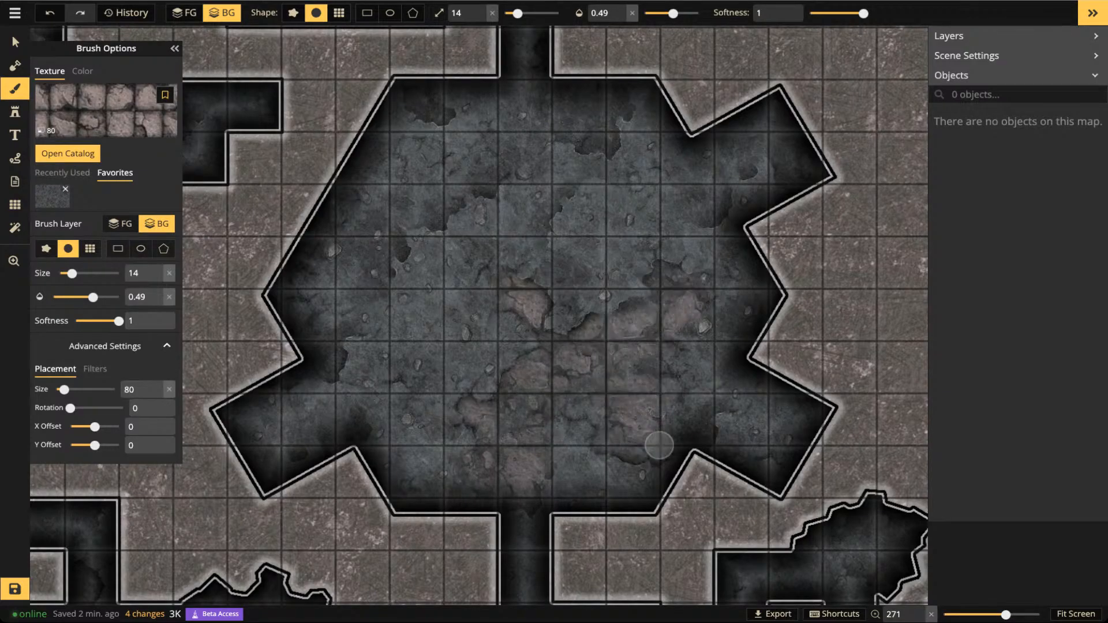
mouse_move(523, 407)
mouse_down()
mouse_move(505, 428)
mouse_move(539, 459)
mouse_move(530, 433)
mouse_up()
mouse_move(564, 371)
mouse_down()
mouse_move(602, 349)
mouse_move(585, 395)
mouse_up()
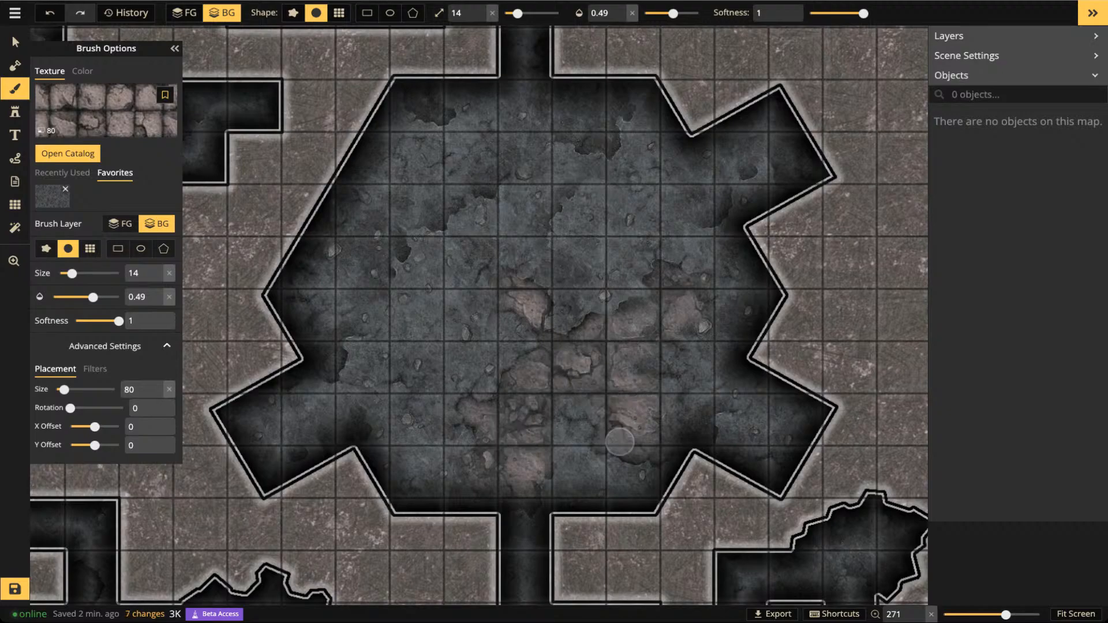
mouse_move(653, 280)
mouse_down()
mouse_move(652, 293)
mouse_move(665, 284)
mouse_move(674, 319)
mouse_move(686, 287)
mouse_up()
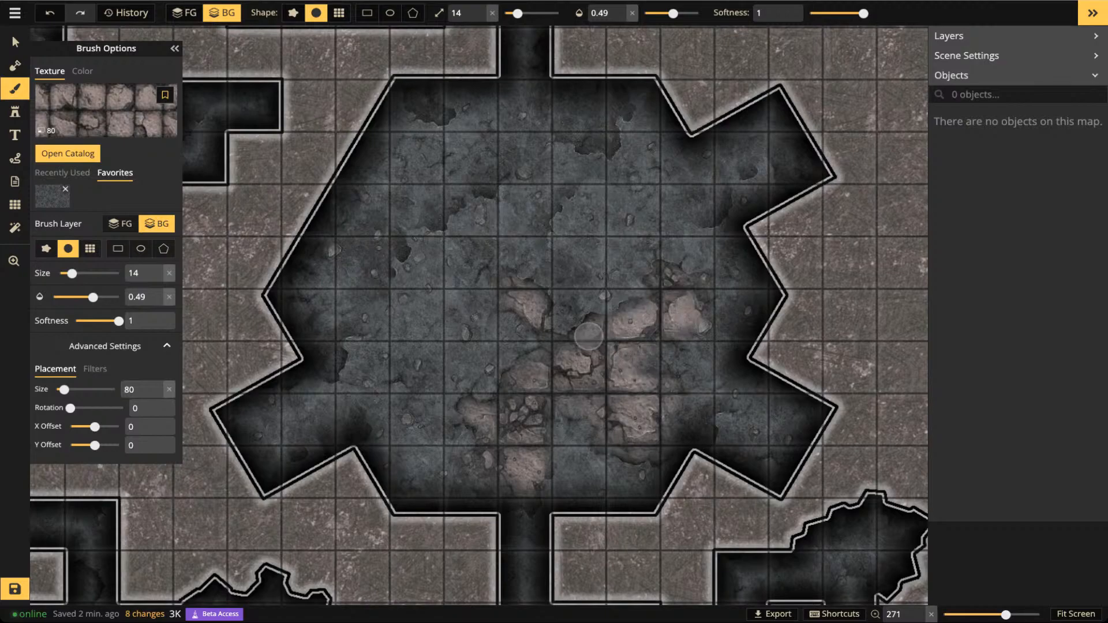
drag(530, 462, 522, 438)
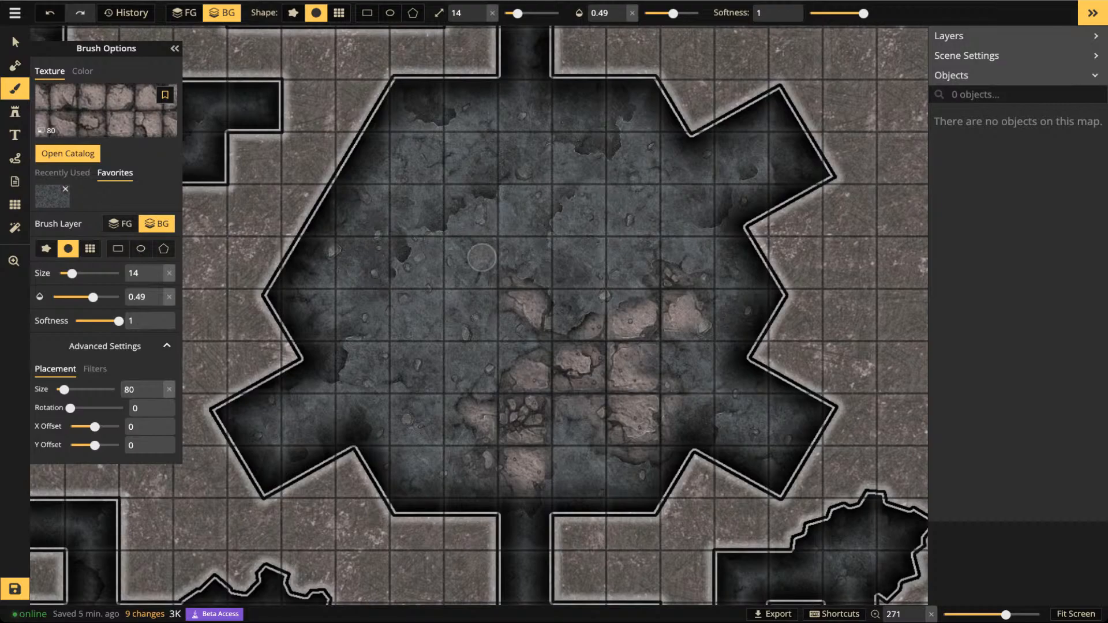
Hide the map grid
click(15, 205)
click(41, 67)
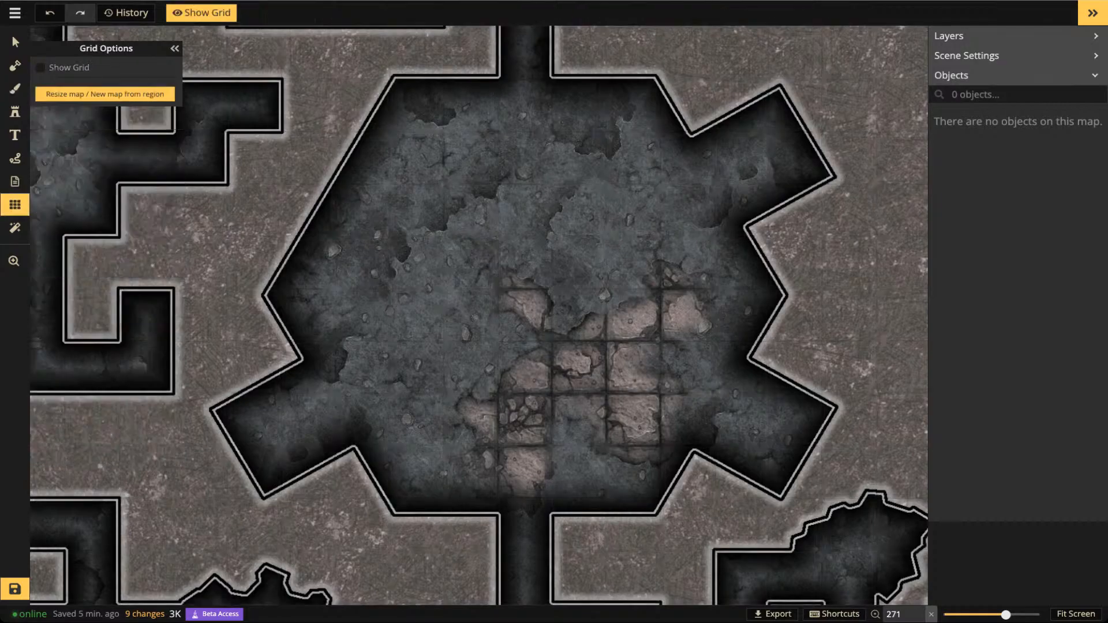
scroll(491, 295, down, 5)
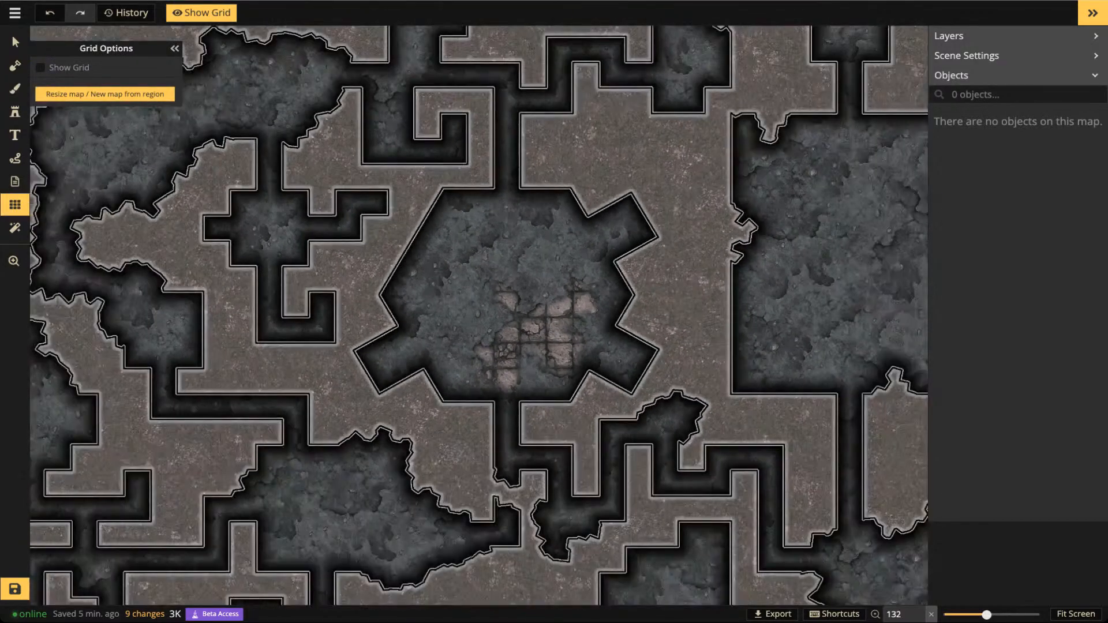
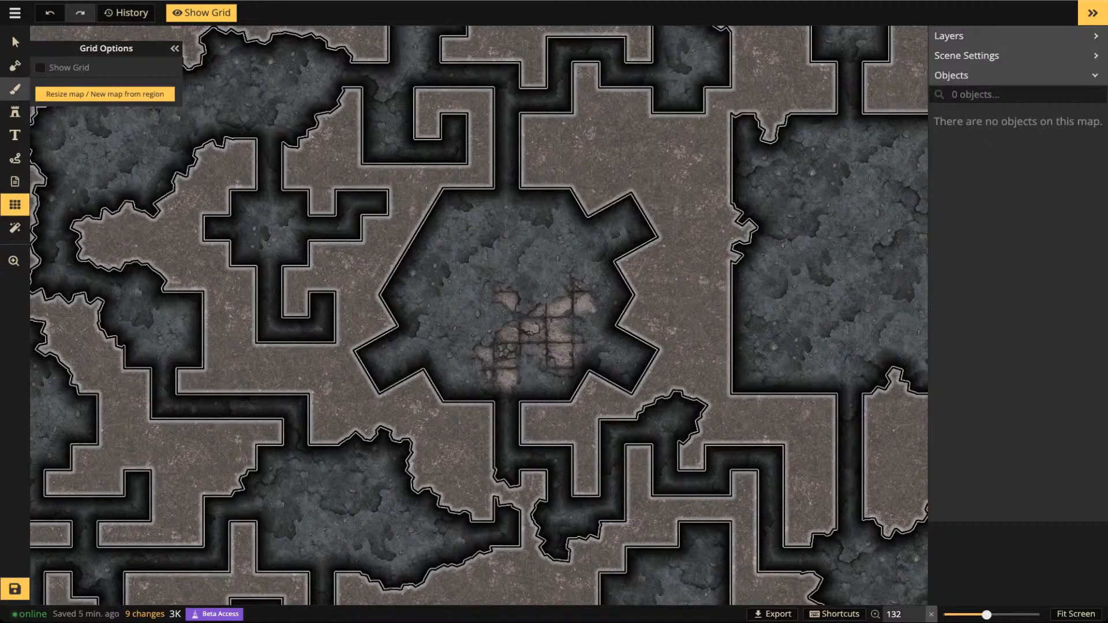
Enlarge the round tile brush to size 34 and paint worn tiles along the hexagonal room's upper and upper-left walls
click(15, 89)
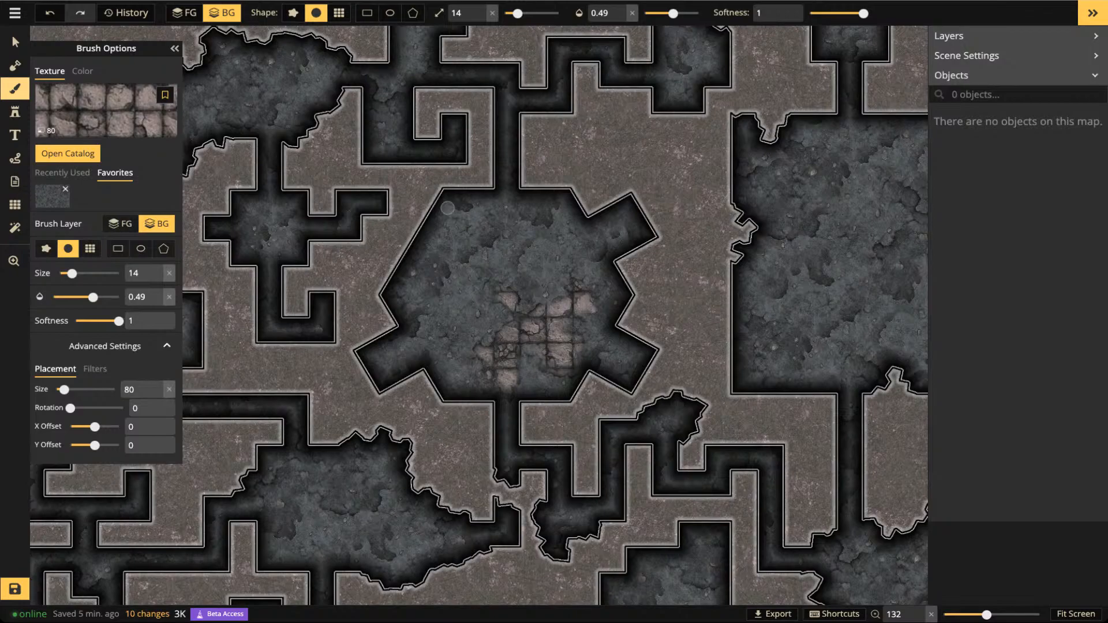
key(bracketright)
key(bracketright)
mouse_move(453, 218)
mouse_down()
mouse_move(416, 260)
mouse_move(406, 312)
mouse_move(435, 259)
mouse_move(474, 228)
mouse_move(556, 205)
mouse_move(508, 196)
mouse_move(480, 204)
mouse_move(454, 222)
mouse_move(405, 304)
mouse_move(460, 227)
mouse_move(565, 206)
mouse_move(501, 197)
mouse_move(417, 282)
mouse_move(489, 205)
mouse_move(543, 199)
mouse_move(449, 243)
mouse_move(399, 316)
mouse_up()
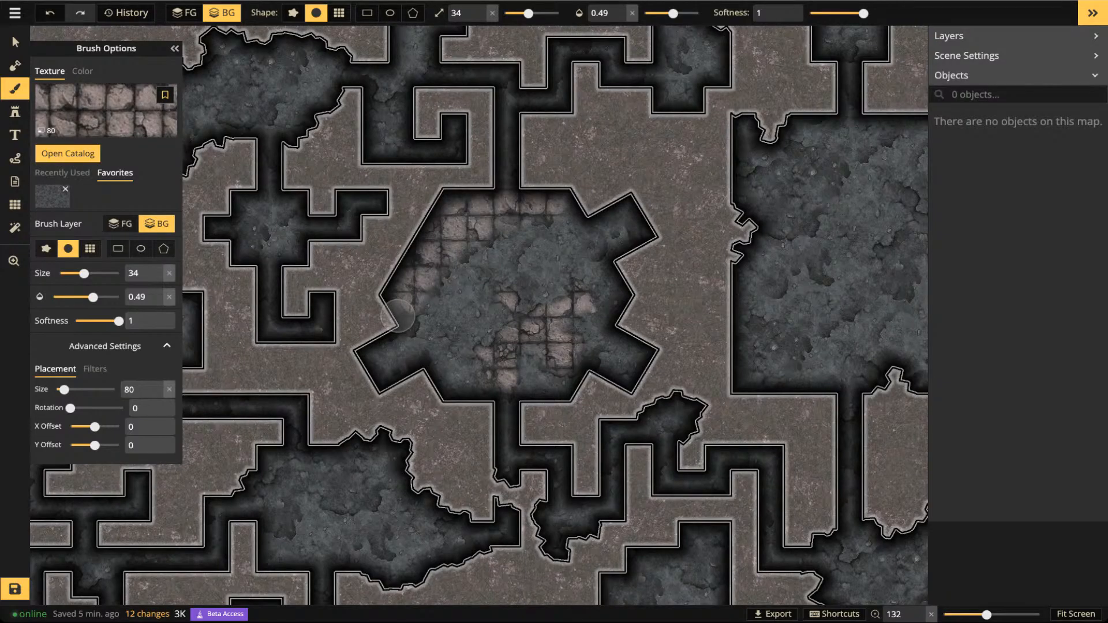
mouse_move(398, 316)
mouse_down()
mouse_move(406, 292)
mouse_move(419, 310)
mouse_up()
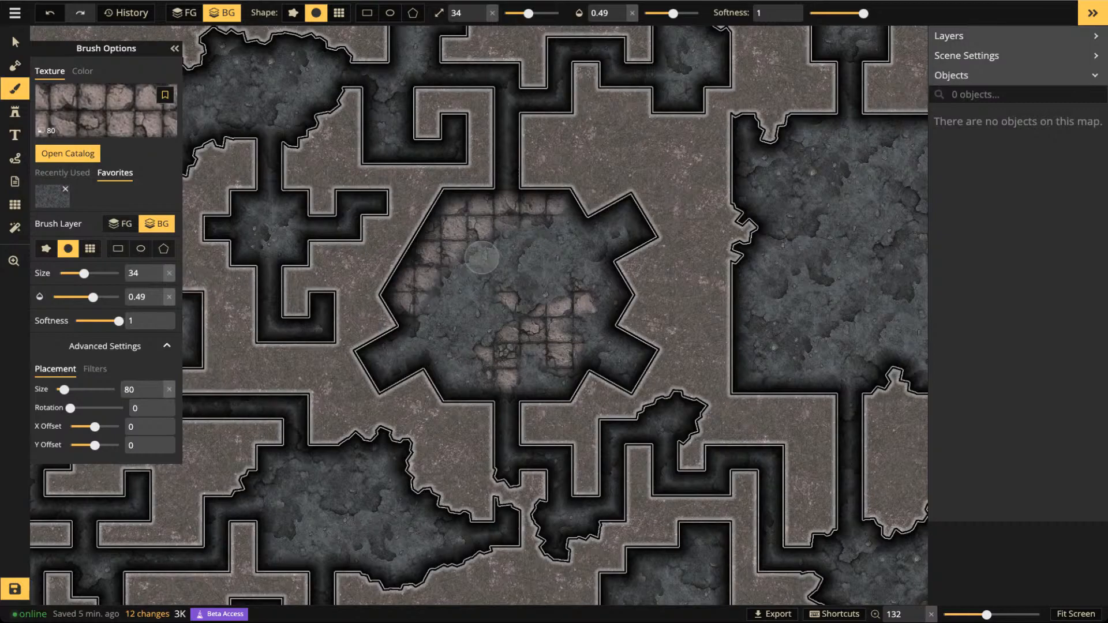
Set the round brush to black, size 2 and opacity 0.68, and trace cracks along the hexagonal room's upper-left tile edge
scroll(491, 266, up, 3)
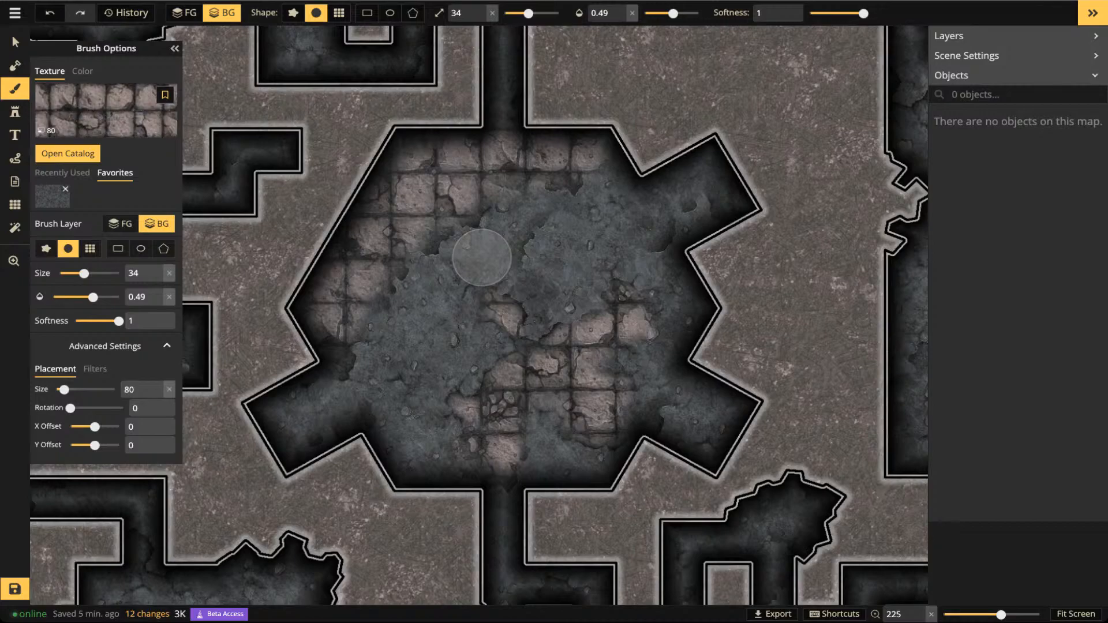
click(83, 71)
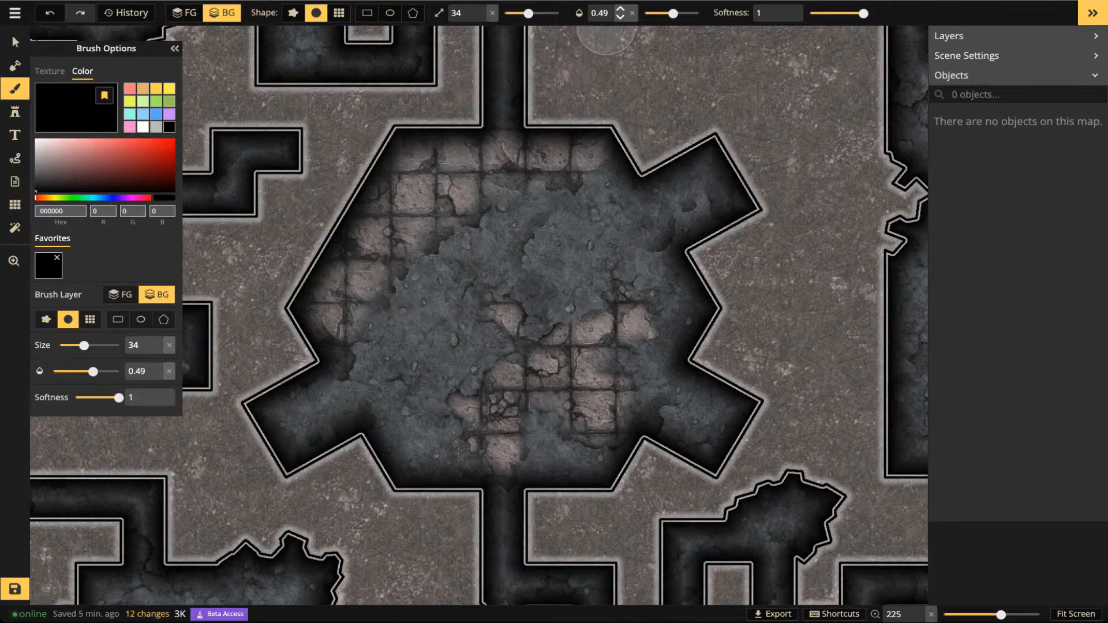
drag(673, 13, 685, 13)
drag(528, 14, 506, 13)
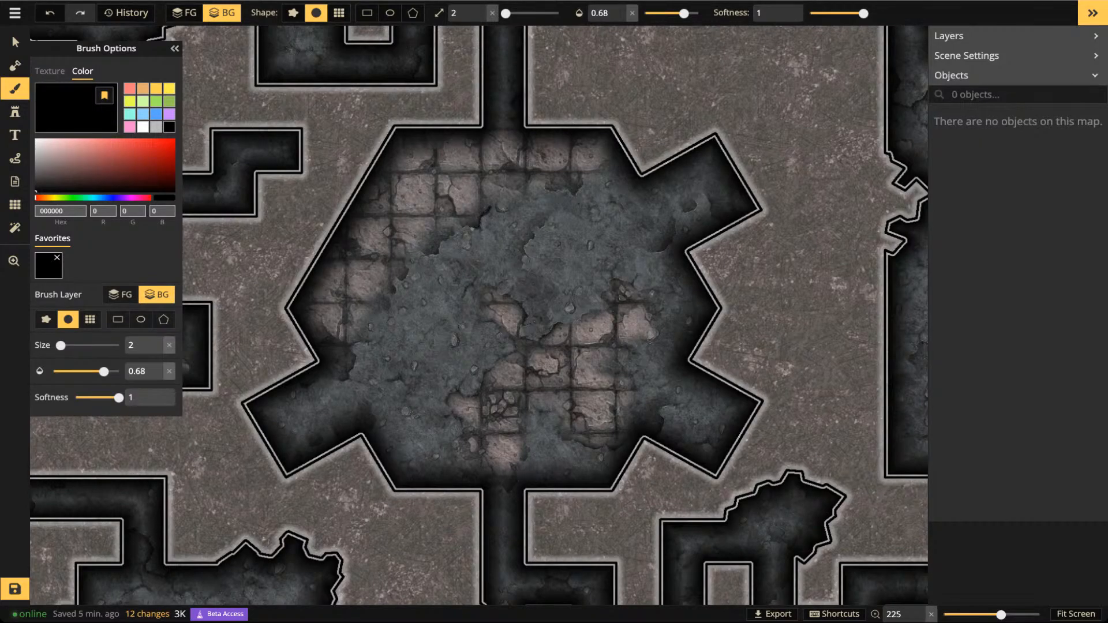
mouse_move(454, 231)
mouse_down()
mouse_move(439, 252)
mouse_move(419, 249)
mouse_move(395, 283)
mouse_move(344, 381)
mouse_up()
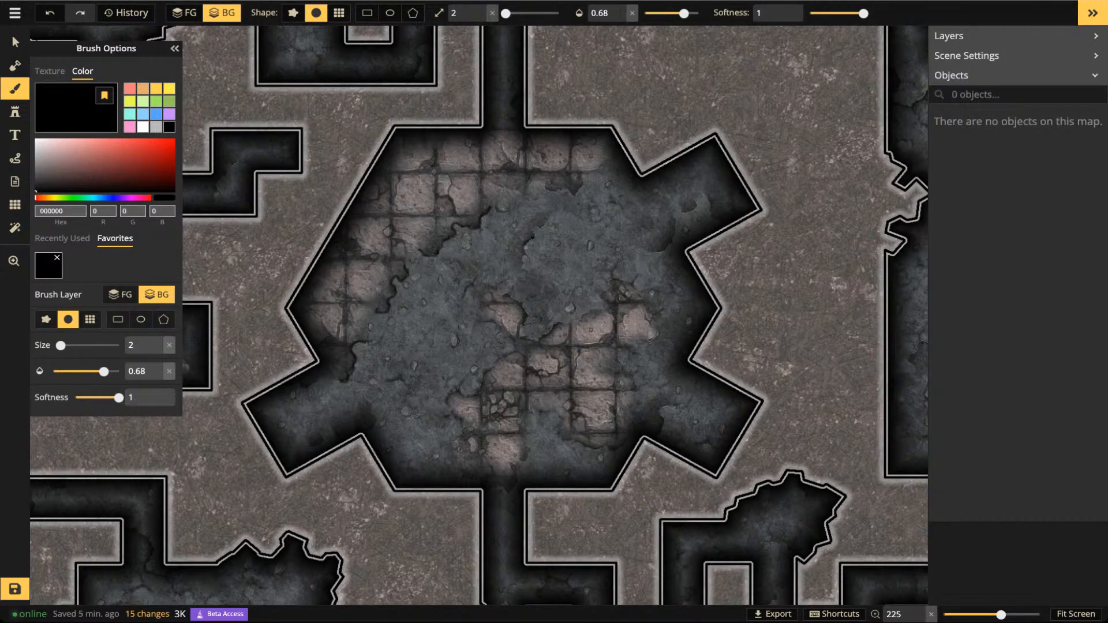
Draw thin black cracks across the hexagonal room's centre and around the edges of its lower-right tile patches
drag(524, 254, 537, 275)
drag(606, 311, 546, 336)
drag(517, 301, 504, 293)
mouse_move(513, 341)
mouse_down()
mouse_move(503, 331)
mouse_move(473, 395)
mouse_move(452, 407)
mouse_move(460, 426)
mouse_up()
scroll(374, 330, down, 4)
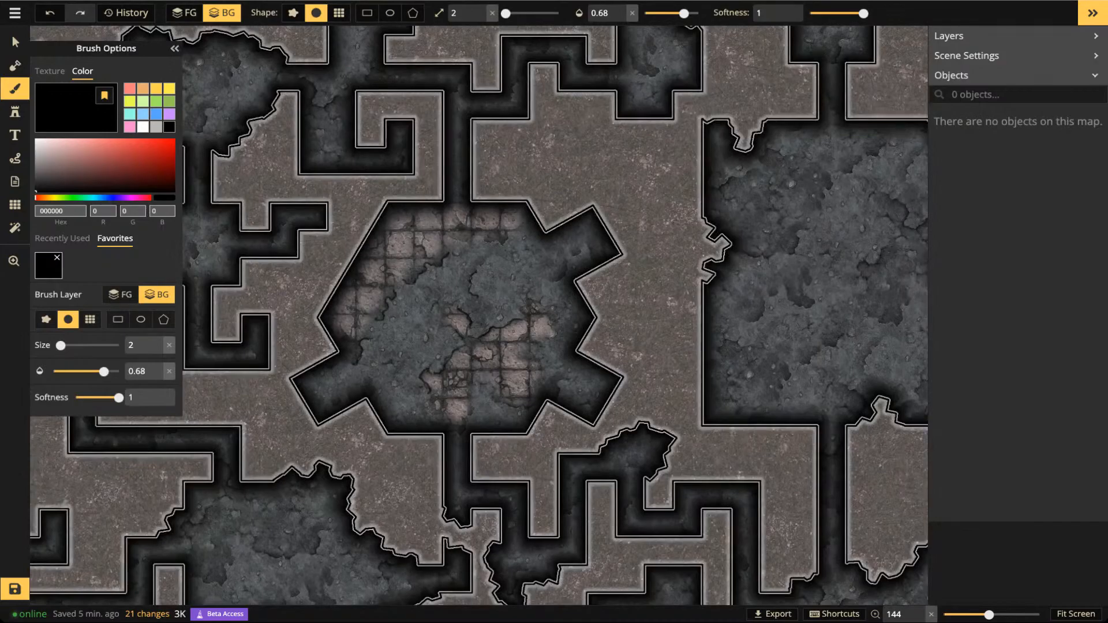
scroll(496, 298, down, 1)
scroll(537, 356, up, 1)
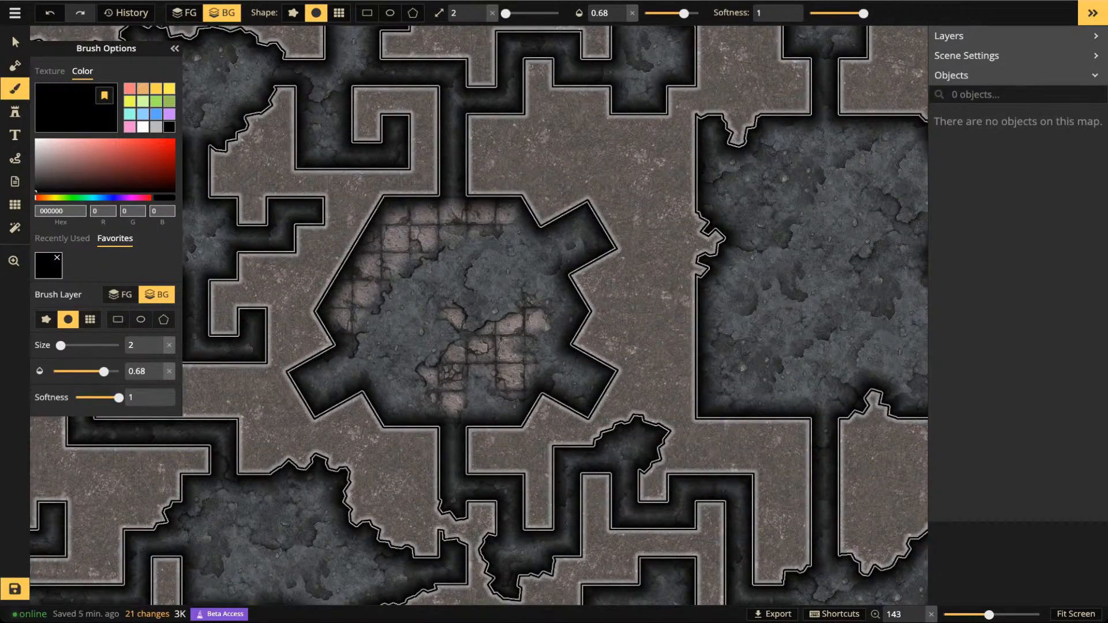
Switch the brush back to the broken tile texture and add it to the favorites
click(15, 42)
scroll(495, 356, up, 2)
key(space)
drag(496, 355, 553, 389)
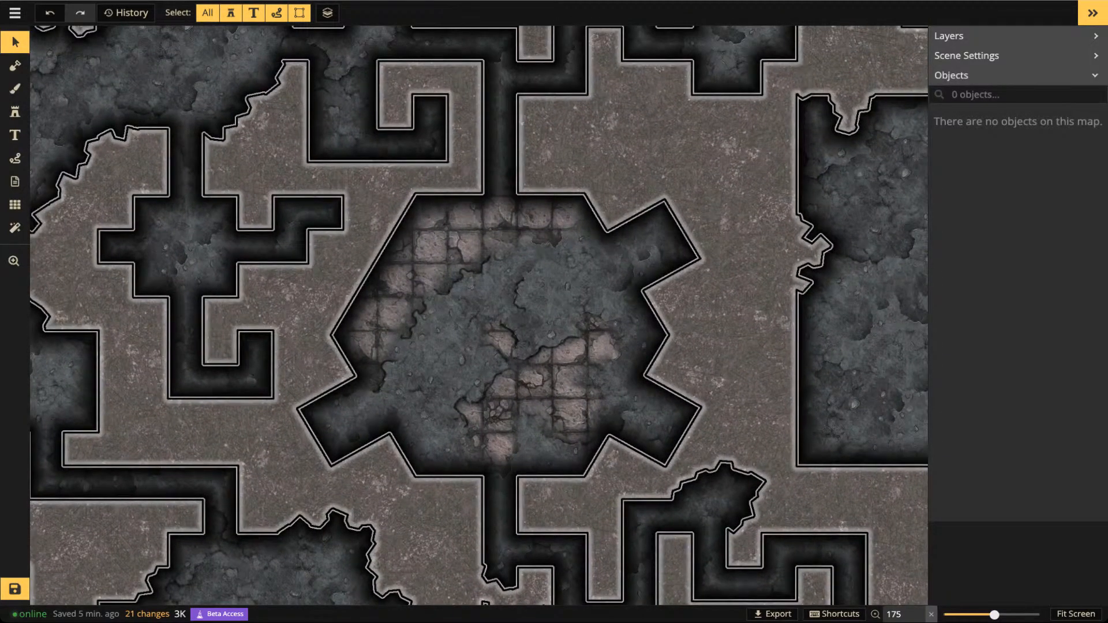
click(15, 88)
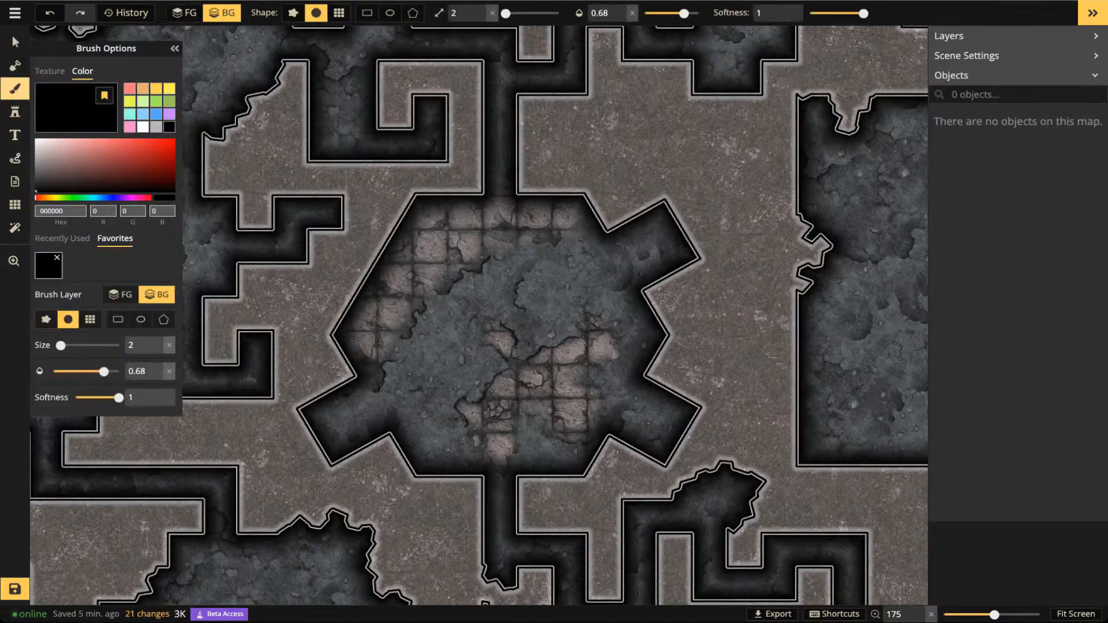
click(49, 71)
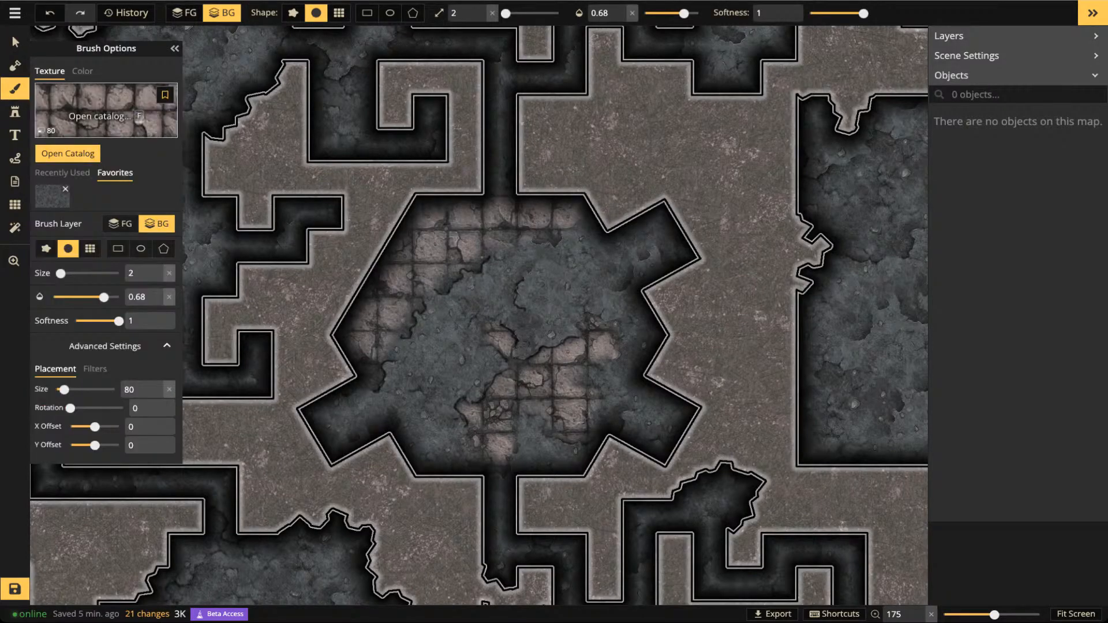
click(165, 95)
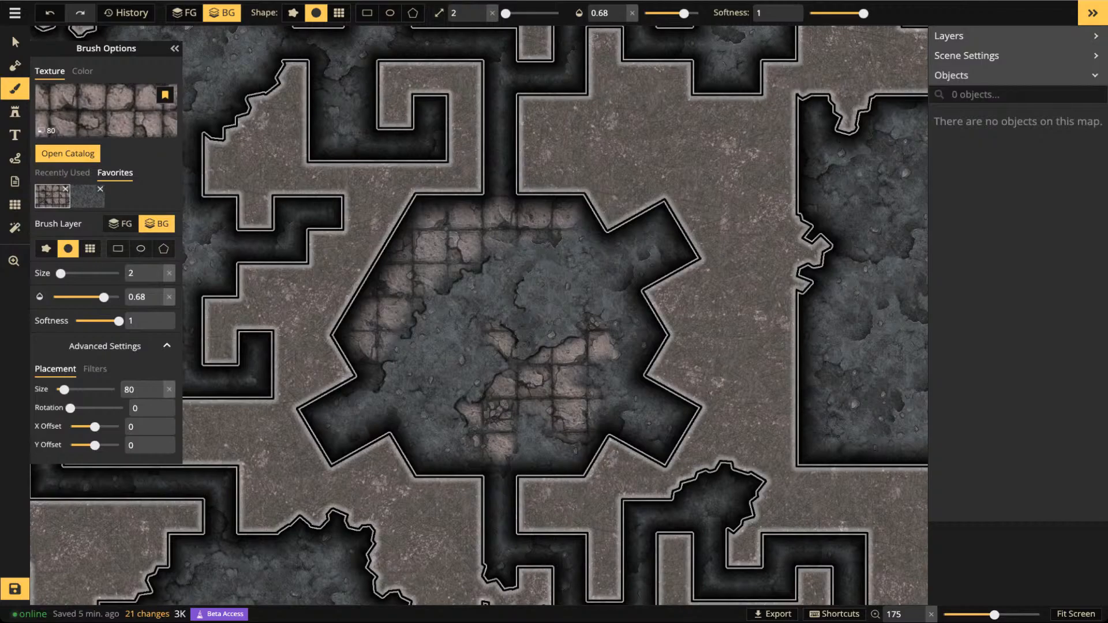
click(15, 89)
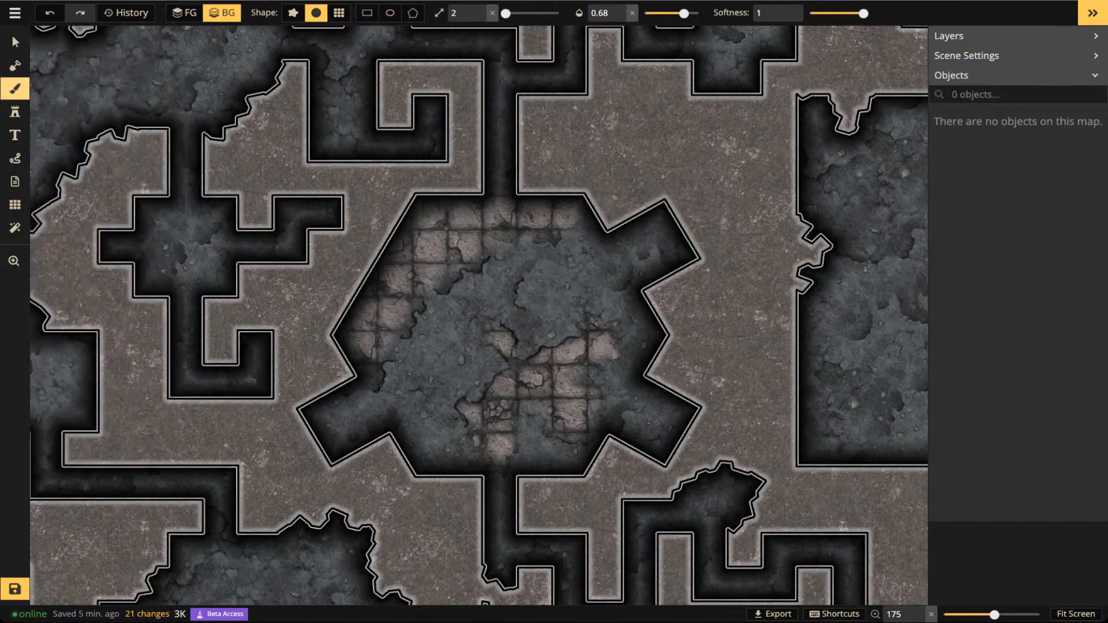
click(15, 89)
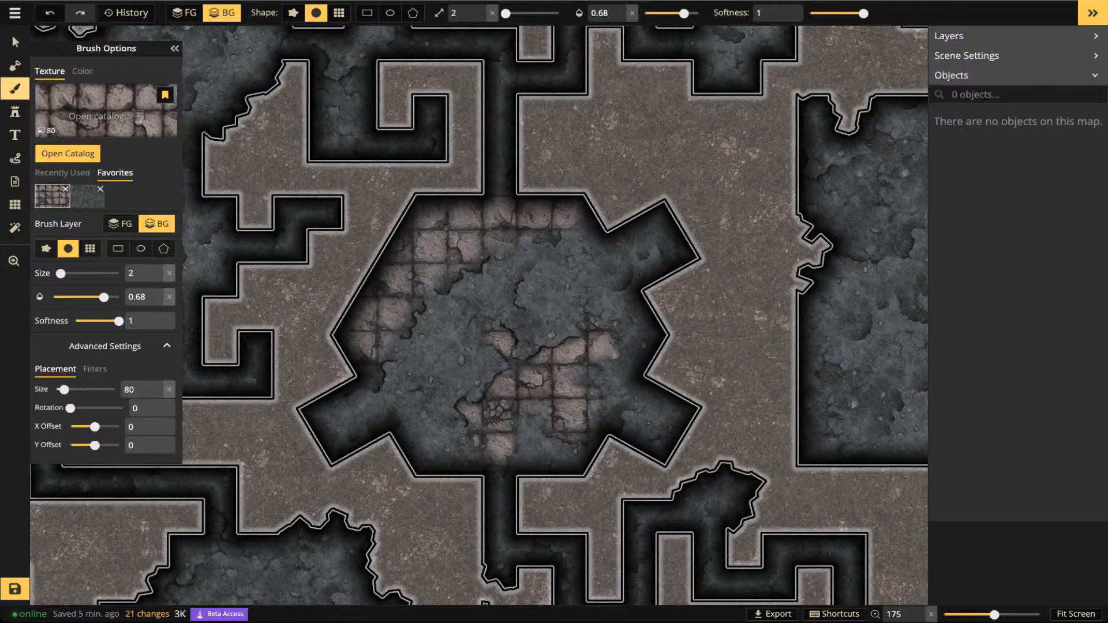
Choose the blue-grey ground texture from the texture catalog, scale it to 34.99 and raise its brightness to 159
click(107, 117)
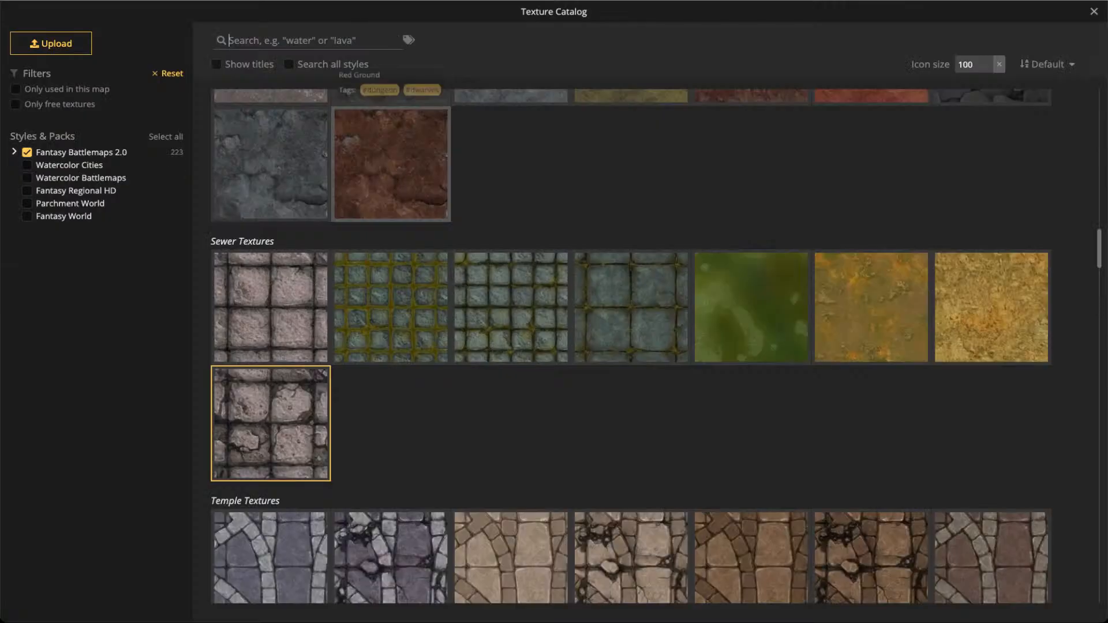
click(270, 163)
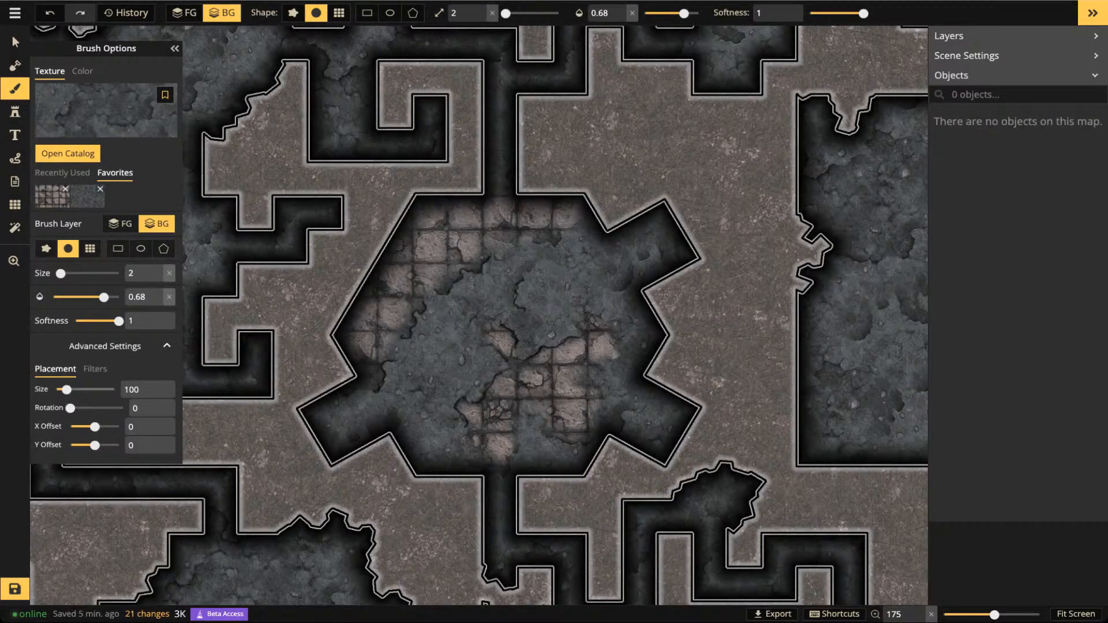
drag(66, 390, 59, 390)
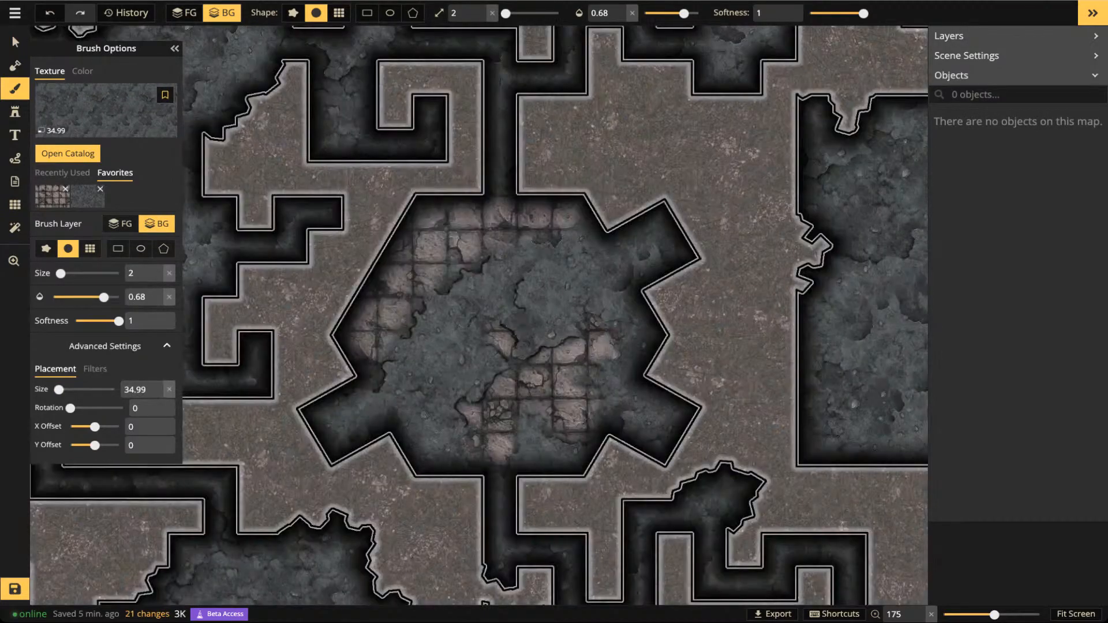
click(95, 369)
drag(96, 426, 110, 426)
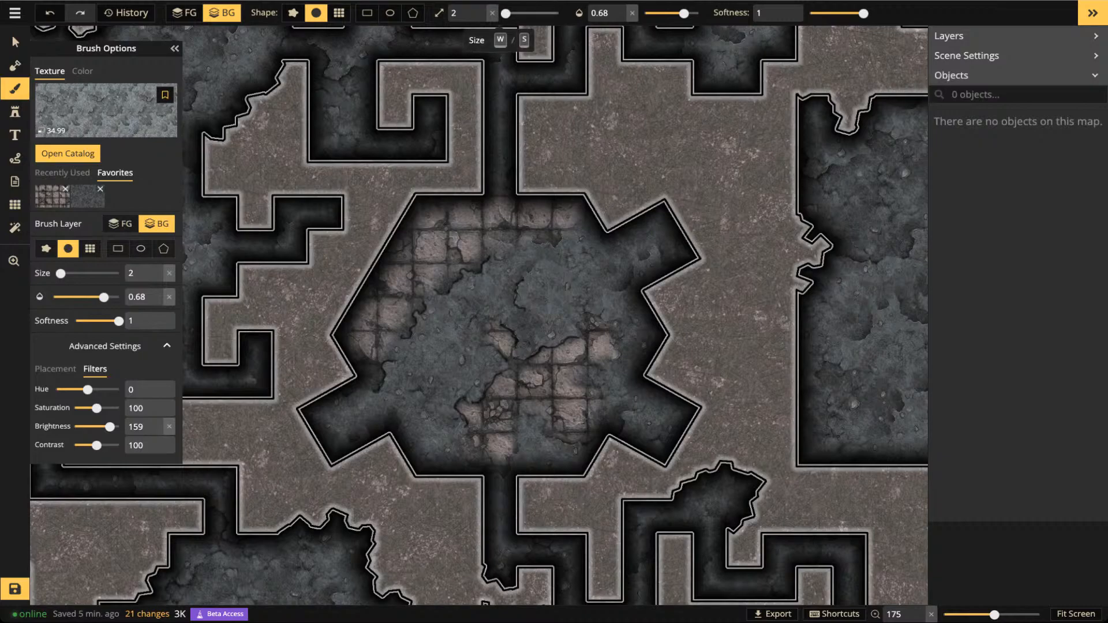
Set the brush to size 17 and opacity 0.46, and add the brightened ground texture to the favorites
drag(505, 12, 511, 13)
key(w)
key(w)
key(w)
key(w)
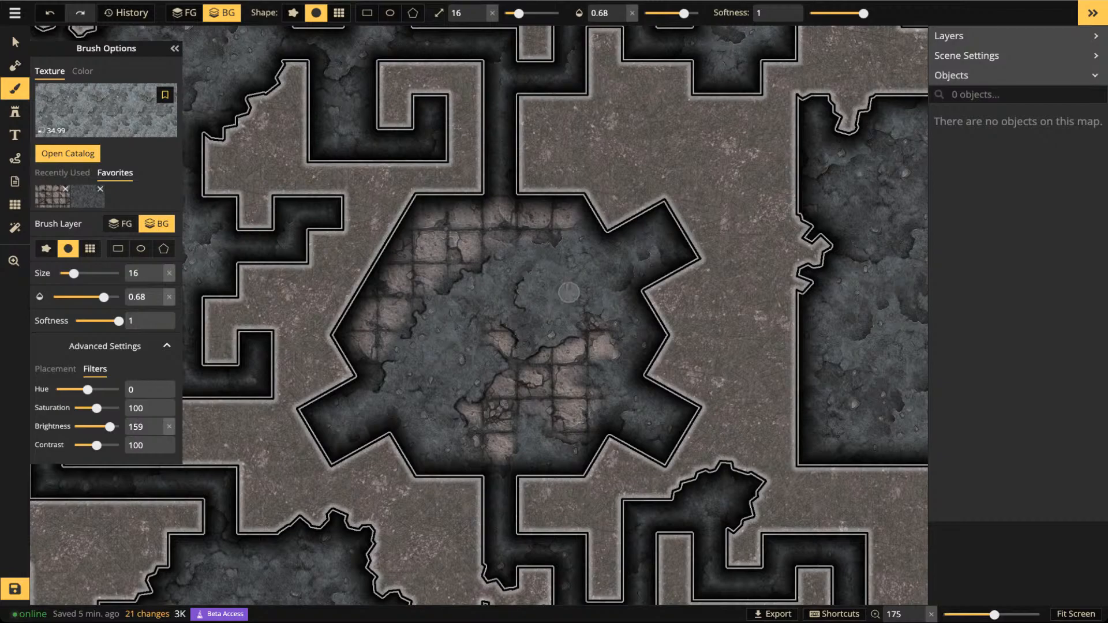
drag(684, 14, 671, 13)
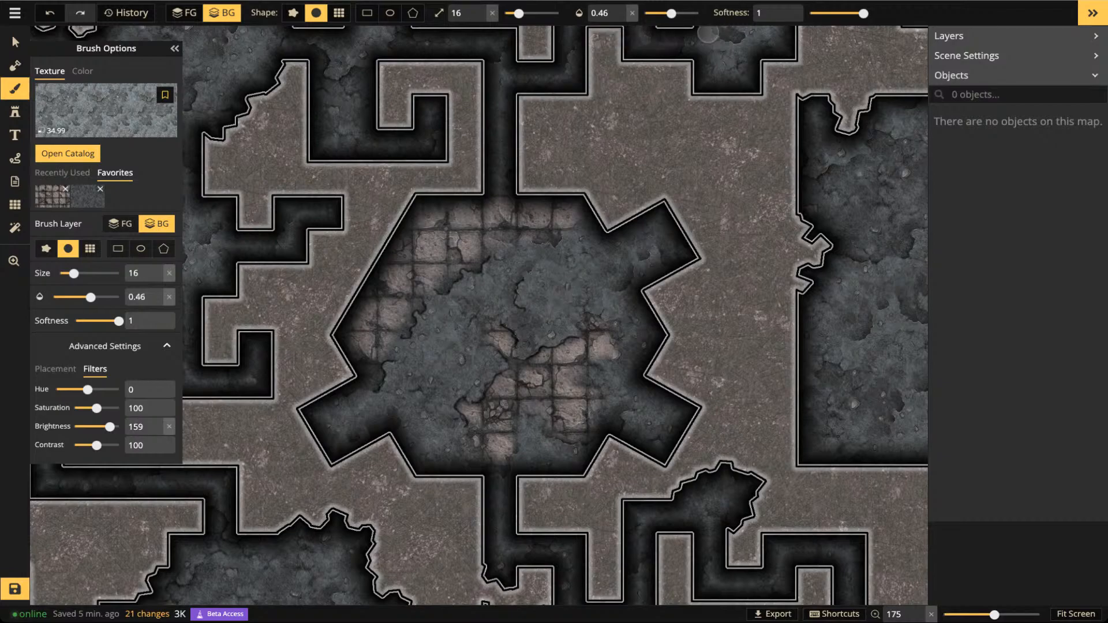
drag(518, 14, 520, 13)
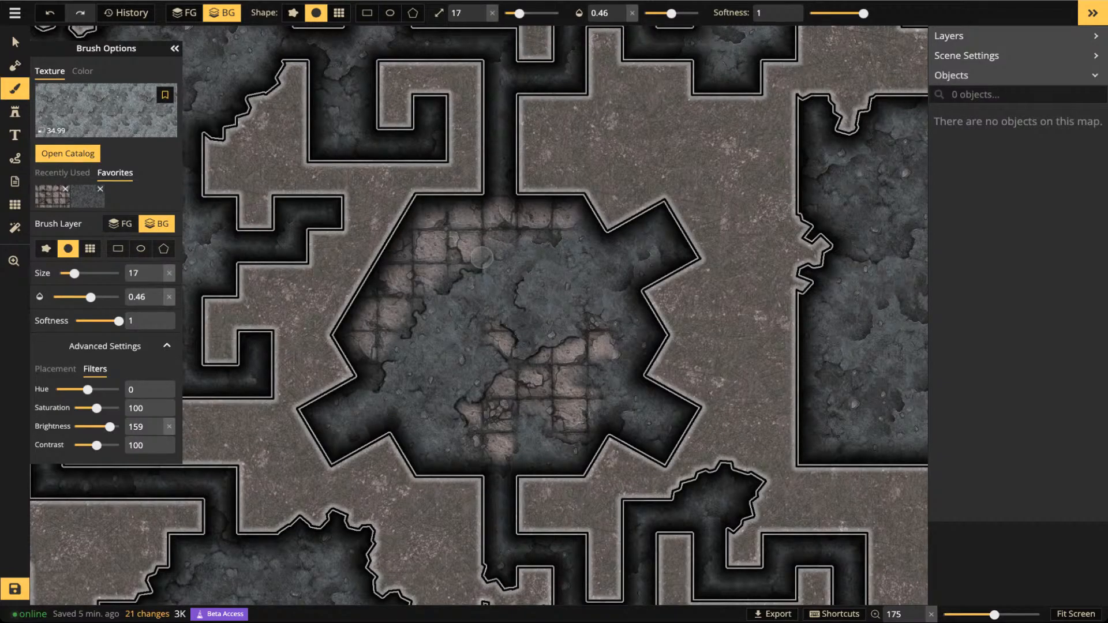
click(165, 94)
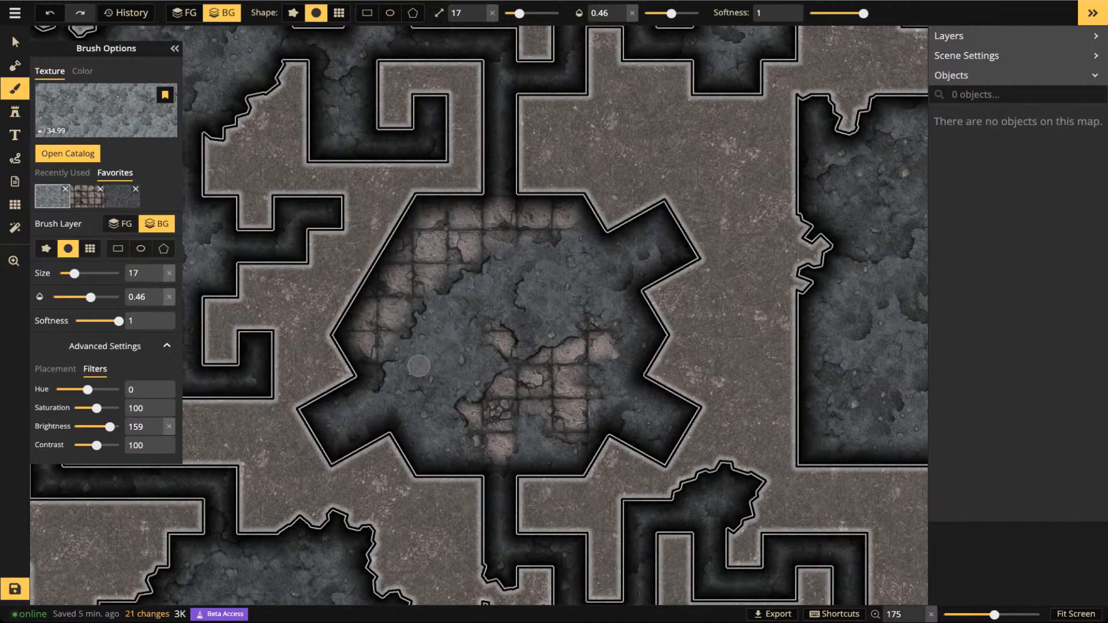
Raise the brush opacity to 0.78 and paint light ground patches on the hexagonal room's lower-left and upper-right floor
drag(672, 13, 689, 14)
mouse_move(446, 350)
mouse_down()
mouse_move(414, 374)
mouse_move(457, 358)
mouse_move(458, 373)
mouse_move(452, 317)
mouse_move(424, 407)
mouse_up()
mouse_move(554, 285)
mouse_down()
mouse_move(538, 304)
mouse_move(566, 297)
mouse_move(553, 323)
mouse_move(554, 296)
mouse_move(575, 294)
mouse_move(587, 274)
mouse_move(549, 275)
mouse_up()
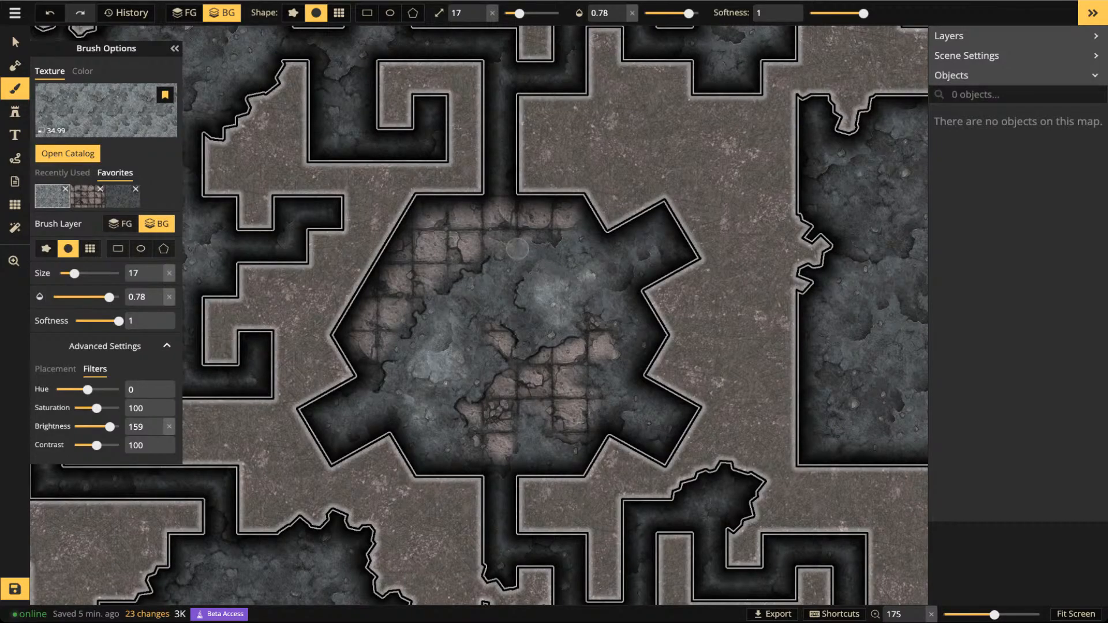
Paint light ground patches across the floor of the large jagged cave in the map's upper-left area
scroll(548, 275, down, 4)
drag(471, 237, 638, 278)
drag(512, 143, 647, 145)
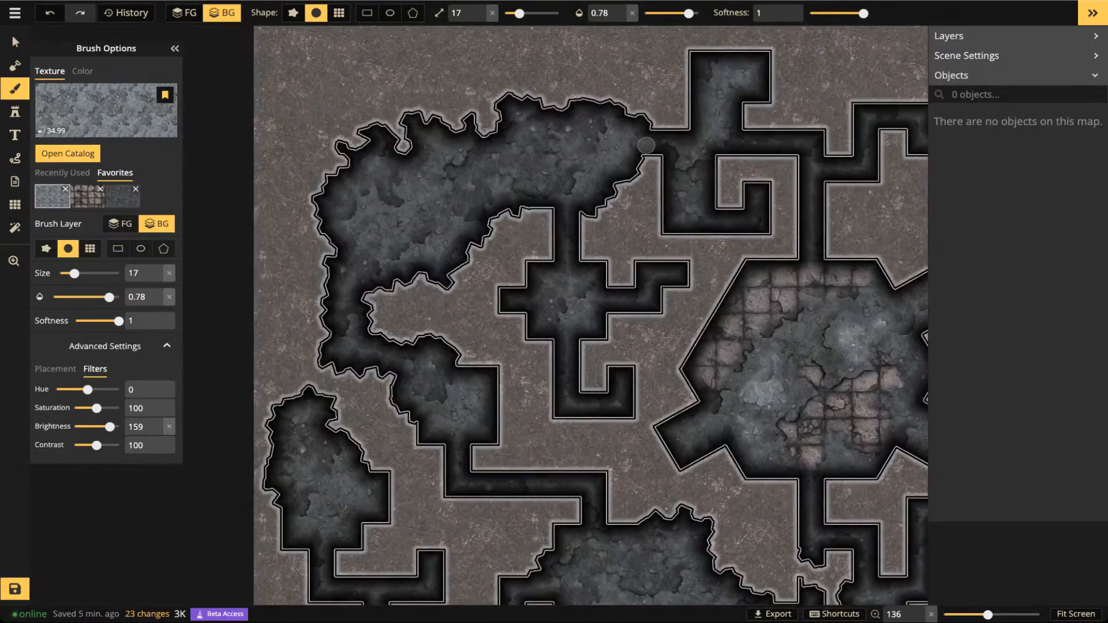
mouse_move(381, 224)
mouse_down()
mouse_move(378, 245)
mouse_move(420, 220)
mouse_move(428, 163)
mouse_move(411, 227)
mouse_move(394, 227)
mouse_up()
mouse_move(541, 180)
mouse_down()
mouse_move(535, 169)
mouse_move(547, 187)
mouse_move(534, 170)
mouse_up()
drag(628, 142, 605, 167)
Paint light ground patches in the smaller caves and rooms along the map's left and lower sides
drag(577, 294, 619, 81)
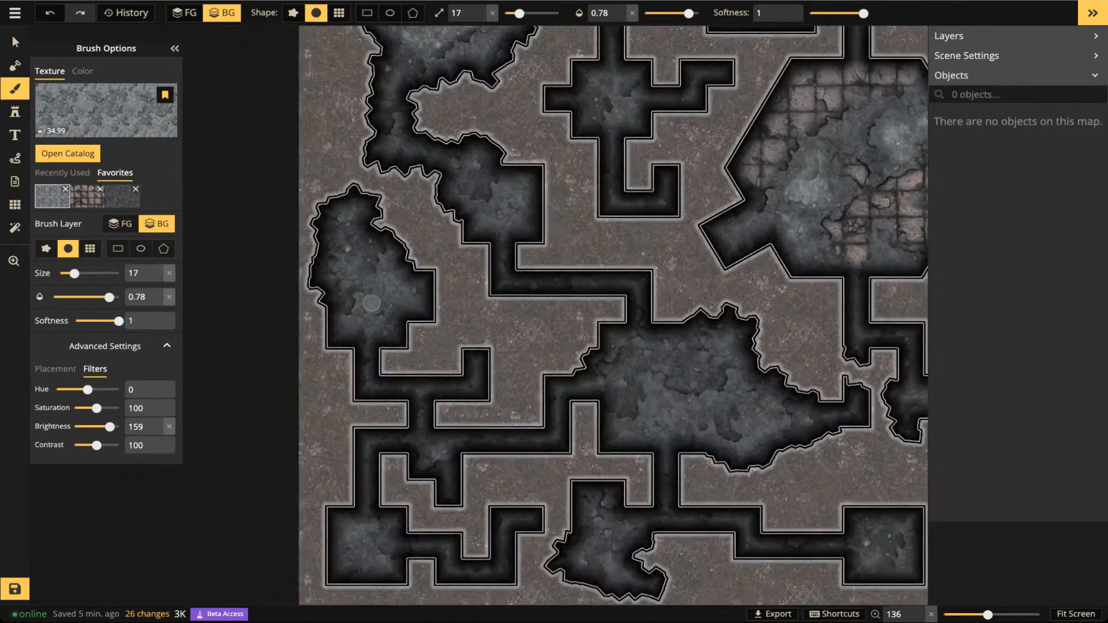
mouse_move(515, 183)
mouse_down()
mouse_move(502, 217)
mouse_move(515, 203)
mouse_move(497, 106)
mouse_up()
drag(337, 547, 329, 391)
mouse_move(339, 286)
mouse_down()
mouse_move(322, 288)
mouse_move(339, 290)
mouse_move(334, 313)
mouse_up()
mouse_move(573, 293)
mouse_down()
mouse_move(589, 322)
mouse_move(595, 304)
mouse_up()
drag(596, 303, 465, 326)
mouse_move(848, 274)
mouse_down()
mouse_move(777, 307)
mouse_move(678, 291)
mouse_move(684, 302)
mouse_move(709, 287)
mouse_move(688, 312)
mouse_move(719, 308)
mouse_move(690, 335)
mouse_move(746, 330)
mouse_move(676, 323)
mouse_move(717, 276)
mouse_up()
Paint light ground patches across the floor of the large rectangular room on the map's right side
key(space)
mouse_move(720, 146)
mouse_down()
mouse_move(662, 204)
mouse_move(616, 429)
mouse_up()
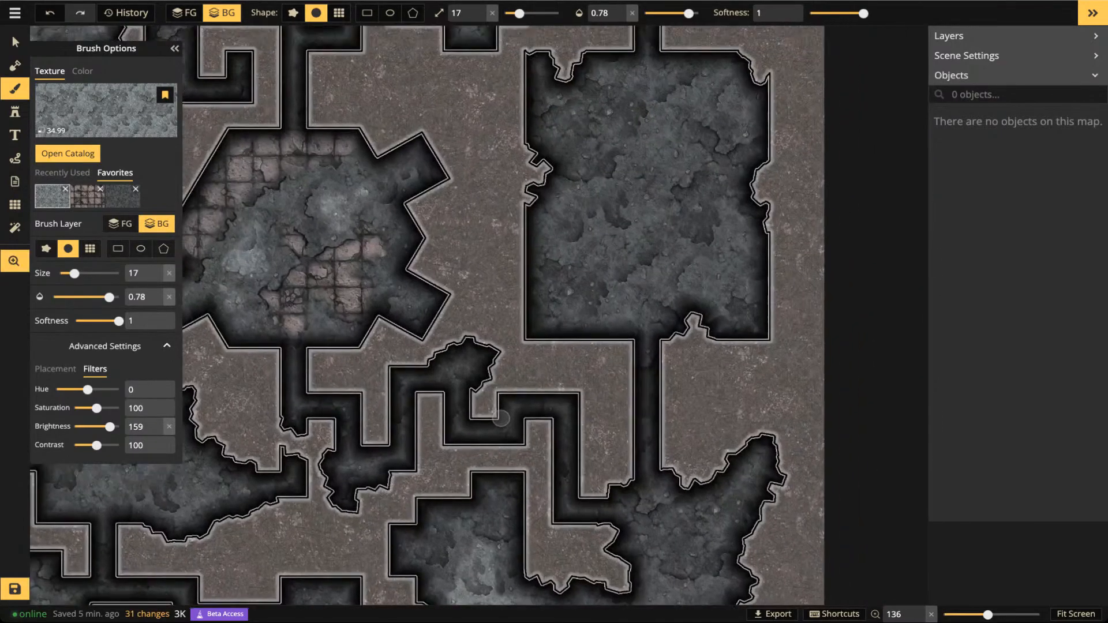
mouse_move(639, 158)
mouse_down()
mouse_move(662, 155)
mouse_move(646, 180)
mouse_move(676, 177)
mouse_move(658, 149)
mouse_move(636, 253)
mouse_move(595, 251)
mouse_move(632, 248)
mouse_move(641, 303)
mouse_move(717, 273)
mouse_move(721, 285)
mouse_move(744, 106)
mouse_move(735, 118)
mouse_move(646, 62)
mouse_up()
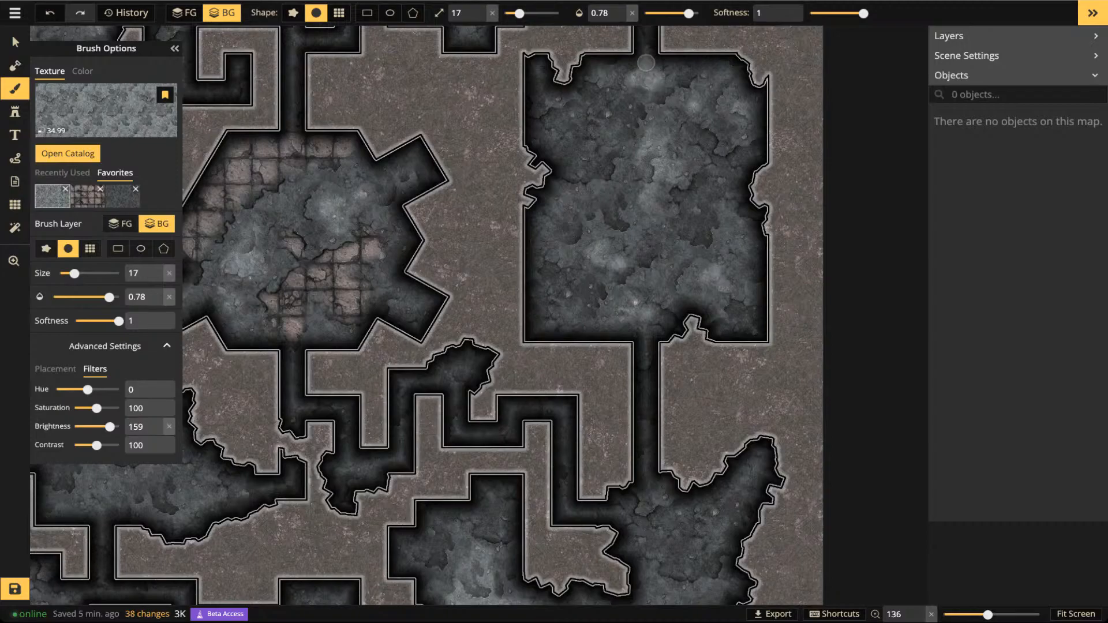
Paint light ground patches along the lower floor of the jagged cave in the map's lower-right corner
key(space)
drag(649, 431, 523, 165)
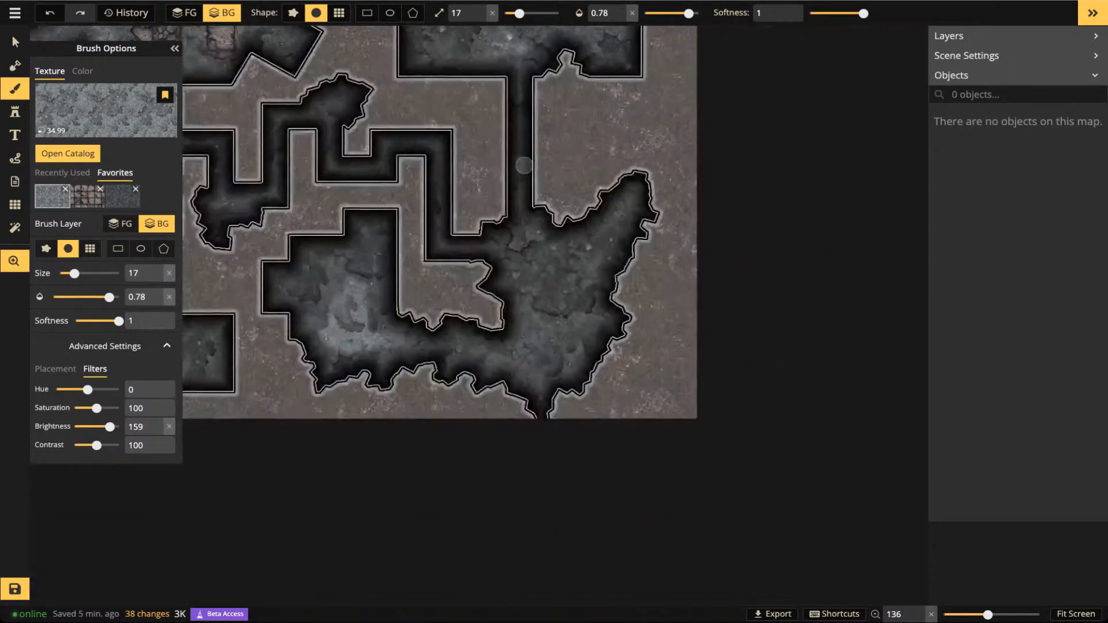
mouse_move(556, 312)
mouse_down()
mouse_move(539, 331)
mouse_move(541, 360)
mouse_move(566, 330)
mouse_move(598, 332)
mouse_move(561, 342)
mouse_move(531, 331)
mouse_move(524, 361)
mouse_move(494, 350)
mouse_up()
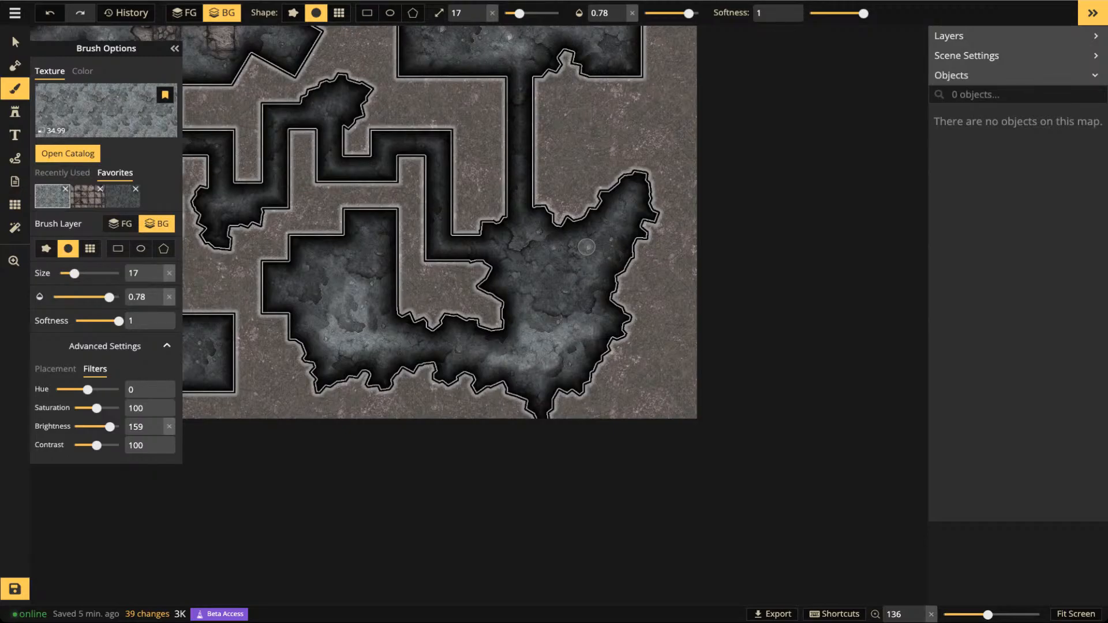
Add light ground patches to the small square room near the map's bottom edge and the wide jagged cave above it
scroll(587, 247, down, 2)
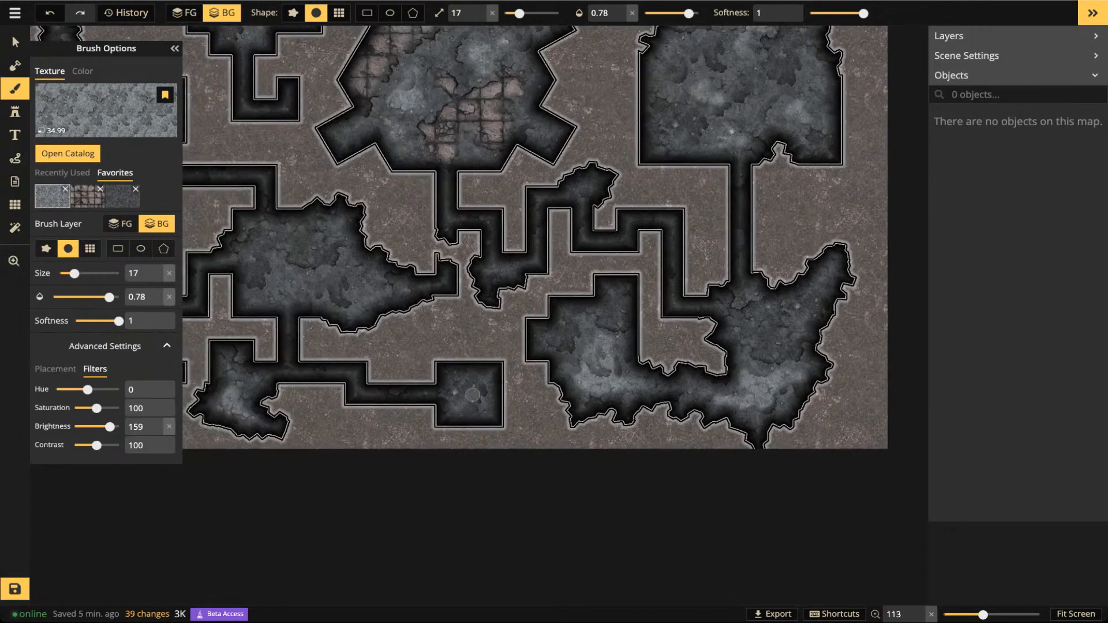
mouse_move(473, 395)
mouse_down()
mouse_move(459, 396)
mouse_move(462, 386)
mouse_up()
mouse_move(283, 282)
mouse_down()
mouse_move(279, 295)
mouse_move(301, 292)
mouse_up()
drag(359, 266, 375, 295)
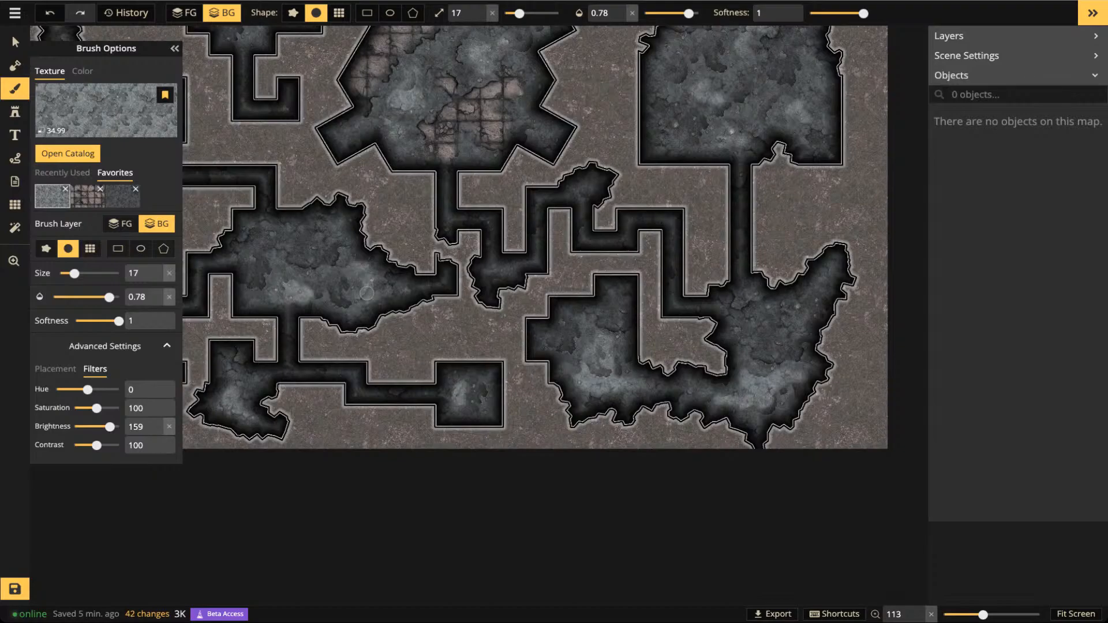
Switch to the favorite broken tile texture at opacity 0.57 and paint tiles across the wide jagged cave's upper floor
click(88, 197)
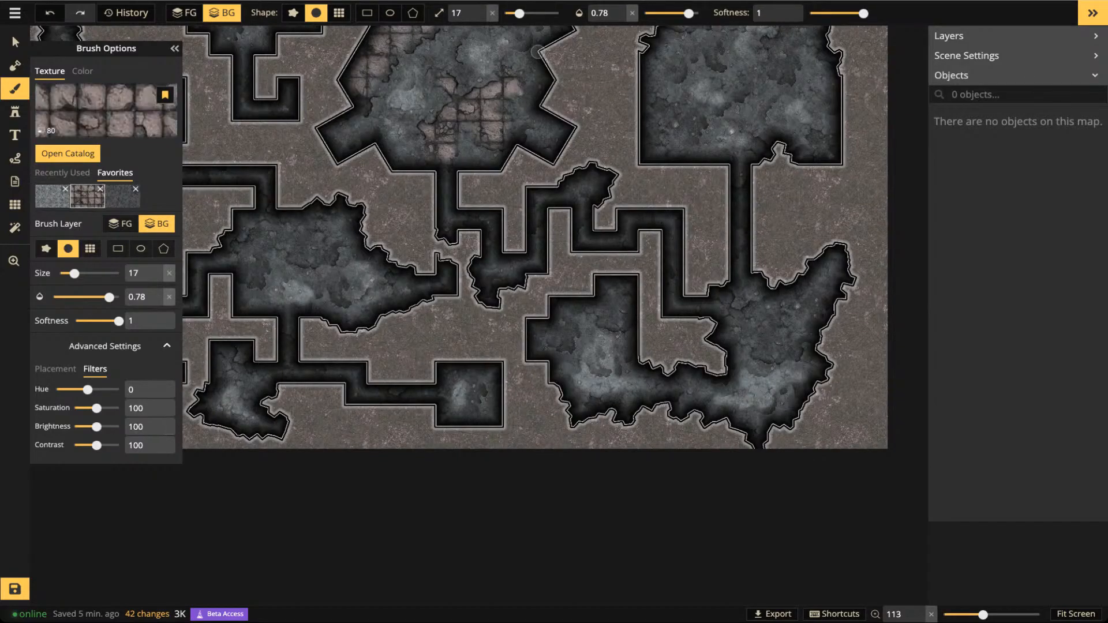
drag(689, 13, 678, 12)
scroll(587, 198, up, 3)
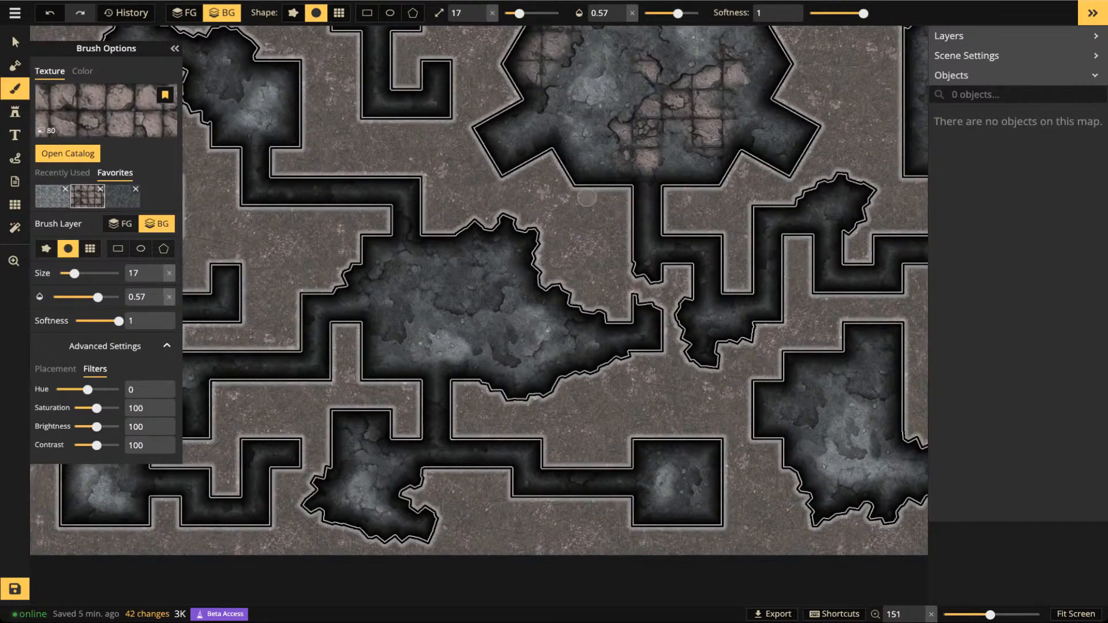
mouse_move(384, 290)
mouse_down()
mouse_move(384, 327)
mouse_move(405, 255)
mouse_move(439, 255)
mouse_move(452, 300)
mouse_move(505, 264)
mouse_move(498, 287)
mouse_move(510, 256)
mouse_move(417, 256)
mouse_move(391, 271)
mouse_move(392, 294)
mouse_move(358, 308)
mouse_move(387, 298)
mouse_move(393, 316)
mouse_move(375, 311)
mouse_move(451, 276)
mouse_move(474, 297)
mouse_move(456, 309)
mouse_move(476, 305)
mouse_move(483, 265)
mouse_move(502, 263)
mouse_move(408, 262)
mouse_move(373, 307)
mouse_move(341, 308)
mouse_move(442, 266)
mouse_move(468, 264)
mouse_move(487, 290)
mouse_up()
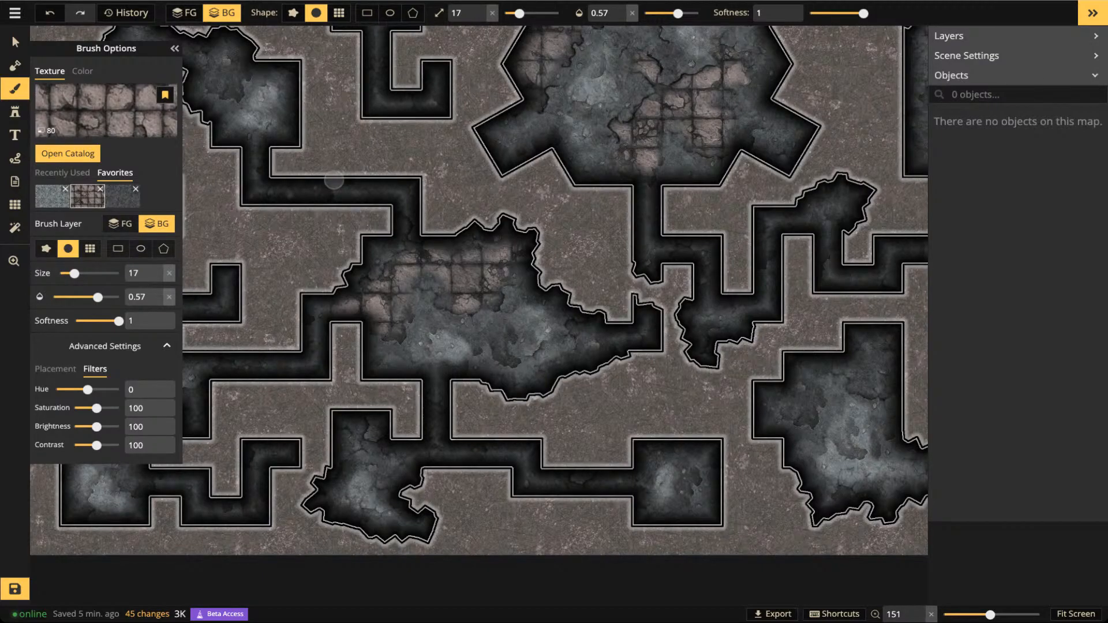
Paint broken tile patches on the upper and left floor of the lower-right cave
mouse_move(771, 406)
mouse_down()
mouse_move(793, 386)
mouse_move(808, 407)
mouse_up()
mouse_move(815, 360)
mouse_down()
mouse_move(863, 354)
mouse_move(883, 336)
mouse_move(862, 372)
mouse_move(881, 385)
mouse_move(869, 387)
mouse_move(859, 361)
mouse_move(883, 367)
mouse_move(801, 367)
mouse_move(815, 383)
mouse_move(795, 413)
mouse_move(769, 399)
mouse_up()
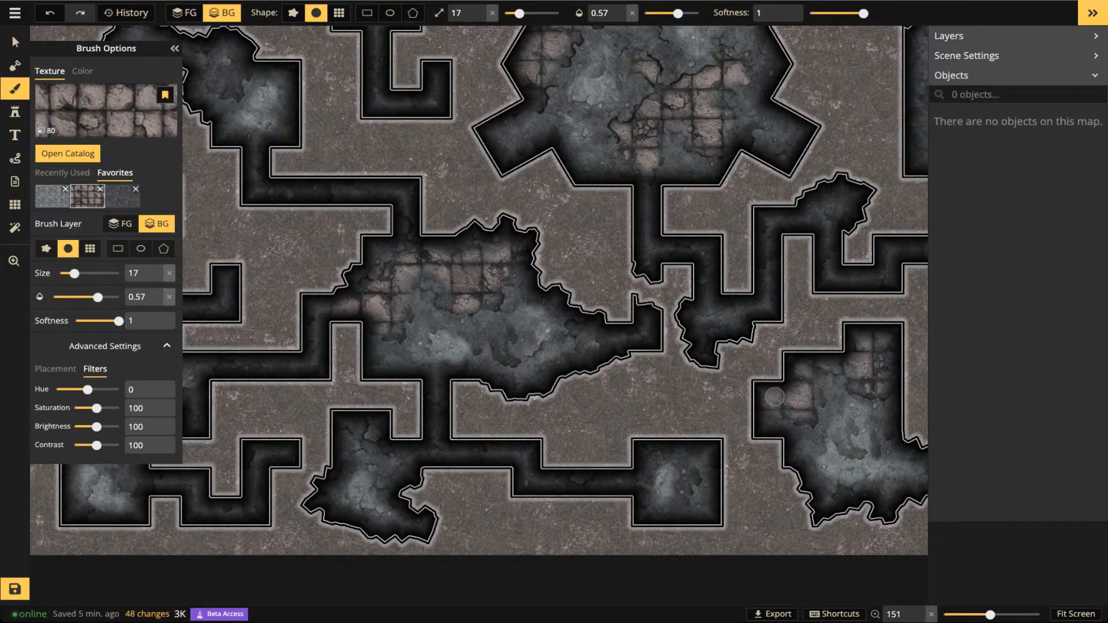
click(863, 346)
click(881, 364)
Paint broken tiles on the upper floor of the small jagged cave at the map's left edge
key(space)
drag(284, 374, 624, 271)
drag(561, 207, 517, 433)
mouse_move(387, 295)
mouse_down()
mouse_move(408, 274)
mouse_move(380, 256)
mouse_move(395, 248)
mouse_move(386, 227)
mouse_move(366, 282)
mouse_move(403, 230)
mouse_move(420, 267)
mouse_move(367, 233)
mouse_move(353, 301)
mouse_move(382, 290)
mouse_move(399, 260)
mouse_move(374, 257)
mouse_up()
Paint broken tile patches across the middle and upper right of the large upper-left cave's floor
key(space)
drag(610, 150, 600, 324)
mouse_move(549, 154)
mouse_down()
mouse_move(562, 195)
mouse_move(597, 151)
mouse_move(598, 182)
mouse_move(595, 123)
mouse_move(657, 109)
mouse_move(685, 128)
mouse_move(603, 90)
mouse_move(619, 105)
mouse_move(605, 129)
mouse_move(582, 111)
mouse_move(638, 113)
mouse_up()
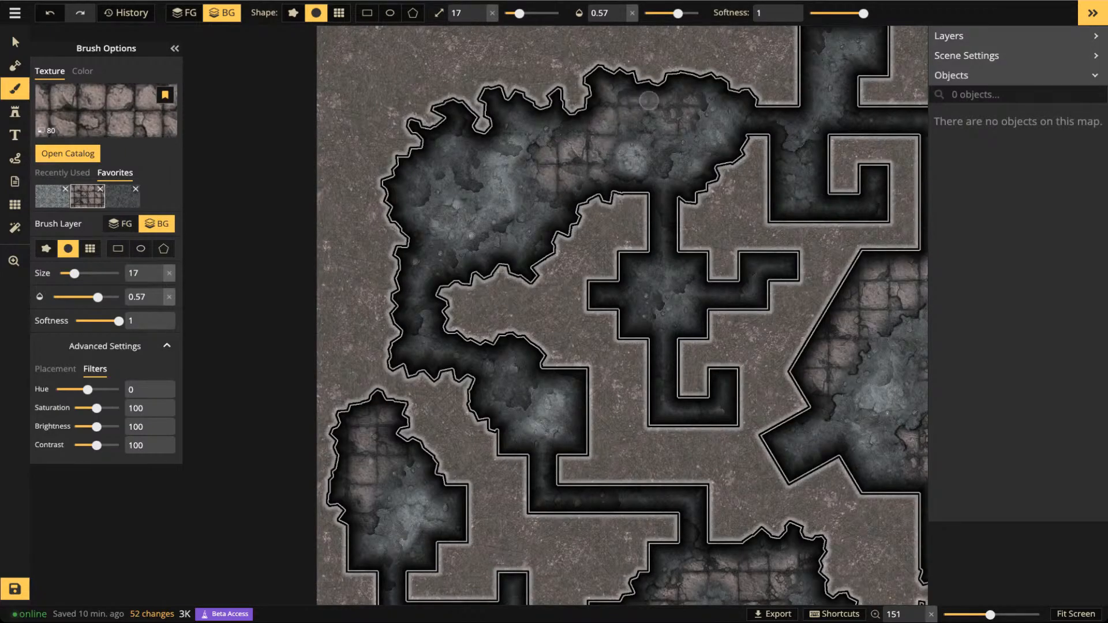
key(space)
drag(781, 213, 709, 222)
drag(597, 124, 602, 119)
click(612, 119)
mouse_move(536, 112)
mouse_down()
mouse_move(552, 109)
mouse_move(520, 158)
mouse_up()
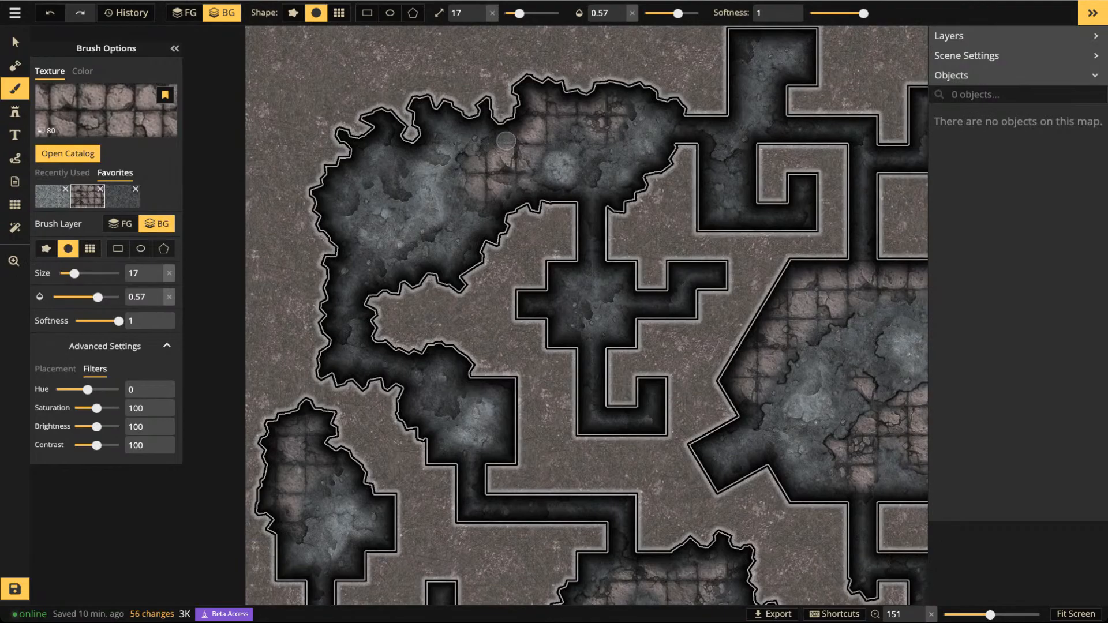
Paint broken tile patches in the large ragged rectangular room on the map's right and on the lower-right cave's upper-right arm
scroll(506, 140, down, 5)
key(space)
drag(730, 216, 425, 214)
drag(496, 373, 530, 252)
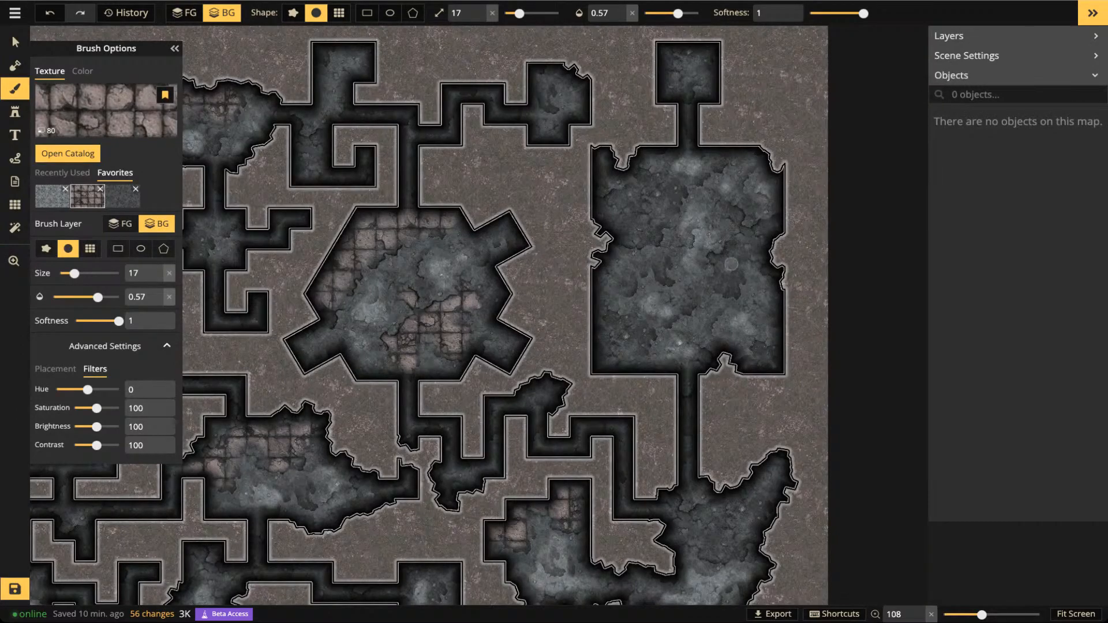
mouse_move(722, 259)
mouse_down()
mouse_move(739, 242)
mouse_move(744, 260)
mouse_move(754, 236)
mouse_move(764, 253)
mouse_move(736, 222)
mouse_move(732, 276)
mouse_move(719, 277)
mouse_move(749, 246)
mouse_move(765, 257)
mouse_move(744, 217)
mouse_up()
mouse_move(613, 181)
mouse_down()
mouse_move(606, 219)
mouse_move(624, 188)
mouse_move(625, 226)
mouse_move(680, 185)
mouse_move(640, 190)
mouse_move(648, 235)
mouse_move(621, 241)
mouse_move(621, 200)
mouse_move(621, 219)
mouse_move(663, 182)
mouse_move(668, 194)
mouse_move(686, 174)
mouse_move(678, 162)
mouse_move(721, 162)
mouse_move(658, 208)
mouse_move(611, 193)
mouse_up()
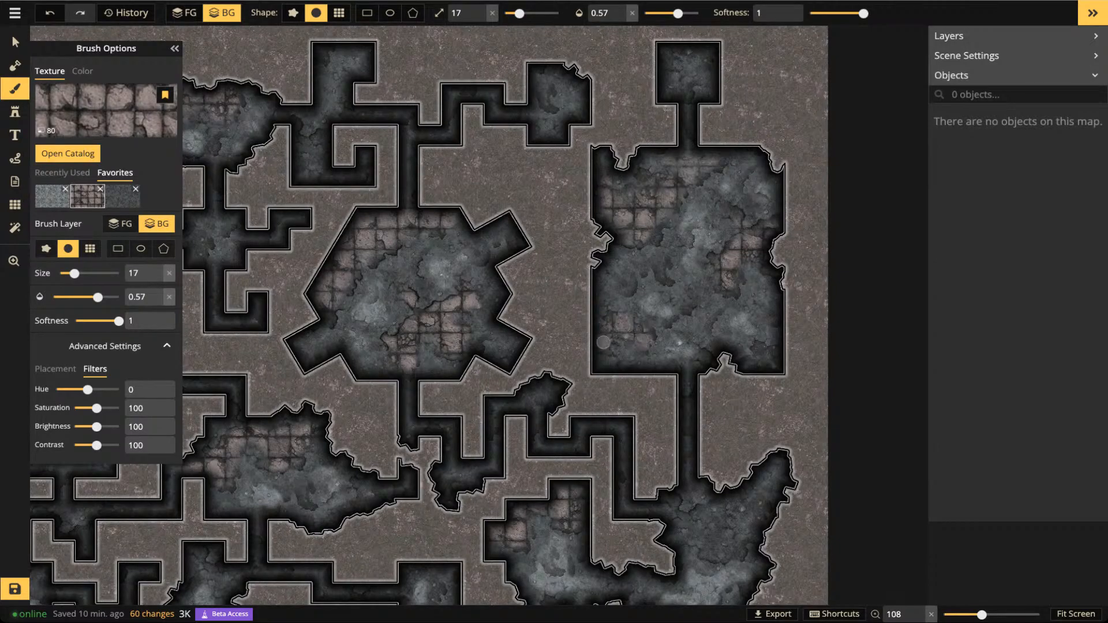
drag(647, 343, 646, 333)
mouse_move(675, 525)
mouse_down()
mouse_move(709, 510)
mouse_move(712, 552)
mouse_move(729, 523)
mouse_move(732, 551)
mouse_move(765, 491)
mouse_move(726, 553)
mouse_move(734, 547)
mouse_move(695, 538)
mouse_move(672, 512)
mouse_move(650, 512)
mouse_move(691, 534)
mouse_move(731, 505)
mouse_move(768, 498)
mouse_move(734, 553)
mouse_move(743, 558)
mouse_move(695, 526)
mouse_up()
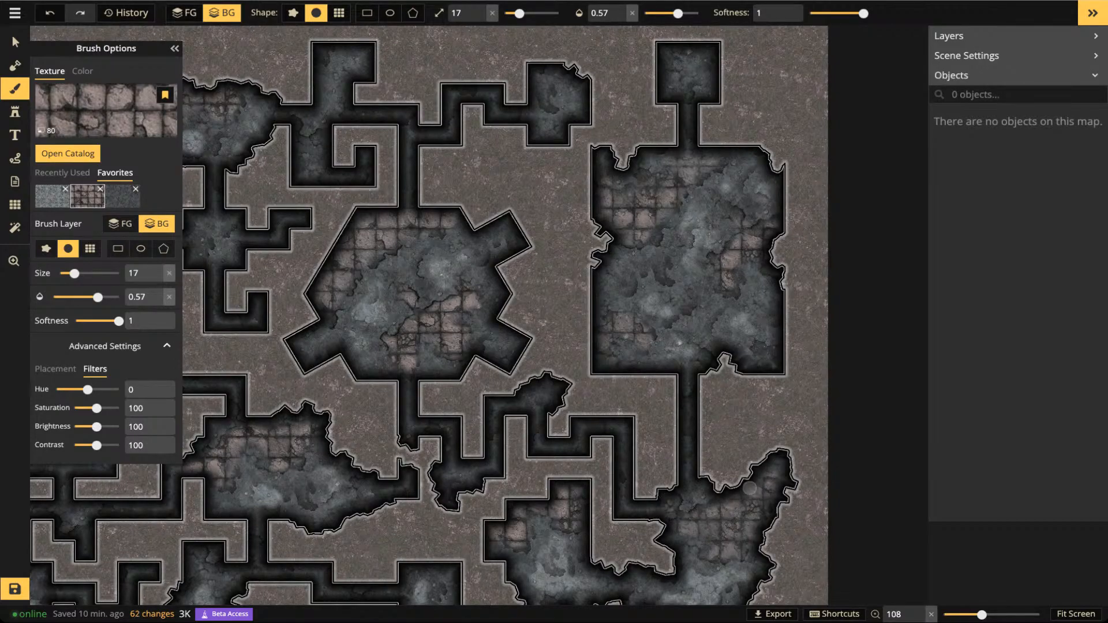
Increase the brush size to 18 and paint broken tiles on the floors of the small rooms along the map's top edge
scroll(750, 488, down, 5)
drag(395, 469, 466, 410)
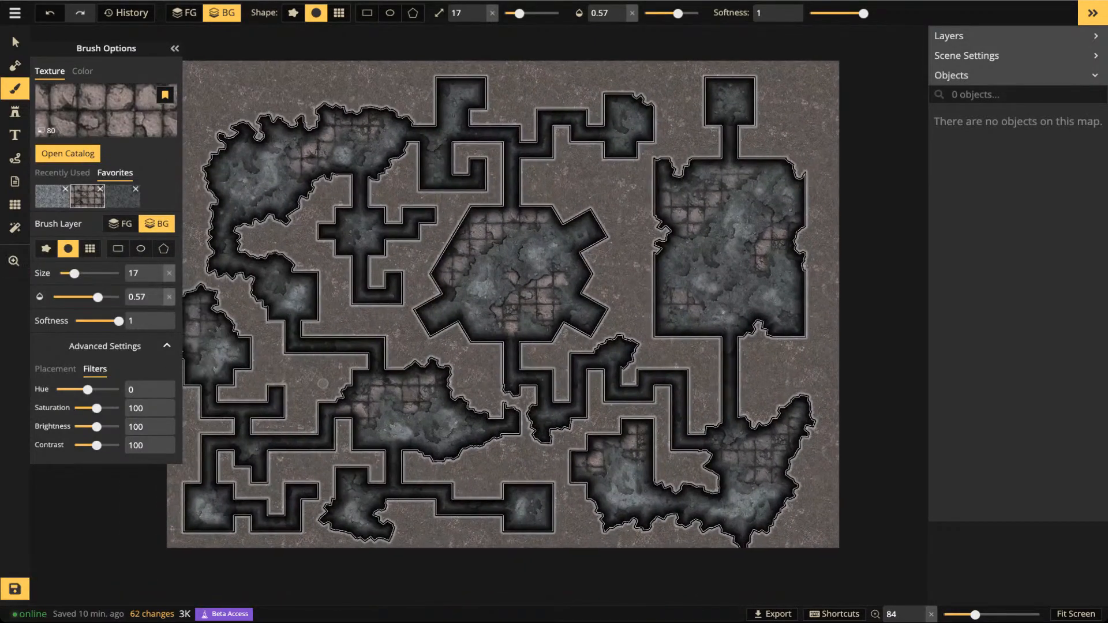
scroll(417, 100, up, 10)
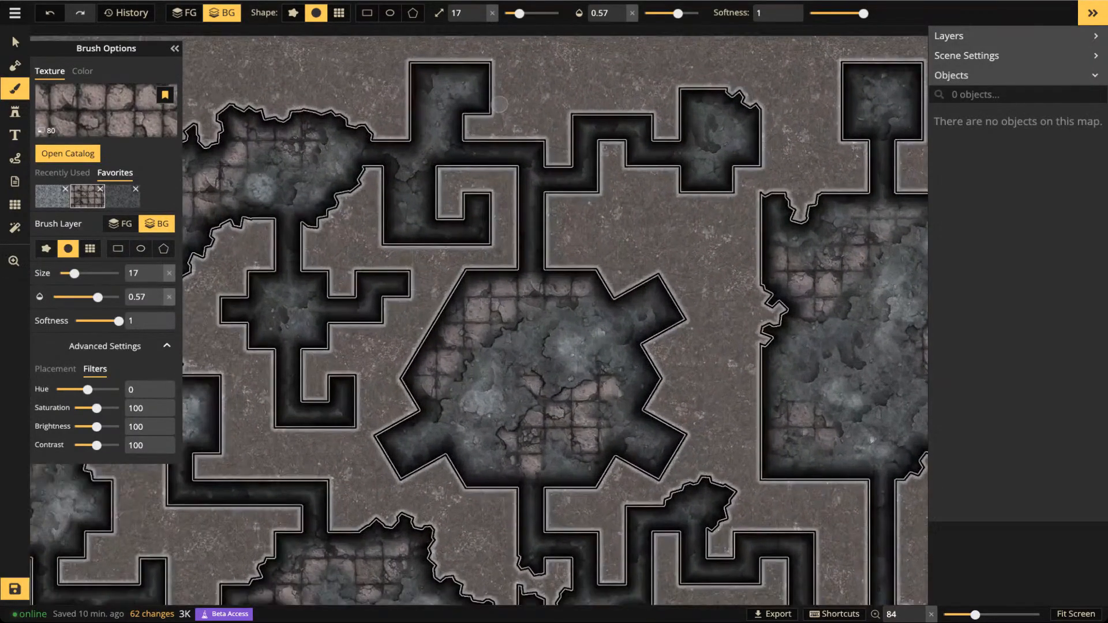
key(w)
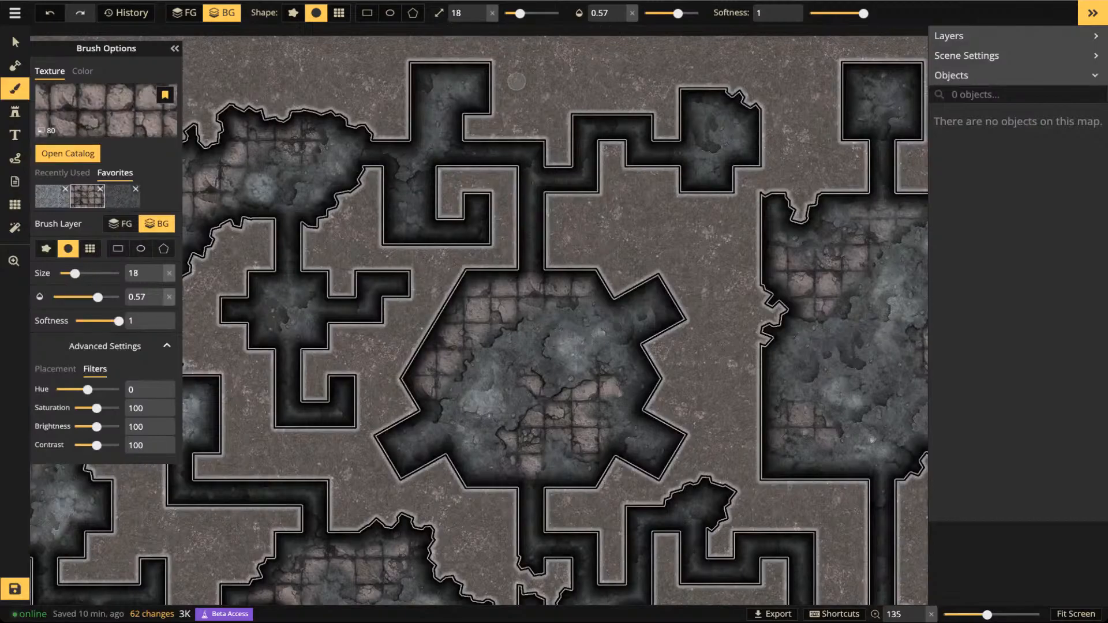
drag(831, 228, 652, 248)
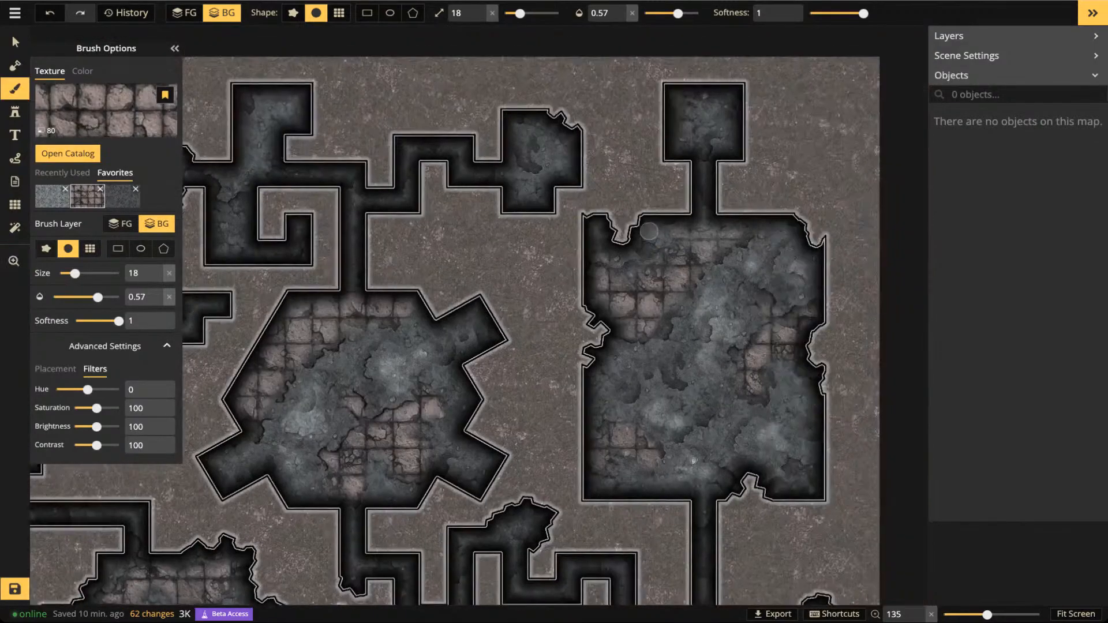
mouse_move(682, 145)
mouse_down()
mouse_move(698, 93)
mouse_move(707, 153)
mouse_move(726, 100)
mouse_move(736, 155)
mouse_move(740, 127)
mouse_up()
mouse_move(252, 92)
mouse_down()
mouse_move(259, 148)
mouse_move(298, 109)
mouse_up()
key(space)
drag(516, 156, 551, 161)
Paint broken tiles in the small cave and square room along the map's bottom edge and on the nearby corridor floors
key(space)
mouse_move(468, 396)
mouse_down()
mouse_move(636, 135)
mouse_move(677, 44)
mouse_up()
mouse_move(577, 347)
mouse_down()
mouse_move(566, 288)
mouse_move(546, 342)
mouse_move(580, 331)
mouse_move(578, 389)
mouse_up()
mouse_move(278, 308)
mouse_down()
mouse_move(310, 312)
mouse_move(276, 315)
mouse_move(311, 332)
mouse_move(282, 315)
mouse_move(441, 314)
mouse_up()
key(space)
drag(460, 277, 572, 272)
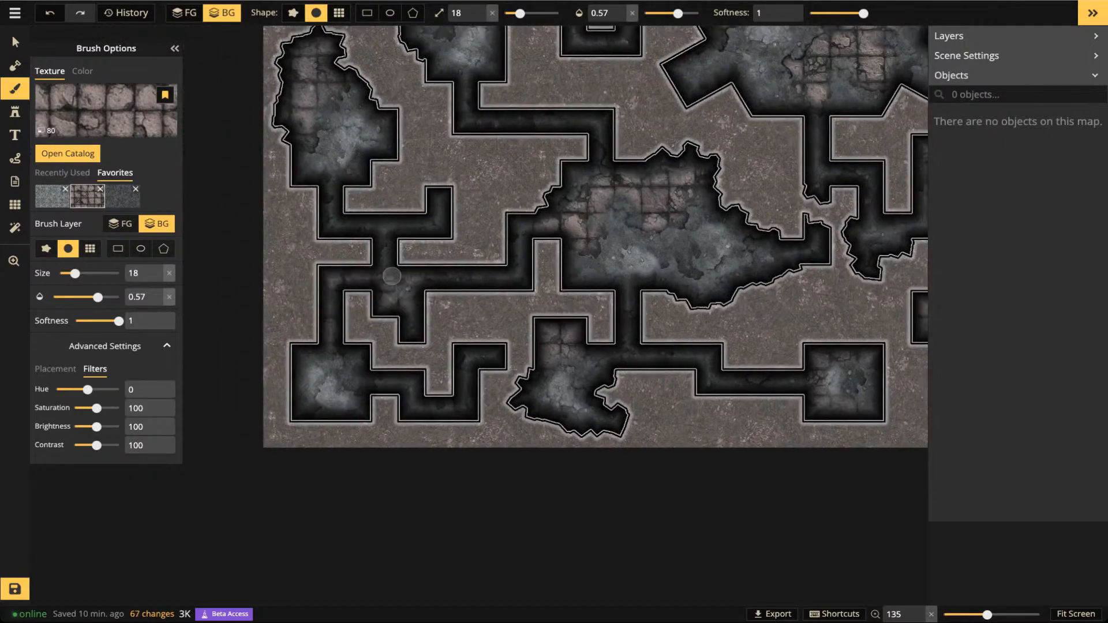
drag(351, 231, 436, 219)
mouse_move(514, 118)
mouse_down()
mouse_move(597, 163)
mouse_move(594, 117)
mouse_move(463, 119)
mouse_up()
scroll(462, 119, down, 5)
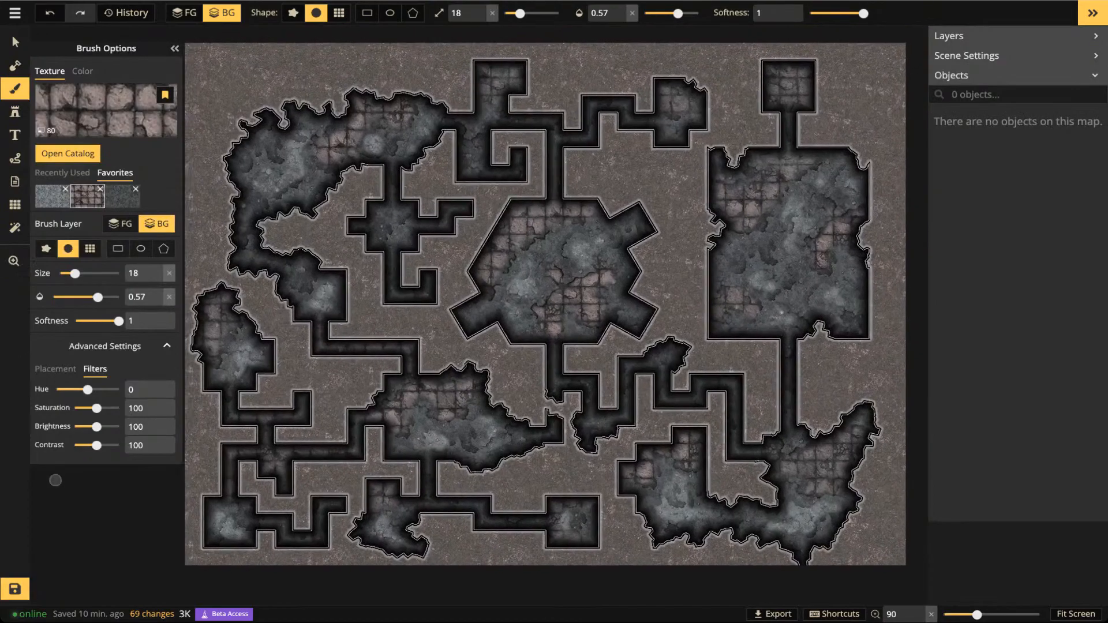
Save the map and turn on the square grid overlay
key(ctrl+s)
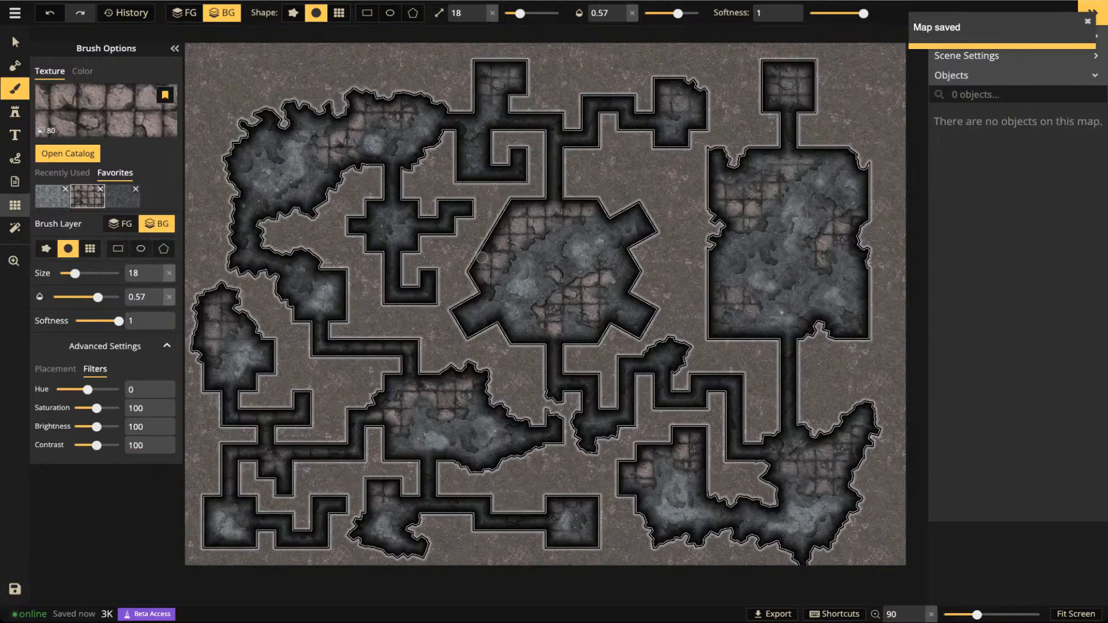
click(14, 204)
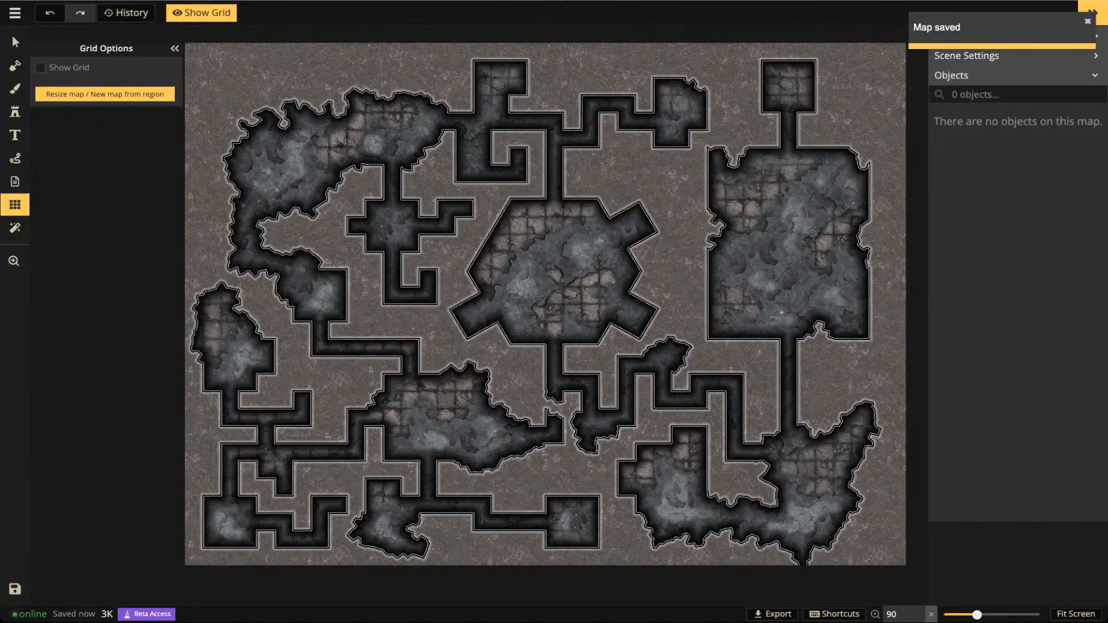
click(41, 68)
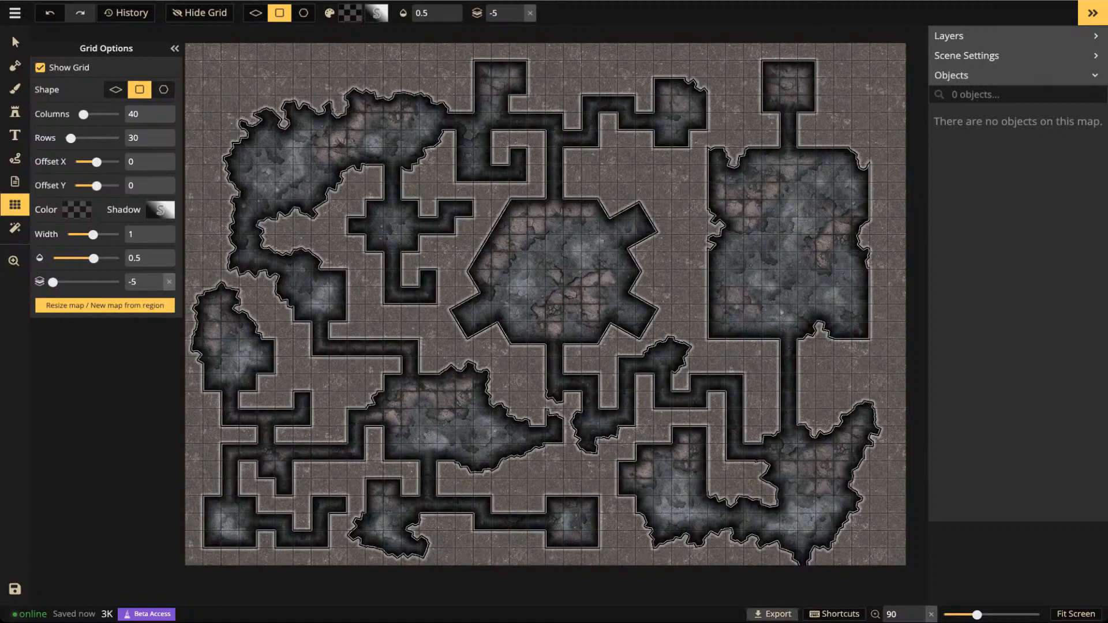
Export the map with its grid as a 3072 x 2304 px image and return to editing
click(773, 614)
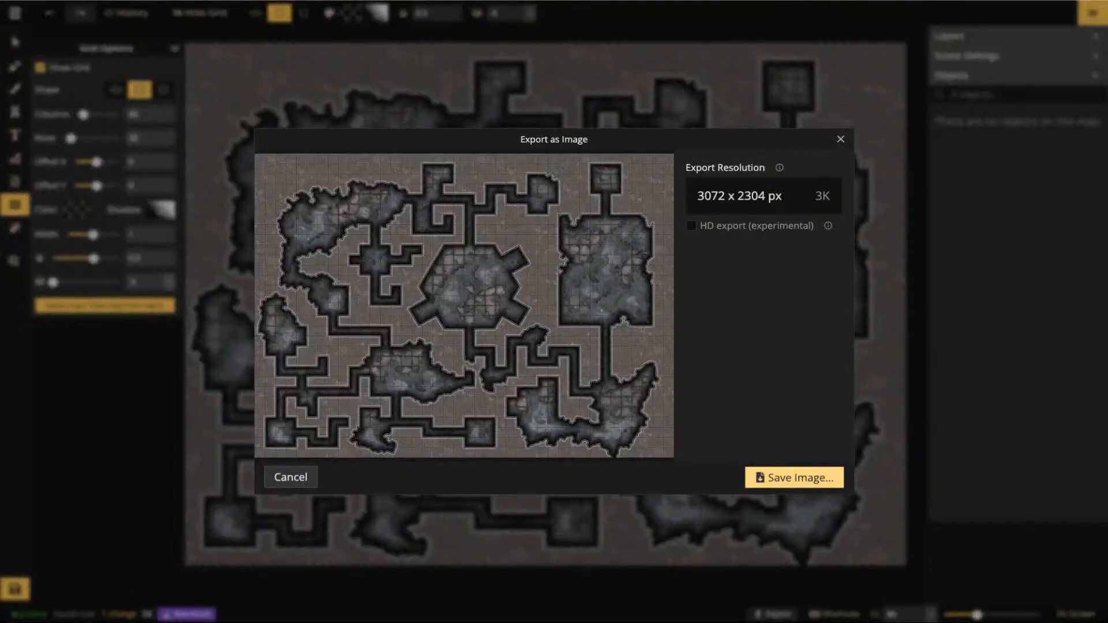
click(794, 478)
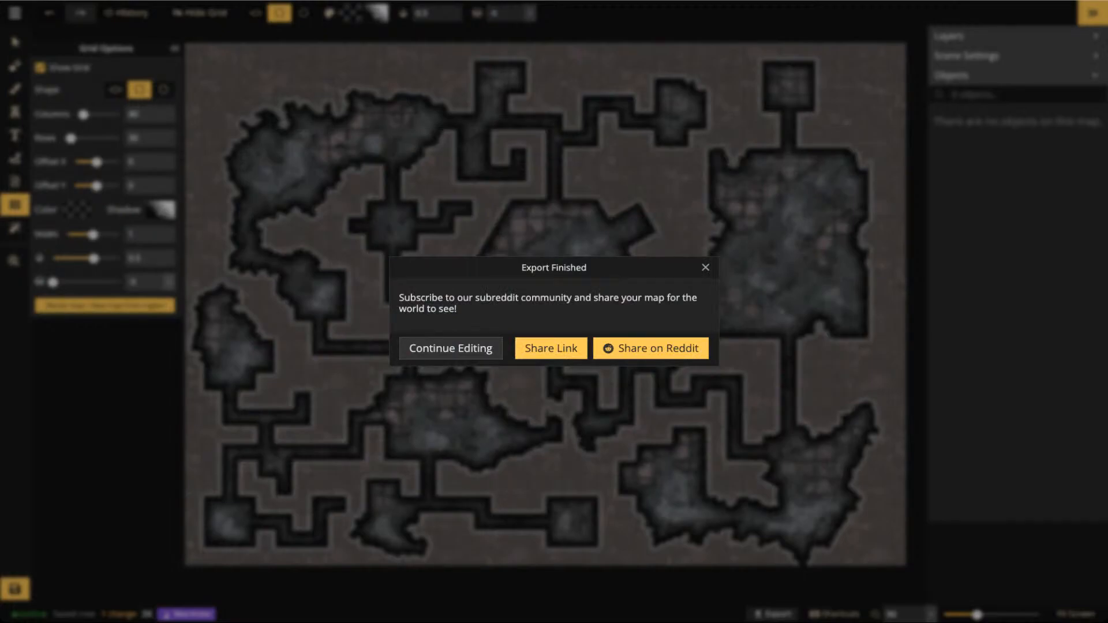
click(451, 348)
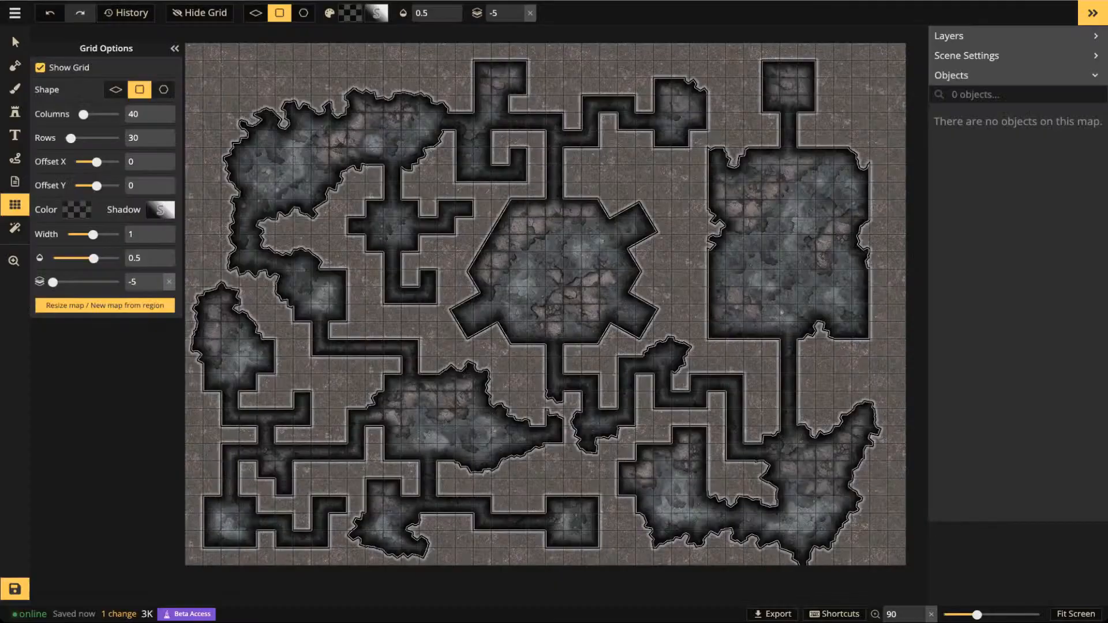
click(772, 615)
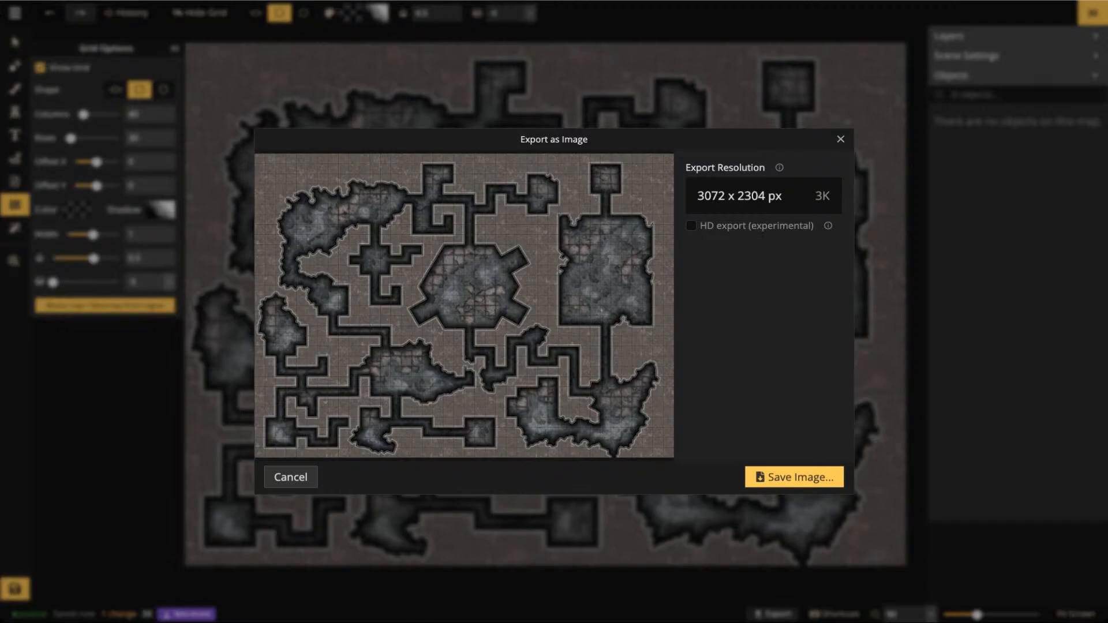
key(Escape)
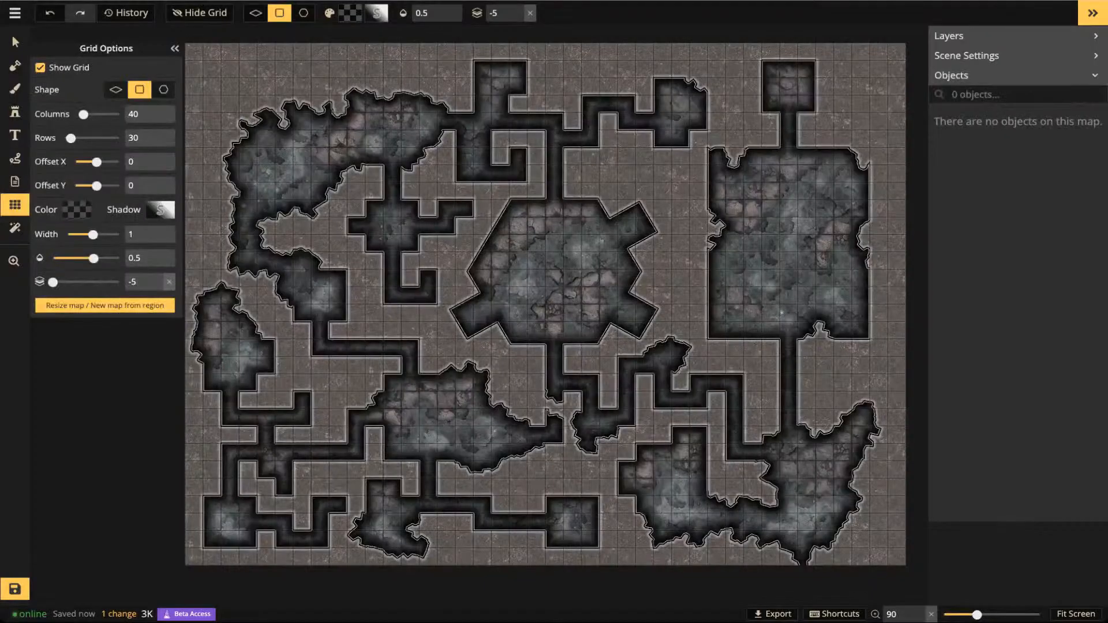
Upload the exported map image as a custom texture titled Dungeon 1, previewed at scale 2.89, and select it for the brush
click(15, 89)
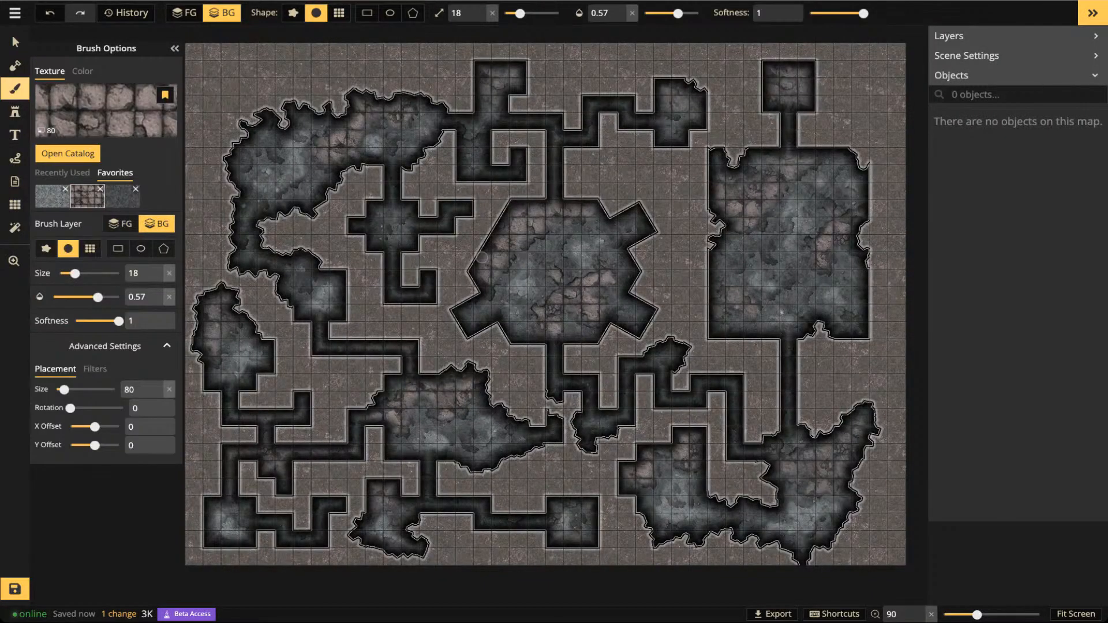
click(106, 112)
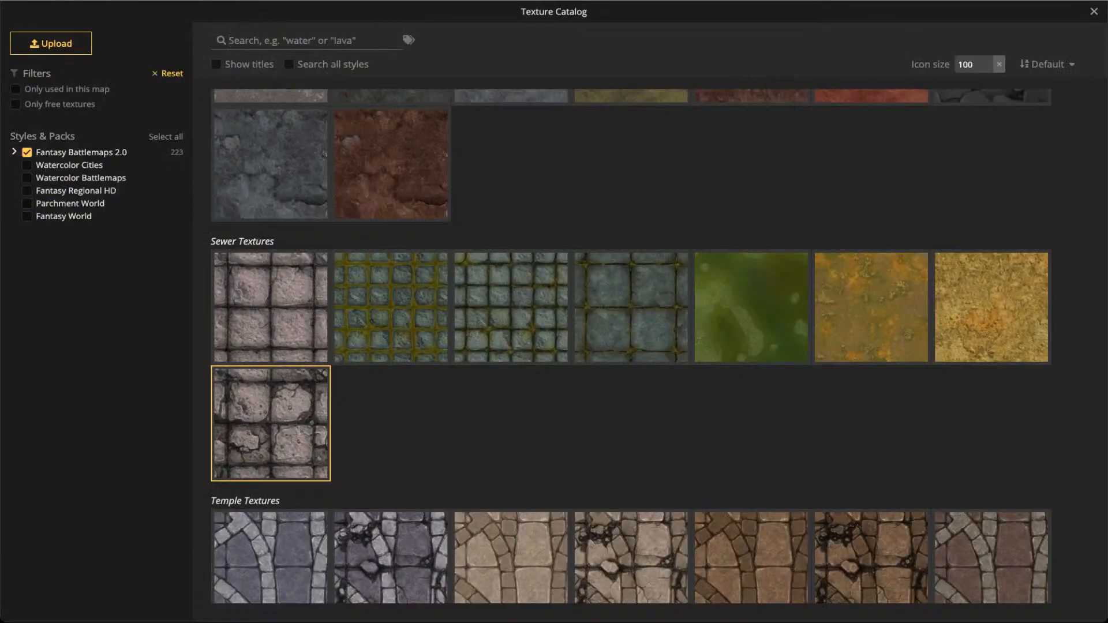
click(51, 44)
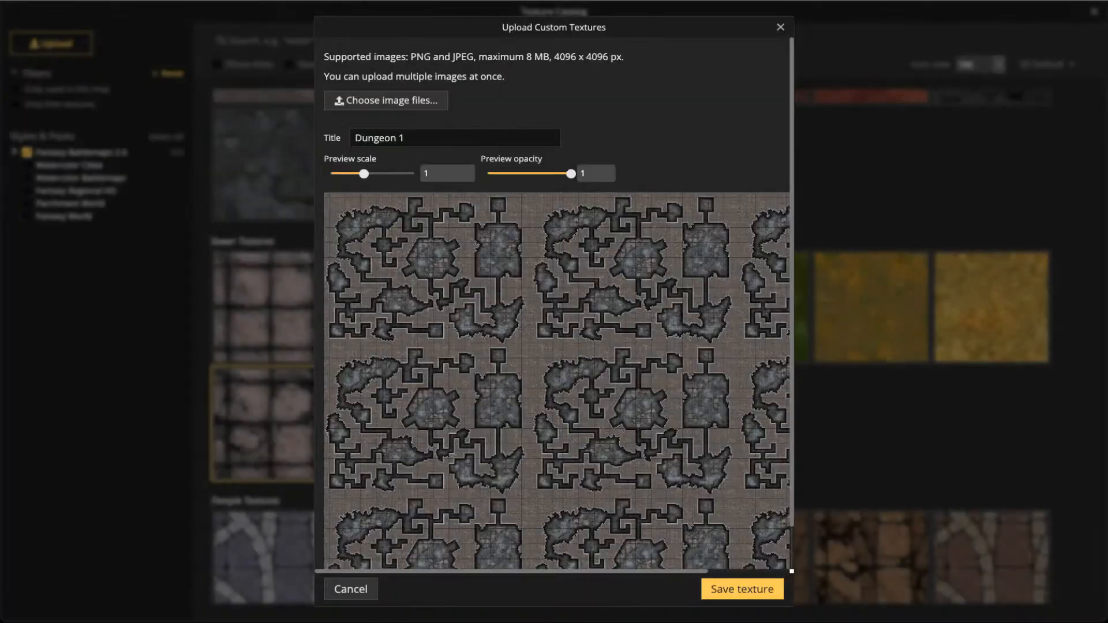
mouse_move(364, 173)
mouse_down()
mouse_move(391, 173)
mouse_move(380, 174)
mouse_up()
mouse_move(571, 174)
mouse_down()
mouse_move(543, 174)
mouse_move(571, 173)
mouse_up()
mouse_move(380, 174)
mouse_down()
mouse_move(369, 174)
mouse_move(380, 174)
mouse_up()
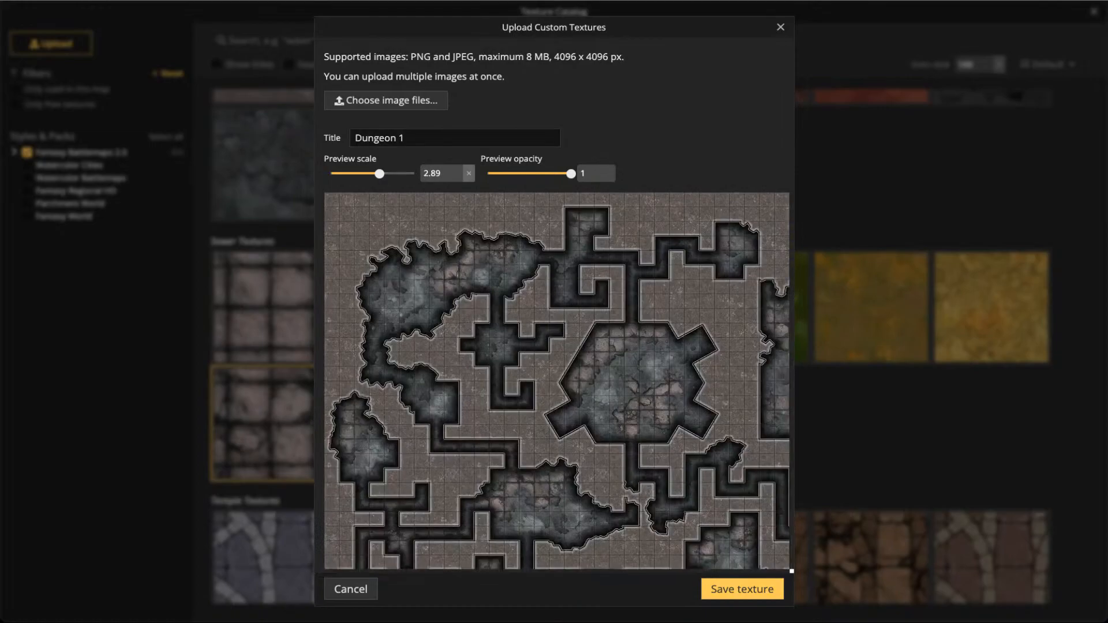
click(743, 590)
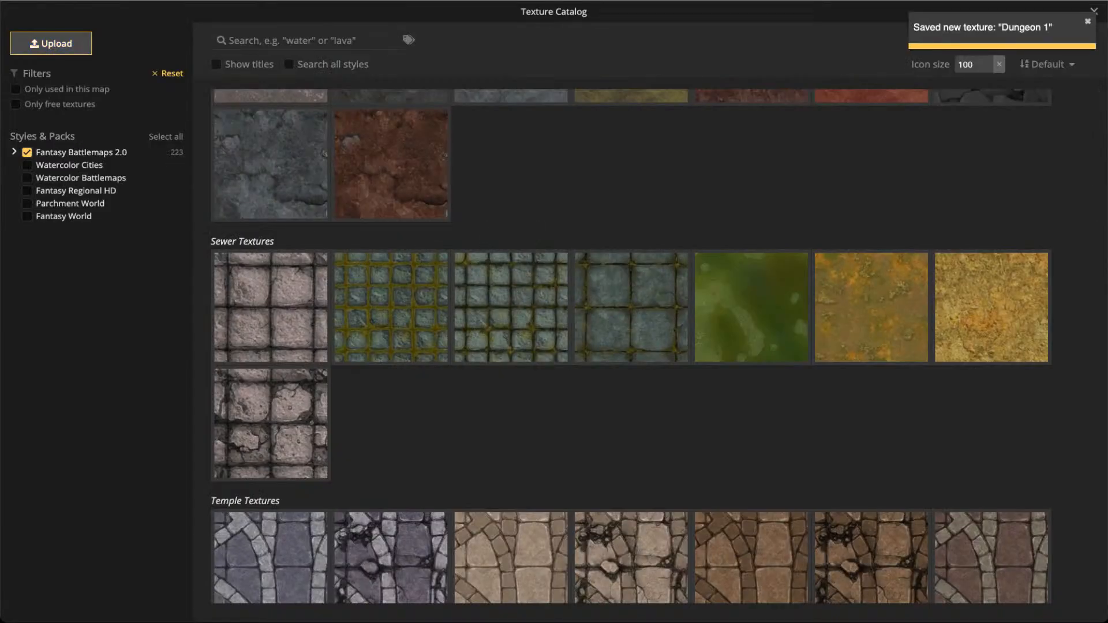
scroll(630, 347, up, 10)
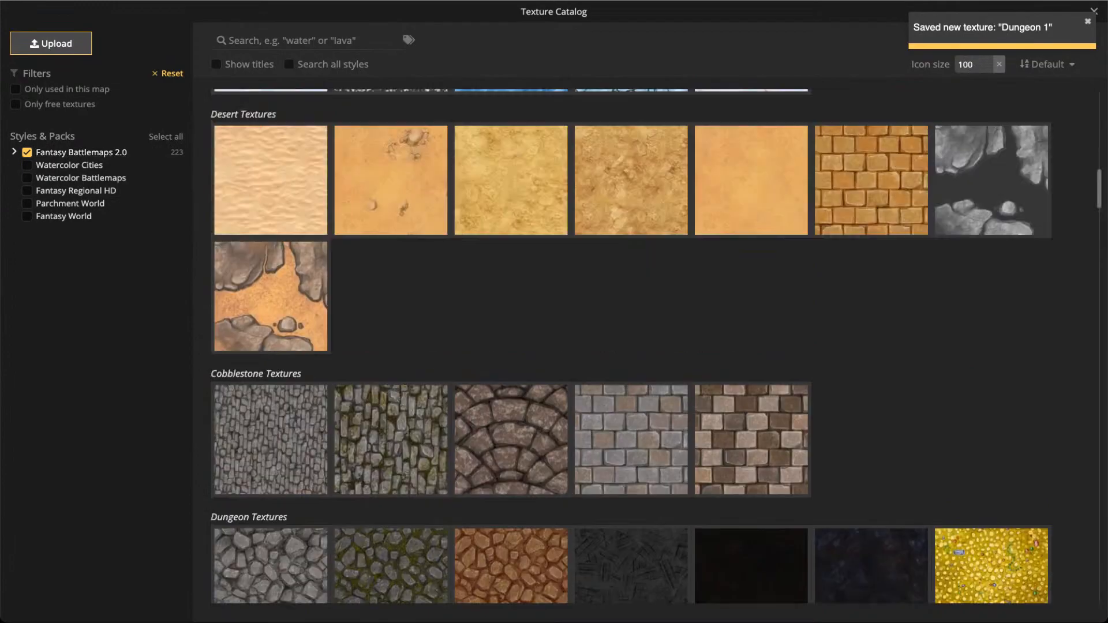
scroll(391, 160, up, 15)
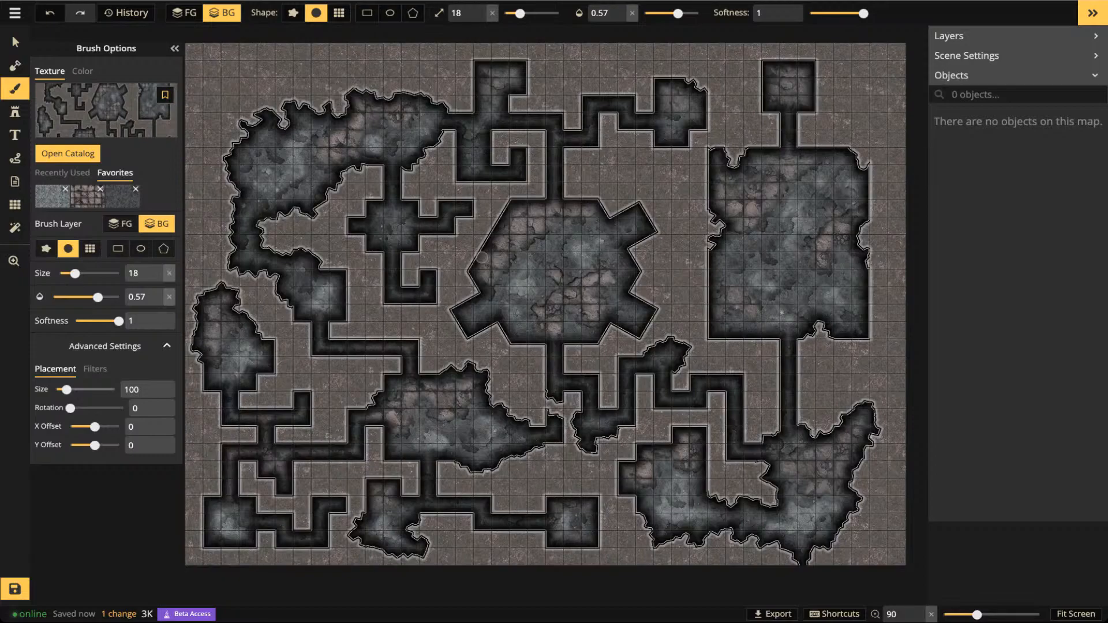
Try the Dungeon 1 texture at a placement size of 400 against the map and reduce the size to 269.7
drag(147, 391, 119, 390)
text(400)
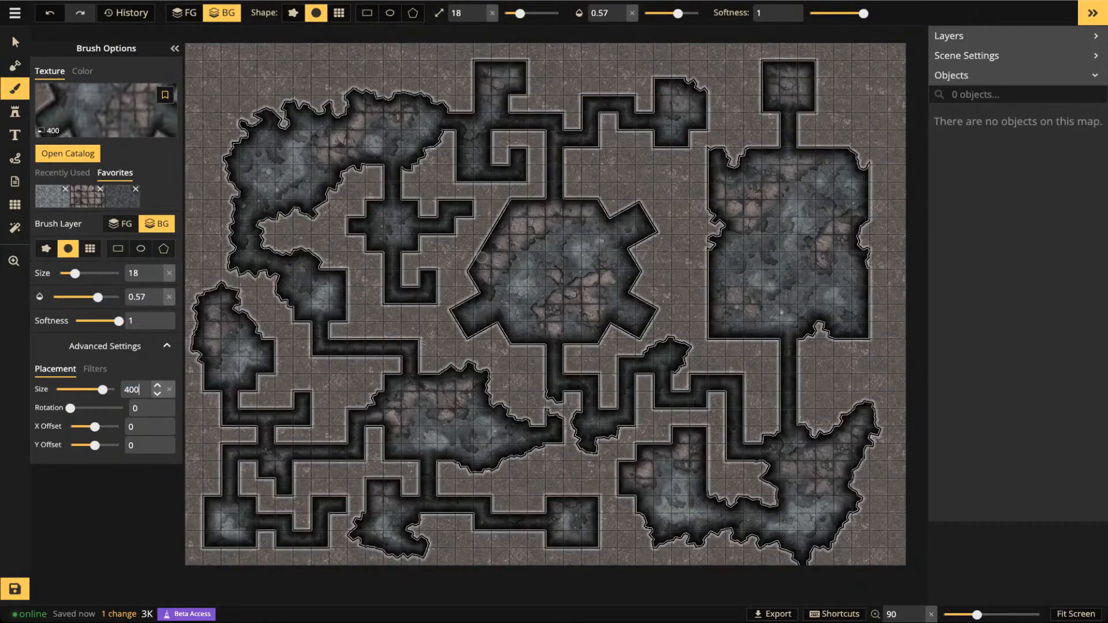
key(Down)
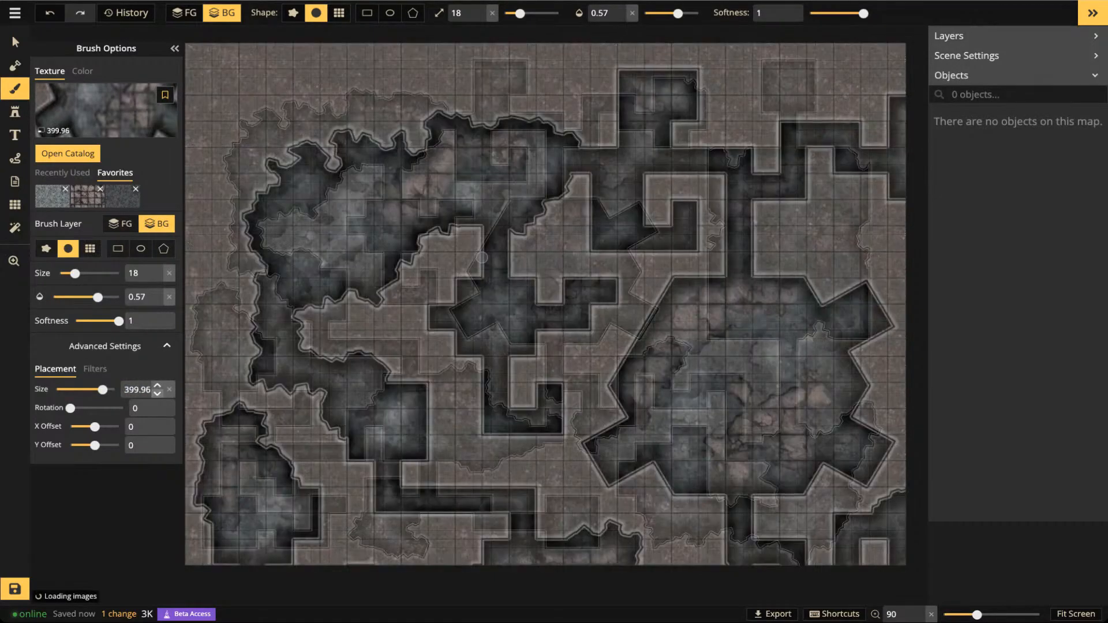
drag(103, 390, 87, 390)
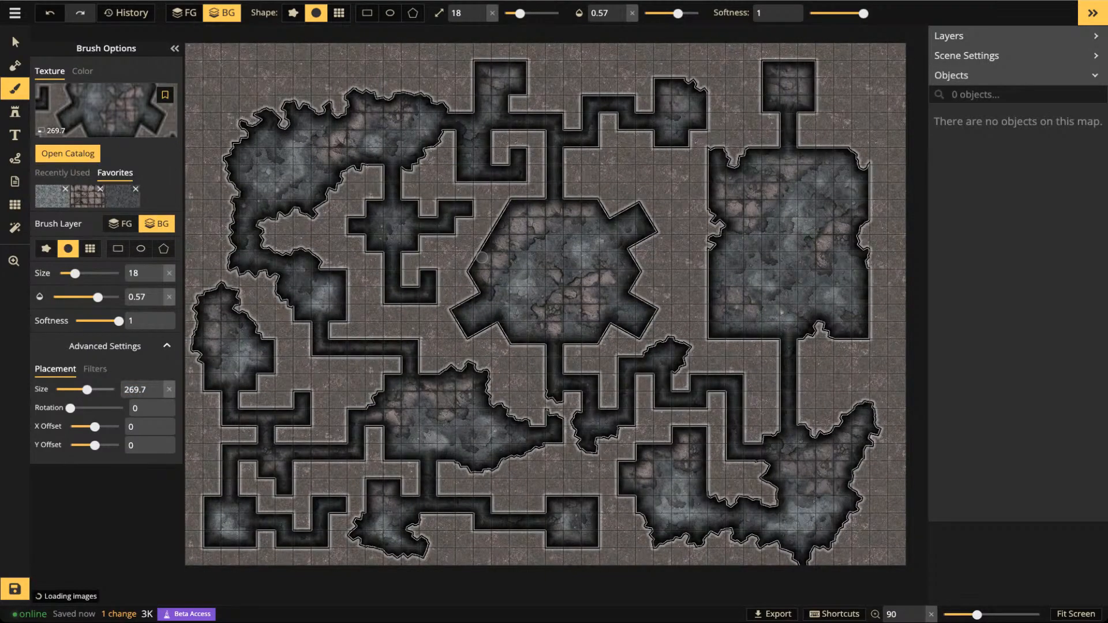
Try a placement size of 250 for the Dungeon 1 texture and fine-tune it down to 249.65
double_click(127, 390)
text(250)
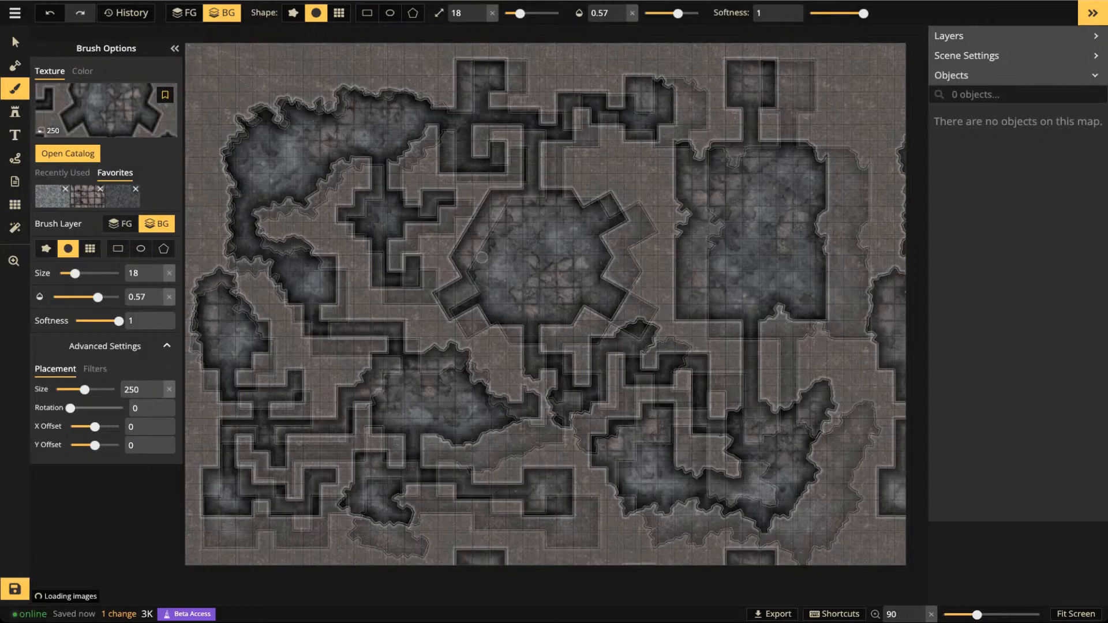
double_click(132, 389)
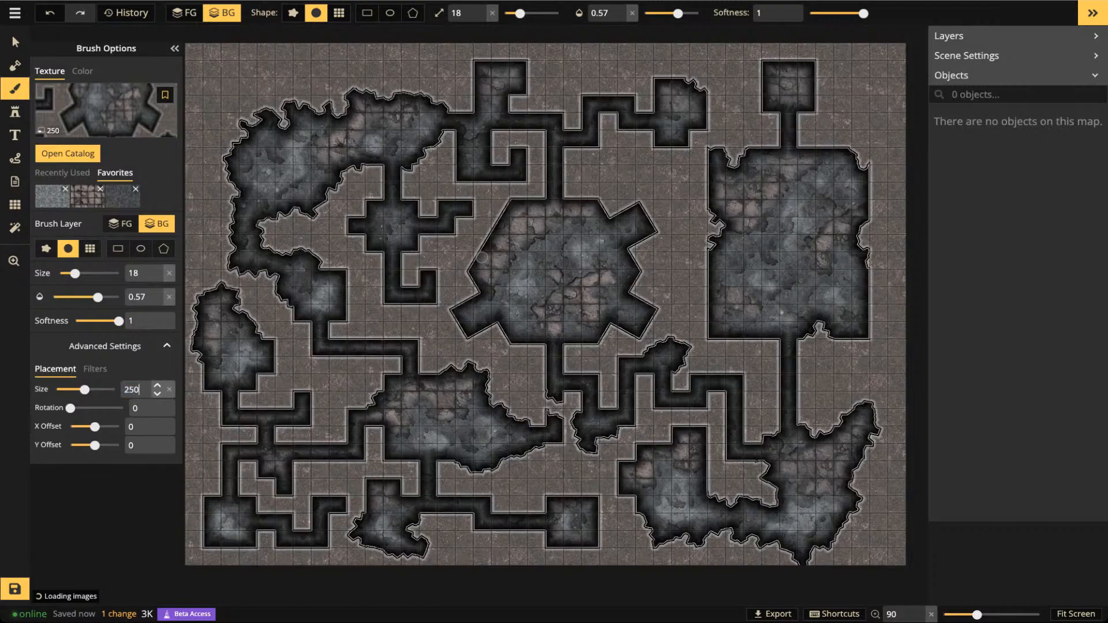
click(157, 385)
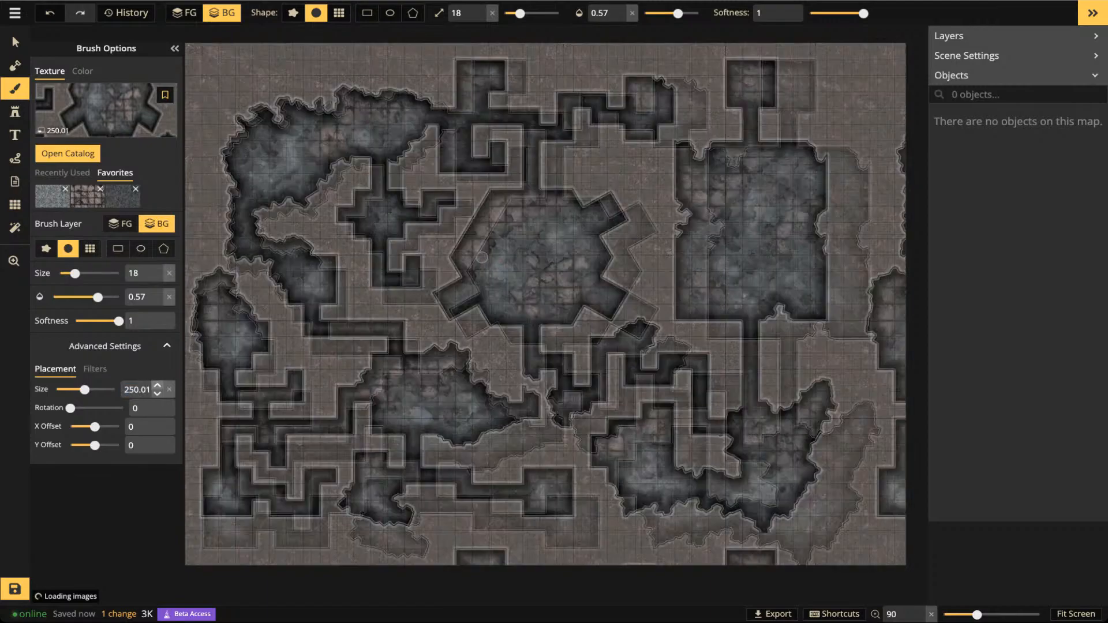
click(157, 395)
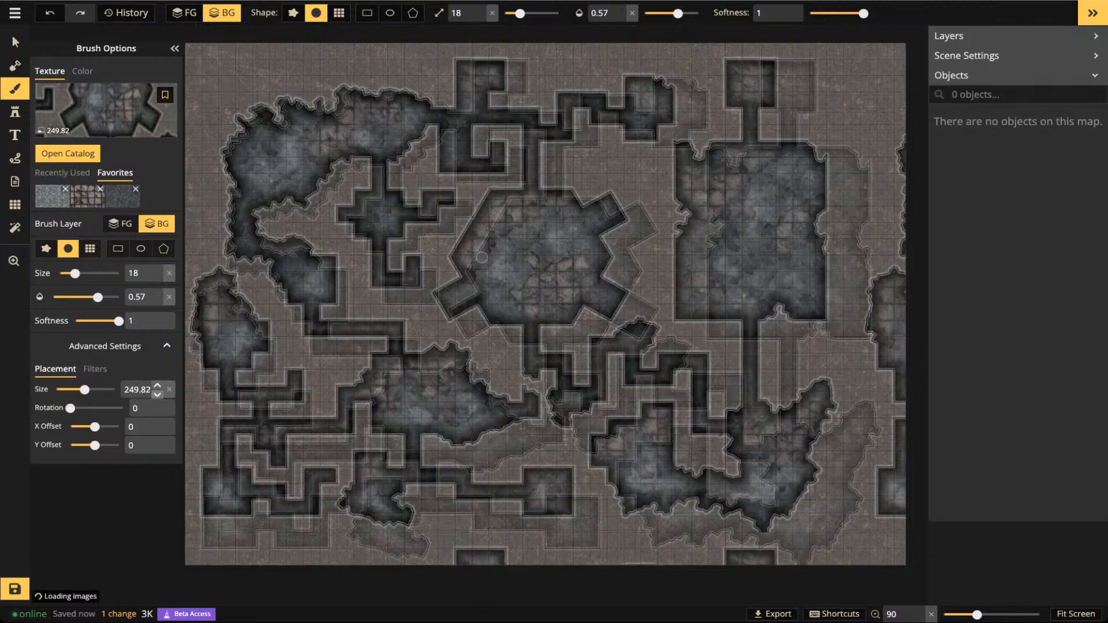
click(157, 394)
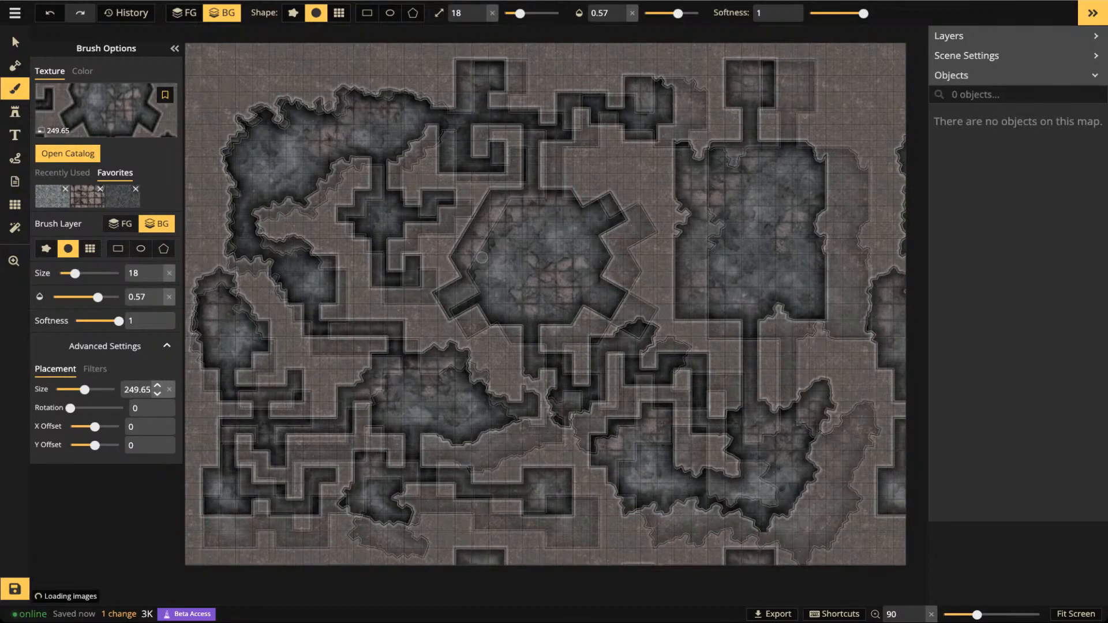
Try a placement size of 260 for the Dungeon 1 texture and nudge it up to 264.8
drag(123, 389, 168, 390)
text(260)
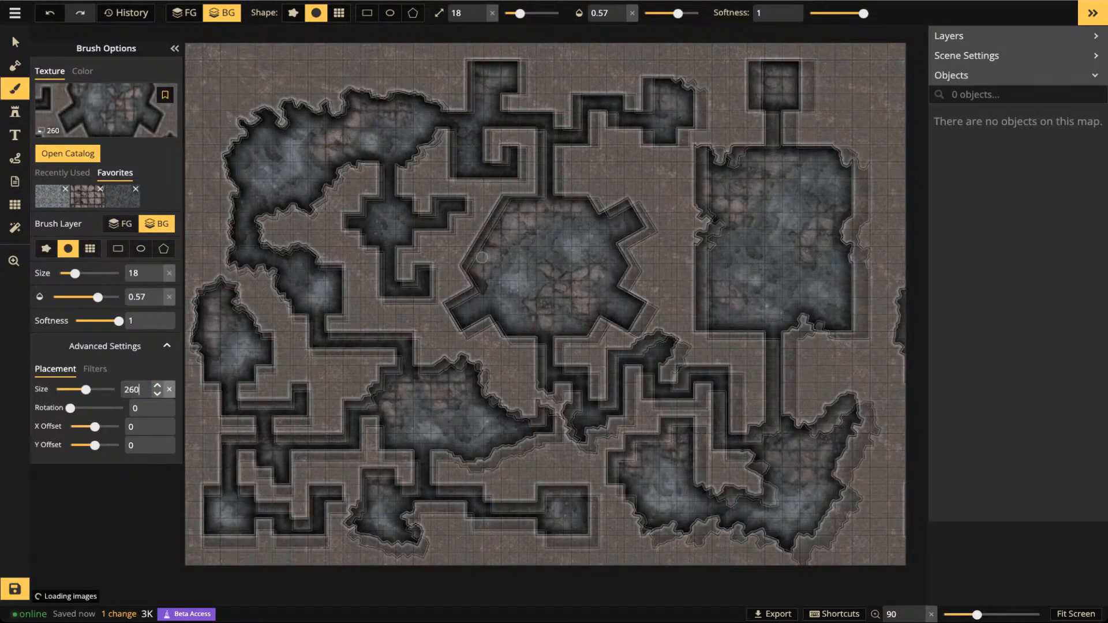
drag(86, 390, 86, 390)
key(Right)
key(Right)
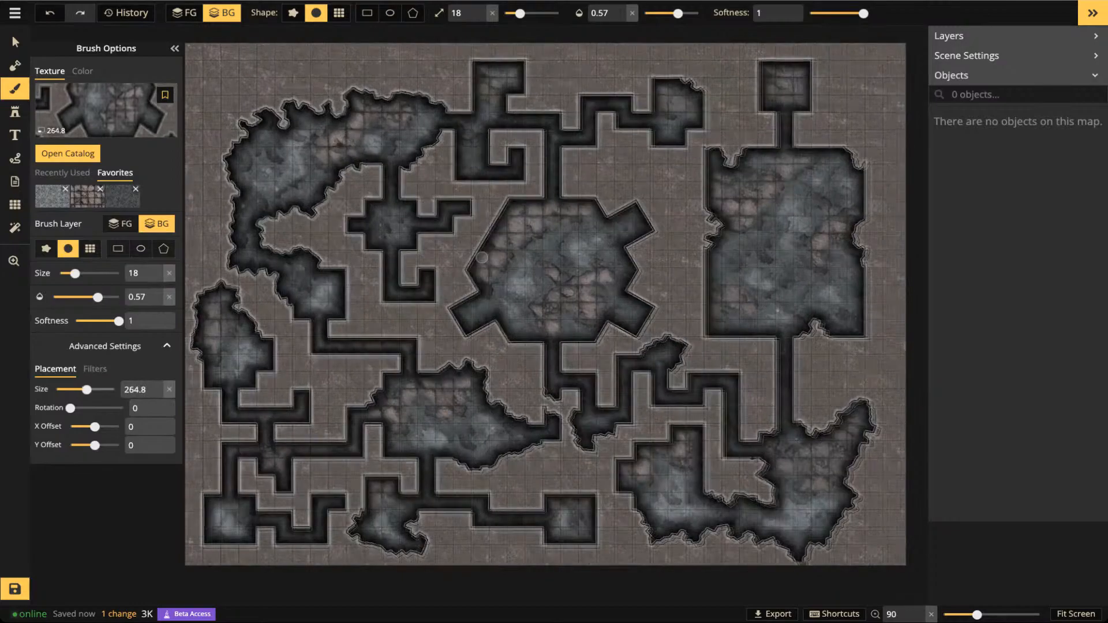
Fine-tune the Dungeon 1 texture's placement size to 265.29 so its walls line up with the map
key(Left)
key(Left)
key(Right)
key(Right)
key(Left)
key(Left)
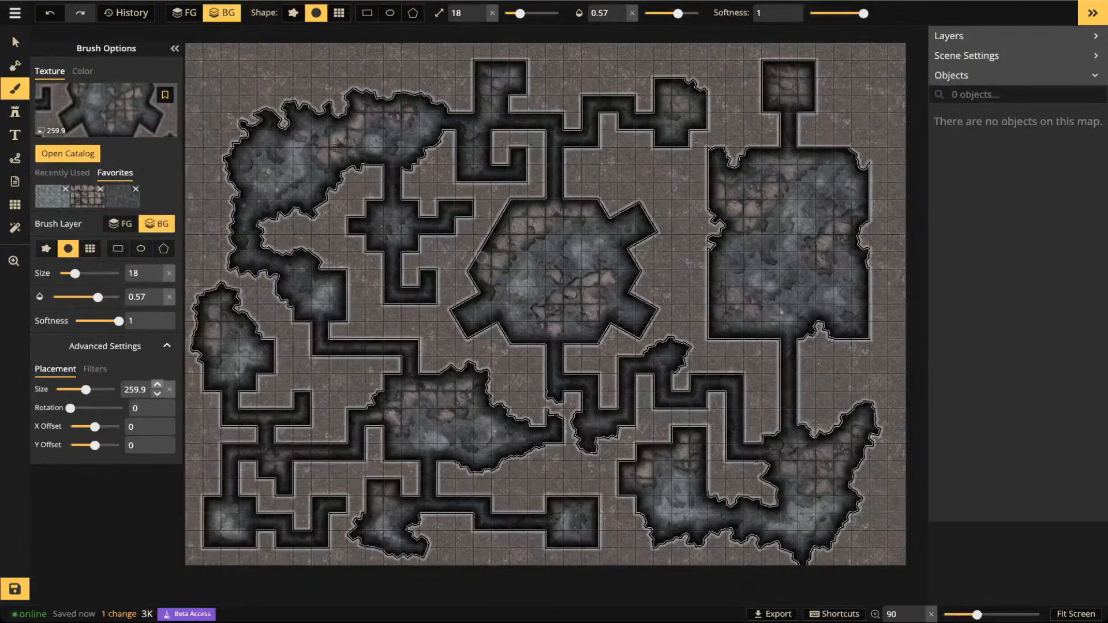
click(157, 385)
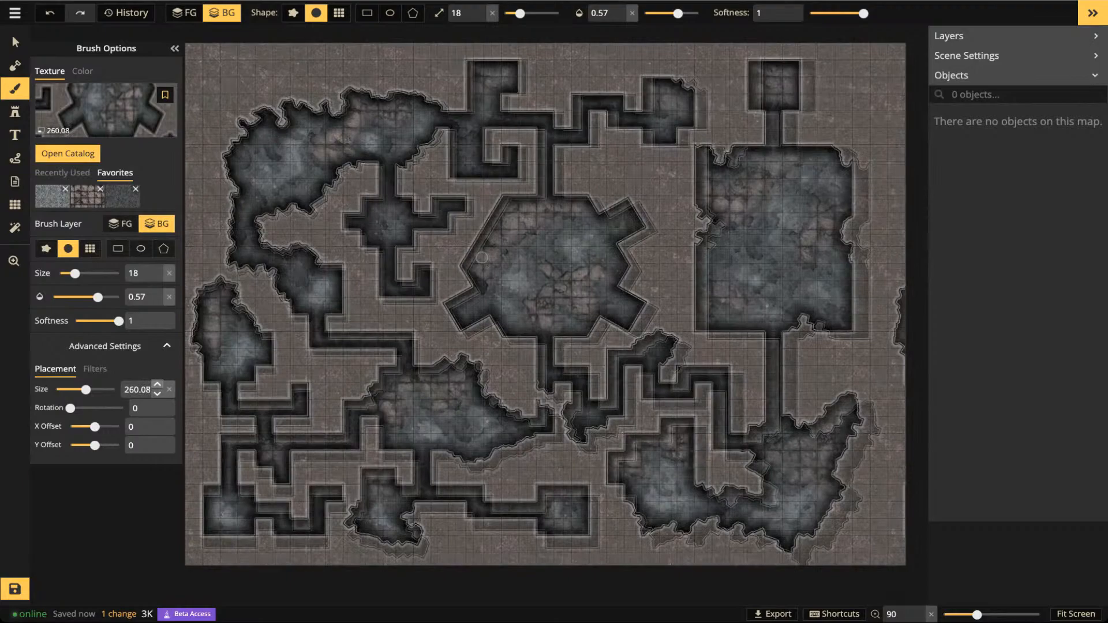
click(157, 394)
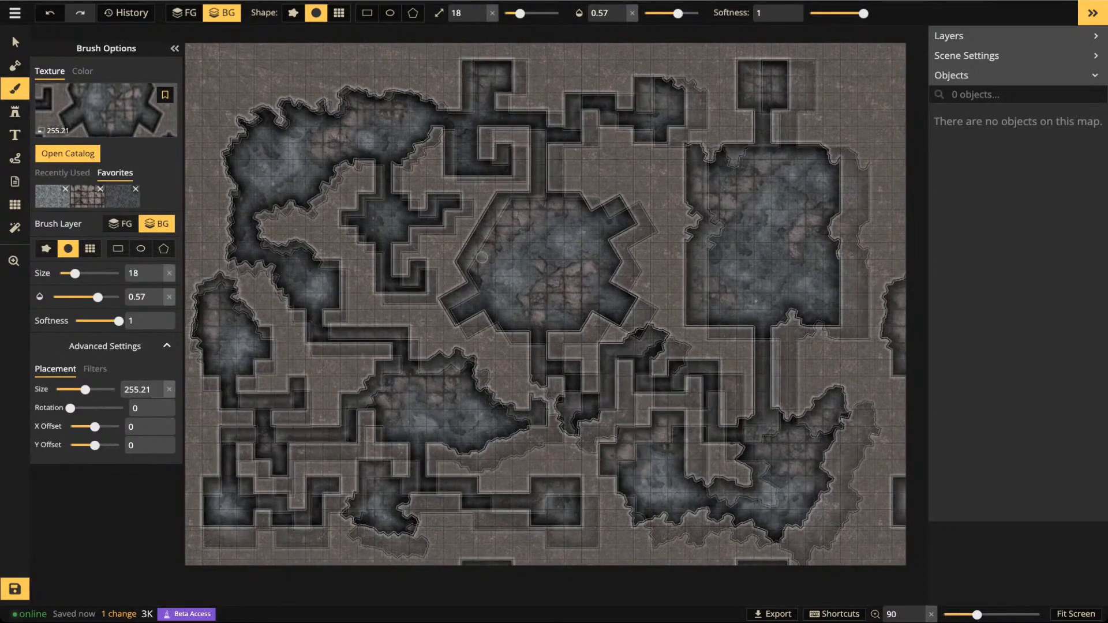
drag(85, 390, 87, 390)
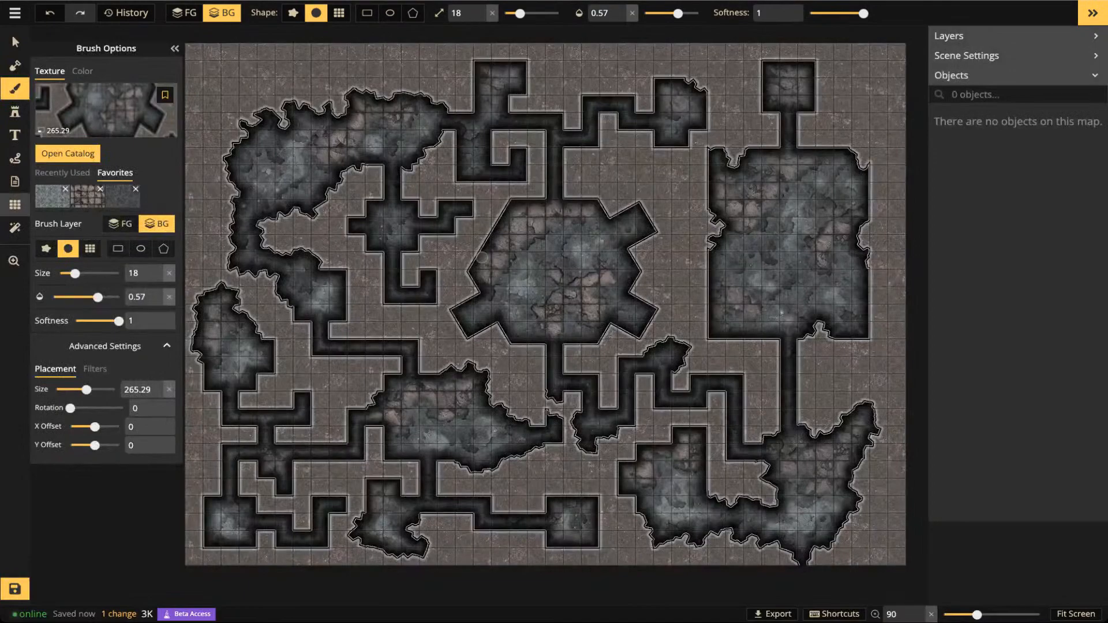
Hide the map's grid and return to the brush options
click(15, 205)
click(40, 68)
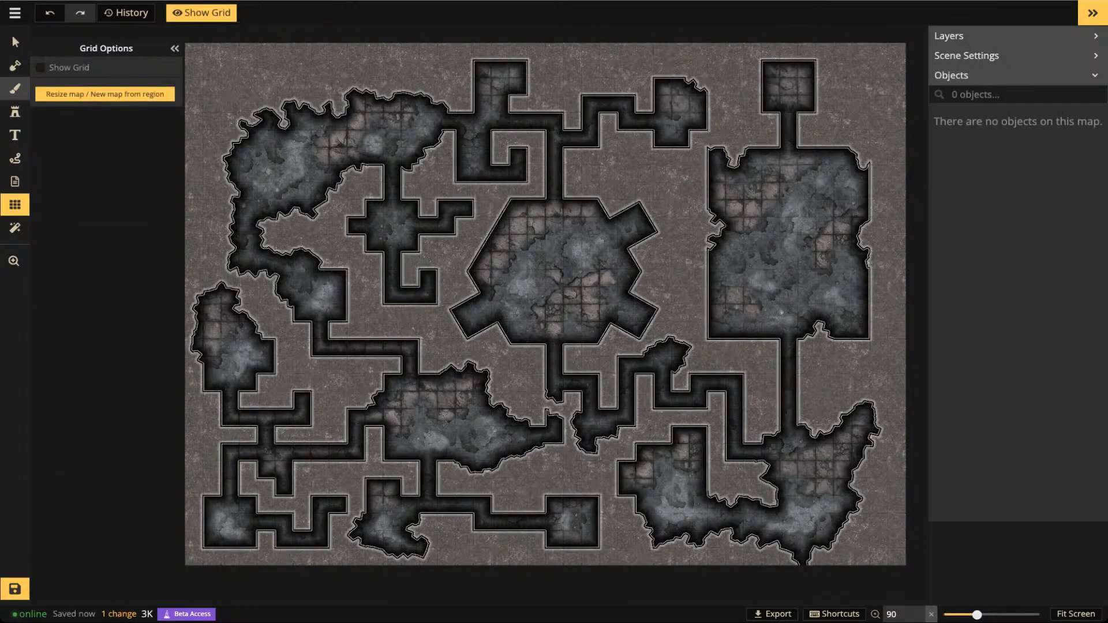
click(15, 88)
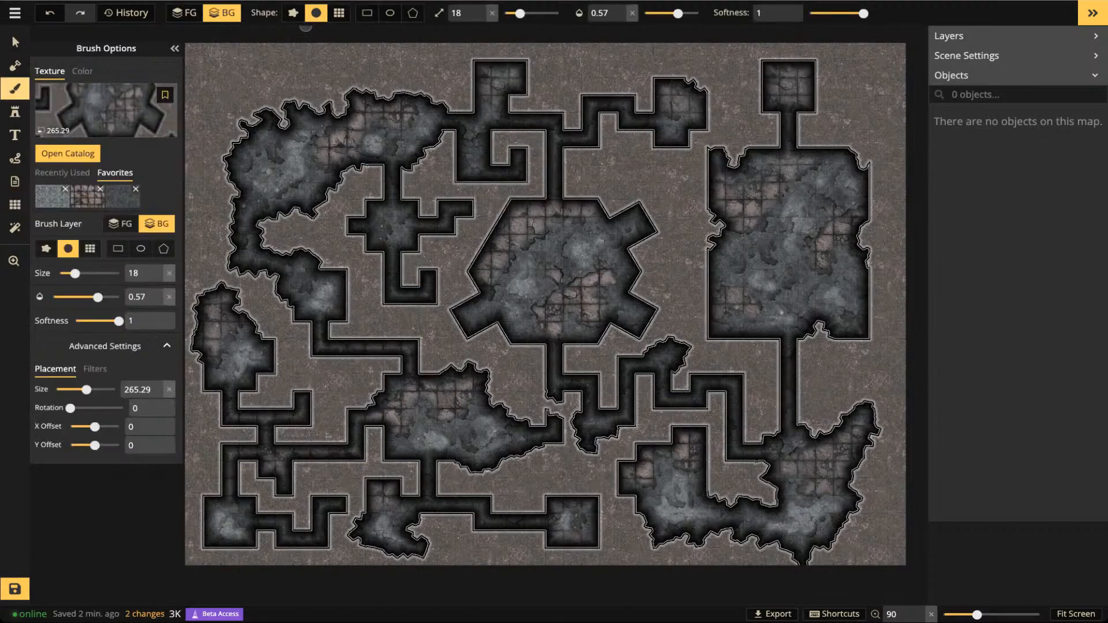
Paint the Dungeon 1 texture over all dungeon floors on the background layer with brush size 200, opacity 1 and softness 0
click(183, 12)
drag(520, 12, 558, 12)
drag(678, 13, 698, 12)
drag(864, 13, 810, 12)
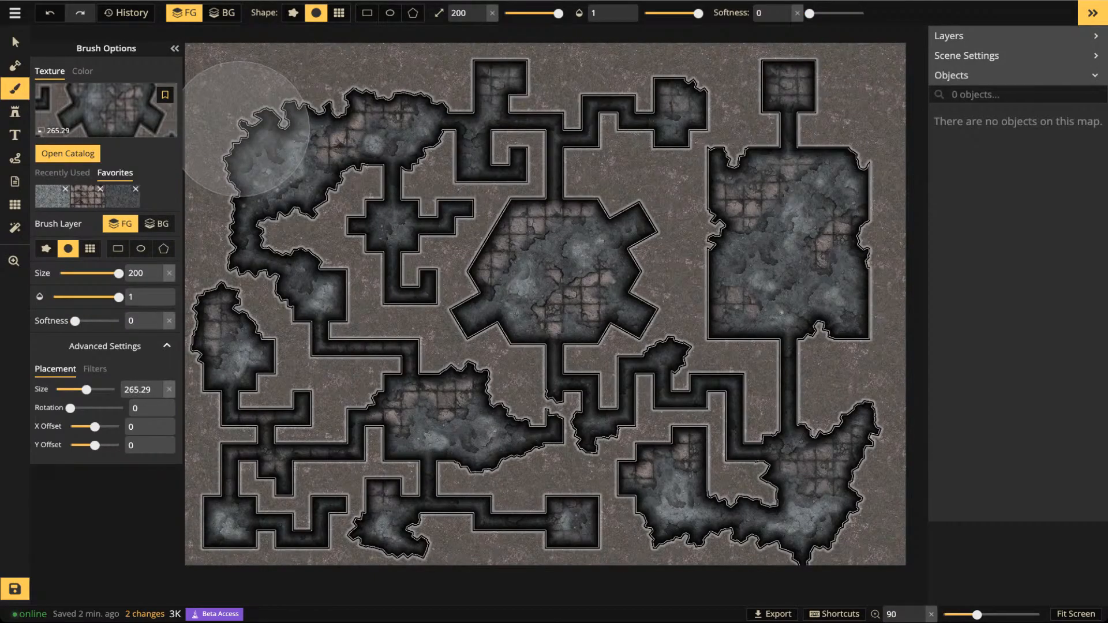
click(221, 13)
mouse_move(312, 121)
mouse_down()
mouse_move(271, 136)
mouse_move(430, 107)
mouse_up()
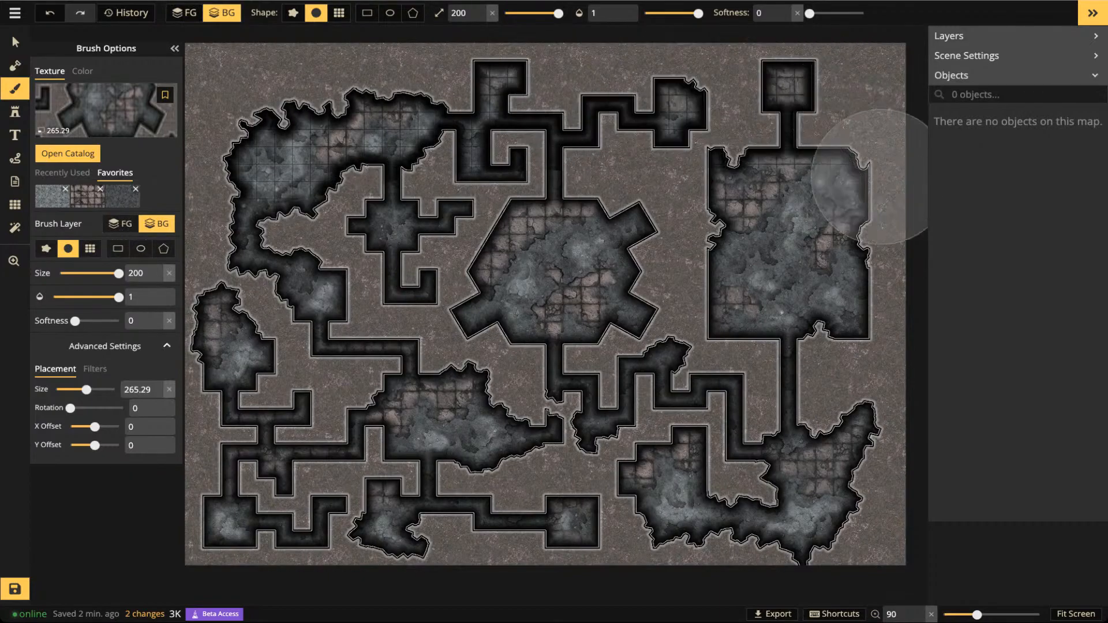
drag(600, 415, 309, 383)
mouse_move(537, 461)
mouse_down()
mouse_move(733, 445)
mouse_move(924, 482)
mouse_up()
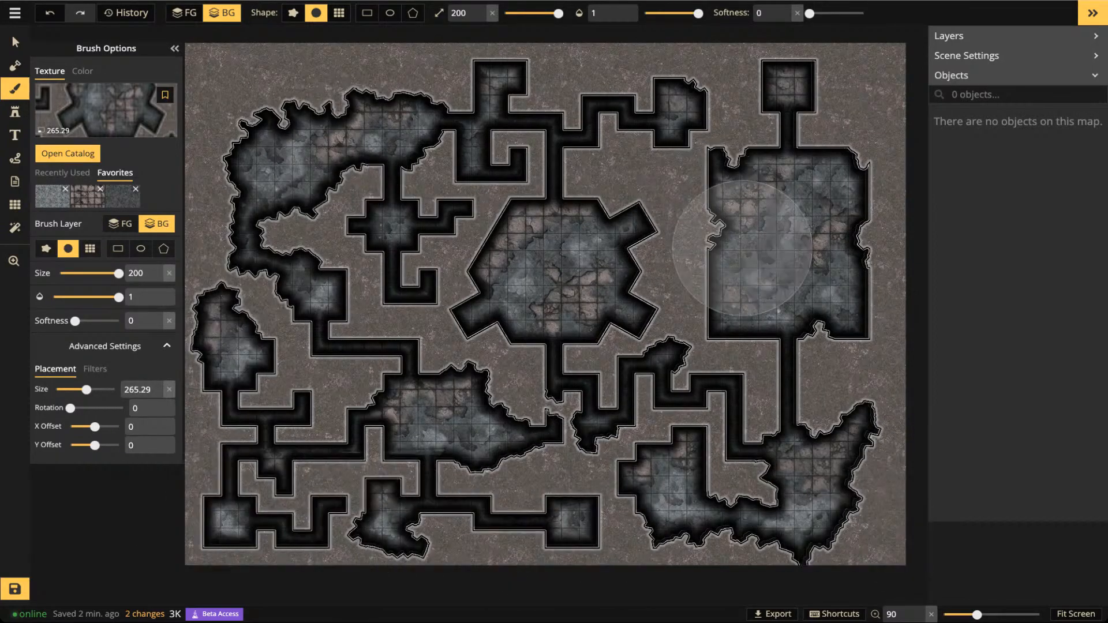
Examine the painted rooms and corridors up close for grid and wall alignment, switching to the selection tool
scroll(563, 260, up, 10)
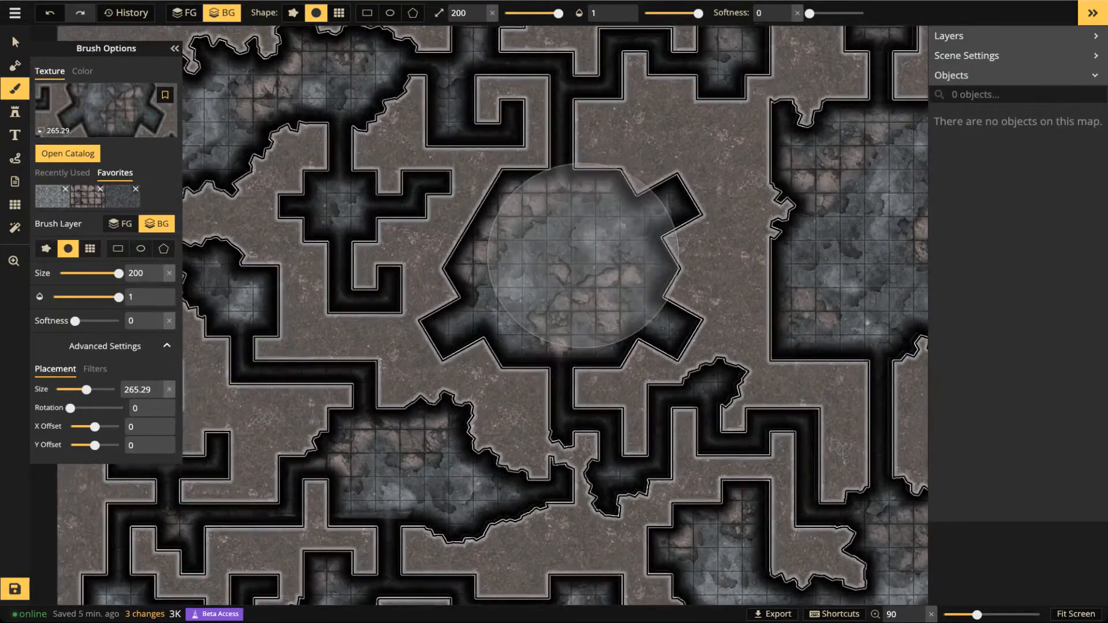
scroll(568, 250, up, 10)
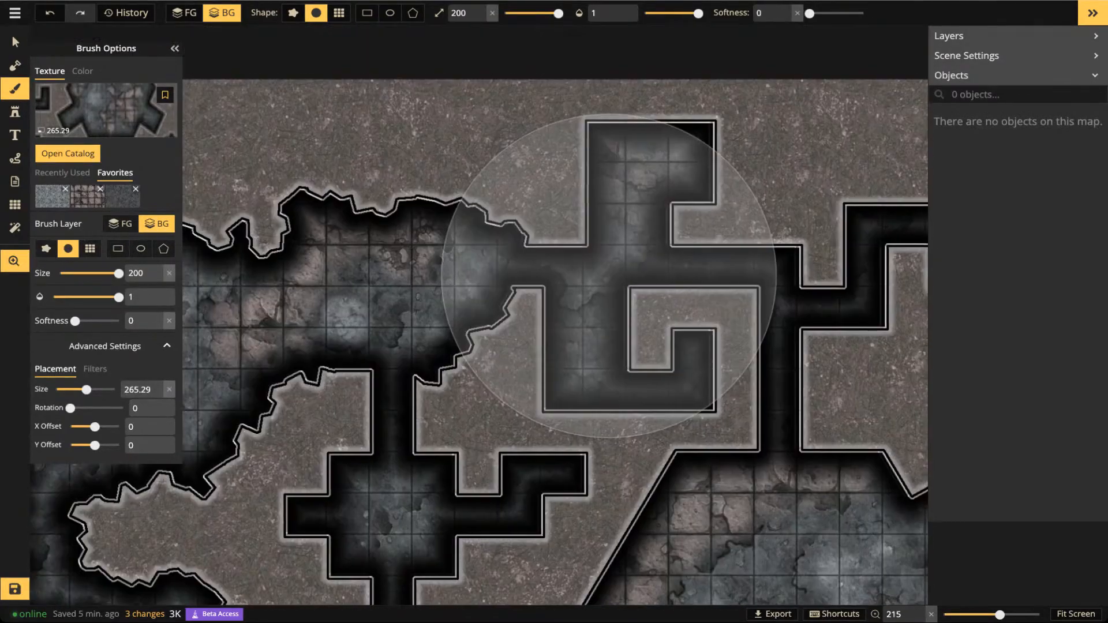
drag(609, 276, 705, 199)
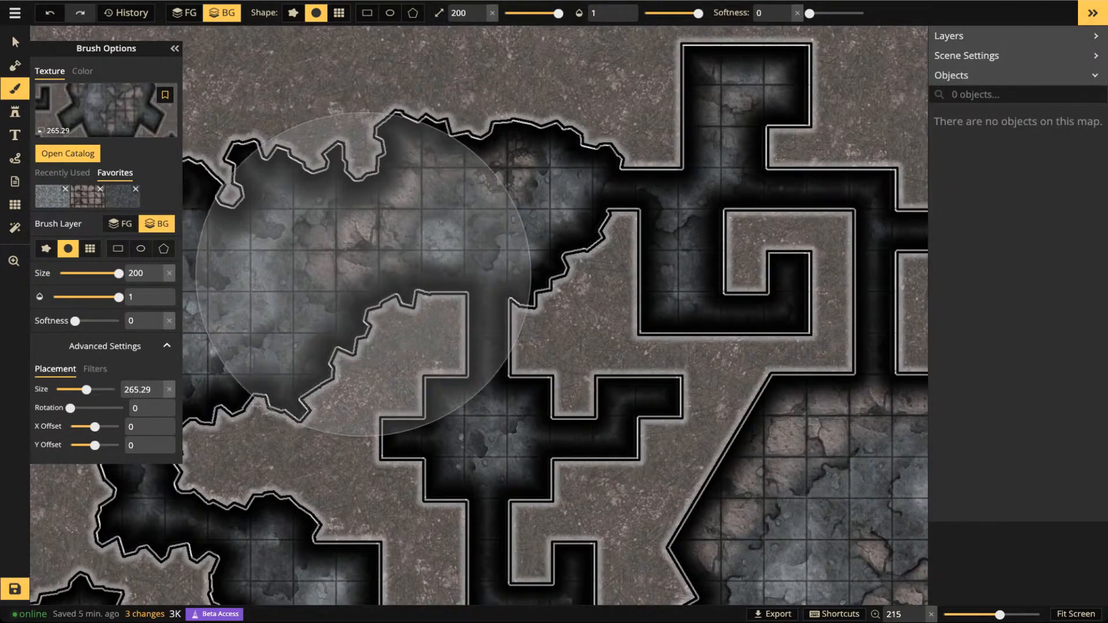
scroll(635, 260, down, 3)
scroll(611, 264, down, 3)
drag(618, 313, 559, 154)
click(15, 42)
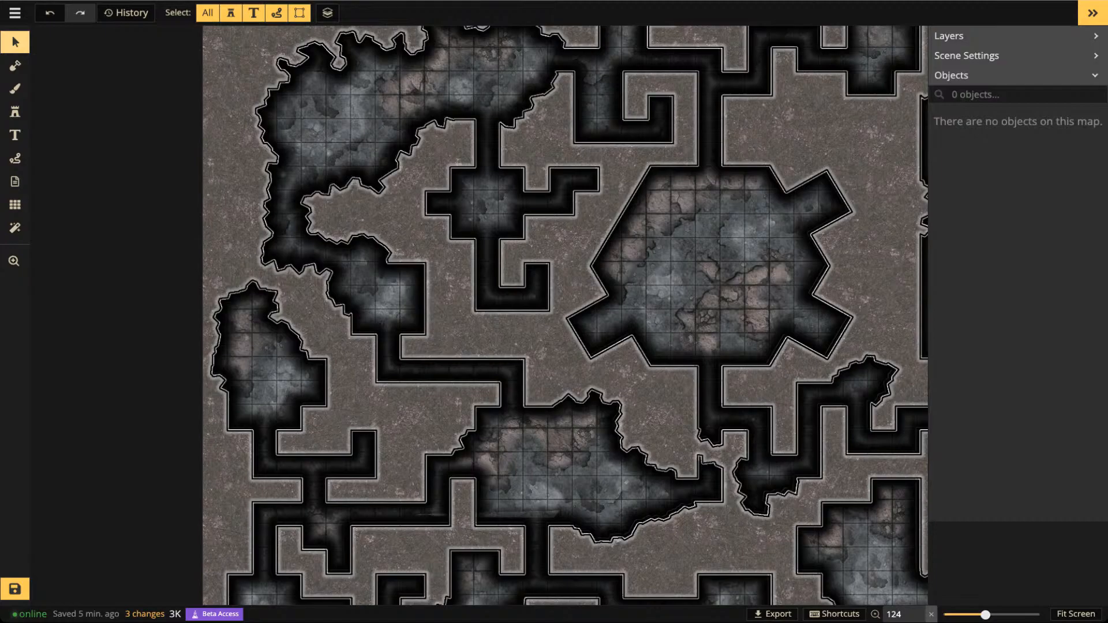
scroll(462, 215, up, 1)
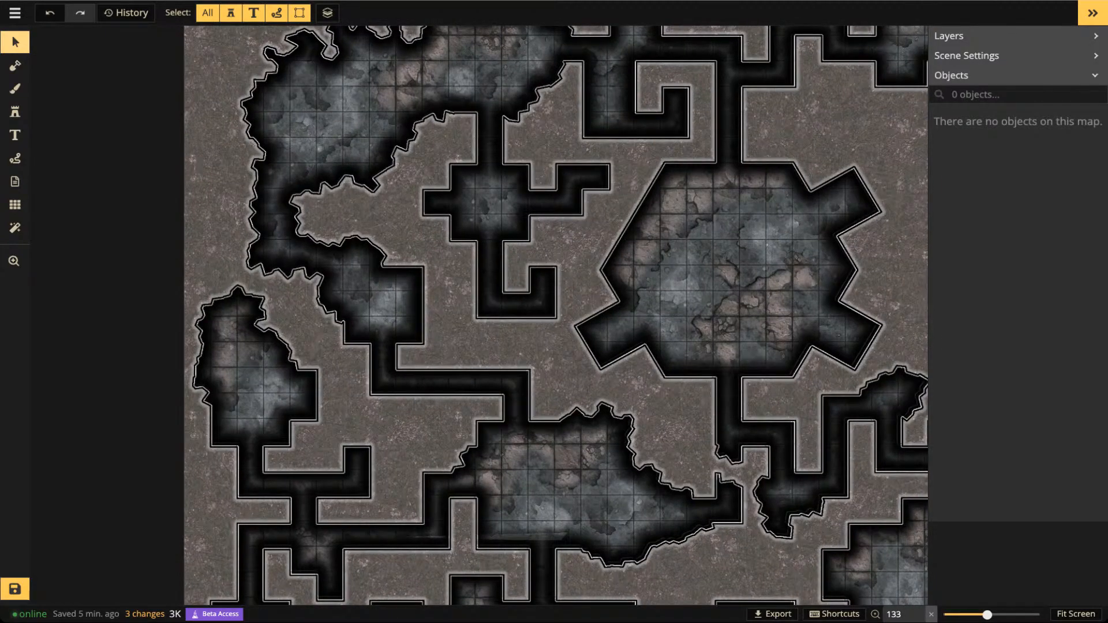
drag(716, 352, 502, 306)
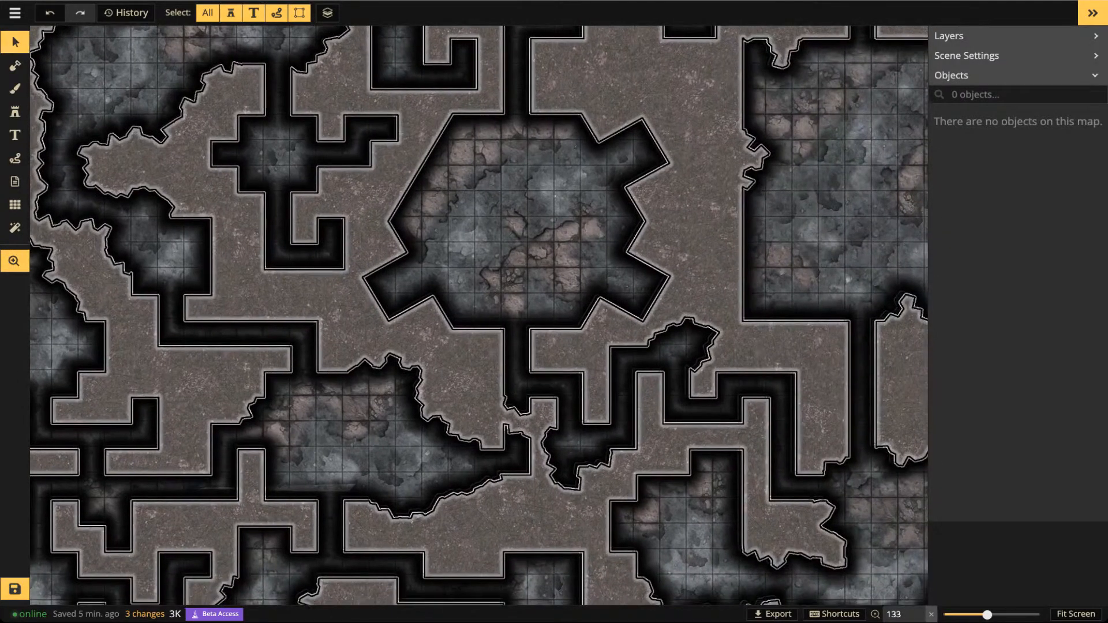
Search the stamp catalog for "stair" and choose the Brick Railings Stairs set for the map's lower-left room
scroll(500, 303, down, 5)
scroll(500, 304, down, 3)
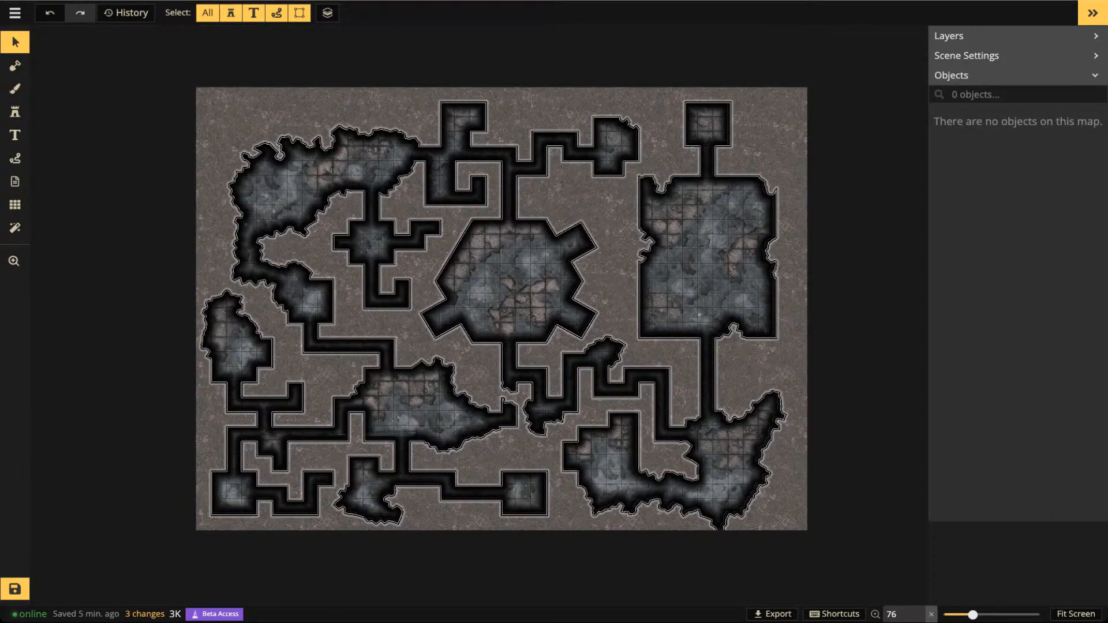
scroll(279, 304, up, 3)
drag(280, 305, 503, 119)
scroll(429, 416, up, 6)
drag(429, 416, 393, 406)
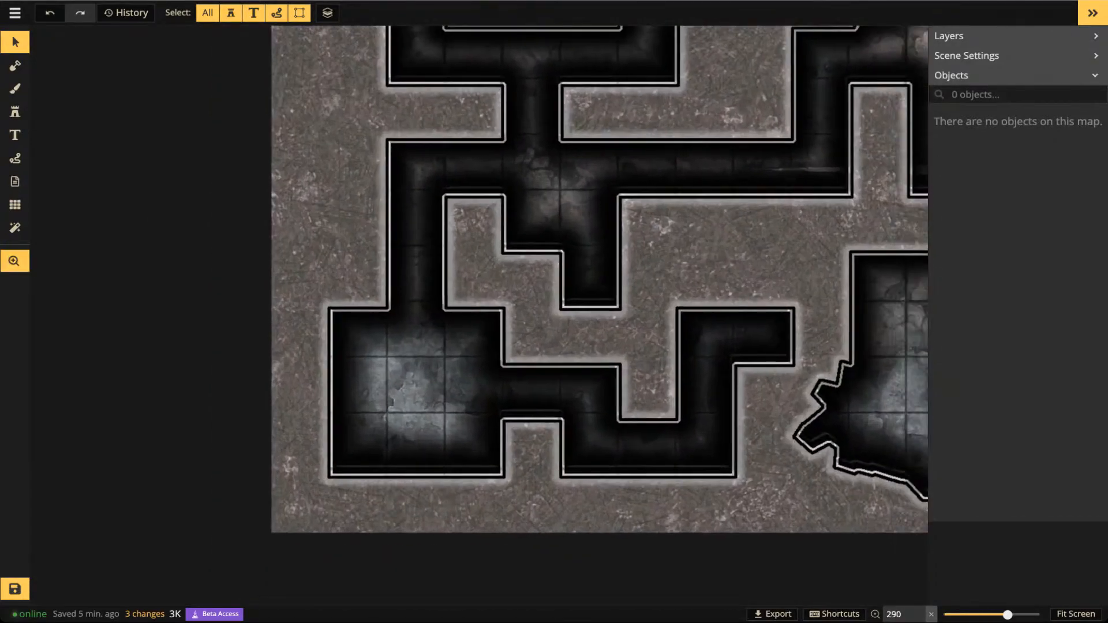
click(15, 112)
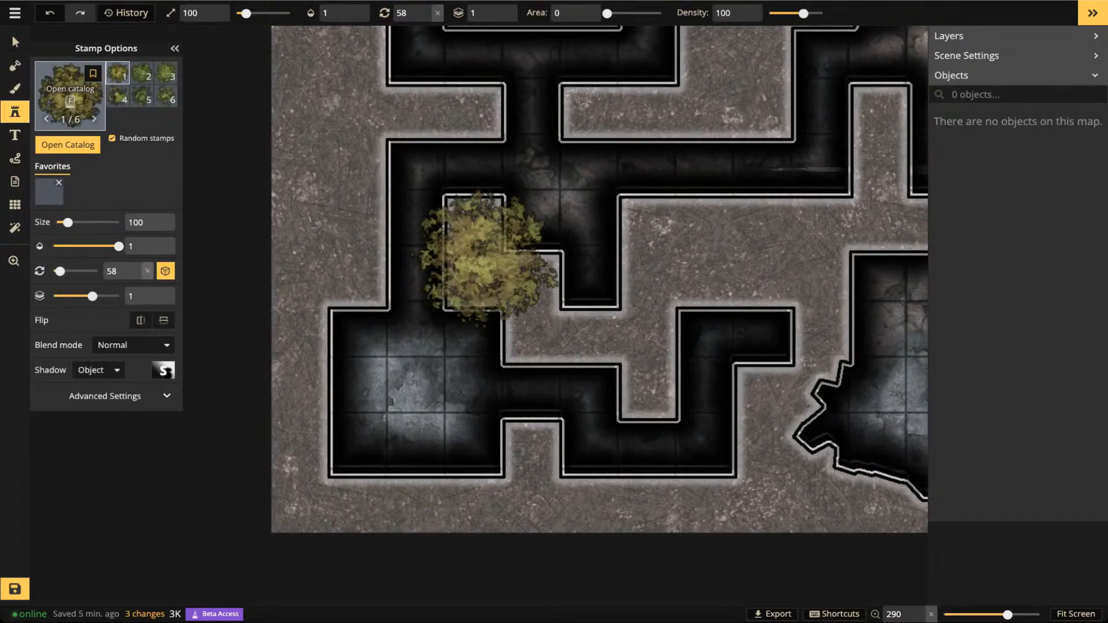
text(f)
text(stair)
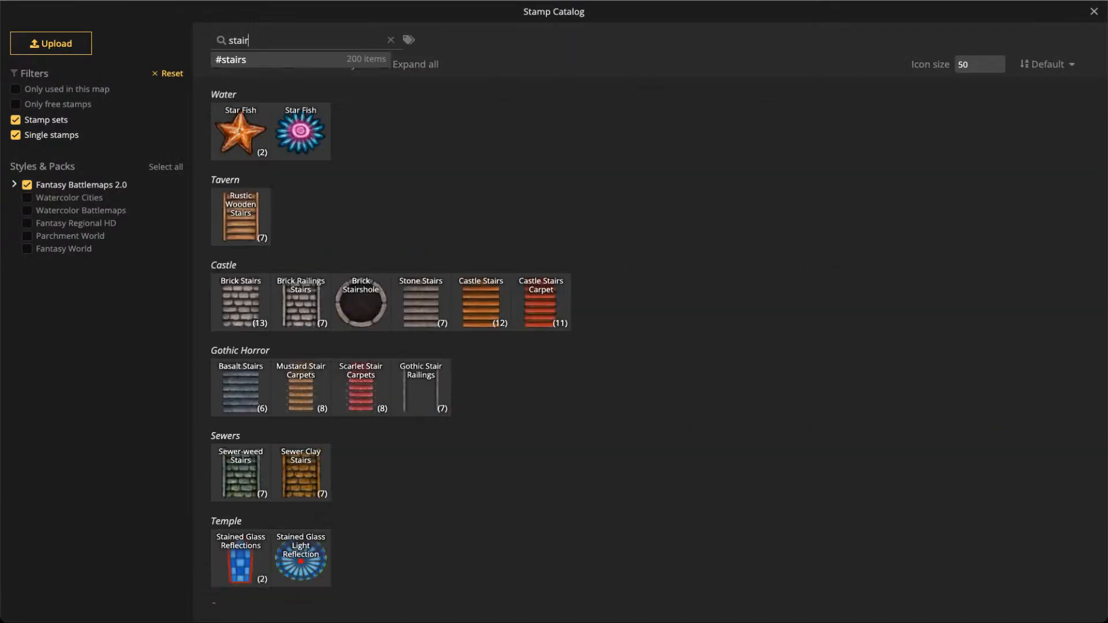
click(301, 301)
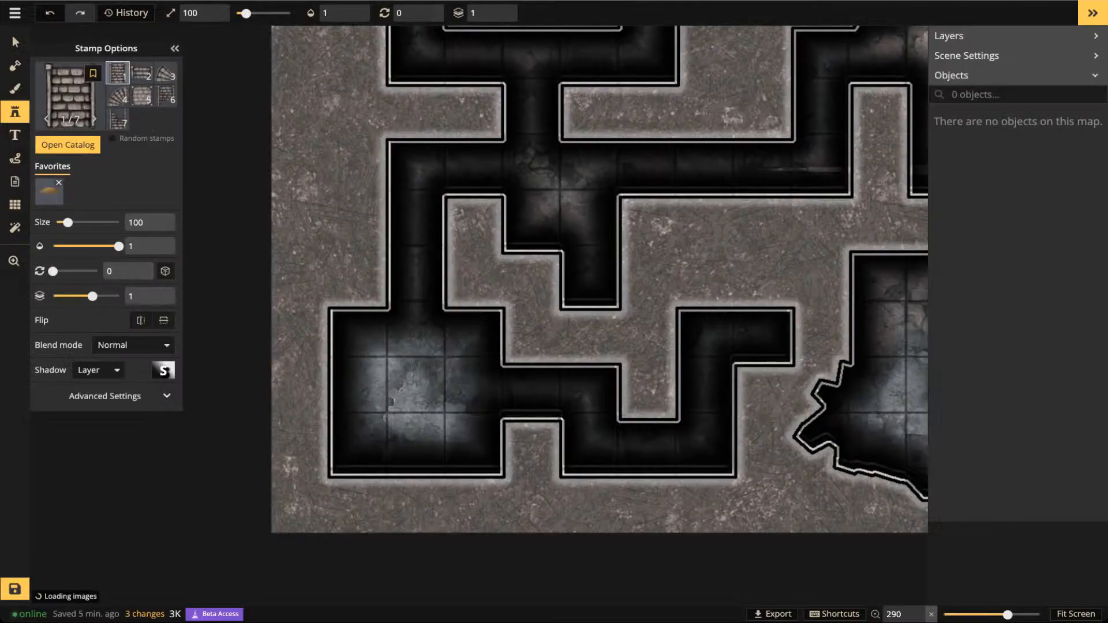
Place the first Brick Railings Stairs variant at size 30, rotated 180 degrees, against the lower wall of the map's lower-left room
click(141, 74)
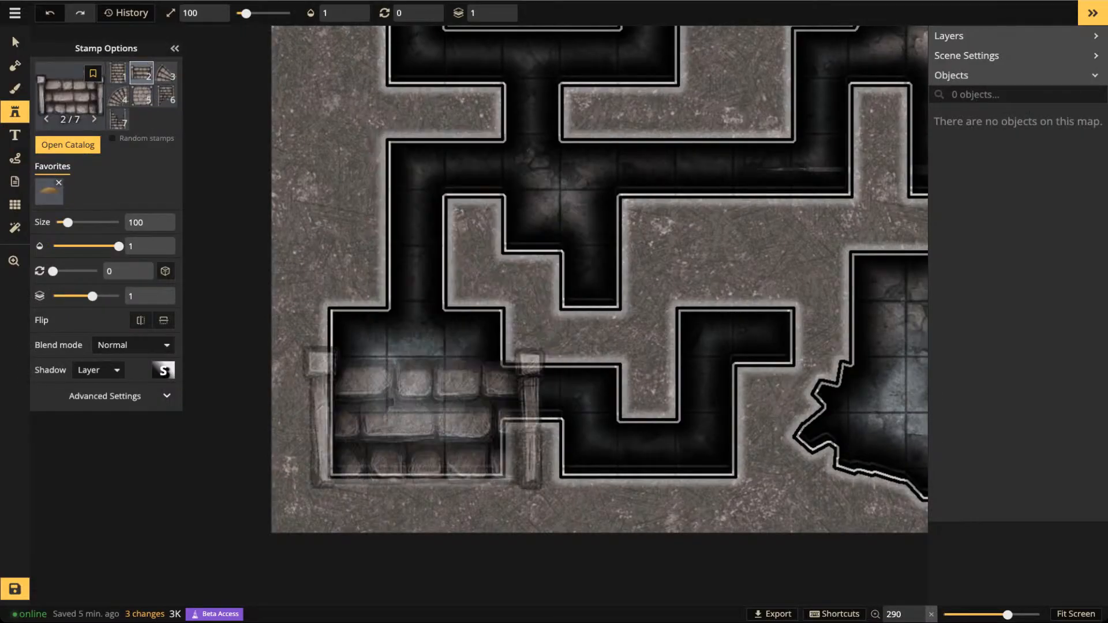
scroll(421, 408, up, 2)
scroll(422, 407, up, 3)
scroll(408, 392, down, 5)
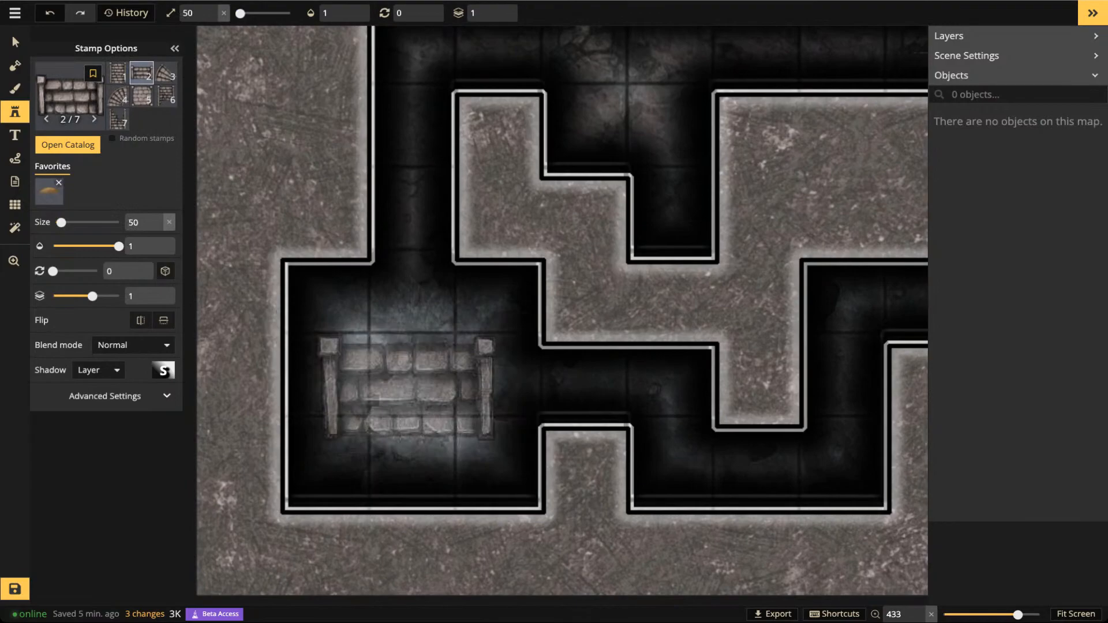
click(118, 74)
scroll(409, 386, up, 9)
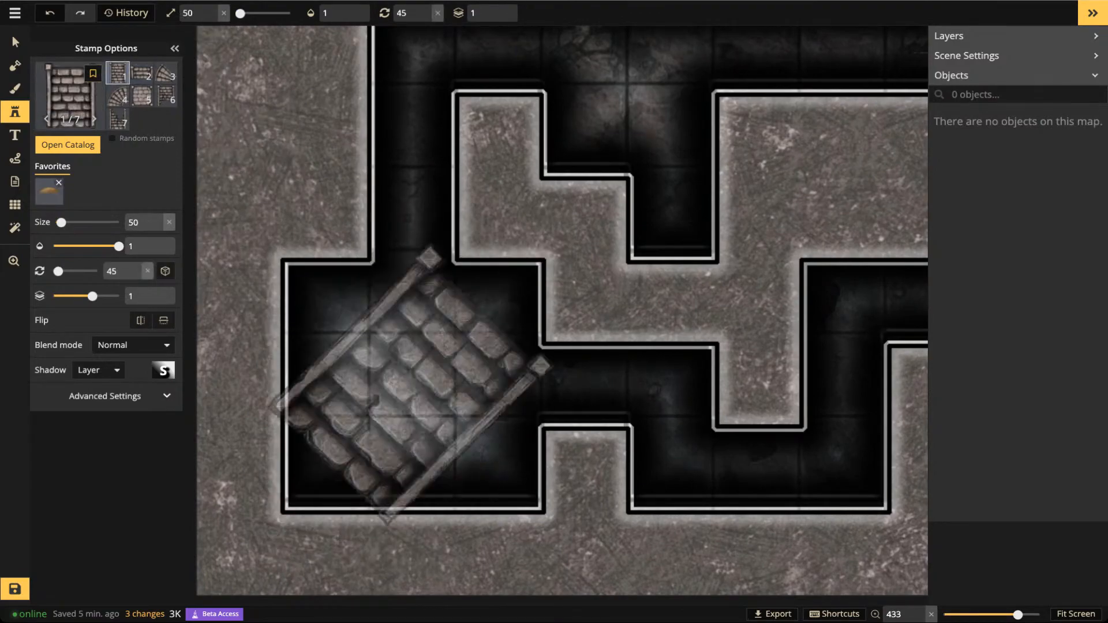
scroll(404, 386, up, 3)
scroll(404, 395, down, 4)
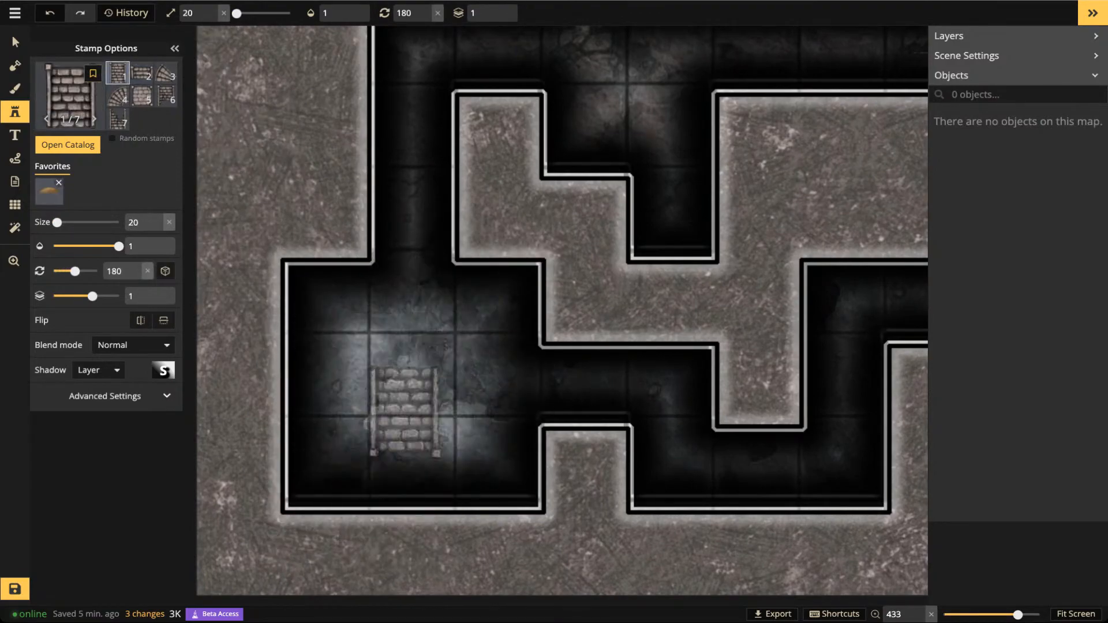
scroll(411, 439, up, 2)
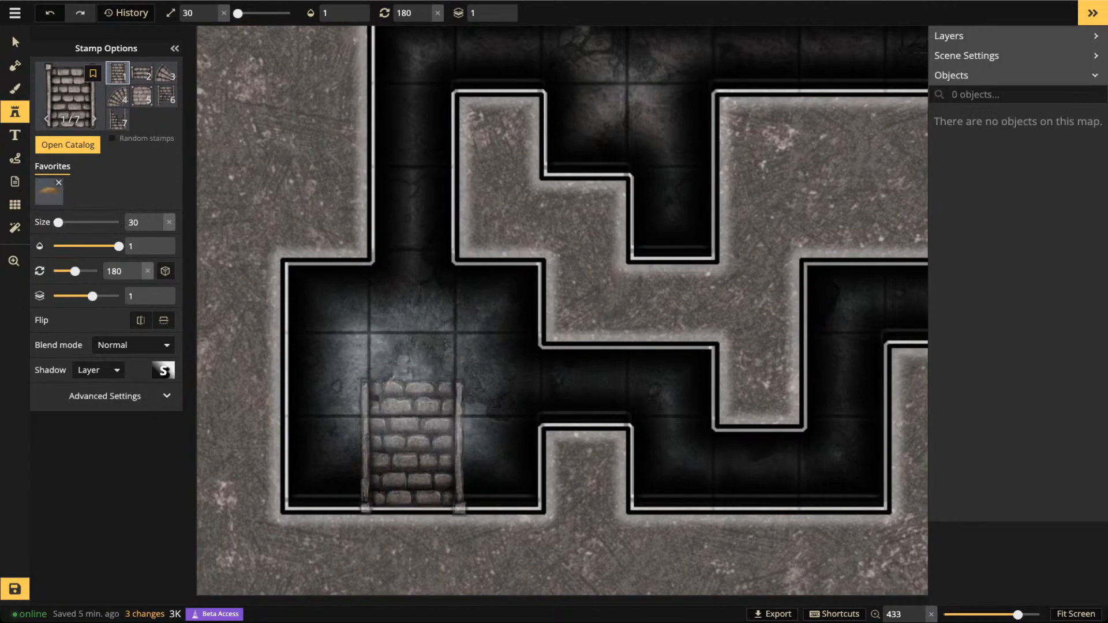
click(411, 442)
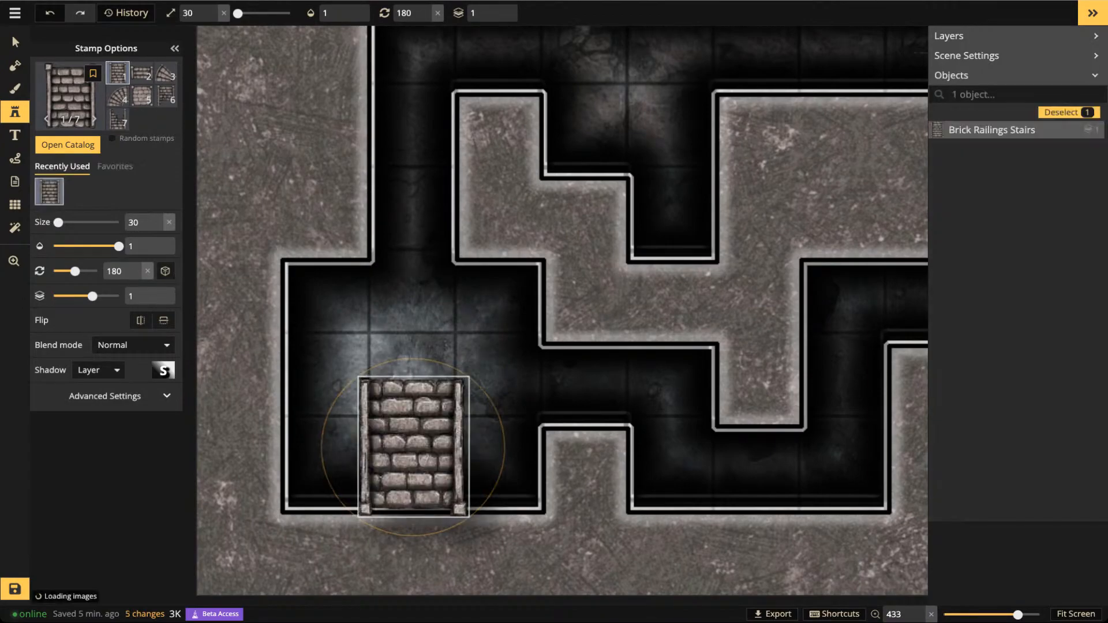
Set the stairs' shadow to None and shift them slightly down so their foot overlaps the room's lower wall
click(98, 370)
click(108, 396)
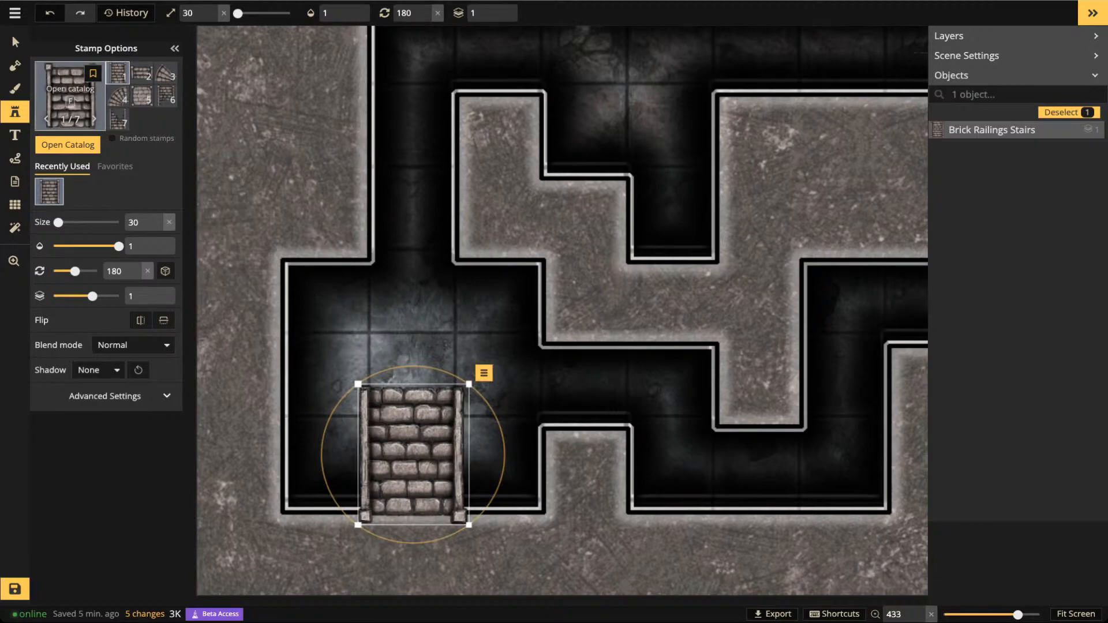
click(15, 42)
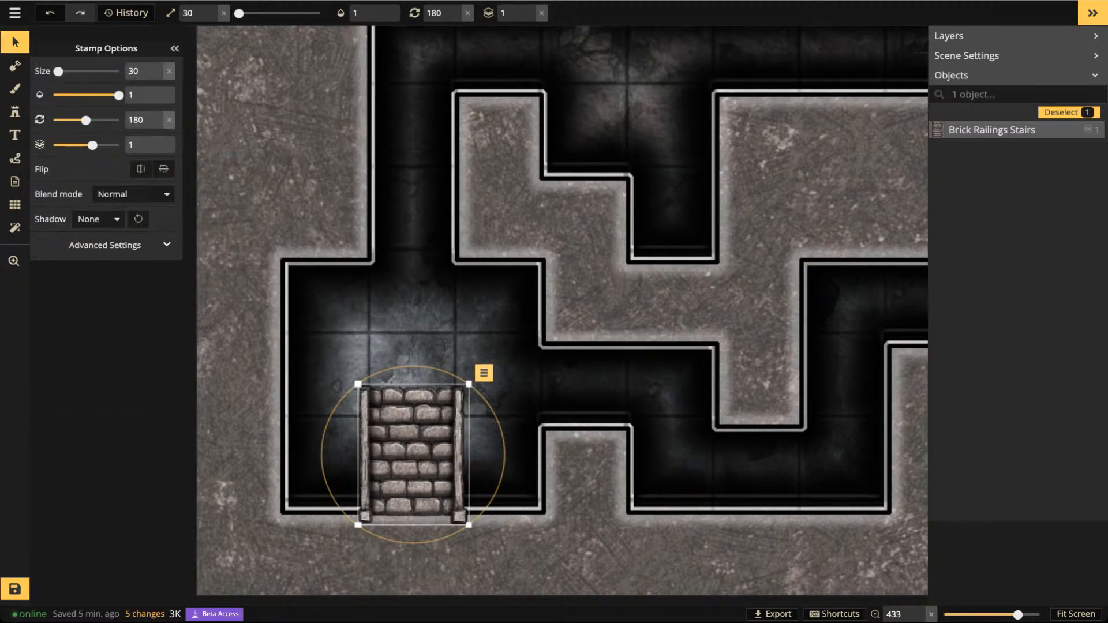
Try flattening the stairs to the background, and undo it
click(484, 373)
mouse_move(508, 490)
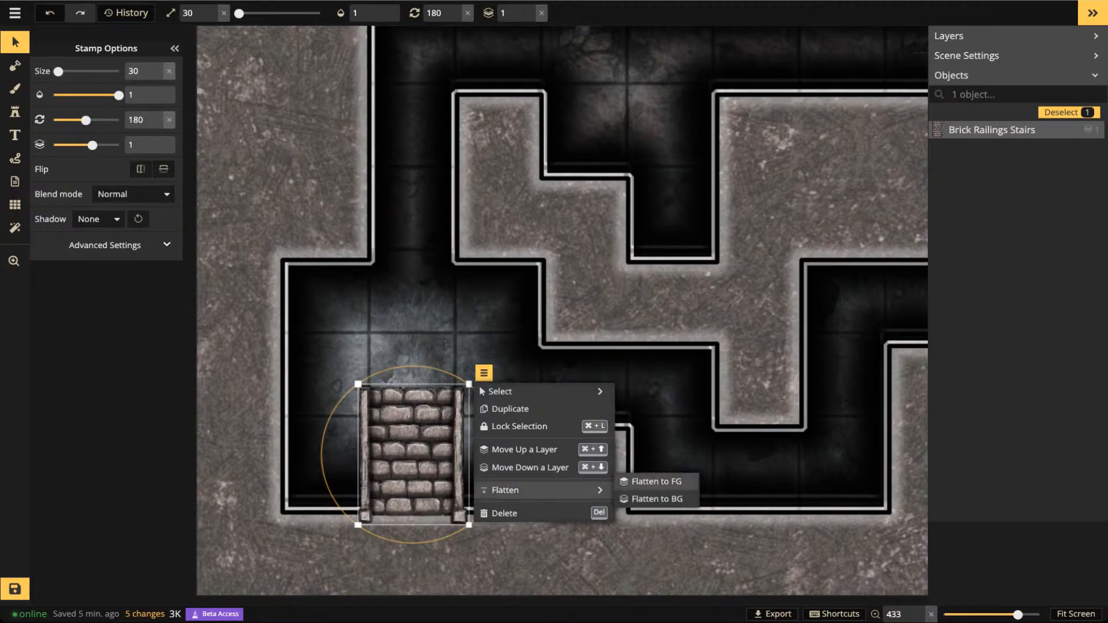
click(657, 498)
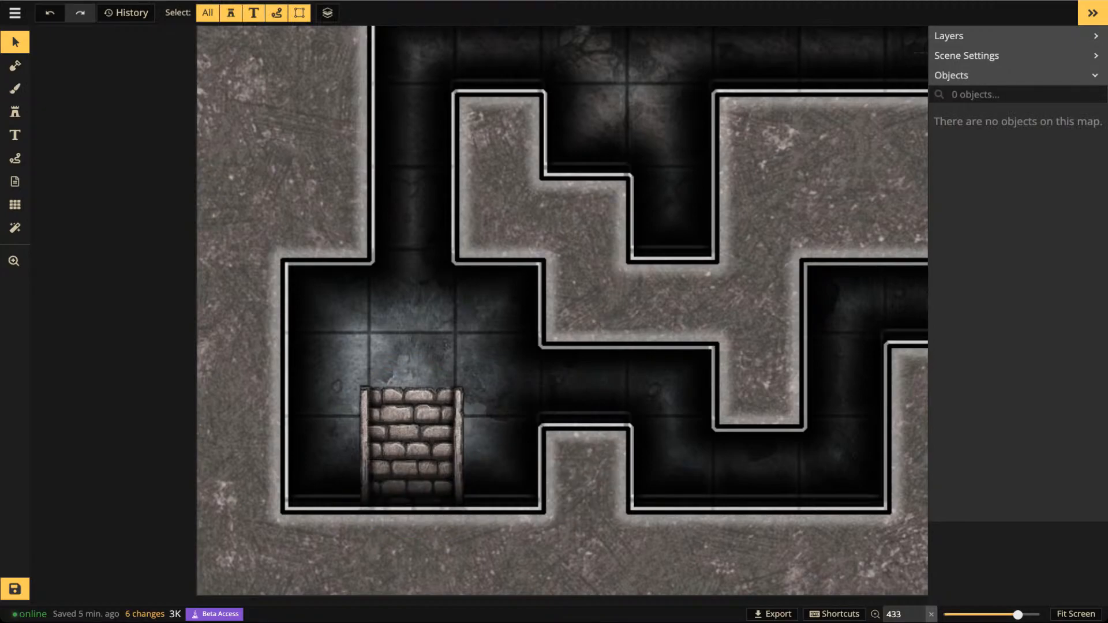
key(ctrl+z)
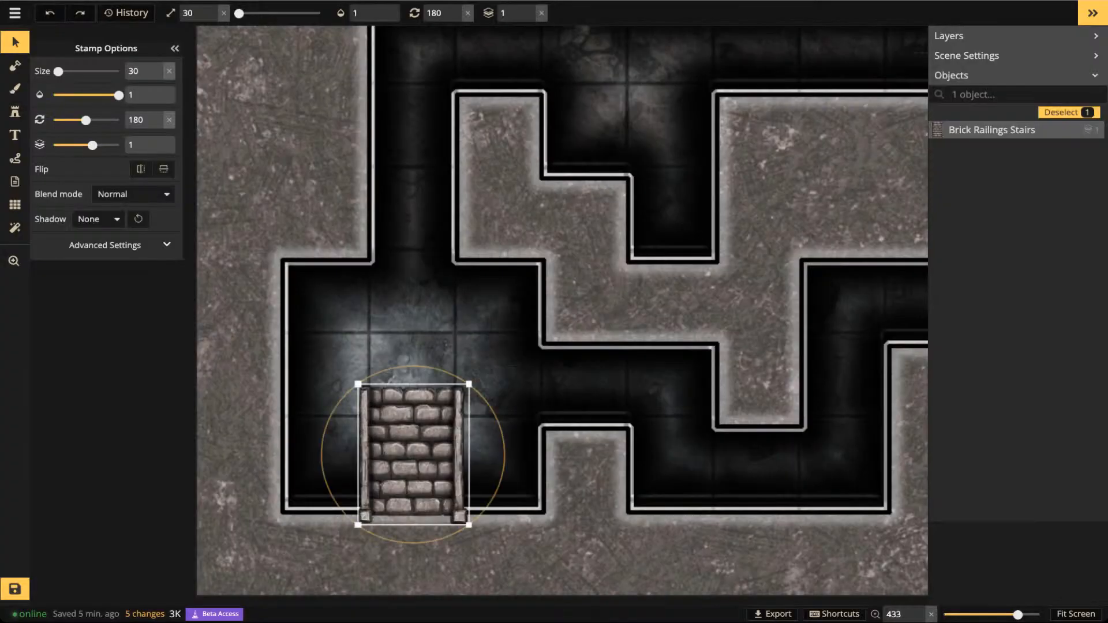
Darken the stairs to brightness 71 and flatten them to the background
drag(96, 330, 90, 330)
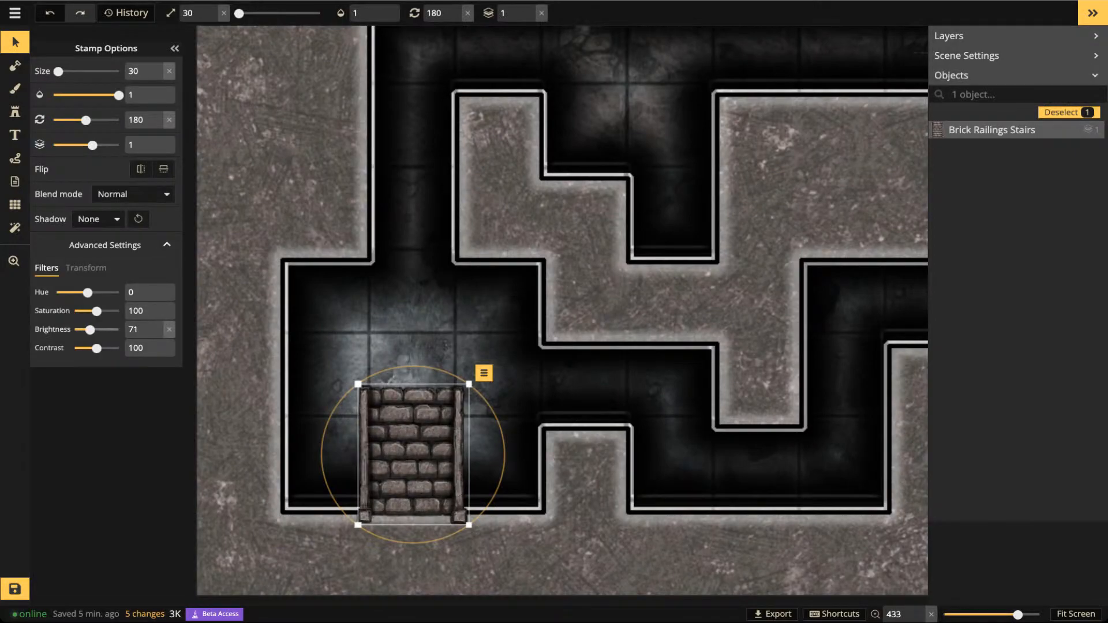
click(484, 373)
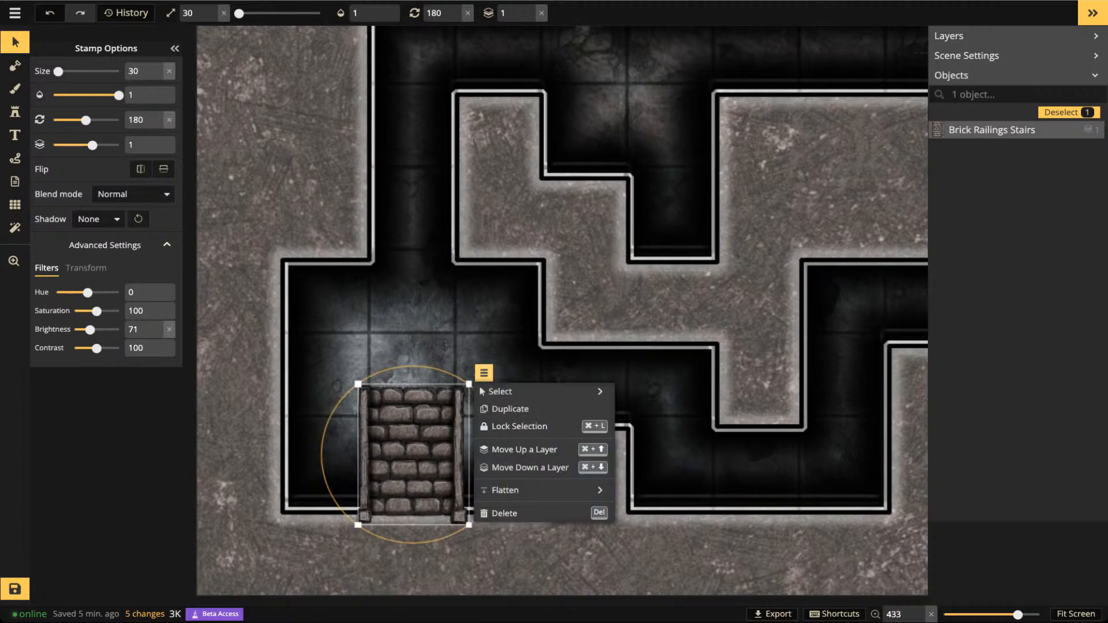
mouse_move(520, 490)
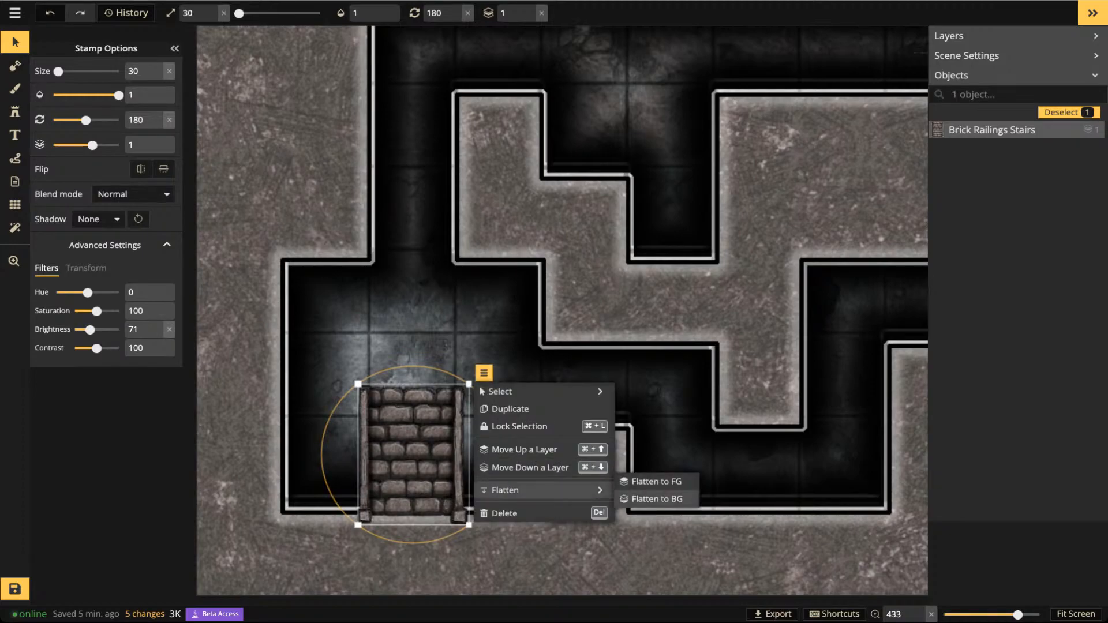
click(657, 499)
Search the stamp catalog for "arch" and choose the Marble Archways set
scroll(399, 386, down, 4)
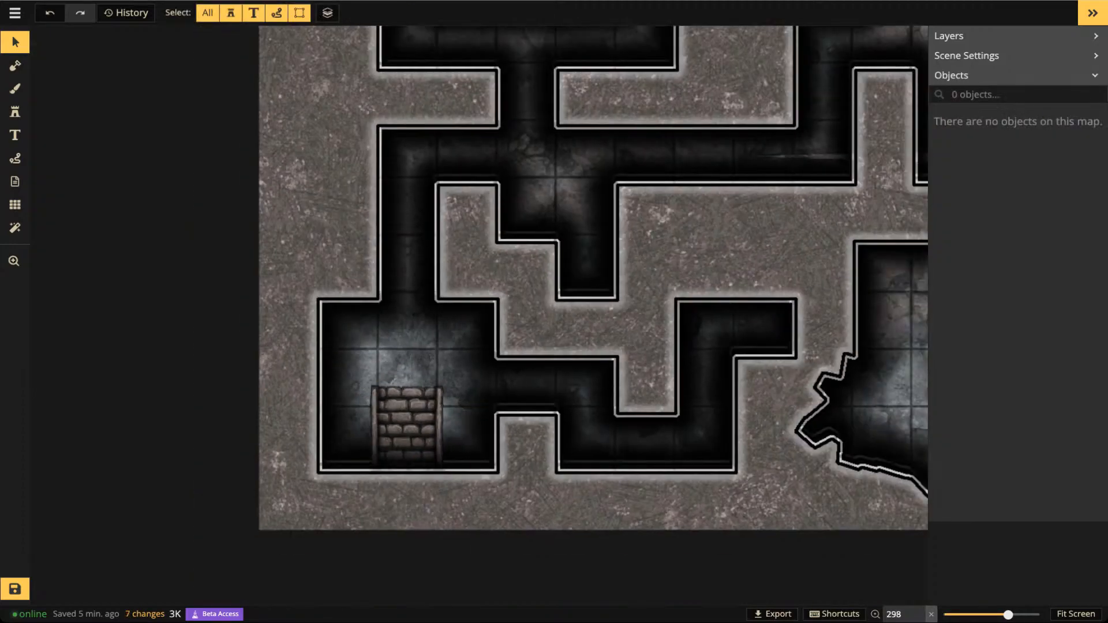
click(15, 135)
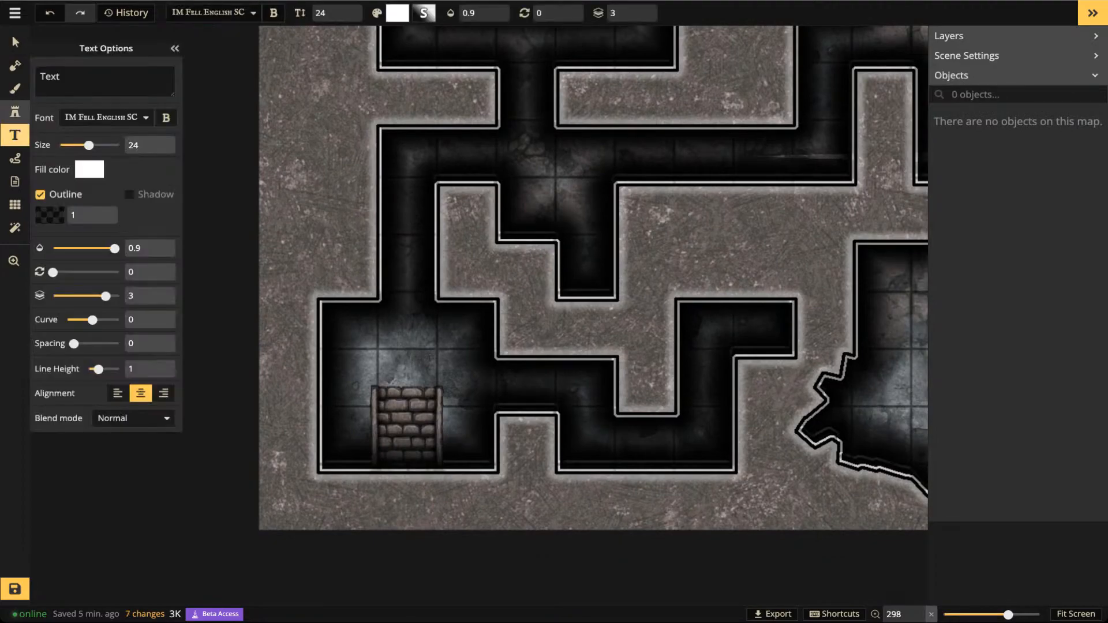
click(15, 112)
text(f)
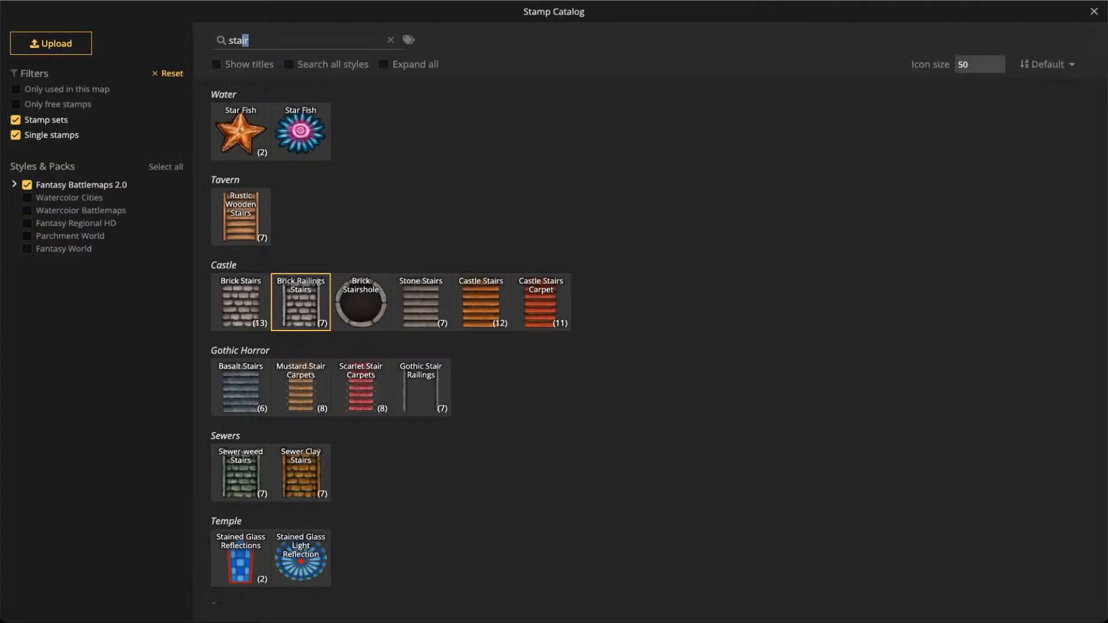
text(a)
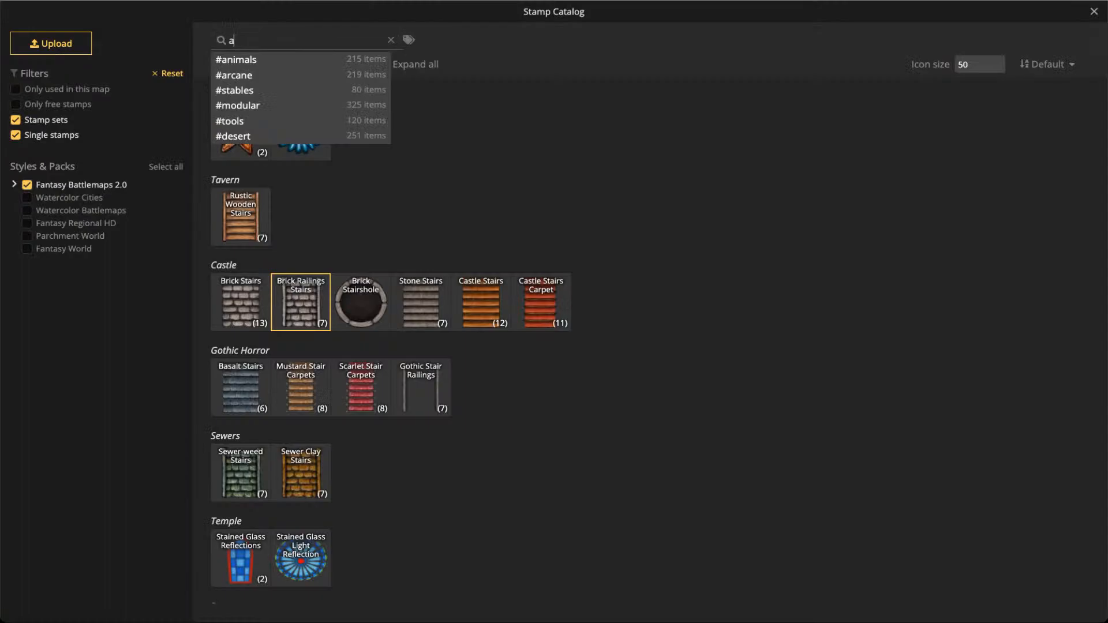
text(rch)
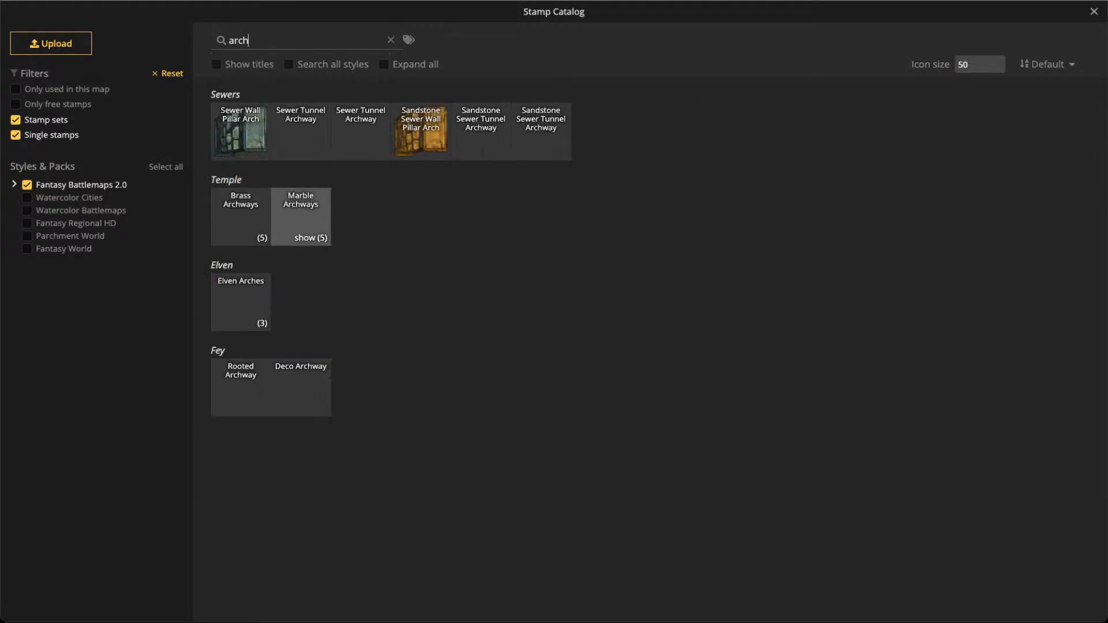
click(301, 218)
Place the fifth Marble Archways variant at size 30, rotated 180 degrees, over the wall at the foot of the stairs
scroll(404, 451, up, 5)
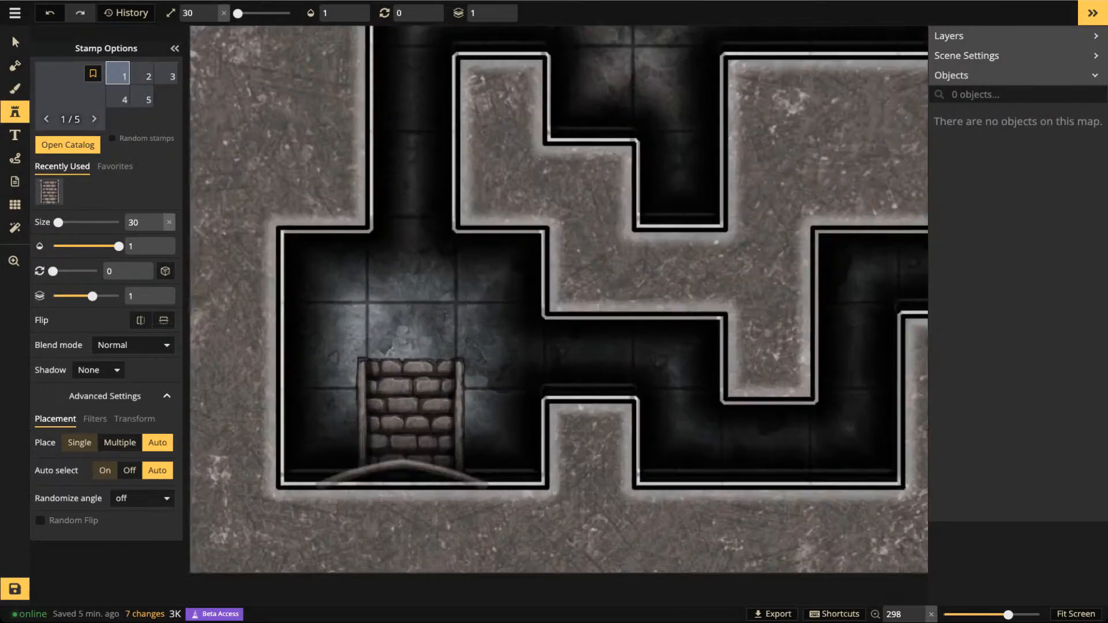
key(Left)
scroll(409, 450, down, 4)
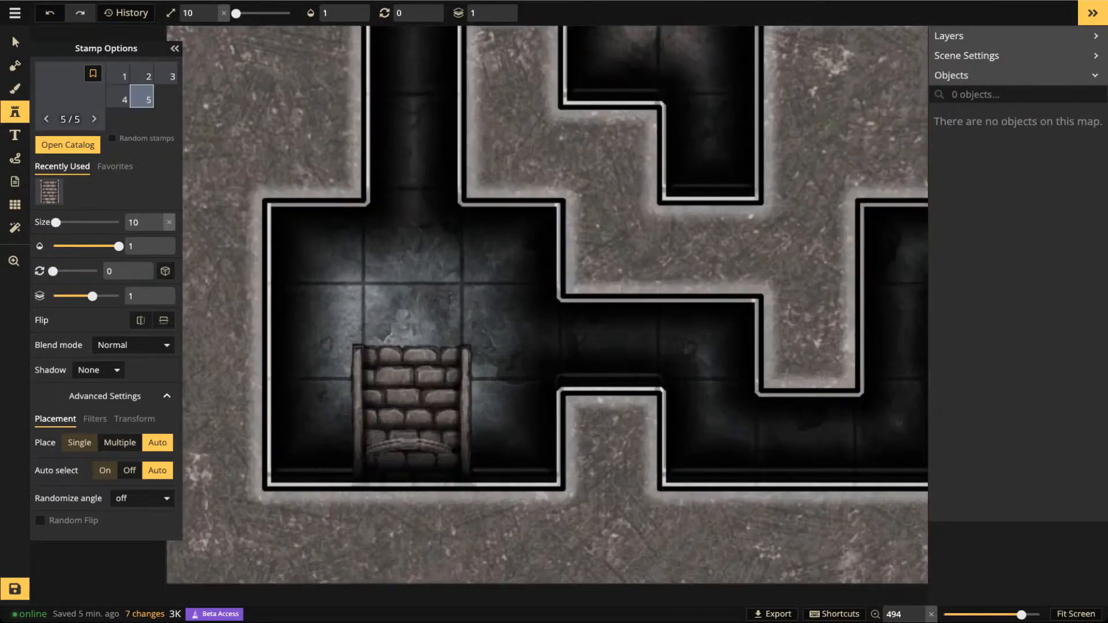
scroll(410, 456, down, 8)
scroll(410, 474, down, 4)
scroll(410, 473, up, 4)
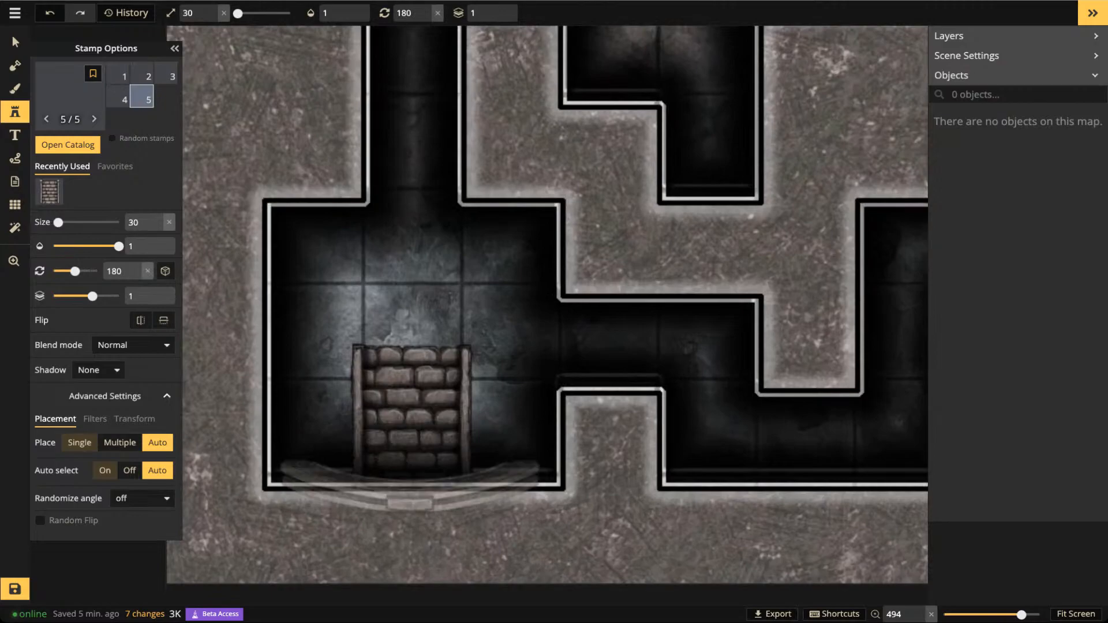
click(411, 491)
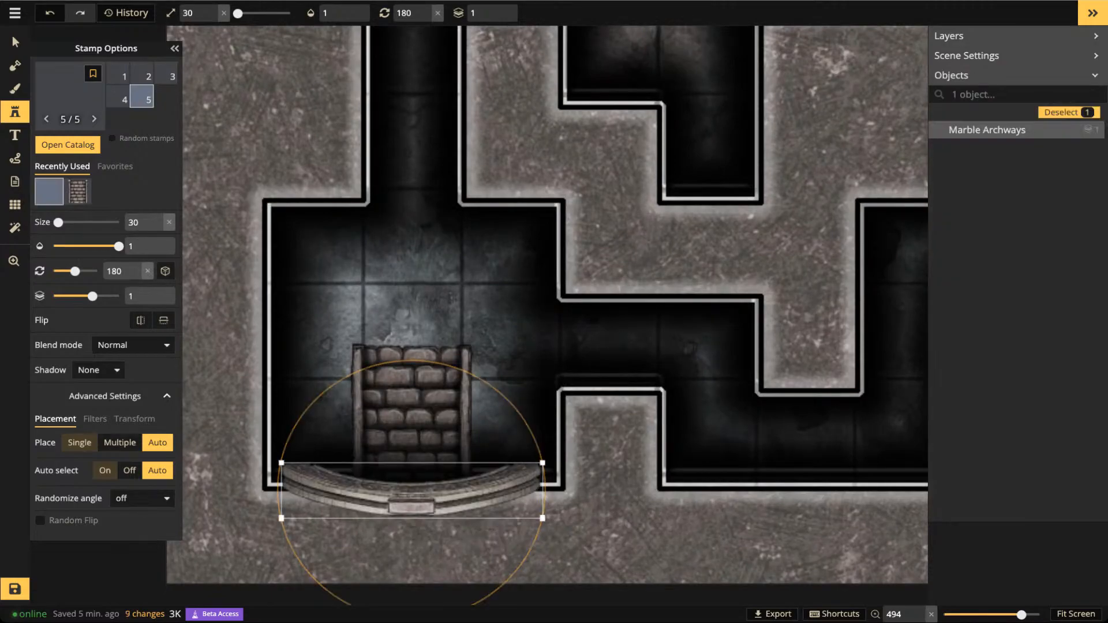
Reduce the marble archway to size 18, align it with the wall at the foot of the stairs, and deselect it
scroll(412, 490, down, 3)
drag(359, 481, 413, 482)
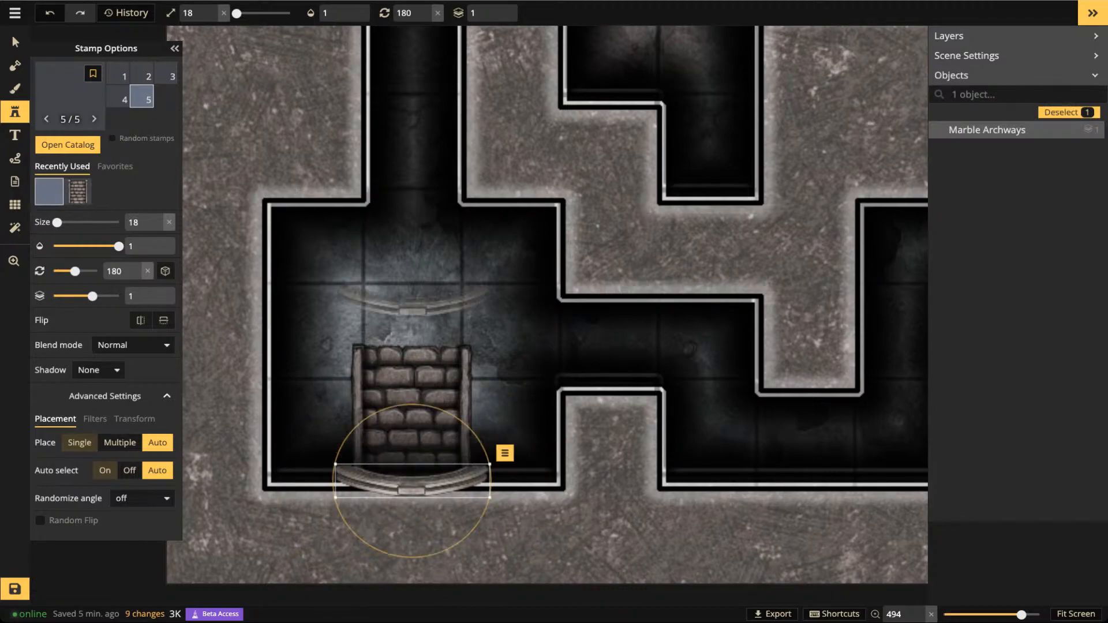
click(411, 303)
Add the text label "Entrance" in the room just above the stairs
scroll(412, 304, down, 3)
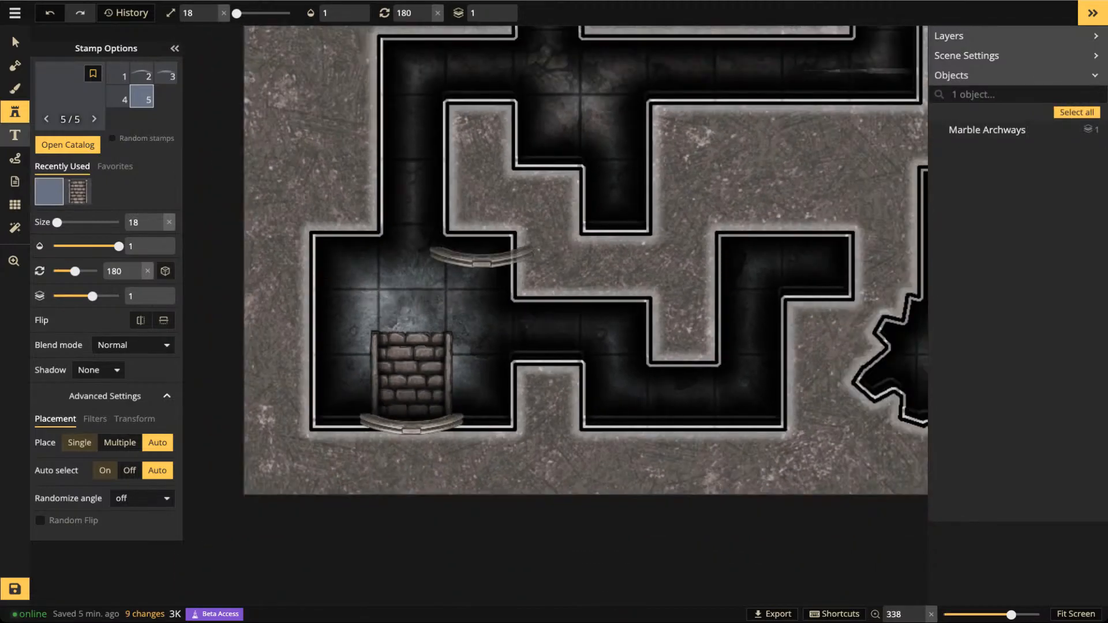
click(15, 135)
click(402, 273)
text(En)
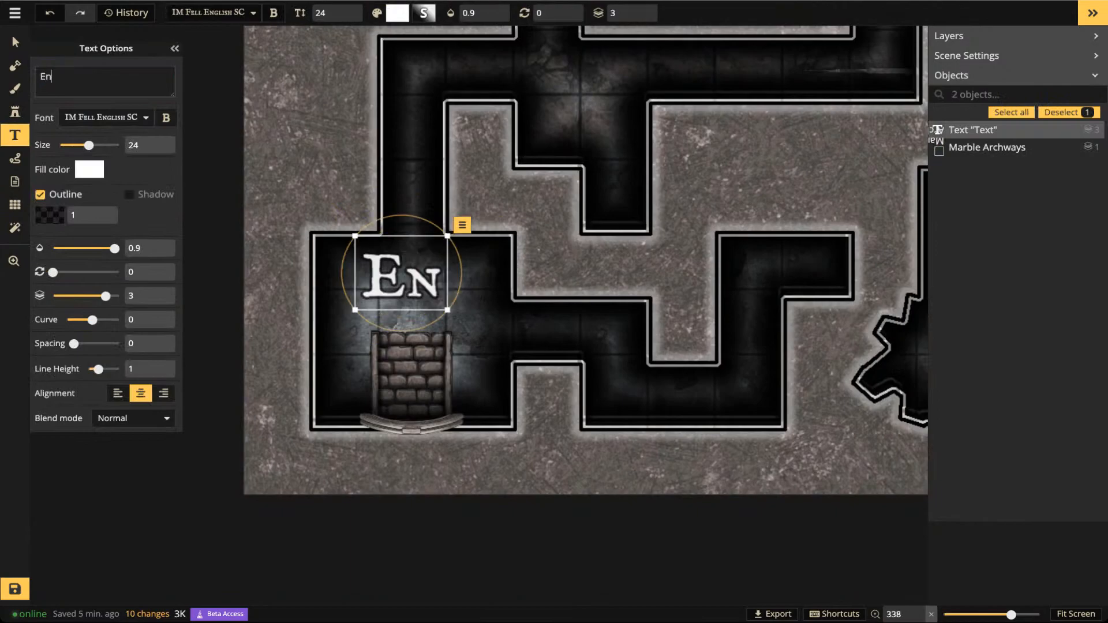
text(terance)
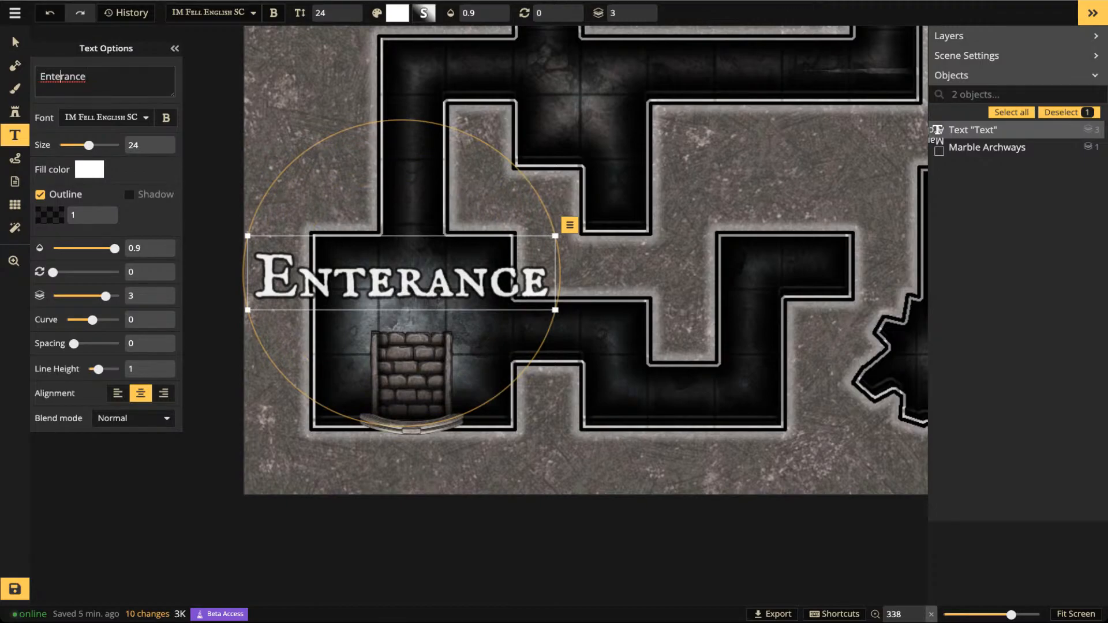
key(BackSpace)
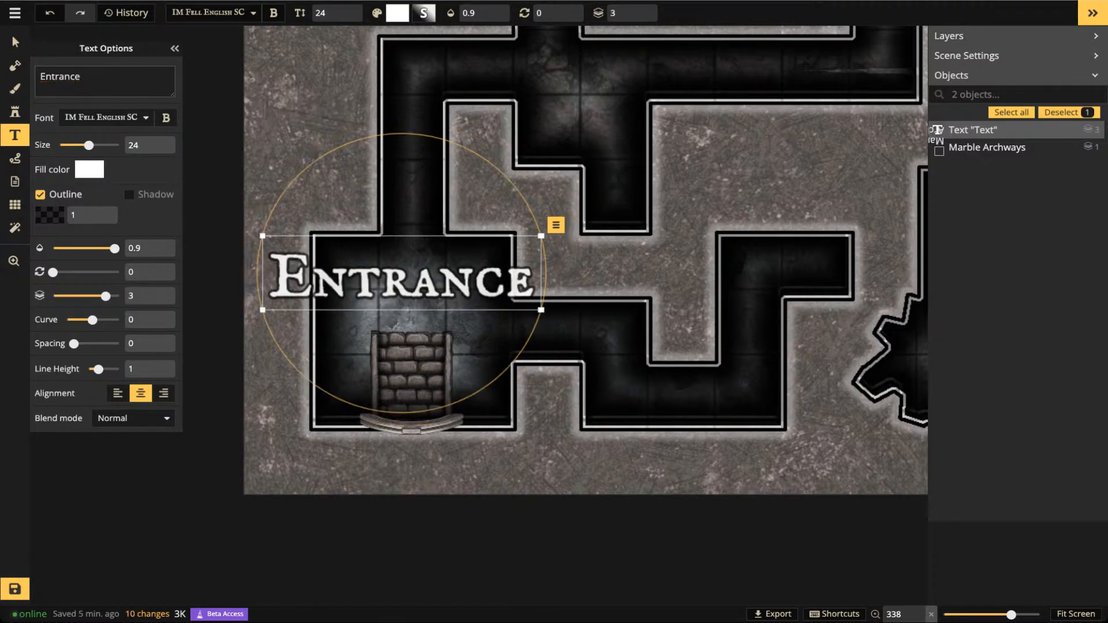
Shorten the "Entrance" label's text to "Enter"
key(BackSpace)
key(BackSpace)
key(BackSpace)
key(BackSpace)
key(BackSpace)
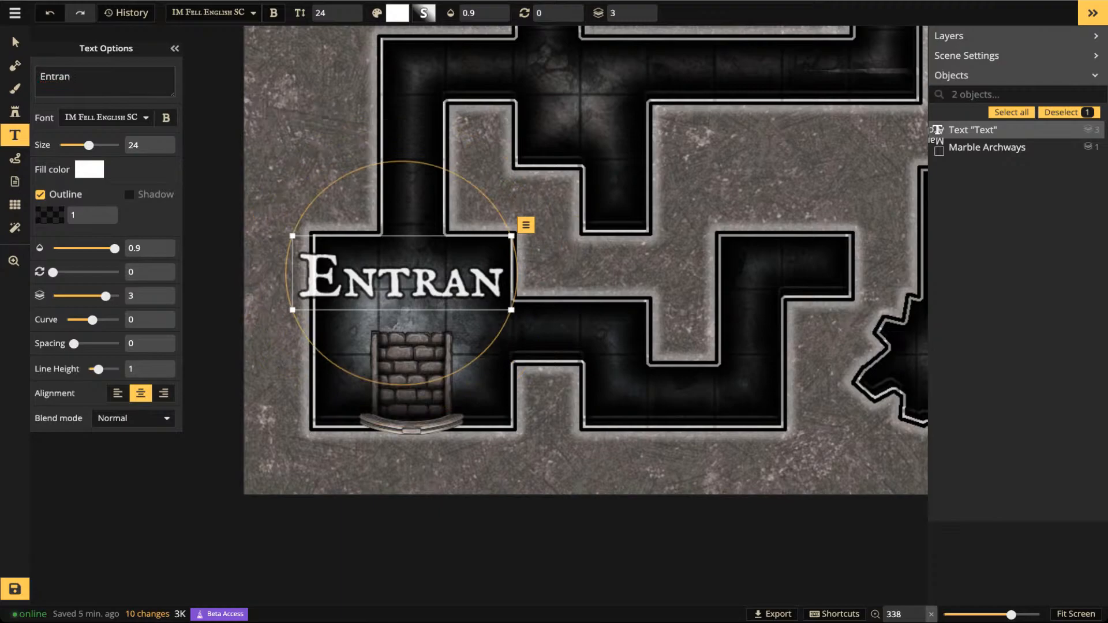
text(erance)
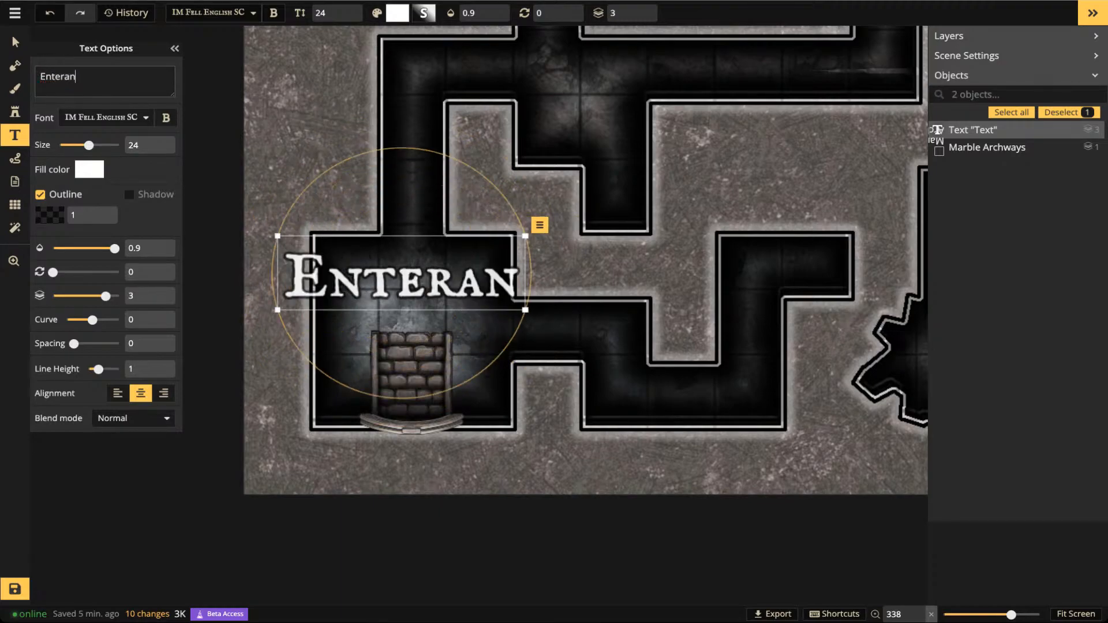
key(BackSpace)
key(BackSpace)
key(BackSpace)
key(BackSpace)
key(BackSpace)
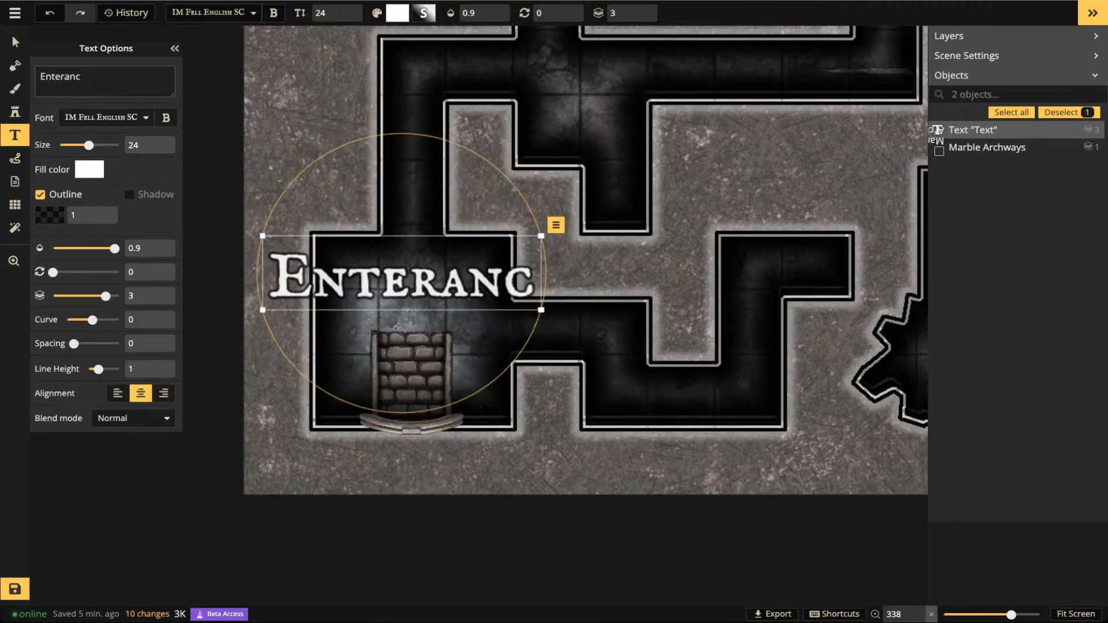
Reduce the "Enter" label to size 15 and move it outside the room, just below the marble archway
click(14, 40)
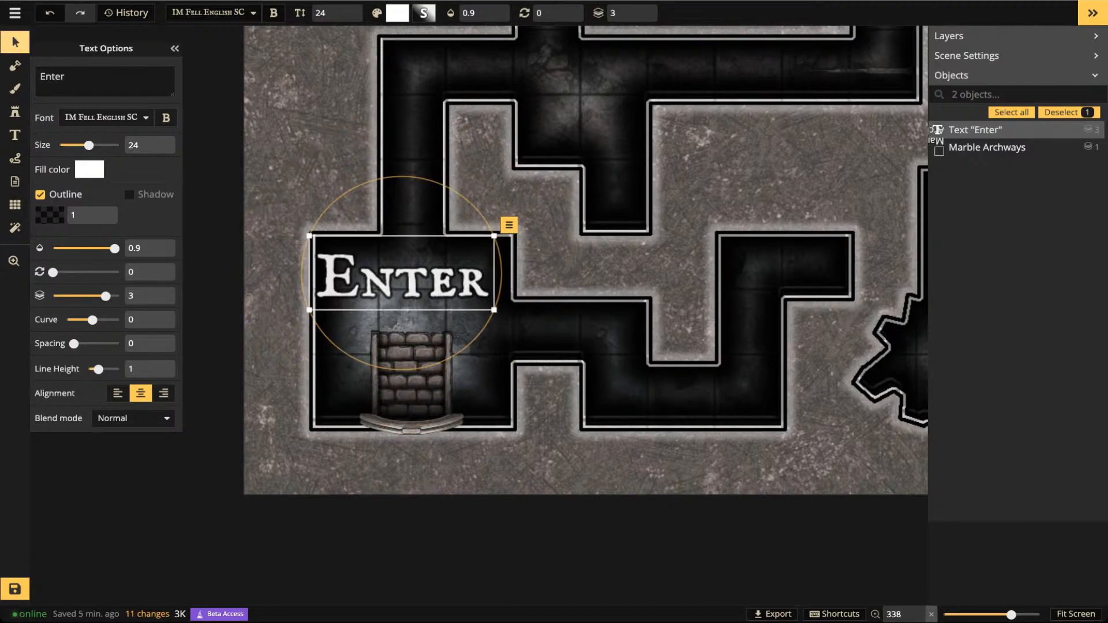
drag(494, 310, 427, 284)
drag(370, 260, 408, 456)
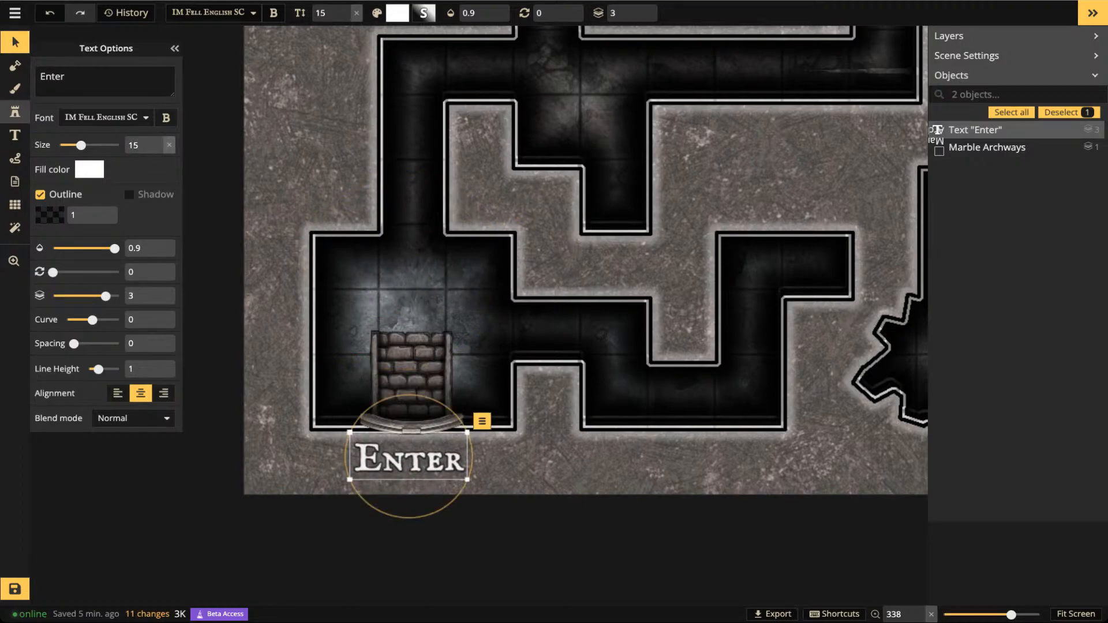
Add the text label "Exit" at size 15 above the small room at the map's upper-right edge
click(15, 112)
click(15, 135)
scroll(564, 247, down, 3)
drag(653, 179, 348, 393)
drag(709, 121, 377, 320)
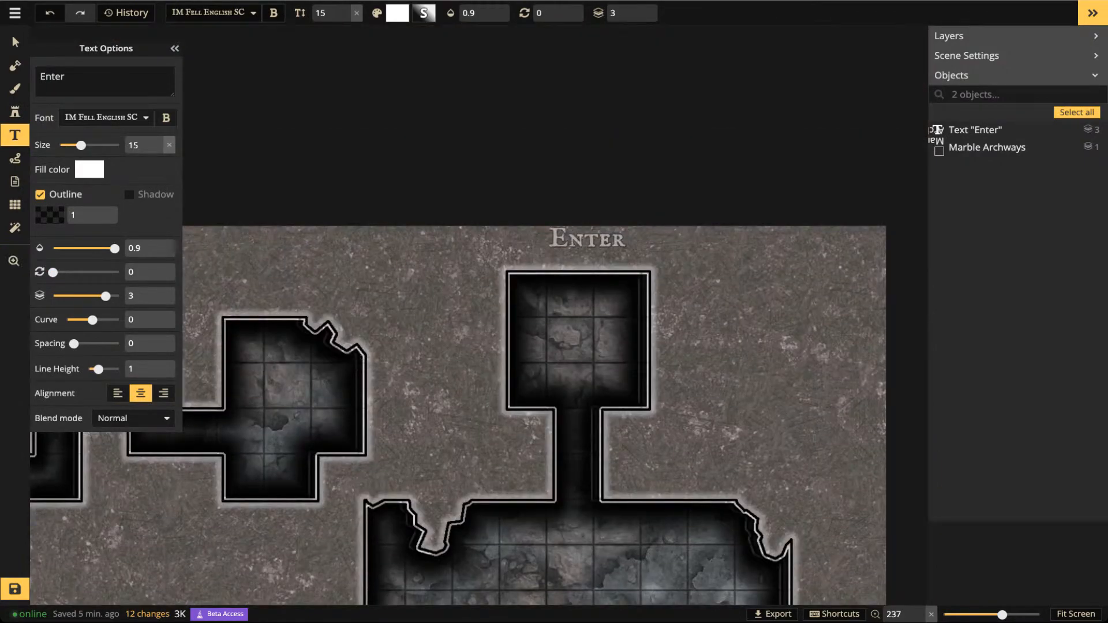
click(582, 247)
text(Exit)
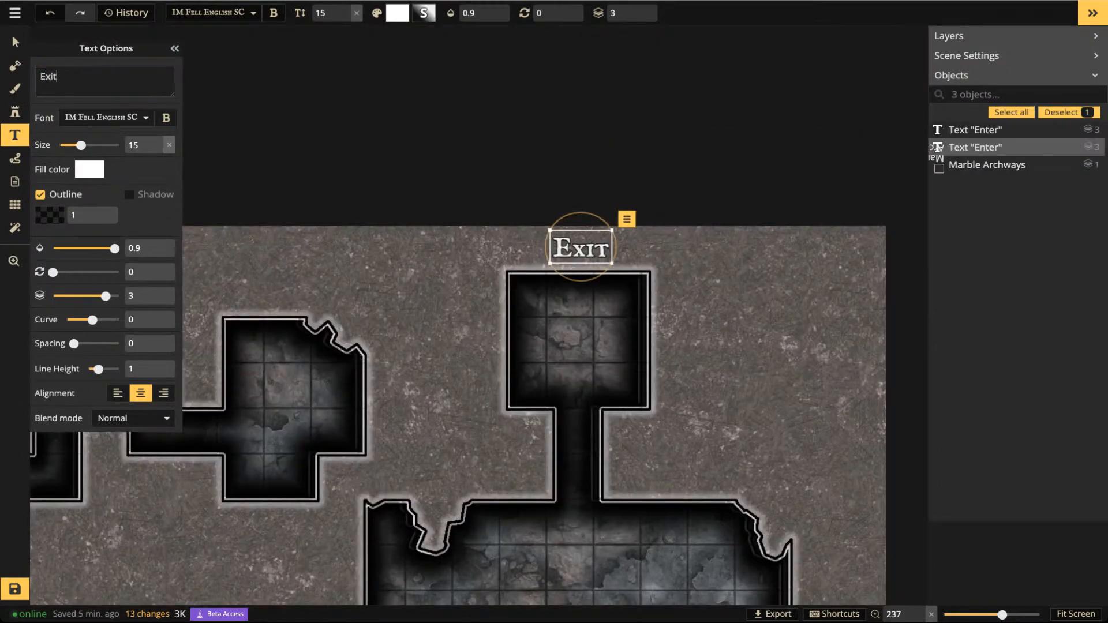
Place the first Brick Railings Stairs variant at size 28 and rotation 0 against the upper wall of the exit room
click(15, 112)
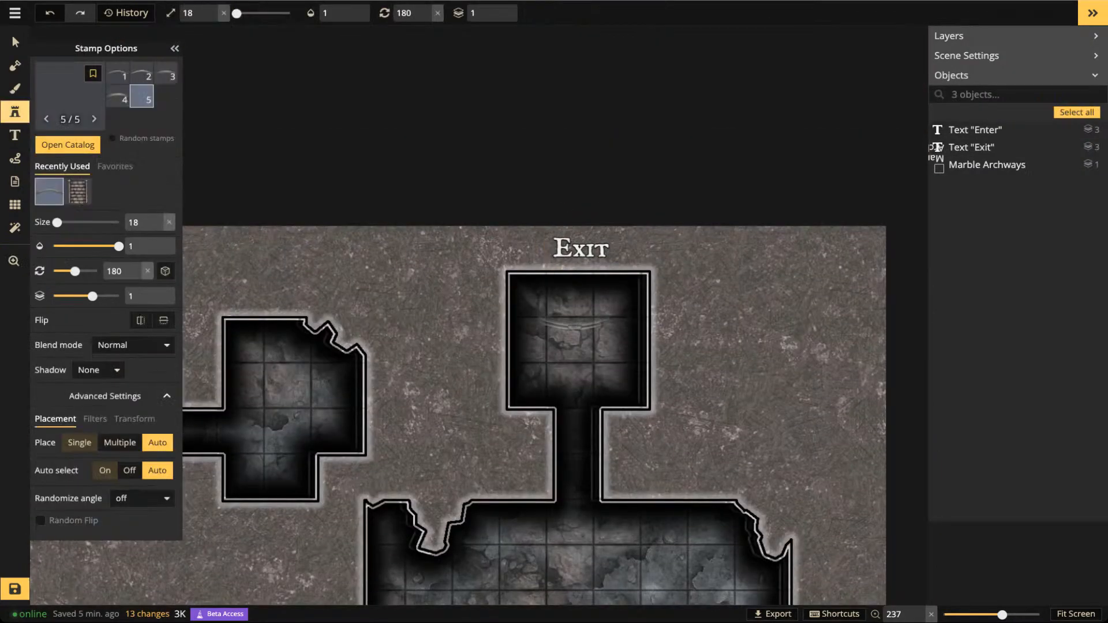
scroll(587, 311, up, 4)
click(77, 192)
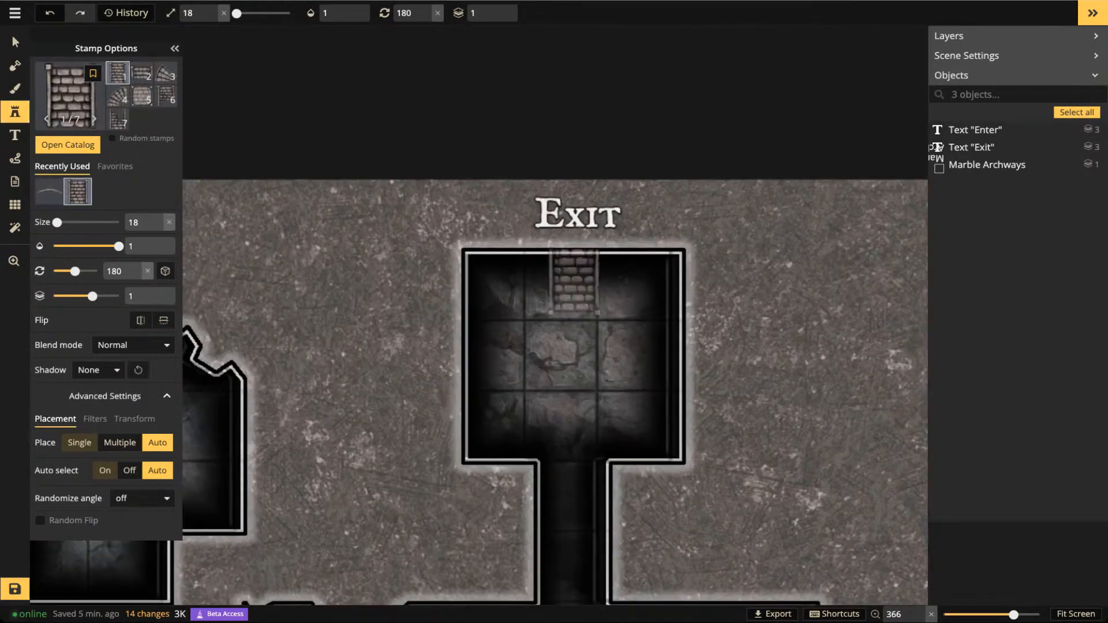
scroll(569, 289, up, 12)
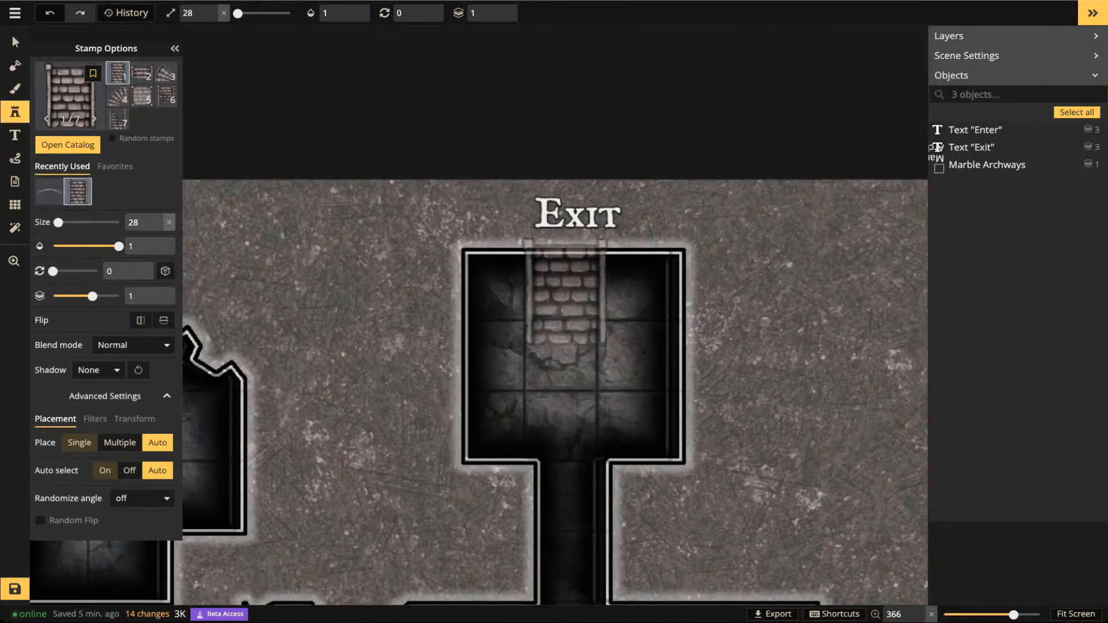
click(565, 296)
drag(565, 295, 564, 295)
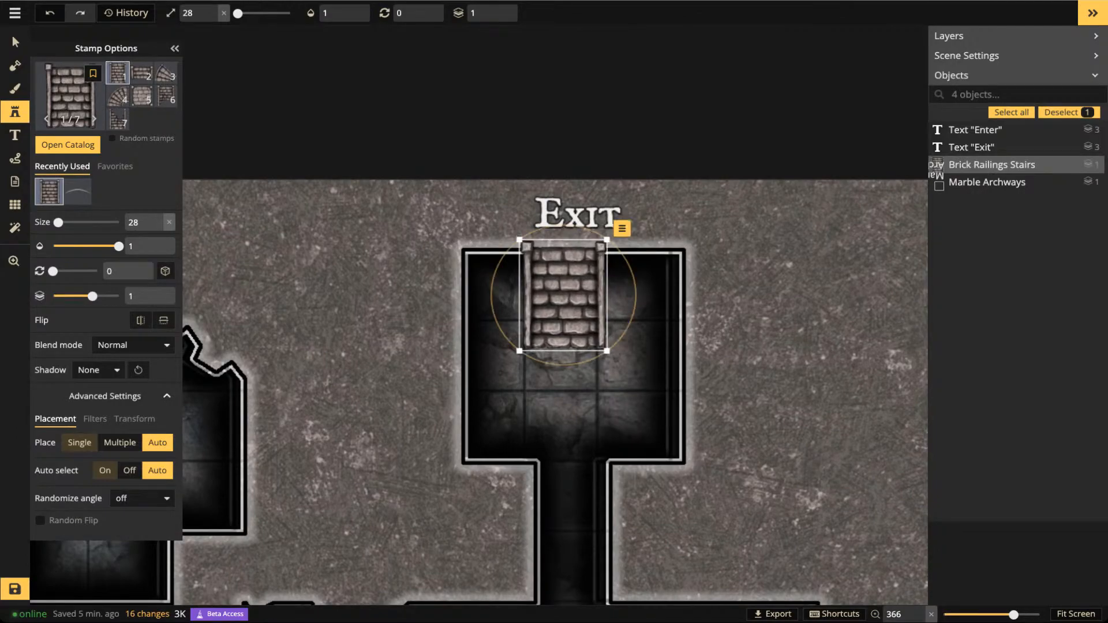
Place the fifth Marble Archways variant at size 18 and rotation 0 over the wall at the head of the exit stairs
click(77, 191)
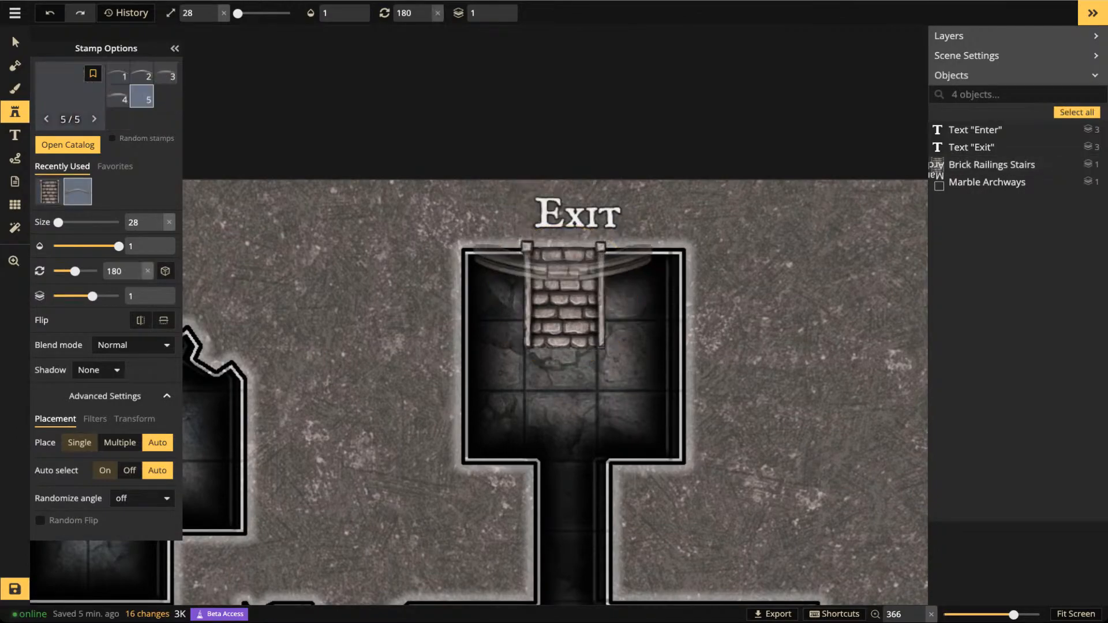
scroll(561, 254, up, 8)
scroll(556, 251, down, 5)
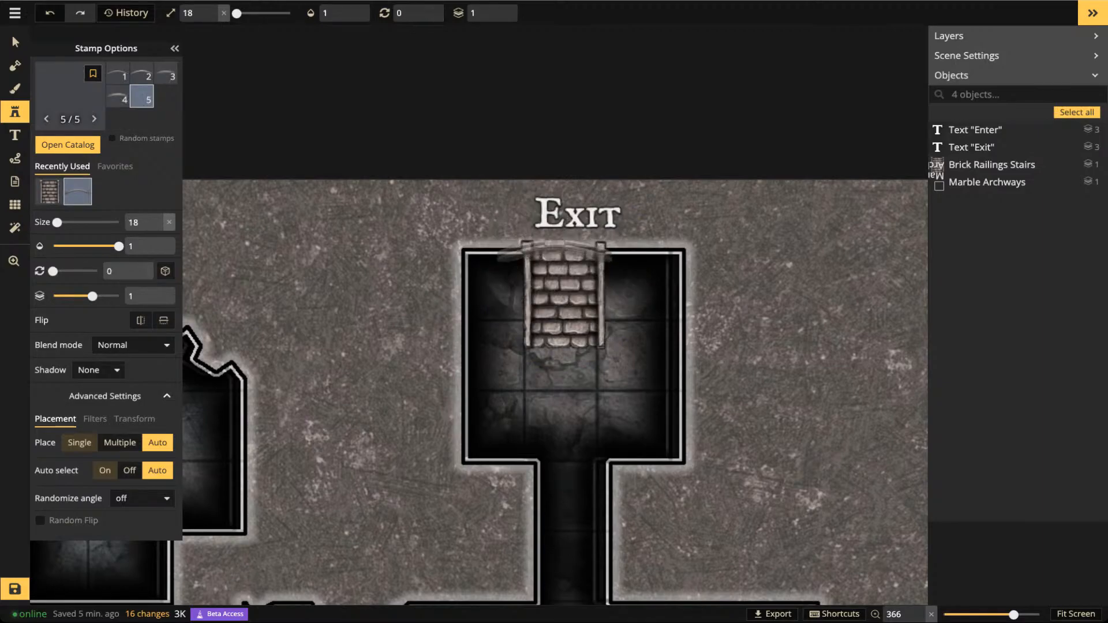
click(559, 248)
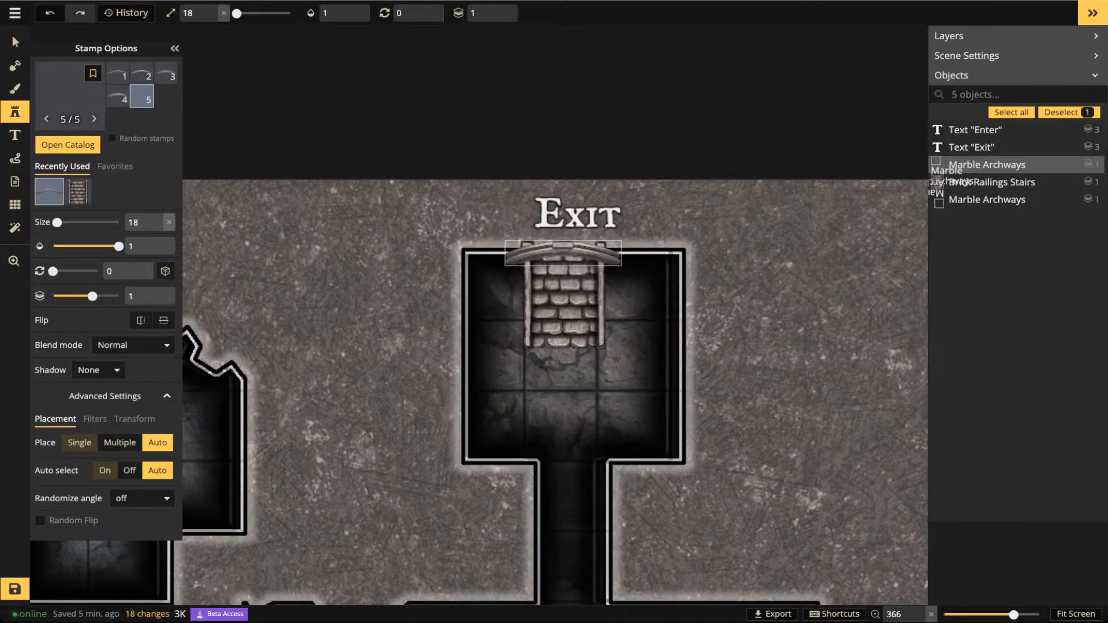
Lower the exit stairs' brightness to 76 and flatten them to the background
click(15, 42)
click(569, 312)
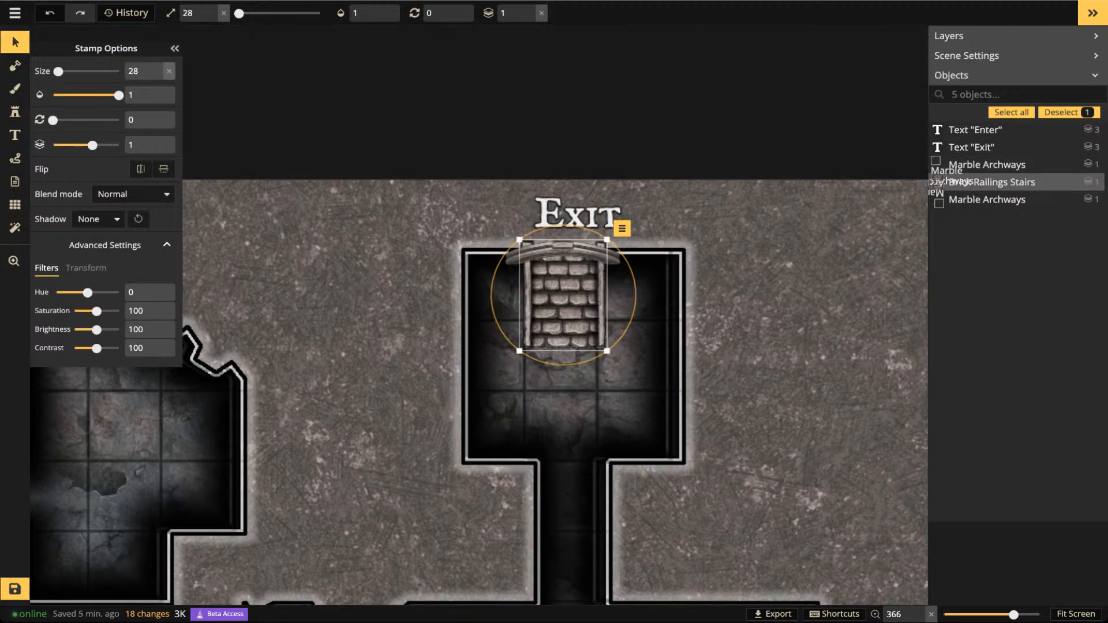
drag(97, 329, 91, 329)
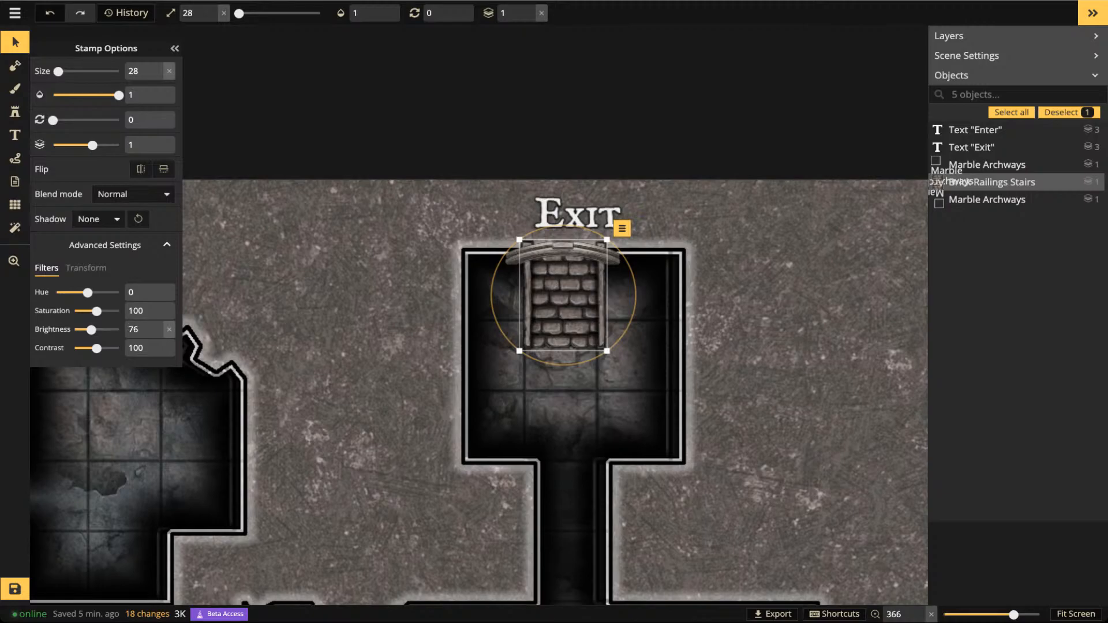
click(622, 228)
mouse_move(664, 345)
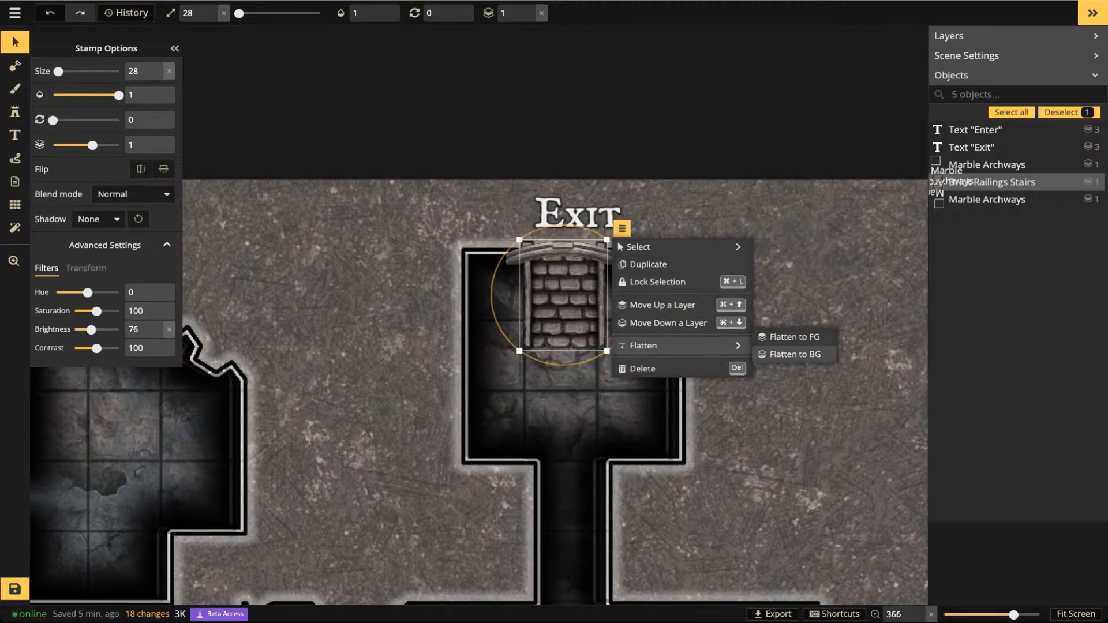
click(795, 354)
Examine the dungeon's rooms and corridors from the entrance to the large room below the exit
scroll(513, 240, down, 5)
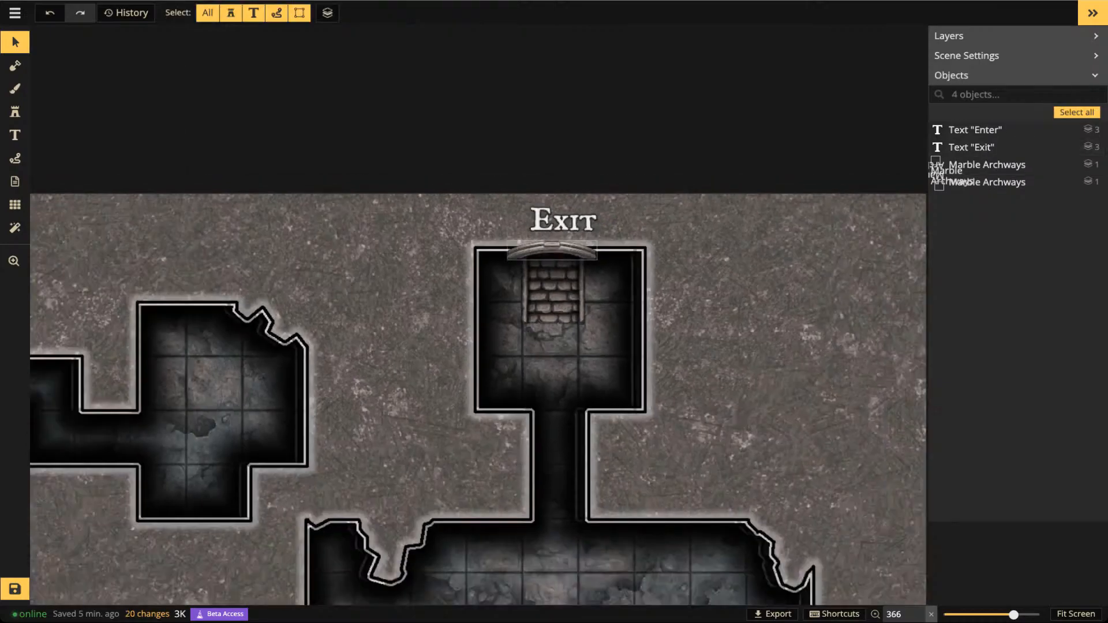
key(space)
drag(514, 241, 590, 114)
scroll(519, 220, down, 4)
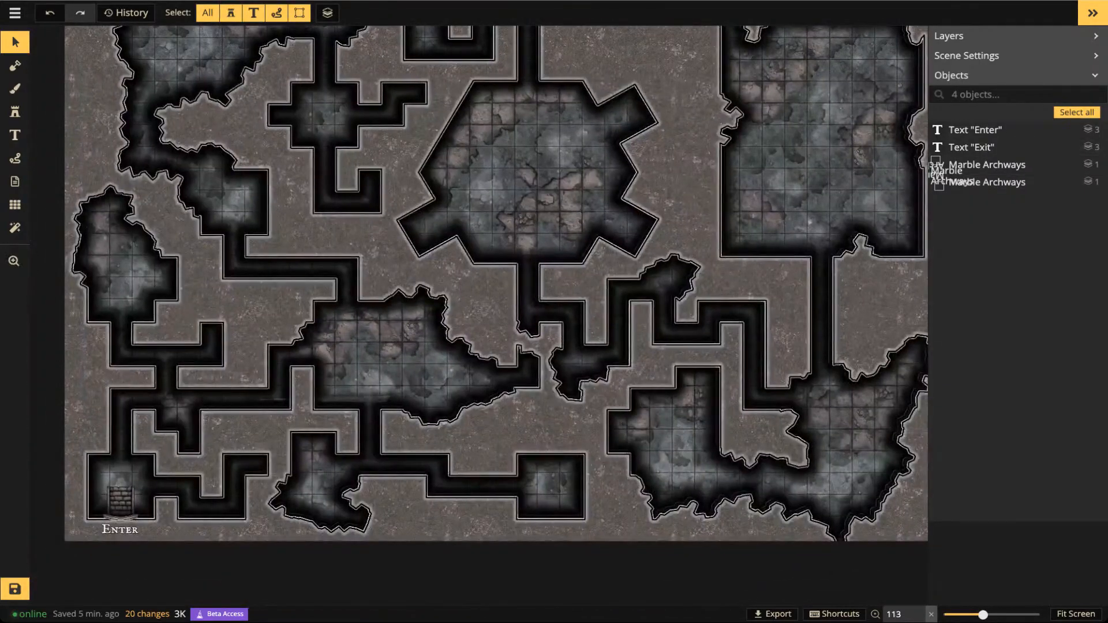
scroll(609, 214, down, 1)
key(space)
drag(610, 215, 466, 279)
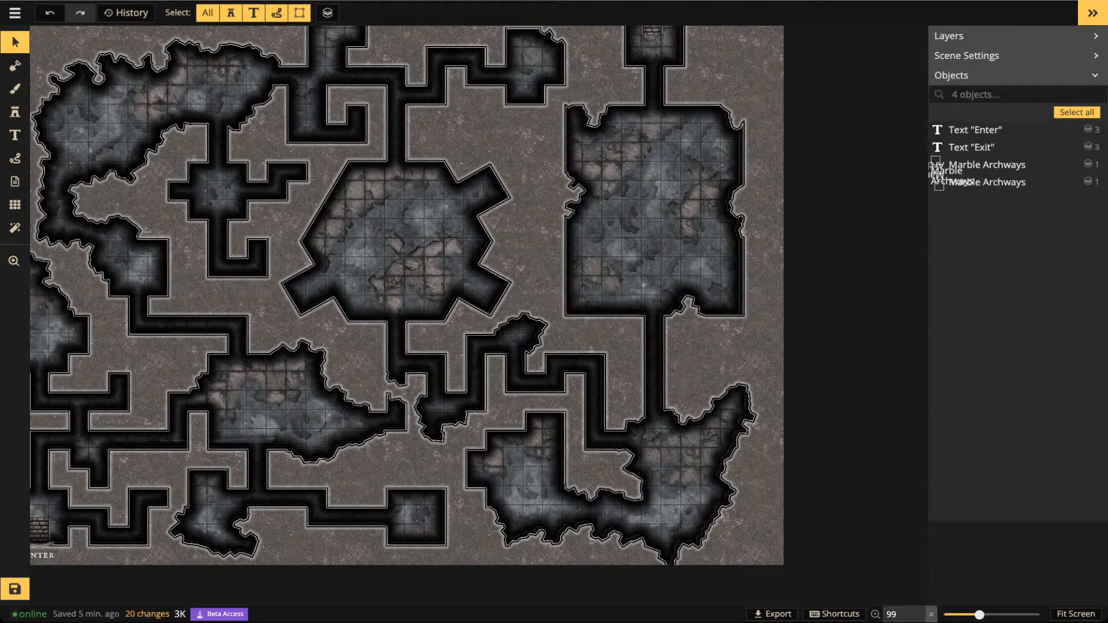
scroll(537, 173, up, 3)
key(space)
drag(537, 174, 390, 248)
scroll(531, 254, down, 4)
key(space)
drag(532, 254, 685, 167)
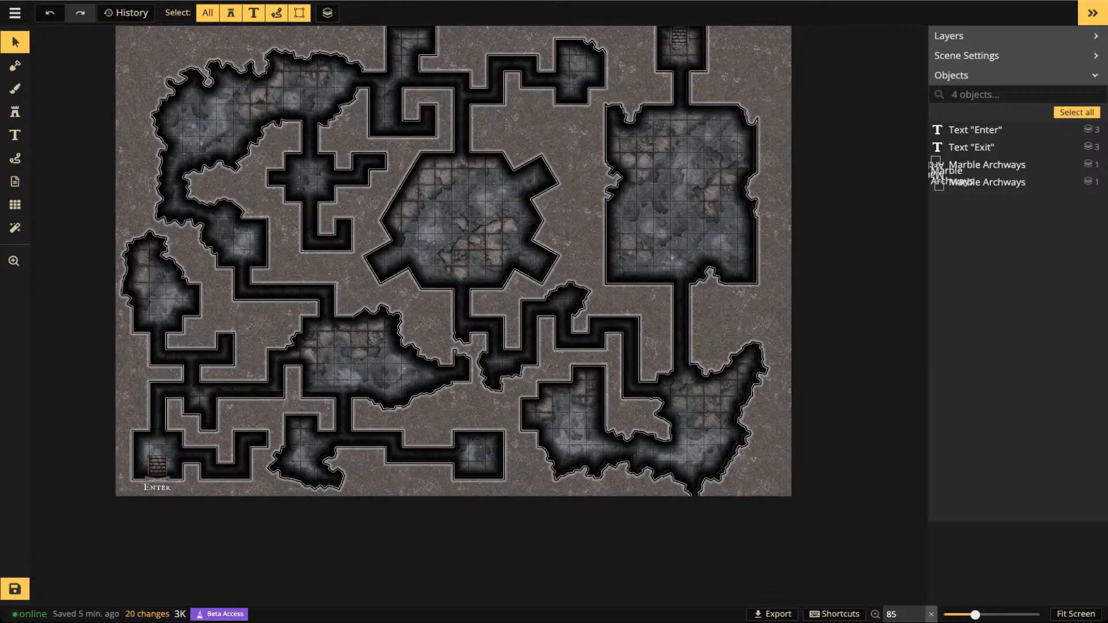
scroll(637, 188, up, 2)
drag(638, 188, 478, 274)
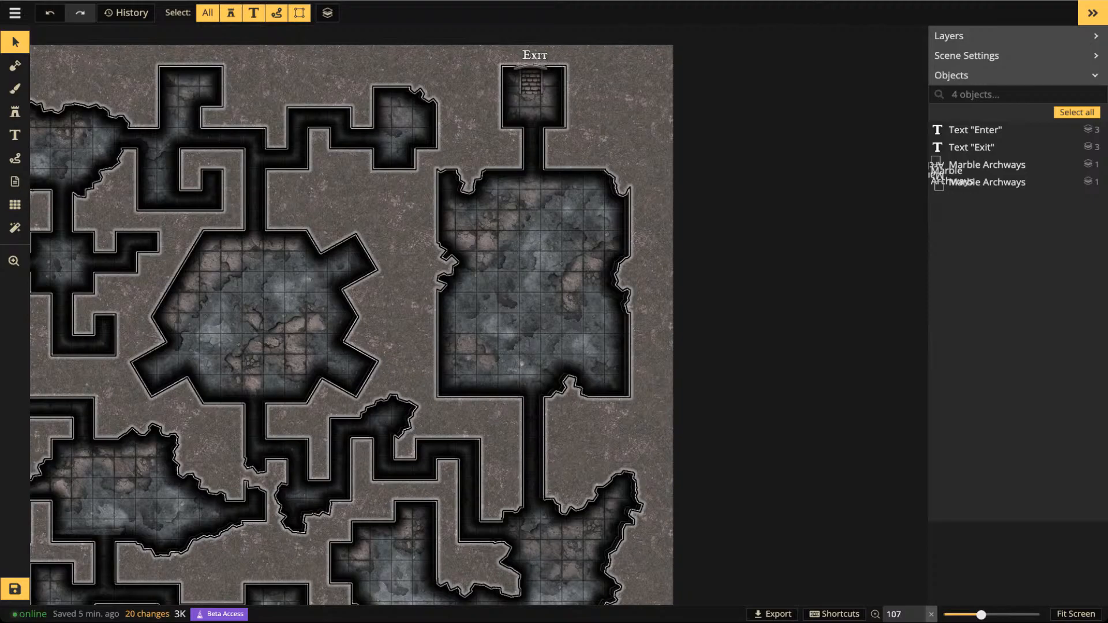
scroll(672, 224, up, 5)
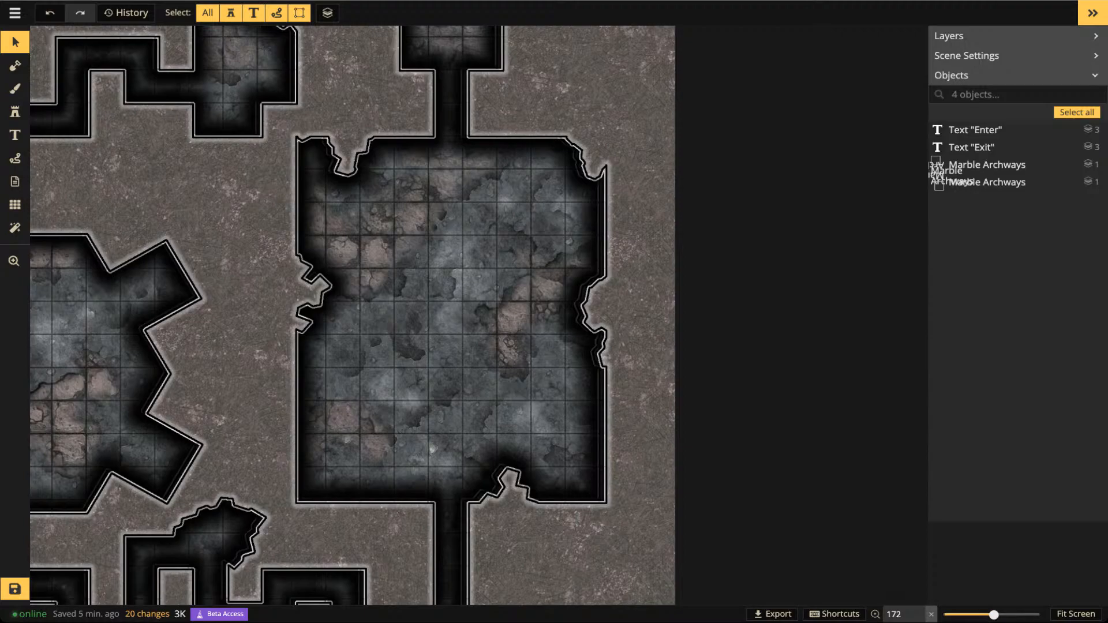
scroll(464, 218, down, 2)
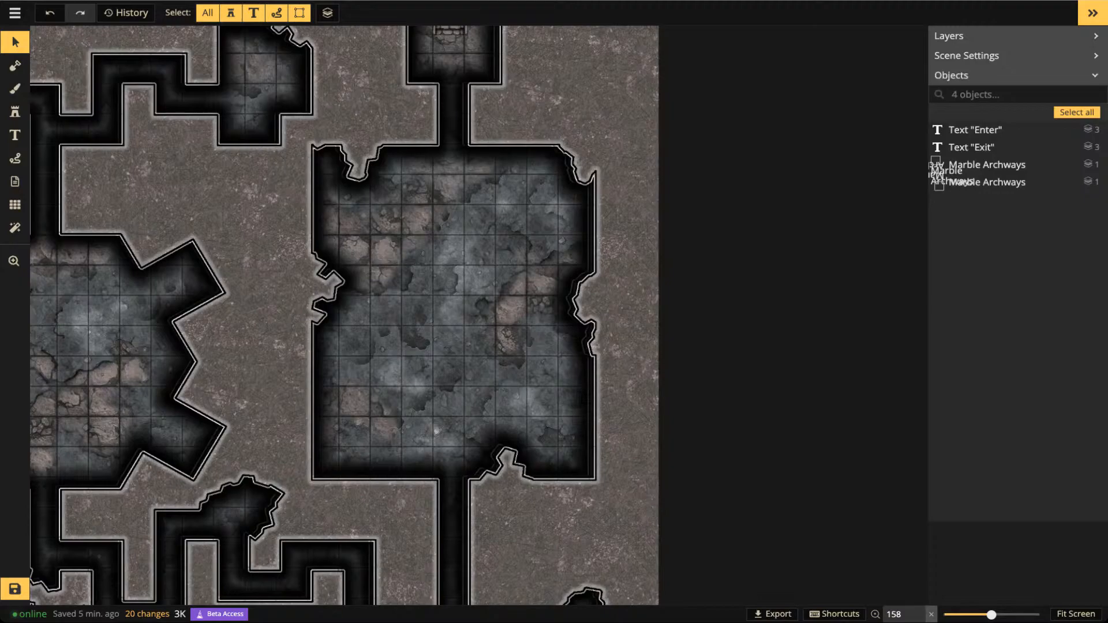
Search the stamp catalog for "pits", clear the search, and browse the full catalog before closing it
click(15, 112)
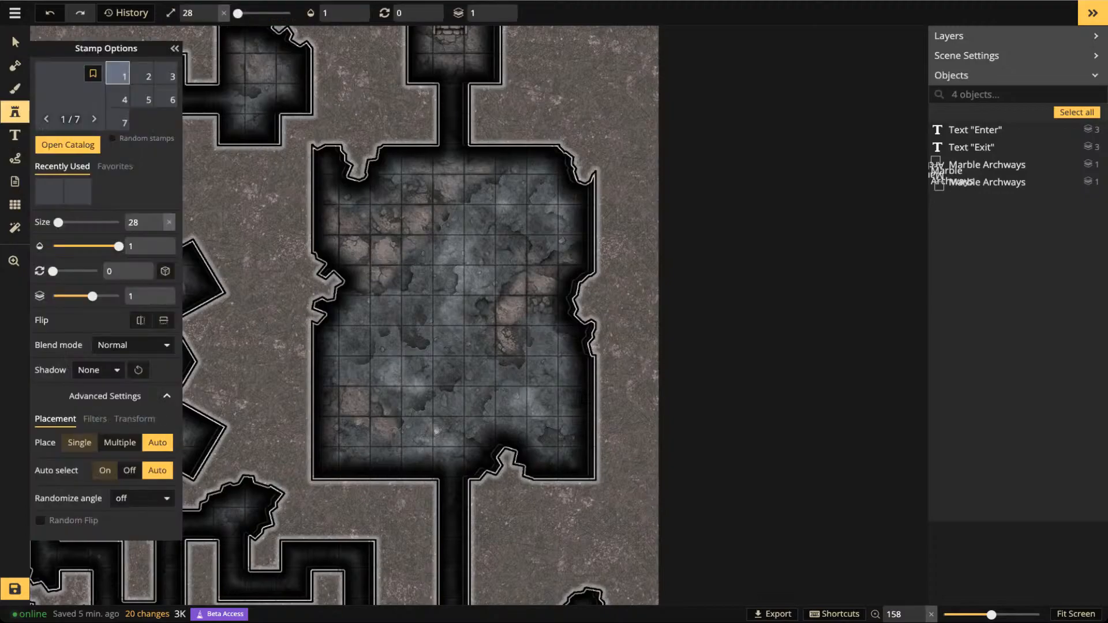
click(69, 107)
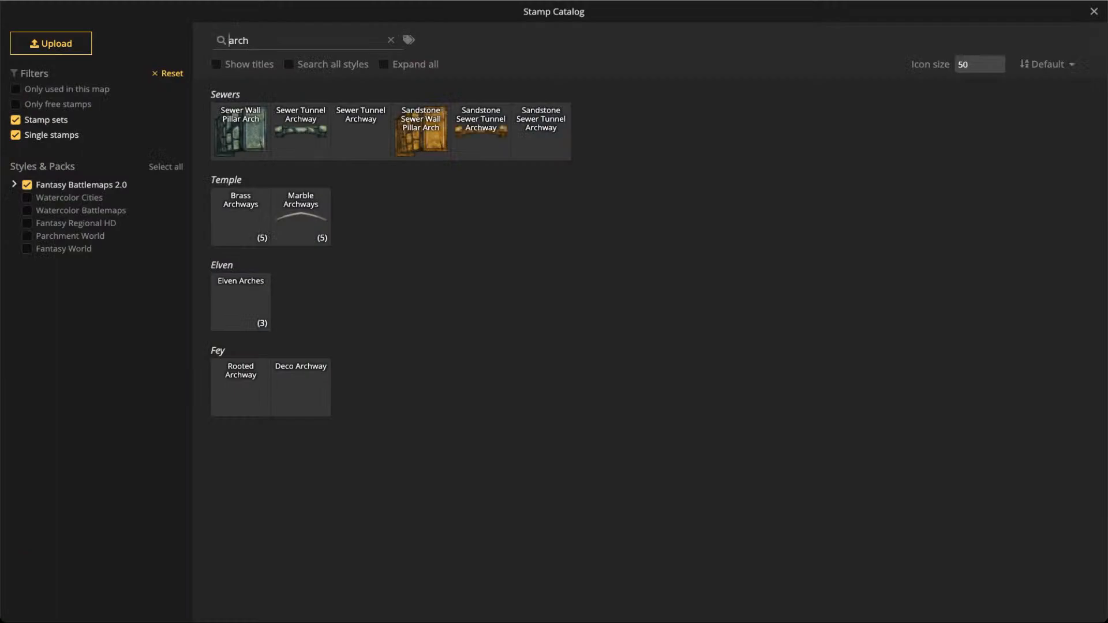
key(ctrl+a)
text(p)
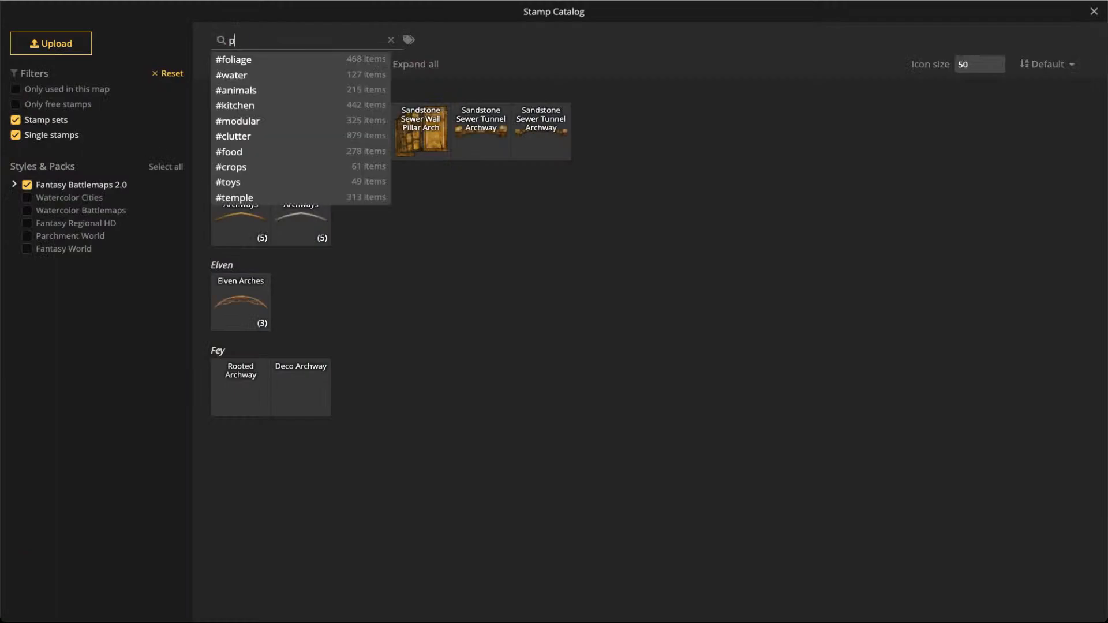
text(its)
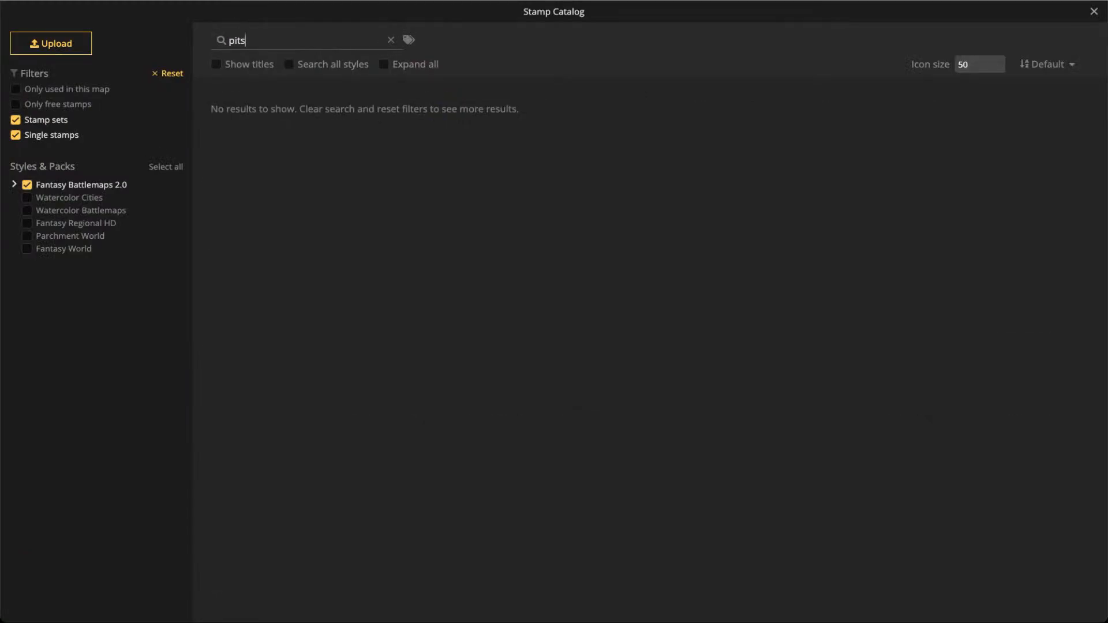
key(BackSpace)
key(BackSpace)
key(BackSpace)
key(BackSpace)
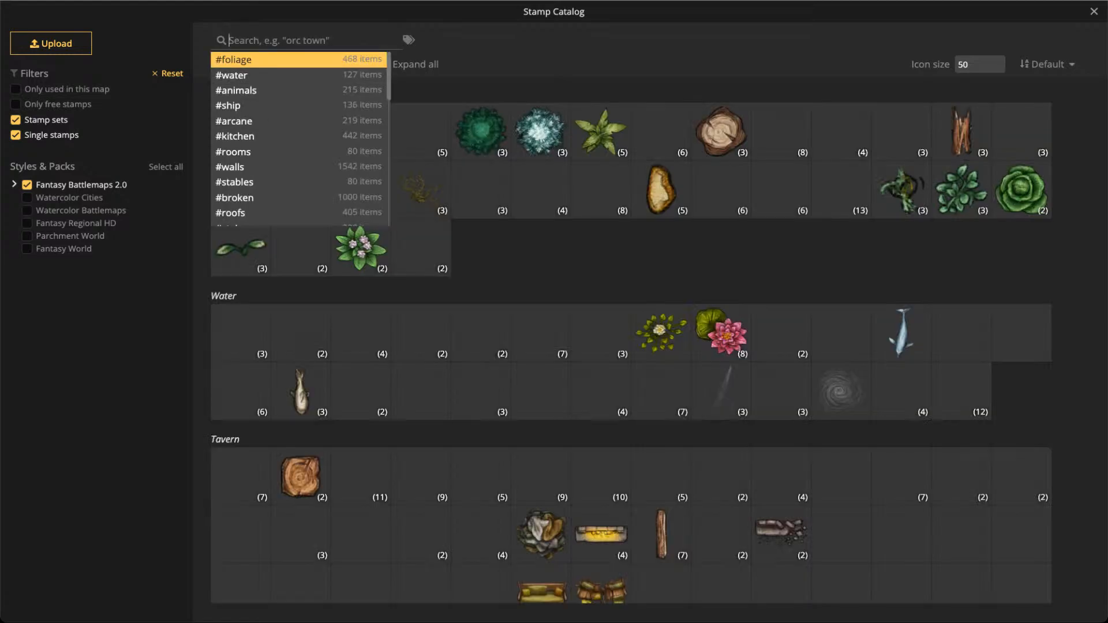
click(577, 248)
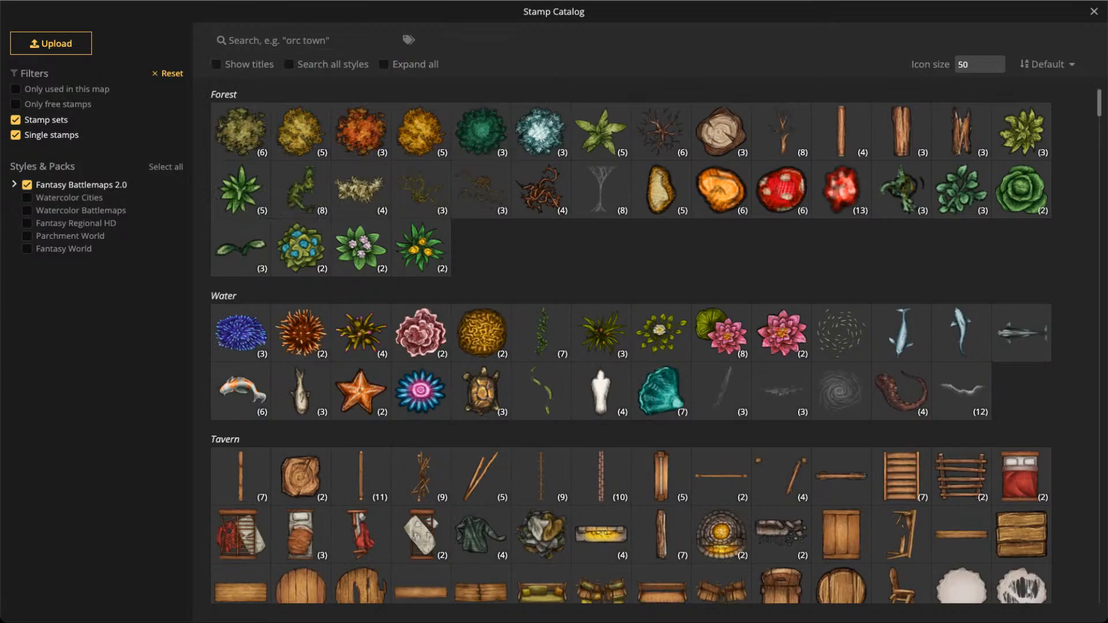
scroll(421, 249, down, 5)
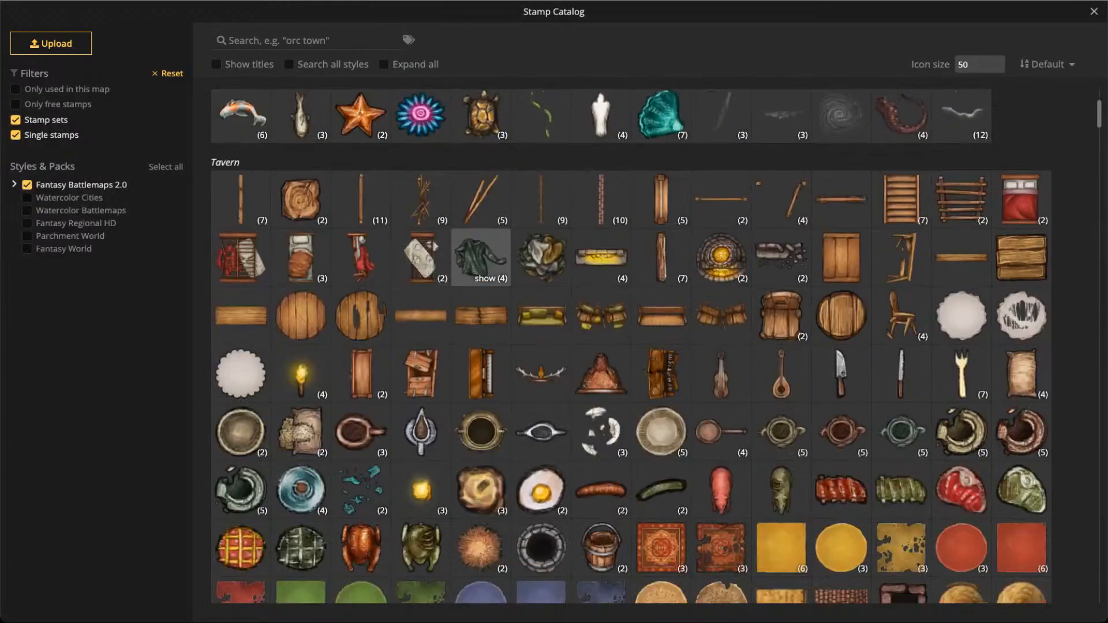
scroll(721, 151, down, 5)
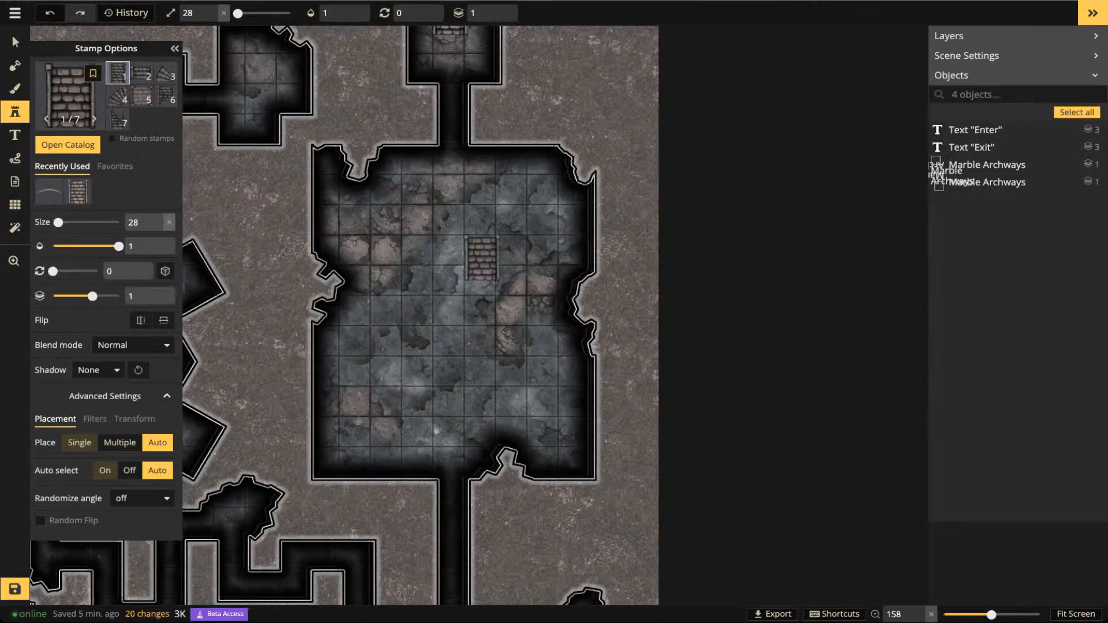
key(b)
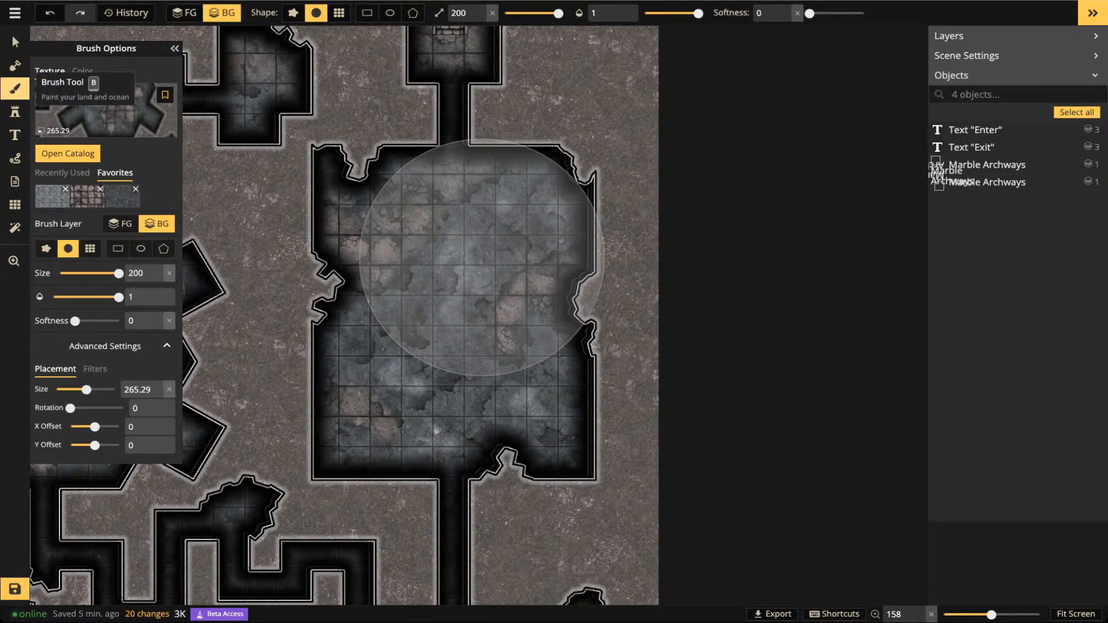
click(82, 70)
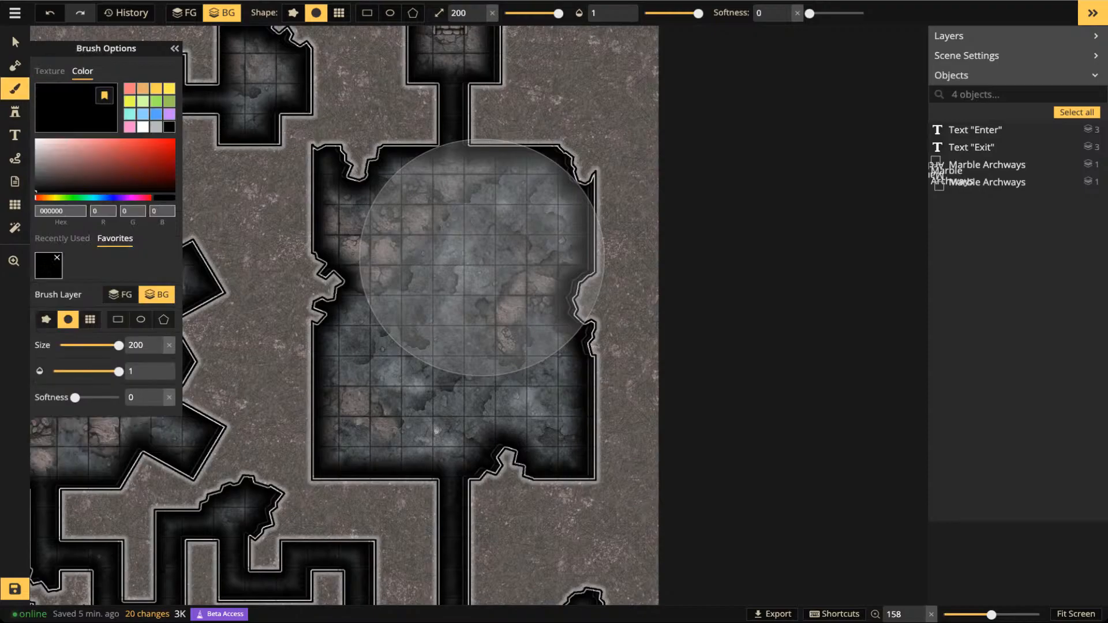
click(294, 13)
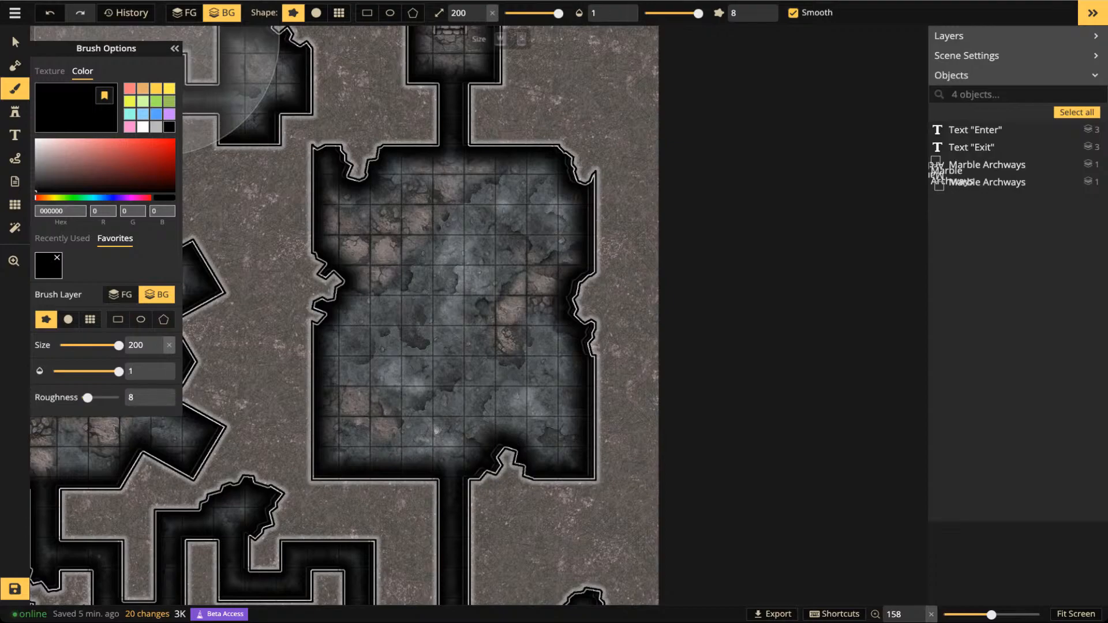
click(532, 13)
drag(532, 13, 518, 14)
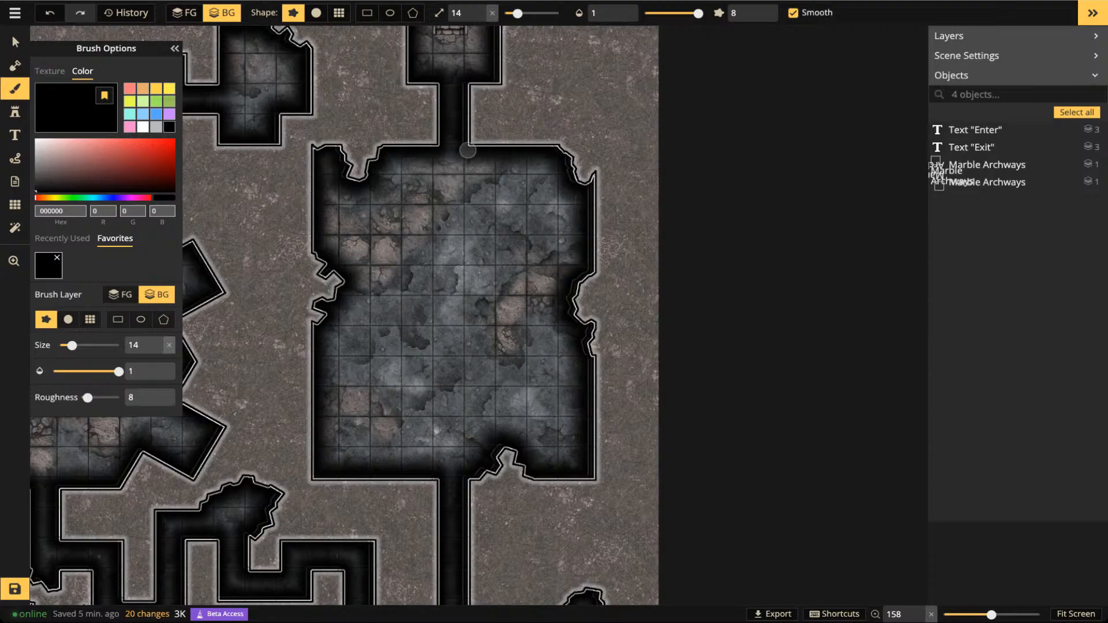
scroll(451, 155, down, 1)
click(15, 112)
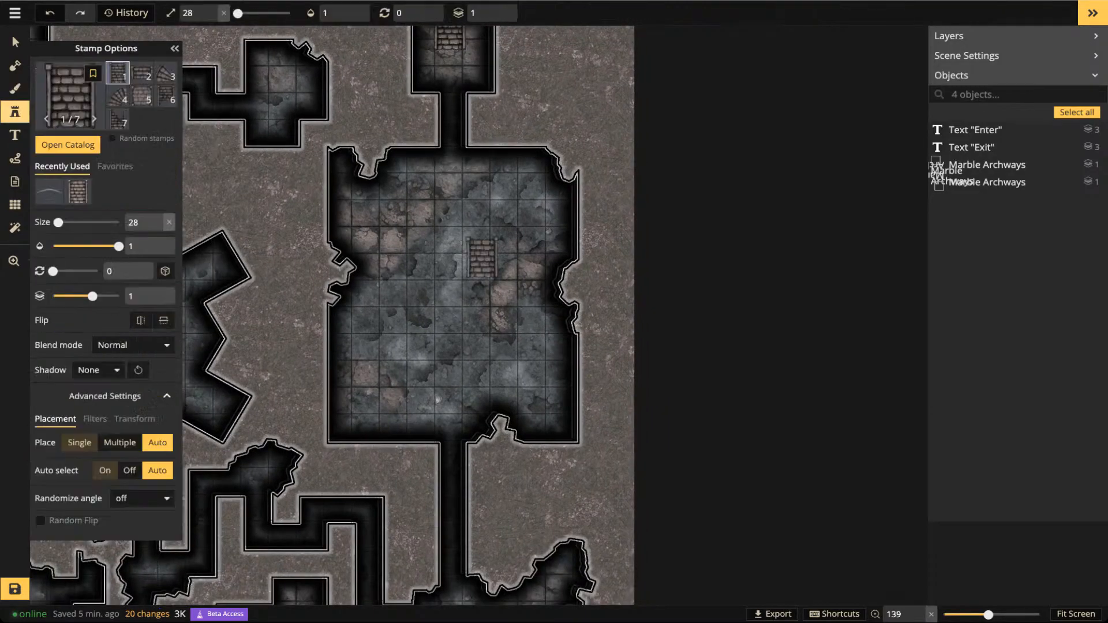
key(f)
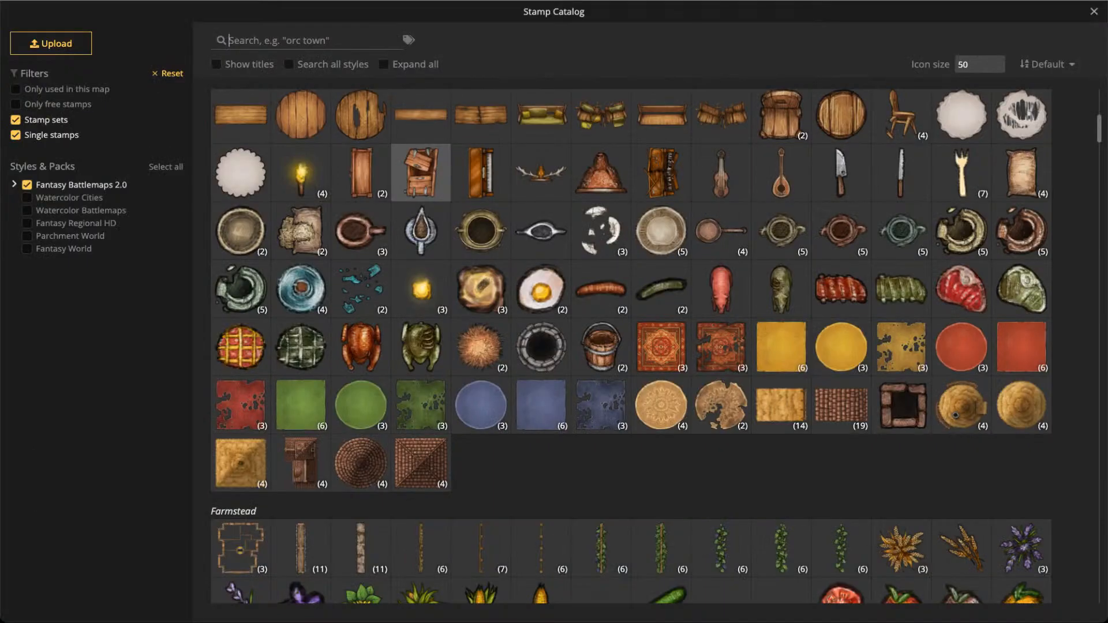
scroll(413, 174, down, 3)
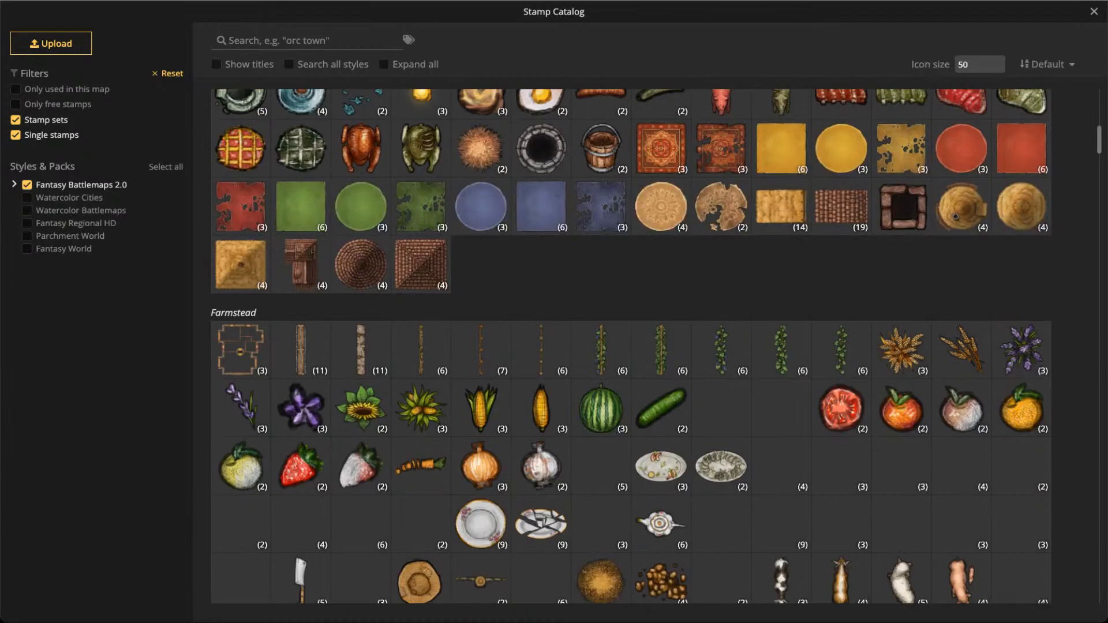
scroll(479, 207, up, 3)
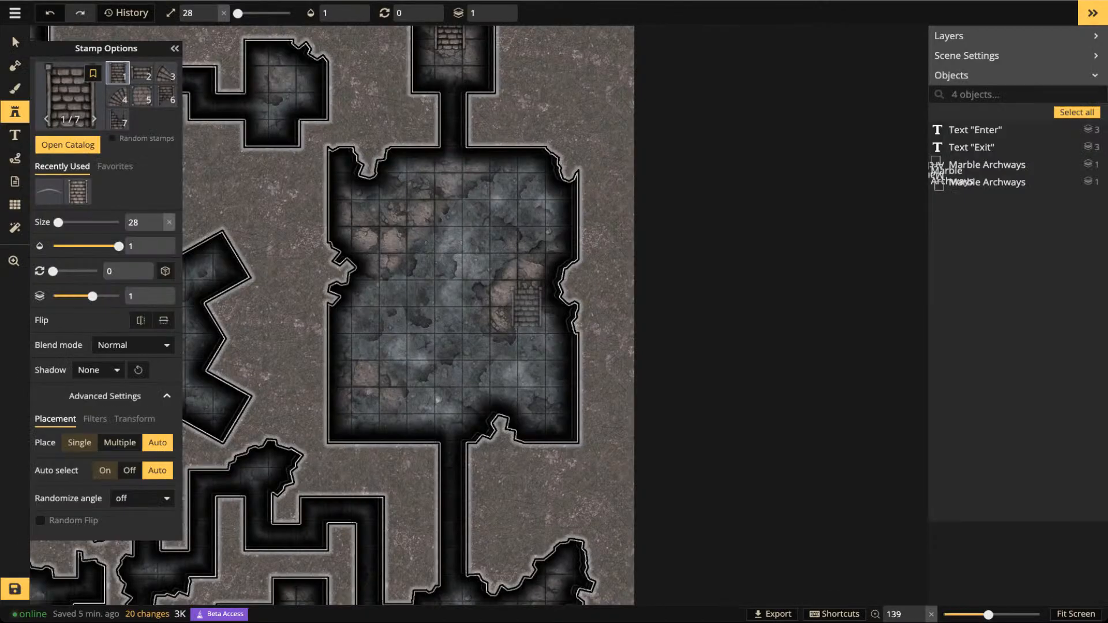
Place Brick Railings Stairs at size 28 and rotation 0 at the mouth of the large room's south corridor and flatten them to the background
scroll(514, 303, up, 3)
drag(418, 357, 447, 240)
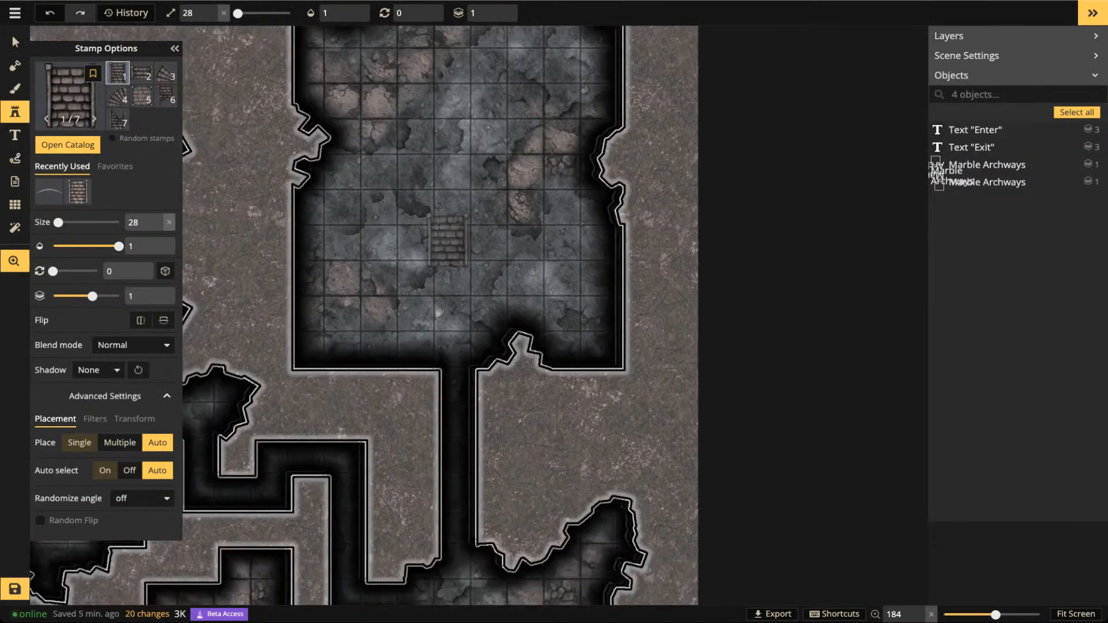
scroll(459, 386, up, 3)
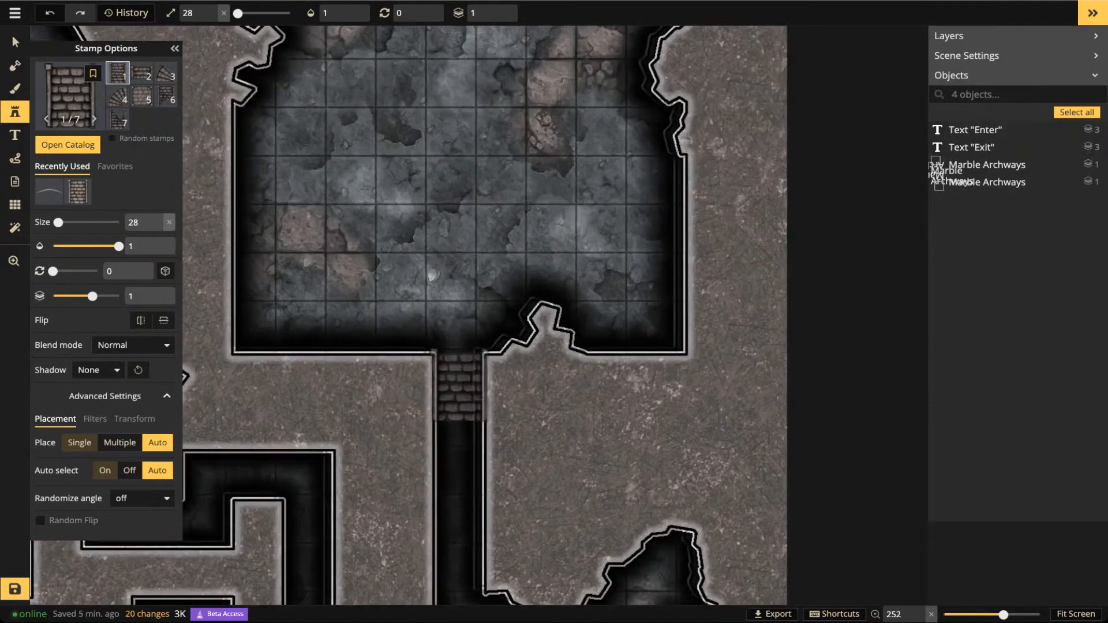
click(459, 385)
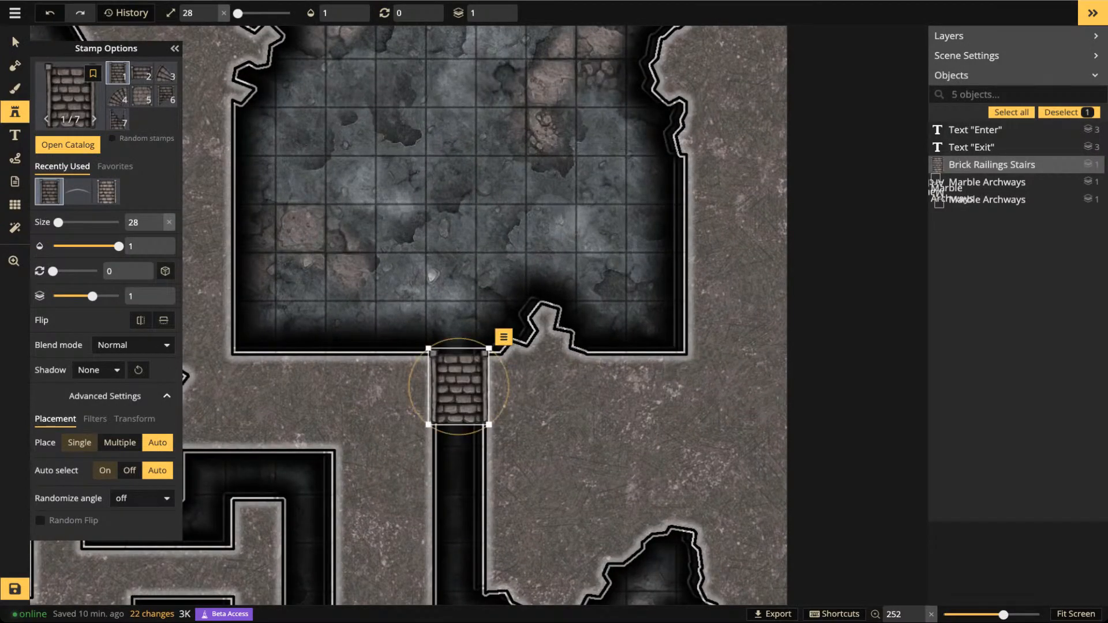
click(504, 338)
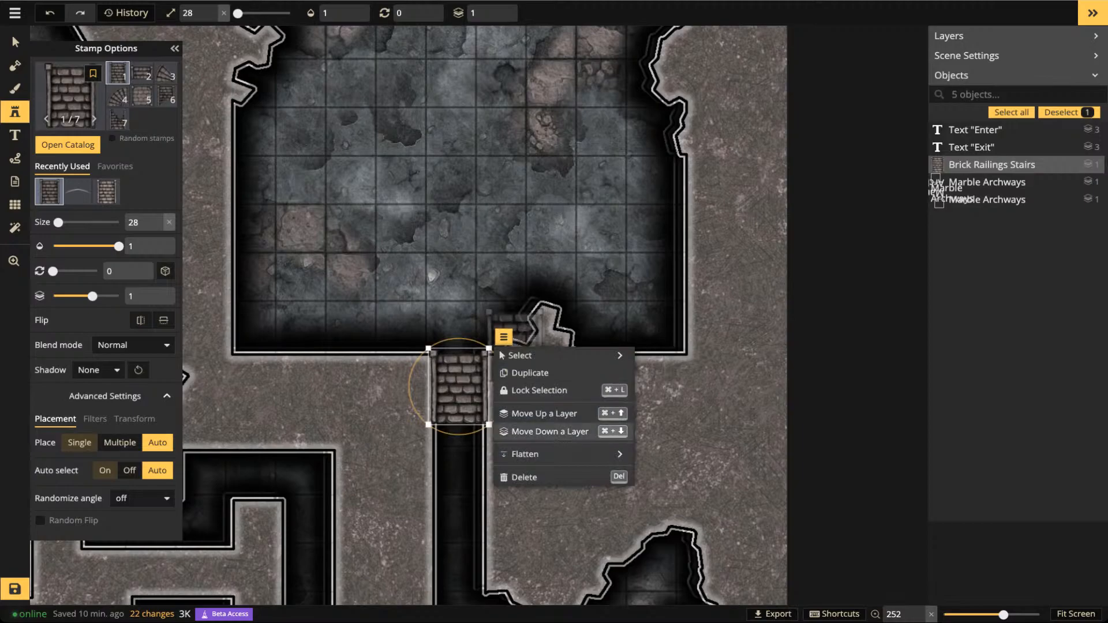
mouse_move(525, 454)
click(664, 462)
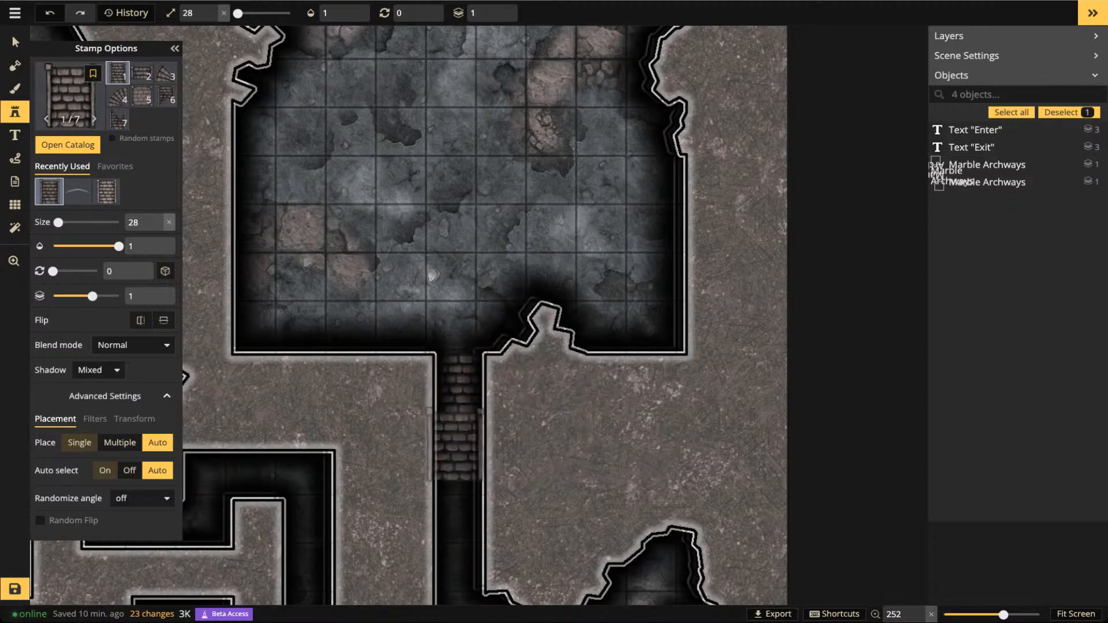
Search the stamp catalog for "summon" and choose the Broken Red Summoning Circle
key(space)
drag(454, 177, 452, 316)
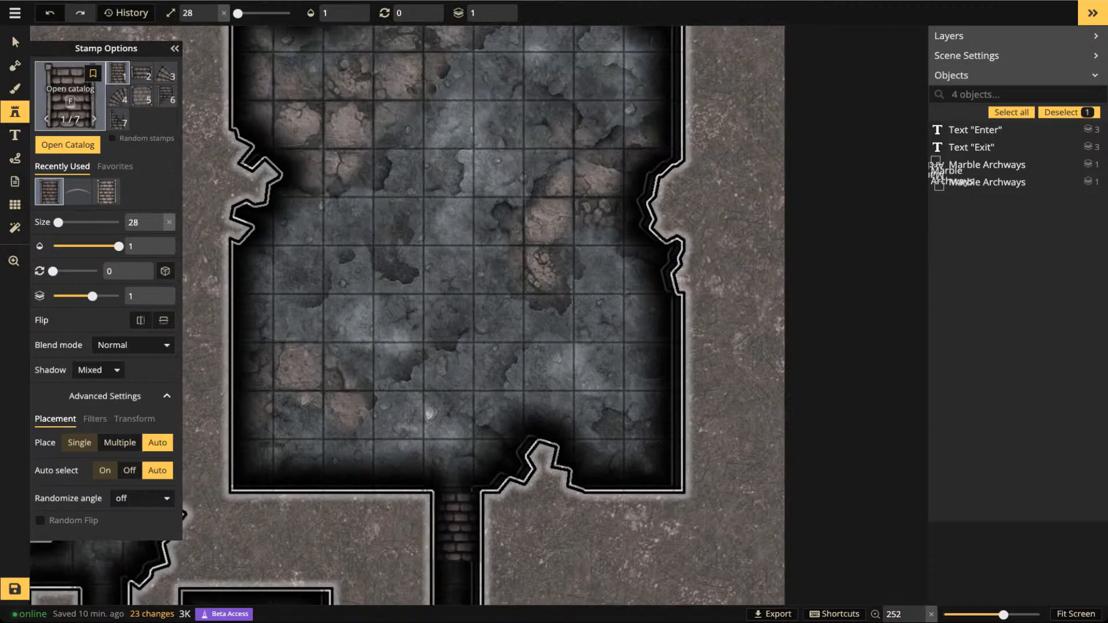
click(70, 93)
click(278, 41)
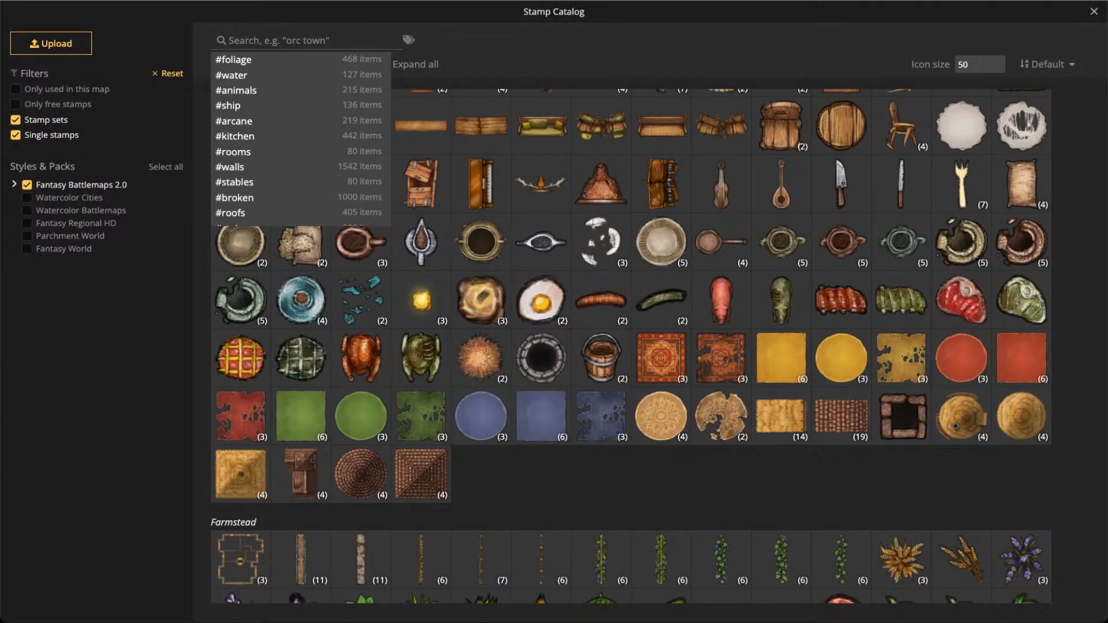
text(summon)
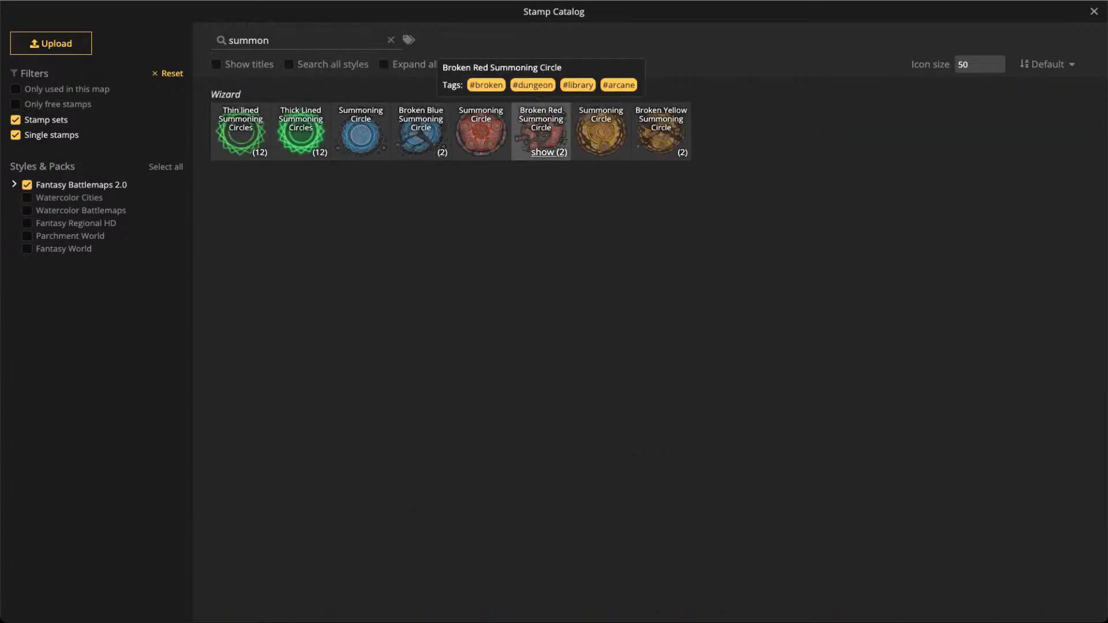
click(541, 133)
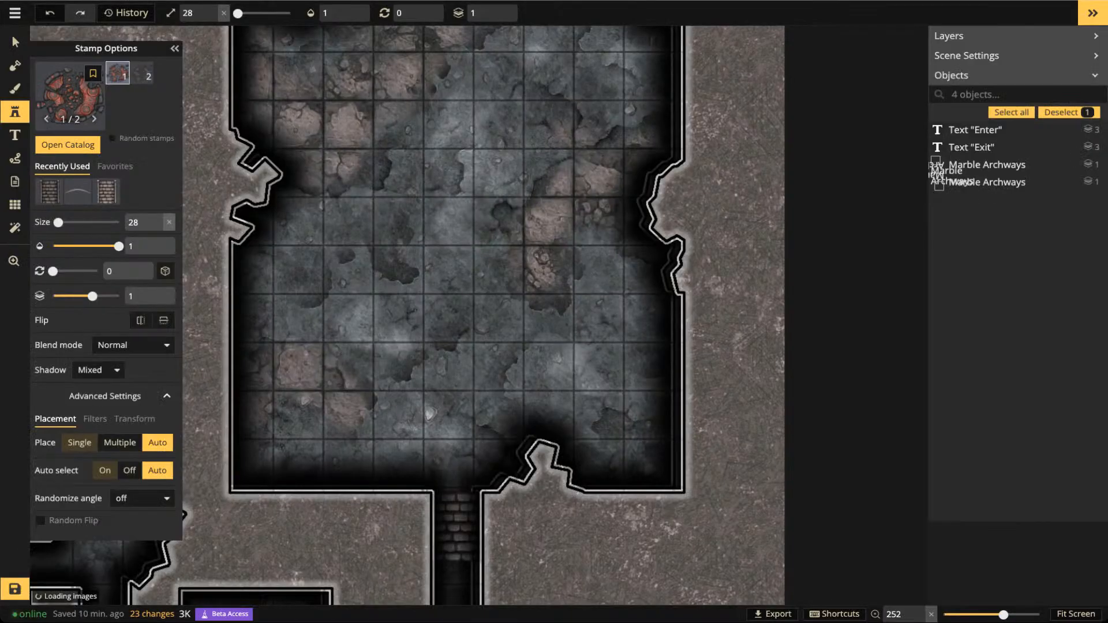
Place the Broken Red Summoning Circle near the large room's center at size 38 and rotation 315, nudge it slightly east, and deselect it
scroll(442, 214, down, 2)
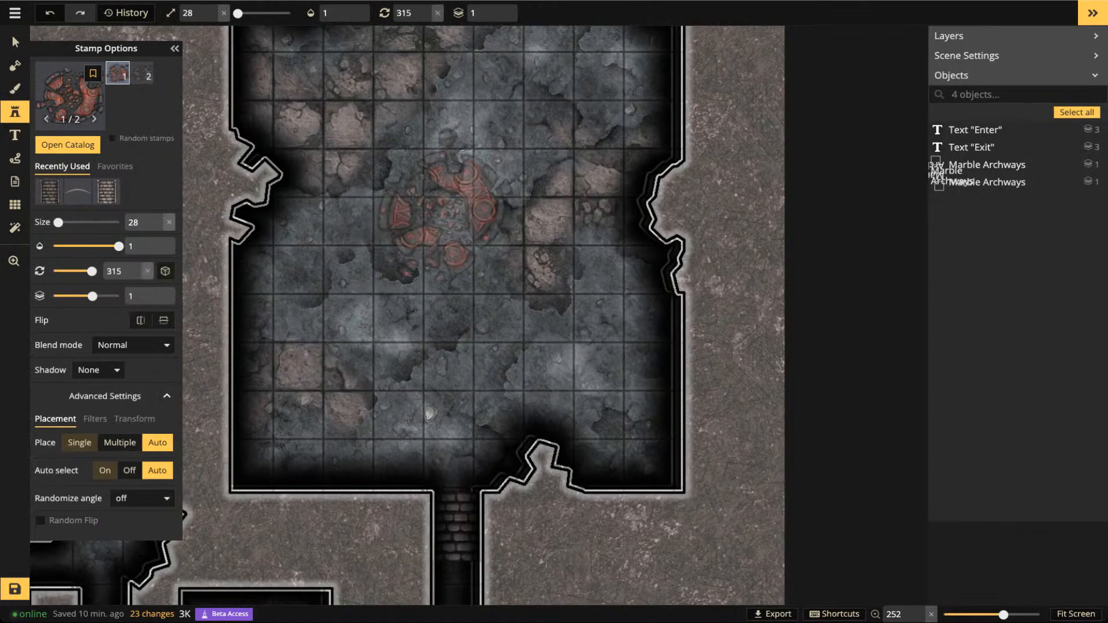
scroll(441, 220, up, 3)
scroll(442, 218, up, 1)
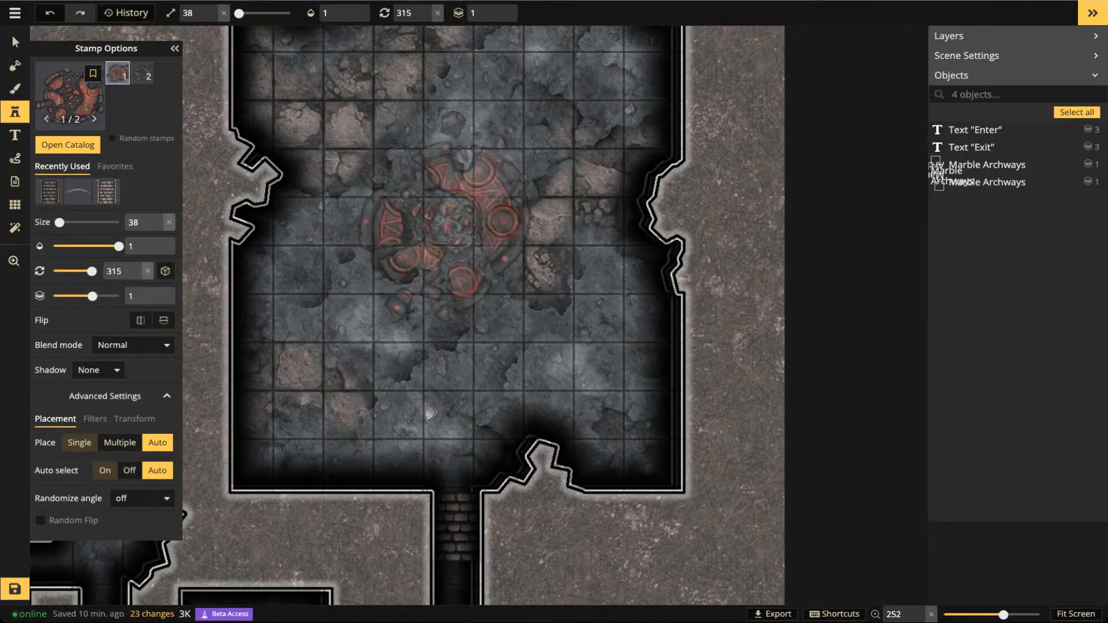
click(439, 219)
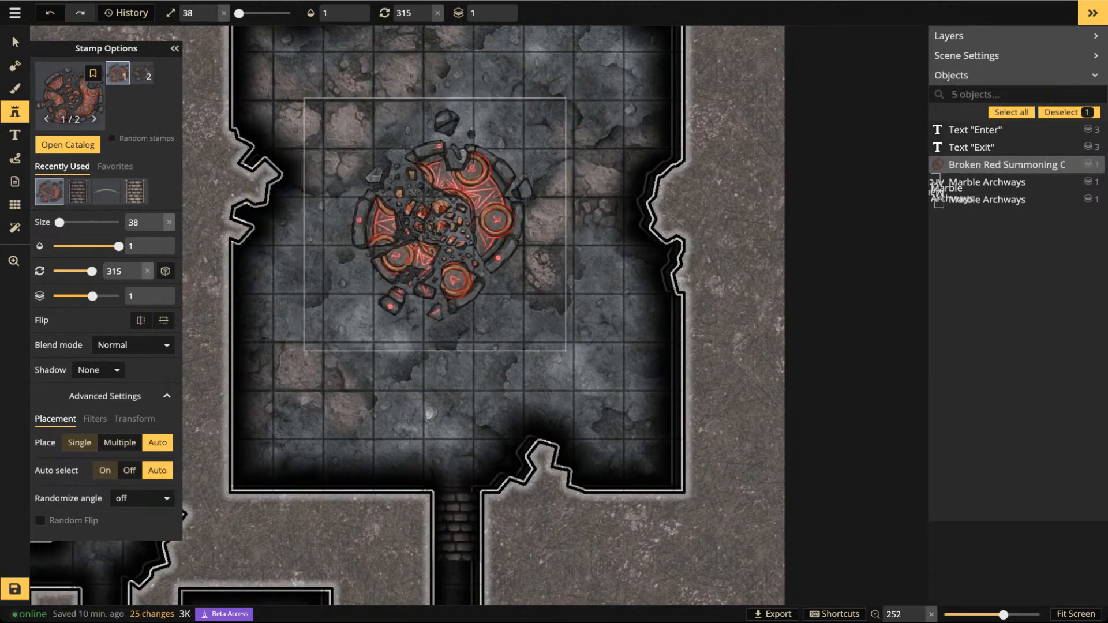
drag(430, 229, 437, 227)
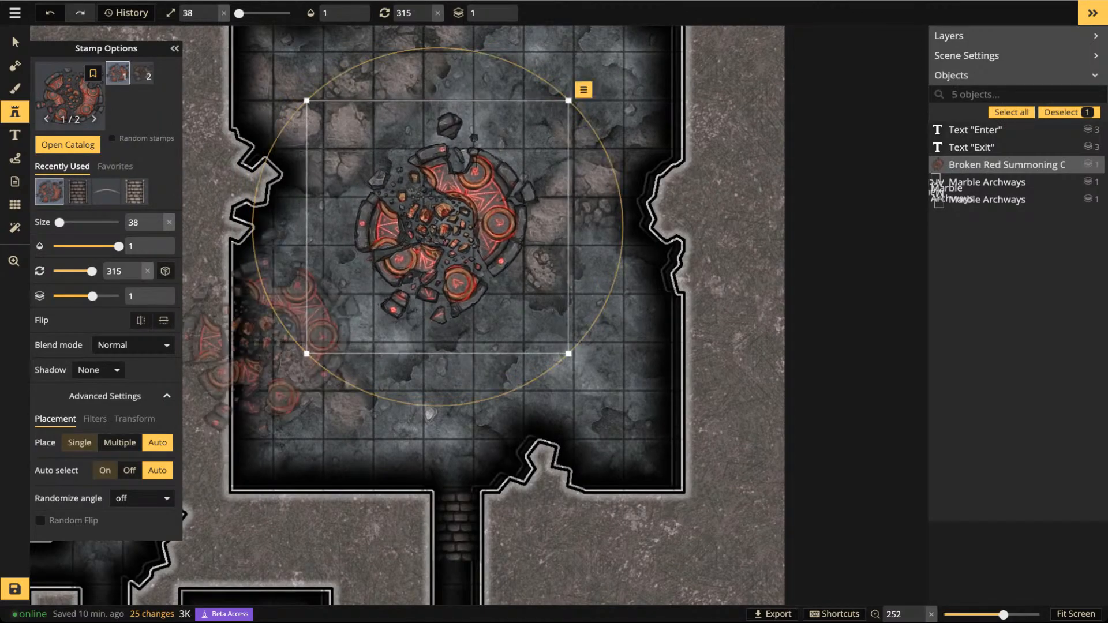
key(Escape)
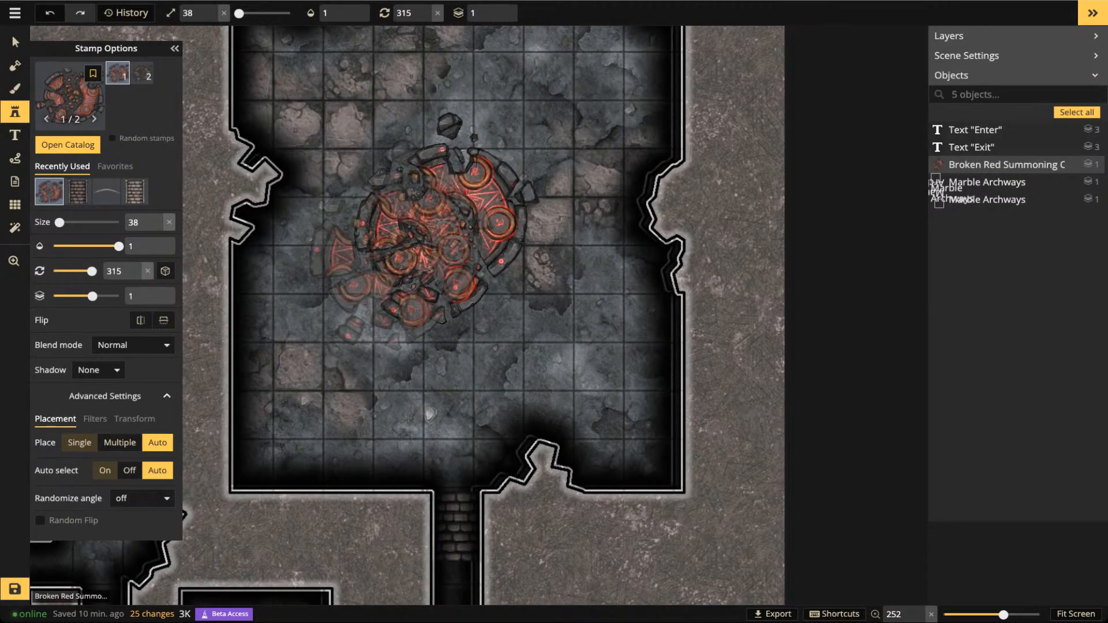
Reselect the summoning circle and fine-tune its position in the middle of the large room
right_click(481, 258)
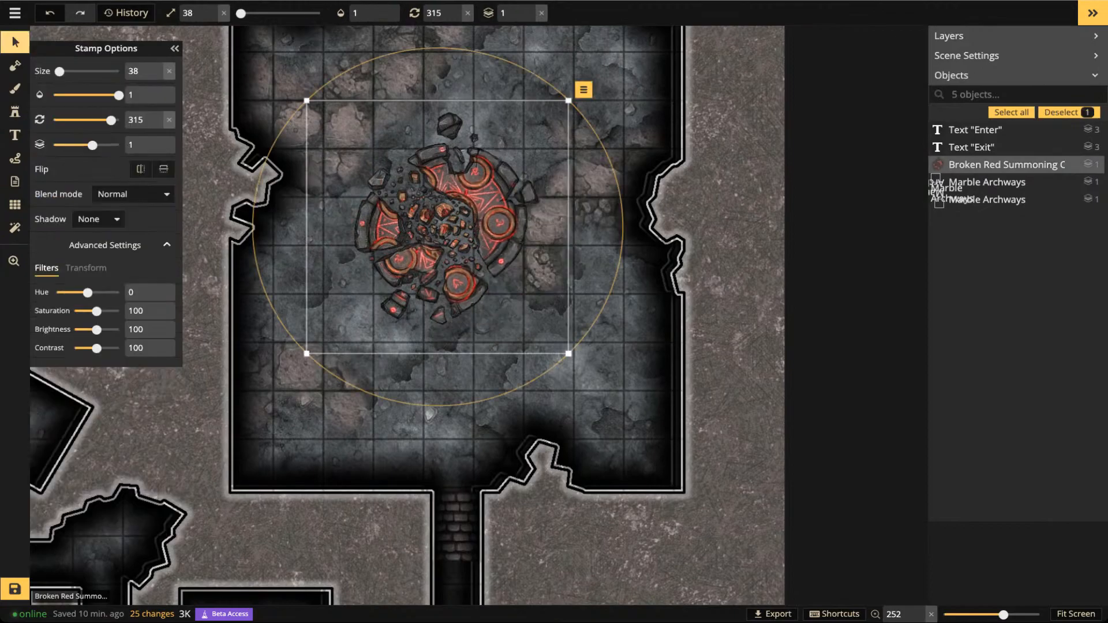
scroll(411, 179, down, 2)
key(space)
drag(411, 179, 536, 251)
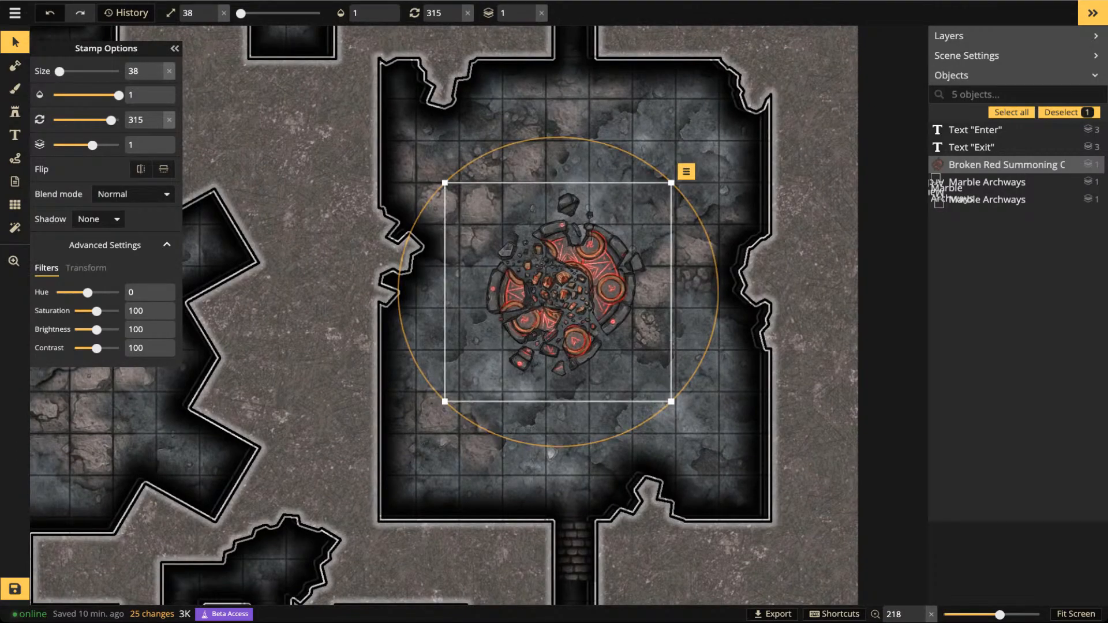
drag(543, 289, 524, 225)
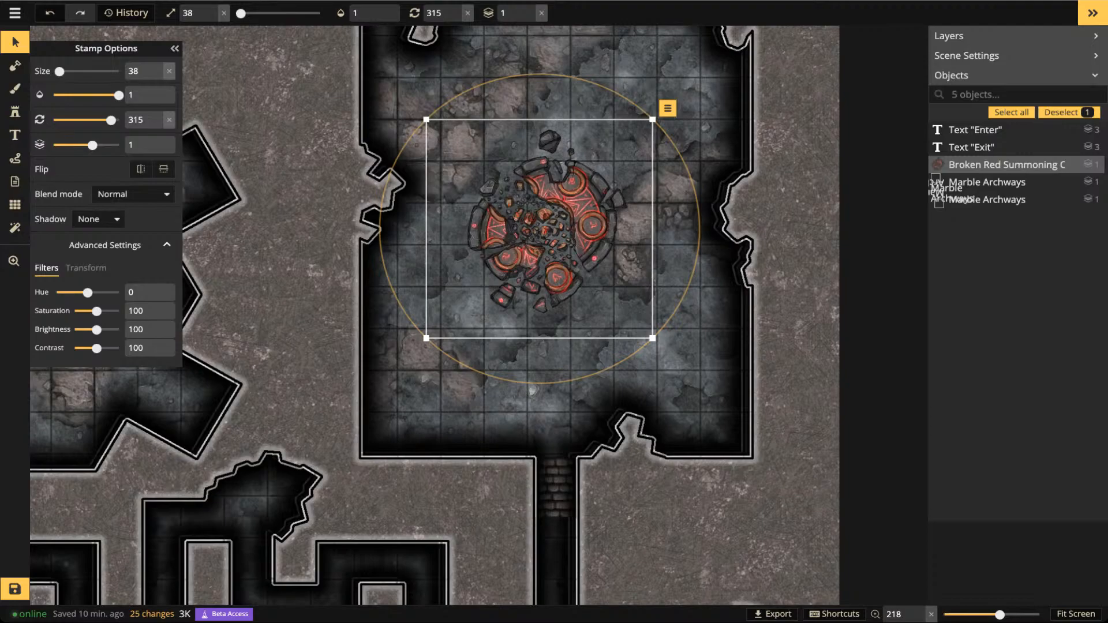
click(15, 42)
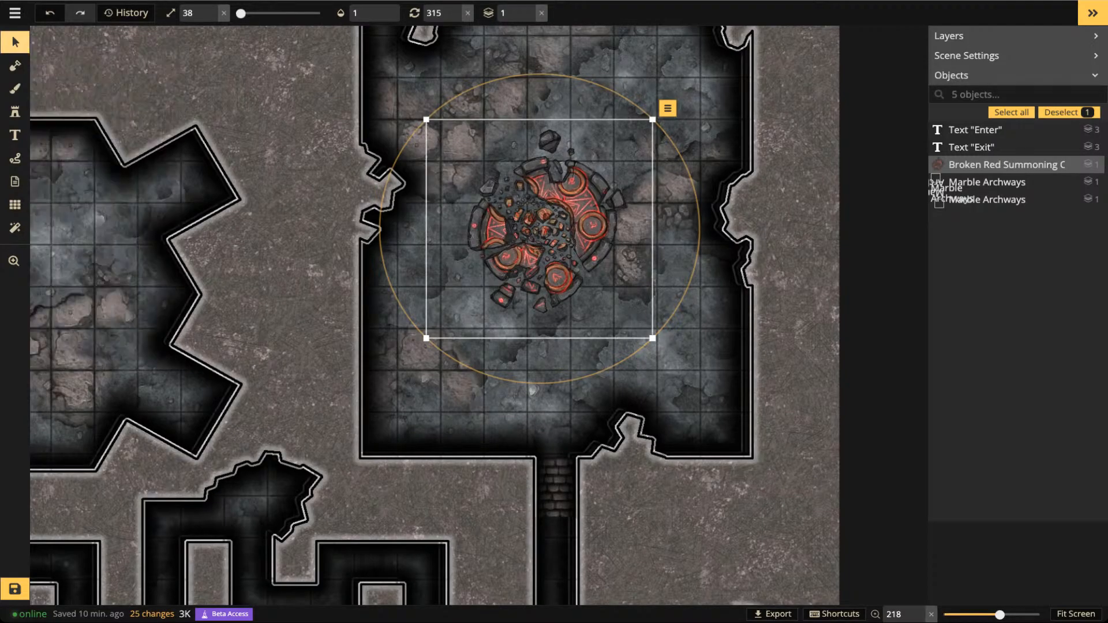
scroll(536, 252, down, 5)
click(538, 243)
drag(538, 242, 541, 243)
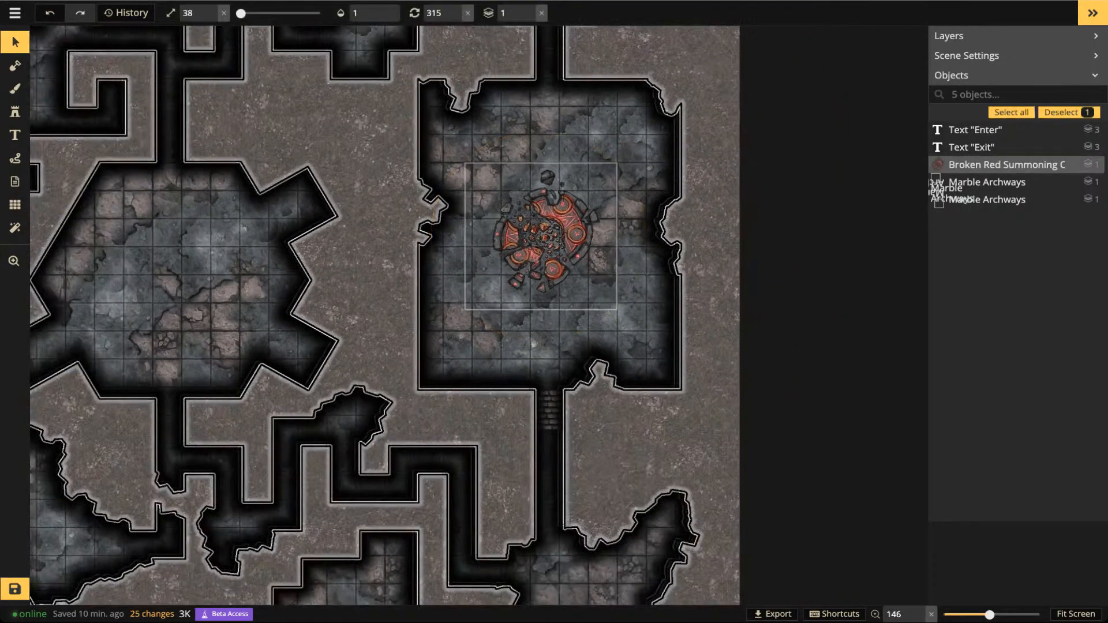
scroll(528, 226, up, 2)
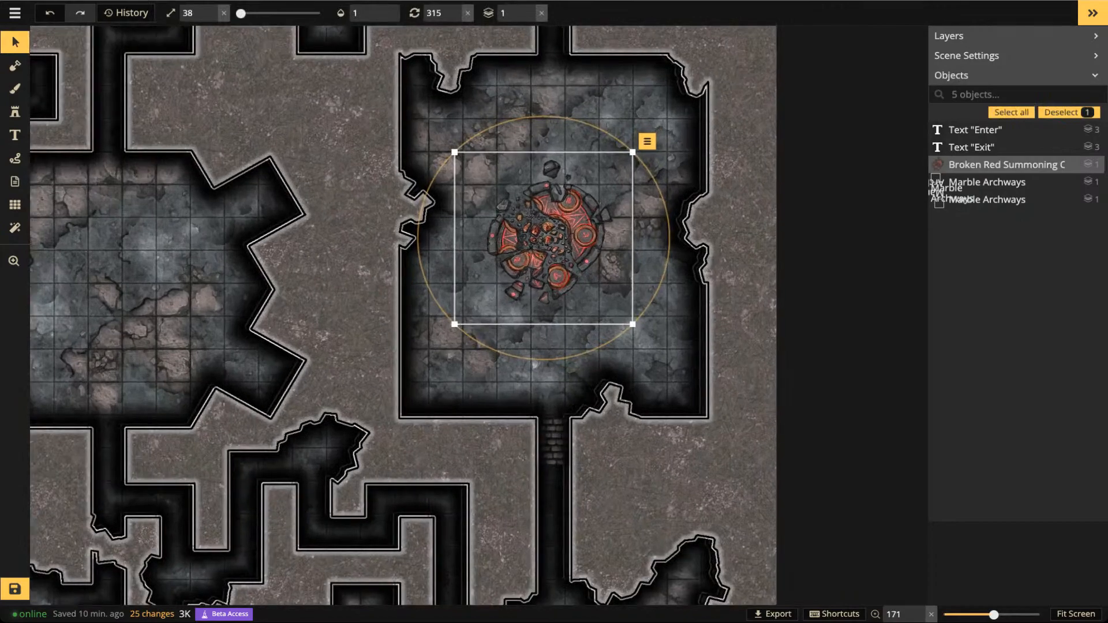
Search the stamp catalog for "torches" and choose the first Torches variant
click(15, 112)
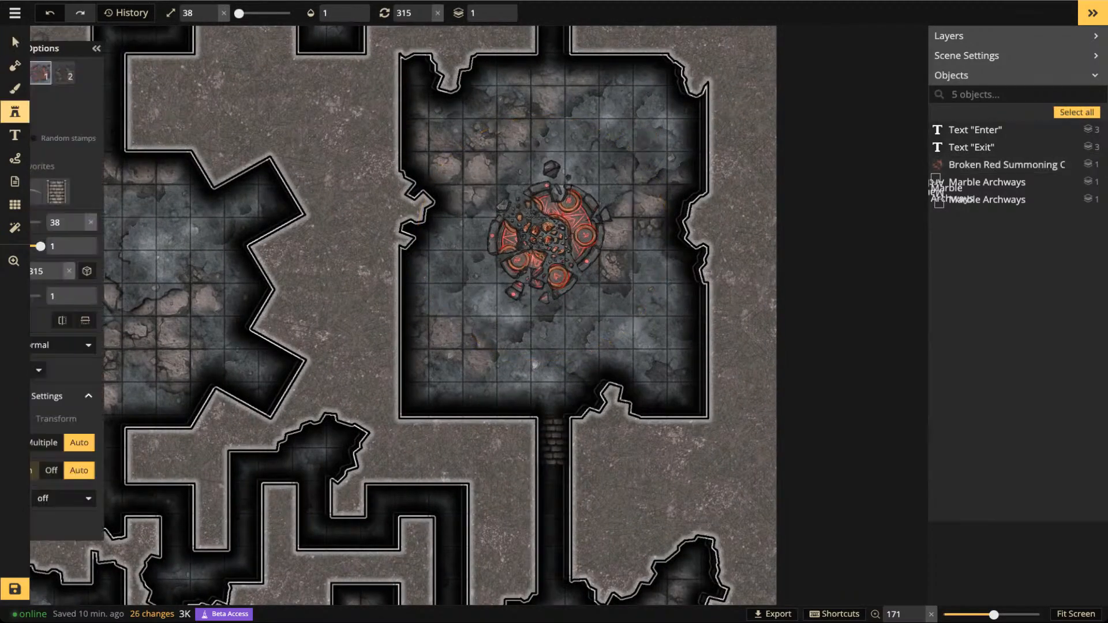
key(s)
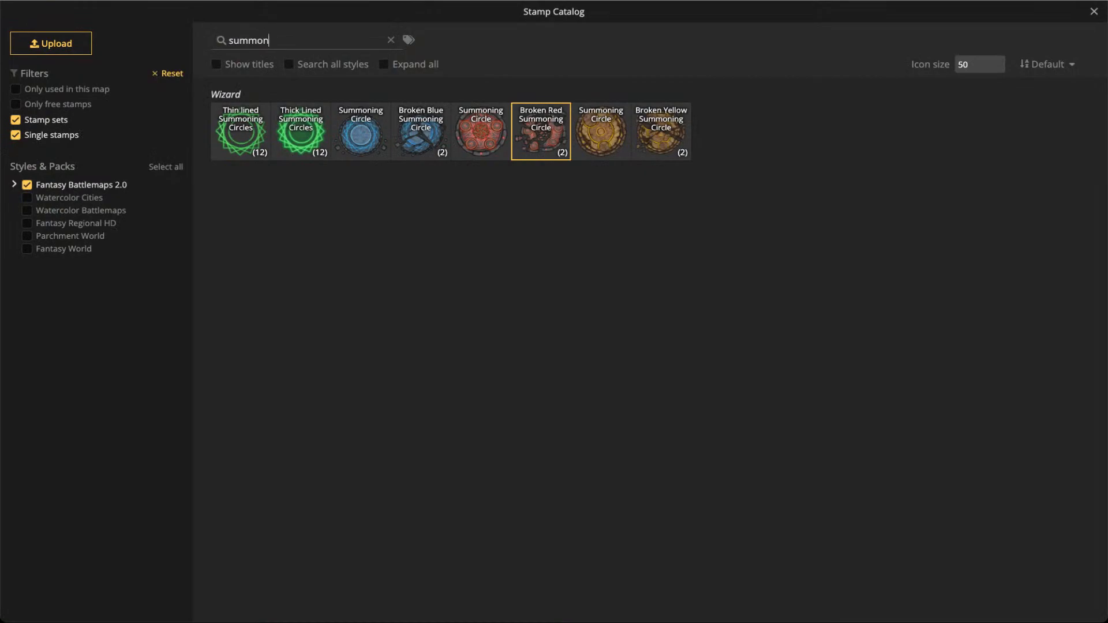
key(ctrl+a)
text(torches)
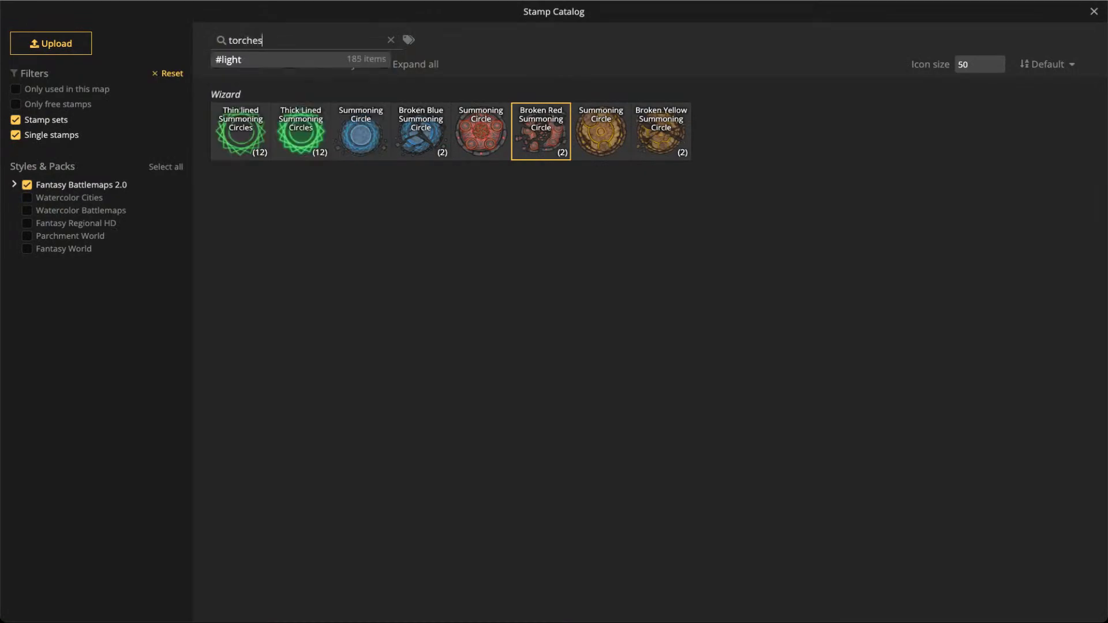
click(241, 133)
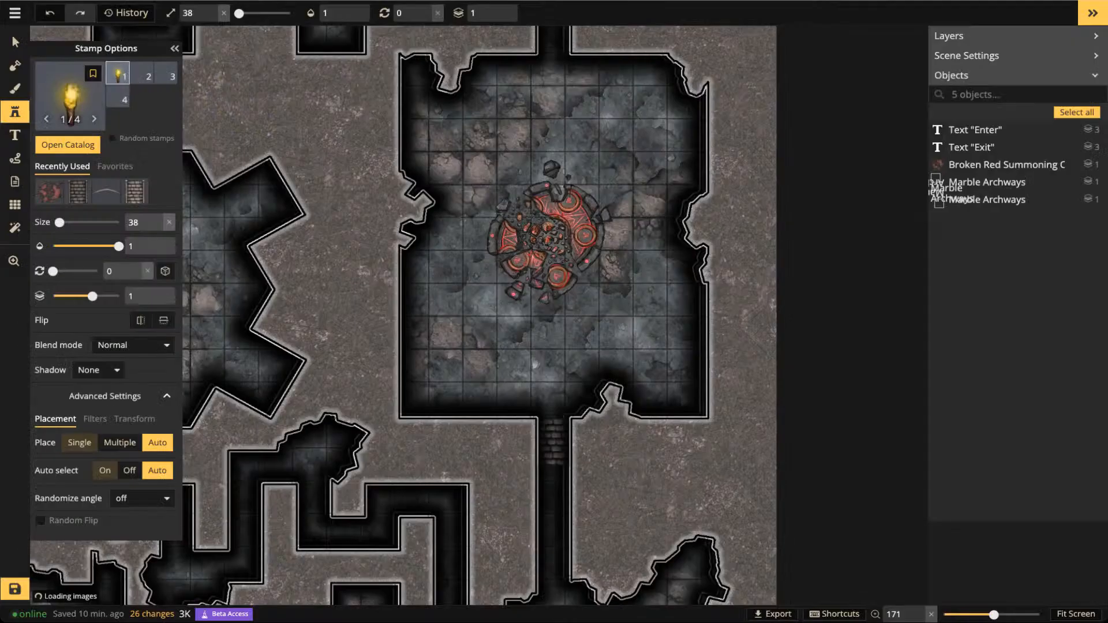
Place two torches at size 38 and rotation 90 along the large room's west wall, one in the southern part and one in the northern part
scroll(544, 214, up, 2)
scroll(377, 373, up, 6)
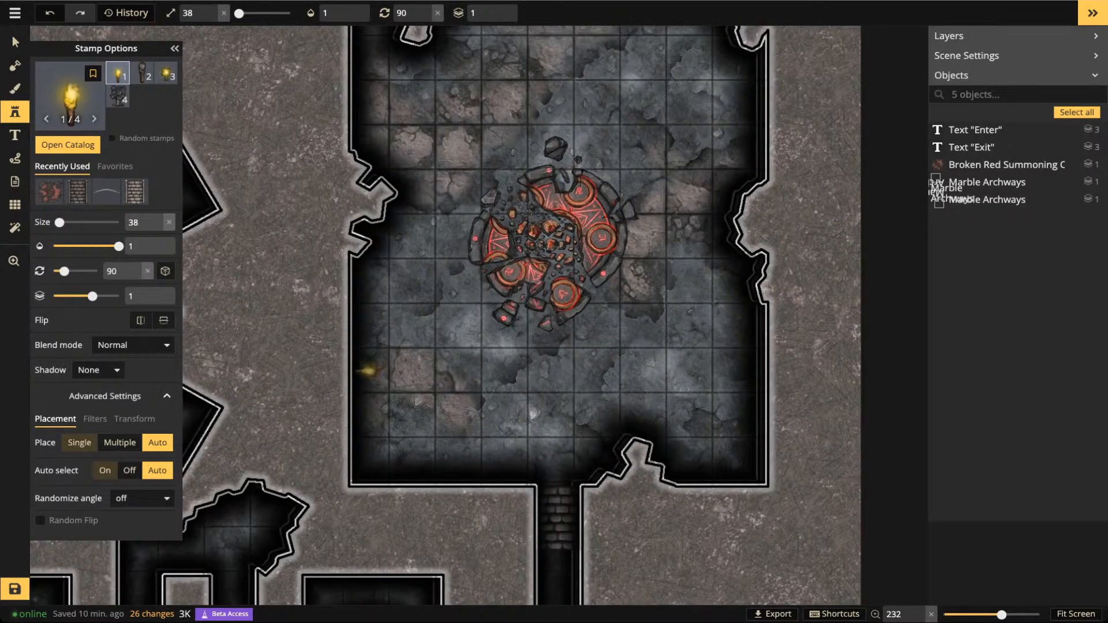
click(367, 370)
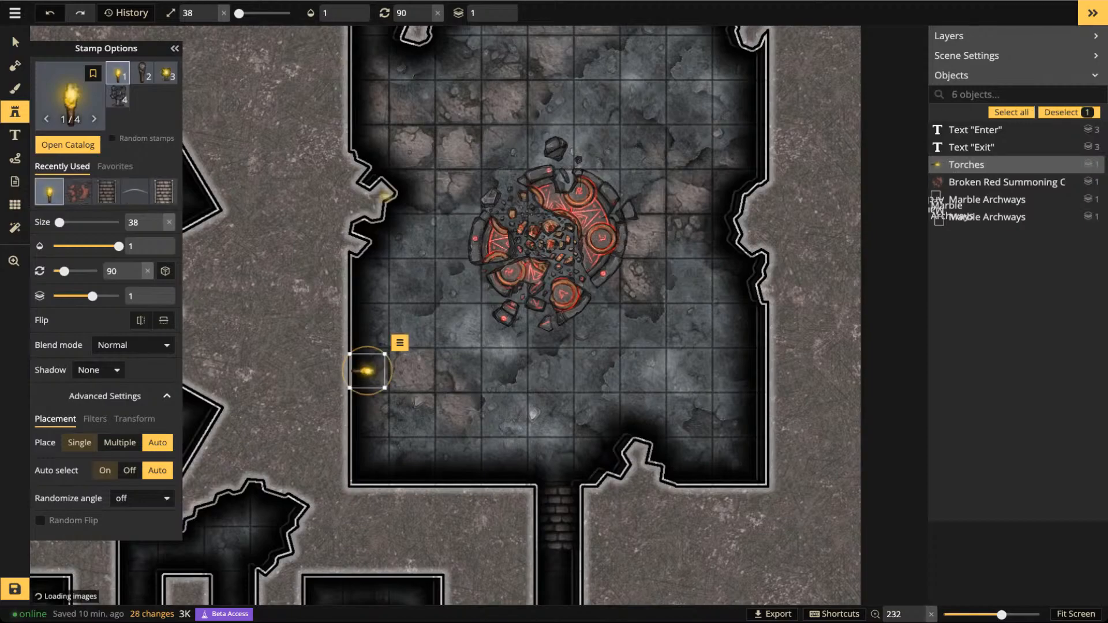
click(367, 100)
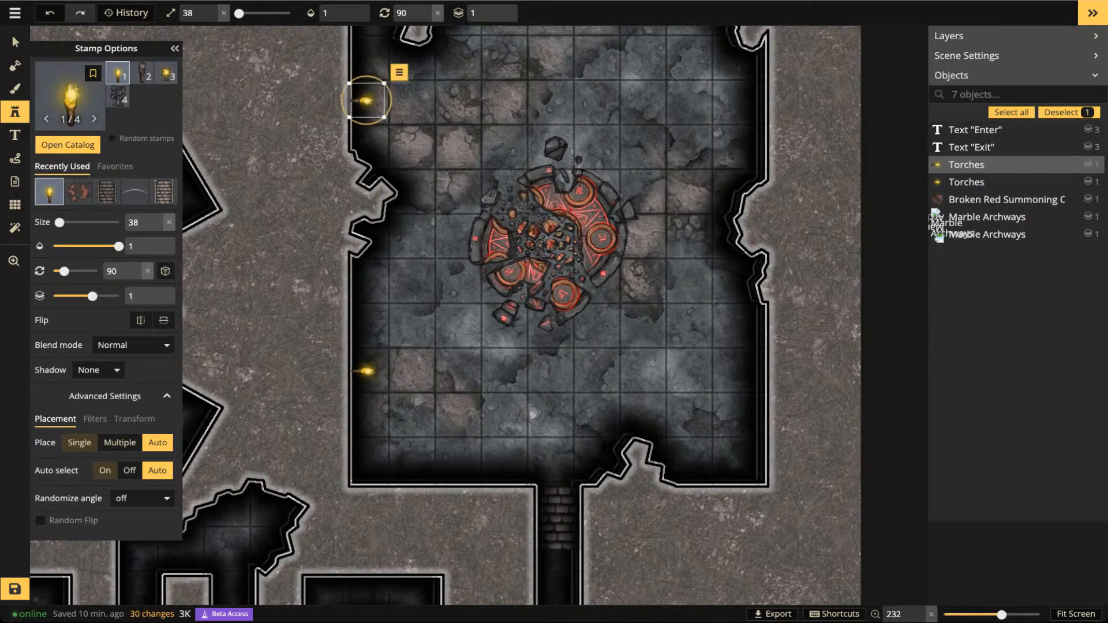
Adjust the northwest torch slightly, then place two torches at rotation 270 along the large room's east wall, opposite the west ones
drag(367, 100, 369, 101)
click(596, 99)
scroll(719, 107, up, 12)
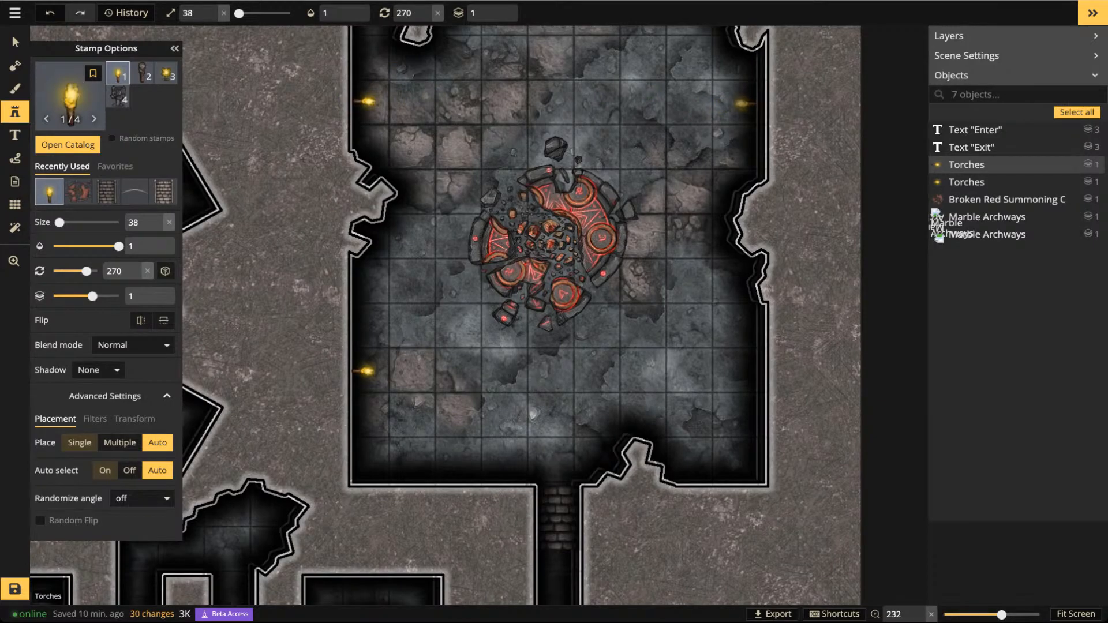
click(741, 103)
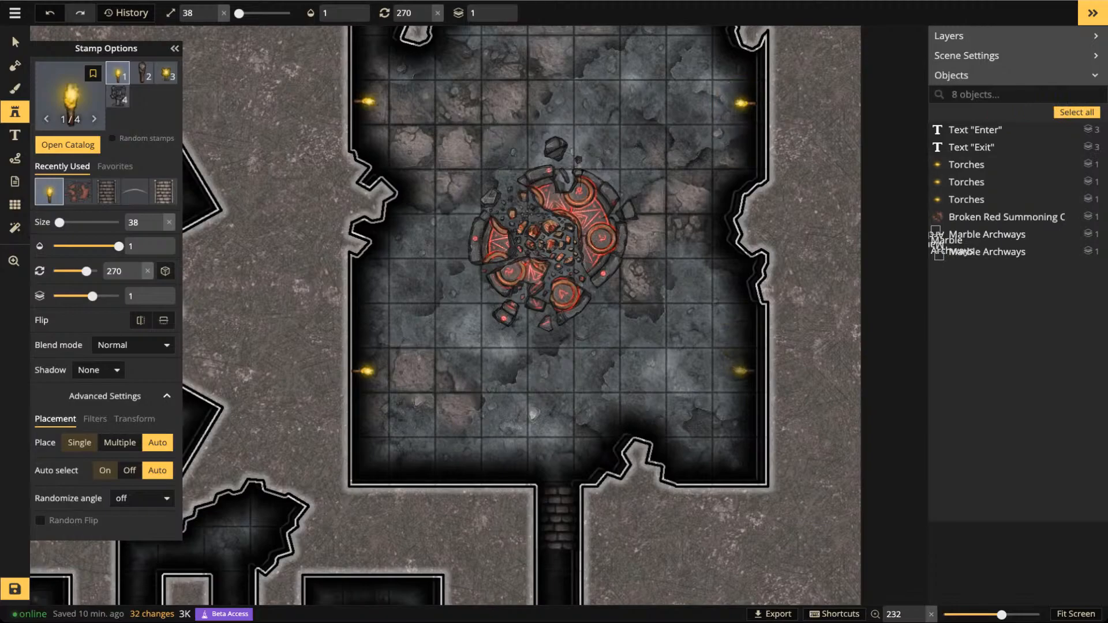
click(740, 371)
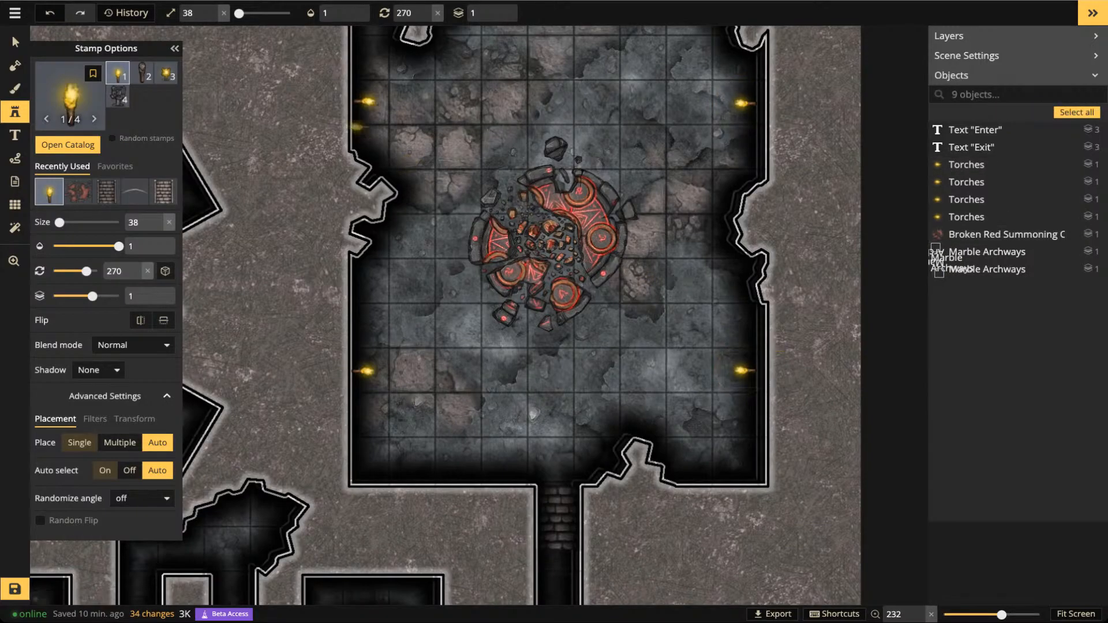
click(70, 98)
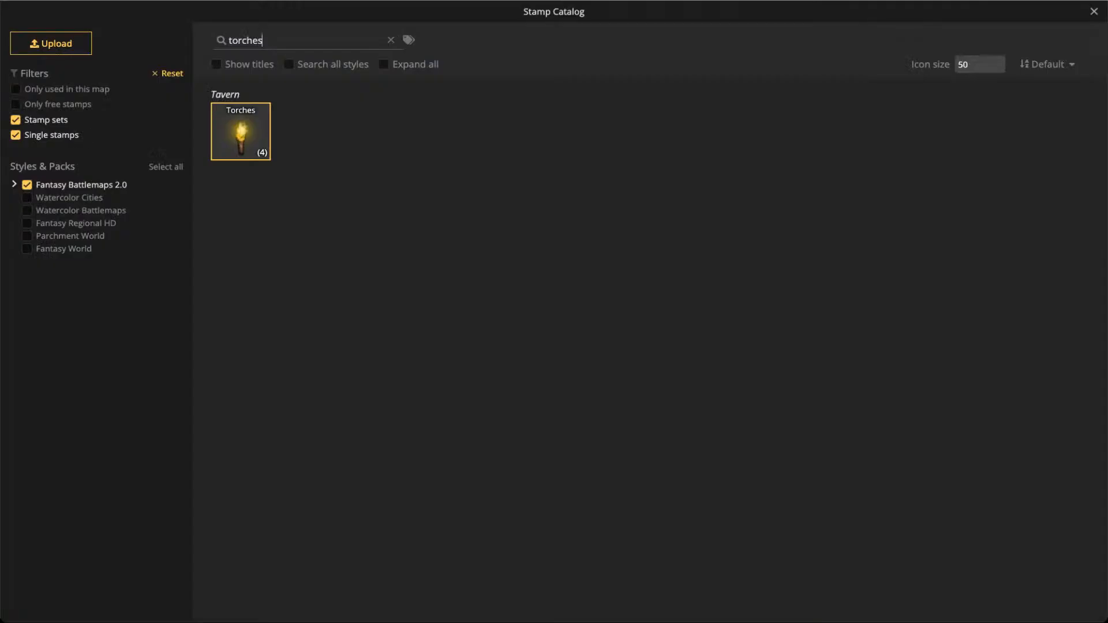
key(Escape)
Recolor the broken summoning circle purple by setting its hue to -99, and deselect it
click(15, 42)
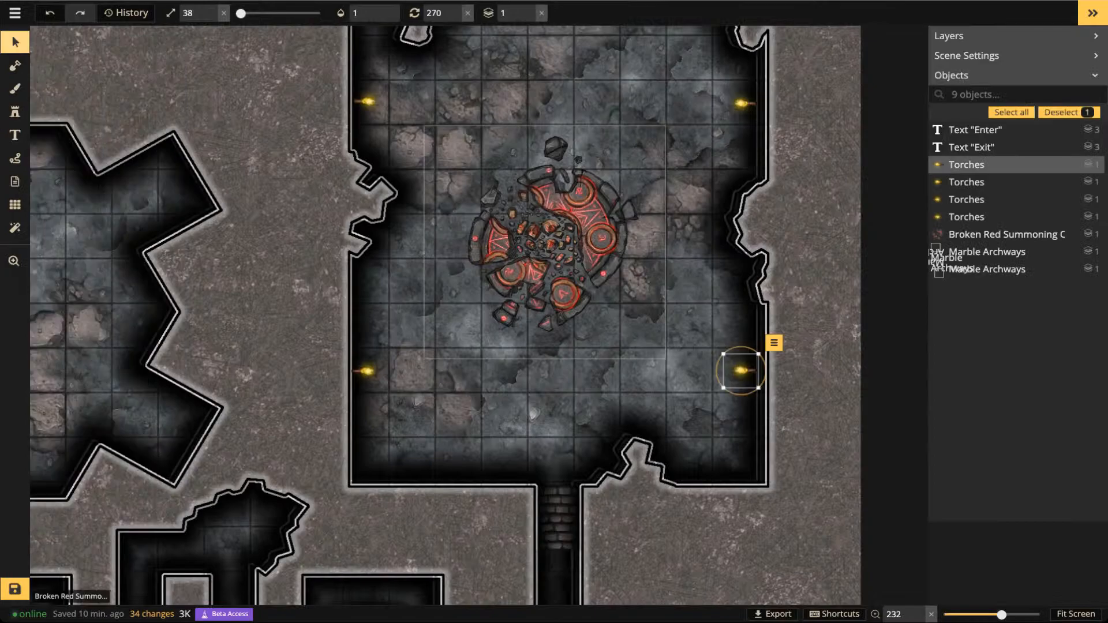
click(545, 243)
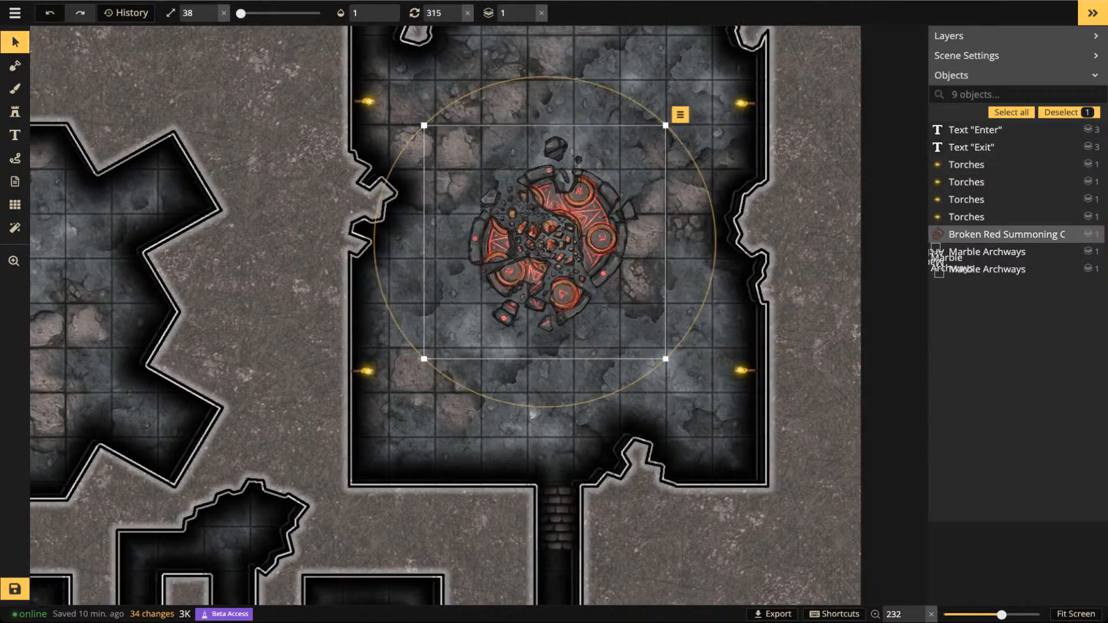
click(15, 42)
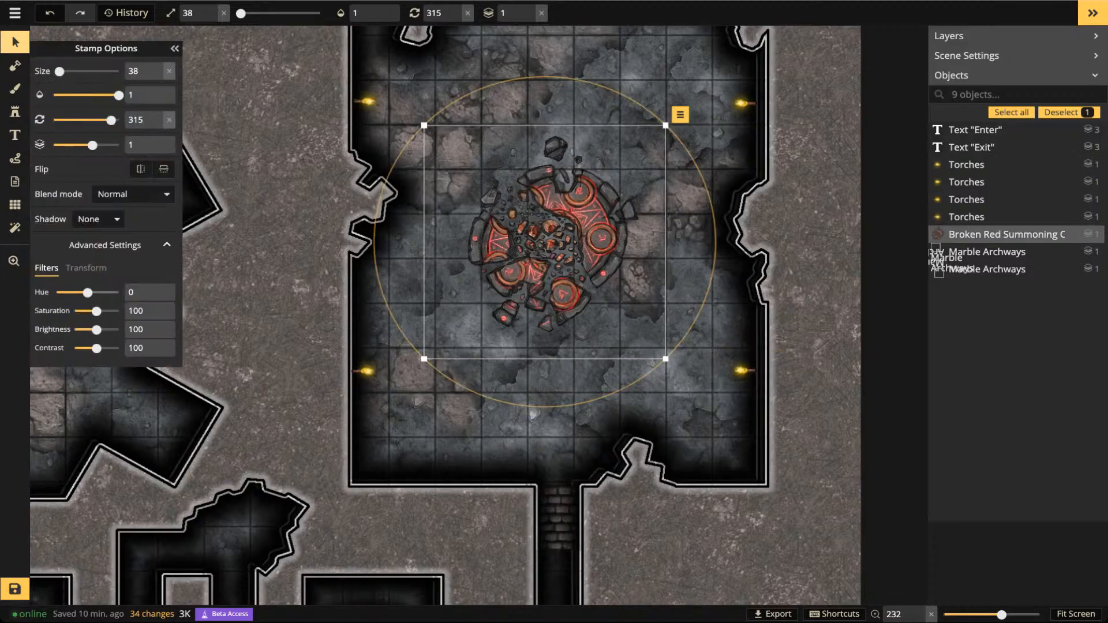
drag(88, 292, 69, 292)
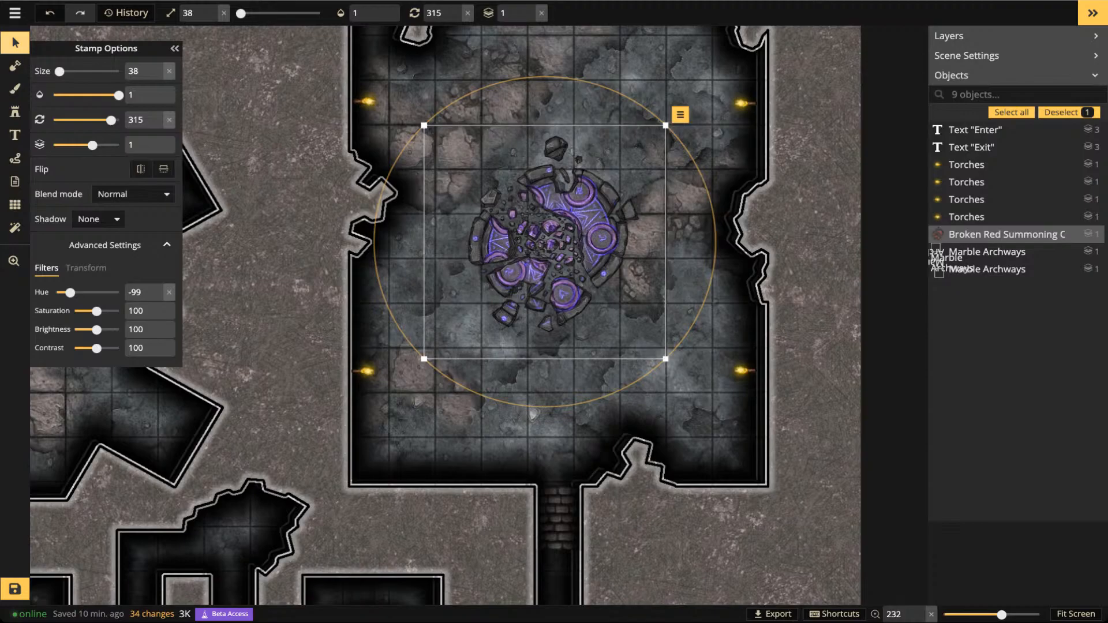
click(15, 42)
key(Escape)
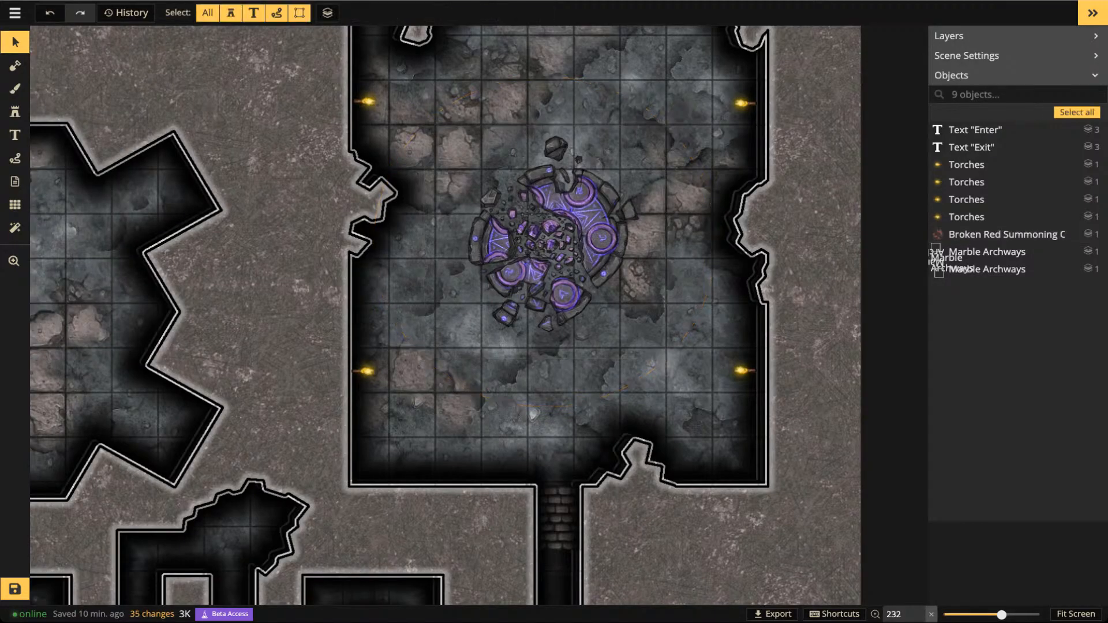
Select all stamps from the torch set and turn their flames green with a hue of 62
click(368, 102)
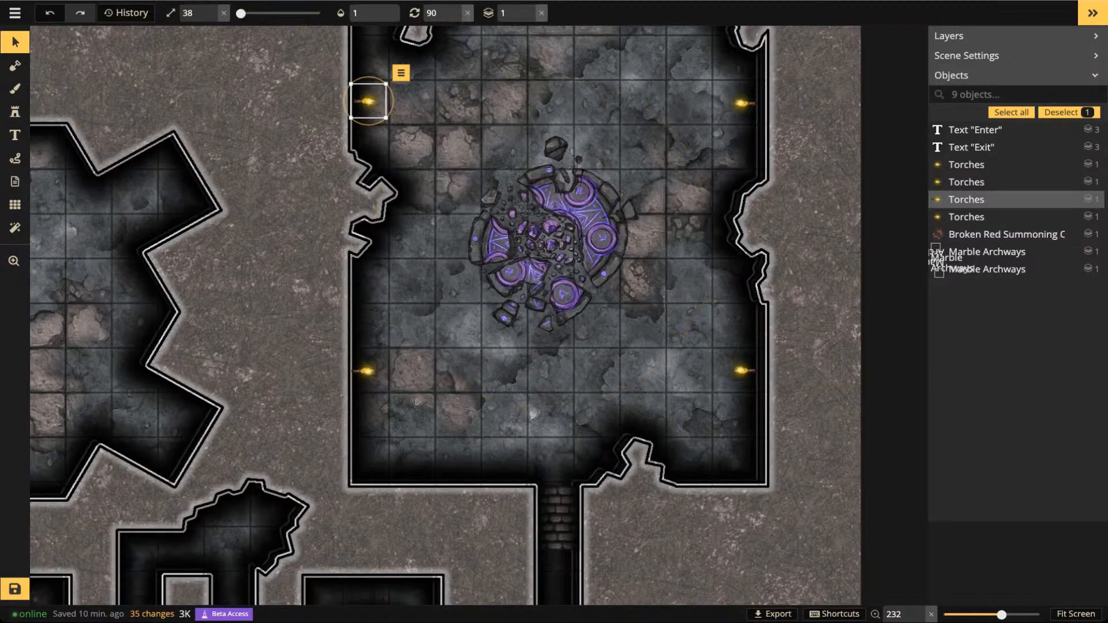
click(401, 73)
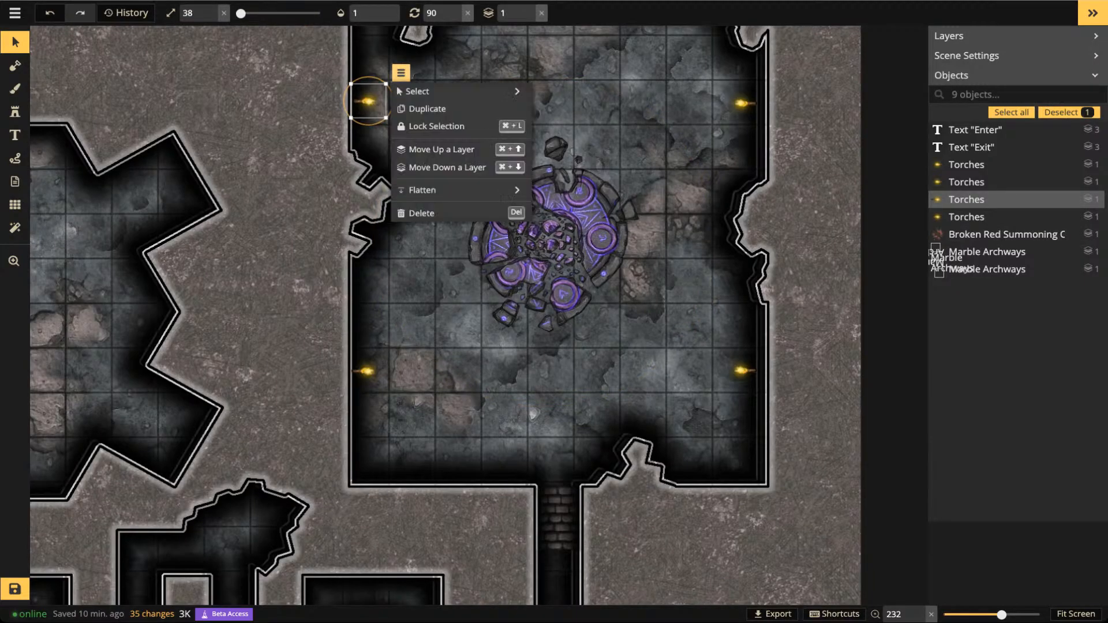
mouse_move(438, 91)
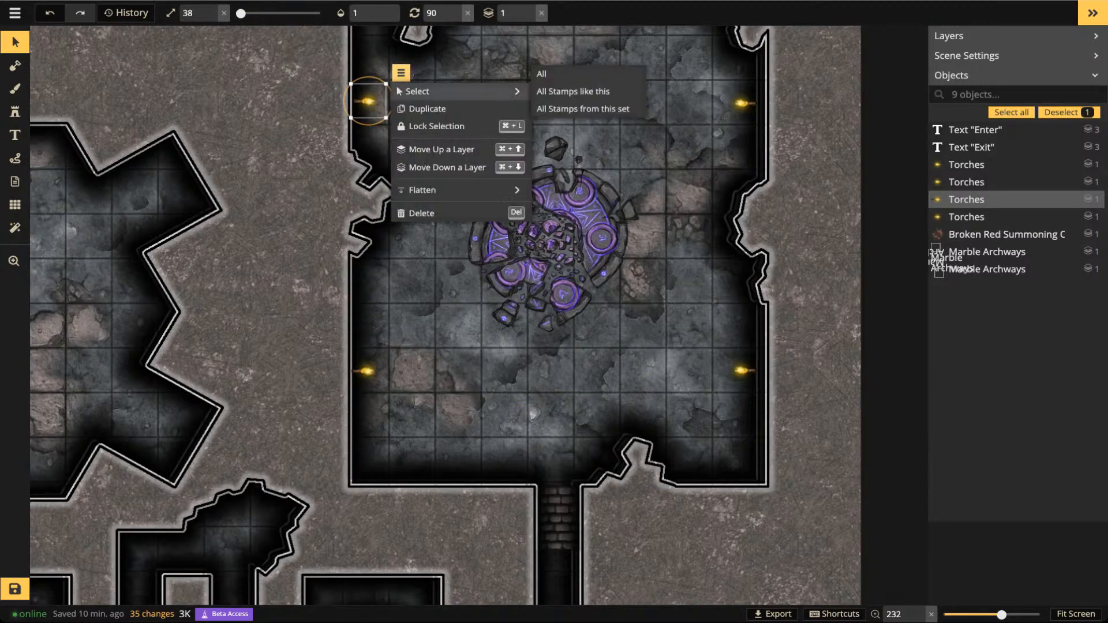
click(583, 108)
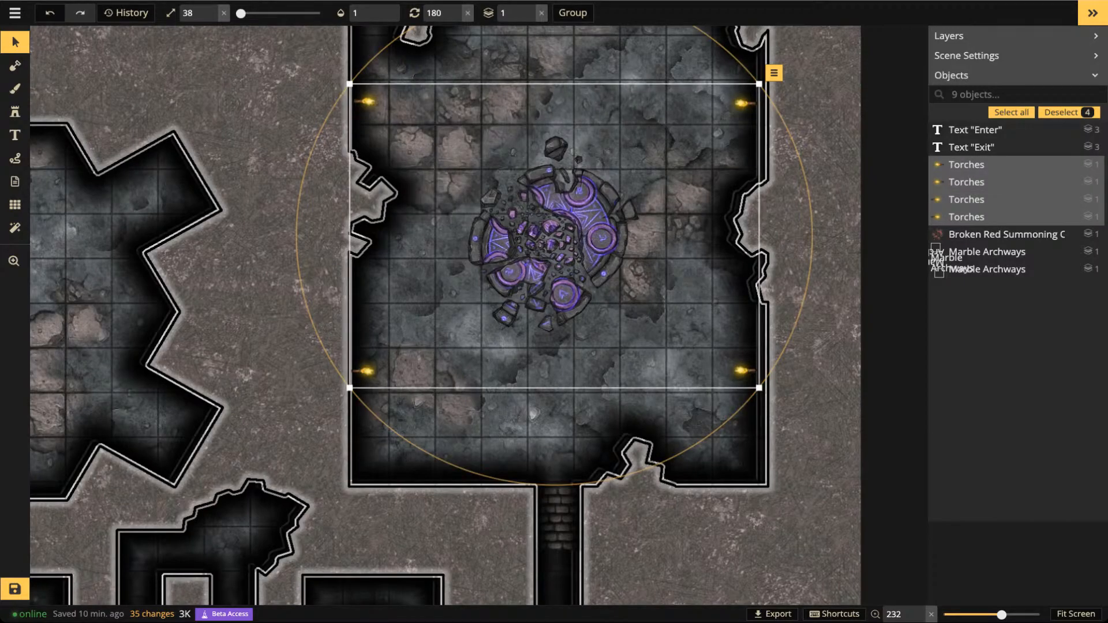
click(15, 43)
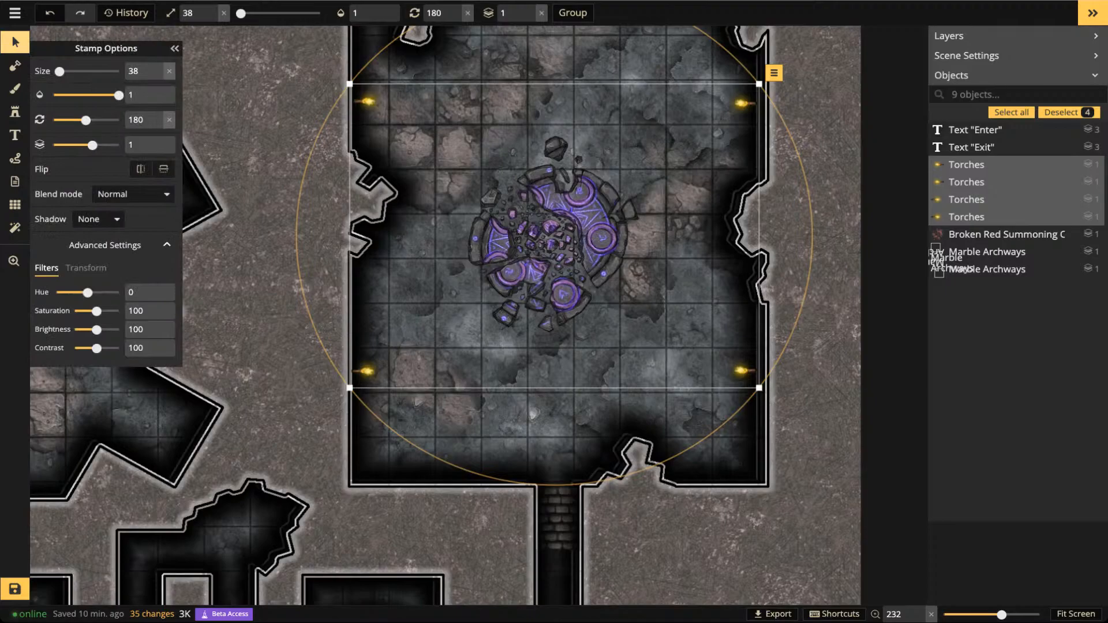
drag(88, 293, 98, 293)
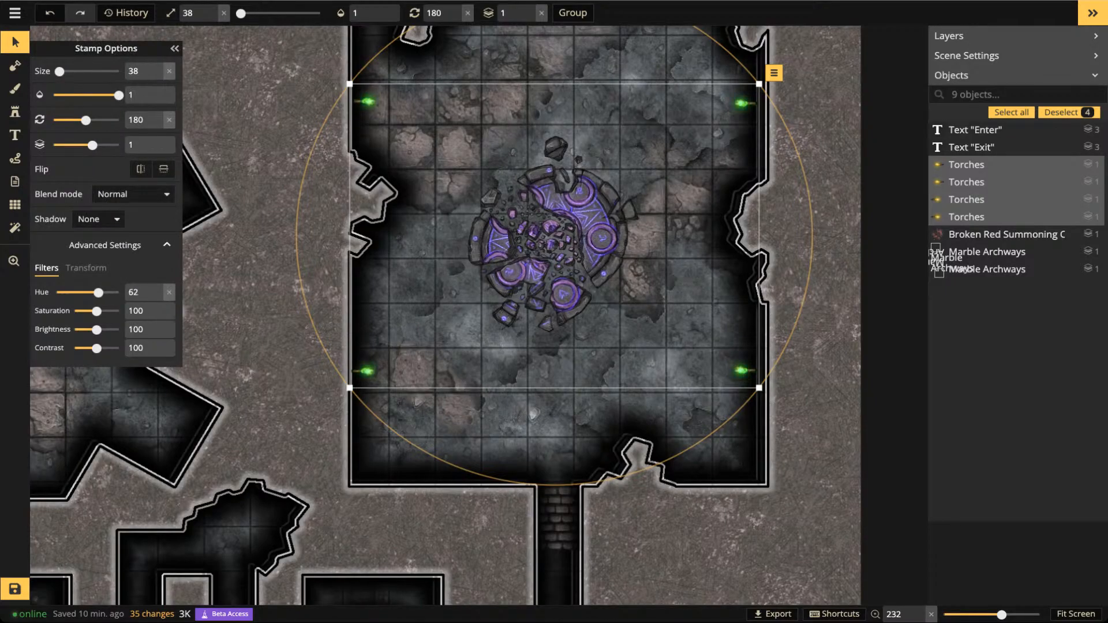
key(Escape)
Search the stamp catalog for "light" and choose the Orange Lights stamp from the Effects group
click(15, 112)
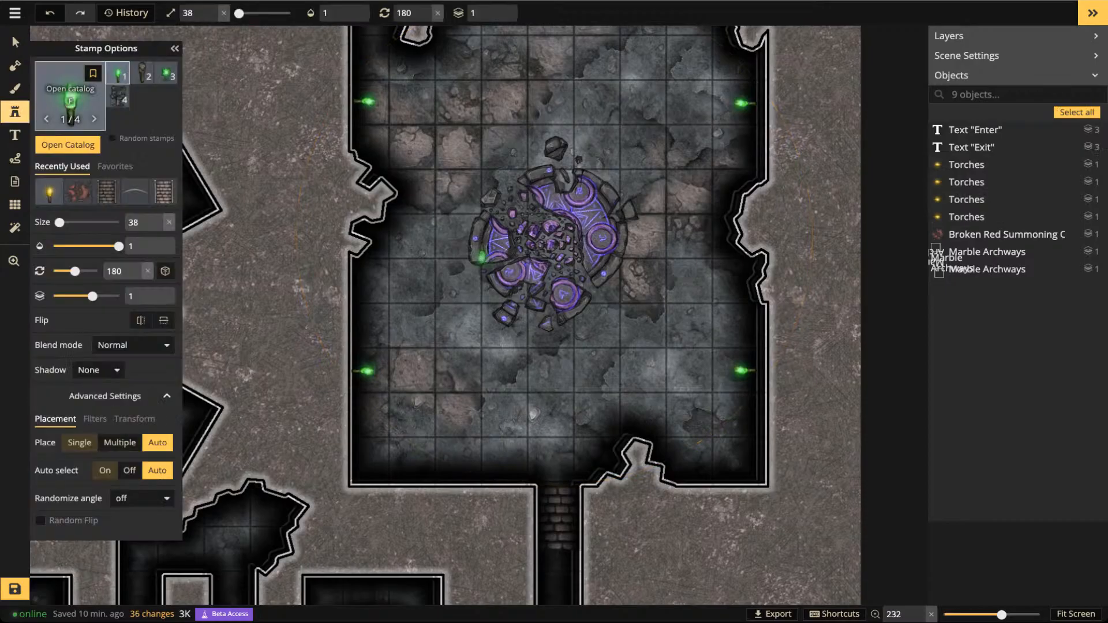
click(67, 144)
text(light)
key(BackSpace)
key(BackSpace)
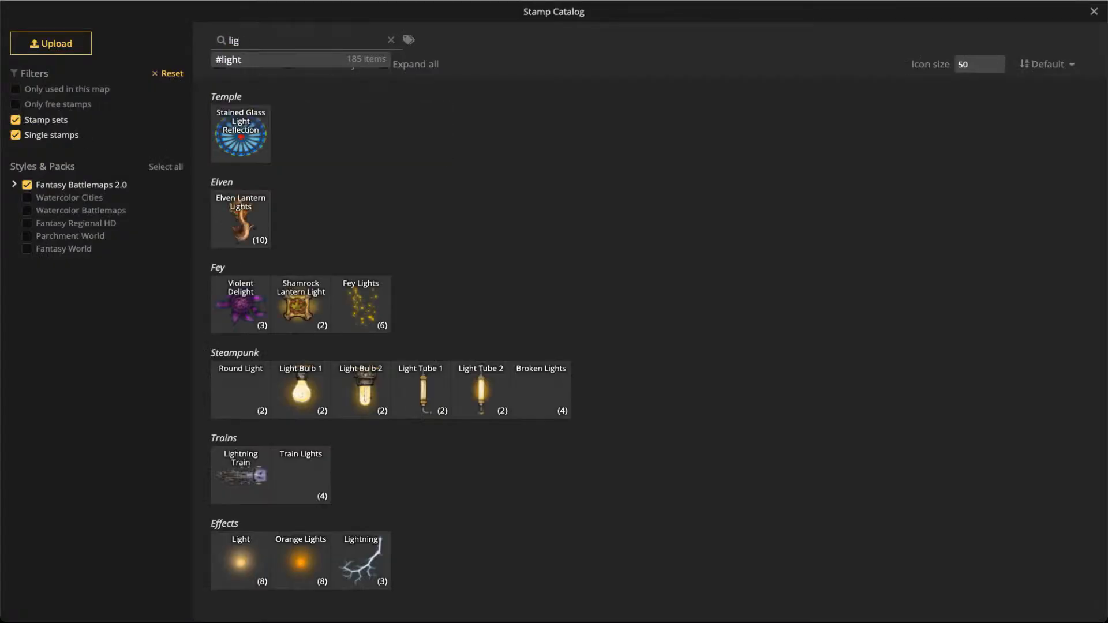
text(ght)
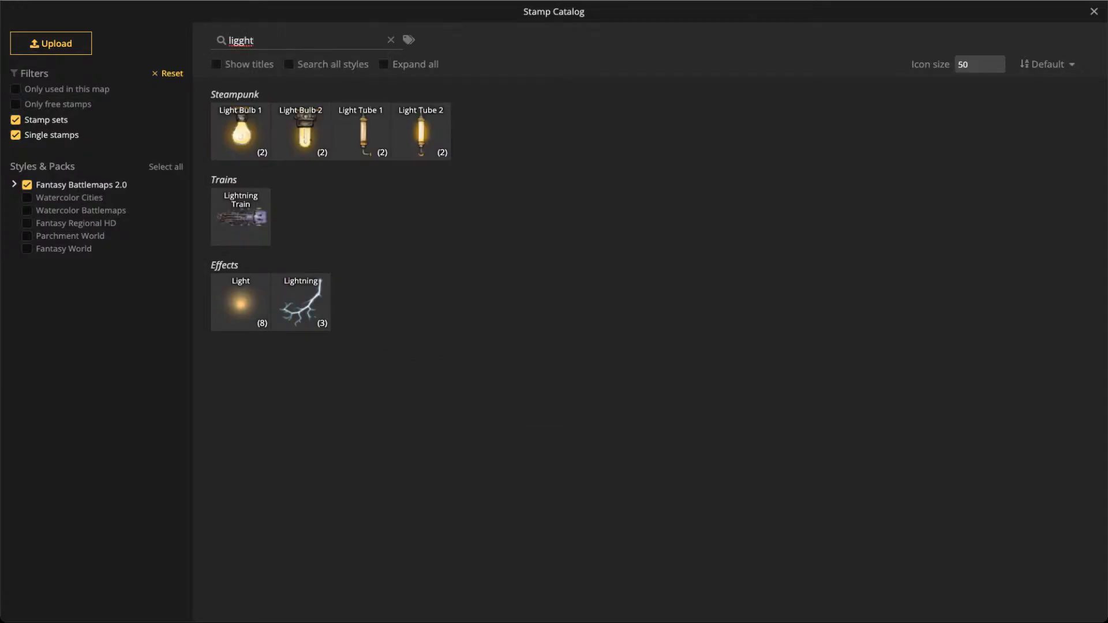
key(BackSpace)
key(BackSpace)
key(BackSpace)
text(ht)
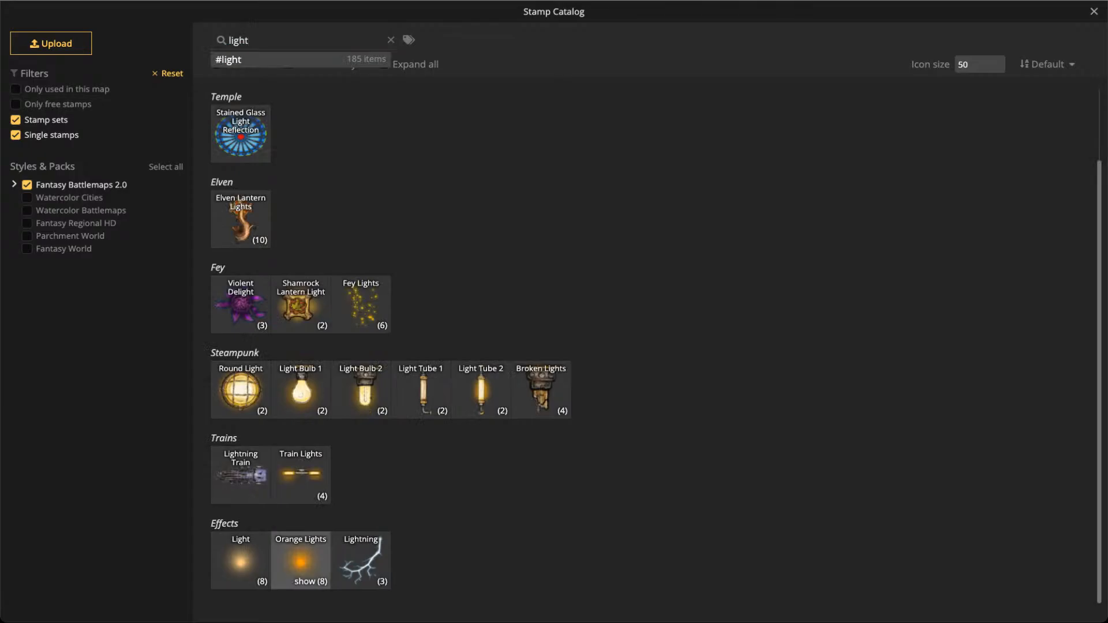
click(301, 560)
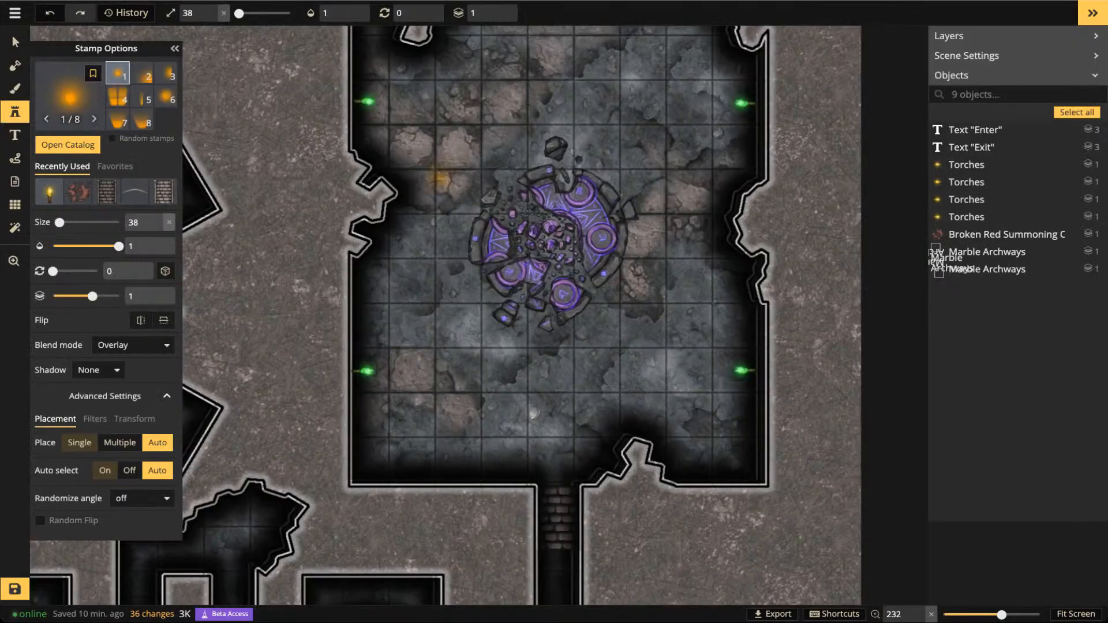
Place an Orange Lights stamp at size 68 in the large room's northwest part and set its hue to 68
scroll(453, 149, up, 6)
click(460, 148)
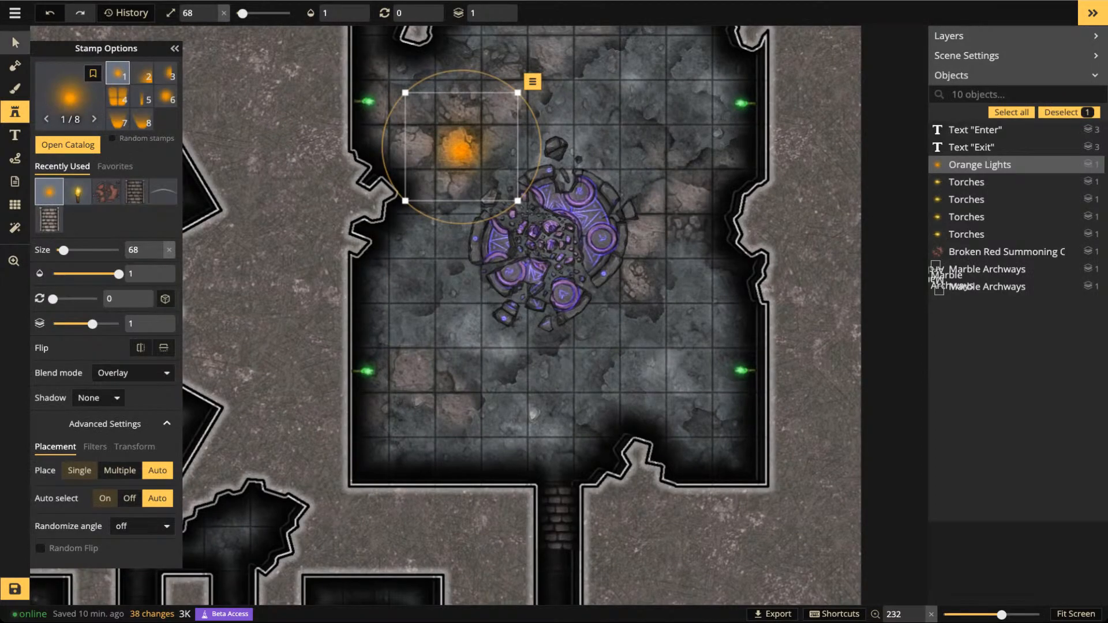
click(15, 43)
mouse_move(87, 293)
mouse_down()
mouse_move(70, 293)
mouse_move(118, 293)
mouse_move(99, 293)
mouse_up()
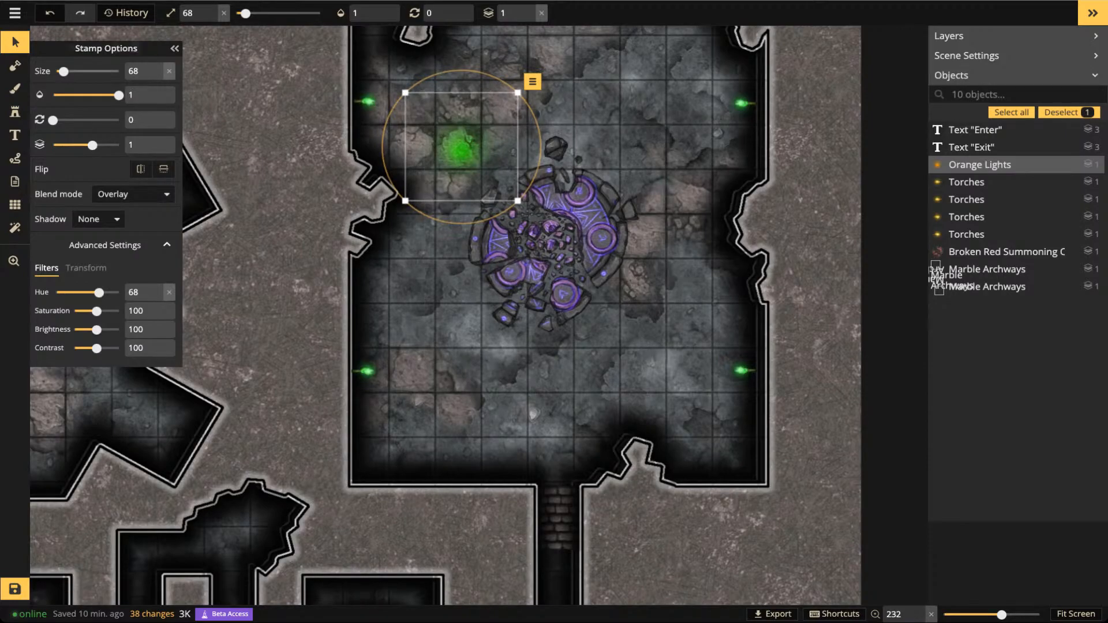
click(15, 42)
Reduce the green glow to size 58 and center it on the northwest torch
scroll(441, 210, up, 2)
drag(440, 209, 441, 347)
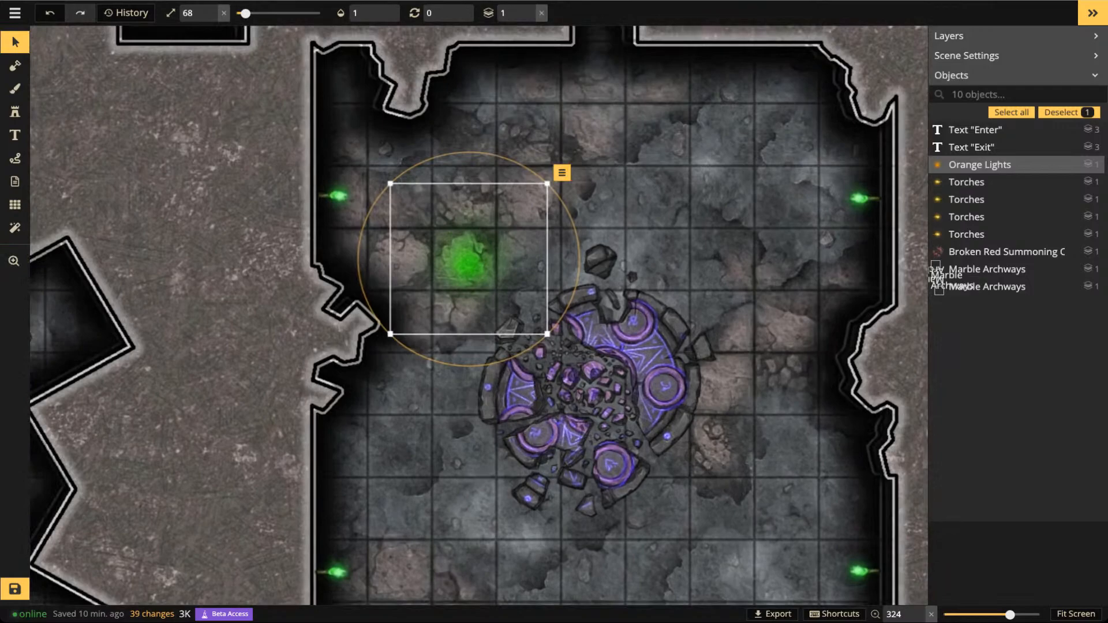
mouse_move(468, 260)
mouse_down()
mouse_move(382, 198)
mouse_move(455, 267)
mouse_up()
drag(388, 203, 344, 194)
Copy the small green glow onto the northeast, southwest and southeast torches
key(ctrl+c)
key(ctrl+v)
drag(718, 192, 847, 191)
key(space)
drag(797, 369, 799, 163)
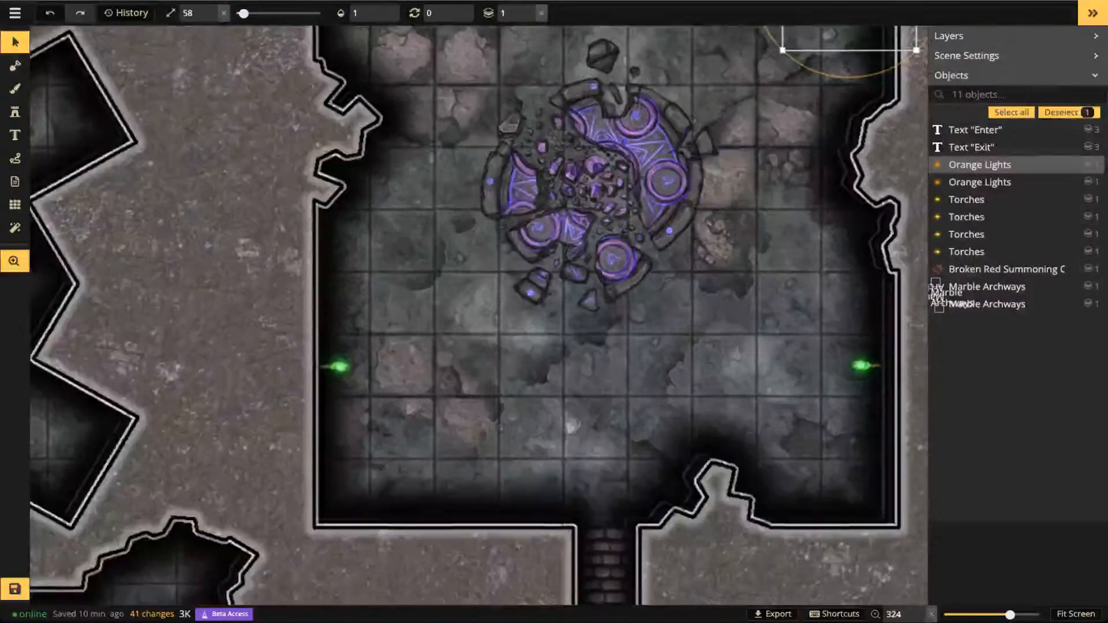
key(ctrl+v)
drag(374, 379, 348, 366)
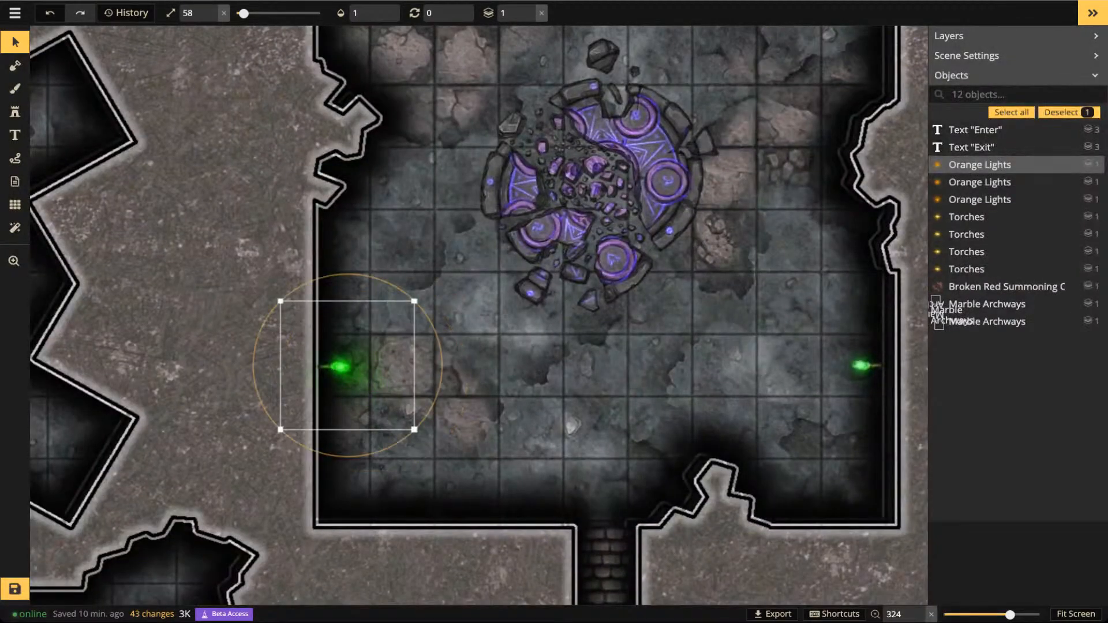
key(ctrl+v)
drag(893, 371, 869, 368)
Paste another green glow, enlarge it to size 138 and position it on the floor beside the southwest torch
key(ctrl+v)
scroll(456, 351, up, 8)
drag(456, 351, 407, 360)
Copy the large green glow to the floor beside the southeast, northeast and northwest torches, and deselect
key(ctrl+c)
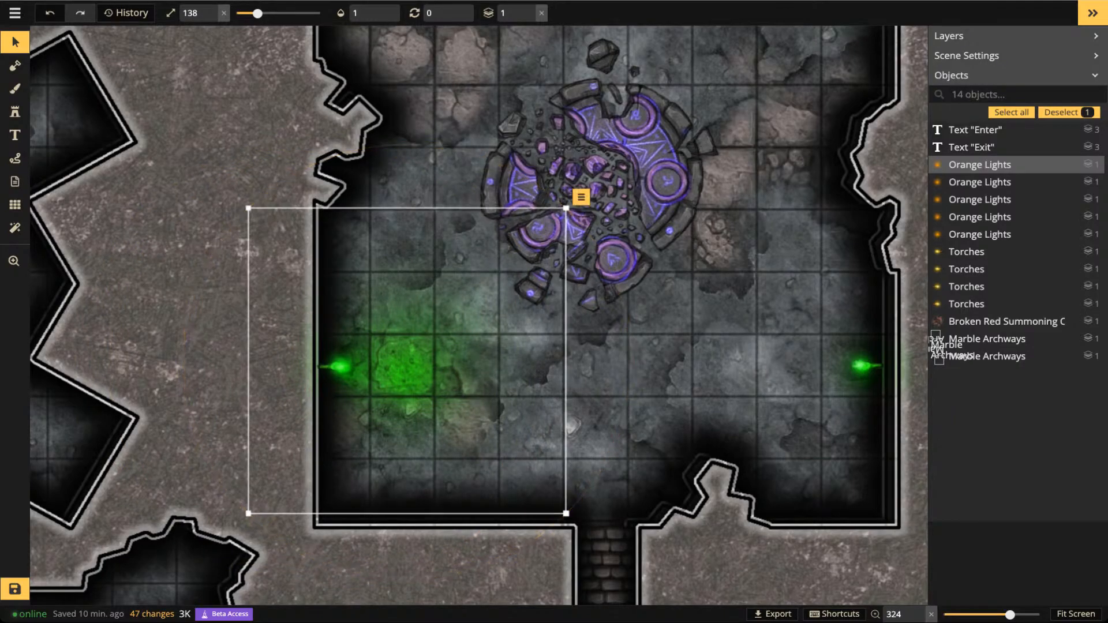
key(ctrl+v)
drag(724, 361, 756, 494)
key(space)
key(ctrl+v)
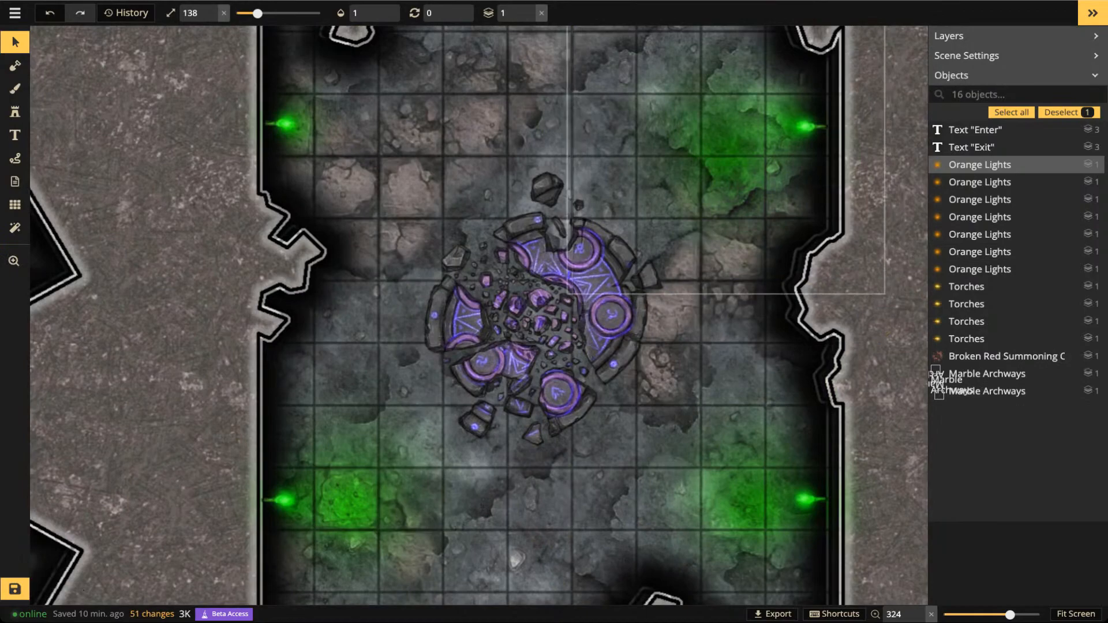
key(ctrl+v)
drag(343, 125, 445, 195)
key(Escape)
Examine the large room's summoning circle and green torch lighting up close and within the surrounding dungeon
scroll(342, 149, down, 4)
scroll(339, 150, down, 10)
key(space)
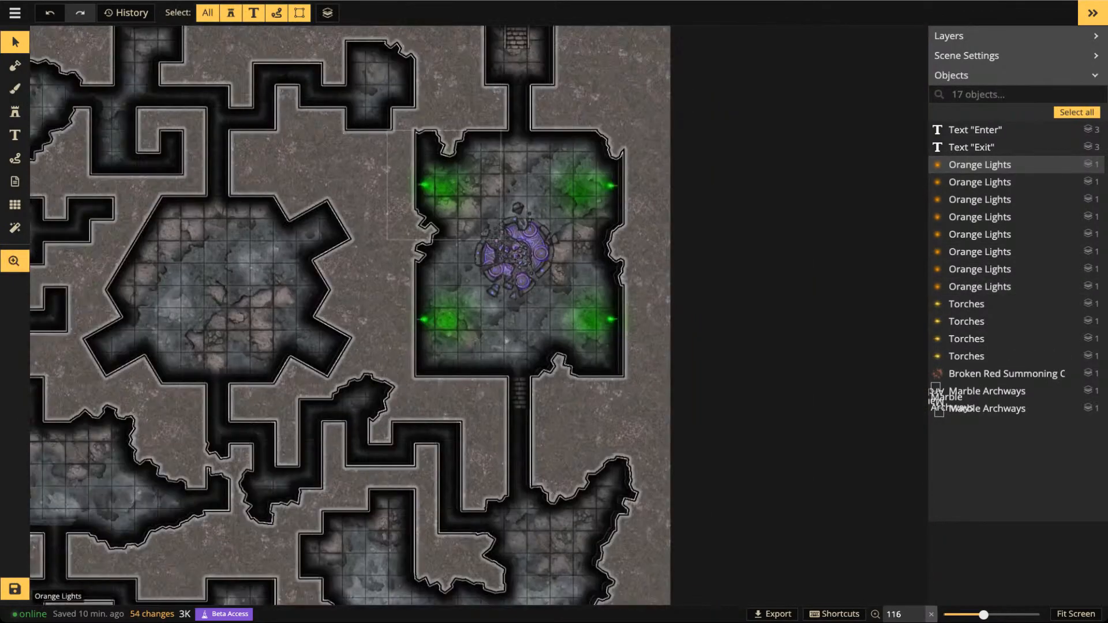
click(519, 257)
scroll(526, 260, up, 7)
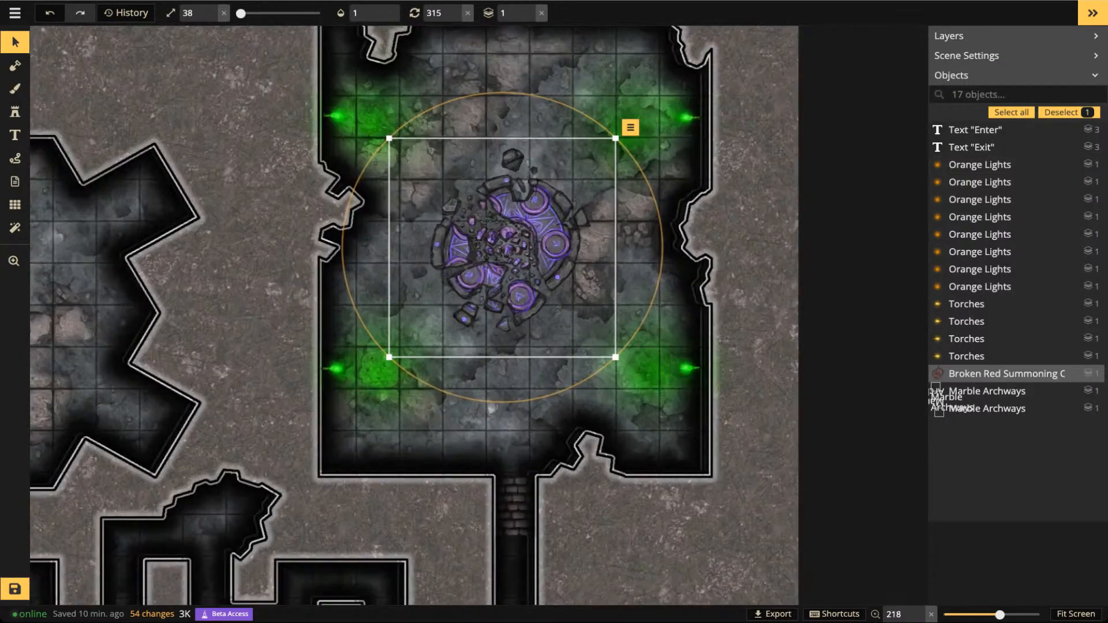
key(Escape)
scroll(571, 226, down, 2)
key(space)
drag(572, 226, 562, 284)
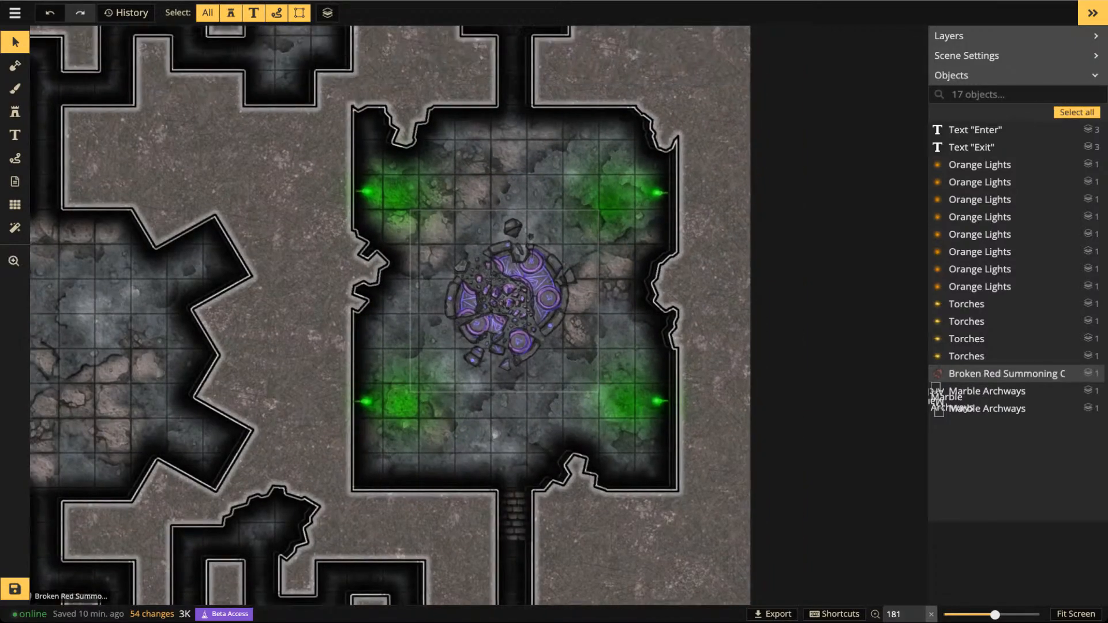
scroll(490, 255, down, 2)
drag(520, 341, 512, 350)
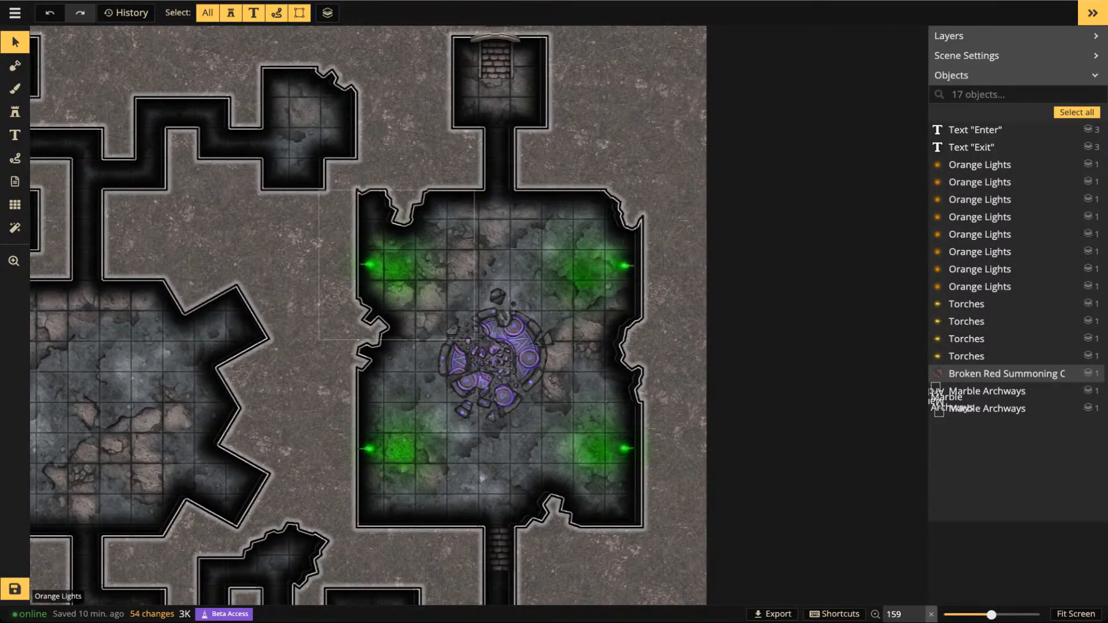
scroll(369, 312, down, 3)
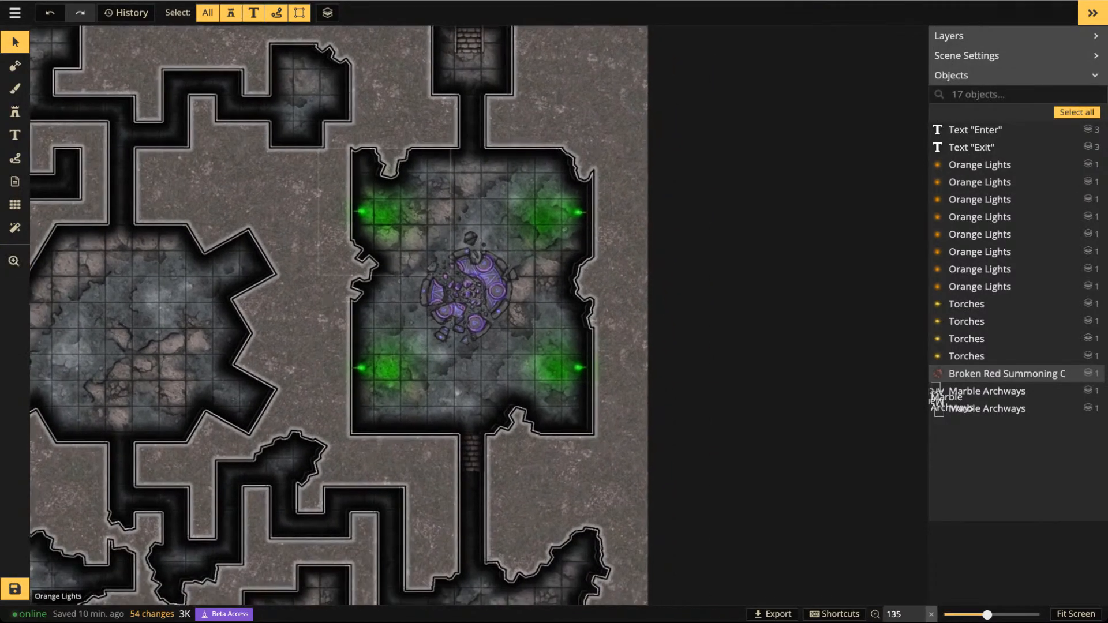
Search the stamp catalog for "cloud" and choose the Clouds stamp from the Effects group
click(15, 112)
click(70, 144)
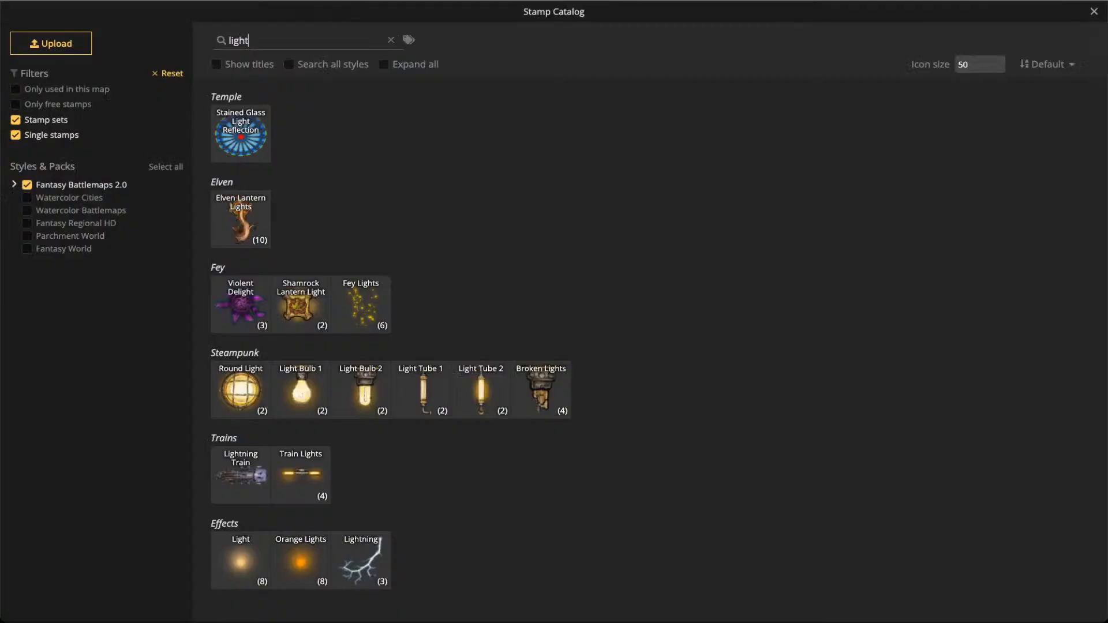
key(shift+Left)
key(shift+Left)
key(shift+Left)
key(shift+Left)
key(shift+Left)
text(cloud)
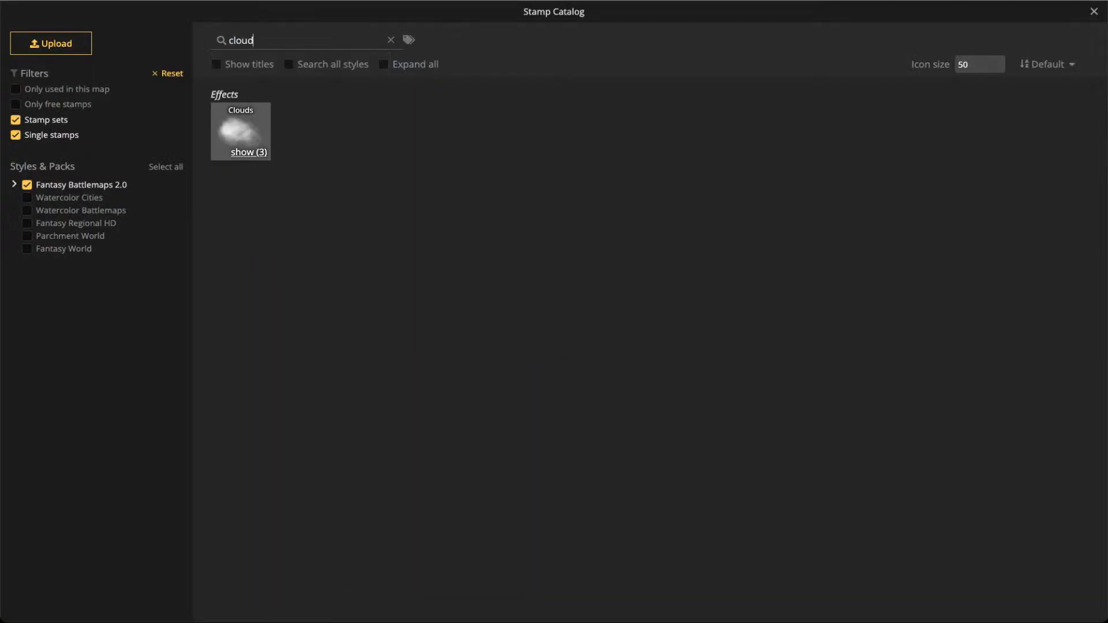
click(241, 132)
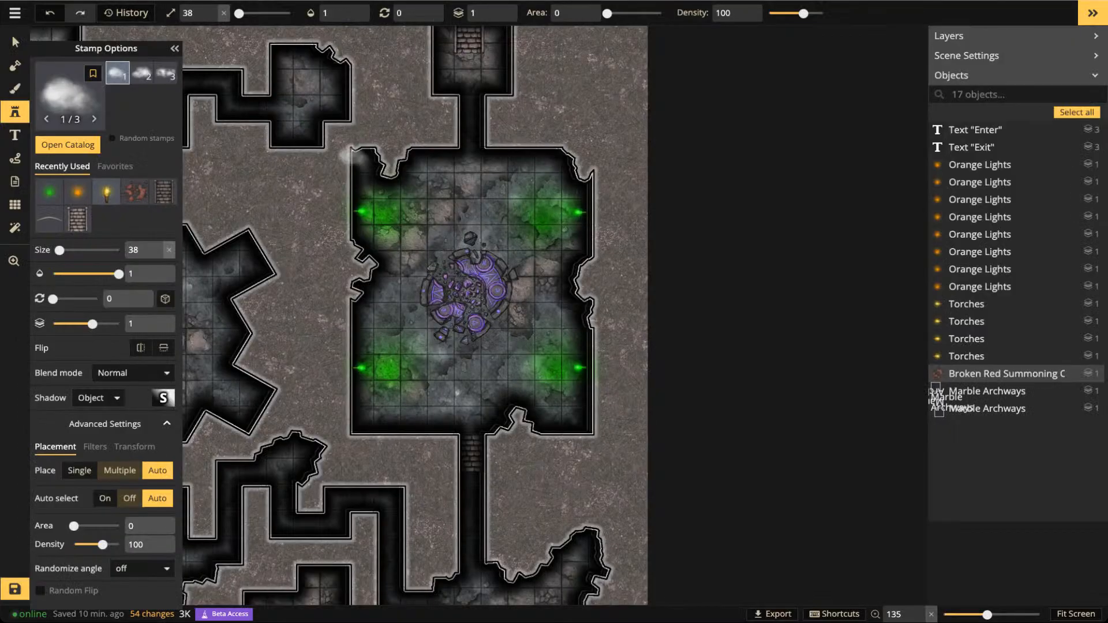
Place the third cloud variant at size 148, rotated 90°, over the summoning circle's west half, and set the stamp tool's layer to 5
click(142, 74)
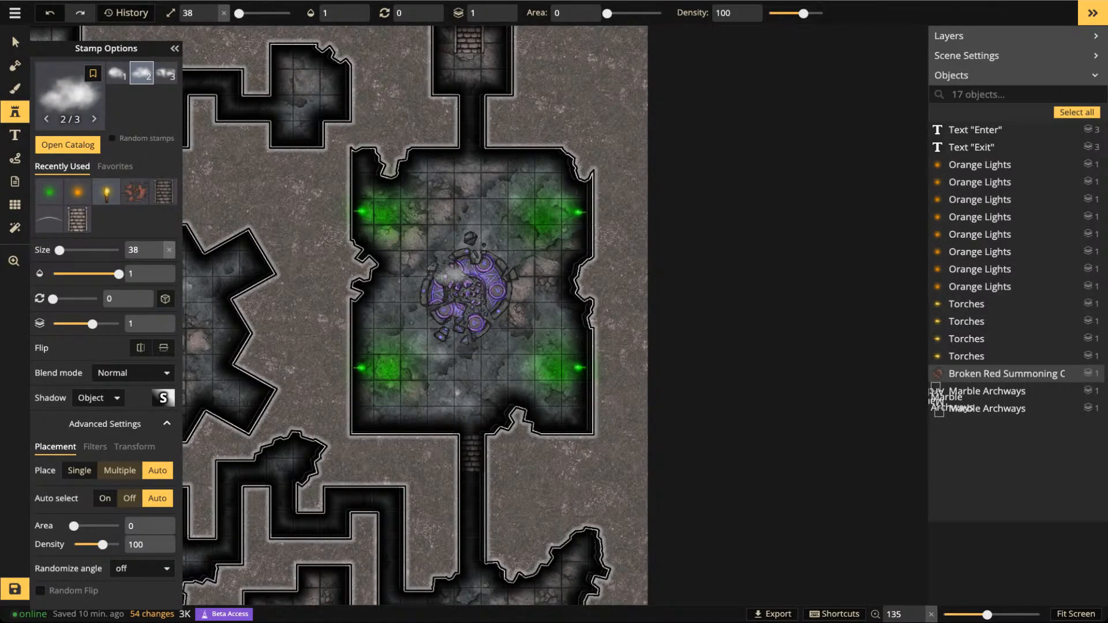
click(166, 74)
scroll(429, 250, up, 11)
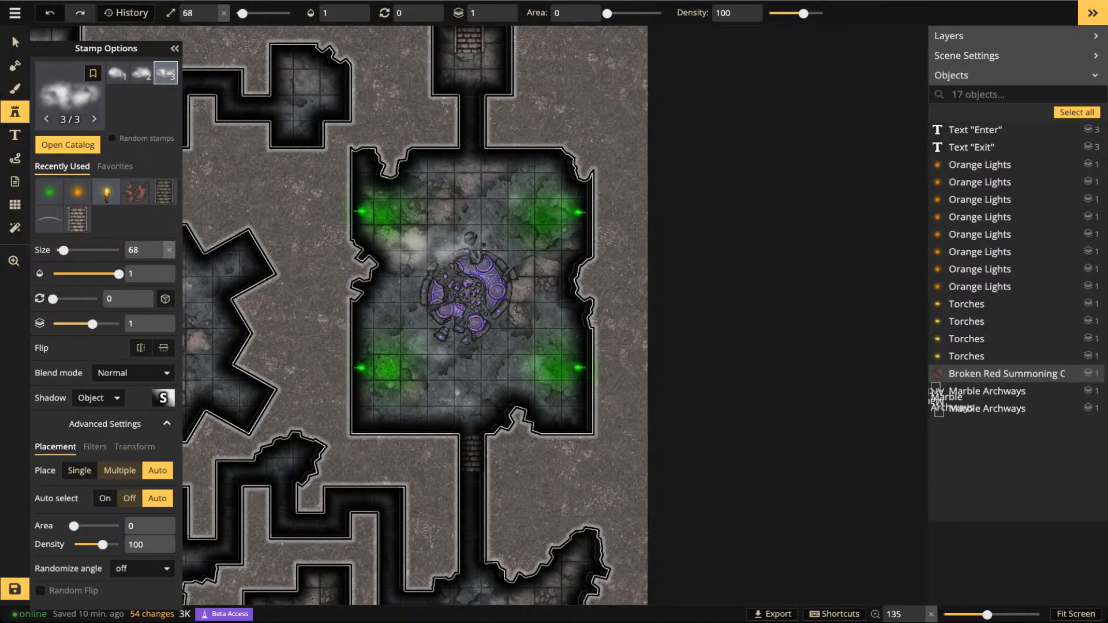
scroll(429, 254, up, 7)
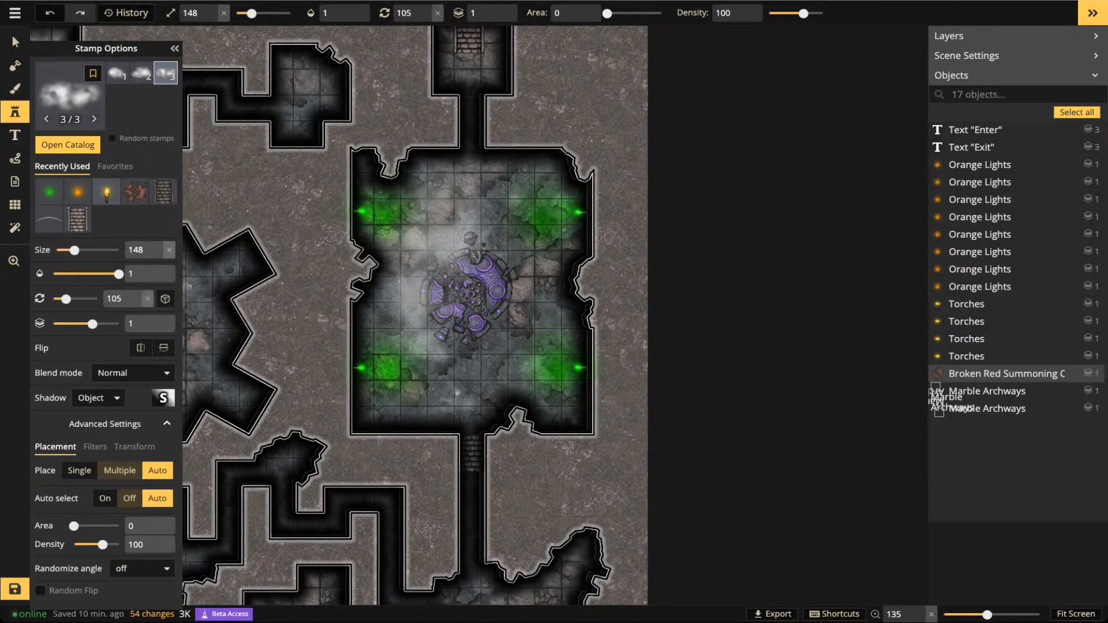
scroll(434, 269, down, 1)
click(433, 270)
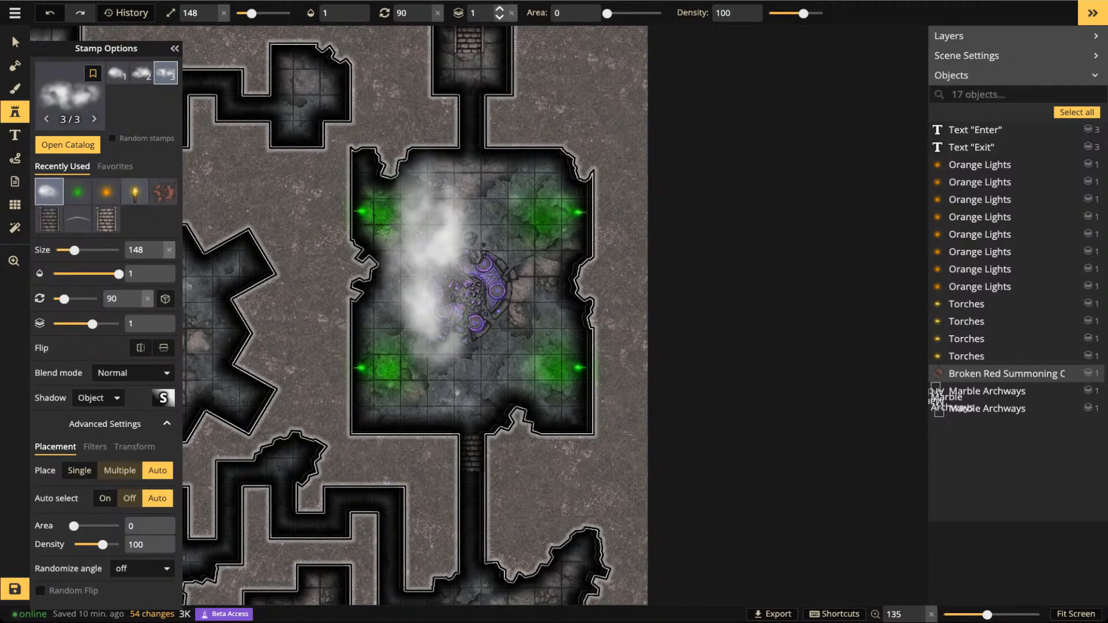
click(500, 8)
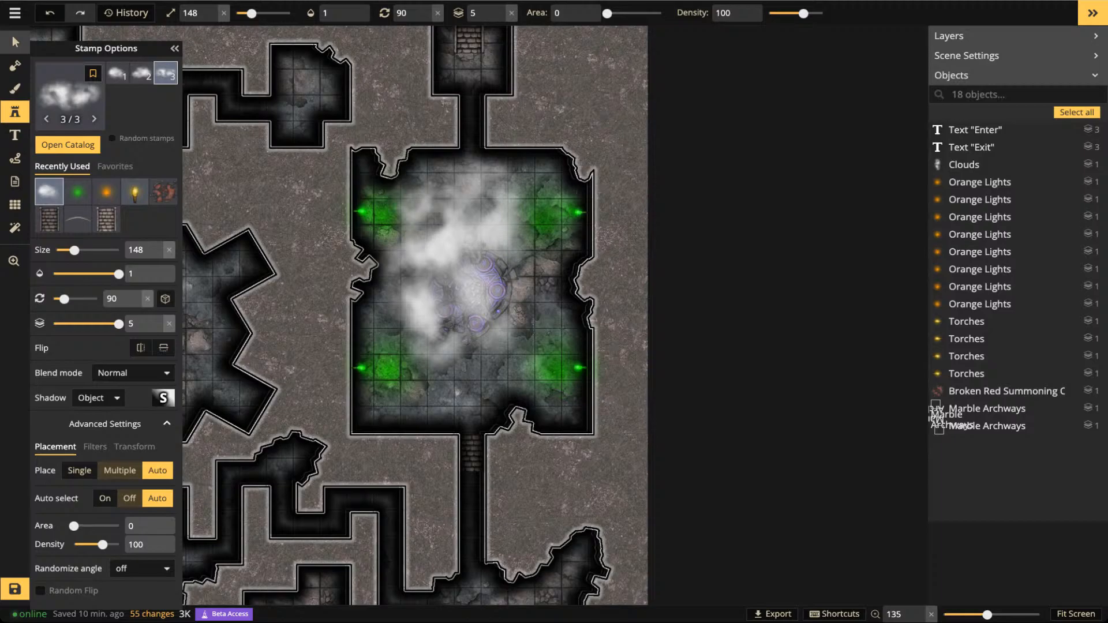
Select the placed clouds, stretch their transform height to 178 and centre them over the summoning circle
click(15, 42)
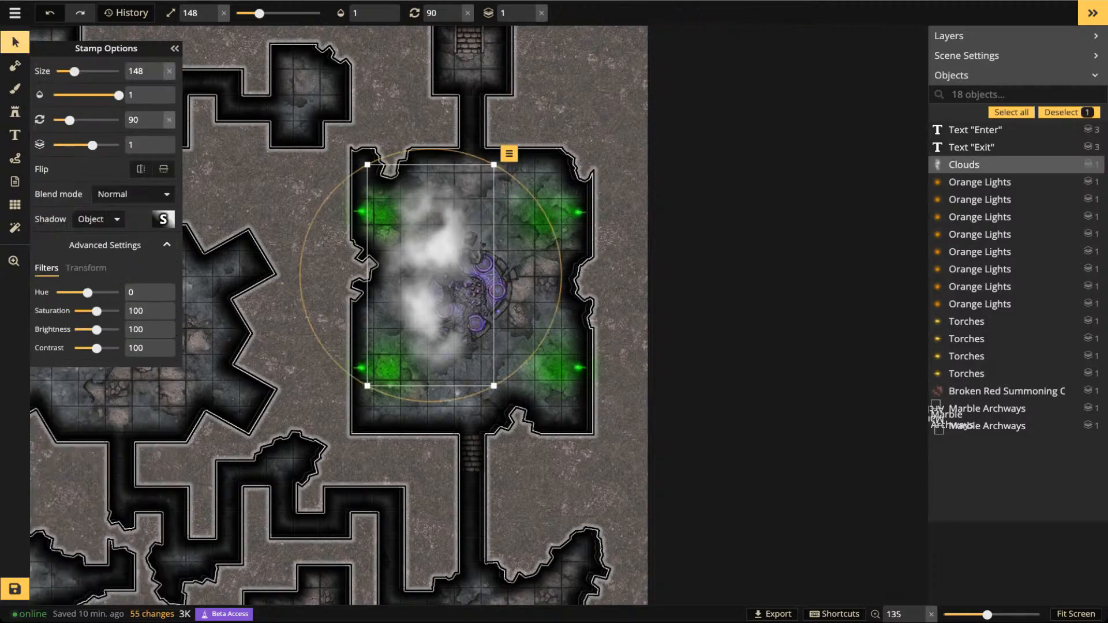
click(86, 268)
mouse_move(96, 312)
mouse_down()
mouse_move(115, 311)
mouse_move(104, 311)
mouse_up()
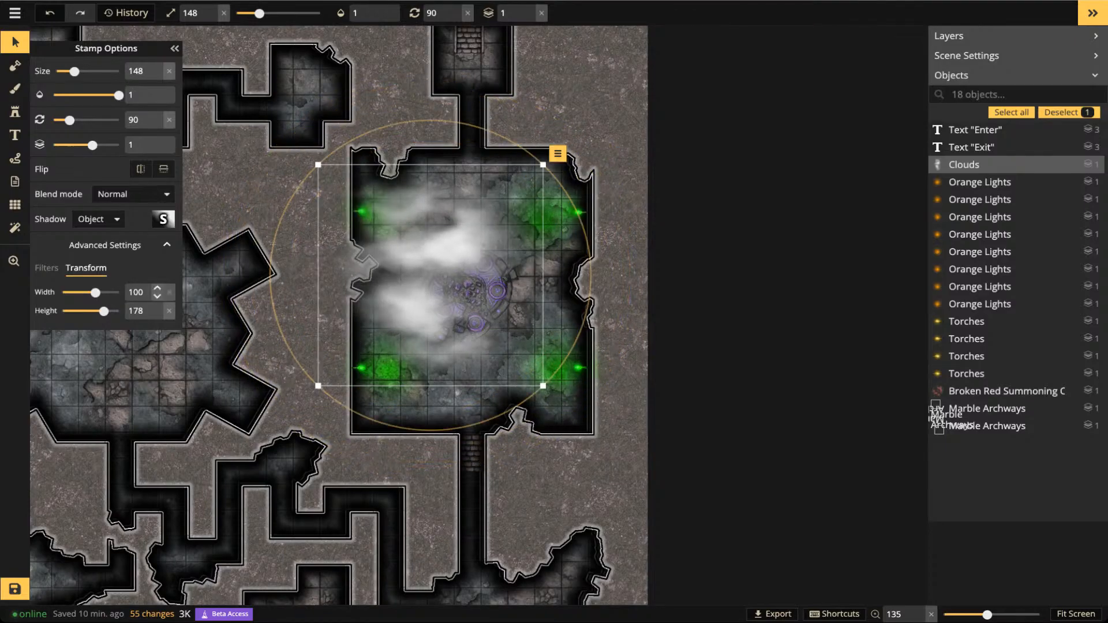
drag(431, 276, 467, 278)
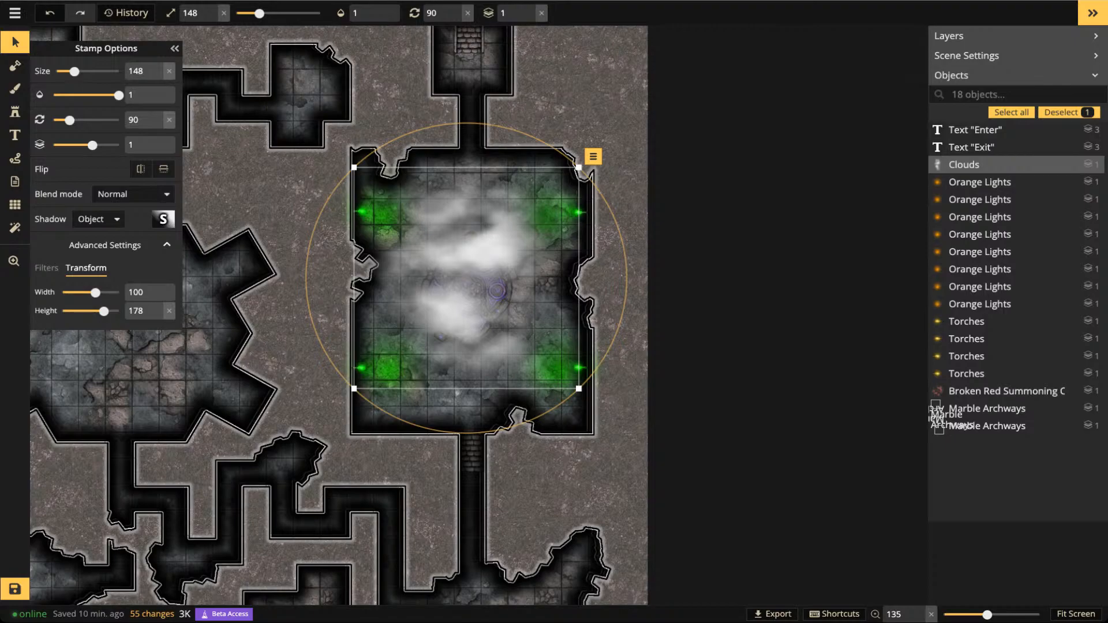
Set the clouds' object shadow to light green 7ED321 and nudge the clouds slightly down the room
click(163, 219)
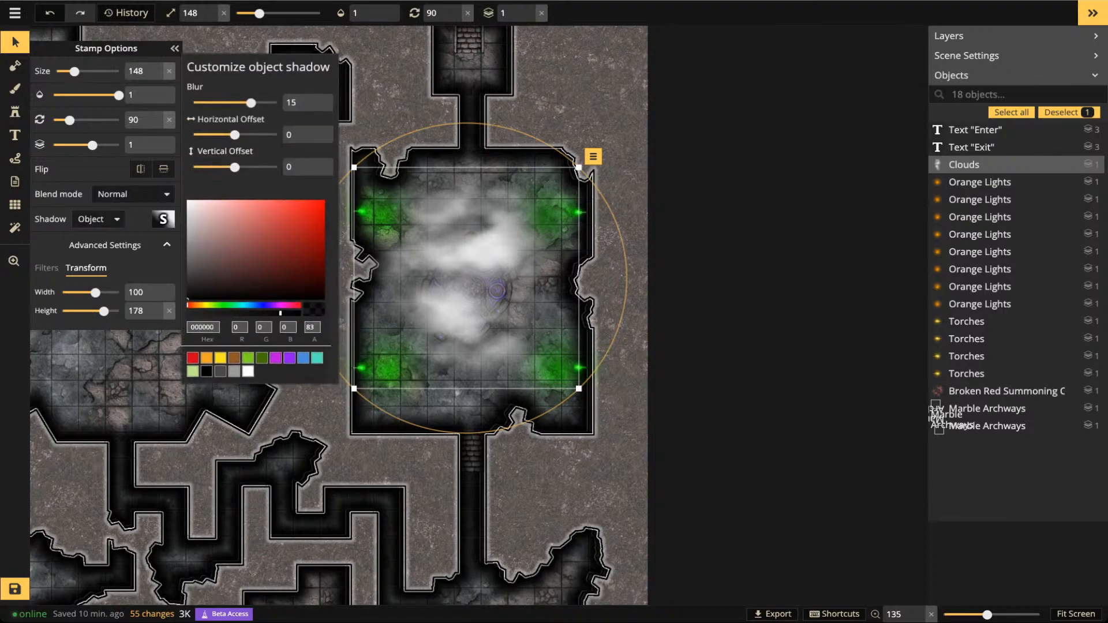
click(248, 358)
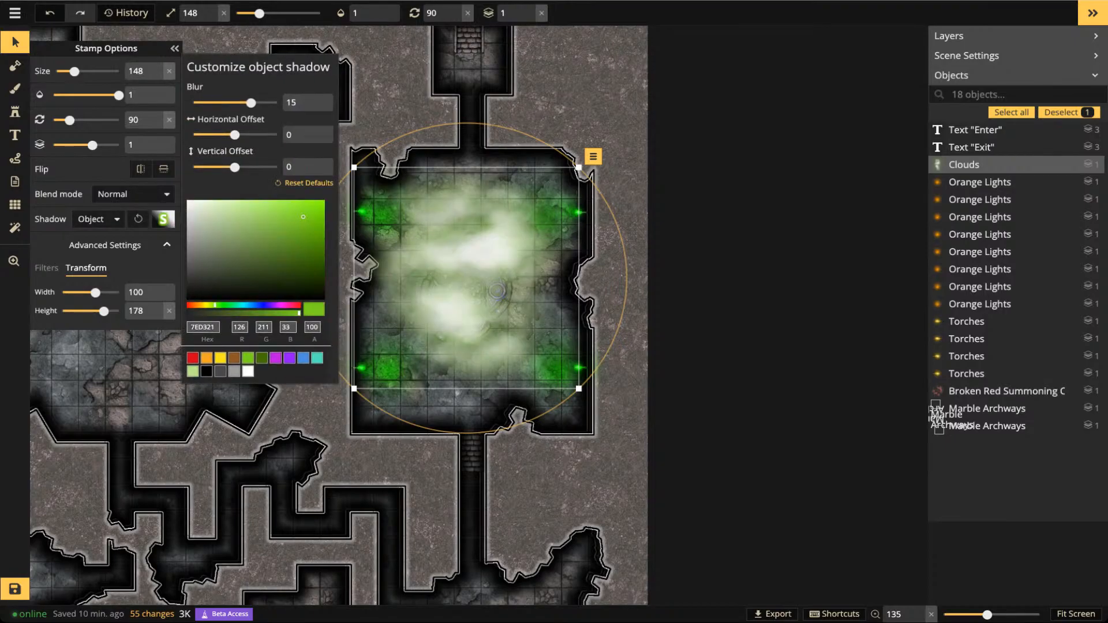
click(466, 278)
click(467, 278)
drag(466, 278, 468, 285)
Compare the blend modes from Darken through Saturation on the clouds and set their blend mode to Color
click(133, 194)
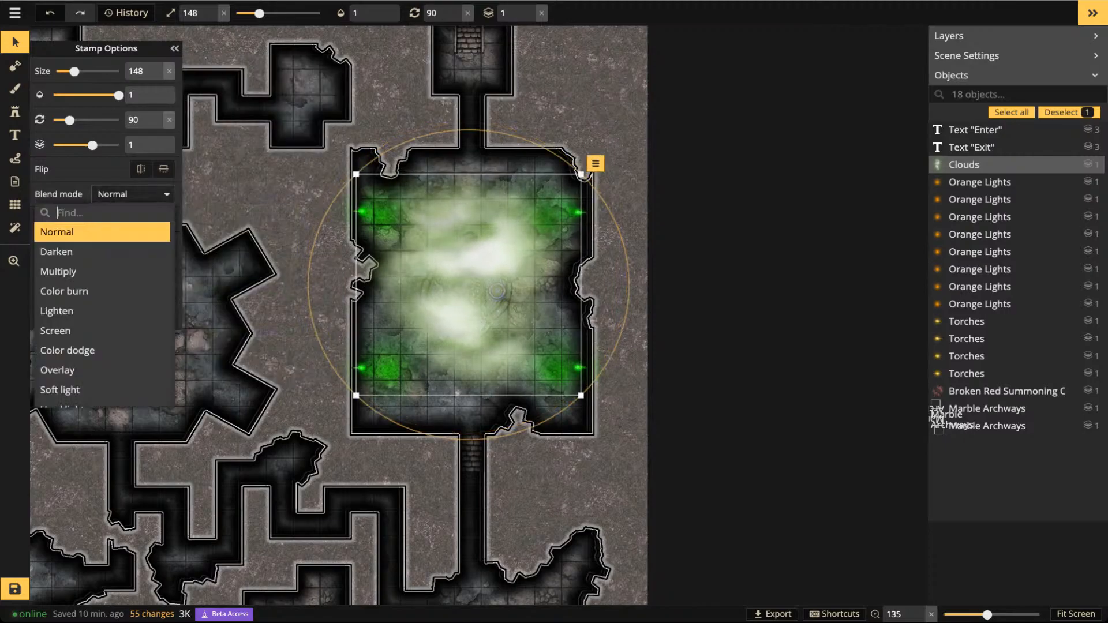
click(103, 251)
key(Down)
key(Down)
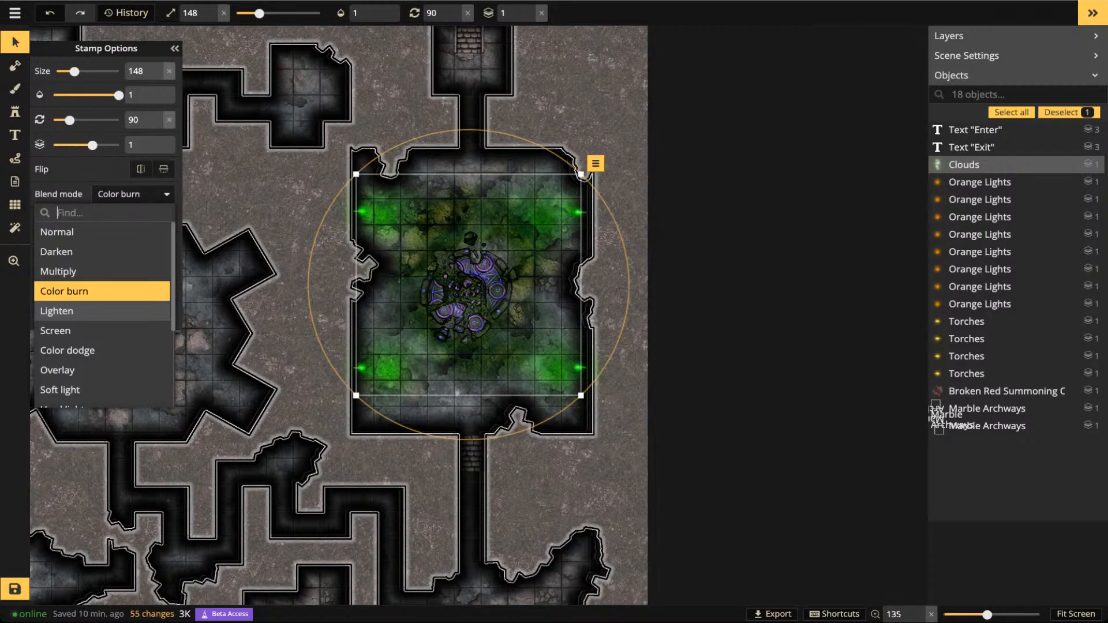
key(Down)
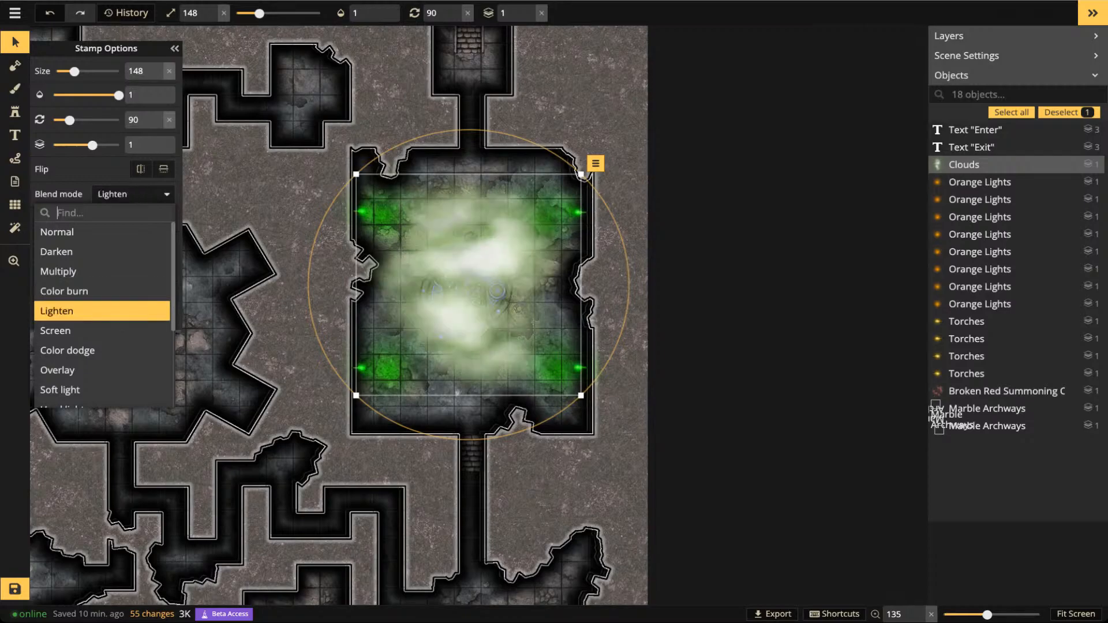
key(Down)
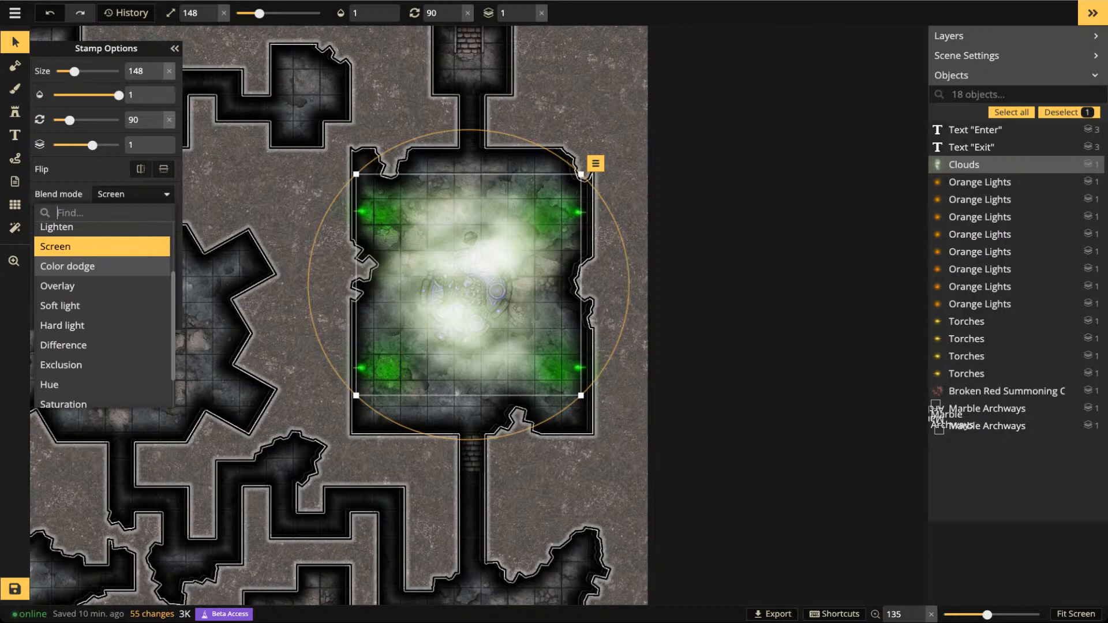
key(Down)
key(Down)
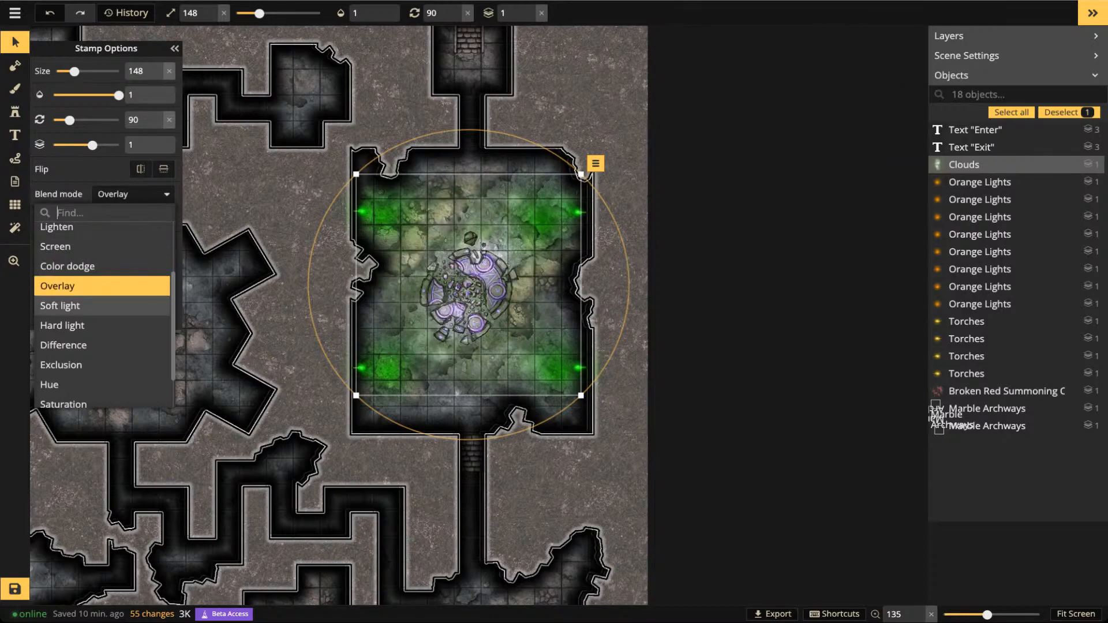
click(102, 306)
scroll(102, 286, up, 2)
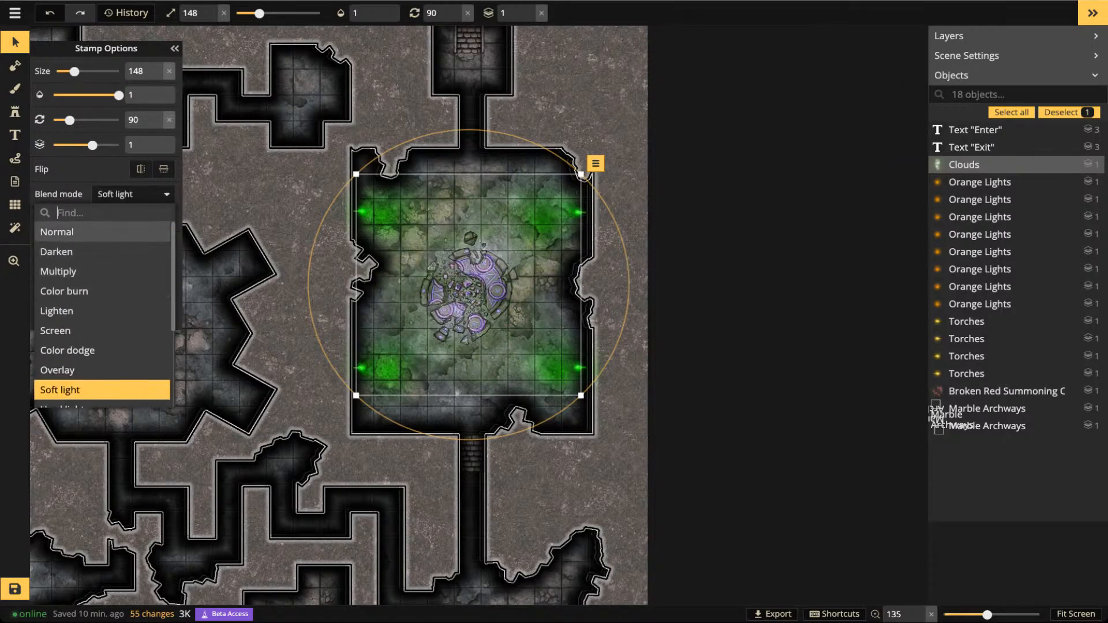
scroll(103, 280, down, 3)
click(102, 279)
click(102, 299)
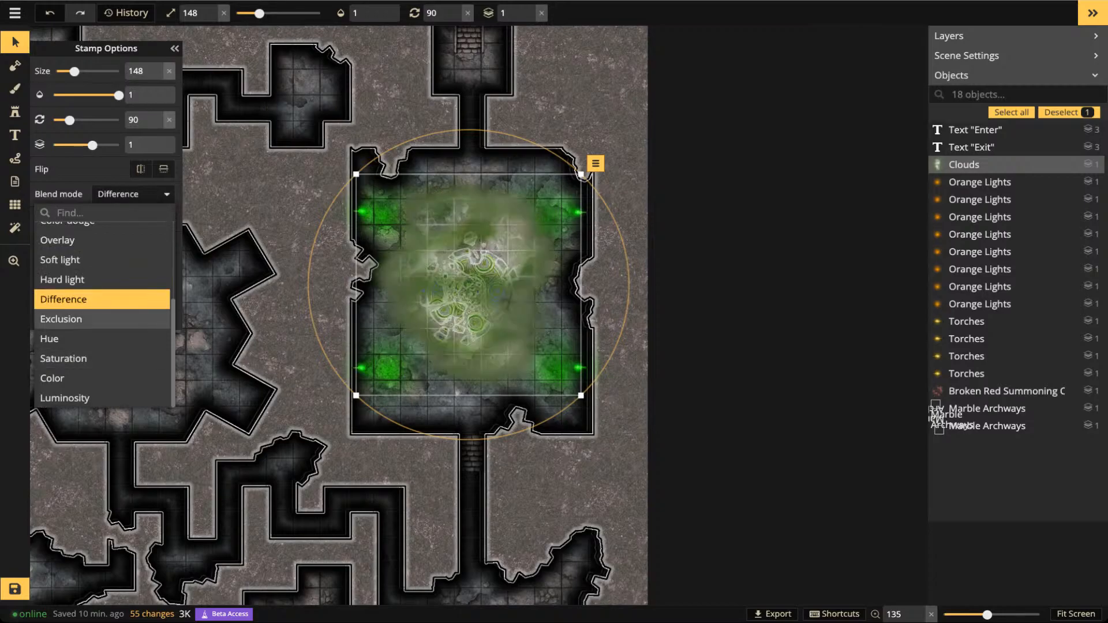
click(102, 318)
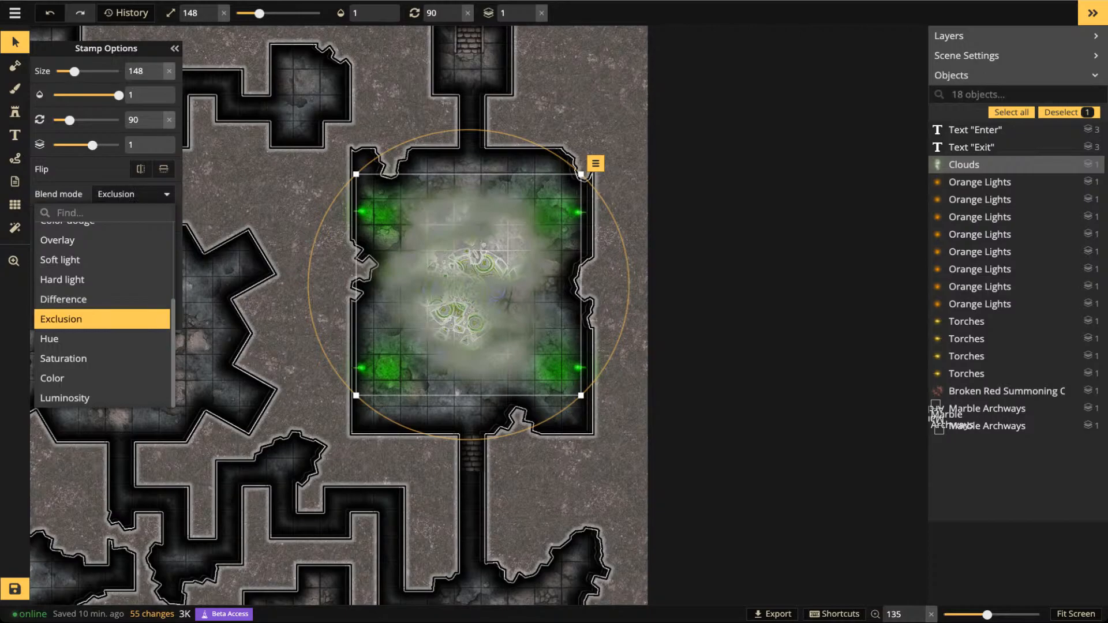
click(102, 339)
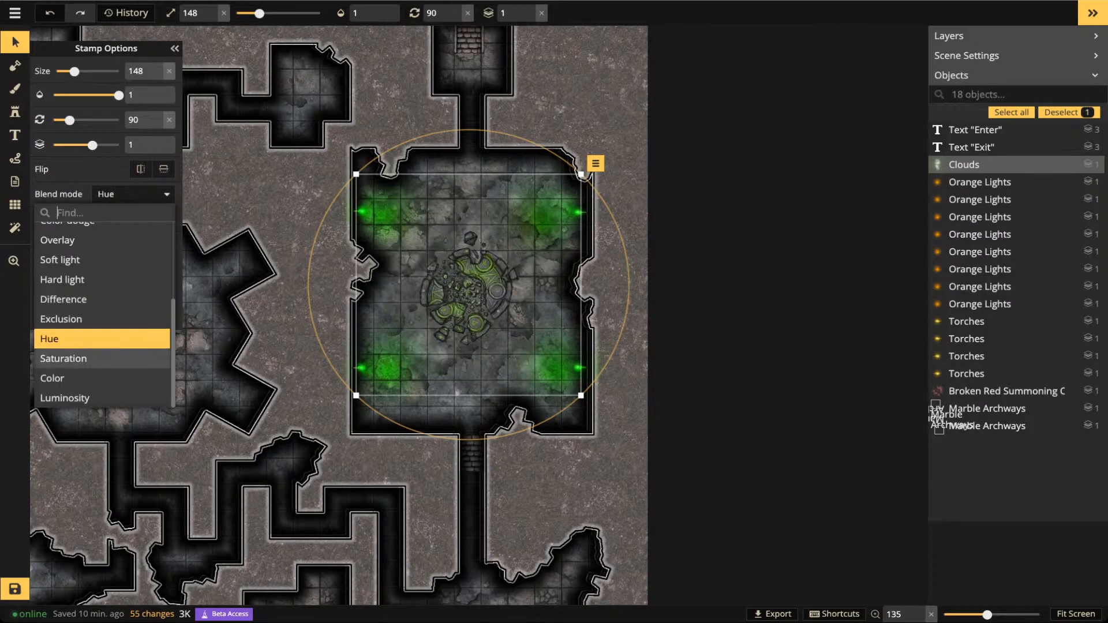
click(102, 358)
click(102, 379)
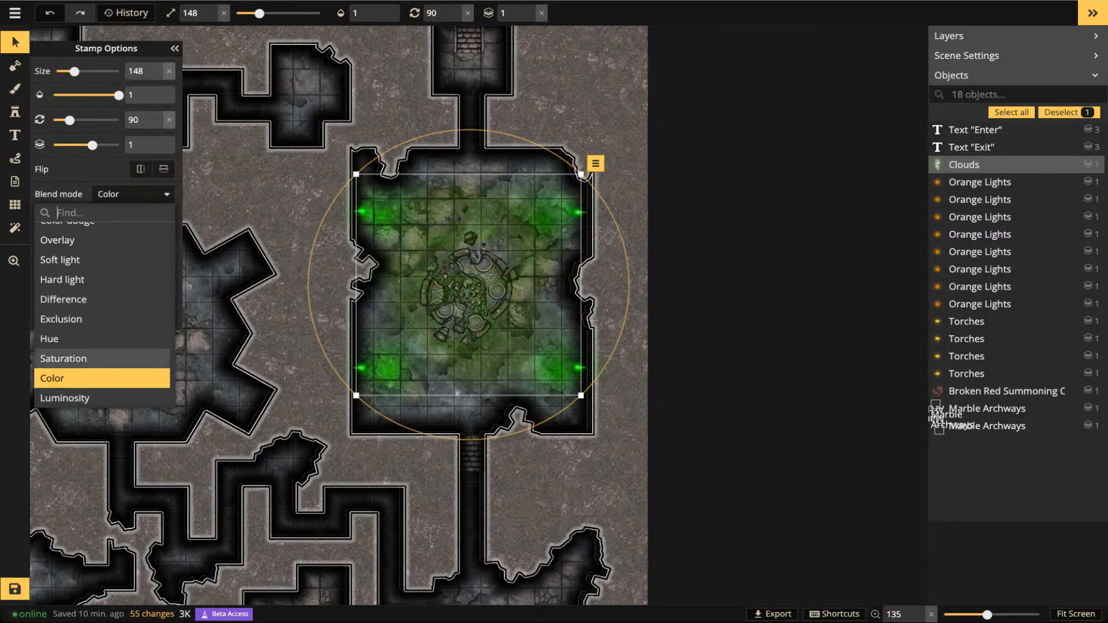
Enlarge the clouds to size 158 and re-centre them so the green tint covers the large room's floor
drag(469, 284, 468, 291)
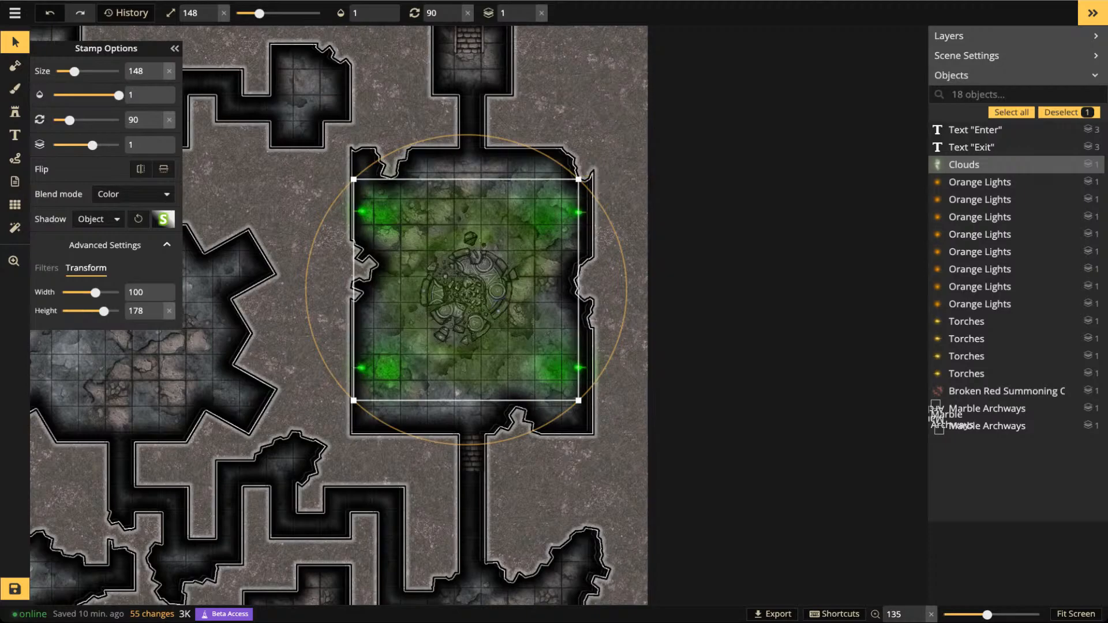
scroll(456, 390, up, 1)
drag(456, 390, 459, 388)
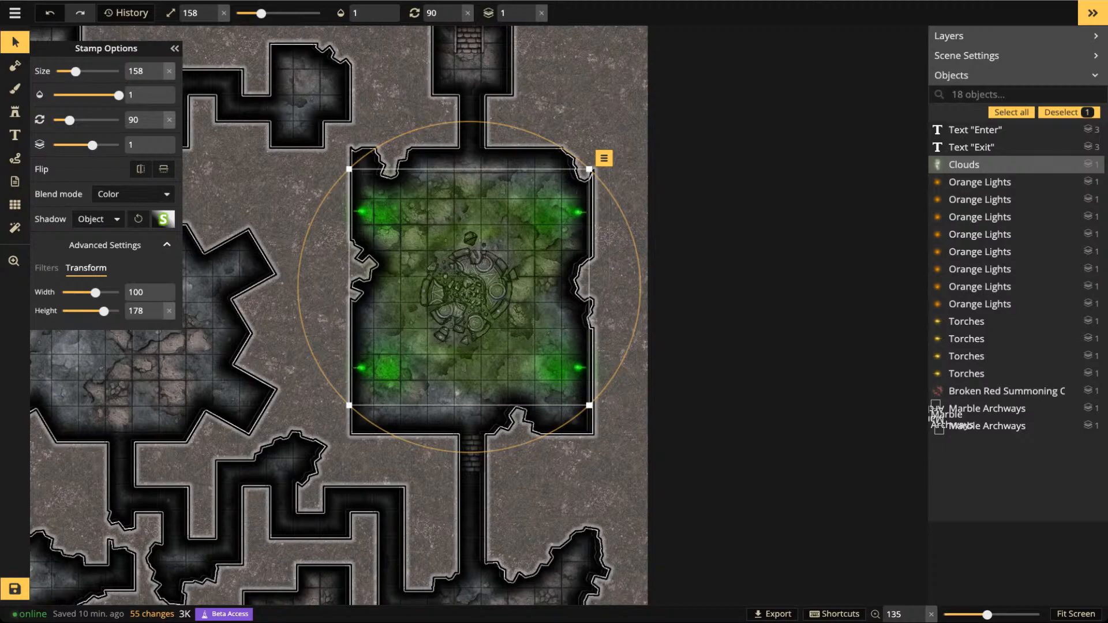
Deselect the clouds, bring the whole dungeon into view and save the map
scroll(391, 190, down, 5)
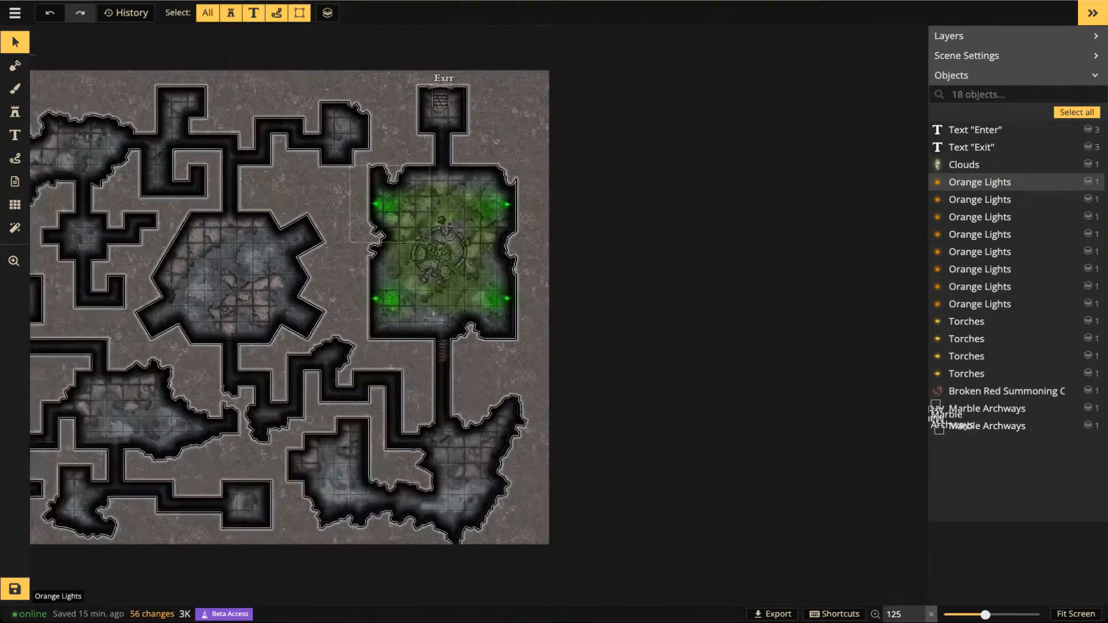
drag(391, 190, 641, 179)
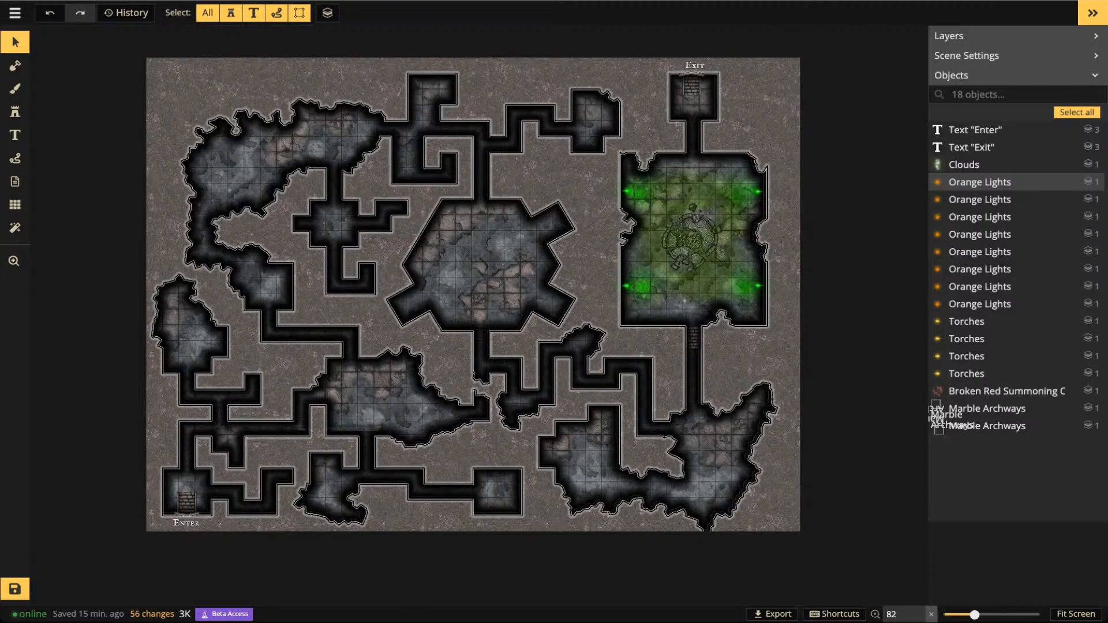
click(15, 590)
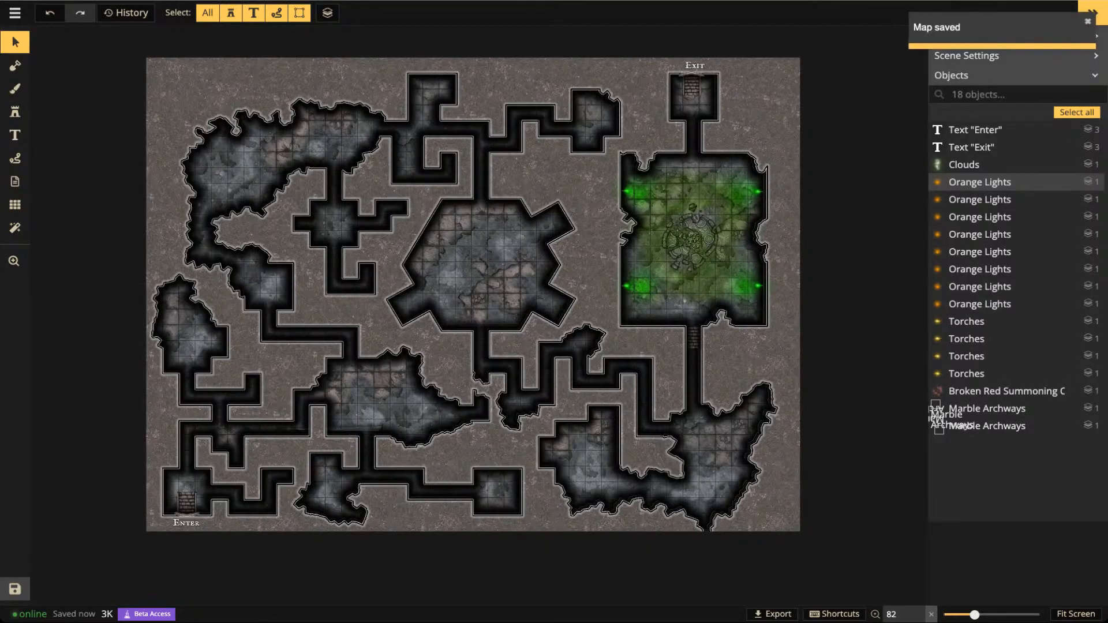
Select the summoning circle in the large room and raise it to layer 3, above the clouds
scroll(702, 336, up, 3)
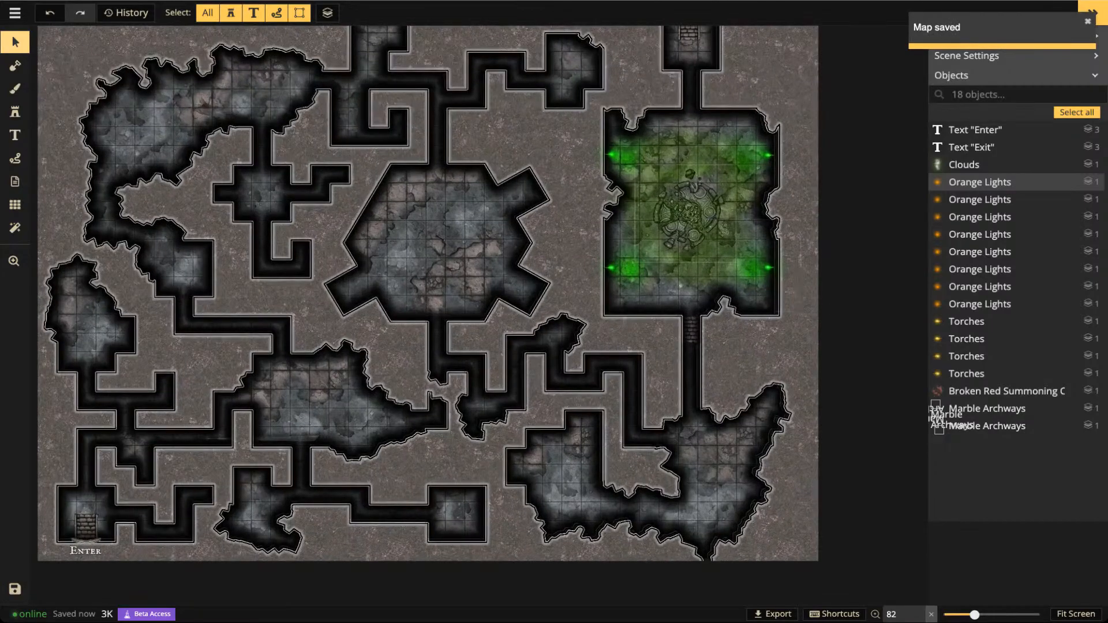
click(685, 211)
key(space)
drag(685, 212, 628, 248)
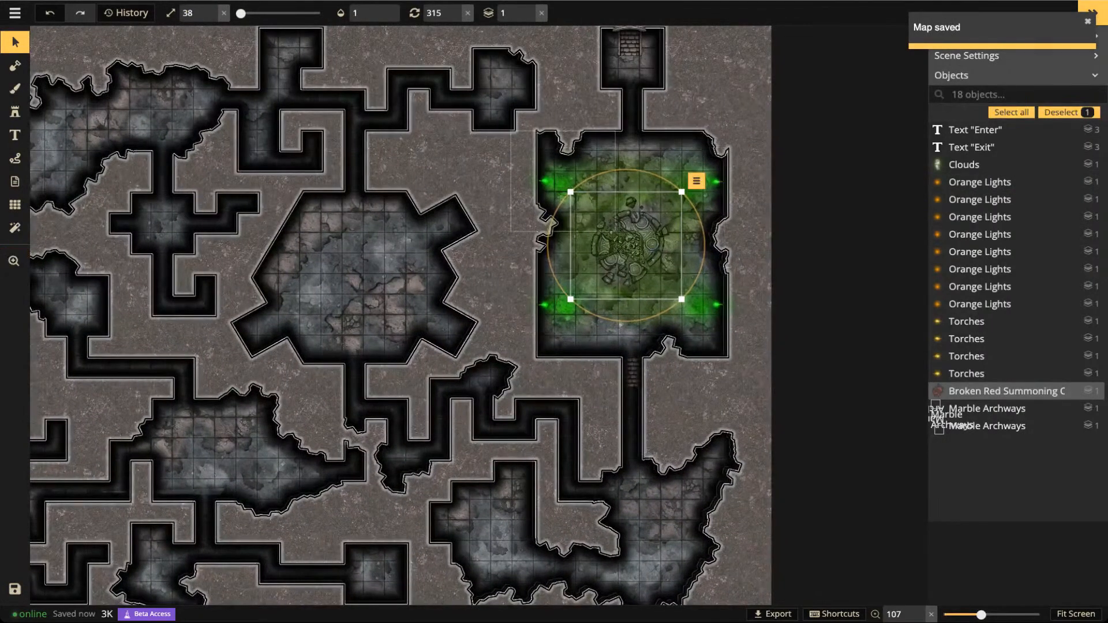
scroll(549, 228, up, 3)
click(530, 9)
click(529, 9)
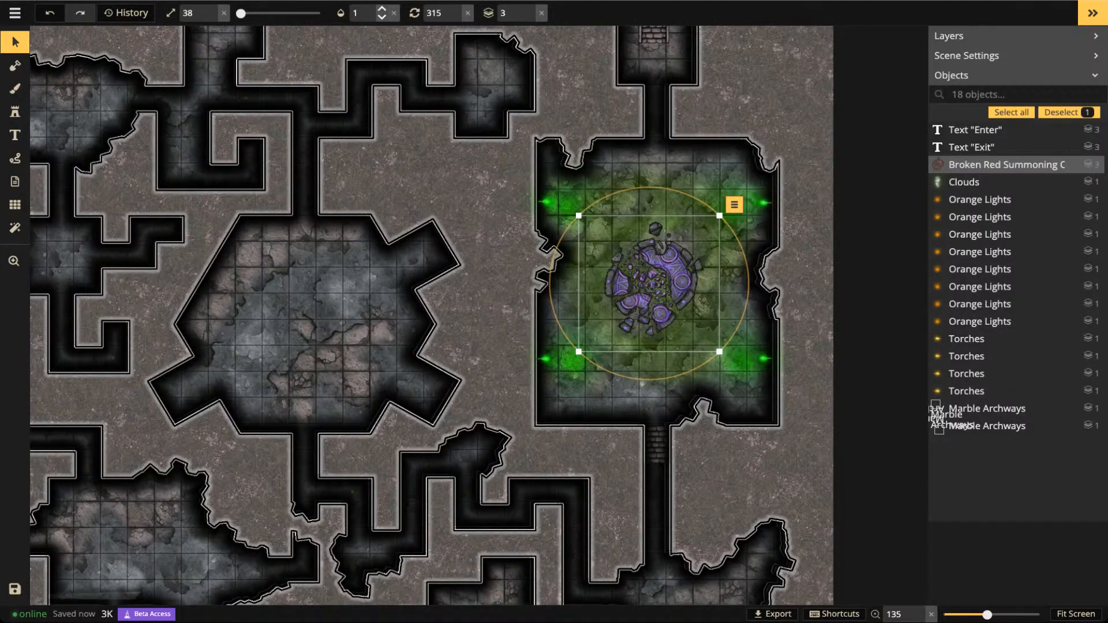
Try the Darken, Multiply and Color burn blend modes on the summoning circle and set it to Lighten
click(375, 13)
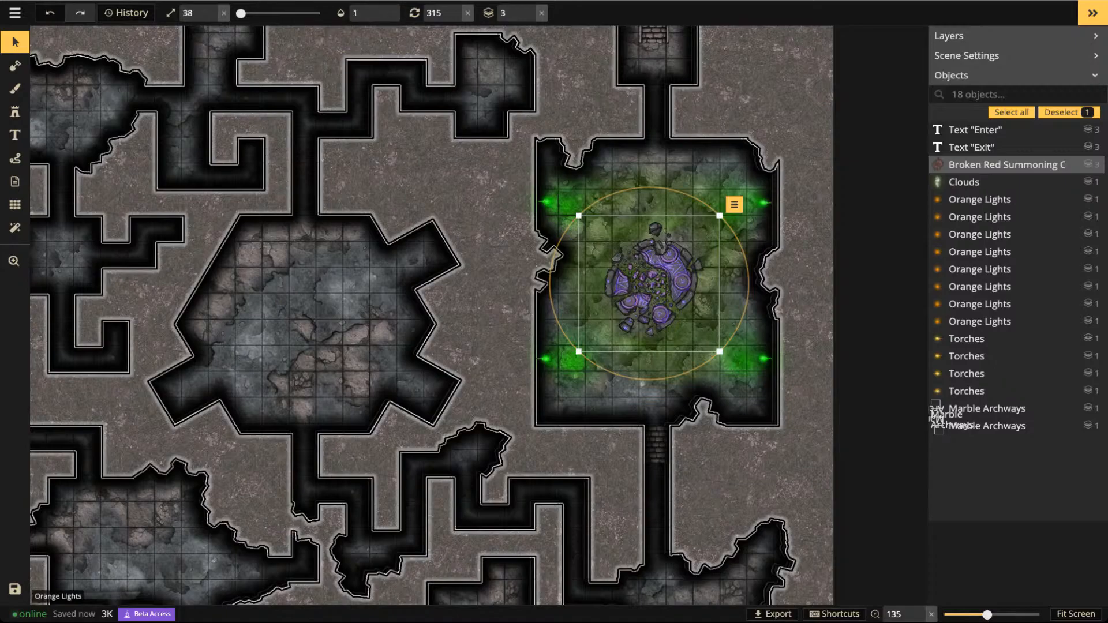
click(563, 193)
click(646, 288)
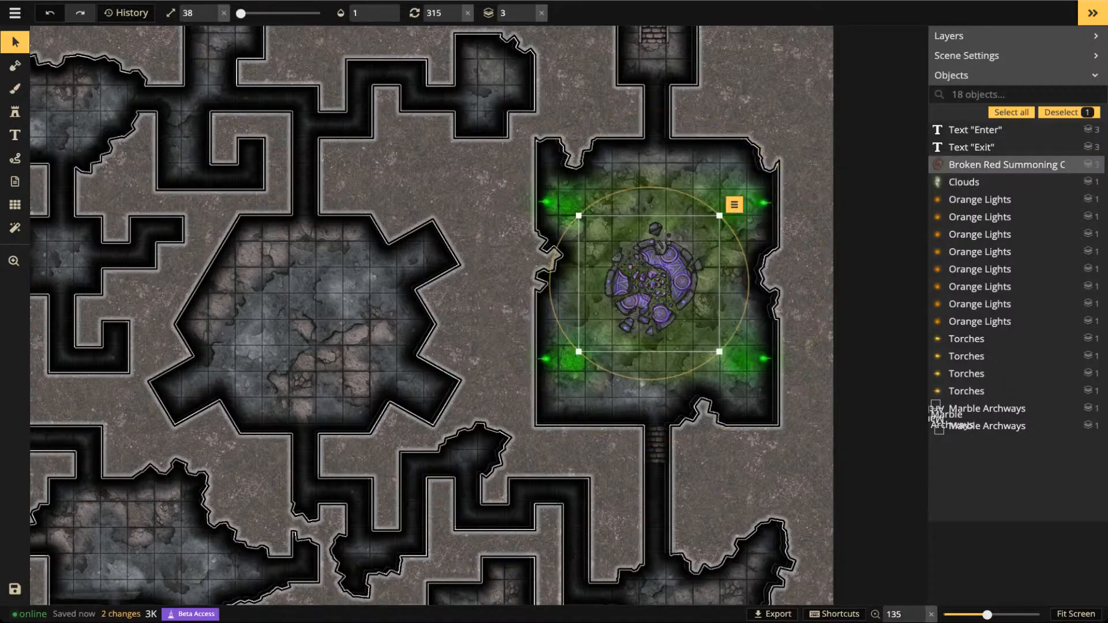
click(734, 205)
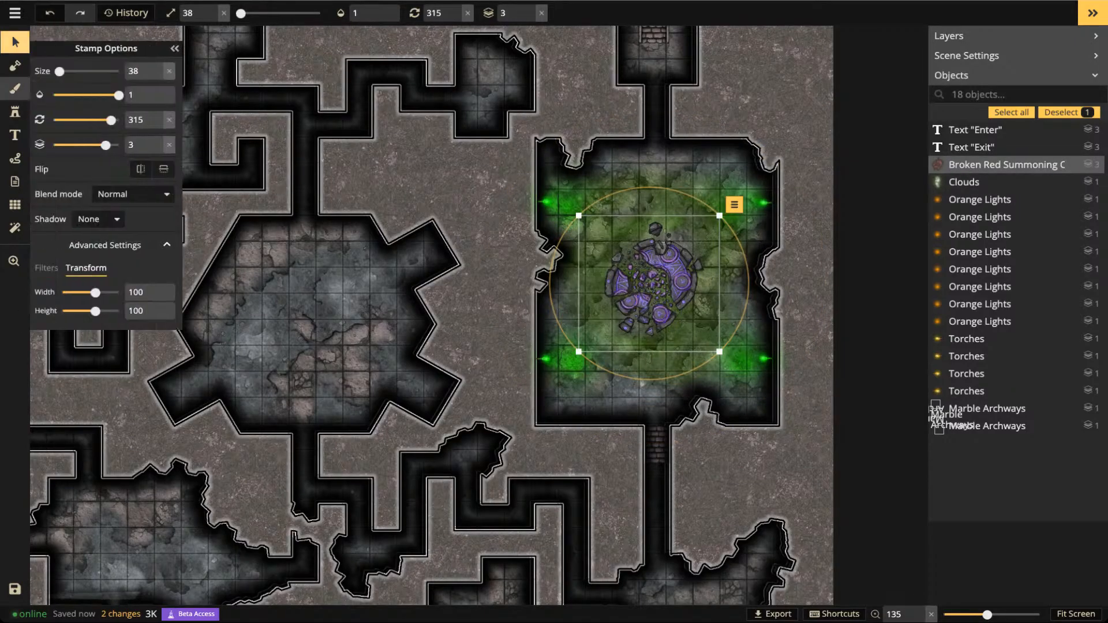
click(133, 194)
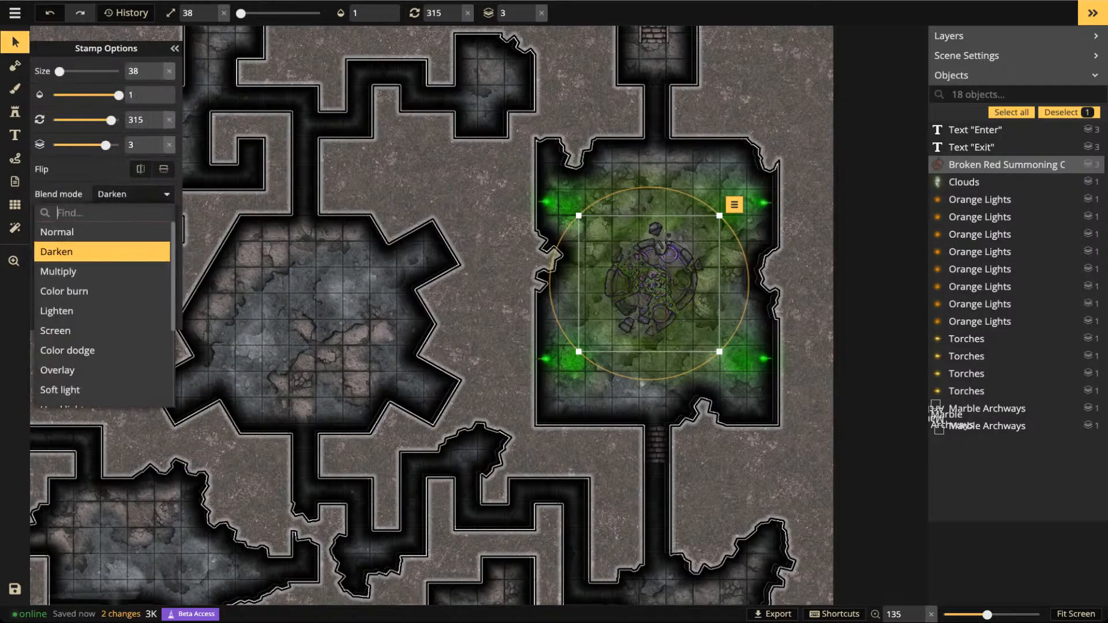
click(101, 272)
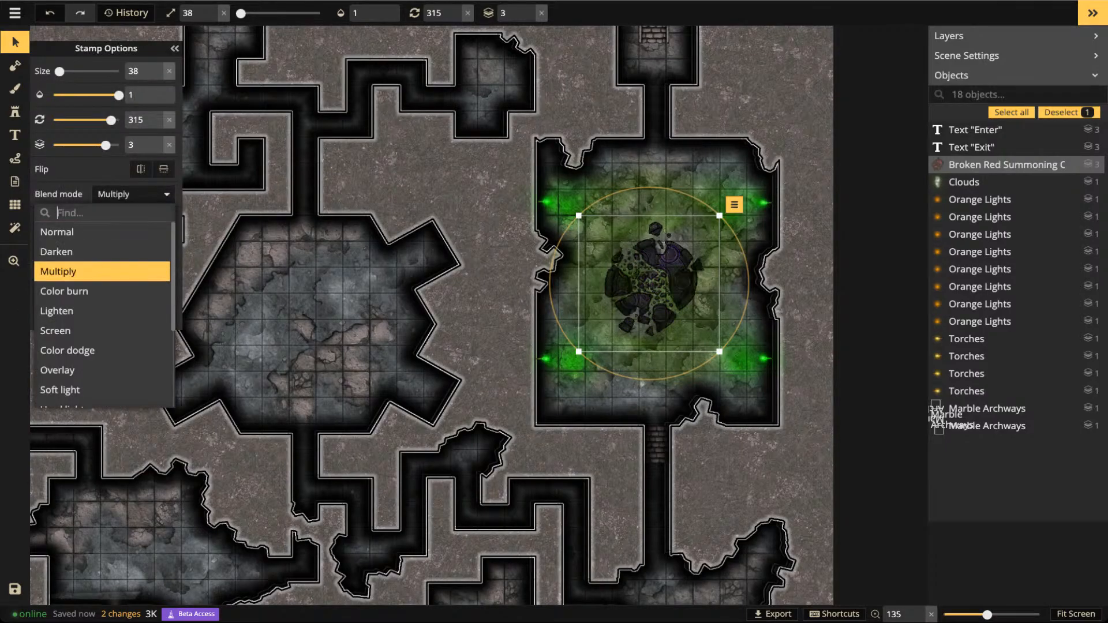
click(102, 292)
click(101, 311)
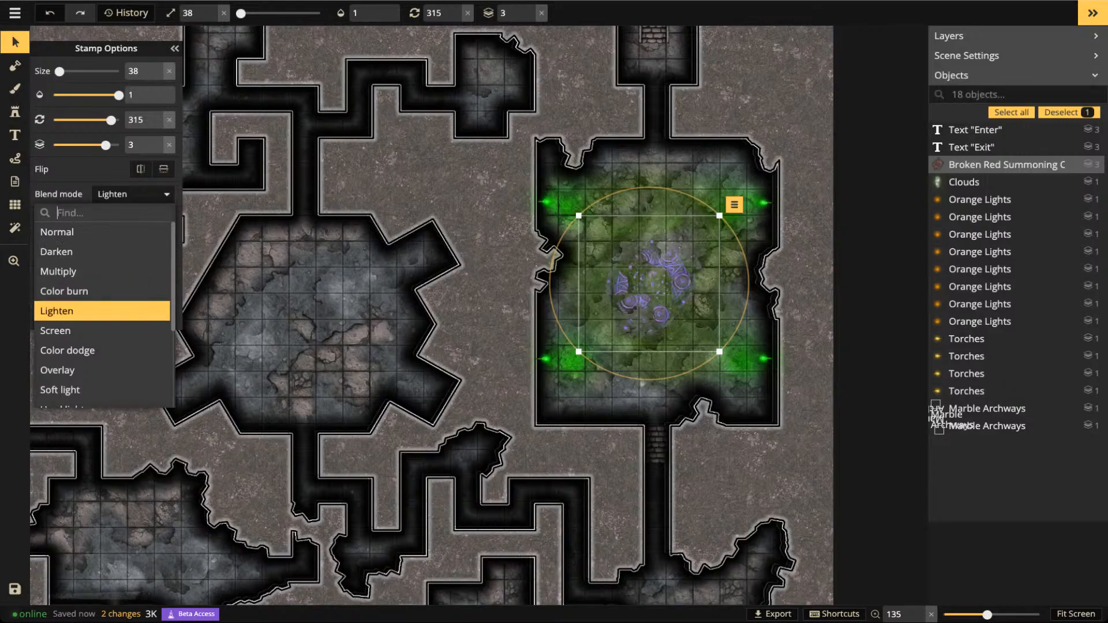
Enlarge the summoning circle to size 58 and re-centre it between the four green torches
drag(720, 352, 739, 370)
key(])
drag(649, 283, 651, 282)
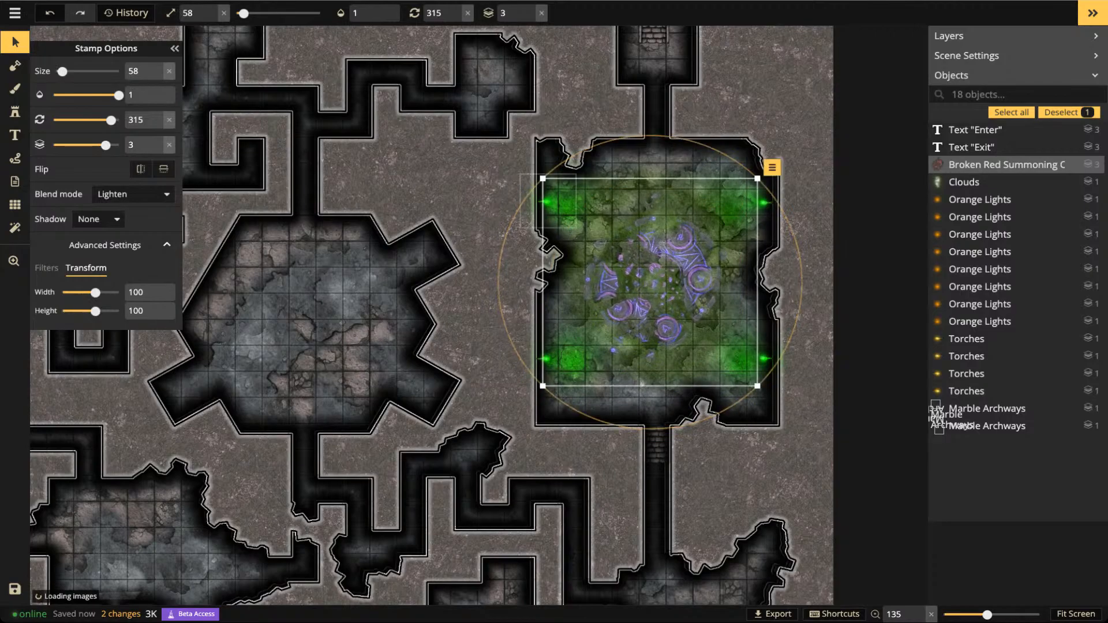
Check the clouds and the summoning circle in the large room, both close up and in view of the whole dungeon
click(784, 188)
click(981, 182)
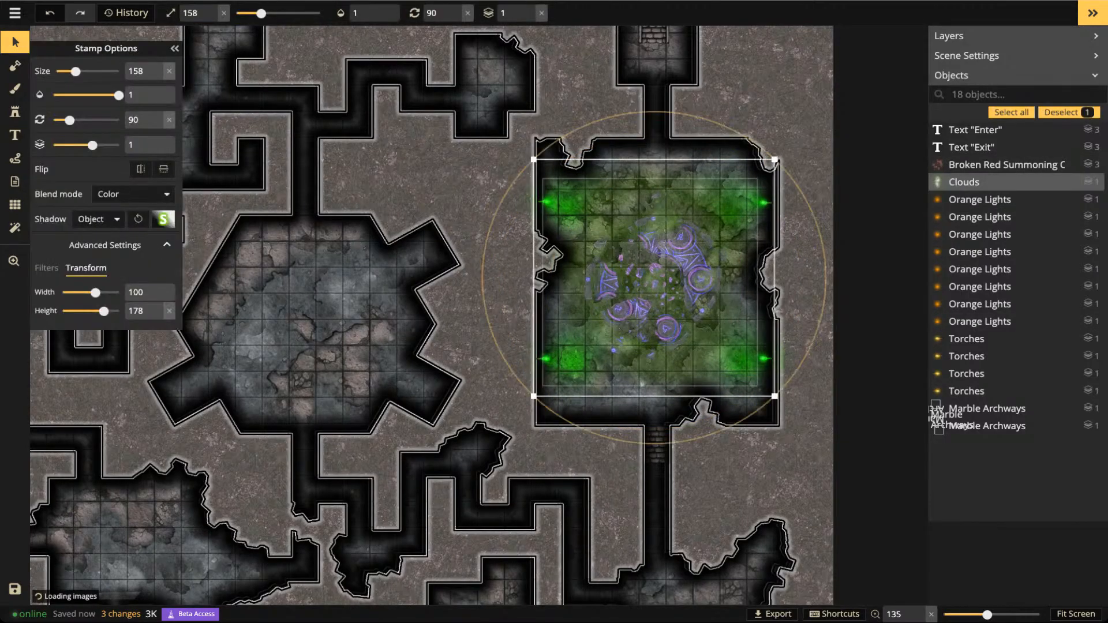
click(981, 165)
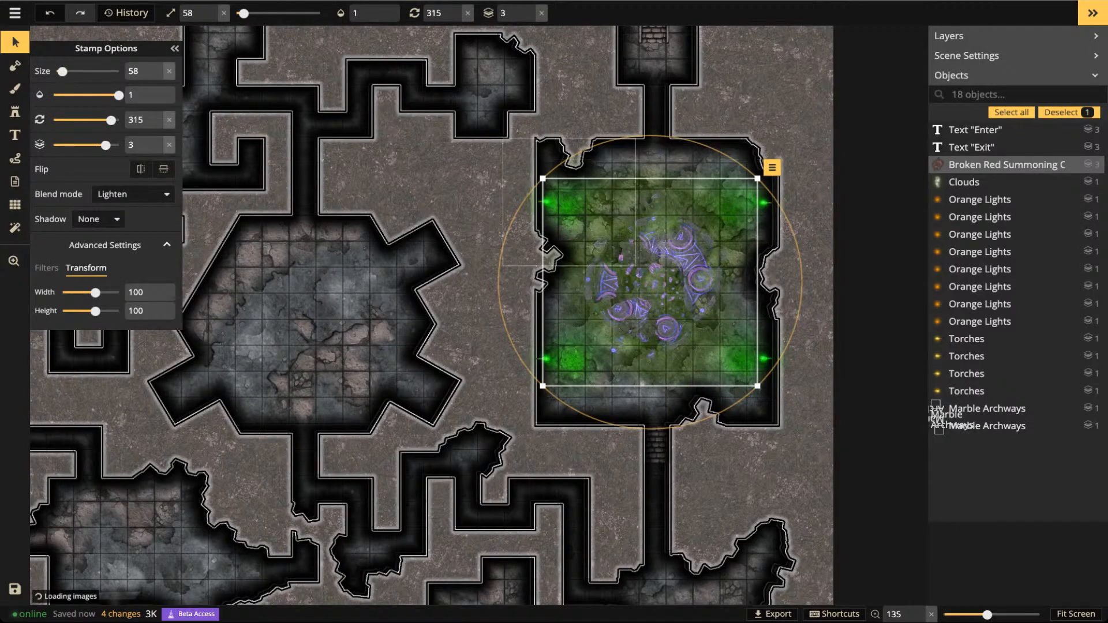
key(Escape)
scroll(617, 208, down, 3)
drag(621, 237, 580, 207)
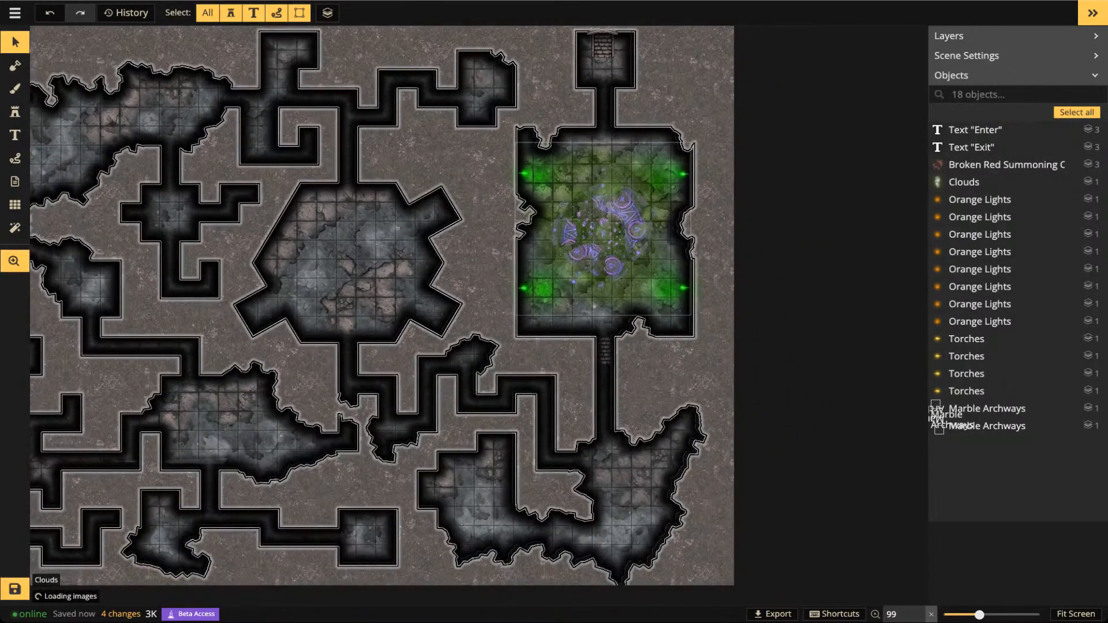
click(601, 232)
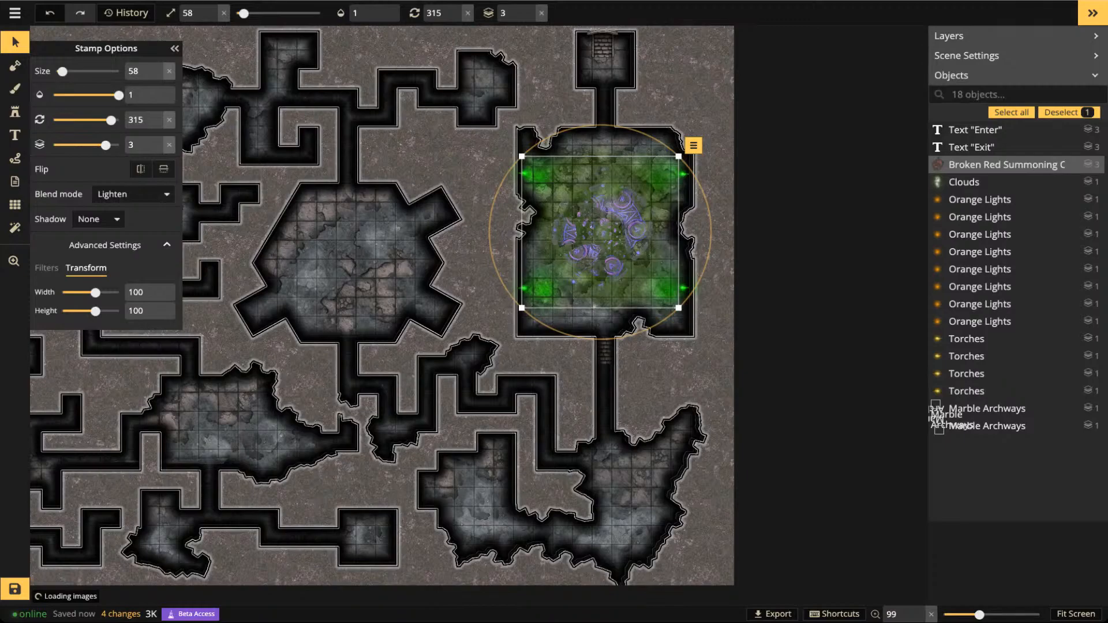
key(Escape)
drag(647, 331, 732, 328)
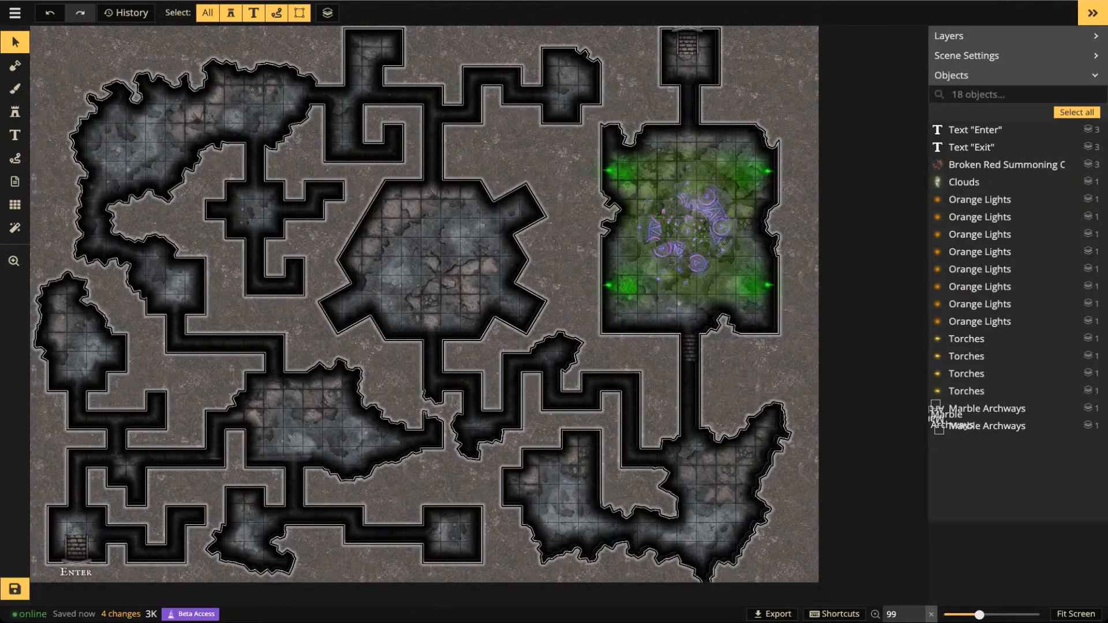
scroll(415, 248, up, 3)
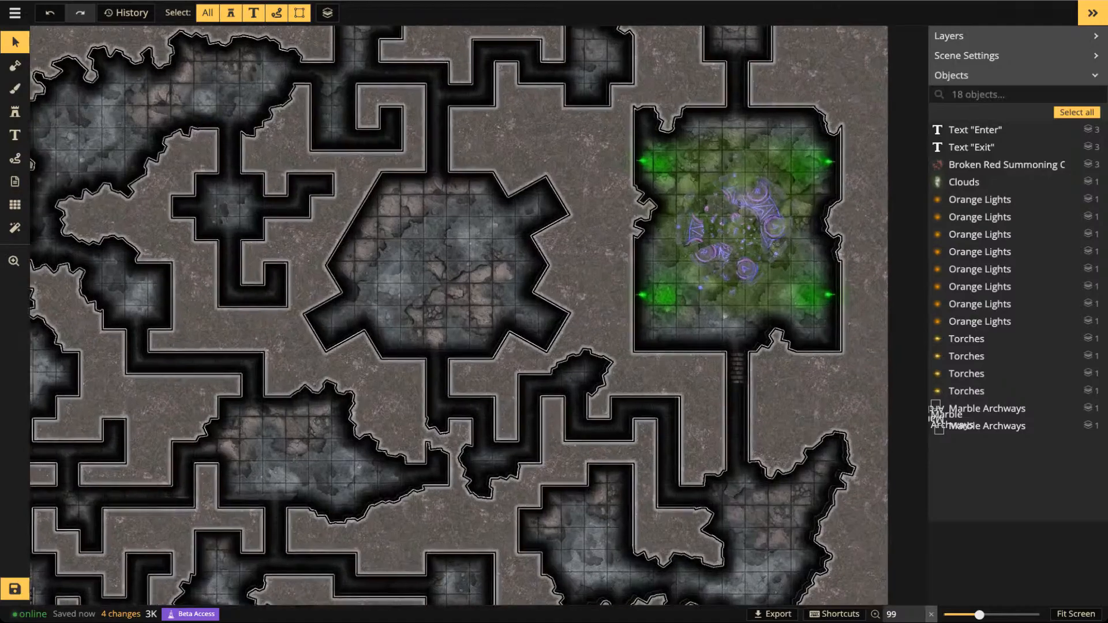
drag(416, 248, 234, 267)
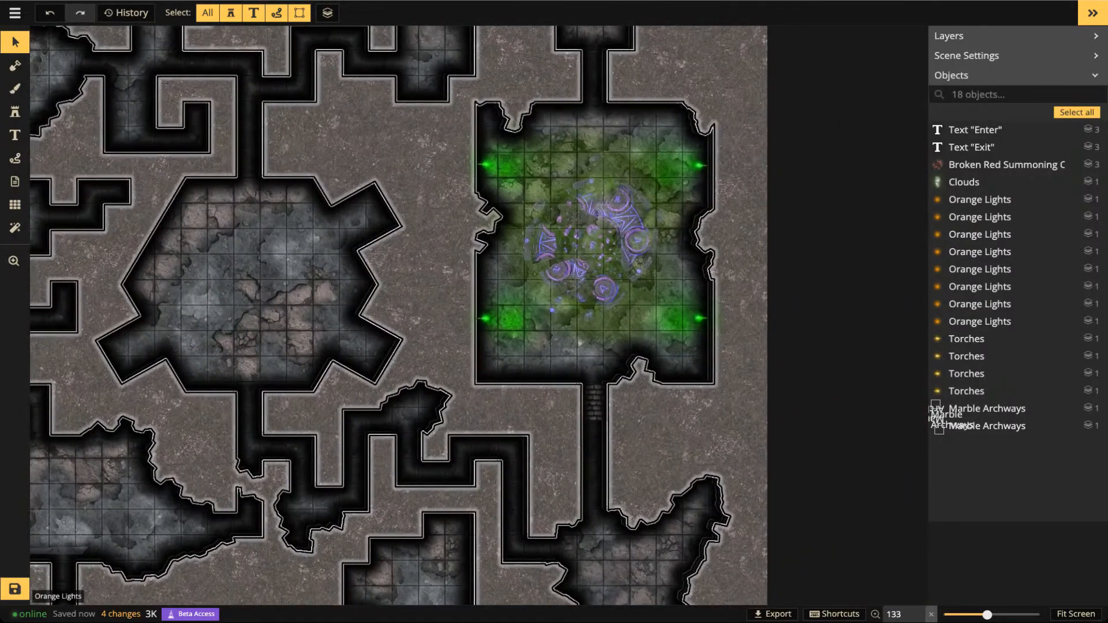
Search the stamp catalog for spark, expand the Sparks set and pick its first stamp
click(15, 112)
click(67, 145)
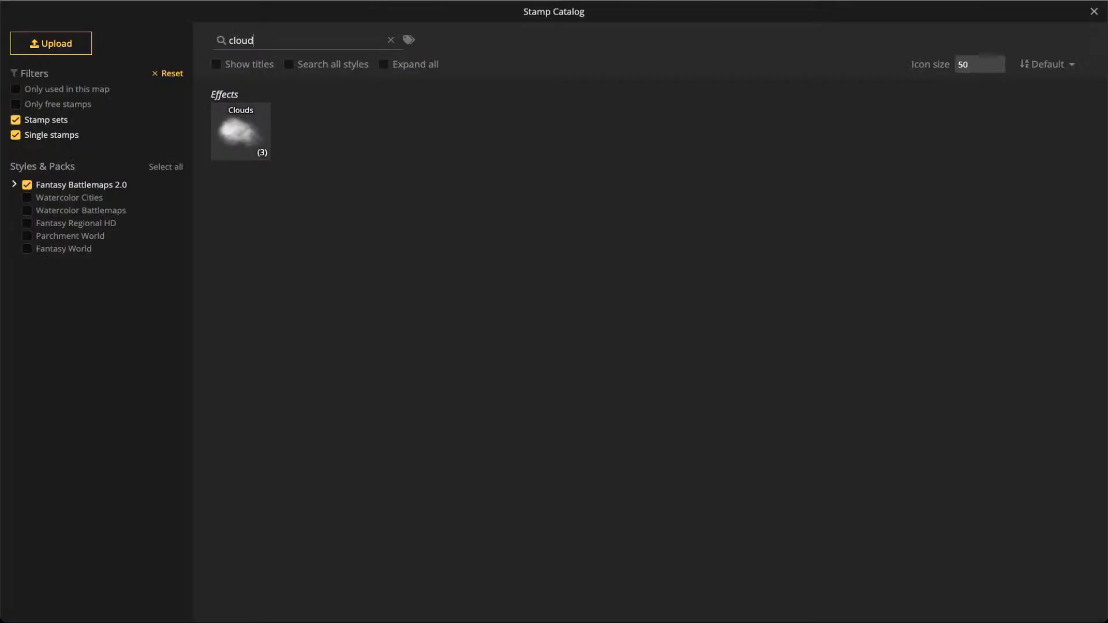
drag(254, 40, 228, 40)
key(BackSpace)
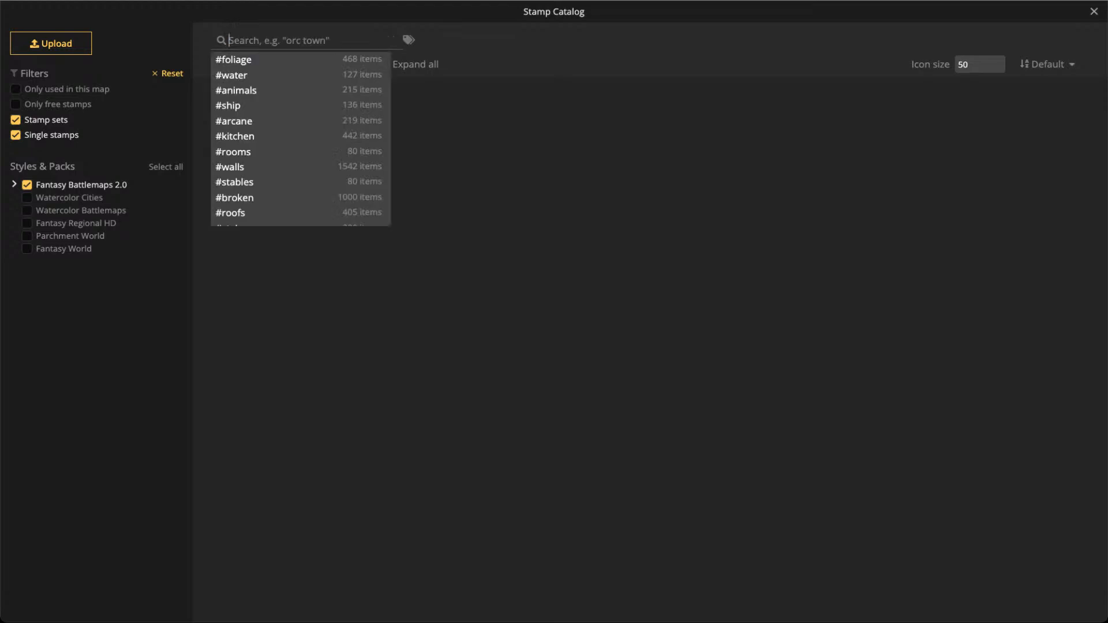
text(spark)
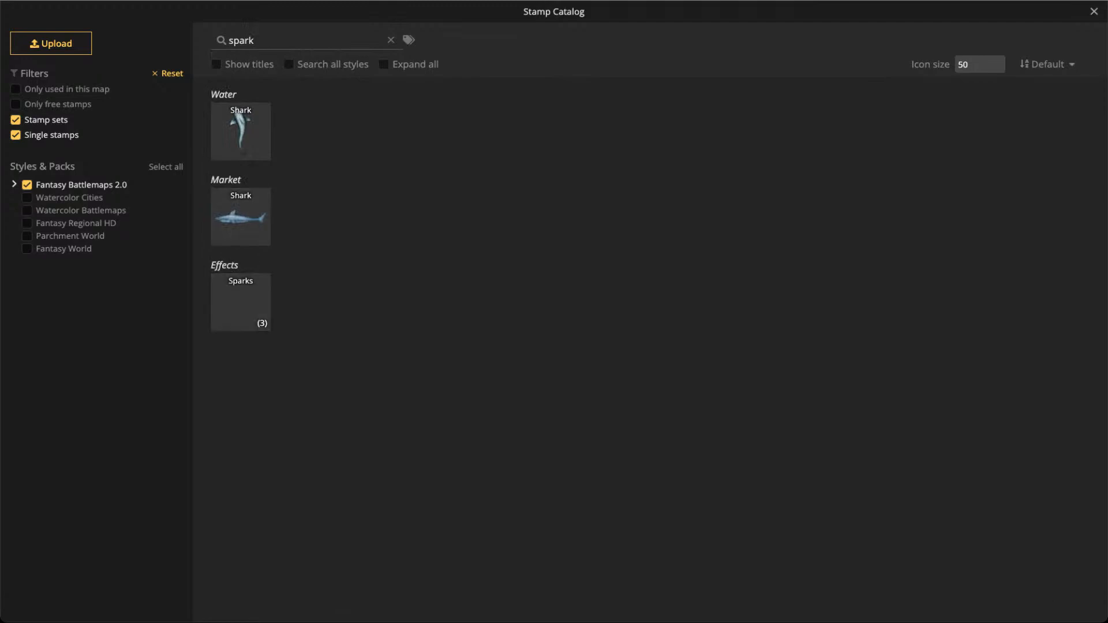
click(258, 323)
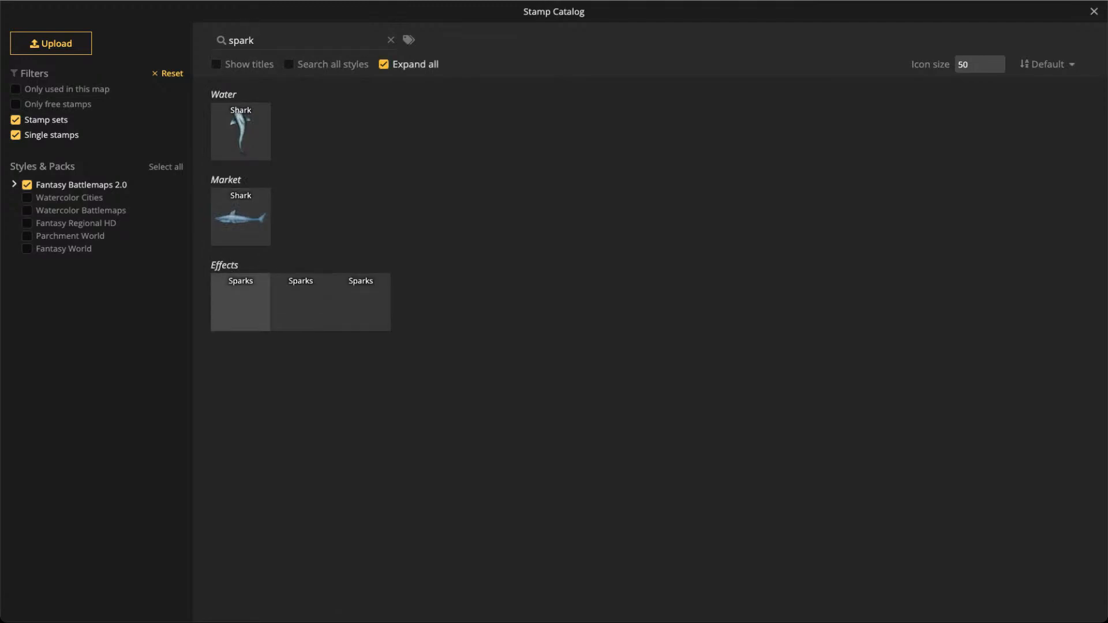
click(240, 302)
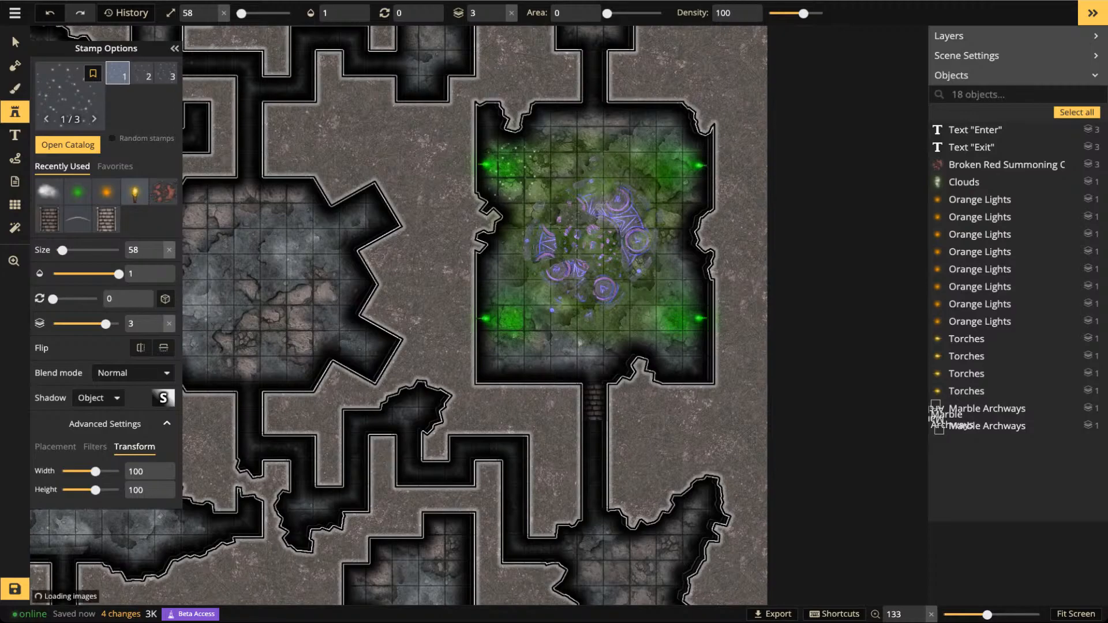
Place a size 58 Sparks stamp over the large room's upper-left green torch light and reduce its opacity to 0.53
click(519, 166)
scroll(519, 166, up, 3)
scroll(517, 162, up, 3)
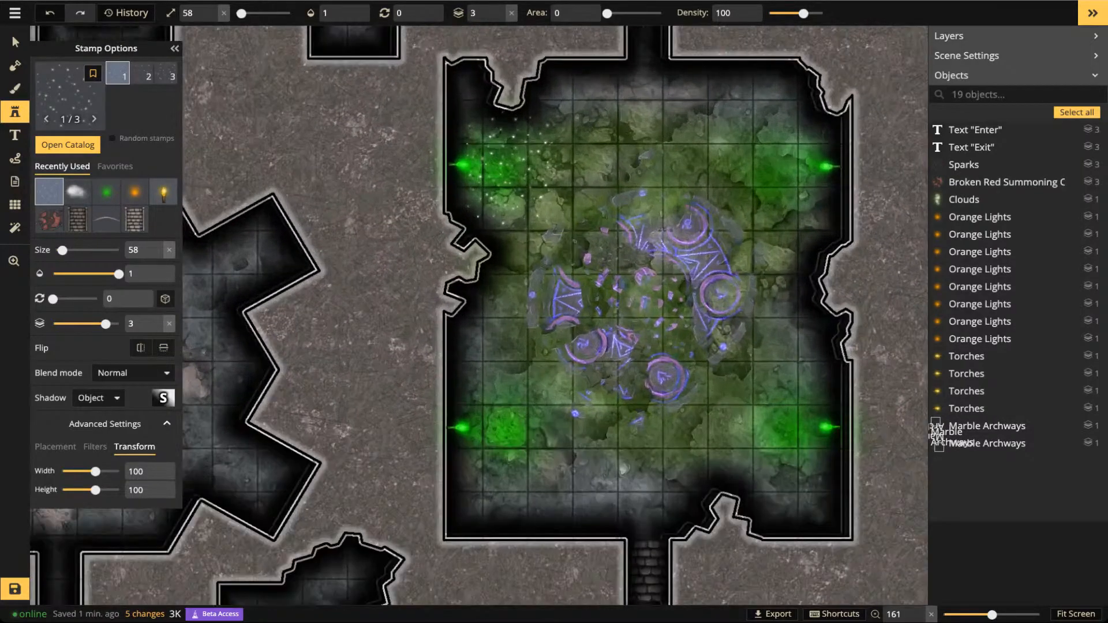
click(15, 42)
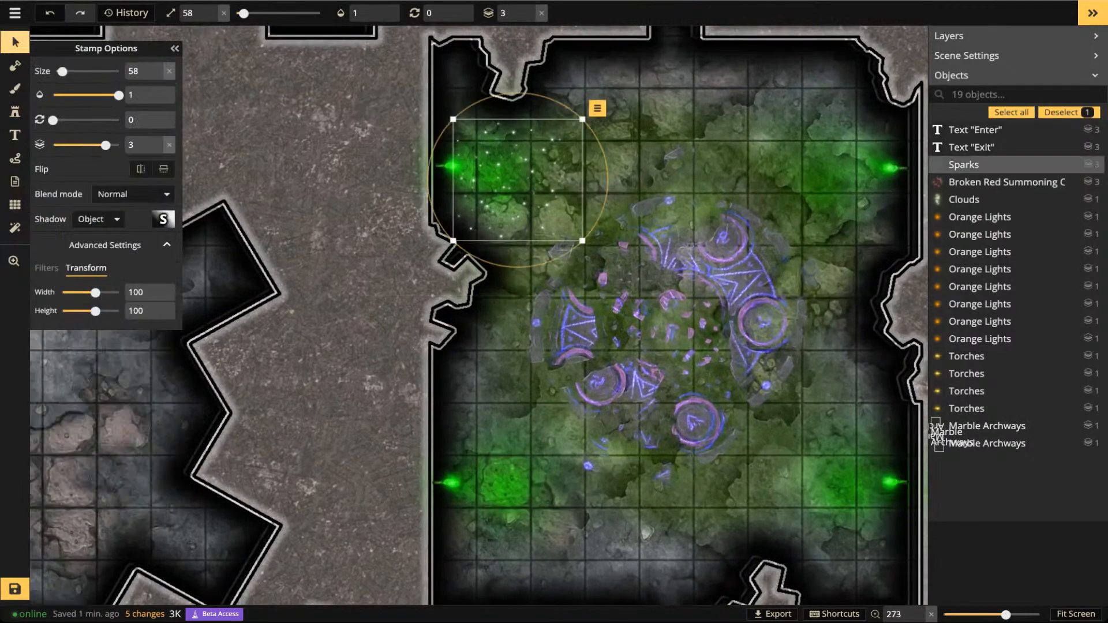
click(363, 12)
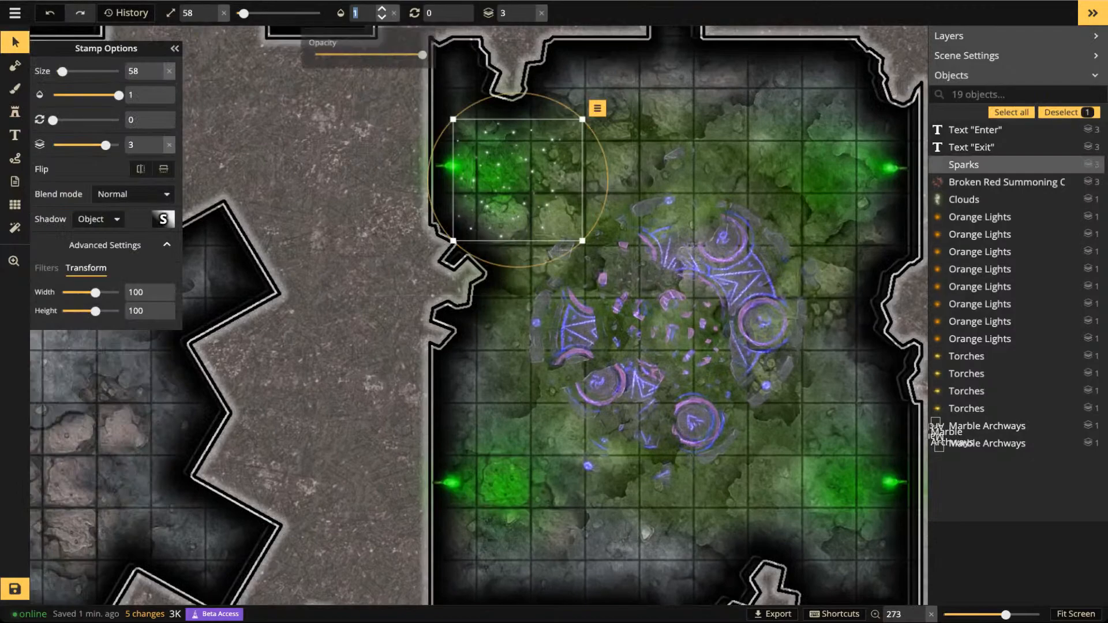
drag(426, 57, 372, 57)
drag(511, 177, 511, 173)
Add a Sparks stamp rotated 180 degrees with 0.53 opacity over the large room's upper-right green torch light
click(15, 112)
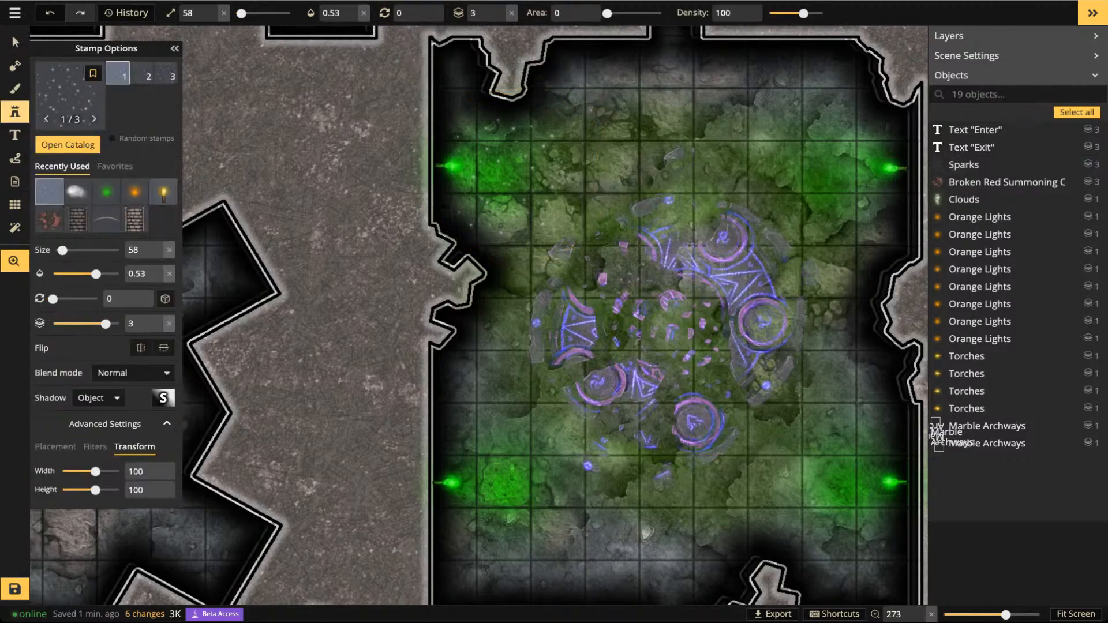
drag(577, 242, 459, 238)
drag(52, 299, 75, 298)
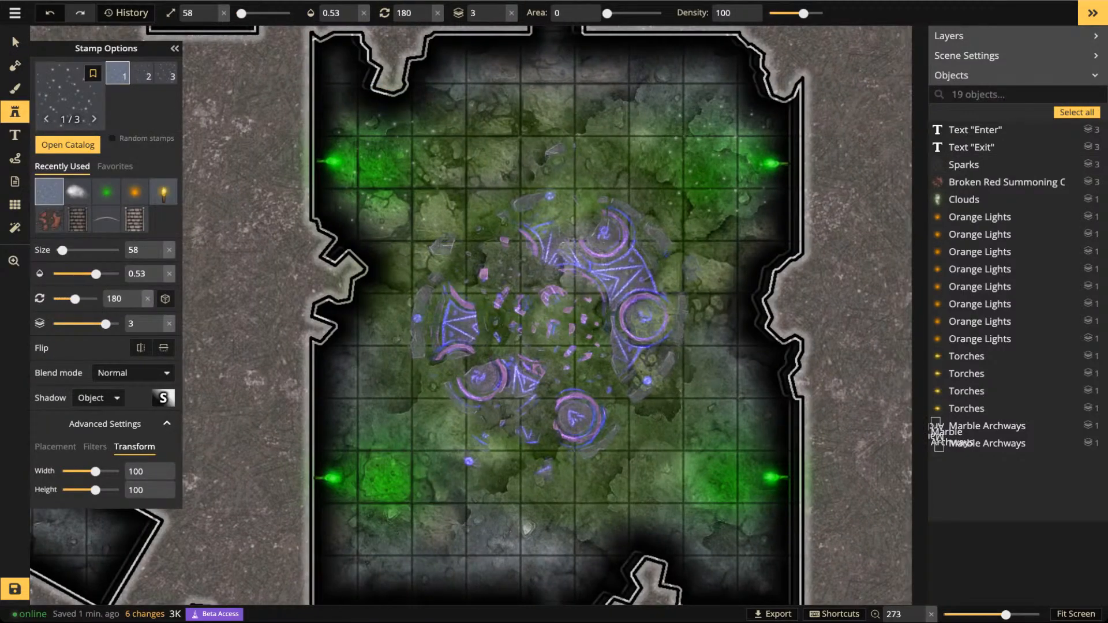
click(722, 173)
Place Sparks stamps over the large room's two lower green torch lights, the lower-left one at 180 degrees and the lower-right one at 0
drag(716, 242, 746, 100)
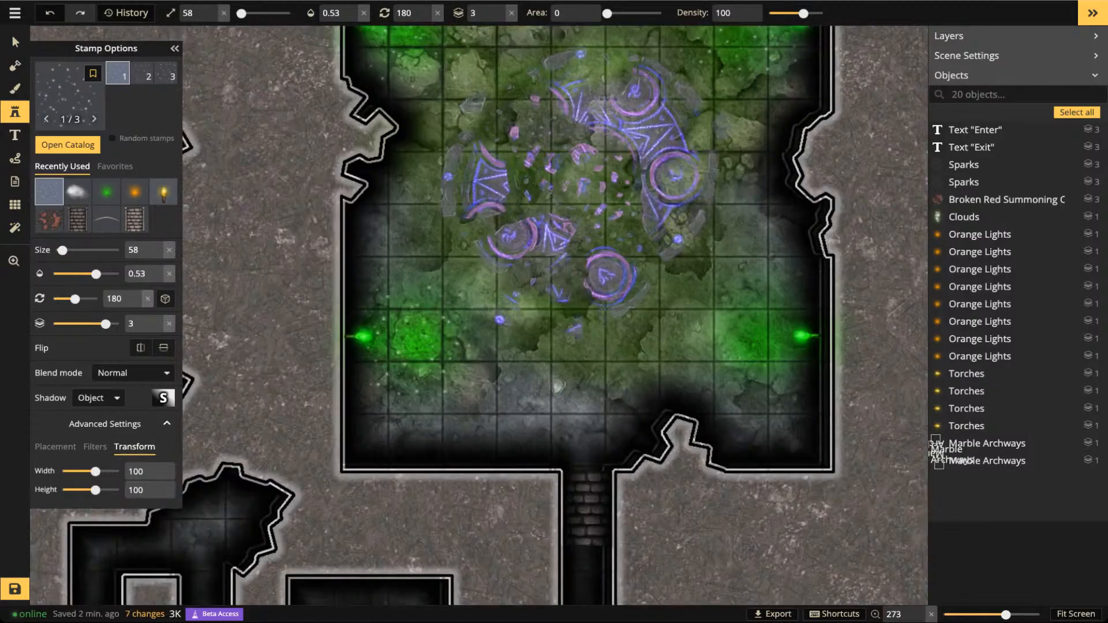
click(428, 345)
drag(75, 299, 95, 299)
scroll(757, 346, up, 1)
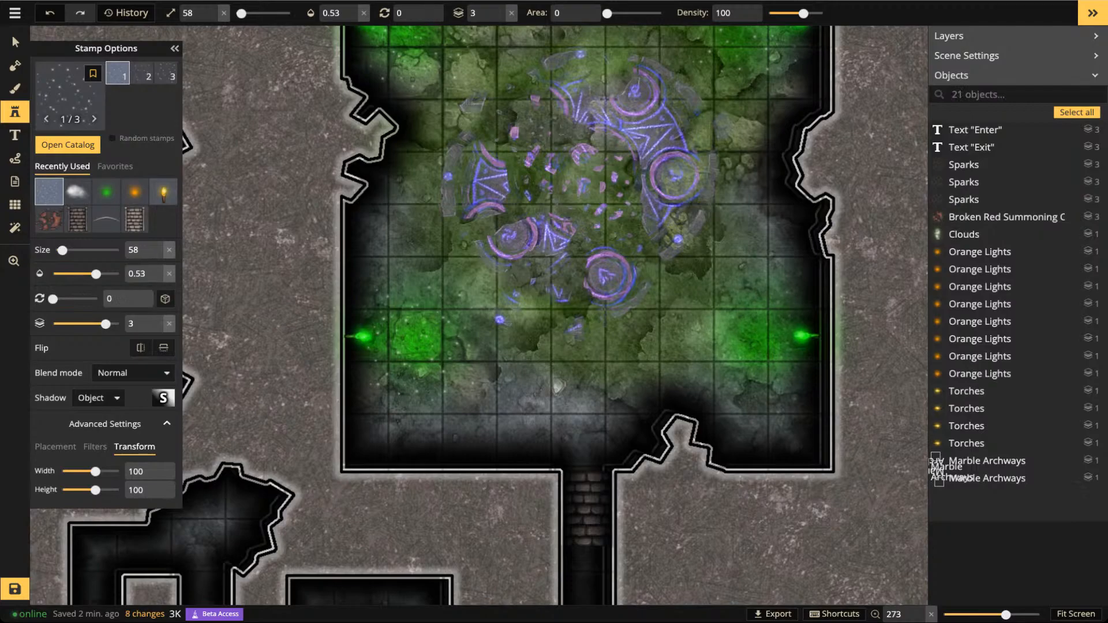
click(756, 347)
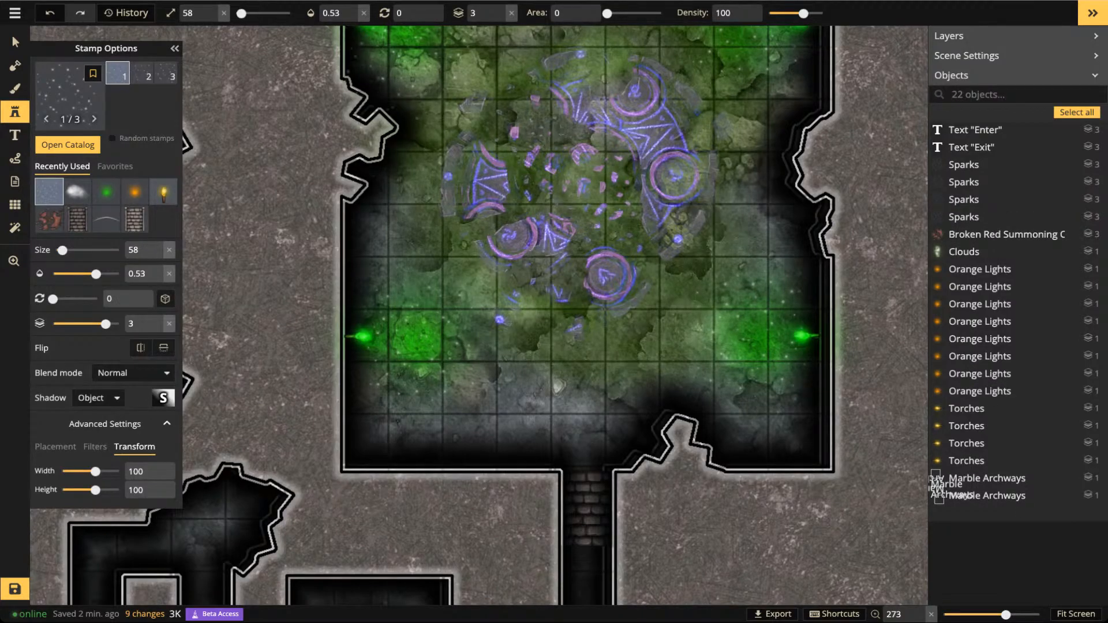
Clear the spark search and browse the full stamp catalog for items to furnish the central room
scroll(459, 126, down, 4)
key(space)
drag(495, 120, 858, 192)
scroll(569, 224, down, 1)
key(space)
scroll(537, 237, up, 3)
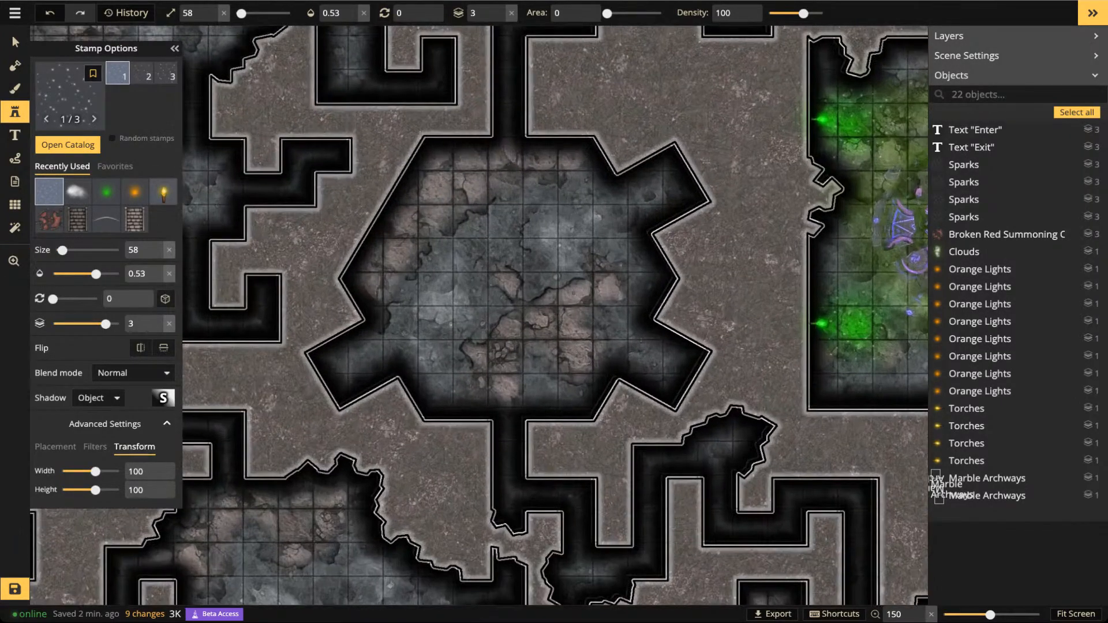
key(space)
drag(537, 236, 497, 193)
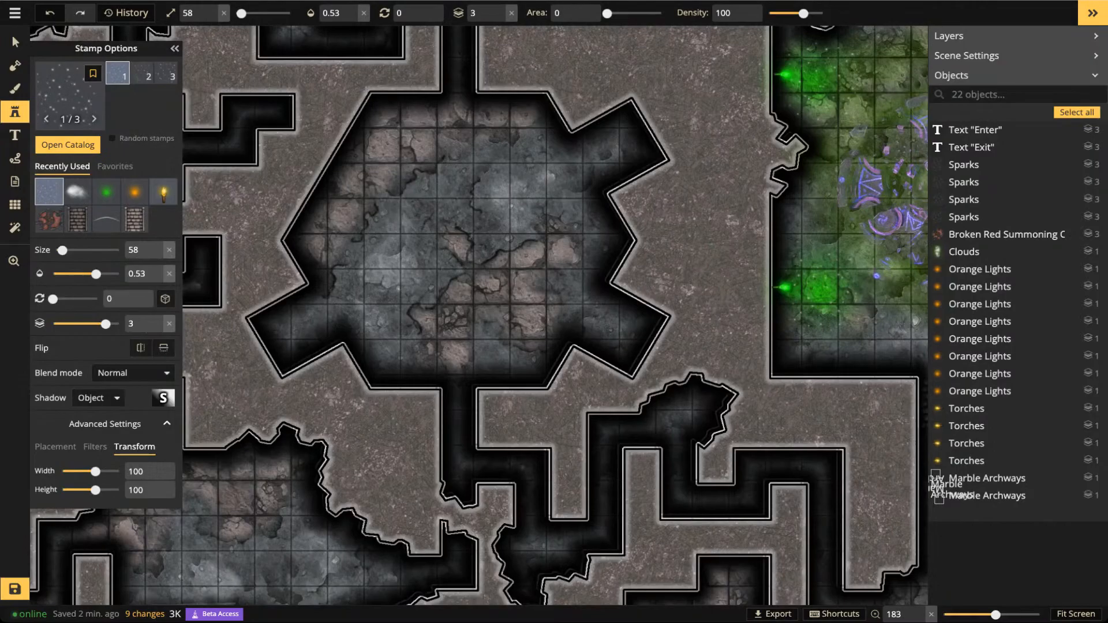
scroll(577, 181, up, 3)
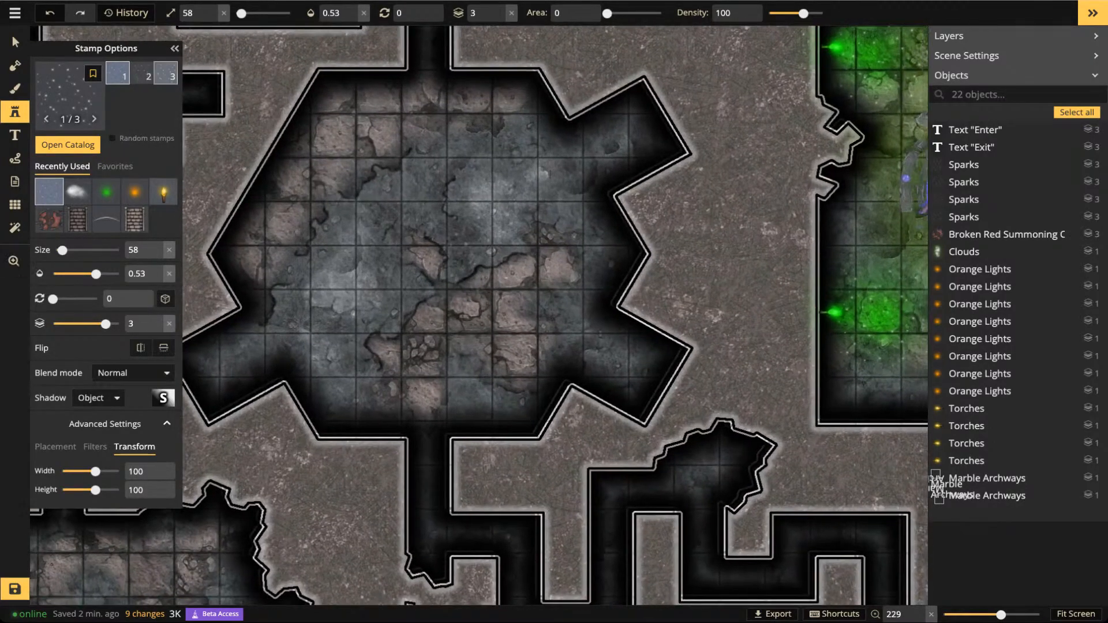
key(f)
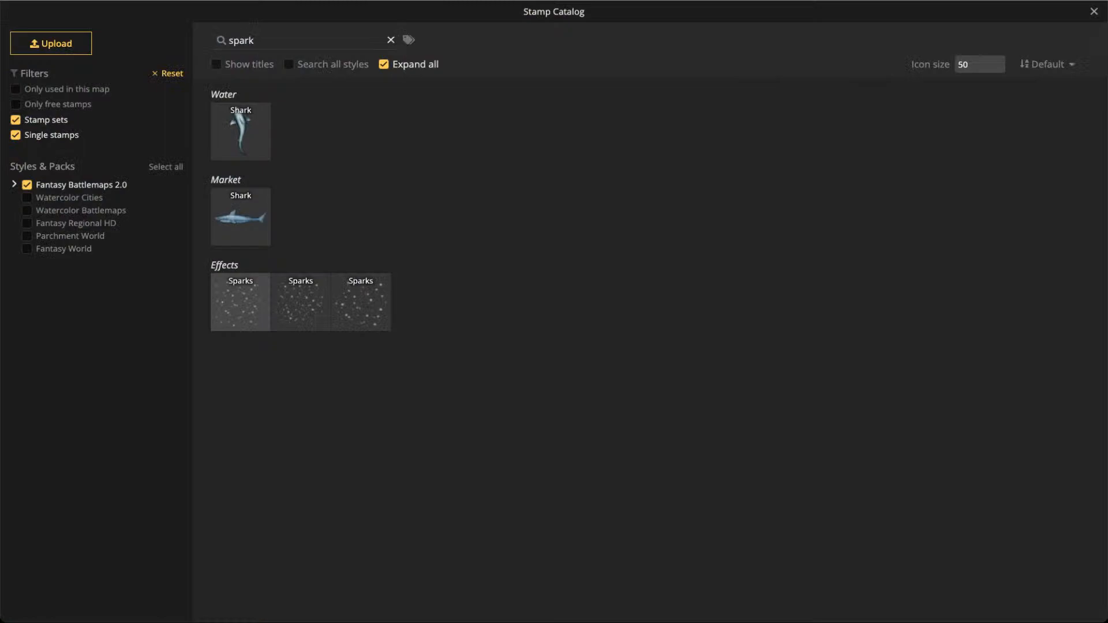
click(391, 40)
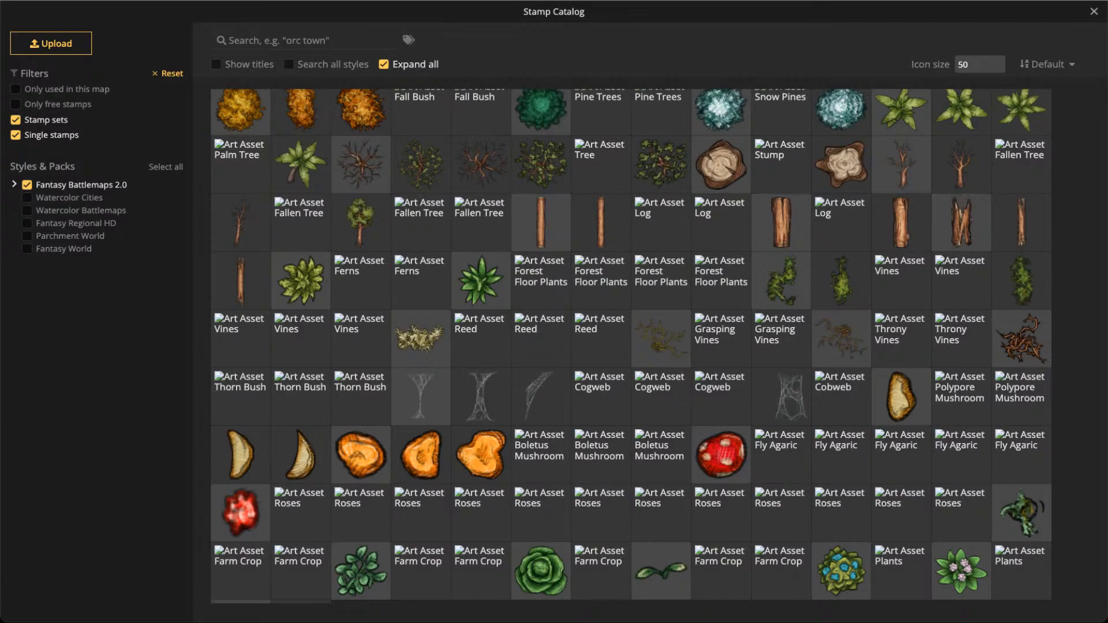
scroll(631, 346, up, 2)
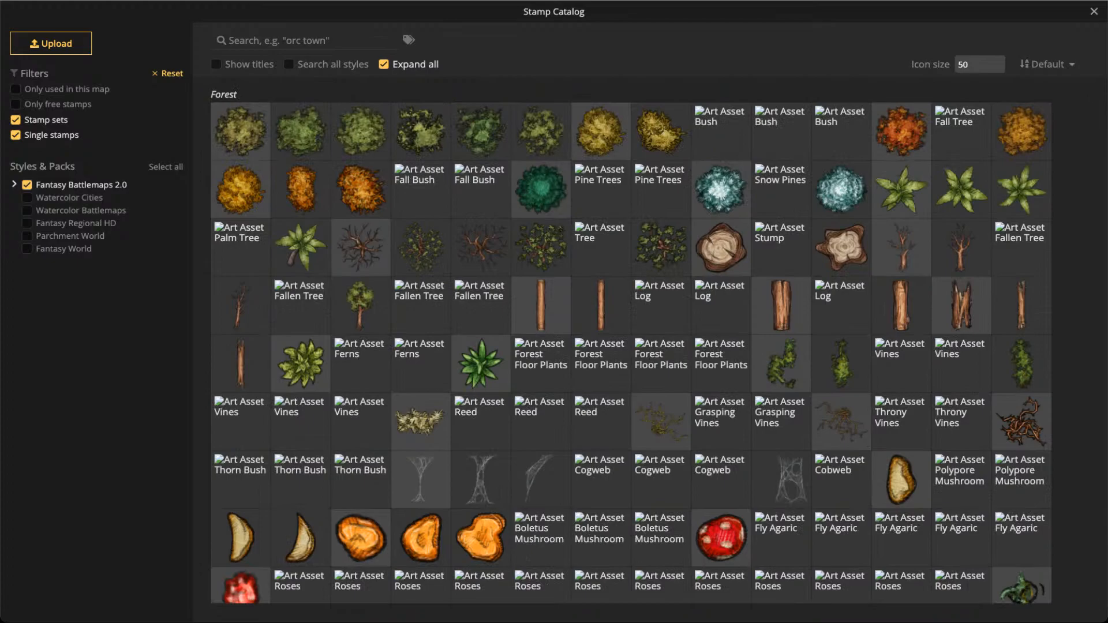
key(Escape)
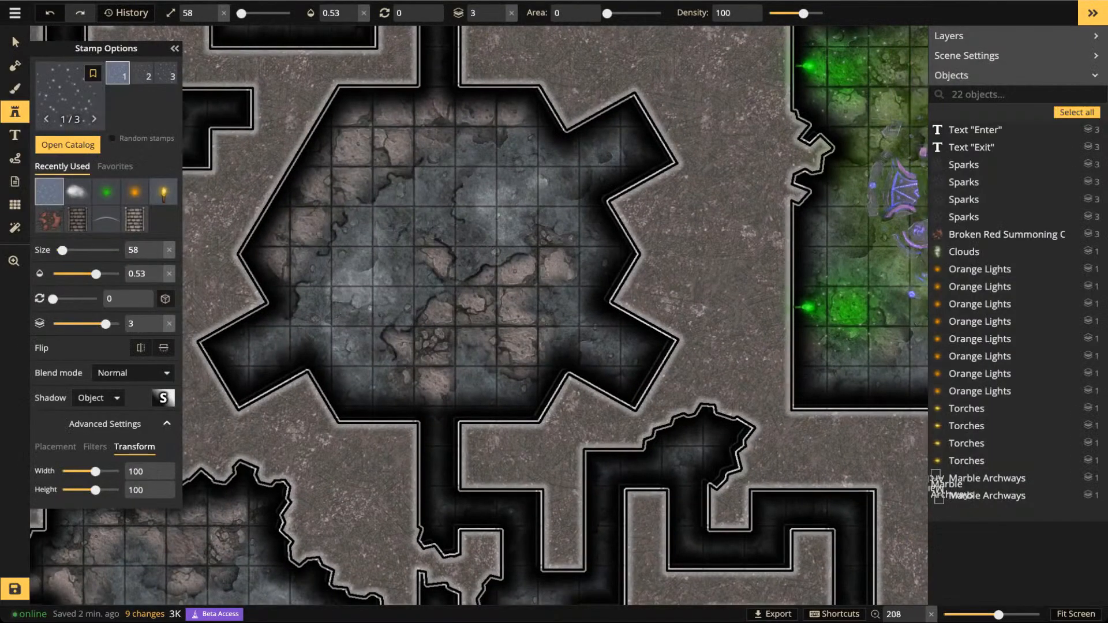
scroll(462, 282, up, 1)
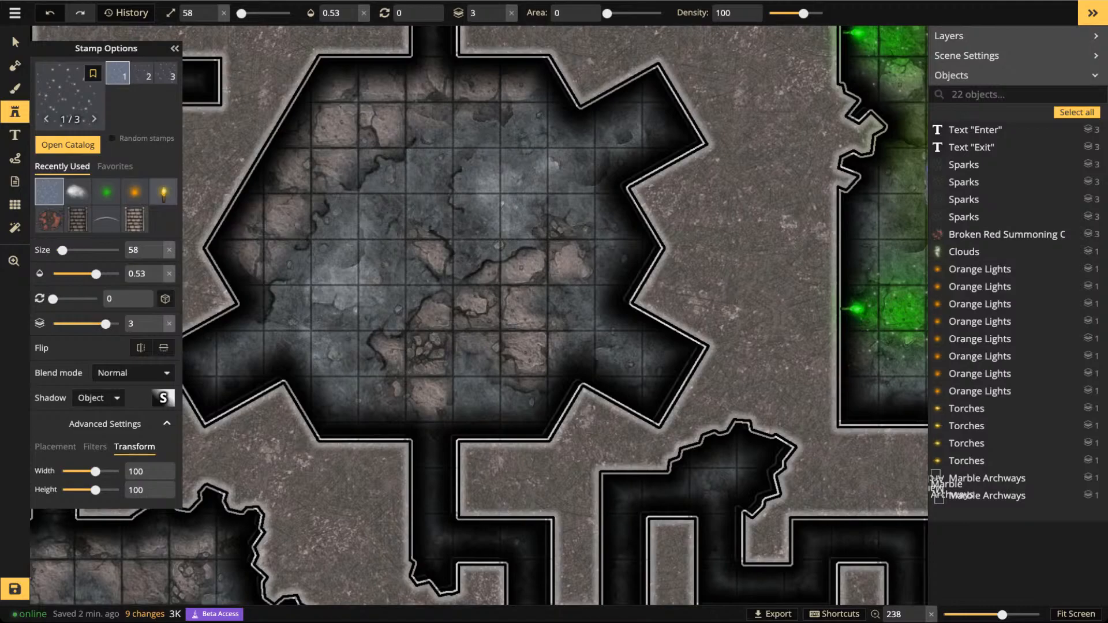
scroll(480, 258, down, 5)
key(space)
drag(480, 258, 506, 267)
scroll(480, 256, up, 7)
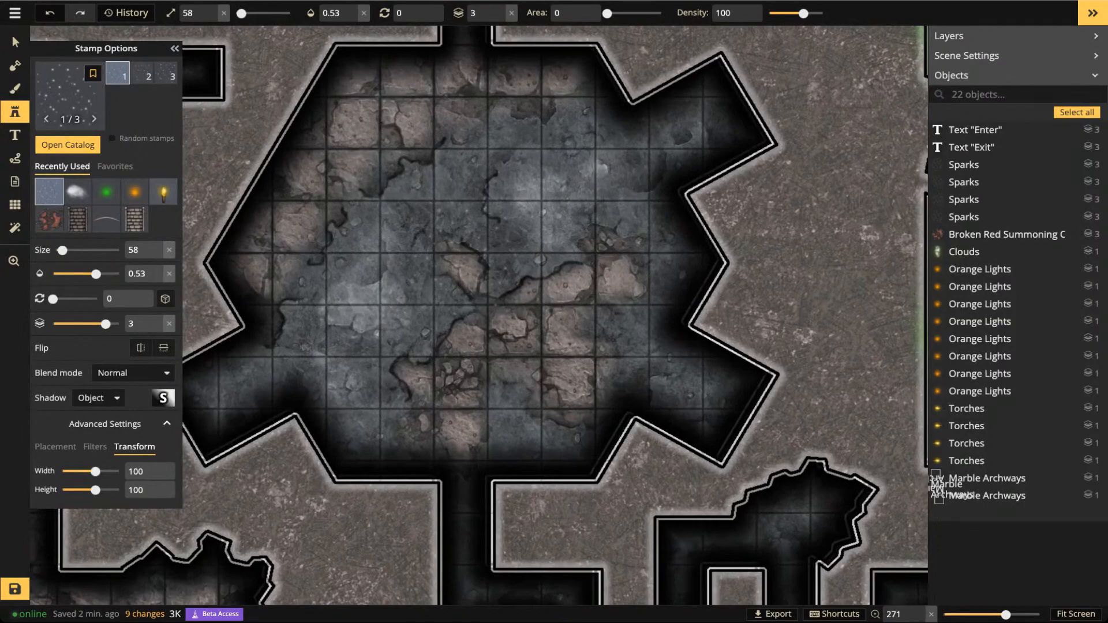
scroll(463, 262, down, 5)
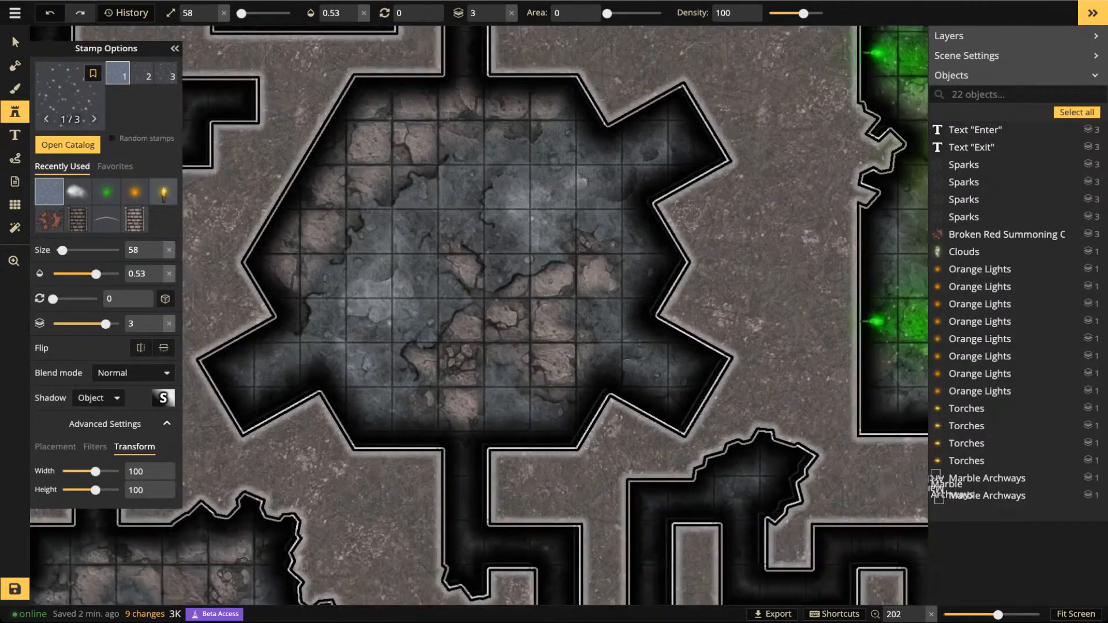
key(space)
drag(464, 263, 440, 274)
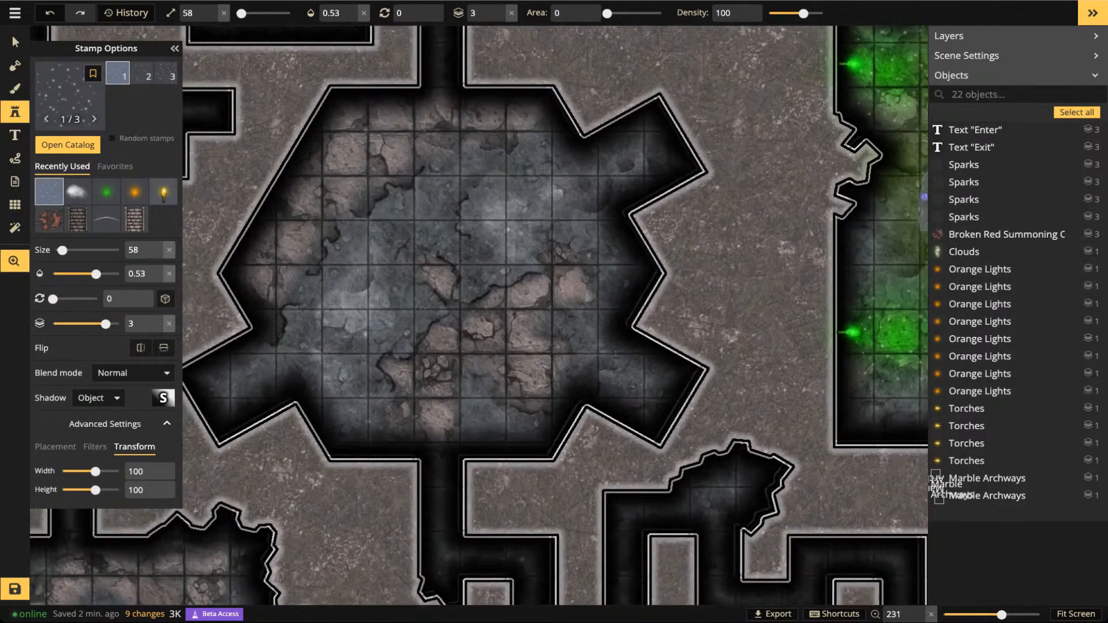
scroll(456, 274, up, 3)
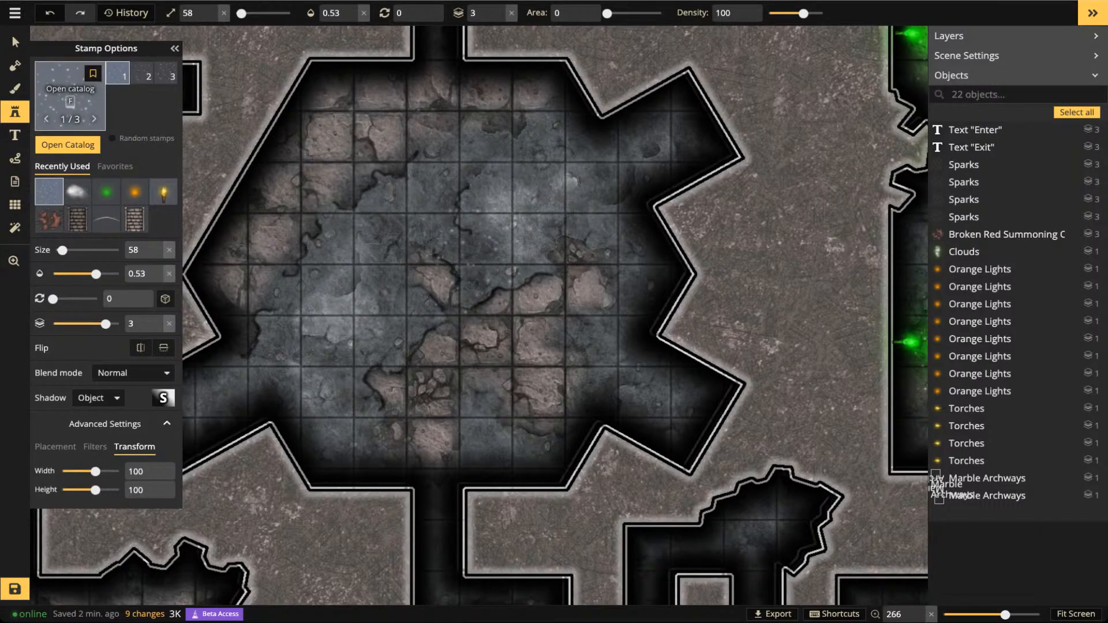
Search the stamp catalog for woood and pick the first Wooden Wall stamp from the Tavern group
key(f)
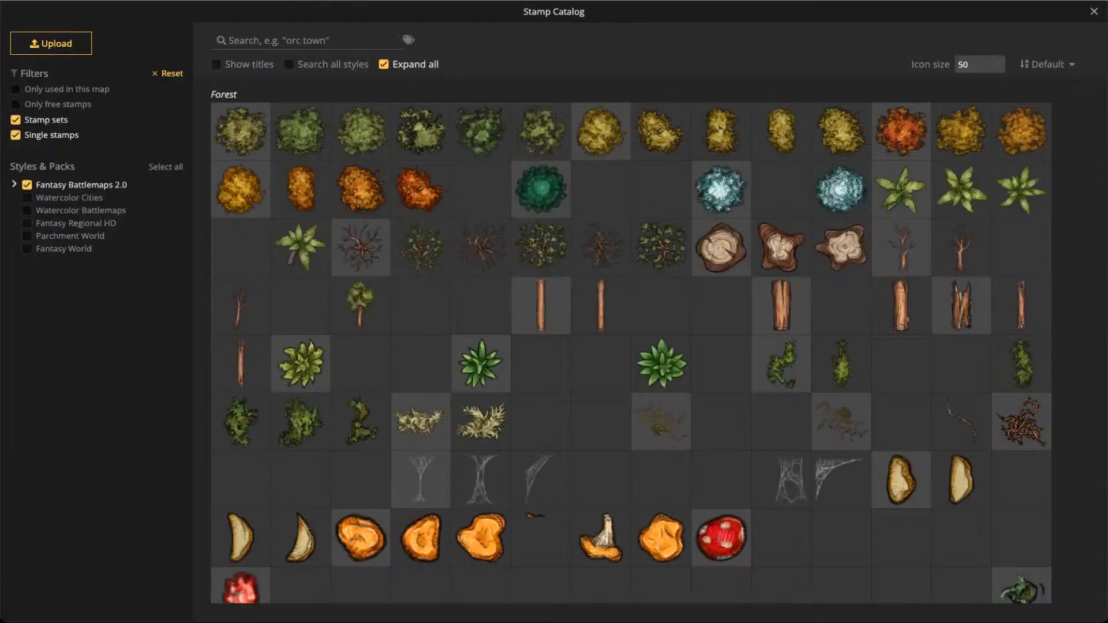
text(woood)
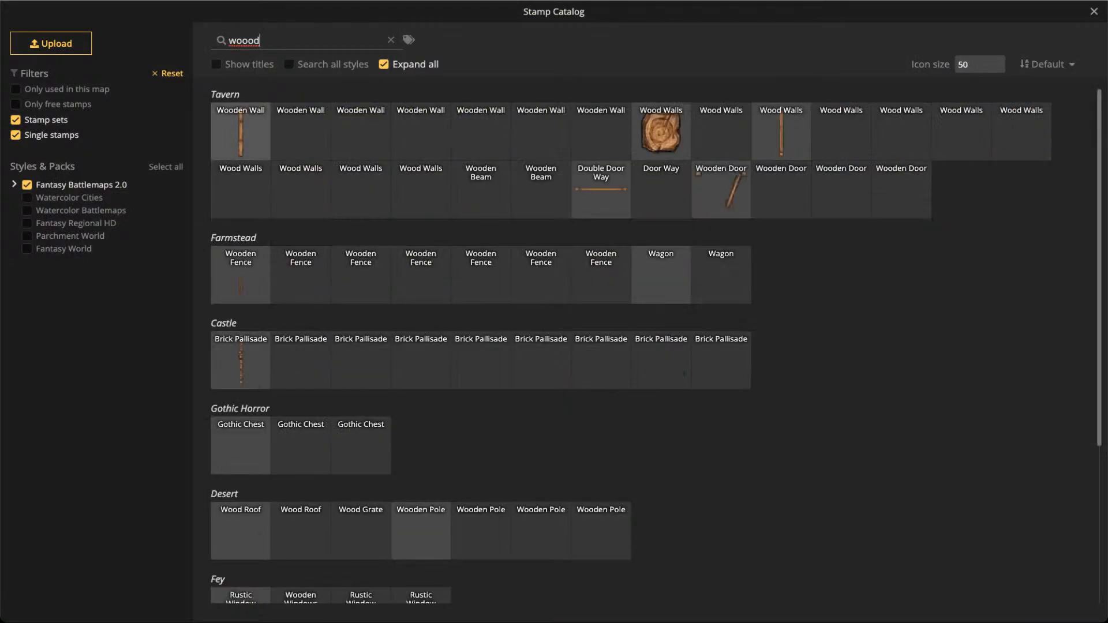
double_click(241, 132)
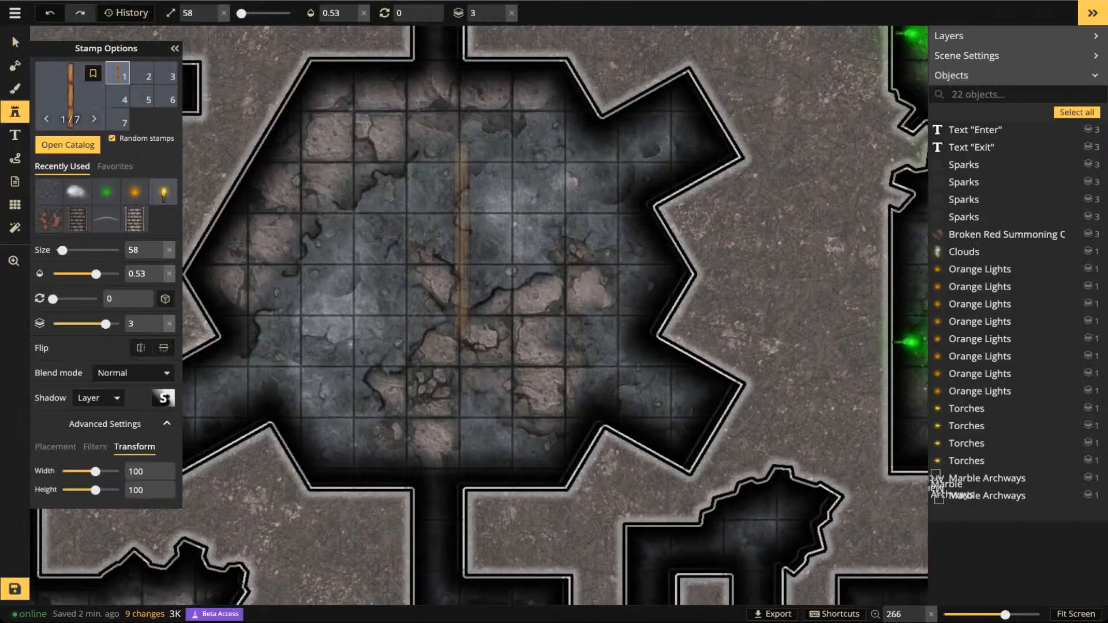
Place the long Wooden Wall stamp at size 38, rotated 315 degrees, in the upper-left part of the central room
scroll(437, 201, up, 2)
scroll(437, 200, down, 5)
scroll(431, 199, down, 2)
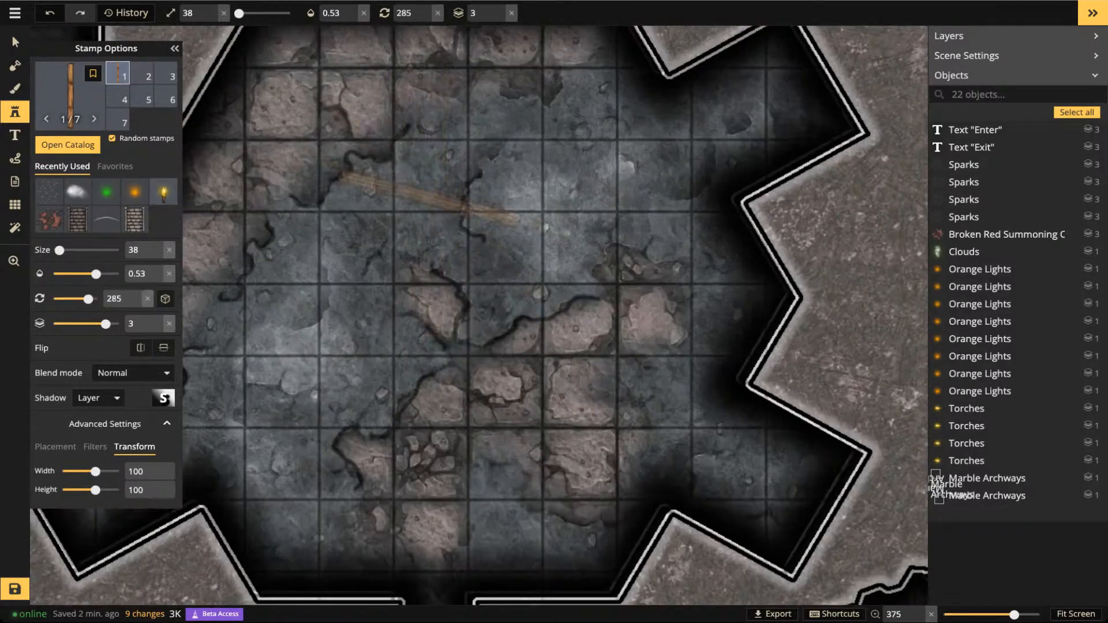
drag(421, 196, 438, 278)
scroll(351, 234, up, 2)
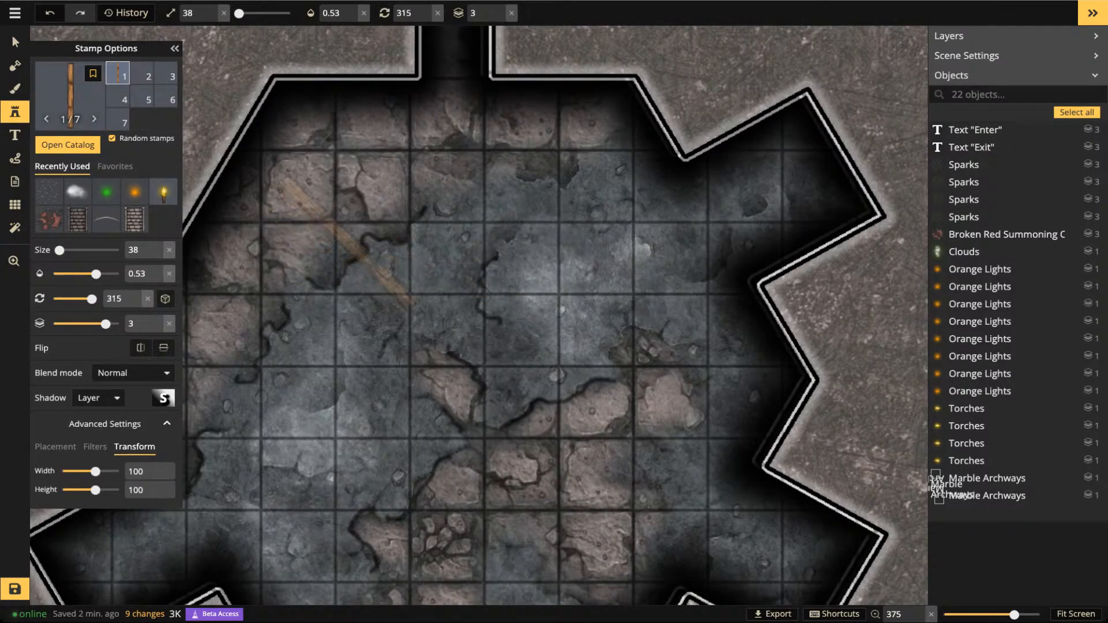
click(355, 242)
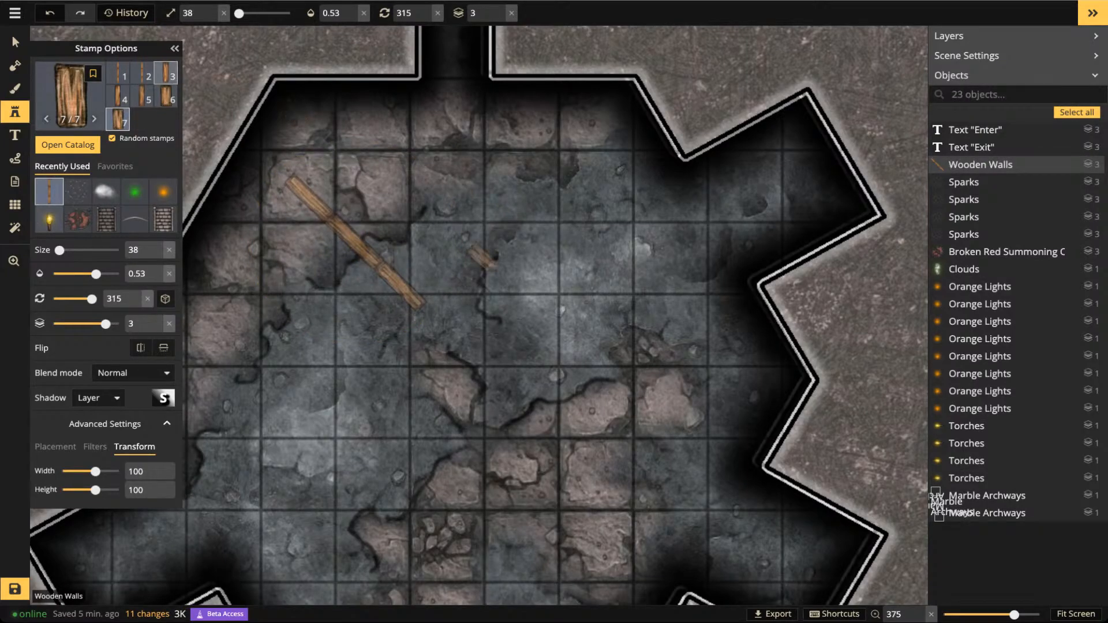
Reset the placed wooden plank's opacity to 1 and lower its brightness to 73
click(15, 42)
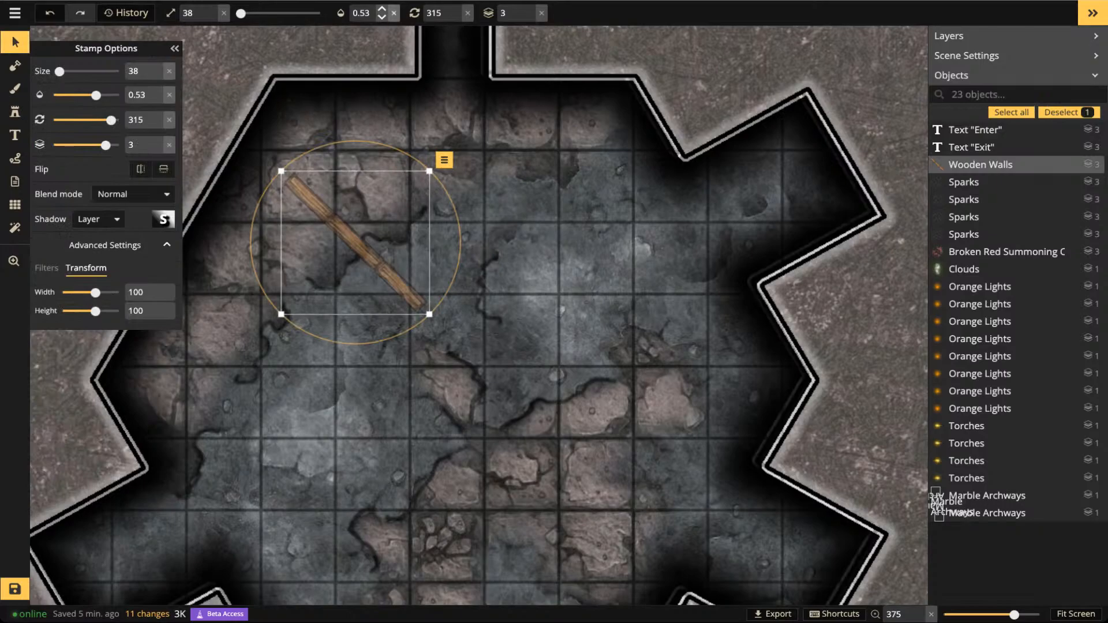
click(394, 12)
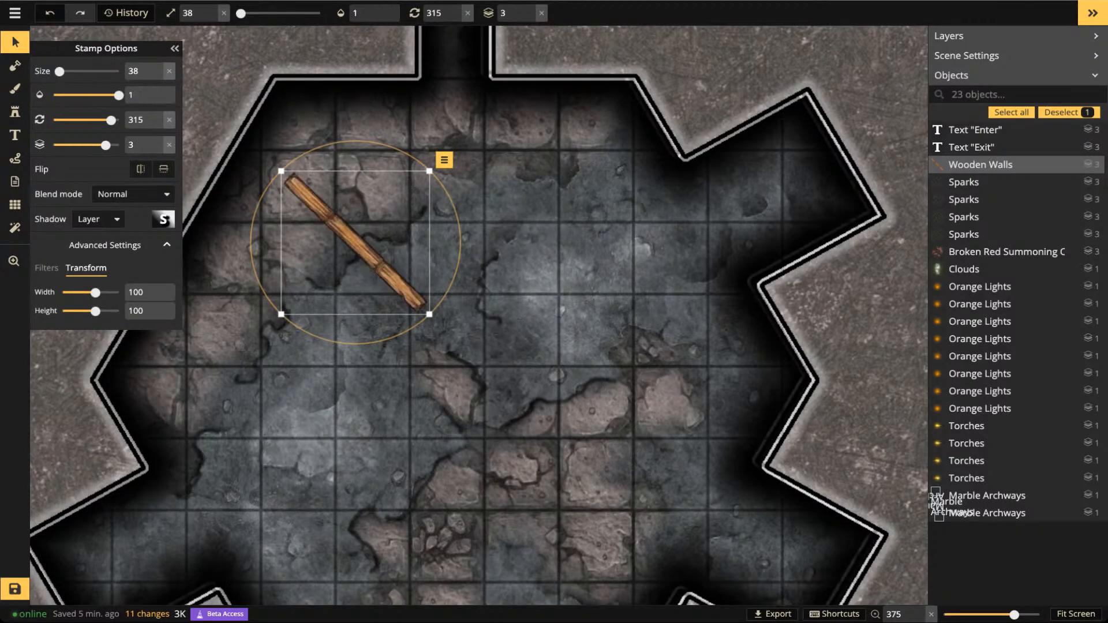
click(46, 268)
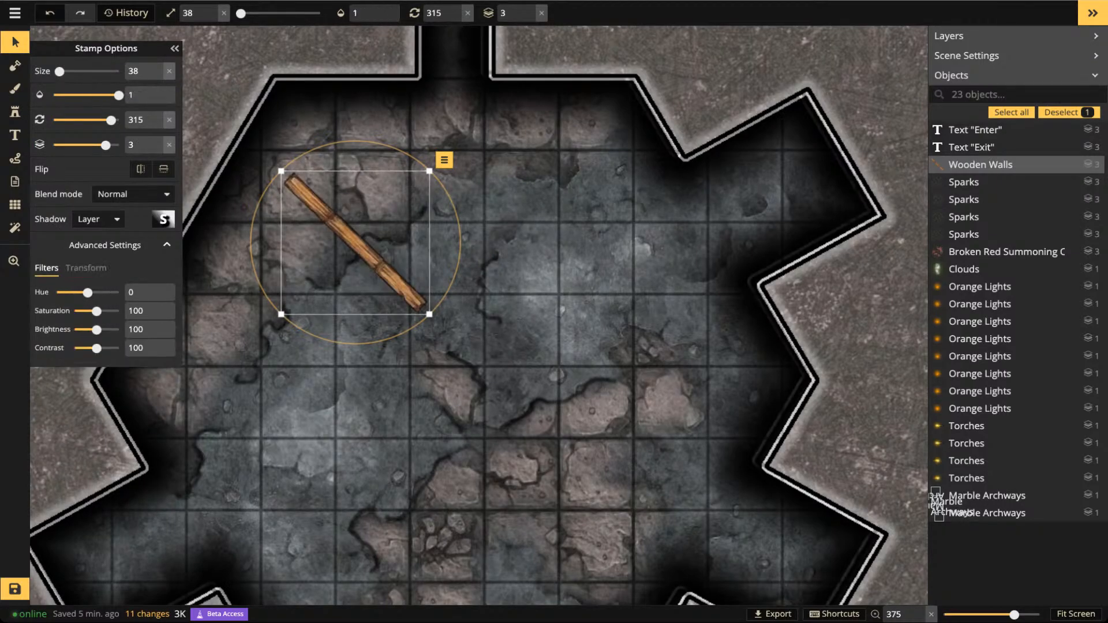
drag(96, 329, 90, 330)
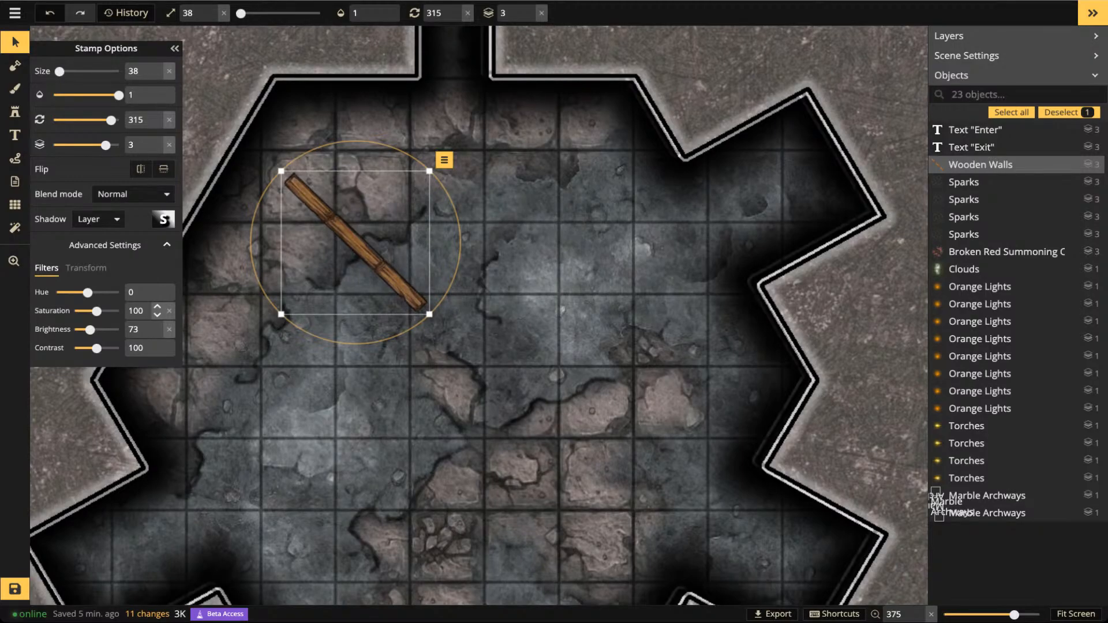
Add a shorter Wooden Wall plank rotated 30 degrees across the upper end of the long plank
click(15, 111)
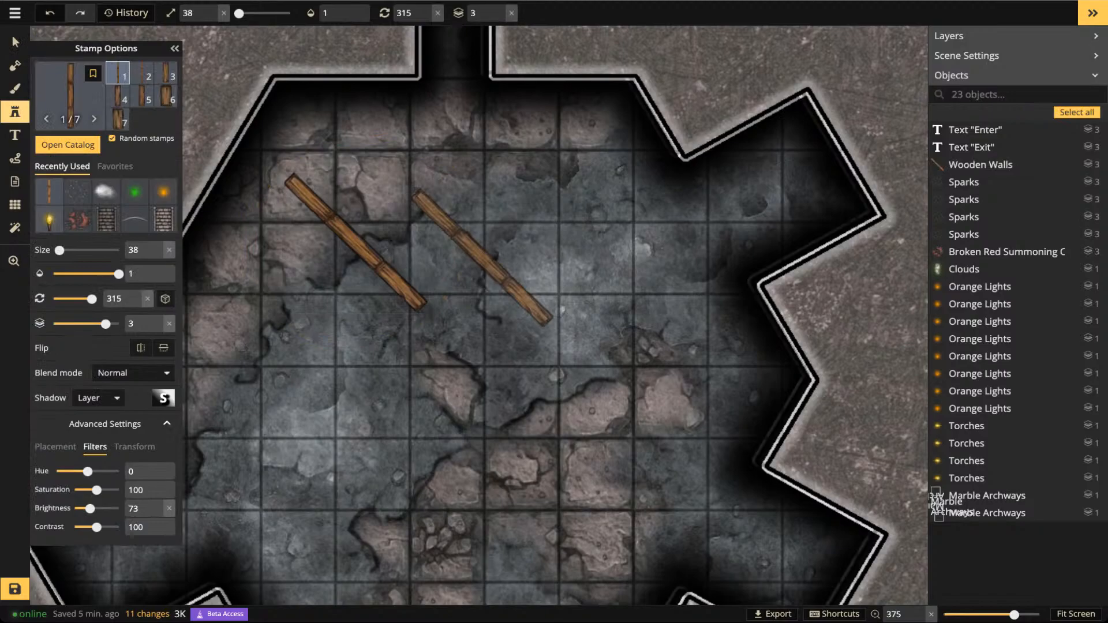
scroll(364, 217, up, 3)
scroll(364, 217, up, 3)
click(321, 211)
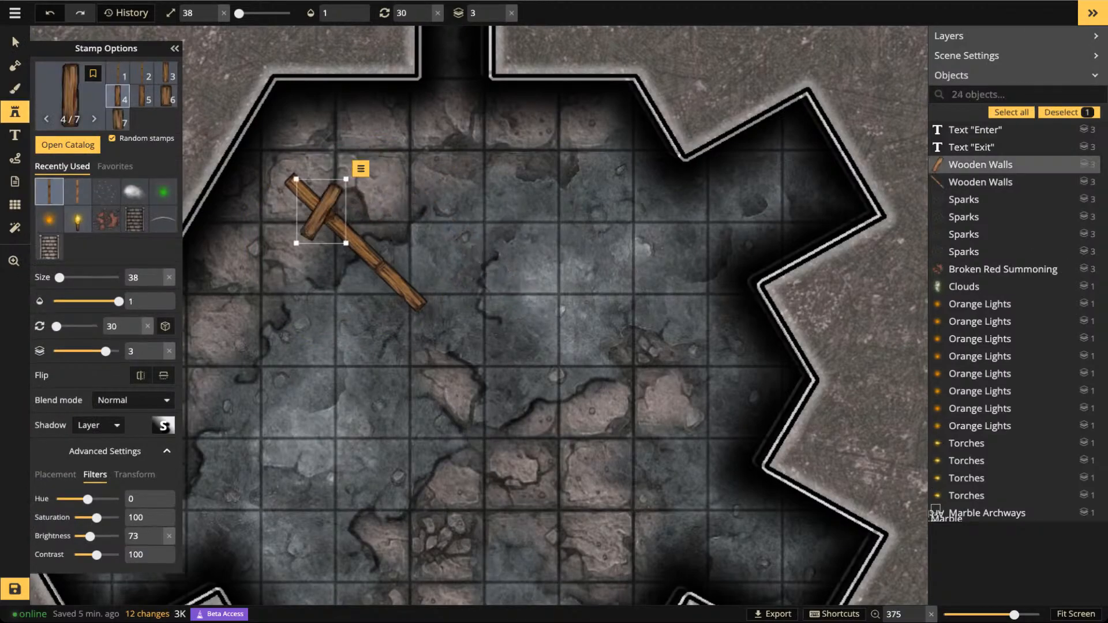
Place the sixth Wooden Wall variant, rotated 300 degrees, as a loose plank to the lower left of the crossed planks
click(166, 96)
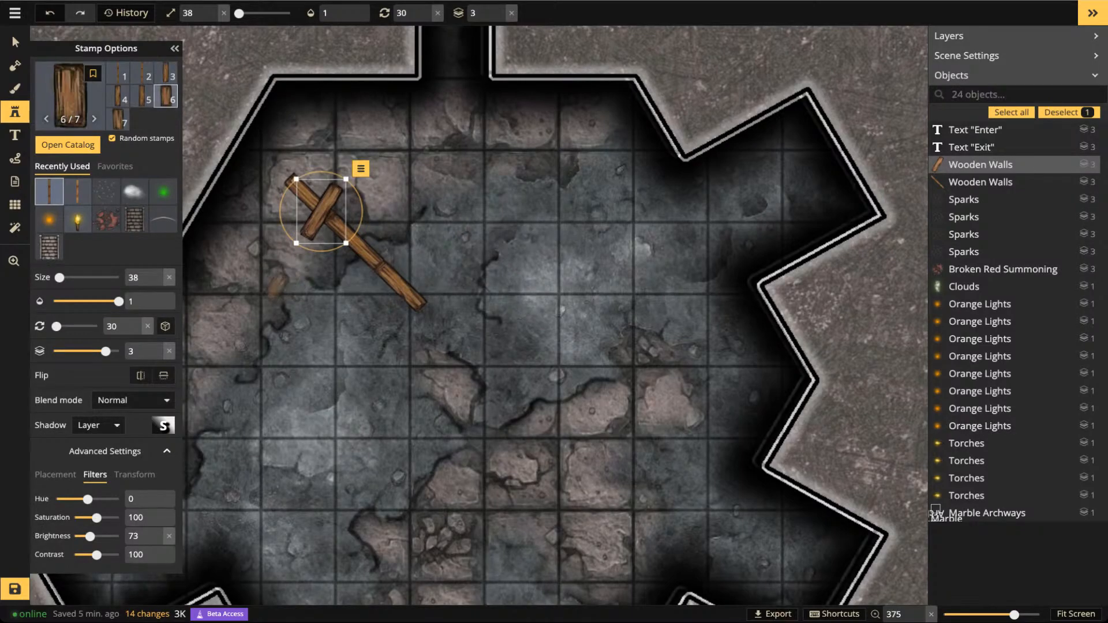
scroll(263, 267, down, 6)
click(266, 267)
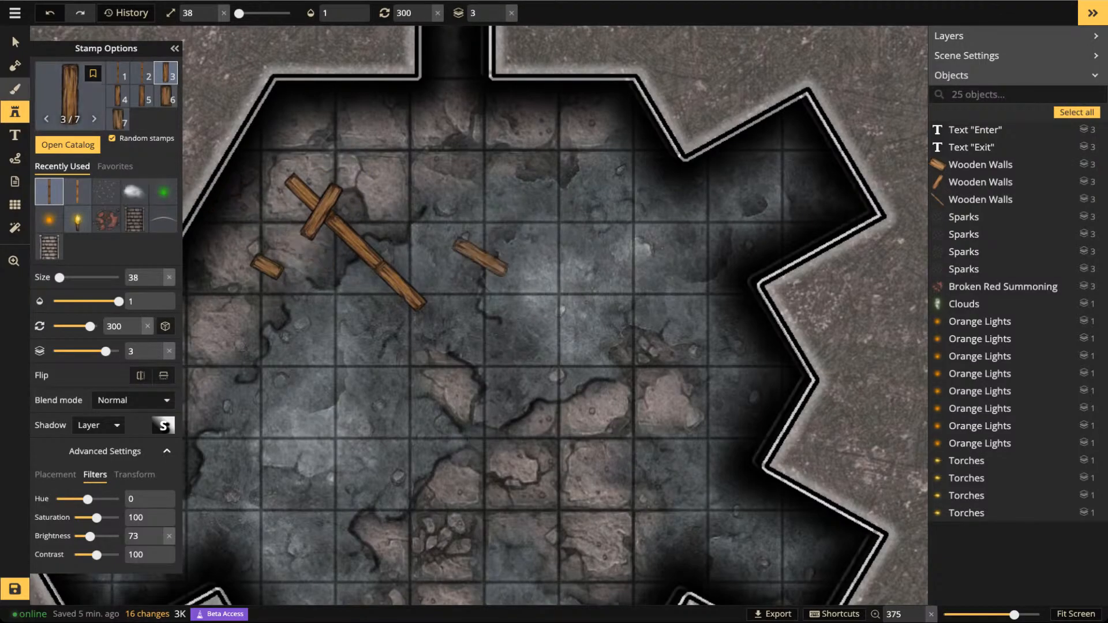
Search the stamp catalog for rocks and pick the Small Rock stamp set from the Terrain group
key(b)
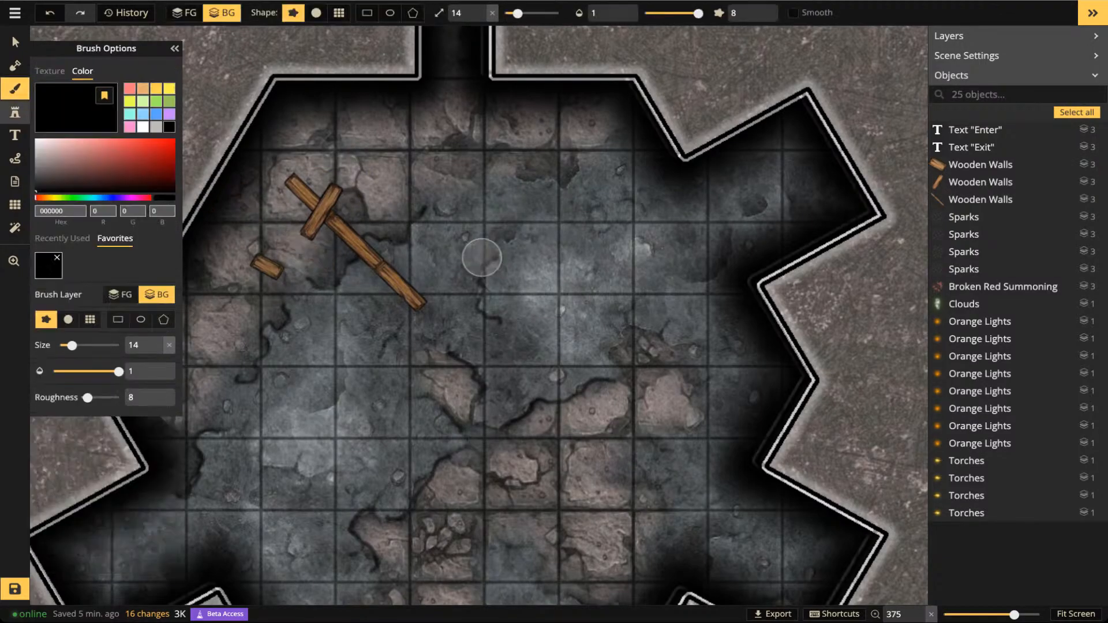
key(s)
key(f)
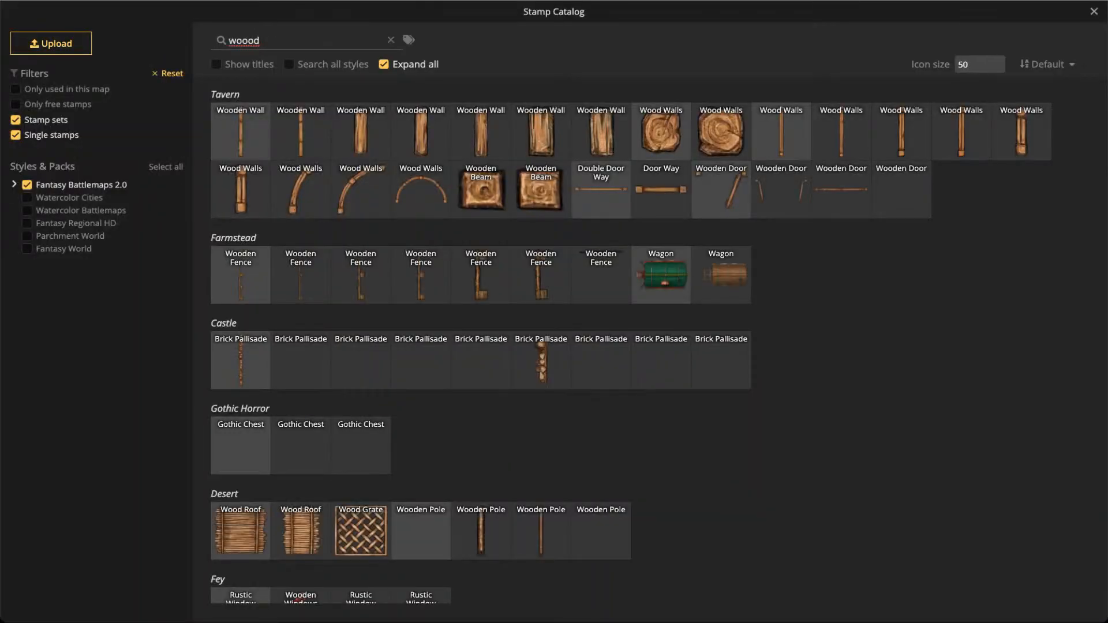
key(ctrl+a)
text(rocks)
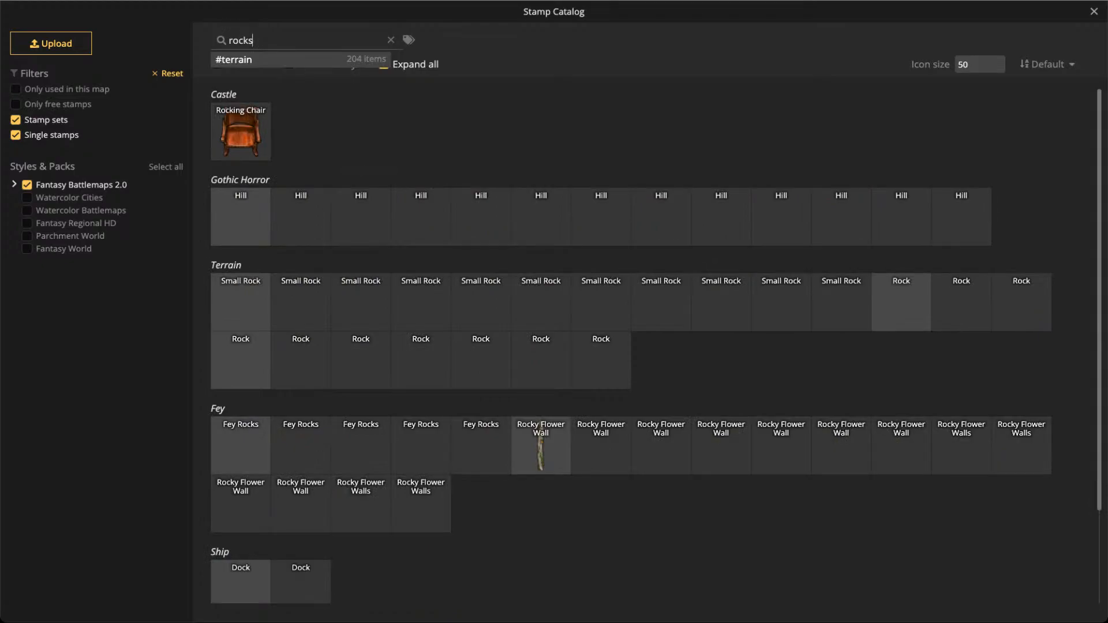
scroll(657, 346, down, 2)
scroll(277, 260, up, 2)
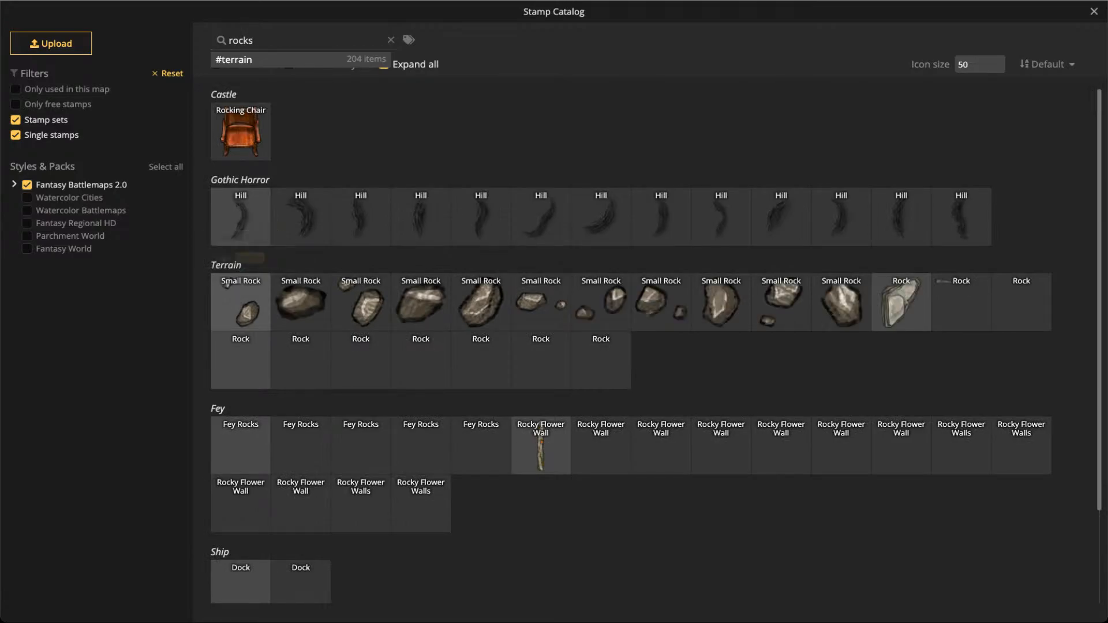
click(226, 284)
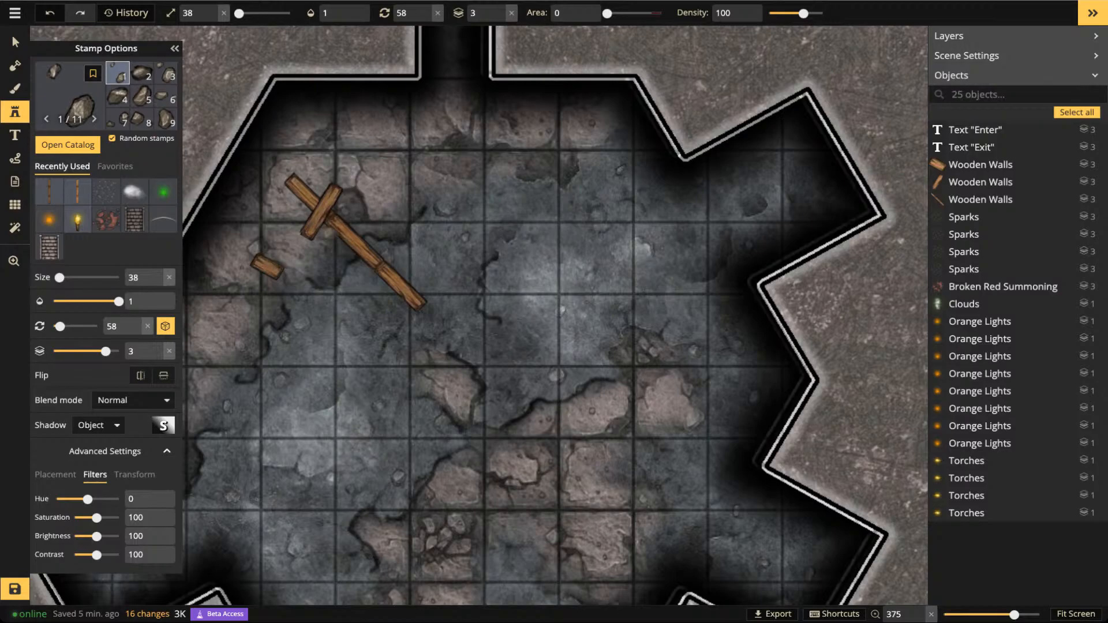
Scatter randomly rotated Small Rock stamps at size 38 over and around the crossed planks, using layers 3 and 1
scroll(338, 231, up, 2)
scroll(346, 239, up, 3)
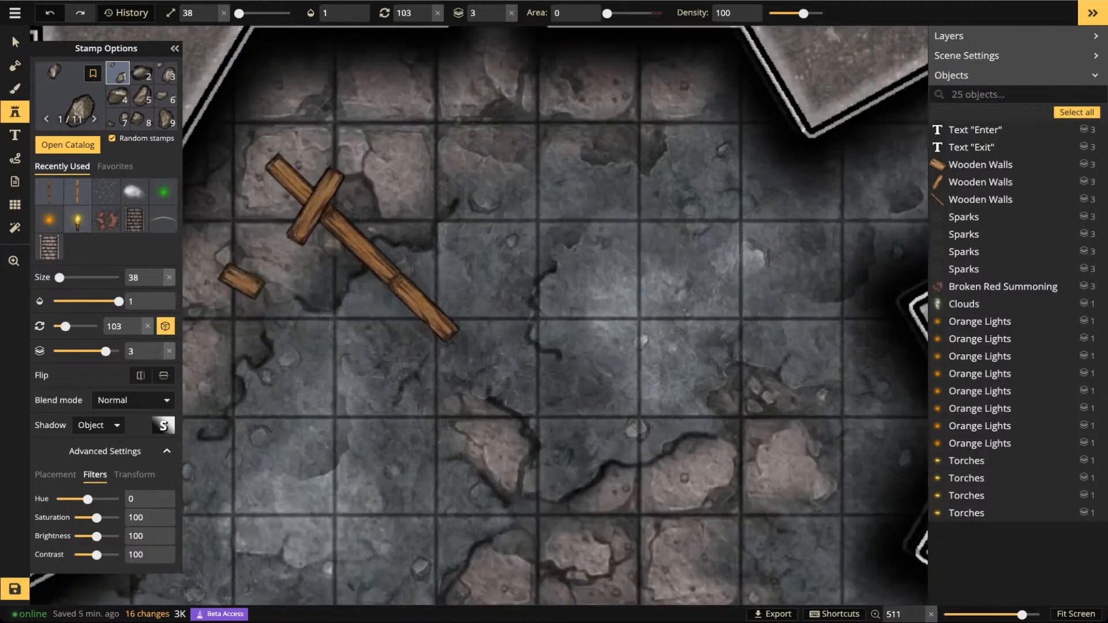
click(335, 248)
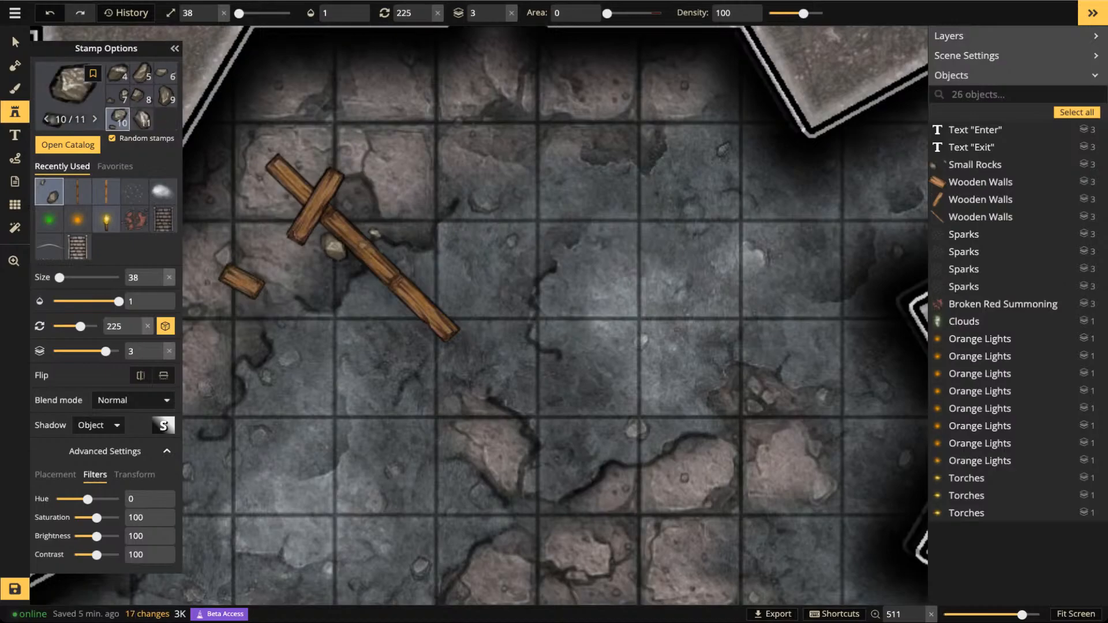
click(366, 252)
click(387, 268)
click(353, 218)
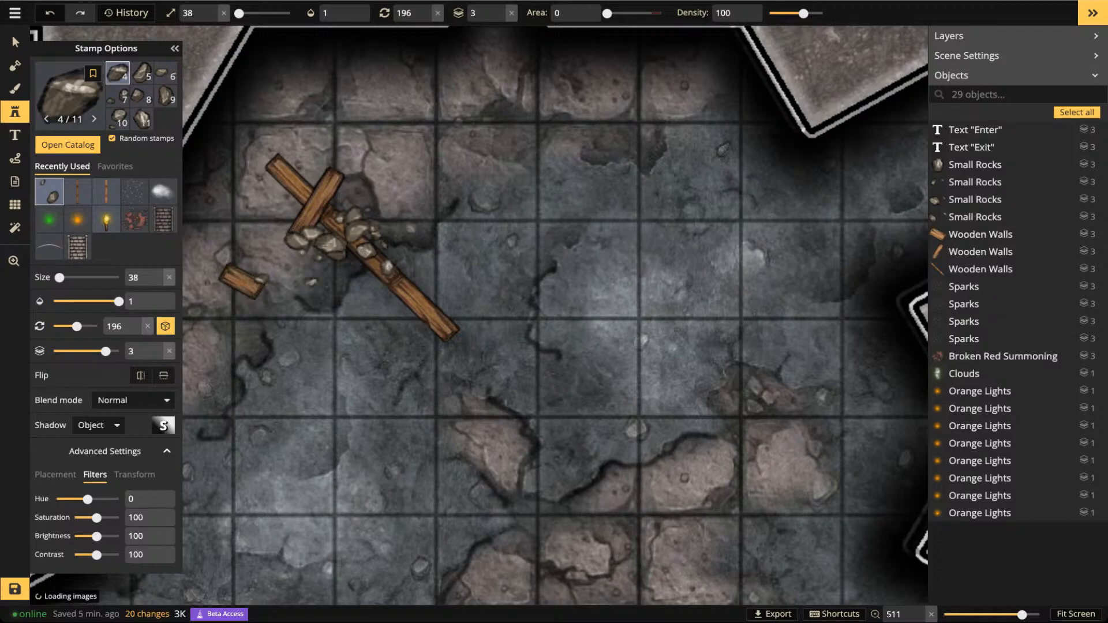
click(350, 318)
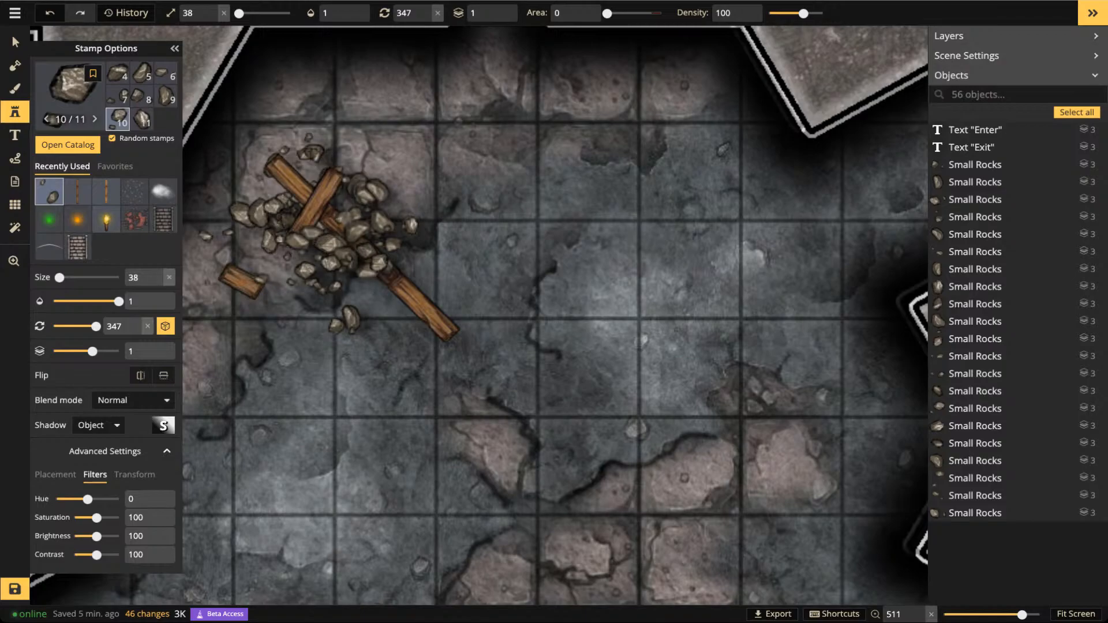
drag(341, 289, 406, 264)
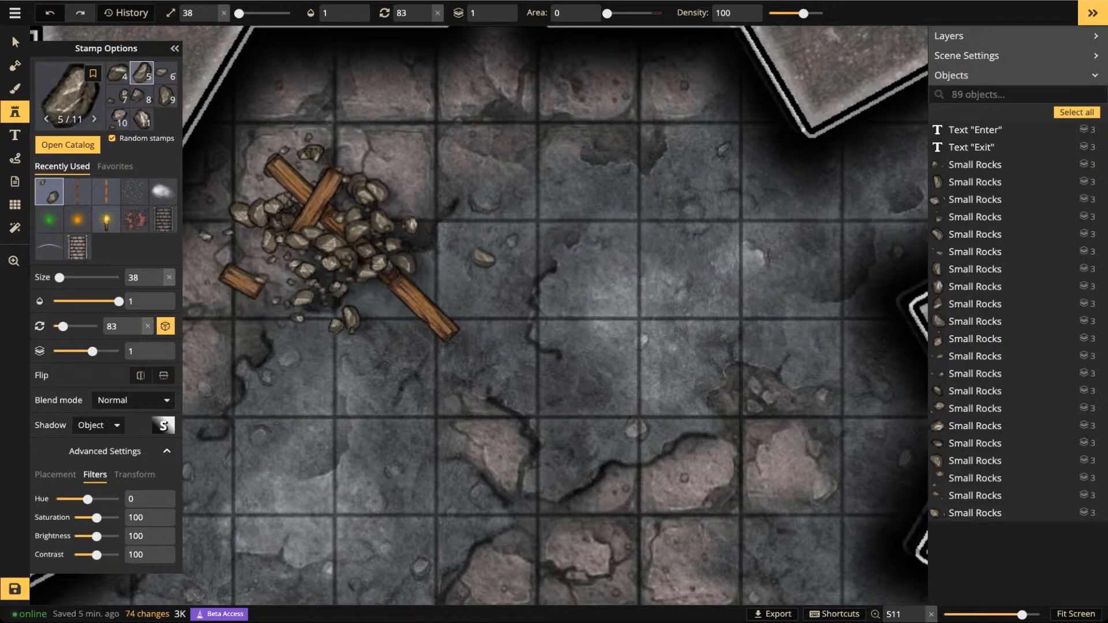
Restore the map to change 362 in the changes history, removing the most recently scattered rocks
click(127, 13)
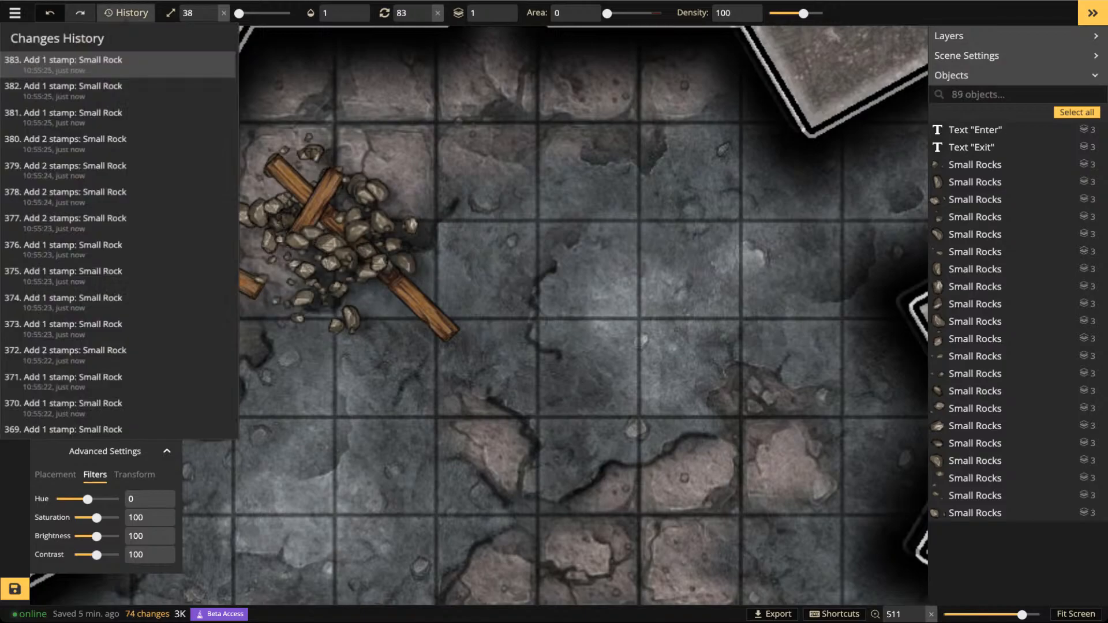
scroll(115, 369, down, 3)
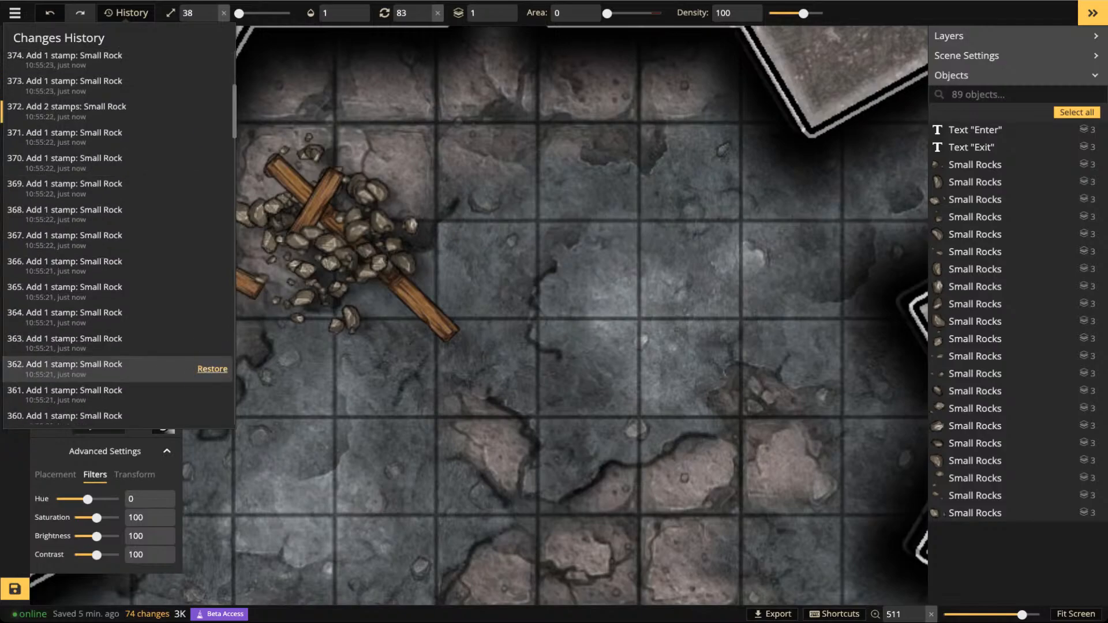
click(213, 369)
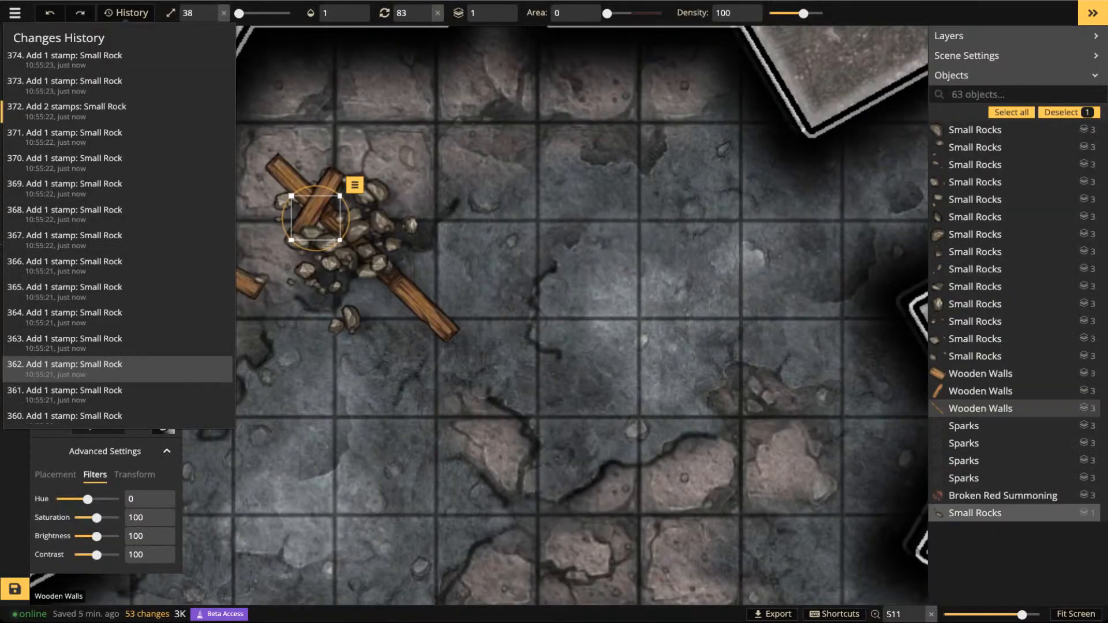
click(476, 77)
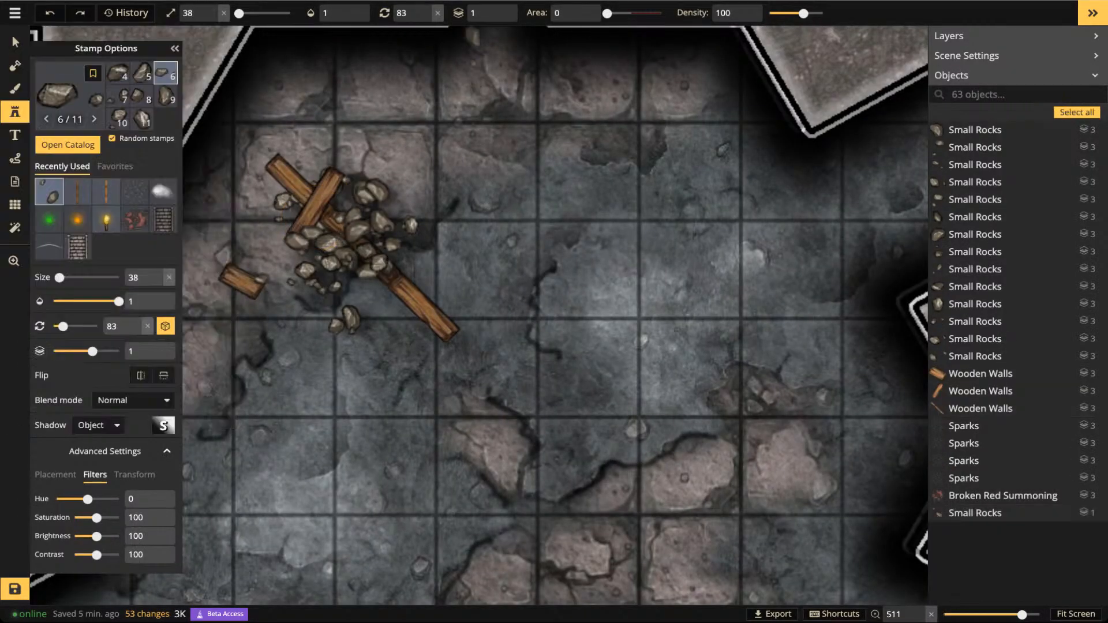
Set the Small Rock brightness to 60 and scatter darker rocks on layer 1 around the plank and rubble pile
key(space)
drag(471, 36, 494, 26)
drag(351, 288, 482, 247)
drag(96, 536, 87, 537)
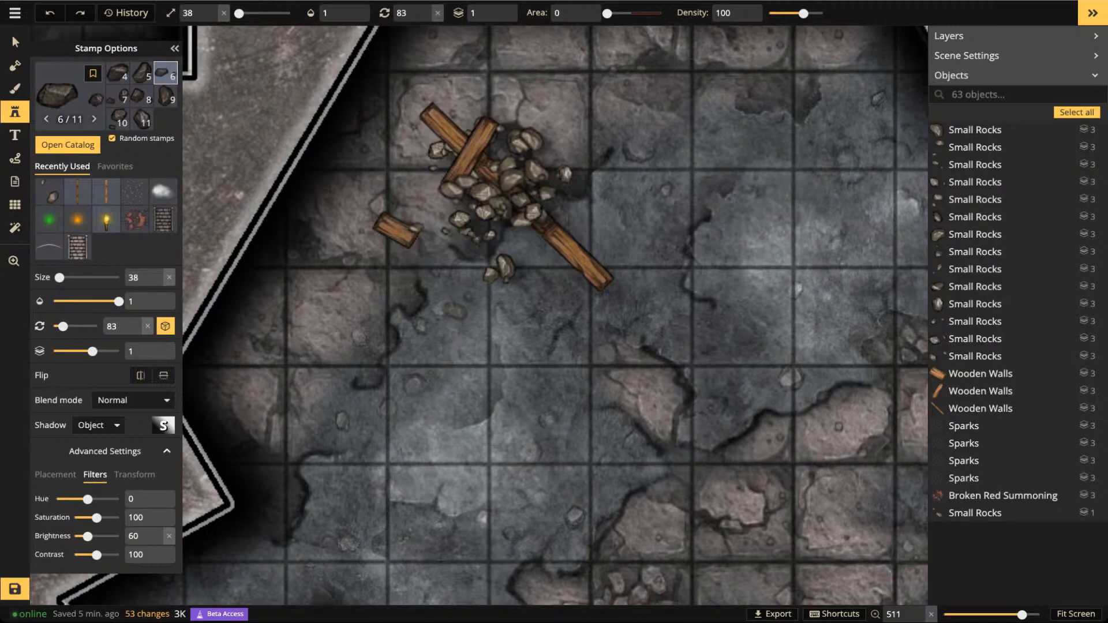
click(456, 297)
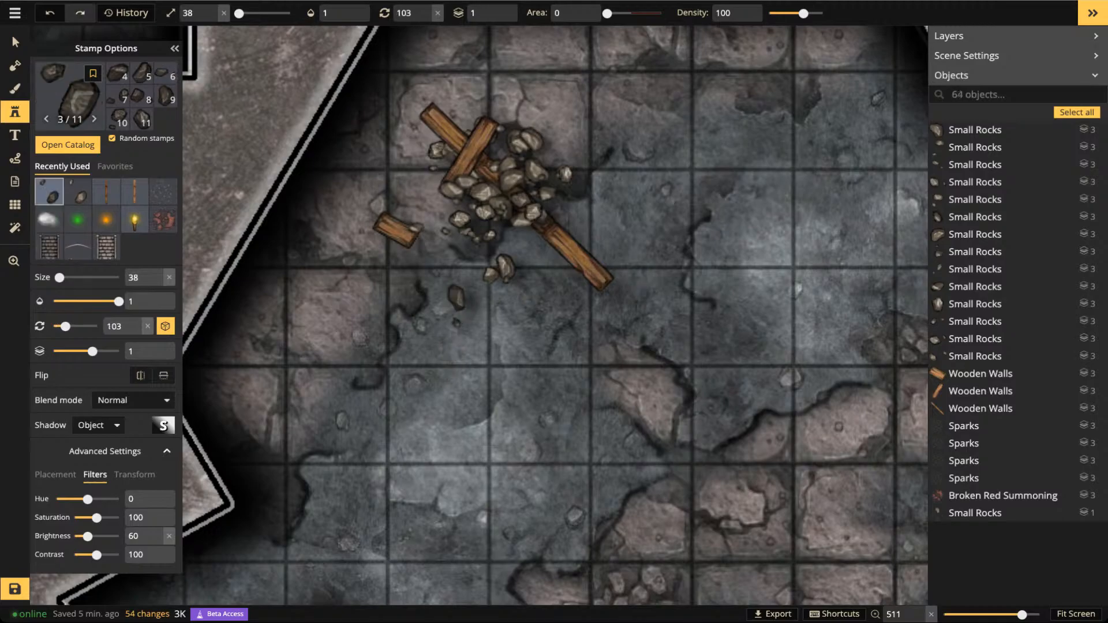
click(439, 160)
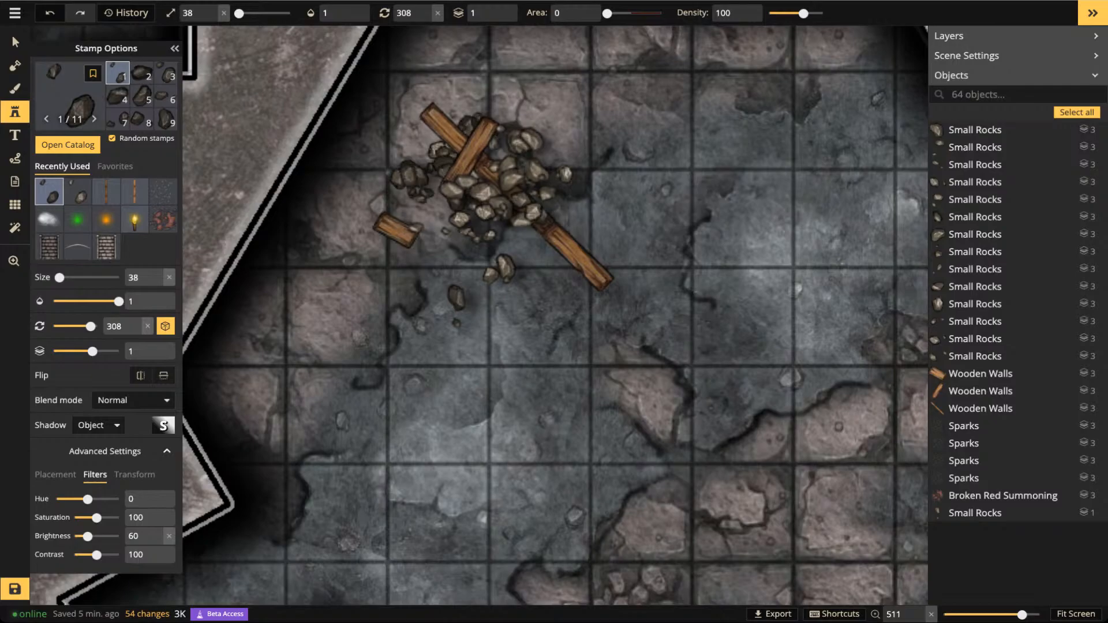
click(471, 103)
click(496, 110)
click(442, 168)
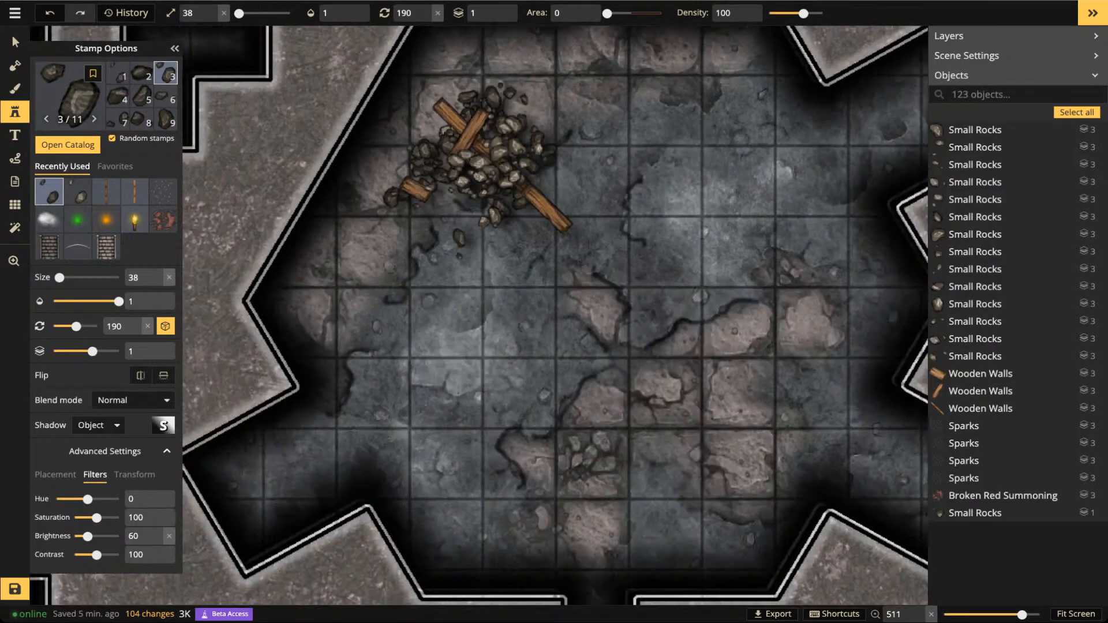
Search the texture catalog for dry grass and choose the Dry Grass texture for the background brush
scroll(479, 315, down, 3)
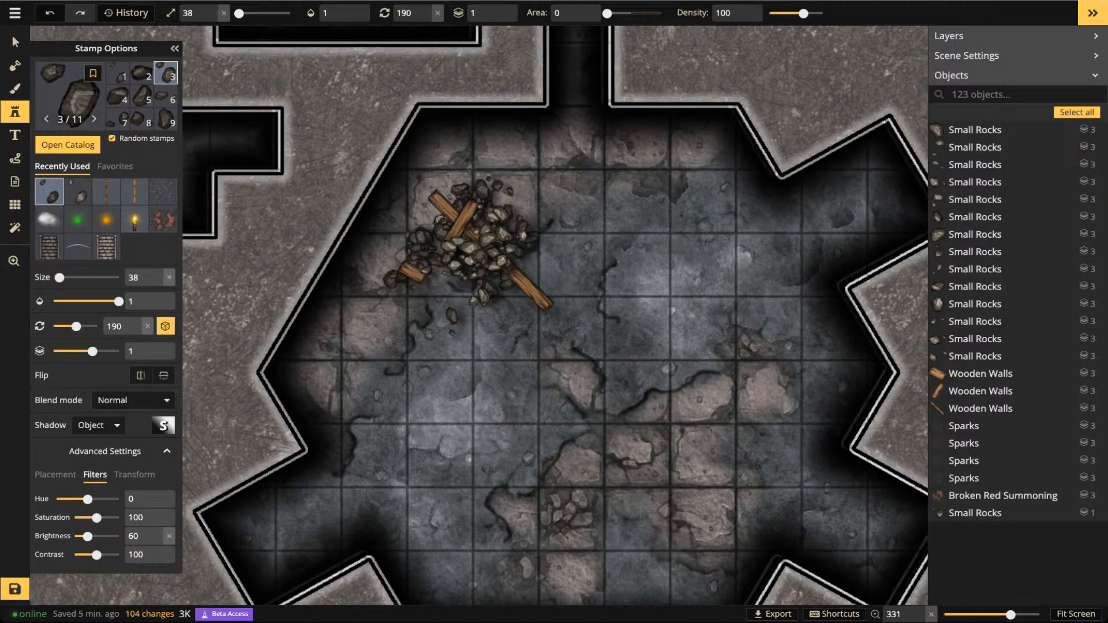
key(b)
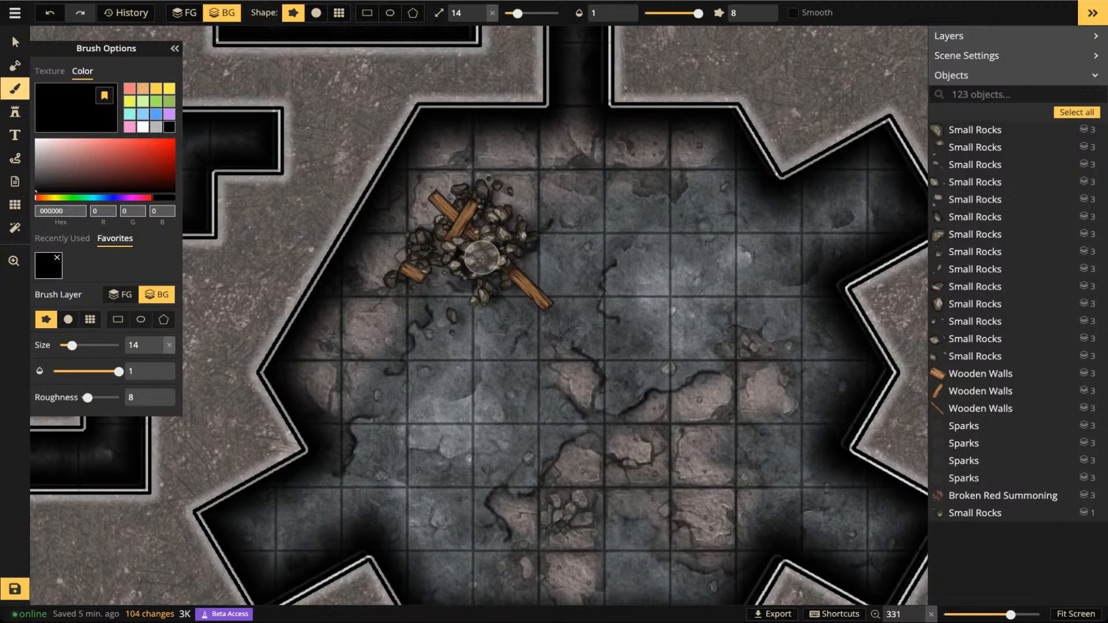
click(50, 72)
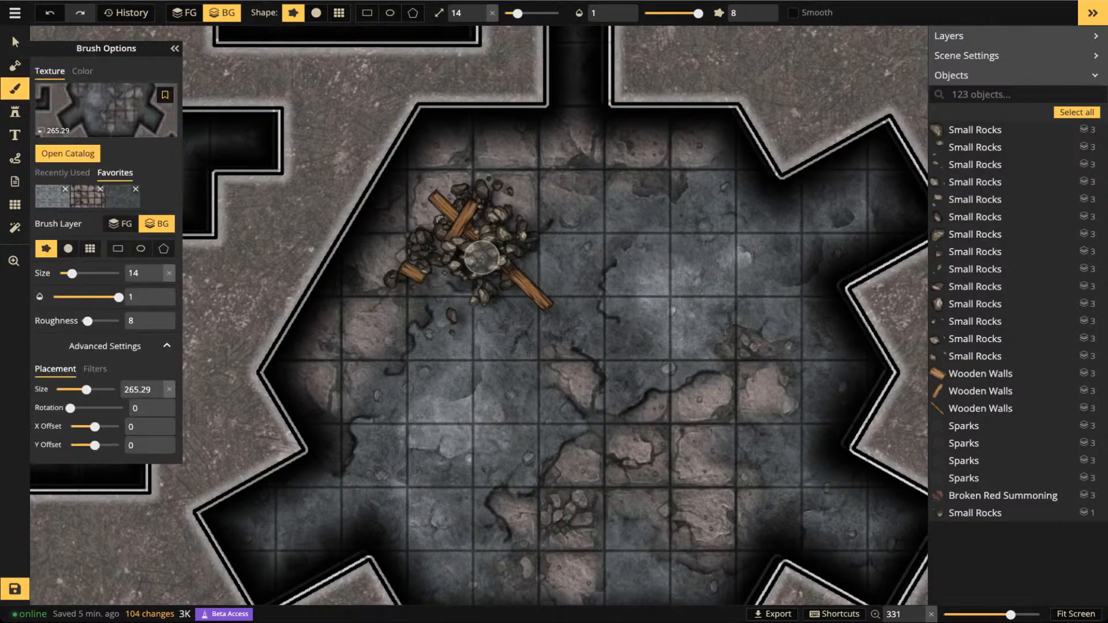
click(101, 115)
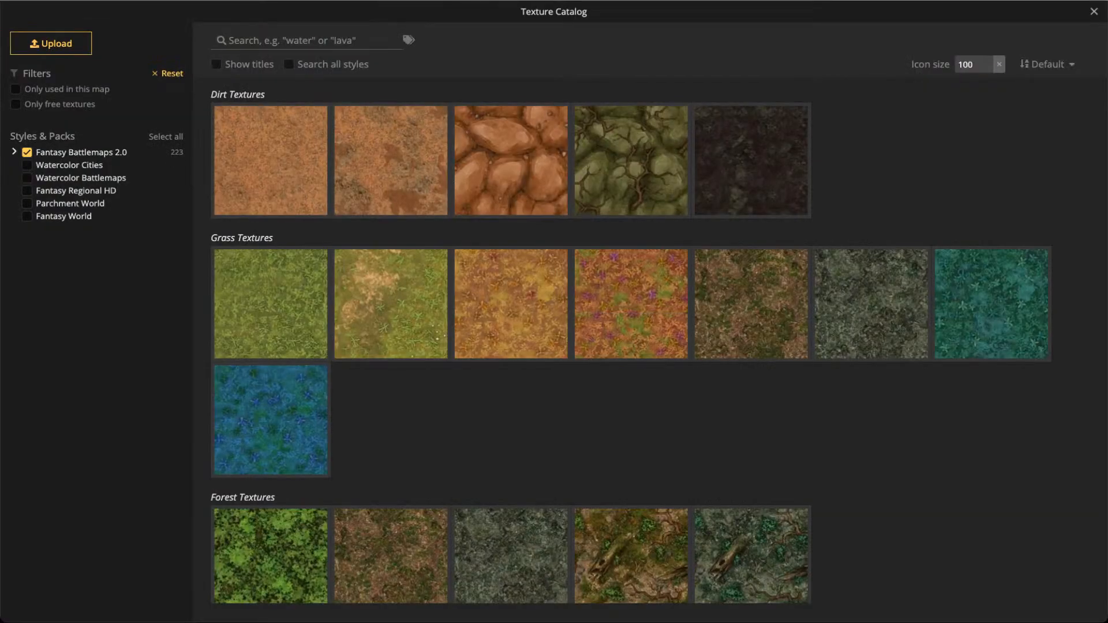
text(dry grass)
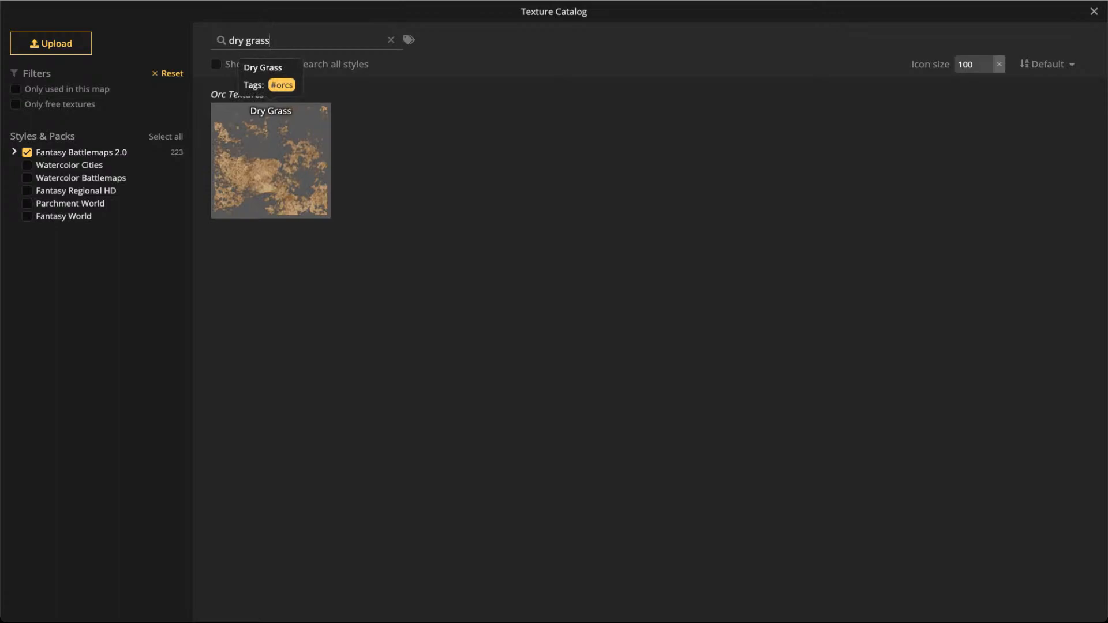
click(271, 162)
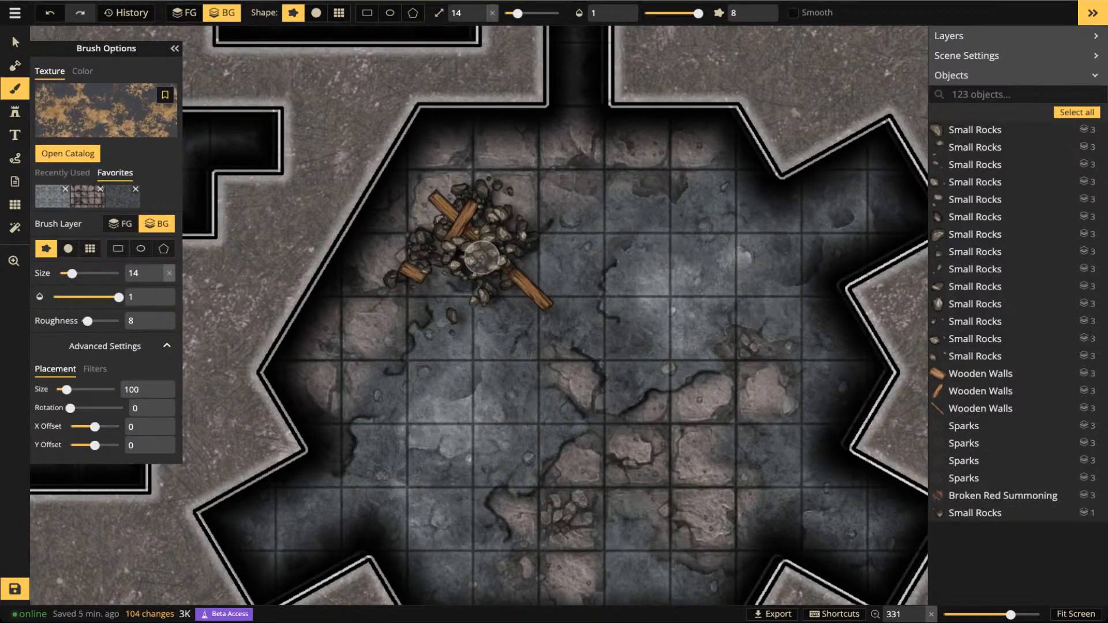
Scale the dry grass texture to 10 and use a round brush with softness 1 and opacity 0.41
scroll(482, 257, down, 10)
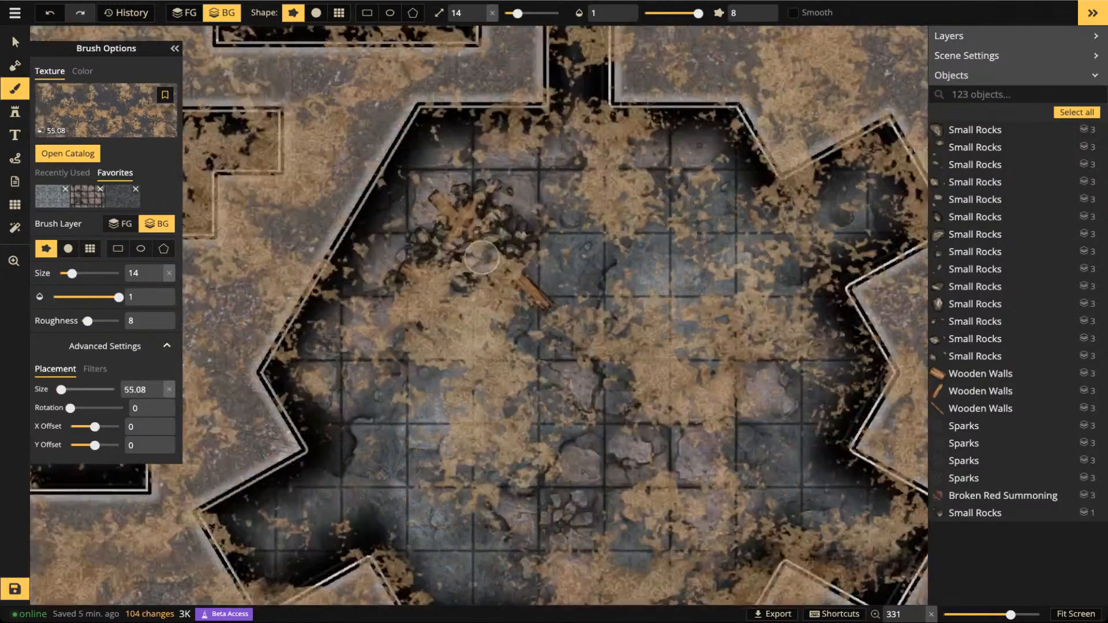
scroll(483, 258, down, 12)
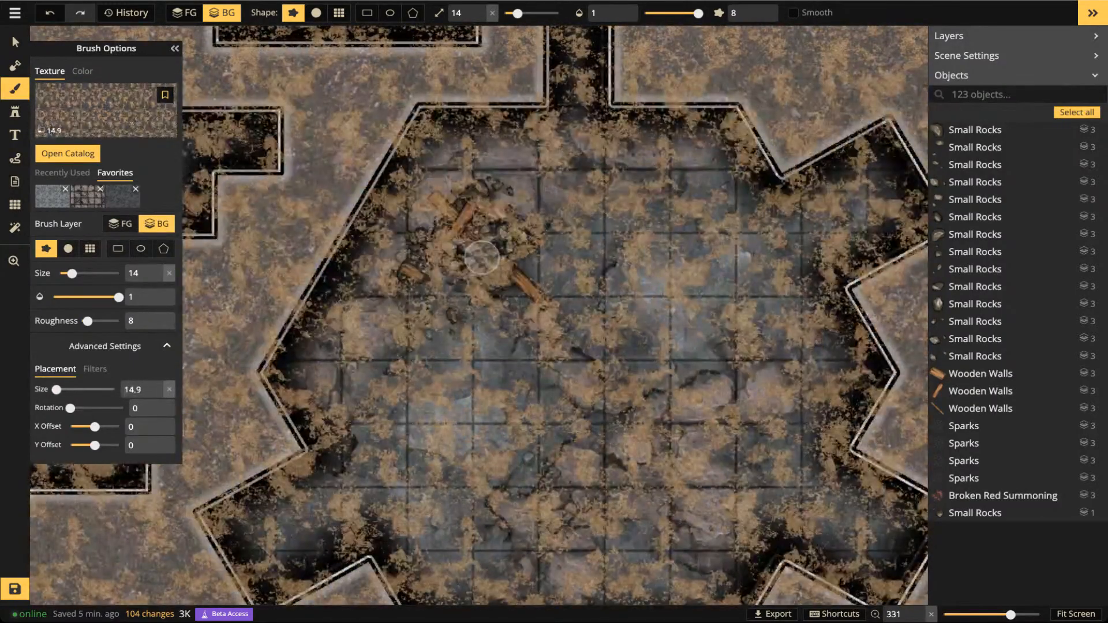
scroll(482, 257, down, 5)
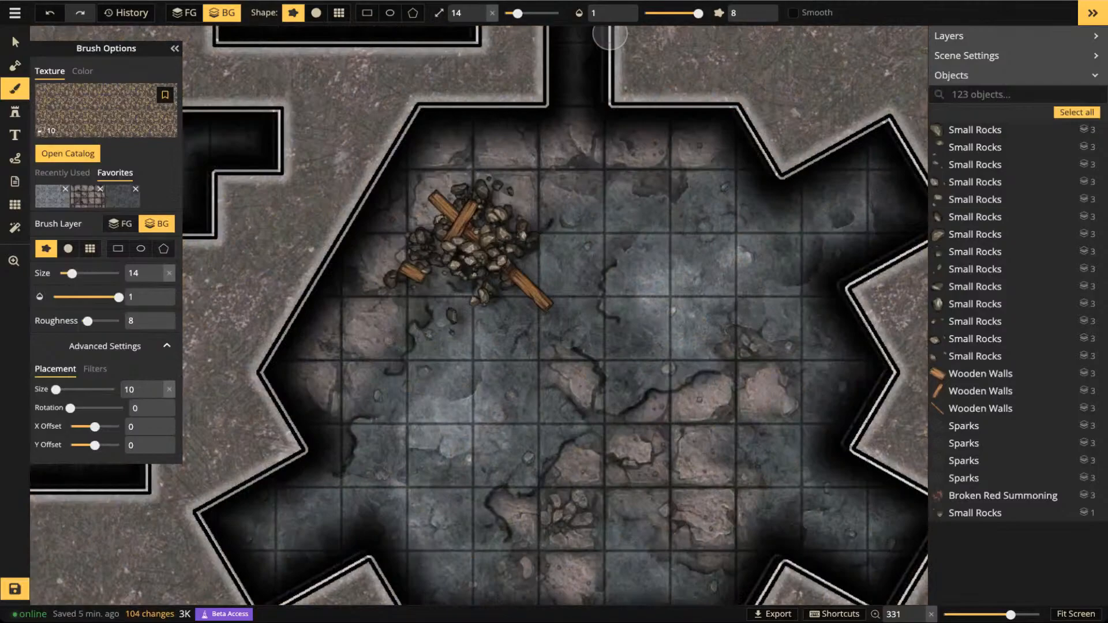
click(317, 13)
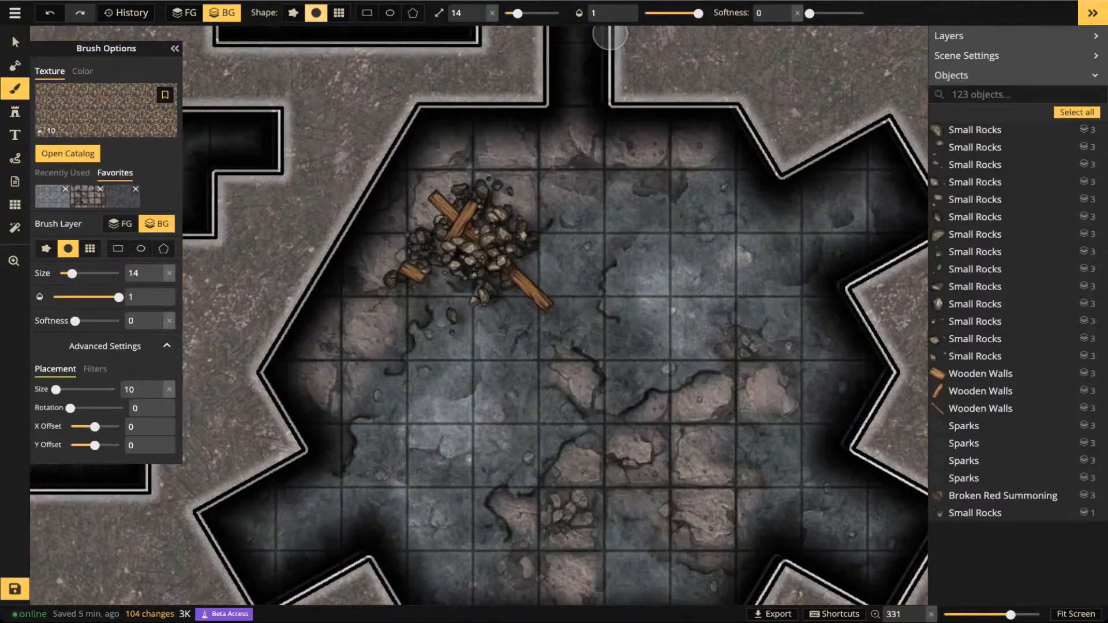
drag(810, 13, 865, 14)
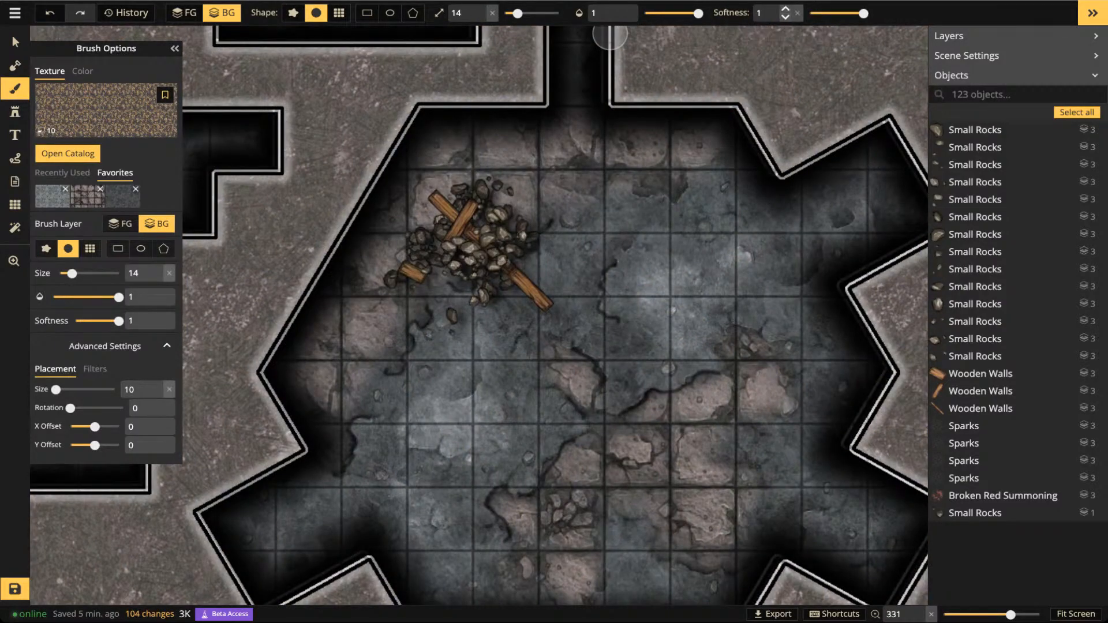
click(668, 14)
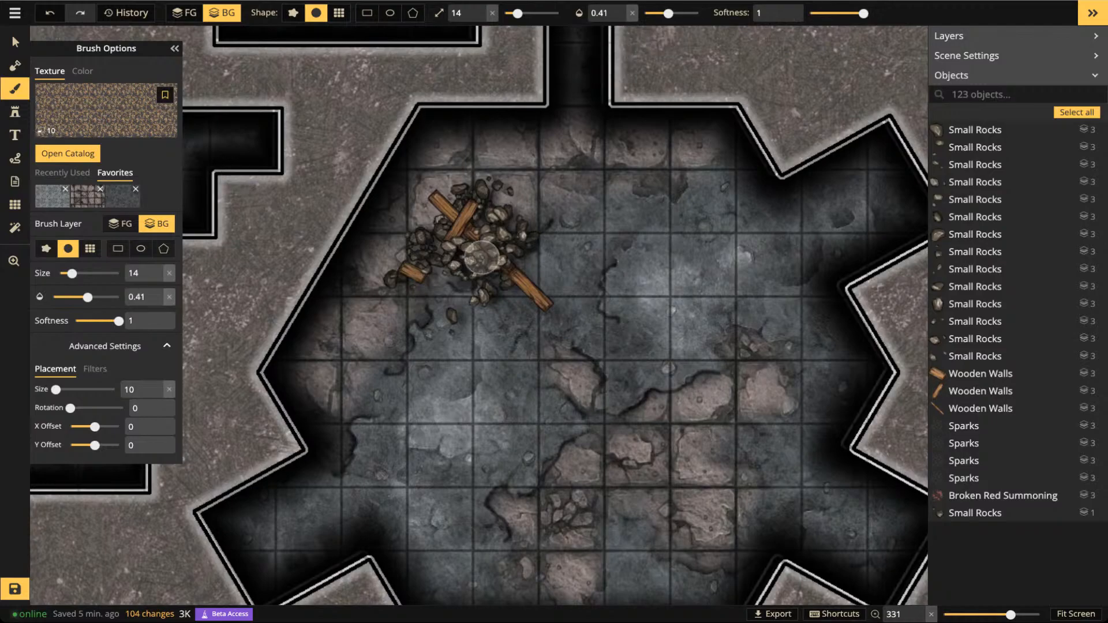
Set the texture brightness to 73 and brush opacity to 0.64, and paint dry grass around the rubble pile and toward the northern entrance
click(95, 370)
drag(96, 428, 92, 428)
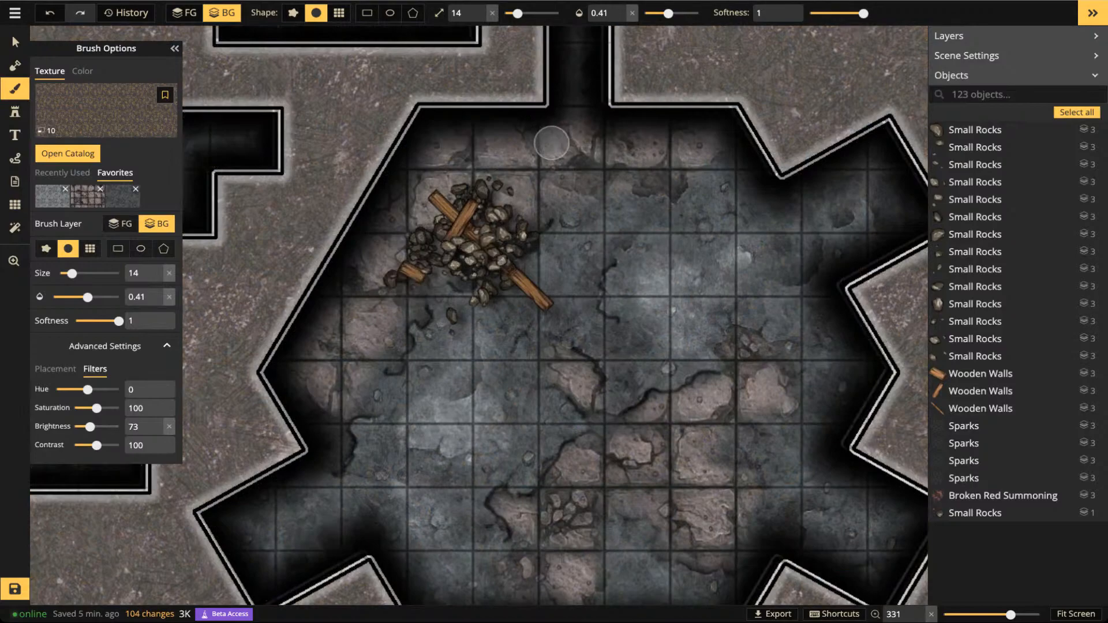
mouse_move(444, 184)
mouse_down()
mouse_move(447, 200)
mouse_move(443, 180)
mouse_move(463, 178)
mouse_move(440, 179)
mouse_up()
click(682, 13)
mouse_move(462, 228)
mouse_down()
mouse_move(471, 282)
mouse_move(494, 288)
mouse_move(467, 341)
mouse_move(530, 274)
mouse_move(529, 201)
mouse_move(581, 91)
mouse_move(559, 221)
mouse_move(624, 217)
mouse_move(597, 232)
mouse_move(578, 226)
mouse_move(573, 252)
mouse_move(603, 199)
mouse_move(566, 140)
mouse_move(569, 105)
mouse_up()
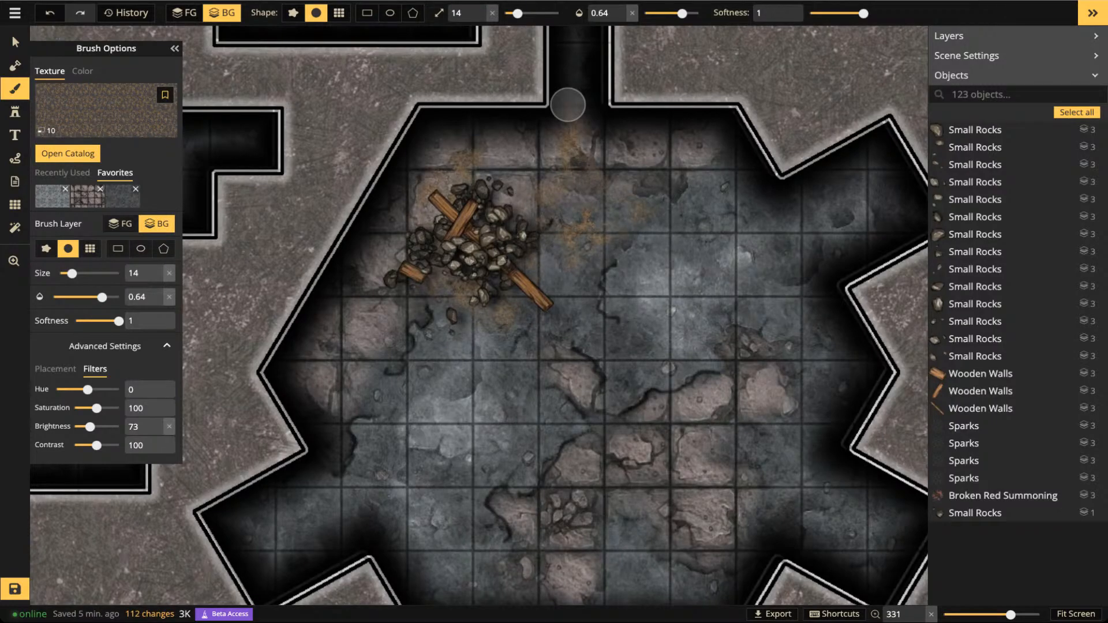
Select all the rocks and planks of the rubble pile and combine them into one group
scroll(595, 206, down, 3)
key(space)
drag(601, 207, 491, 148)
scroll(399, 243, up, 3)
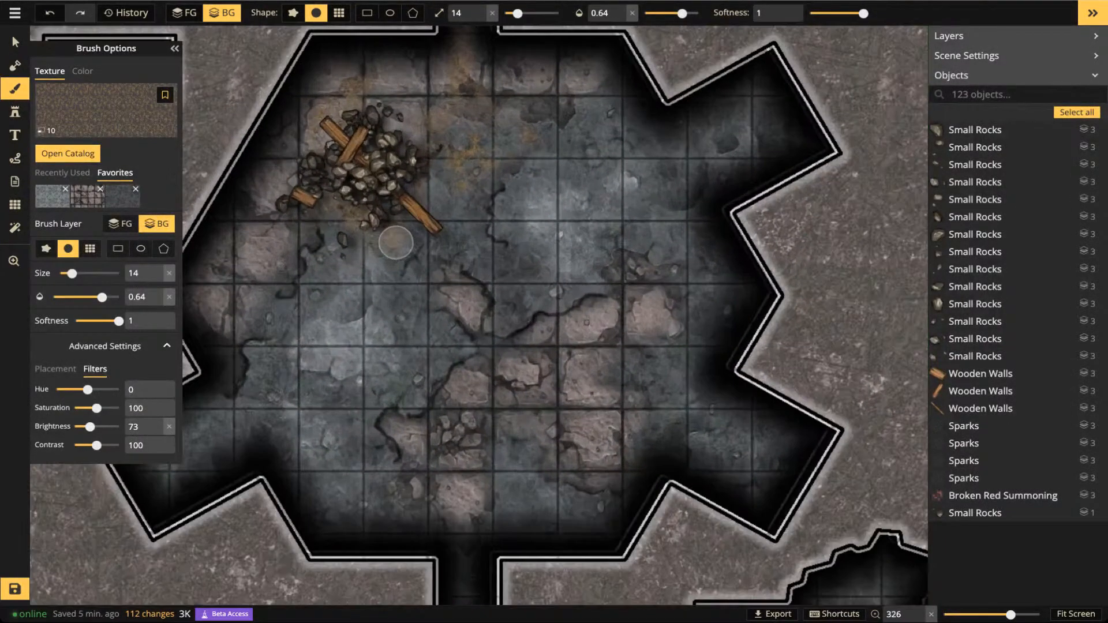
key(space)
drag(492, 247, 556, 198)
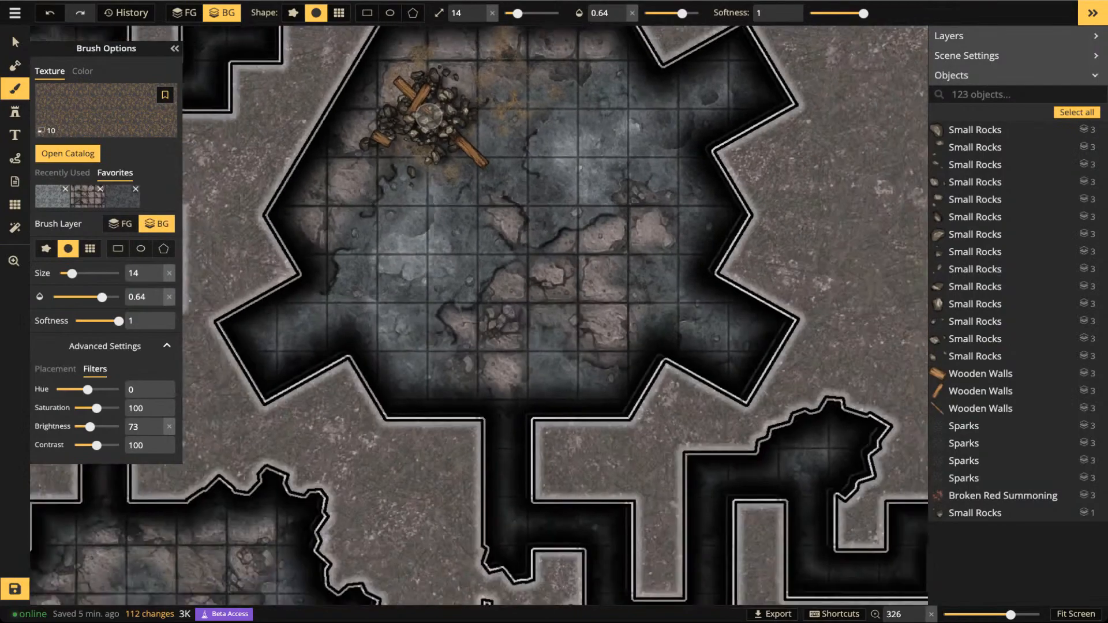
scroll(428, 117, down, 3)
key(space)
drag(427, 117, 433, 221)
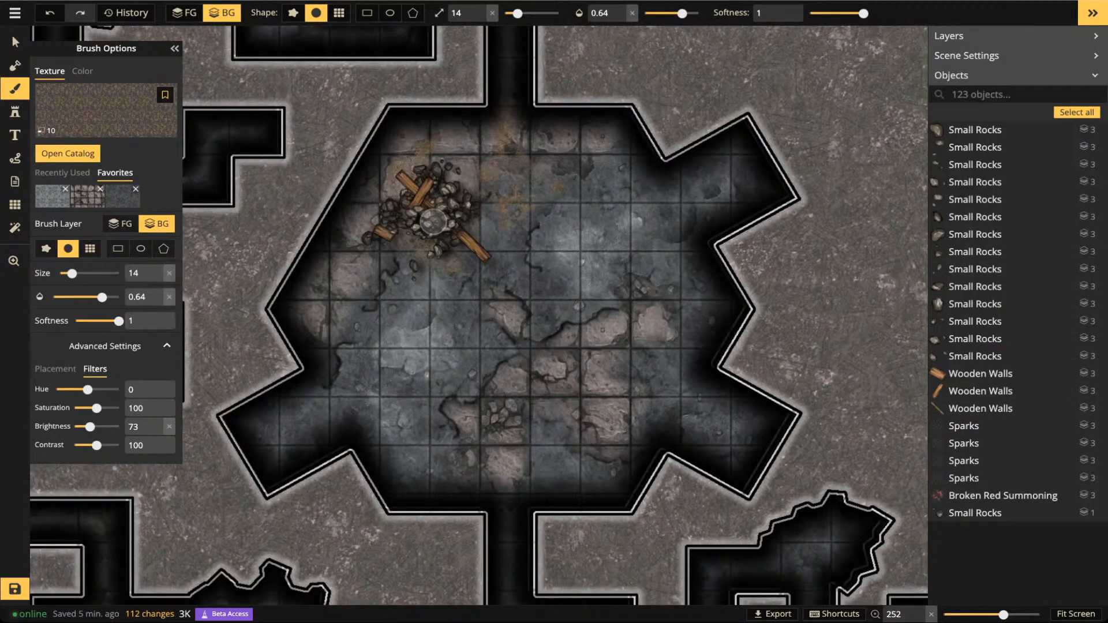
click(15, 42)
drag(322, 152, 485, 260)
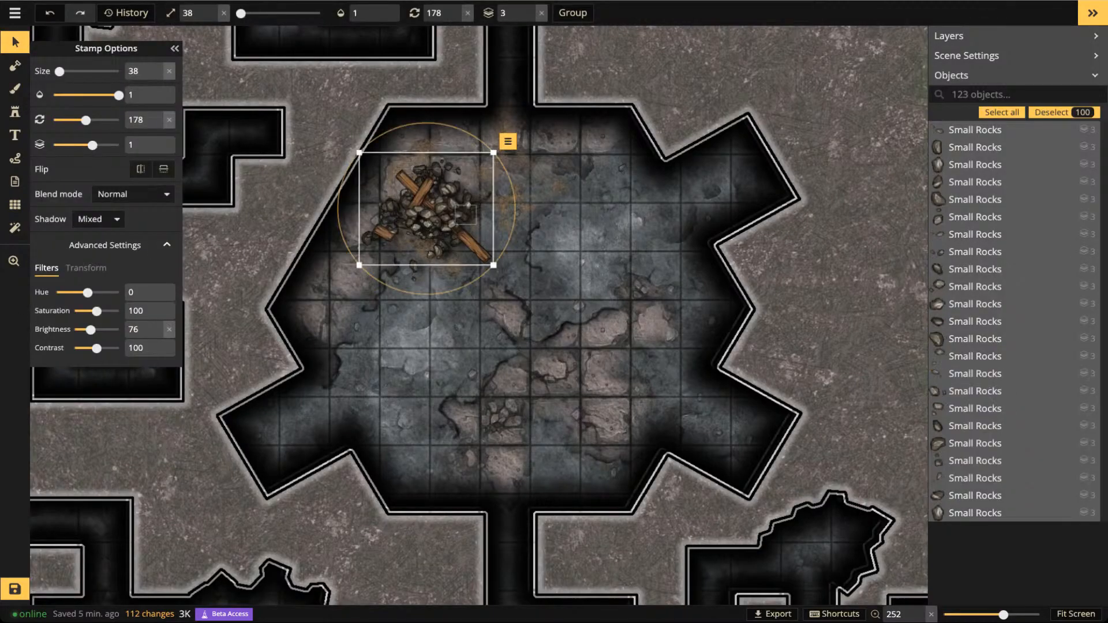
click(573, 13)
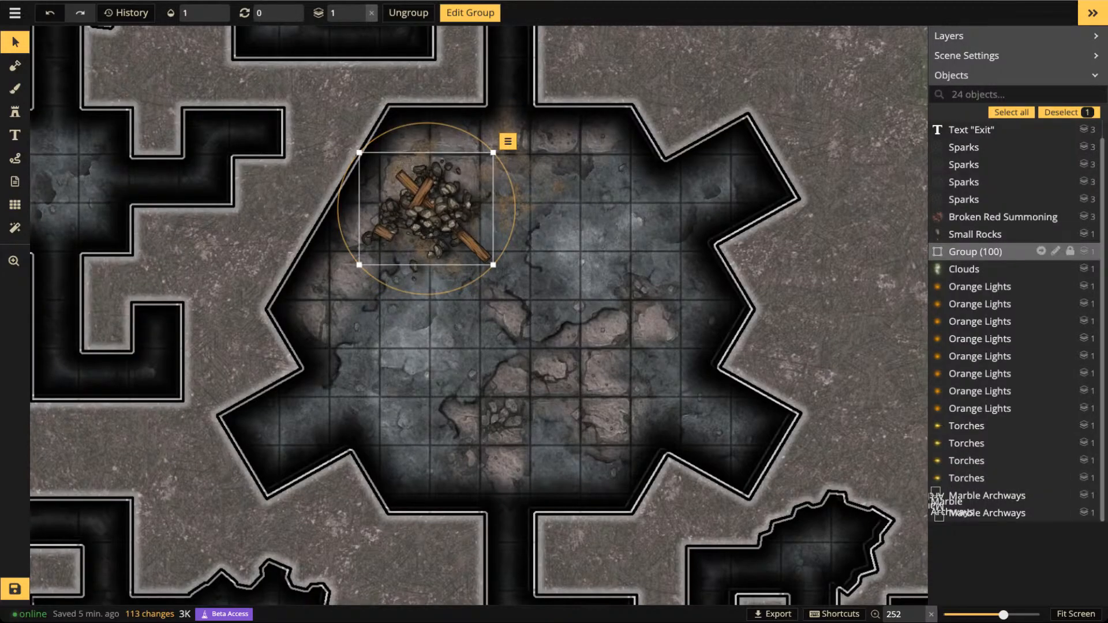
Rename the rubble group as "collapse"
click(1056, 251)
drag(981, 252, 950, 252)
text(collapse)
key(Return)
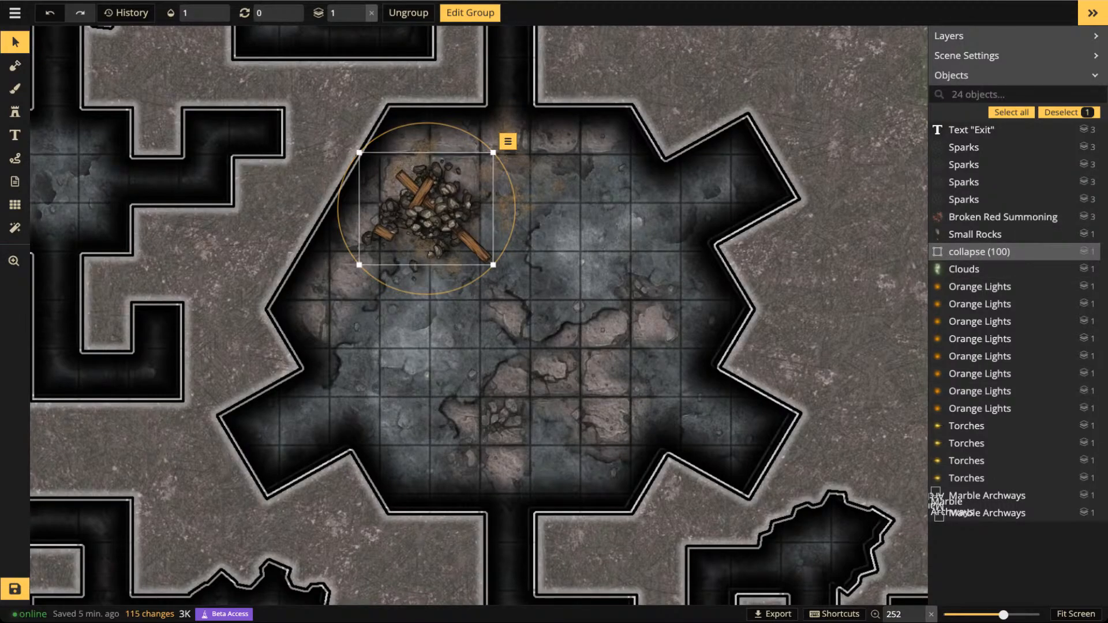
Paste a copy of the collapse group below the original pile and scale the copy down
key(space)
drag(439, 369, 540, 237)
key(ctrl+v)
drag(665, 374, 628, 343)
drag(590, 288, 557, 181)
scroll(557, 181, up, 3)
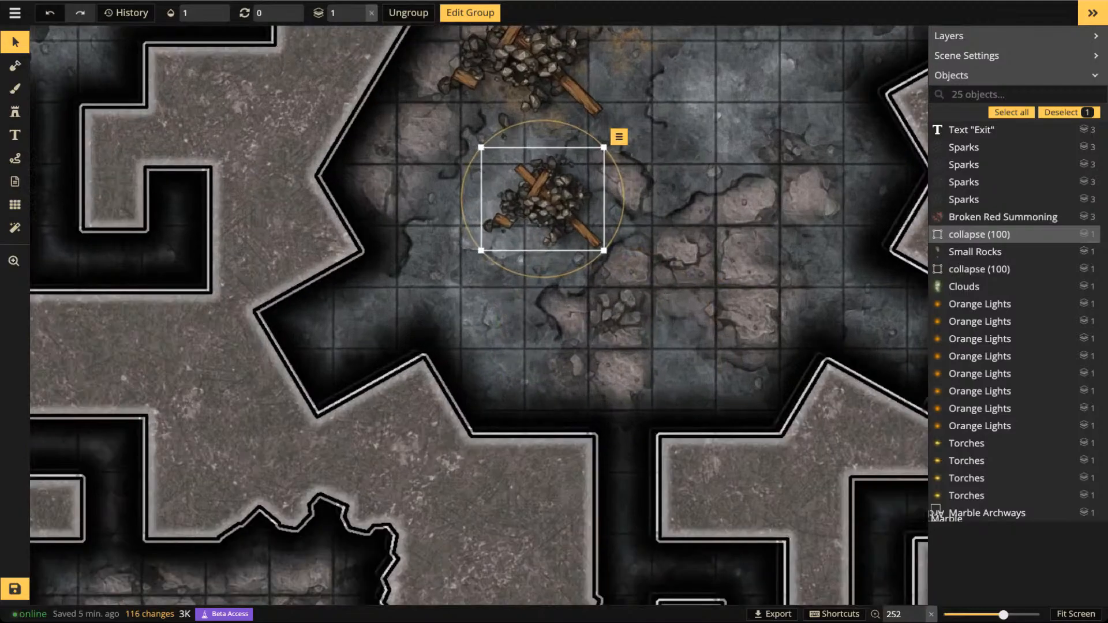
Open the smaller collapse group for editing, rotate its long plank to a nearly horizontal angle and shift a rock beside it
scroll(554, 192, up, 5)
double_click(569, 225)
click(577, 239)
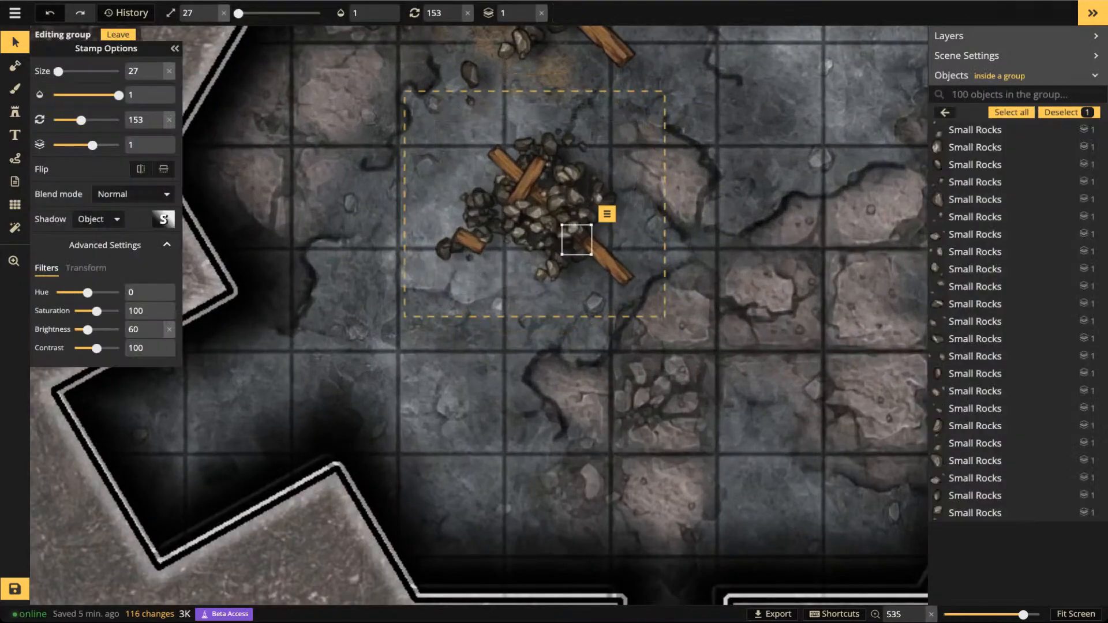
click(593, 245)
scroll(594, 245, down, 3)
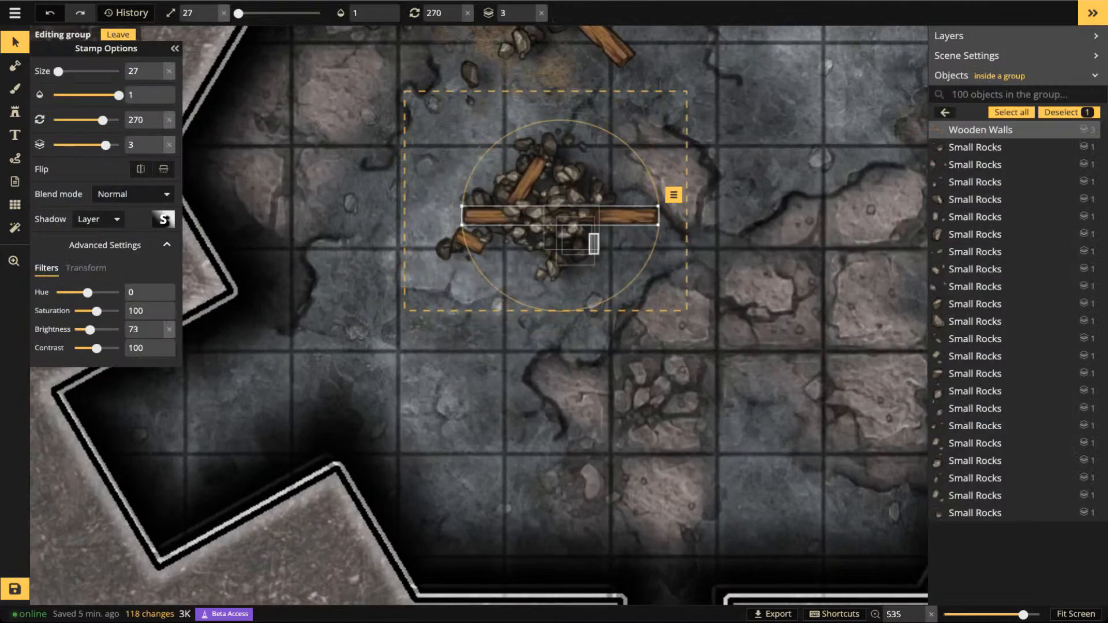
drag(599, 254, 589, 233)
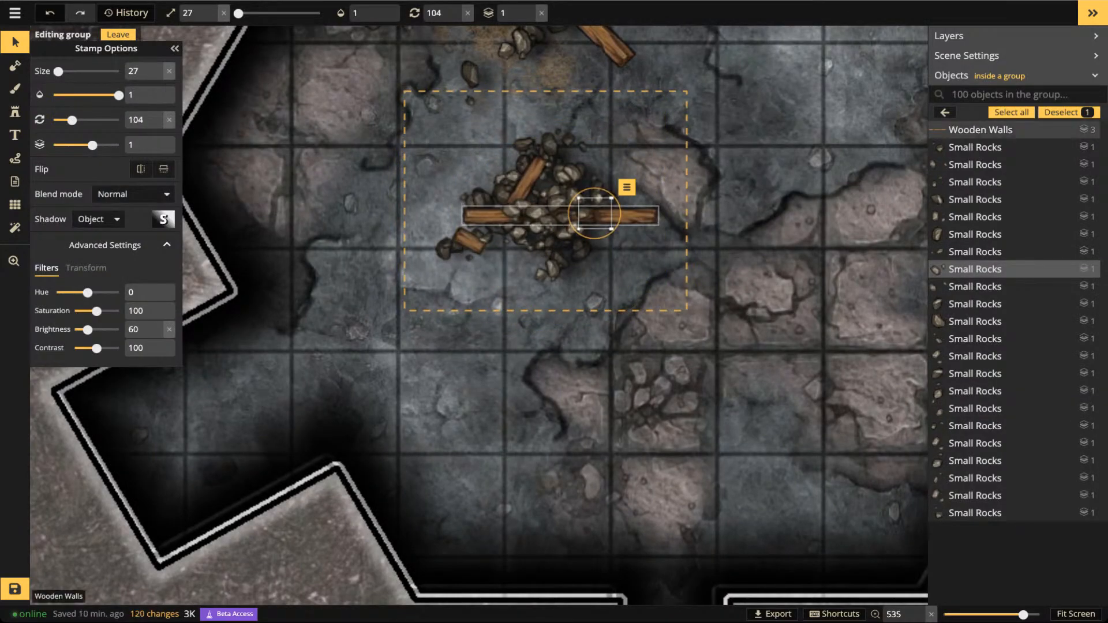
click(638, 216)
drag(663, 216, 660, 189)
Rearrange the short planks inside the group, moving the loose one to the pile's opposite side, and leave group editing
click(523, 180)
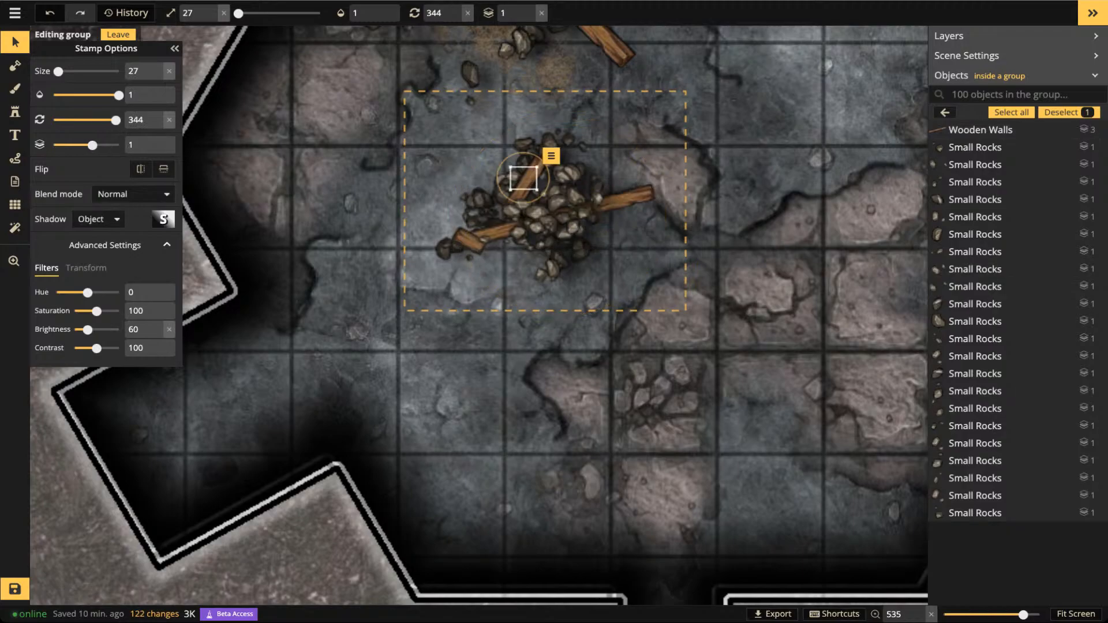
key(Delete)
click(525, 182)
scroll(526, 181, up, 7)
drag(526, 183, 529, 190)
click(470, 241)
drag(470, 241, 620, 239)
key(Escape)
scroll(539, 159, down, 8)
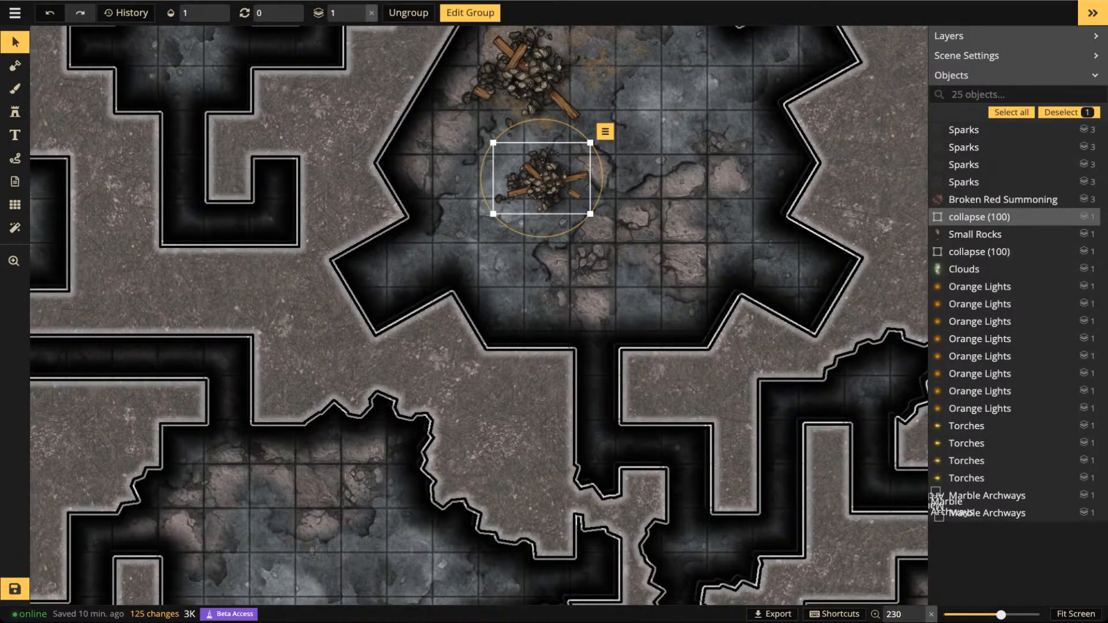
Duplicate the edited collapse group, rotate the duplicate to 60 degrees and move it onto the cracked tiles to the east
key(ctrl+c)
key(ctrl+v)
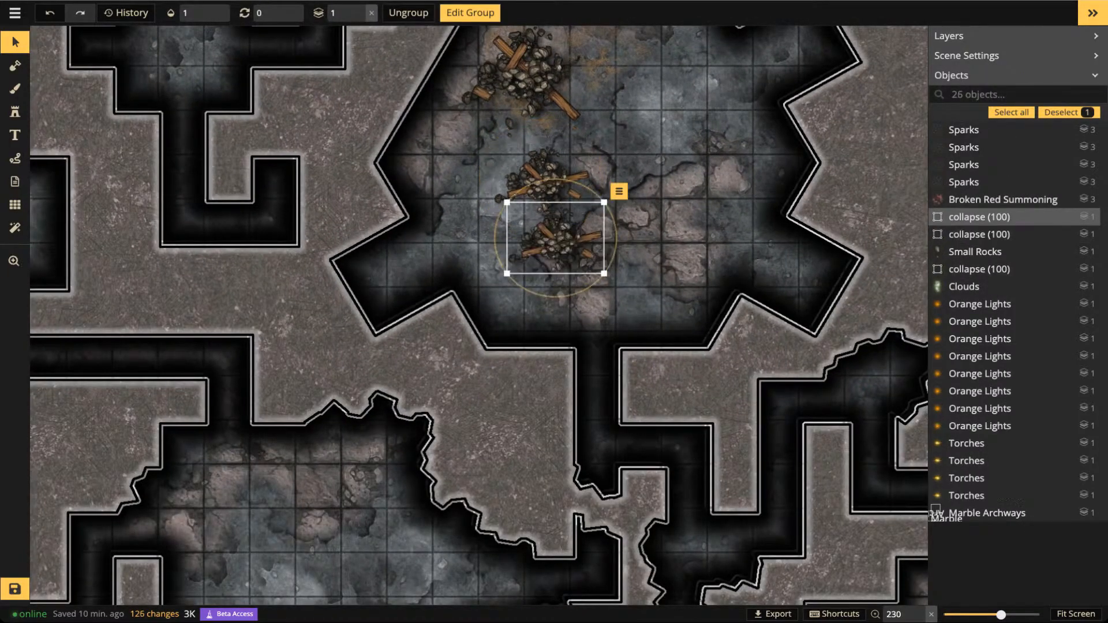
scroll(555, 238, down, 3)
scroll(556, 238, up, 3)
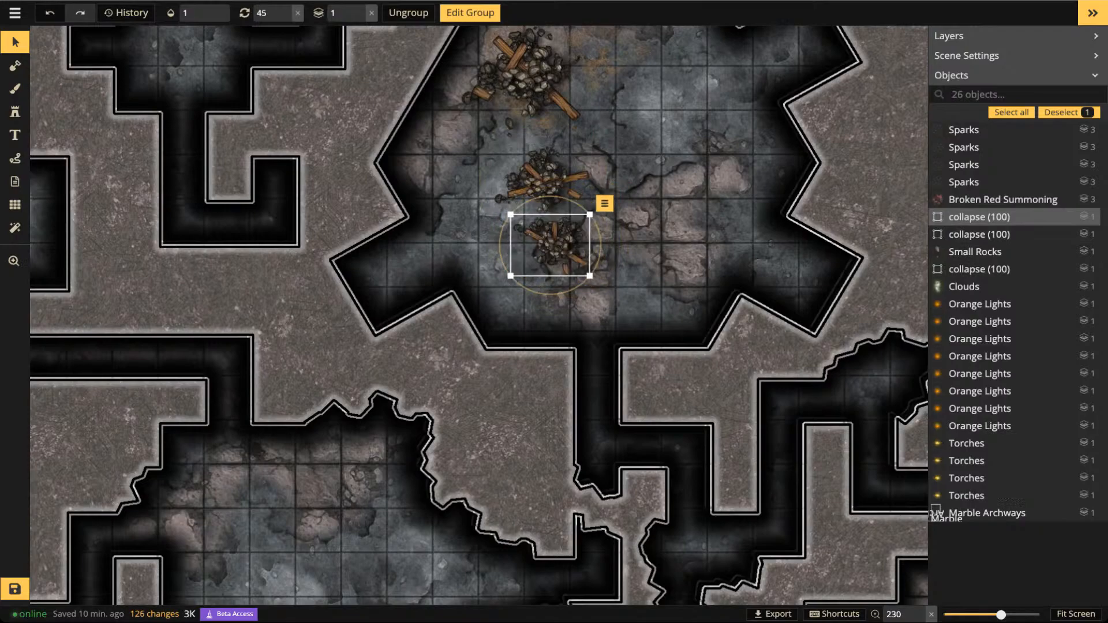
drag(552, 243, 670, 237)
Move the first small collapse group against the large pile's upper-right edge and rotate it to vary the planks
drag(544, 179, 648, 94)
drag(559, 67, 566, 212)
drag(609, 243, 574, 169)
scroll(585, 163, up, 2)
click(666, 326)
scroll(667, 327, down, 2)
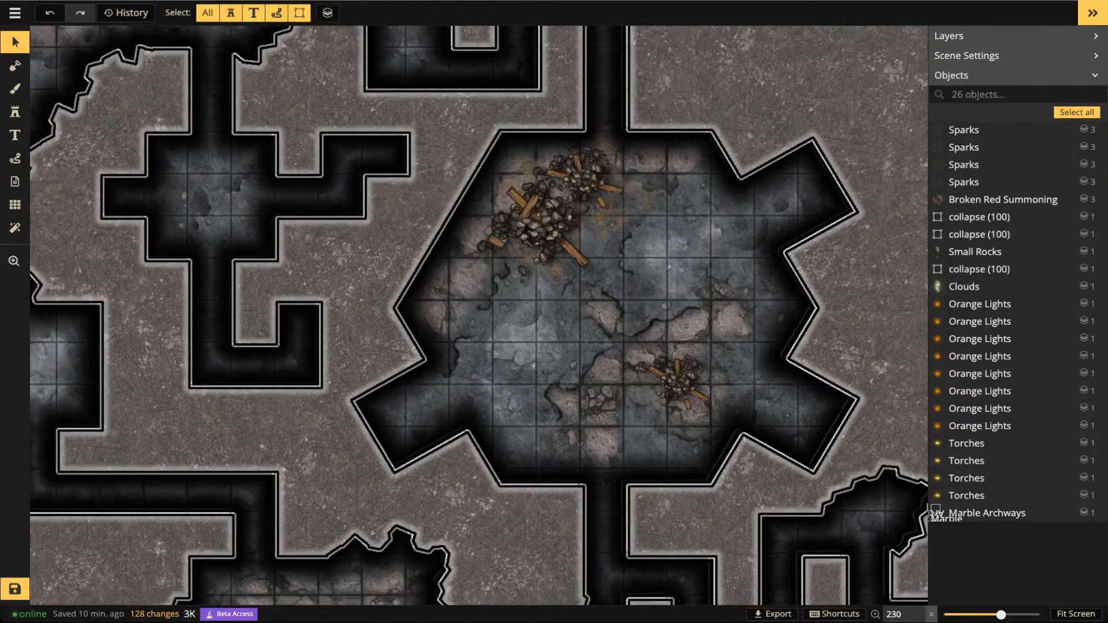
Move the other small collapse group from the central room into the small chamber to the west and deselect it
click(671, 372)
key(space)
drag(671, 372, 208, 218)
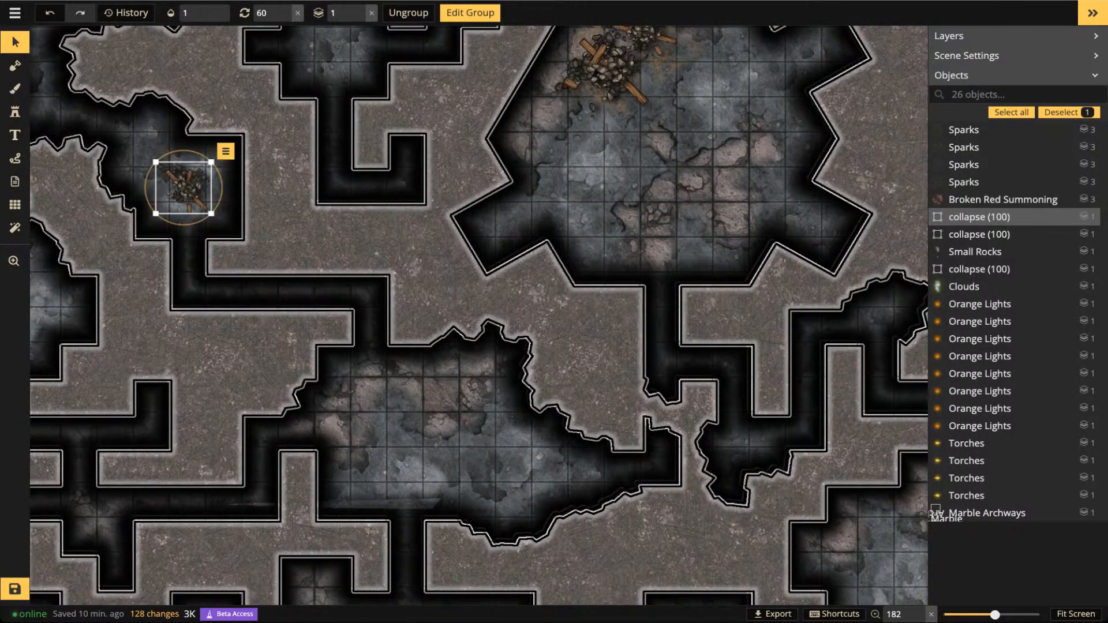
key(Escape)
scroll(184, 187, down, 5)
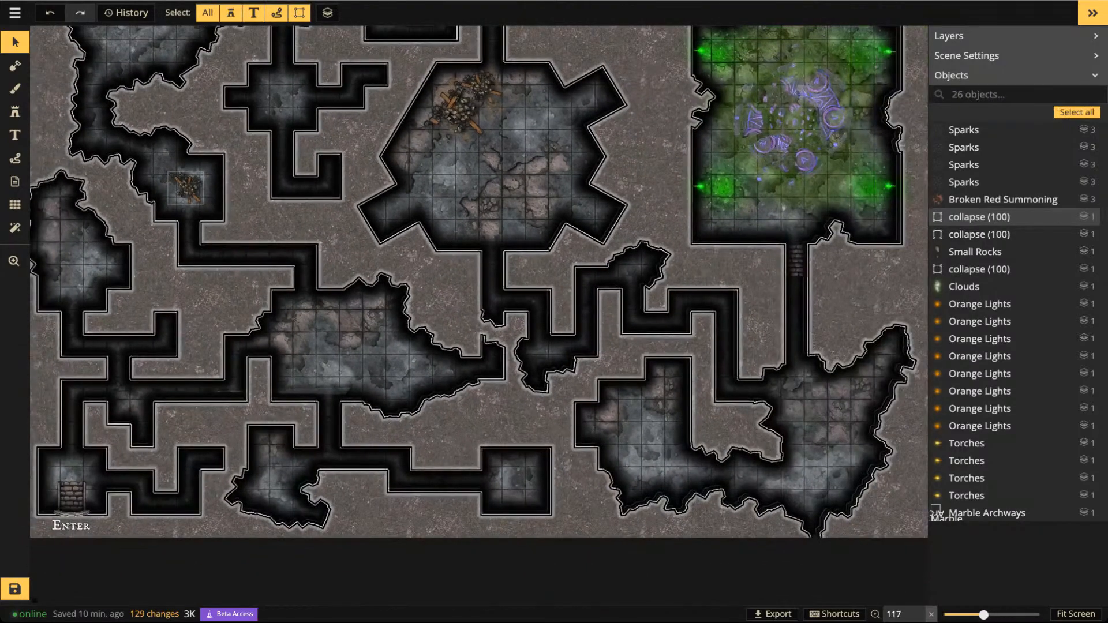
key(space)
drag(479, 277, 490, 374)
key(space)
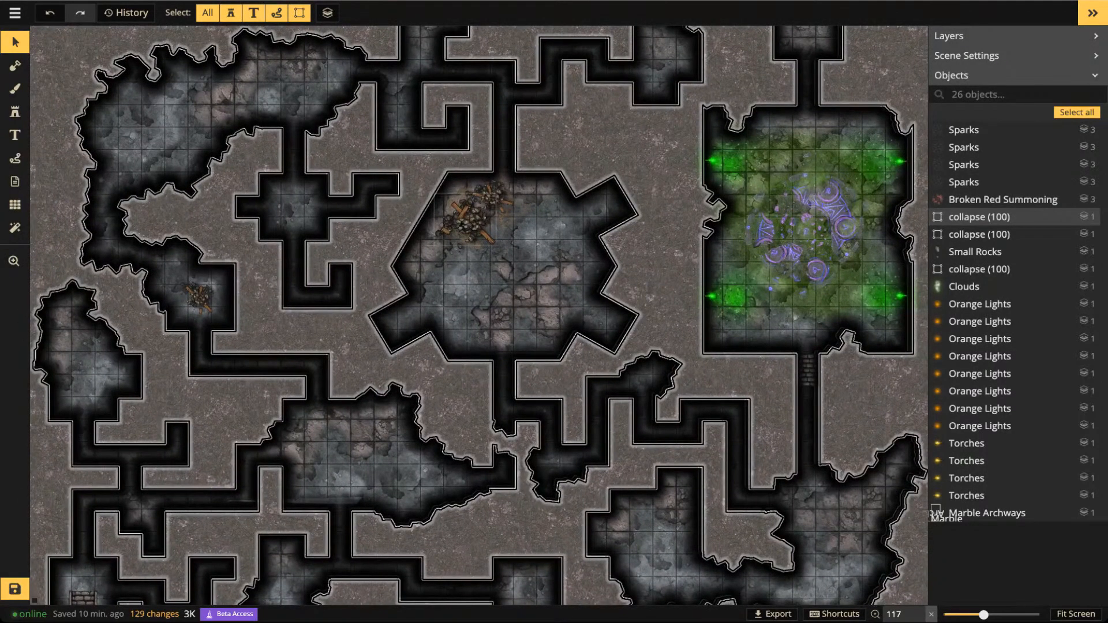
Search the stamp catalog for crate and choose the plain wooden Crate stamp from the Market set
click(15, 112)
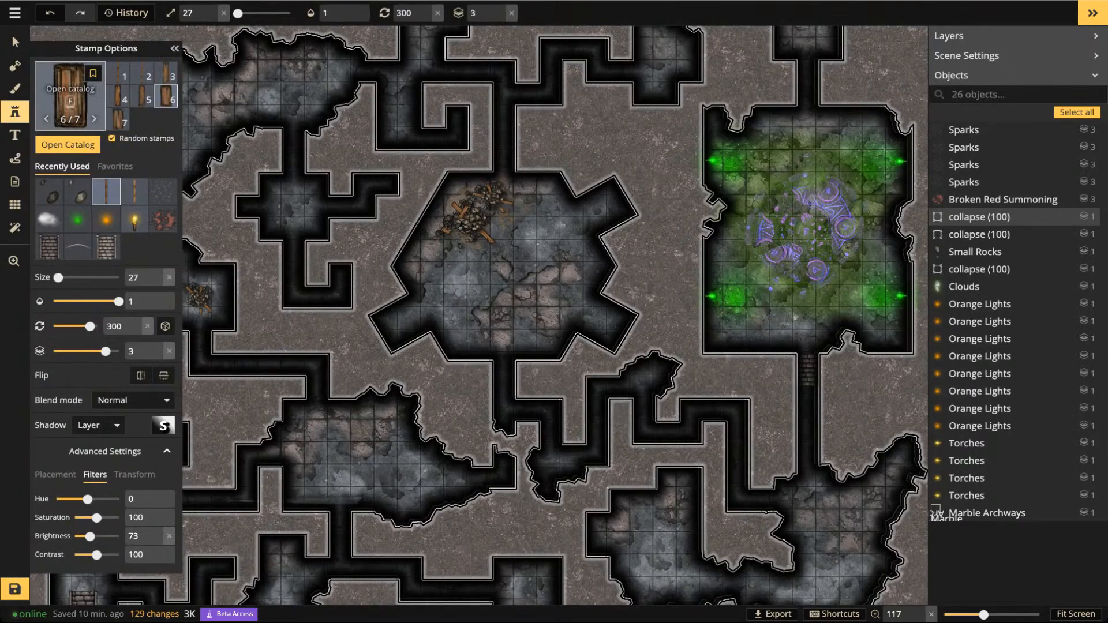
click(70, 95)
drag(255, 41, 228, 41)
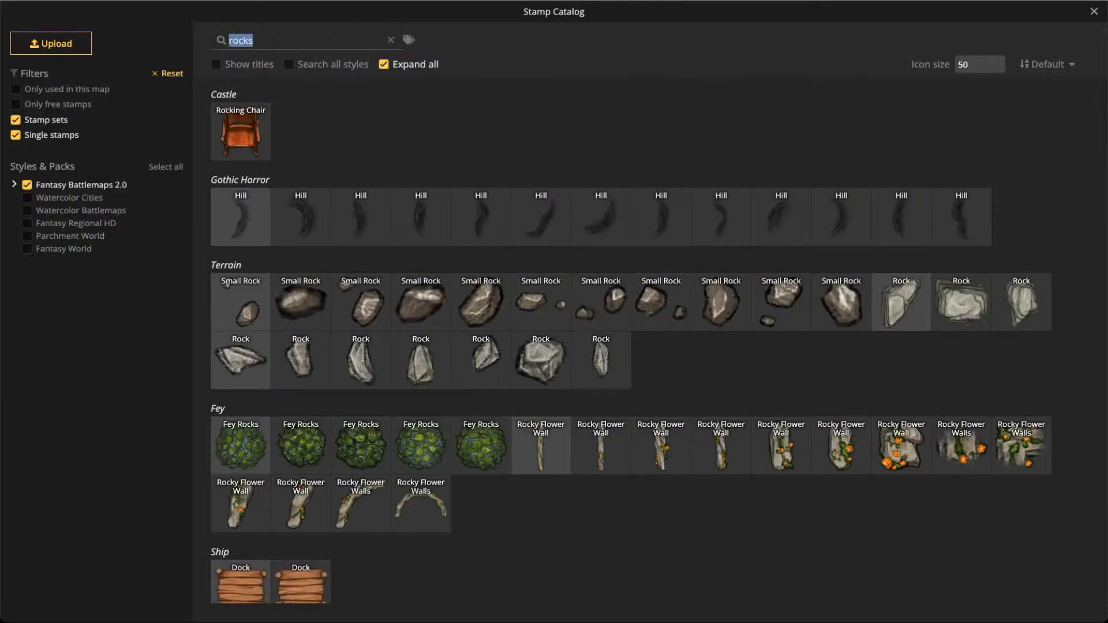
text(crate)
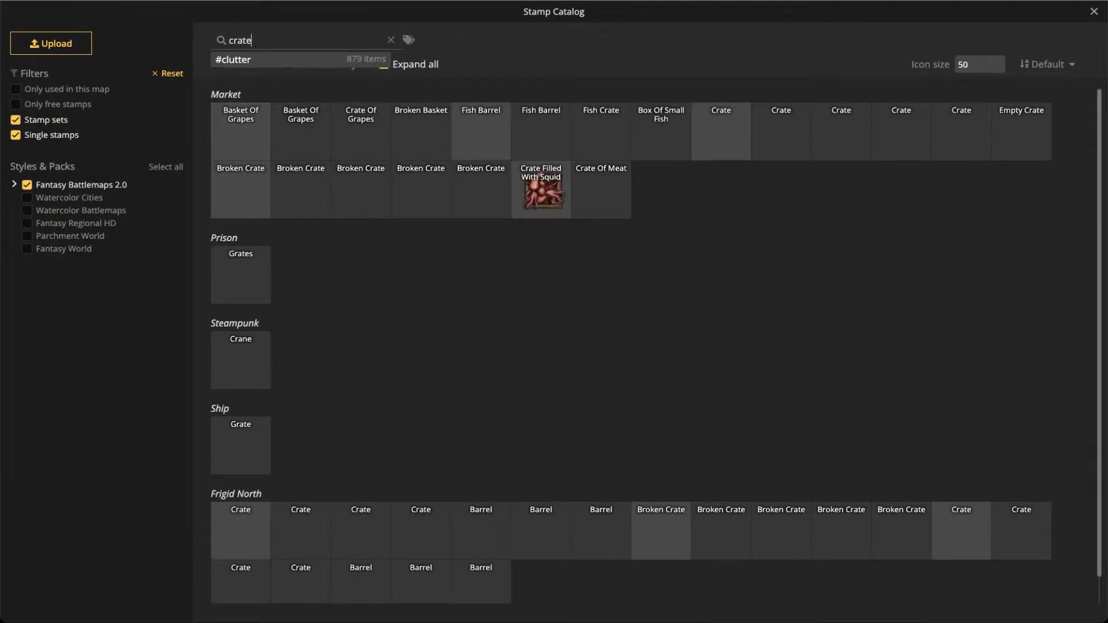
scroll(656, 347, down, 1)
scroll(656, 346, up, 1)
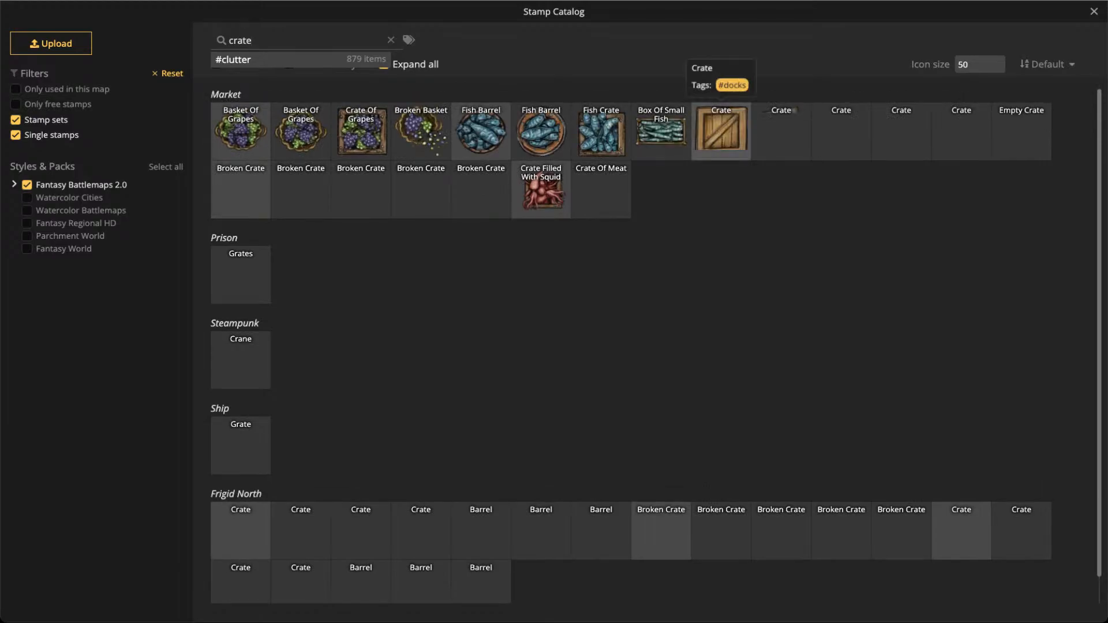
click(721, 130)
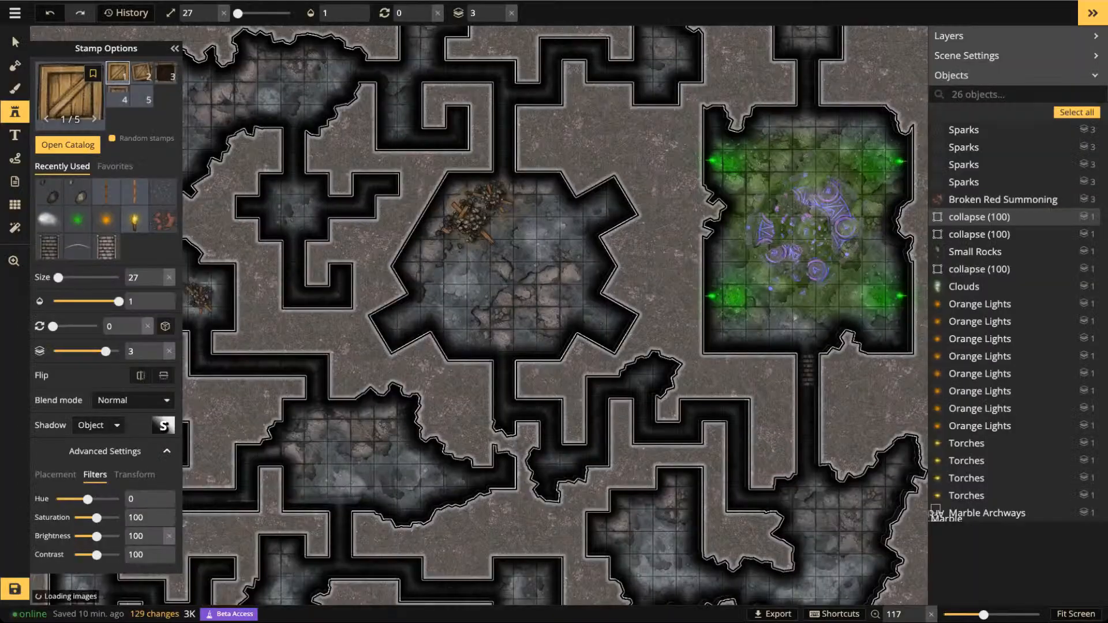
Place a wooden crate on layer 3 to the right of the rubble piles and scale it to size 28
scroll(533, 234, up, 8)
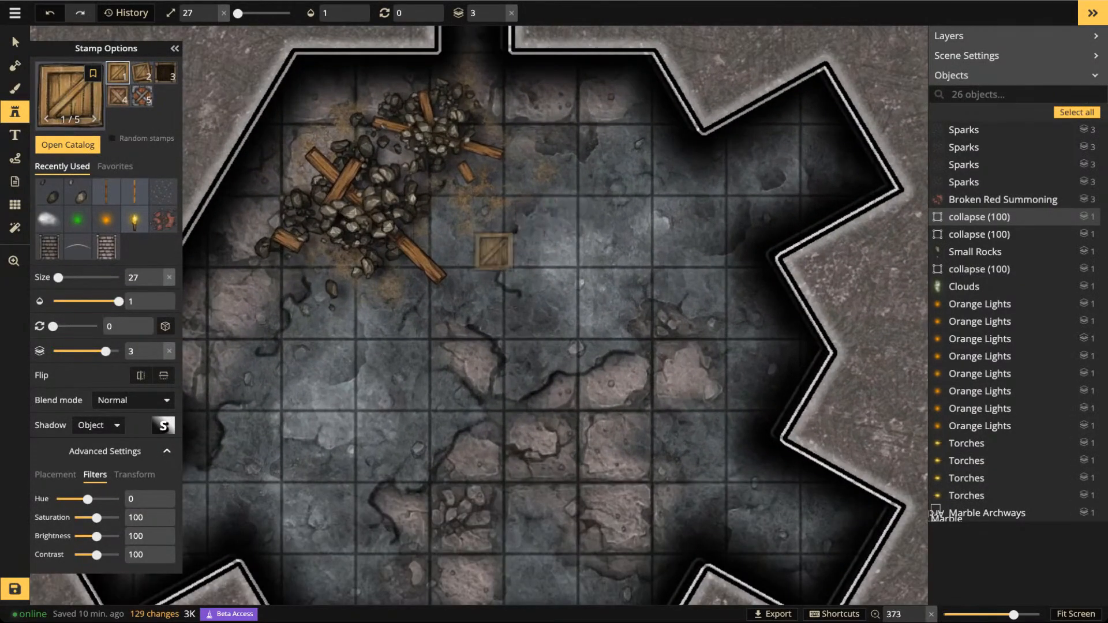
scroll(539, 226, up, 3)
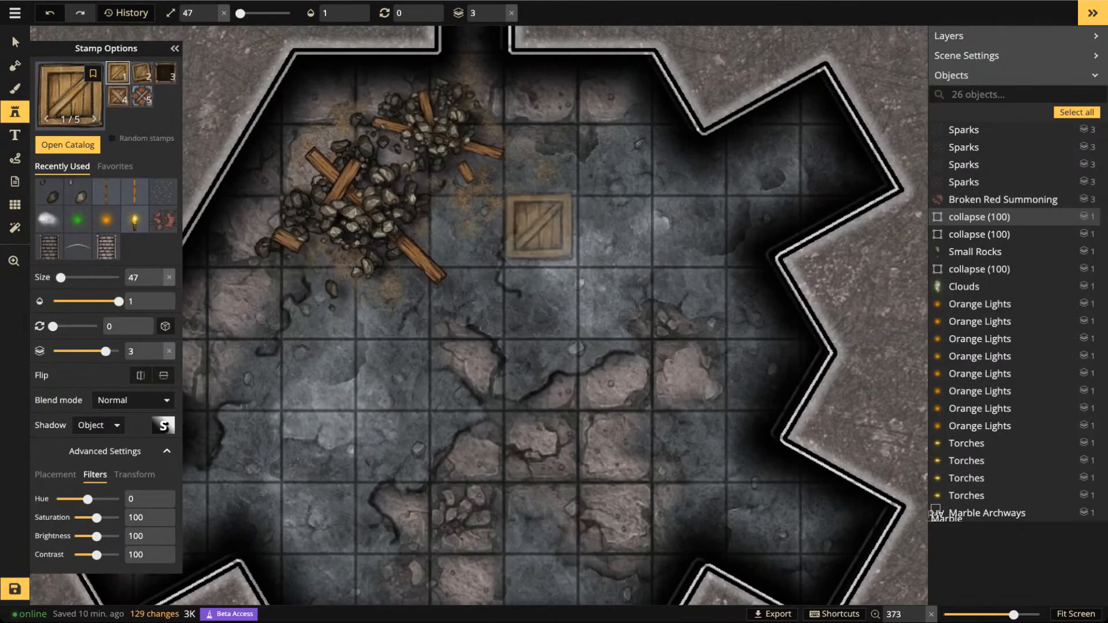
click(541, 231)
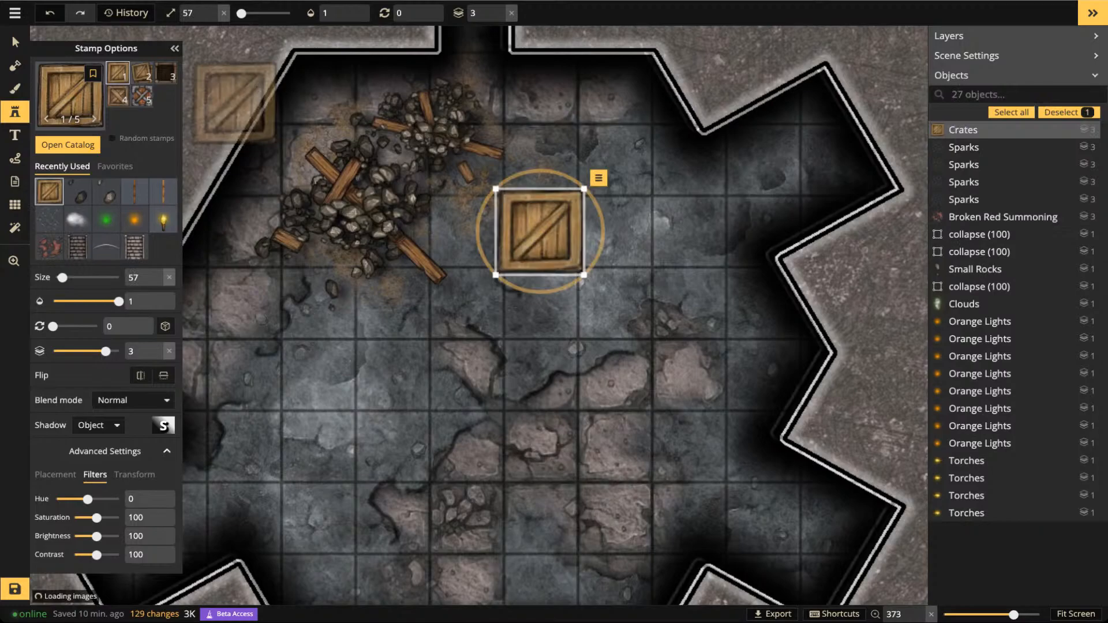
click(14, 41)
drag(536, 228, 542, 231)
drag(581, 271, 544, 235)
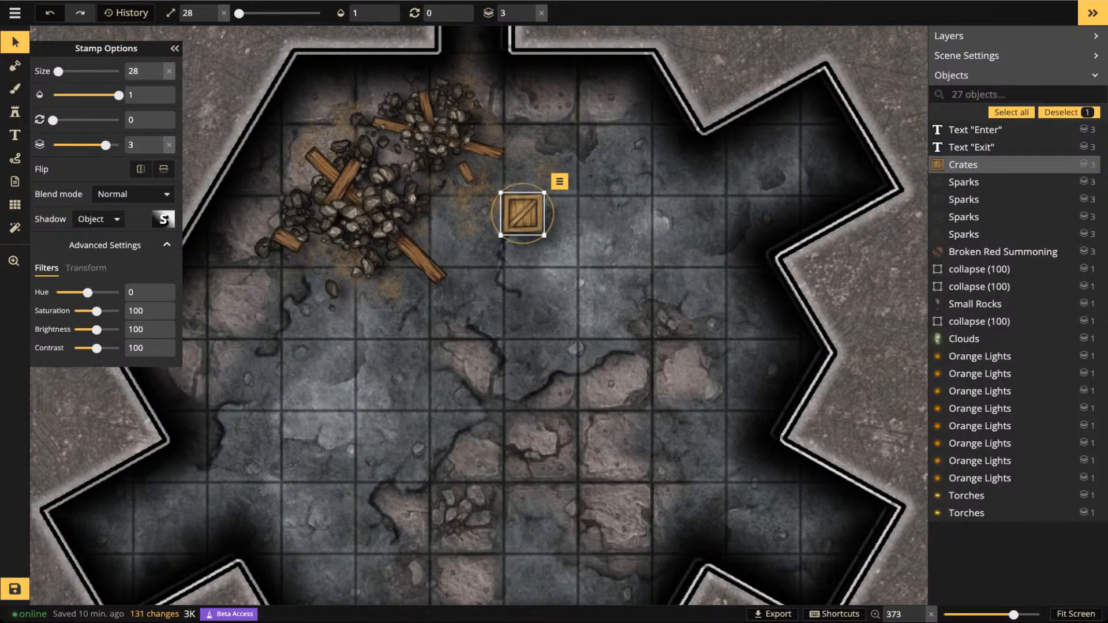
Tuck the crate into the central room's northeast corner at rotation 60 and brightness 76, and flatten it to the background
drag(554, 213, 631, 89)
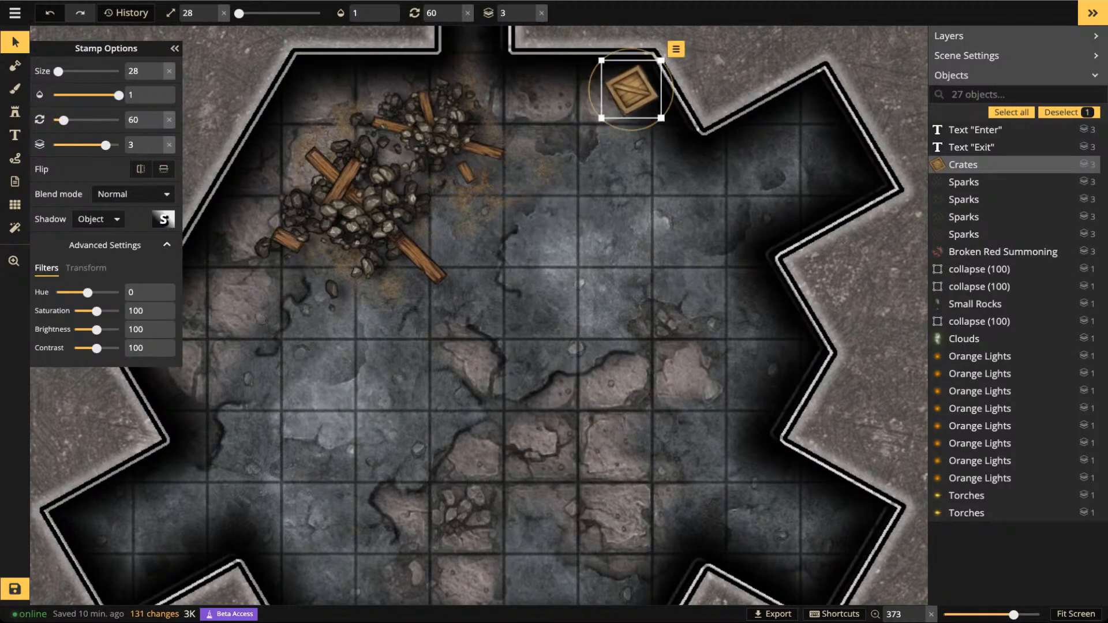
drag(96, 329, 91, 330)
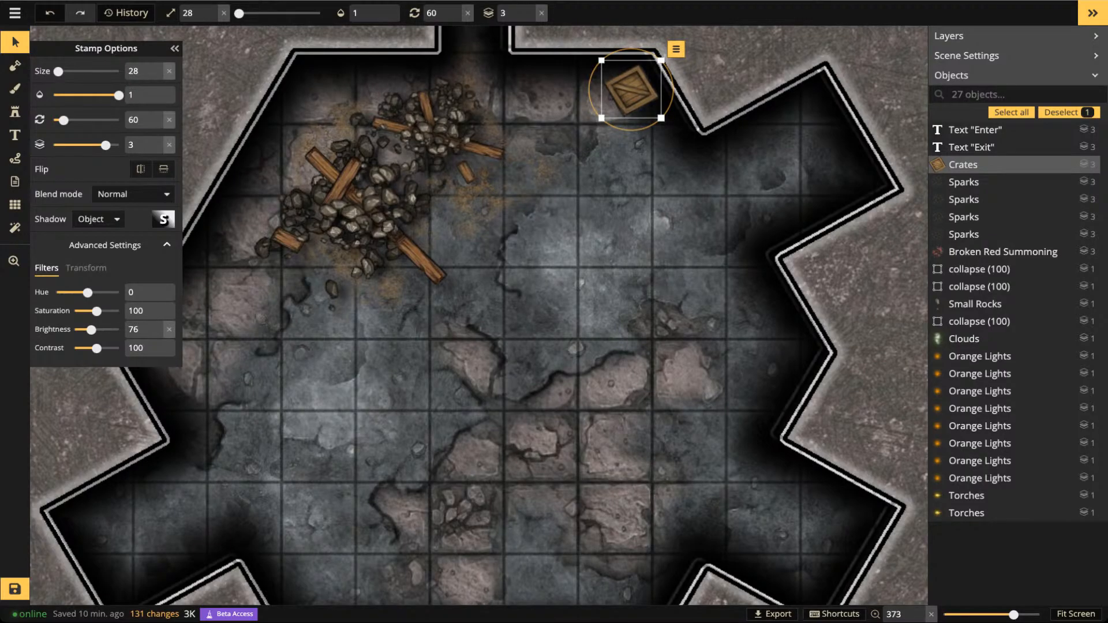
click(676, 49)
mouse_move(734, 166)
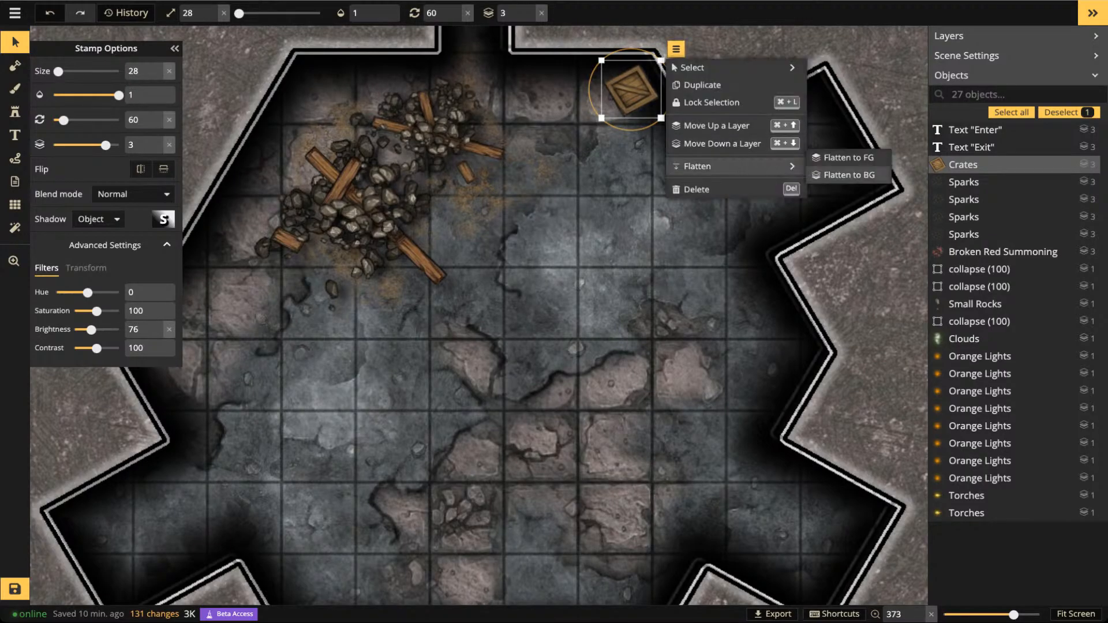
click(849, 175)
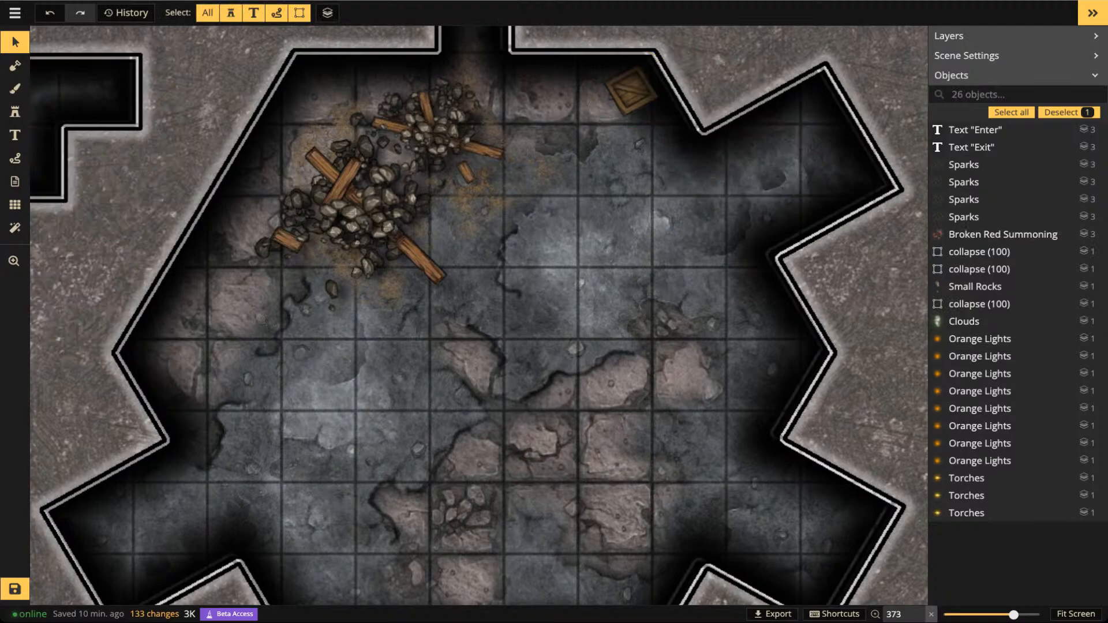
Select both collapse groups in the central room together and flatten them to the background
scroll(644, 101, down, 5)
click(470, 162)
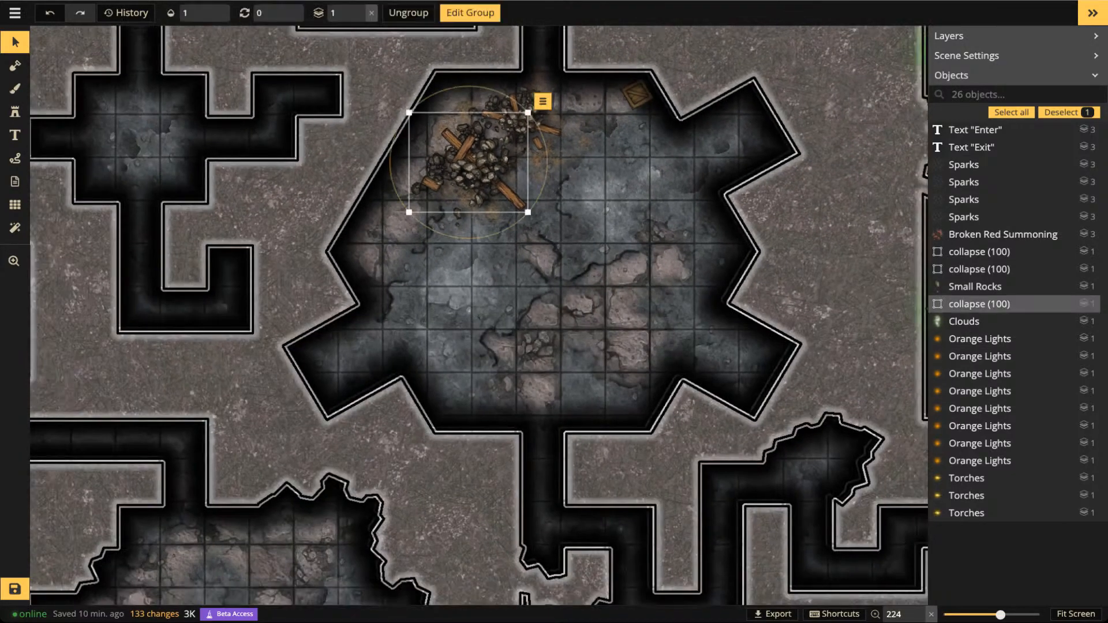
shift+click(537, 121)
click(576, 73)
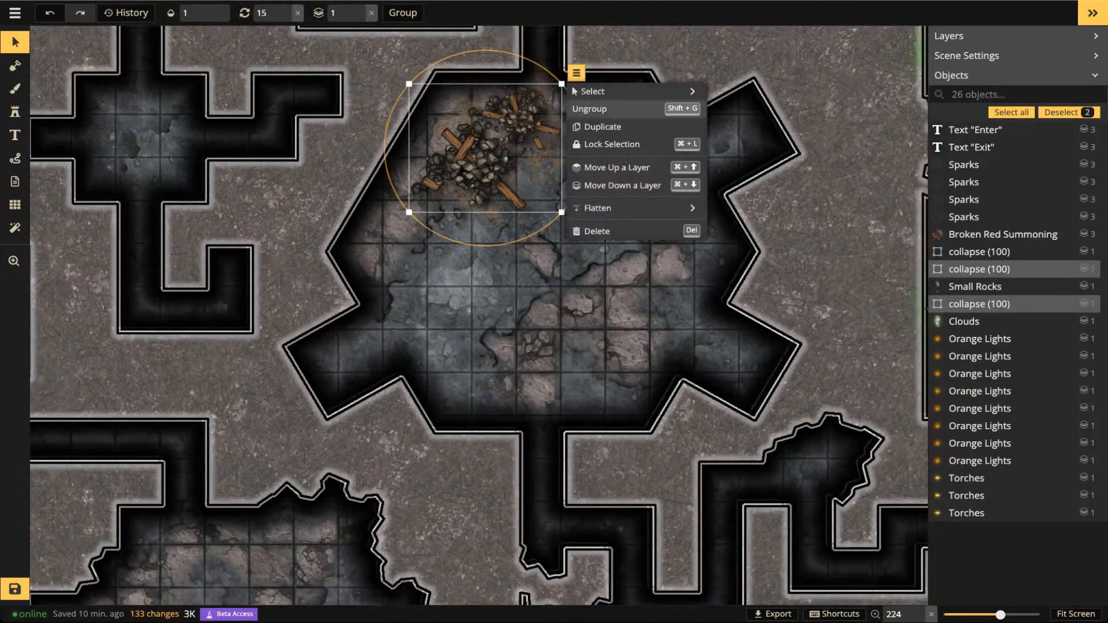
mouse_move(635, 208)
click(749, 217)
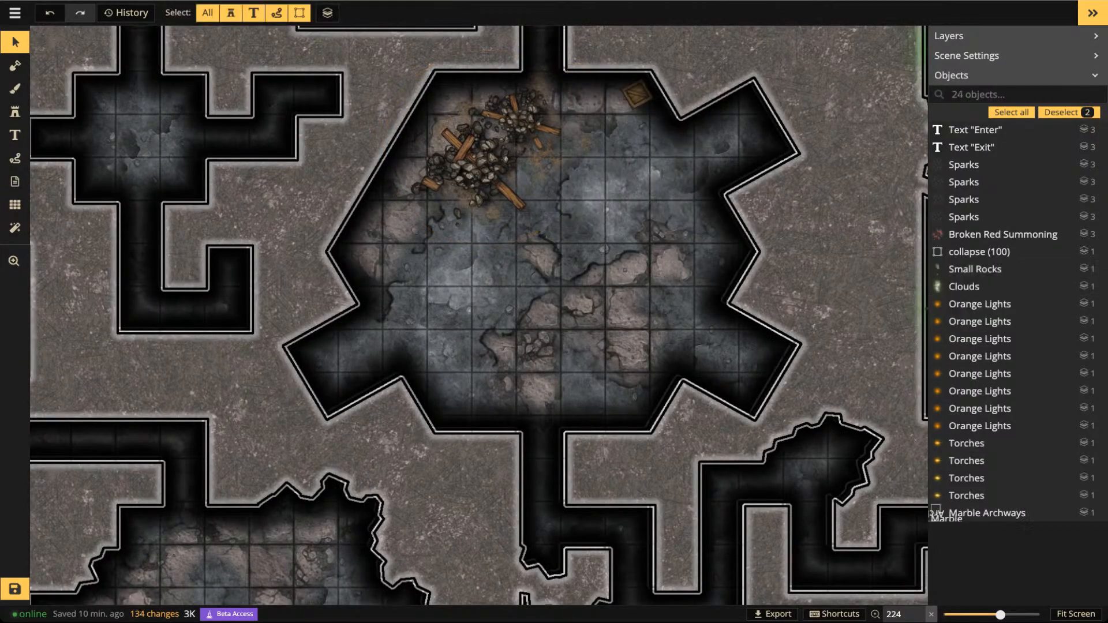
Make a copy of the small western chamber's collapse group and park it on the solid rock along the map's west edge
scroll(537, 226, down, 2)
drag(537, 225, 760, 226)
click(275, 298)
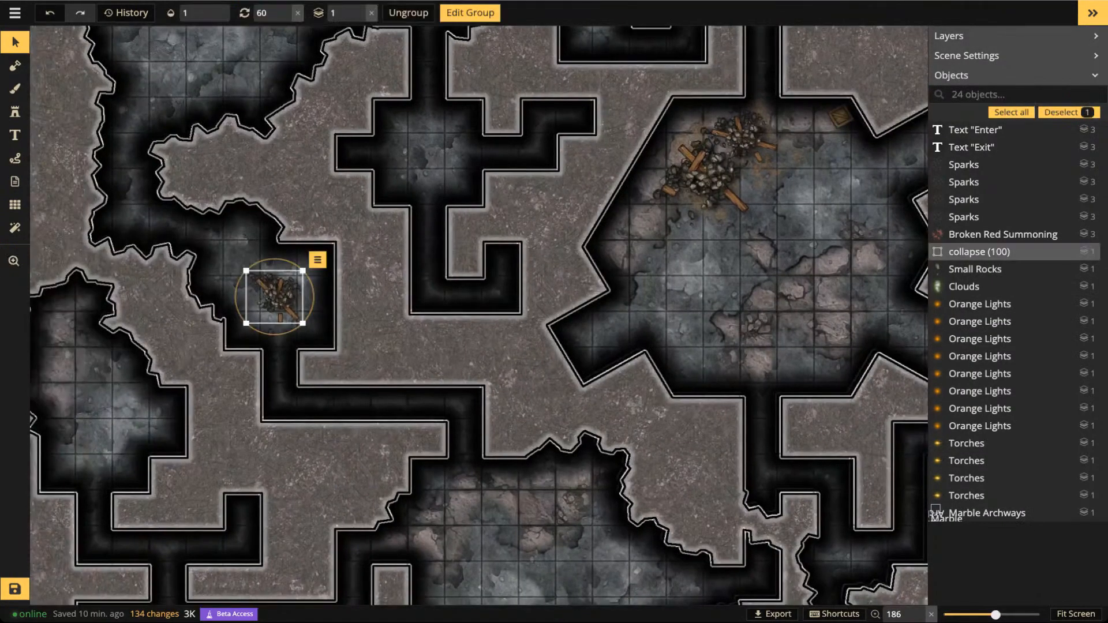
drag(275, 298, 540, 422)
key(ctrl+v)
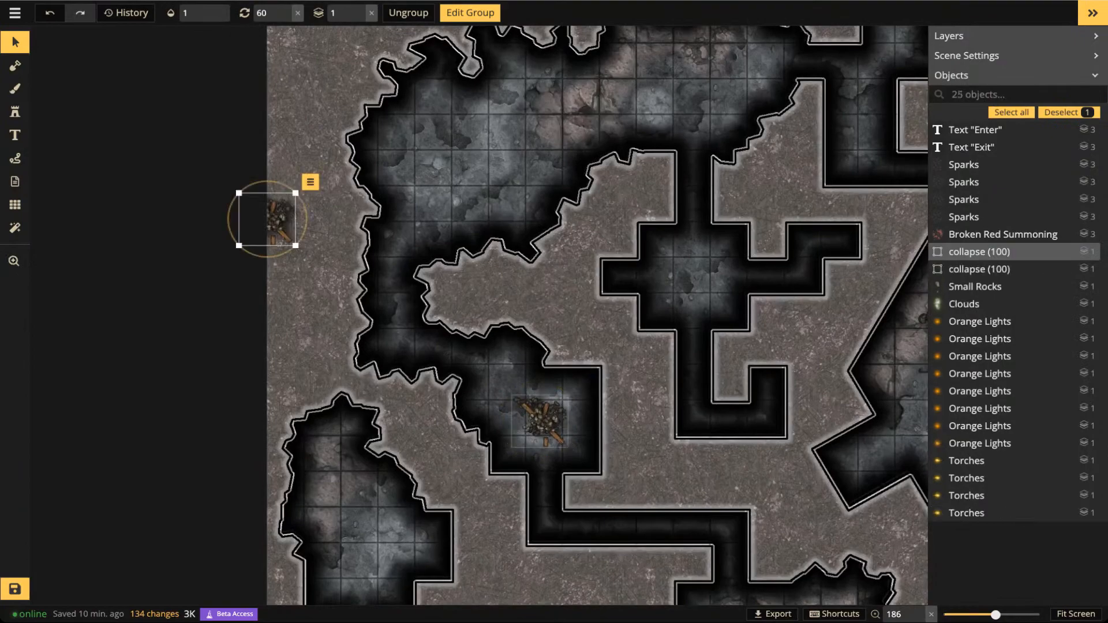
drag(271, 222, 310, 244)
Delete the original collapse group from the small western chamber
scroll(675, 254, down, 2)
drag(675, 254, 502, 193)
drag(702, 158, 778, 281)
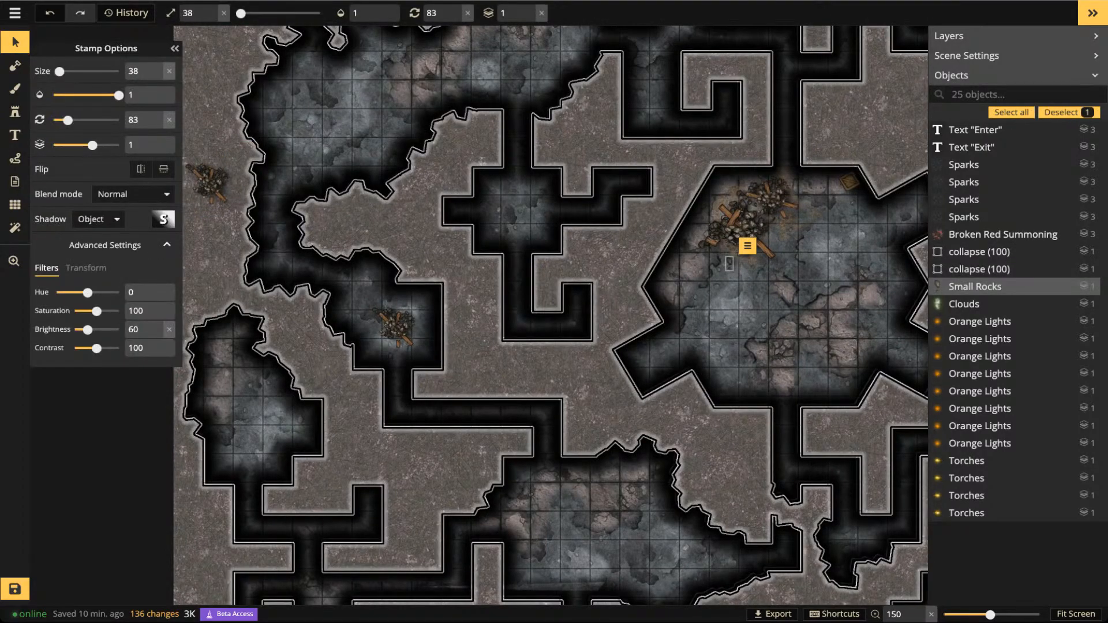
click(395, 327)
key(Delete)
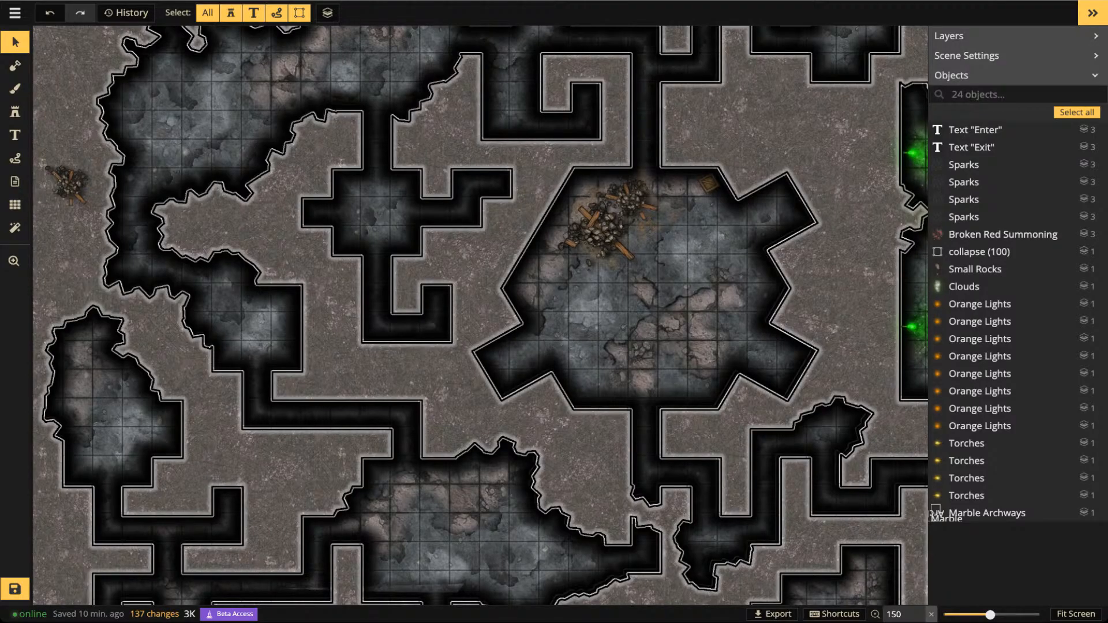
Examine the whole dungeon map, from the furnished central room out to the entrance and exit areas
scroll(638, 317, down, 1)
drag(635, 318, 514, 393)
scroll(489, 277, down, 1)
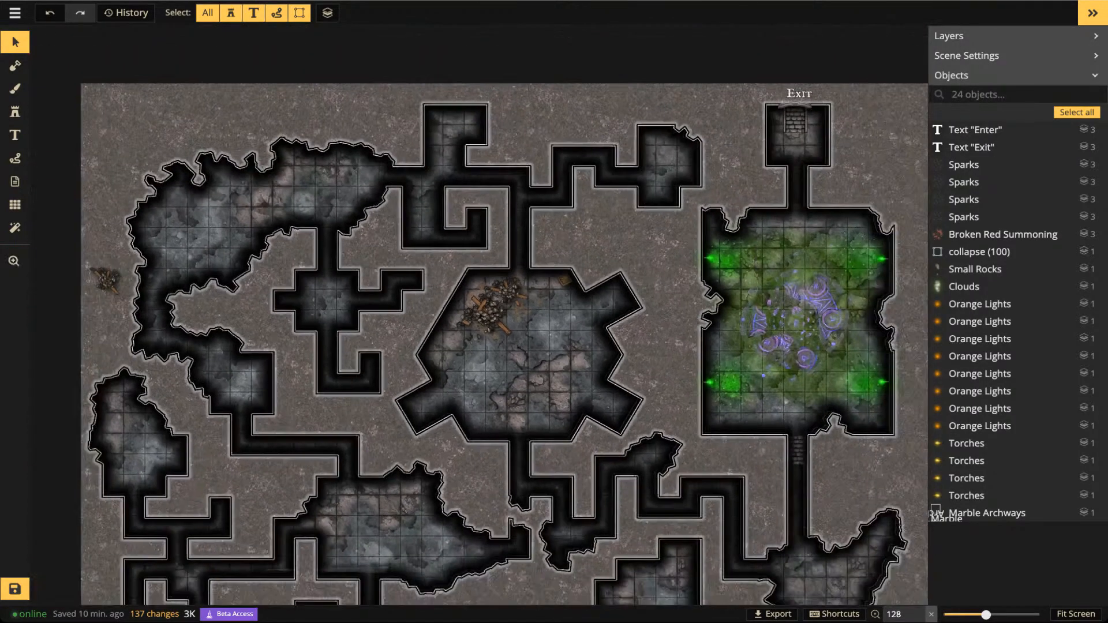
drag(489, 277, 501, 246)
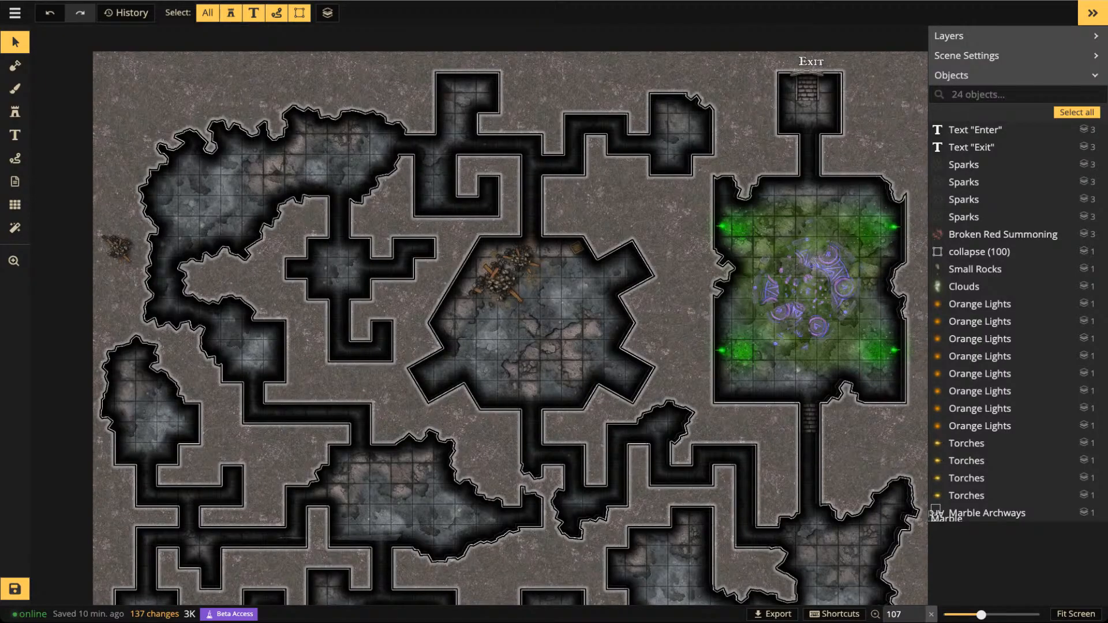
scroll(543, 260, down, 2)
drag(542, 260, 511, 214)
scroll(508, 242, up, 1)
scroll(480, 266, down, 1)
drag(480, 266, 483, 275)
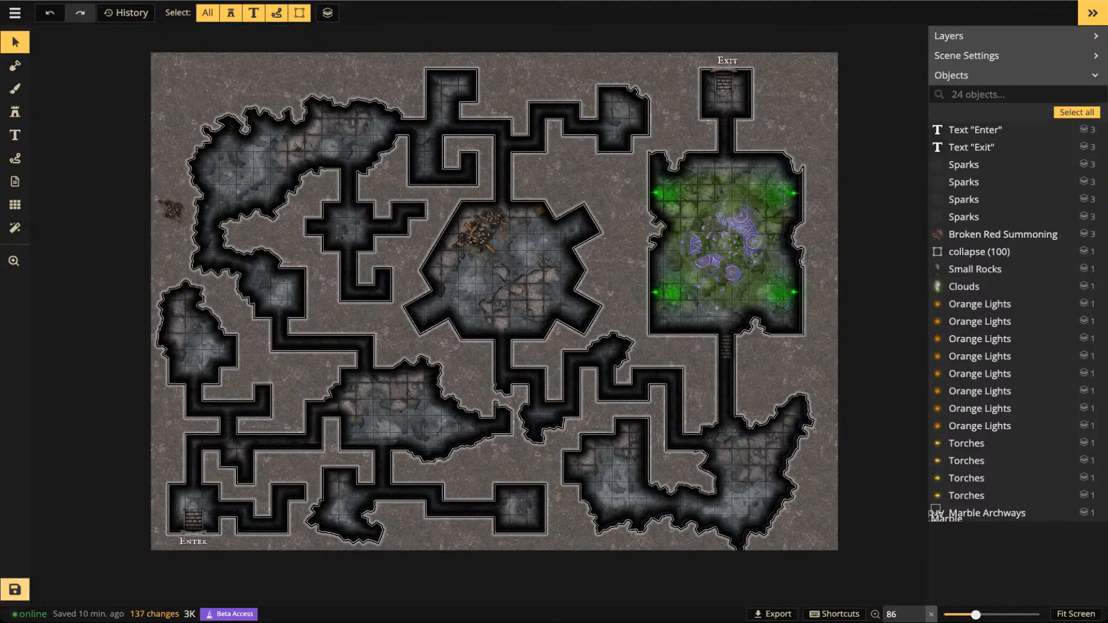
Save the dungeon map and leave the editor for the list of own maps
key(ctrl+s)
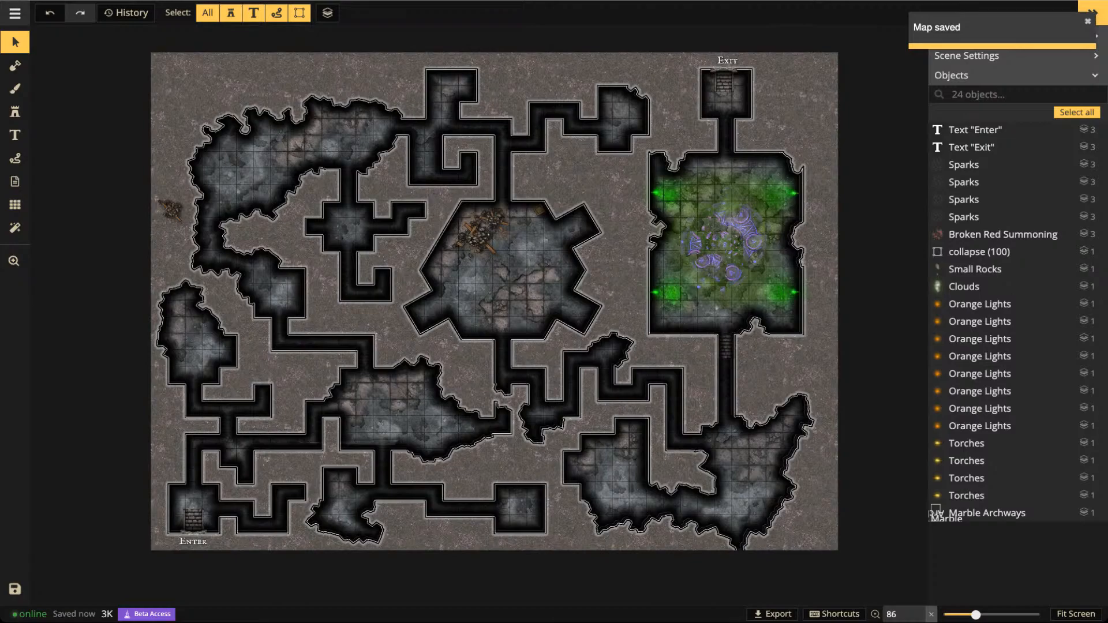
click(15, 13)
click(63, 255)
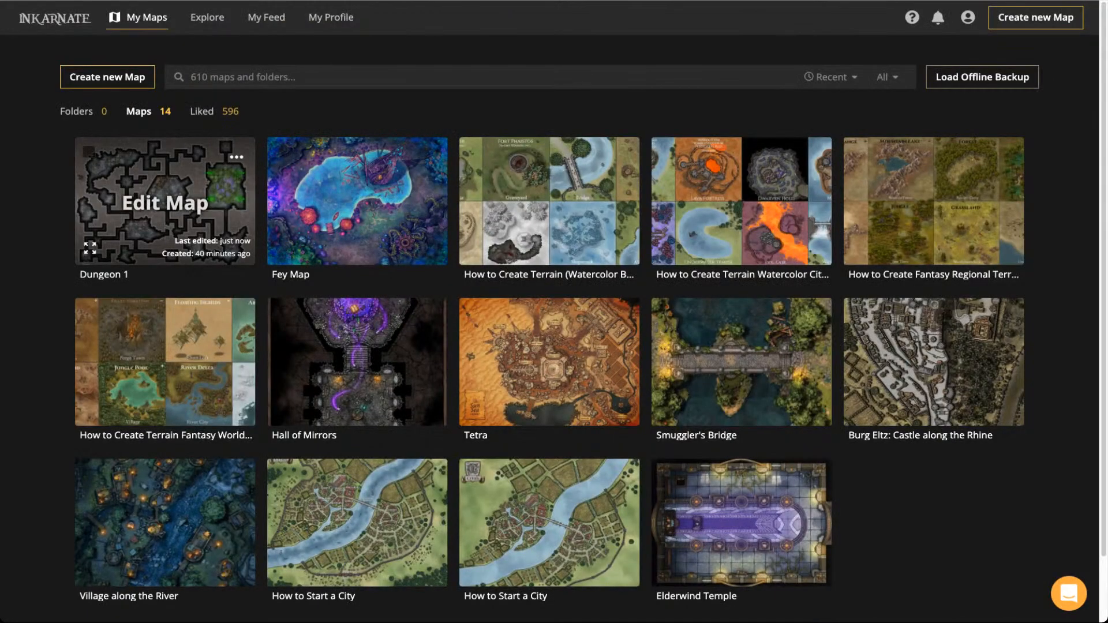
Start a new map in the Fantasy Battlemaps 2.0 style with High (3K) editing resolution and accept the experimental HD editing notice
click(107, 77)
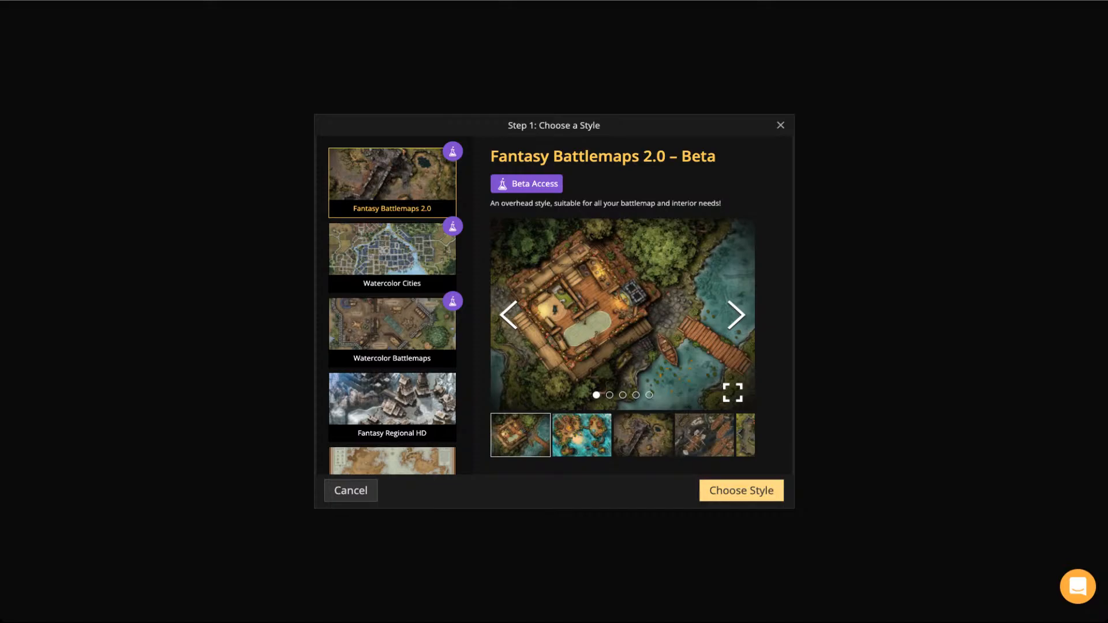
click(742, 491)
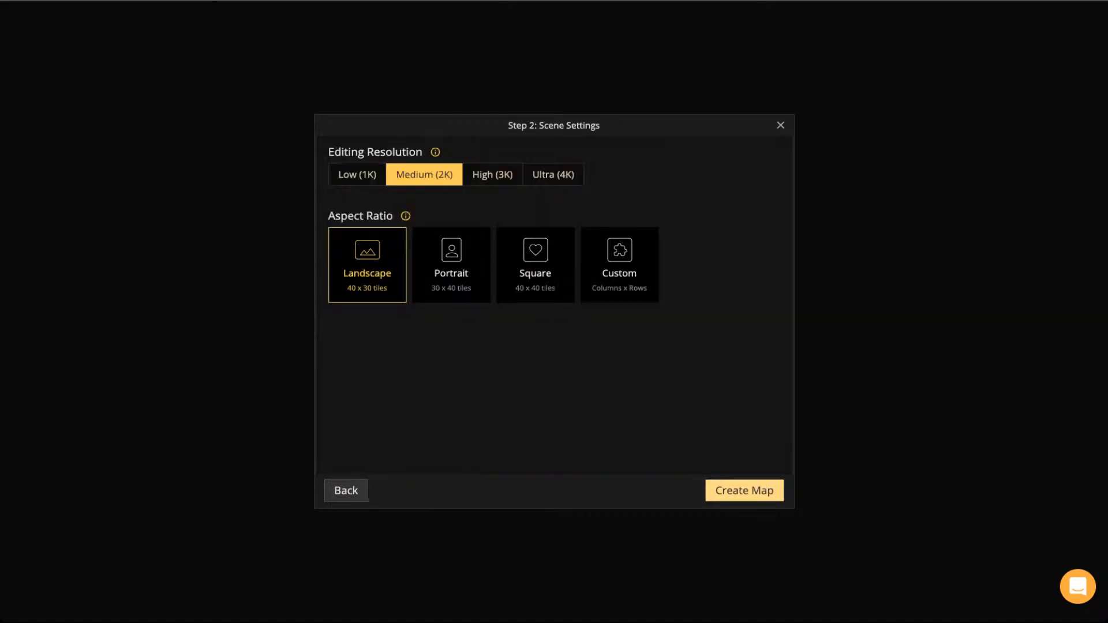
click(493, 175)
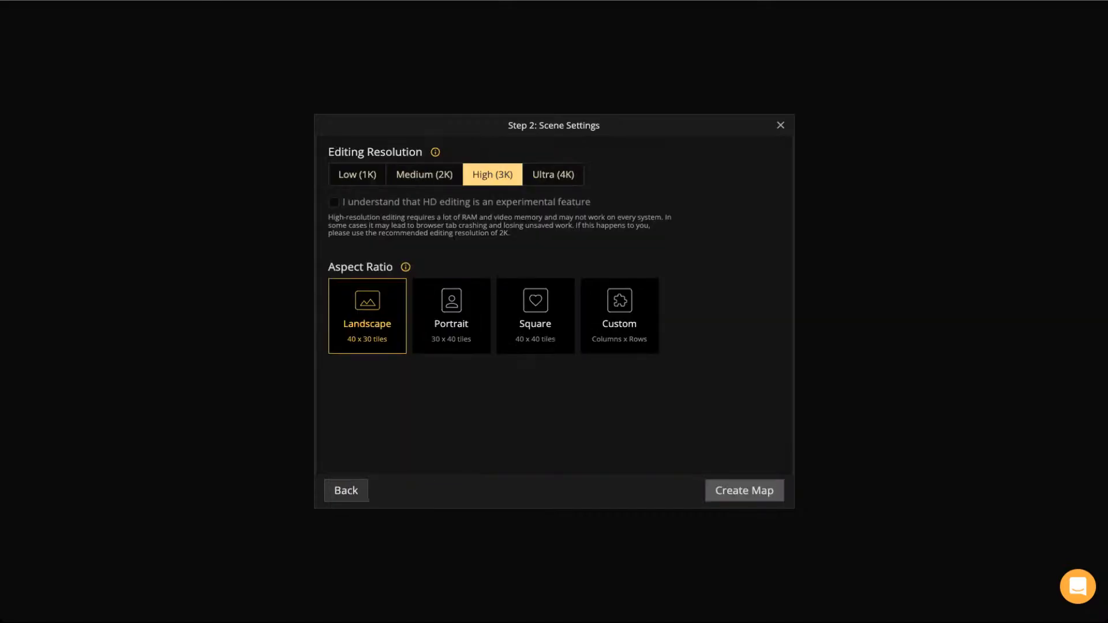
click(553, 174)
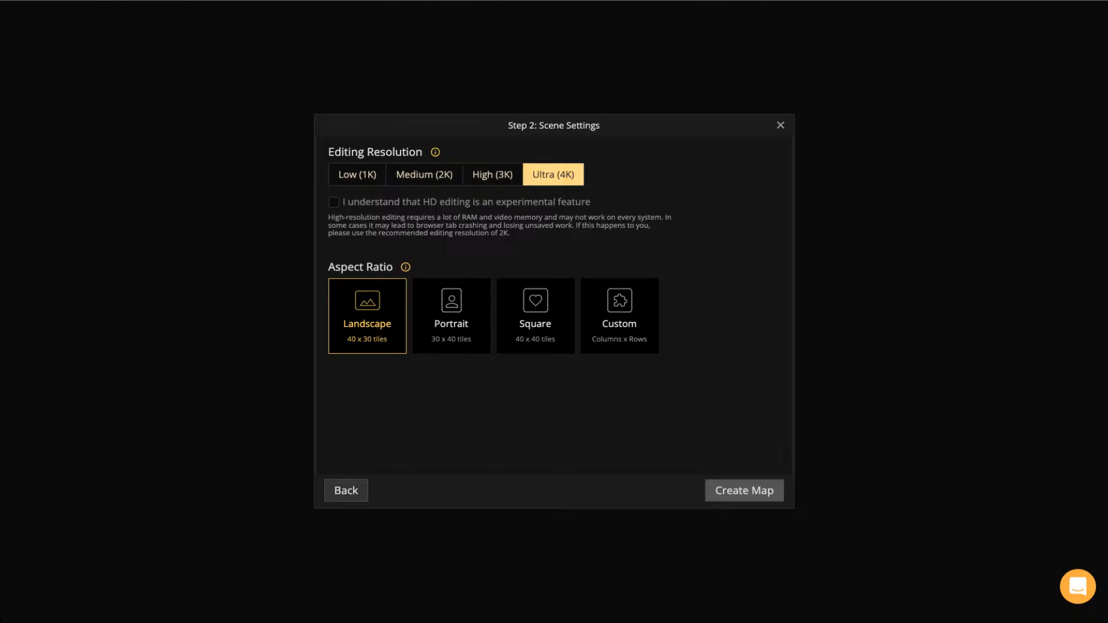
click(492, 174)
click(553, 174)
click(493, 174)
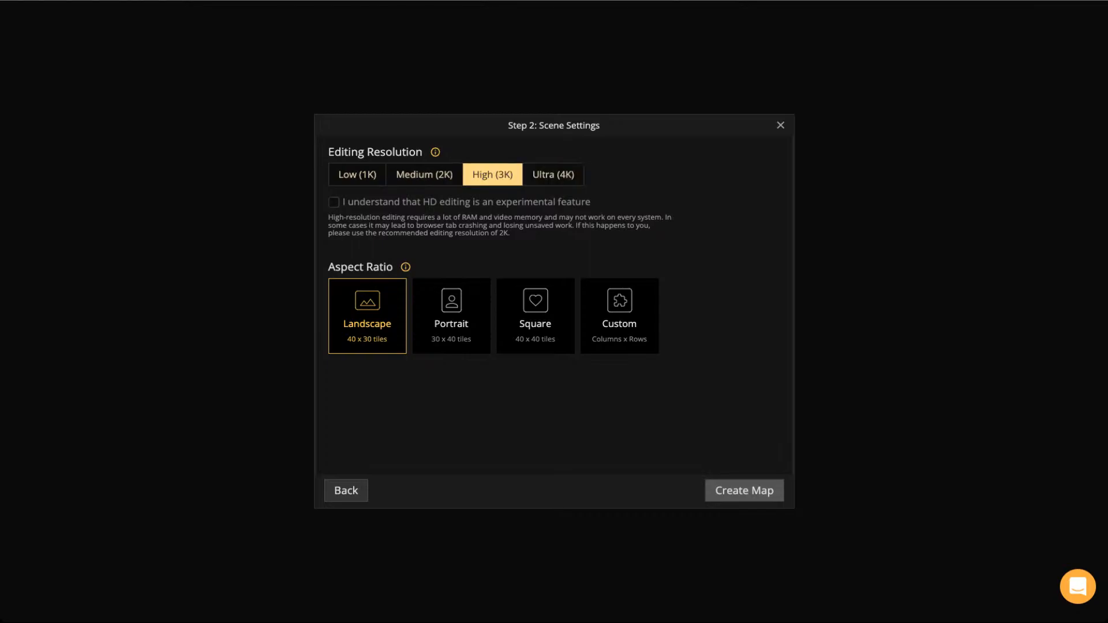
click(334, 202)
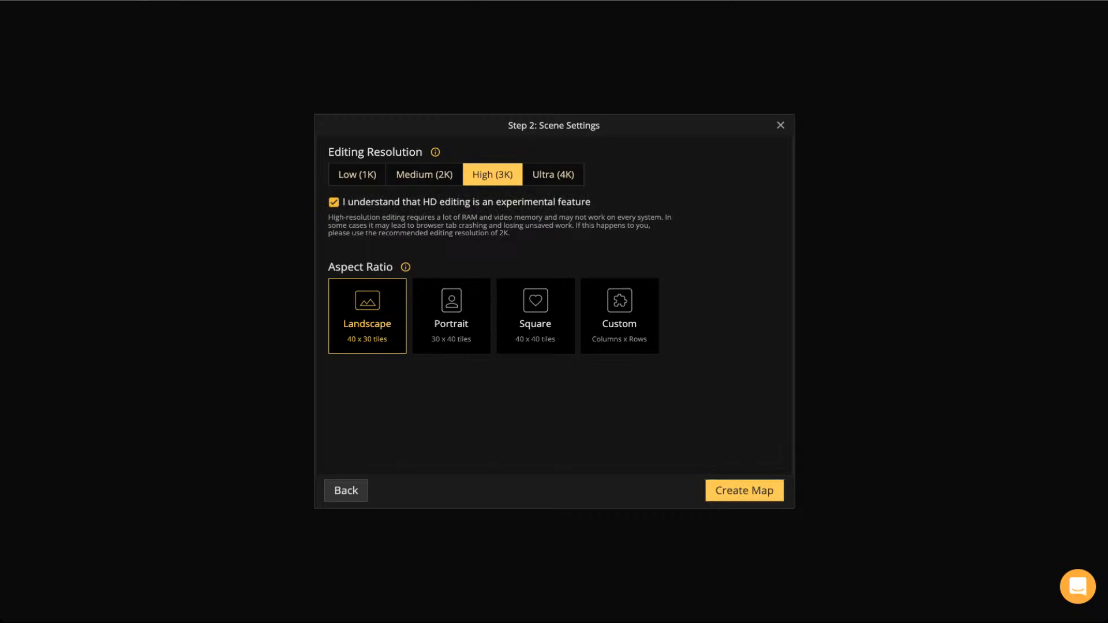
Compare the Medium, High and Ultra resolutions, and create the landscape 40 x 30 tile map at High (3K)
click(424, 175)
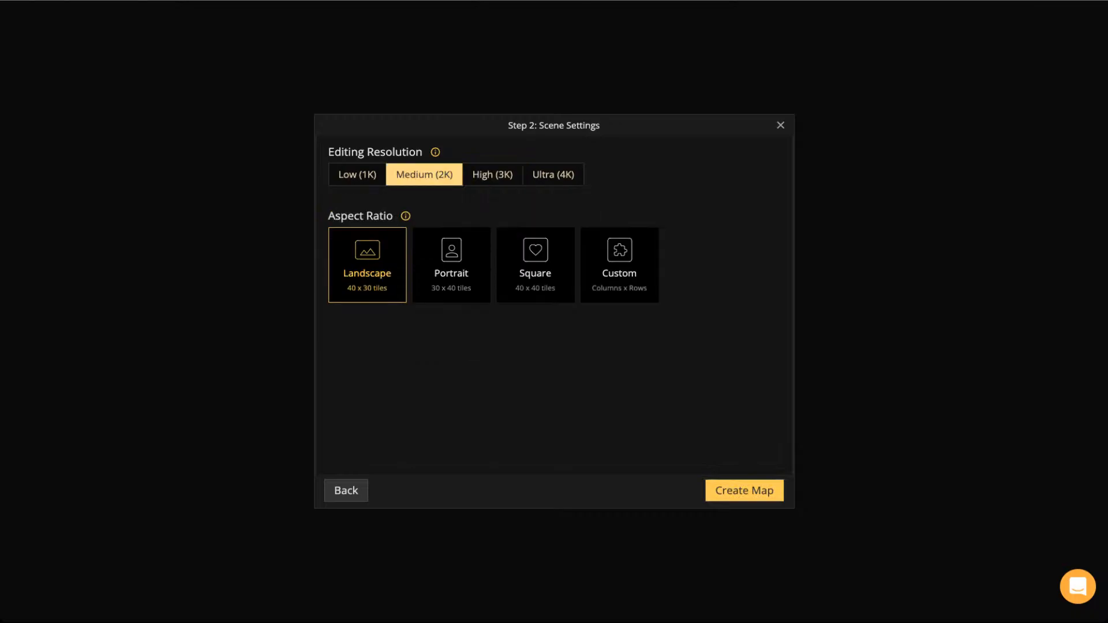
click(492, 175)
click(553, 175)
click(493, 174)
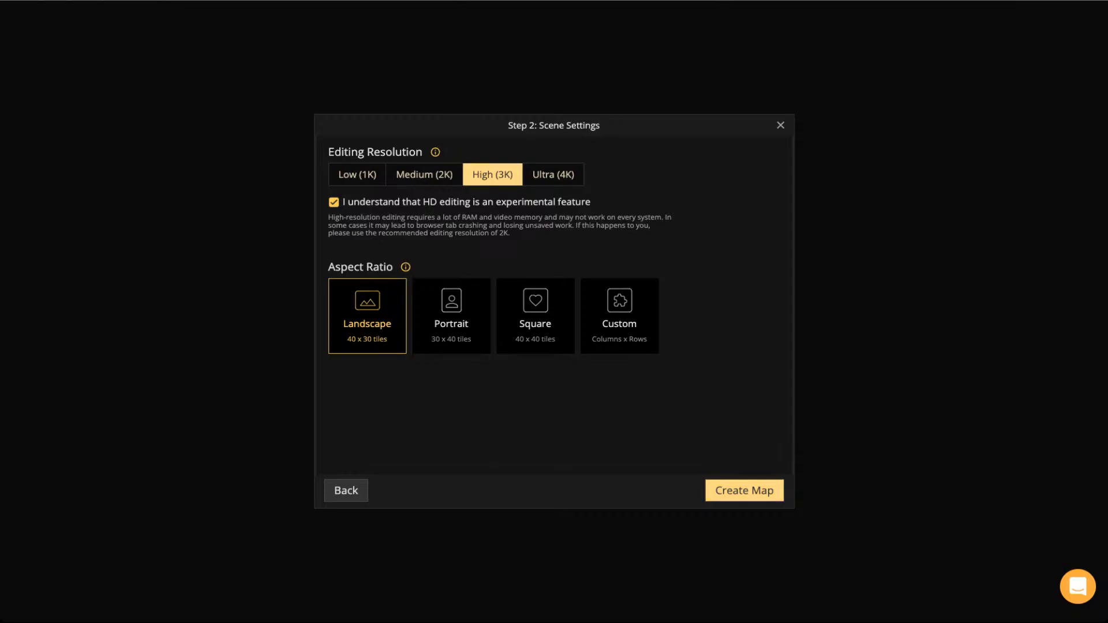
click(745, 491)
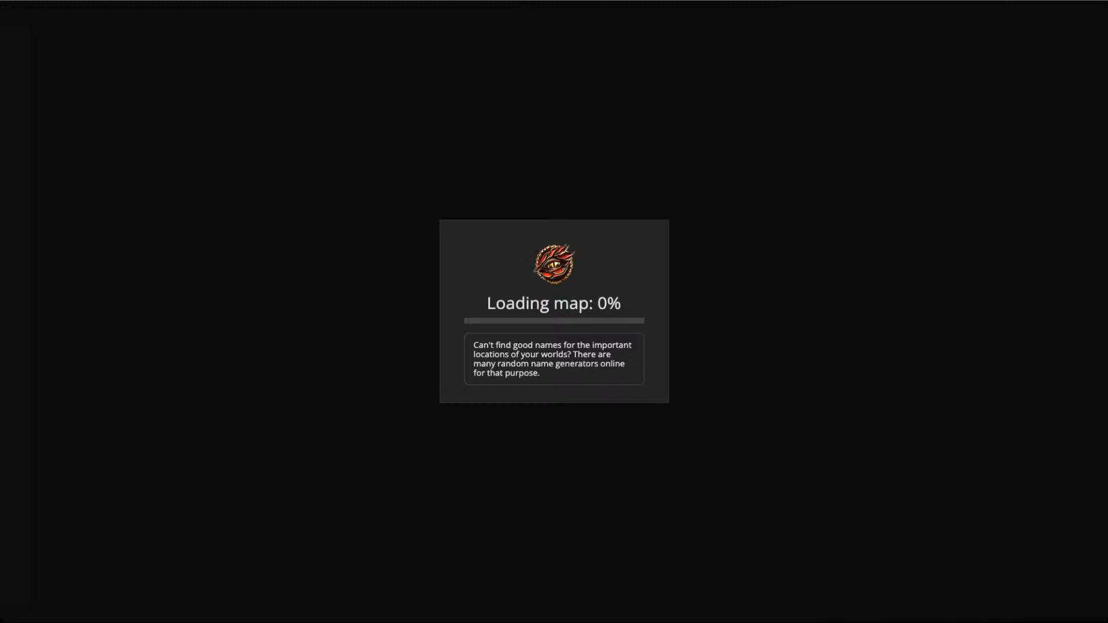
Show the square grid on the new map
scroll(646, 346, down, 3)
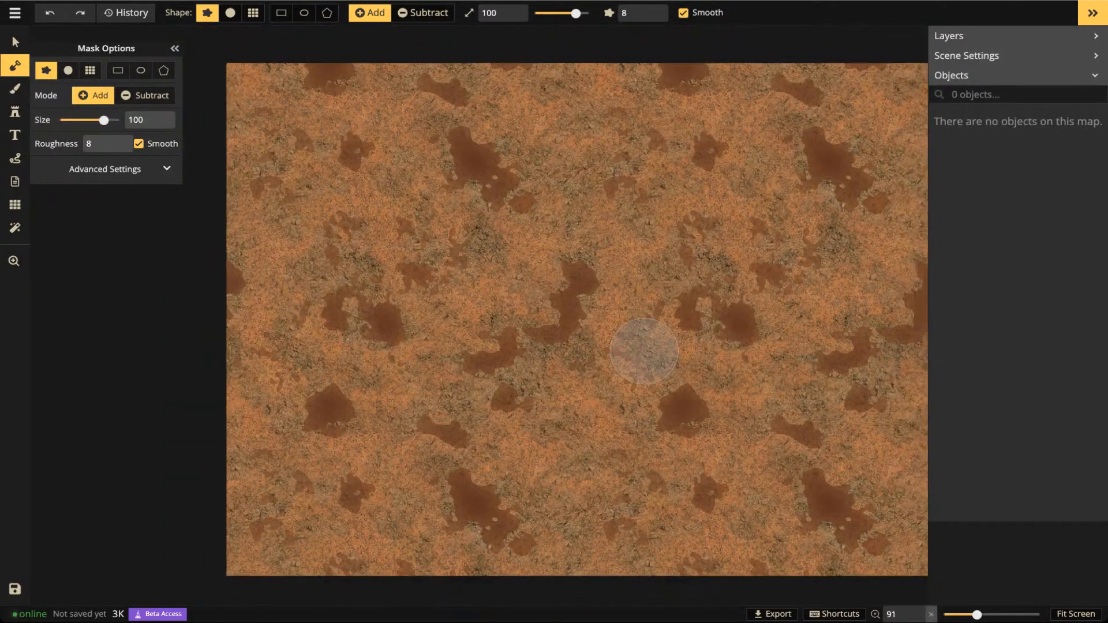
drag(689, 334, 646, 318)
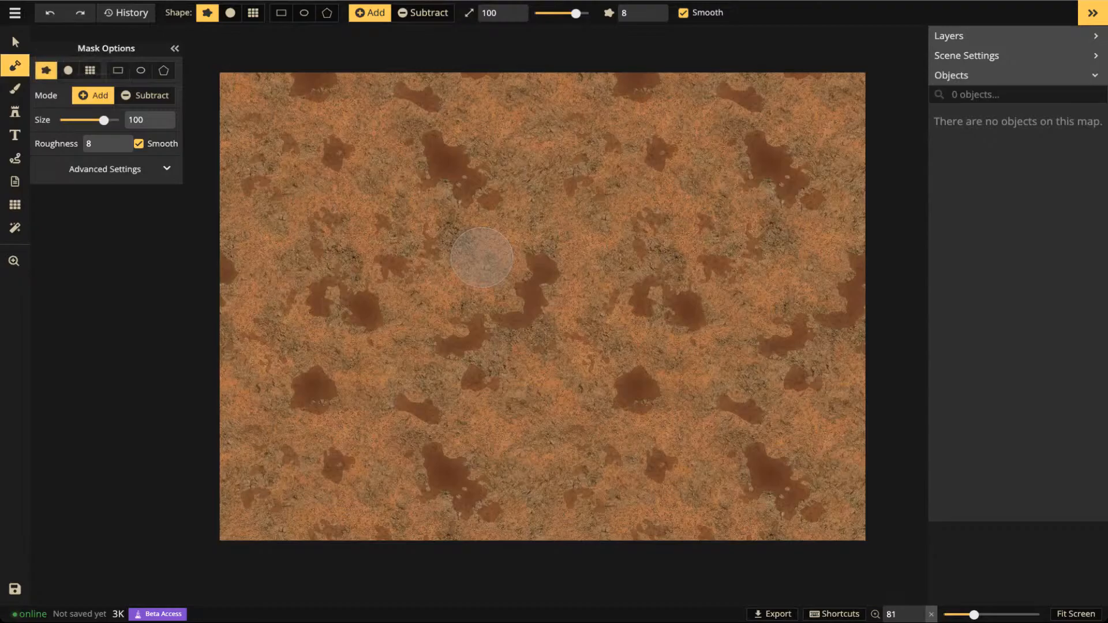
click(15, 205)
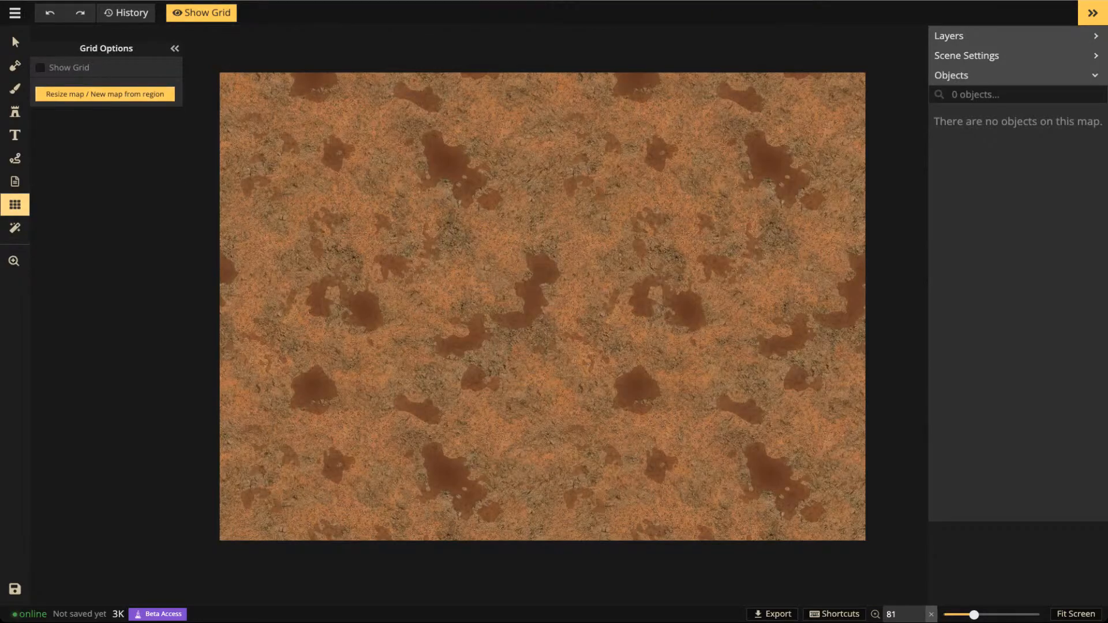
click(40, 67)
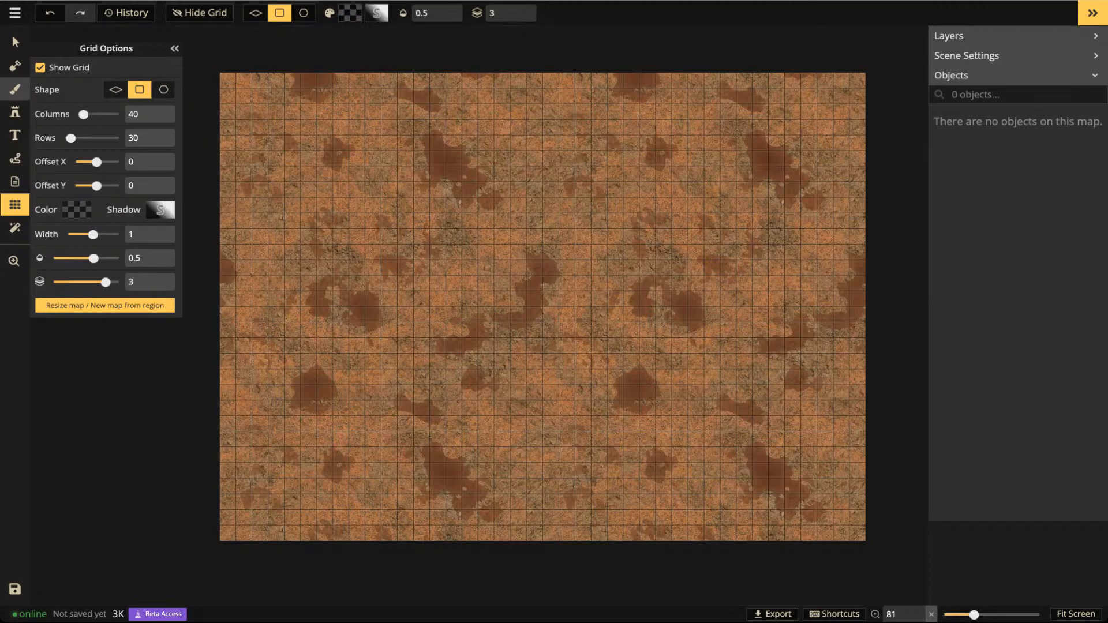
Fill the entire background with black (000000) using a rectangular color brush shape that covers the whole map
click(15, 89)
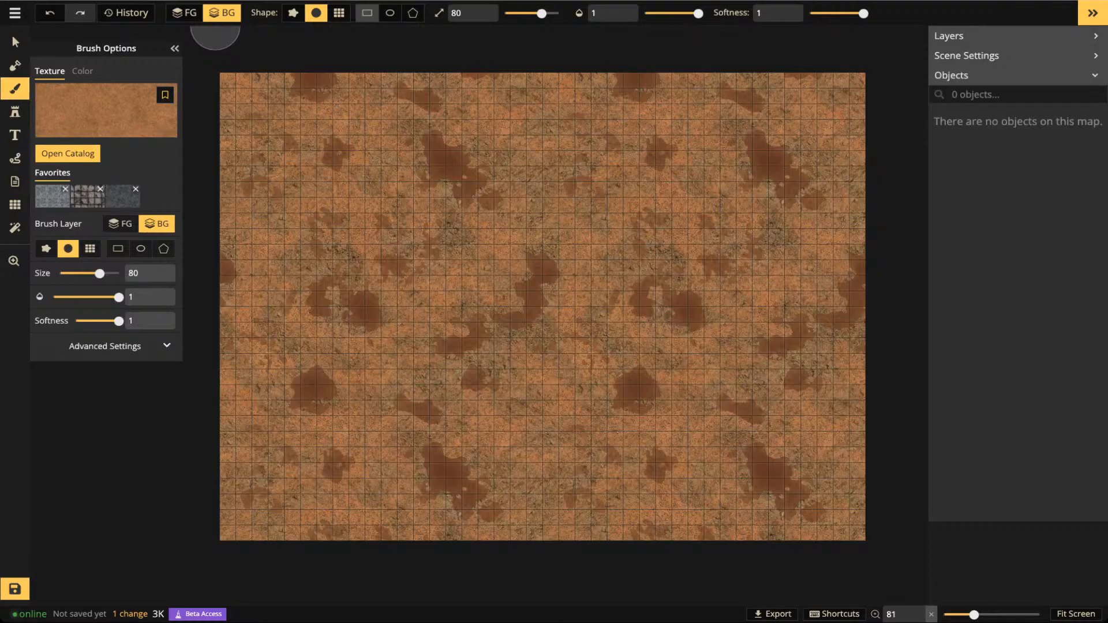
click(367, 12)
click(82, 71)
mouse_move(202, 58)
mouse_down()
mouse_move(623, 415)
mouse_move(870, 563)
mouse_up()
click(474, 585)
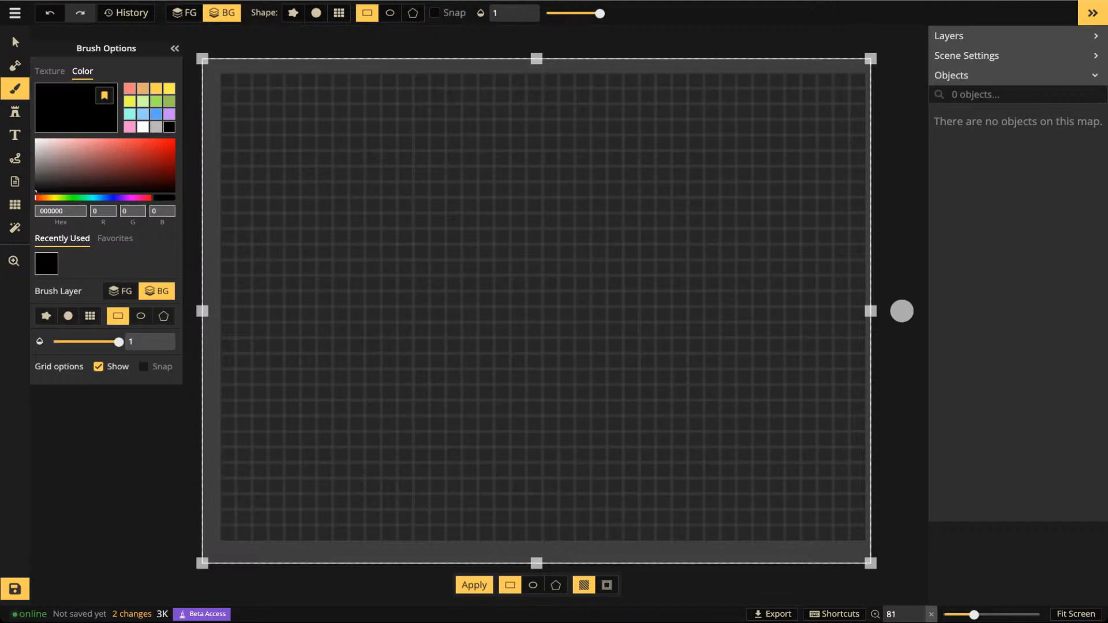
key(Return)
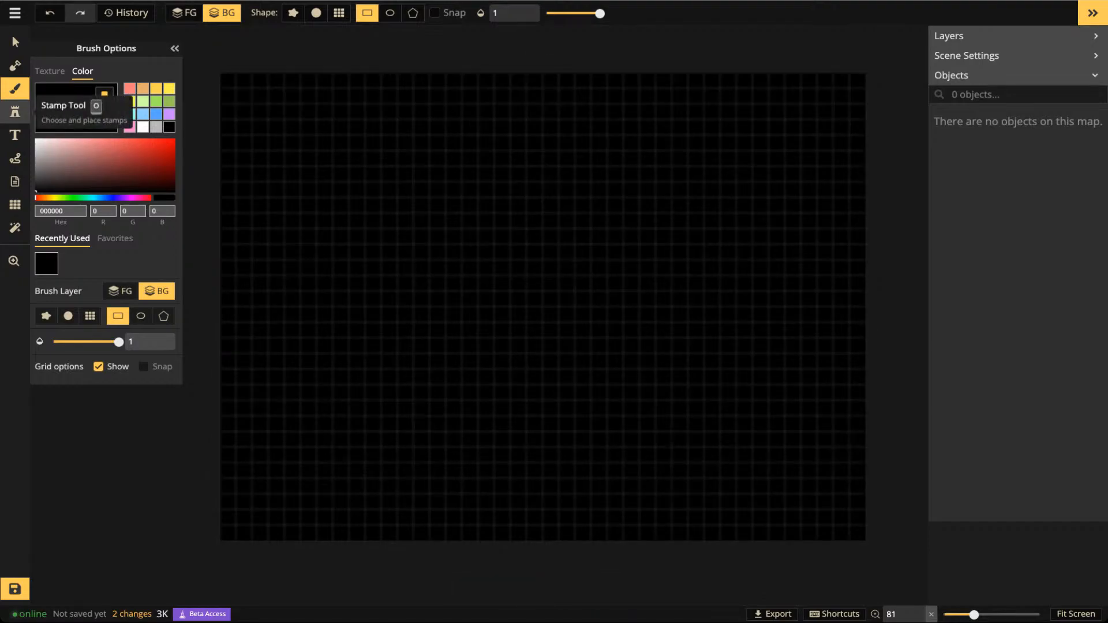
Search the stamp catalog for "cliff" and choose the eight-piece Cliffs set from the Terrain group
click(15, 111)
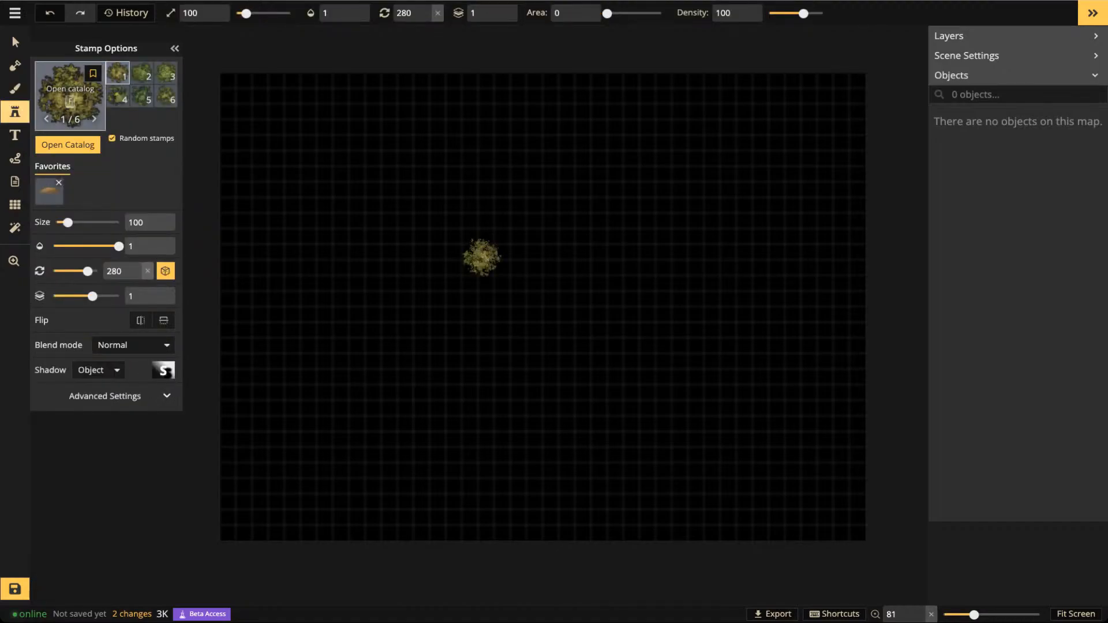
click(70, 95)
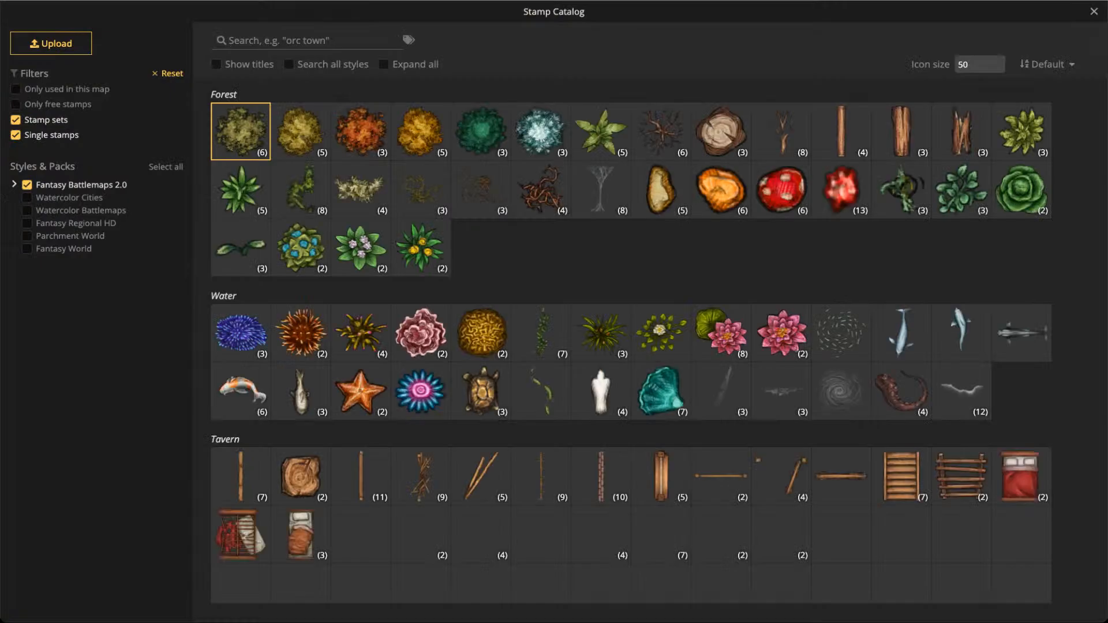
click(283, 40)
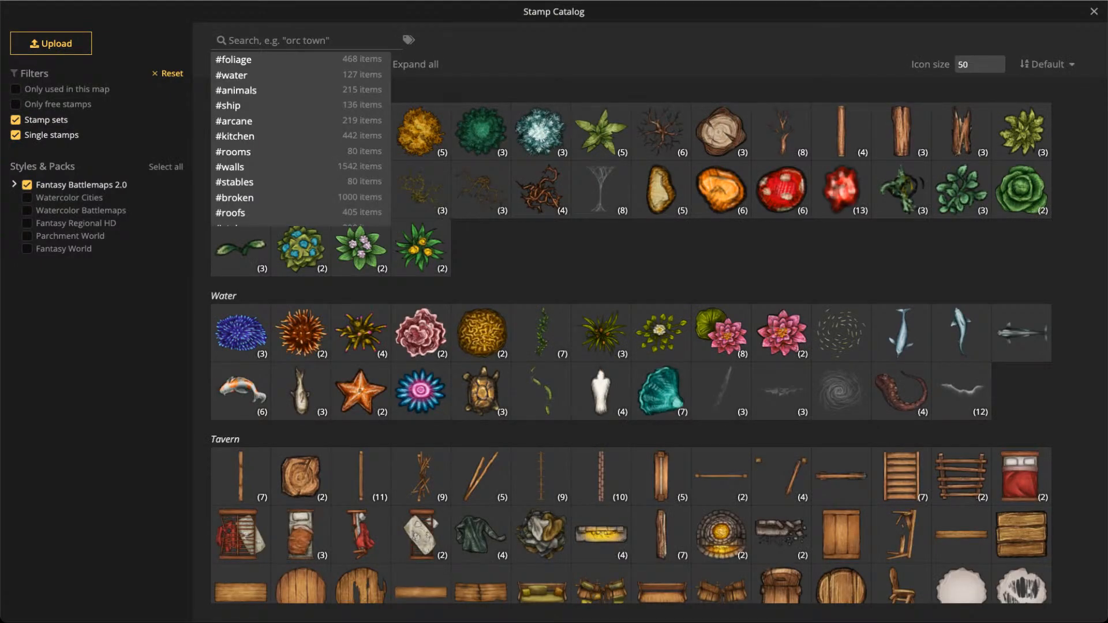
text(cliff)
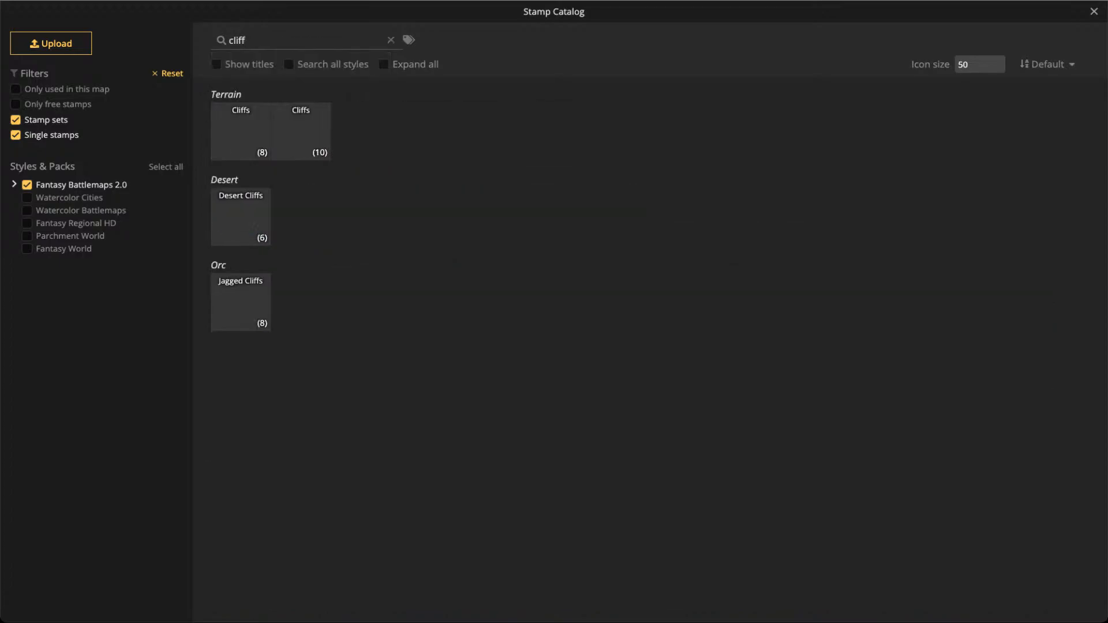
click(241, 131)
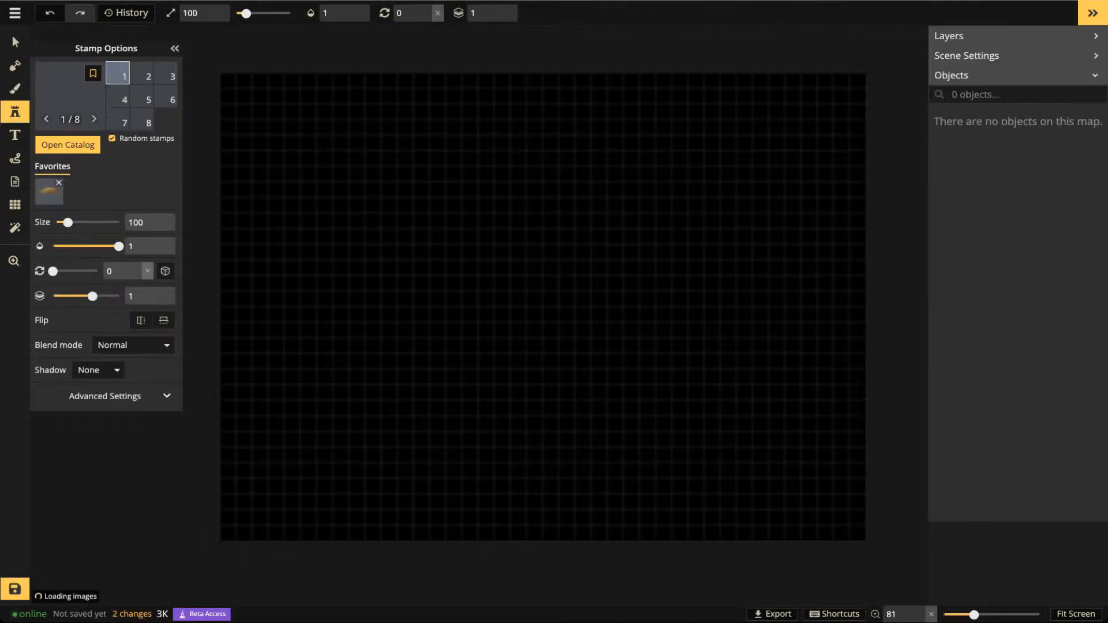
Place a vertical Cliffs stamp at size 190 in the upper-left area of the map
scroll(414, 230, up, 5)
scroll(364, 250, up, 4)
scroll(364, 250, up, 5)
click(370, 208)
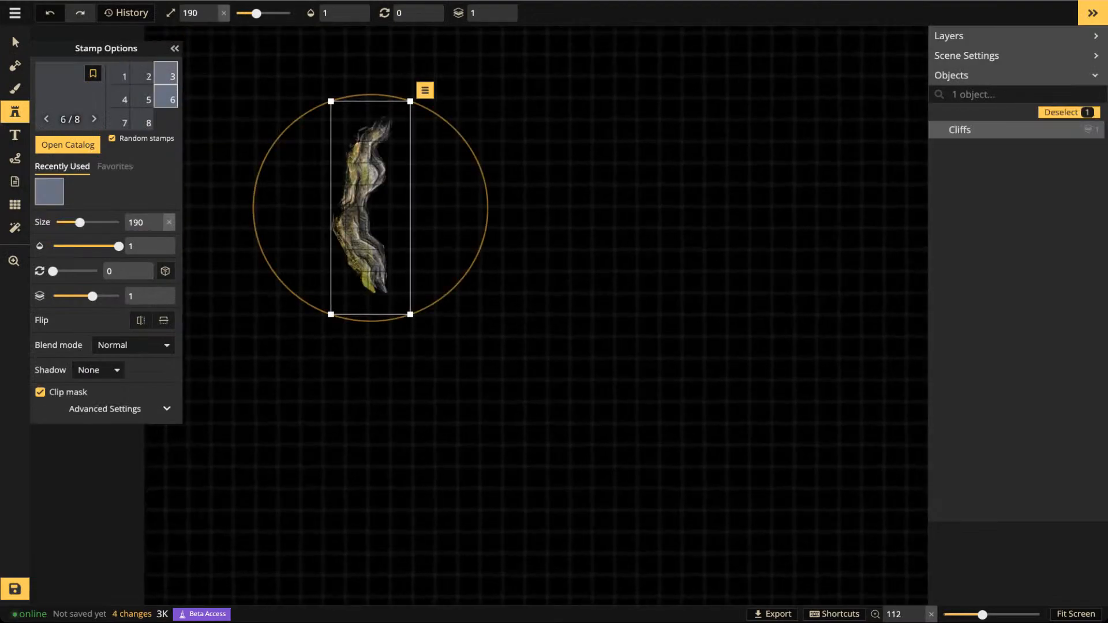
Set the grid's layer to -5 in the grid options
click(15, 43)
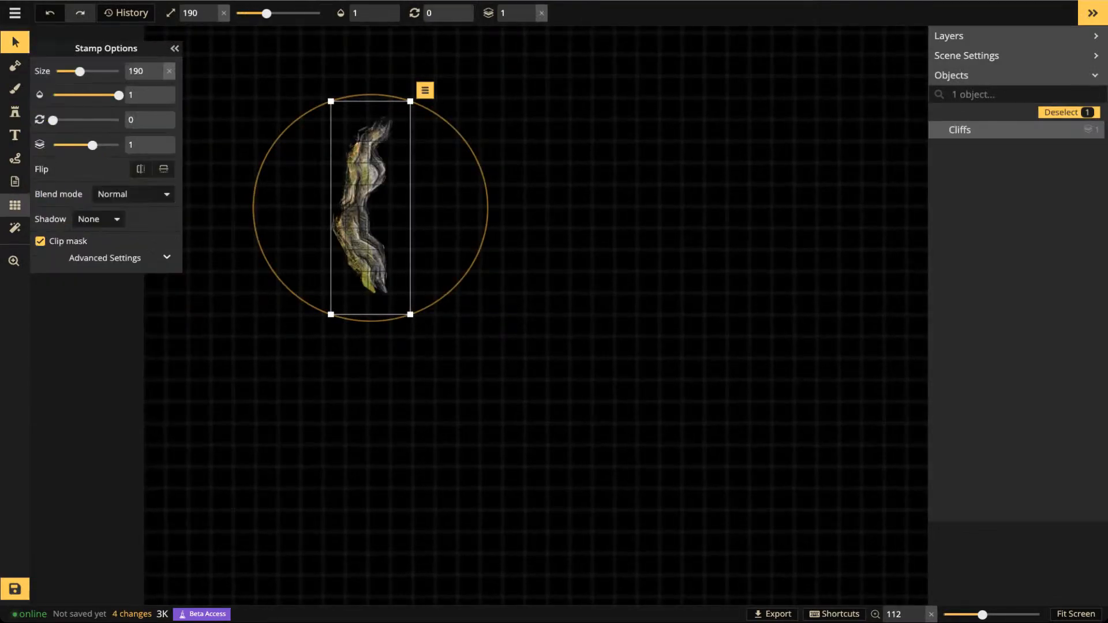
click(15, 205)
drag(106, 282, 53, 282)
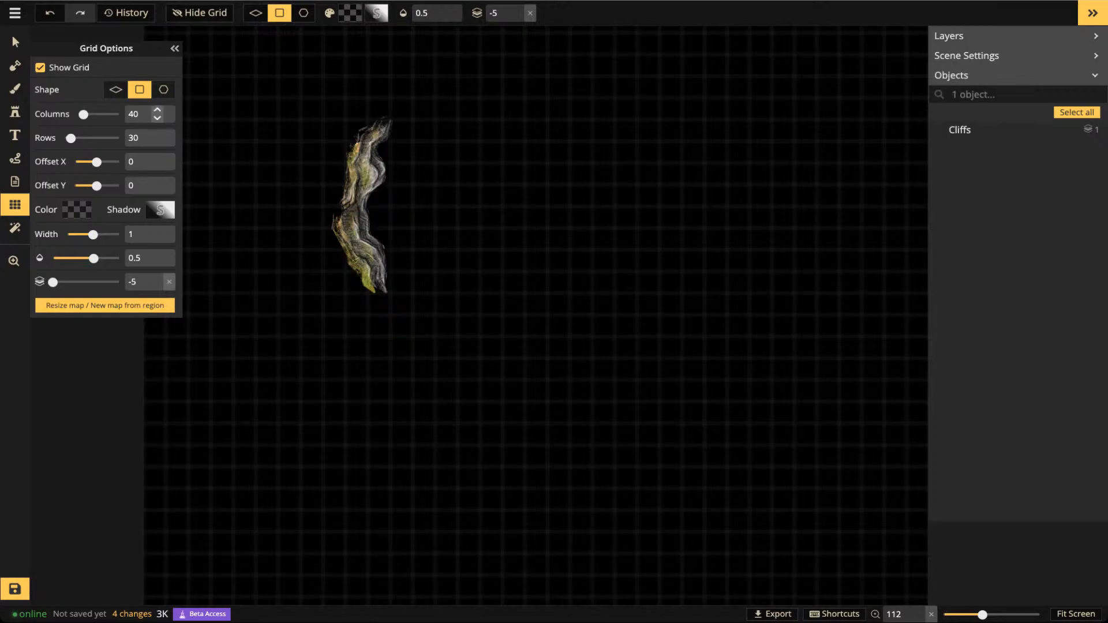
Select the placed cliff and move it about two grid squares to the right
click(15, 42)
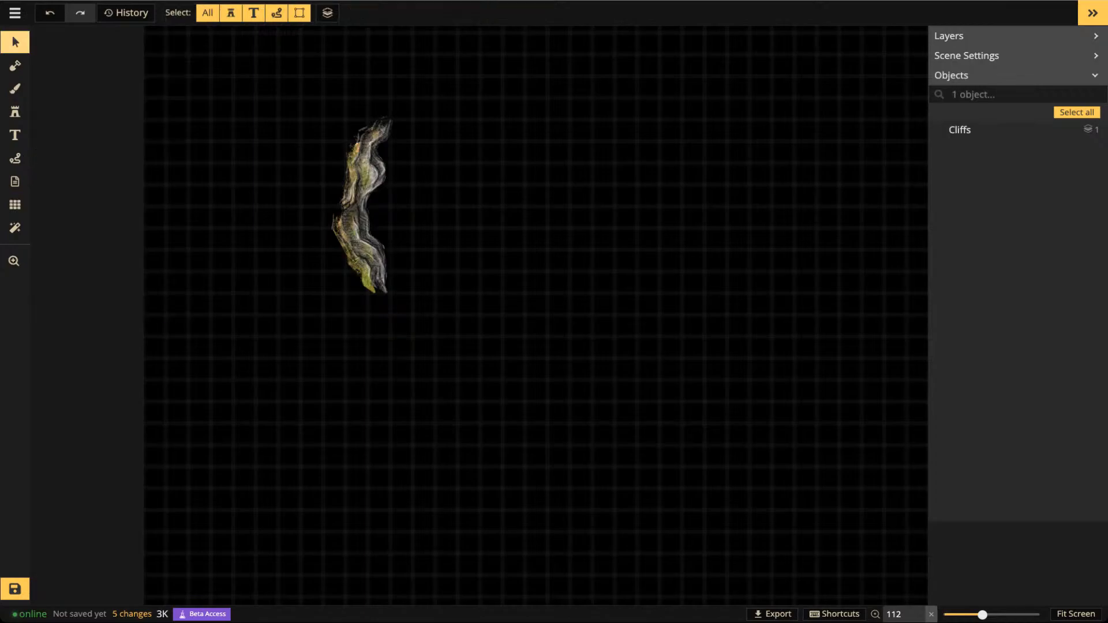
click(365, 202)
drag(365, 202, 411, 198)
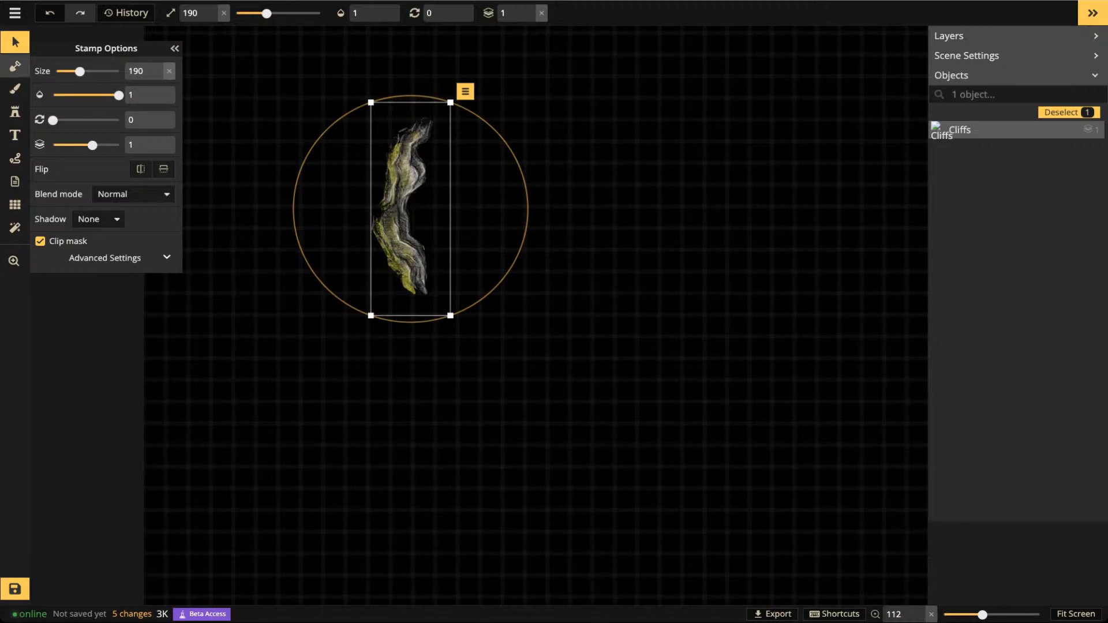
Add a vertical strip of land beside the cliff using the rough mask brush at size 100 and roughness 8
click(15, 65)
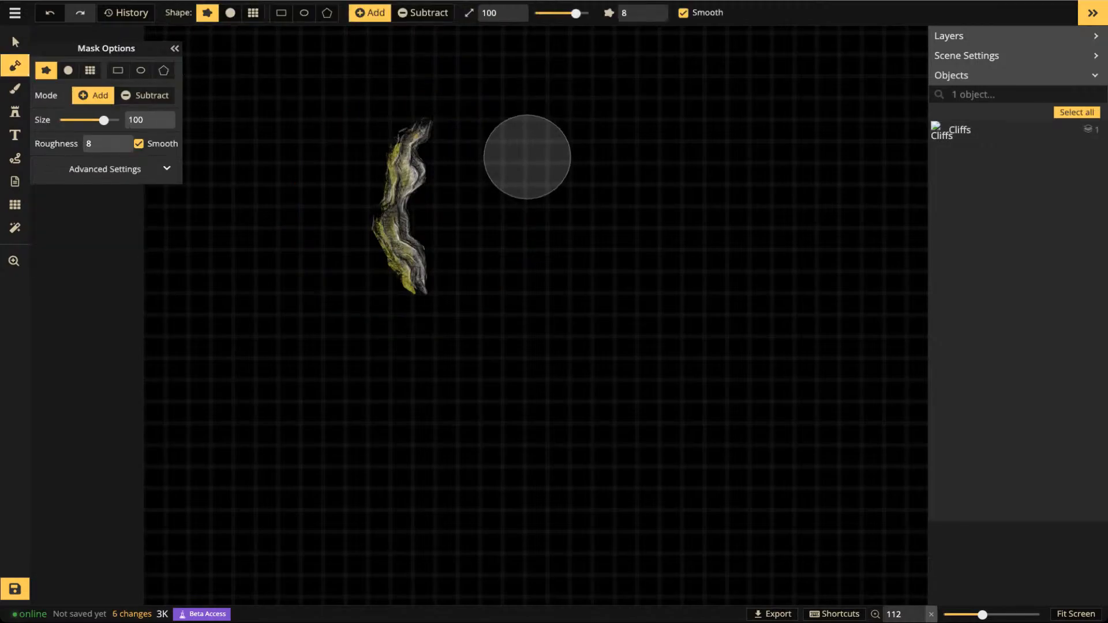
drag(527, 161, 529, 282)
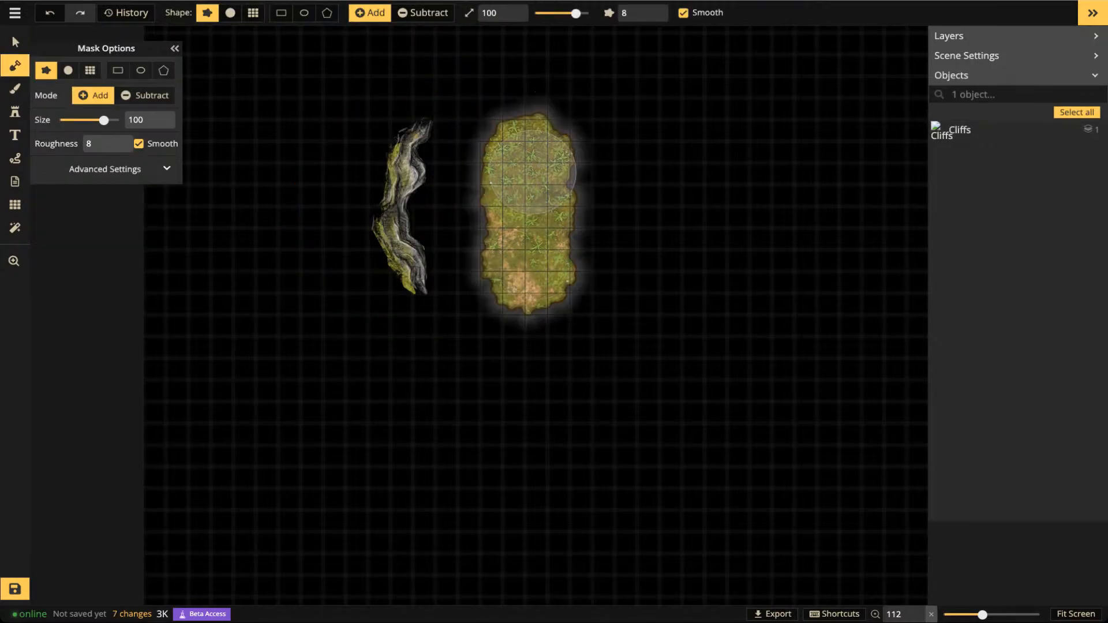
scroll(523, 168, down, 3)
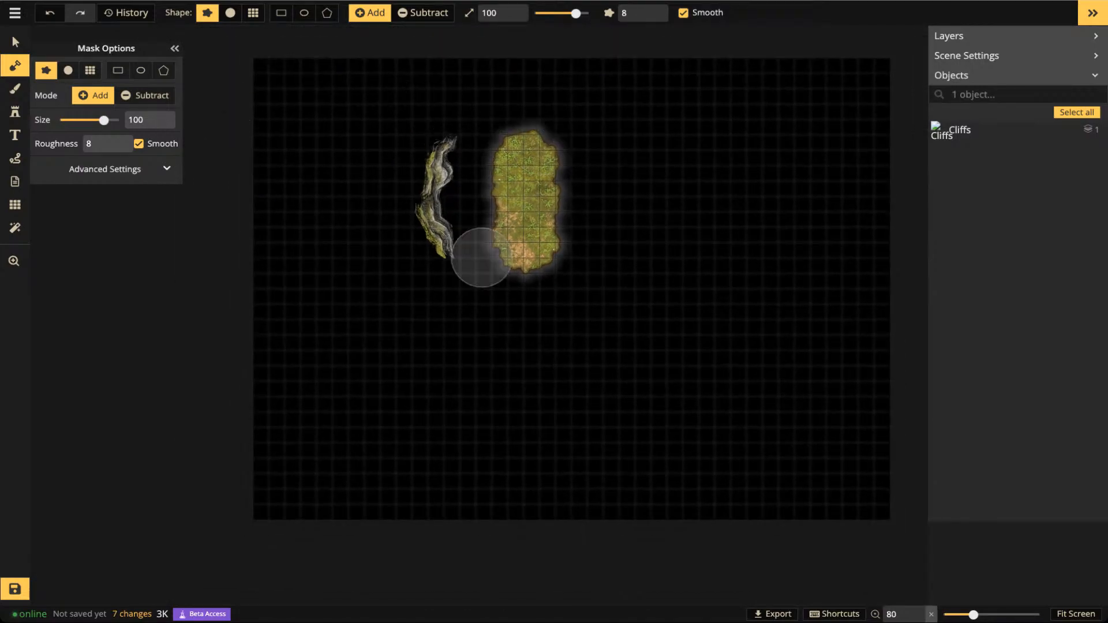
Browse the texture catalog for the brush and choose the Red Ground texture from the Concrete Textures group
key(b)
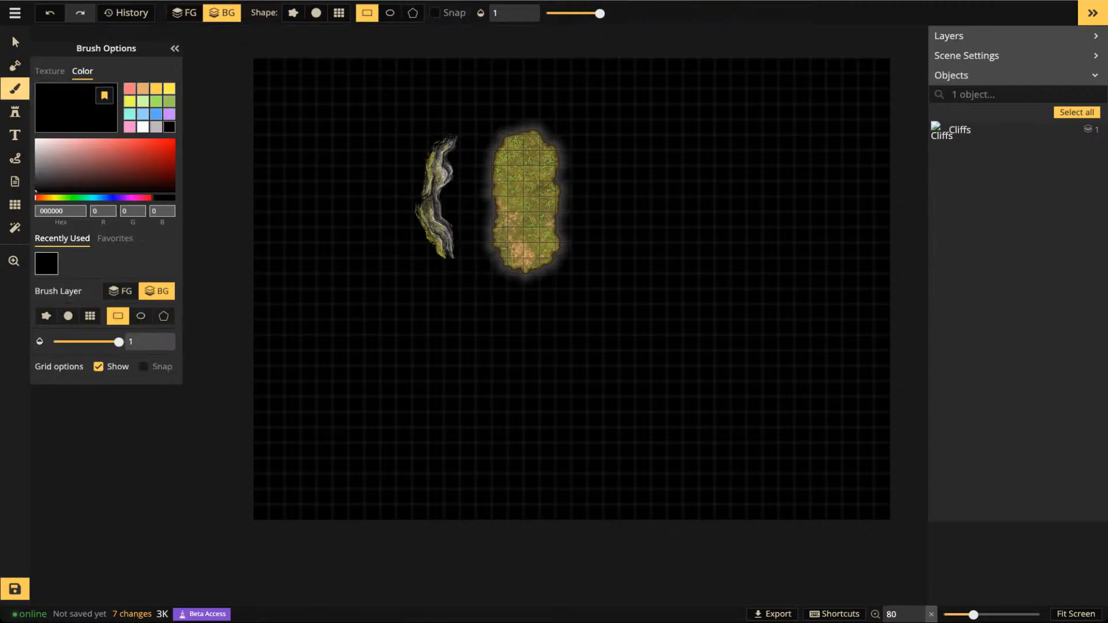
click(50, 71)
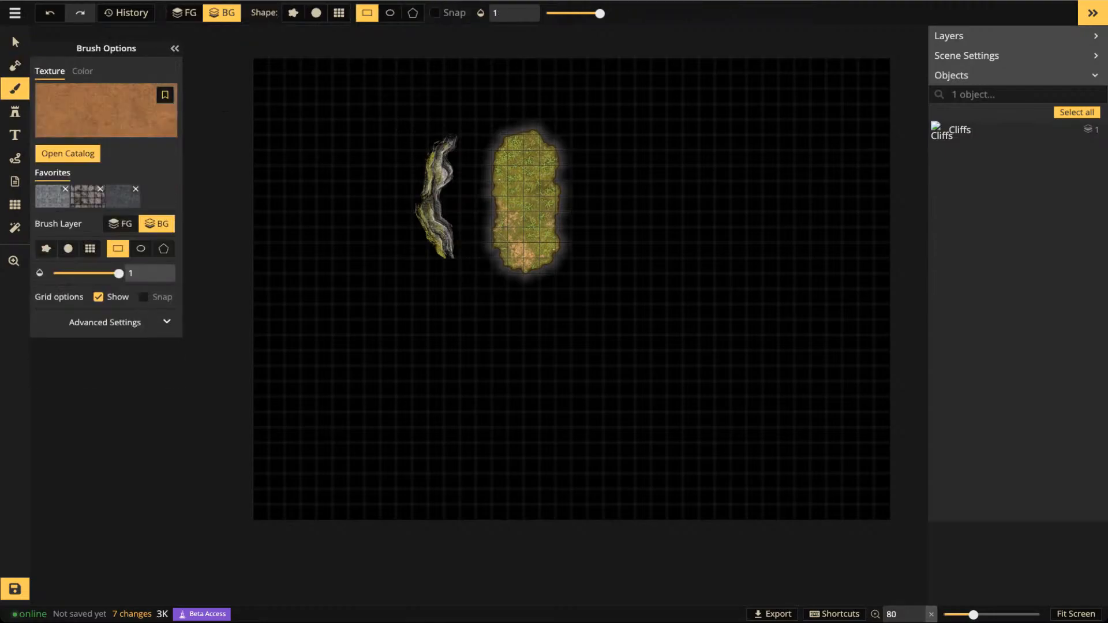
click(137, 118)
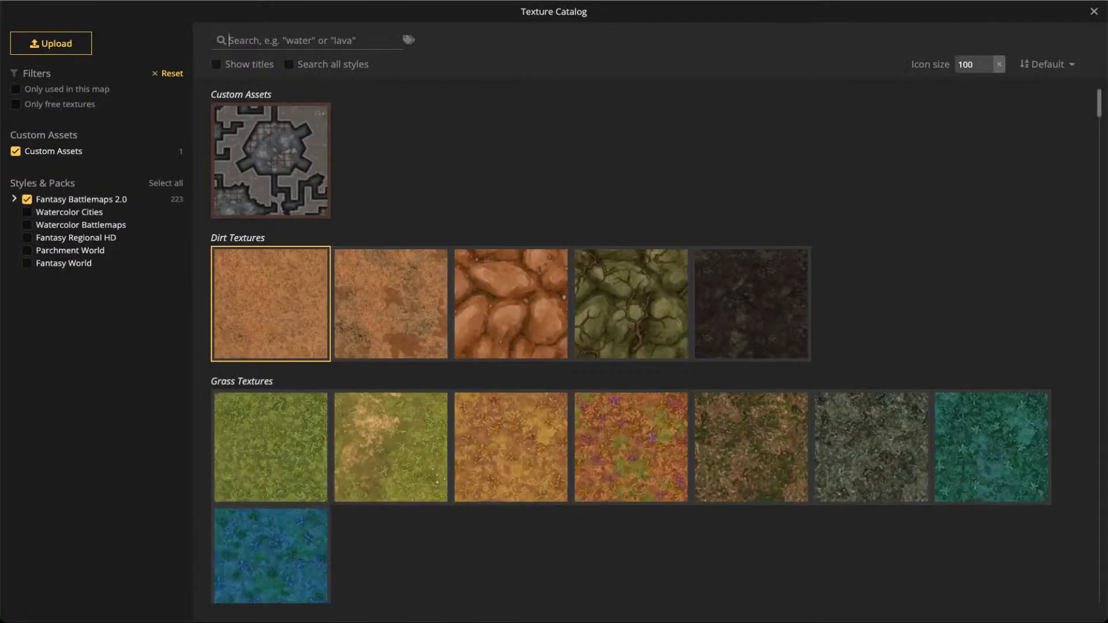
scroll(631, 346, down, 10)
scroll(631, 346, down, 12)
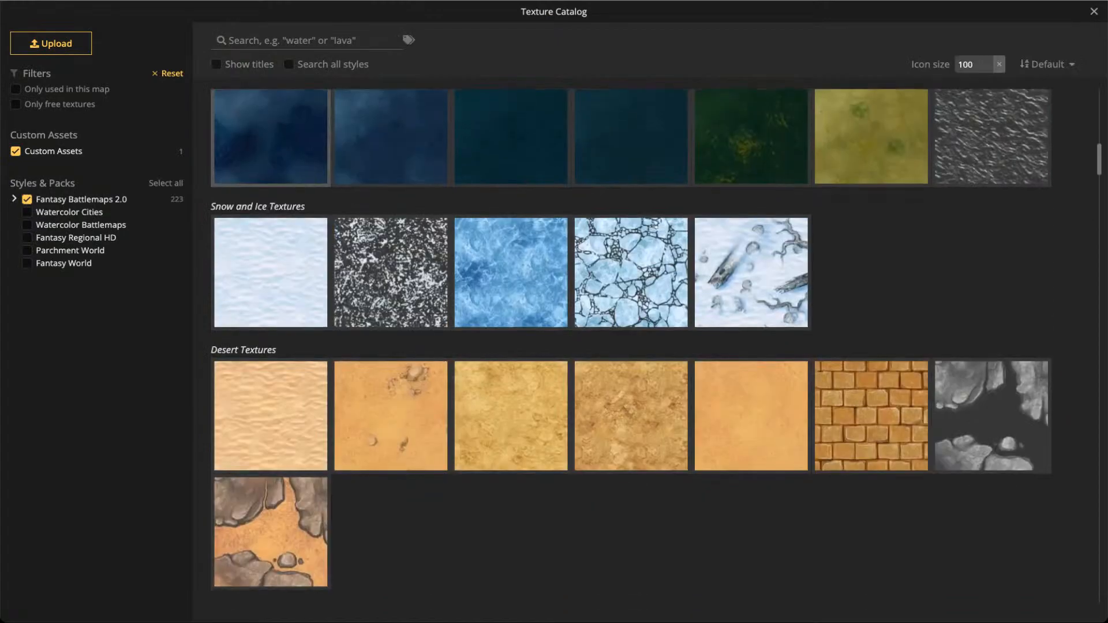
scroll(631, 347, up, 20)
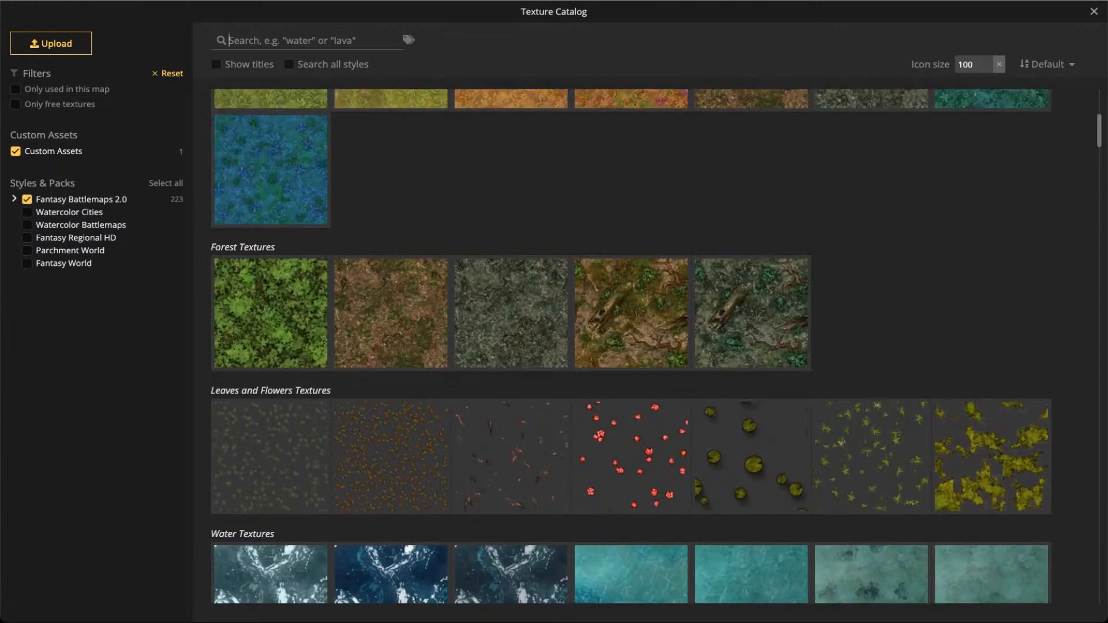
scroll(631, 346, down, 15)
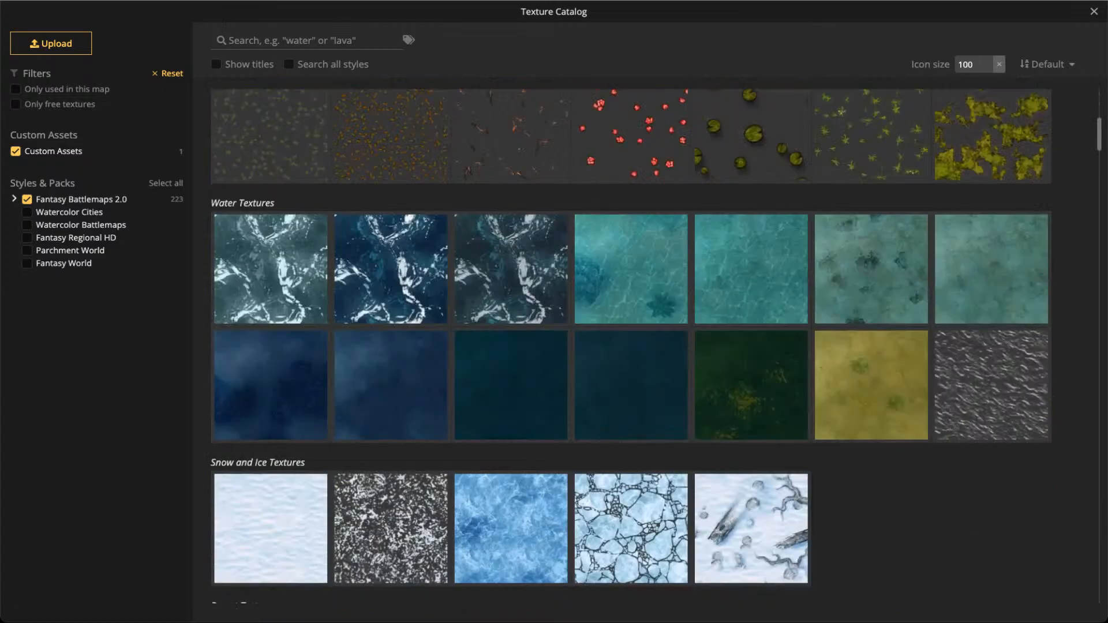
scroll(631, 346, down, 4)
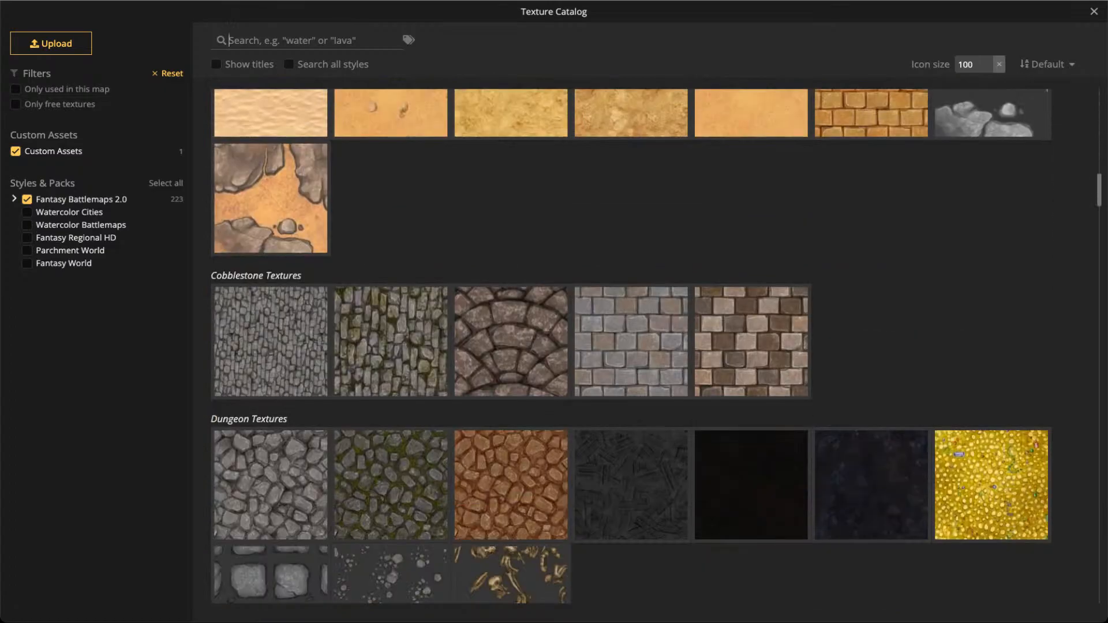
scroll(631, 346, up, 3)
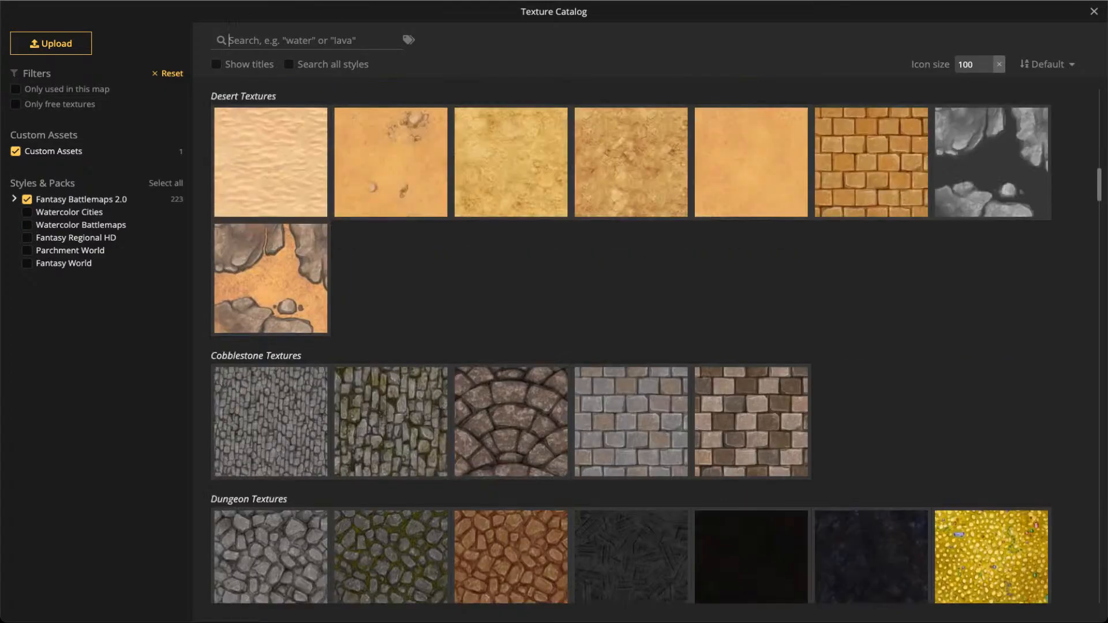
scroll(511, 254, down, 2)
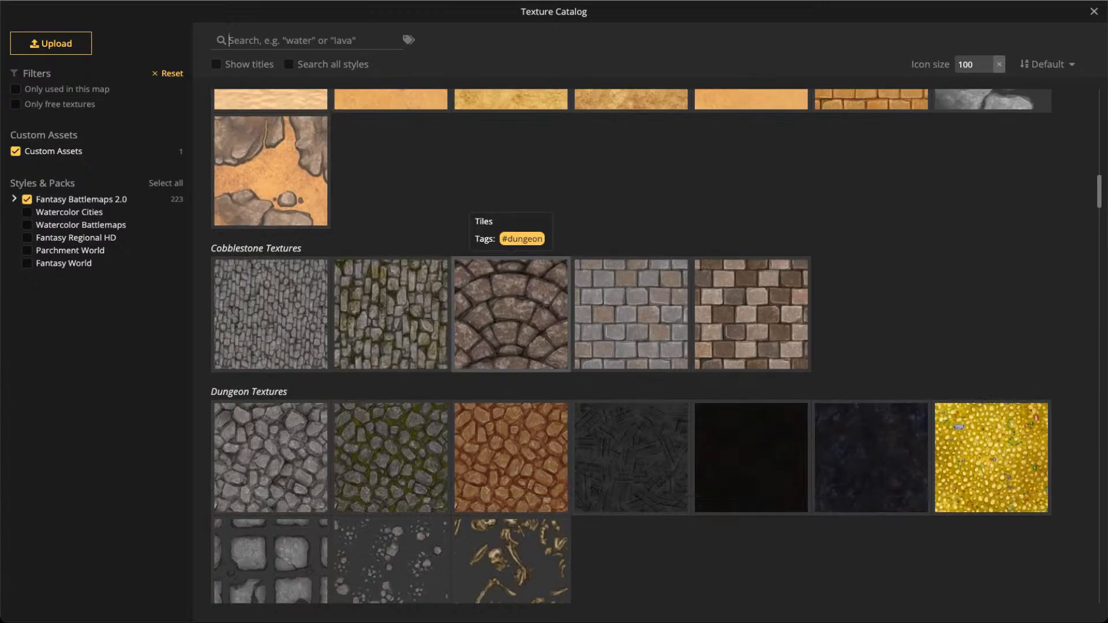
scroll(511, 254, down, 2)
scroll(511, 288, down, 5)
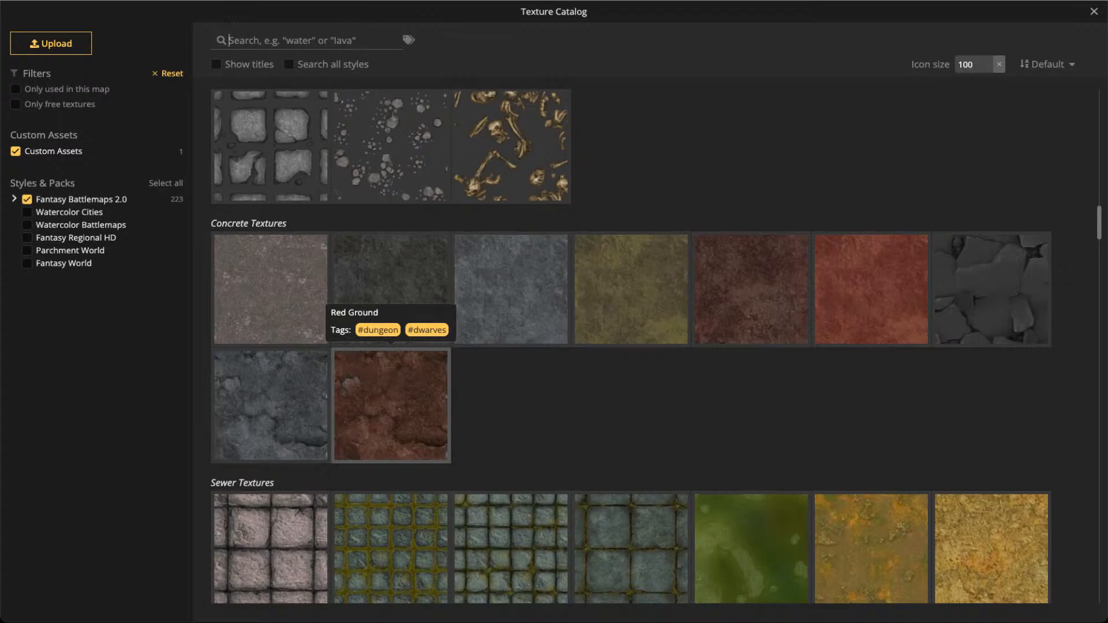
click(391, 404)
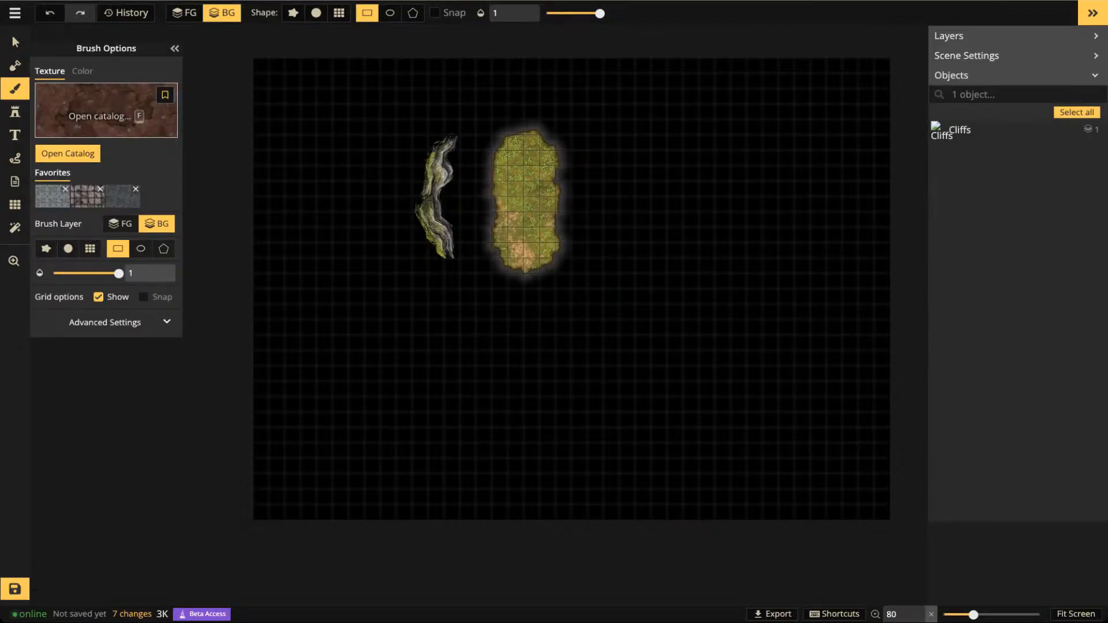
Remove all three saved textures from the brush favorites
click(136, 189)
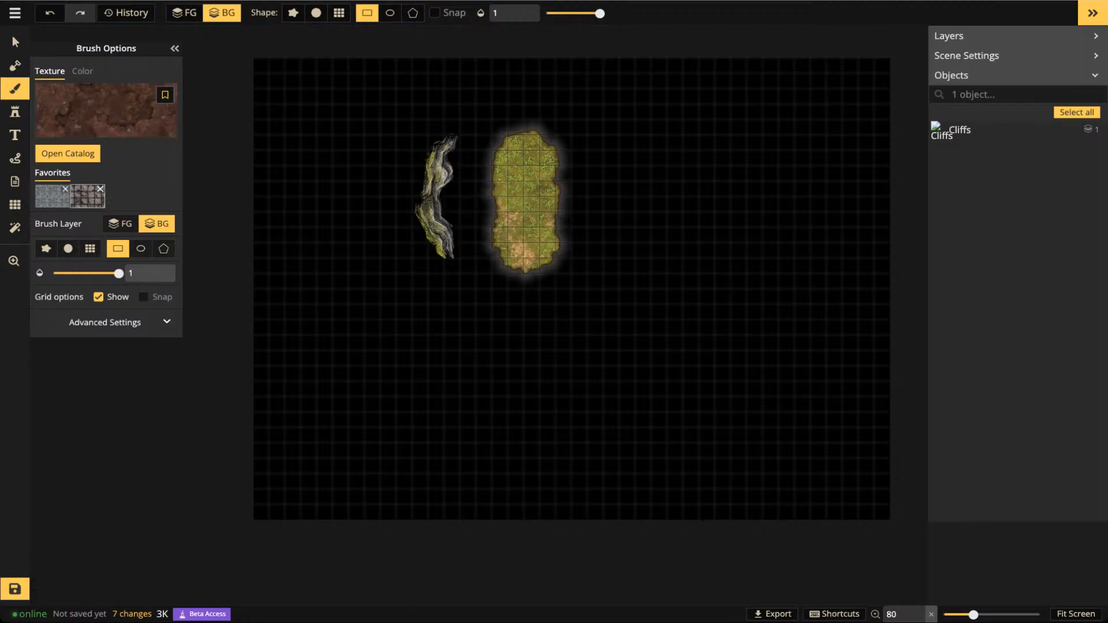
click(101, 189)
click(65, 189)
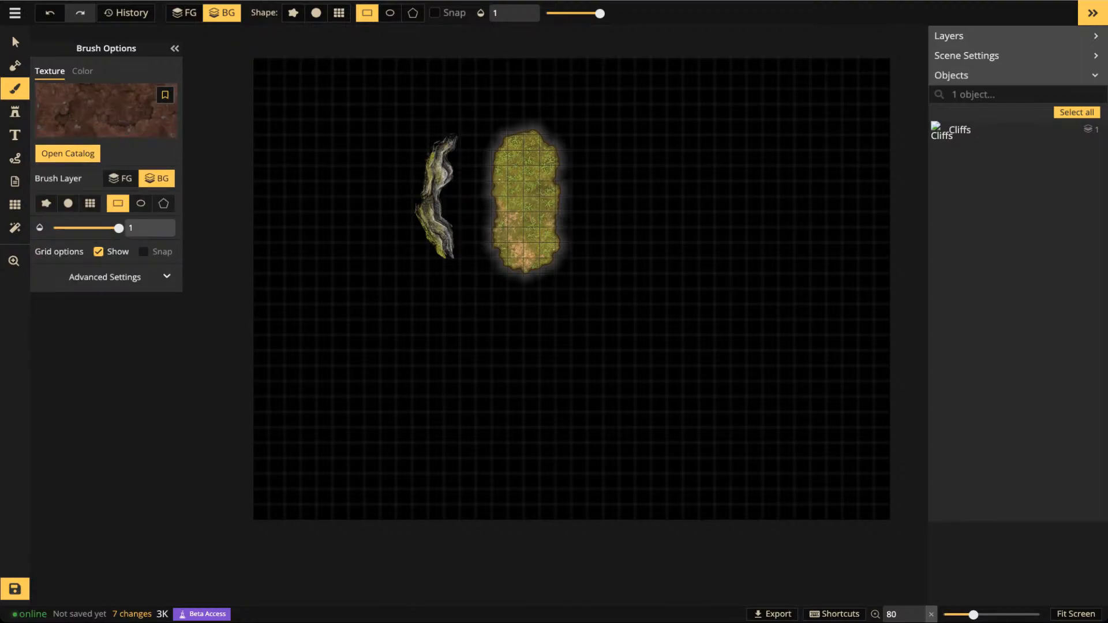
Cover the whole foreground with the Red Ground texture at size 55.08 and rotation 16, using a rectangular brush shape
click(105, 277)
drag(67, 320, 72, 339)
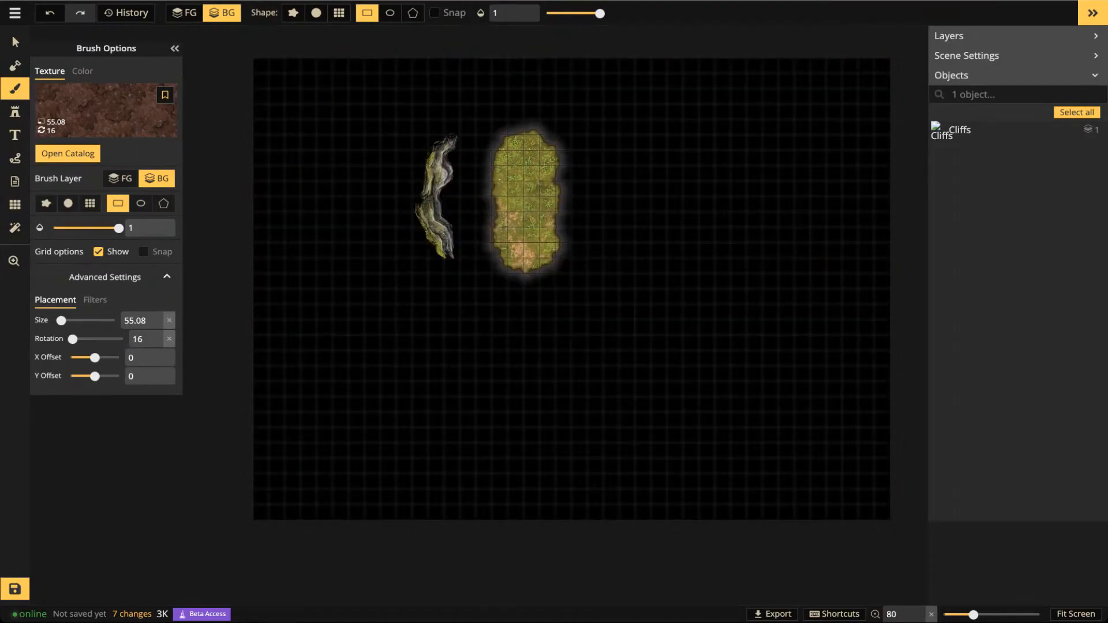
click(184, 13)
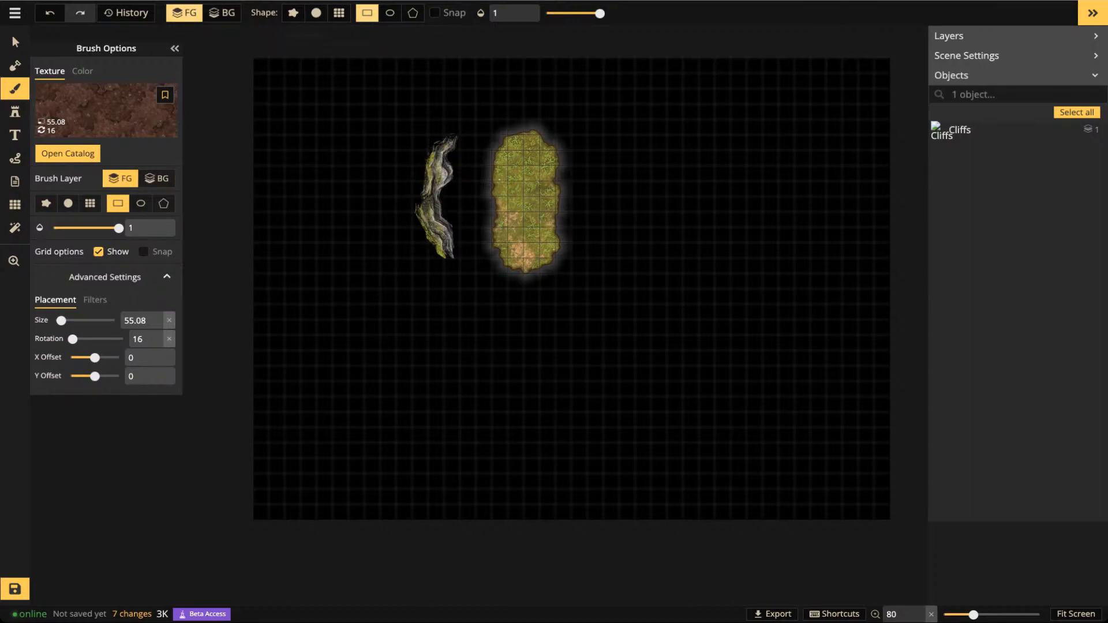
mouse_move(217, 40)
mouse_down()
mouse_move(534, 301)
mouse_move(896, 509)
mouse_move(906, 521)
mouse_move(896, 525)
mouse_up()
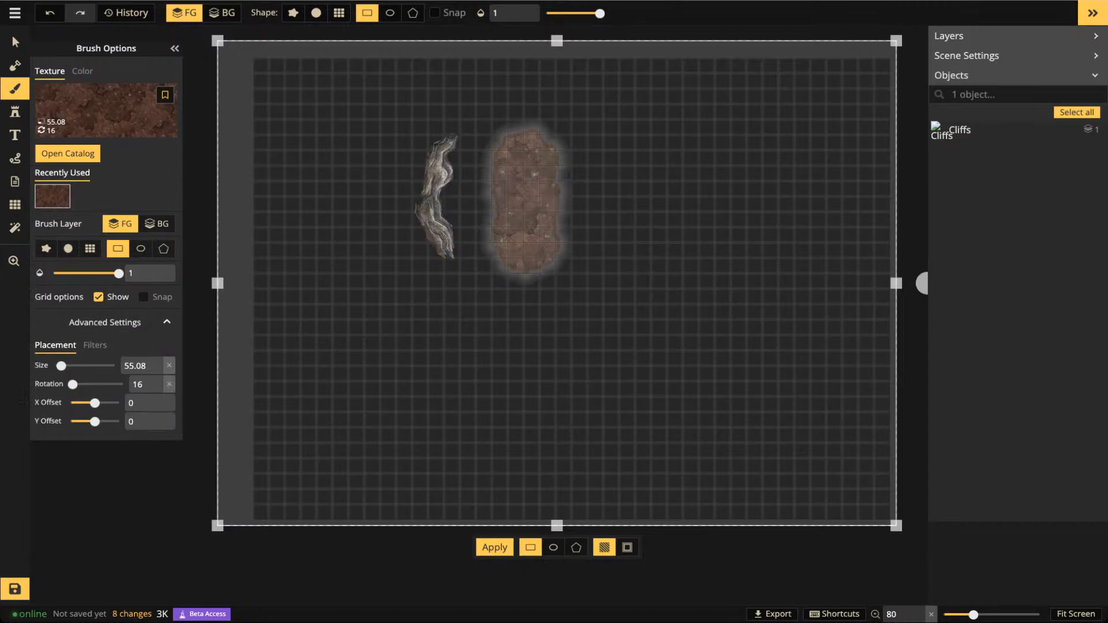
Subtract a short stroke from the upper part of the land strip using the mask brush at size 30
click(15, 65)
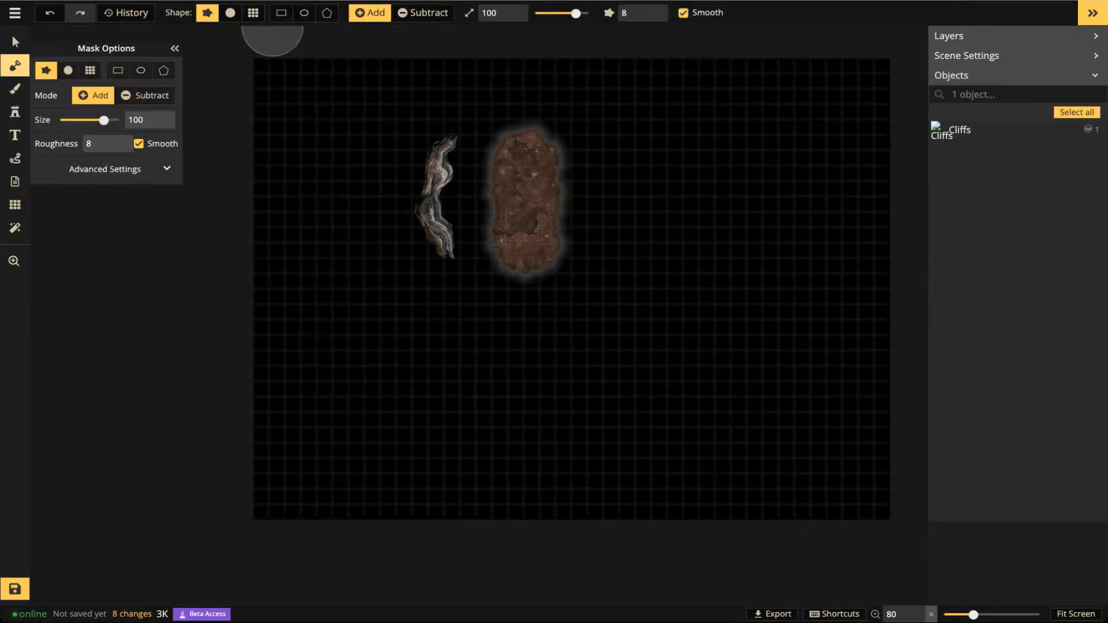
click(423, 13)
drag(518, 136, 510, 170)
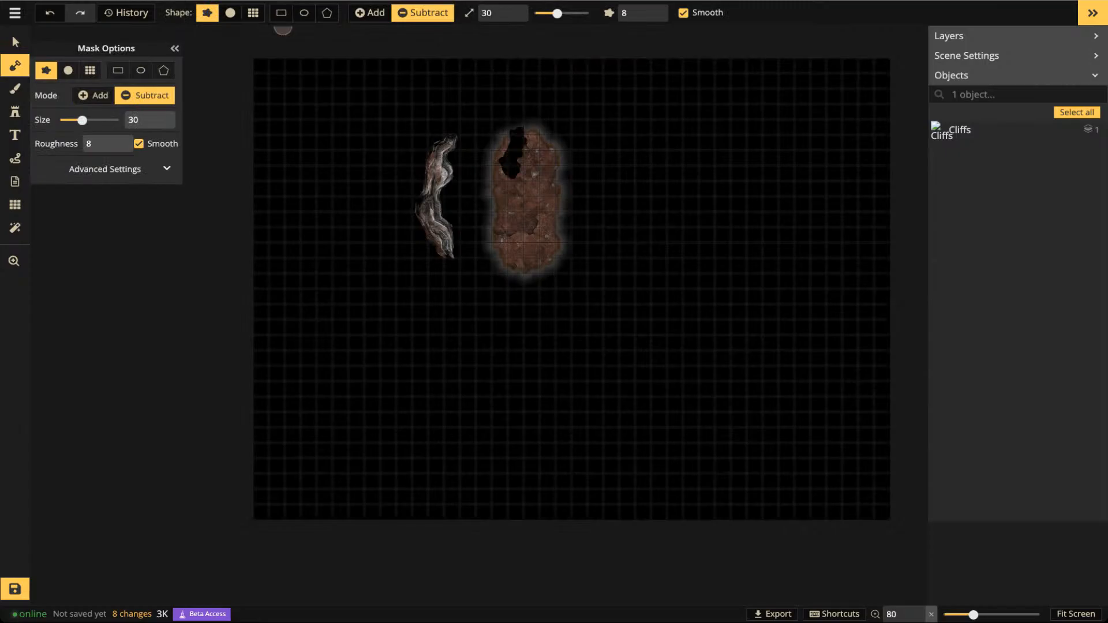
Add a tall rectangular land area to the mask, enclosing the existing land strip beside the cliff
click(281, 12)
drag(476, 104, 589, 333)
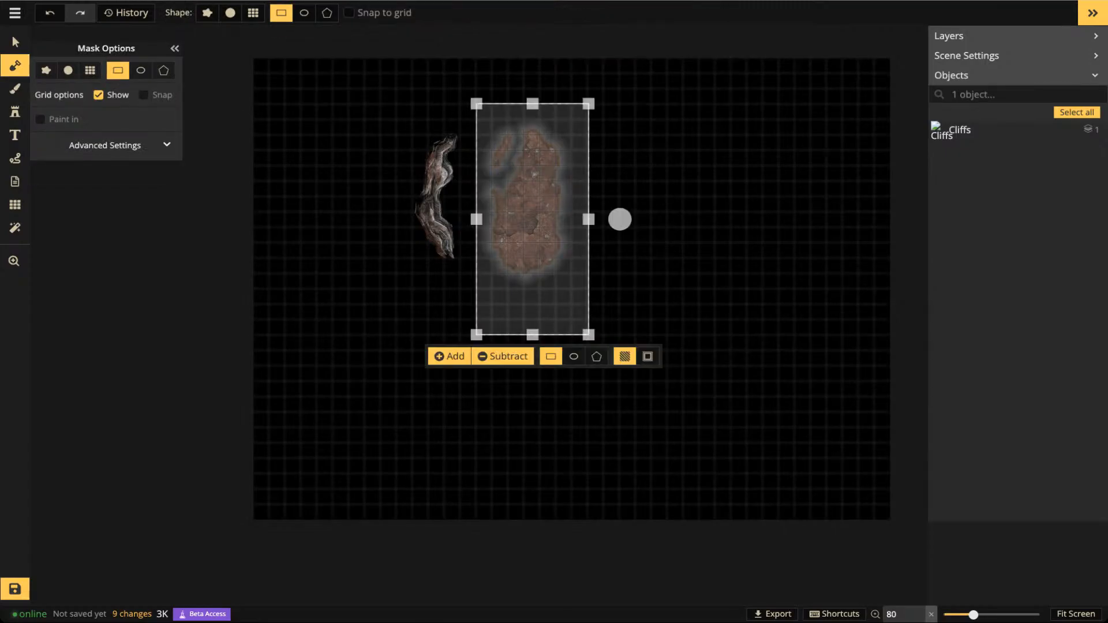
click(449, 357)
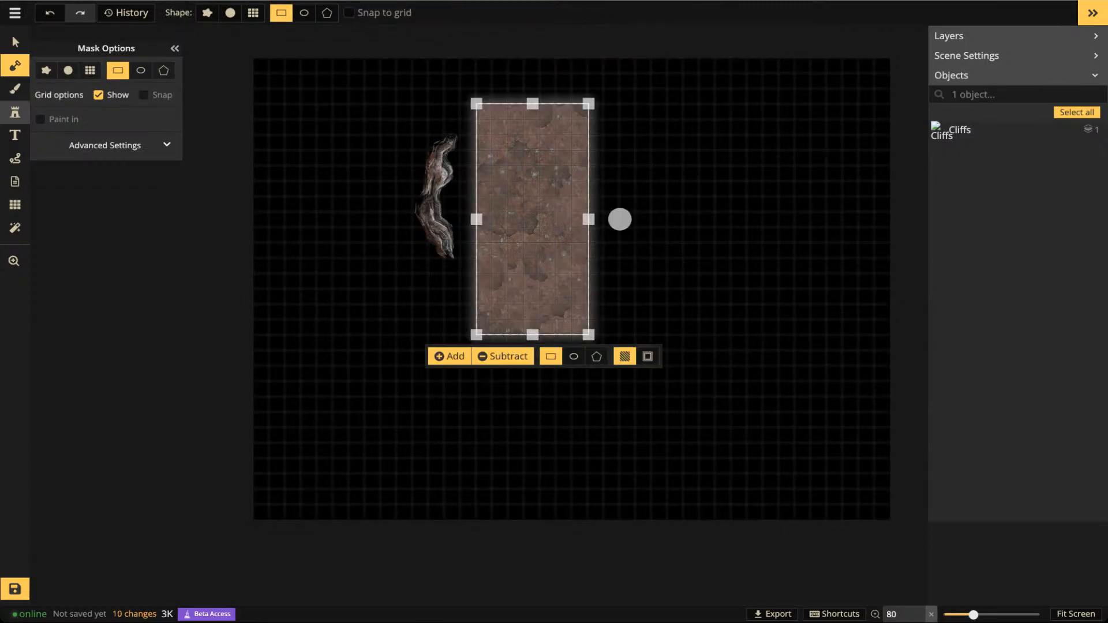
Turn off the mask effects in the mask's advanced settings to remove the glow around the land area
click(15, 112)
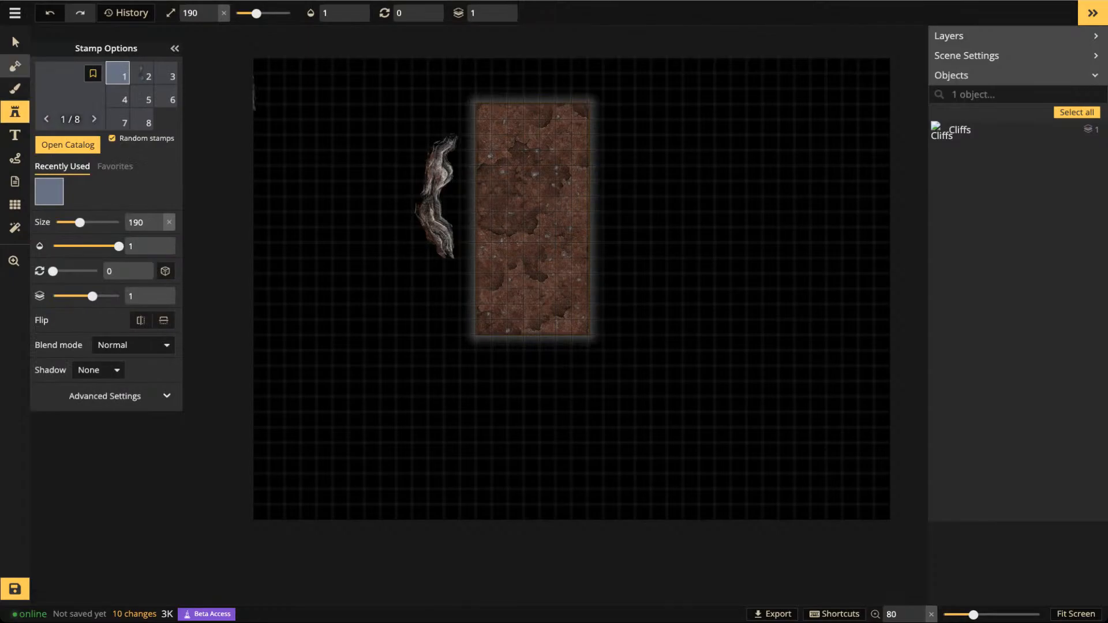
click(15, 65)
click(107, 145)
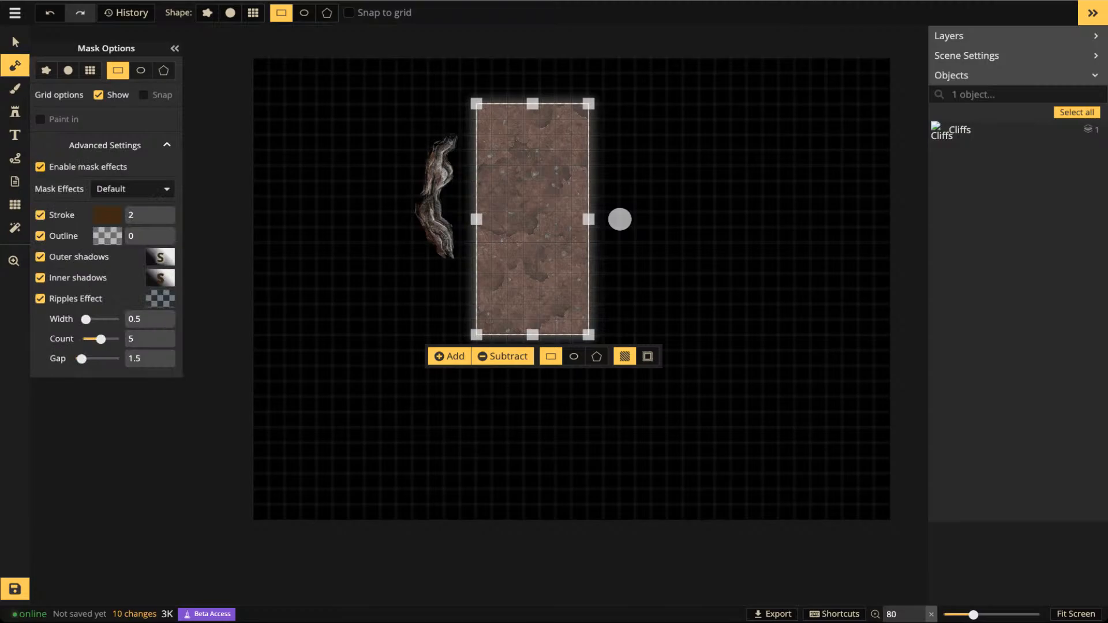
click(40, 167)
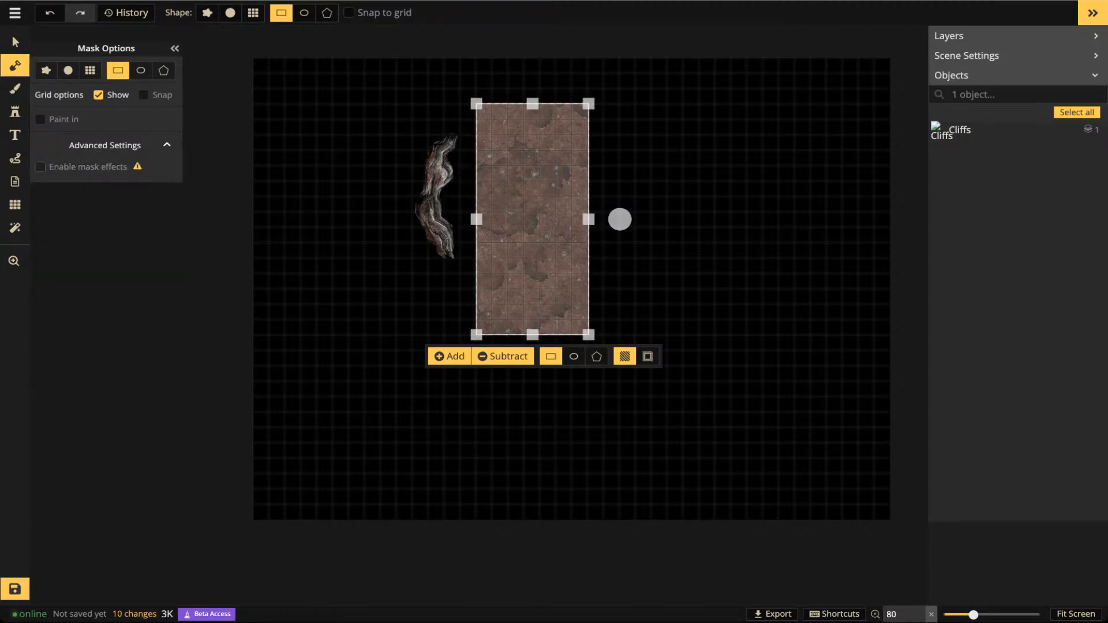
Subtract a rectangle slightly larger than the land area from the mask, clearing all the land
mouse_move(532, 219)
mouse_down()
mouse_move(673, 247)
mouse_move(510, 203)
mouse_move(522, 203)
mouse_up()
drag(578, 318, 614, 356)
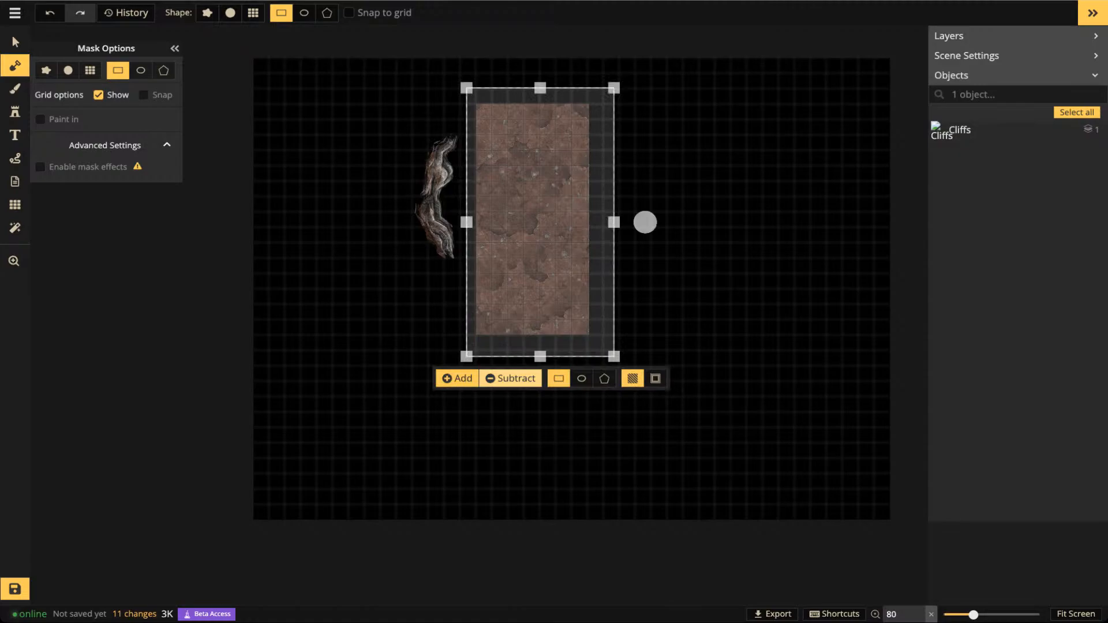
click(511, 379)
Select the placed cliff stamp, move it away from its spot and delete it from the map
click(15, 43)
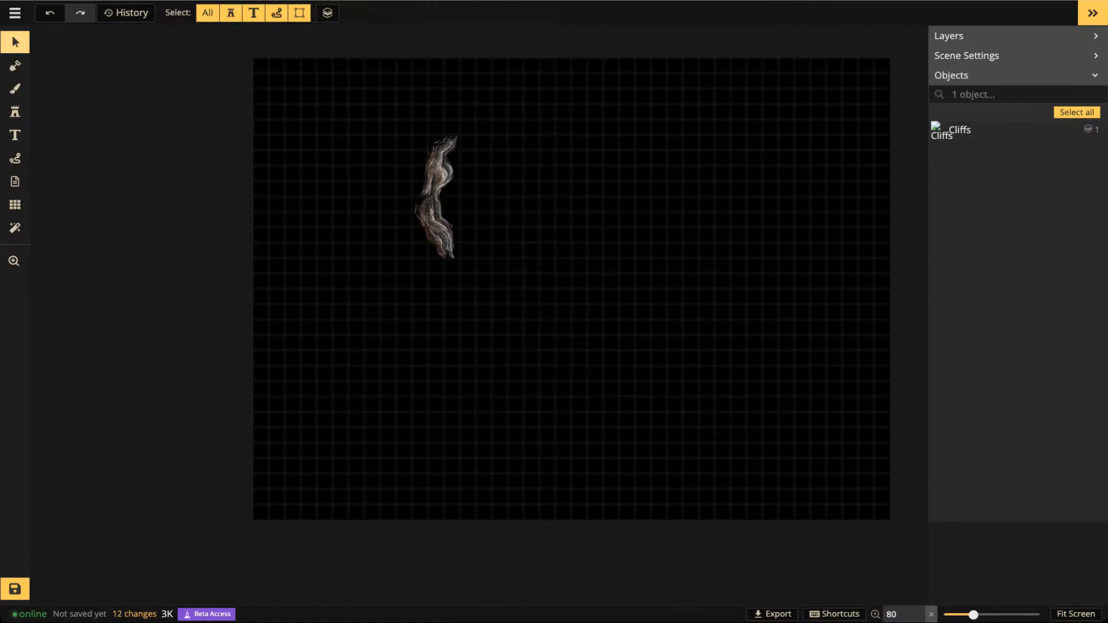
drag(440, 193, 368, 215)
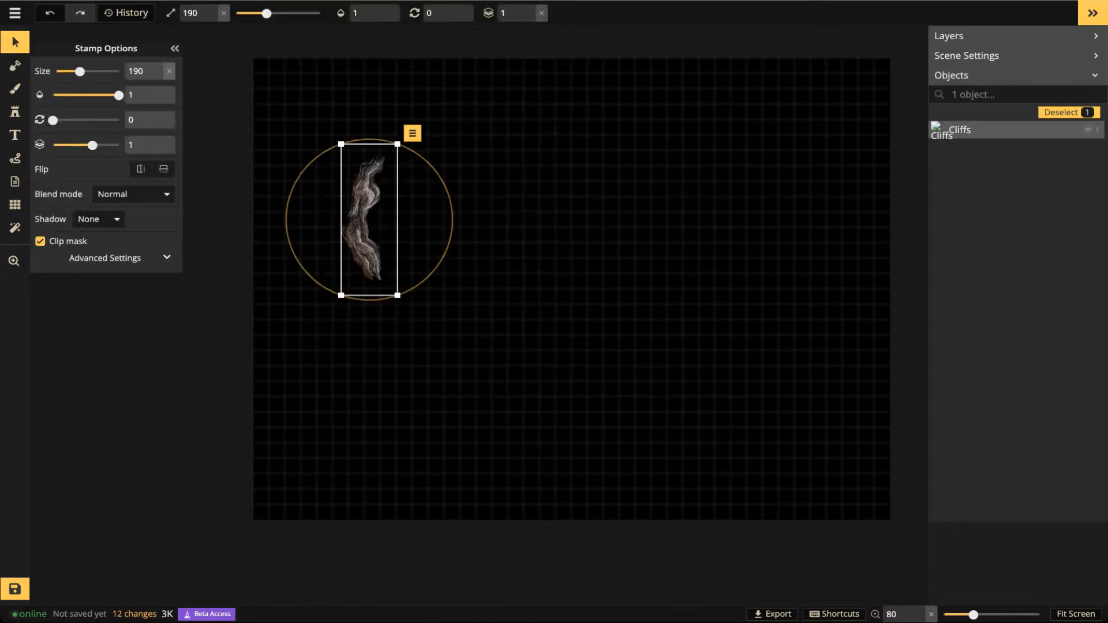
key(Delete)
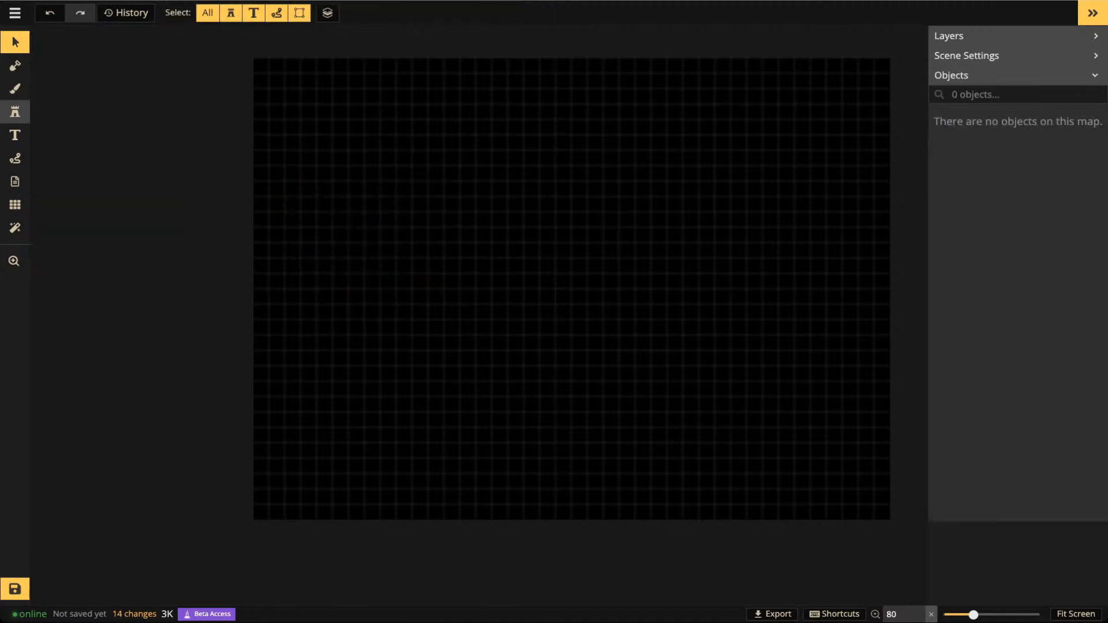
Ready the cliff stamp for placing on the empty map with its size reduced to 170
click(15, 112)
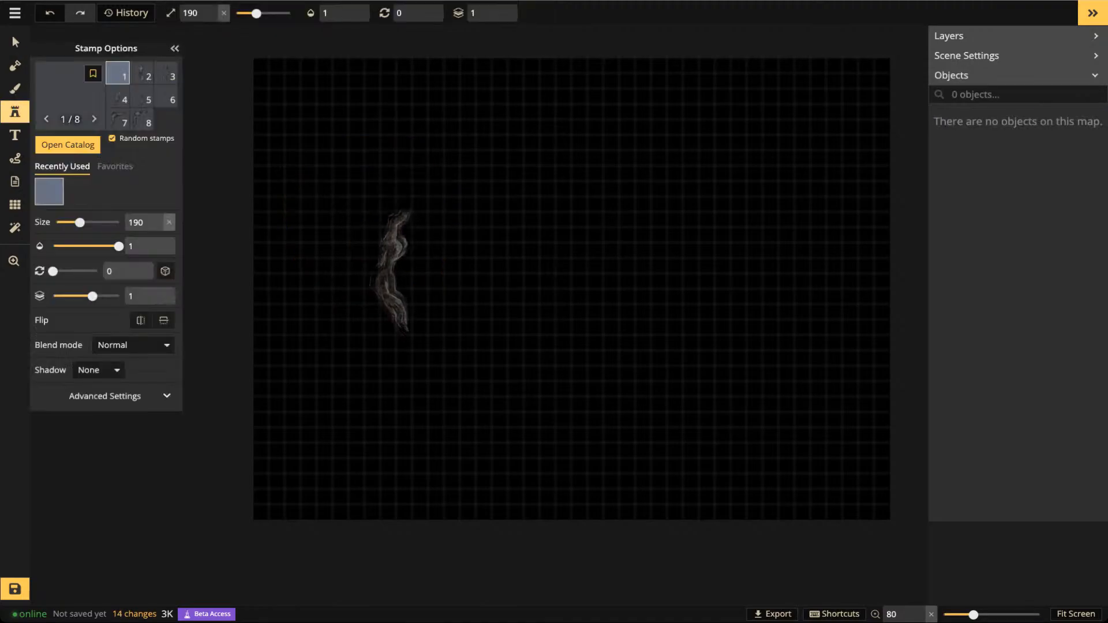
scroll(384, 278, down, 2)
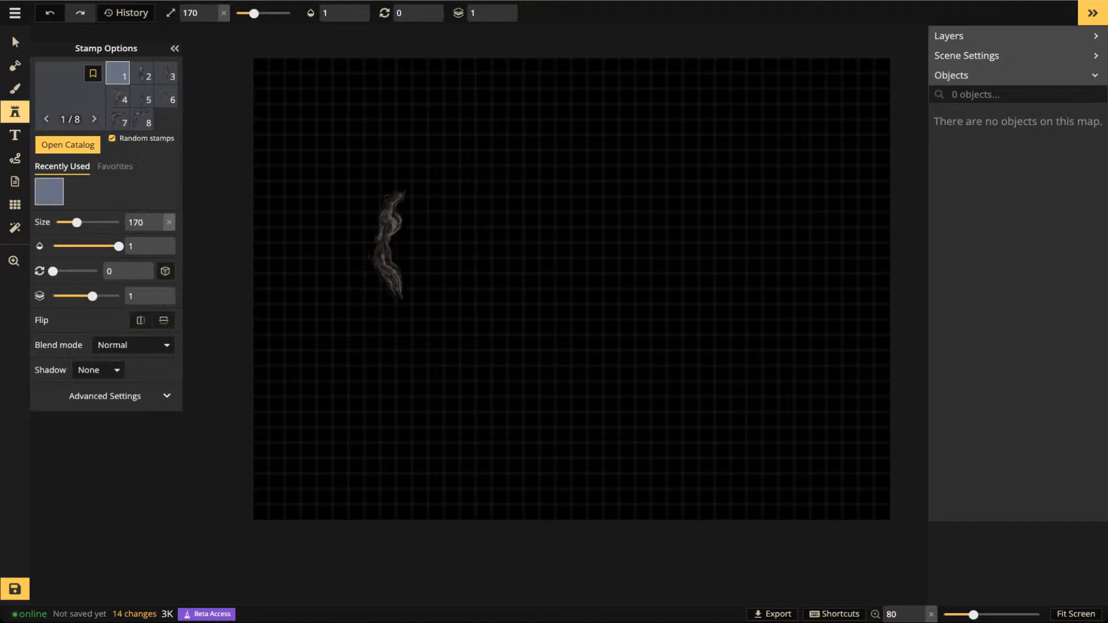
Scatter ten random Cliffs stamps at sizes of about 170 to 182 across the empty black map
click(372, 175)
click(454, 231)
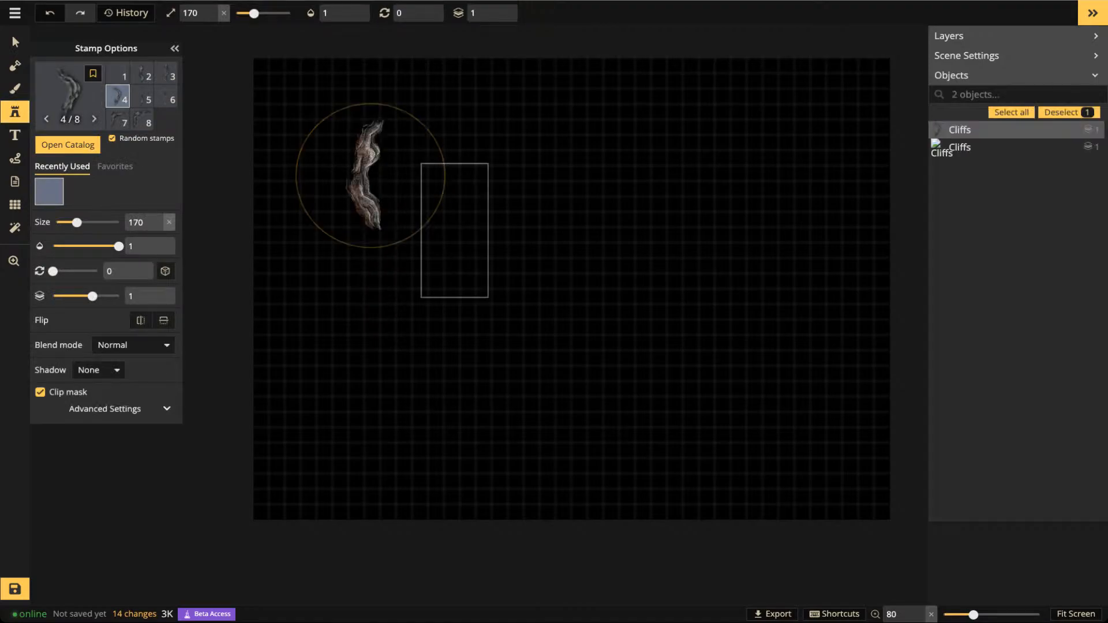
click(487, 268)
click(426, 318)
click(510, 393)
click(597, 284)
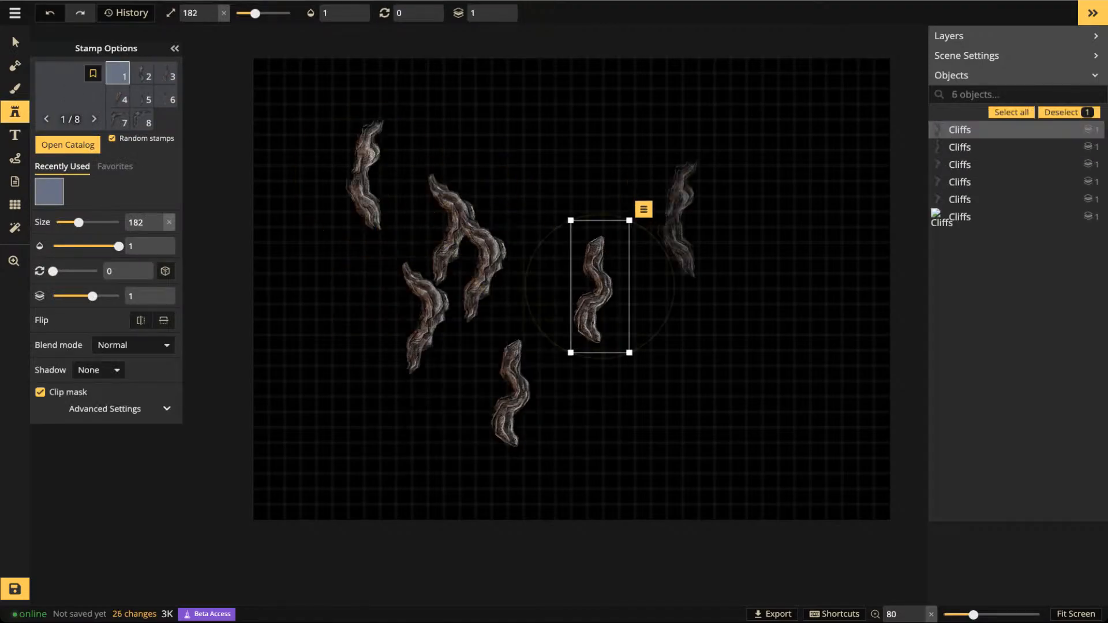
click(742, 291)
click(739, 443)
click(608, 429)
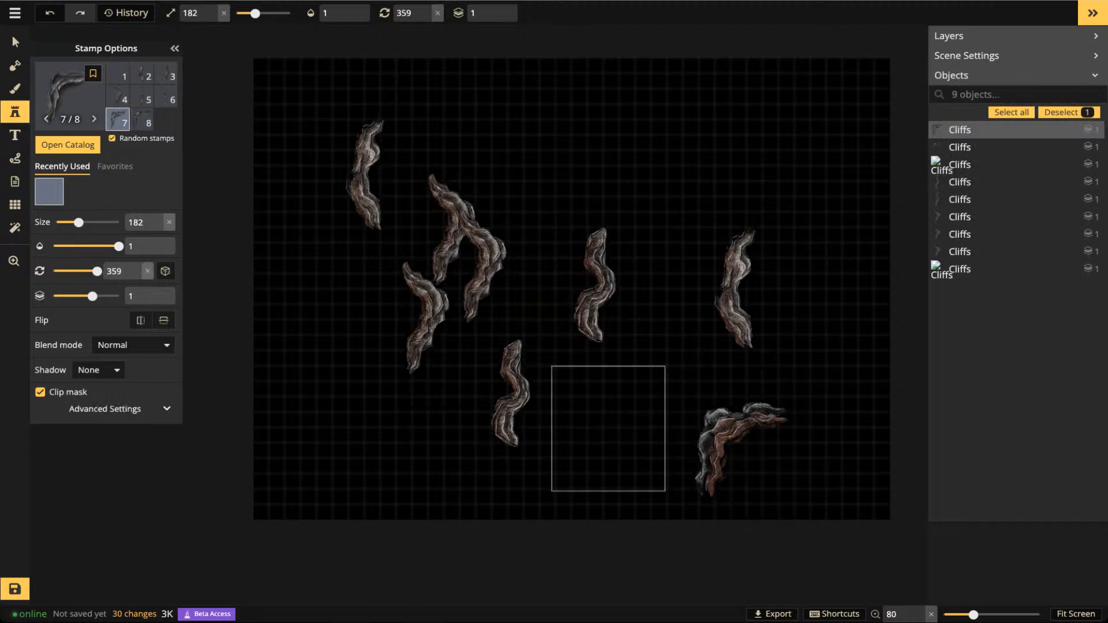
click(704, 204)
Select all ten cliff stamps, shrink them together to about half size and move them to the map's right side
click(15, 42)
drag(302, 55, 911, 576)
drag(798, 504, 564, 299)
scroll(439, 230, up, 4)
drag(439, 230, 690, 383)
Start a cliff wall on the map's left by joining three loose cliff pieces end to end, with a bent one on top
drag(566, 248, 392, 408)
drag(609, 349, 411, 347)
click(669, 404)
click(670, 404)
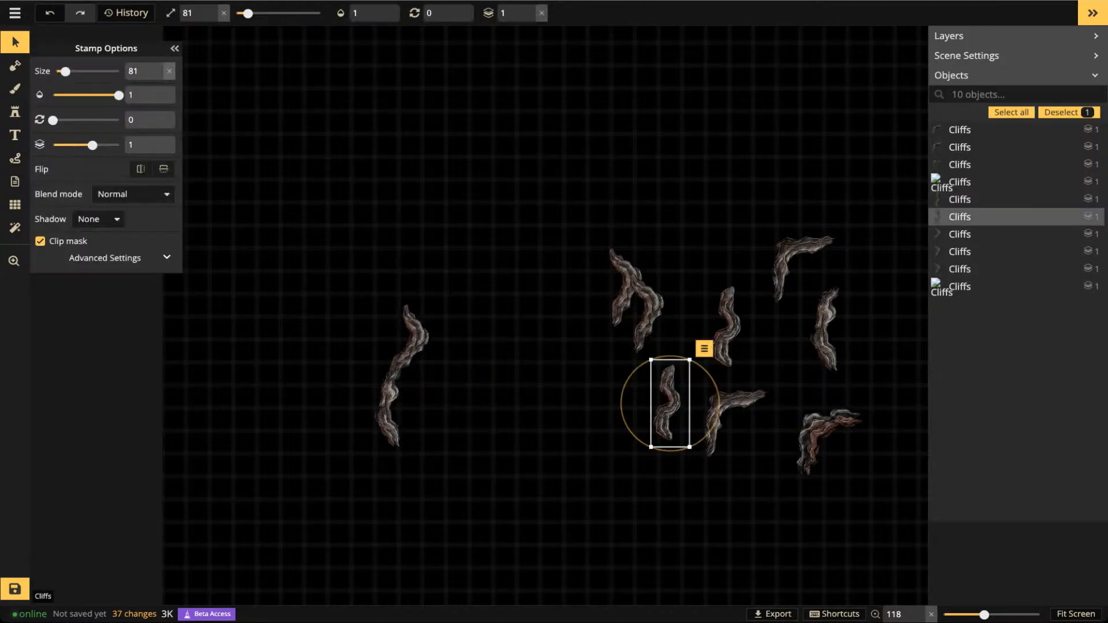
drag(738, 419, 422, 284)
click(534, 317)
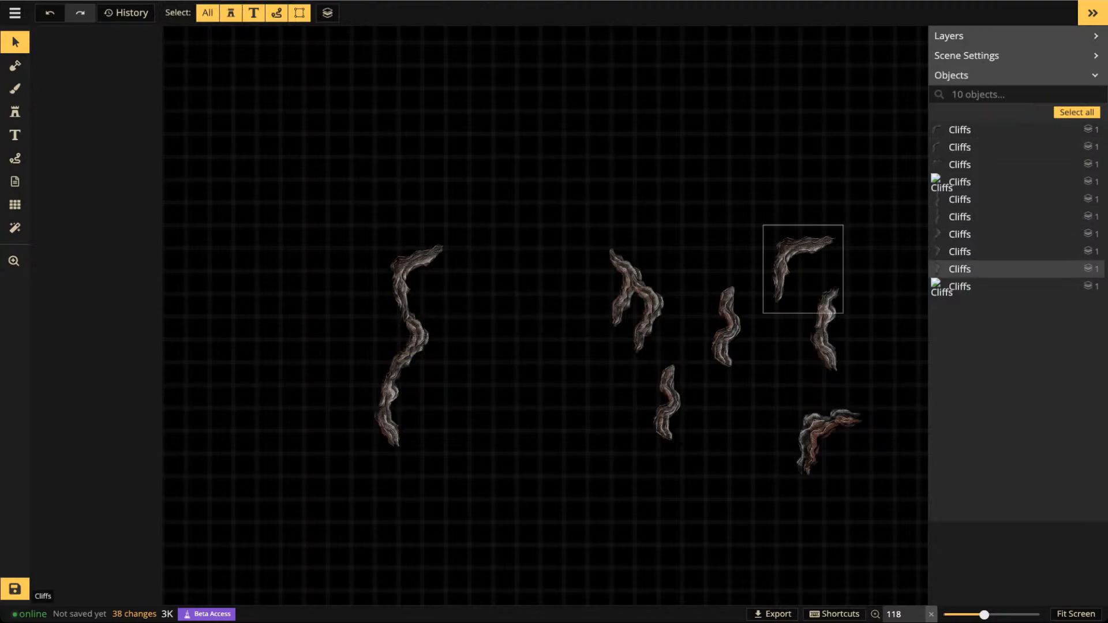
Attach another bent cliff piece to the top end of the wall, rotated to continue the arch toward the right
drag(803, 266, 470, 257)
scroll(519, 249, up, 1)
click(554, 325)
Rotate the small wavy cliff piece to slope down to the right and join it to the arch's right end
drag(670, 403, 530, 304)
scroll(530, 304, down, 2)
scroll(530, 305, down, 15)
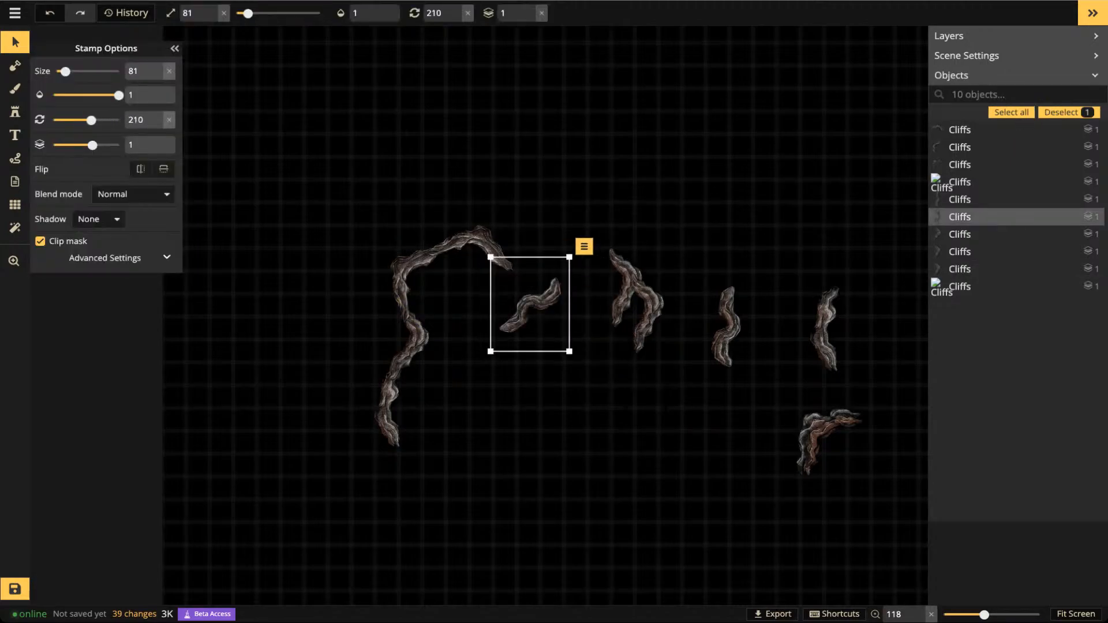
scroll(530, 305, down, 1)
drag(530, 304, 528, 283)
click(677, 323)
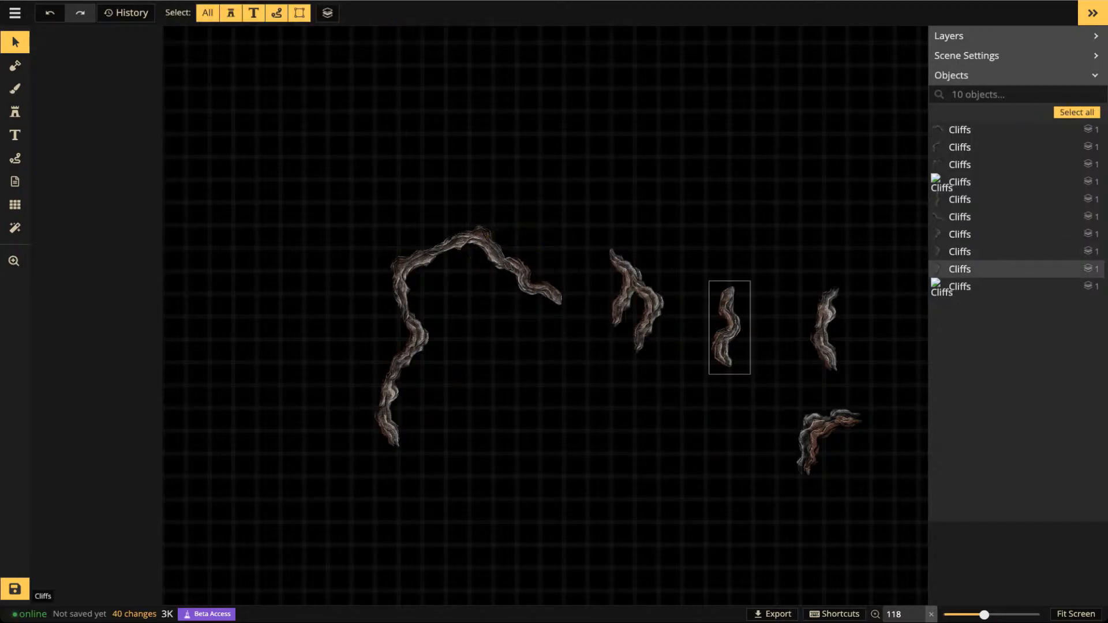
Extend the arch's right end downward with the rightmost loose cliff piece, rotated to follow the curve
drag(827, 329, 570, 333)
scroll(611, 297, down, 12)
scroll(611, 297, down, 1)
scroll(549, 345, up, 1)
scroll(557, 333, up, 1)
key(Escape)
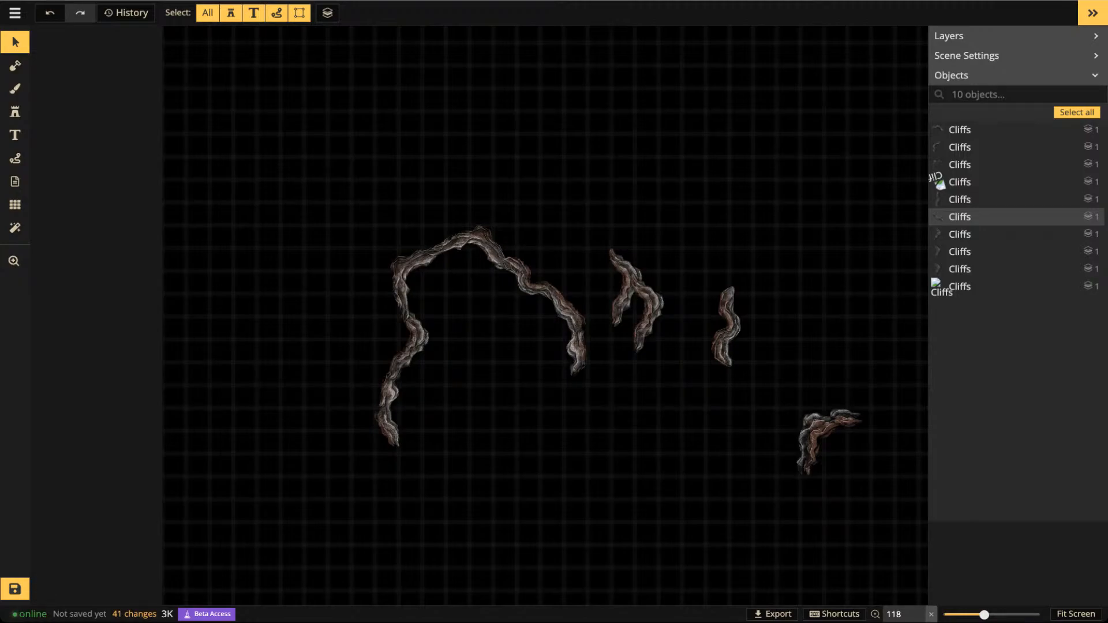
Attach the loose S-shaped cliff piece to the right wall's lower end, rotated so it bends inward
scroll(625, 268, down, 2)
drag(625, 269, 516, 146)
drag(609, 200, 479, 275)
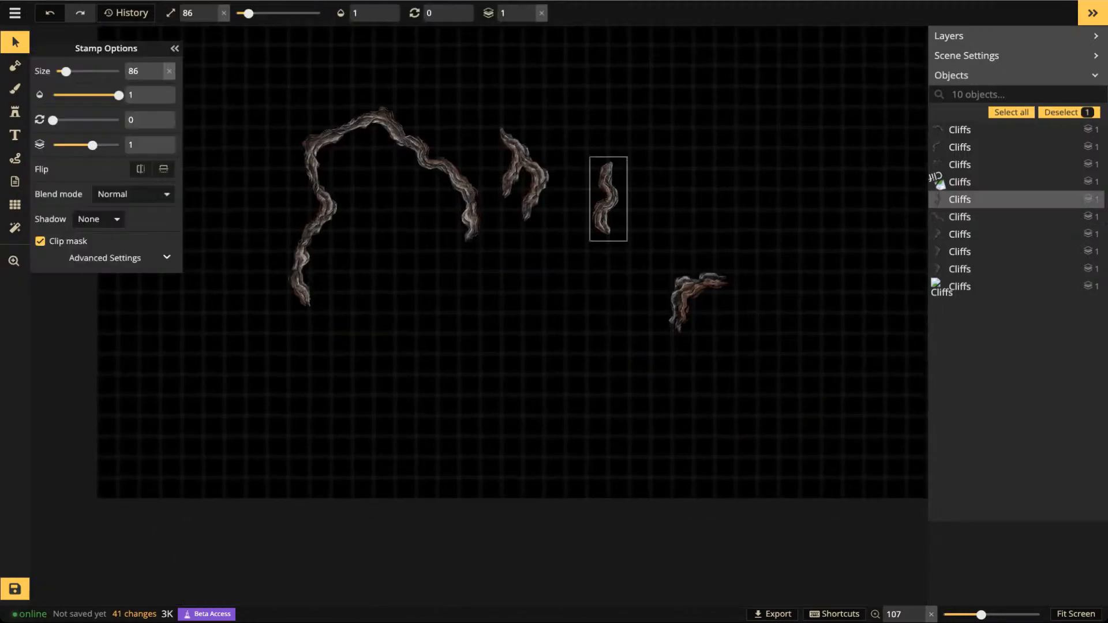
scroll(474, 271, up, 10)
scroll(486, 278, up, 10)
drag(489, 278, 448, 248)
scroll(459, 256, up, 1)
key(Escape)
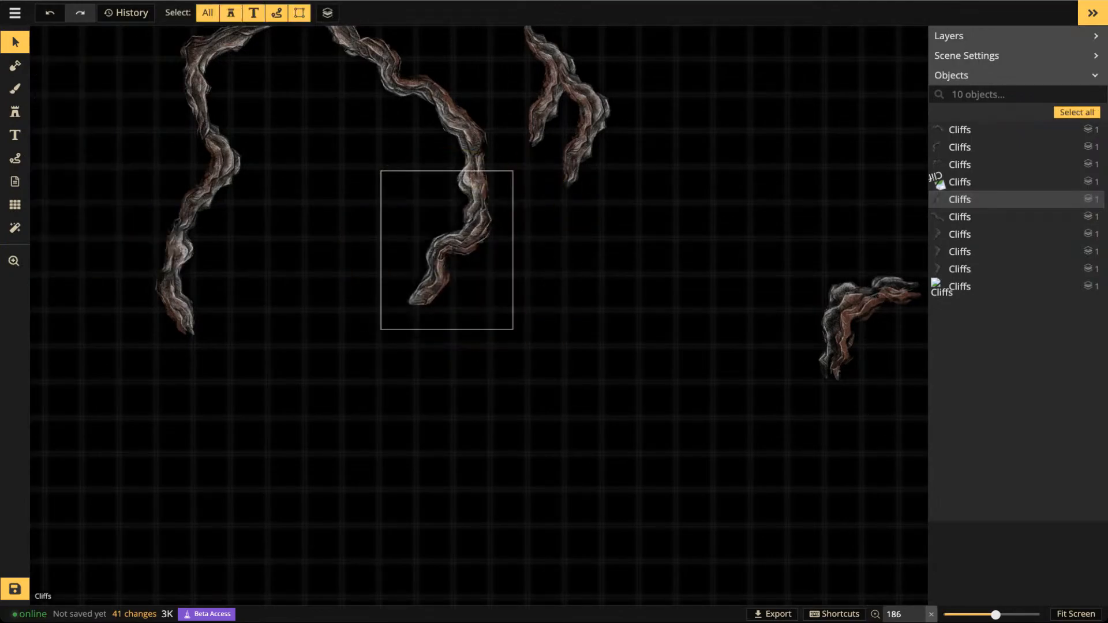
Attach another loose cliff piece, rotated to 195 degrees, to the right wall's lower end and review the keyboard shortcuts list
click(578, 115)
drag(578, 115, 383, 324)
scroll(319, 316, down, 9)
scroll(396, 312, down, 2)
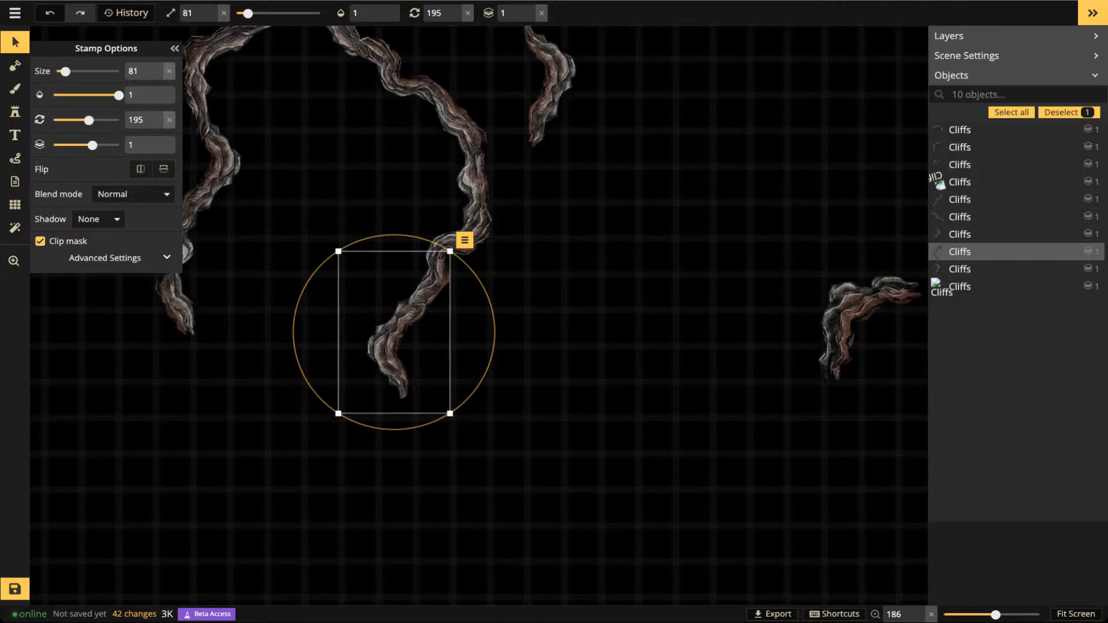
click(835, 614)
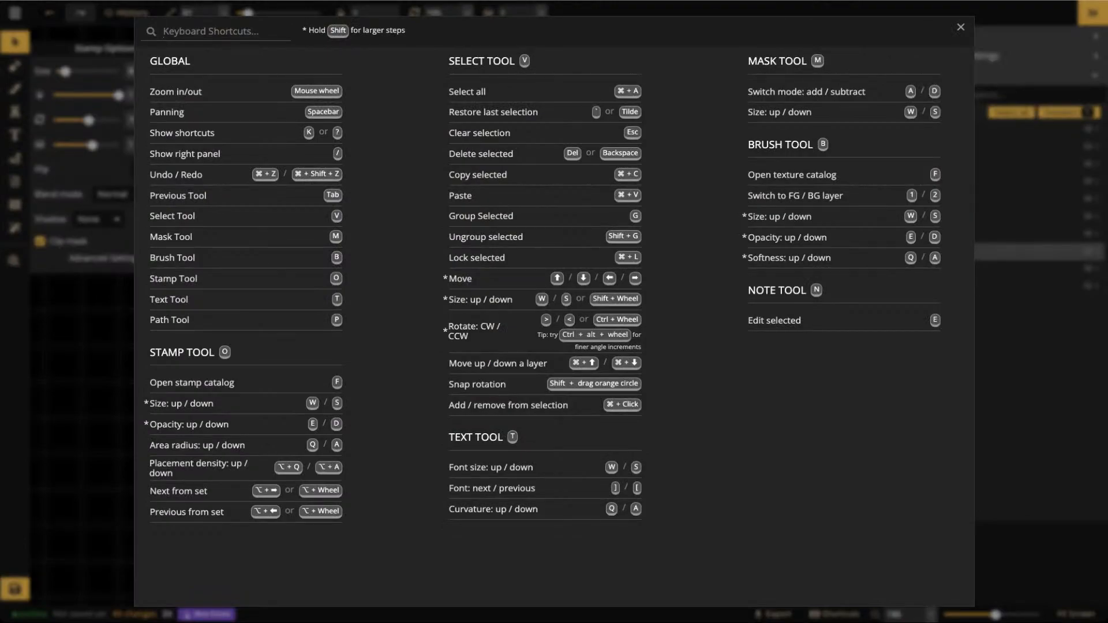
key(Escape)
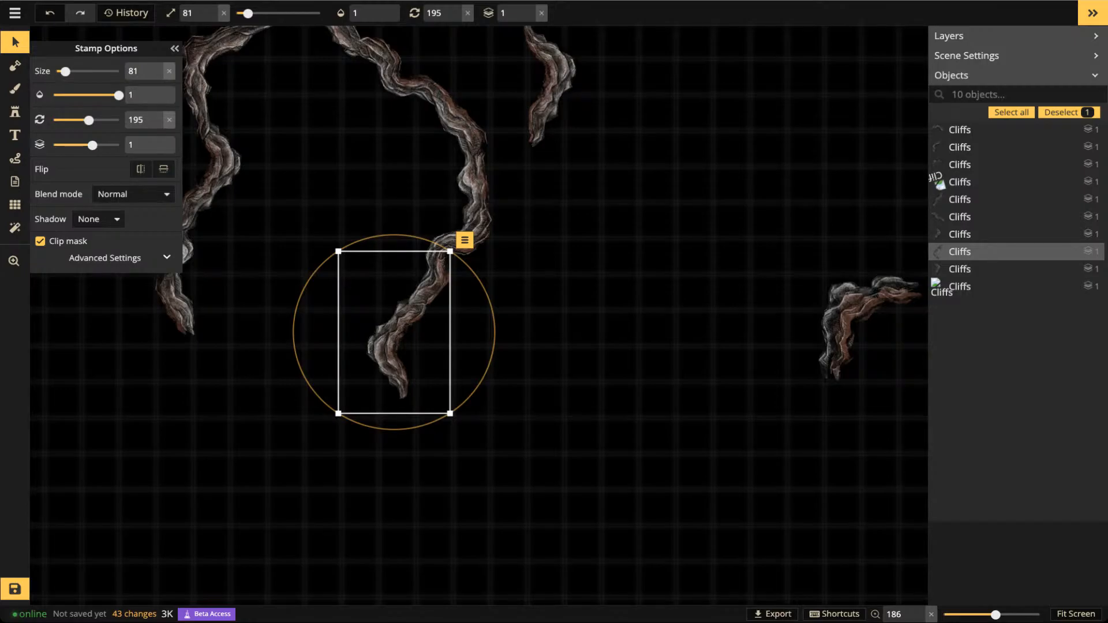
Attach the bent reddish cliff, rotated to 135 degrees, to the left wall's lower end and delete the leftover loose piece
scroll(670, 219, down, 2)
drag(838, 307, 355, 319)
drag(452, 323, 189, 412)
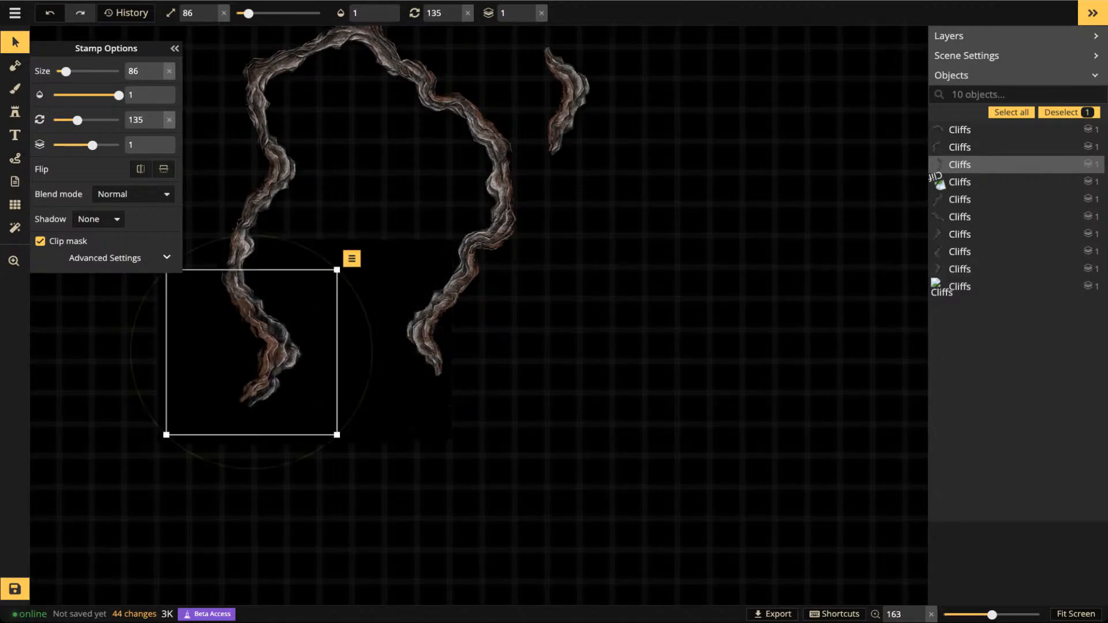
drag(568, 101, 421, 423)
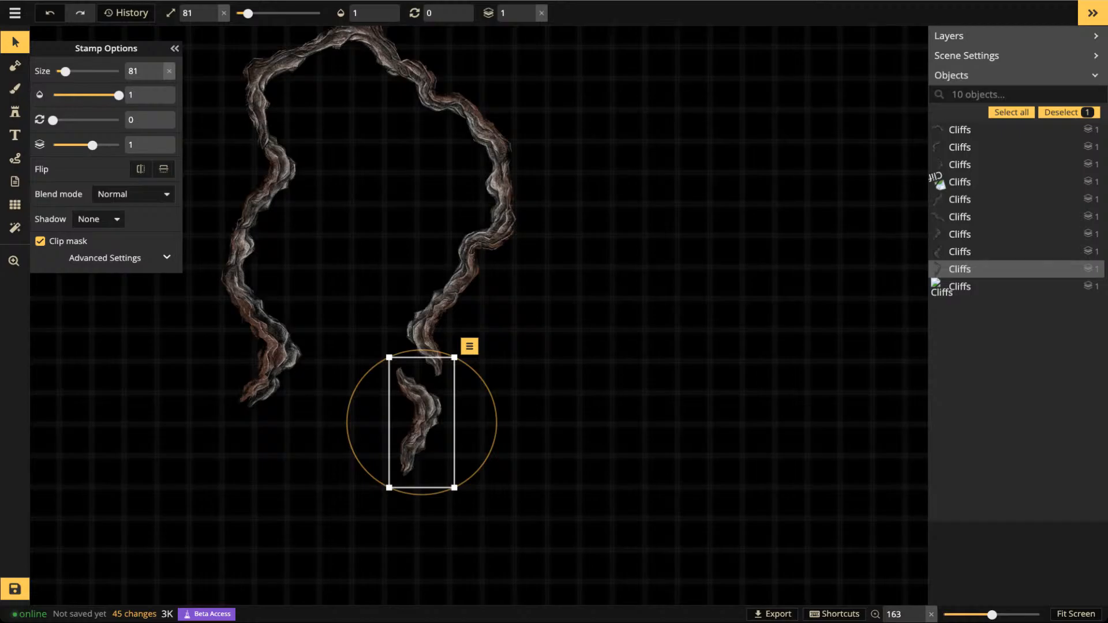
key(Delete)
Select all nine cliff pieces, move the outline toward the map's upper left and rotate it so its opening faces up
drag(201, 55, 562, 362)
mouse_move(381, 271)
mouse_down()
mouse_move(364, 350)
mouse_move(326, 352)
mouse_up()
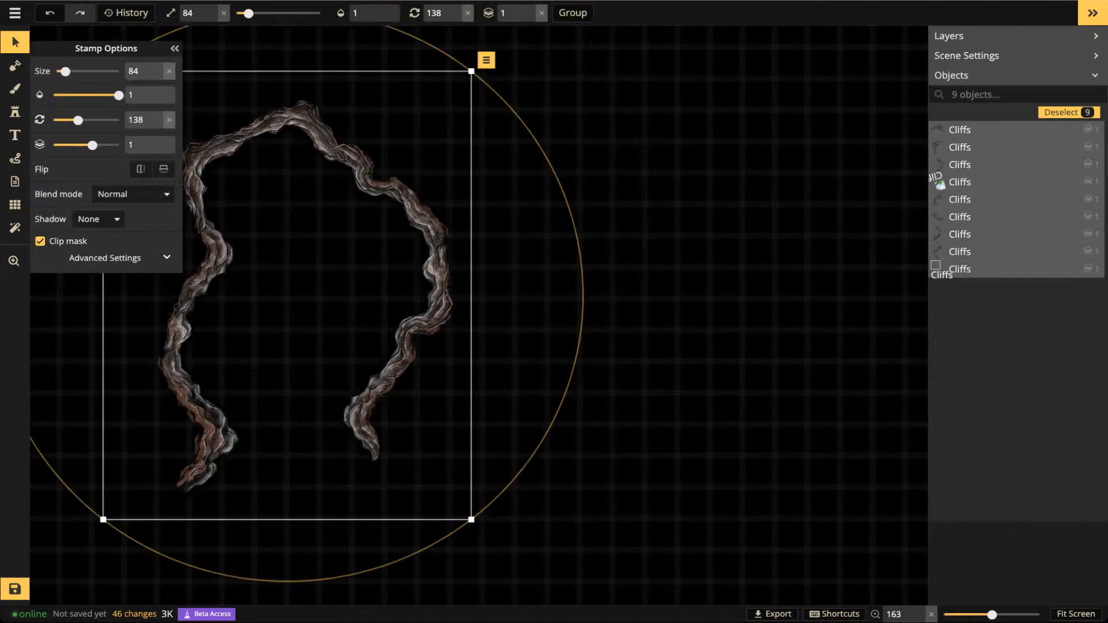
scroll(302, 263, down, 4)
drag(306, 262, 546, 239)
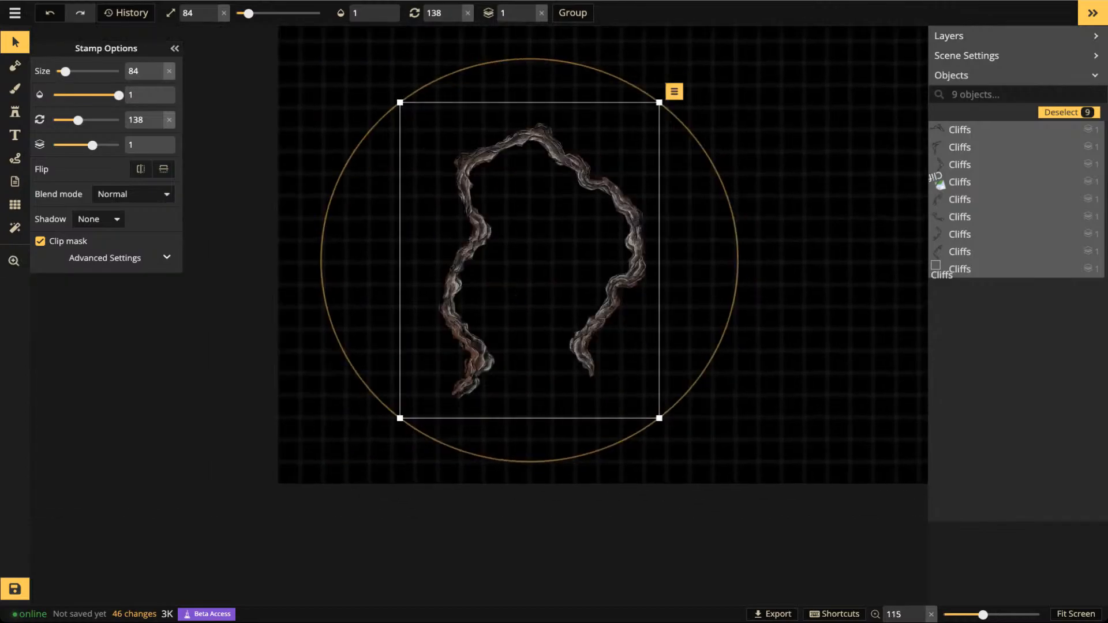
drag(738, 254, 353, 168)
drag(457, 197, 418, 227)
scroll(490, 306, down, 3)
key(space)
drag(488, 310, 479, 404)
key(space)
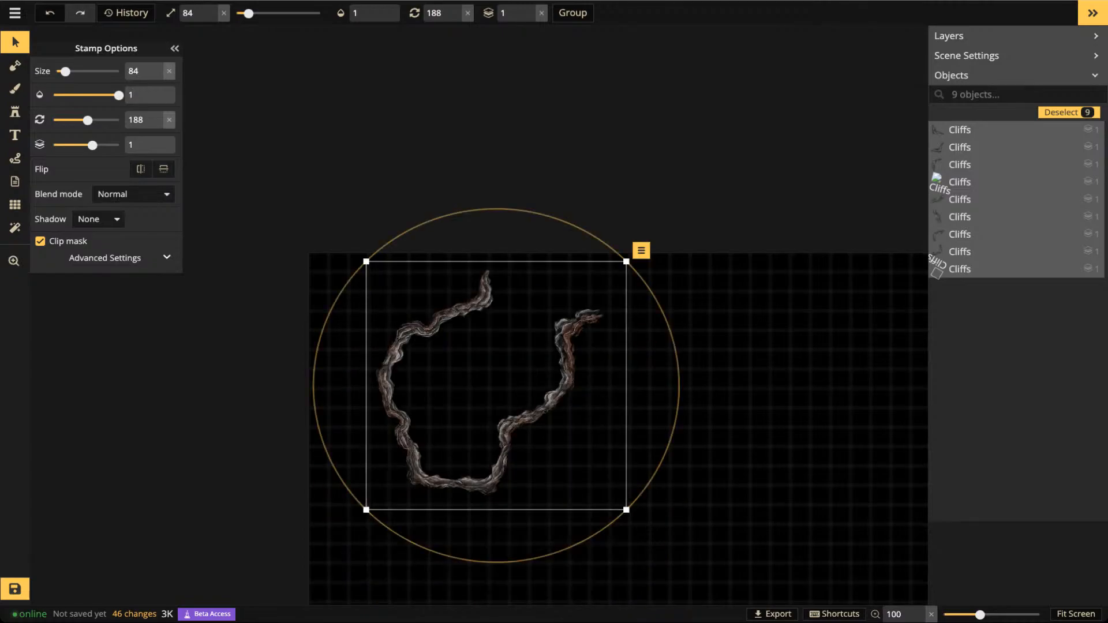
Turn the selected outline so its opening faces down, with rotation 124, and fit it into the map's upper-left corner
drag(491, 209, 502, 563)
drag(498, 441, 464, 432)
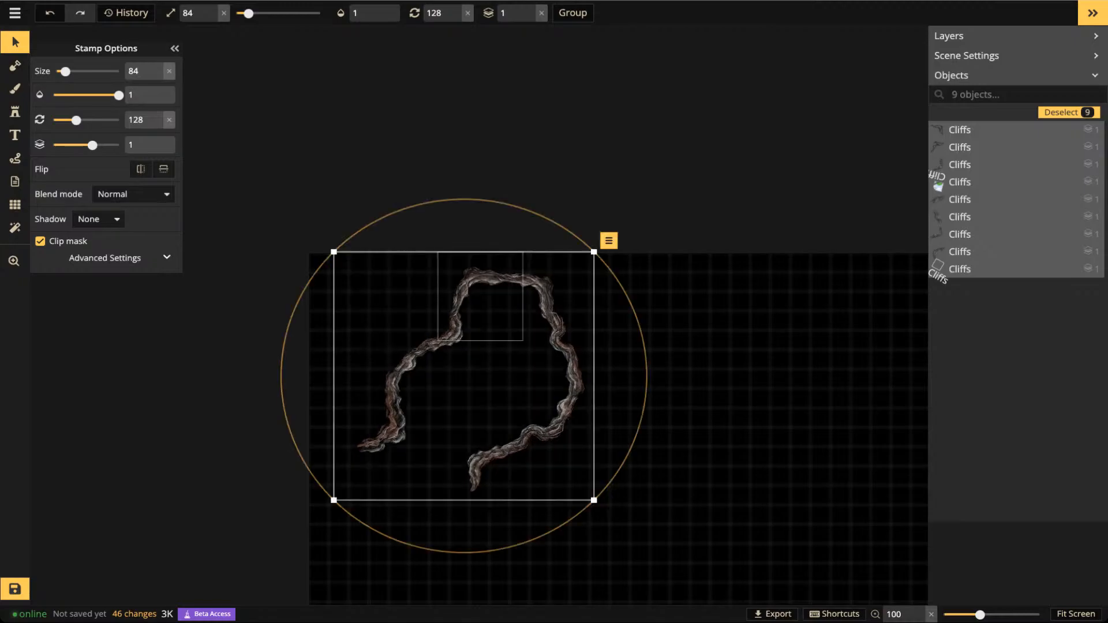
drag(477, 200, 464, 199)
key(space)
drag(537, 428, 531, 252)
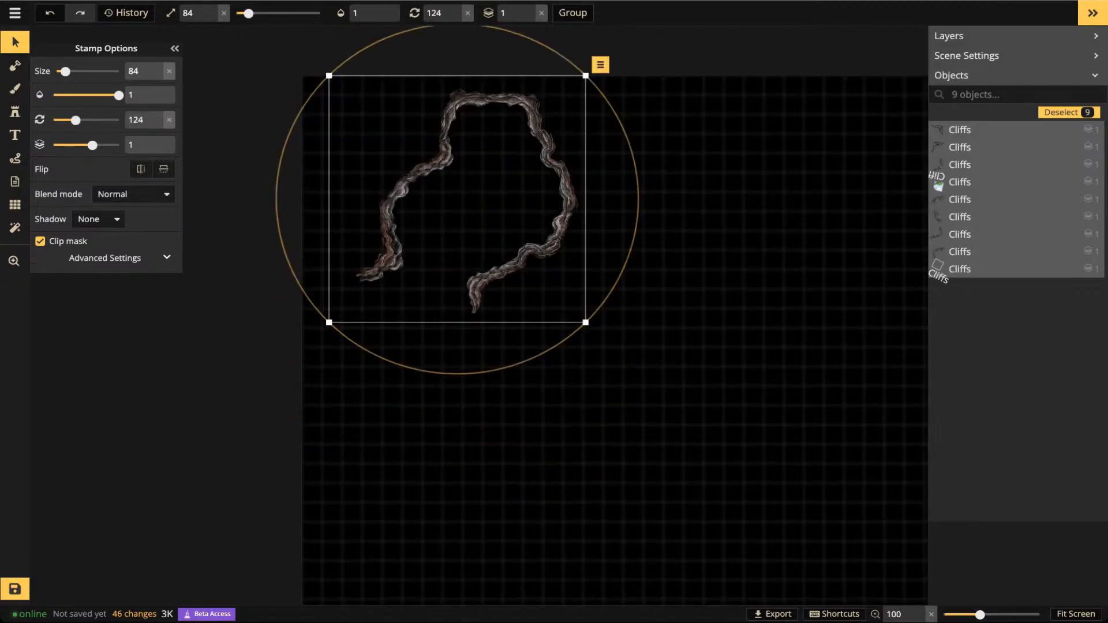
Duplicate three cliff pieces from the lower right wall and rotate the copies to run downward
click(452, 327)
drag(453, 327, 563, 235)
key(ctrl+c)
key(ctrl+v)
drag(586, 474, 401, 548)
Delete the topmost copied piece and attach the remaining two to the left wall's lower end
click(482, 424)
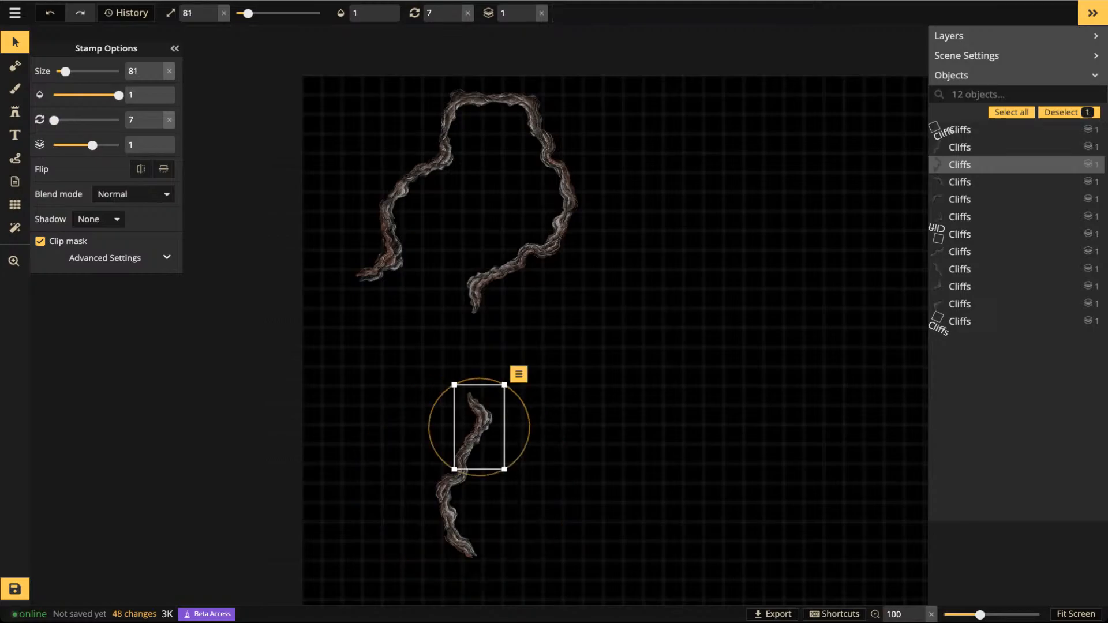
key(Delete)
drag(389, 399, 509, 572)
drag(453, 508, 341, 339)
click(441, 231)
Duplicate the six cliff pieces of the upper arch, rotate the copies and place them below the left wall's end
drag(398, 116, 601, 168)
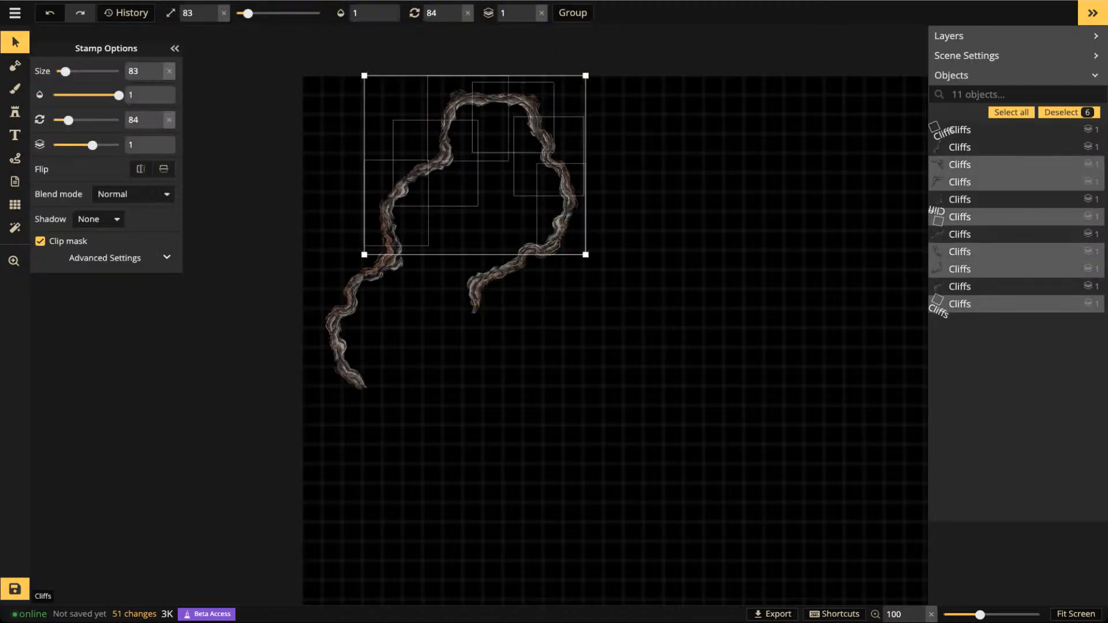
key(ctrl+c)
key(ctrl+v)
drag(750, 393, 523, 515)
drag(514, 356, 373, 425)
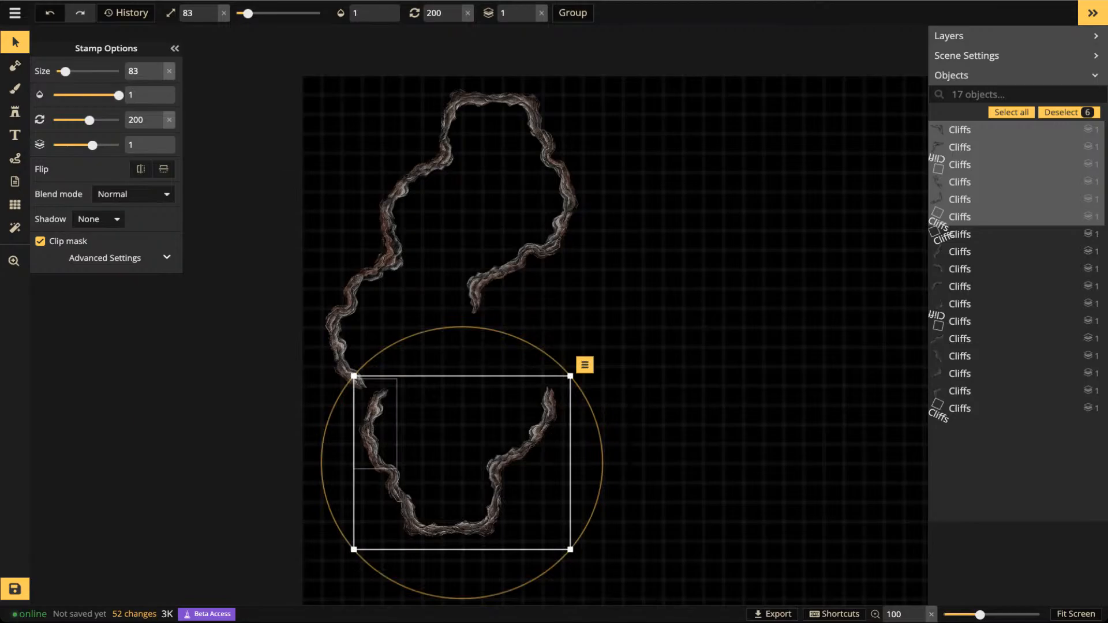
Delete only the upper-left piece of the duplicated arch and attach the other five to the left wall's lower end
key(Delete)
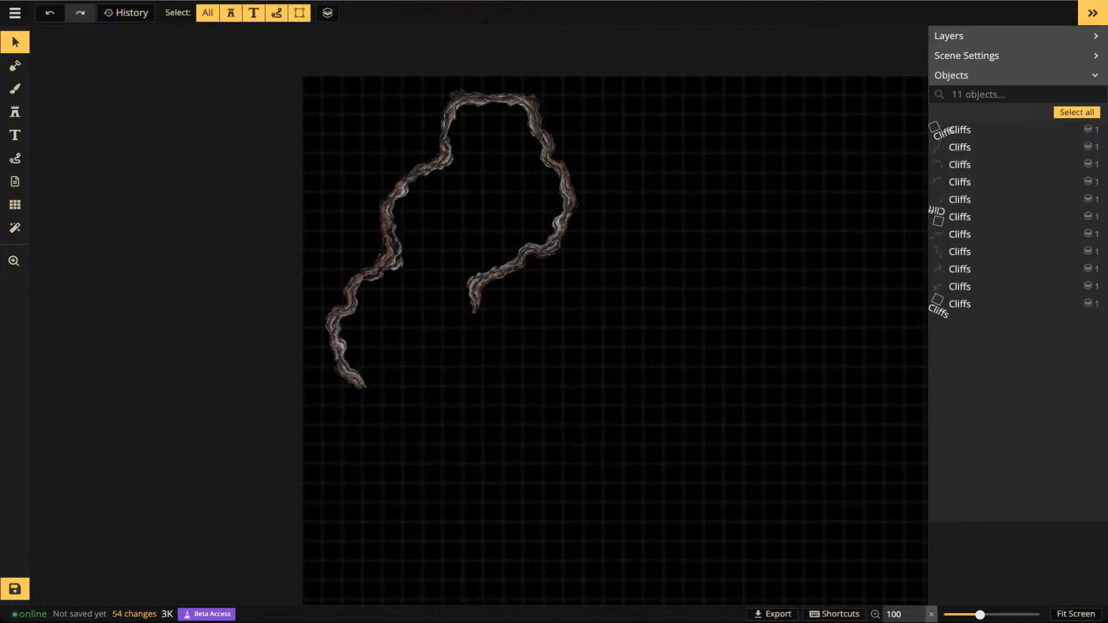
key(ctrl+z)
click(416, 346)
click(372, 425)
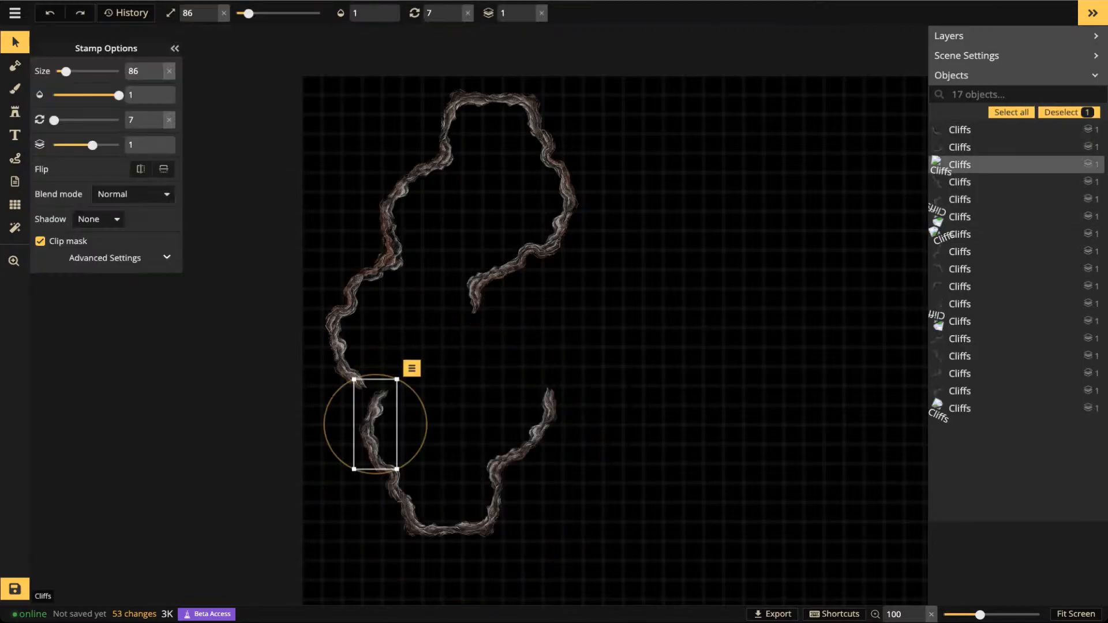
key(Delete)
drag(359, 419, 595, 589)
drag(493, 479, 481, 414)
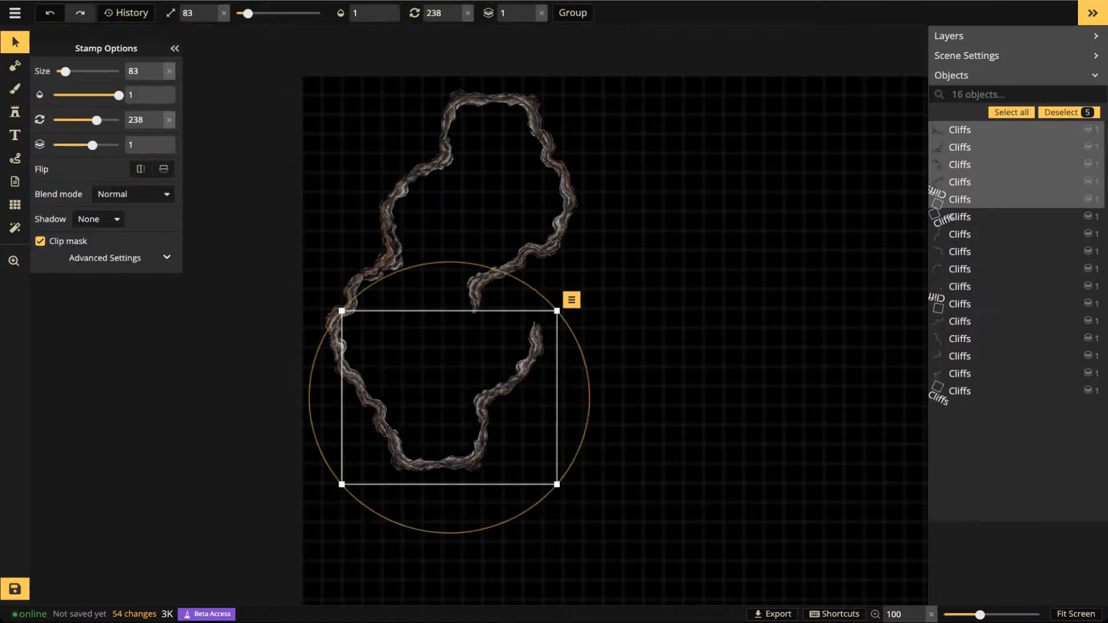
Pull the three right-hand pieces away from the lower wall and delete the corner piece among them
drag(599, 329, 578, 464)
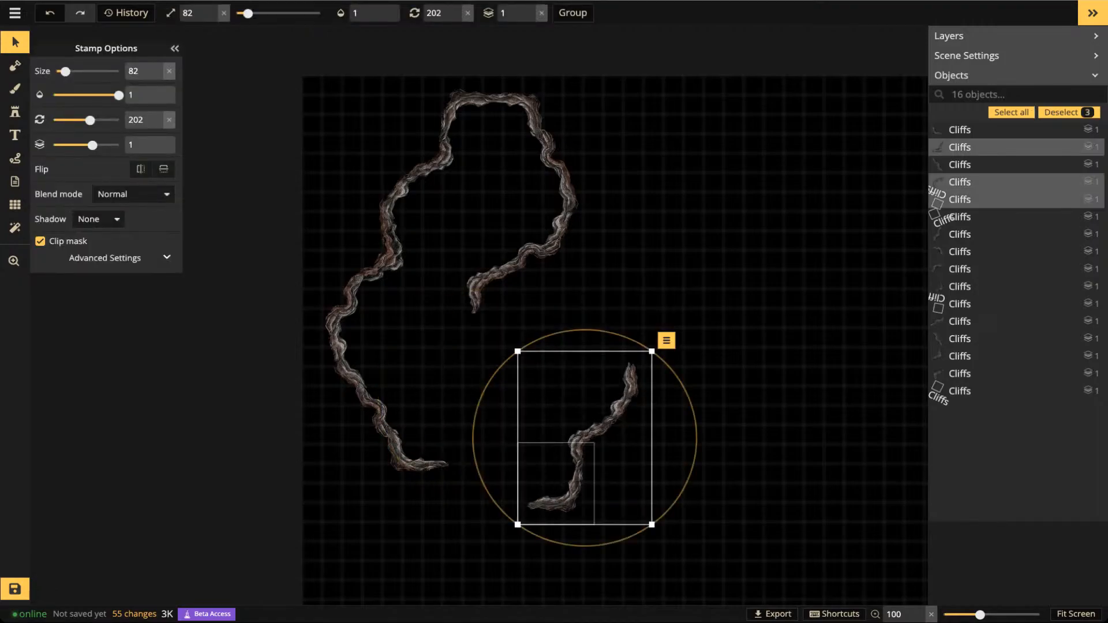
click(577, 475)
key(Delete)
Rotate the two remaining detached pieces to 304 degrees and join them to the lower wall's right end
drag(555, 398, 613, 445)
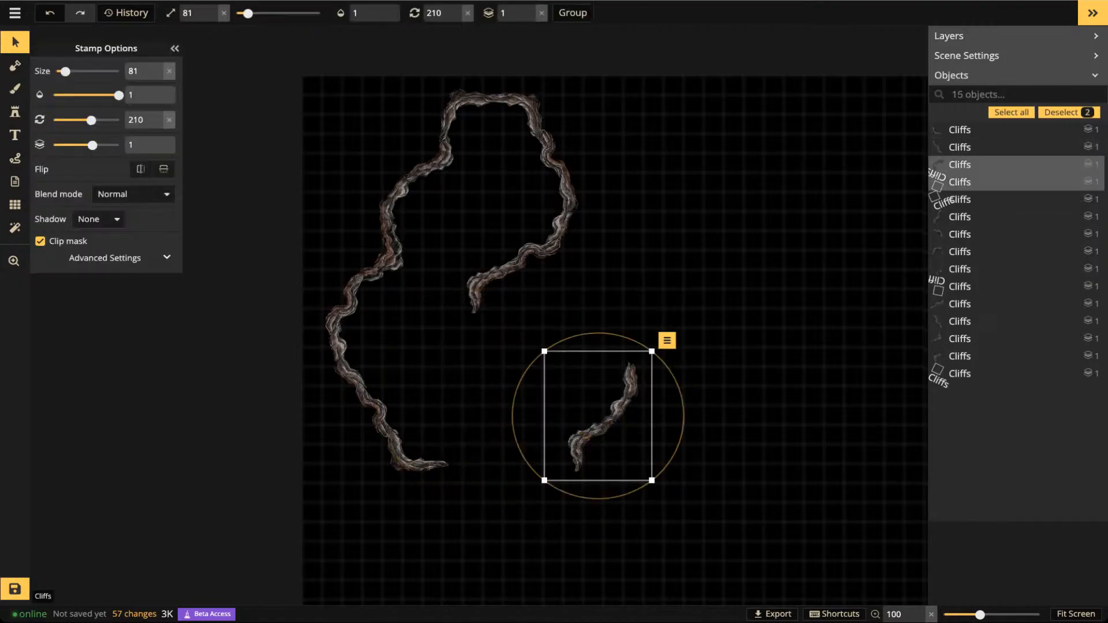
drag(681, 437, 570, 495)
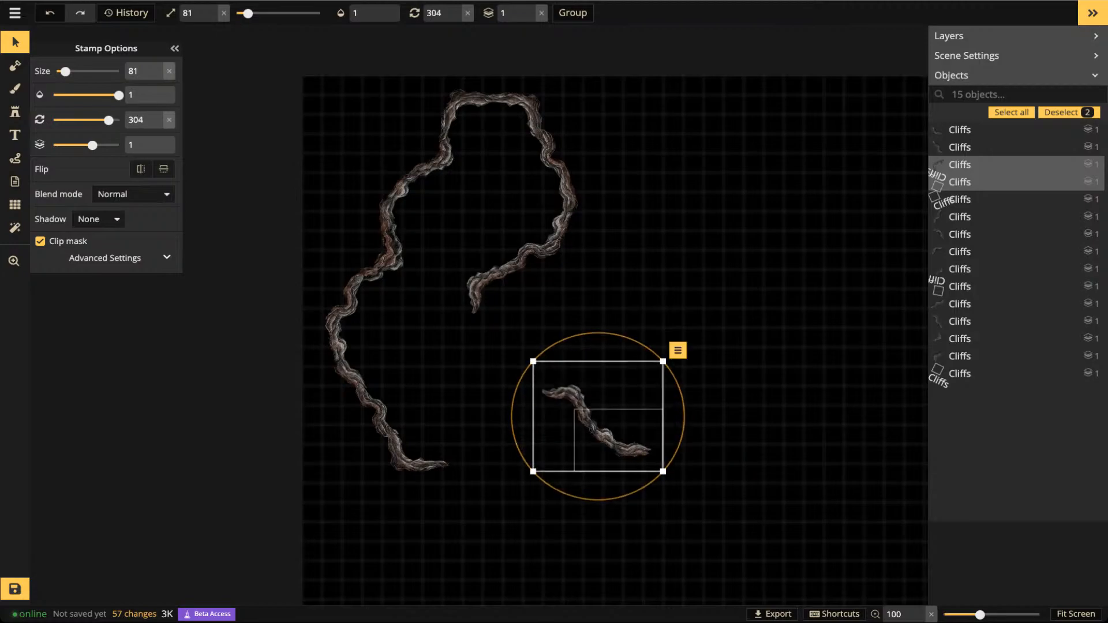
drag(577, 416, 460, 488)
Duplicate three pieces of the right wall, rotate the copies to 170 degrees and spread them apart on the map's right side
drag(473, 233, 585, 321)
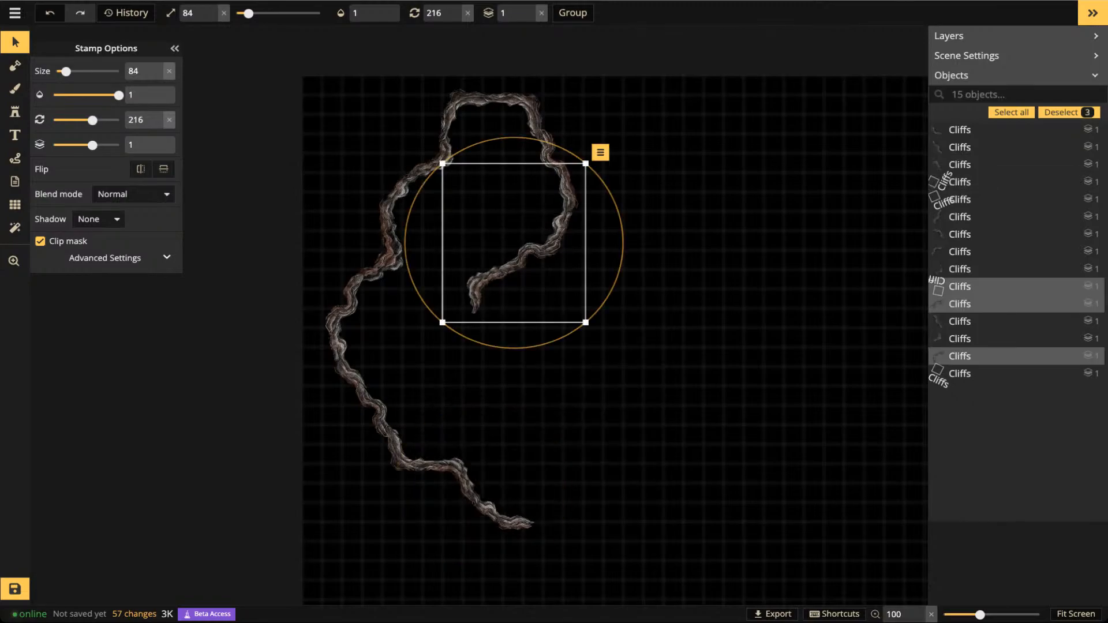
key(ctrl+c)
key(ctrl+v)
drag(579, 528, 657, 497)
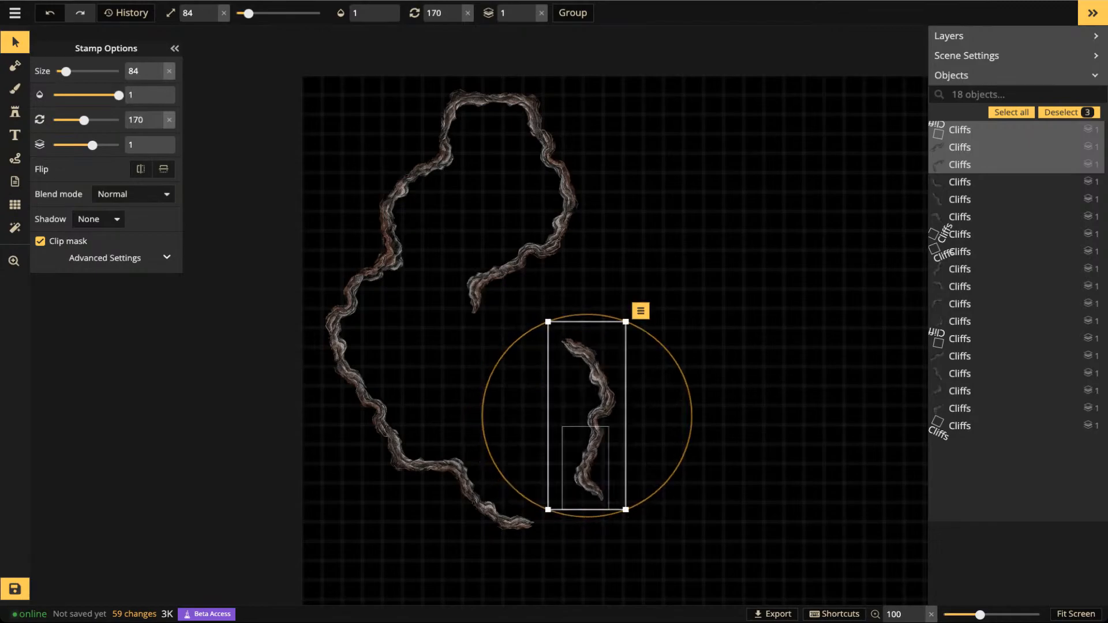
click(586, 469)
drag(586, 468, 748, 466)
drag(601, 412, 724, 368)
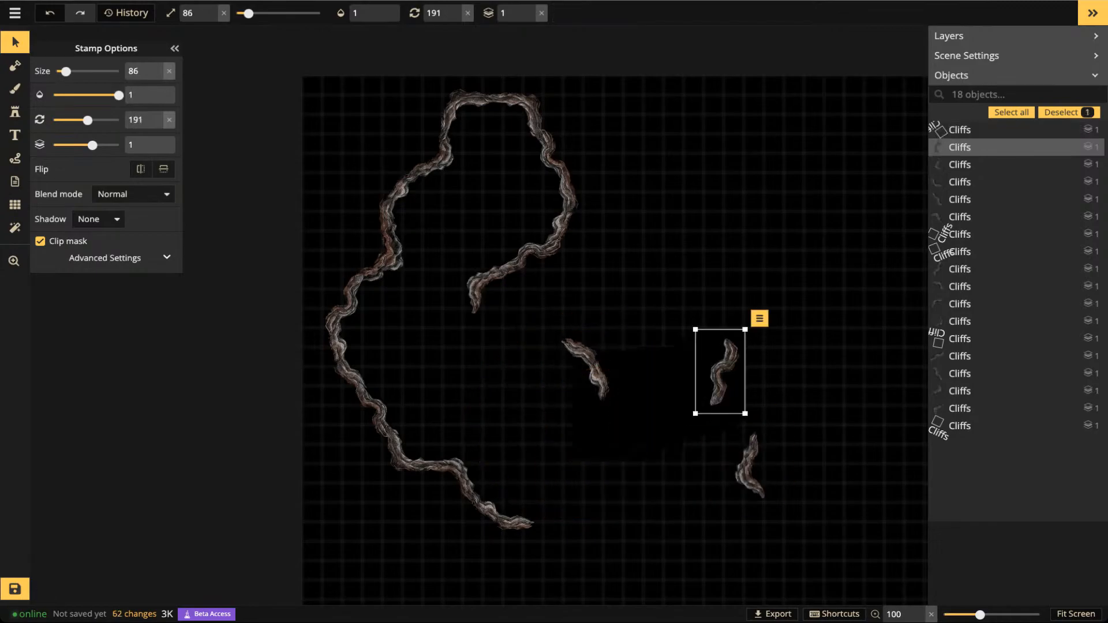
Attach the upper copied cliff piece to the right wall's lower end, rotated to run down to the left
drag(588, 369, 457, 330)
scroll(475, 351, up, 10)
scroll(475, 351, up, 4)
key(Escape)
Move the lowest loose cliff piece beside the right wall's new end and delete it
click(748, 466)
drag(748, 466, 406, 370)
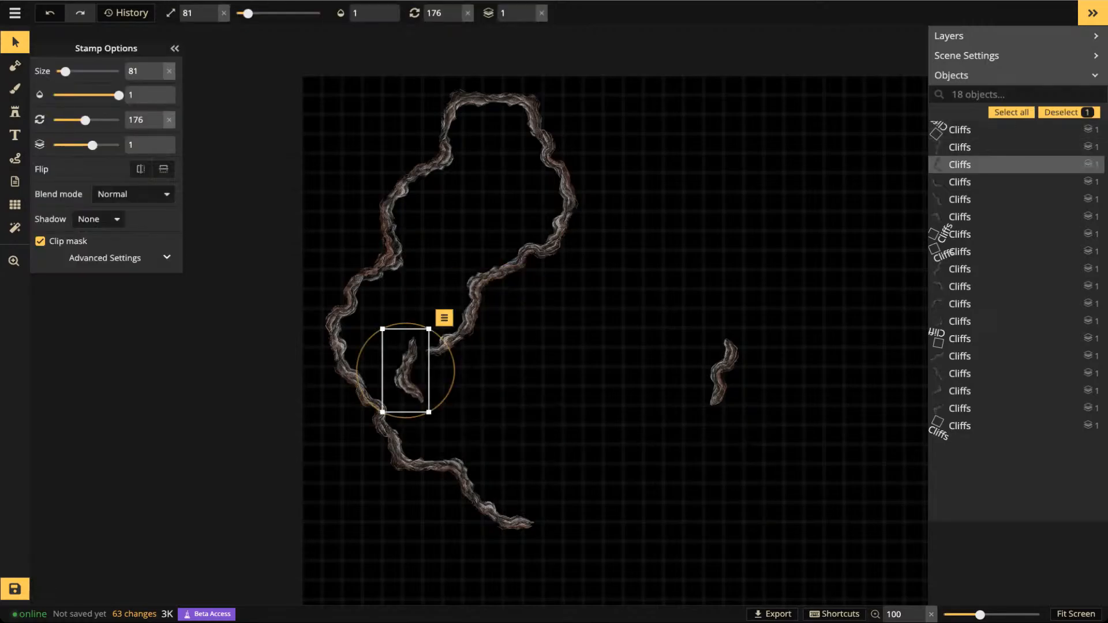
key(Delete)
Duplicate the bent reddish cliff from the left wall and attach the rotated copy to the right wall's lower end
click(461, 473)
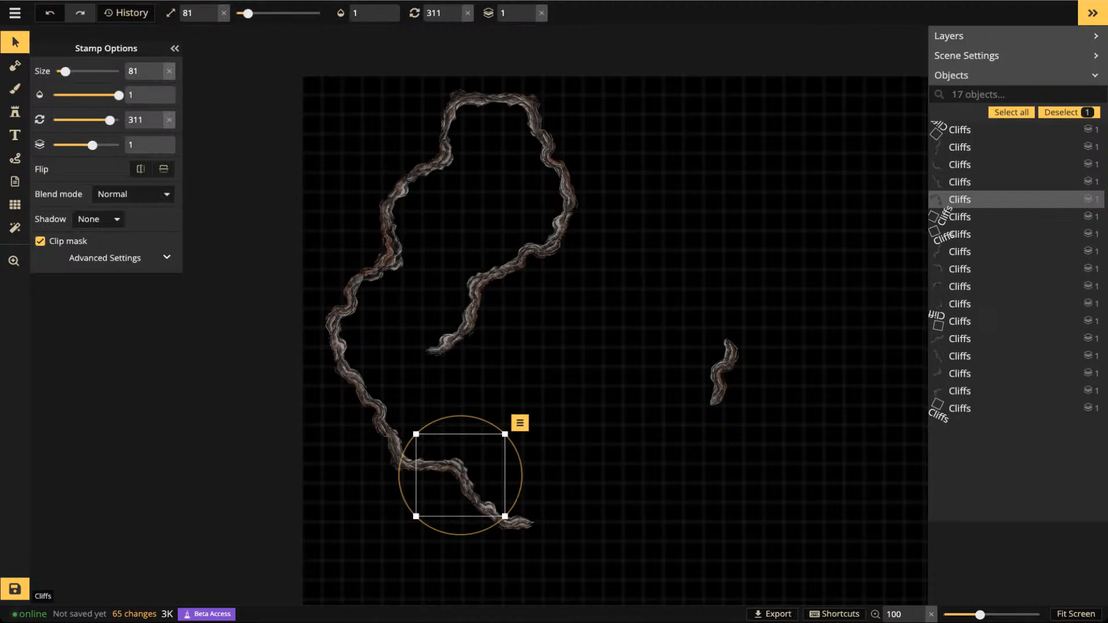
click(385, 252)
drag(385, 252, 452, 377)
scroll(501, 363, up, 10)
click(412, 434)
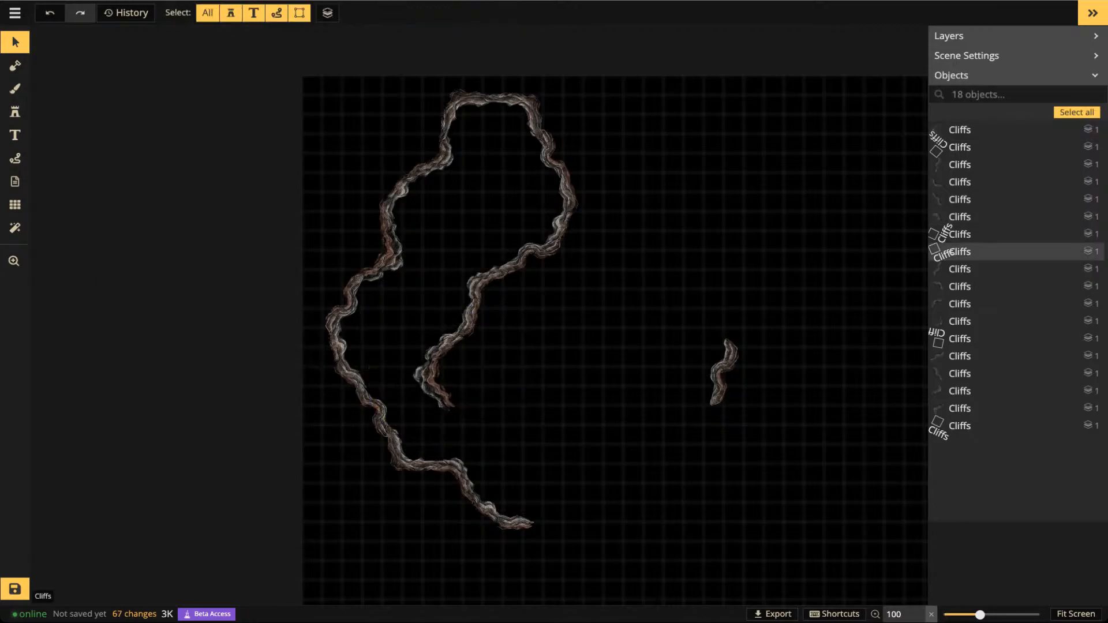
Attach the loose cliff piece to the right wall's lower end, rotated to run down to the right
drag(719, 373, 481, 429)
scroll(493, 397, down, 4)
scroll(481, 428, down, 1)
click(406, 340)
Duplicate eight cliff pieces from the outline's top and join the rotated copy to the left wall's lower end as a large curve
drag(331, 92, 624, 233)
key(ctrl+c)
key(ctrl+v)
key(space)
drag(776, 534, 585, 439)
drag(782, 254, 807, 468)
drag(693, 358, 447, 347)
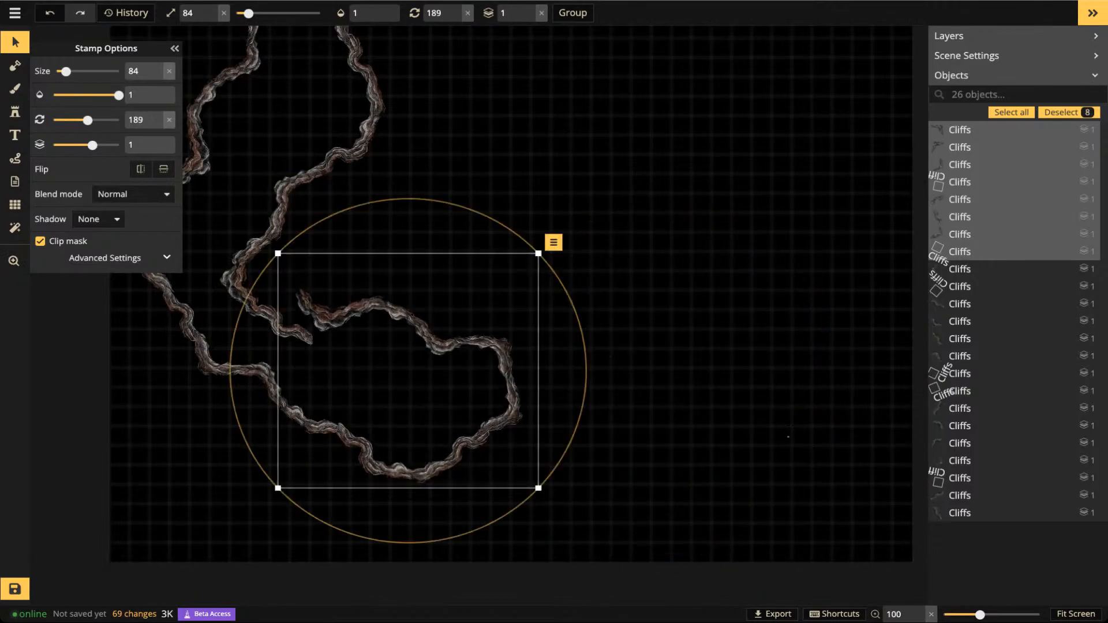
Delete the copied curve's free end piece and pull its upper three pieces apart from the rest of the curve
key(Escape)
click(316, 317)
key(Delete)
click(379, 305)
drag(378, 247, 564, 256)
click(495, 261)
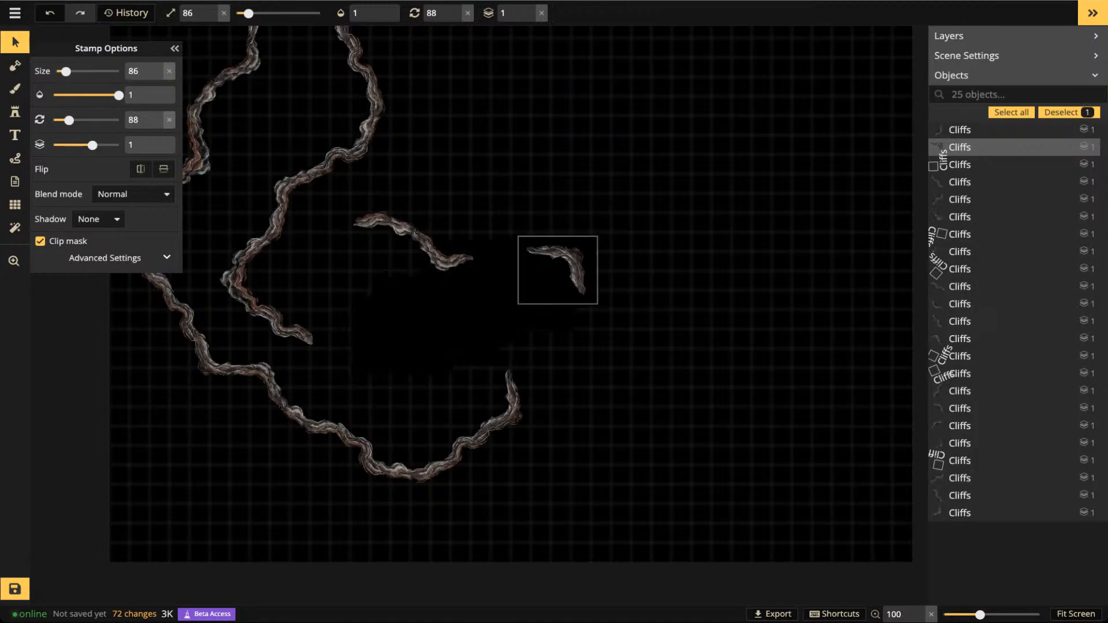
Chain the three loose cliff pieces onto the right wall's lower end, with the last two rotated to 58 degrees
drag(436, 251, 315, 338)
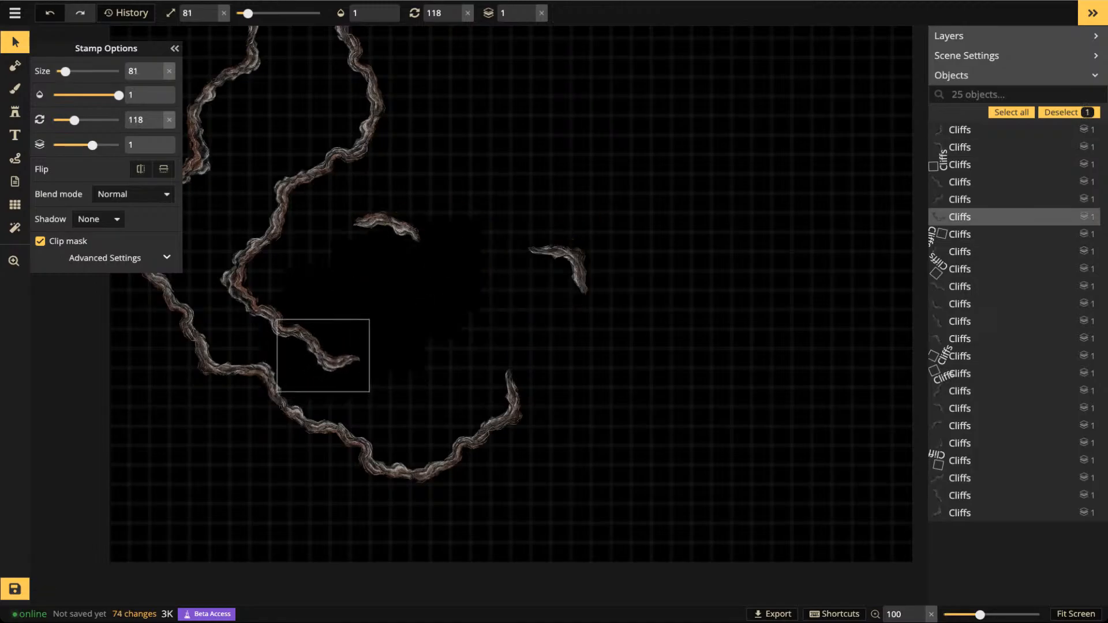
drag(385, 222, 387, 334)
scroll(387, 333, down, 3)
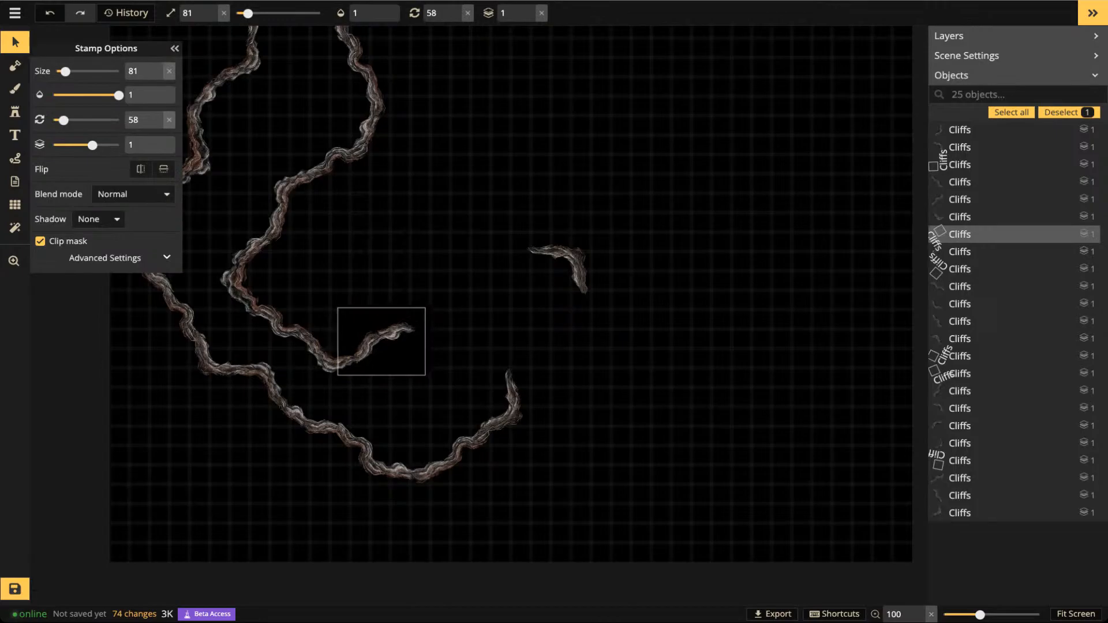
drag(557, 270, 502, 295)
scroll(427, 333, down, 1)
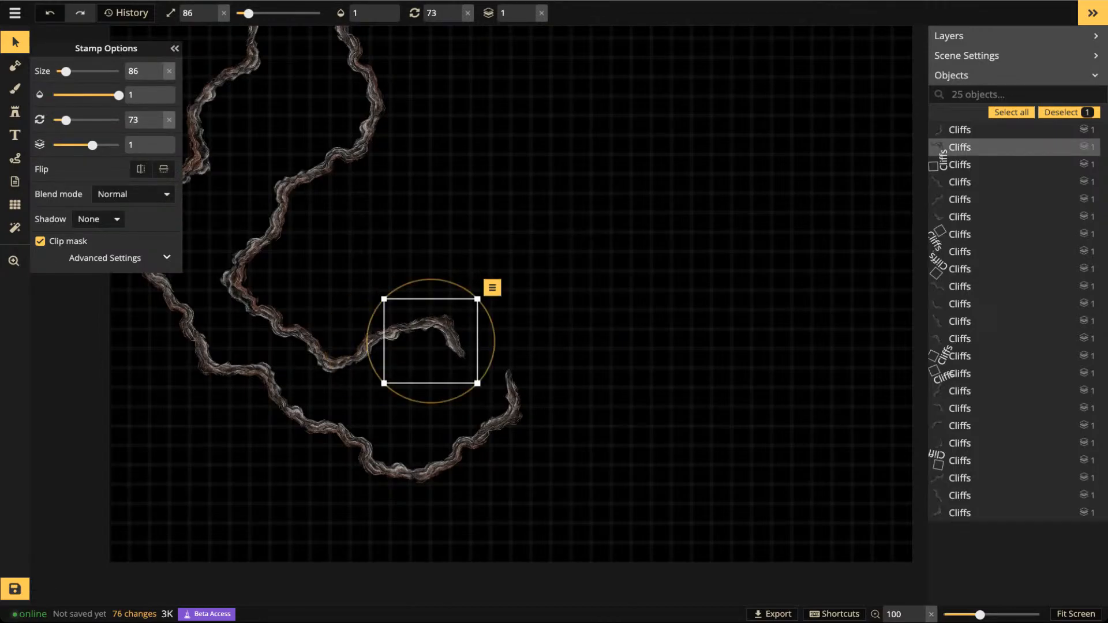
scroll(427, 330, down, 1)
drag(426, 325, 433, 325)
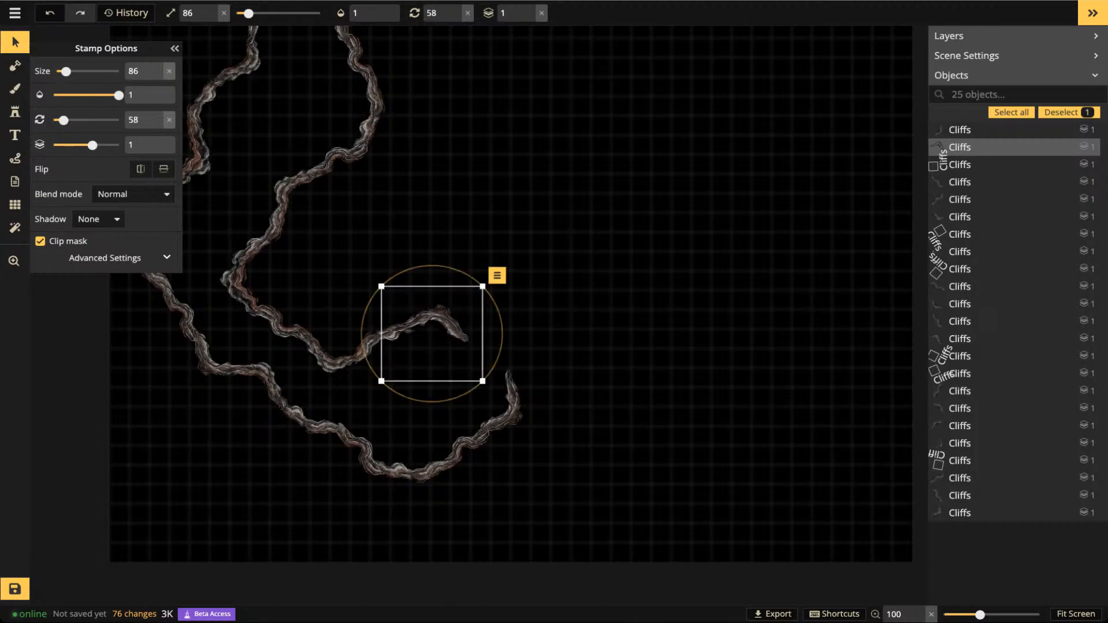
Duplicate the entire 25-piece cliff outline and place the copy on the map's right half
click(426, 248)
scroll(426, 248, down, 3)
drag(287, 109, 305, 203)
drag(215, 132, 491, 409)
key(ctrl+c)
key(ctrl+v)
drag(768, 453, 650, 214)
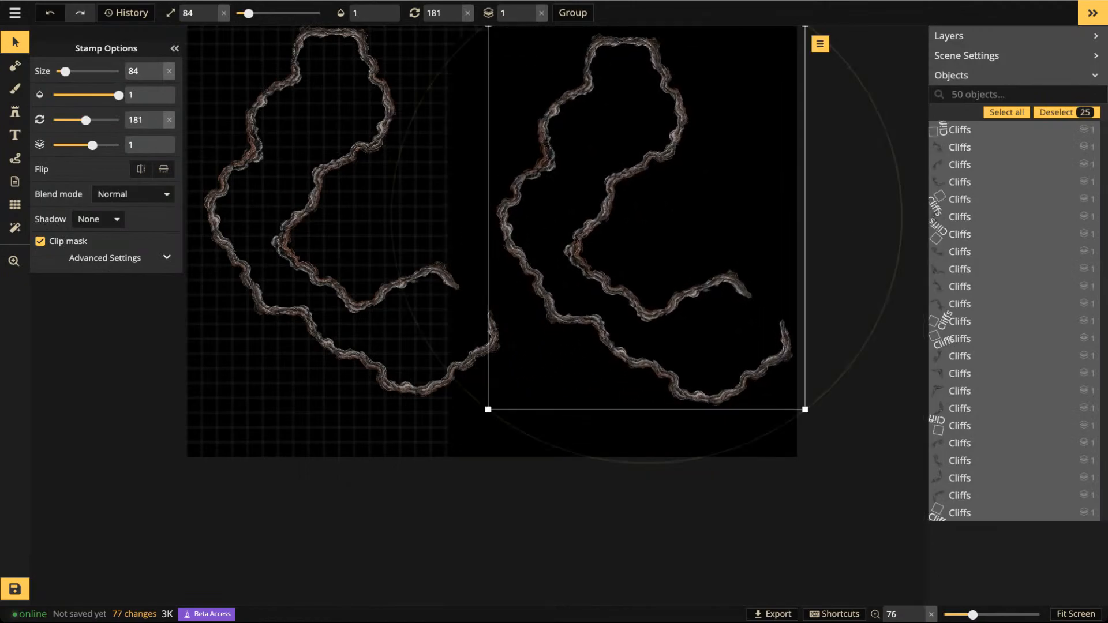
Delete the cliff piece at the lower bend of the original outline's left wall to open a gap
drag(534, 157, 568, 184)
click(292, 325)
key(Delete)
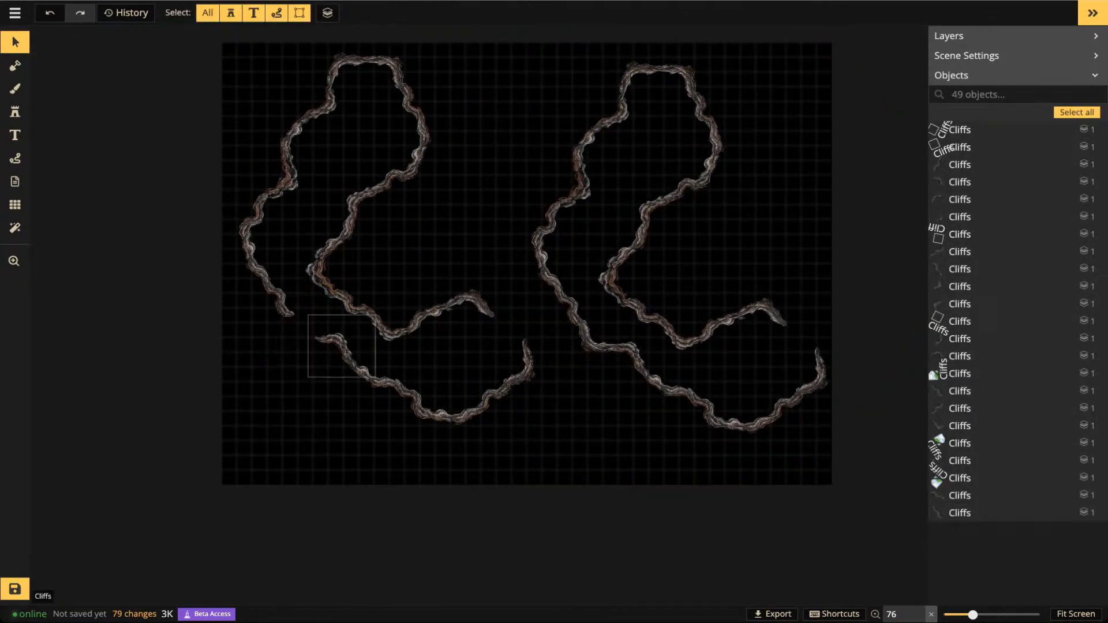
Duplicate the cliff piece beside the gap and attach the copy to the lower wall's open end, rotated to 206 degrees
scroll(331, 341, up, 3)
click(332, 342)
key(ctrl+c)
key(ctrl+v)
scroll(232, 379, down, 7)
drag(233, 379, 289, 366)
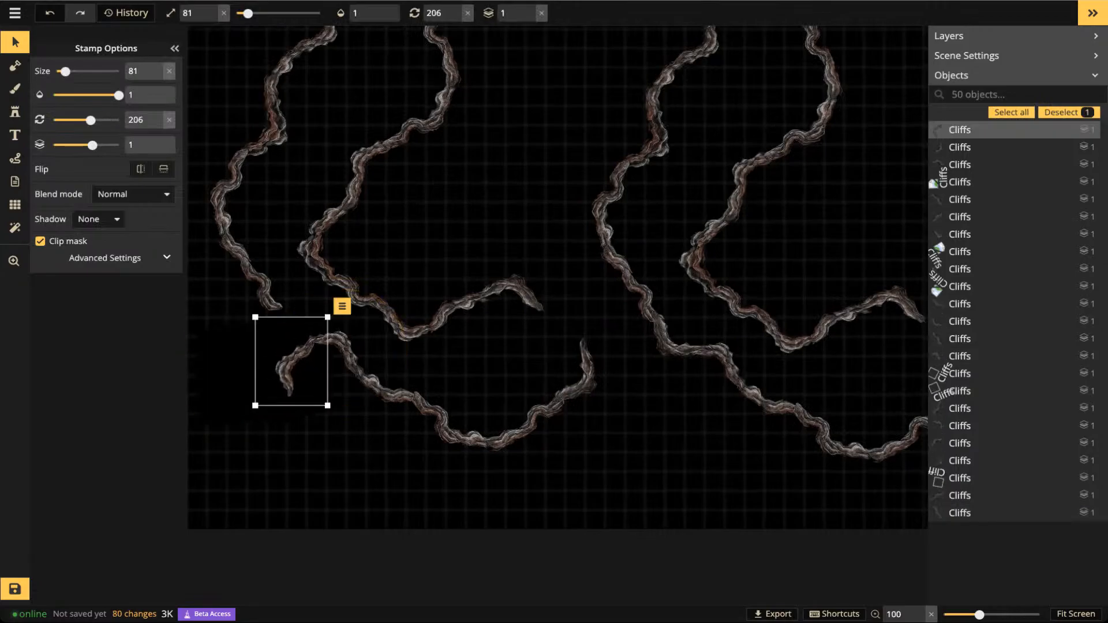
Paste another copy of the cliff piece at the left wall's open end, rotated to 26 degrees
key(ctrl+v)
scroll(261, 312, down, 11)
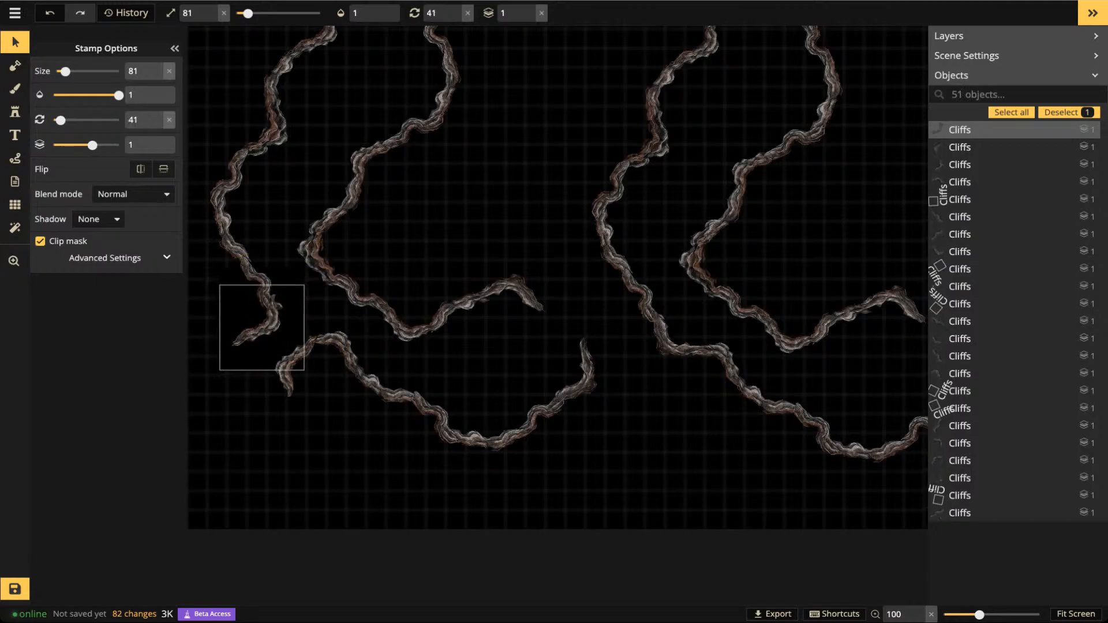
scroll(261, 326, down, 1)
drag(261, 327, 263, 321)
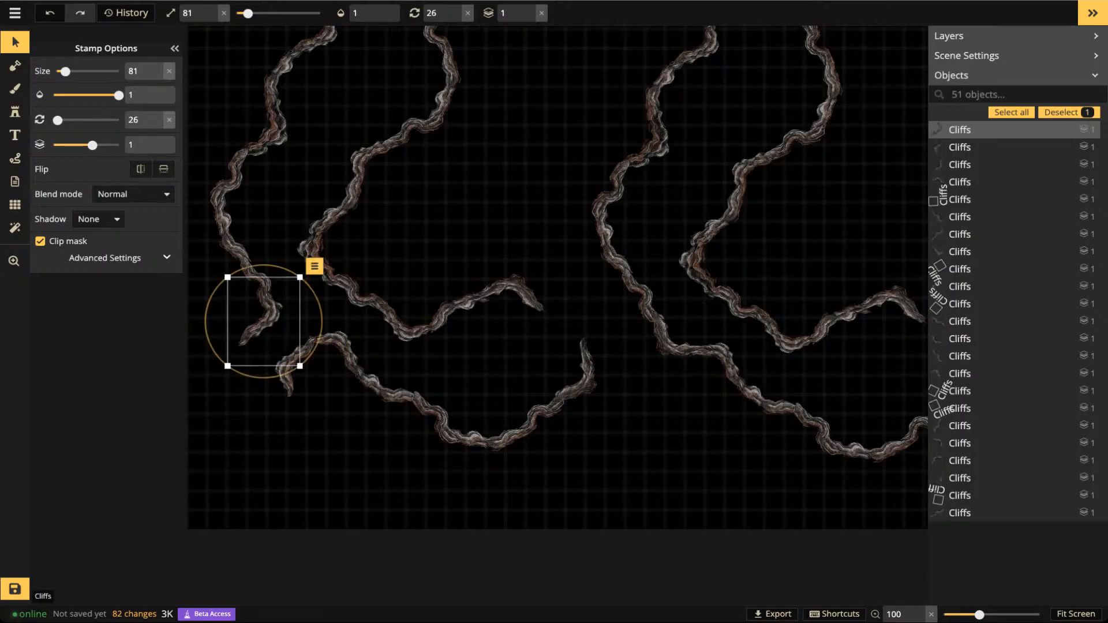
Refine the new piece's joint with the left wall, nudging it into line and rotating it to 23 degrees
key(Escape)
scroll(251, 339, up, 3)
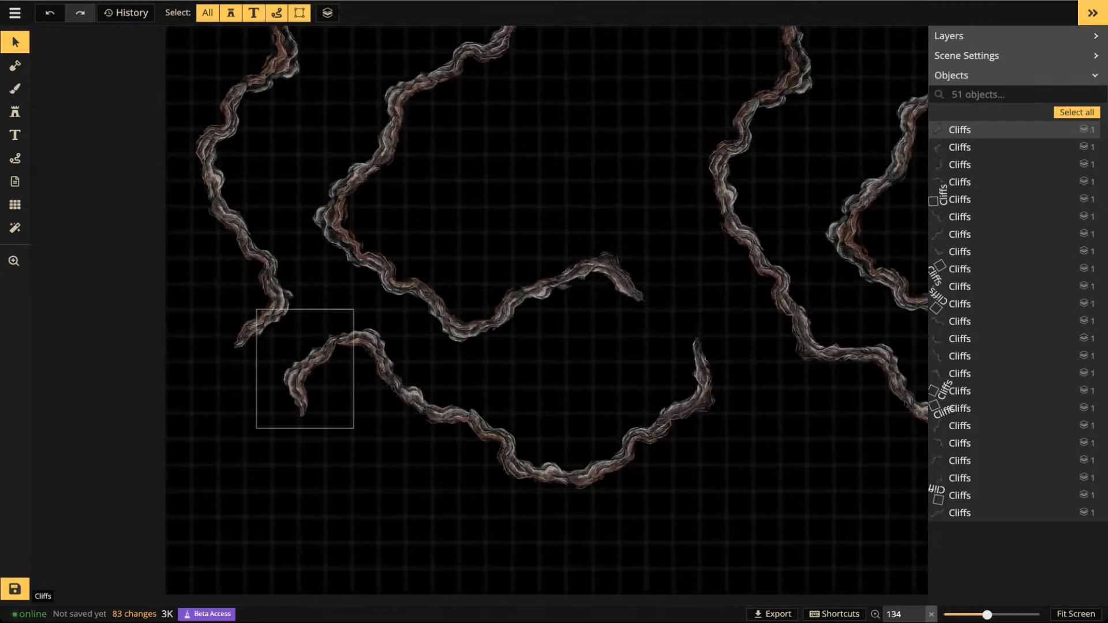
click(284, 315)
scroll(284, 316, down, 9)
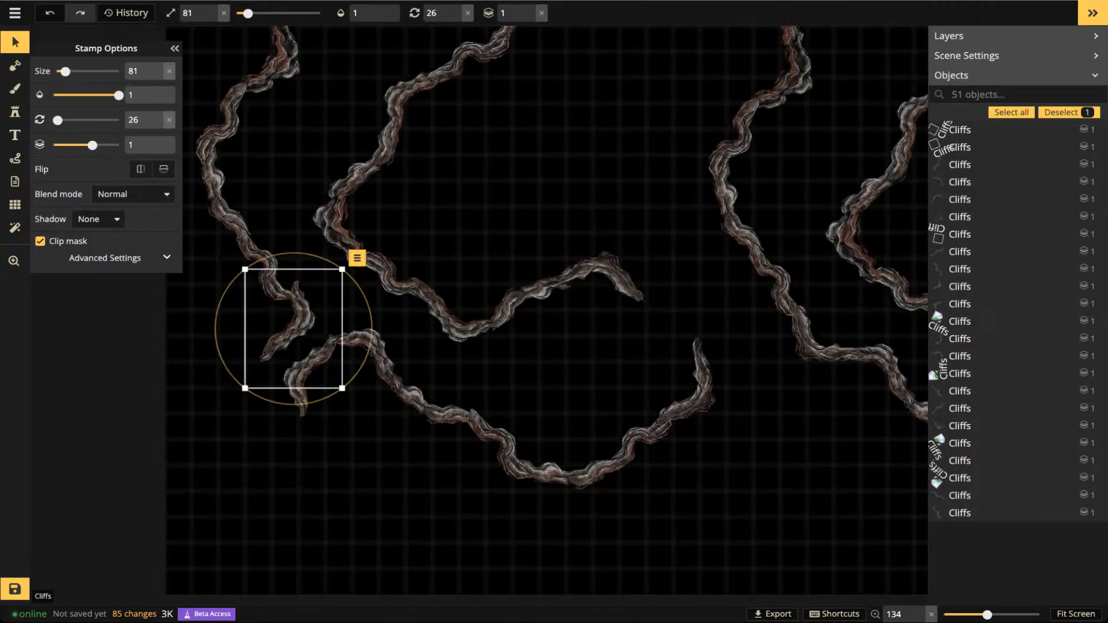
key(Escape)
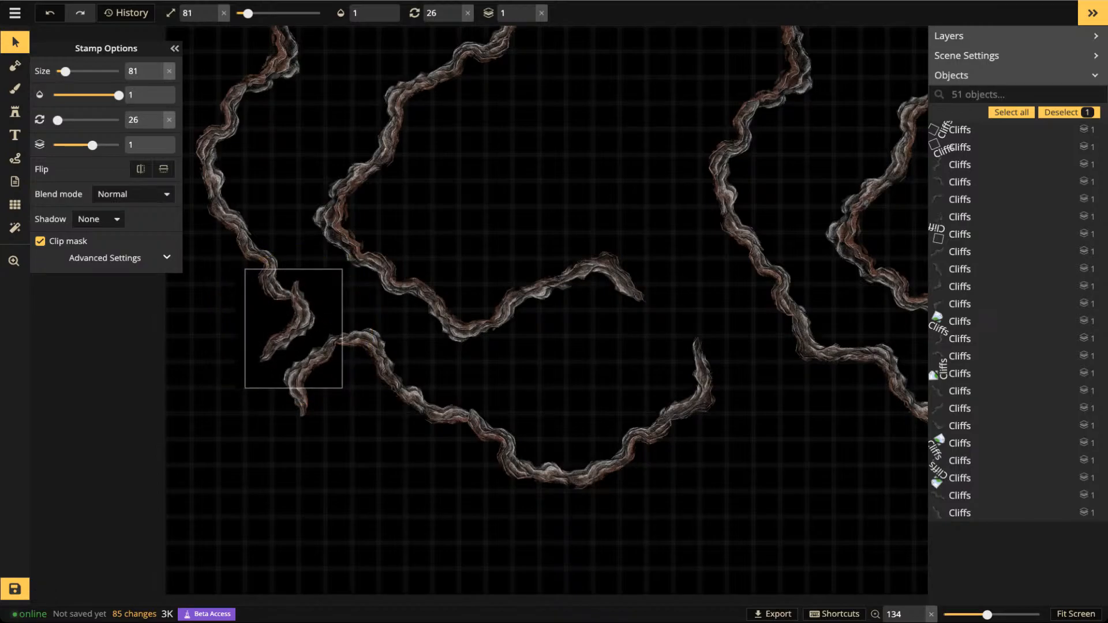
drag(298, 322, 297, 322)
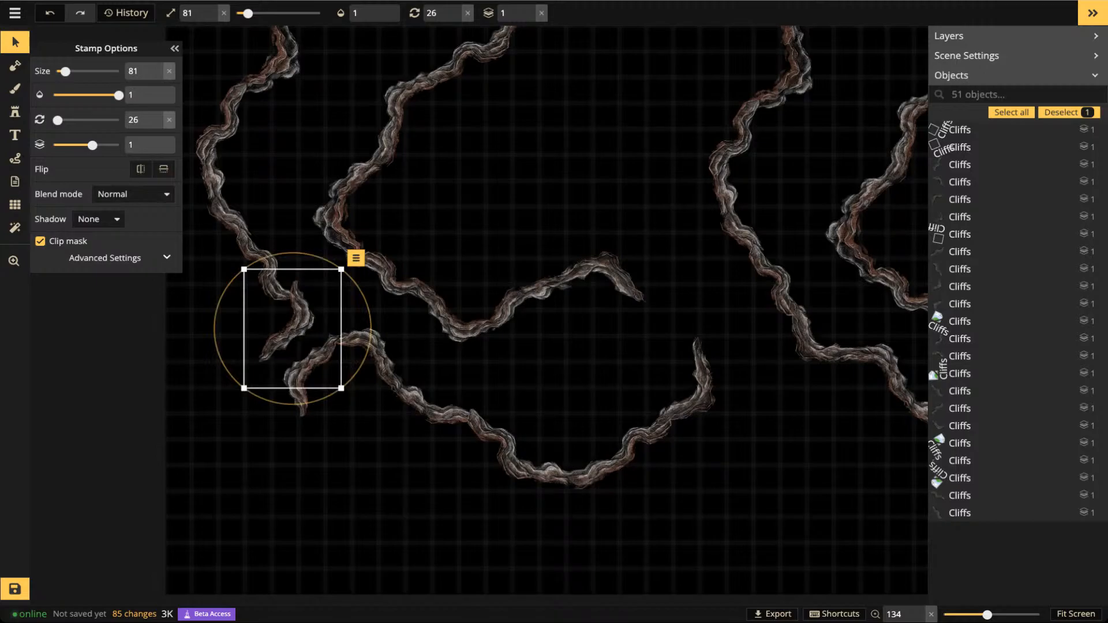
drag(297, 323, 278, 311)
drag(352, 328, 352, 323)
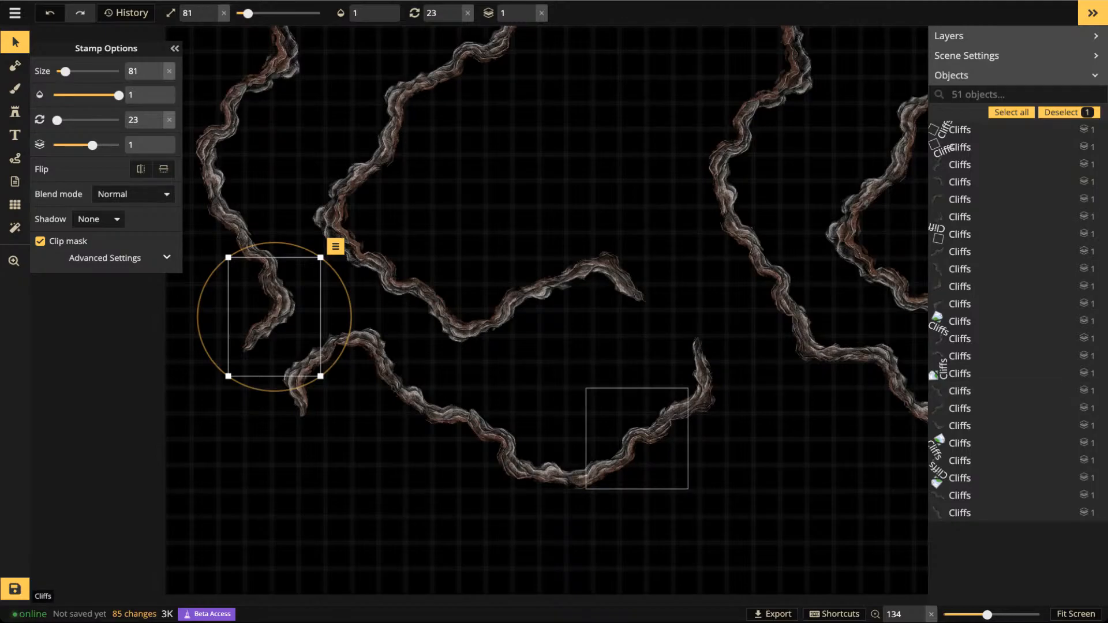
click(527, 297)
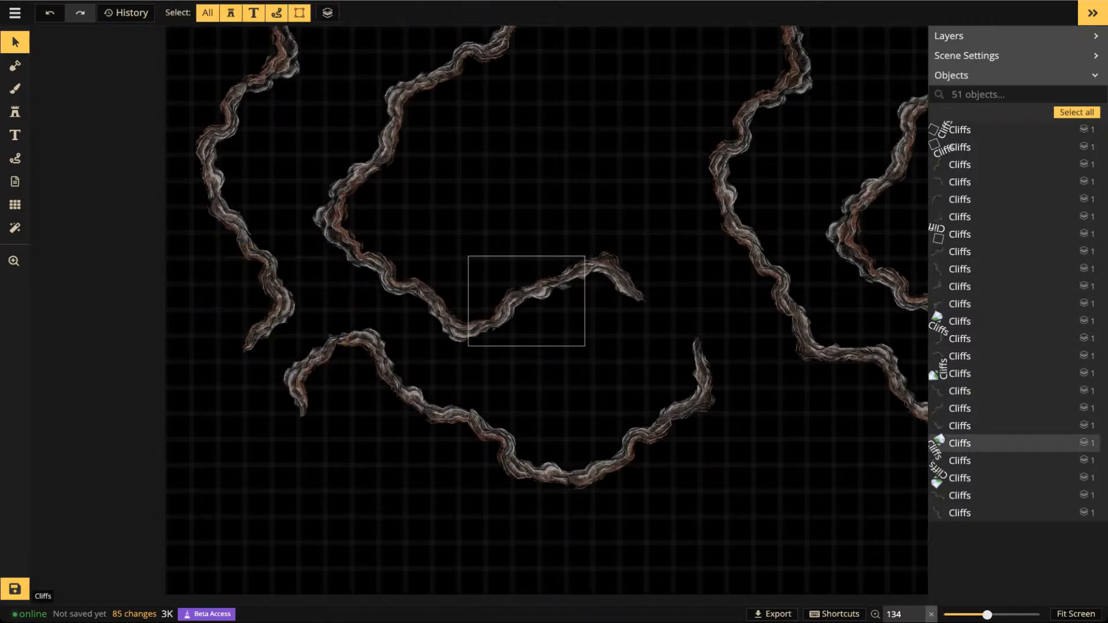
Paste another cliff copy and attach it to the left wall's lower end, rotated to run down to the left
scroll(413, 277, down, 1)
drag(412, 277, 487, 231)
click(391, 310)
key(ctrl+v)
scroll(316, 349, down, 12)
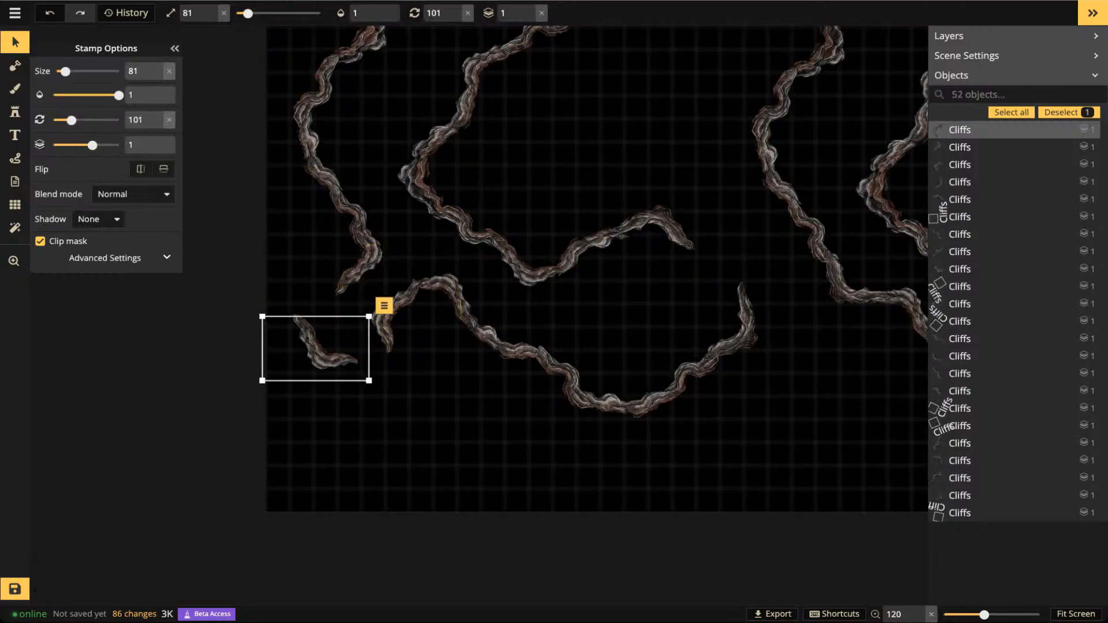
drag(316, 349, 329, 328)
scroll(332, 331, up, 1)
key(Escape)
click(378, 352)
Duplicate seven pieces of the lower passage and rotate the copy into the map's lower-left corner below the open wall ends
drag(564, 190, 716, 420)
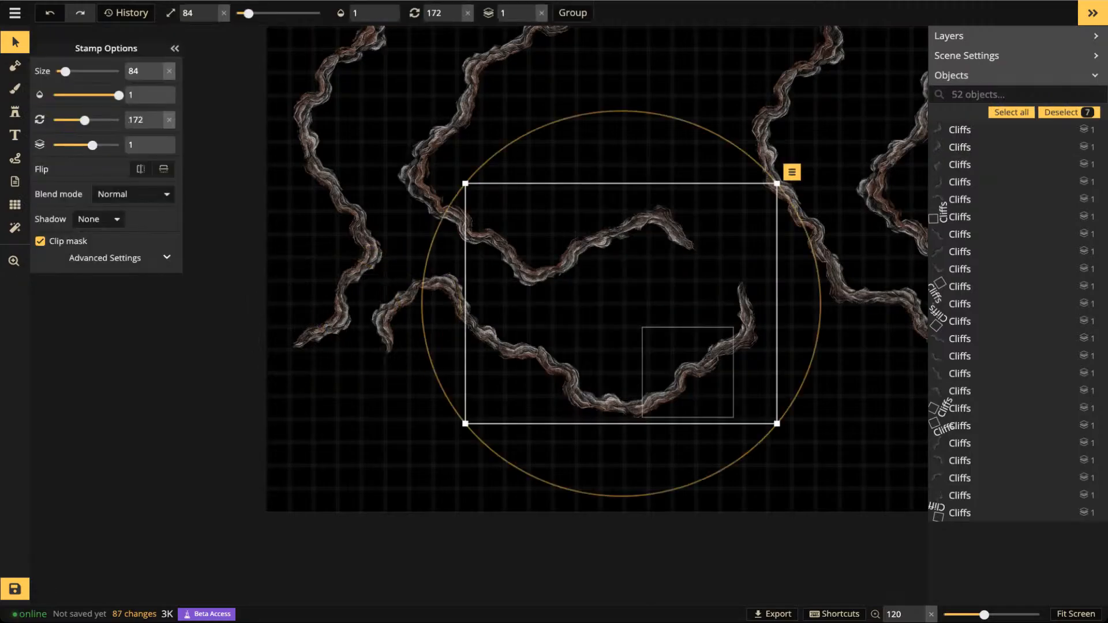
key(ctrl+c)
key(ctrl+v)
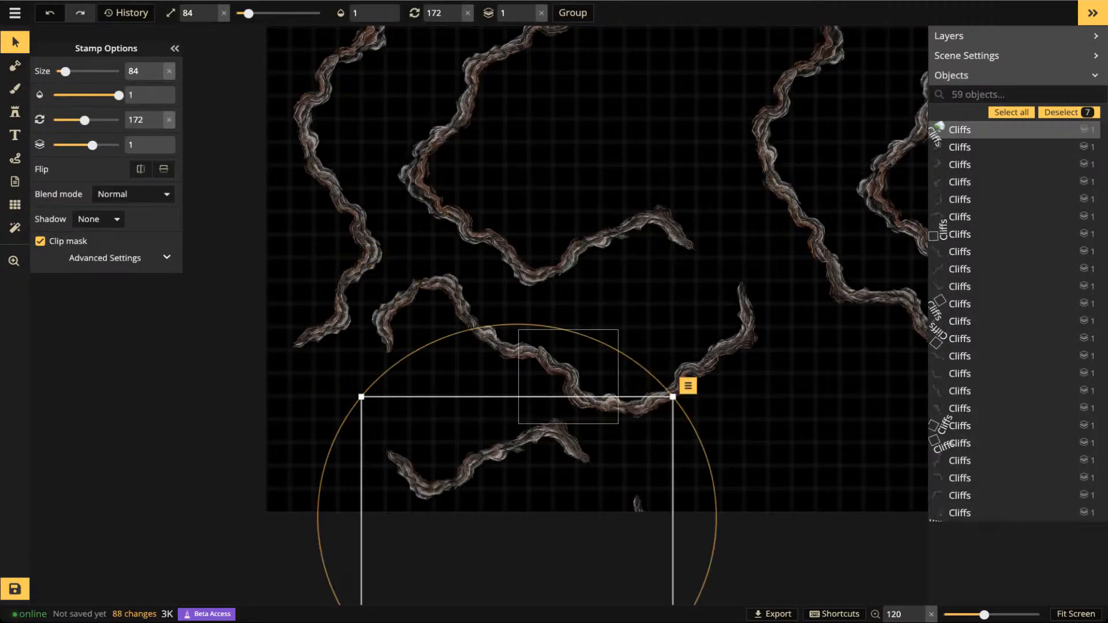
drag(568, 331, 719, 510)
drag(568, 462, 457, 359)
drag(539, 574, 506, 536)
Delete the copied piece overlapping the inner wall and join the next two copied pieces to that wall's open end
click(391, 312)
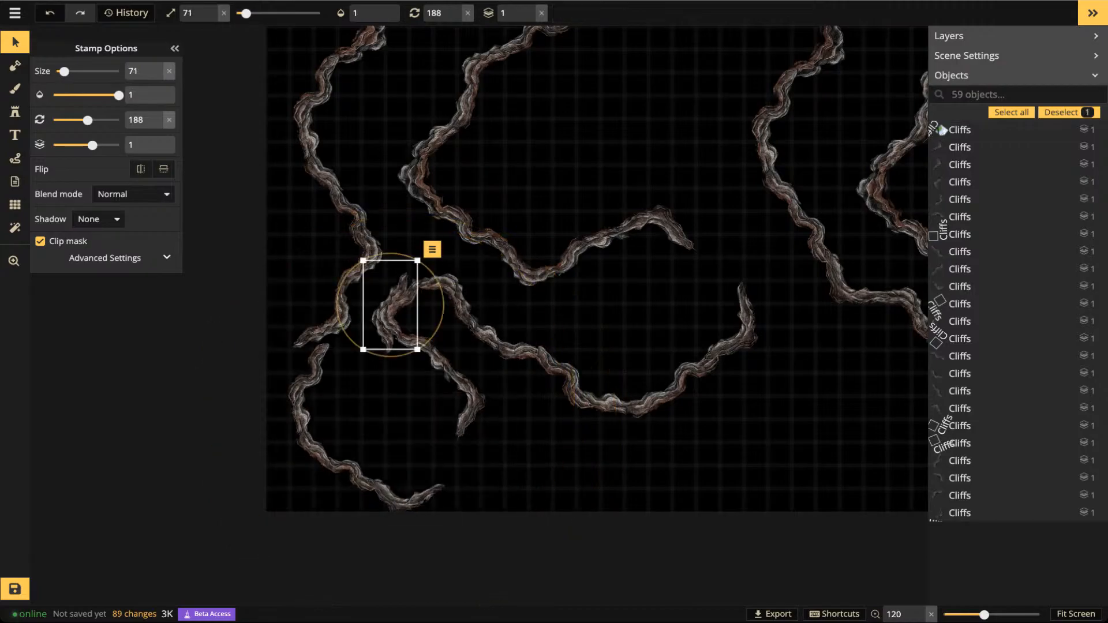
key(Delete)
click(436, 360)
shift+click(467, 399)
drag(466, 399, 460, 411)
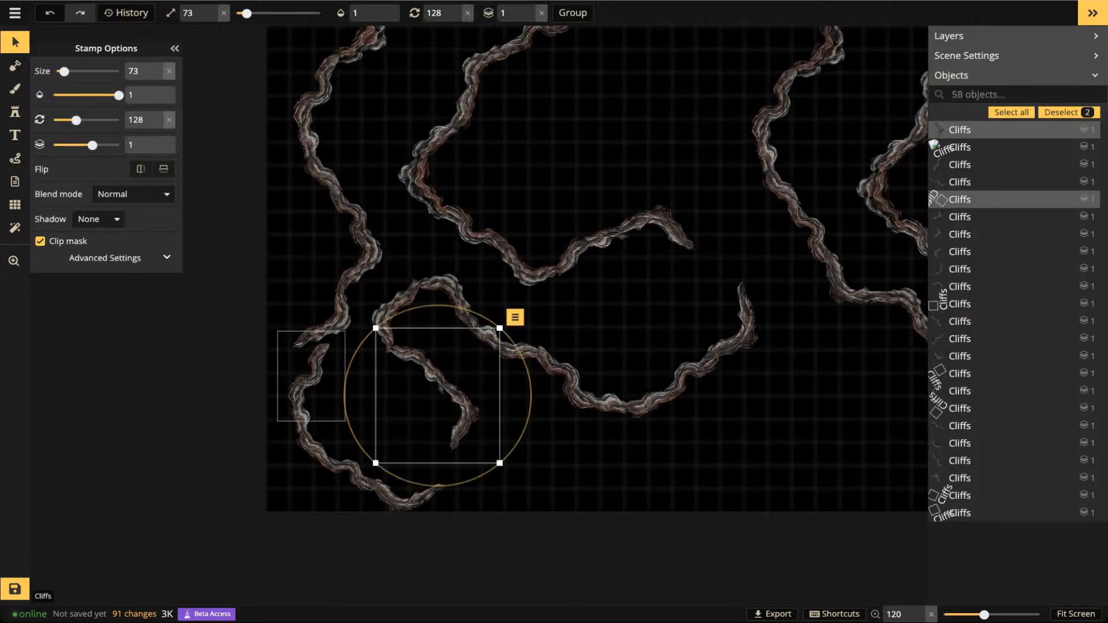
Join three copied pieces to the left wall's lower end and attach the bottom corner piece to them, rotated to 218 degrees
click(313, 375)
shift+click(307, 436)
shift+click(341, 466)
drag(318, 451, 299, 442)
click(397, 500)
drag(397, 500, 381, 481)
scroll(385, 473, down, 3)
scroll(383, 476, up, 1)
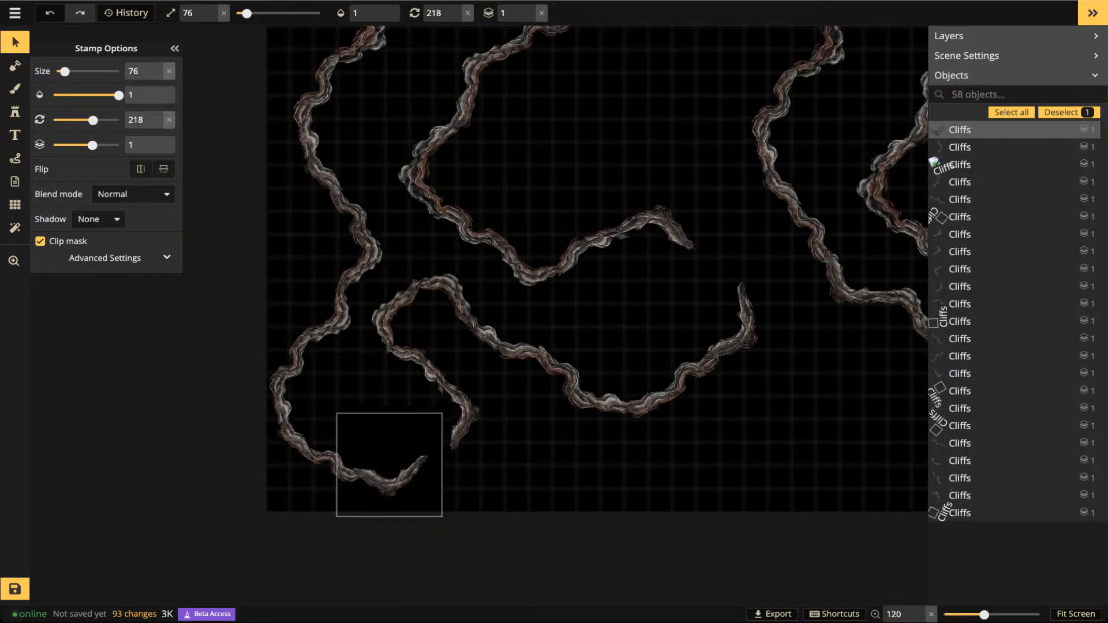
key(super+c)
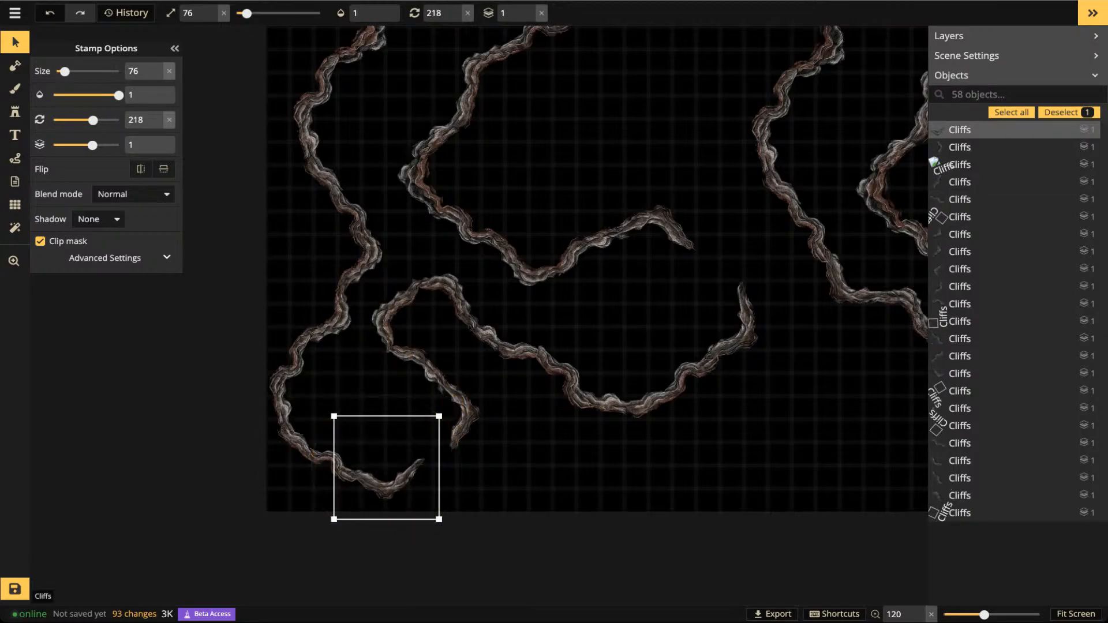
key(super+v)
scroll(415, 455, down, 2)
key(Delete)
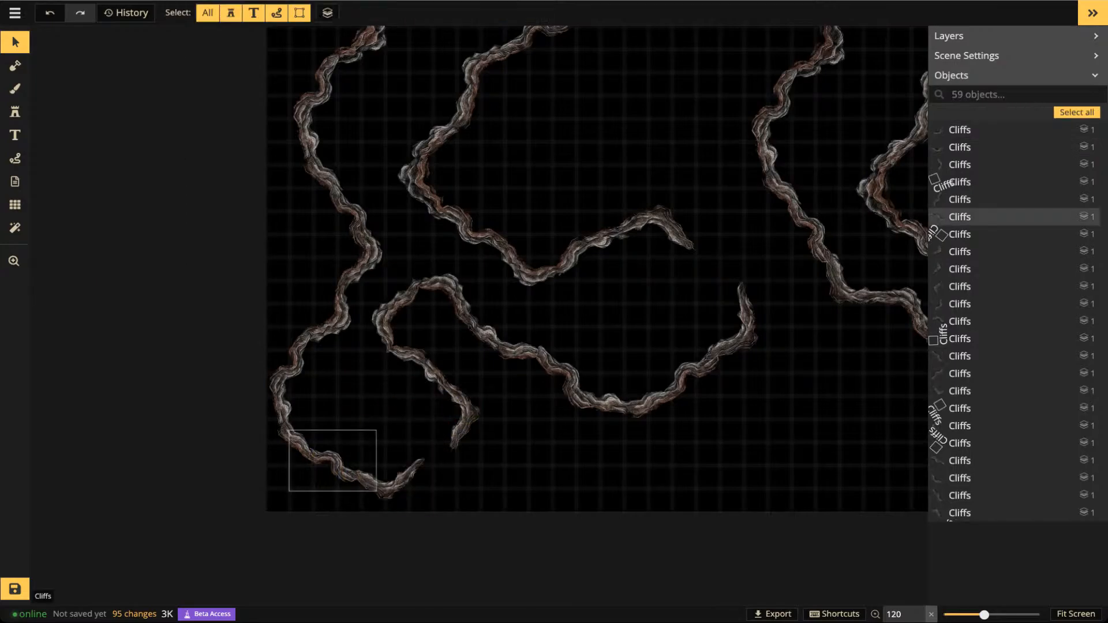
Duplicate the cliff piece beside the bottom corner and place the rotated copy to close the lower-left loop
click(336, 462)
key(super+v)
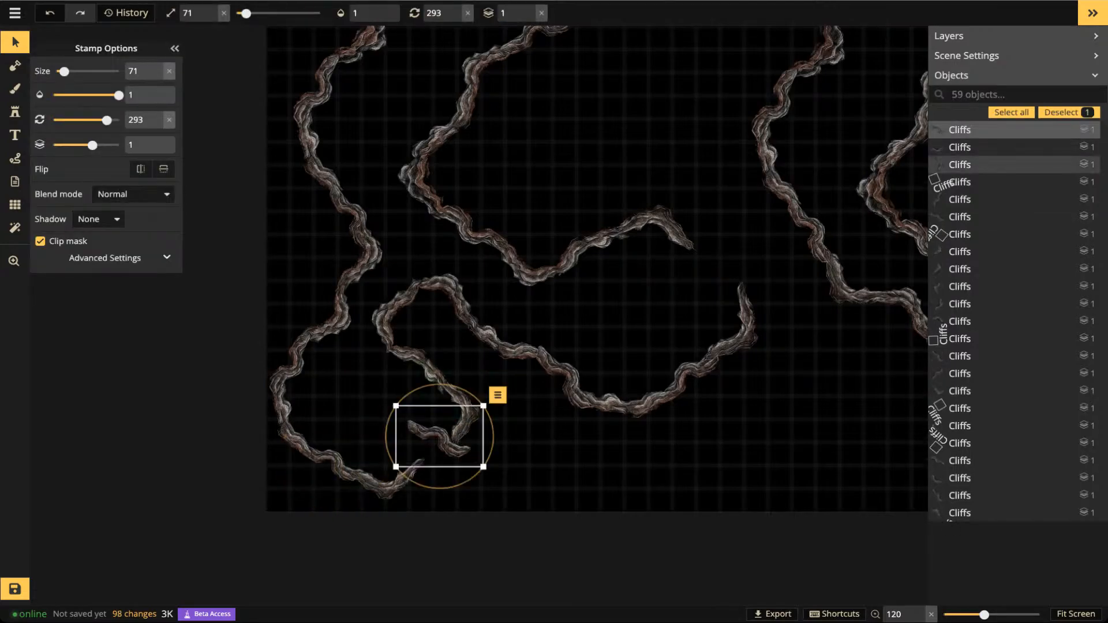
drag(434, 452, 435, 454)
click(570, 303)
Select the upper part of the copied right outline and move it up past the map's top edge
scroll(577, 289, down, 3)
key(space)
drag(577, 288, 331, 415)
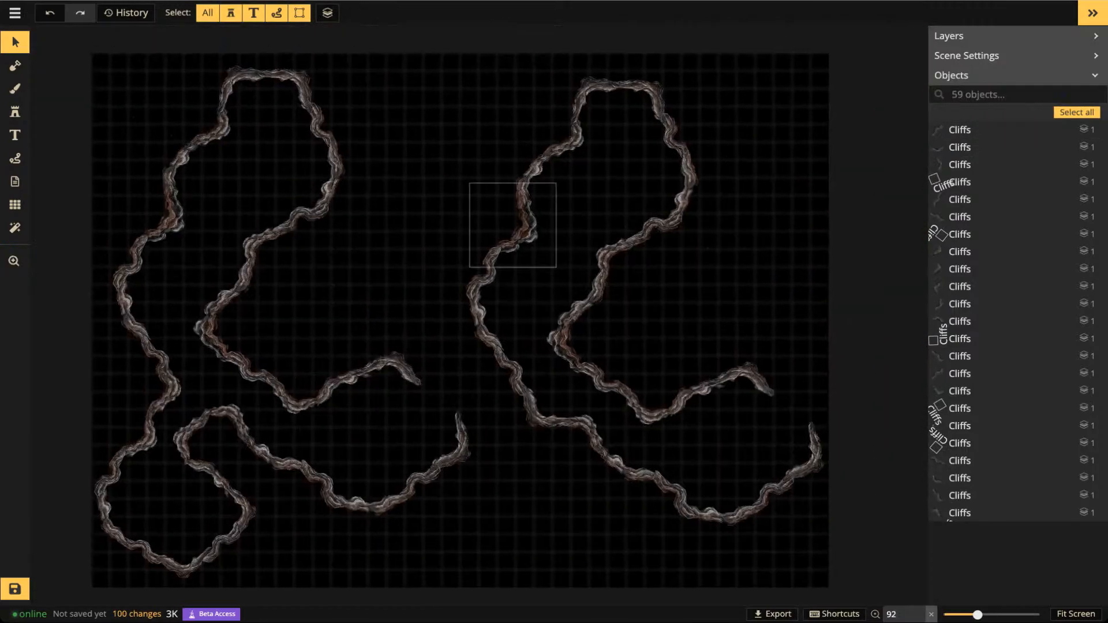
drag(448, 74, 695, 322)
mouse_move(635, 260)
mouse_down()
mouse_move(521, 146)
mouse_move(642, 127)
mouse_up()
Select the lower part of the copied outline and move it down-left to overlap the lower wall's right end
drag(488, 316, 845, 558)
drag(640, 411, 523, 484)
drag(741, 455, 723, 409)
drag(563, 465, 571, 449)
Delete the two cliff pieces at the lower wall's right end that overlap the moved section
click(418, 480)
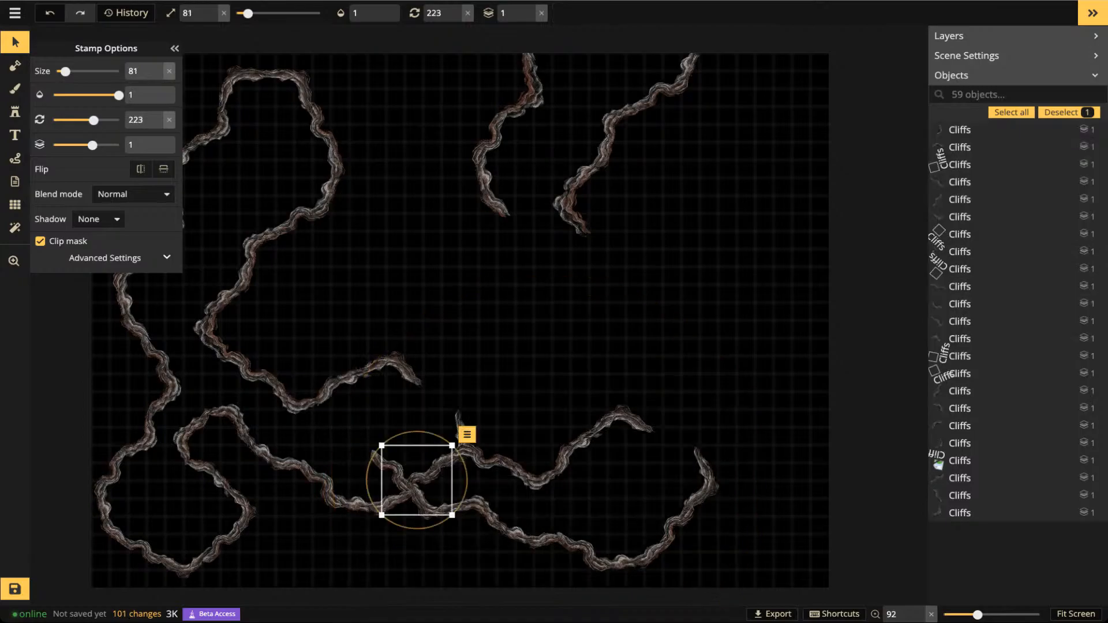
key(Delete)
click(459, 453)
key(Delete)
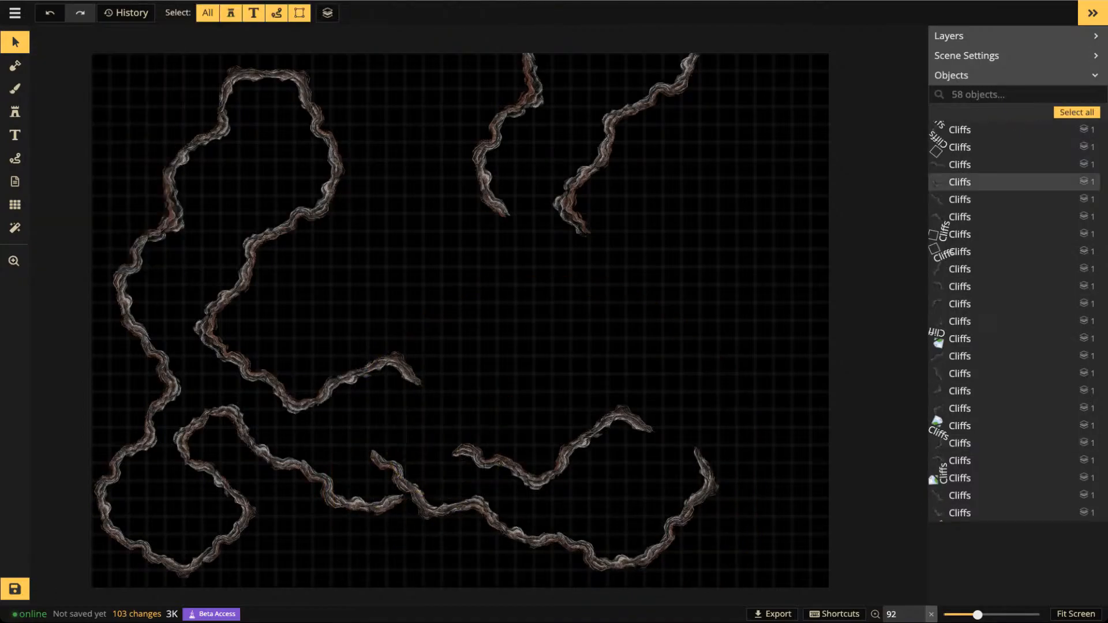
Pull the small wavy end piece off the moved lower section and set it in open space on the map's right side
click(371, 504)
drag(415, 501, 689, 376)
click(429, 483)
click(406, 479)
Select the detached bottom wall section and shift it to meet the lower wall's right end
click(429, 508)
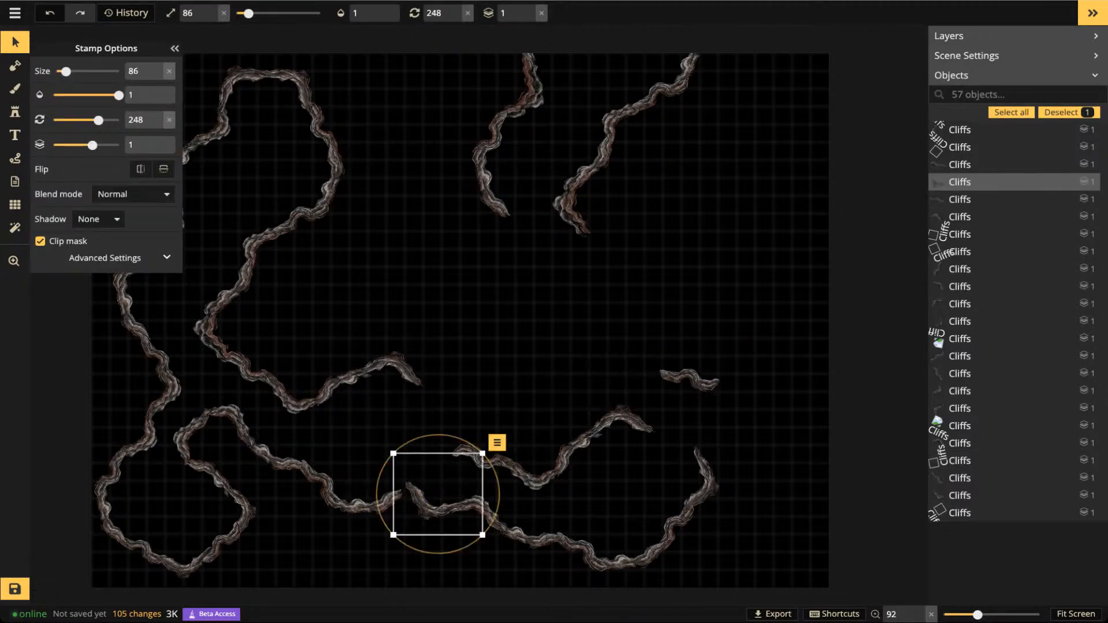
click(418, 421)
drag(418, 421, 737, 597)
drag(620, 561, 613, 567)
drag(690, 379, 413, 393)
drag(413, 393, 681, 358)
scroll(494, 142, down, 2)
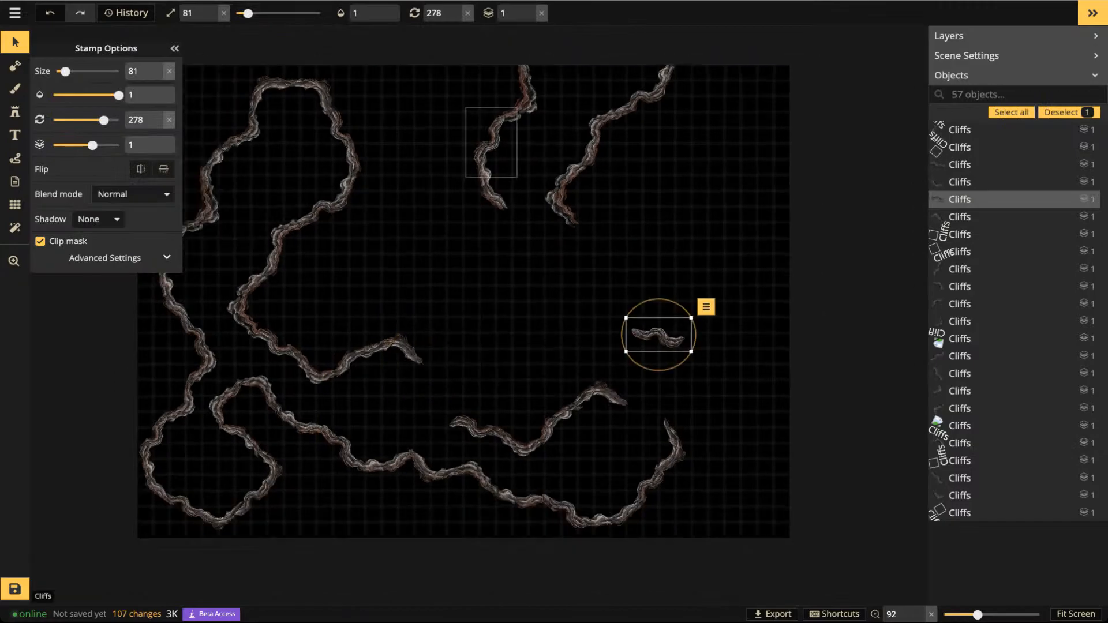
Select the 13-piece upper section of the copied outline and move it down toward the middle wall's right end
drag(495, 142, 495, 275)
drag(408, 73, 733, 390)
drag(526, 210, 473, 359)
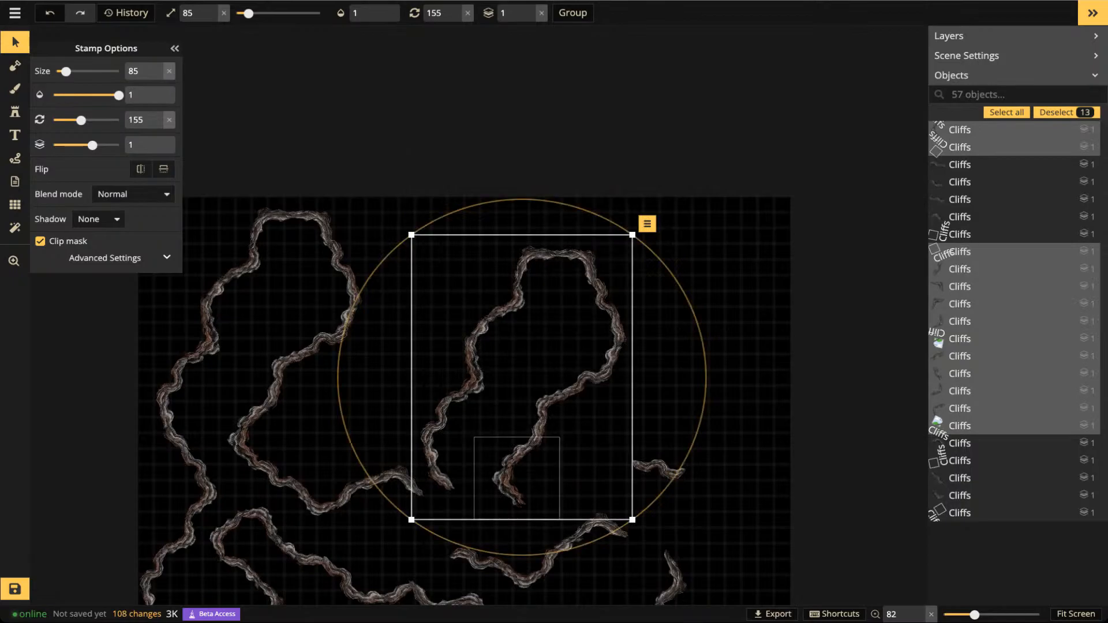
Select the left and inner walls of the copied upper section and move them up to the right
click(437, 465)
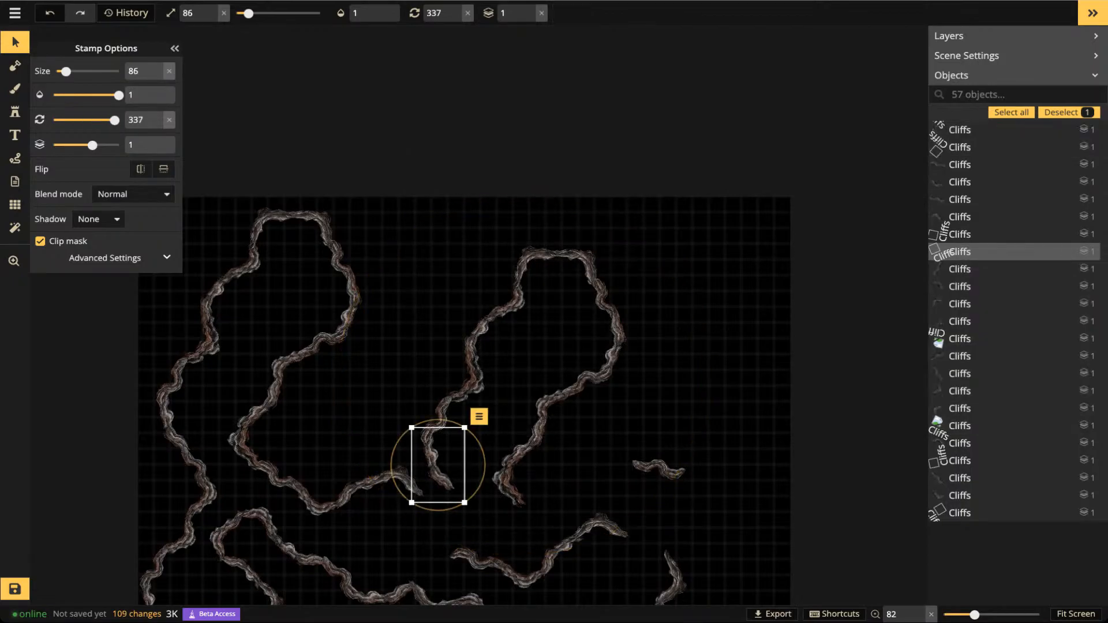
drag(431, 232, 569, 478)
drag(524, 449, 610, 345)
Attach a loose cliff piece to the middle wall's right end, rotated to curve up to the right
click(483, 374)
drag(483, 374, 403, 479)
drag(594, 380, 433, 484)
scroll(448, 480, down, 4)
scroll(447, 480, down, 3)
click(442, 518)
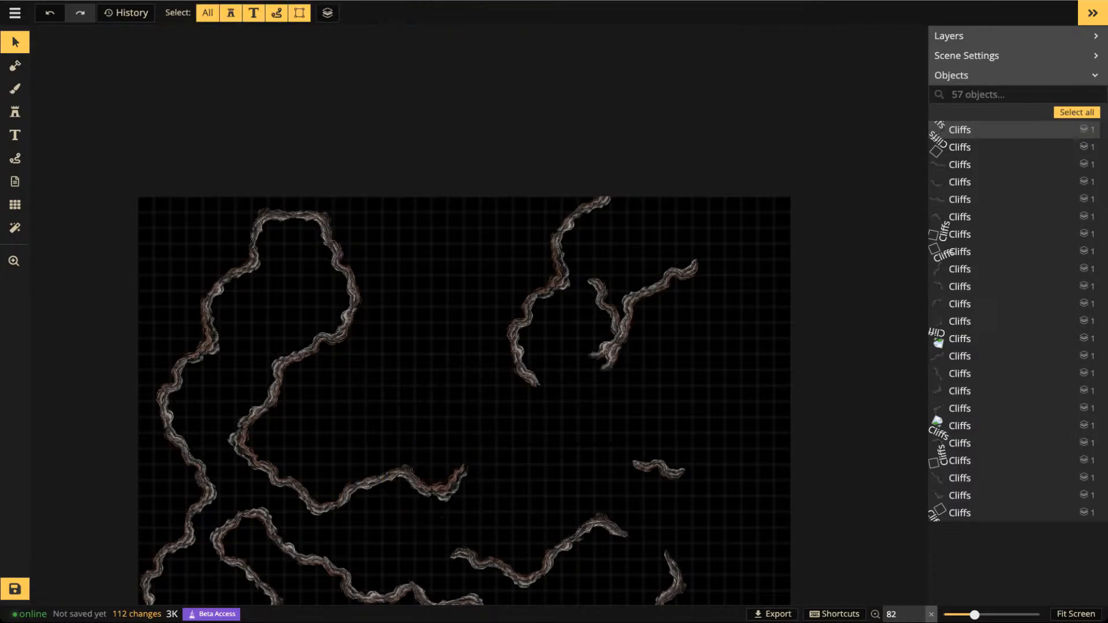
Attach the detached left wall section to the middle wall's new end so that it runs up toward the map's top
drag(482, 194, 538, 380)
drag(528, 372, 453, 461)
click(523, 358)
drag(564, 163, 523, 322)
Delete the leftover cliff pieces at the map's upper right and the small loose wavy piece below them
click(590, 257)
drag(590, 253, 757, 407)
key(Delete)
drag(657, 438, 698, 493)
key(Delete)
scroll(595, 380, down, 2)
drag(595, 381, 583, 293)
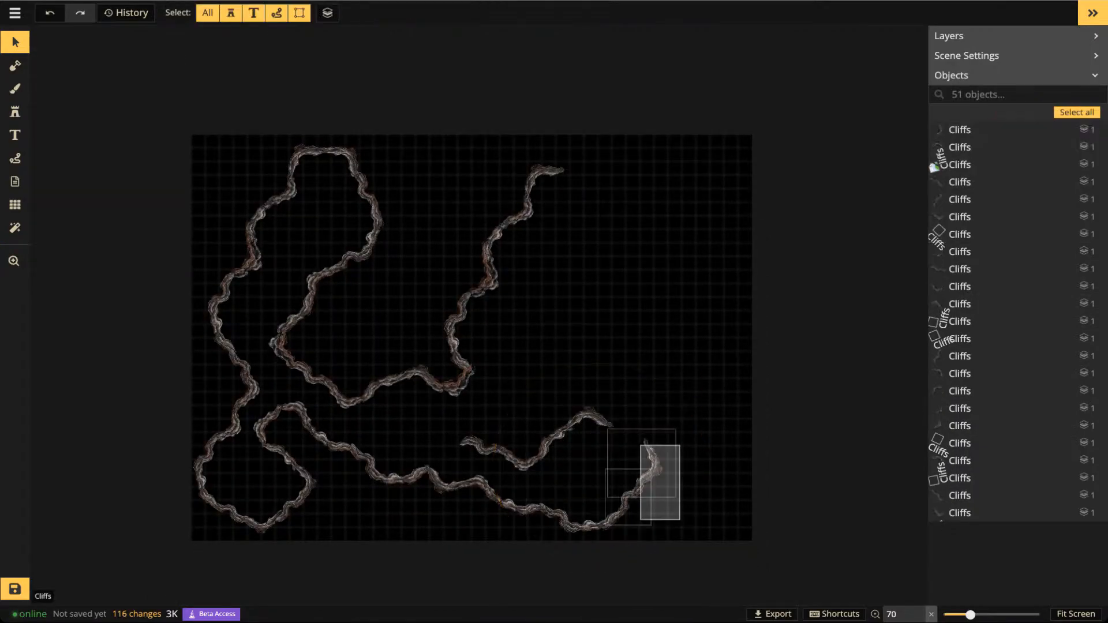
Duplicate the four cliff pieces of the lower-right curve, rotate the copy and join it to the middle wall's upper end as an arch curving down
click(934, 167)
shift+click(598, 524)
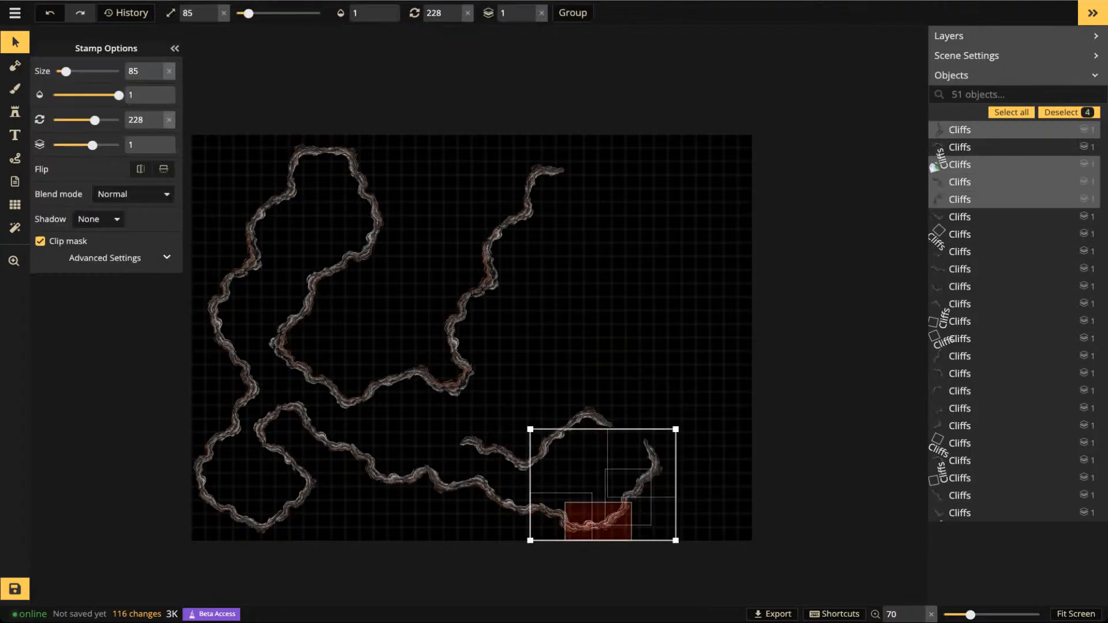
key(ctrl+c)
key(ctrl+v)
drag(95, 120, 69, 120)
drag(635, 259, 629, 176)
drag(712, 182, 664, 208)
key(Escape)
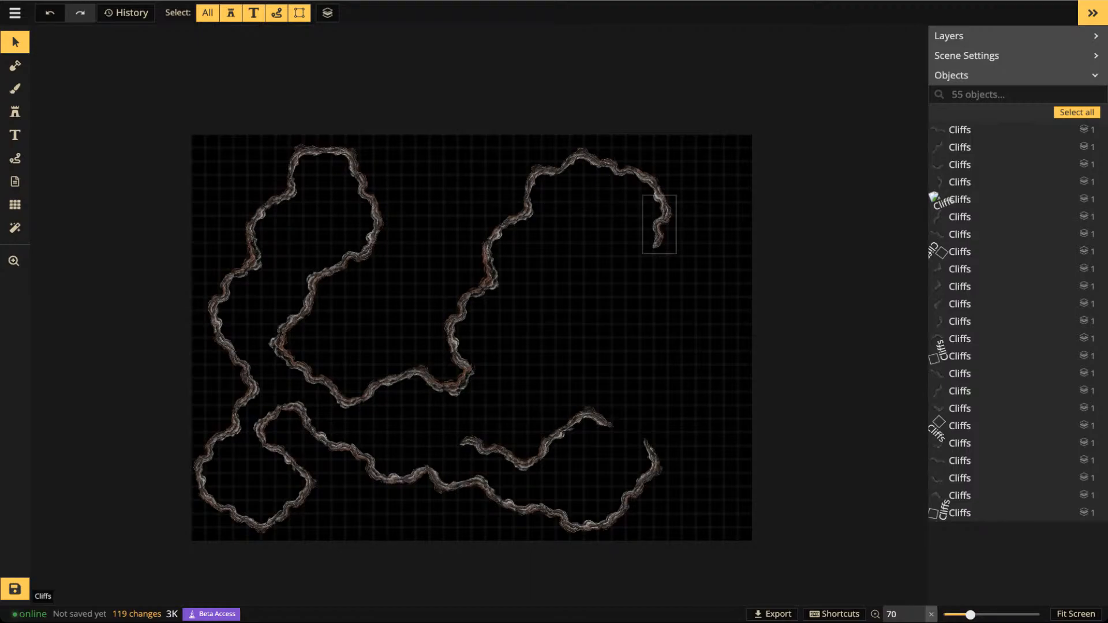
Duplicate the new arch section, rotate the copy and attach it to the arch's lower end so the wall loops down and back to the left
drag(597, 135, 680, 248)
key(ctrl+c)
key(ctrl+v)
drag(606, 411, 570, 263)
drag(623, 329, 599, 282)
click(584, 194)
Duplicate three pieces from the middle wall's lower part and attach one to the new loop's open end, rotated to hook downward
scroll(508, 332, up, 1)
scroll(510, 322, up, 1)
drag(435, 297, 464, 344)
key(ctrl+c)
key(ctrl+v)
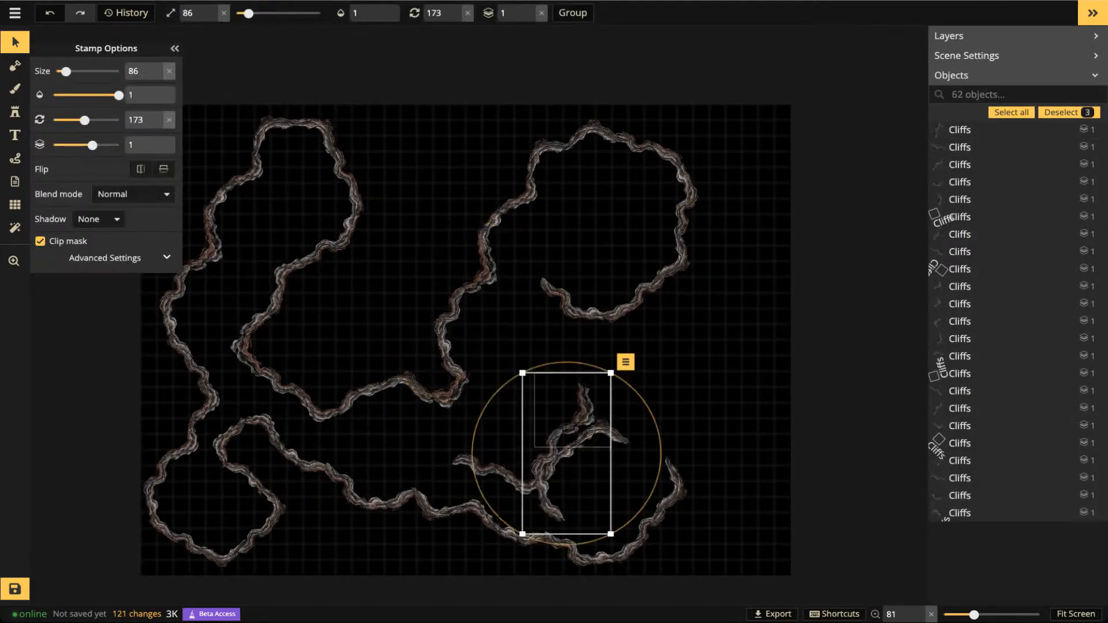
drag(657, 481, 550, 369)
drag(563, 456, 539, 306)
key(Escape)
scroll(530, 296, down, 5)
key(Escape)
Move the two loose cliff pieces below the hooked end onto it and rotate them so the wall continues downward
click(548, 400)
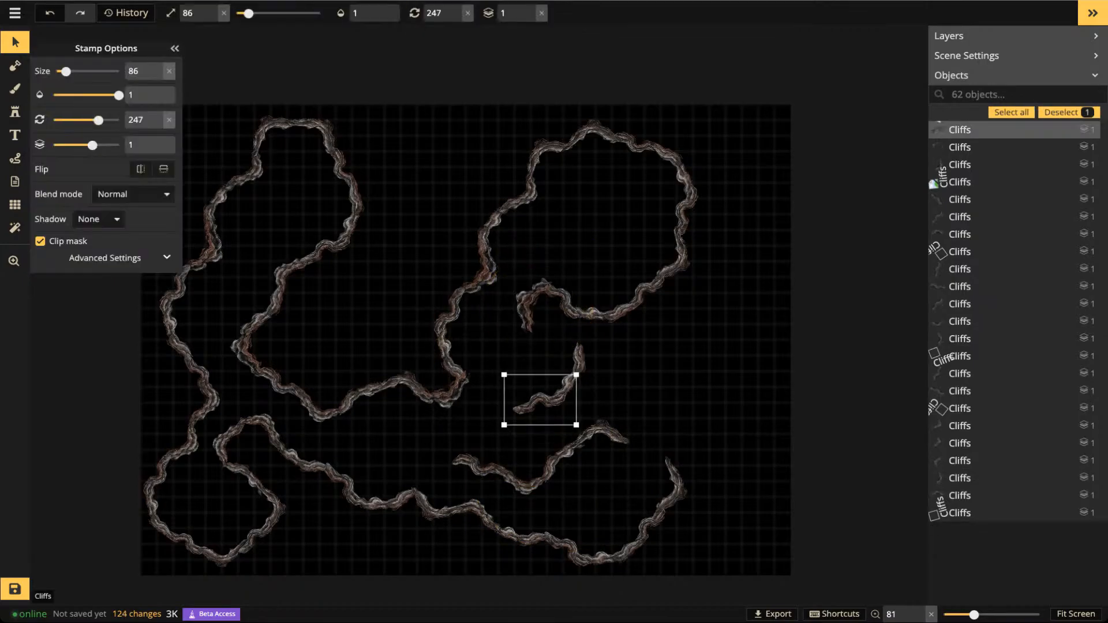
shift+click(579, 365)
drag(579, 365, 530, 367)
scroll(512, 379, down, 4)
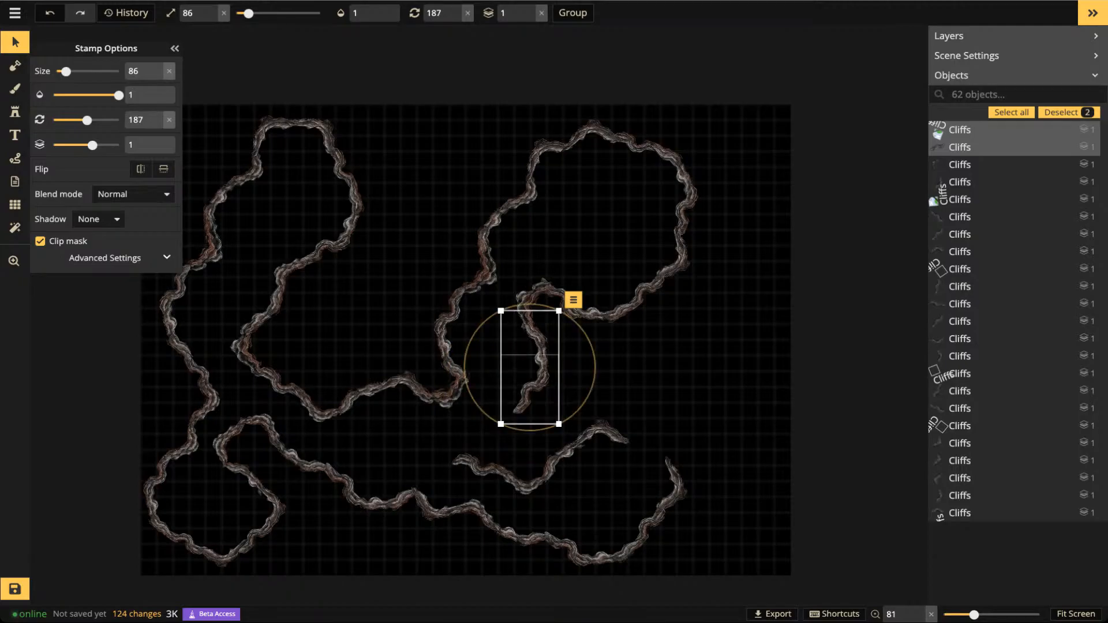
key(Escape)
Place another cliff stamp of size 86 at the descending wall's lower end, rotated to 240 so it runs down to the left
click(531, 389)
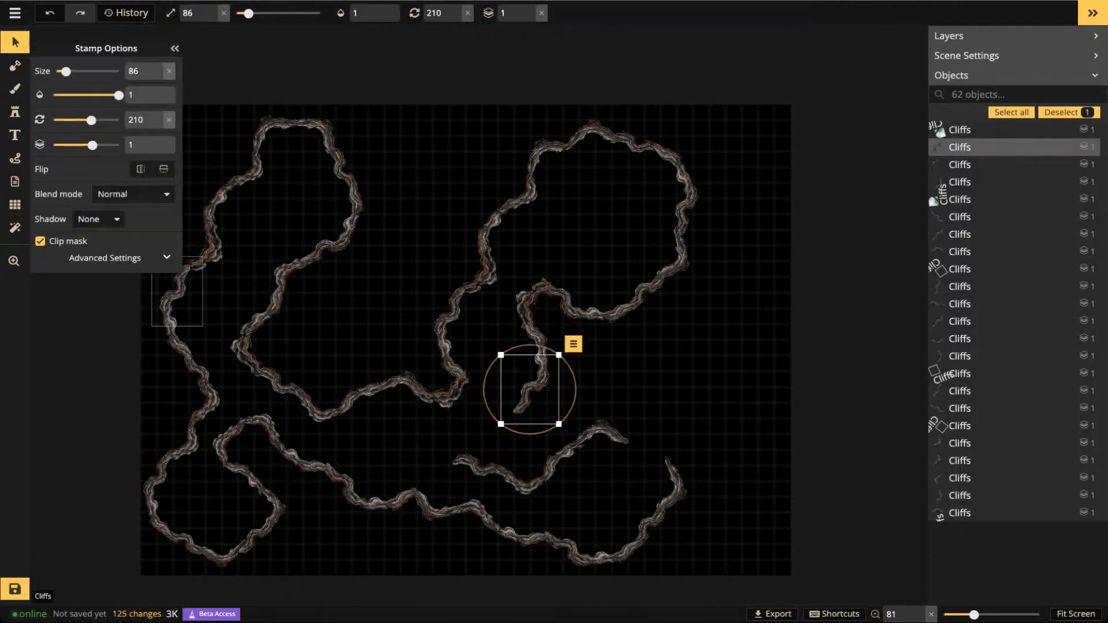
click(15, 112)
scroll(460, 378, up, 2)
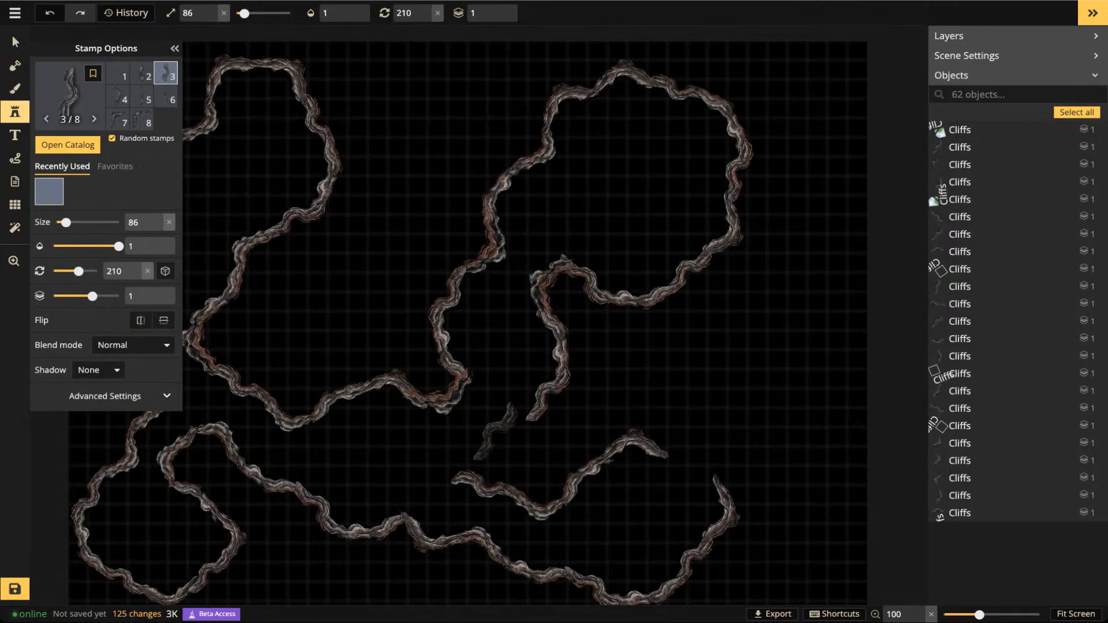
click(504, 427)
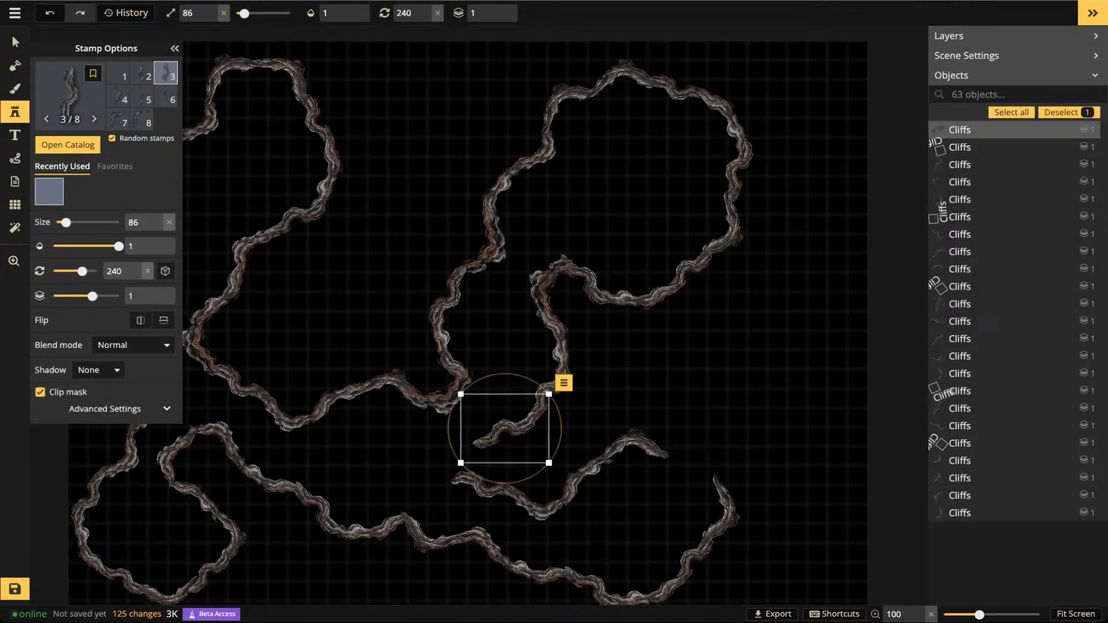
click(13, 40)
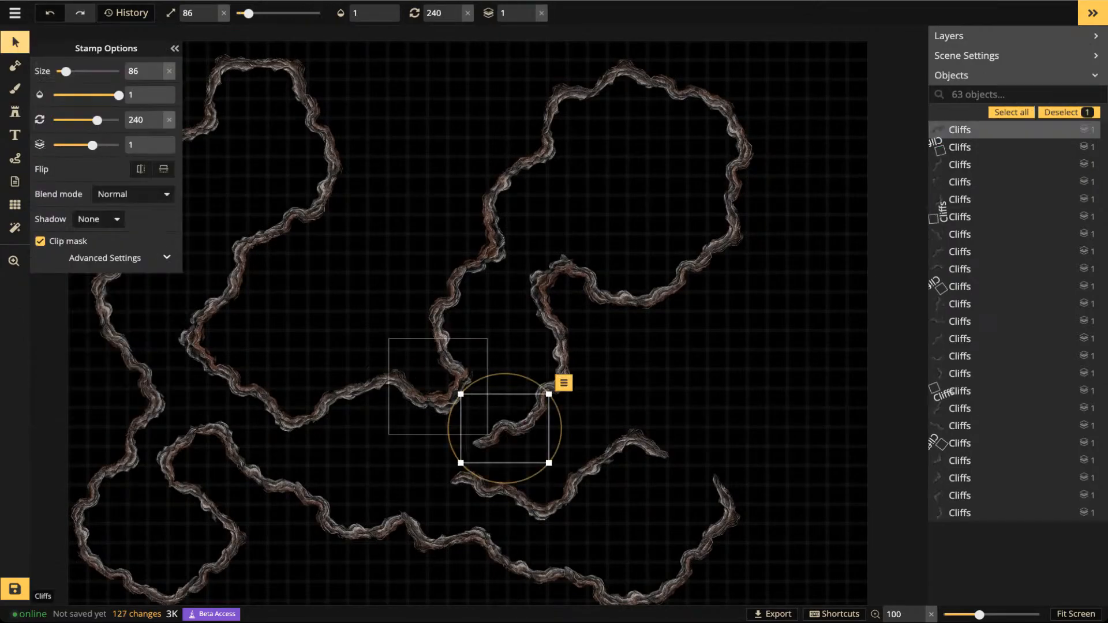
Duplicate the middle wall's bottom bend and rotate it to join the descending wall to the lower wavy wall, adjusting that wall's end piece to fit
click(439, 386)
drag(439, 387, 437, 390)
key(ctrl+c)
key(ctrl+v)
scroll(460, 460, down, 5)
scroll(475, 466, down, 4)
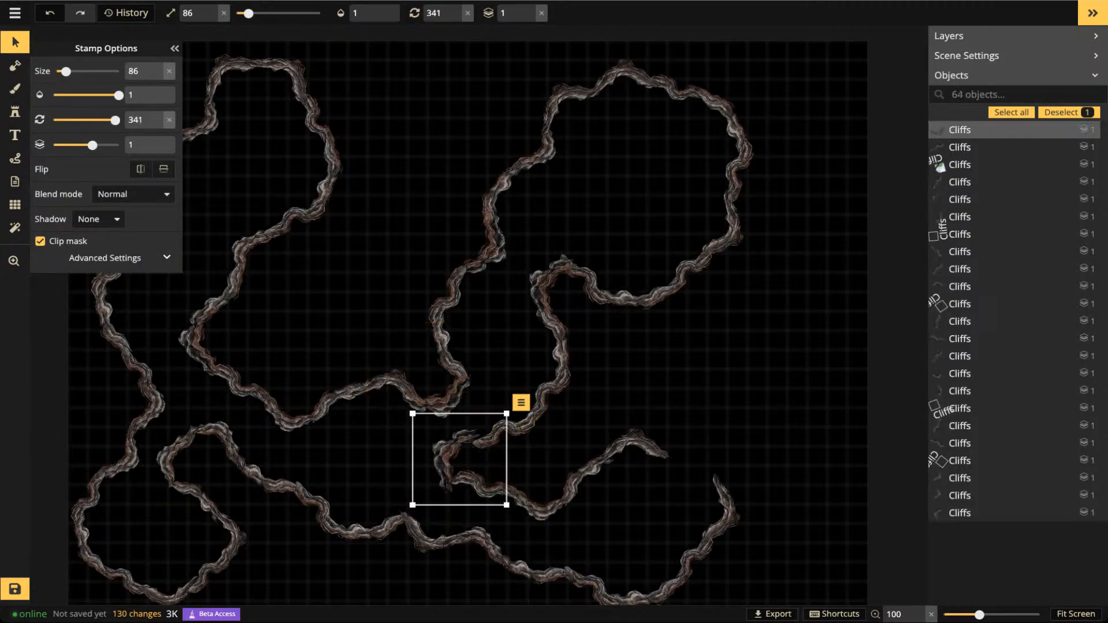
scroll(475, 466, down, 8)
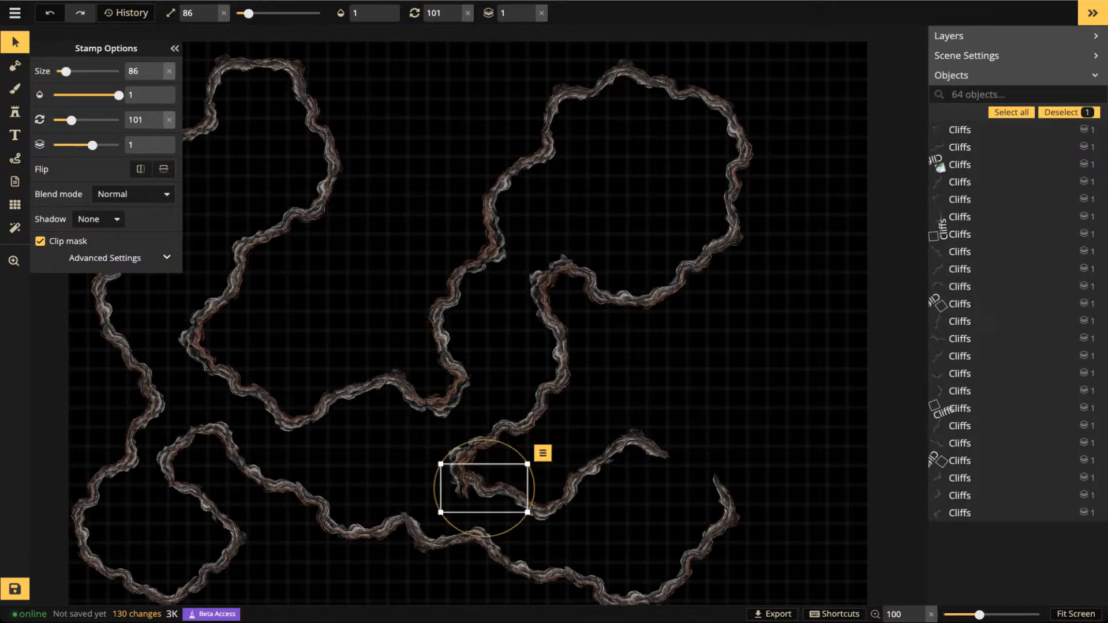
drag(492, 497, 494, 499)
key(Escape)
Select the entire cliff outline and shift it to the right to centre it on the map
scroll(455, 256, down, 3)
drag(80, 58, 687, 584)
drag(461, 348, 491, 342)
key(Escape)
scroll(490, 242, down, 2)
drag(491, 243, 491, 264)
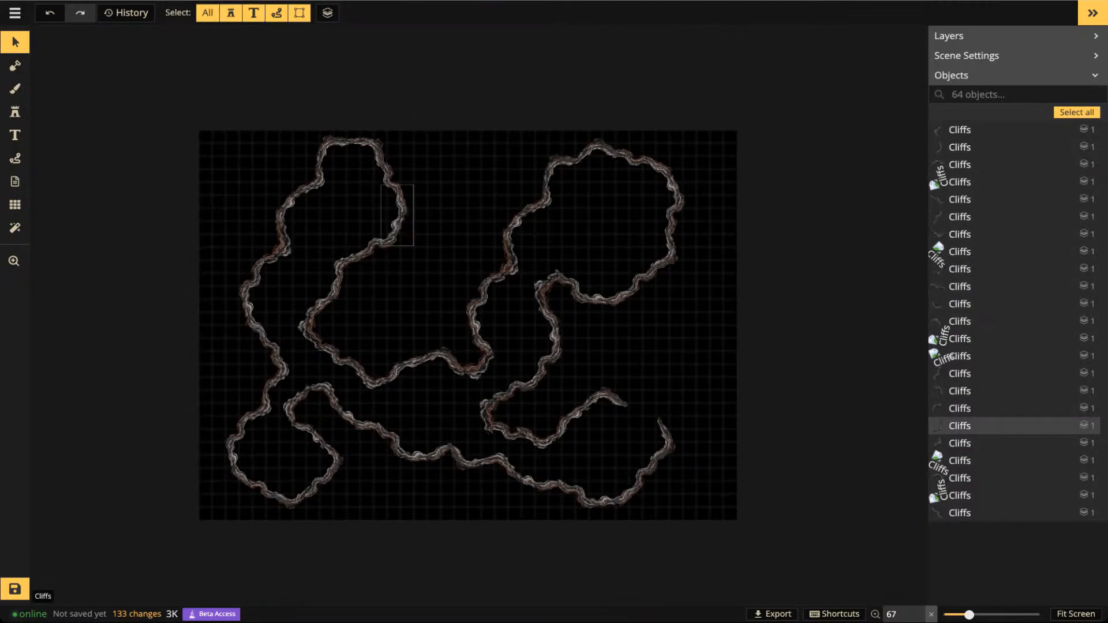
Delete the cliff piece on the upper-left loop's right side and the sloping piece along the middle wall's bottom to open two gaps
click(397, 215)
key(Delete)
scroll(408, 210, up, 1)
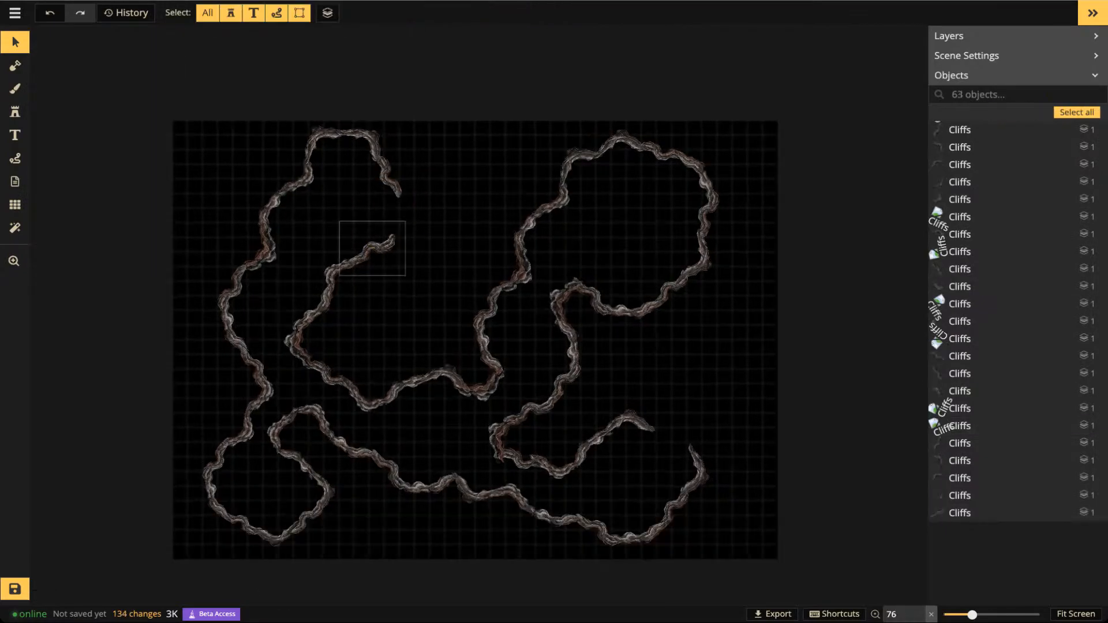
click(405, 388)
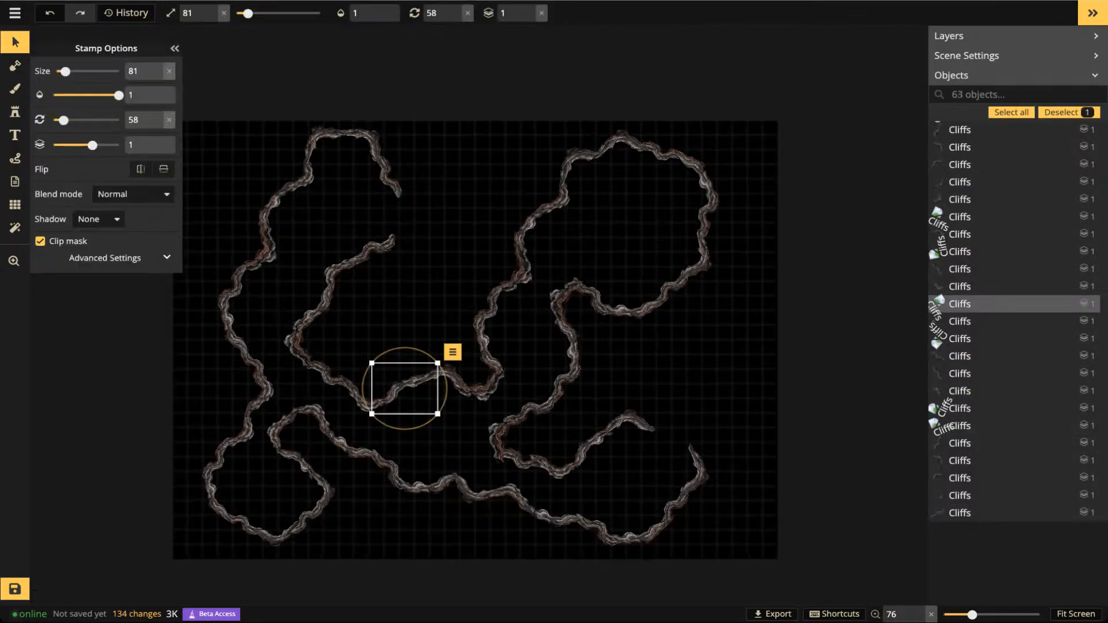
key(Delete)
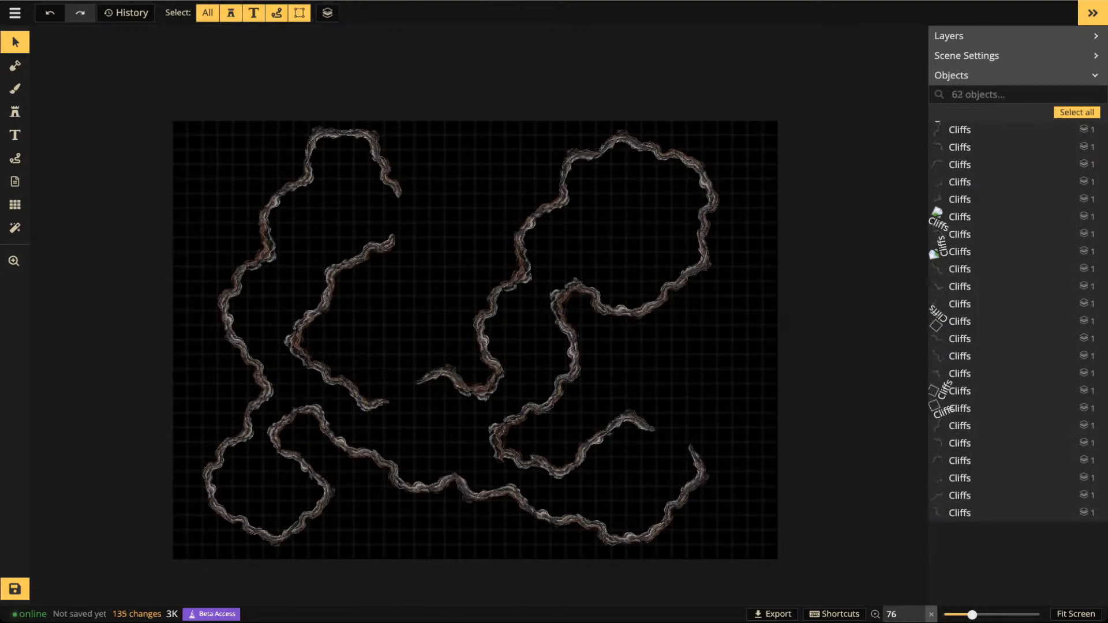
Search the stamp catalog for "wall" and look through the wall sets, expanding Ruined Walls
click(15, 112)
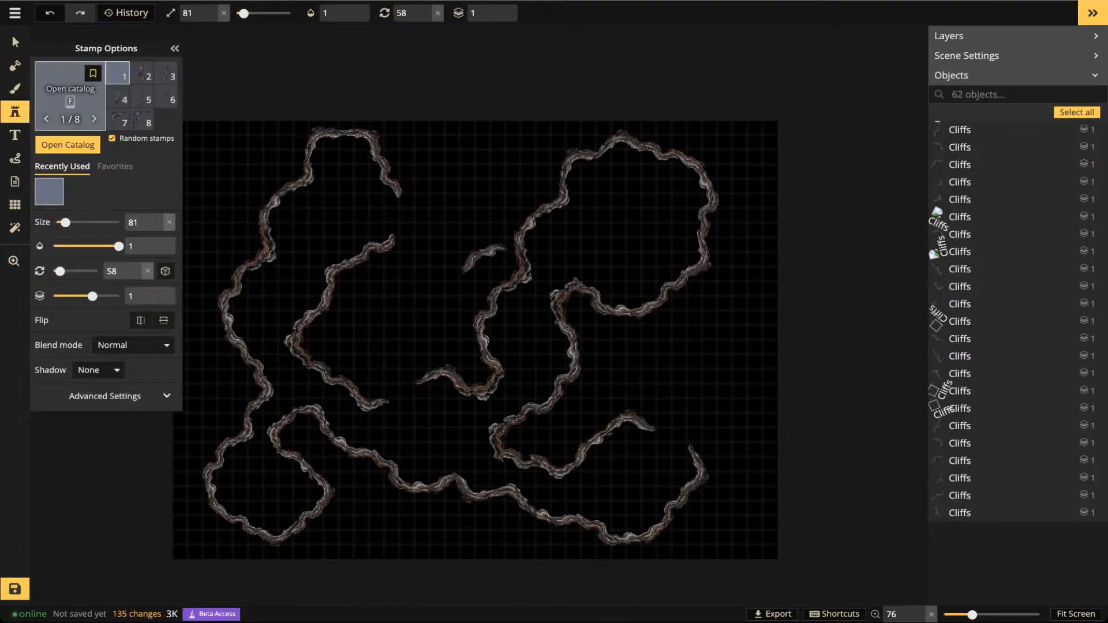
click(69, 97)
key(ctrl+a)
text(wall)
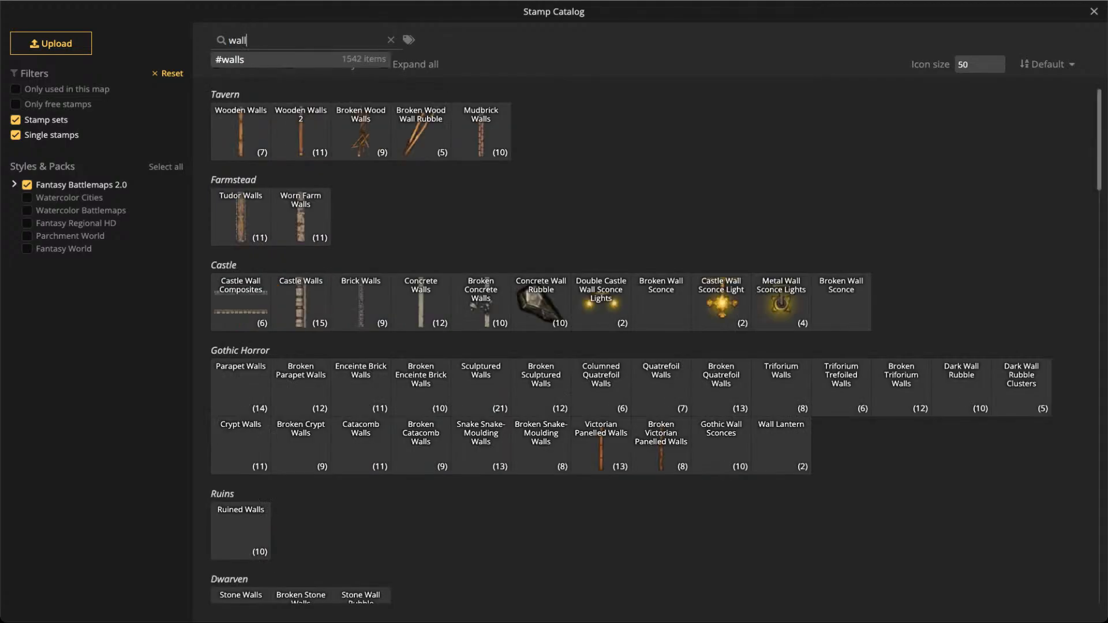
scroll(361, 300, down, 1)
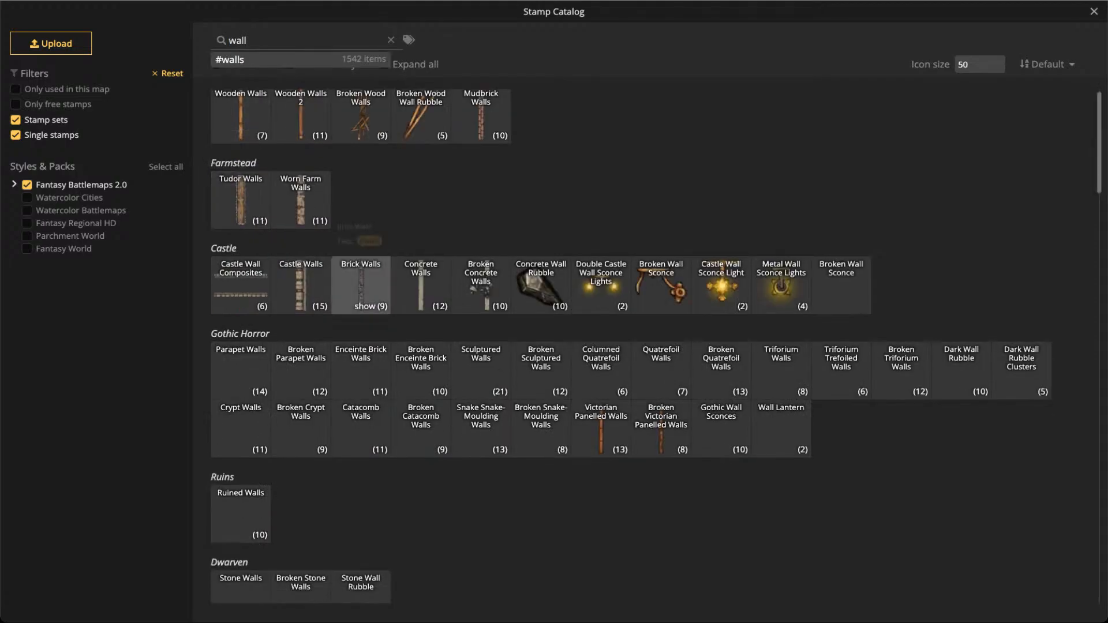
scroll(360, 375, up, 1)
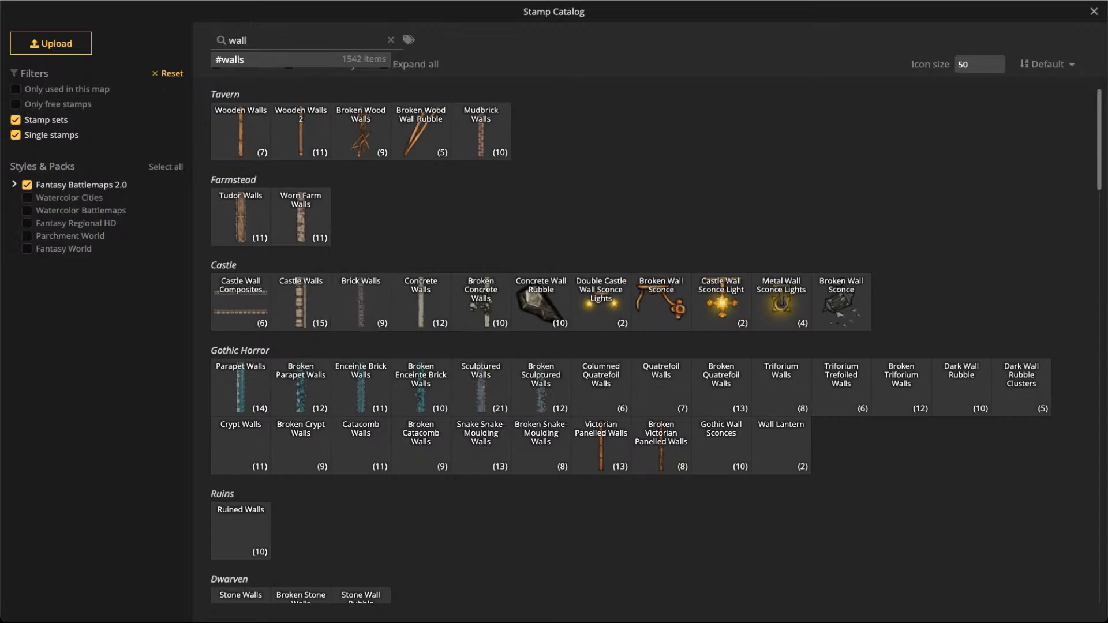
scroll(361, 254, down, 5)
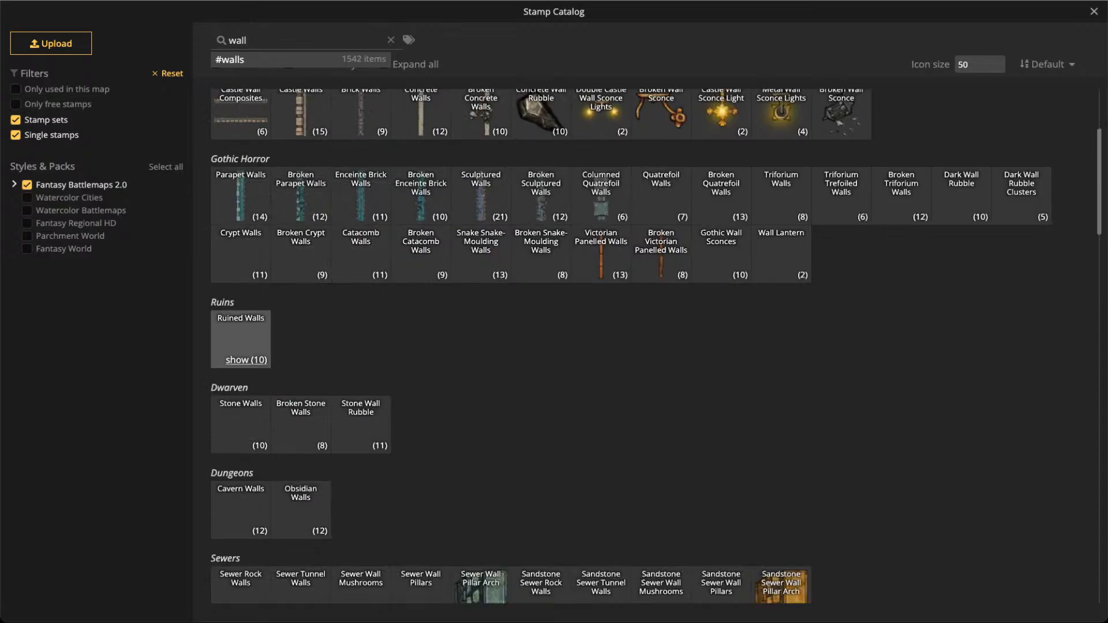
click(246, 360)
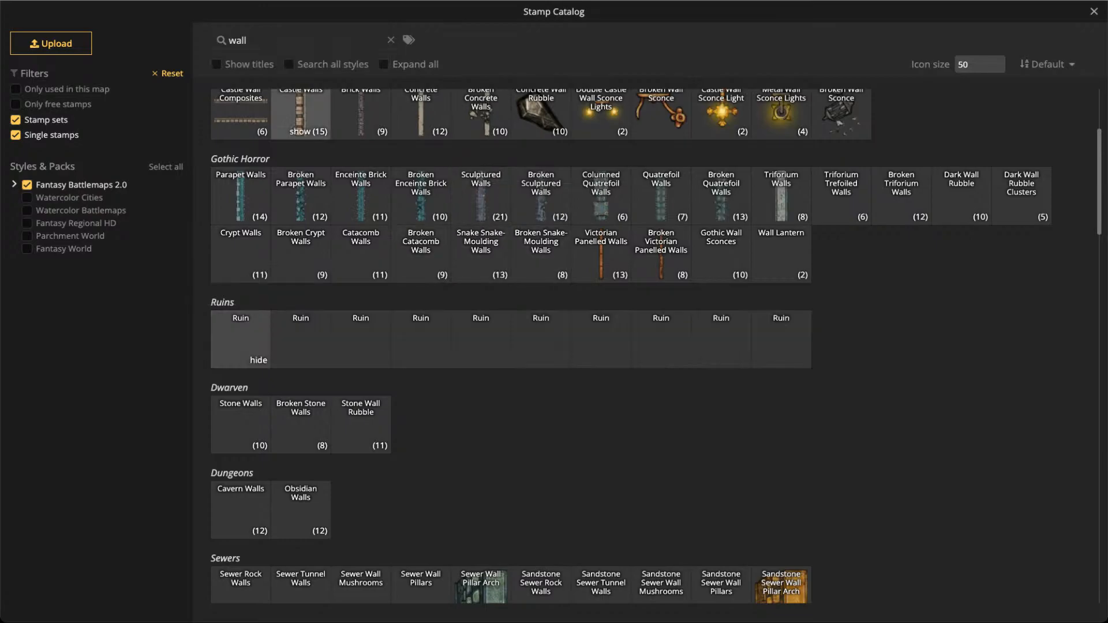
key(Escape)
click(15, 42)
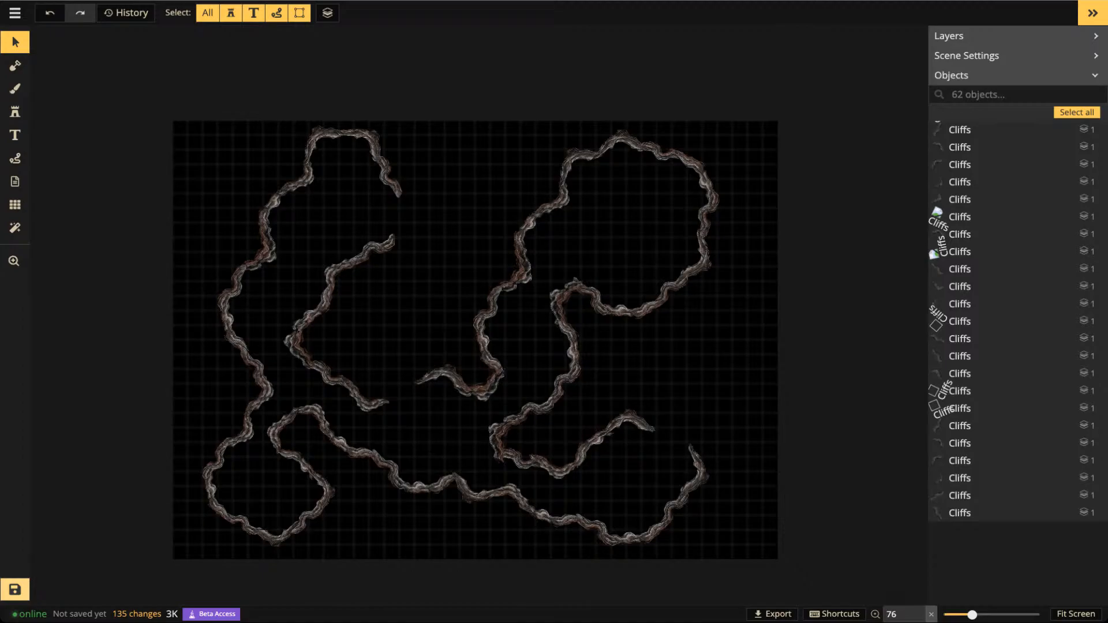
Save the map, log back in to Inkarnate and reopen Dungeon 2 for editing
key(ctrl+s)
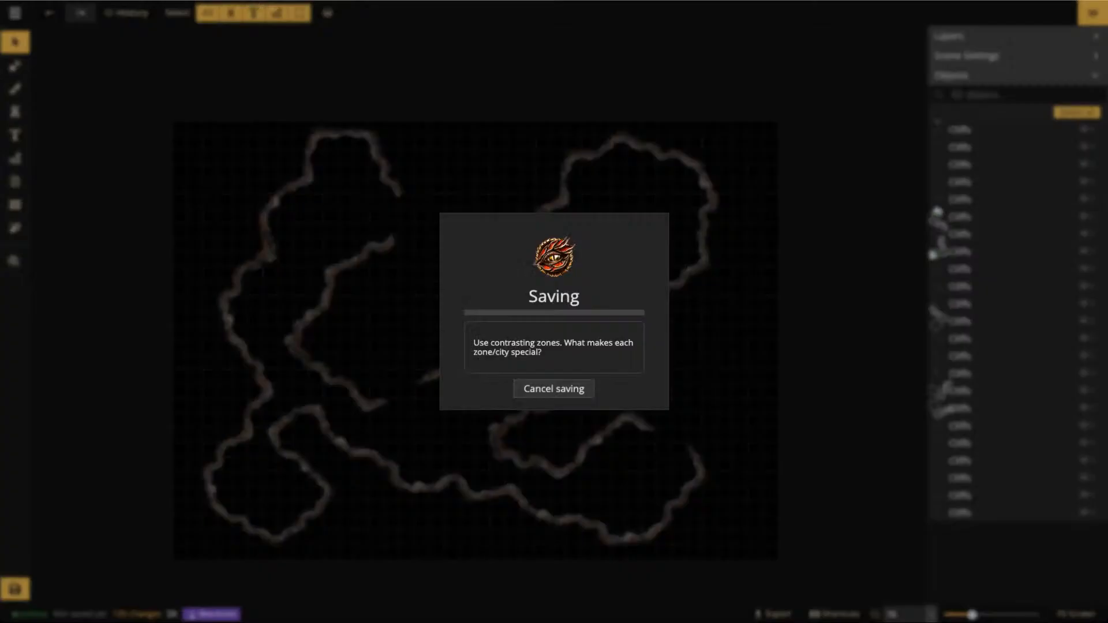
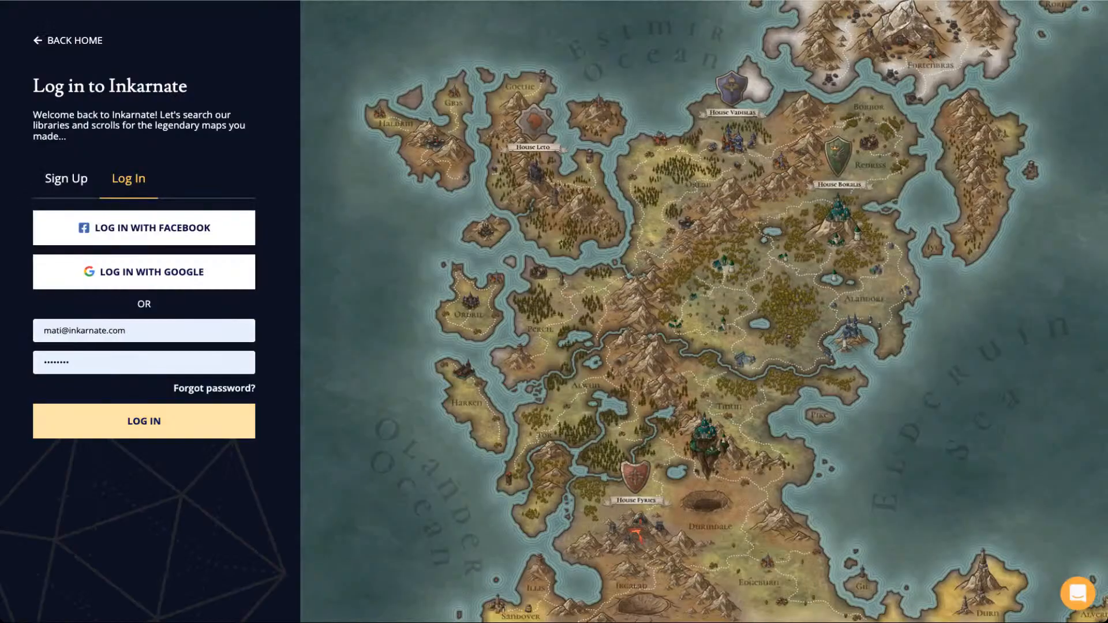
click(144, 421)
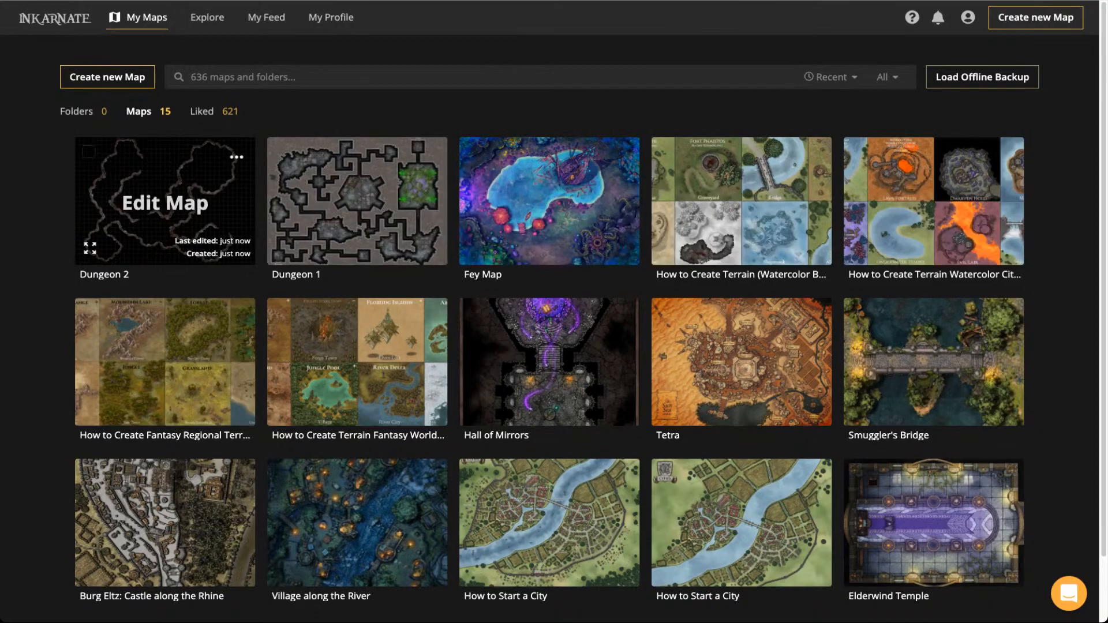
click(165, 203)
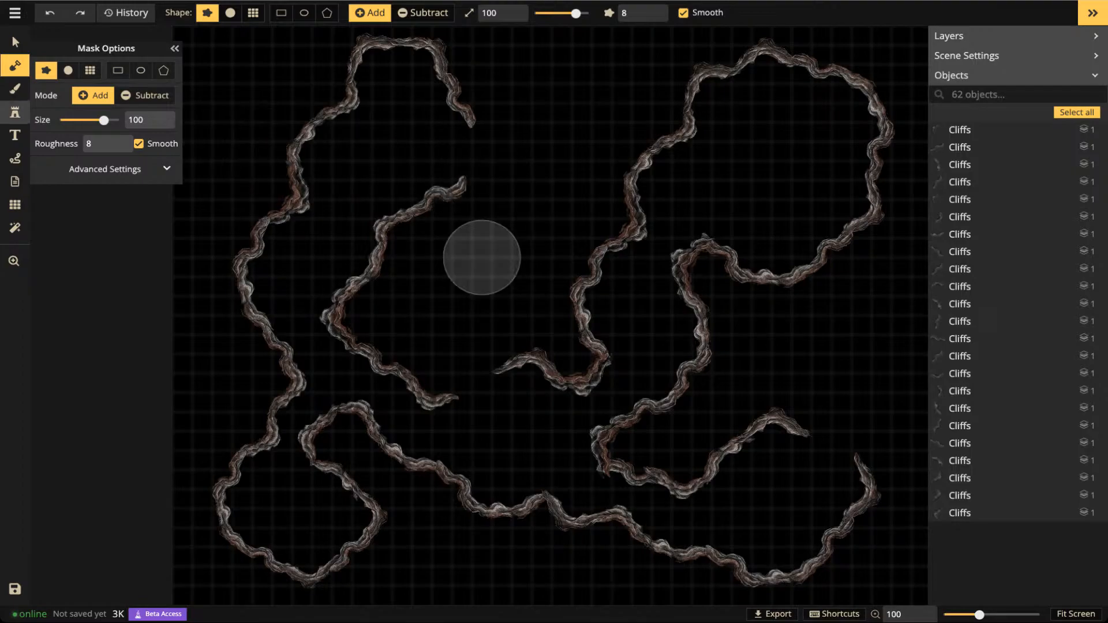
Search the stamp catalog for "wall" and choose the first stamp of the Dwarven Stone Walls set
key(s)
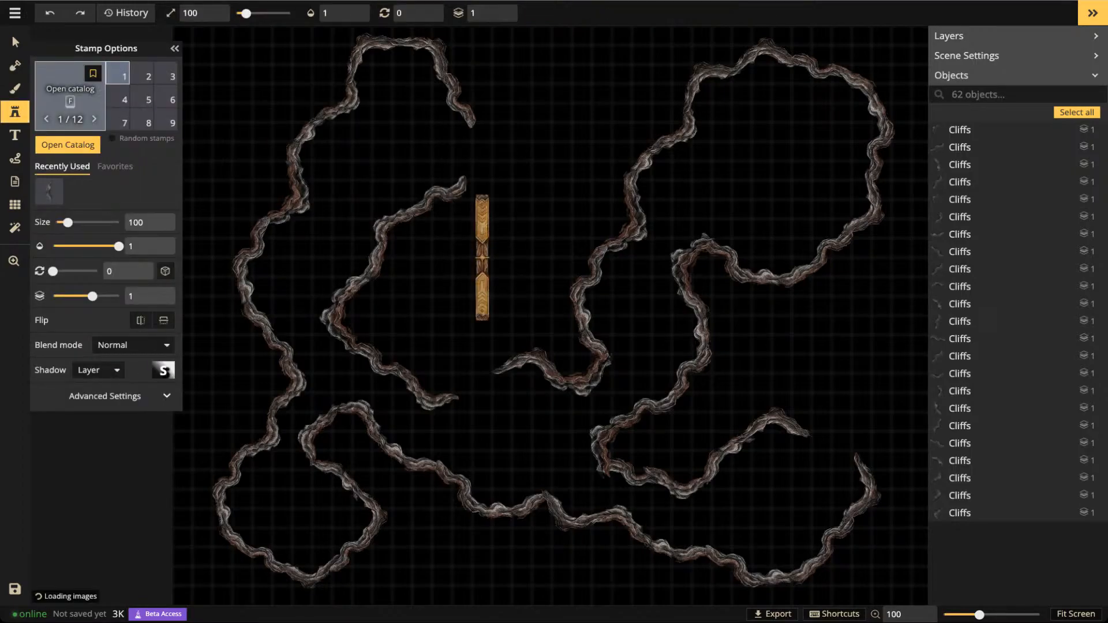
key(f)
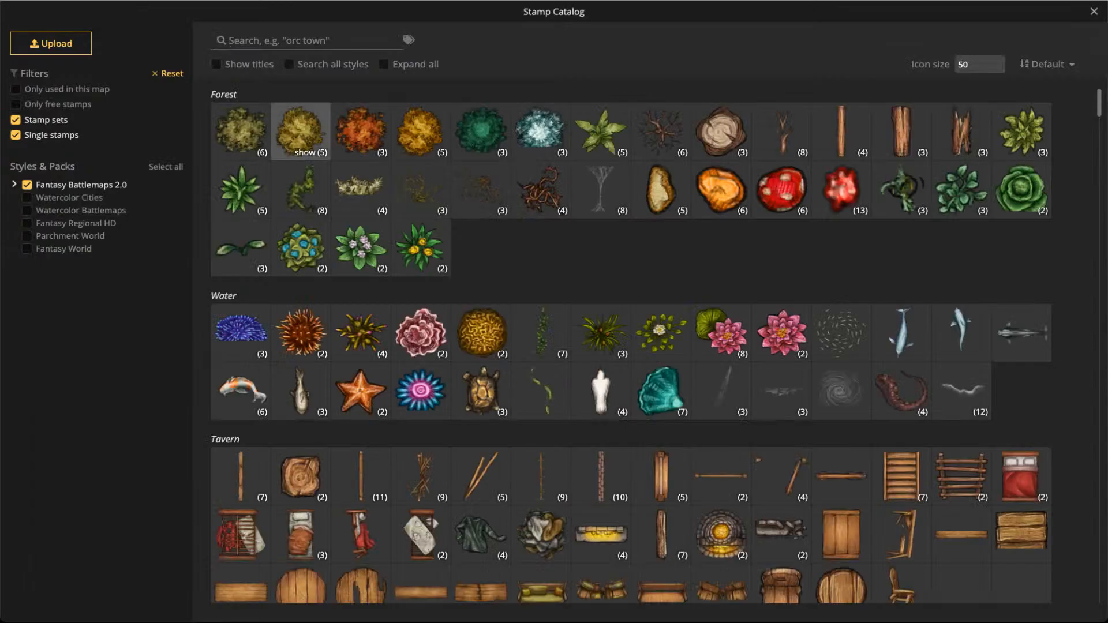
click(300, 40)
text(wall)
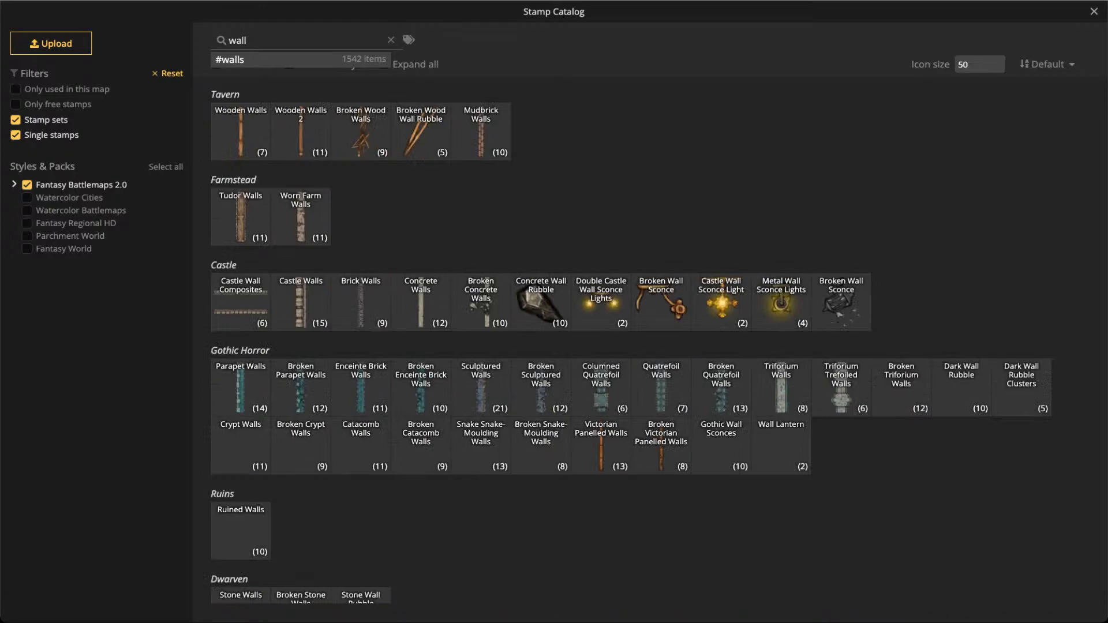
scroll(635, 346, down, 3)
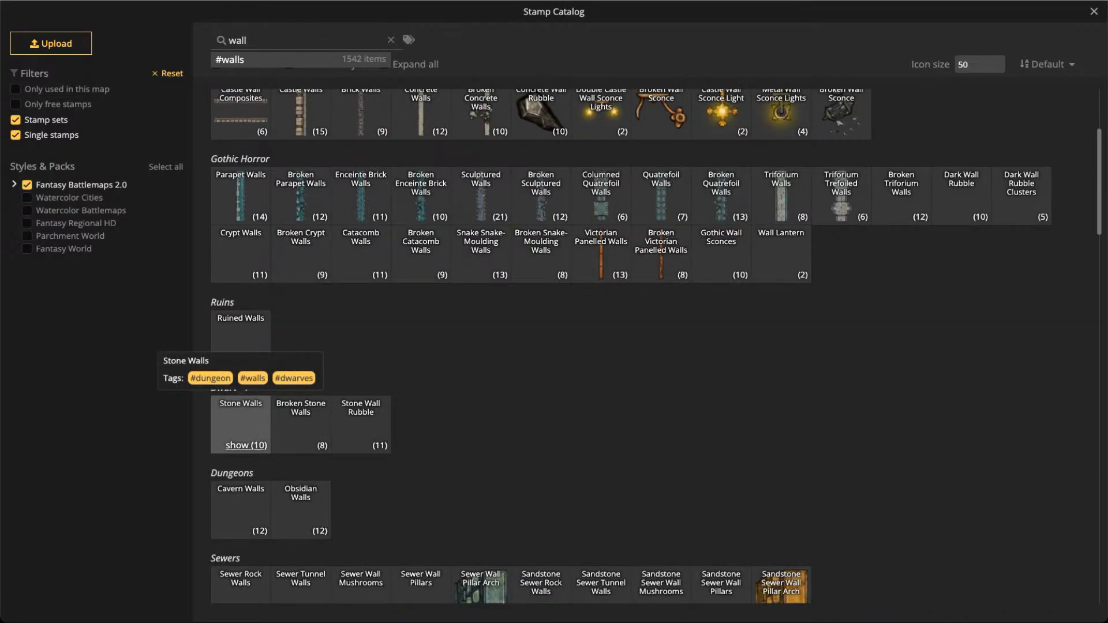
click(247, 445)
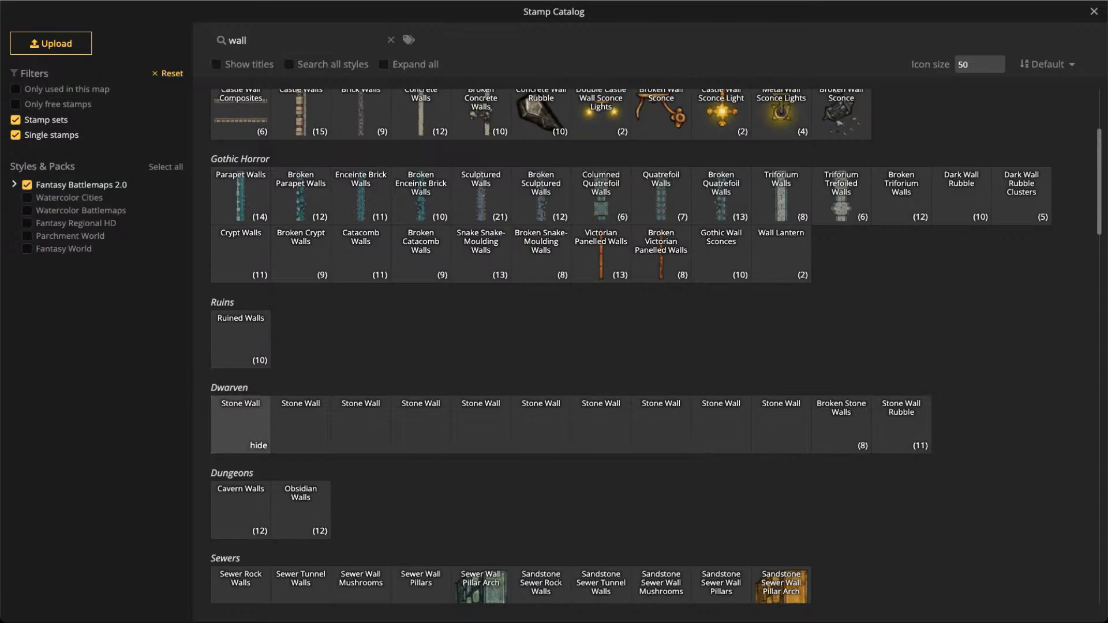
click(242, 424)
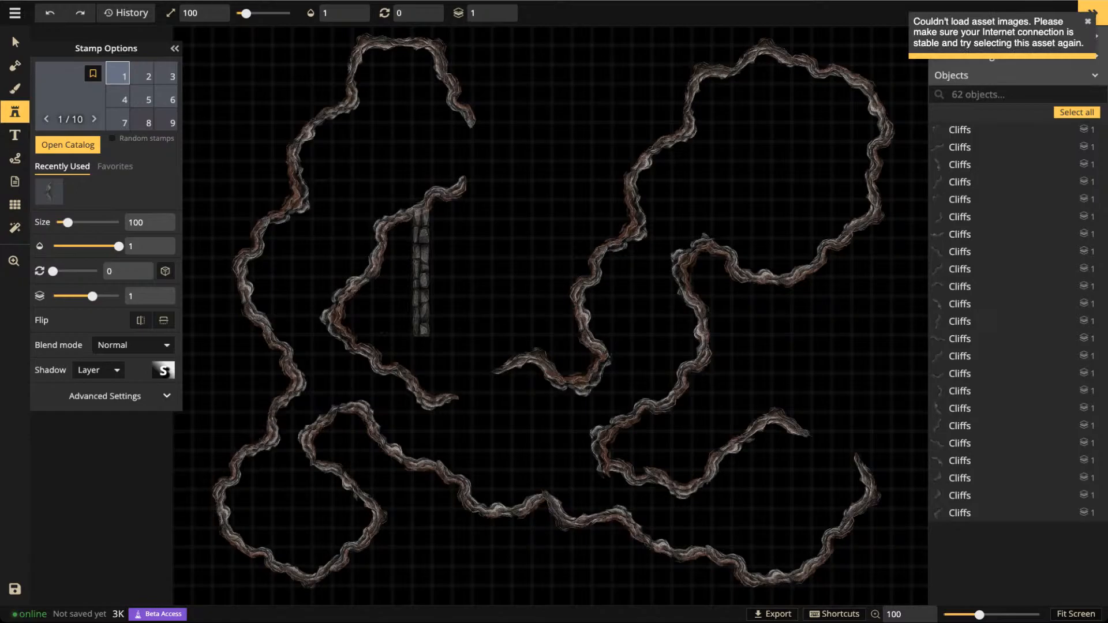
Set the wall stamp's size to 70 and switch to the second stamp of the wall set
scroll(514, 128, down, 3)
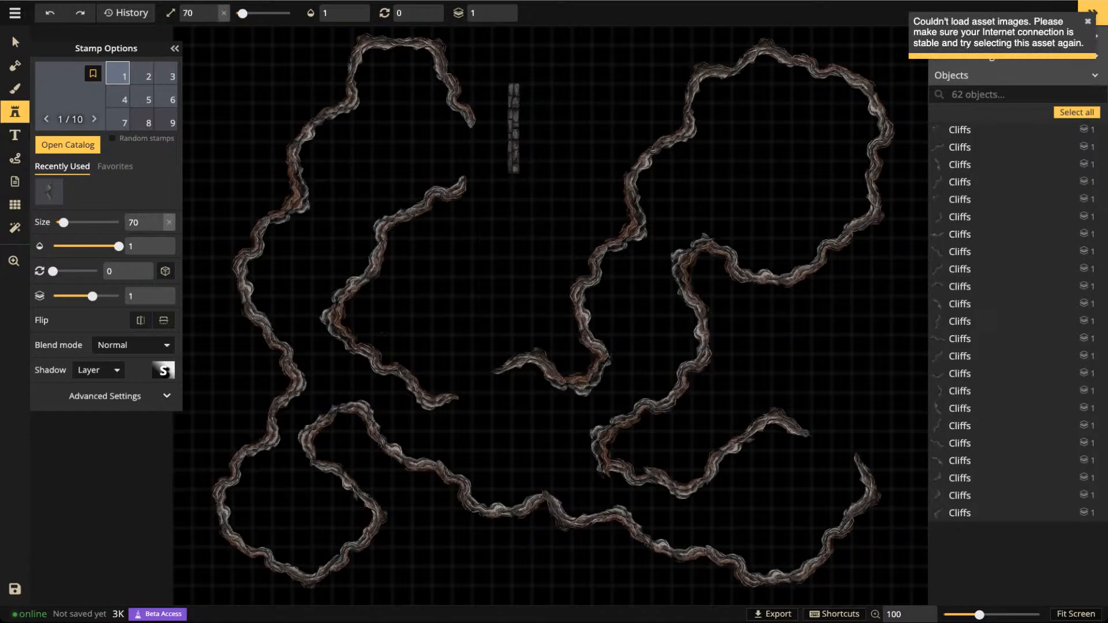
scroll(512, 128, up, 4)
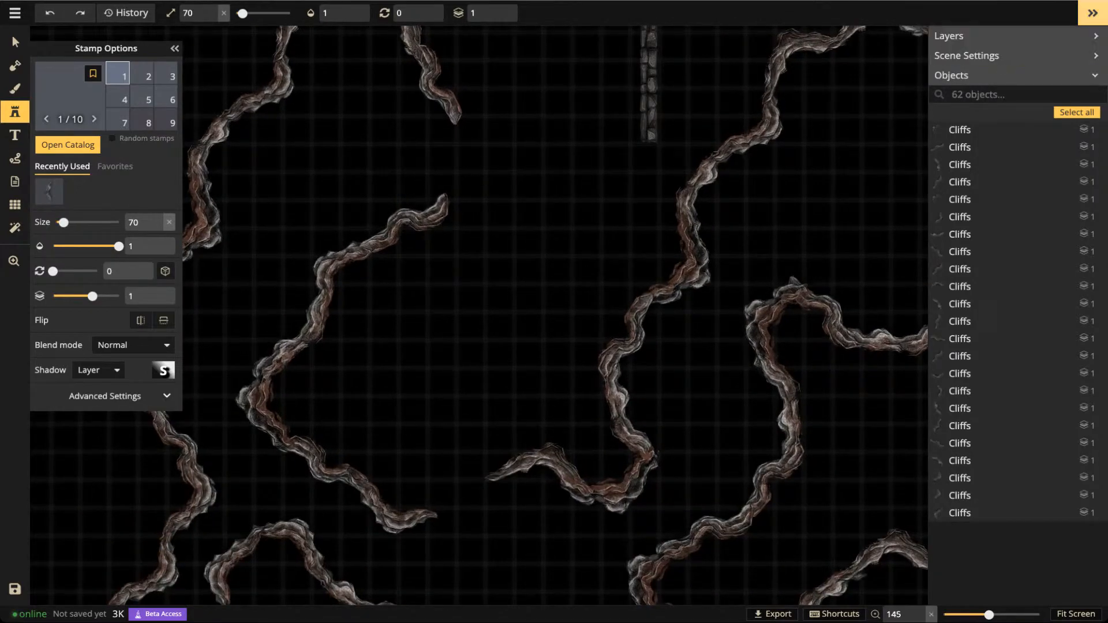
scroll(490, 87, up, 3)
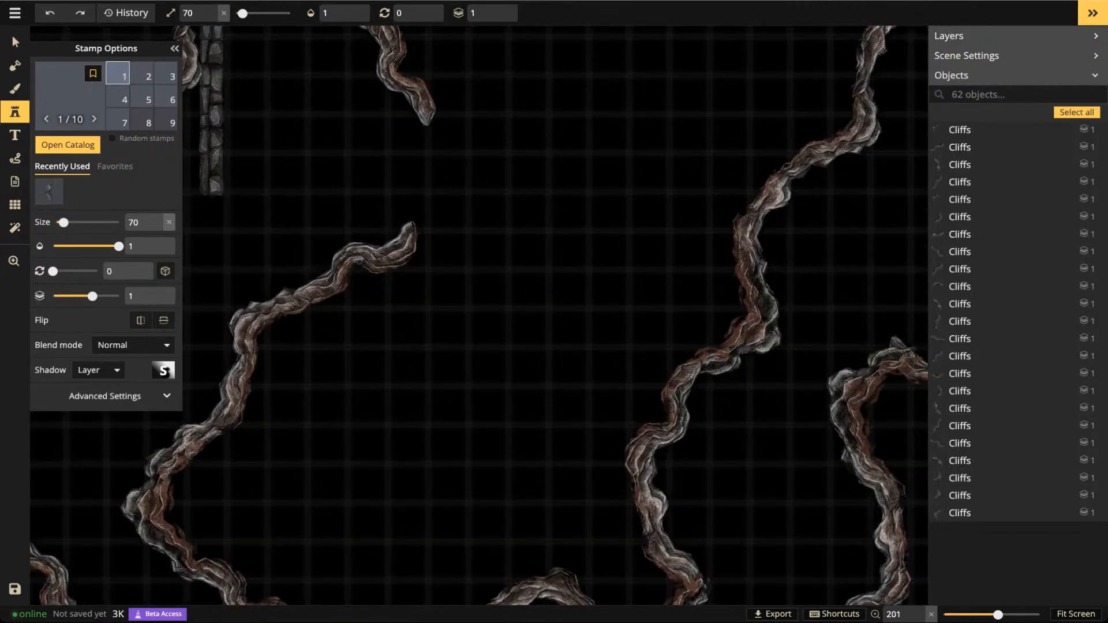
click(142, 74)
scroll(514, 114, up, 5)
scroll(515, 115, up, 2)
key(space)
drag(488, 280, 496, 107)
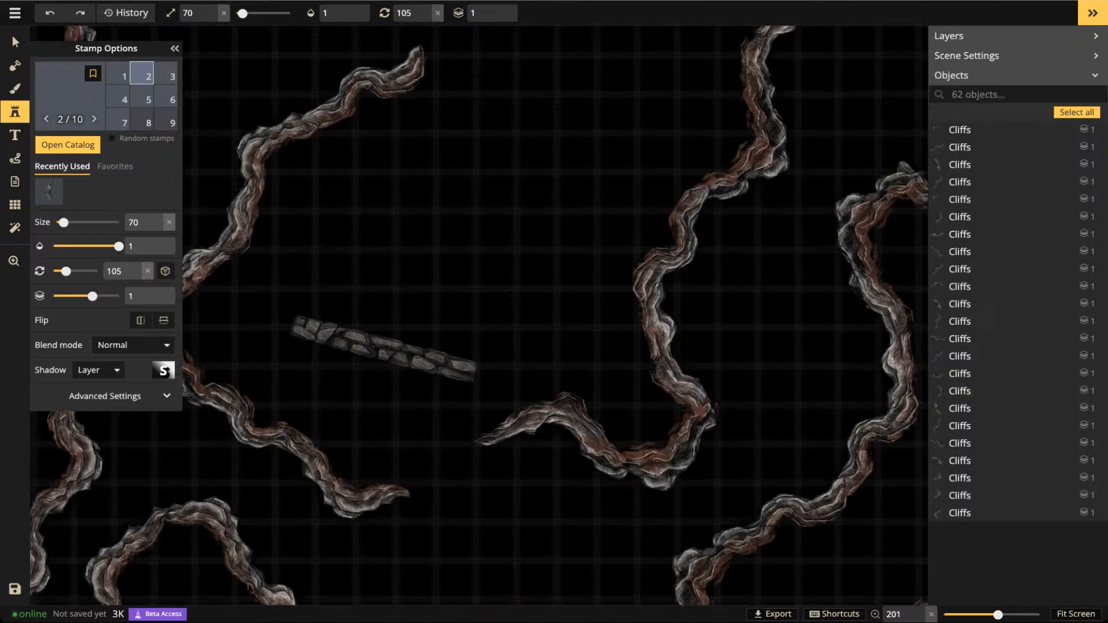
Switch to the fourth wall stamp, rotate it to 180° and place it at the open left end of the middle cliff
key(Left)
key(Left)
key(Left)
key(Left)
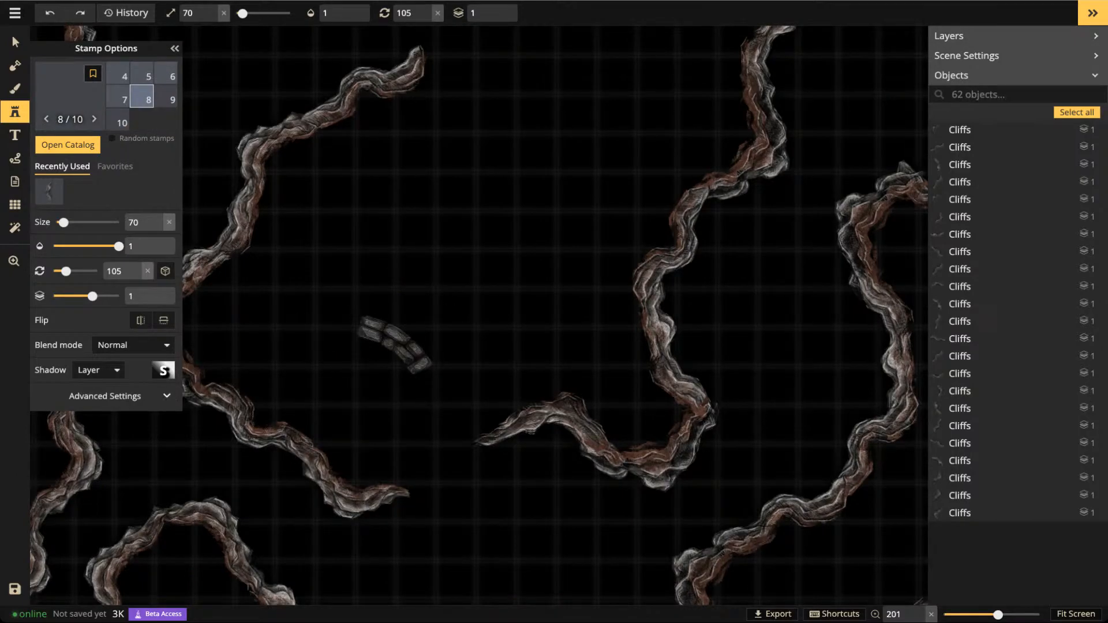
key(Left)
key(Left)
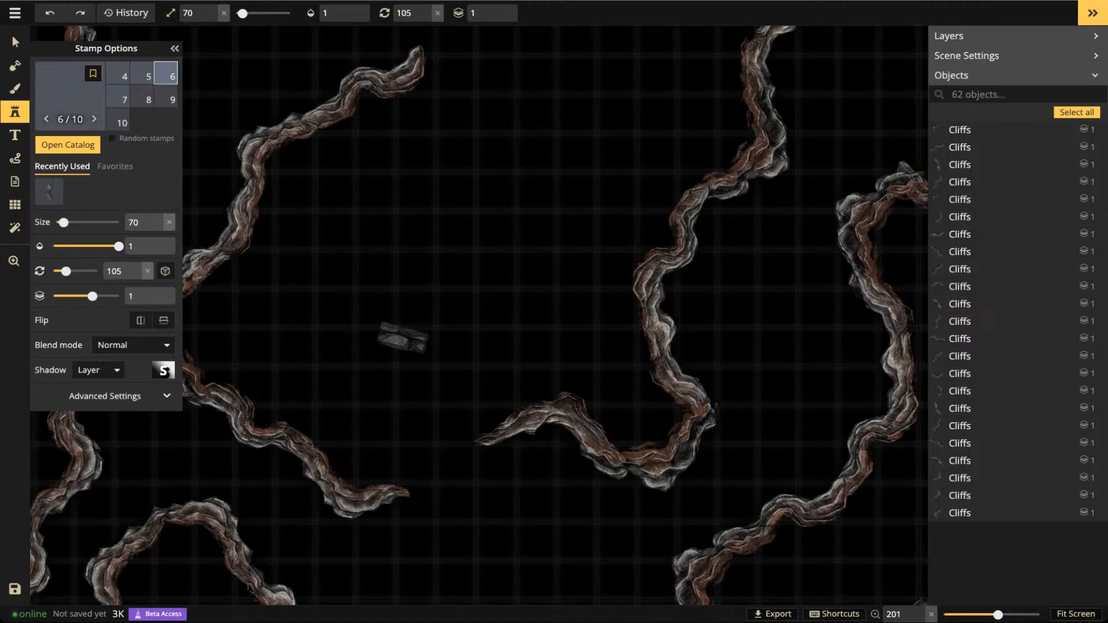
key(Left)
key(Left)
scroll(378, 407, up, 7)
scroll(387, 430, down, 2)
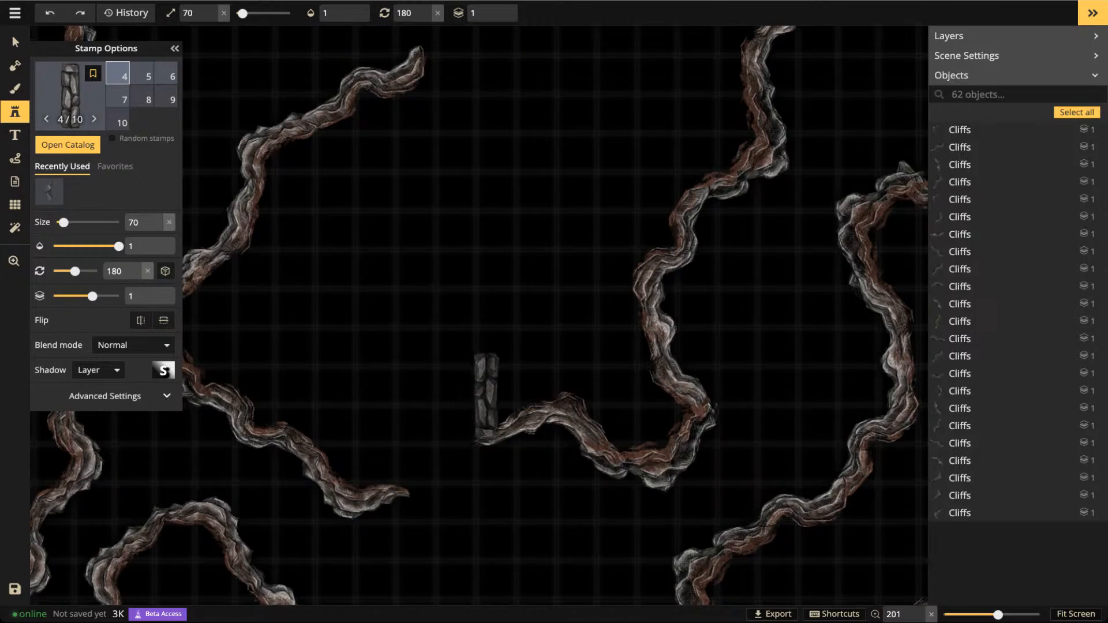
click(486, 401)
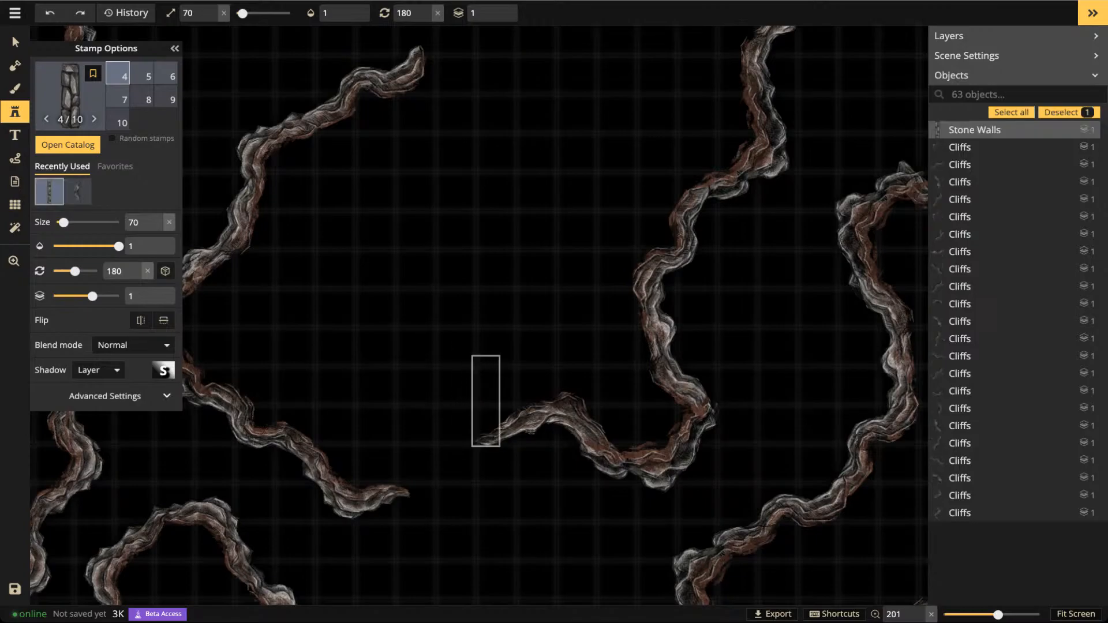
Continue the stone wall upward with sections rotated 210°, 180° and 150°, and start its top edge with a section at 90°
scroll(498, 300, up, 2)
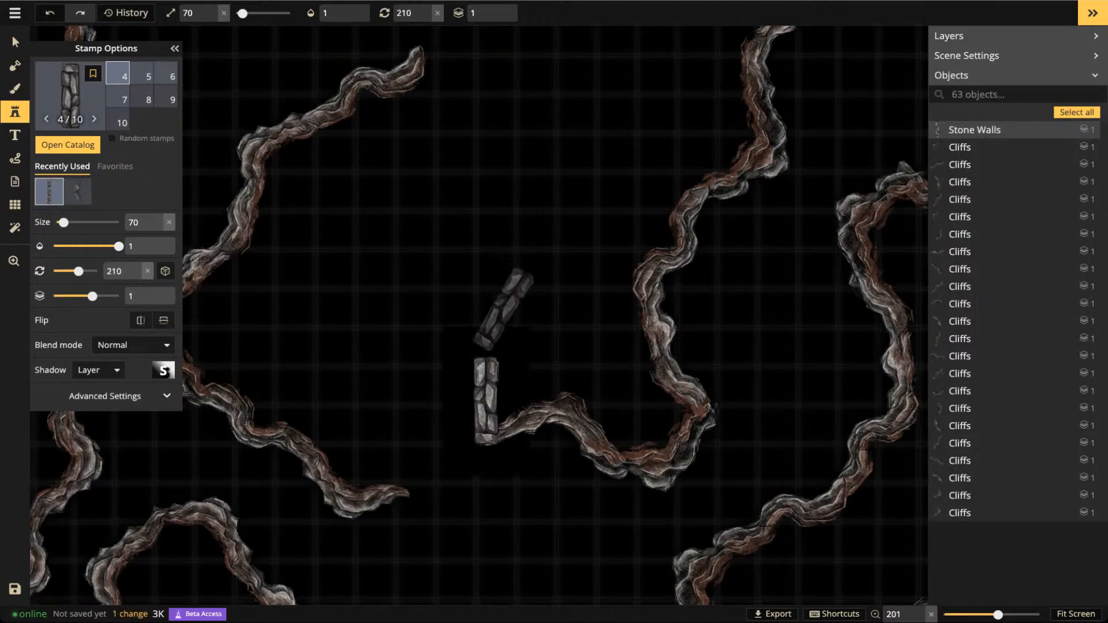
click(506, 328)
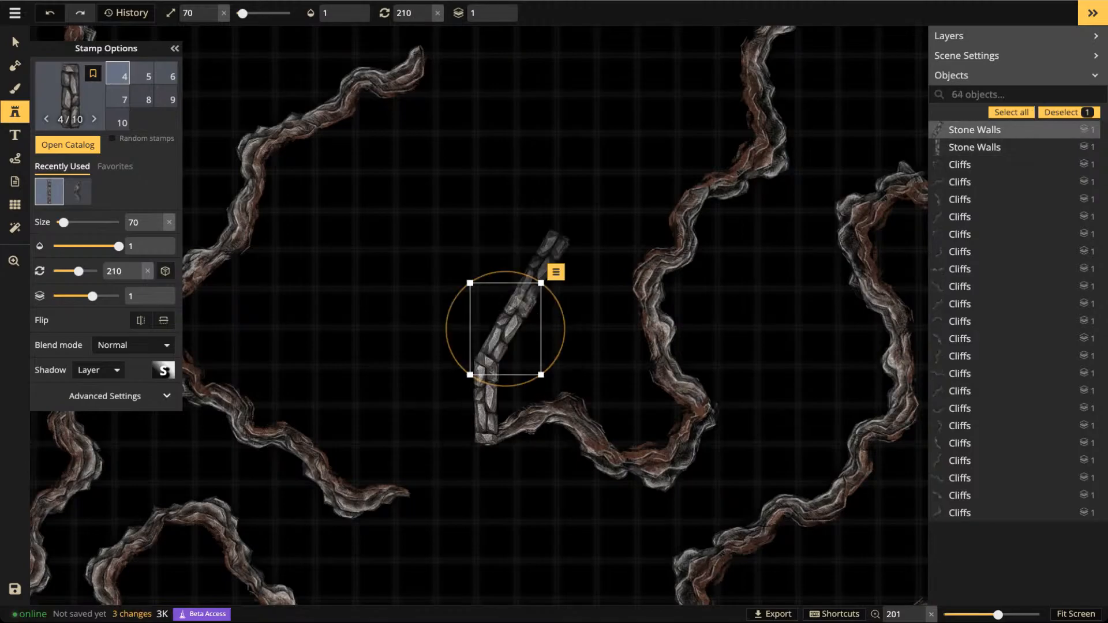
scroll(530, 239, down, 2)
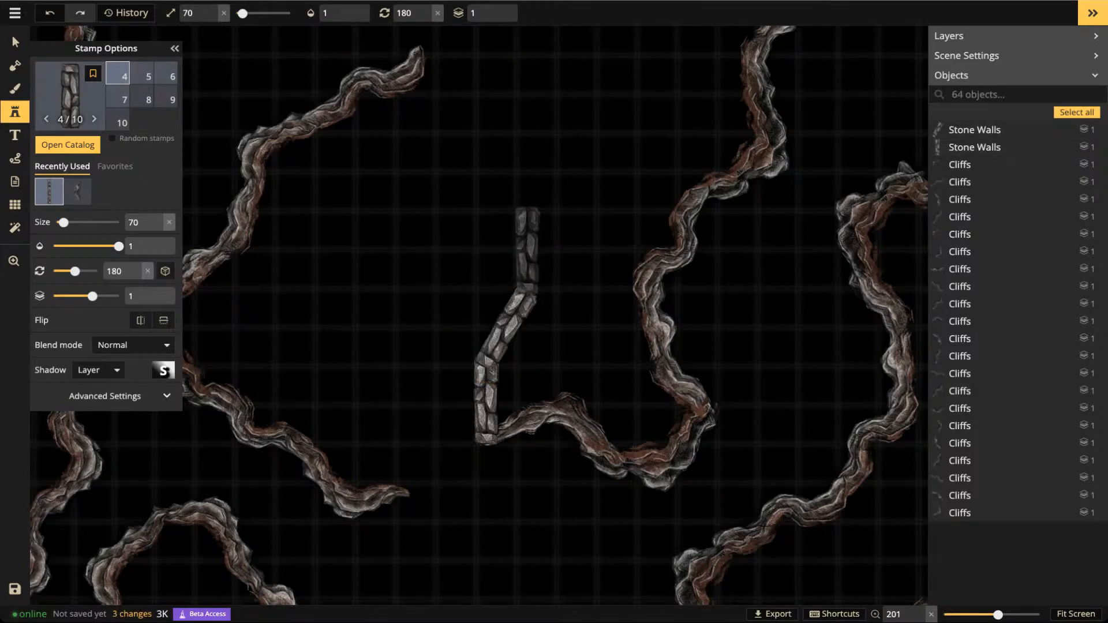
click(527, 248)
scroll(501, 173, down, 2)
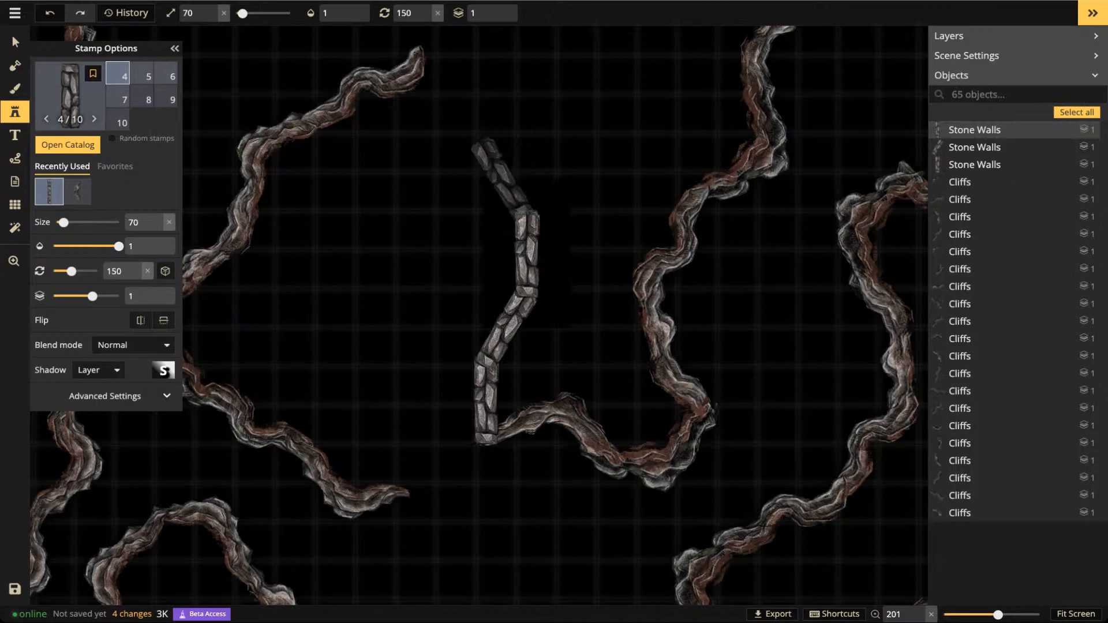
click(506, 180)
scroll(430, 134, down, 4)
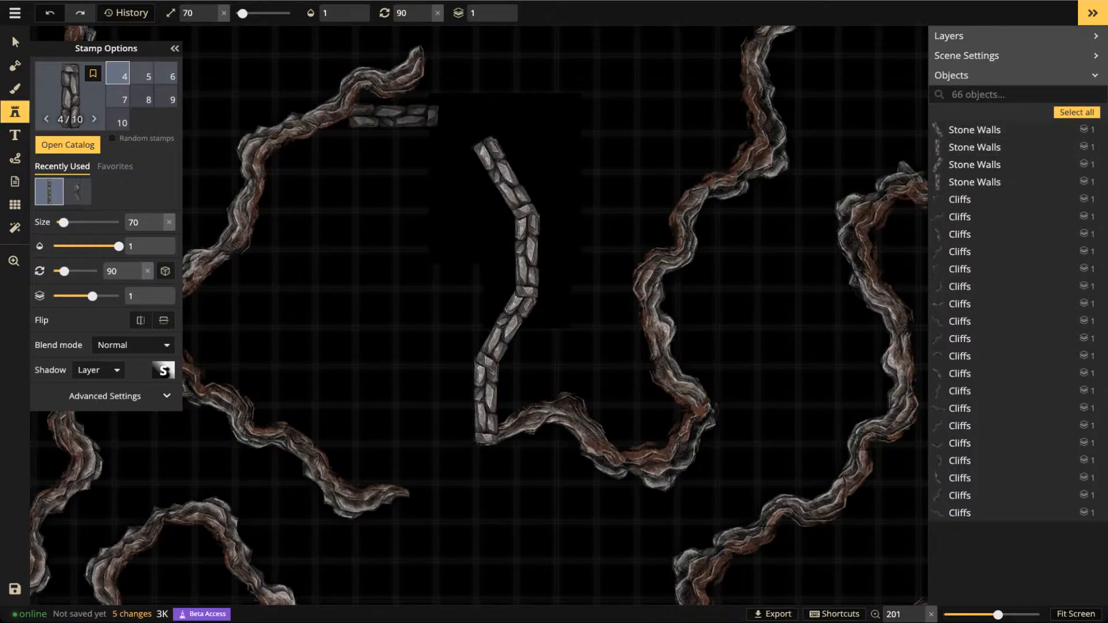
click(440, 145)
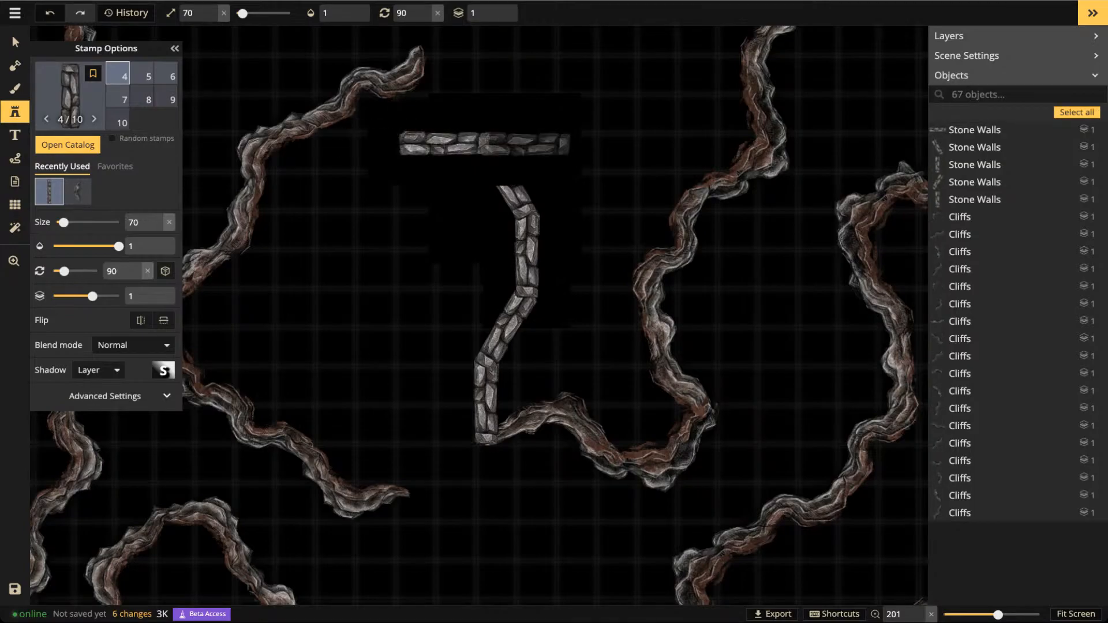
Place another section at 150° over the slanted upper-right piece and another at 90° along the top edge
scroll(510, 159, up, 5)
scroll(509, 159, down, 1)
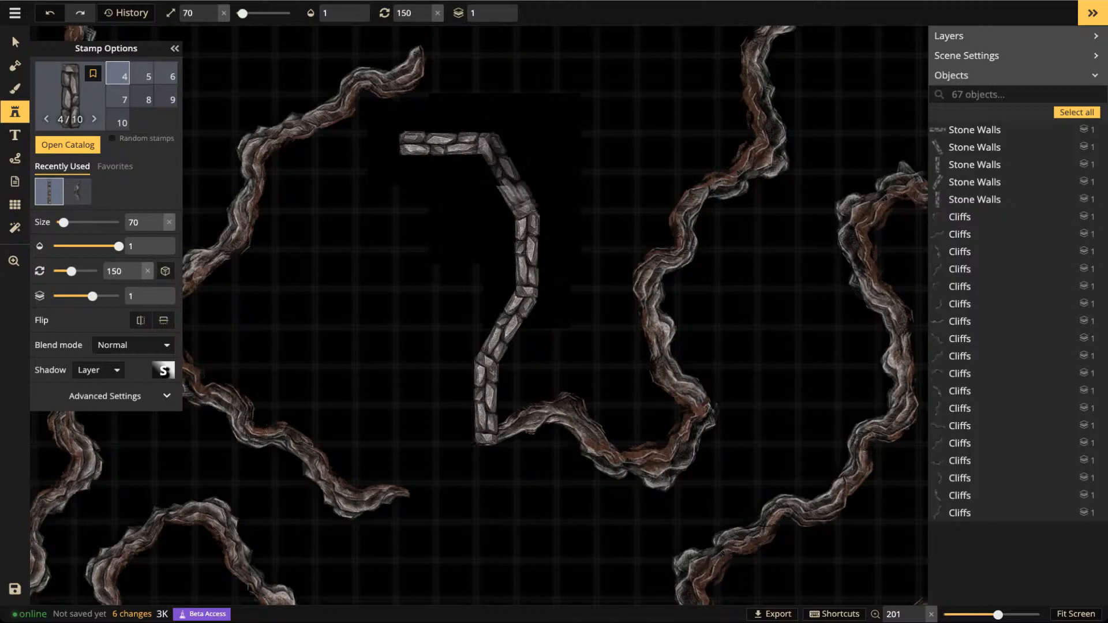
click(506, 175)
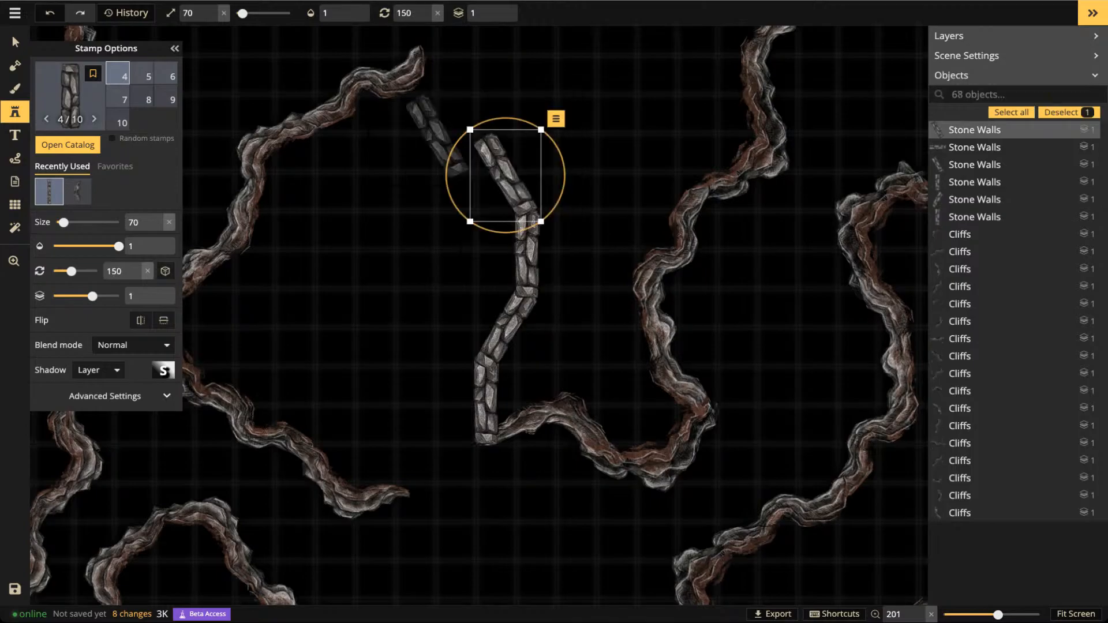
scroll(428, 142, down, 4)
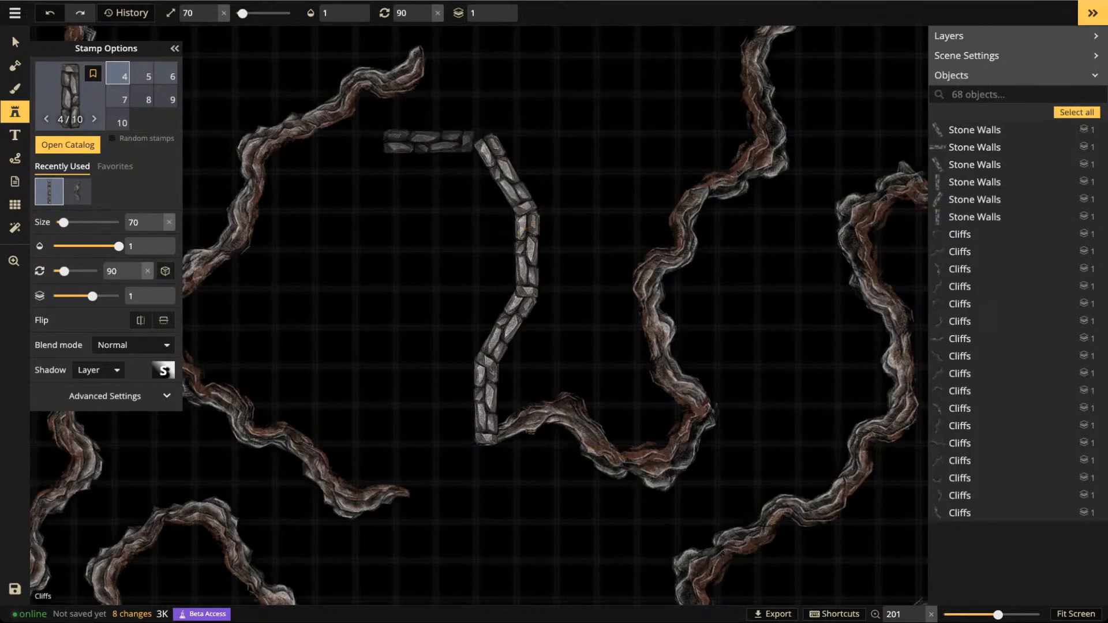
click(448, 142)
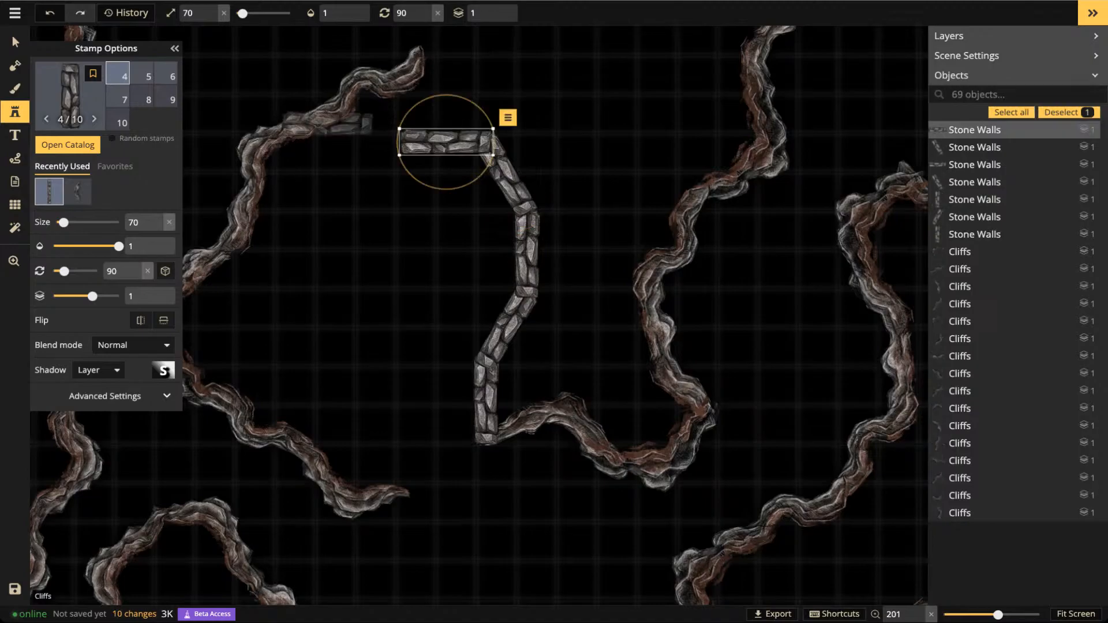
Copy the chamber's three right-hand wall sections to its left side, turned 180°, and close the top with a copy of the horizontal section
click(15, 42)
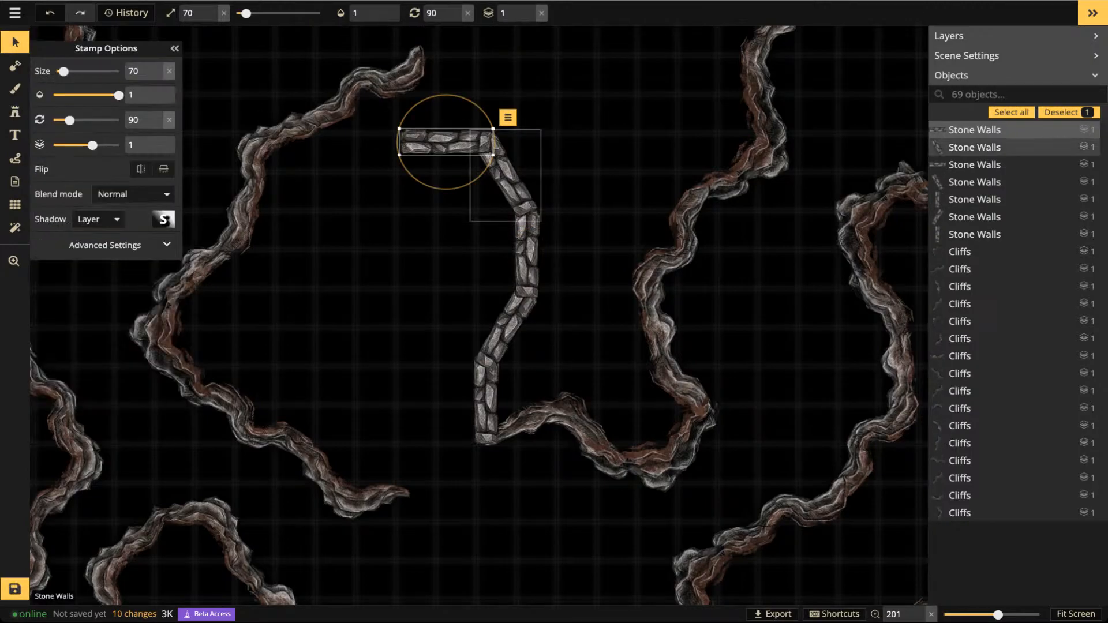
click(510, 177)
shift+click(526, 253)
shift+click(509, 326)
key(ctrl+c)
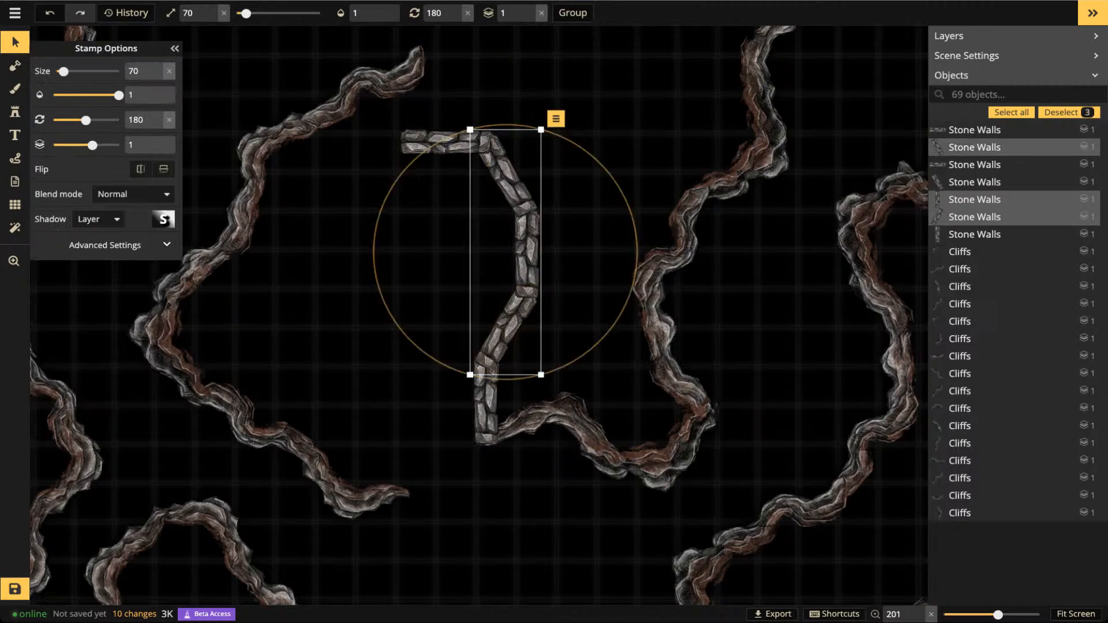
key(ctrl+v)
drag(345, 492, 370, 234)
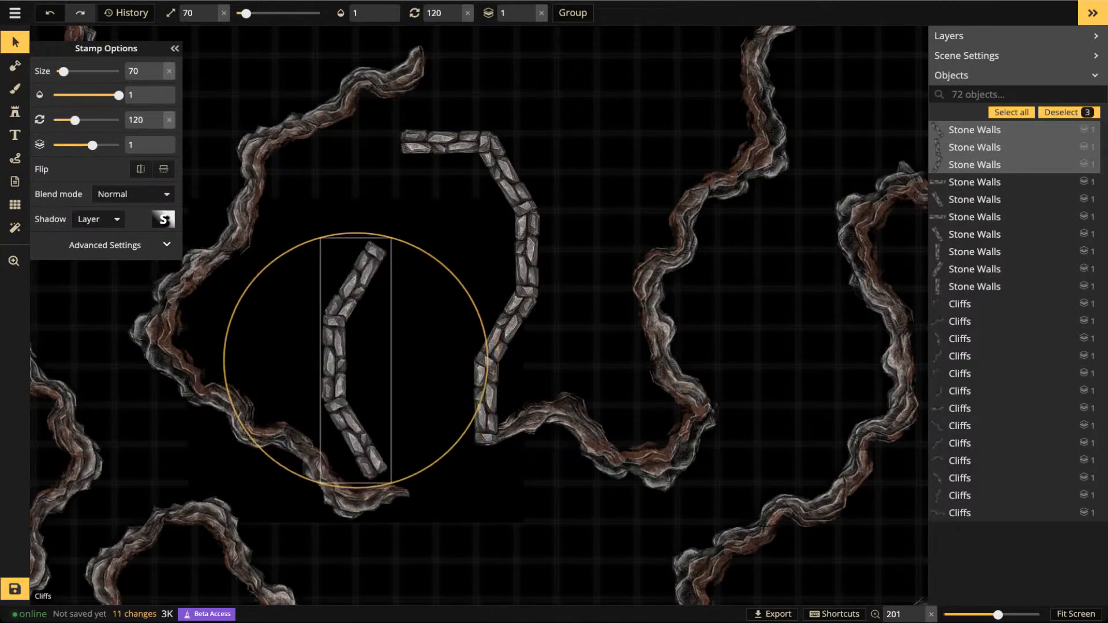
drag(335, 358, 300, 256)
click(446, 143)
drag(446, 142, 384, 141)
Extend the chamber's left wall down to the lower cliff end with two copies of its slanted section, rotating the last to 345°
click(323, 336)
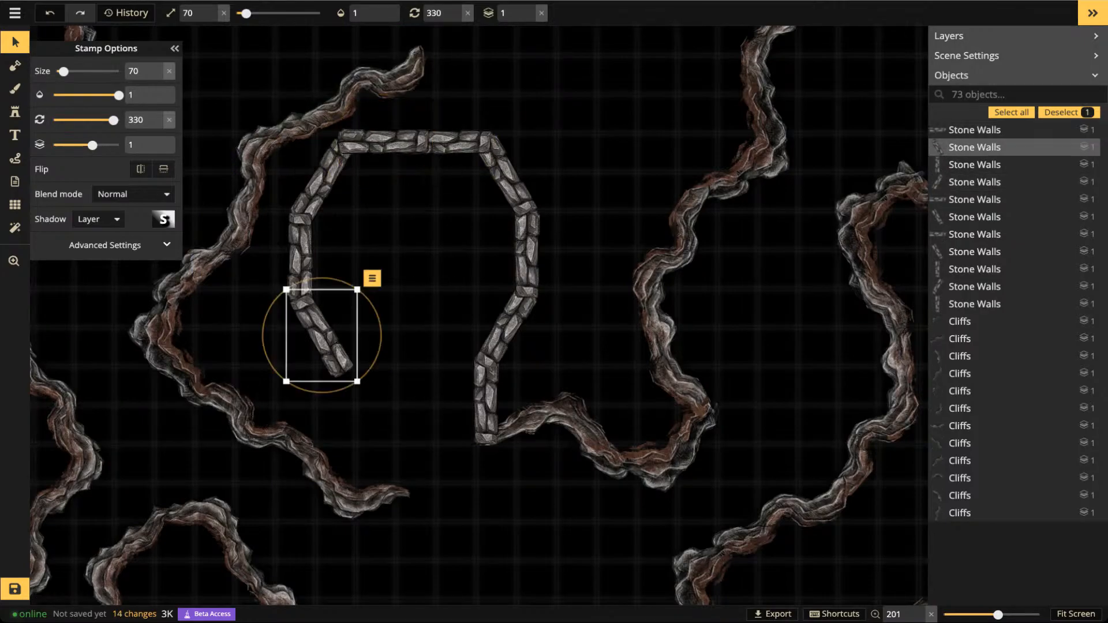
key(ctrl+c)
key(ctrl+v)
mouse_move(384, 438)
mouse_down()
mouse_move(365, 407)
mouse_move(387, 457)
mouse_up()
key(ctrl+v)
scroll(391, 440, up, 1)
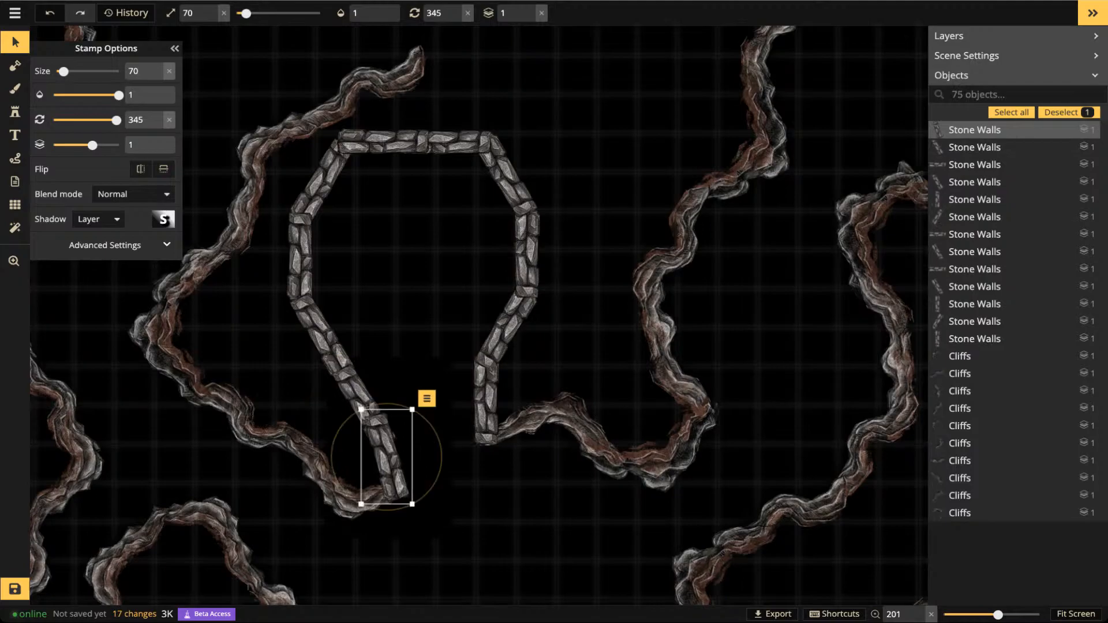
click(353, 303)
Place a horizontal wall section rotated 270° at each cliff end of the upper-left loop's gap
scroll(350, 301, down, 5)
key(space)
drag(350, 301, 184, 495)
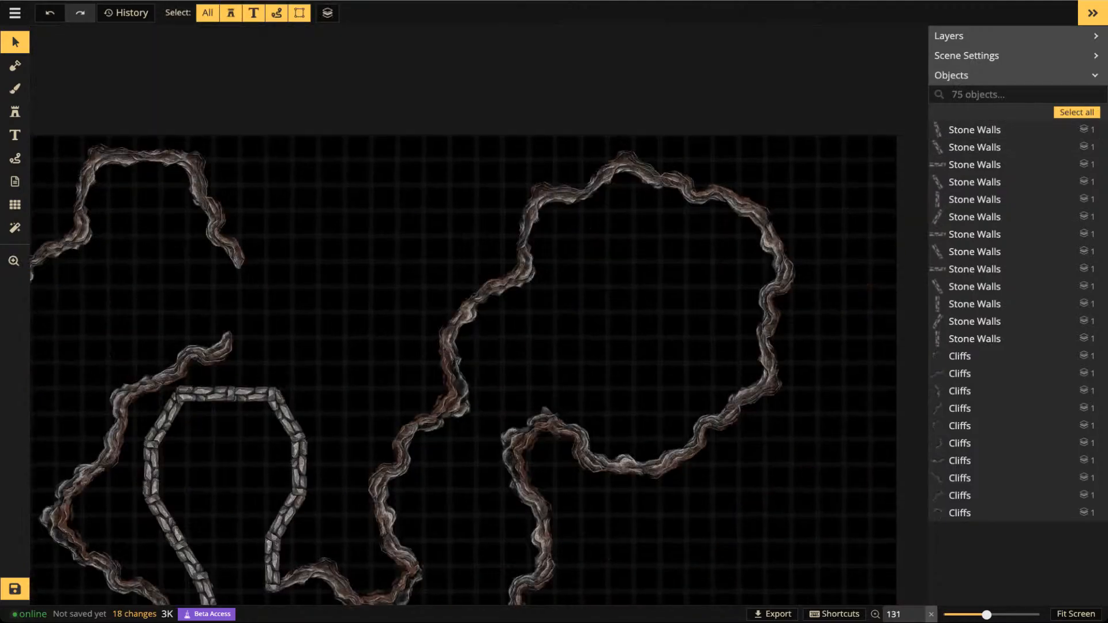
scroll(226, 264, up, 3)
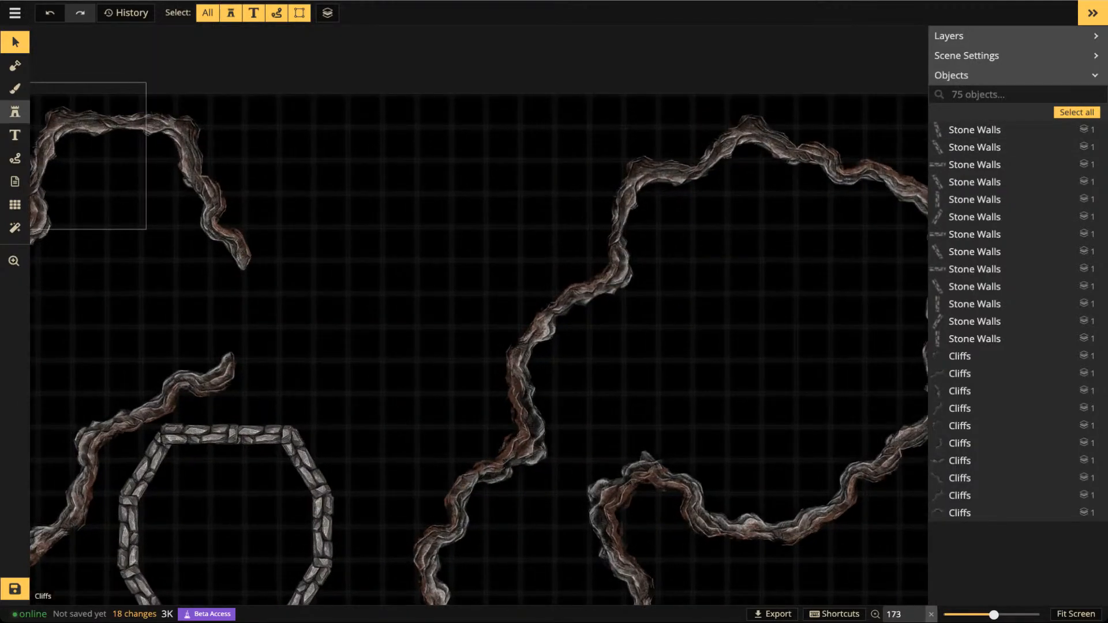
click(15, 112)
click(270, 241)
scroll(270, 241, down, 5)
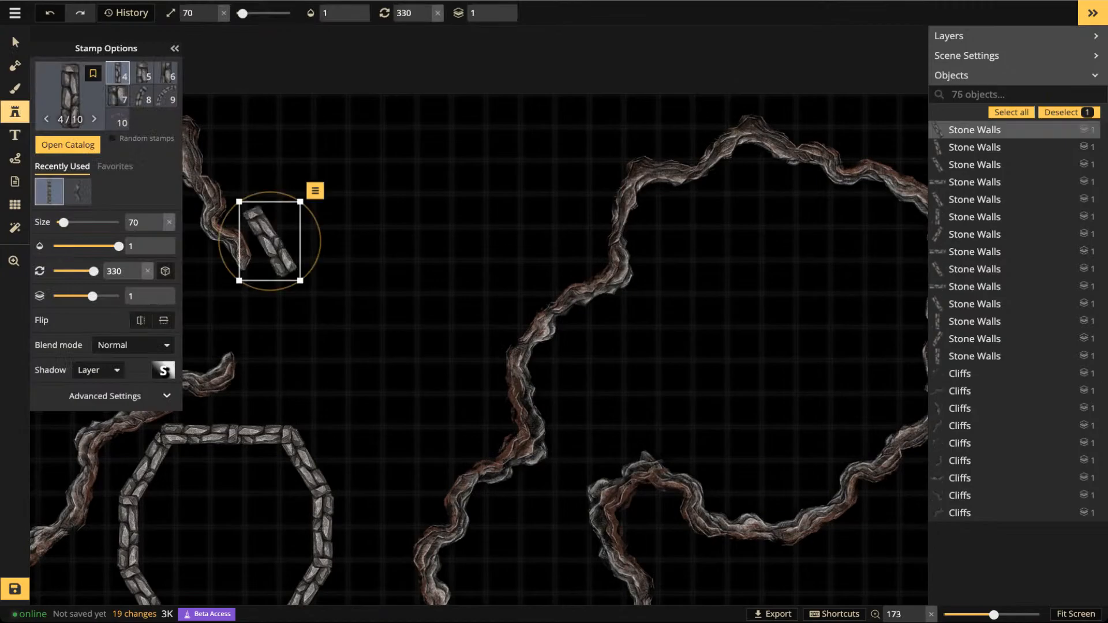
drag(269, 241, 277, 262)
click(269, 356)
scroll(268, 362, up, 4)
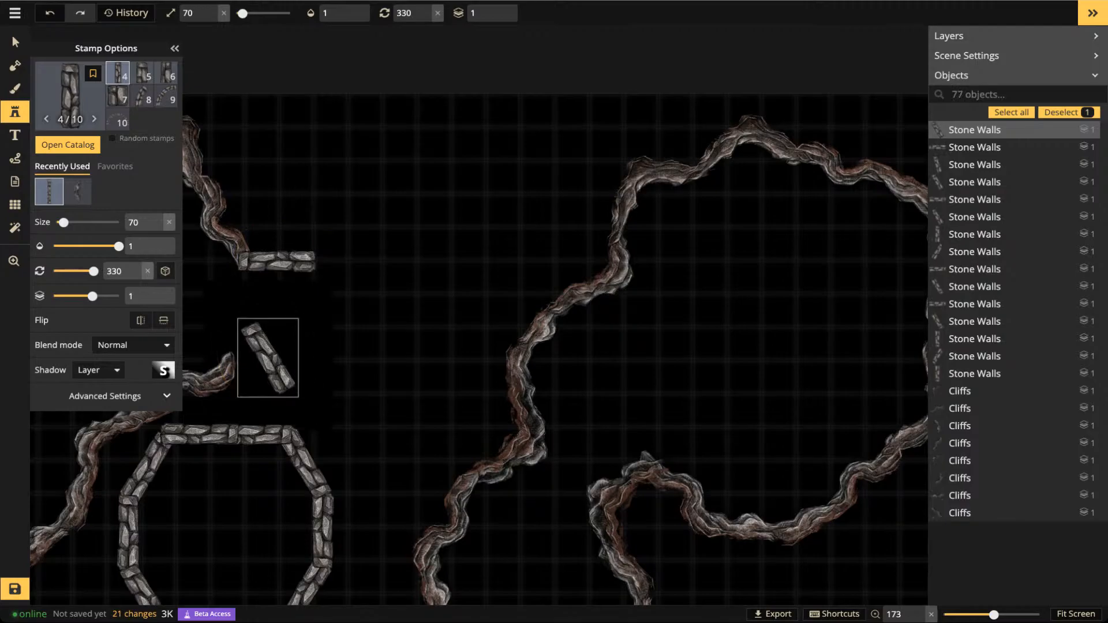
scroll(267, 362, down, 5)
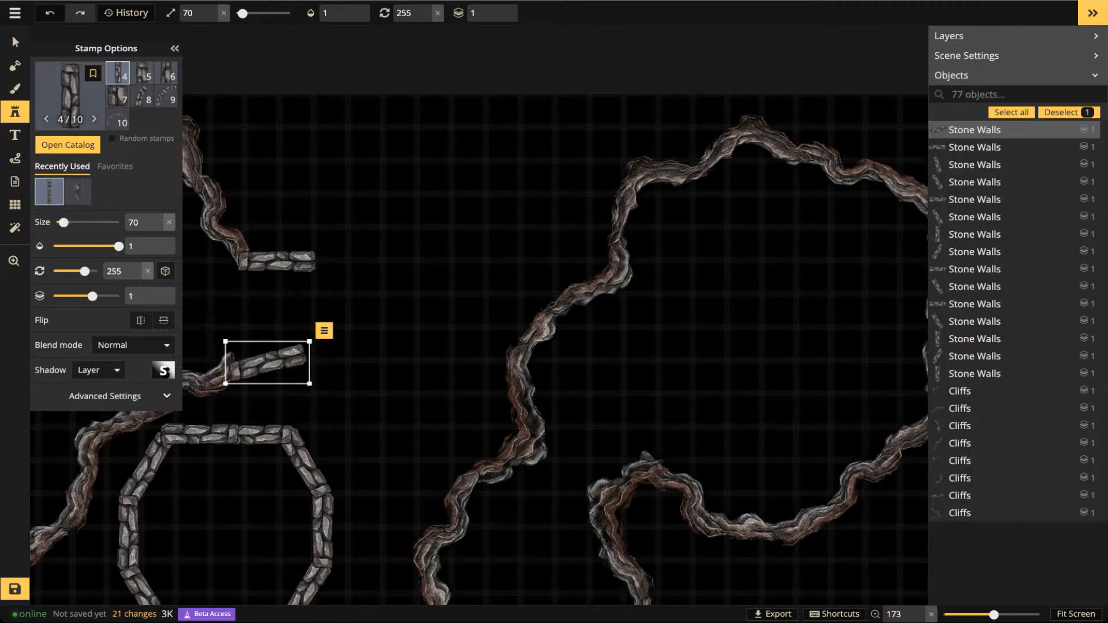
scroll(266, 362, up, 1)
Add a vertical section upward from the gap's upper wall, and continue it rightward with two horizontal sections at 90°
click(361, 277)
drag(361, 277, 324, 238)
scroll(341, 207, up, 6)
click(223, 118)
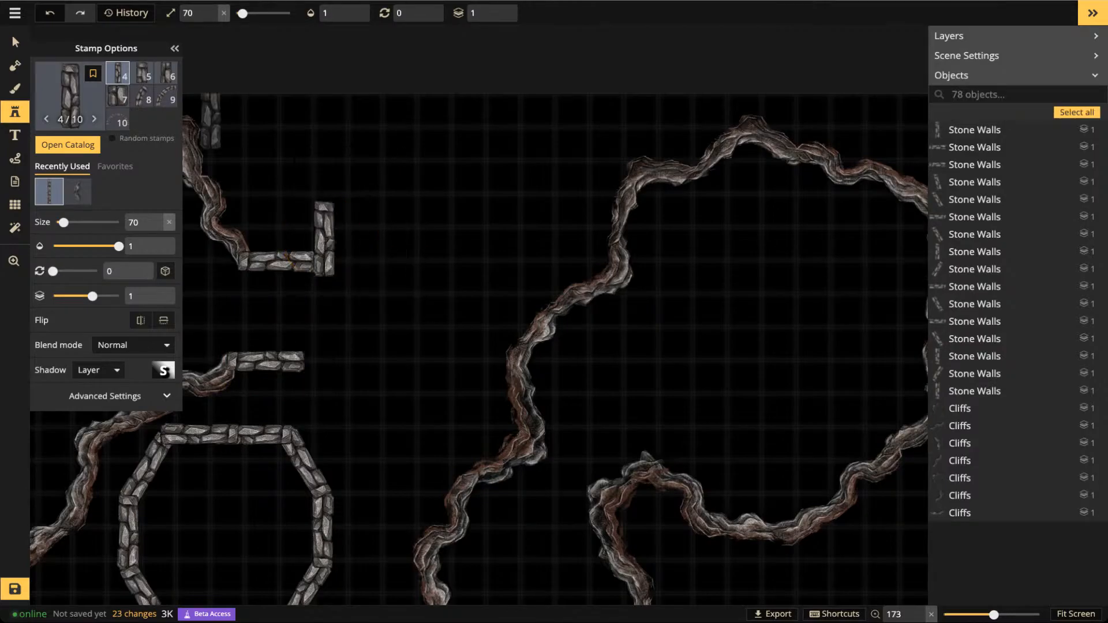
scroll(379, 223, up, 7)
scroll(353, 196, down, 1)
click(353, 193)
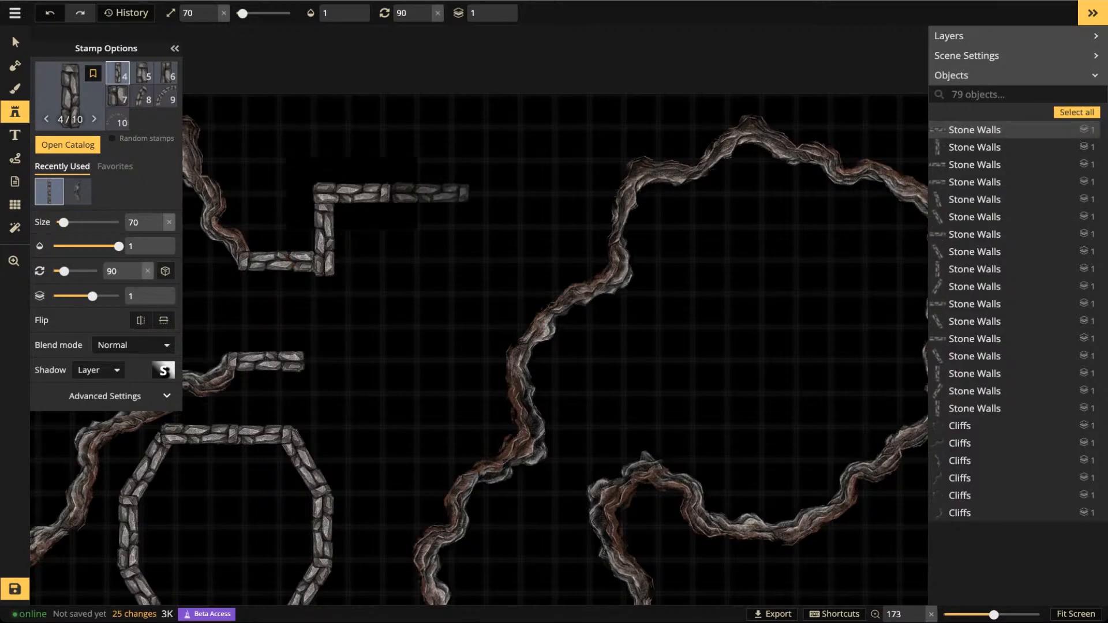
click(431, 194)
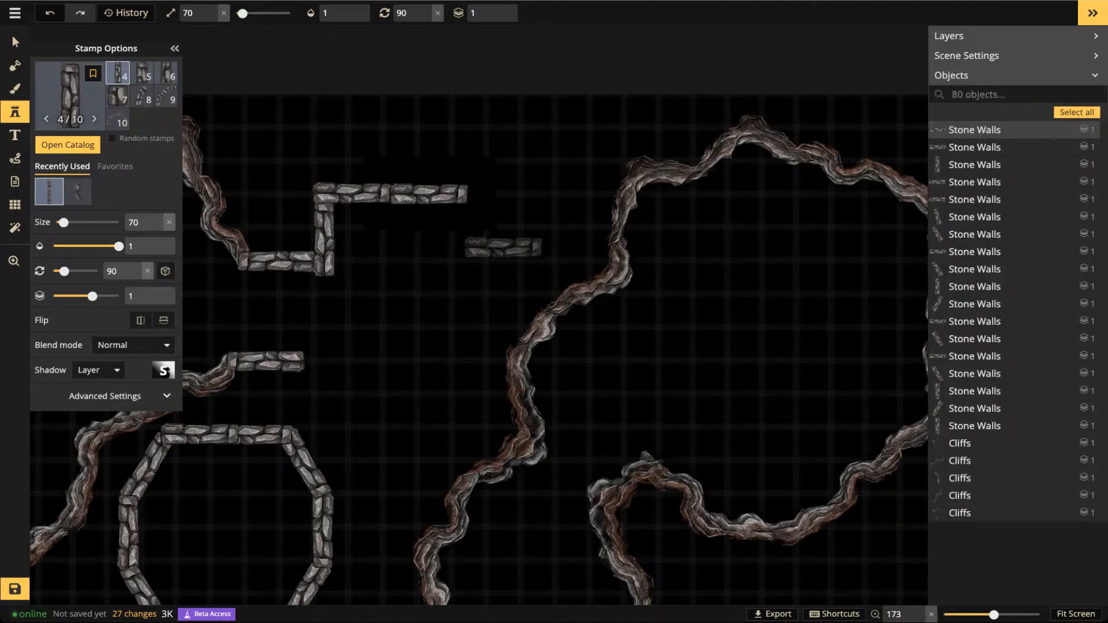
Place two vertical wall sections at 180° running down from the upper wall's right end
scroll(503, 247, up, 7)
scroll(475, 220, down, 1)
click(475, 221)
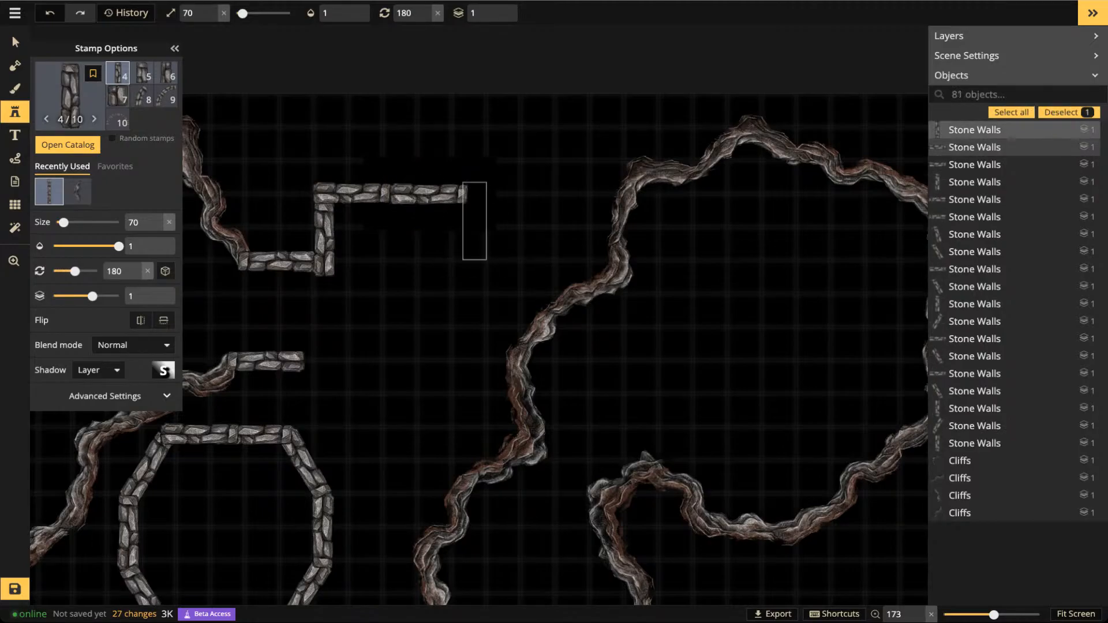
click(474, 294)
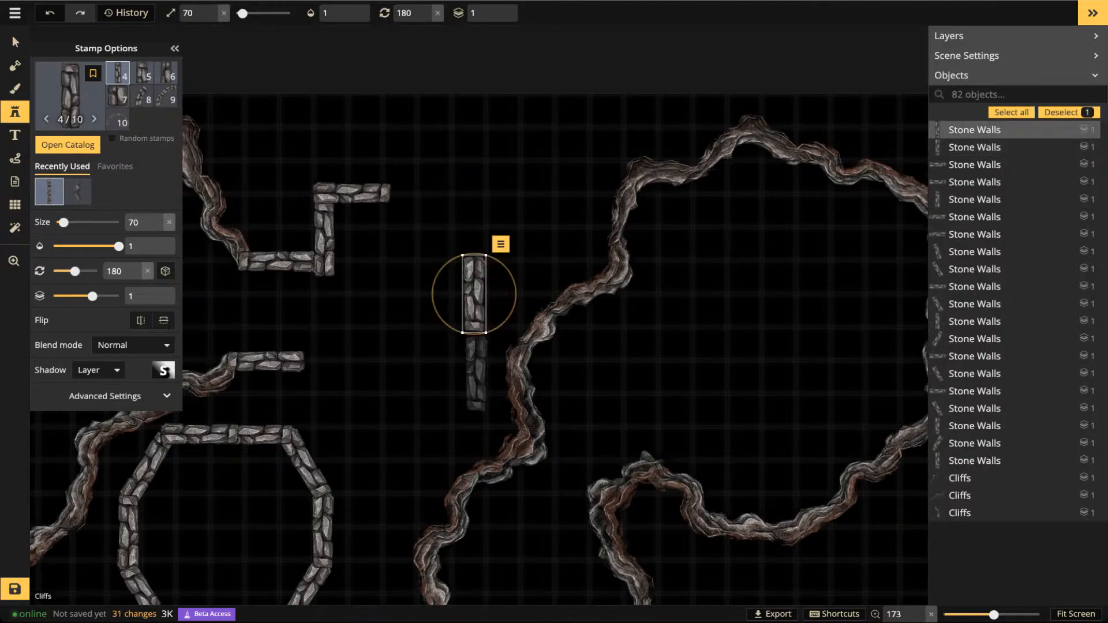
Delete the lower vertical section and extend the upper wall rightward with a copy of the 270° horizontal section
click(15, 42)
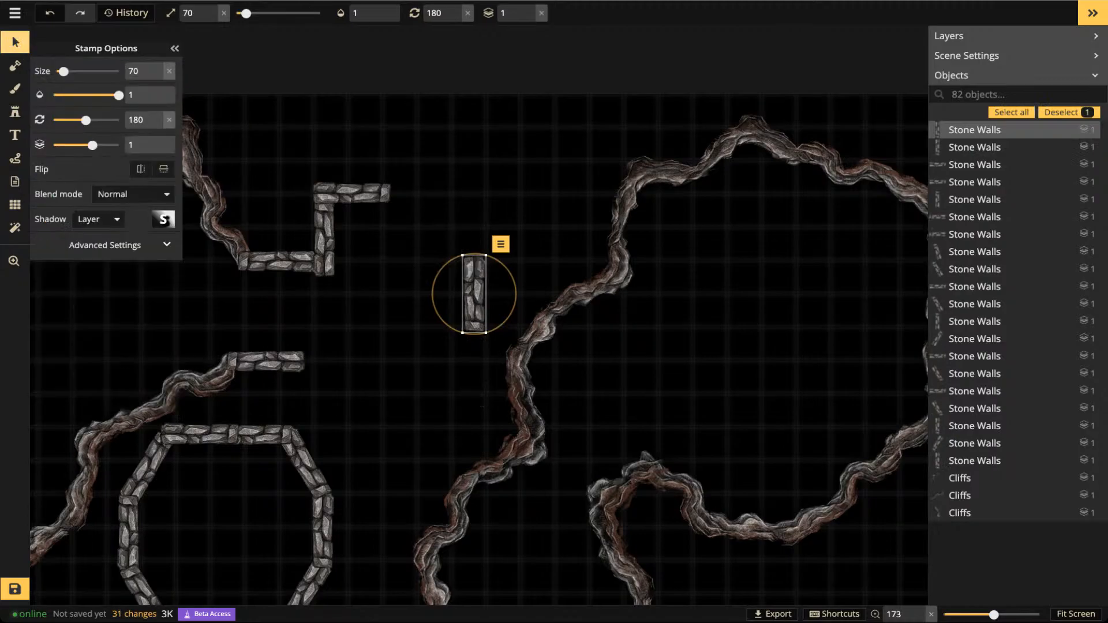
key(Delete)
drag(277, 261, 279, 263)
key(ctrl+c)
key(ctrl+v)
drag(442, 198, 428, 192)
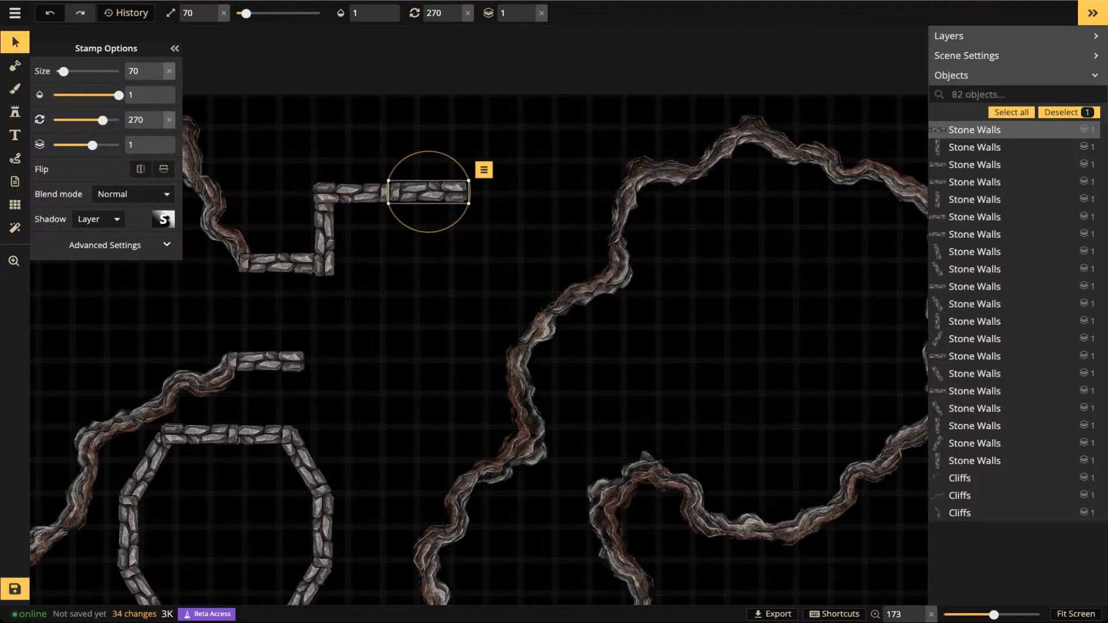
Run three vertical stone wall sections at 0° down from the right end of the upper-left gap's top wall
key(ctrl+v)
scroll(442, 280, up, 5)
scroll(442, 281, up, 1)
drag(442, 281, 475, 219)
key(ctrl+v)
drag(475, 318, 475, 295)
key(ctrl+v)
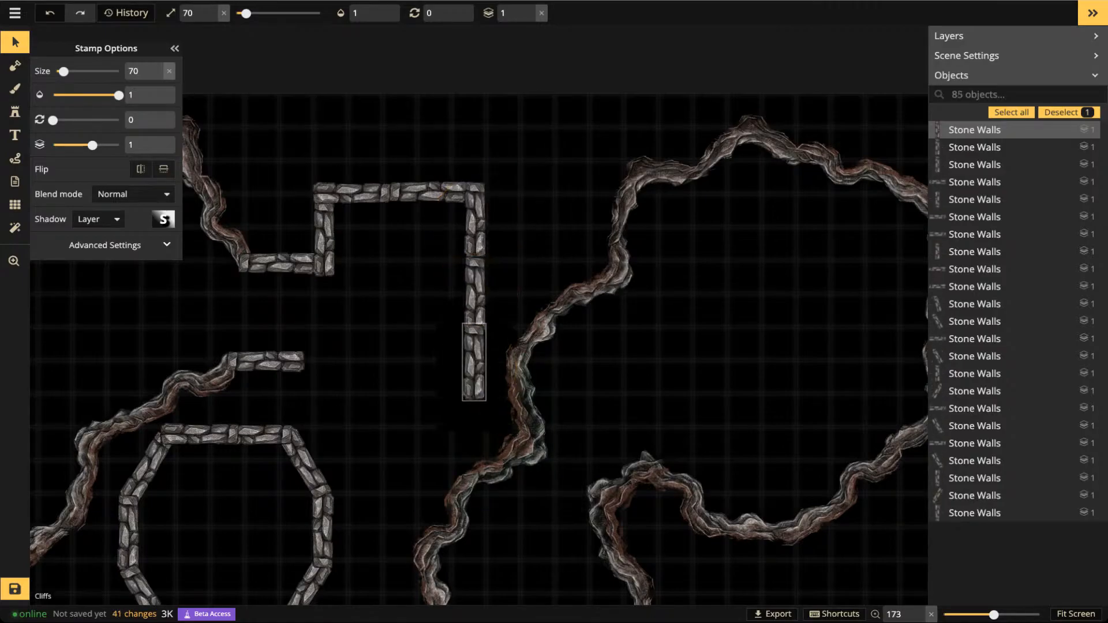
Add a vertical section at the gap's lower wall end and close the chamber's bottom with two horizontal sections at 270°
key(ctrl+v)
drag(474, 367, 314, 366)
key(ctrl+v)
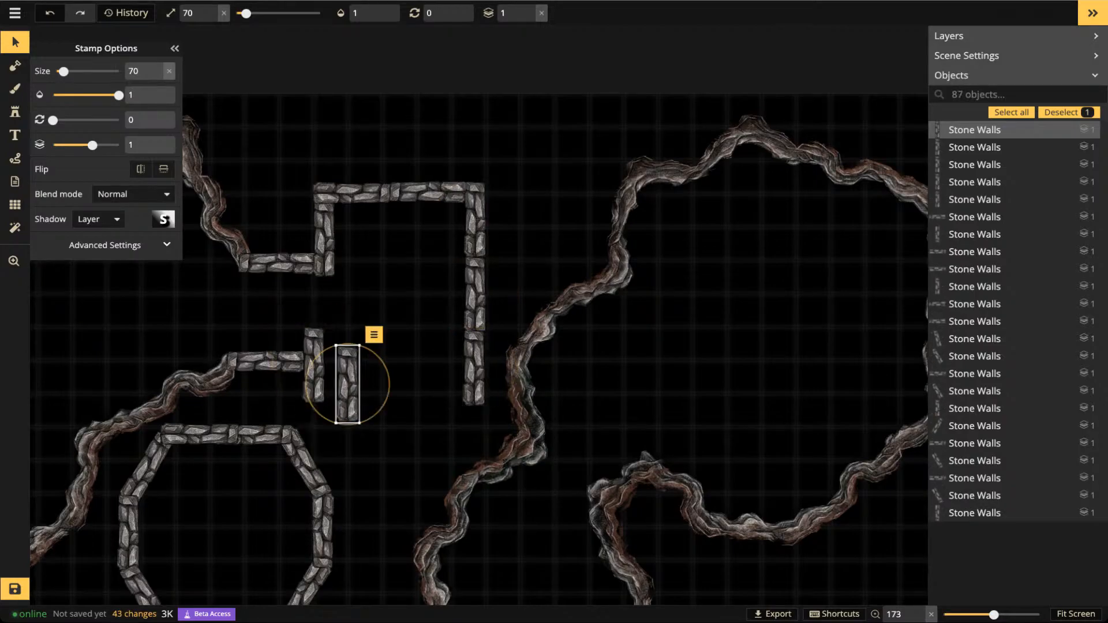
scroll(347, 385, down, 4)
scroll(347, 385, down, 2)
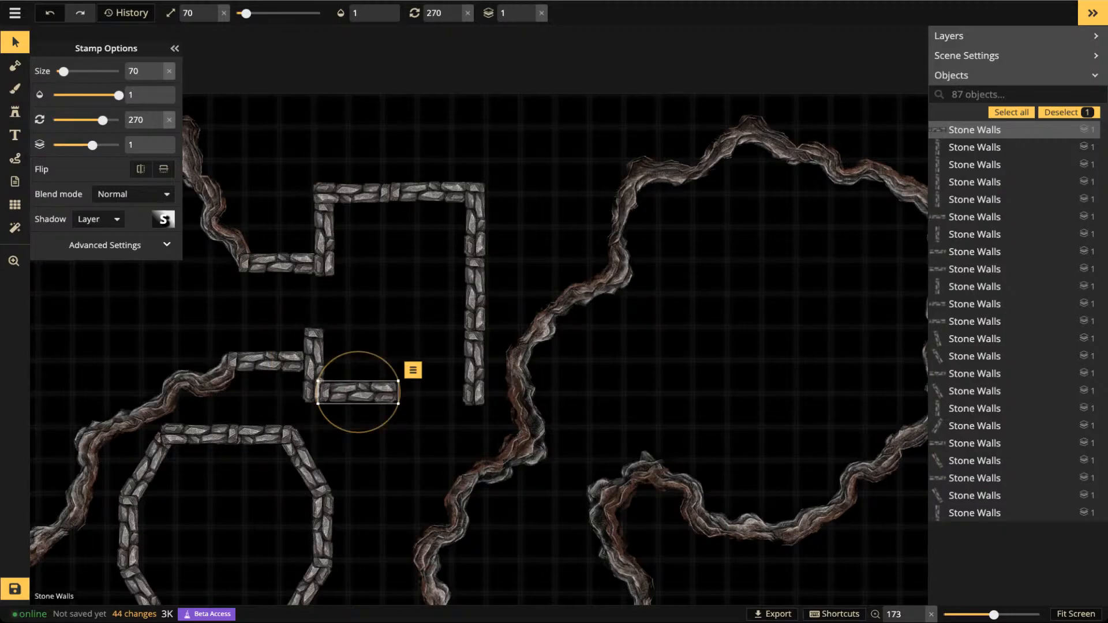
key(ctrl+v)
drag(425, 378, 427, 393)
click(342, 234)
Place a diagonal stone wall section rotated 45° at each cliff end of the lower-right gap
scroll(335, 230, down, 6)
drag(358, 306, 492, 98)
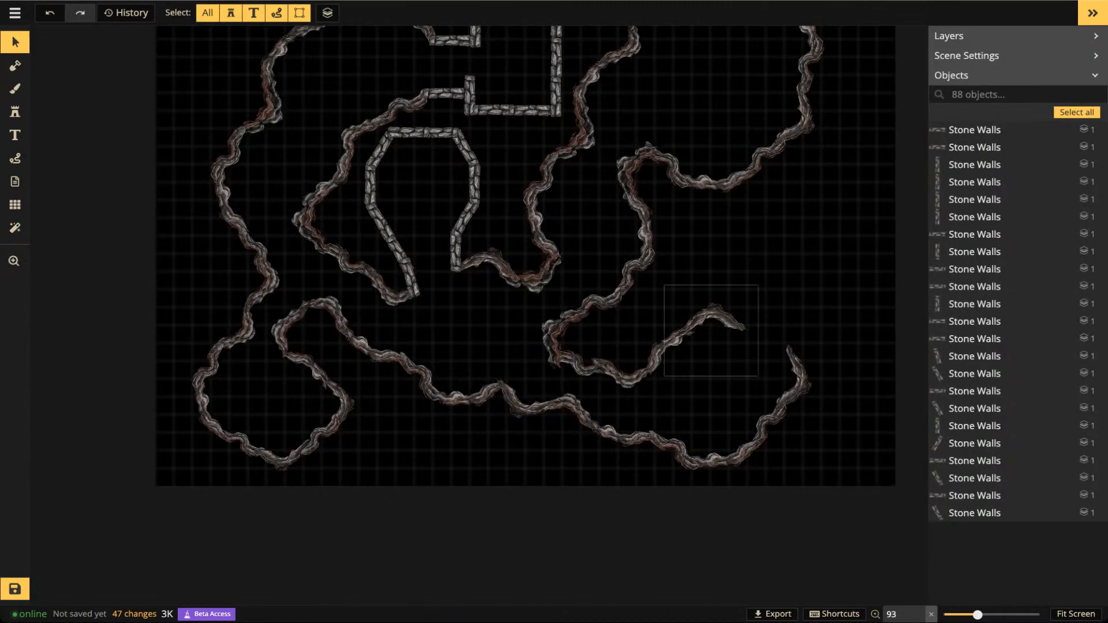
drag(629, 452, 574, 396)
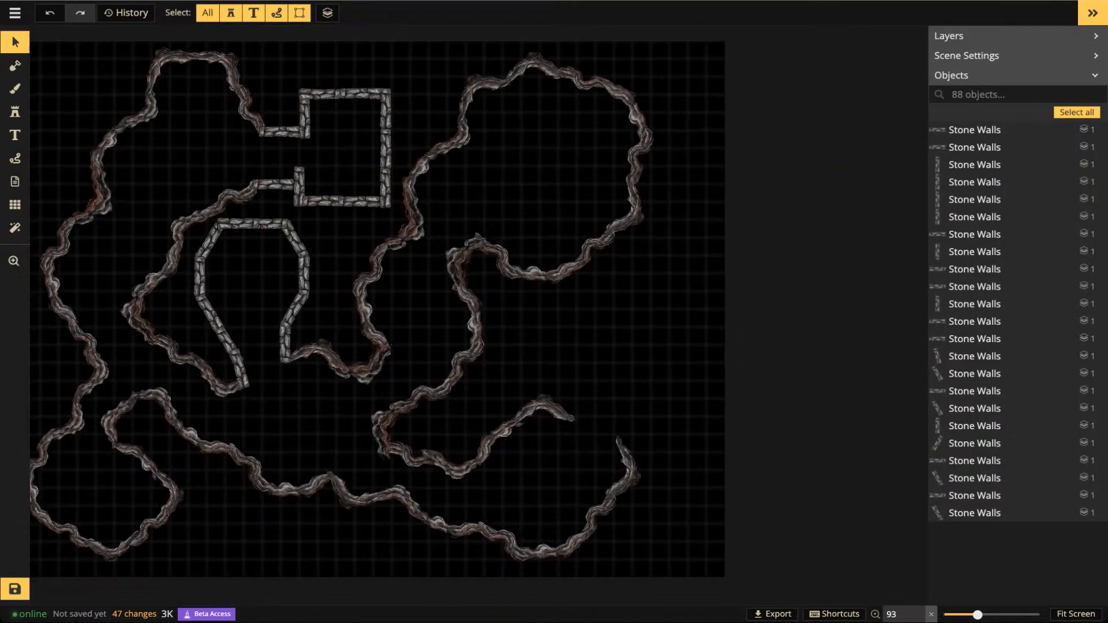
scroll(574, 395, up, 5)
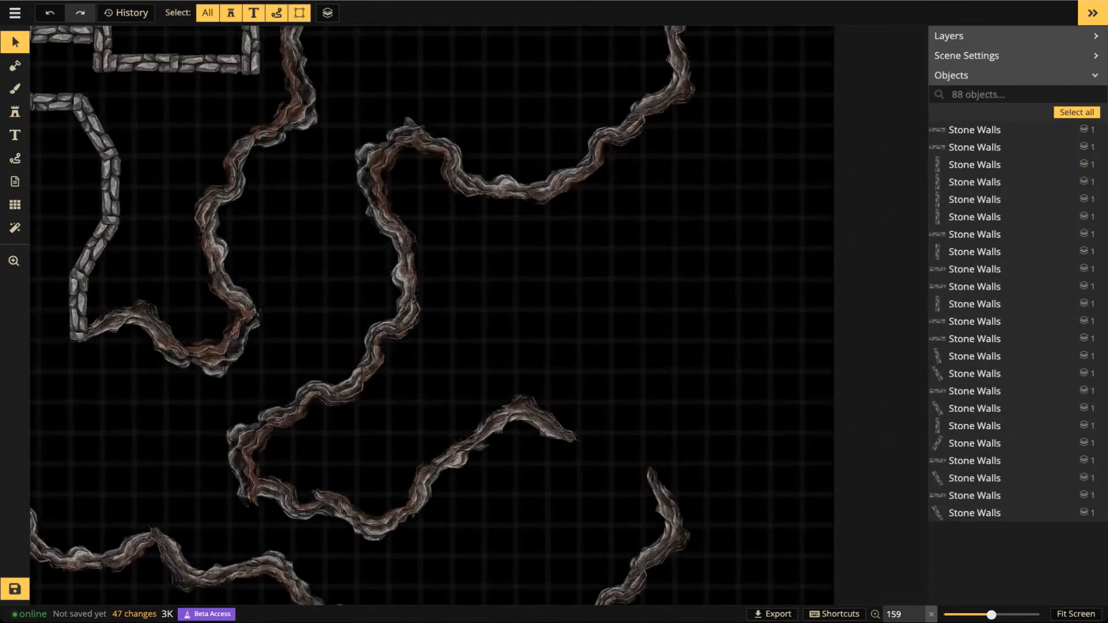
key(ctrl+v)
scroll(632, 368, up, 9)
drag(633, 368, 590, 415)
key(ctrl+v)
drag(643, 337, 667, 465)
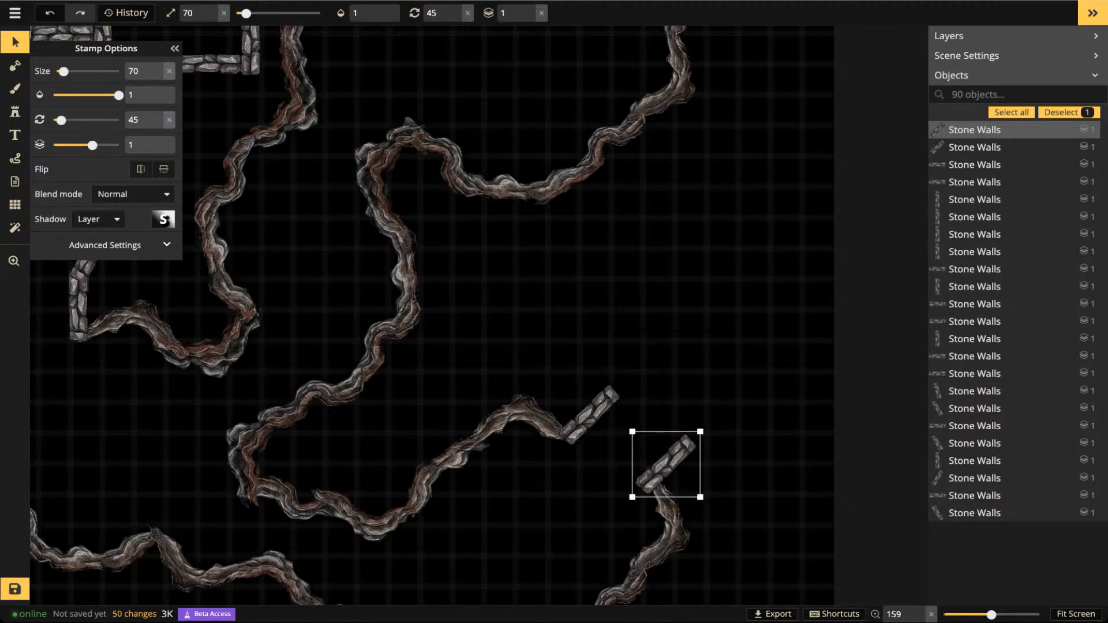
Attach a section rotated 135° to the outer end of the gap's upper diagonal wall, and copy it
key(ctrl+v)
click(686, 283)
drag(637, 327, 602, 369)
key(ctrl+c)
Stack two vertical wall sections at 180° upward from the end of the 135° section
key(ctrl+v)
key(r)
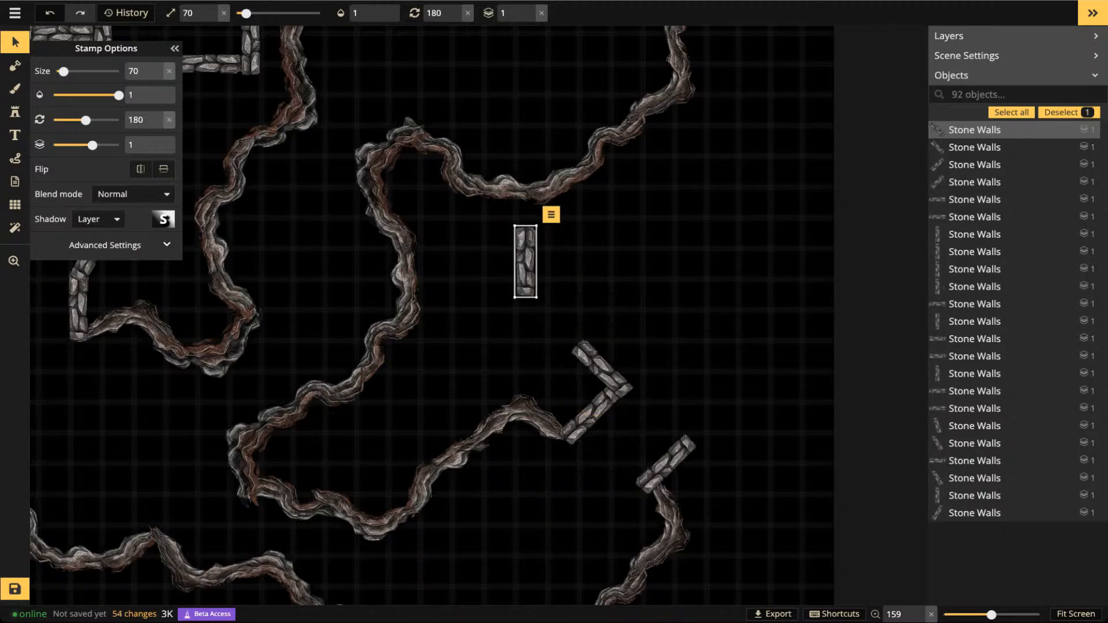
drag(525, 261, 579, 320)
key(Escape)
key(ctrl+v)
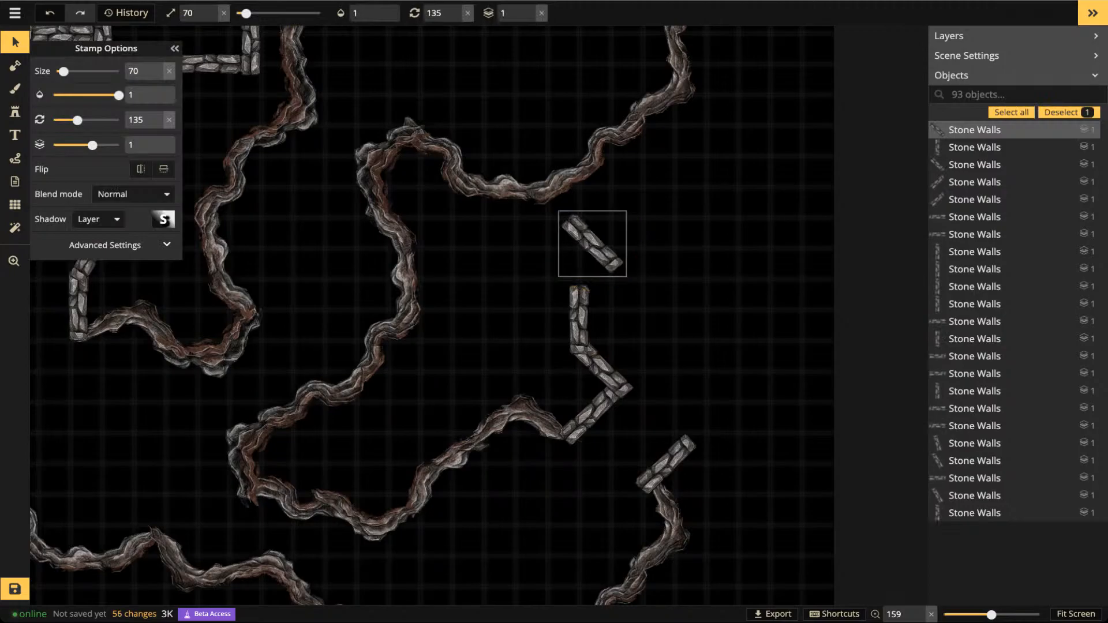
key(r)
drag(583, 259, 579, 266)
key(Escape)
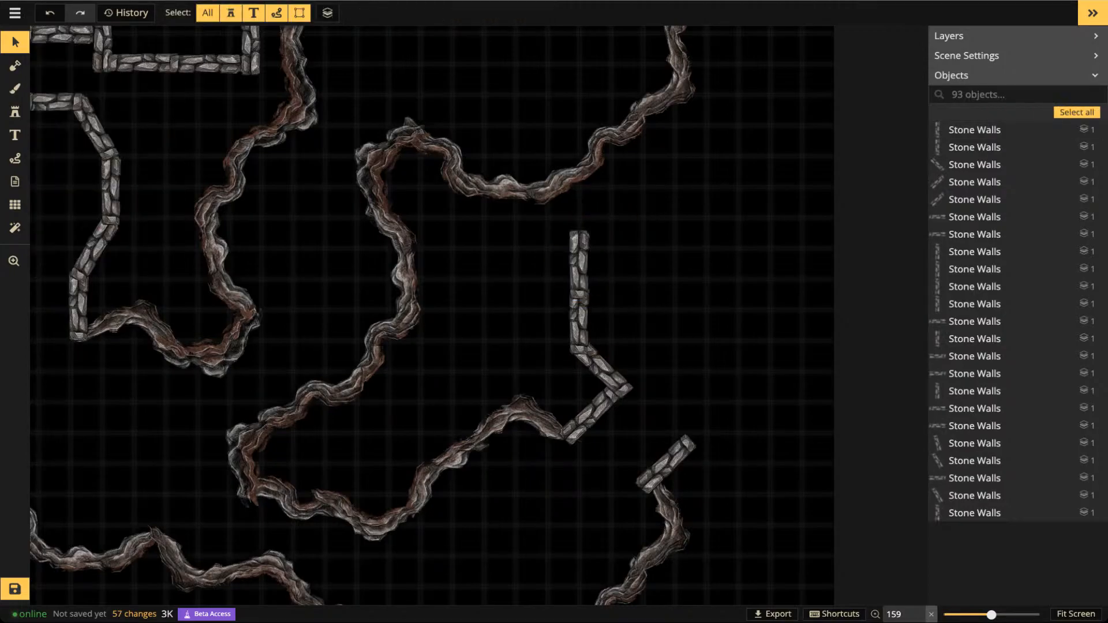
Continue the wall with a diagonal section at 225° and two horizontal sections at 90° for the chamber's top
key(ctrl+v)
scroll(618, 213, up, 6)
drag(619, 213, 602, 216)
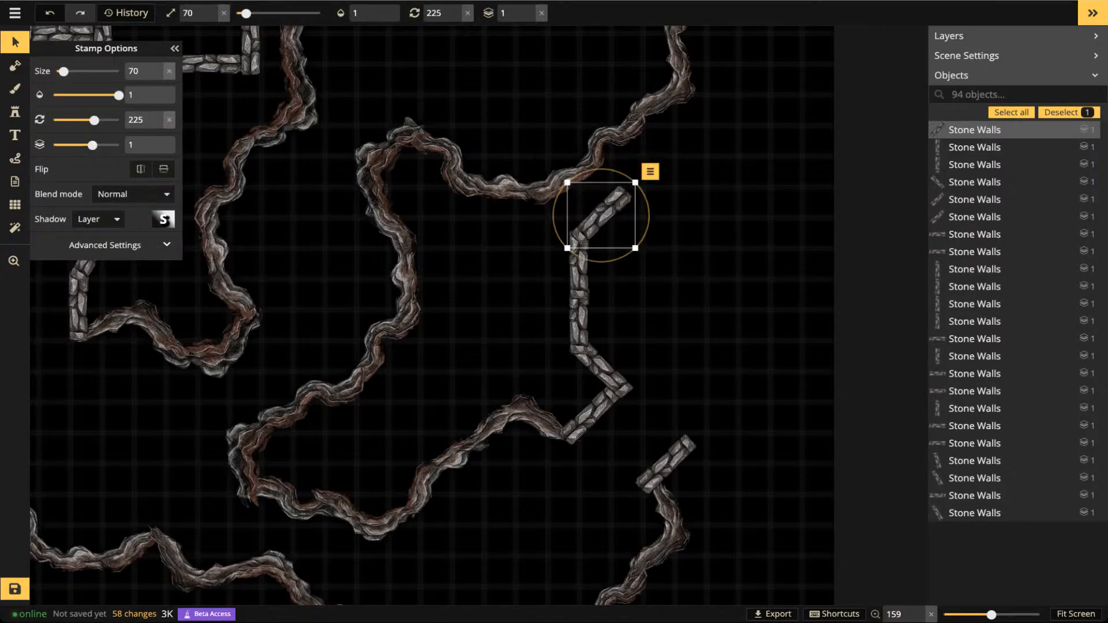
key(ctrl+v)
scroll(695, 198, down, 3)
drag(695, 198, 658, 194)
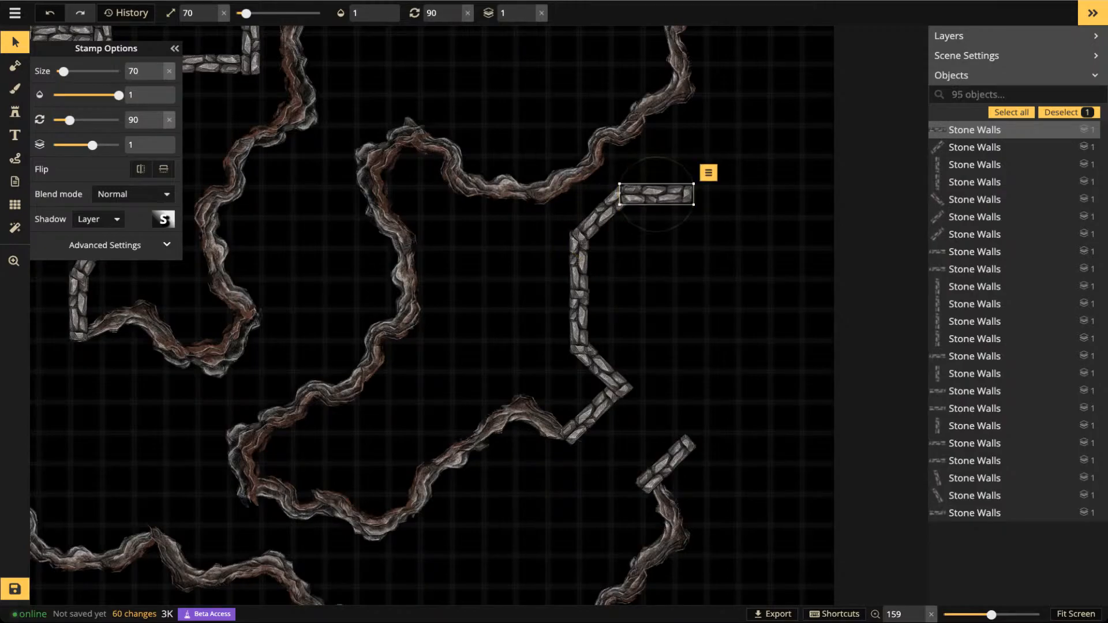
key(ctrl+v)
Run two vertical sections down the chamber's right side and set a horizontal section at 90° across their lower end
drag(733, 195, 770, 220)
key(ctrl+v)
scroll(762, 218, up, 7)
scroll(761, 218, down, 1)
key(ctrl+v)
drag(786, 303, 770, 284)
key(ctrl+v)
scroll(765, 356, down, 6)
drag(765, 356, 767, 330)
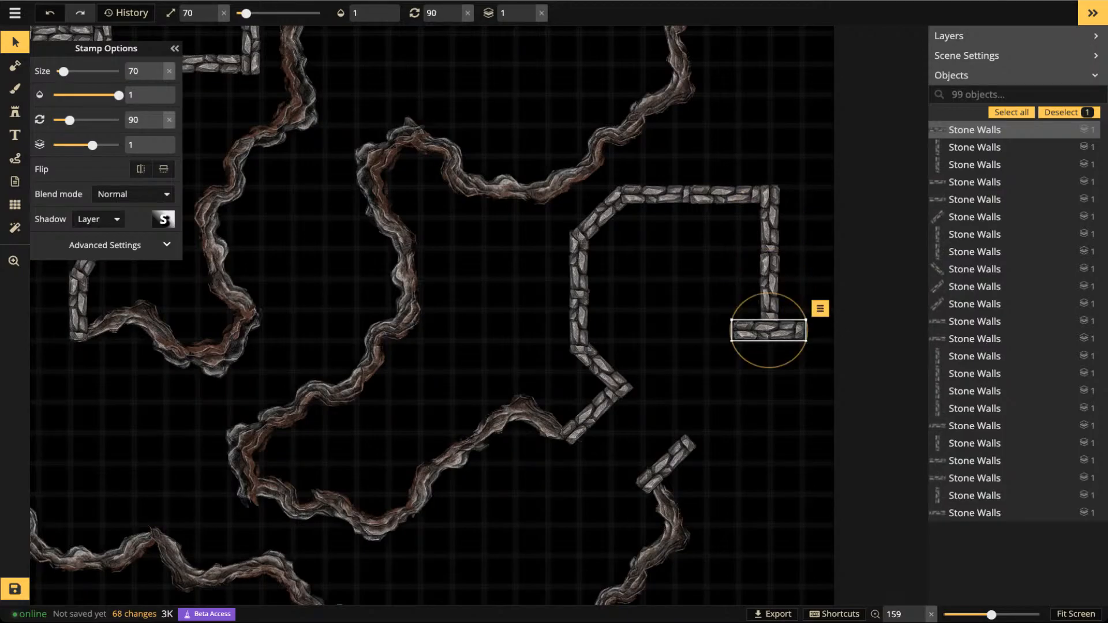
Add a vertical section down from the short ledge's right end, followed by a diagonal section angled inward
key(ctrl+v)
drag(812, 392, 797, 373)
key(ctrl+v)
drag(791, 478, 776, 425)
key(r)
Close the lower-right chamber's outline with a horizontal section at 270° between the two lower diagonals
key(ctrl+v)
key(r)
key(r)
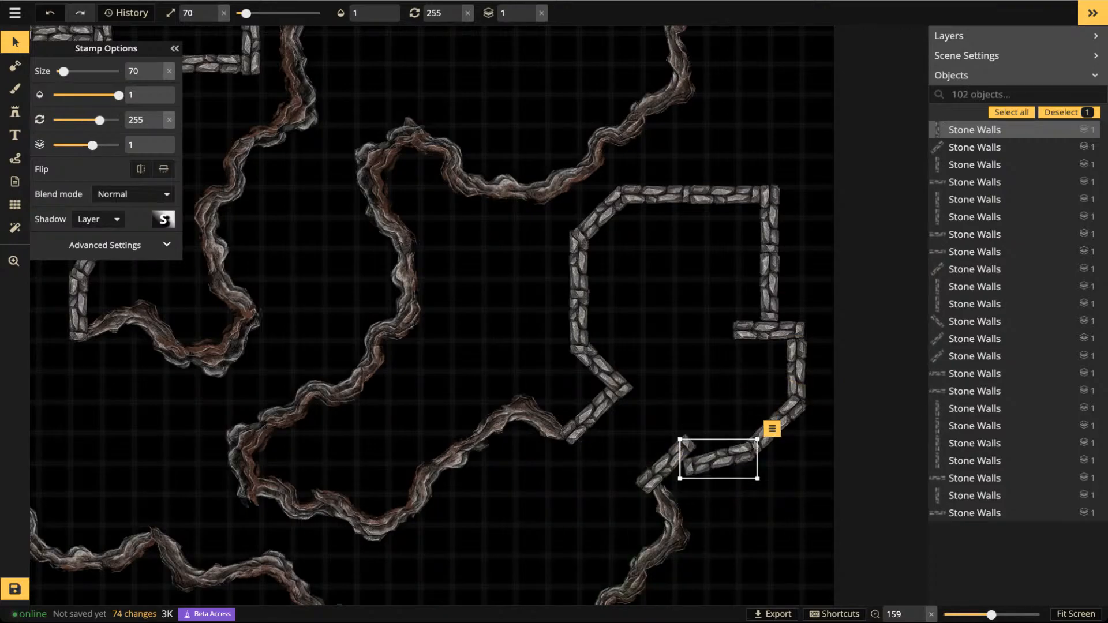
drag(720, 455, 719, 442)
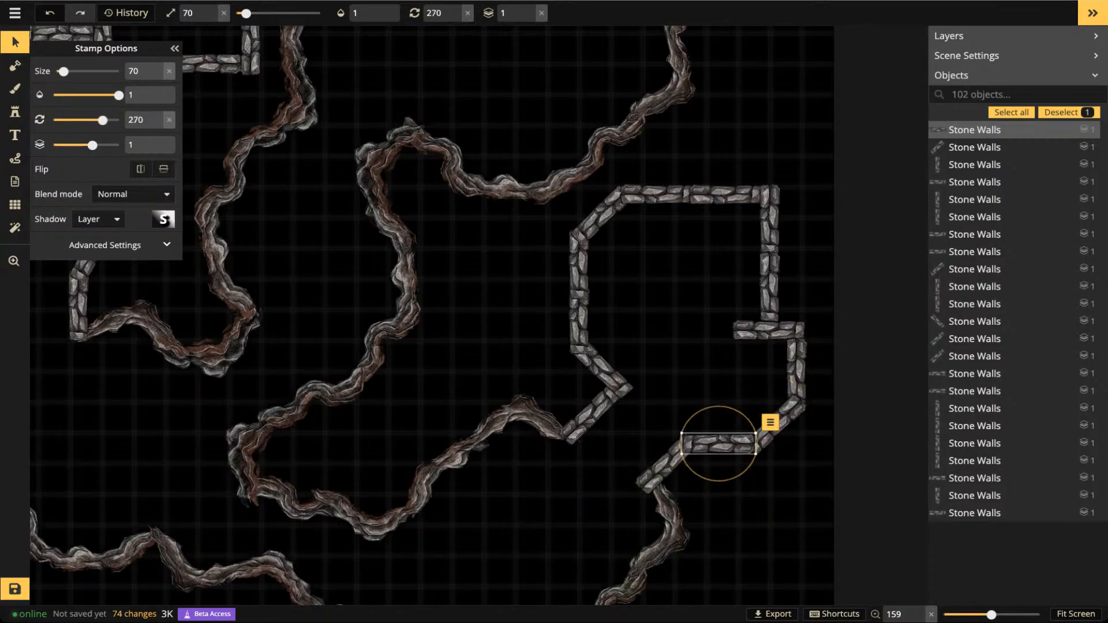
click(621, 336)
Save the map
scroll(621, 336, down, 3)
scroll(621, 336, down, 4)
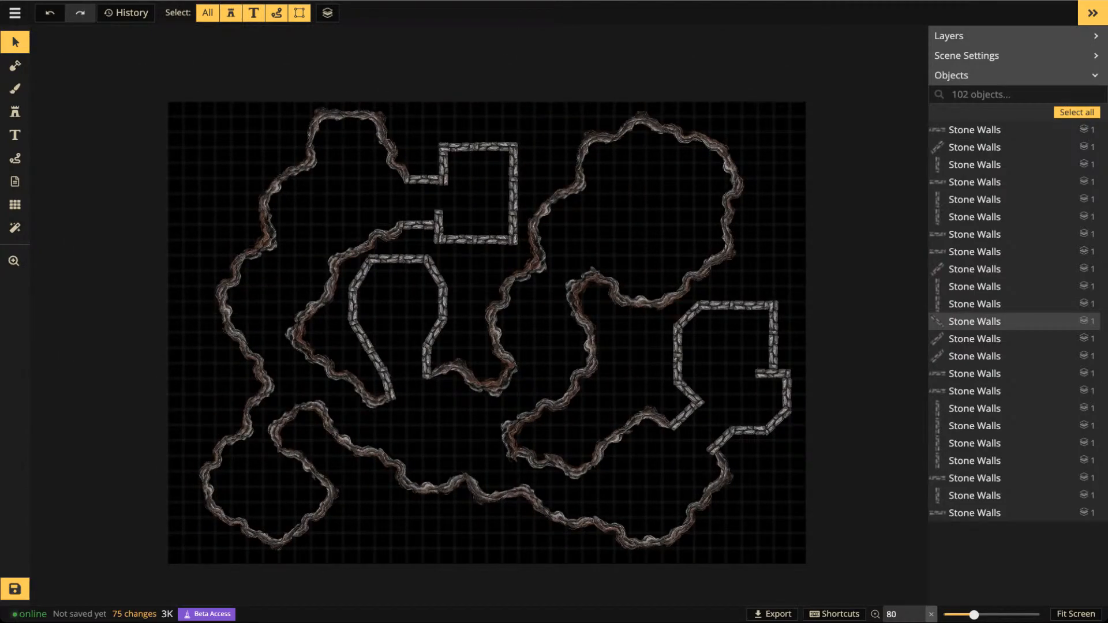
key(ctrl+s)
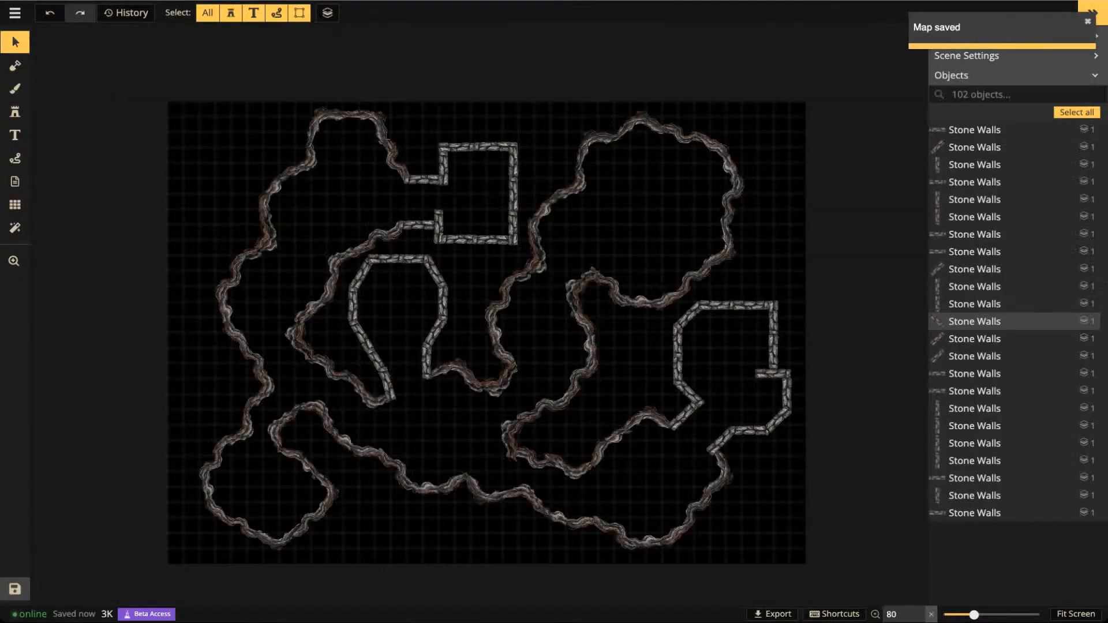
Paint the floor of the square stone chamber and the upper-left cave with a round mask brush of size 32 in Add mode
key(m)
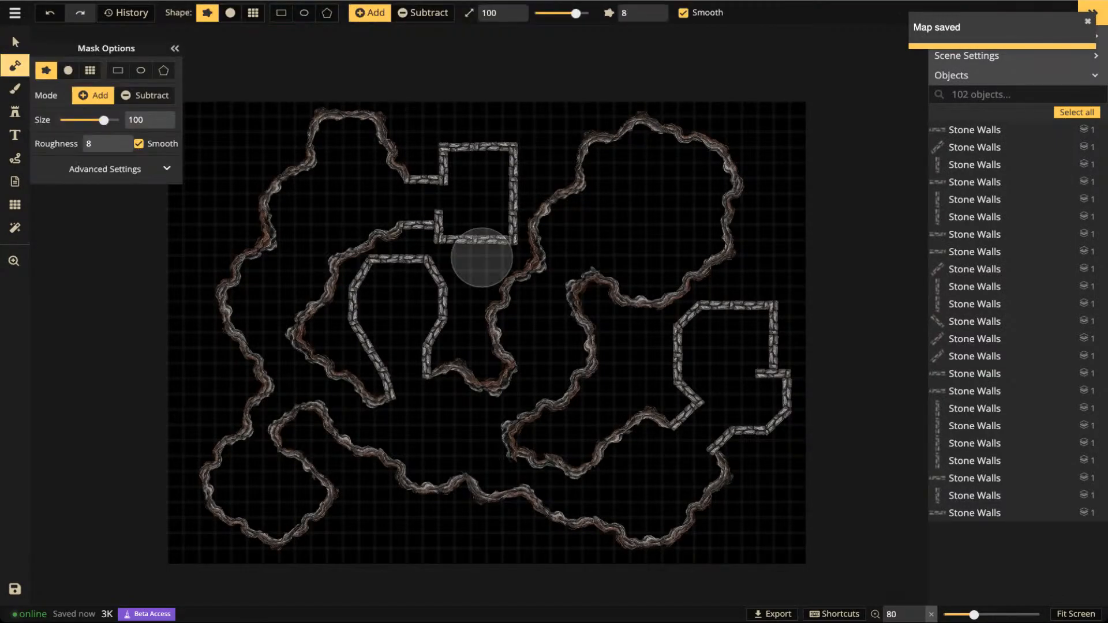
click(68, 70)
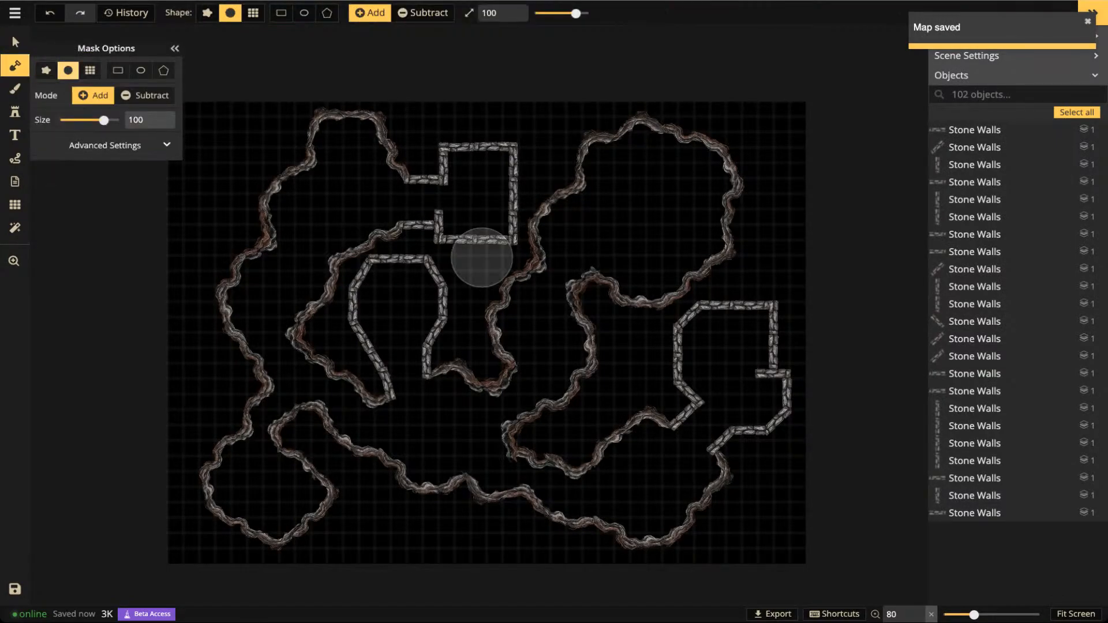
scroll(513, 32, down, 5)
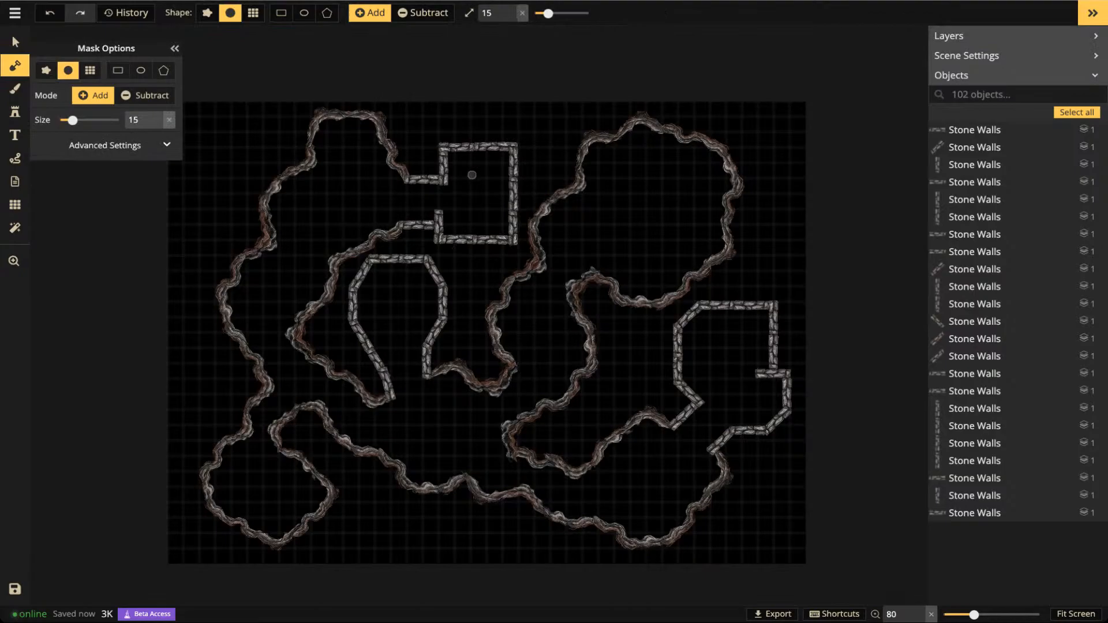
scroll(472, 175, up, 2)
scroll(509, 28, up, 2)
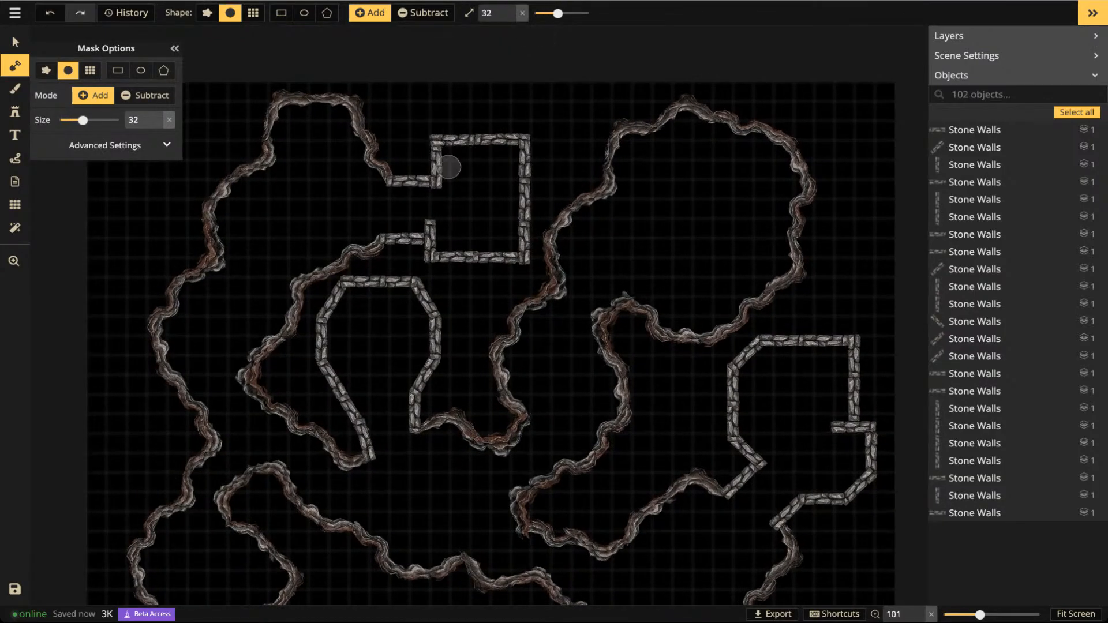
mouse_move(450, 166)
mouse_down()
mouse_move(511, 154)
mouse_move(507, 244)
mouse_move(439, 243)
mouse_move(448, 197)
mouse_move(454, 235)
mouse_move(484, 190)
mouse_move(468, 185)
mouse_move(479, 228)
mouse_move(477, 174)
mouse_move(480, 232)
mouse_move(434, 199)
mouse_move(374, 183)
mouse_move(343, 123)
mouse_move(312, 110)
mouse_move(292, 118)
mouse_up()
mouse_move(282, 171)
mouse_down()
mouse_move(233, 196)
mouse_move(233, 252)
mouse_move(257, 280)
mouse_move(286, 280)
mouse_move(303, 264)
mouse_up()
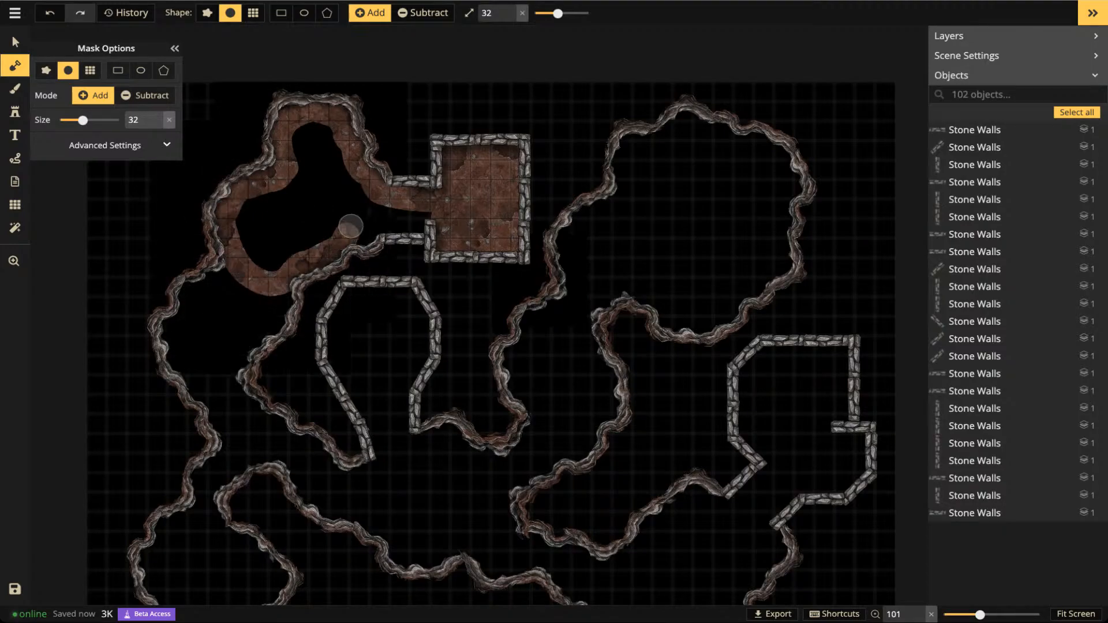
mouse_move(436, 217)
mouse_down()
mouse_move(356, 240)
mouse_move(352, 228)
mouse_move(302, 252)
mouse_move(348, 203)
mouse_up()
mouse_move(310, 128)
mouse_down()
mouse_move(257, 198)
mouse_move(241, 253)
mouse_move(323, 136)
mouse_move(263, 256)
mouse_move(329, 162)
mouse_move(345, 158)
mouse_move(281, 265)
mouse_move(347, 188)
mouse_move(397, 206)
mouse_move(342, 185)
mouse_up()
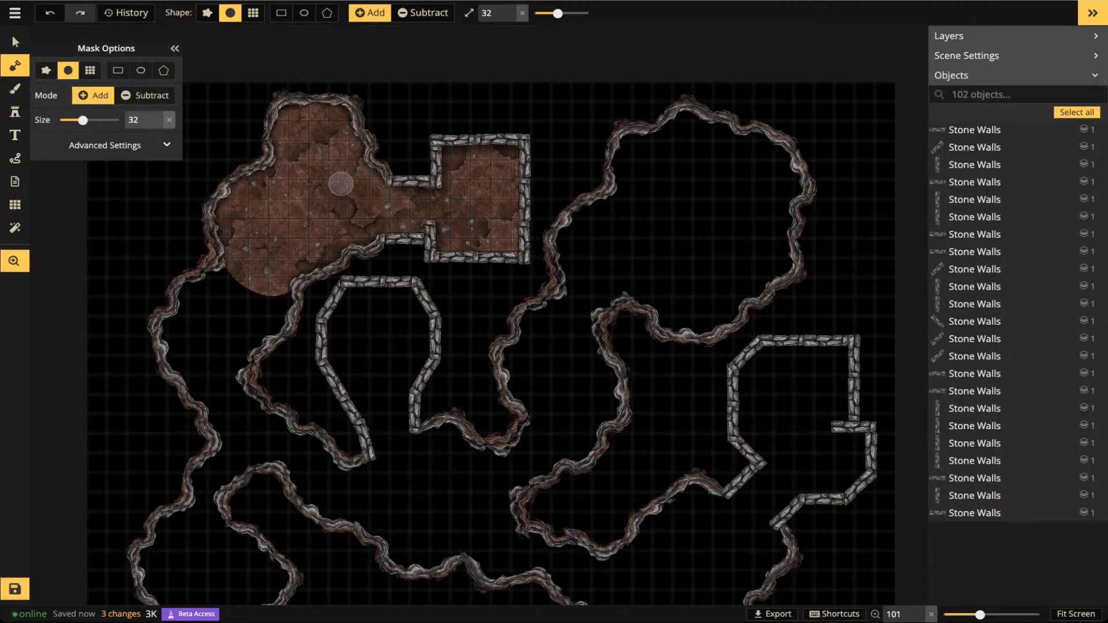
Paint the floor down the left passage and throughout the lower-left cave
mouse_move(272, 318)
mouse_down()
mouse_move(351, 242)
mouse_move(303, 322)
mouse_move(278, 325)
mouse_move(261, 321)
mouse_move(245, 273)
mouse_move(269, 231)
mouse_move(309, 213)
mouse_move(262, 280)
mouse_move(260, 302)
mouse_move(292, 241)
mouse_move(275, 320)
mouse_move(335, 221)
mouse_up()
key(space)
drag(506, 417, 558, 199)
mouse_move(332, 141)
mouse_down()
mouse_move(357, 186)
mouse_move(327, 229)
mouse_move(331, 262)
mouse_move(297, 272)
mouse_move(279, 318)
mouse_move(275, 305)
mouse_move(282, 328)
mouse_move(347, 371)
mouse_move(378, 337)
mouse_move(401, 336)
mouse_move(398, 315)
mouse_move(347, 279)
mouse_move(298, 314)
mouse_move(298, 328)
mouse_move(298, 303)
mouse_move(354, 294)
mouse_move(326, 343)
mouse_move(363, 307)
mouse_move(341, 348)
mouse_move(365, 327)
mouse_move(358, 305)
mouse_move(366, 334)
mouse_move(320, 331)
mouse_move(317, 301)
mouse_up()
key(space)
mouse_move(524, 255)
mouse_down()
mouse_move(423, 383)
mouse_move(386, 358)
mouse_up()
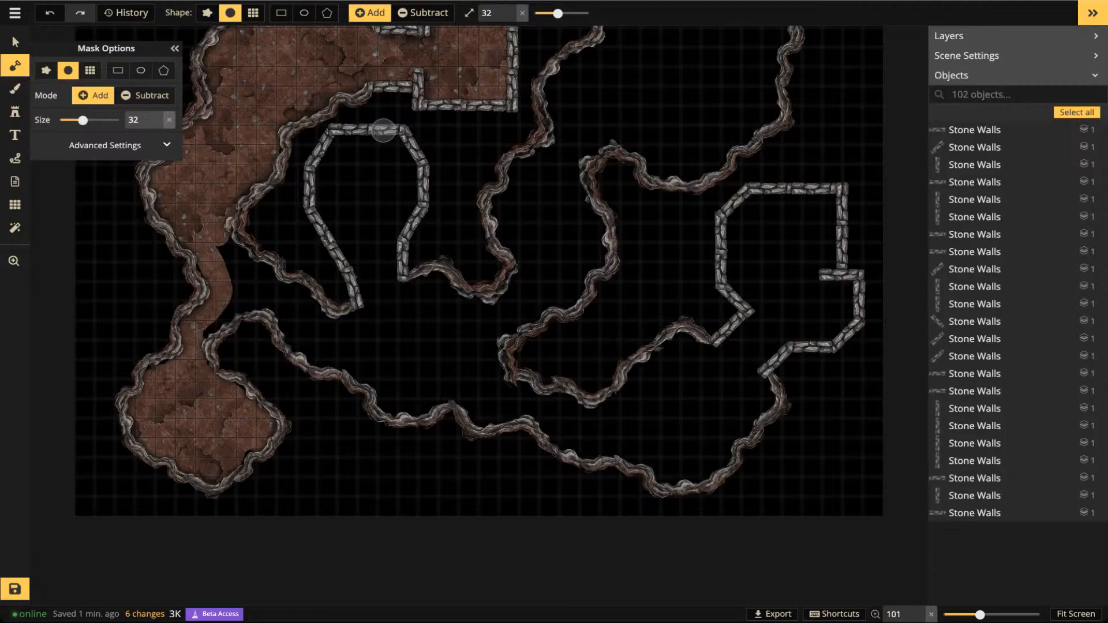
click(162, 364)
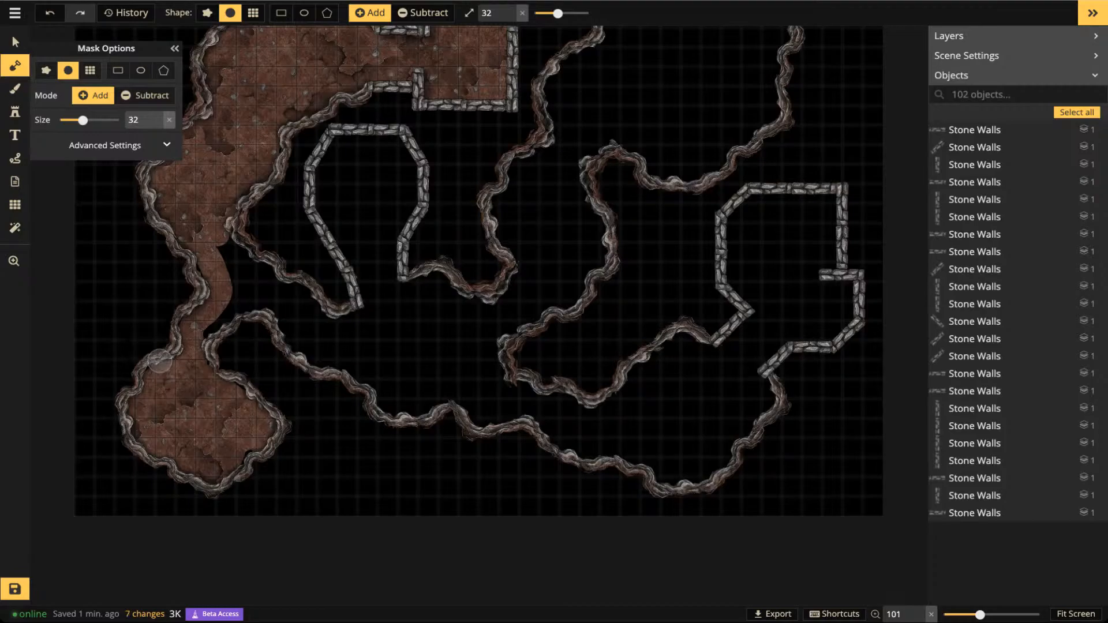
click(248, 446)
Paint the floor of the central cave, the keyhole-shaped stone chamber and the passage leading up to the upper-right cave
mouse_move(216, 319)
mouse_down()
mouse_move(263, 298)
mouse_move(250, 299)
mouse_move(278, 305)
mouse_move(305, 348)
mouse_move(355, 368)
mouse_move(296, 298)
mouse_move(223, 241)
mouse_move(249, 292)
mouse_move(379, 361)
mouse_up()
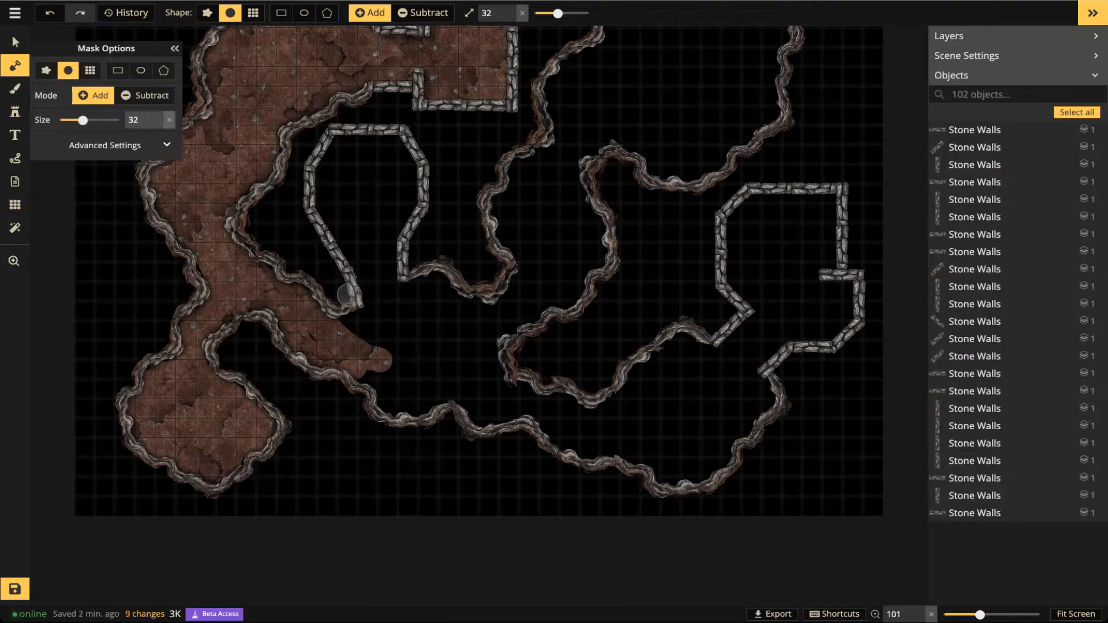
mouse_move(345, 325)
mouse_down()
mouse_move(377, 292)
mouse_move(355, 249)
mouse_move(356, 206)
mouse_move(344, 237)
mouse_move(325, 196)
mouse_move(351, 141)
mouse_move(405, 155)
mouse_move(386, 293)
mouse_move(382, 154)
mouse_move(358, 163)
mouse_move(345, 202)
mouse_move(370, 257)
mouse_move(370, 154)
mouse_move(403, 301)
mouse_move(441, 281)
mouse_move(464, 305)
mouse_move(520, 306)
mouse_move(493, 358)
mouse_move(507, 396)
mouse_move(482, 418)
mouse_move(459, 394)
mouse_move(397, 405)
mouse_move(378, 371)
mouse_move(365, 376)
mouse_move(371, 329)
mouse_move(397, 306)
mouse_move(402, 388)
mouse_move(426, 307)
mouse_move(441, 297)
mouse_move(422, 385)
mouse_move(455, 315)
mouse_move(452, 372)
mouse_move(496, 322)
mouse_move(478, 349)
mouse_move(490, 400)
mouse_move(517, 395)
mouse_move(502, 416)
mouse_up()
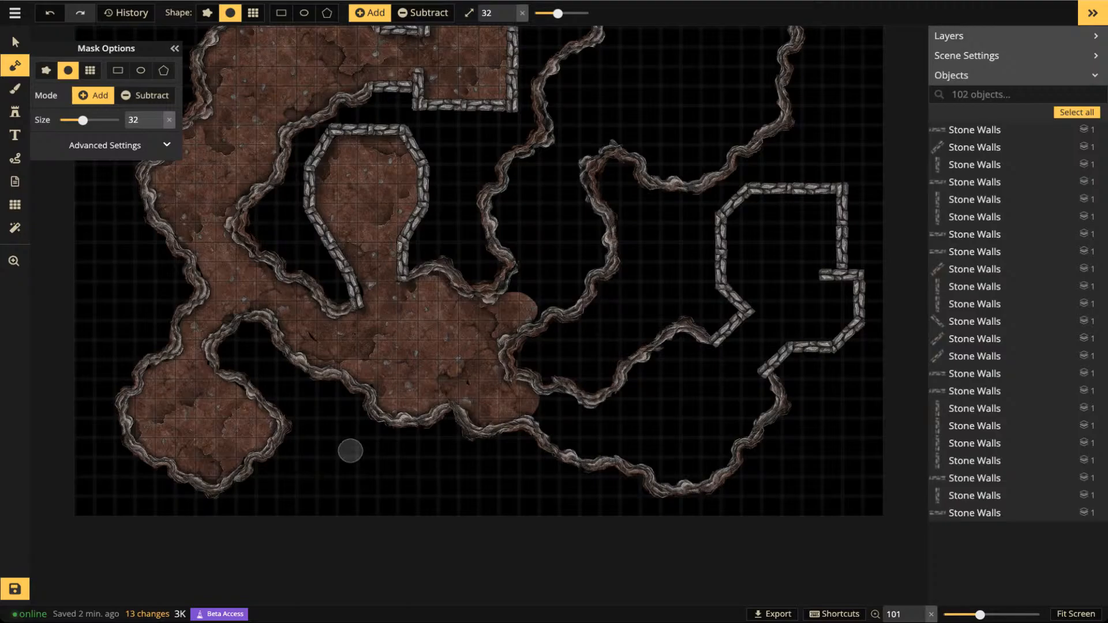
mouse_move(522, 272)
mouse_down()
mouse_move(526, 272)
mouse_move(505, 234)
mouse_move(505, 200)
mouse_move(534, 156)
mouse_move(567, 140)
mouse_move(577, 154)
mouse_move(568, 183)
mouse_move(598, 255)
mouse_move(576, 292)
mouse_move(532, 308)
mouse_move(556, 156)
mouse_up()
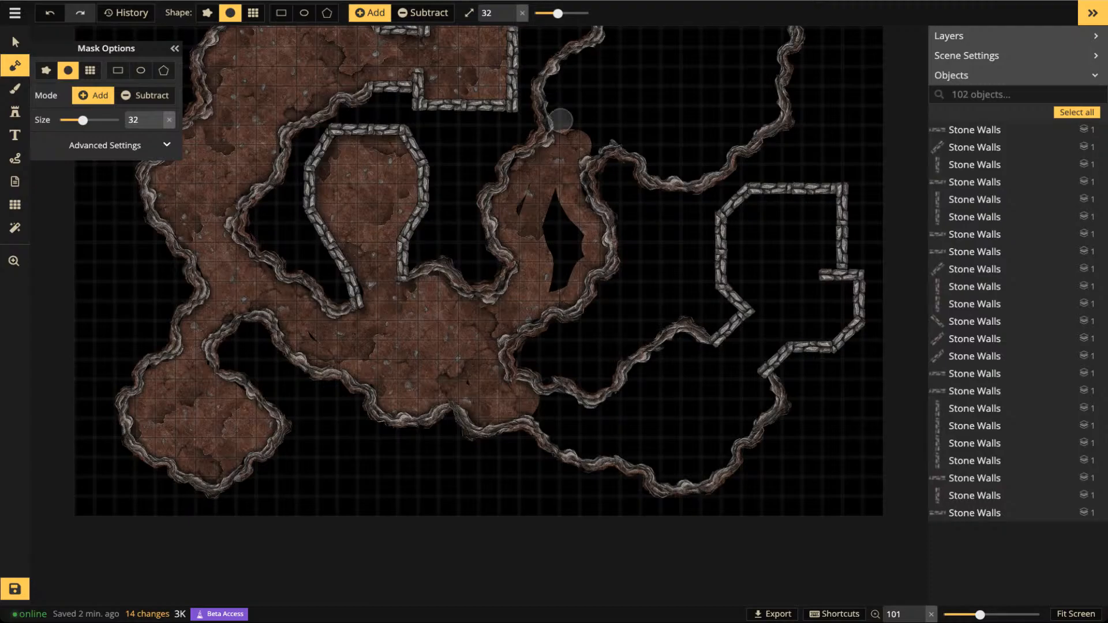
mouse_move(524, 191)
mouse_down()
mouse_move(520, 213)
mouse_move(559, 281)
mouse_move(551, 203)
mouse_move(577, 254)
mouse_move(575, 264)
mouse_move(556, 208)
mouse_up()
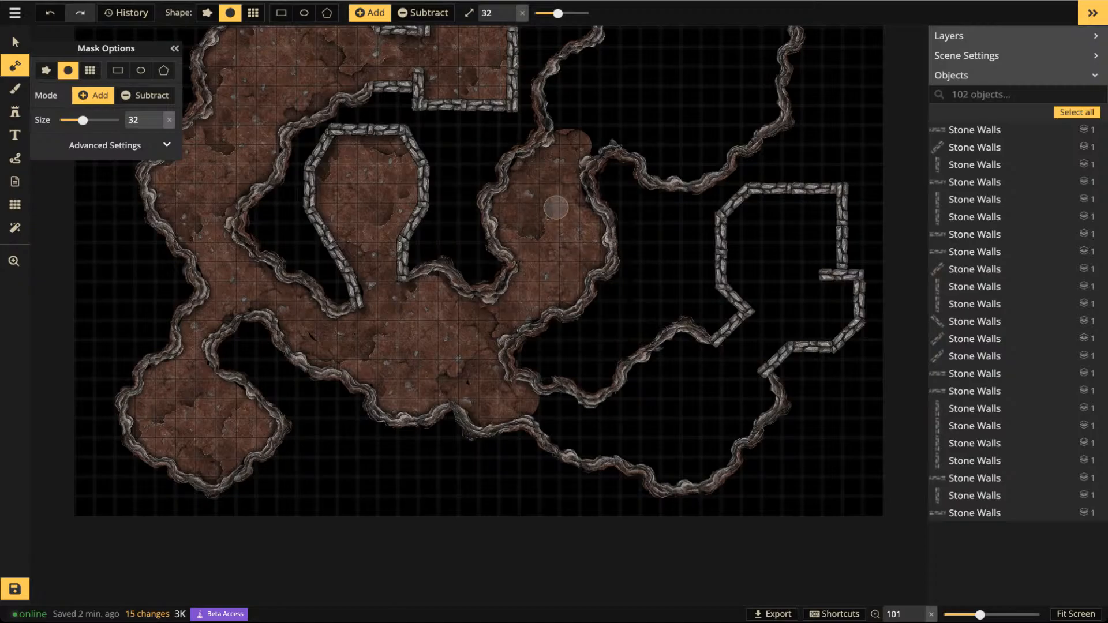
Paint the floor across the whole upper-right cave out to its cliff edges
key(space)
mouse_move(645, 323)
mouse_down()
mouse_move(614, 316)
mouse_move(500, 345)
mouse_move(499, 411)
mouse_up()
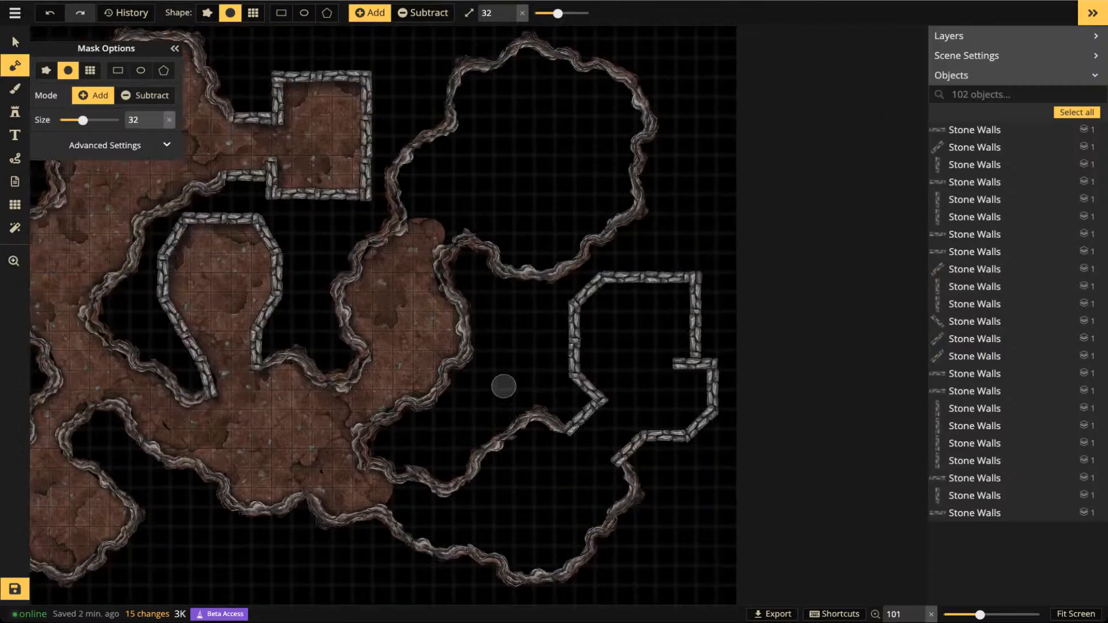
mouse_move(527, 52)
mouse_down()
mouse_move(471, 83)
mouse_move(456, 138)
mouse_move(424, 163)
mouse_move(405, 201)
mouse_move(429, 232)
mouse_move(485, 220)
mouse_move(525, 242)
mouse_move(485, 234)
mouse_move(554, 237)
mouse_move(564, 255)
mouse_move(621, 189)
mouse_move(613, 203)
mouse_move(546, 231)
mouse_move(498, 226)
mouse_up()
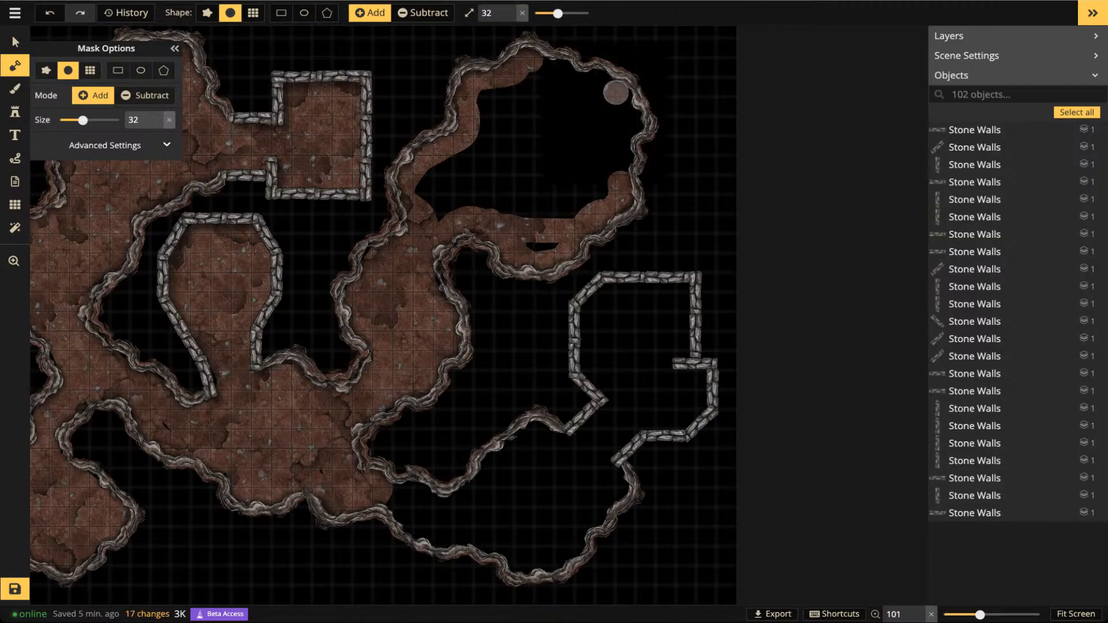
mouse_move(632, 118)
mouse_down()
mouse_move(619, 179)
mouse_move(629, 201)
mouse_move(525, 248)
mouse_up()
mouse_move(541, 70)
mouse_down()
mouse_move(621, 91)
mouse_move(480, 102)
mouse_move(430, 176)
mouse_move(434, 213)
mouse_move(488, 199)
mouse_move(578, 206)
mouse_move(603, 191)
mouse_move(616, 152)
mouse_move(589, 101)
mouse_move(510, 110)
mouse_move(481, 126)
mouse_move(440, 202)
mouse_move(504, 178)
mouse_move(537, 218)
mouse_move(508, 210)
mouse_move(561, 218)
mouse_move(572, 207)
mouse_move(543, 202)
mouse_move(589, 128)
mouse_move(524, 127)
mouse_move(461, 179)
mouse_move(568, 114)
mouse_move(502, 163)
mouse_move(541, 145)
mouse_move(532, 173)
mouse_move(541, 155)
mouse_move(543, 184)
mouse_move(590, 155)
mouse_move(595, 169)
mouse_move(575, 188)
mouse_move(594, 129)
mouse_move(493, 170)
mouse_move(582, 180)
mouse_move(548, 185)
mouse_up()
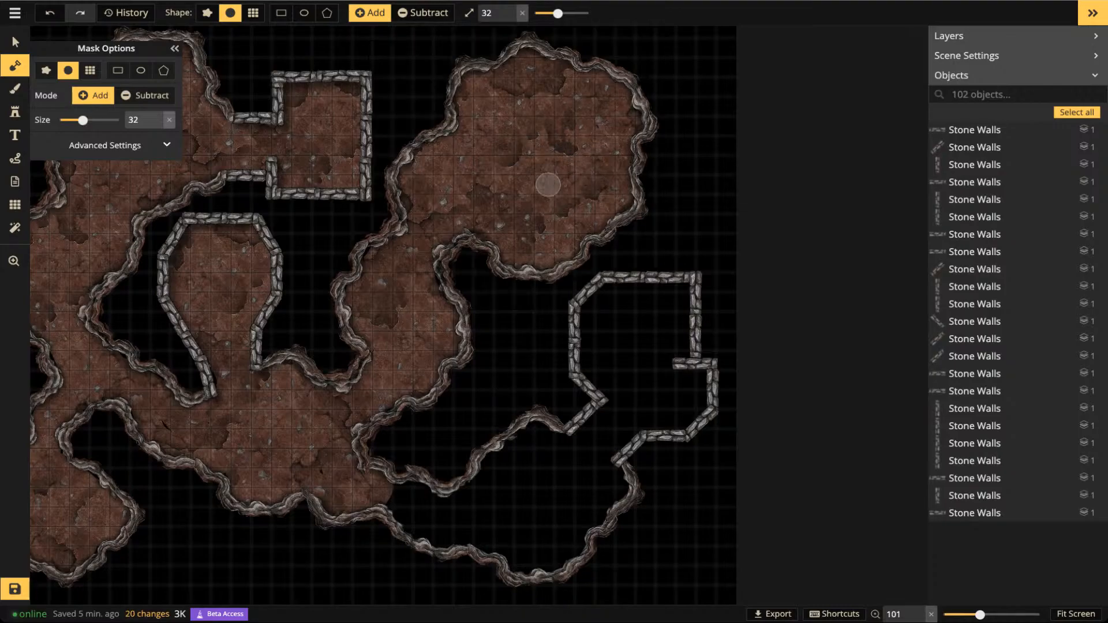
Paint the floor of the lower-right cave and its adjoining stone chamber out to the walls
key(space)
drag(491, 416, 533, 212)
mouse_move(434, 310)
mouse_down()
mouse_move(440, 305)
mouse_move(482, 321)
mouse_move(582, 239)
mouse_move(621, 255)
mouse_move(633, 246)
mouse_move(652, 221)
mouse_move(630, 139)
mouse_move(651, 103)
mouse_move(718, 100)
mouse_move(696, 193)
mouse_move(663, 183)
mouse_move(677, 126)
mouse_move(661, 137)
mouse_move(668, 170)
mouse_move(663, 117)
mouse_move(646, 156)
mouse_move(682, 110)
mouse_move(648, 139)
mouse_move(649, 171)
mouse_move(703, 125)
mouse_move(672, 203)
mouse_move(718, 193)
mouse_up()
click(716, 149)
click(646, 109)
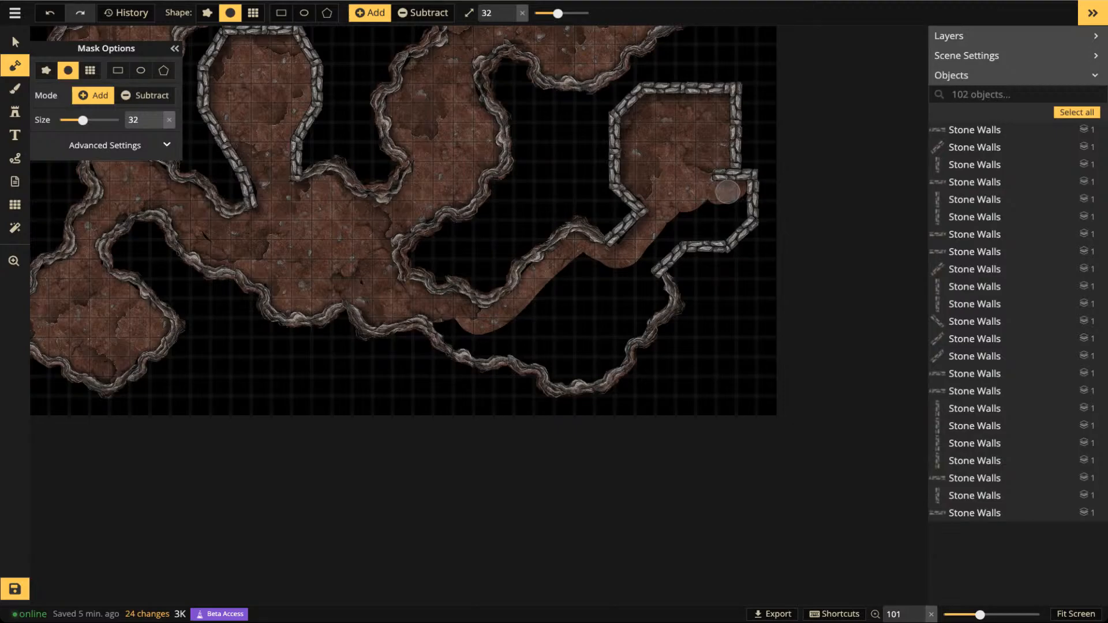
mouse_move(727, 192)
mouse_down()
mouse_move(733, 215)
mouse_move(715, 235)
mouse_move(662, 247)
mouse_move(645, 265)
mouse_move(651, 245)
mouse_move(712, 218)
mouse_up()
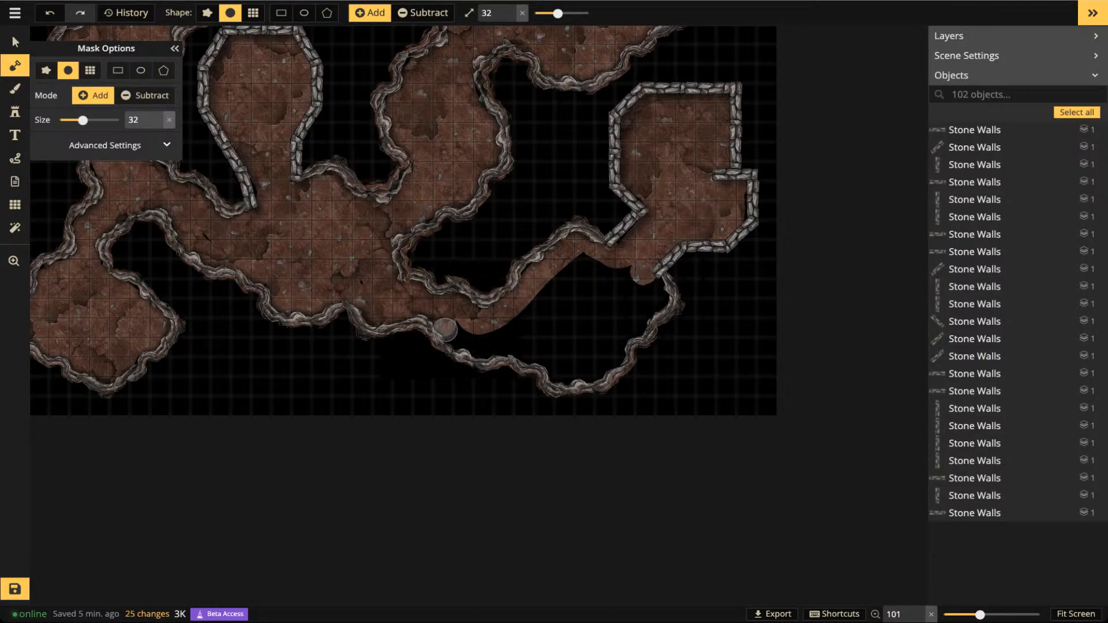
mouse_move(478, 347)
mouse_down()
mouse_move(536, 350)
mouse_move(577, 377)
mouse_move(602, 370)
mouse_move(662, 282)
mouse_move(557, 273)
mouse_move(500, 332)
mouse_move(623, 283)
mouse_move(601, 292)
mouse_move(599, 277)
mouse_move(630, 240)
mouse_move(570, 351)
mouse_move(542, 334)
mouse_move(586, 356)
mouse_move(638, 272)
mouse_move(573, 329)
mouse_move(559, 320)
mouse_move(597, 270)
mouse_move(562, 296)
mouse_move(598, 310)
mouse_move(648, 289)
mouse_move(594, 328)
mouse_up()
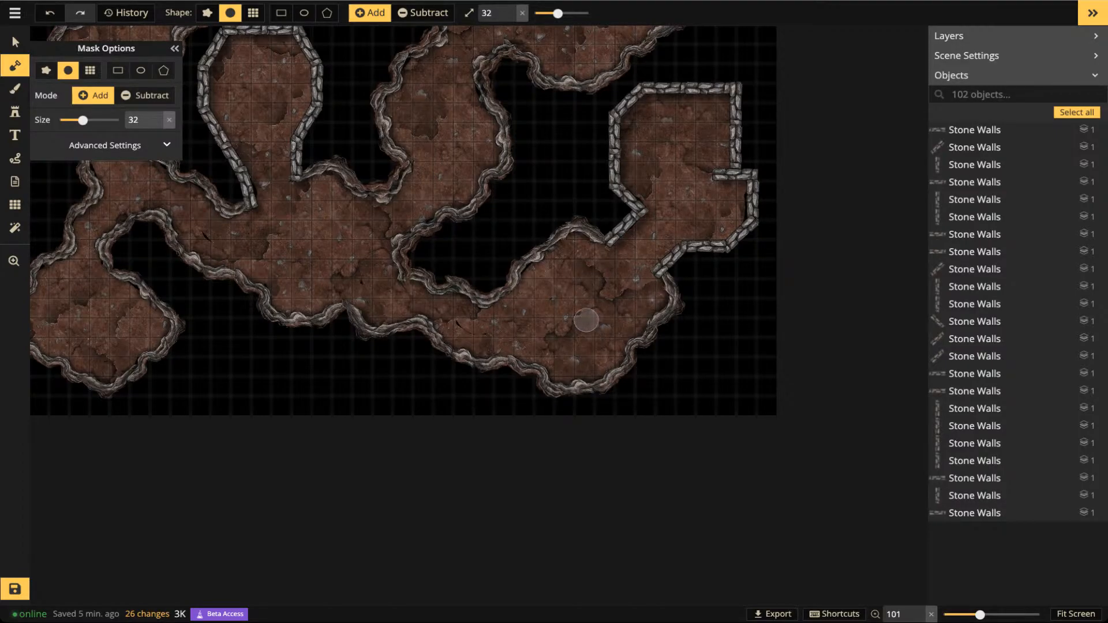
Remove the white glow from the grid lines by setting their shadow's blur and opacity to 0
scroll(508, 314, down, 2)
drag(349, 282, 529, 421)
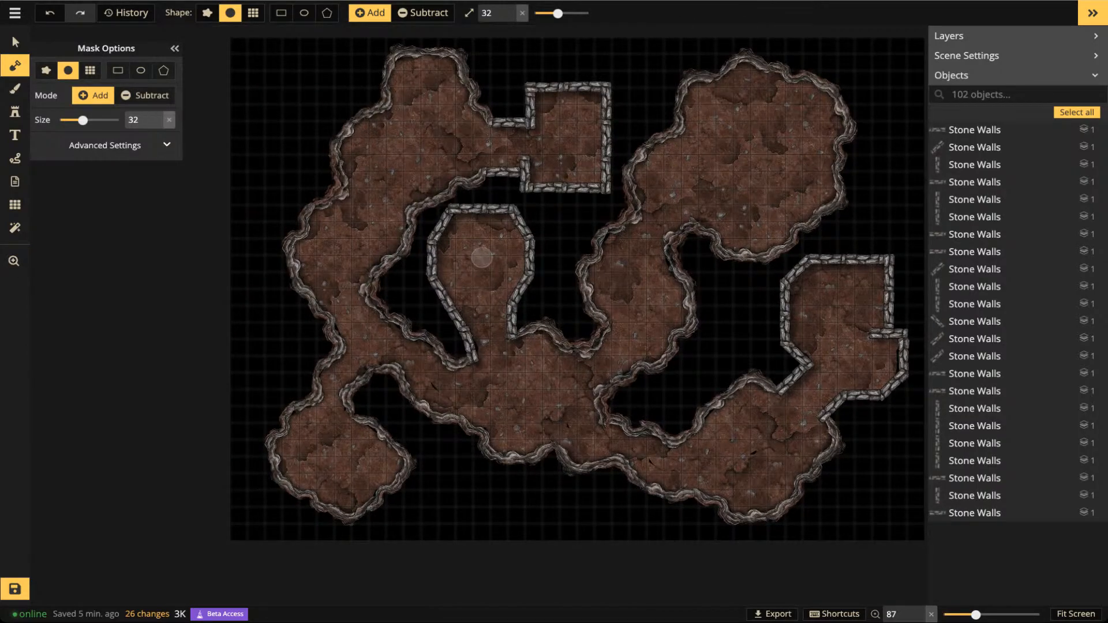
click(15, 205)
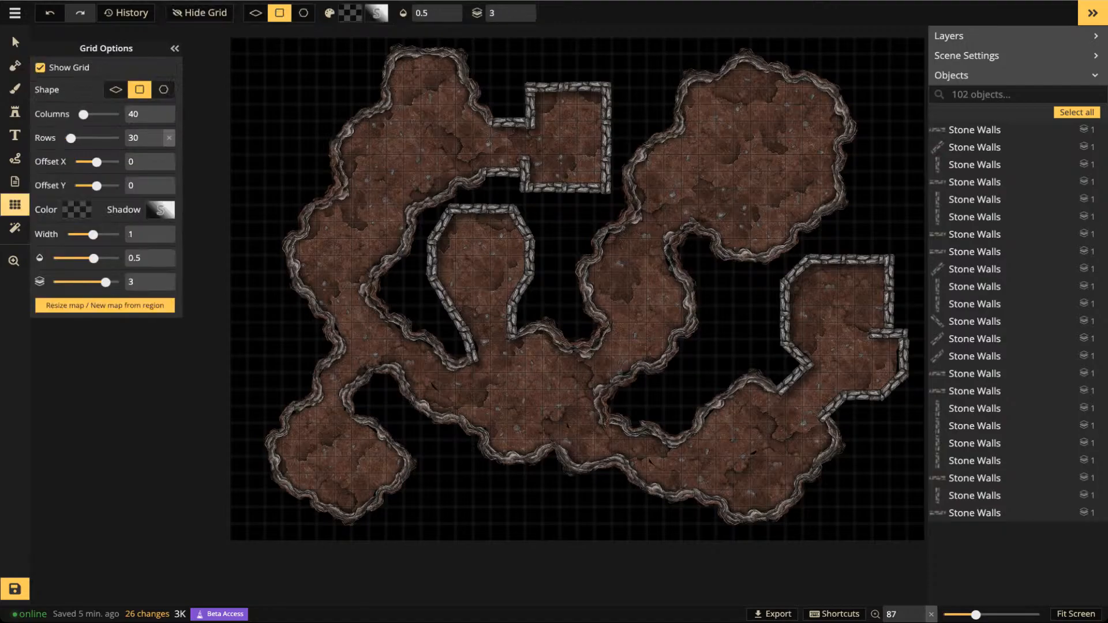
click(160, 210)
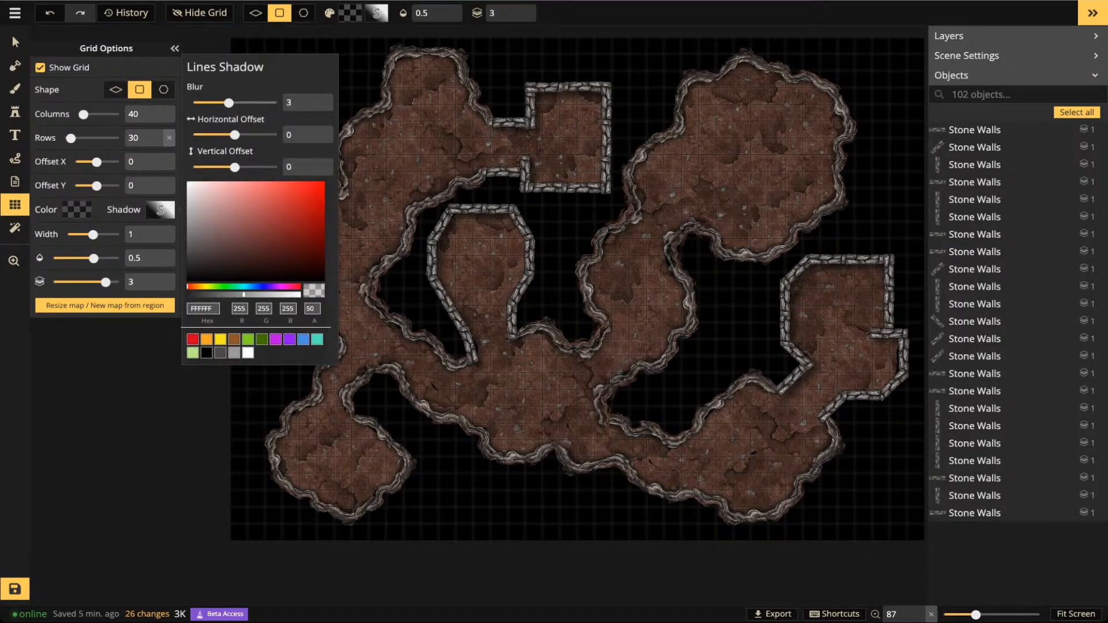
drag(198, 103, 193, 103)
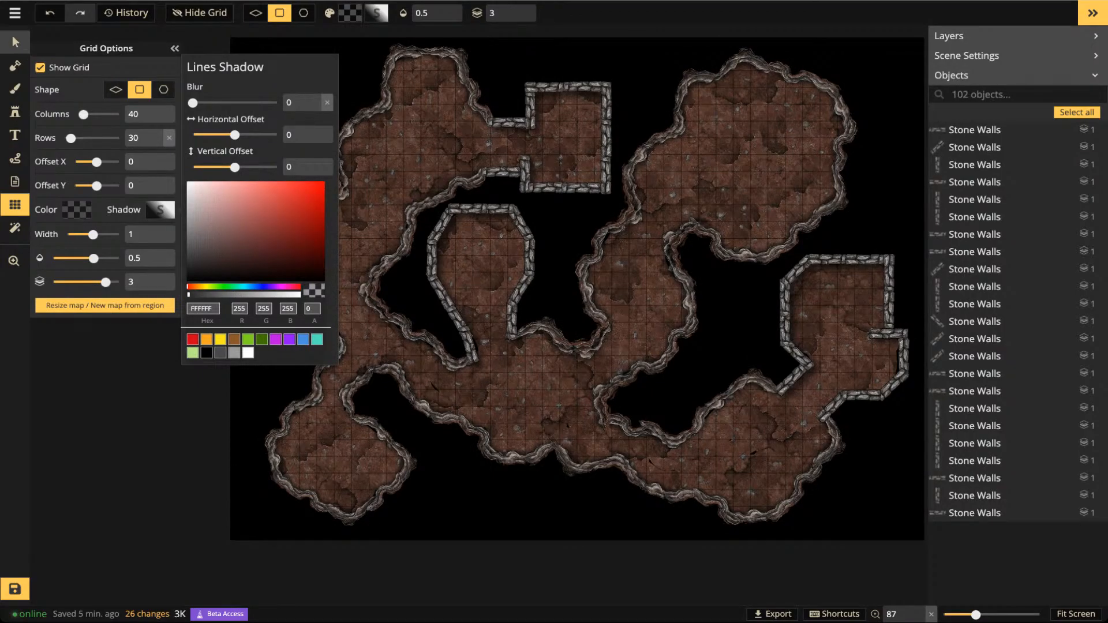
Examine the cave floor, cliff edges and grid lines up close and across the whole map
click(15, 42)
scroll(484, 497, up, 2)
scroll(456, 426, up, 4)
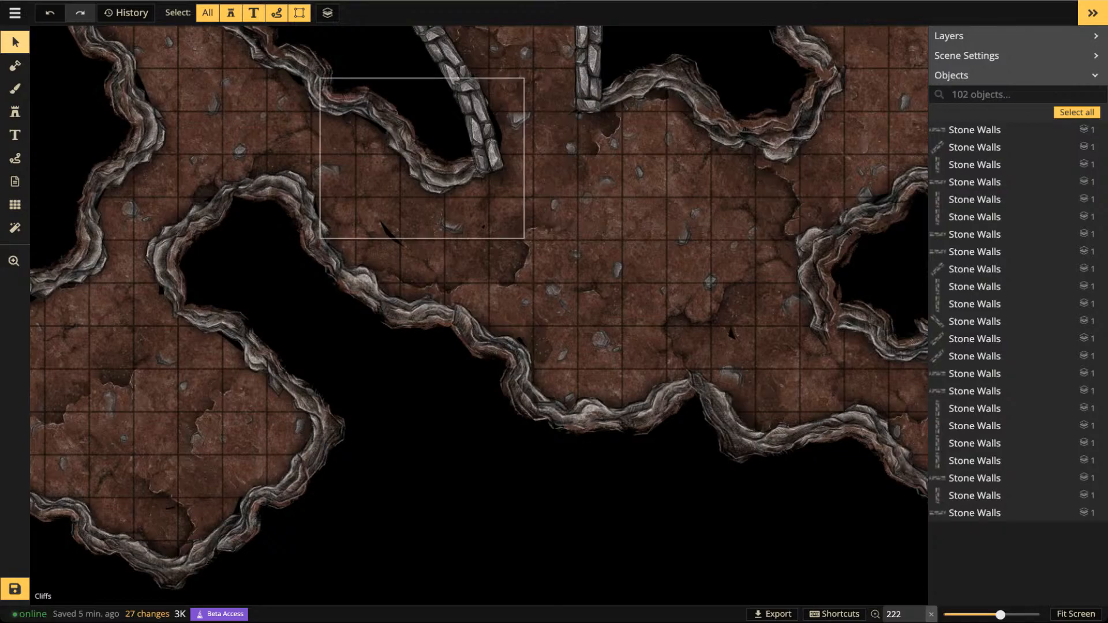
scroll(385, 279, down, 1)
scroll(392, 297, down, 1)
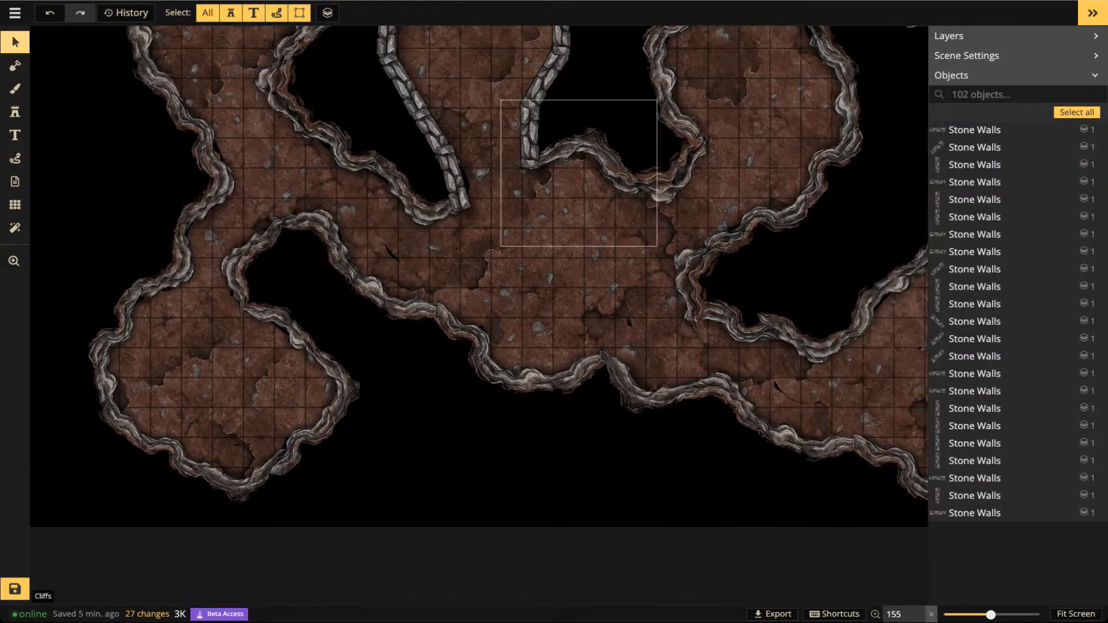
key(space)
drag(577, 173, 520, 260)
scroll(375, 225, down, 3)
key(space)
drag(372, 228, 243, 335)
scroll(375, 297, down, 1)
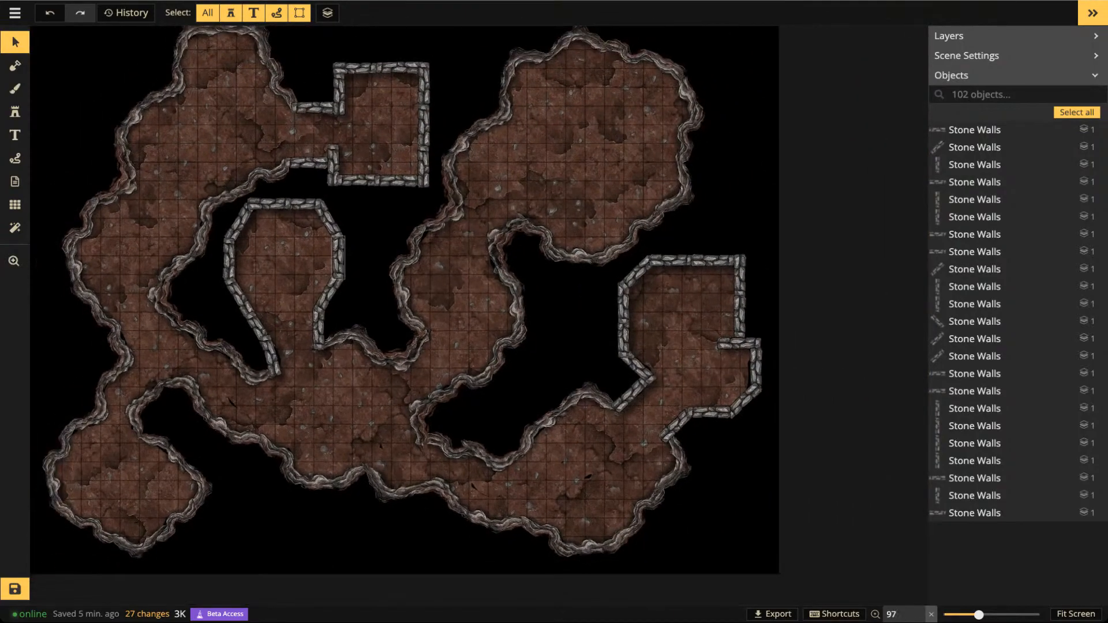
Save the cave map
scroll(291, 302, down, 1)
key(space)
drag(291, 303, 396, 259)
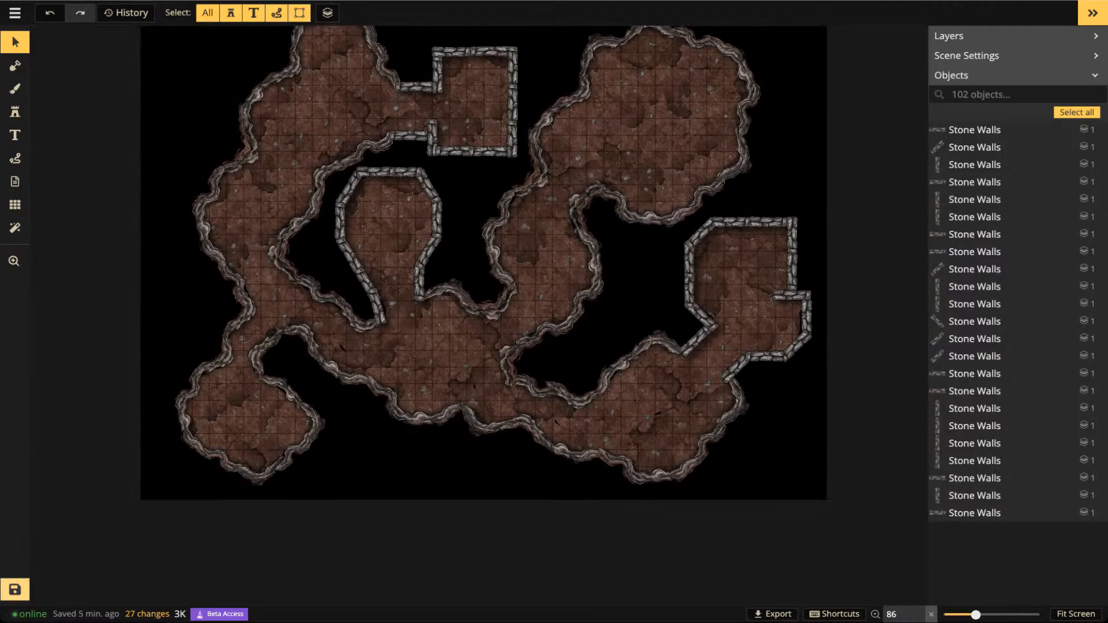
key(ctrl+s)
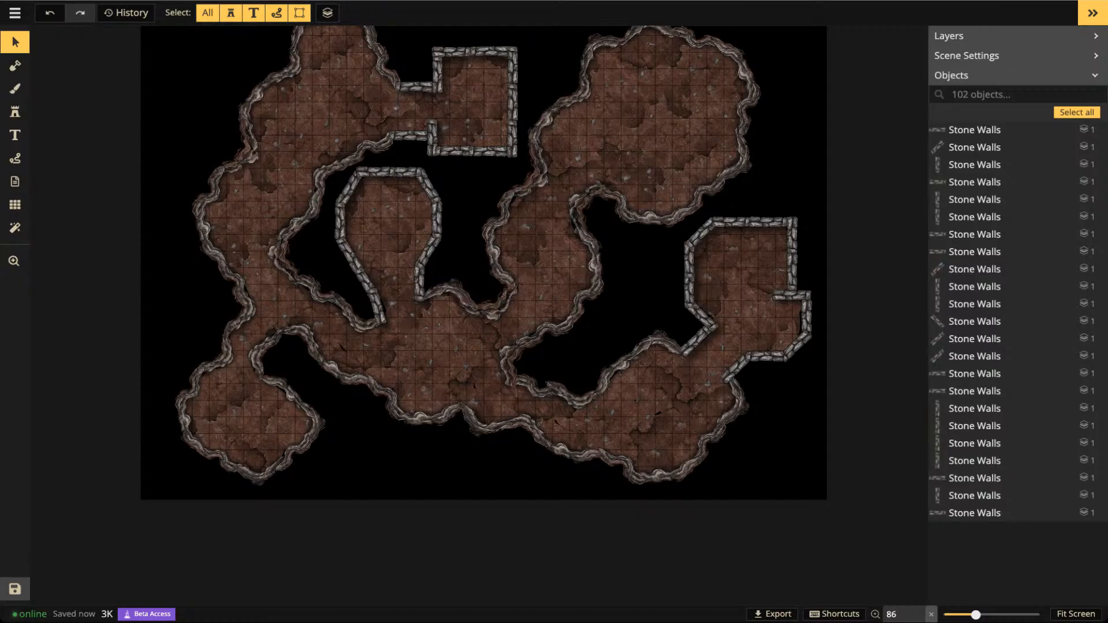
Choose the scattered grey stones texture from the Fantasy Battlemaps 2.0 catalog for the background brush
scroll(434, 307, up, 1)
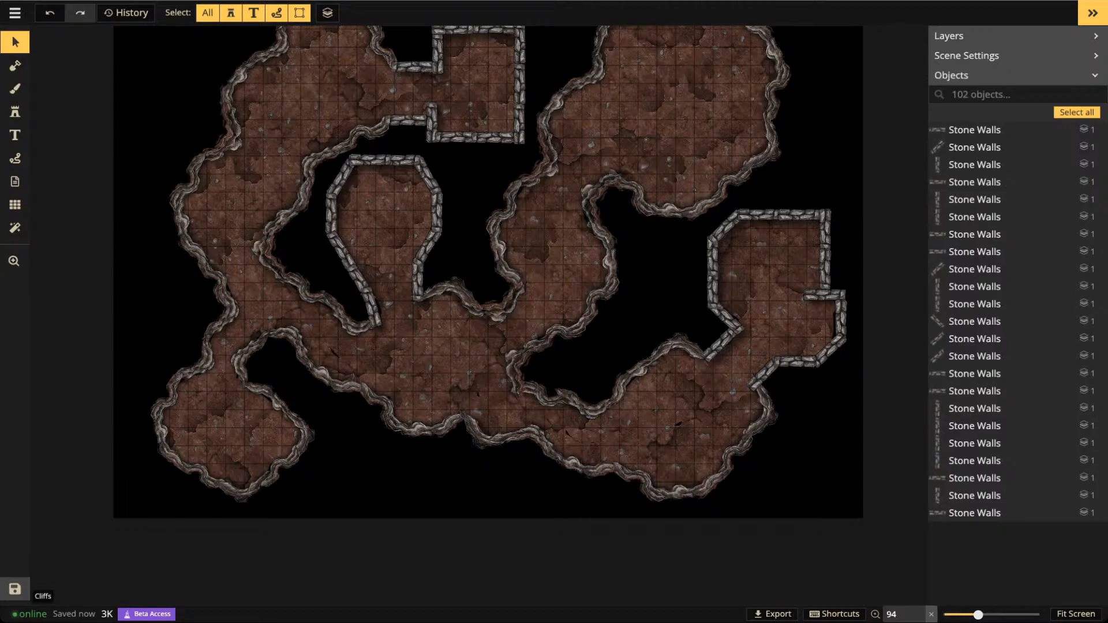
click(15, 88)
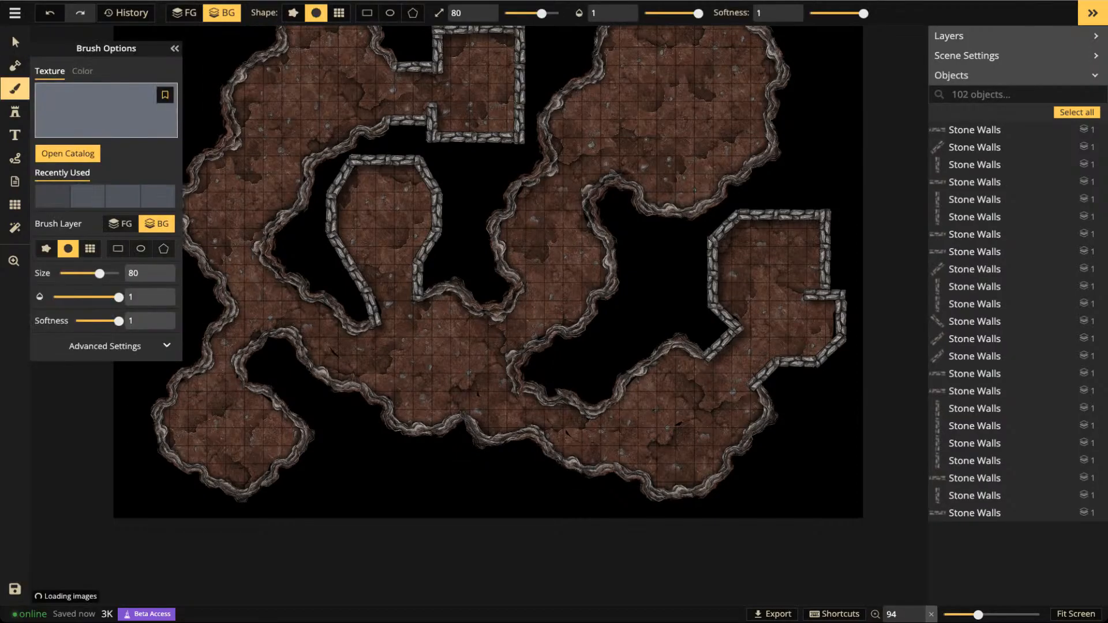
key(f)
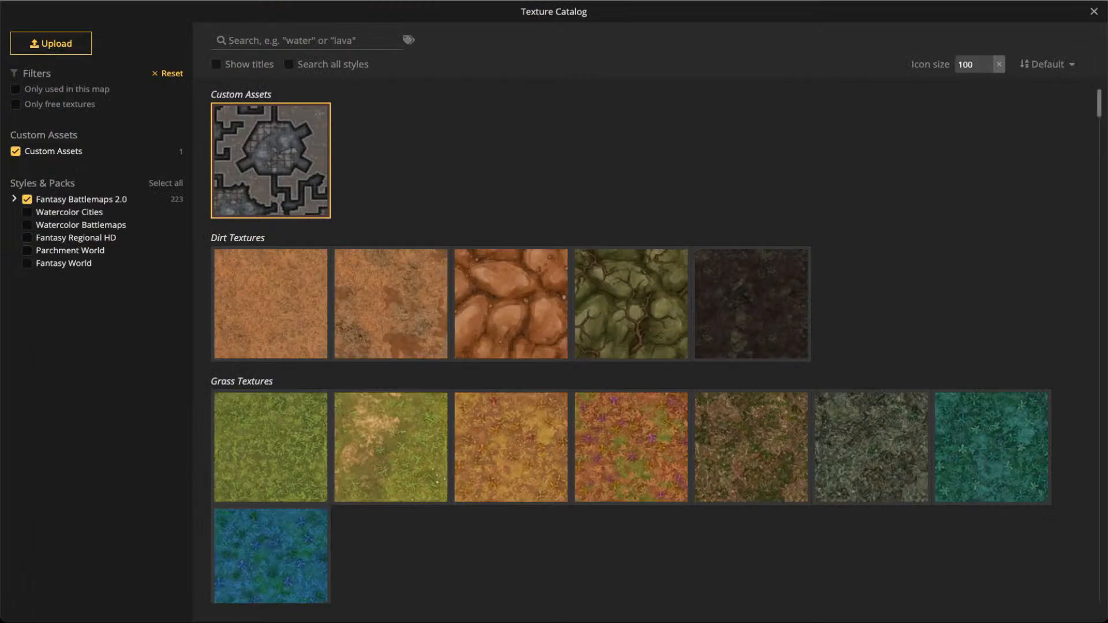
scroll(391, 303, down, 10)
scroll(631, 347, down, 8)
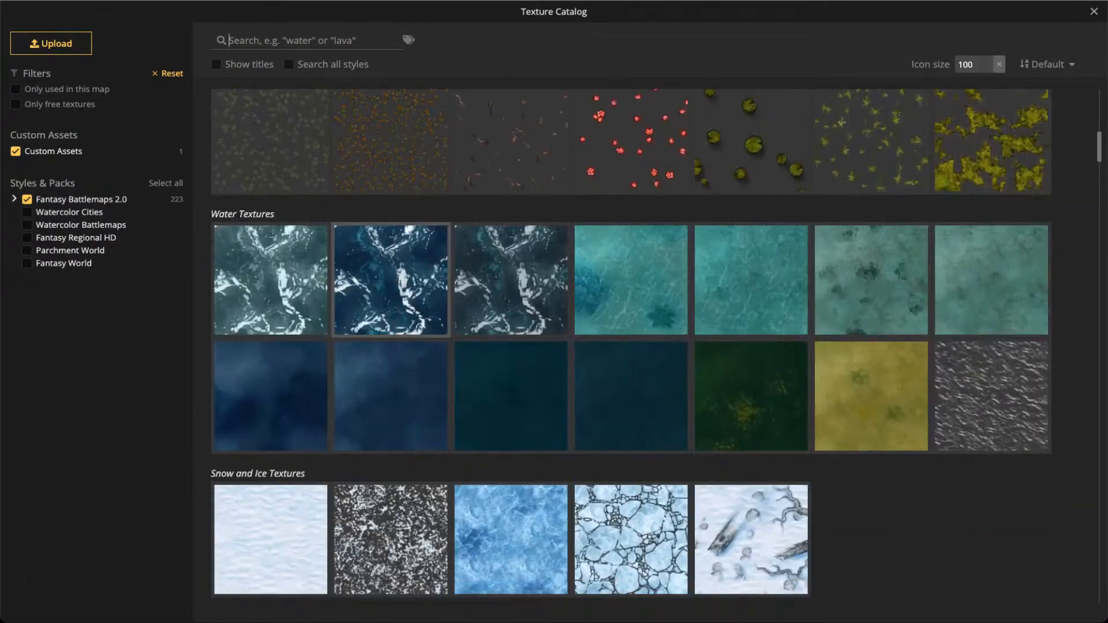
scroll(392, 248, down, 4)
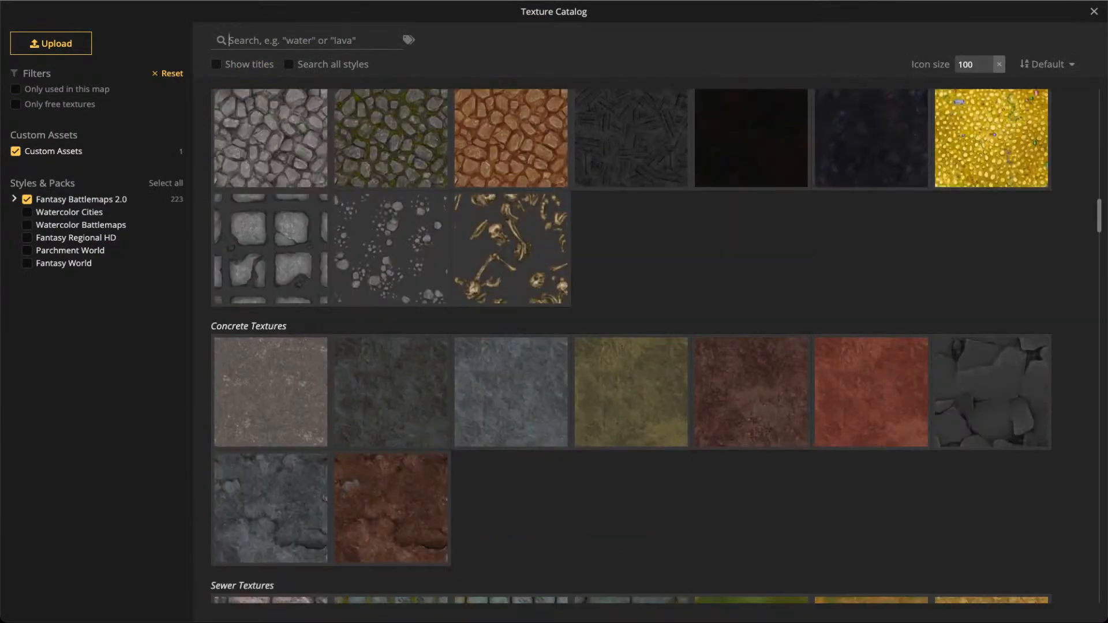
click(398, 225)
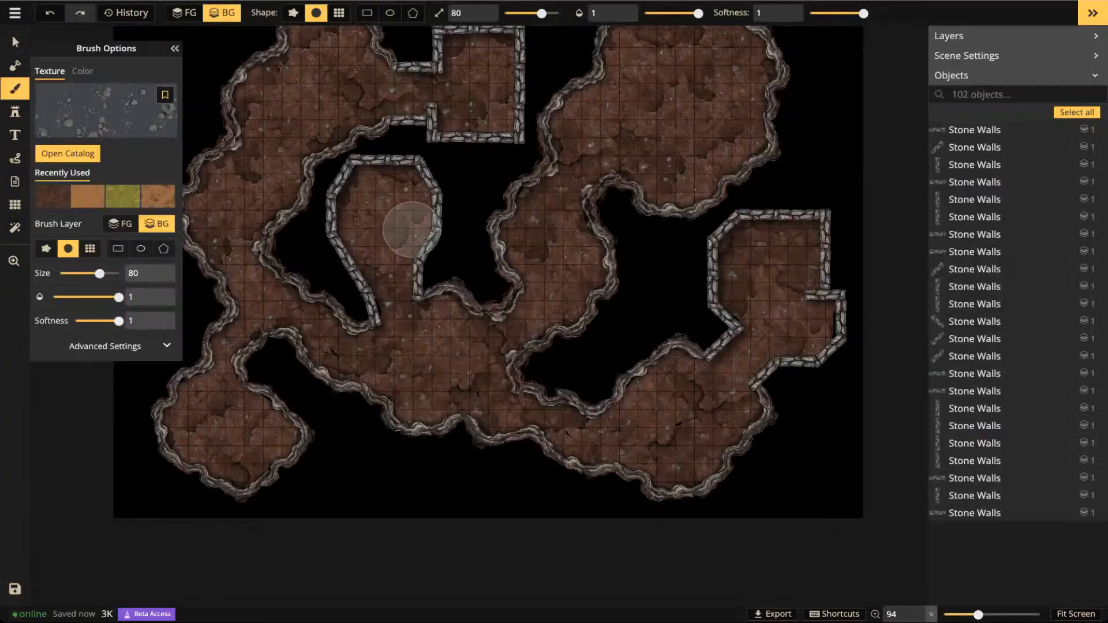
Scale the stone texture down to 55.08 and set the brush opacity to 0.39
click(167, 346)
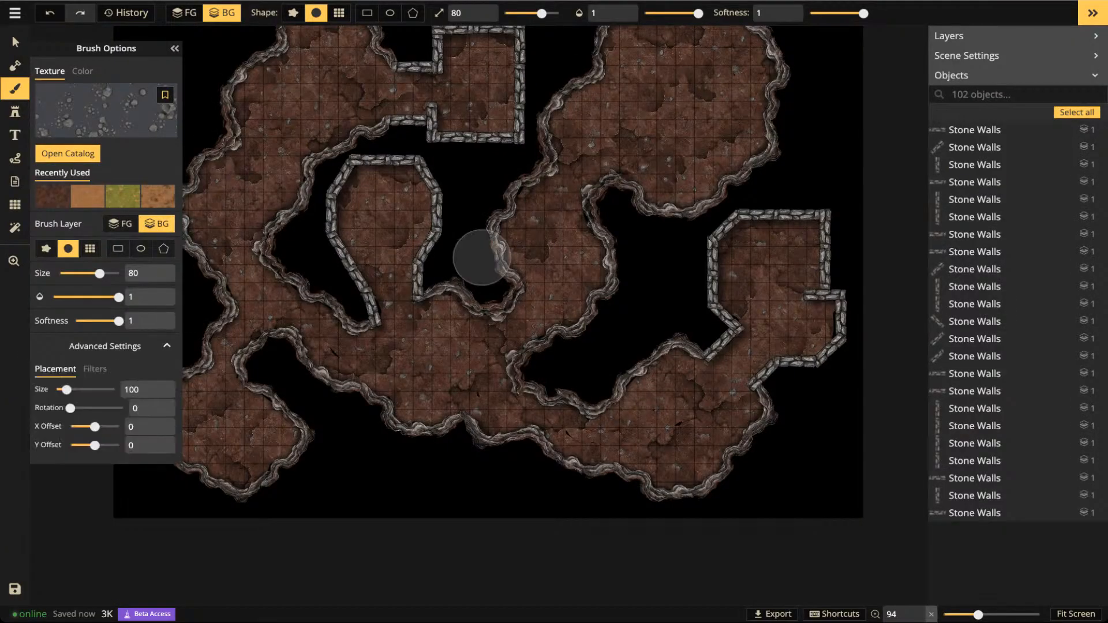
drag(66, 390, 61, 390)
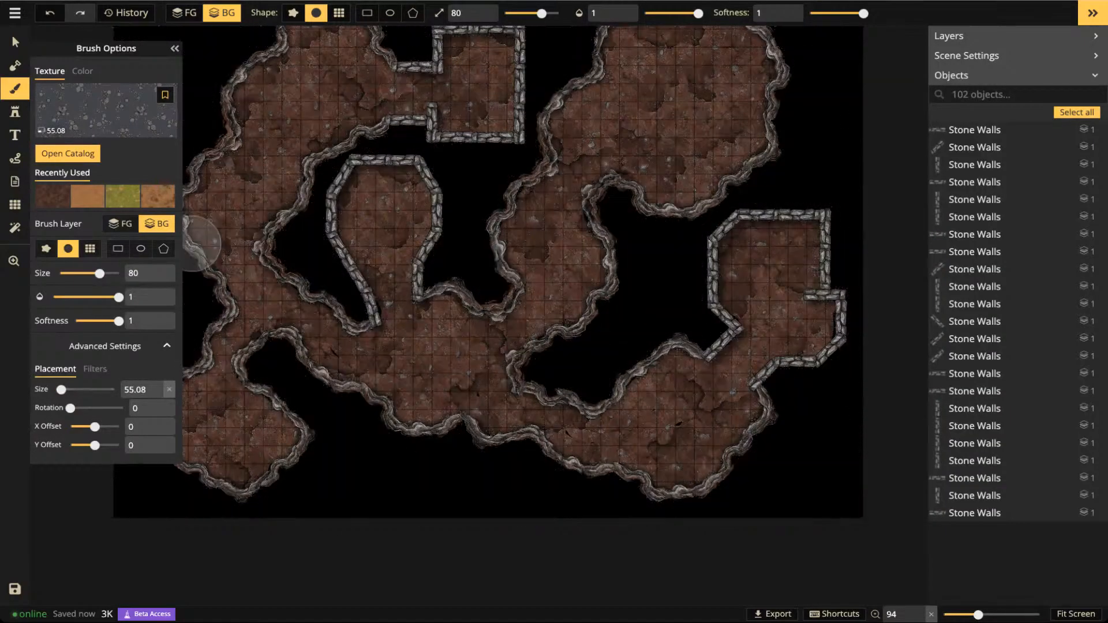
click(678, 14)
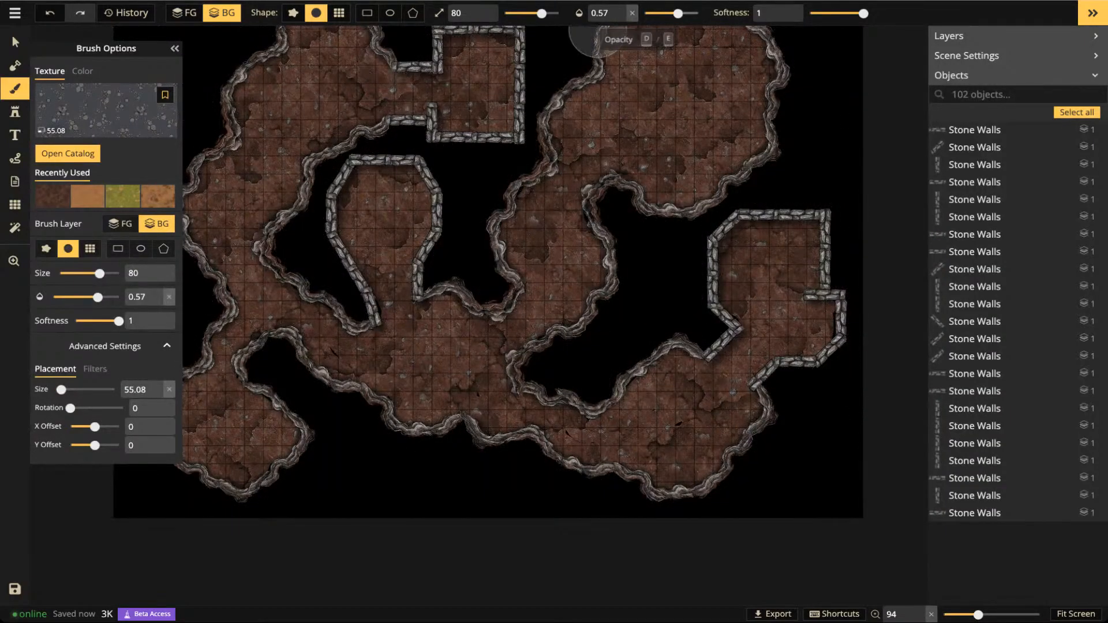
click(667, 13)
Set the brush size to 26 and paint faint stones along the outer side of the upper-left cave's western cliffs
key(space)
drag(450, 57, 642, 155)
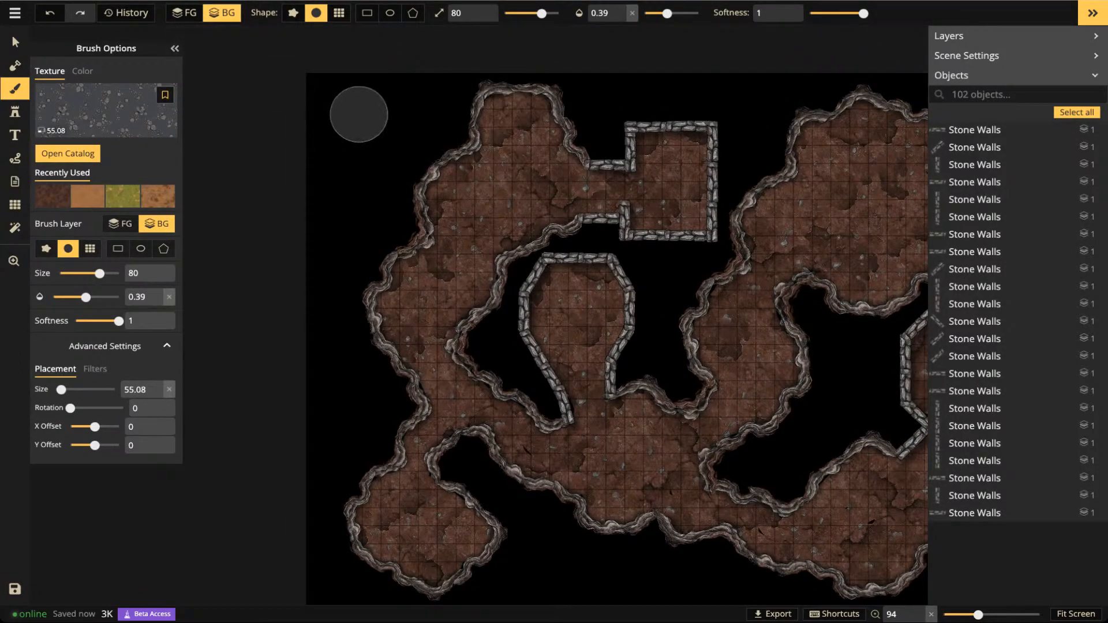
drag(368, 108, 359, 193)
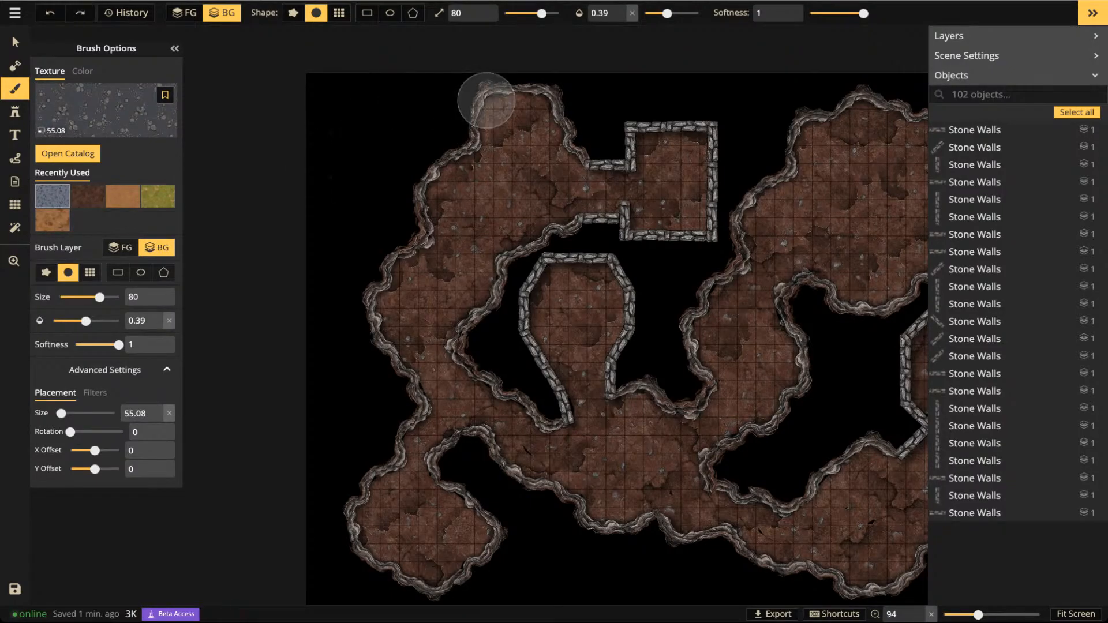
drag(541, 13, 525, 12)
scroll(449, 164, up, 5)
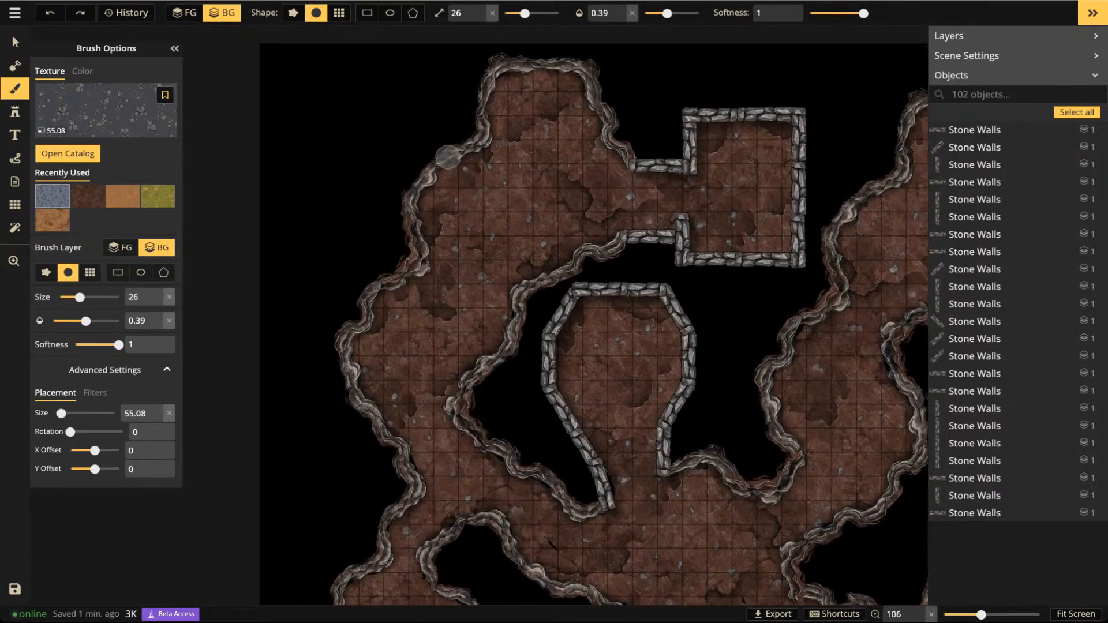
mouse_move(448, 117)
mouse_down()
mouse_move(474, 115)
mouse_move(423, 152)
mouse_move(391, 195)
mouse_move(391, 277)
mouse_move(370, 287)
mouse_move(323, 355)
mouse_move(313, 391)
mouse_move(332, 456)
mouse_move(385, 537)
mouse_up()
mouse_move(407, 258)
mouse_down()
mouse_move(392, 243)
mouse_move(396, 171)
mouse_move(394, 245)
mouse_move(317, 360)
mouse_move(346, 451)
mouse_up()
Paint faint stones around the outside of the lower-left cave's cliffs
scroll(390, 452, down, 1)
scroll(390, 452, down, 6)
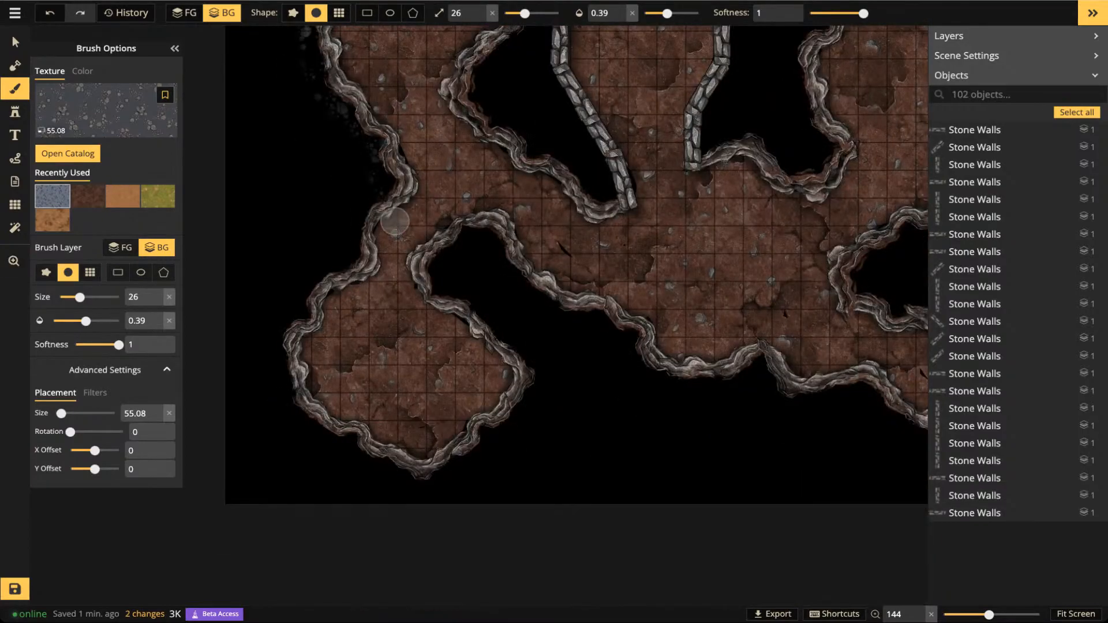
mouse_move(384, 181)
mouse_down()
mouse_move(357, 215)
mouse_move(350, 272)
mouse_move(299, 294)
mouse_move(277, 352)
mouse_move(310, 421)
mouse_move(324, 418)
mouse_up()
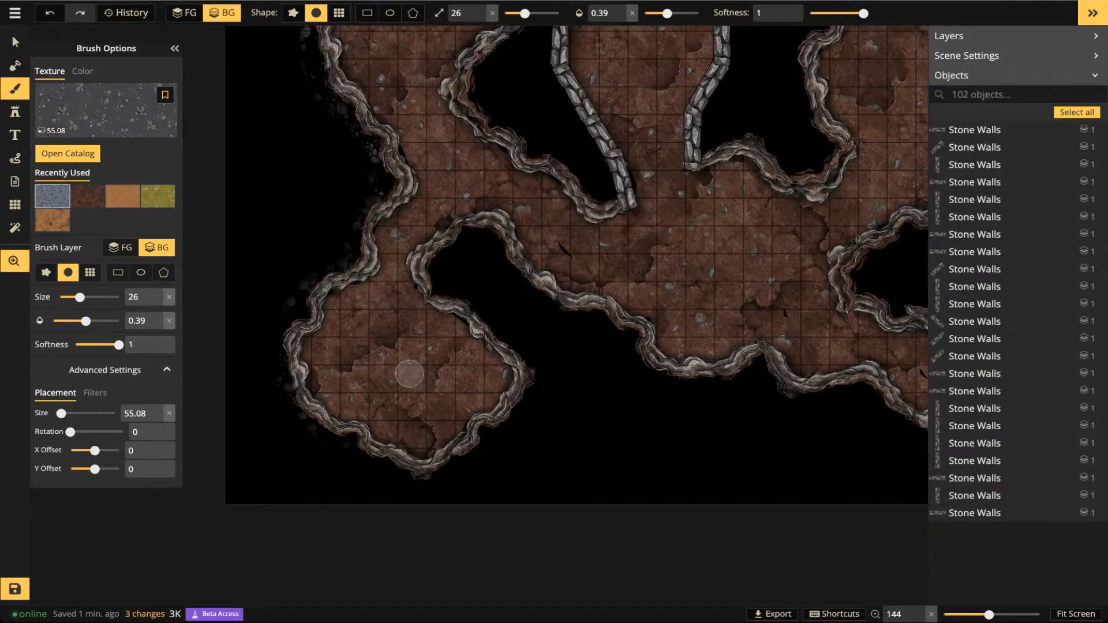
scroll(323, 419, down, 2)
mouse_move(357, 380)
mouse_down()
mouse_move(460, 312)
mouse_move(450, 222)
mouse_move(396, 161)
mouse_move(506, 189)
mouse_move(511, 210)
mouse_move(570, 223)
mouse_move(607, 269)
mouse_up()
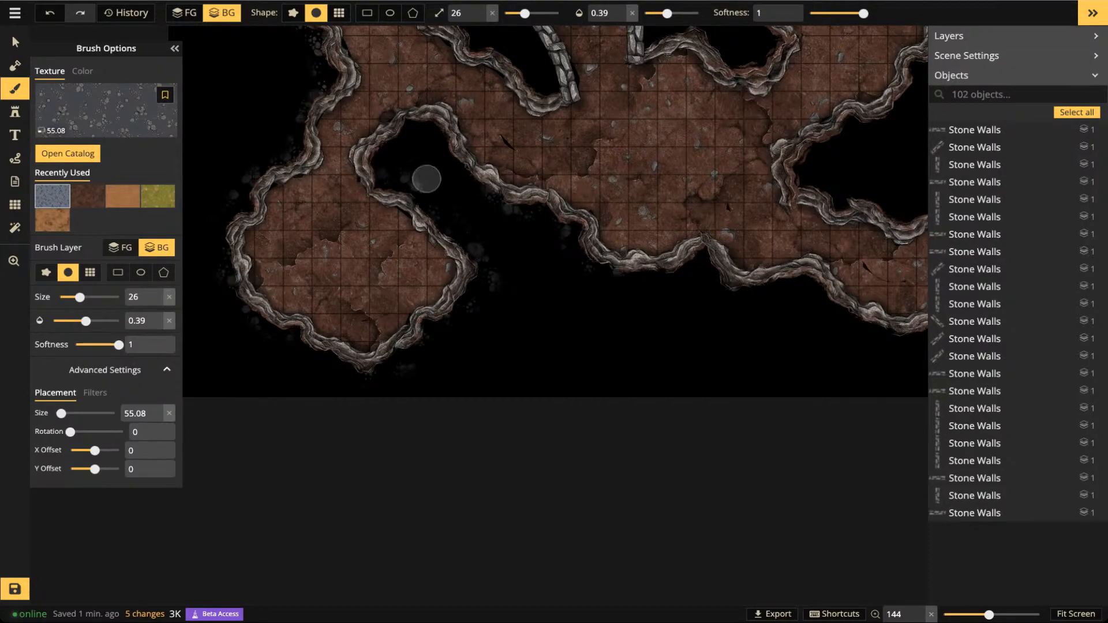
Paint faint stones along the outer side of the central cave's southern cliffs
mouse_move(263, 168)
mouse_down()
mouse_move(292, 149)
mouse_move(319, 67)
mouse_move(359, 48)
mouse_up()
key(space)
mouse_move(675, 280)
mouse_down()
mouse_move(661, 300)
mouse_move(535, 304)
mouse_move(543, 278)
mouse_move(526, 276)
mouse_move(555, 278)
mouse_move(577, 262)
mouse_move(596, 292)
mouse_move(670, 288)
mouse_move(703, 313)
mouse_move(747, 275)
mouse_move(573, 255)
mouse_up()
key(space)
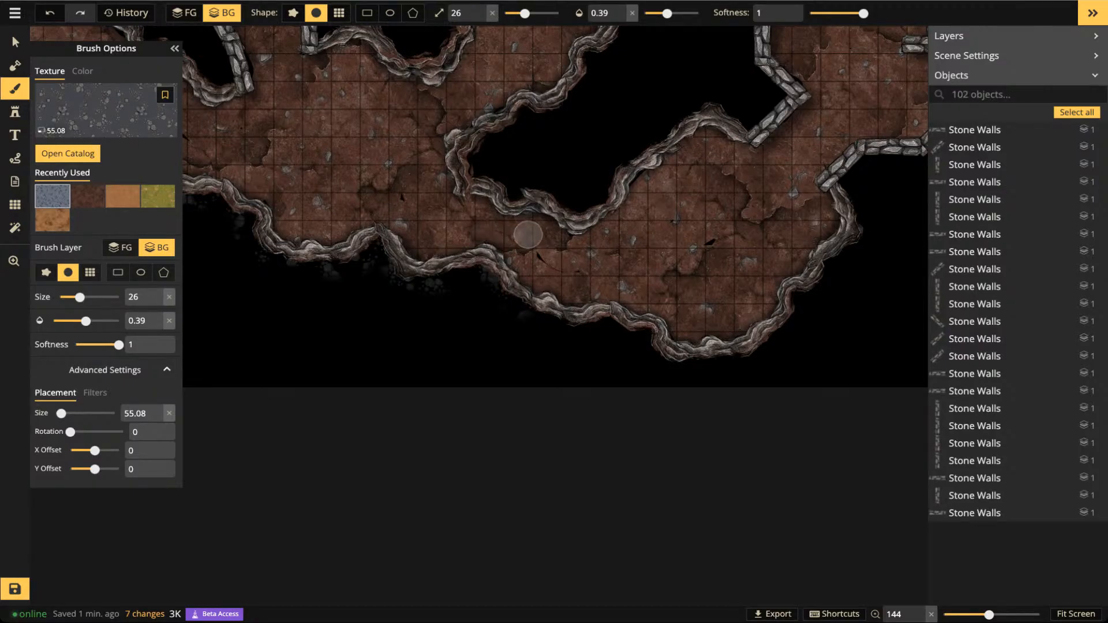
scroll(527, 231, down, 3)
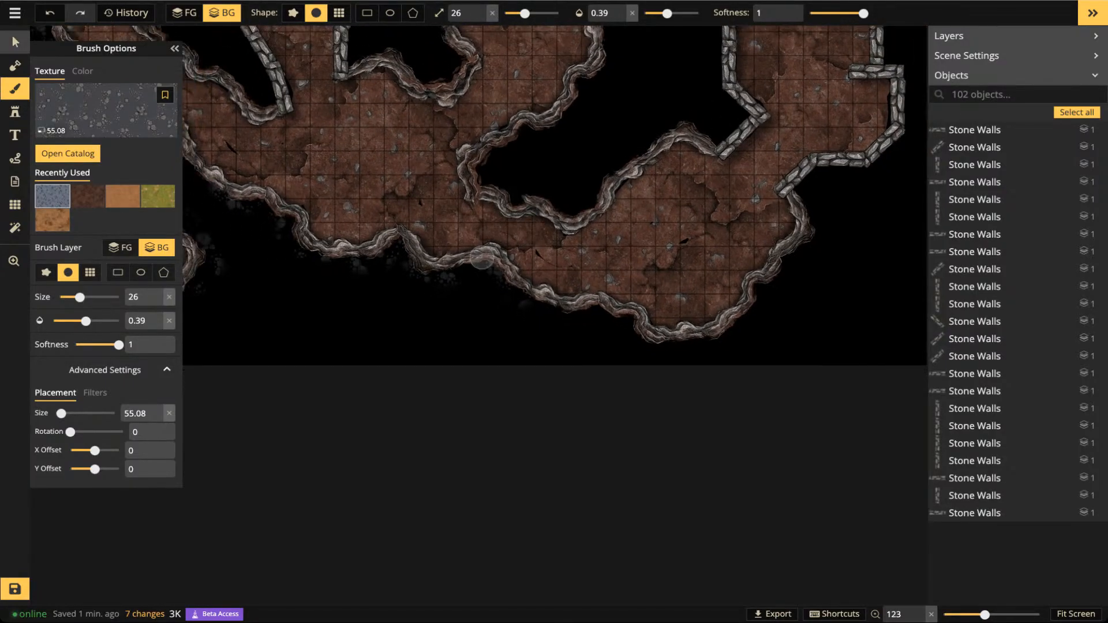
Move the curved cliff piece southeast of the keyhole chamber into the black area below the central cave
click(15, 42)
key(space)
drag(483, 161, 550, 292)
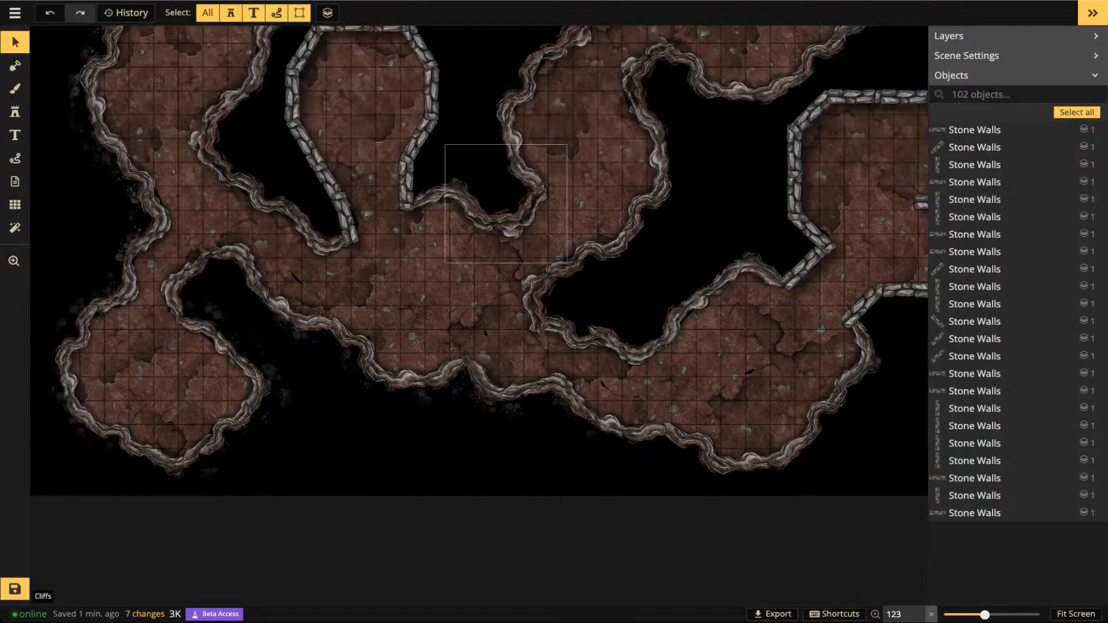
click(514, 223)
drag(514, 222, 419, 289)
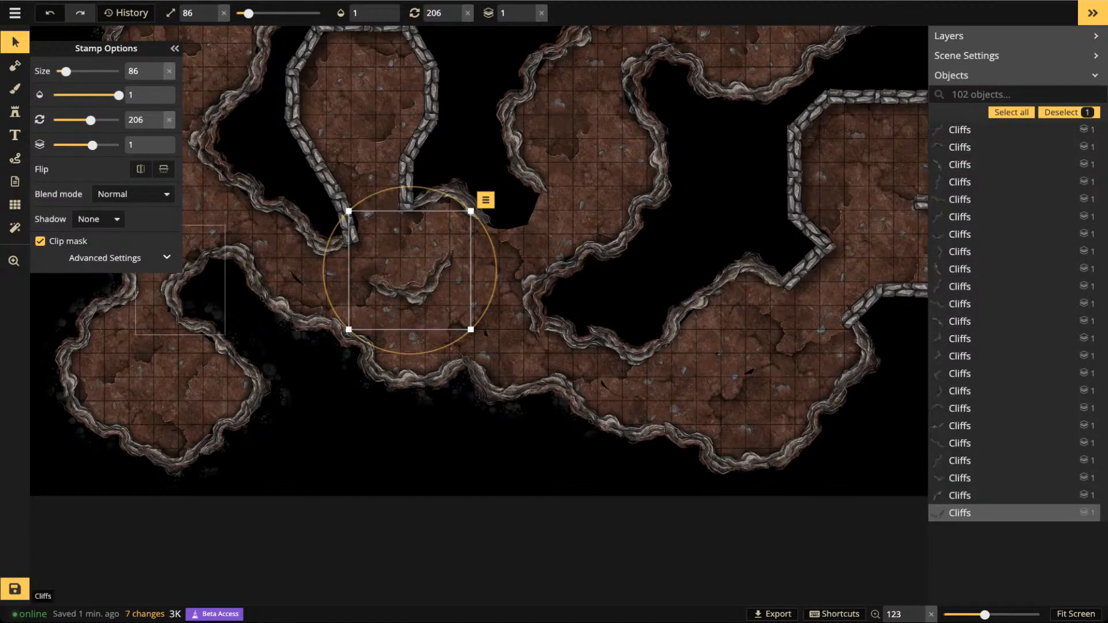
drag(418, 290, 398, 467)
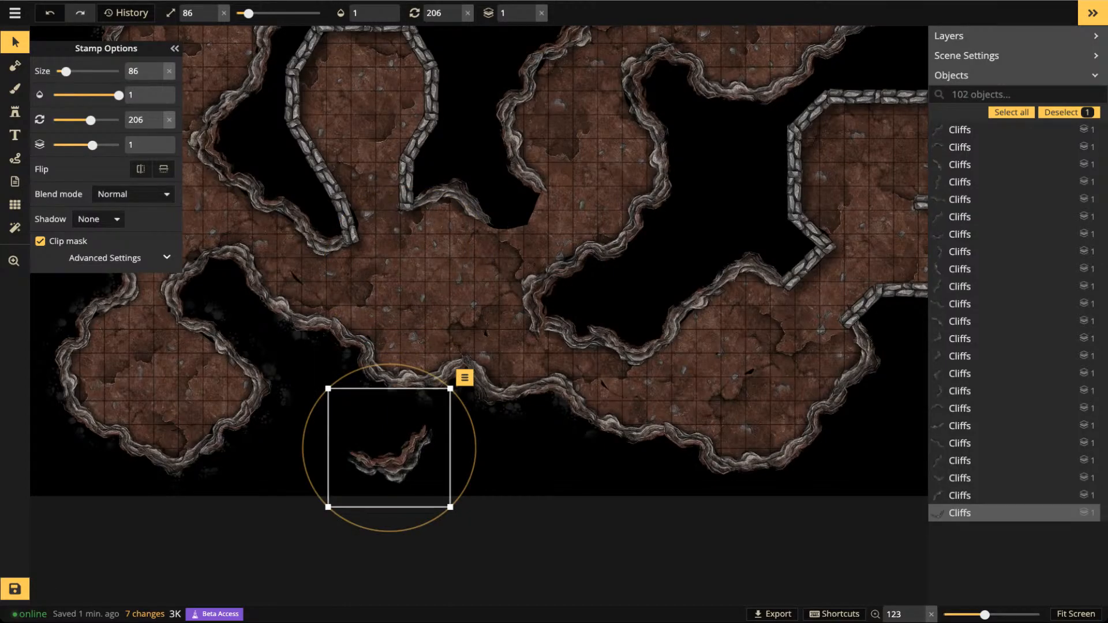
Try the moved cliff piece with its clip mask off and on again, and deselect it
click(40, 241)
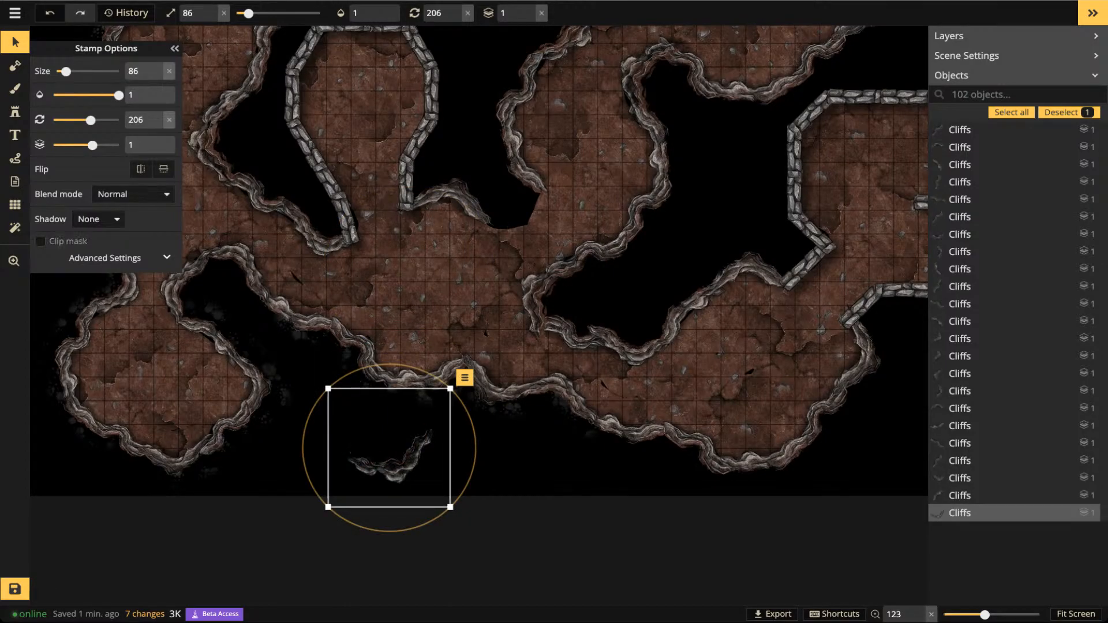
drag(390, 456, 435, 441)
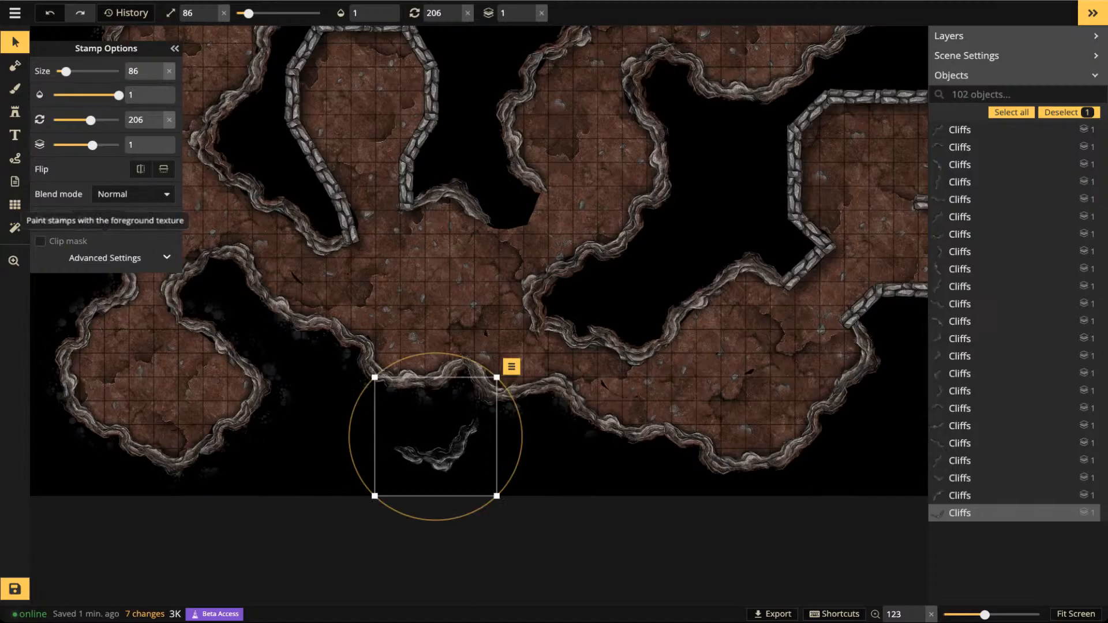
click(40, 242)
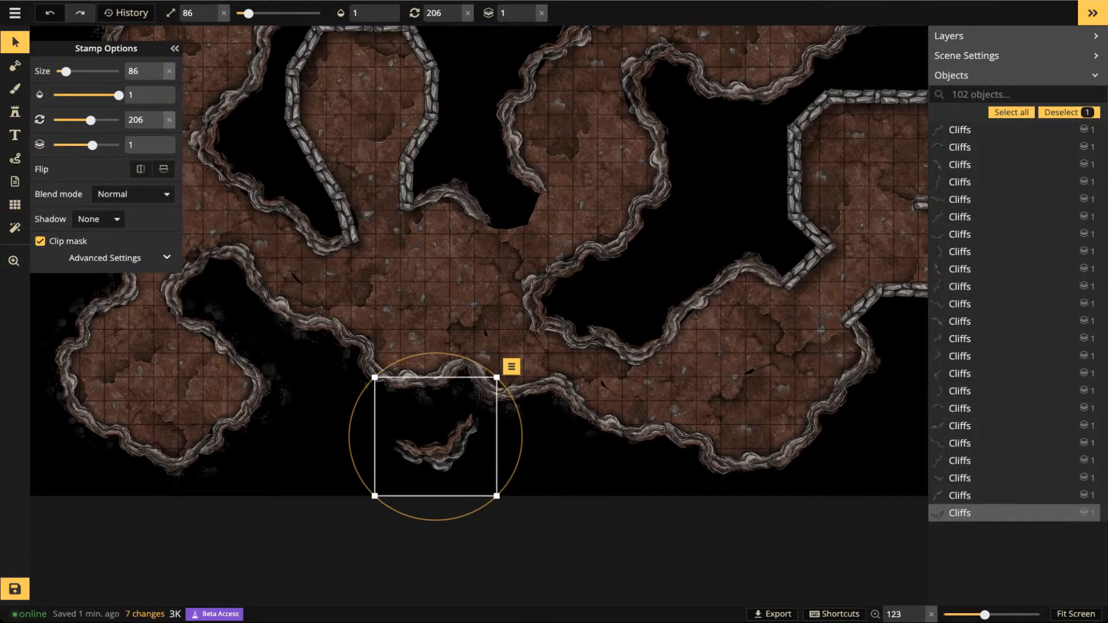
key(Escape)
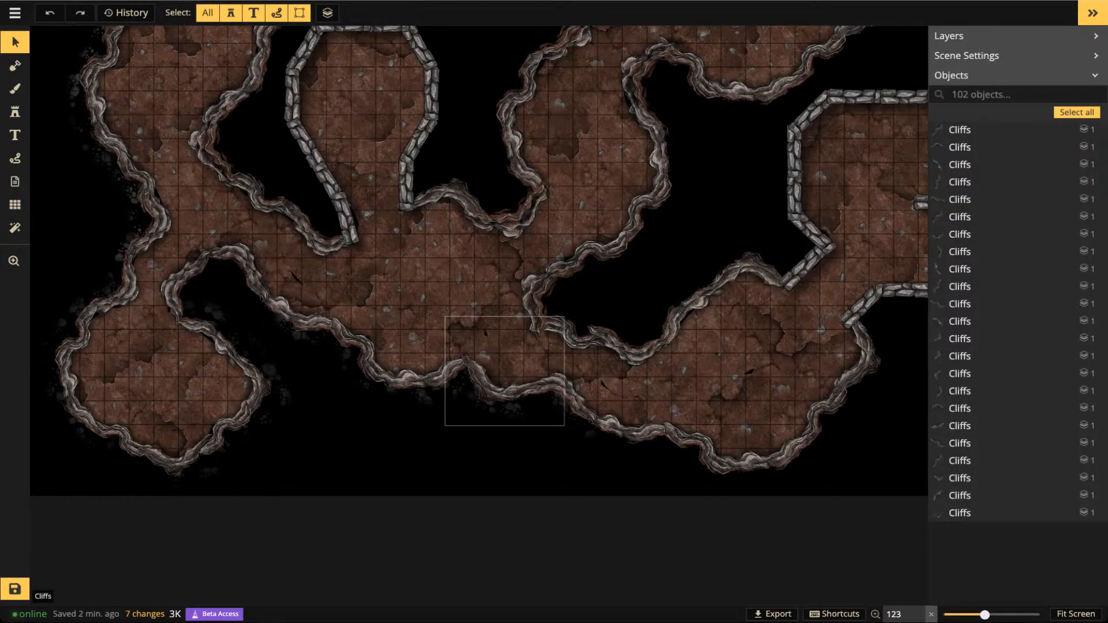
Paint faint stones with a size 53 brush around the northwestern cave, the square room and the keyhole chamber
scroll(225, 195, down, 1)
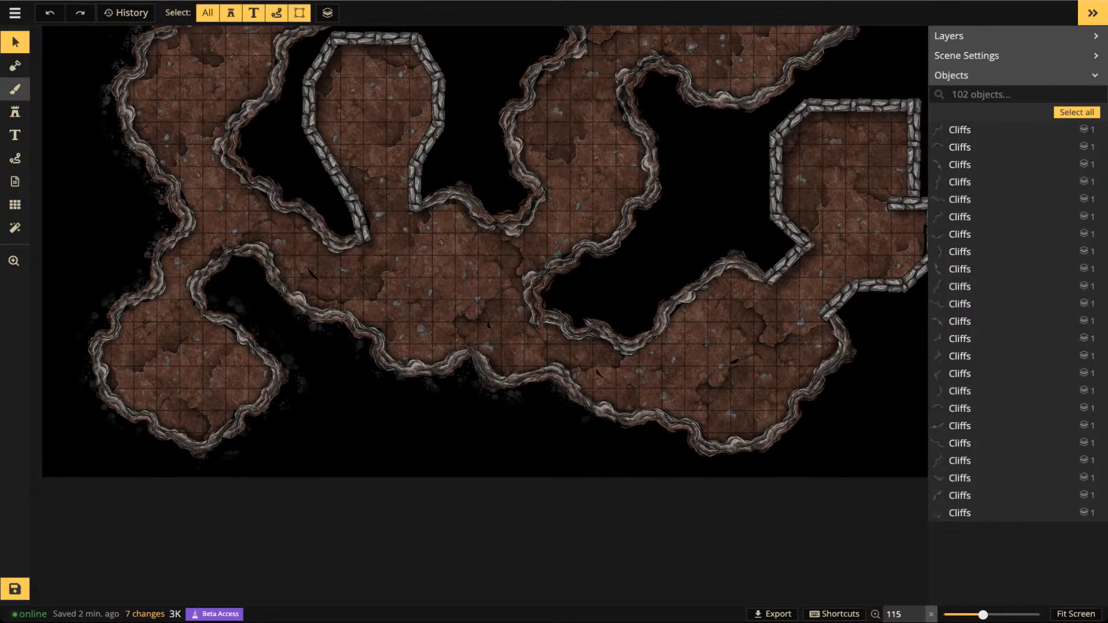
click(15, 88)
mouse_move(281, 102)
mouse_down()
mouse_move(286, 157)
mouse_move(351, 312)
mouse_up()
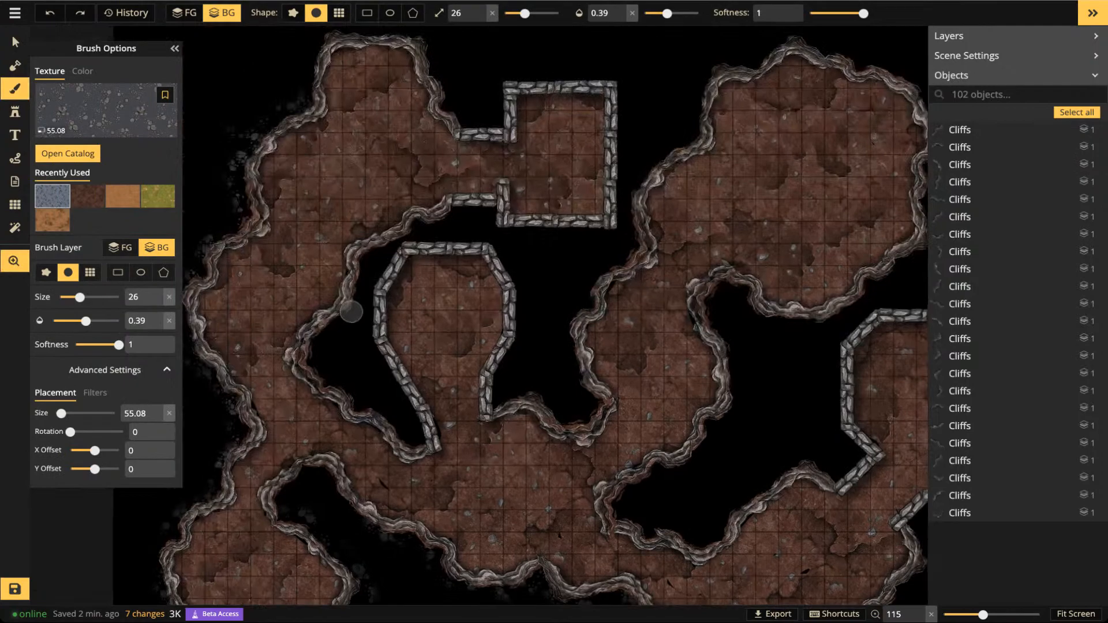
scroll(351, 312, down, 5)
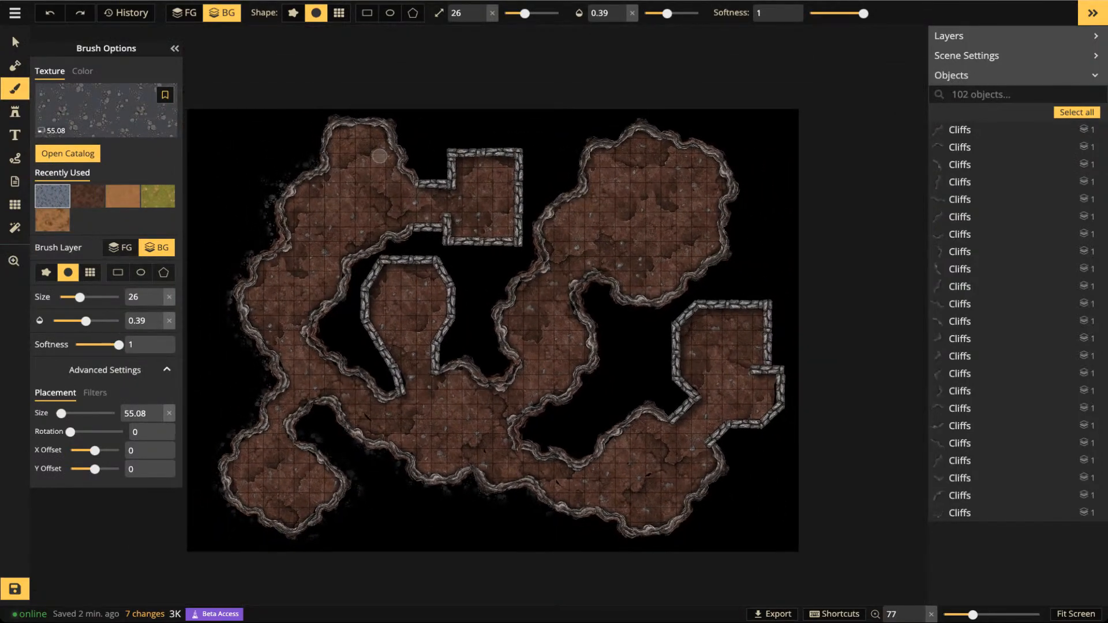
scroll(380, 156, up, 5)
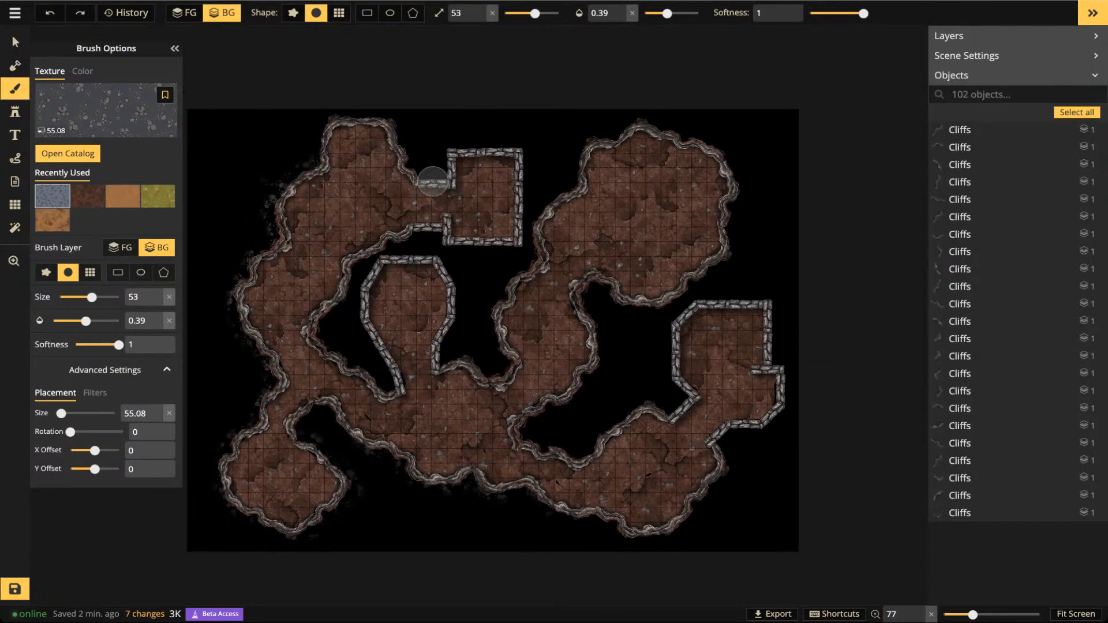
drag(423, 177, 369, 119)
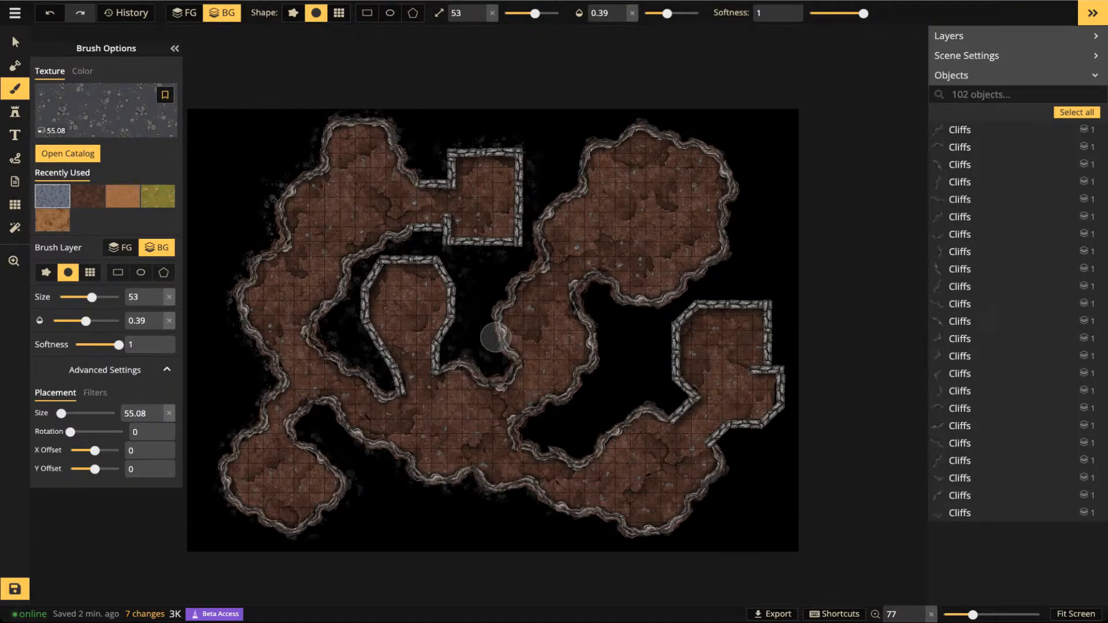
Paint faint stones along the outer edges of the northeastern cave, the eastern stone room and the southern cliffs
mouse_move(535, 261)
mouse_down()
mouse_move(537, 216)
mouse_move(582, 137)
mouse_move(656, 125)
mouse_move(729, 139)
mouse_move(745, 196)
mouse_up()
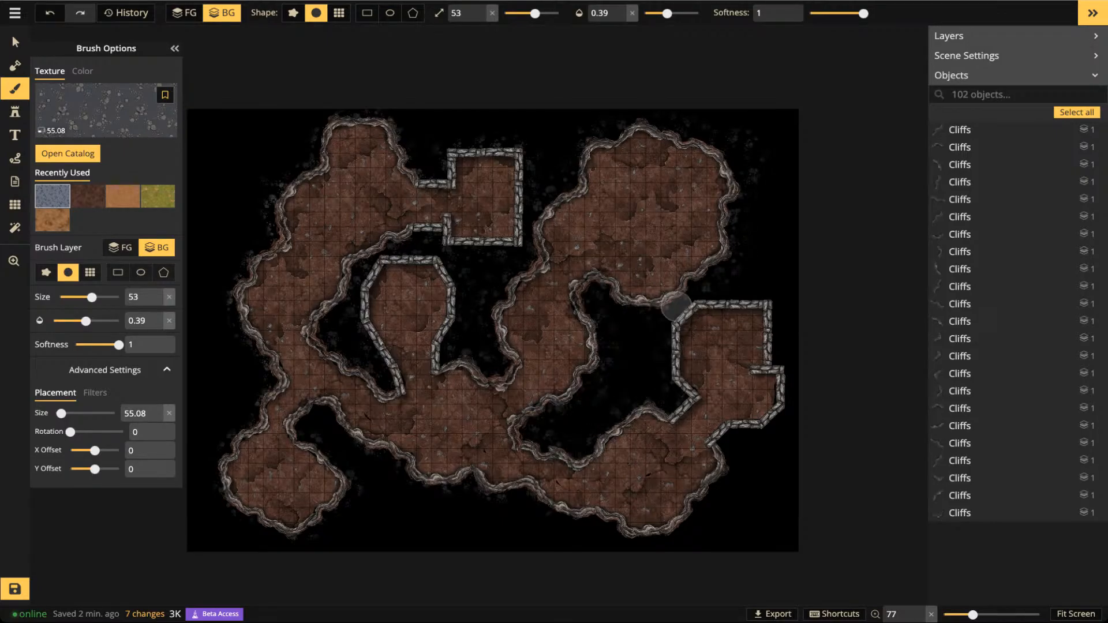
mouse_move(765, 300)
mouse_down()
mouse_move(795, 400)
mouse_move(786, 419)
mouse_move(733, 454)
mouse_move(719, 511)
mouse_up()
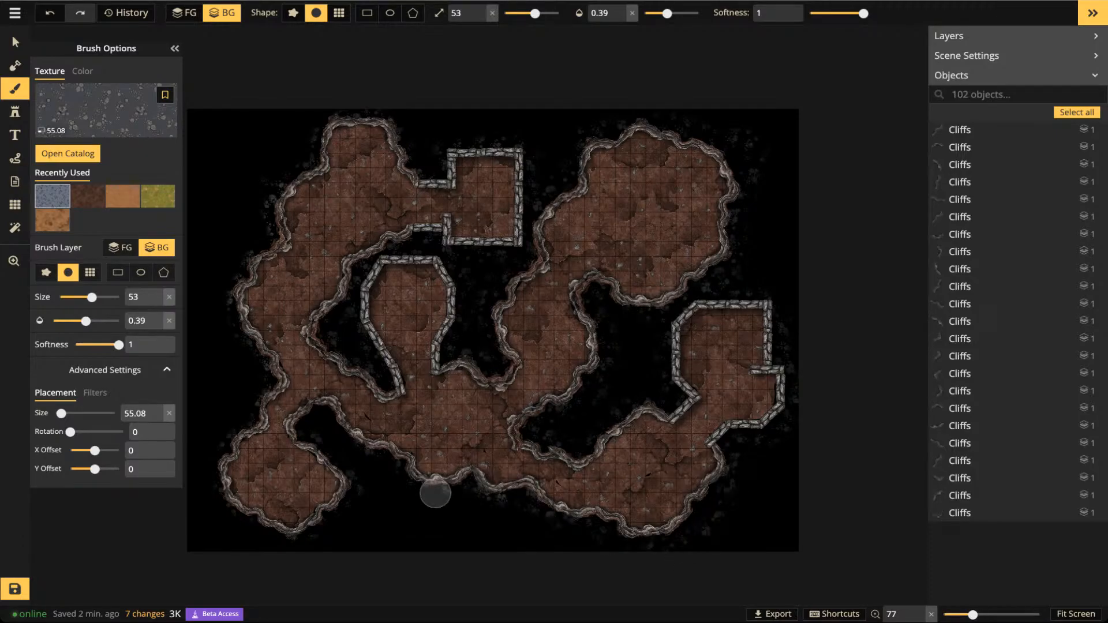
drag(305, 437, 306, 424)
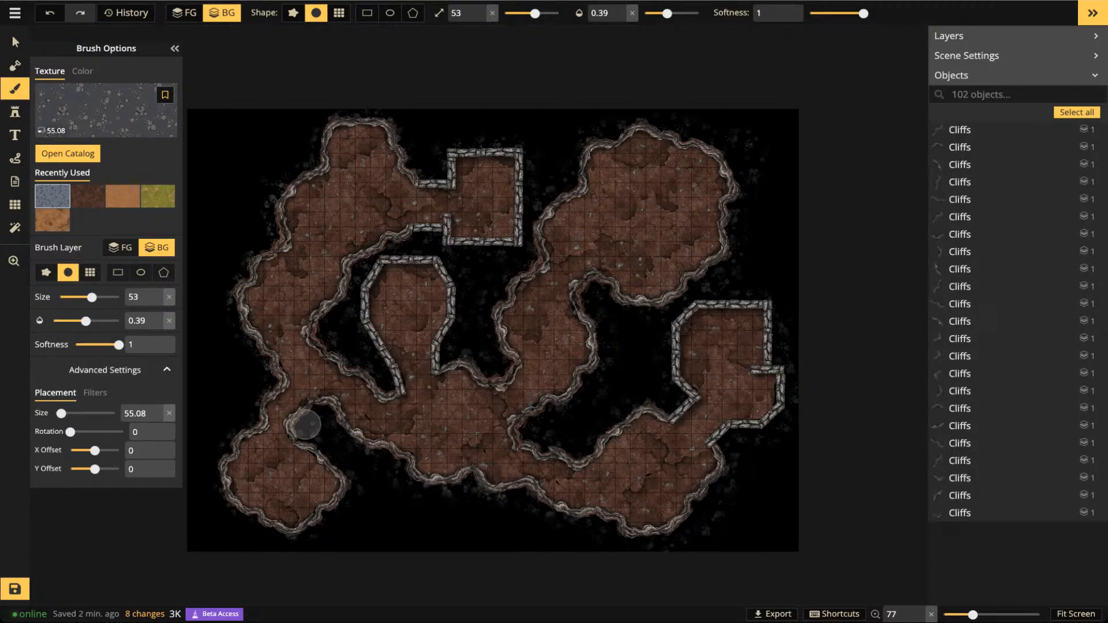
Inspect the painted rubble around the outer edges of the whole cave map
scroll(507, 279, up, 3)
scroll(388, 295, up, 2)
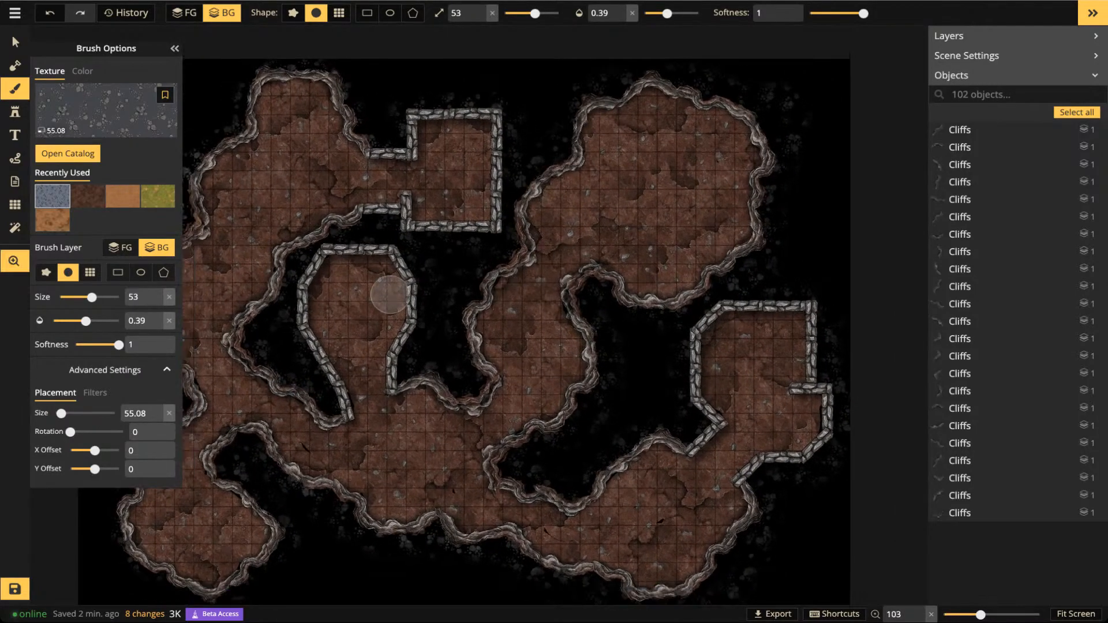
scroll(389, 294, down, 4)
click(15, 41)
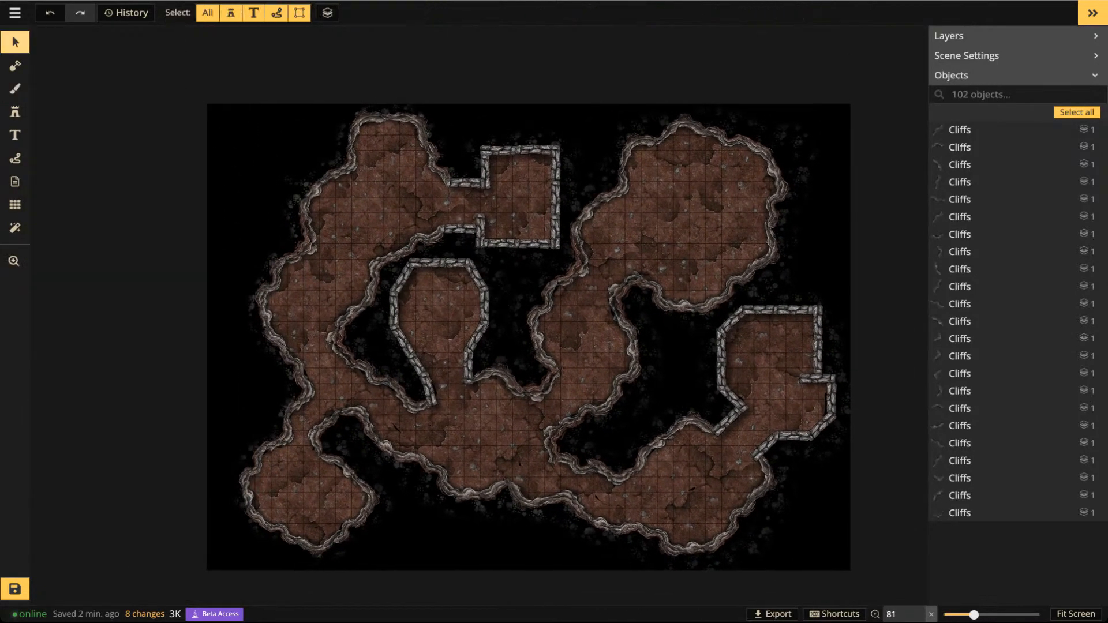
scroll(558, 307, up, 5)
key(n)
drag(580, 245, 575, 251)
key(v)
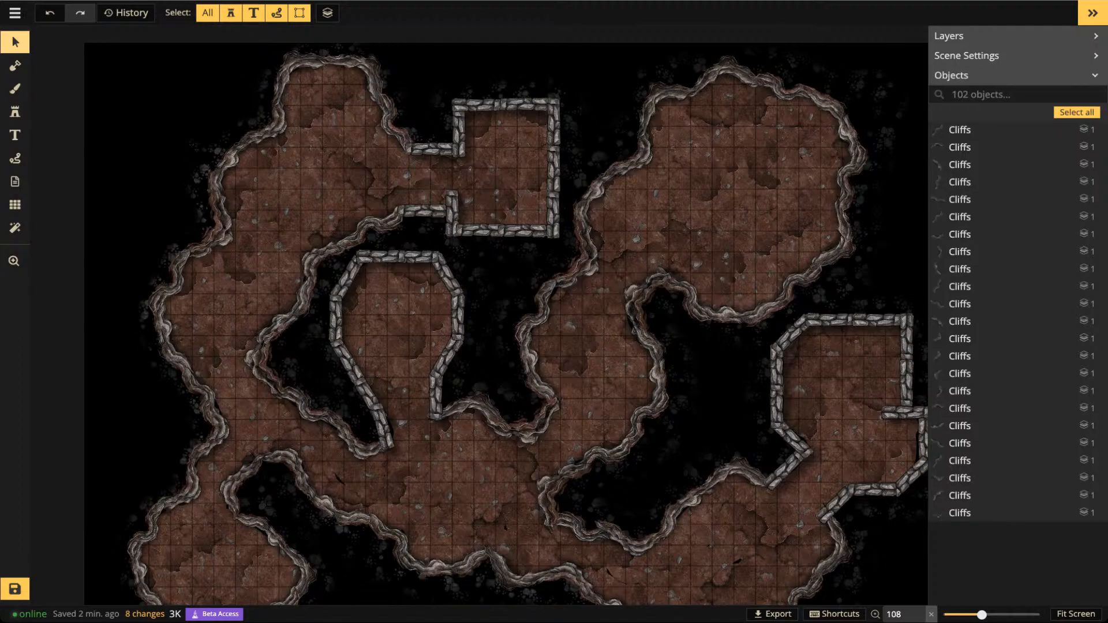
Search the texture catalog for lava and choose the cracked dark-rock Lava texture for the brush
key(b)
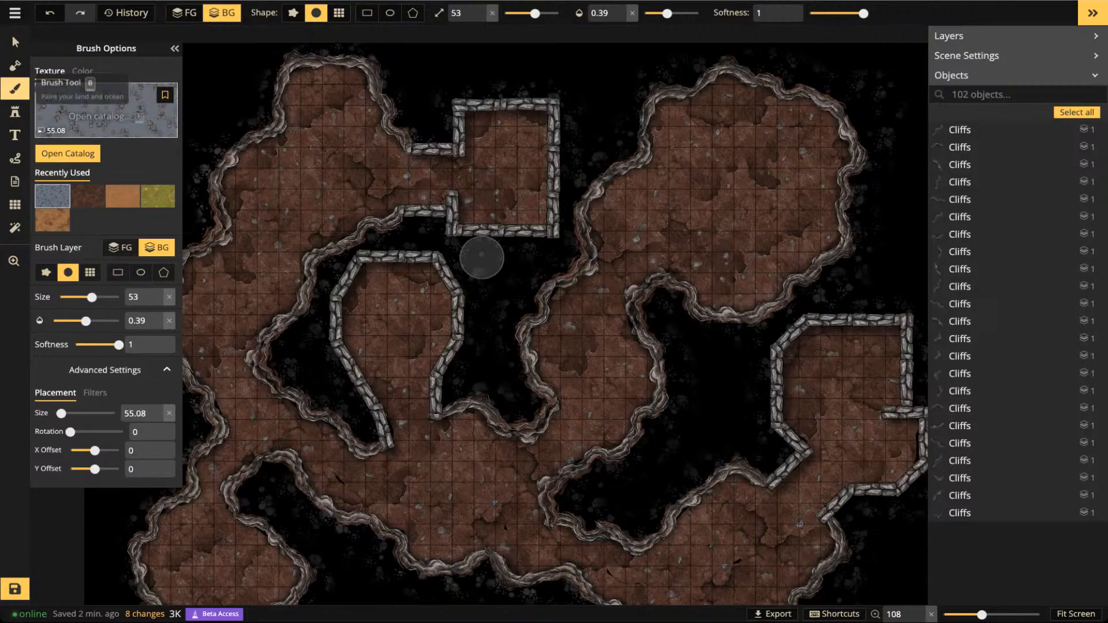
key(f)
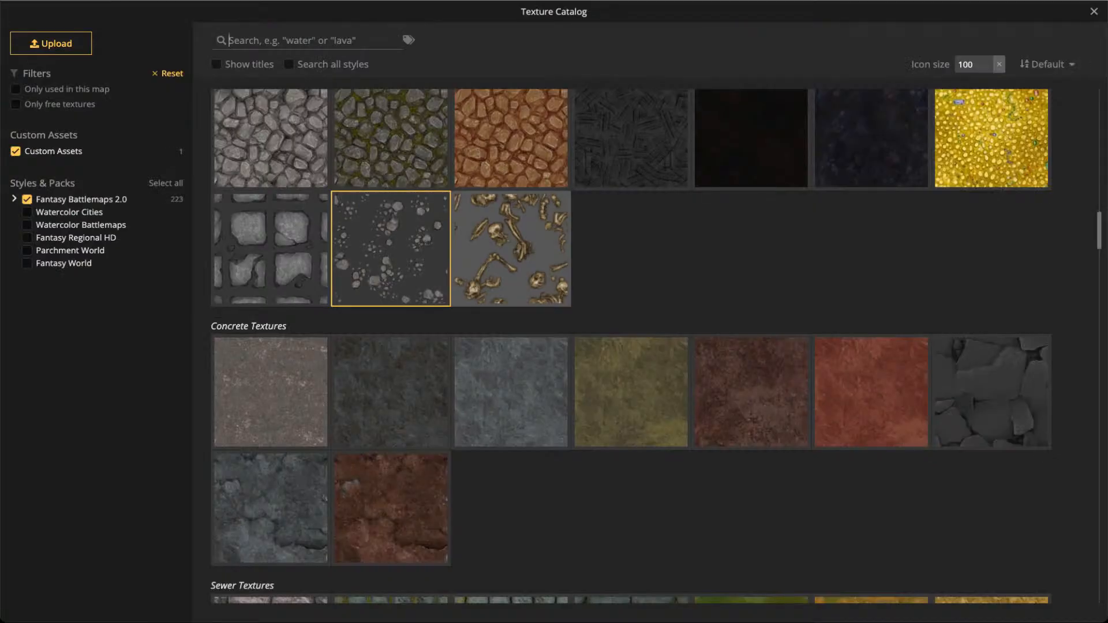
text(lava)
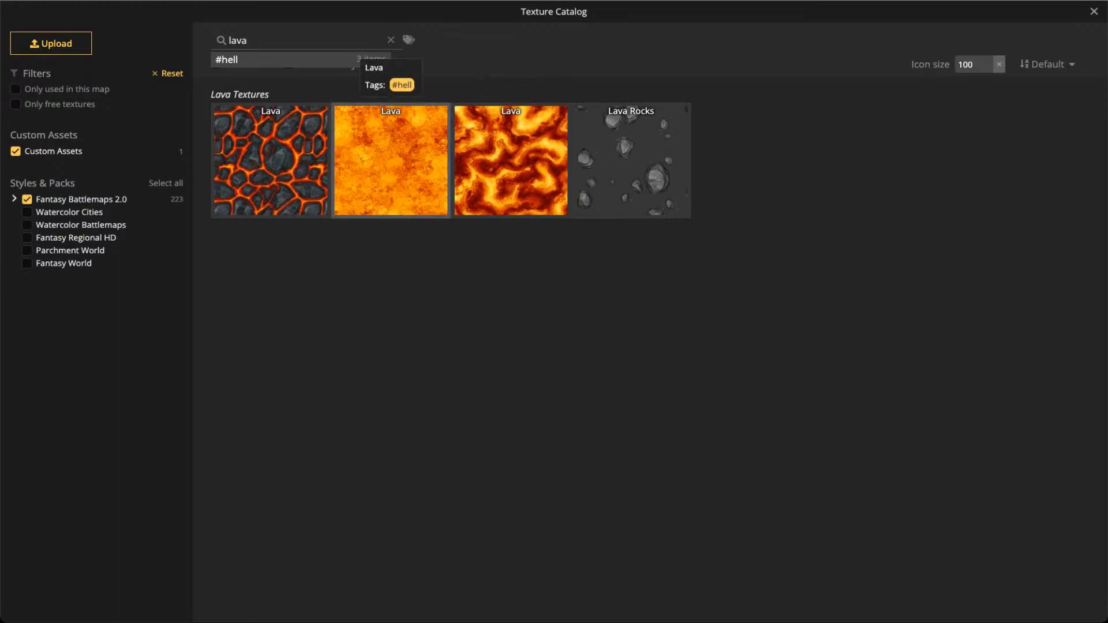
click(270, 162)
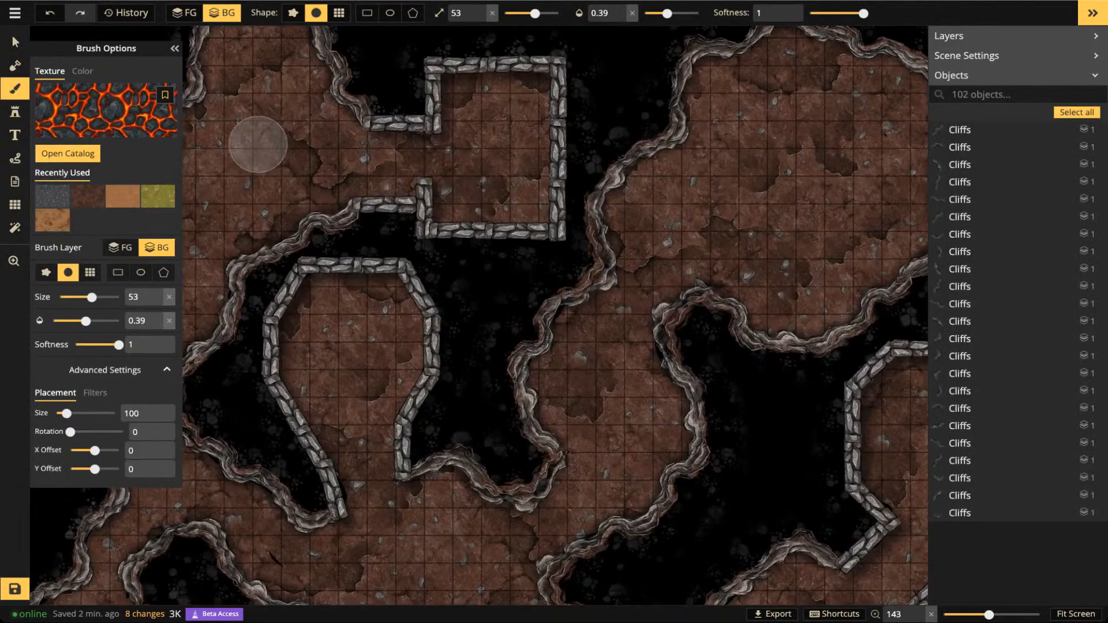
Set the lava brush to size 33 and opacity 0.65 near the northeastern cave's passage
scroll(479, 171, up, 2)
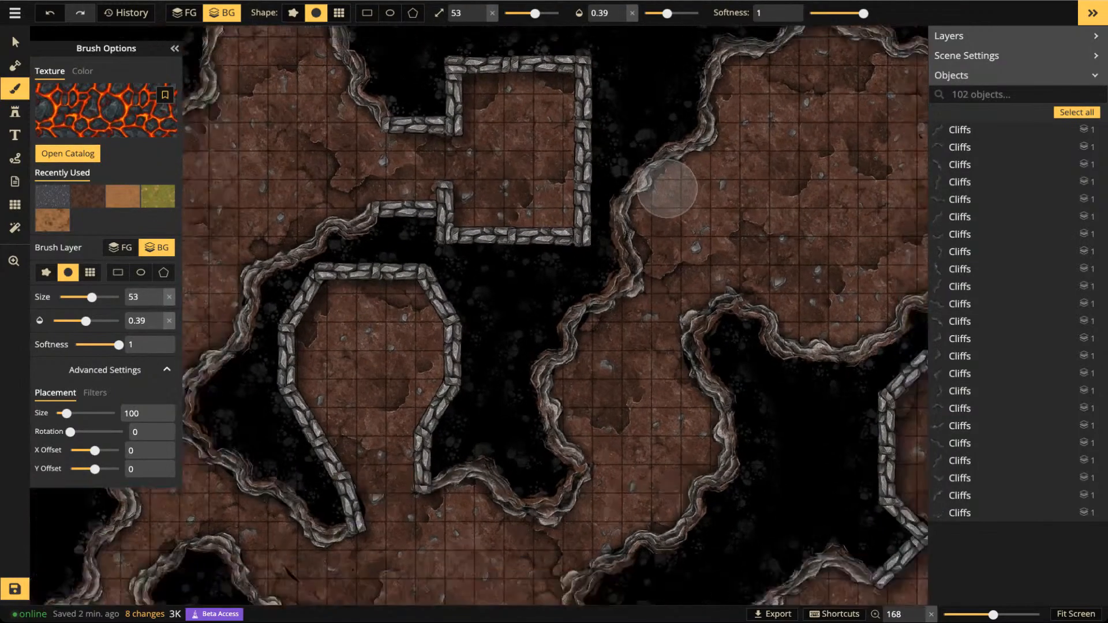
scroll(667, 189, down, 3)
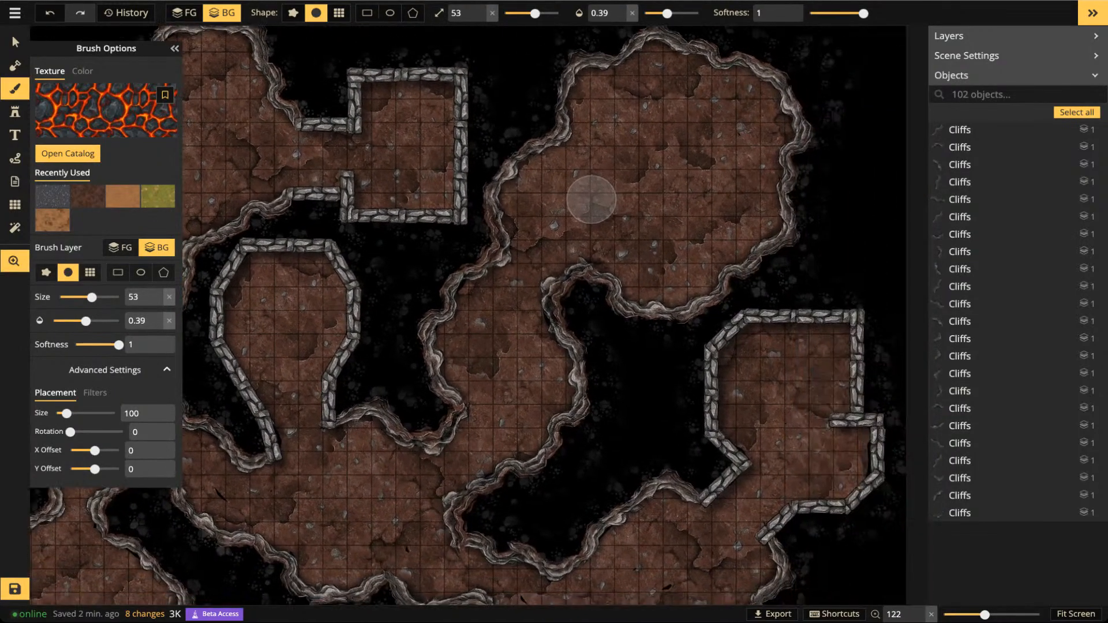
mouse_move(535, 195)
mouse_down()
mouse_move(566, 192)
mouse_move(571, 209)
mouse_move(609, 215)
mouse_move(561, 206)
mouse_up()
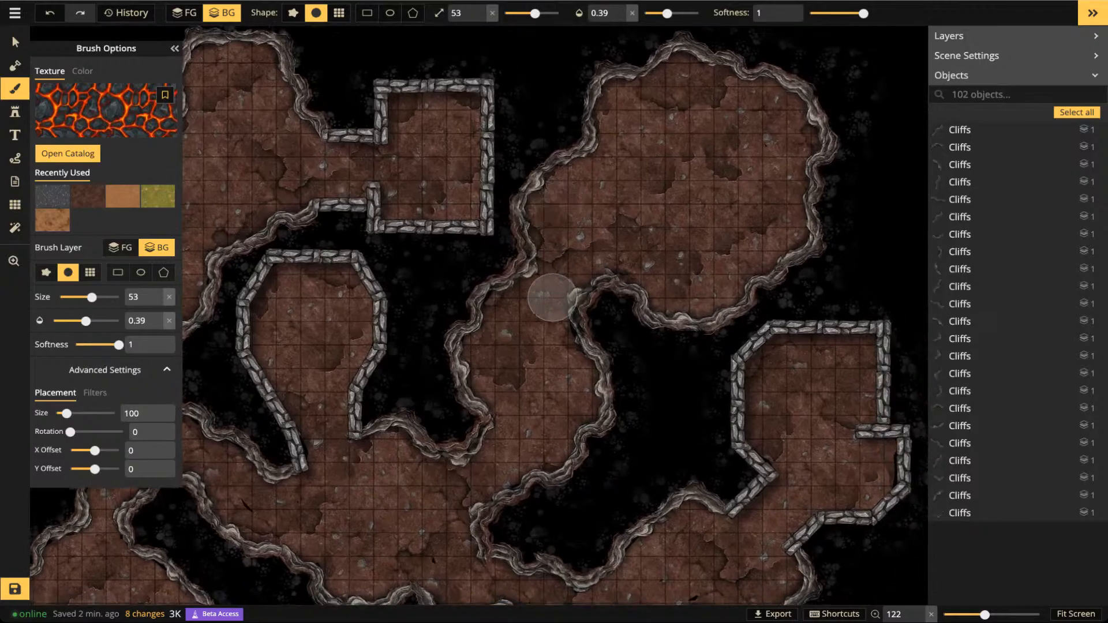
scroll(531, 303, up, 3)
key(bracketleft)
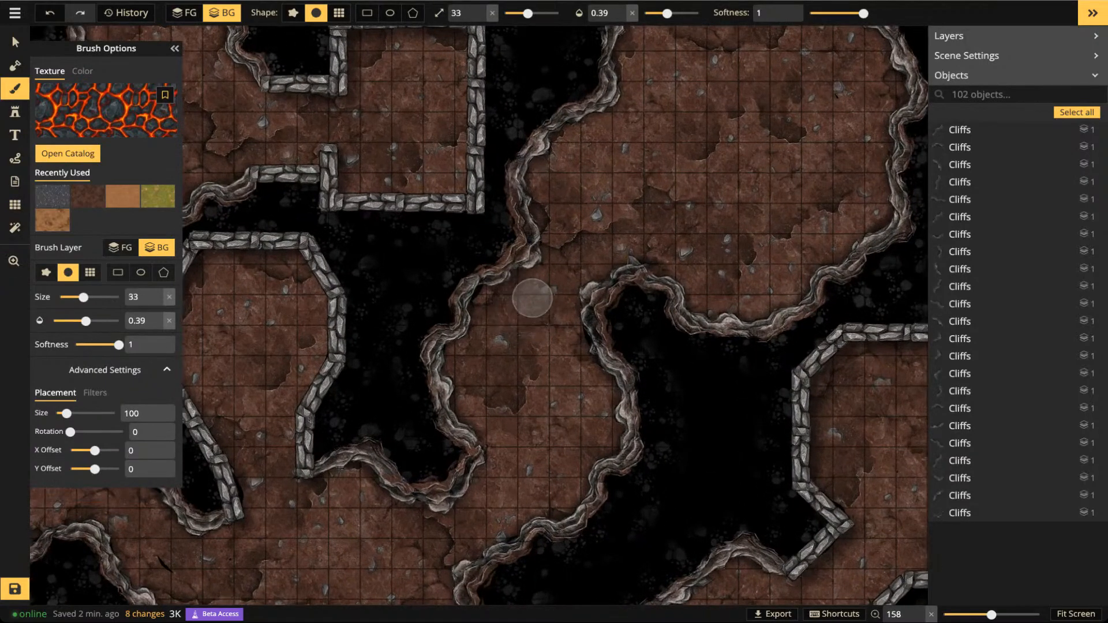
scroll(532, 298, up, 3)
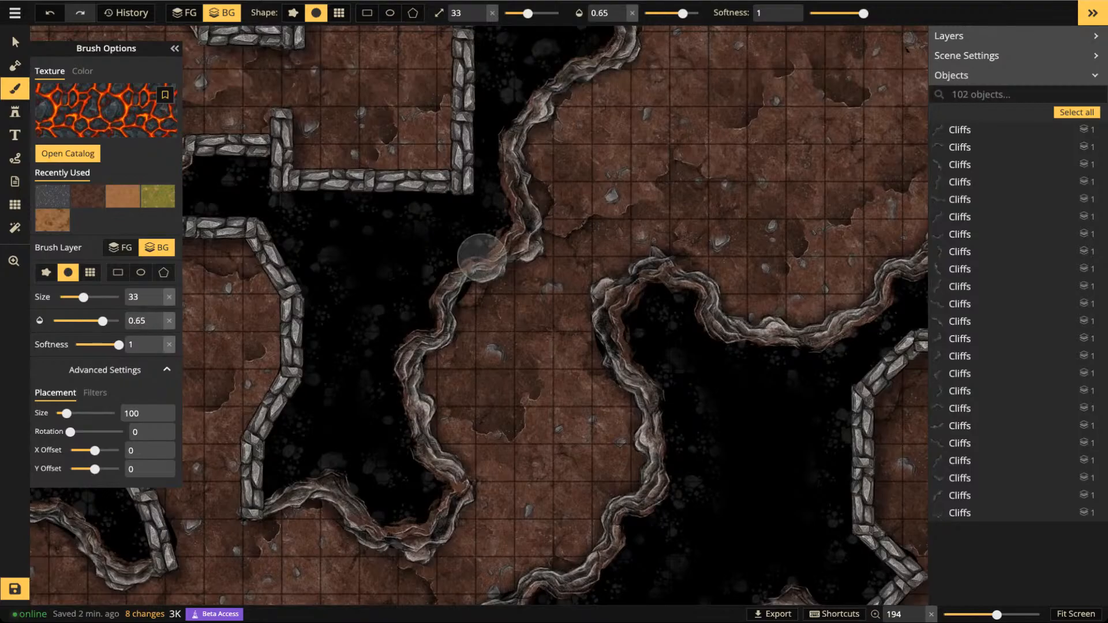
Scale the lava texture to 34.99, rotate it to 24 and set the brush opacity to 0.37
scroll(482, 258, down, 3)
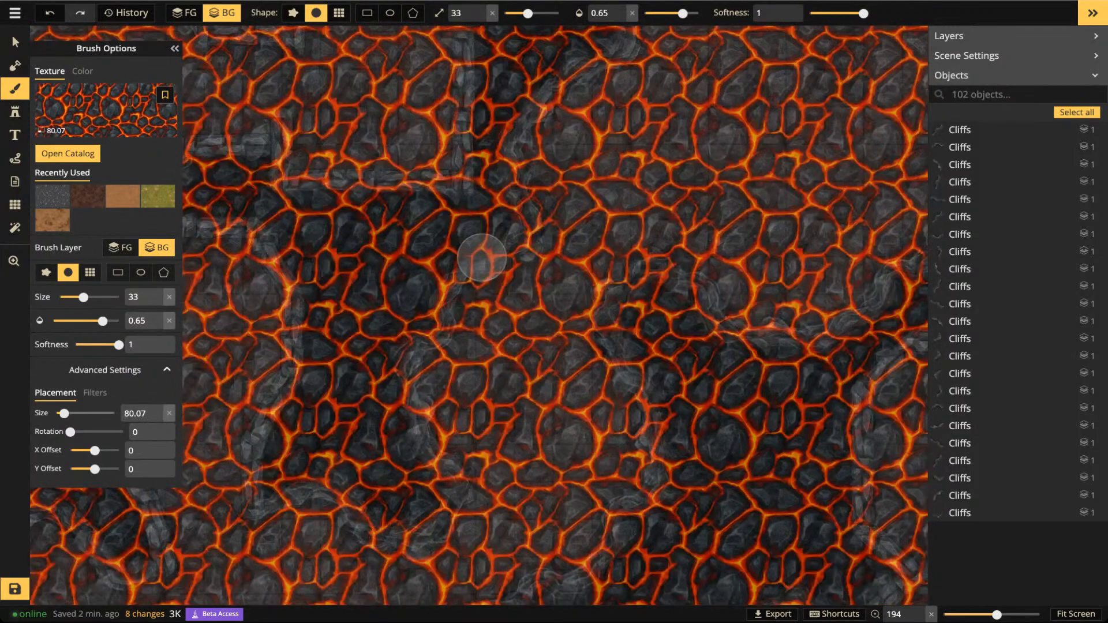
scroll(483, 258, down, 6)
scroll(482, 258, up, 3)
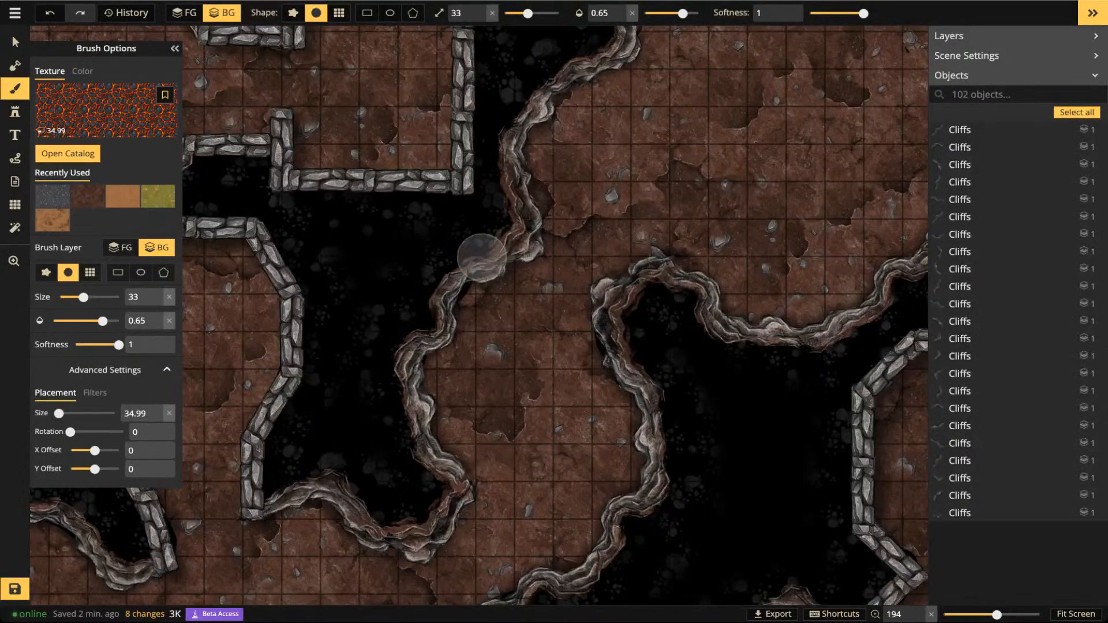
scroll(482, 259, up, 2)
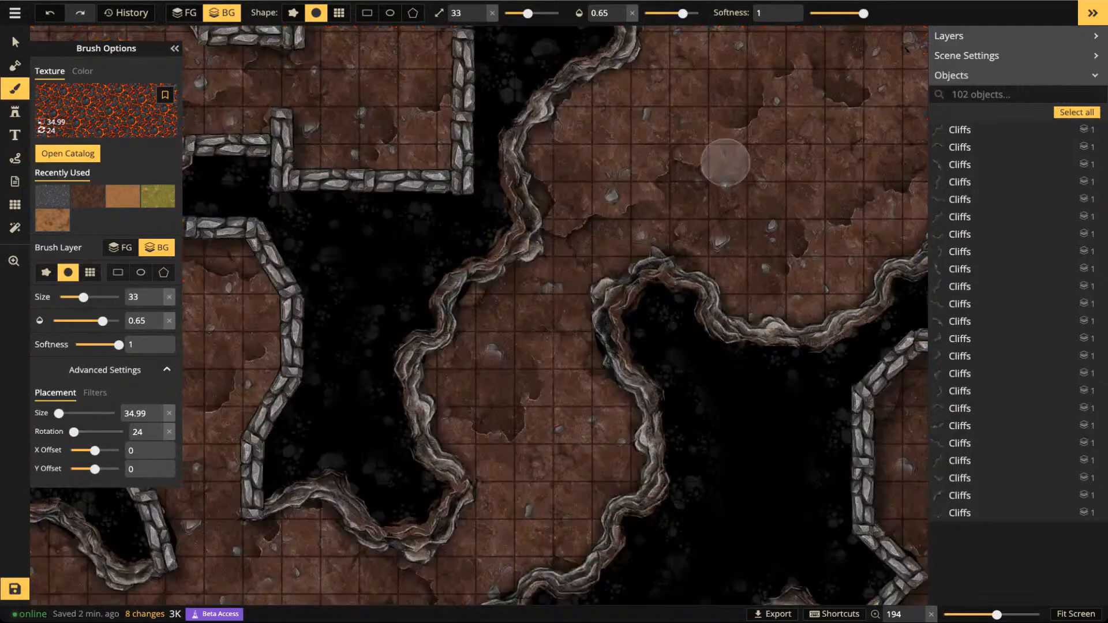
scroll(686, 35, down, 6)
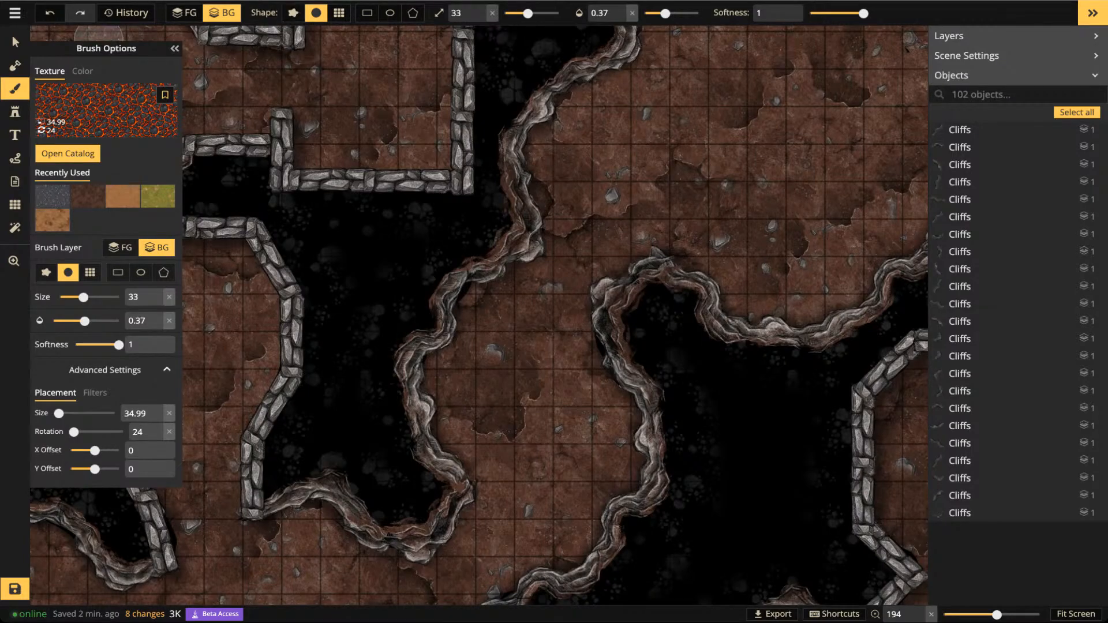
Reduce the brush size to 23, try a dab of lava in the passage, and switch the brush to the foreground layer
scroll(581, 258, down, 1)
scroll(562, 261, down, 1)
drag(563, 261, 541, 262)
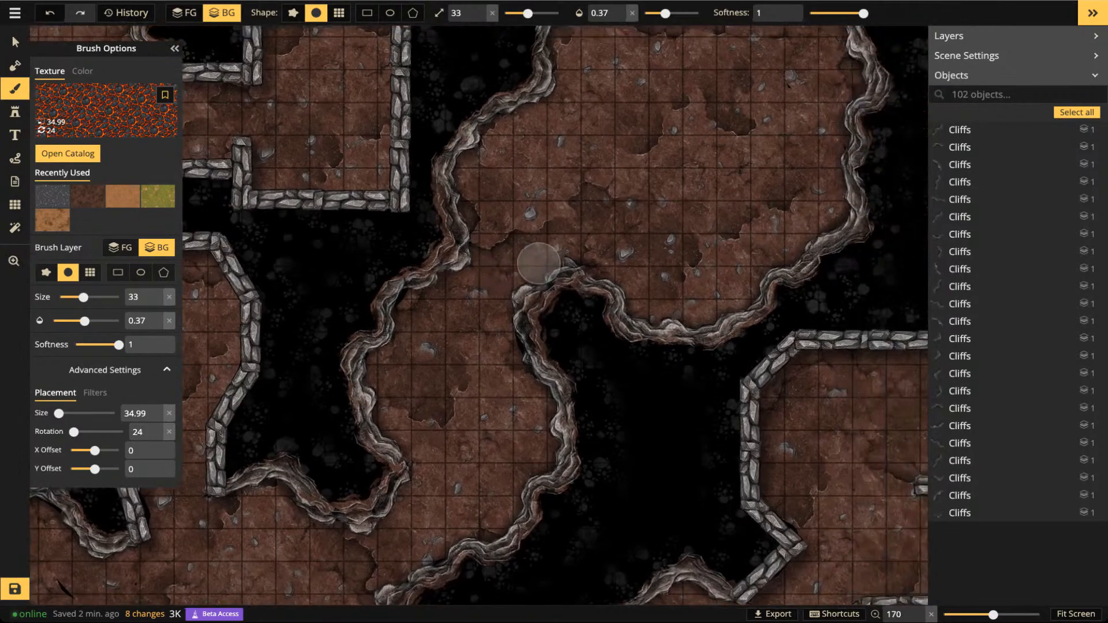
scroll(459, 314, down, 2)
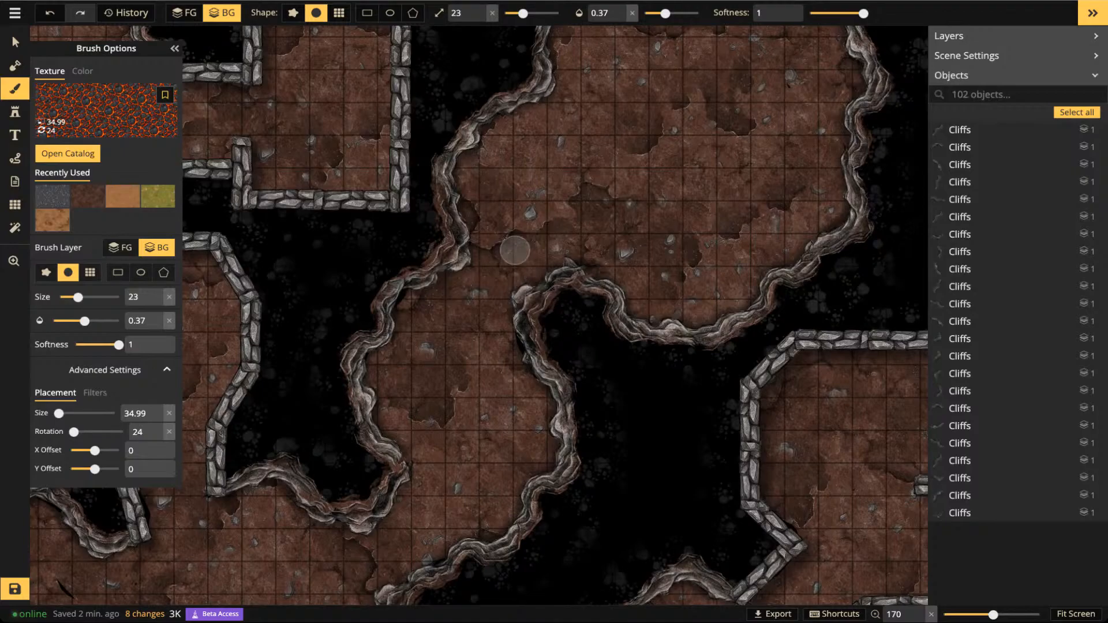
click(505, 255)
click(184, 13)
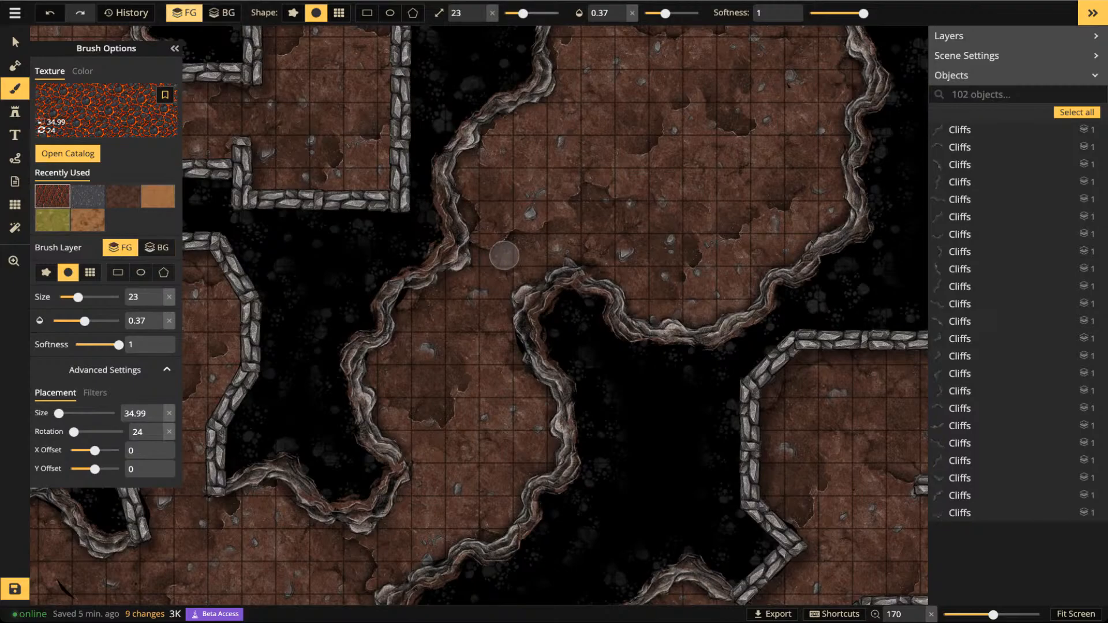
Paint cracked lava at opacity 0.5 along the western side of the passage south of the northeastern cave
drag(665, 13, 674, 13)
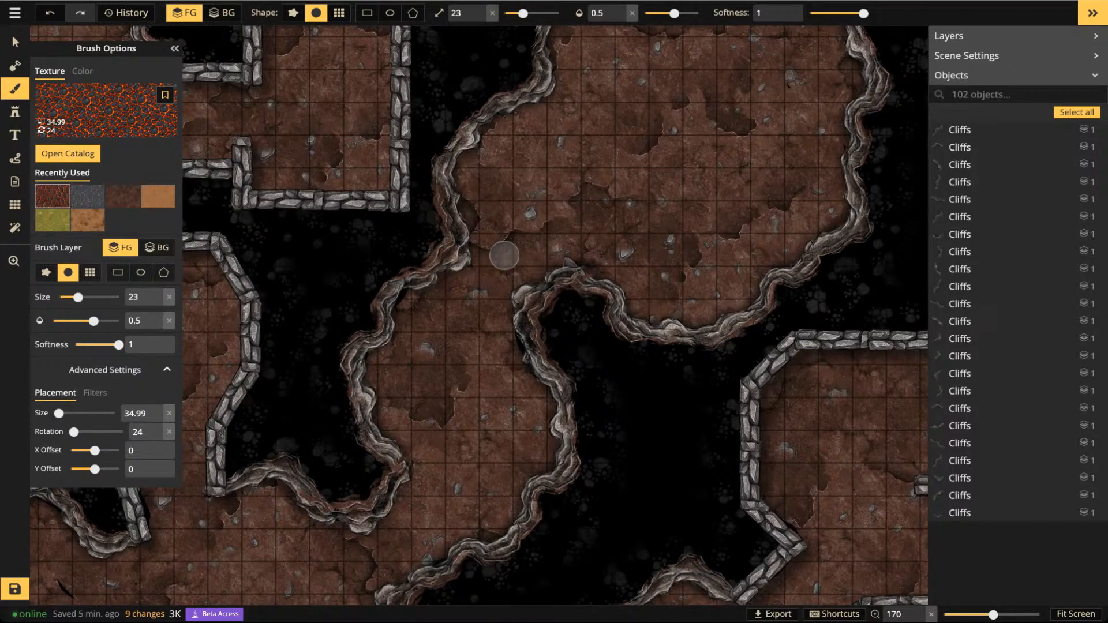
mouse_move(483, 267)
mouse_down()
mouse_move(443, 295)
mouse_move(491, 261)
mouse_move(437, 296)
mouse_move(388, 357)
mouse_move(394, 382)
mouse_move(431, 410)
mouse_move(440, 365)
mouse_move(451, 372)
mouse_move(425, 359)
mouse_move(441, 316)
mouse_move(420, 353)
mouse_move(434, 311)
mouse_move(394, 369)
mouse_move(381, 358)
mouse_move(417, 386)
mouse_up()
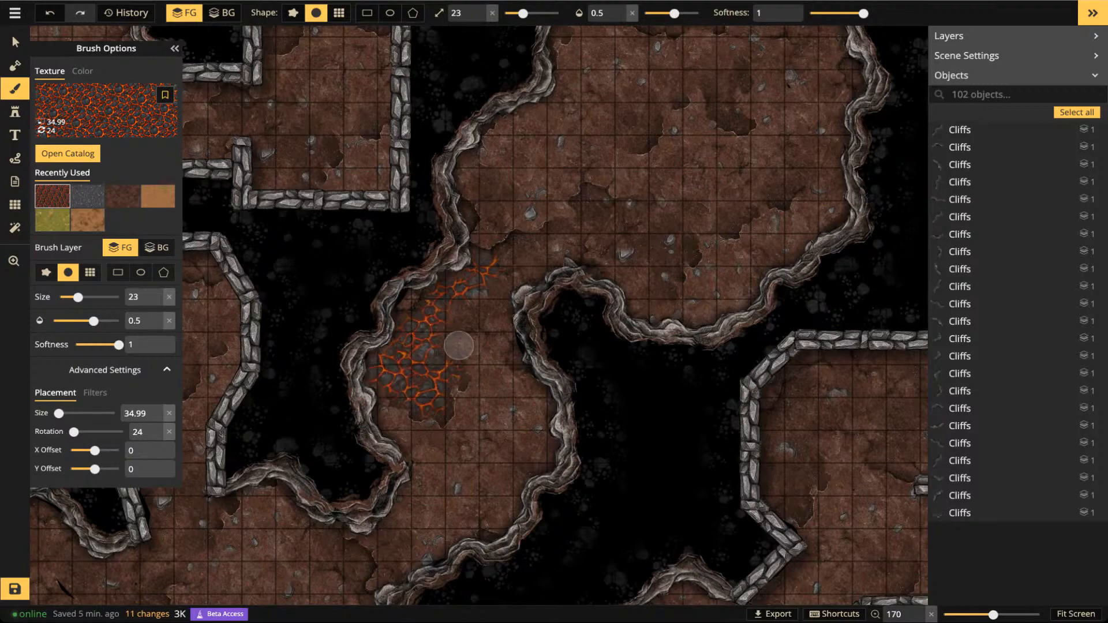
mouse_move(465, 345)
mouse_down()
mouse_move(504, 289)
mouse_move(506, 305)
mouse_move(461, 311)
mouse_move(456, 324)
mouse_move(465, 282)
mouse_up()
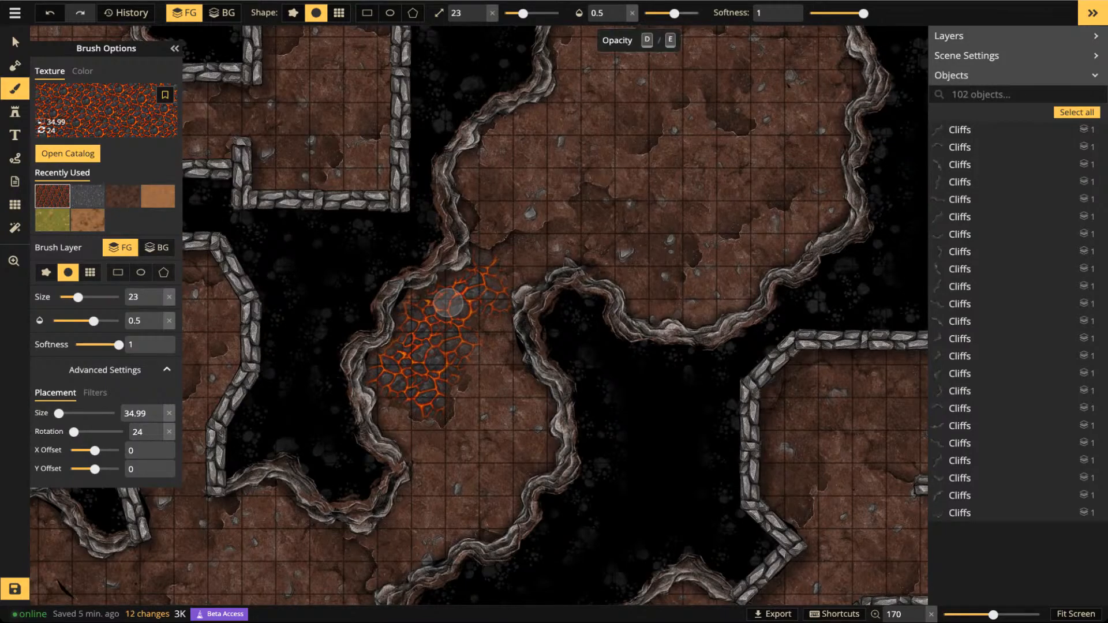
At opacity 0.71, extend the cracked lava into the northeastern cave and add two small separate patches there
drag(675, 13, 686, 14)
mouse_move(544, 249)
mouse_down()
mouse_move(518, 255)
mouse_move(559, 250)
mouse_move(603, 220)
mouse_move(604, 205)
mouse_move(612, 228)
mouse_move(635, 237)
mouse_move(621, 257)
mouse_move(646, 248)
mouse_move(668, 262)
mouse_move(655, 297)
mouse_move(667, 254)
mouse_move(652, 225)
mouse_move(597, 193)
mouse_move(589, 212)
mouse_move(487, 288)
mouse_move(525, 218)
mouse_up()
mouse_move(640, 107)
mouse_down()
mouse_move(620, 113)
mouse_move(642, 131)
mouse_up()
mouse_move(794, 160)
mouse_down()
mouse_move(770, 185)
mouse_move(782, 198)
mouse_move(804, 167)
mouse_up()
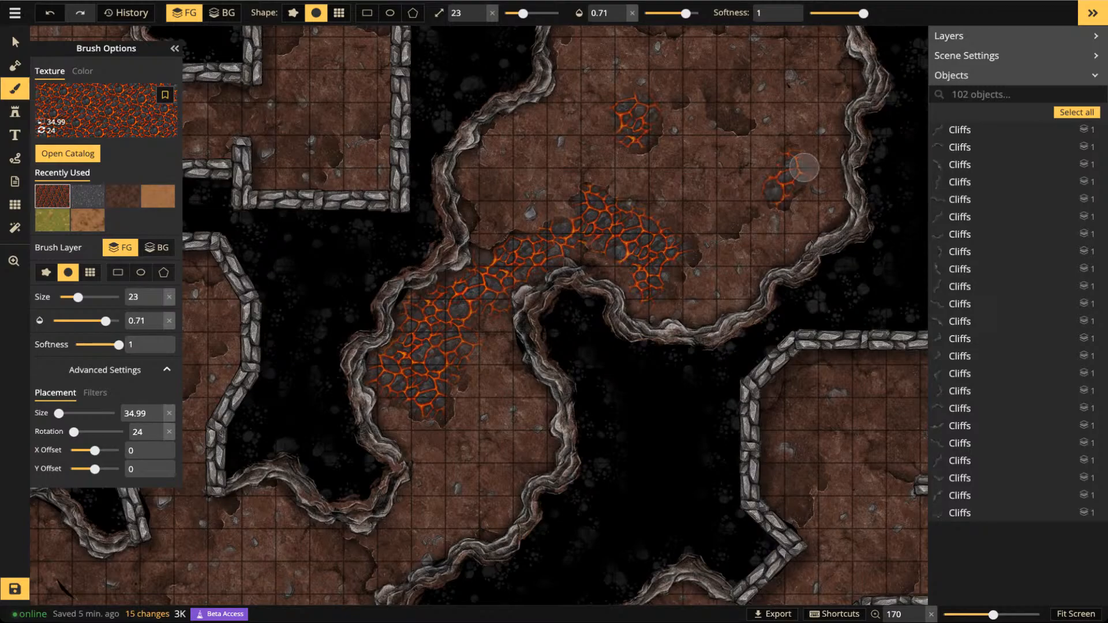
Choose the bright yellow-orange Lava texture and set the brush to size 17 with opacity 0.44
scroll(609, 251, down, 5)
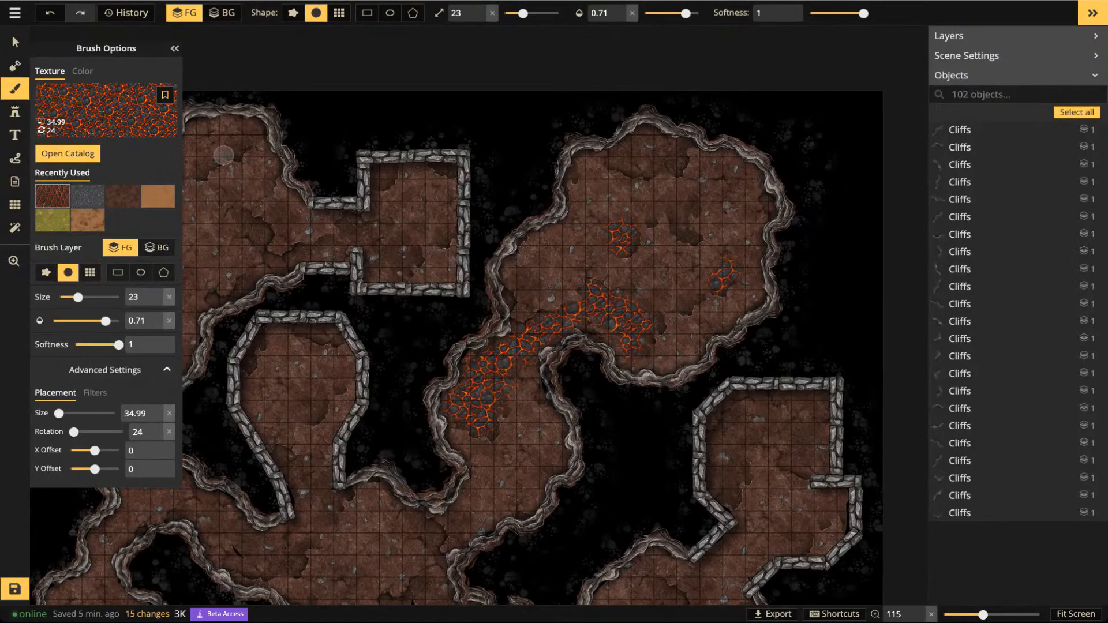
key(f)
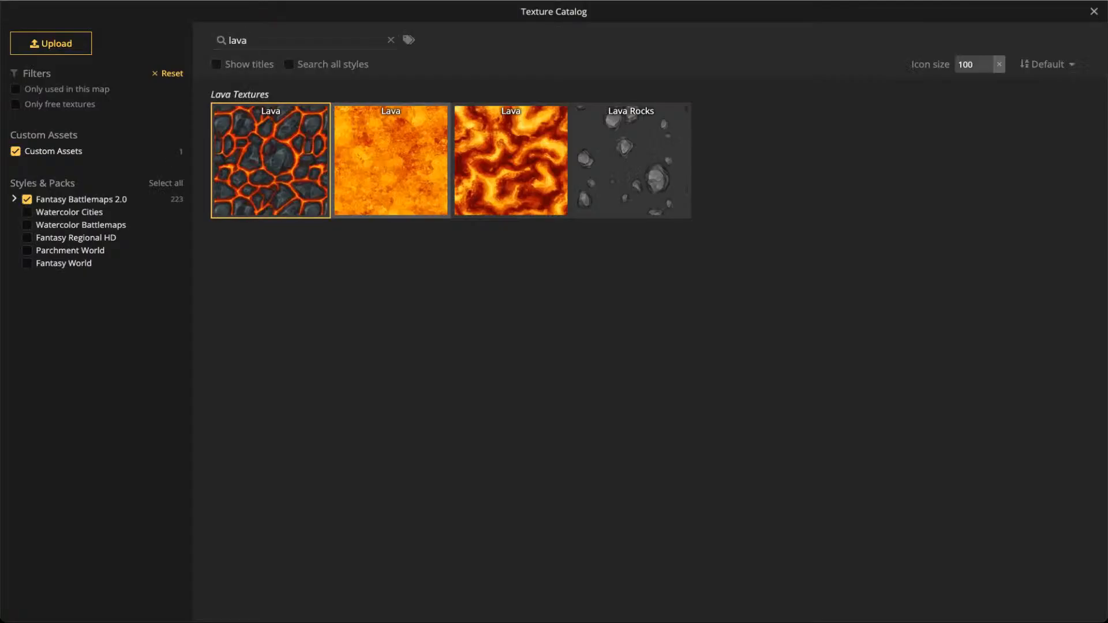
click(391, 160)
scroll(680, 29, up, 5)
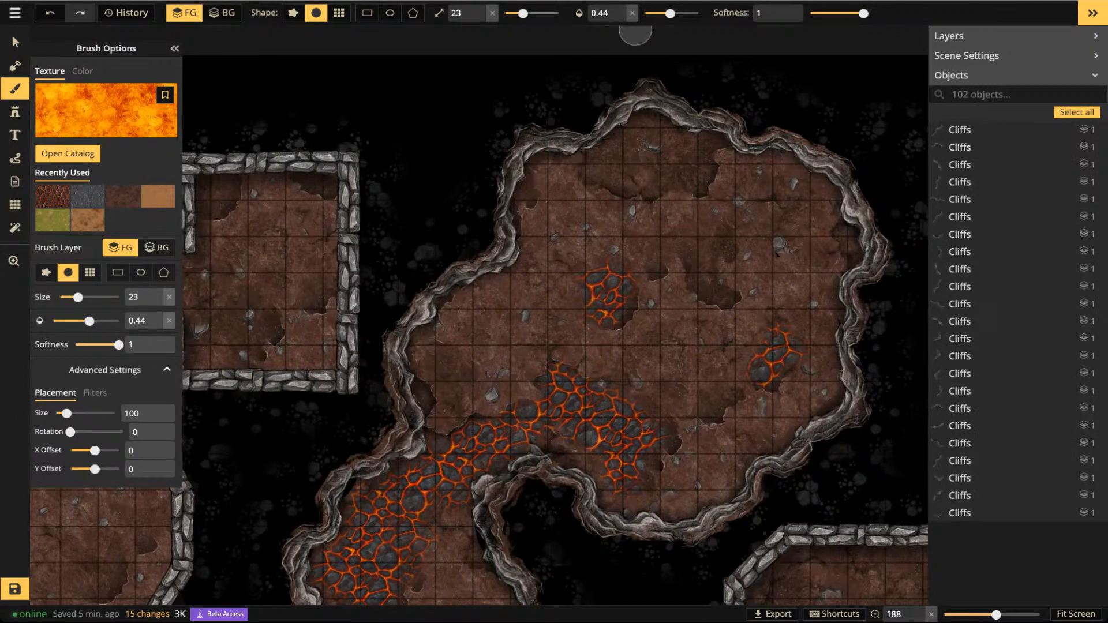
drag(523, 13, 520, 13)
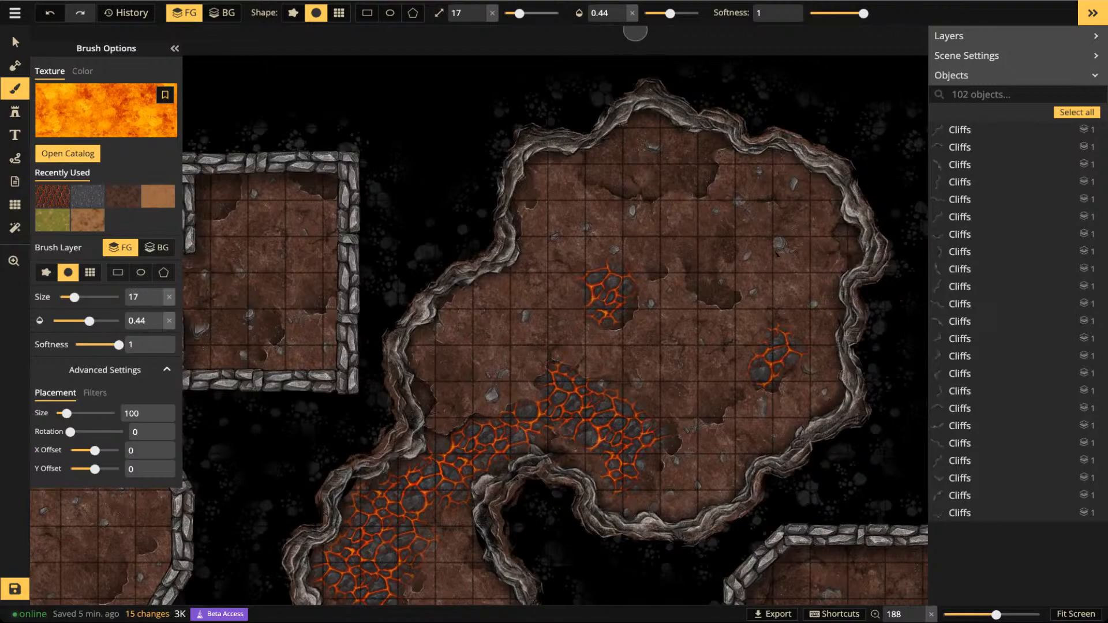
Paint a yellow-orange lava pool in the northeastern cave's northern alcove, a crescent patch southeast of it and a small patch by the eastern wall
mouse_move(609, 160)
mouse_down()
mouse_move(655, 191)
mouse_move(701, 179)
mouse_move(715, 142)
mouse_move(639, 126)
mouse_move(619, 143)
mouse_move(646, 135)
mouse_move(627, 159)
mouse_move(670, 144)
mouse_move(646, 162)
mouse_move(698, 159)
mouse_move(645, 166)
mouse_move(649, 138)
mouse_move(697, 159)
mouse_move(671, 168)
mouse_move(627, 148)
mouse_move(599, 172)
mouse_up()
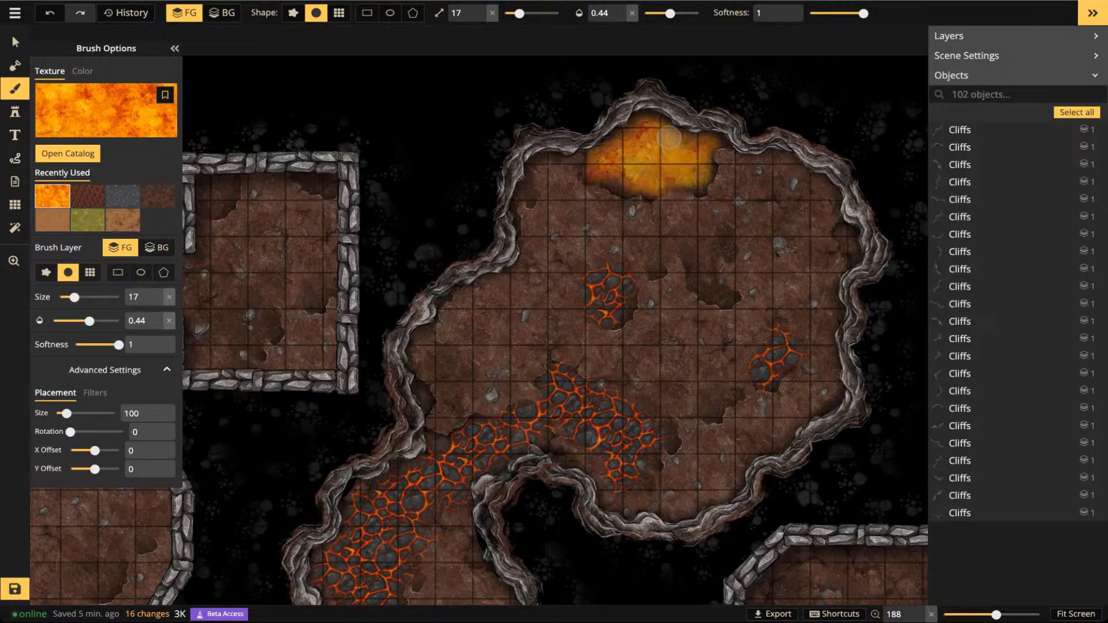
mouse_move(609, 169)
mouse_down()
mouse_move(579, 161)
mouse_move(697, 150)
mouse_move(667, 127)
mouse_up()
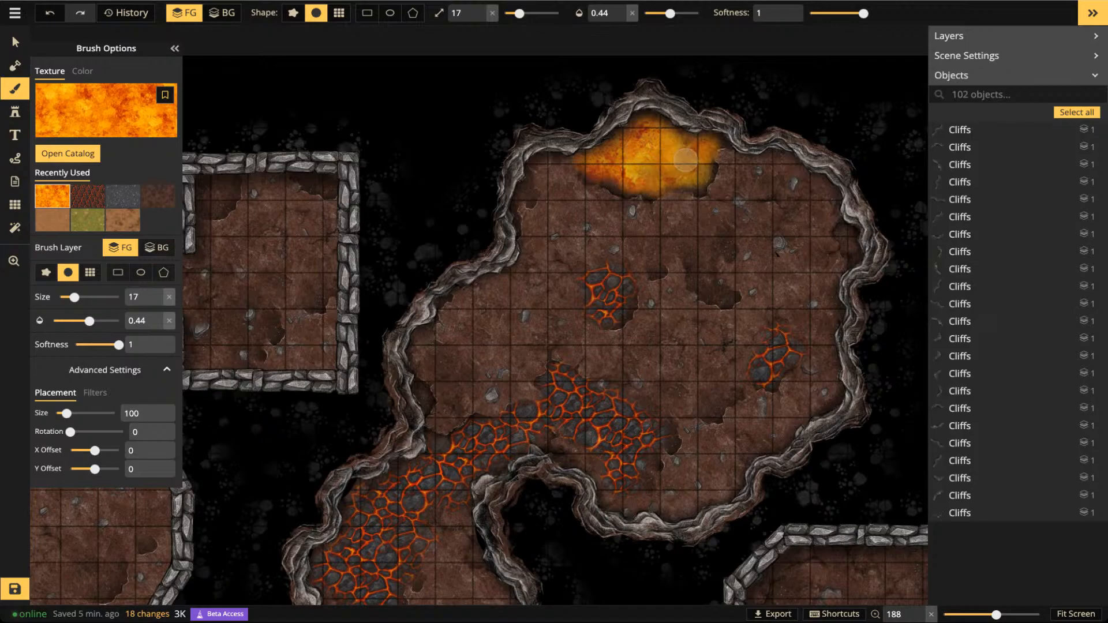
mouse_move(653, 126)
mouse_down()
mouse_move(644, 176)
mouse_move(597, 167)
mouse_up()
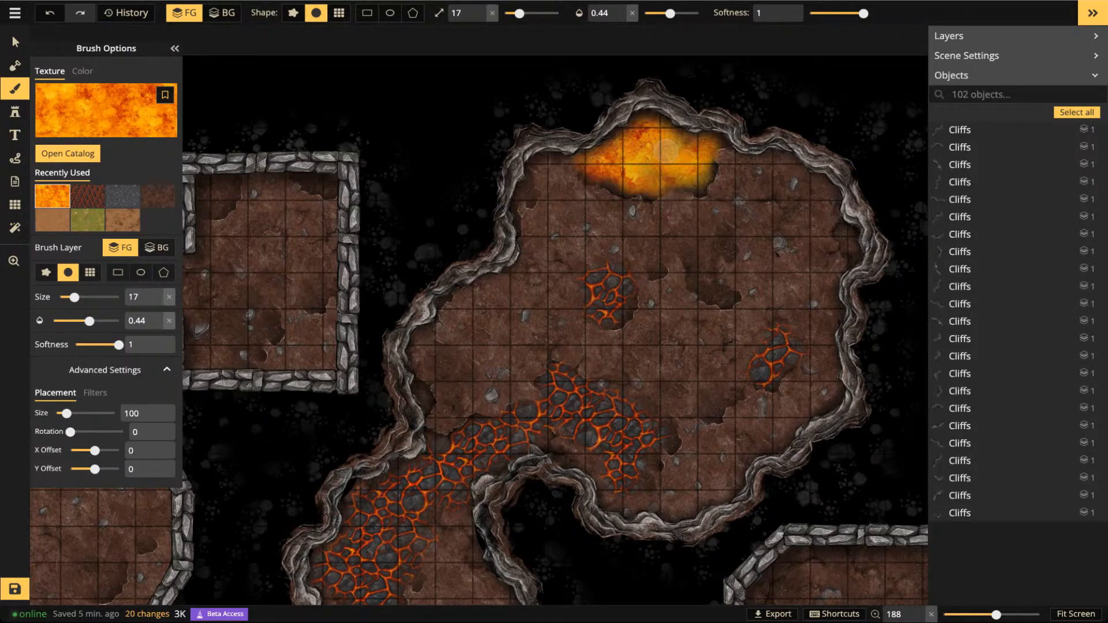
mouse_move(702, 282)
mouse_down()
mouse_move(721, 296)
mouse_move(696, 278)
mouse_move(729, 250)
mouse_move(697, 260)
mouse_move(727, 300)
mouse_move(722, 253)
mouse_move(697, 262)
mouse_up()
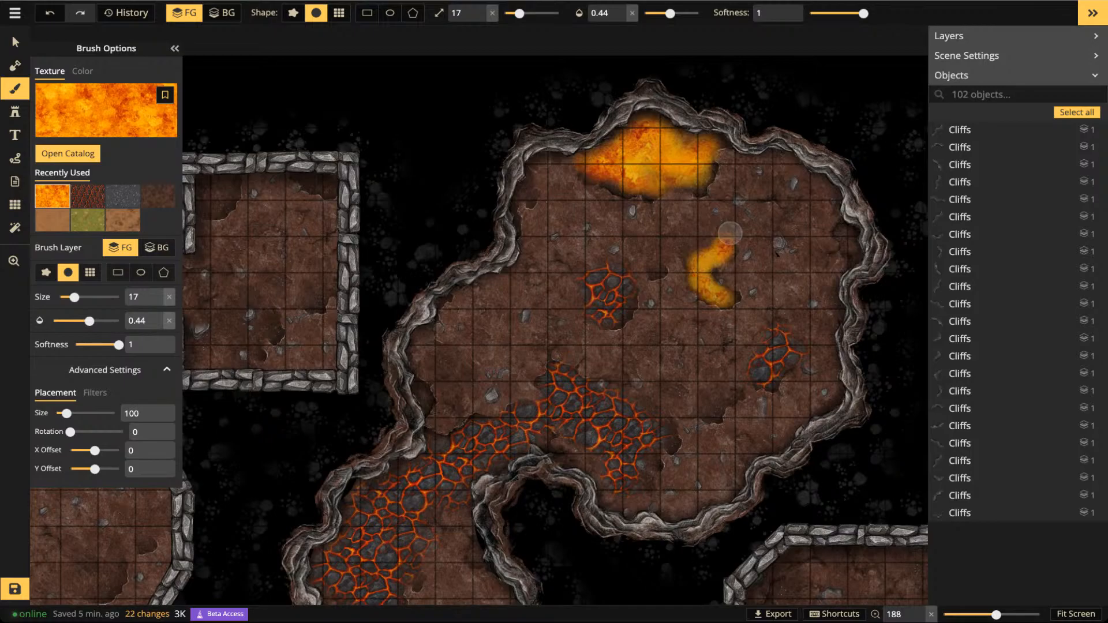
mouse_move(855, 256)
mouse_down()
mouse_move(857, 235)
mouse_move(854, 258)
mouse_up()
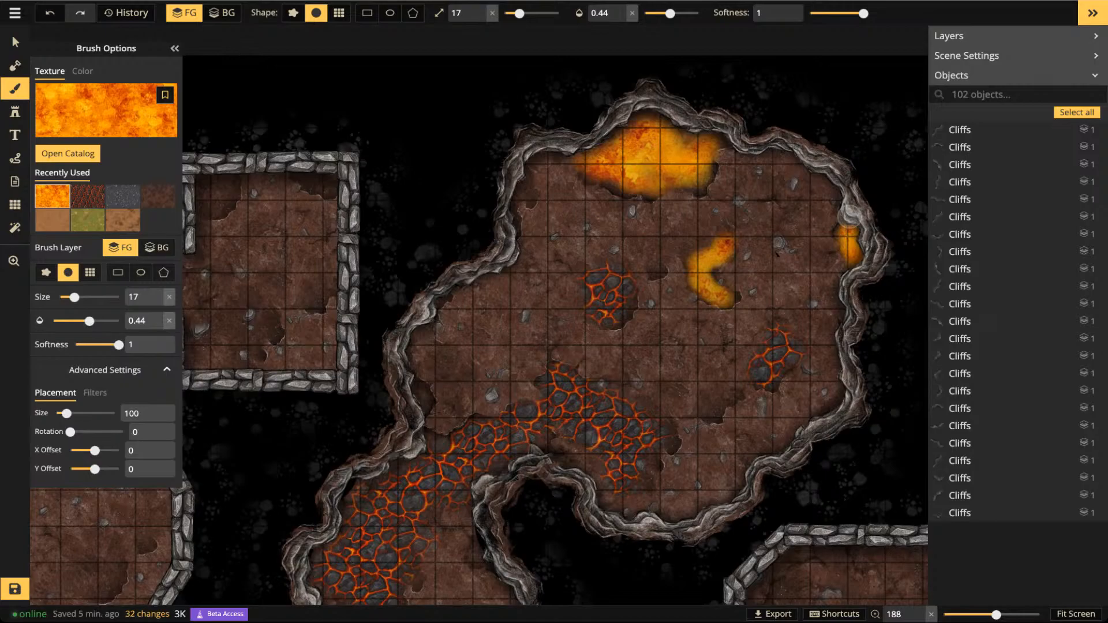
Switch the brush to the swirling red-and-yellow Lava texture
scroll(595, 308, down, 2)
key(space)
drag(591, 346, 678, 315)
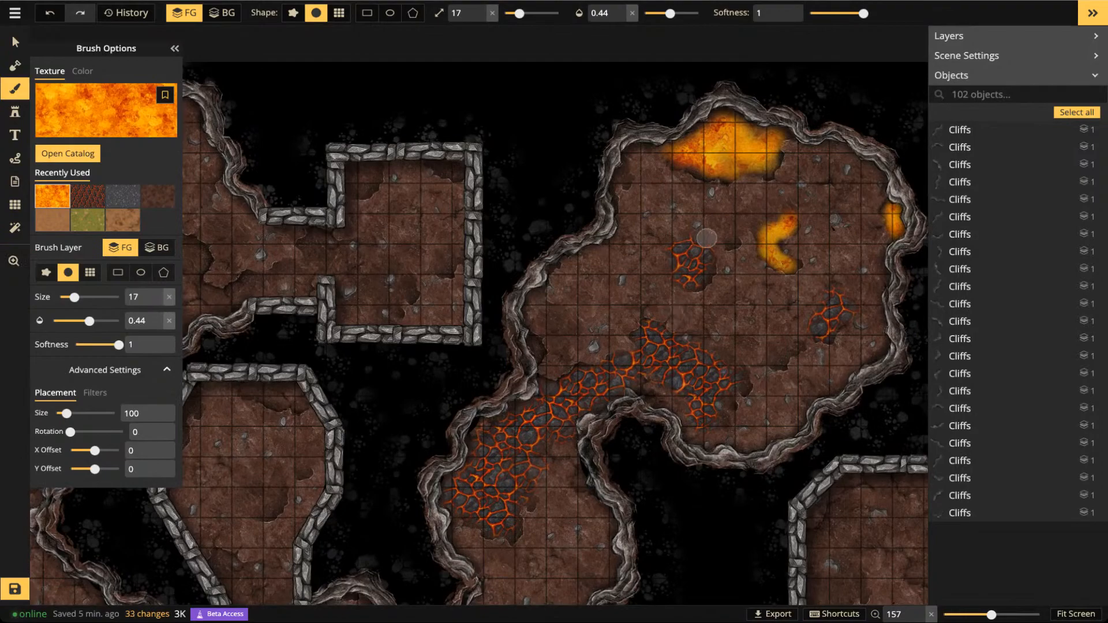
scroll(661, 225, down, 2)
key(space)
drag(433, 264, 492, 268)
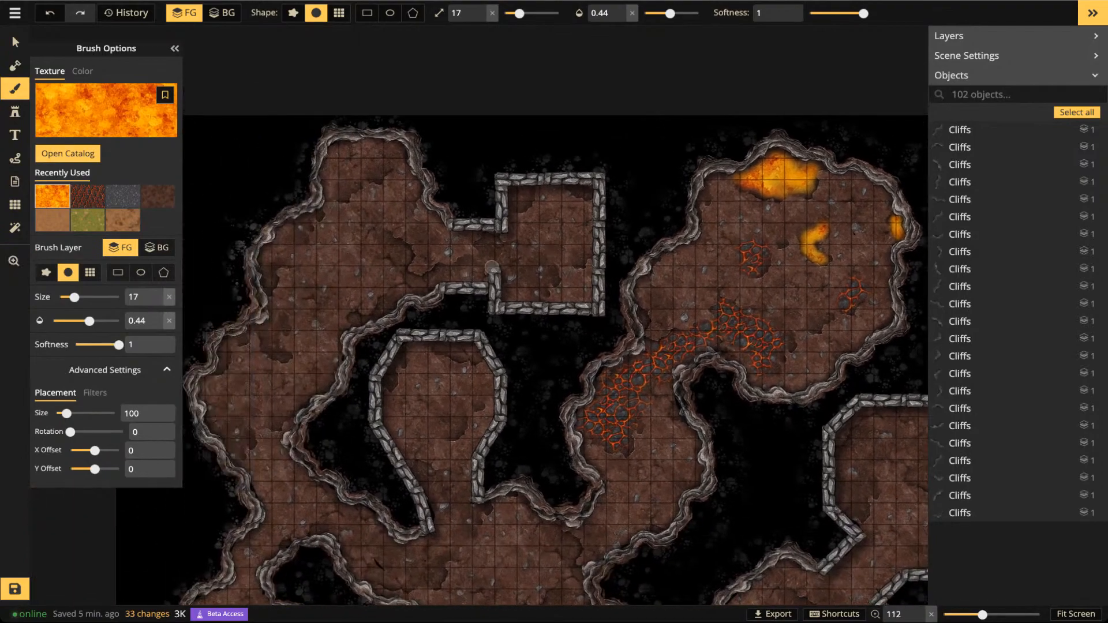
scroll(491, 267, up, 1)
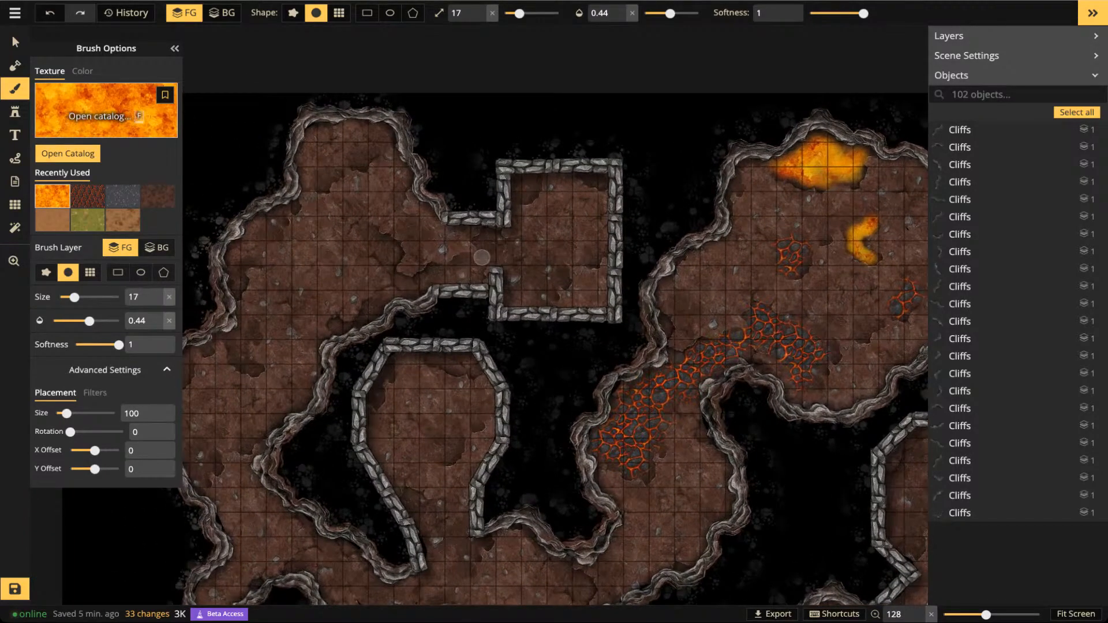
click(106, 115)
click(511, 161)
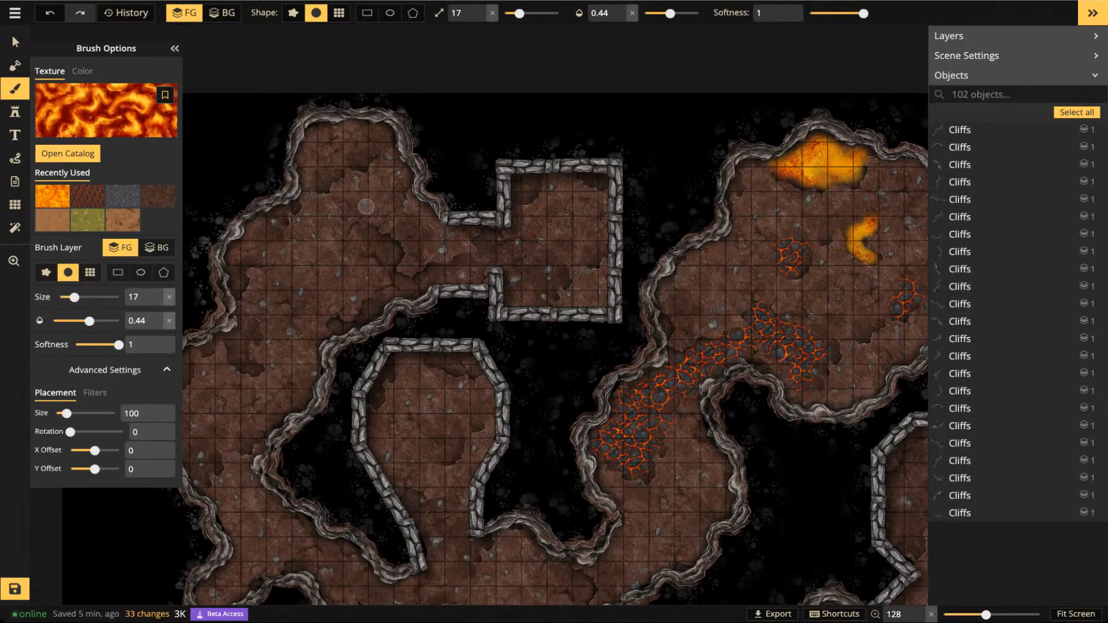
At opacity 0.58, paint a swirling lava pool in the northern alcove of the northwestern cave
scroll(525, 283, down, 2)
key(space)
drag(524, 284, 600, 304)
scroll(445, 206, up, 1)
scroll(445, 206, up, 1)
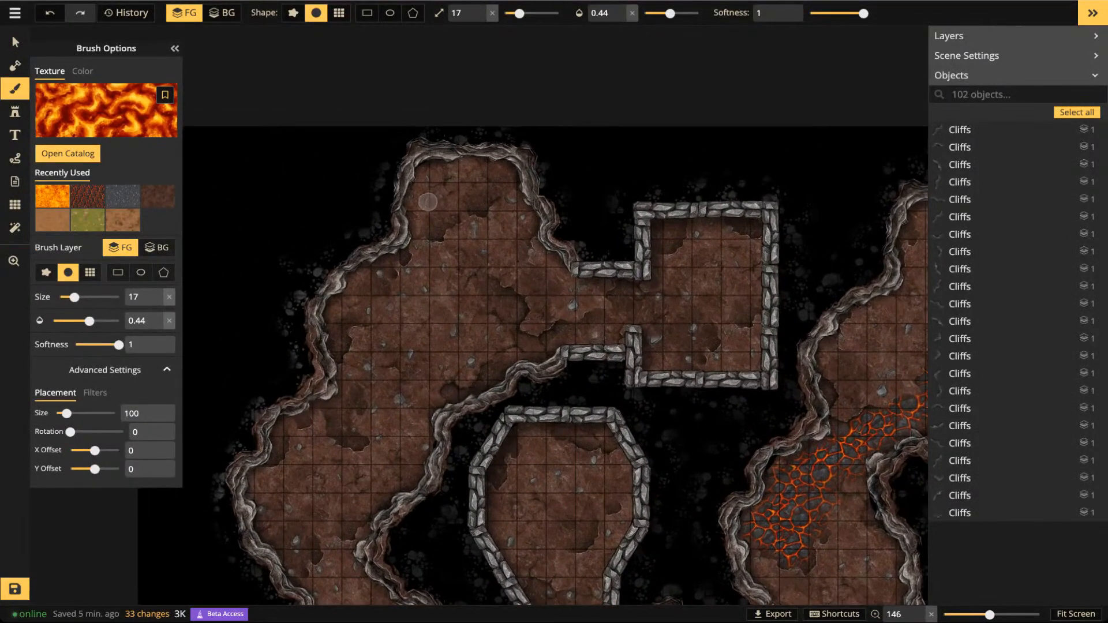
scroll(415, 204, up, 2)
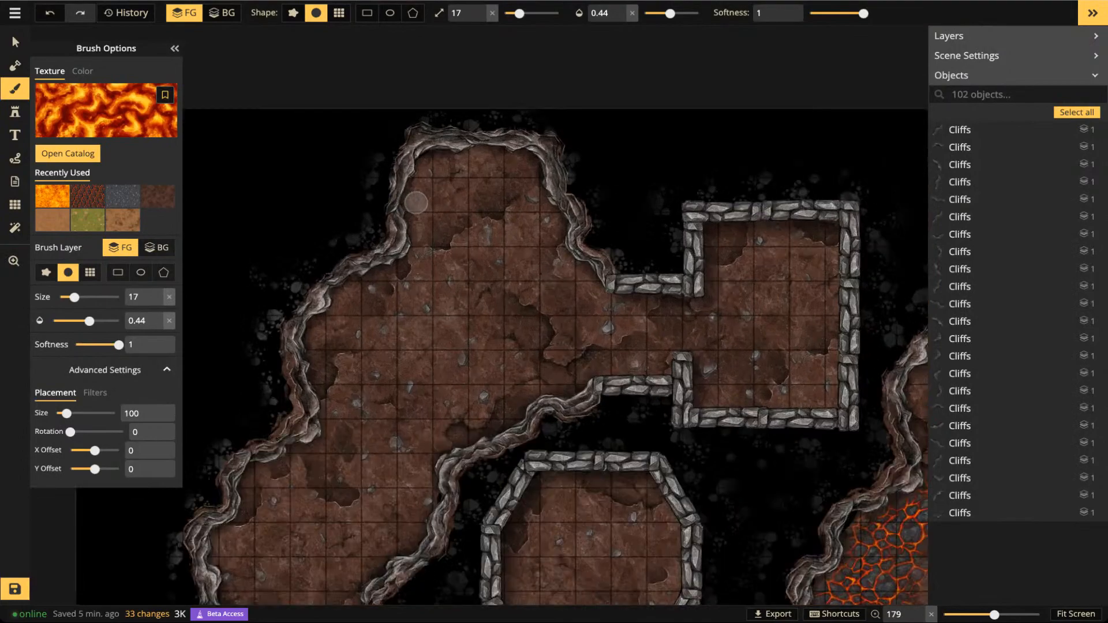
key(o)
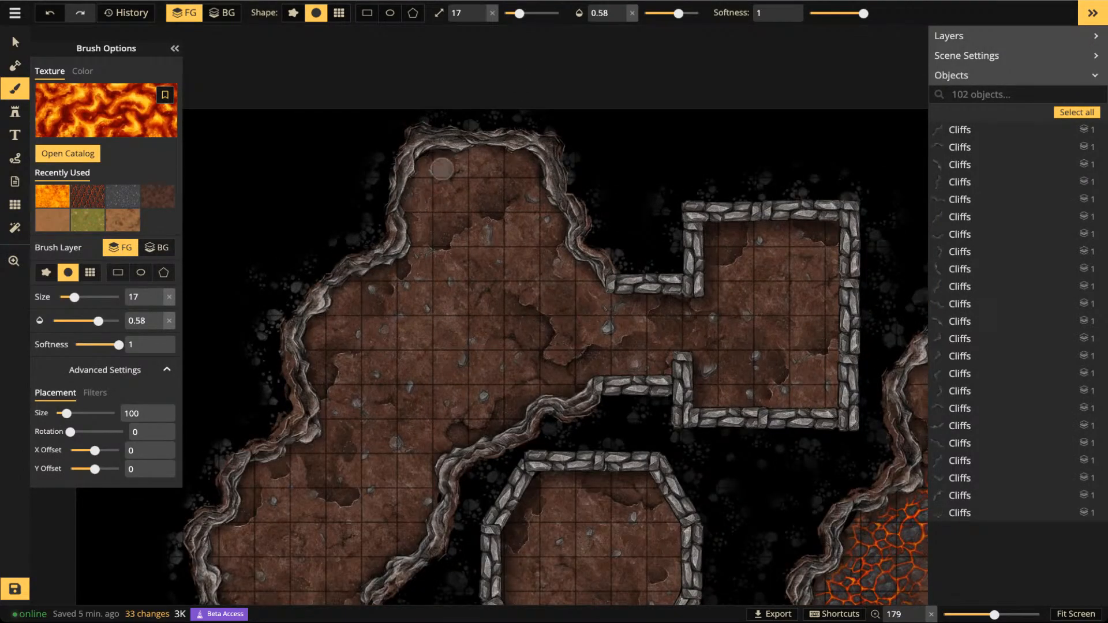
mouse_move(450, 159)
mouse_down()
mouse_move(418, 203)
mouse_move(448, 180)
mouse_move(435, 205)
mouse_move(466, 184)
mouse_move(433, 241)
mouse_move(503, 206)
mouse_move(481, 174)
mouse_move(490, 158)
mouse_move(424, 165)
mouse_move(422, 240)
mouse_move(437, 241)
mouse_move(416, 236)
mouse_move(473, 162)
mouse_move(489, 187)
mouse_move(518, 179)
mouse_move(537, 191)
mouse_move(510, 147)
mouse_move(462, 156)
mouse_move(491, 181)
mouse_move(472, 194)
mouse_move(493, 183)
mouse_move(454, 165)
mouse_move(454, 188)
mouse_up()
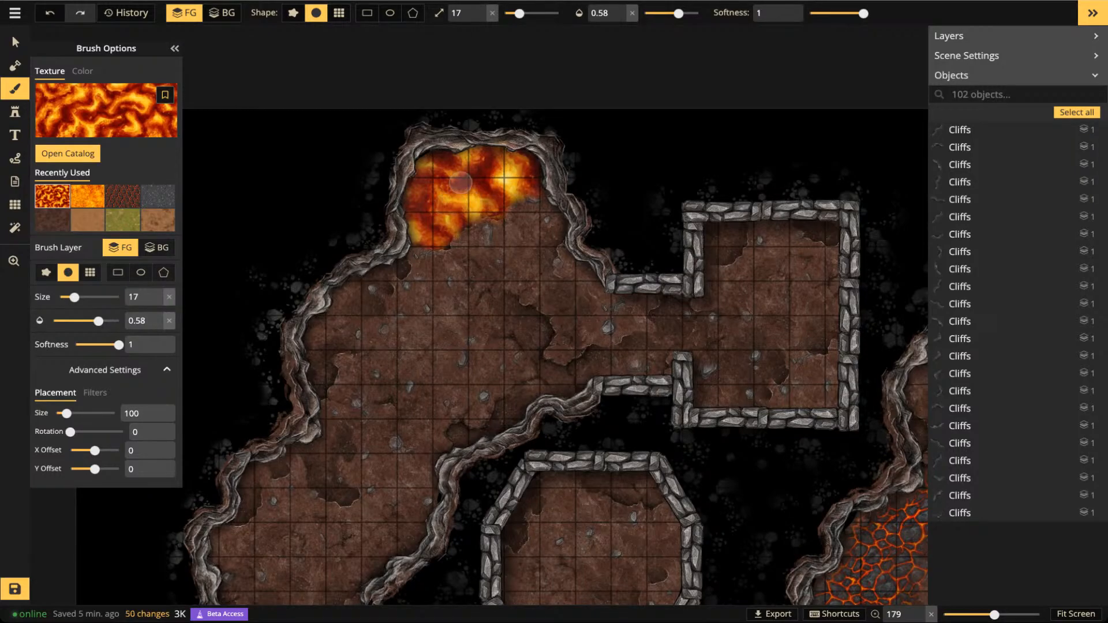
Raise the brush opacity to 1 and strengthen the western and northern edges of the northwestern lava pool
scroll(460, 183, up, 5)
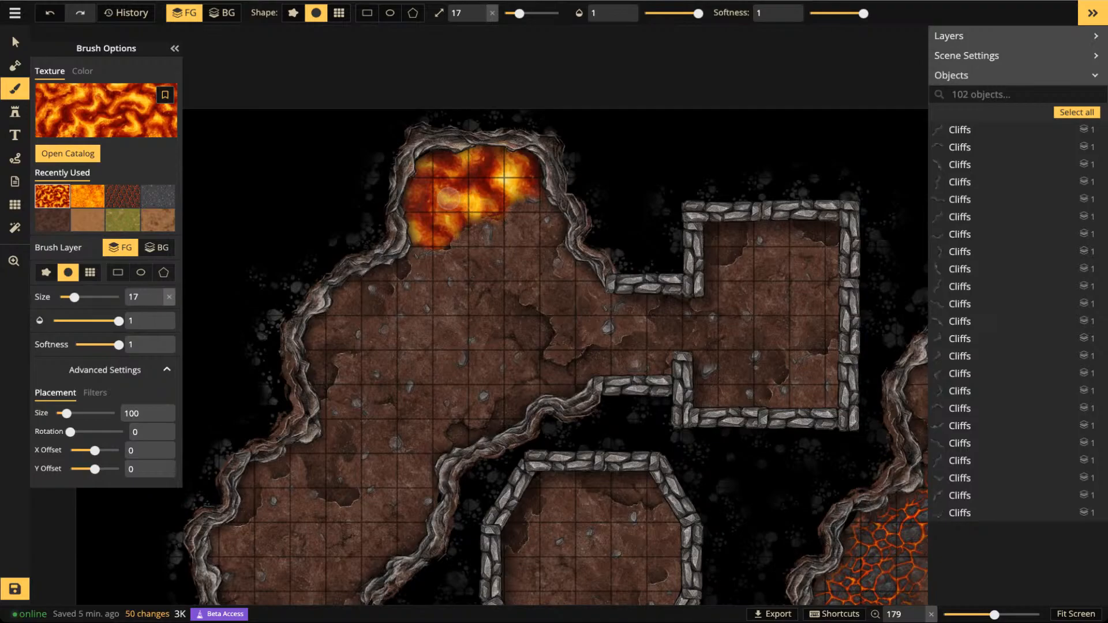
drag(417, 237, 413, 220)
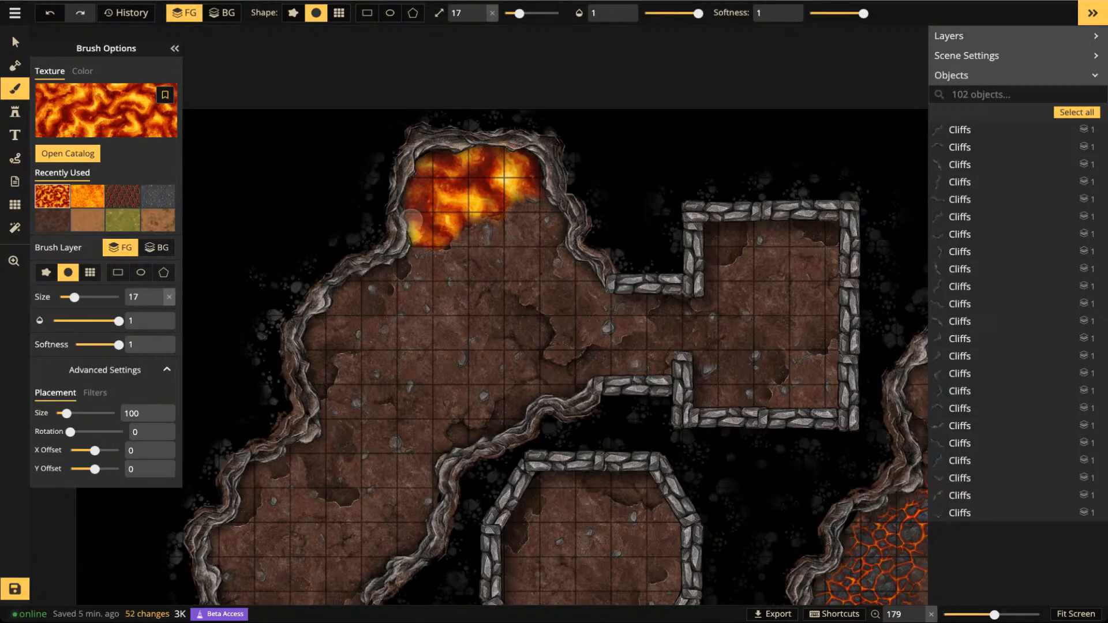
drag(461, 163, 419, 171)
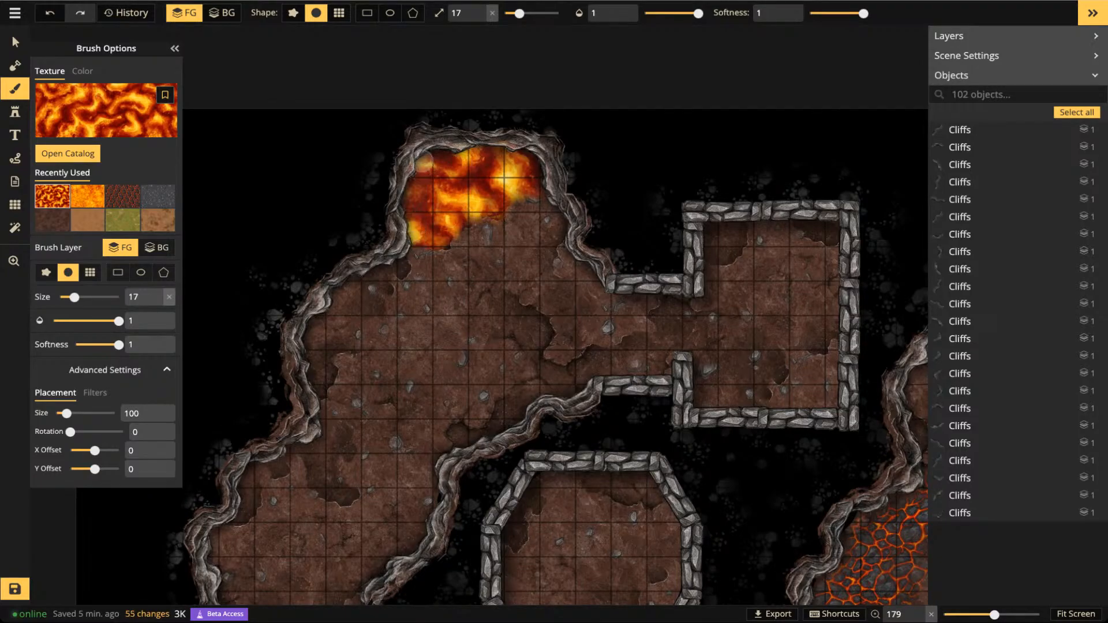
Paint a large swirling lava pool at full opacity across the narrow southern passage leading to the southeastern cave
scroll(243, 80, down, 5)
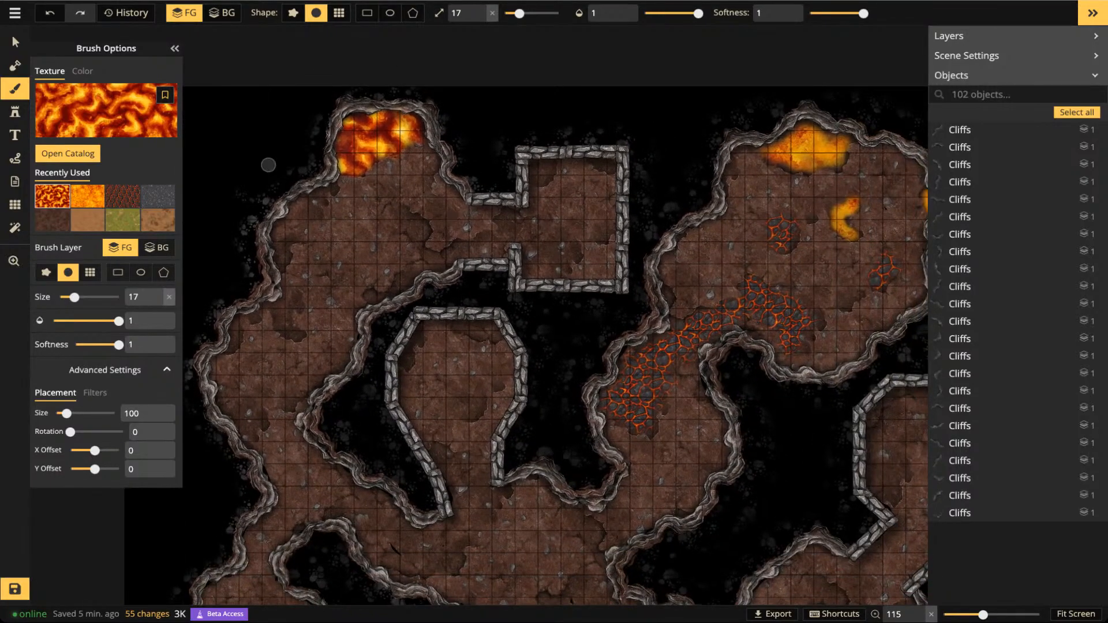
scroll(460, 324, up, 3)
drag(400, 322, 573, 284)
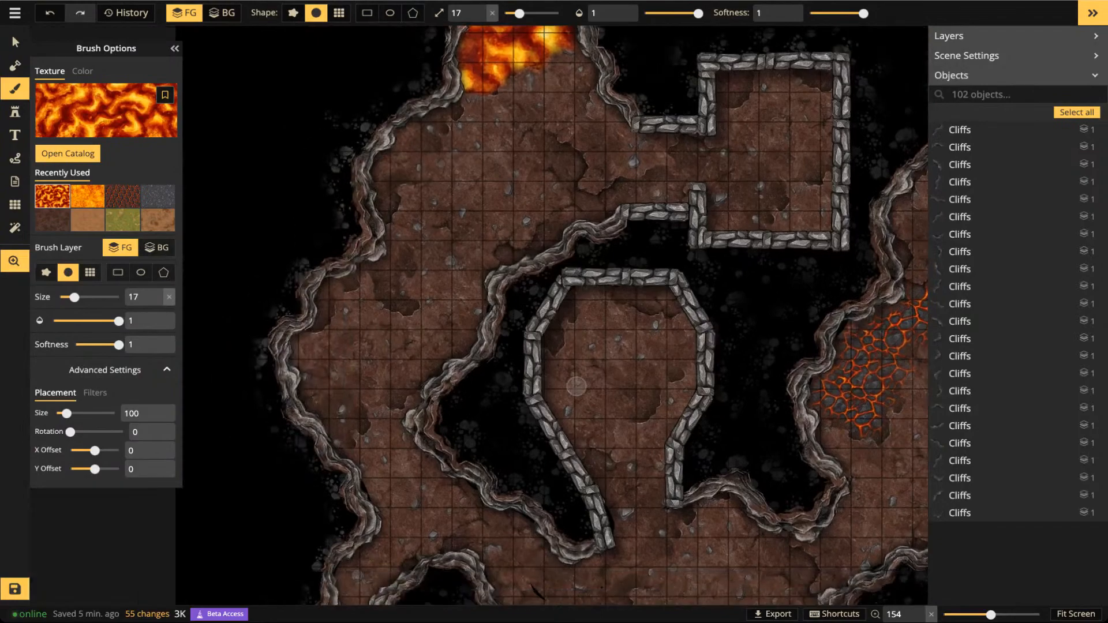
drag(572, 334, 517, 238)
drag(751, 440, 577, 300)
scroll(643, 364, up, 2)
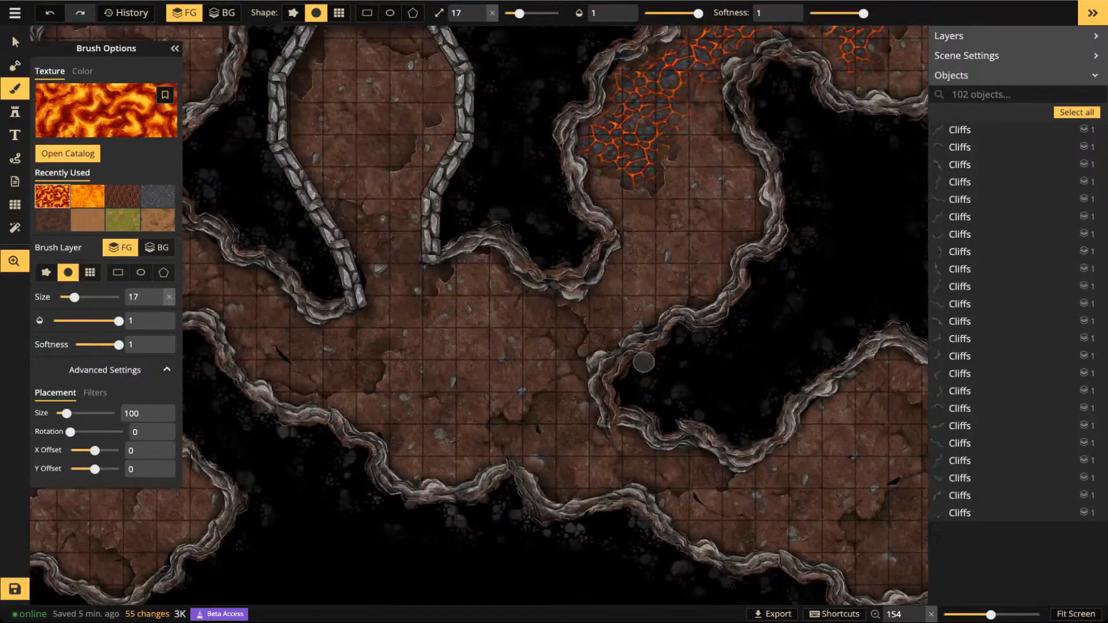
drag(708, 384, 611, 322)
scroll(649, 326, up, 2)
drag(700, 337, 661, 317)
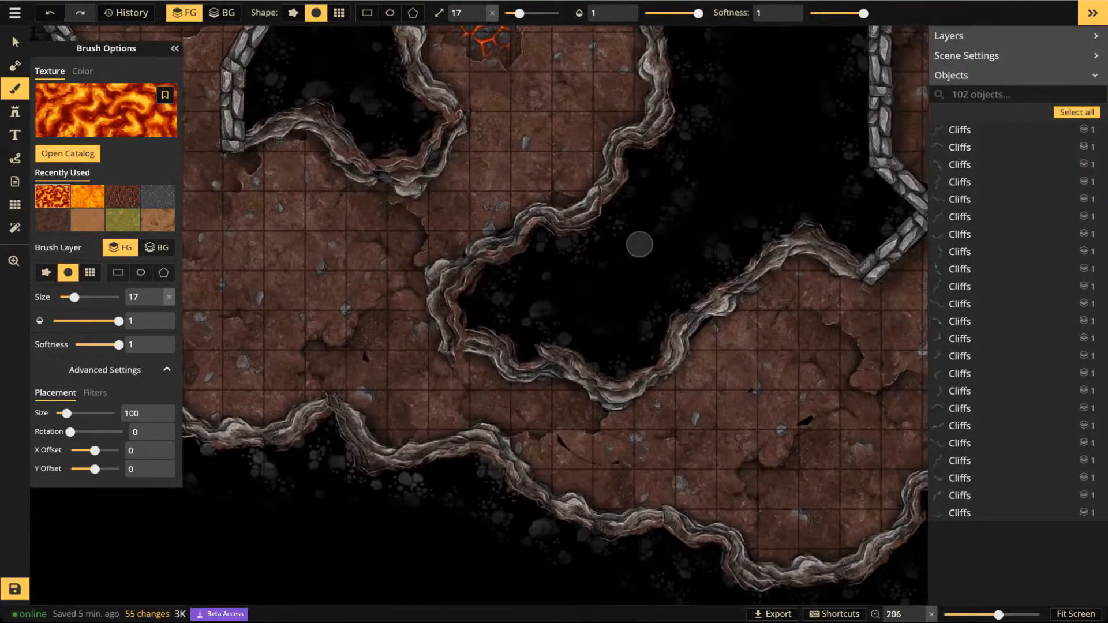
mouse_move(385, 311)
mouse_down()
mouse_move(351, 360)
mouse_move(312, 356)
mouse_move(386, 438)
mouse_move(438, 432)
mouse_move(474, 405)
mouse_move(552, 427)
mouse_move(586, 426)
mouse_move(590, 415)
mouse_move(555, 385)
mouse_move(438, 364)
mouse_move(407, 299)
mouse_move(359, 396)
mouse_move(407, 351)
mouse_move(426, 367)
mouse_move(417, 400)
mouse_move(456, 371)
mouse_move(424, 413)
mouse_move(461, 390)
mouse_move(505, 396)
mouse_move(420, 361)
mouse_move(426, 388)
mouse_move(388, 401)
mouse_move(412, 412)
mouse_move(388, 414)
mouse_move(403, 395)
mouse_move(425, 417)
mouse_move(440, 383)
mouse_move(369, 362)
mouse_move(400, 341)
mouse_move(508, 387)
mouse_move(546, 388)
mouse_move(551, 404)
mouse_move(517, 407)
mouse_move(566, 405)
mouse_move(525, 400)
mouse_move(472, 417)
mouse_move(585, 402)
mouse_move(418, 323)
mouse_move(373, 357)
mouse_up()
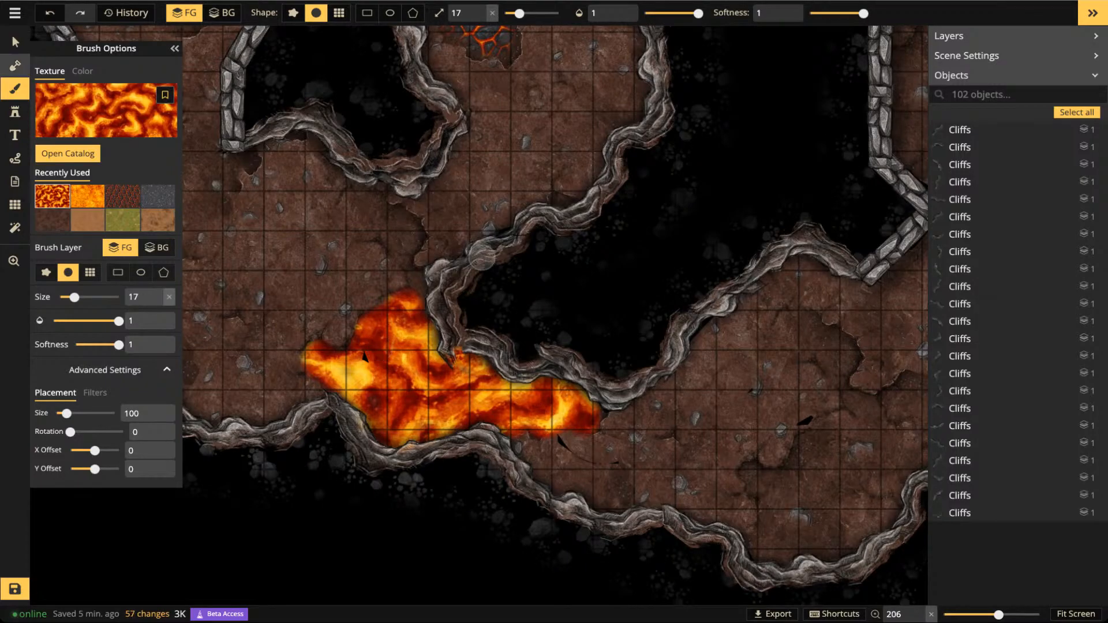
Switch back to the cracked lava texture and paint it at opacity 1 across the western junction and into the horseshoe-shaped stone room's entrance
key(m)
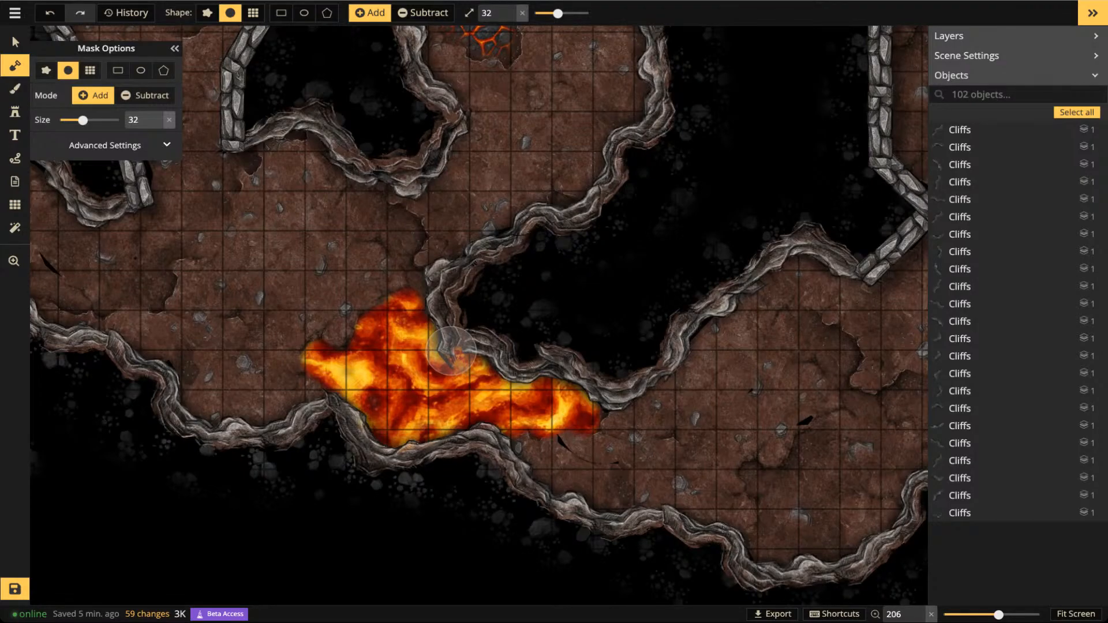
scroll(453, 184, down, 6)
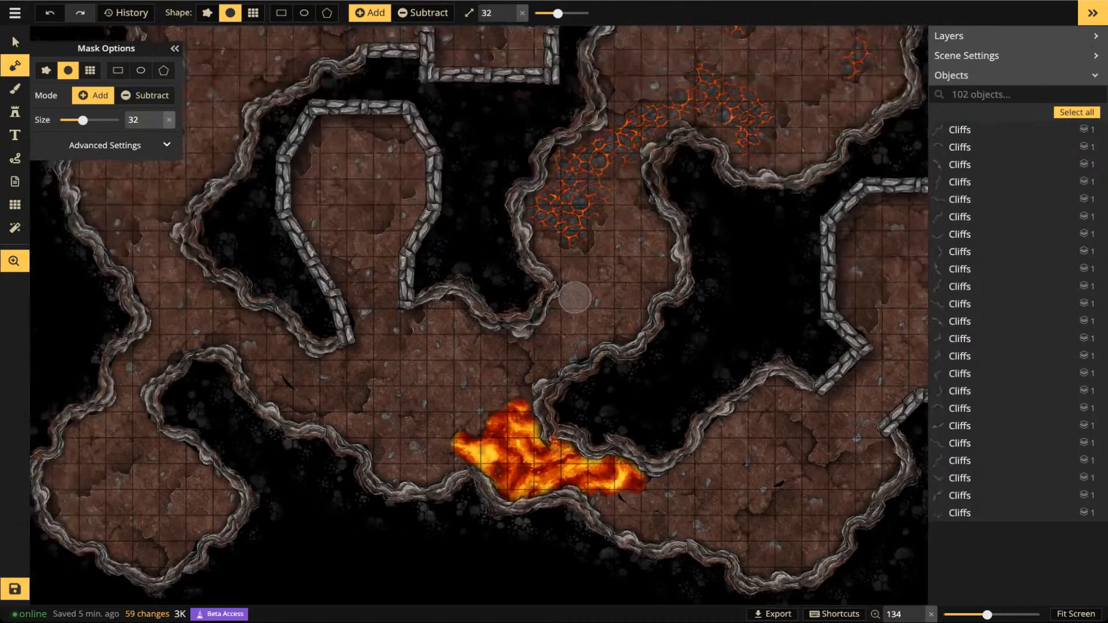
drag(575, 298, 542, 398)
drag(536, 268, 532, 396)
drag(517, 295, 623, 184)
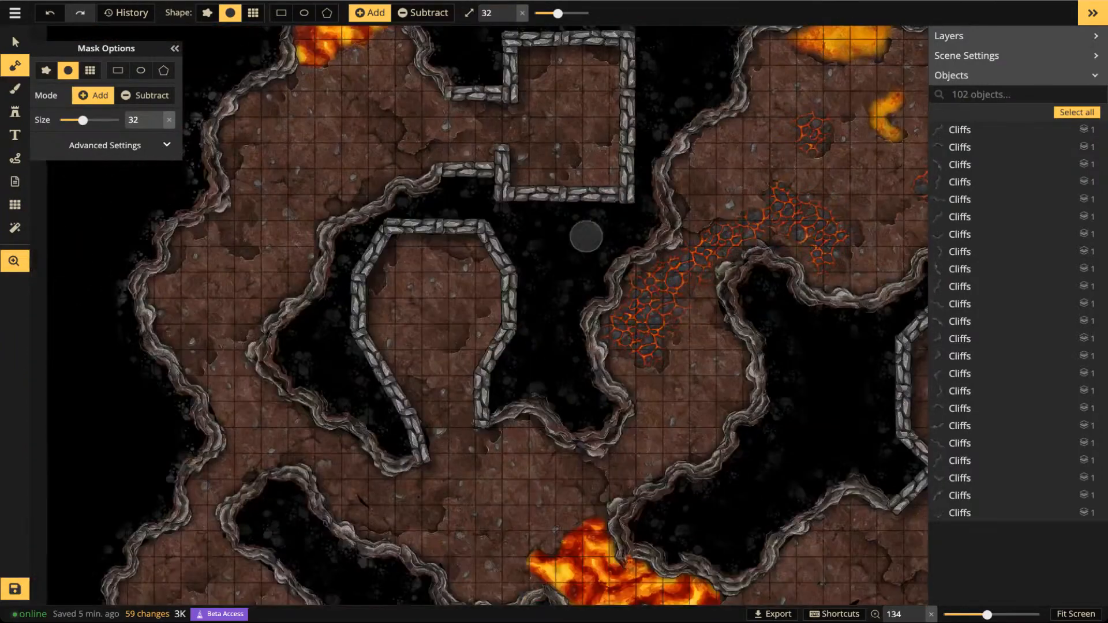
drag(370, 426, 470, 283)
scroll(421, 309, up, 2)
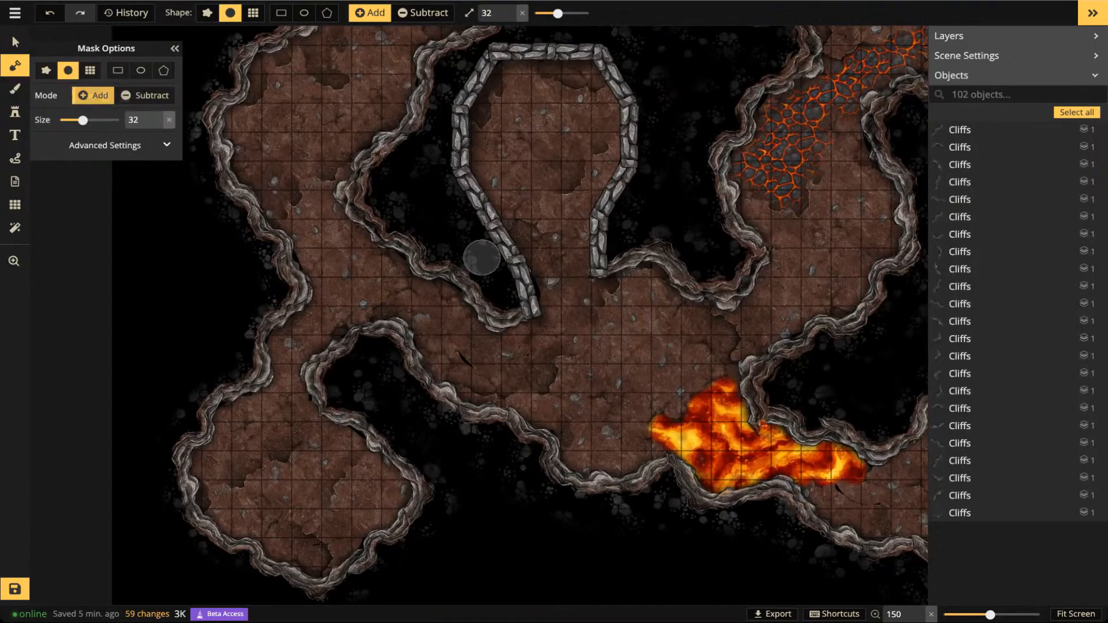
key(b)
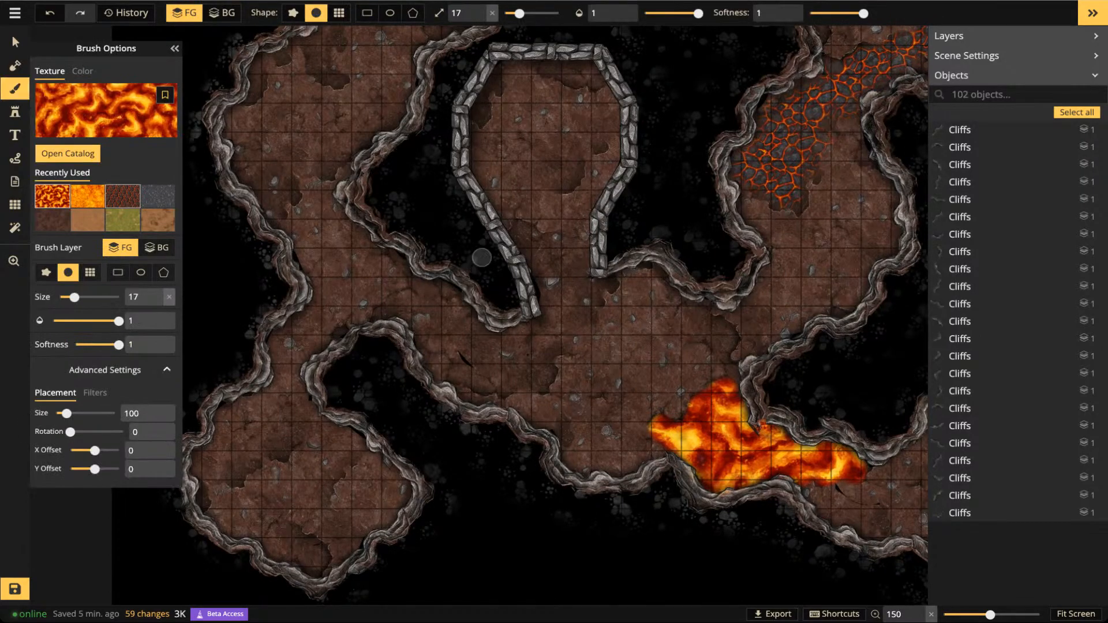
scroll(502, 315, up, 2)
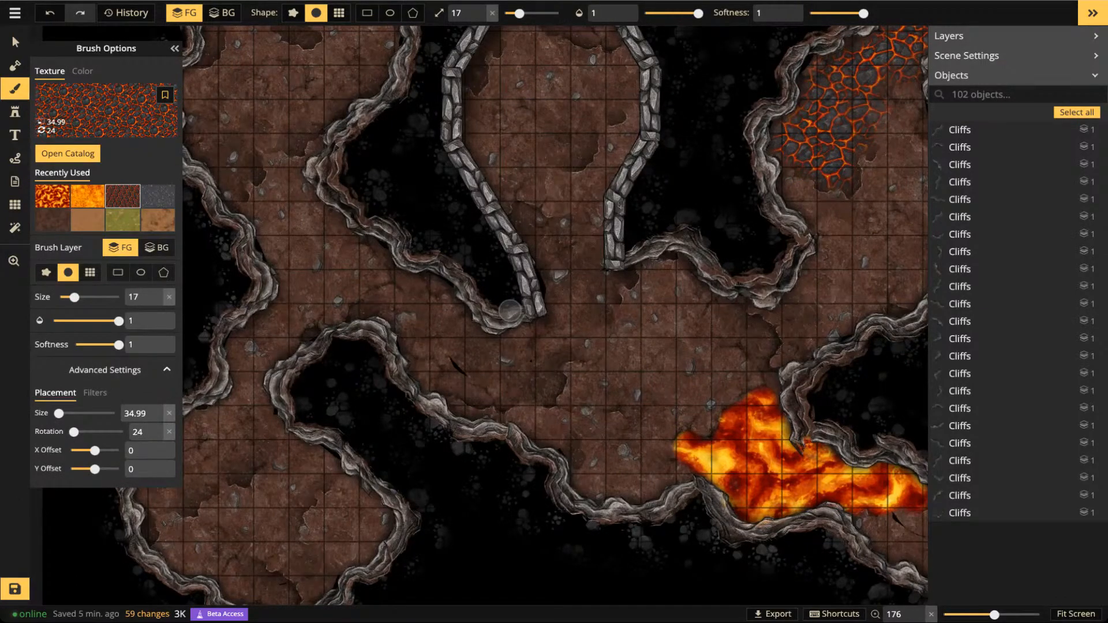
mouse_move(386, 309)
mouse_down()
mouse_move(424, 291)
mouse_move(419, 309)
mouse_move(454, 301)
mouse_move(458, 325)
mouse_move(509, 345)
mouse_move(512, 357)
mouse_move(468, 395)
mouse_move(505, 401)
mouse_move(546, 388)
mouse_move(554, 359)
mouse_move(524, 358)
mouse_move(546, 317)
mouse_move(577, 300)
mouse_move(551, 280)
mouse_move(567, 272)
mouse_move(546, 229)
mouse_move(524, 244)
mouse_move(562, 232)
mouse_move(570, 254)
mouse_move(616, 283)
mouse_move(627, 275)
mouse_move(591, 308)
mouse_move(602, 314)
mouse_move(577, 344)
mouse_move(553, 355)
mouse_move(550, 387)
mouse_move(506, 394)
mouse_move(462, 366)
mouse_move(453, 329)
mouse_up()
Brush a size 32 additive mask stroke over the cracked lava at the western junction
key(m)
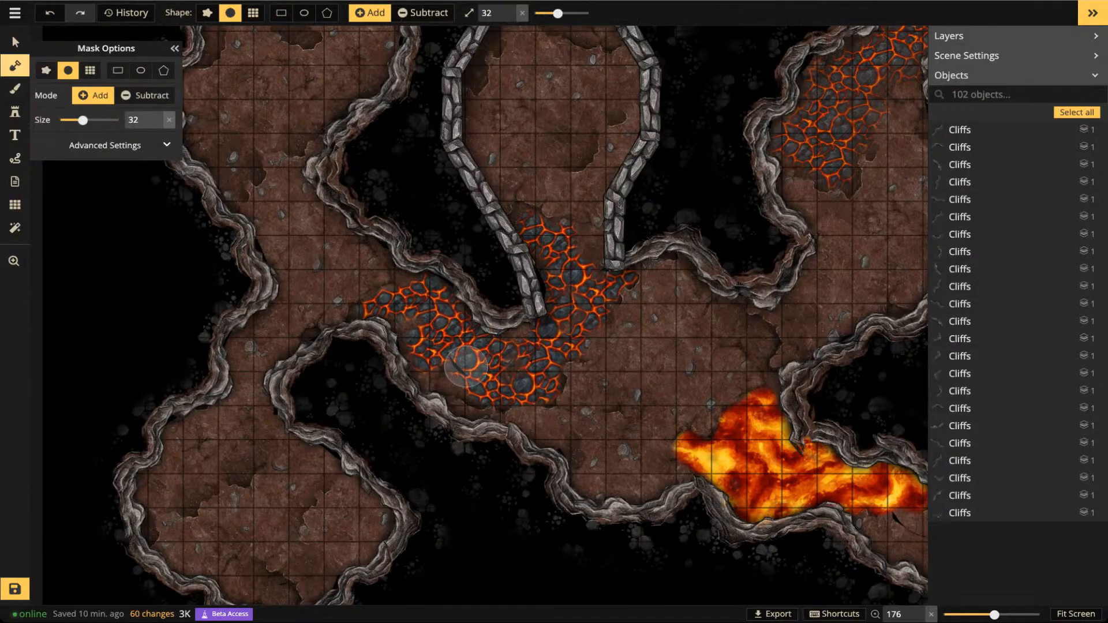
drag(467, 367, 453, 346)
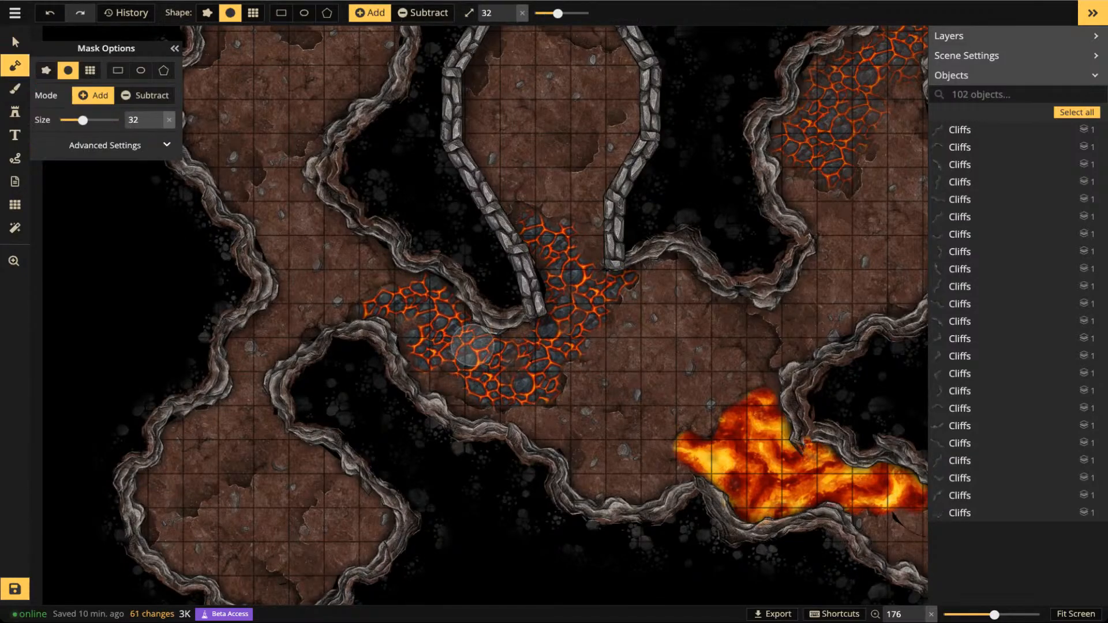
scroll(196, 171, down, 4)
mouse_move(522, 154)
mouse_down()
mouse_move(370, 312)
mouse_move(371, 263)
mouse_up()
drag(326, 183, 394, 218)
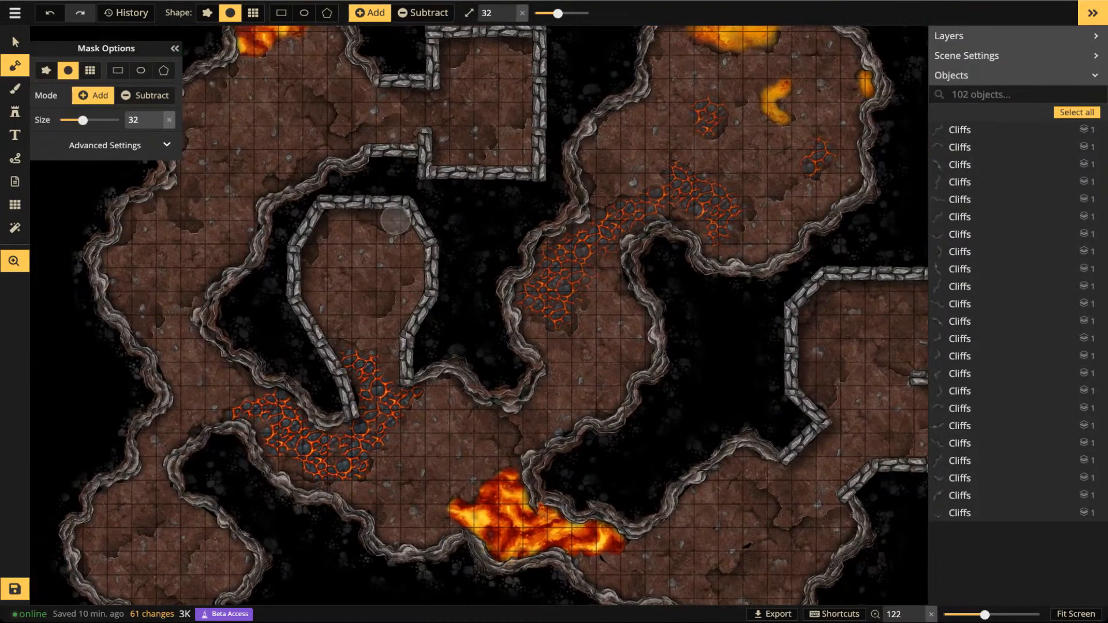
scroll(395, 220, down, 3)
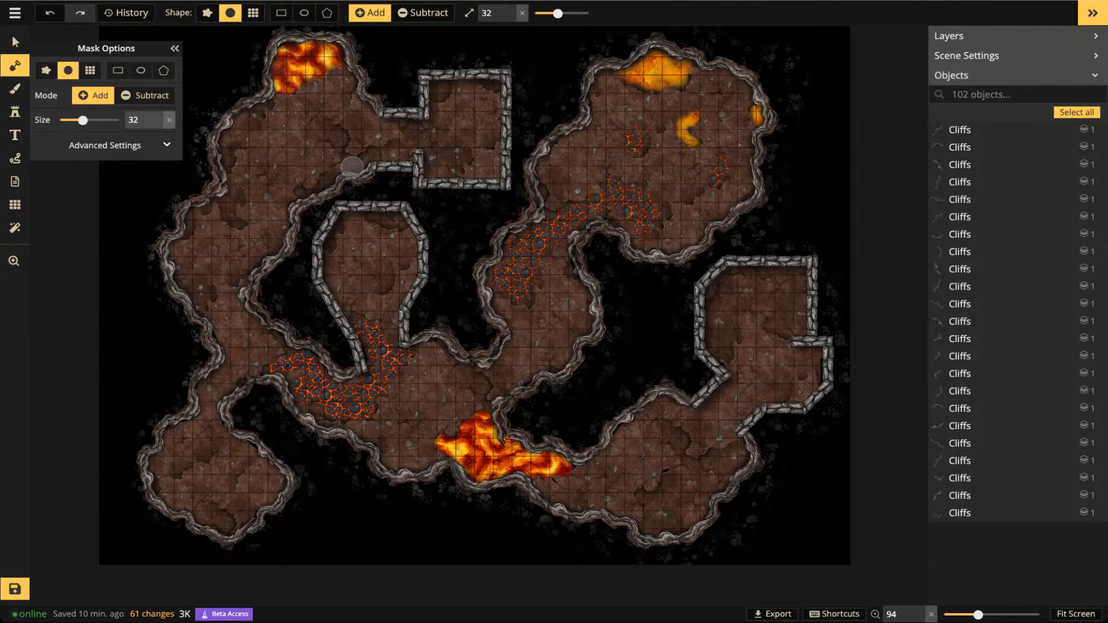
Switch to the brush with the bright orange lava texture at size 17 and opacity 1, ready for the northwestern cave
scroll(384, 168, up, 1)
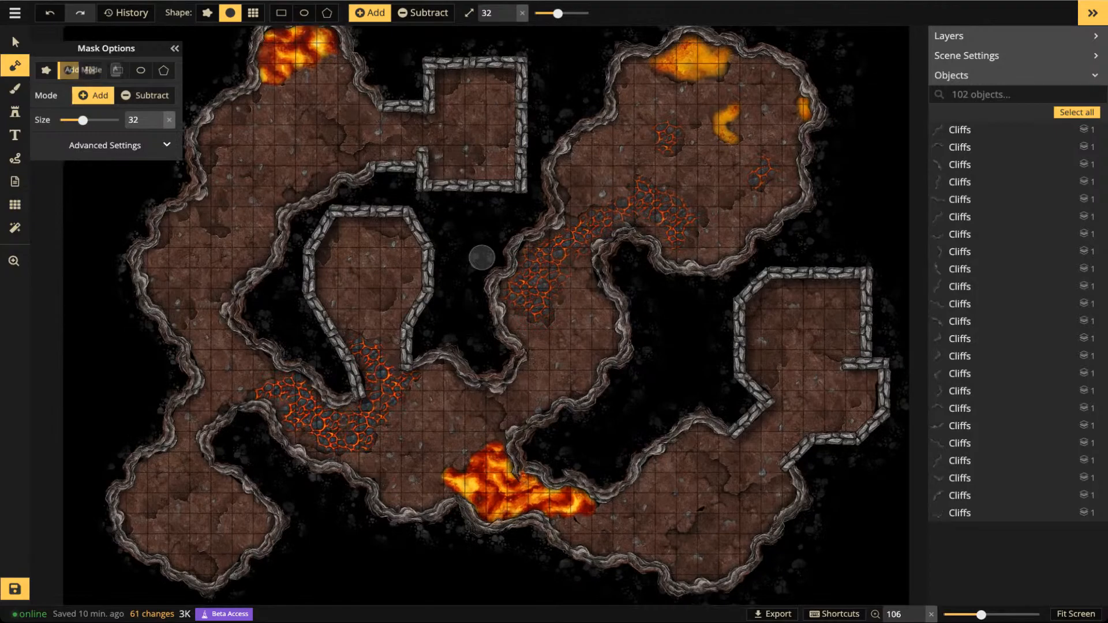
key(b)
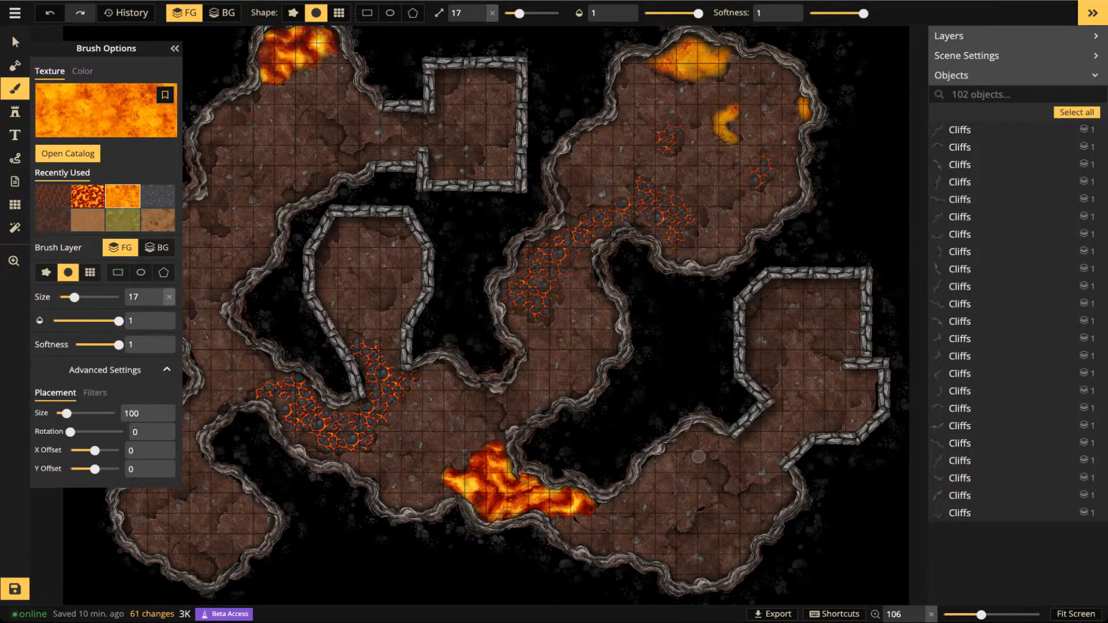
scroll(698, 457, up, 1)
scroll(386, 292, up, 1)
key(space)
drag(314, 241, 376, 297)
scroll(377, 296, up, 2)
drag(371, 220, 411, 319)
mouse_move(362, 188)
mouse_down()
mouse_move(339, 168)
mouse_move(363, 175)
mouse_up()
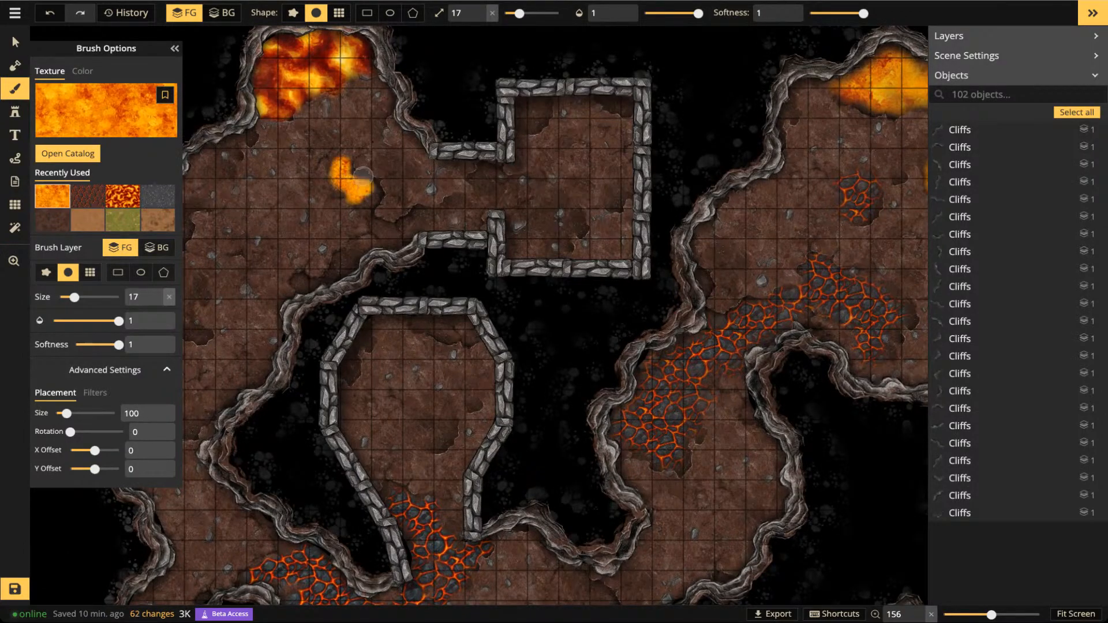
key(ctrl+z)
Lower the brush opacity to 0.59 and paint a branching lava streak along the northwestern cave's cliff to the square room's entrance
scroll(363, 176, down, 4)
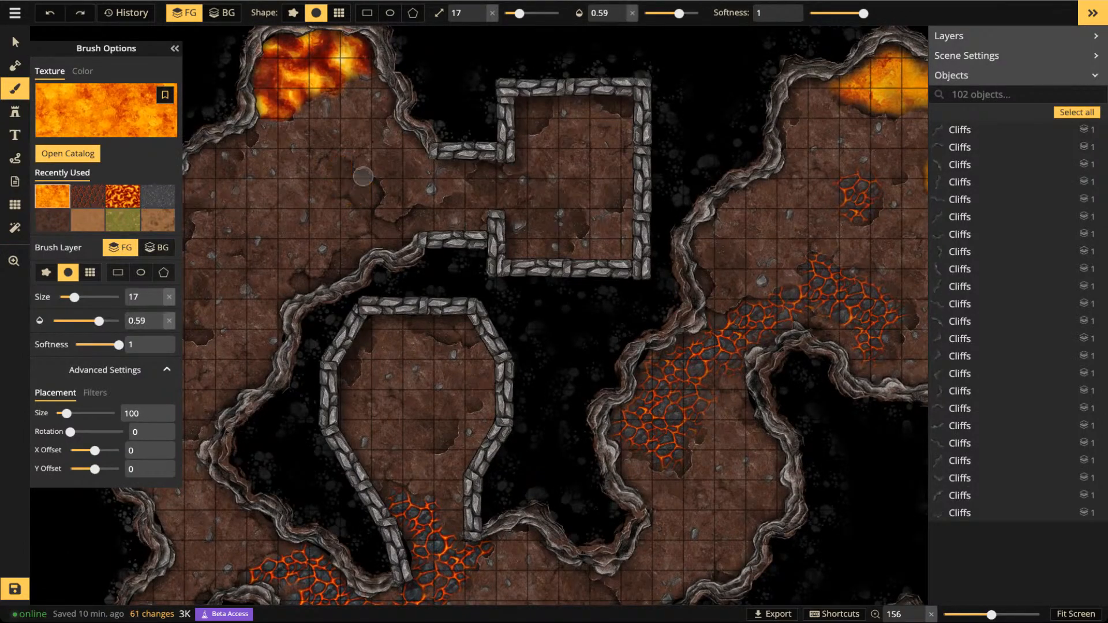
mouse_move(367, 189)
mouse_down()
mouse_move(340, 166)
mouse_move(366, 212)
mouse_move(395, 183)
mouse_move(363, 200)
mouse_move(382, 234)
mouse_move(316, 287)
mouse_move(297, 280)
mouse_move(353, 248)
mouse_move(327, 277)
mouse_move(407, 221)
mouse_move(477, 212)
mouse_move(469, 225)
mouse_move(446, 208)
mouse_move(405, 244)
mouse_move(341, 263)
mouse_up()
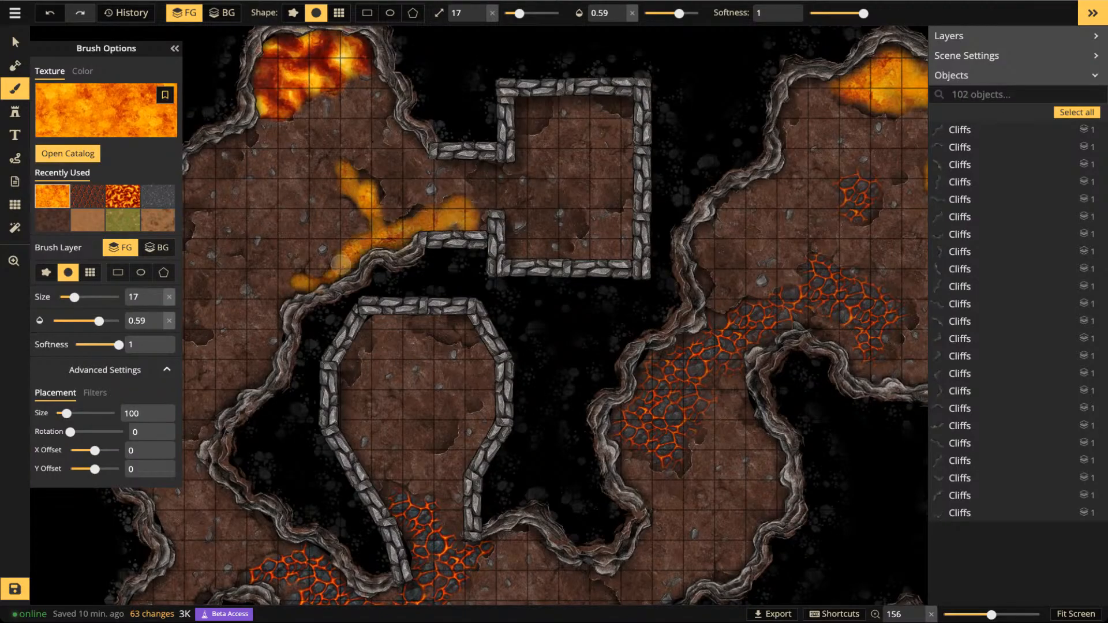
mouse_move(414, 214)
mouse_down()
mouse_move(391, 247)
mouse_move(366, 258)
mouse_up()
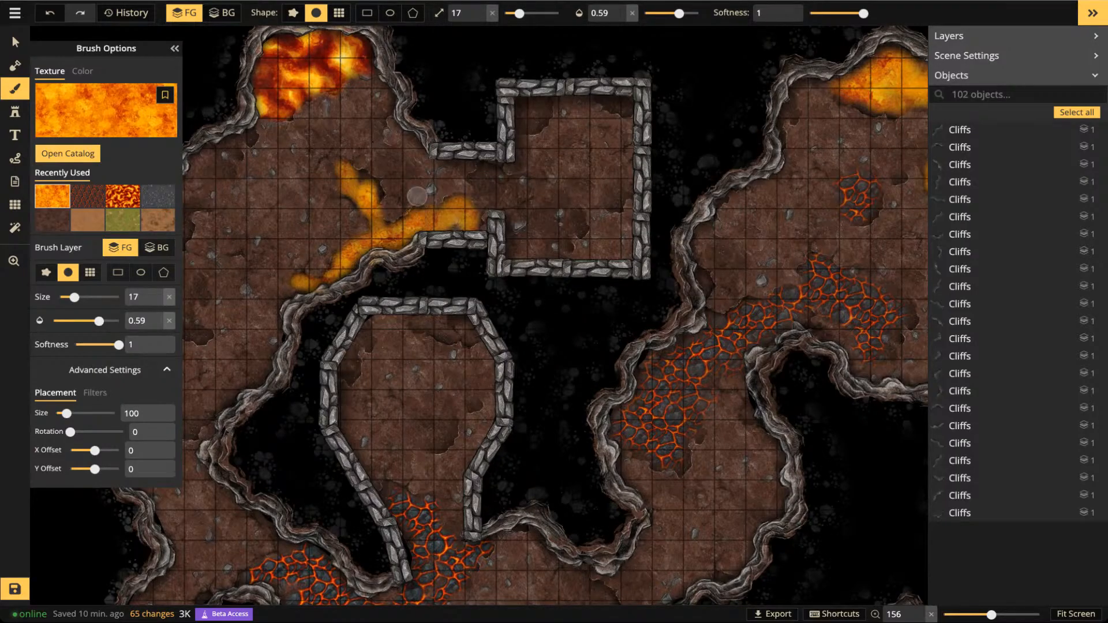
Paint small lava patches in the two northern corners of the square stone room
mouse_move(526, 113)
mouse_down()
mouse_move(522, 126)
mouse_move(535, 109)
mouse_move(546, 115)
mouse_move(535, 107)
mouse_move(521, 117)
mouse_up()
drag(613, 100, 610, 97)
drag(525, 115, 535, 102)
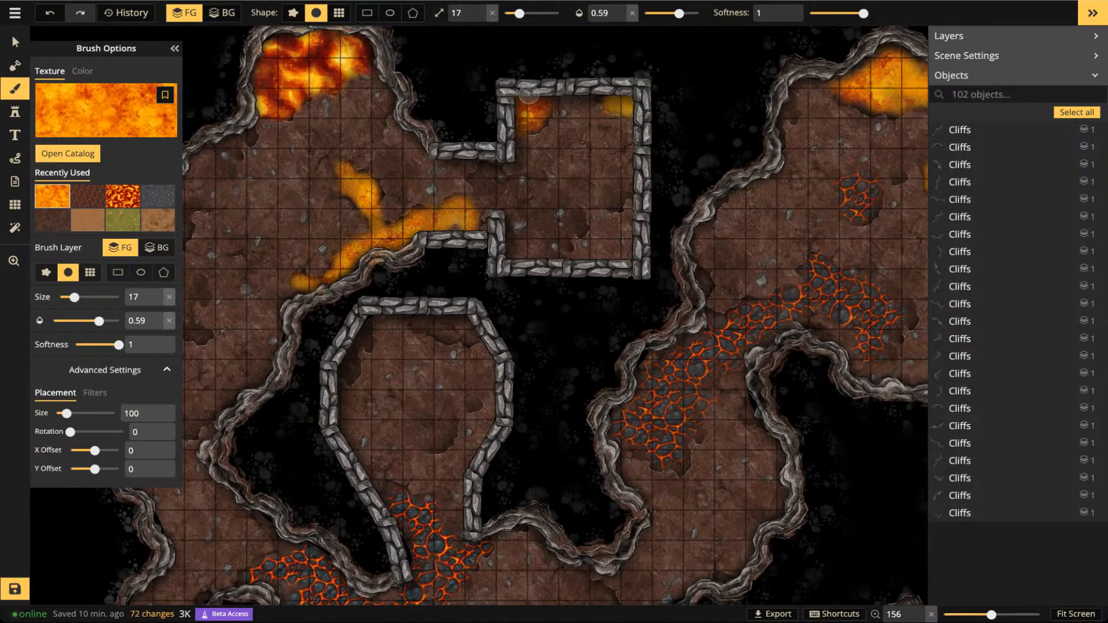
Paint lava patches along the northwestern and northeastern walls inside the horseshoe-shaped stone room
drag(295, 184, 442, 168)
drag(448, 249, 381, 83)
drag(590, 220, 469, 200)
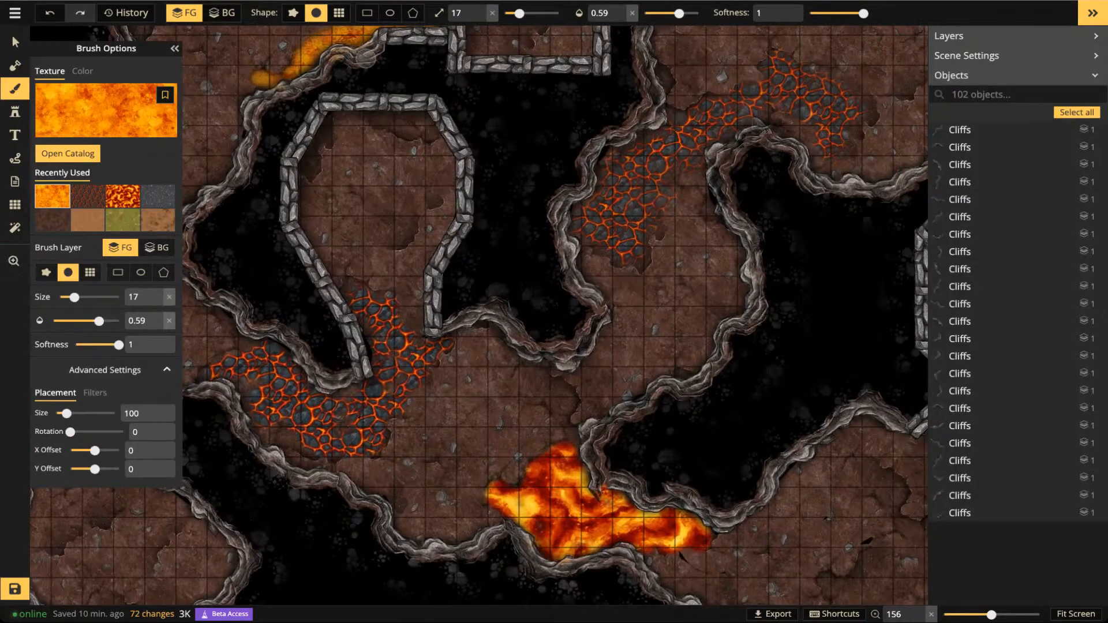
mouse_move(304, 136)
mouse_down()
mouse_move(311, 172)
mouse_move(329, 126)
mouse_move(312, 172)
mouse_move(325, 124)
mouse_up()
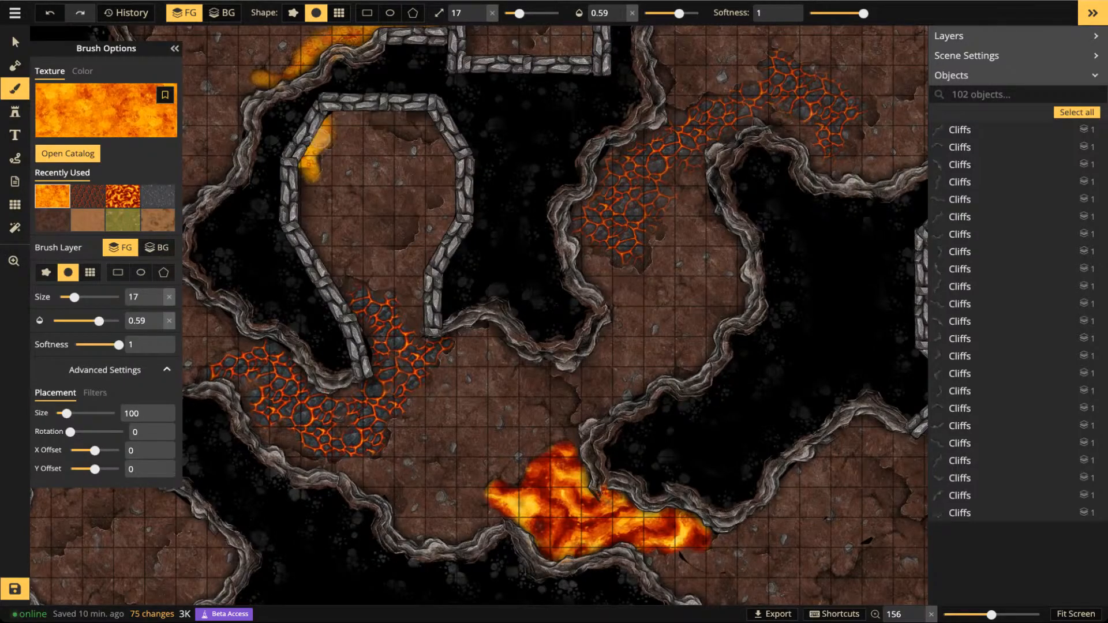
scroll(345, 110, down, 2)
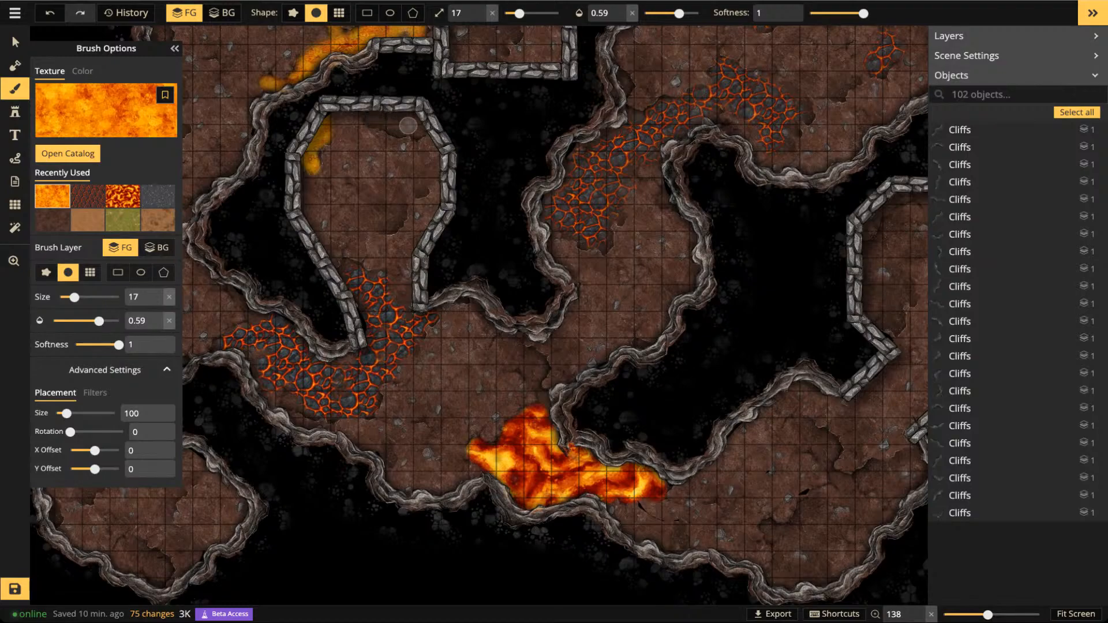
mouse_move(396, 123)
mouse_down()
mouse_move(375, 118)
mouse_move(415, 117)
mouse_up()
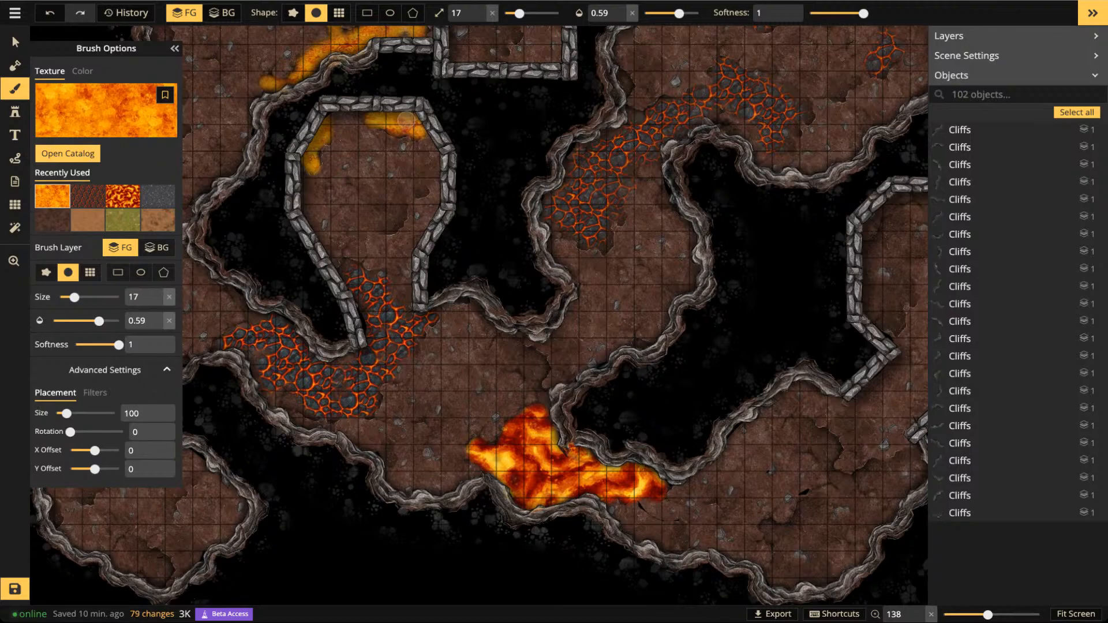
Paint a small lava patch on the southeastern cave's floor and a large lava pool along its southeastern cliff
key(space)
drag(847, 358, 605, 290)
drag(698, 325, 675, 315)
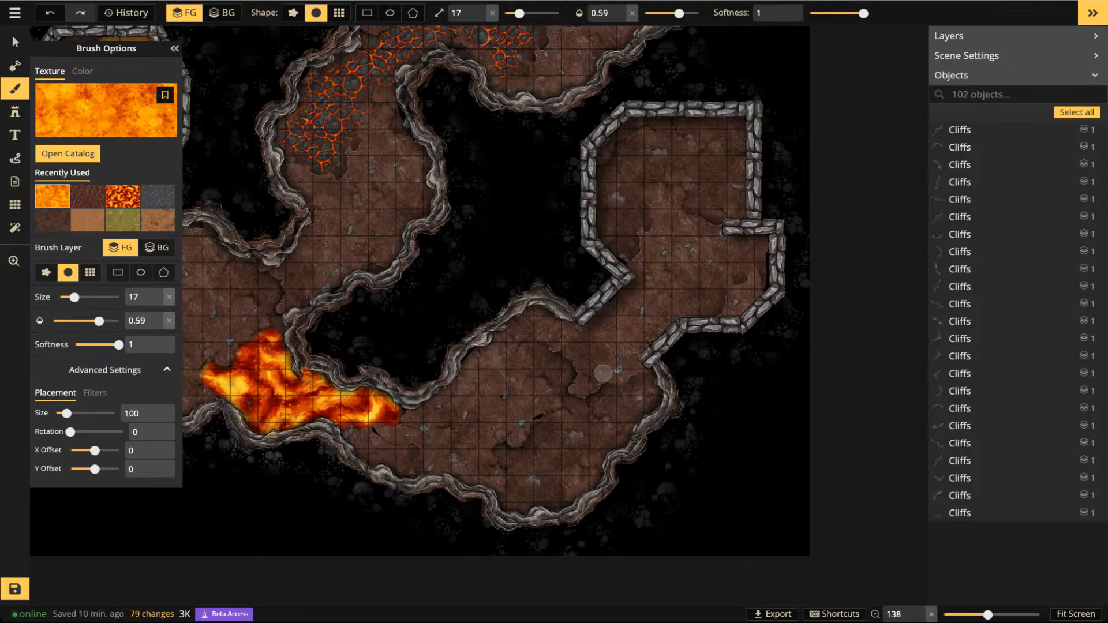
scroll(603, 374, up, 1)
key(space)
mouse_move(607, 377)
mouse_down()
mouse_move(581, 357)
mouse_move(591, 330)
mouse_up()
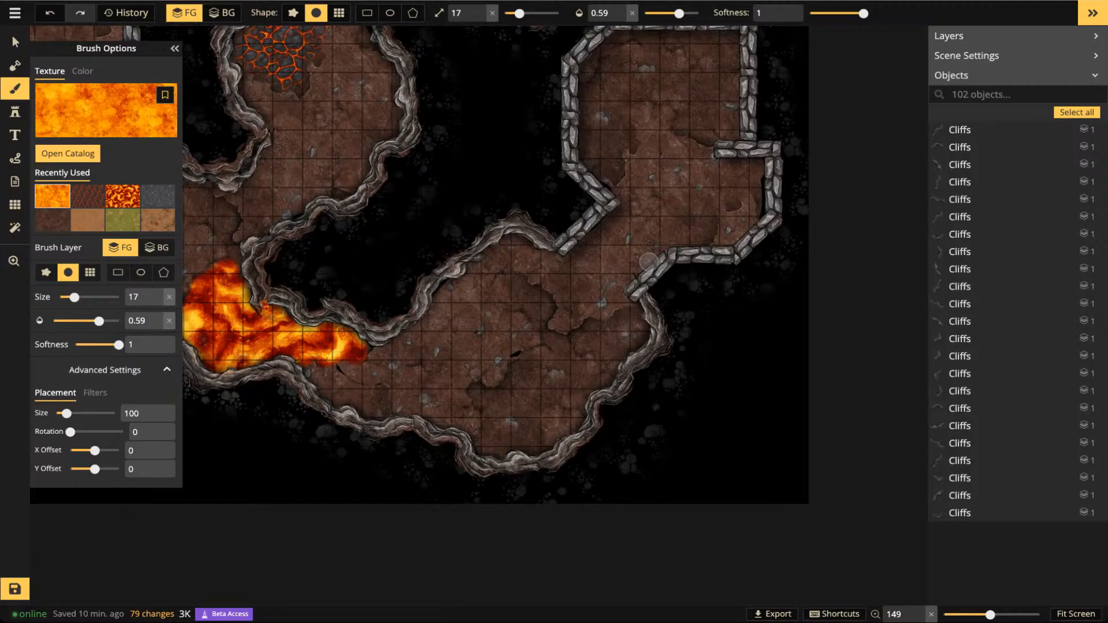
scroll(560, 375, up, 4)
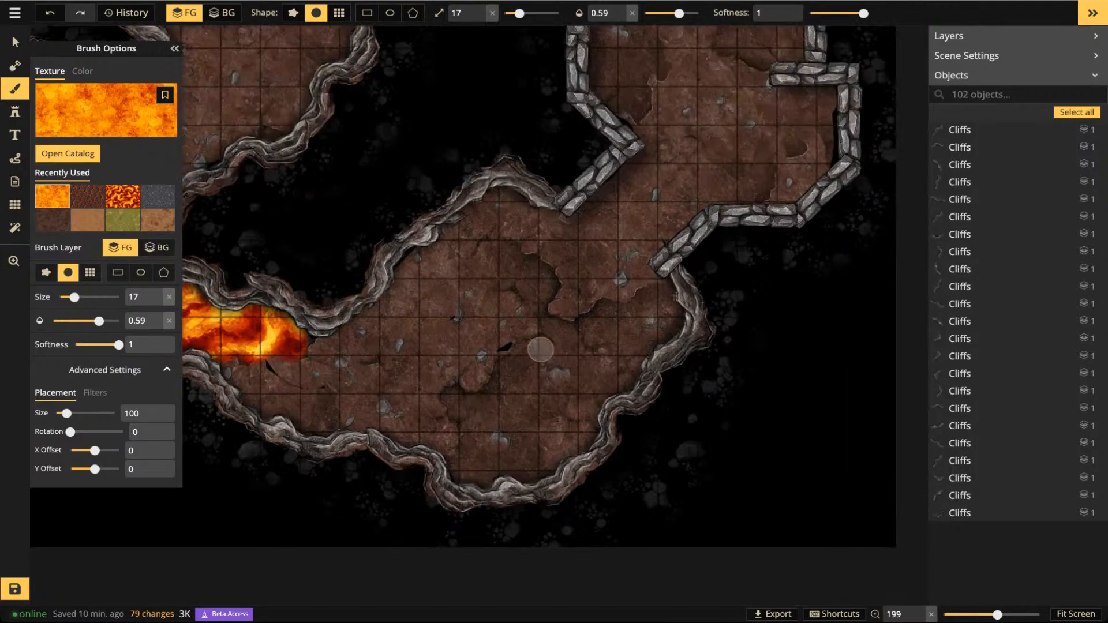
mouse_move(519, 269)
mouse_down()
mouse_move(533, 309)
mouse_move(539, 273)
mouse_move(512, 262)
mouse_move(534, 280)
mouse_move(520, 282)
mouse_move(512, 259)
mouse_move(518, 297)
mouse_move(543, 284)
mouse_move(528, 262)
mouse_up()
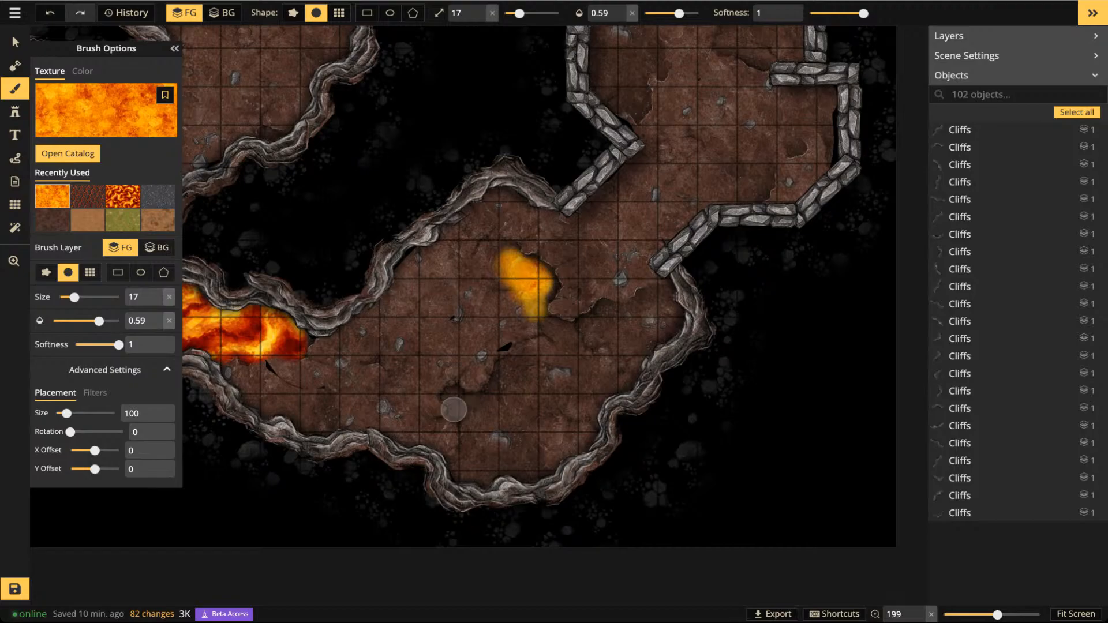
mouse_move(475, 402)
mouse_down()
mouse_move(470, 430)
mouse_move(505, 387)
mouse_move(540, 370)
mouse_move(502, 453)
mouse_move(564, 395)
mouse_move(504, 455)
mouse_move(537, 440)
mouse_move(518, 459)
mouse_move(536, 468)
mouse_move(511, 457)
mouse_move(472, 481)
mouse_move(591, 431)
mouse_move(538, 351)
mouse_move(562, 334)
mouse_move(593, 333)
mouse_move(552, 327)
mouse_move(596, 326)
mouse_move(660, 295)
mouse_move(568, 363)
mouse_move(646, 336)
mouse_move(576, 408)
mouse_move(564, 379)
mouse_move(552, 389)
mouse_move(592, 405)
mouse_move(643, 336)
mouse_move(674, 320)
mouse_move(584, 435)
mouse_move(515, 466)
mouse_move(544, 391)
mouse_move(485, 423)
mouse_move(556, 427)
mouse_move(512, 443)
mouse_move(540, 399)
mouse_move(504, 406)
mouse_move(508, 430)
mouse_move(509, 407)
mouse_up()
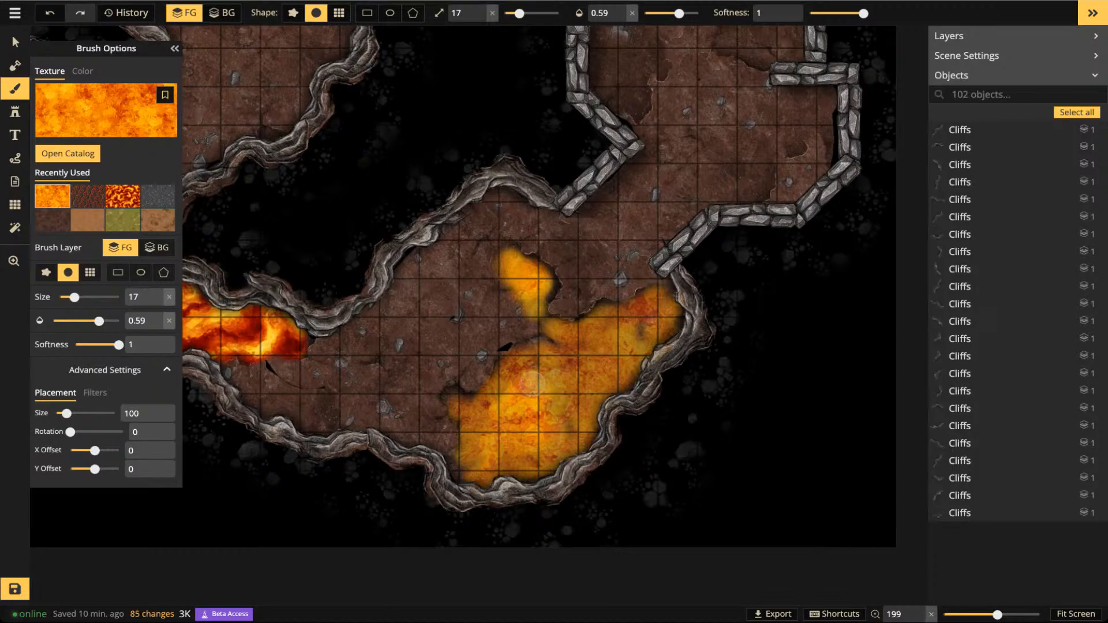
mouse_move(644, 323)
mouse_down()
mouse_move(626, 358)
mouse_move(651, 325)
mouse_move(645, 314)
mouse_move(615, 328)
mouse_up()
Switch to stamping, clear the previous search in the stamp catalog and search for "light"
scroll(614, 328, down, 10)
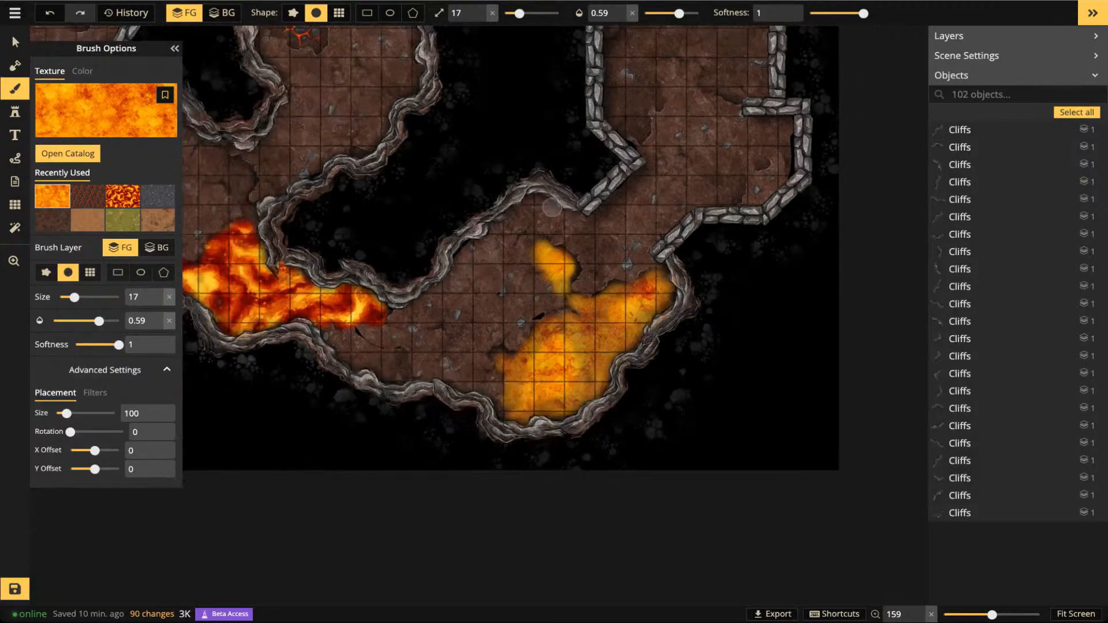
scroll(646, 300, down, 3)
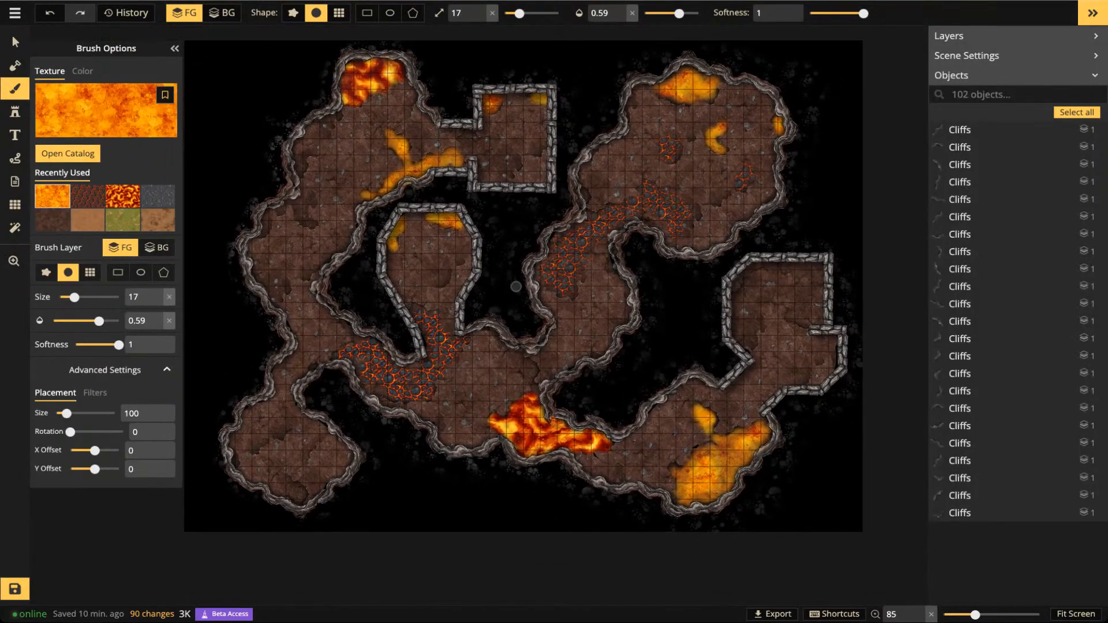
click(15, 112)
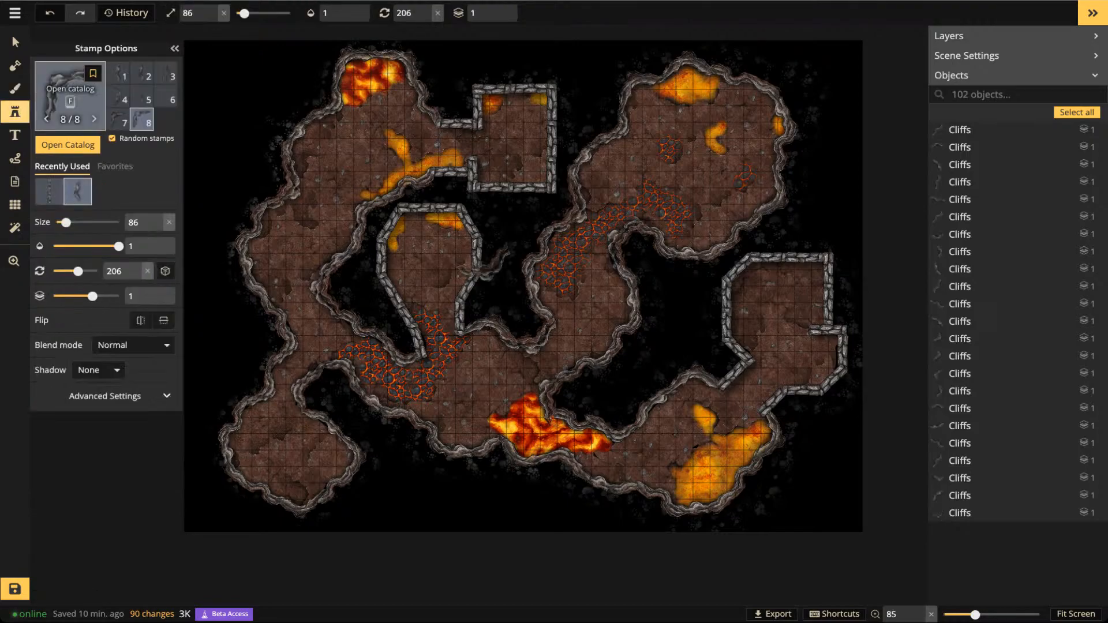
key(f)
key(f)
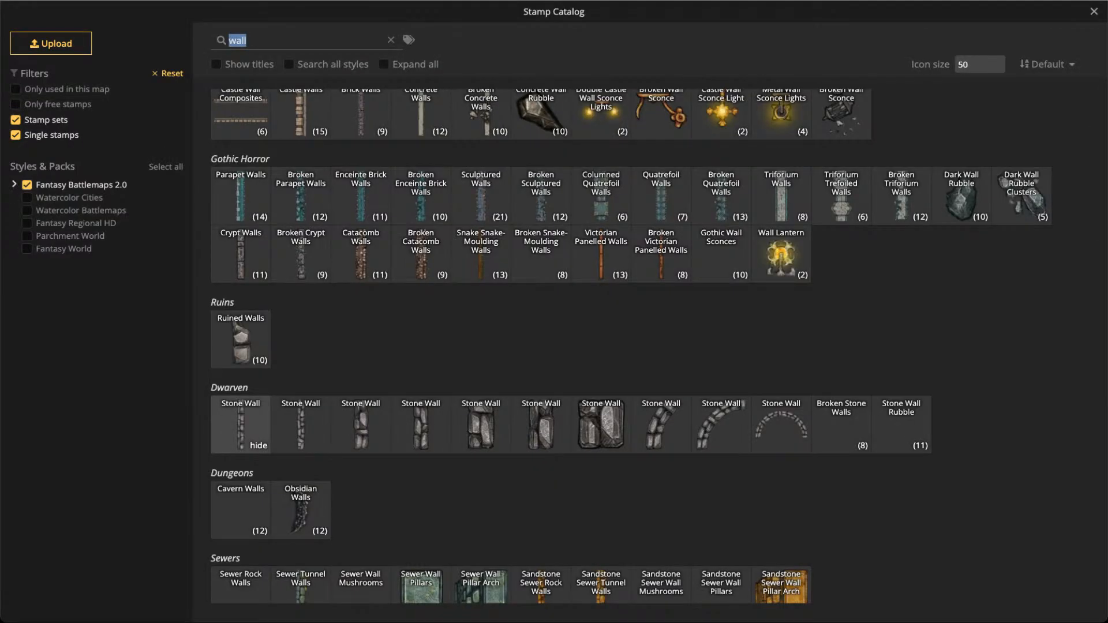
key(BackSpace)
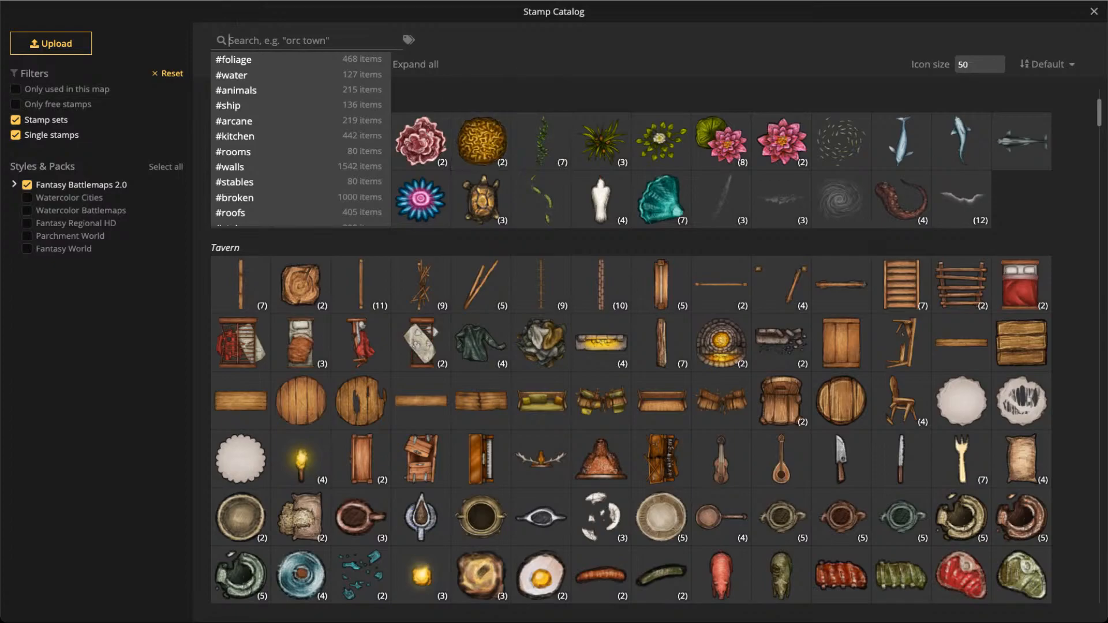
key(Escape)
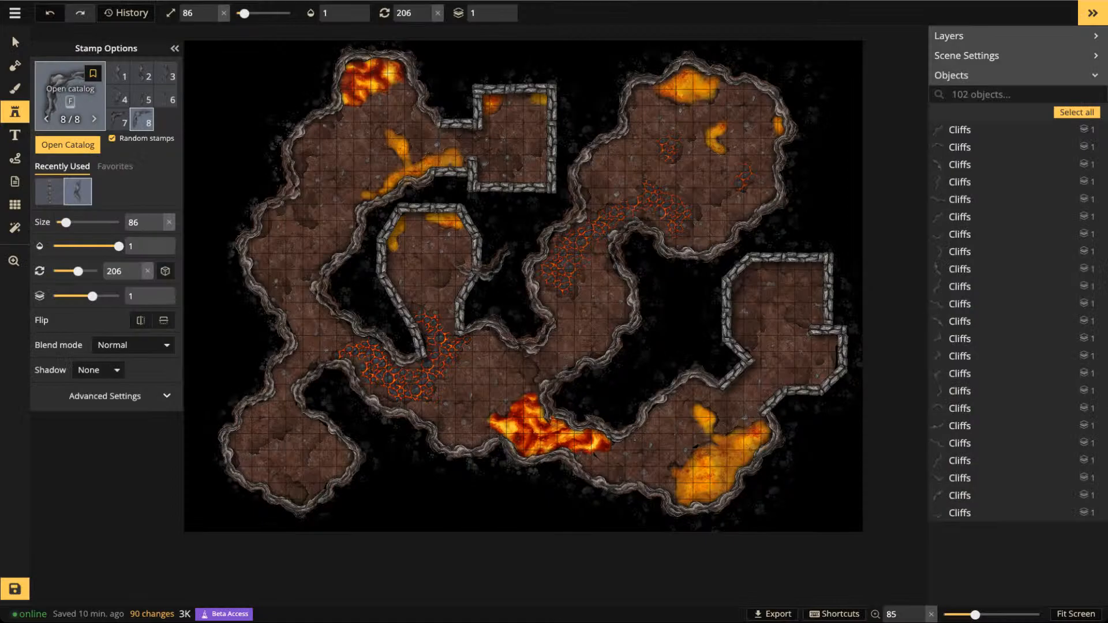
click(70, 95)
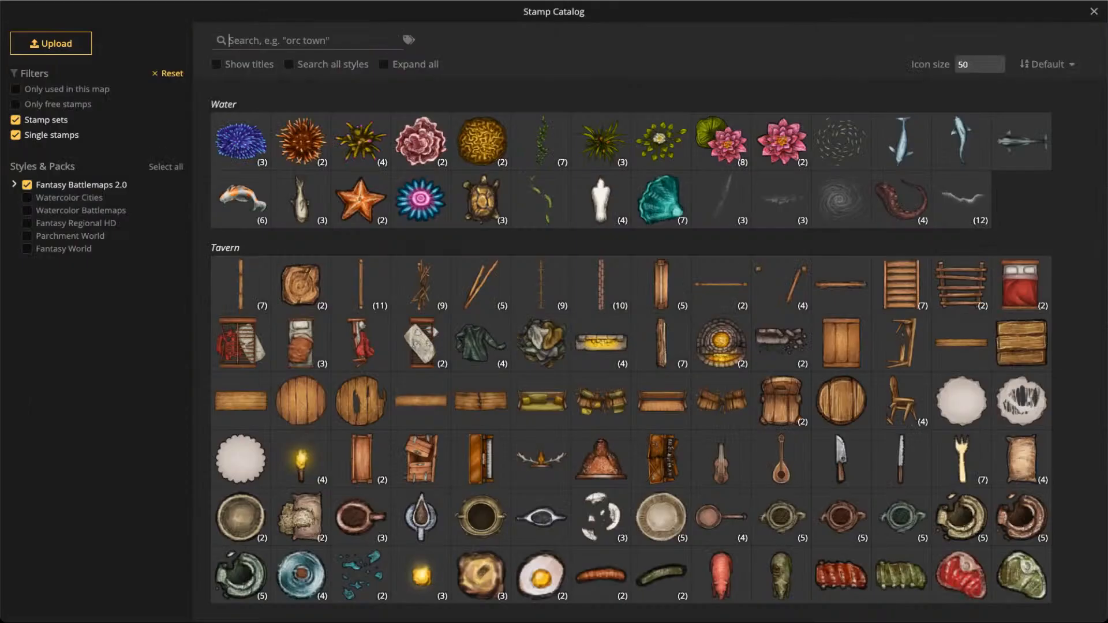
click(280, 40)
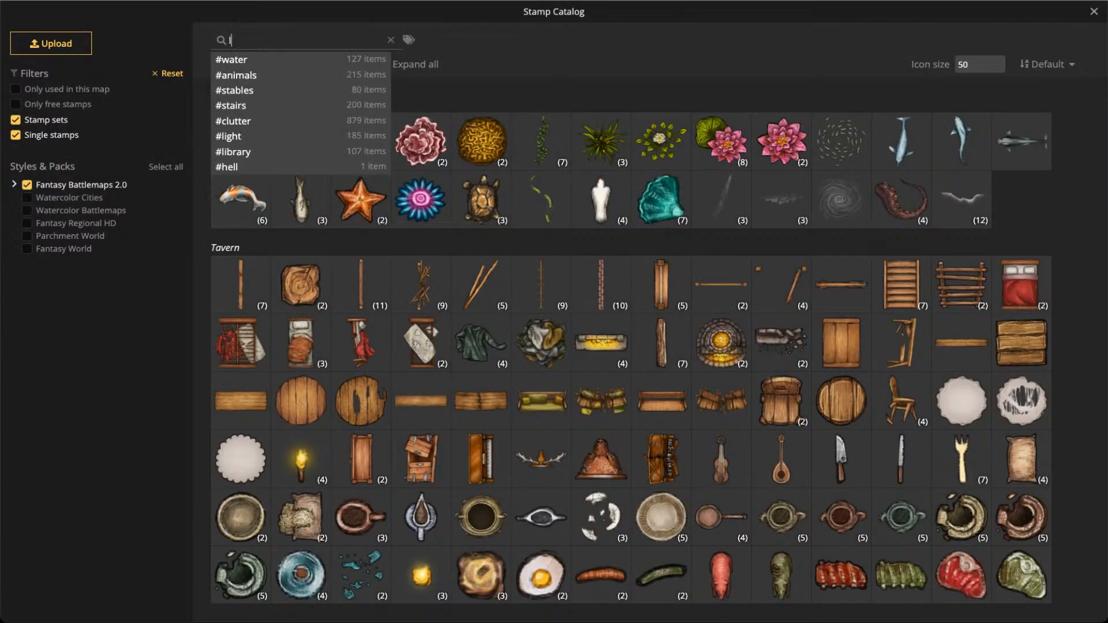
text(light)
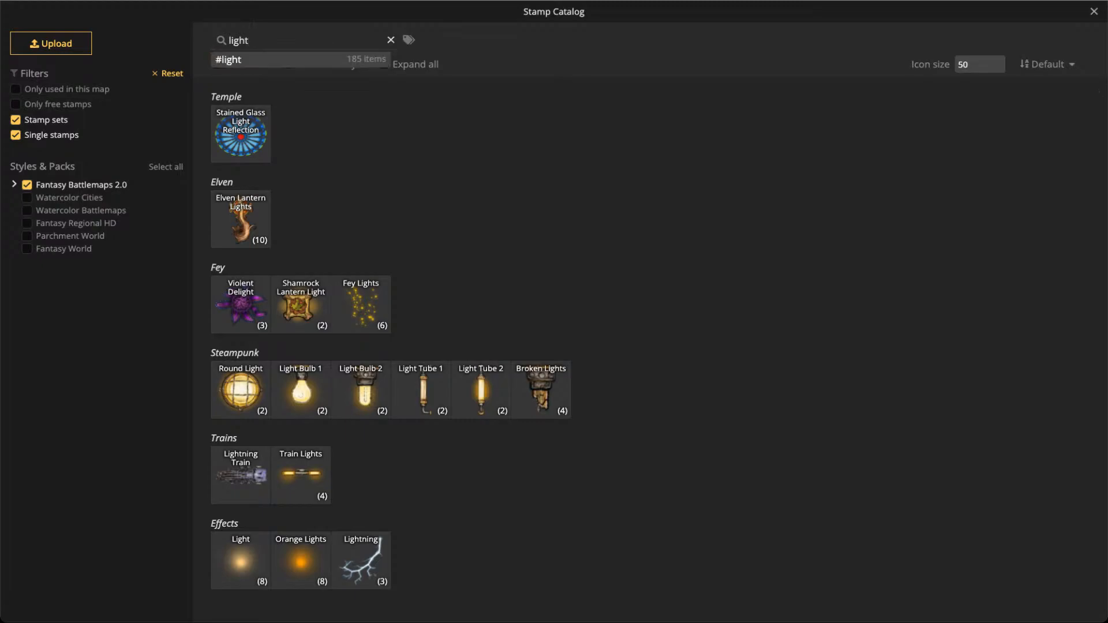
click(391, 40)
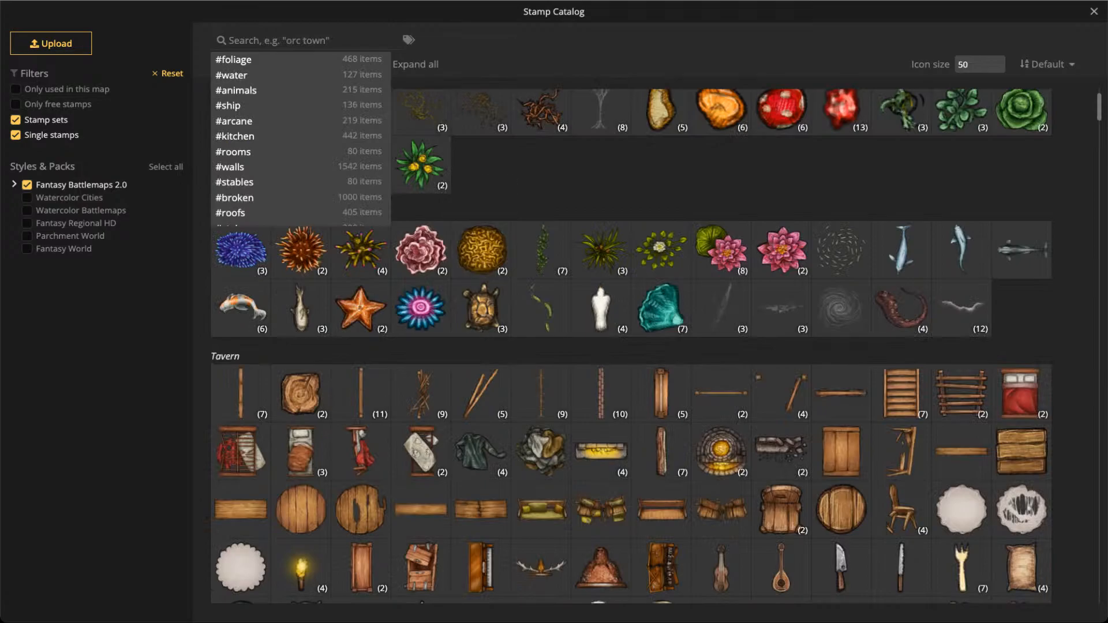
key(Escape)
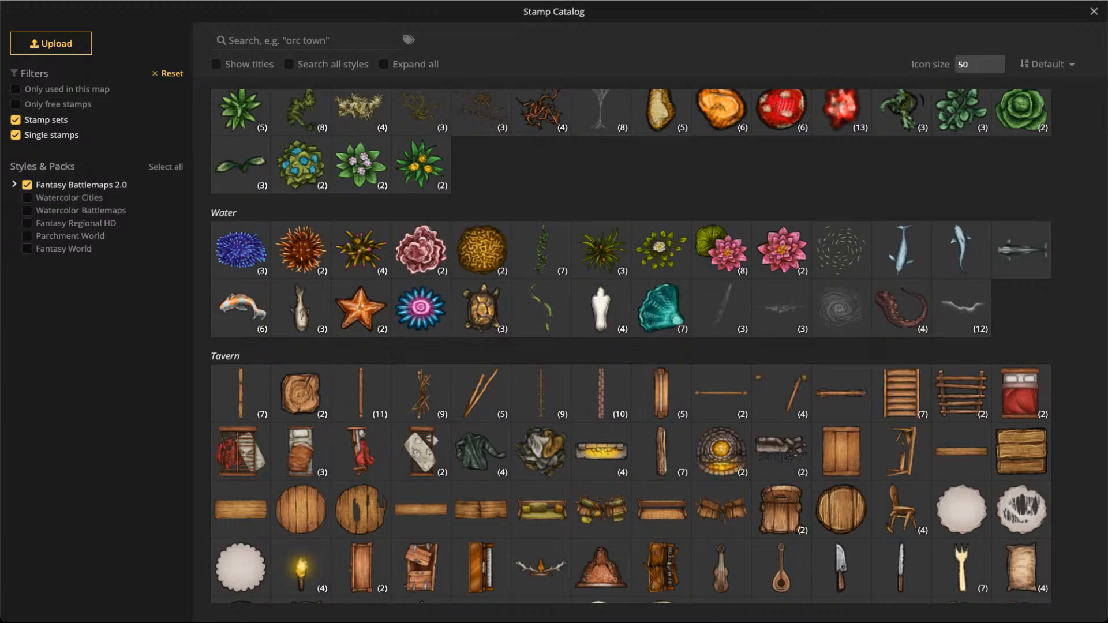
click(301, 40)
text(light)
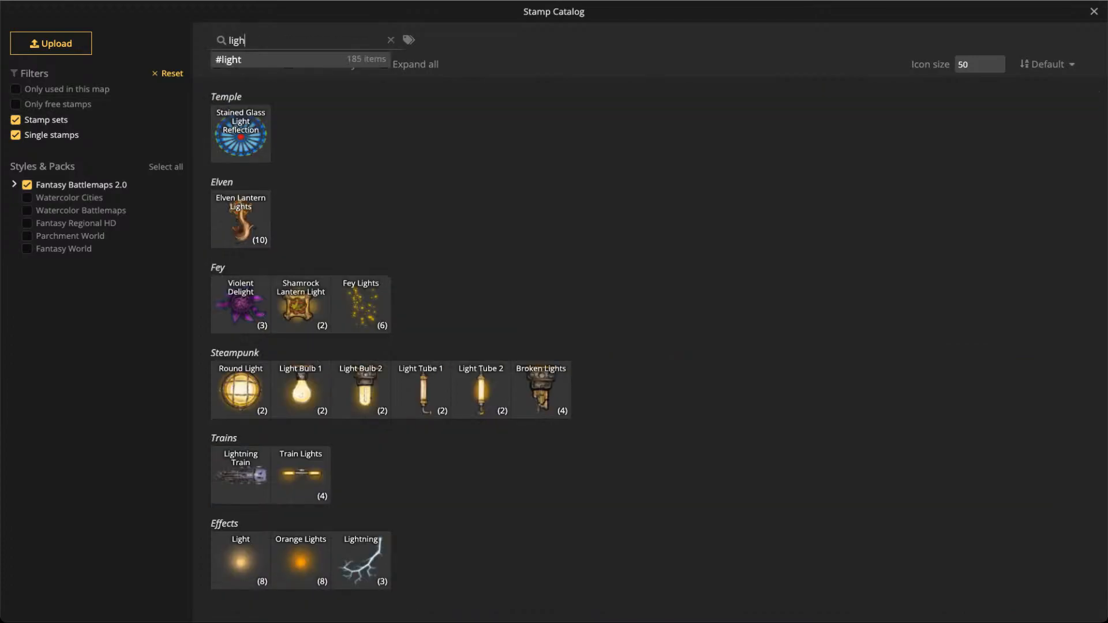
key(BackSpace)
key(BackSpace)
key(BackSpace)
key(BackSpace)
key(BackSpace)
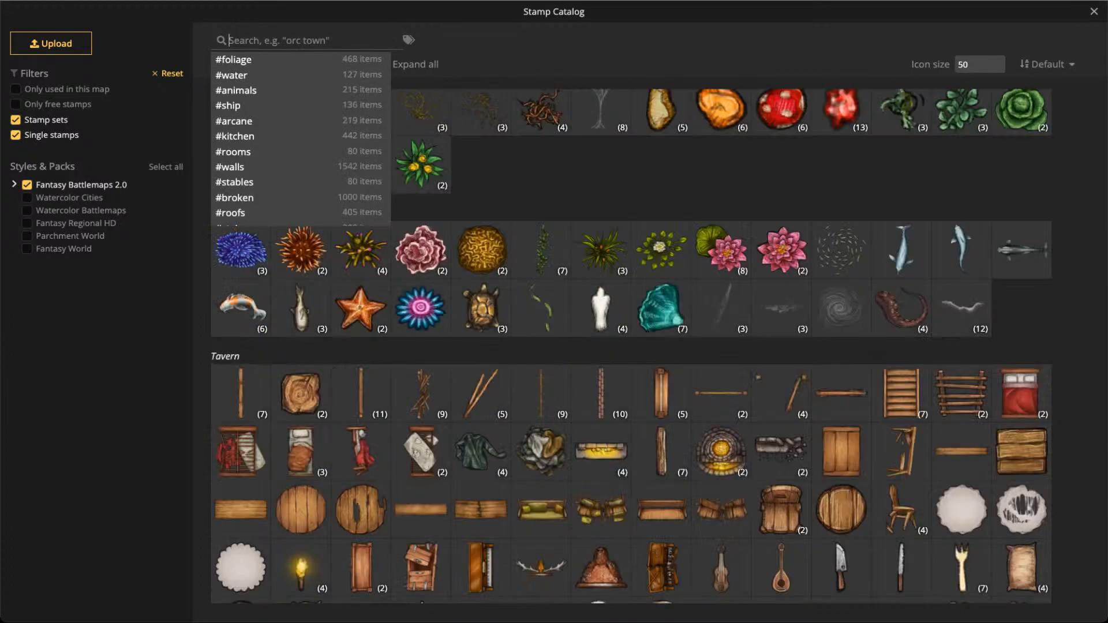
text(light)
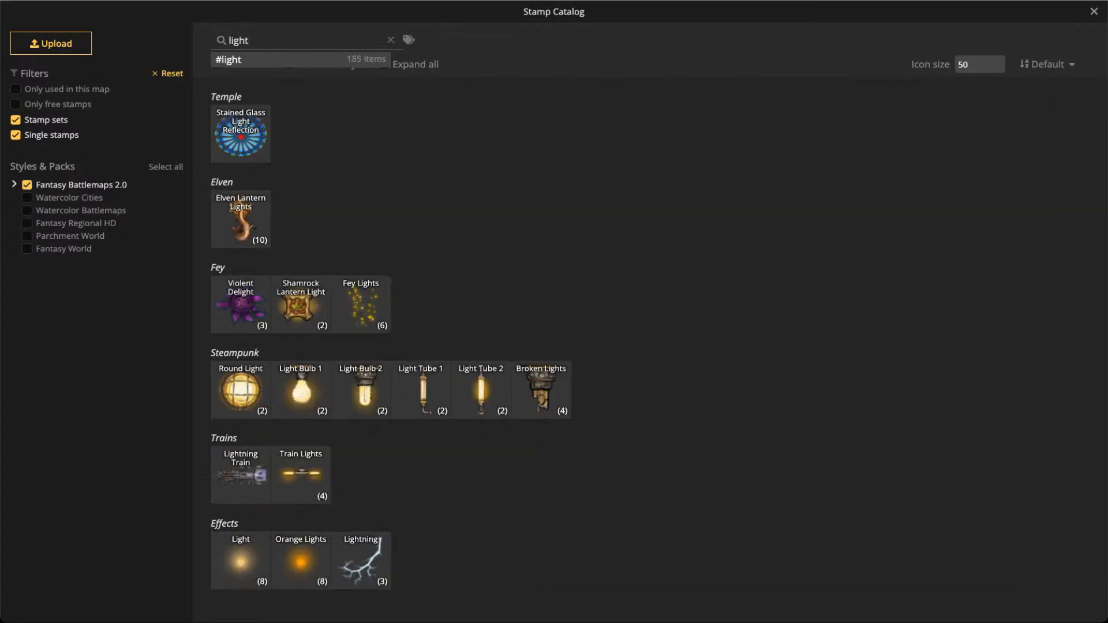
Choose variant 6 of the Orange Lights stamp set and set its size to 136
click(300, 560)
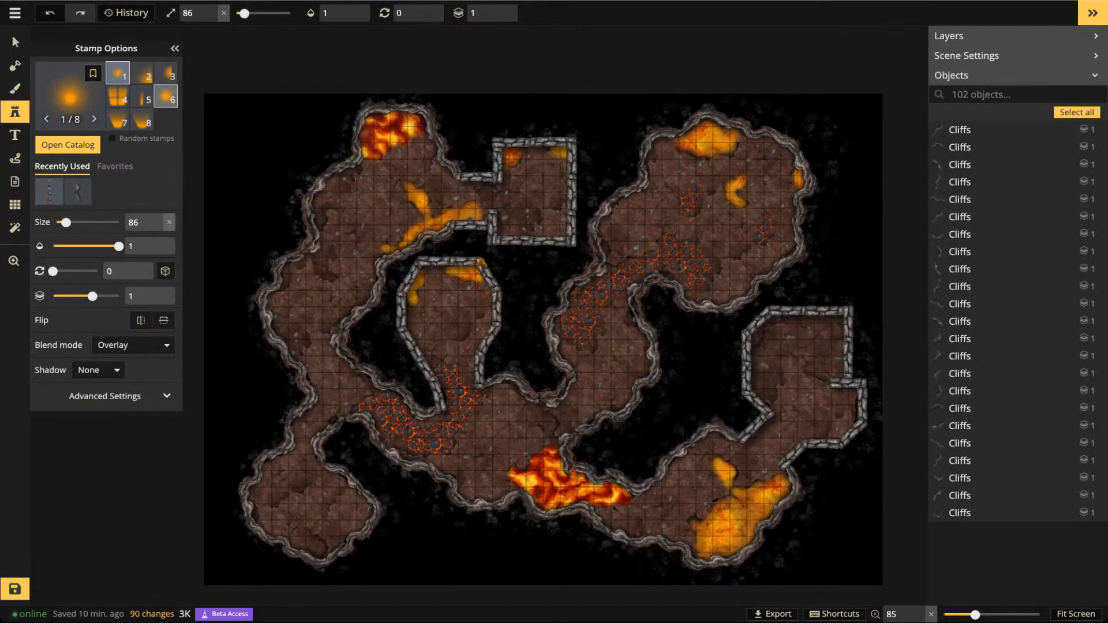
click(166, 96)
scroll(384, 203, up, 3)
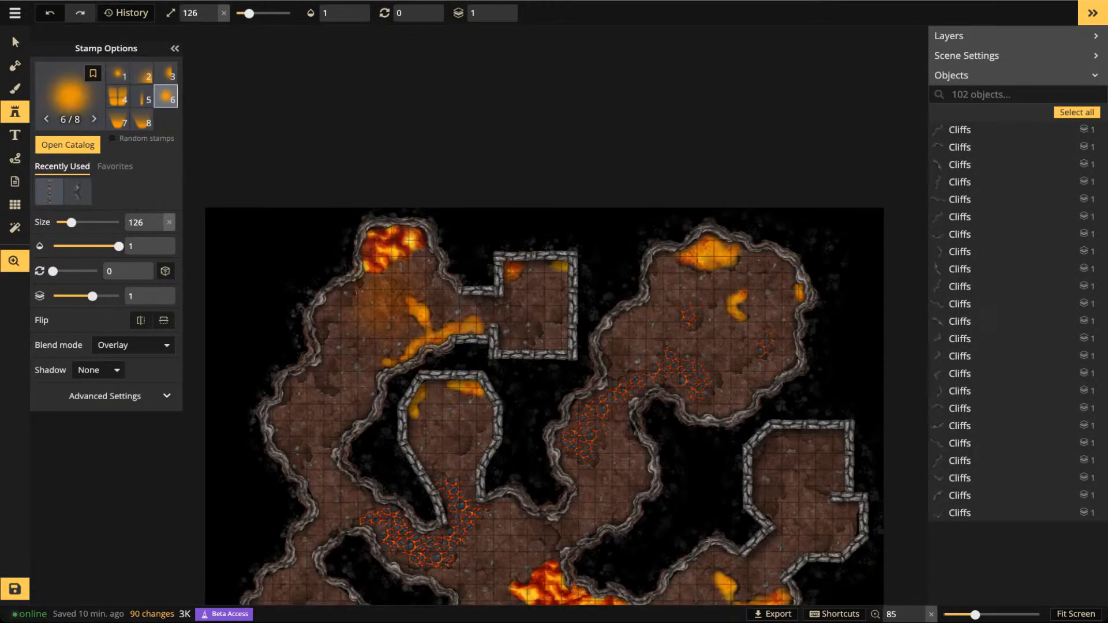
scroll(385, 260, up, 5)
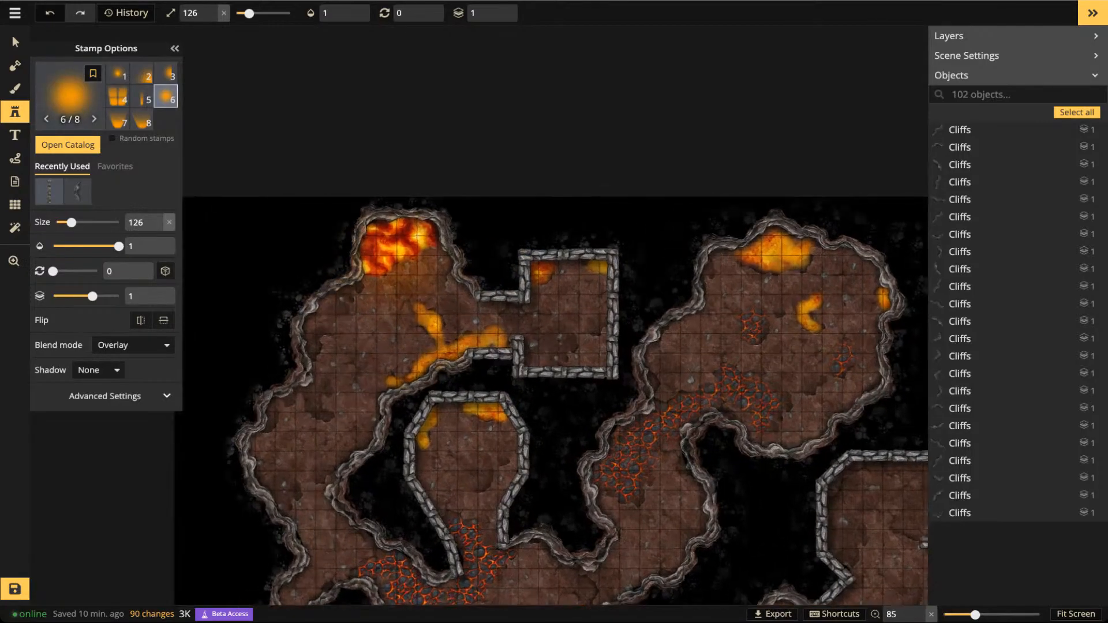
scroll(399, 254, up, 2)
scroll(402, 257, down, 1)
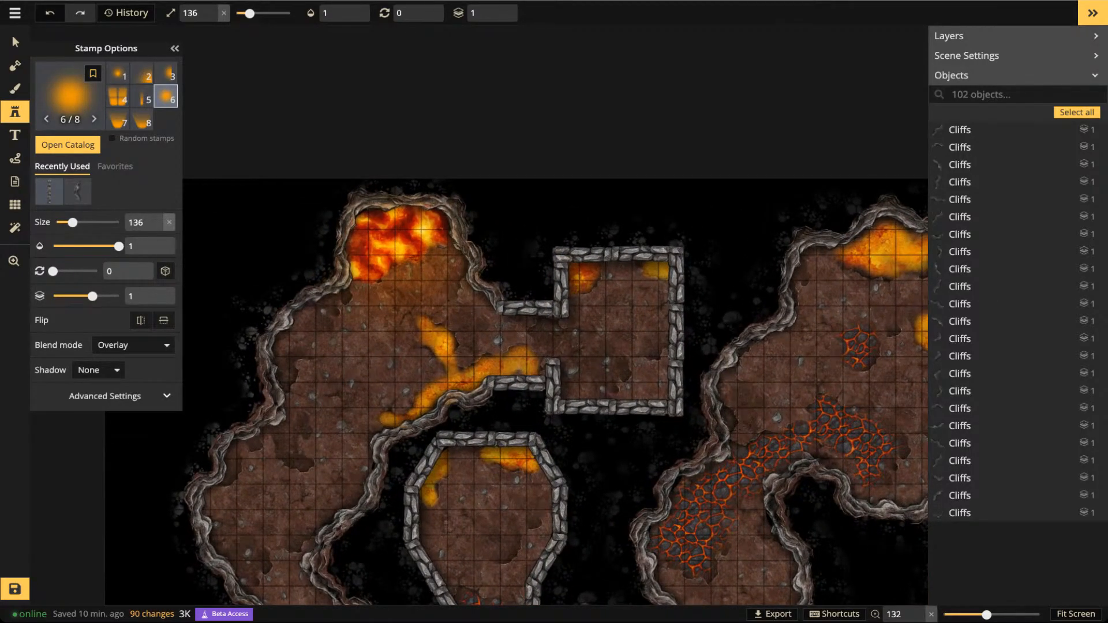
Set the orange light stamp's layer to 5
click(500, 9)
click(500, 8)
click(500, 8)
click(500, 8)
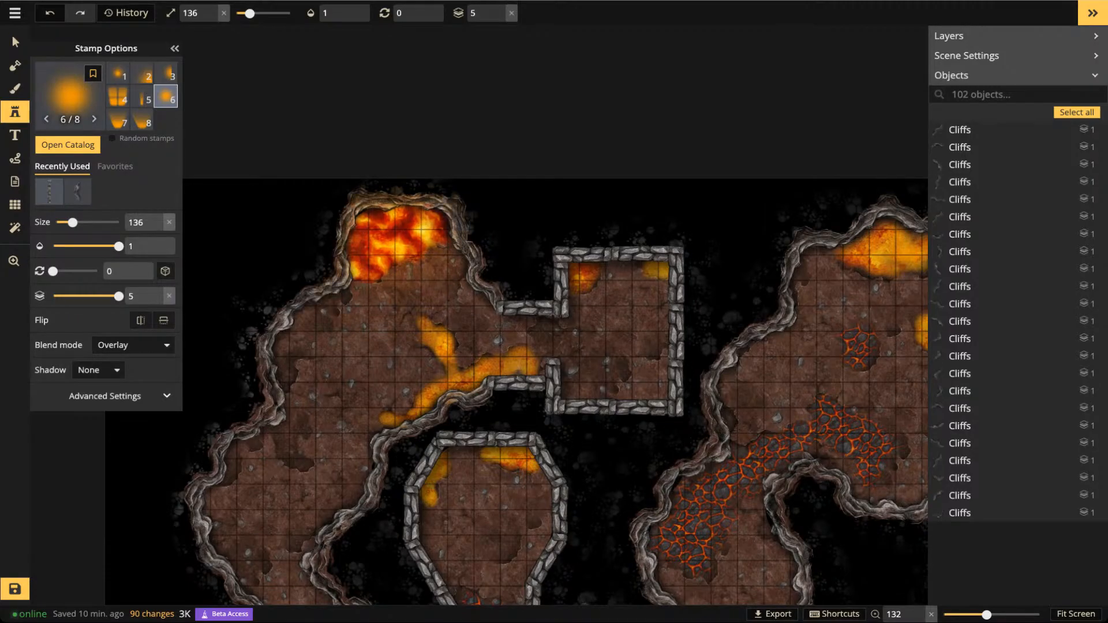
Stamp an orange light of size 136 over the northwestern lava pool and one of size 126 over the northeastern cave's northern pool
click(402, 246)
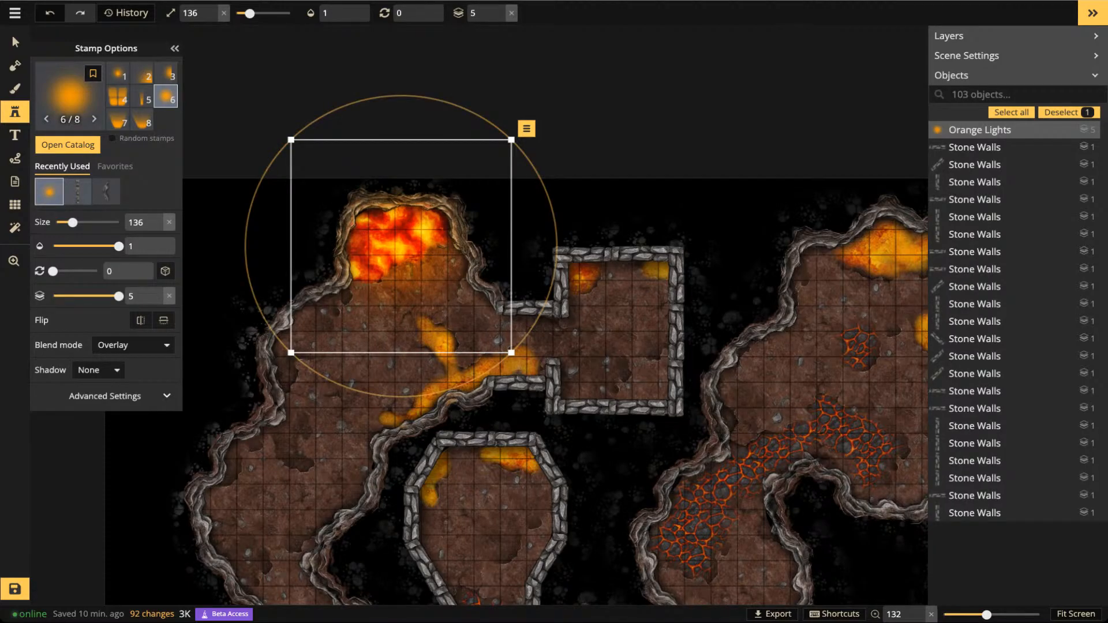
key(space)
drag(461, 324, 210, 193)
scroll(641, 151, down, 2)
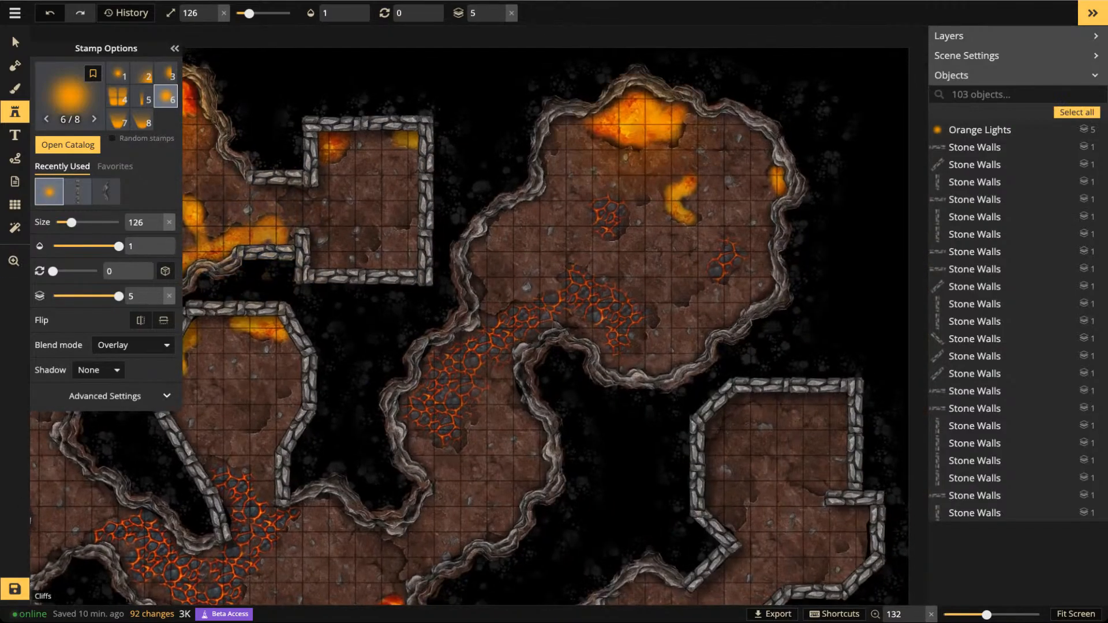
click(645, 136)
Stamp a size 96 orange light over the northeastern cave's curved lava patch and a size 66 light over its patch by the eastern cliff
scroll(645, 136, down, 2)
scroll(682, 195, down, 4)
click(683, 195)
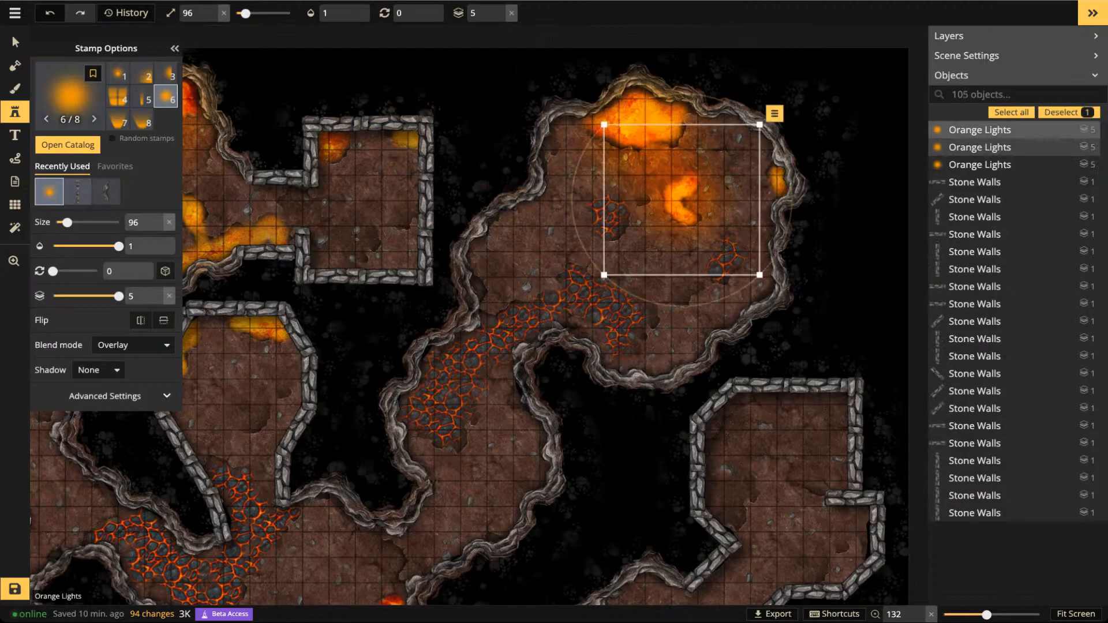
scroll(767, 181, down, 3)
click(767, 181)
Stamp three size 66 orange lights along the northwestern cave's branching lava and one on each lava patch in the central walled room
scroll(569, 179, down, 4)
drag(569, 179, 680, 141)
scroll(407, 154, up, 3)
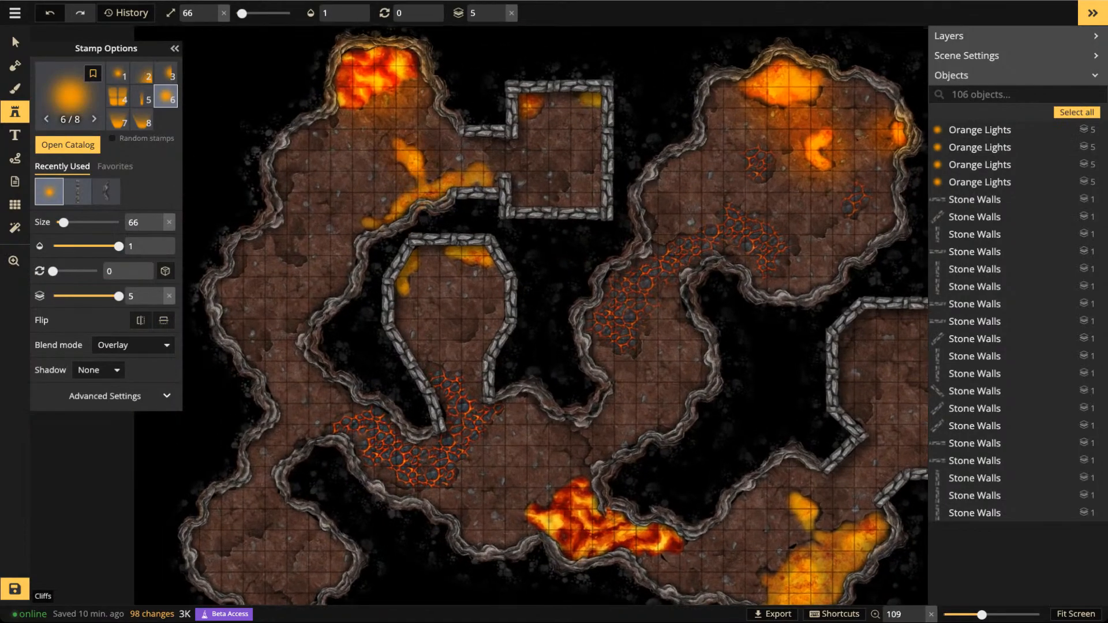
click(408, 154)
click(483, 169)
click(393, 202)
click(472, 259)
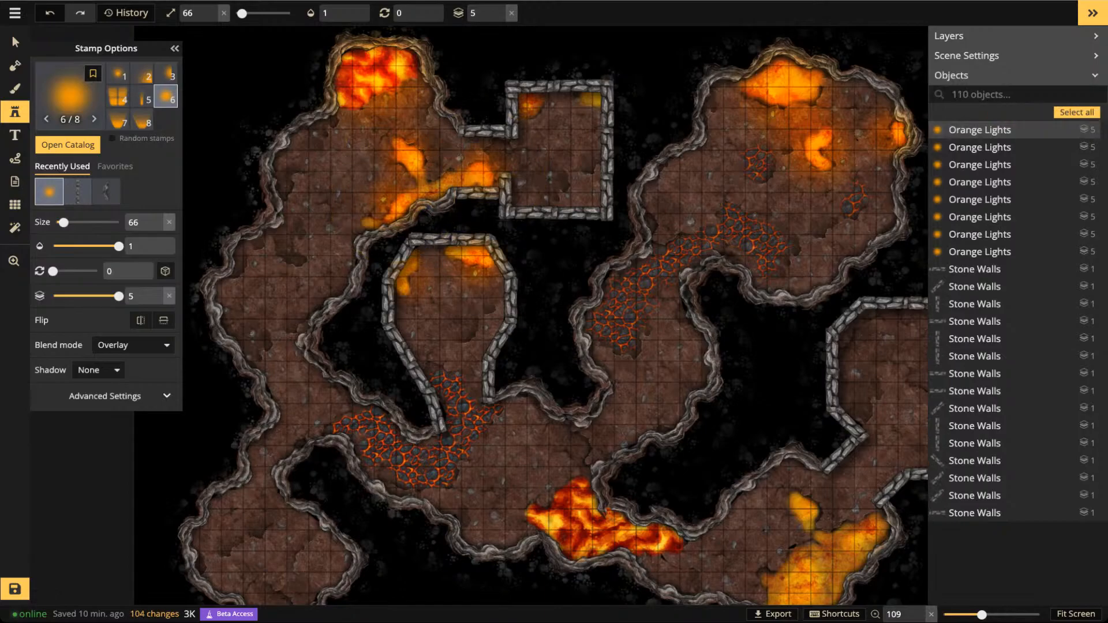
click(412, 281)
Set the orange light's size to 76 and stamp three lights along the southern cave's lava pool
scroll(562, 502, up, 2)
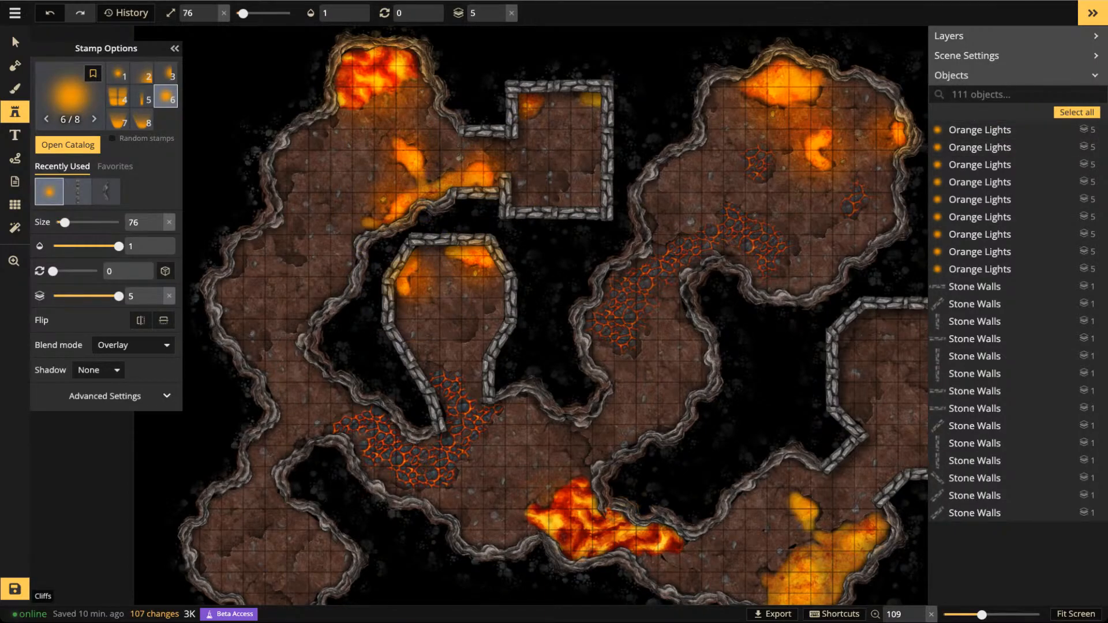
click(562, 502)
click(615, 530)
scroll(635, 537, down, 1)
click(674, 549)
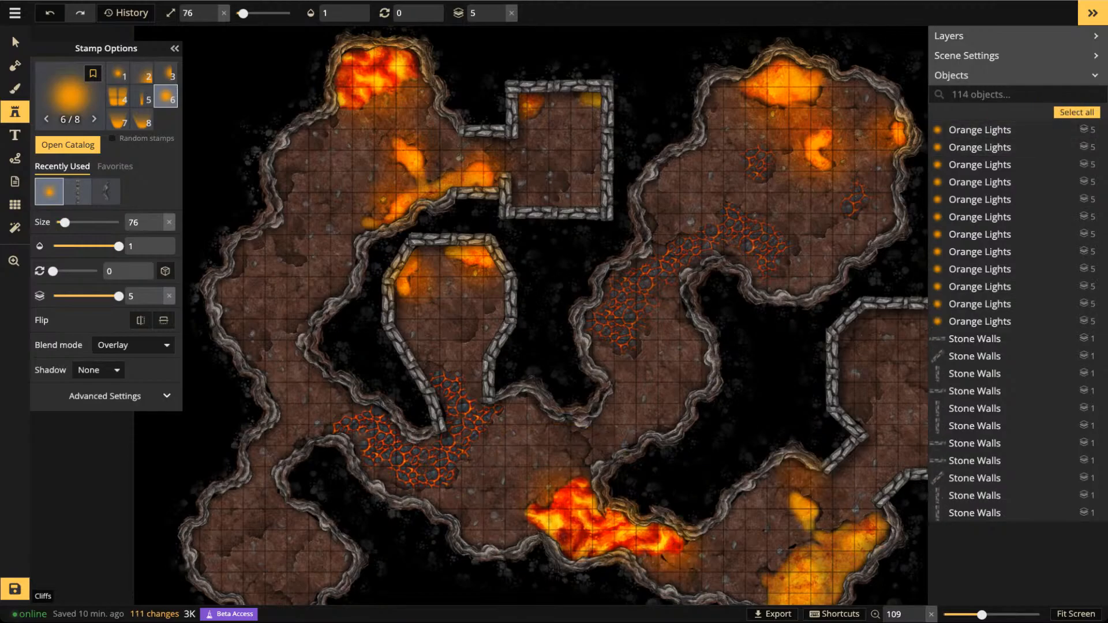
Stamp one size 76 orange light on the southeastern cave's small lava patch and two across its large lava pool
drag(799, 511, 420, 365)
click(415, 358)
scroll(415, 358, up, 1)
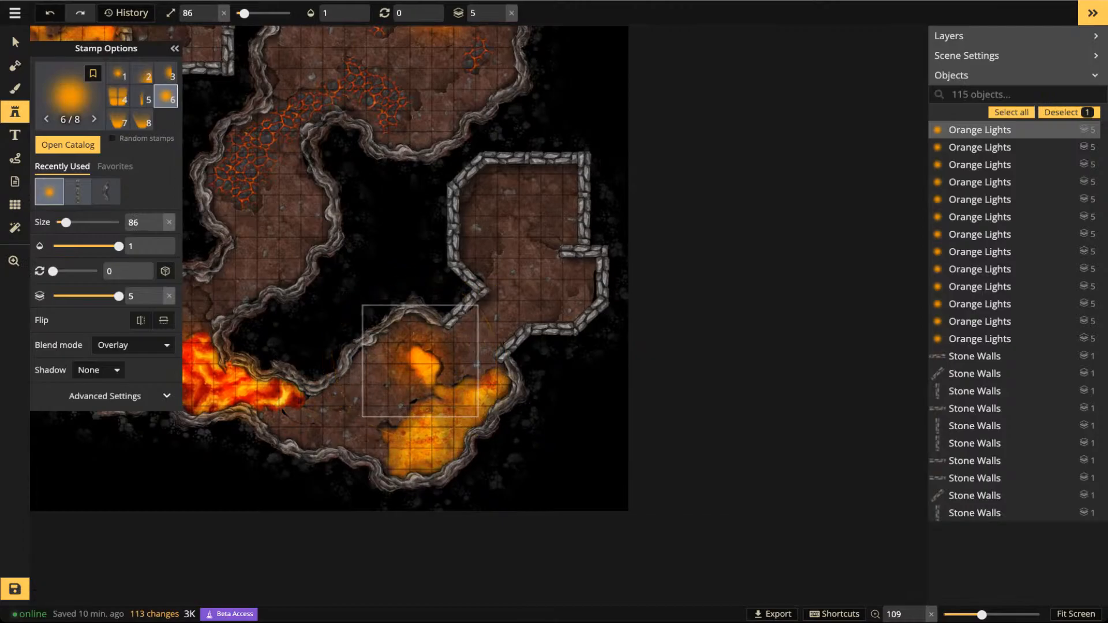
scroll(415, 358, down, 1)
key(Escape)
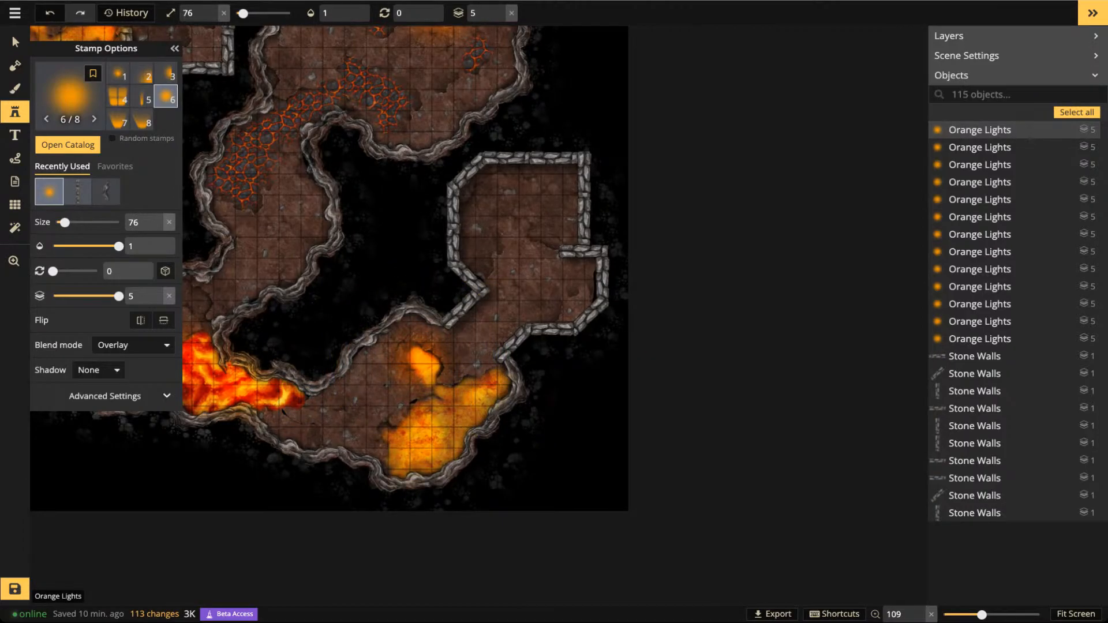
click(412, 429)
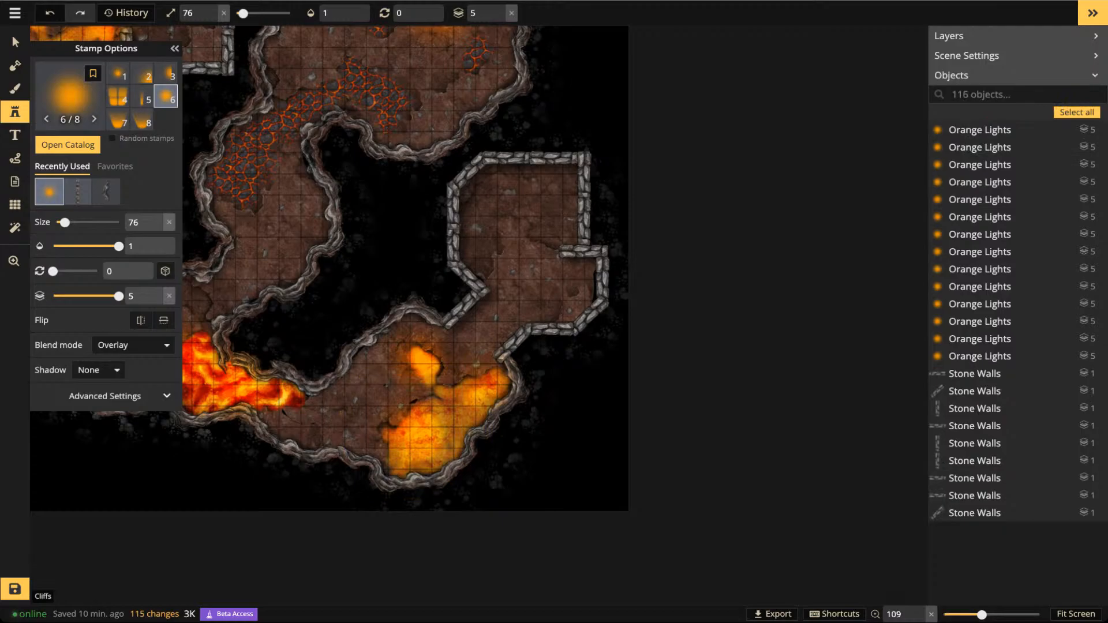
click(479, 381)
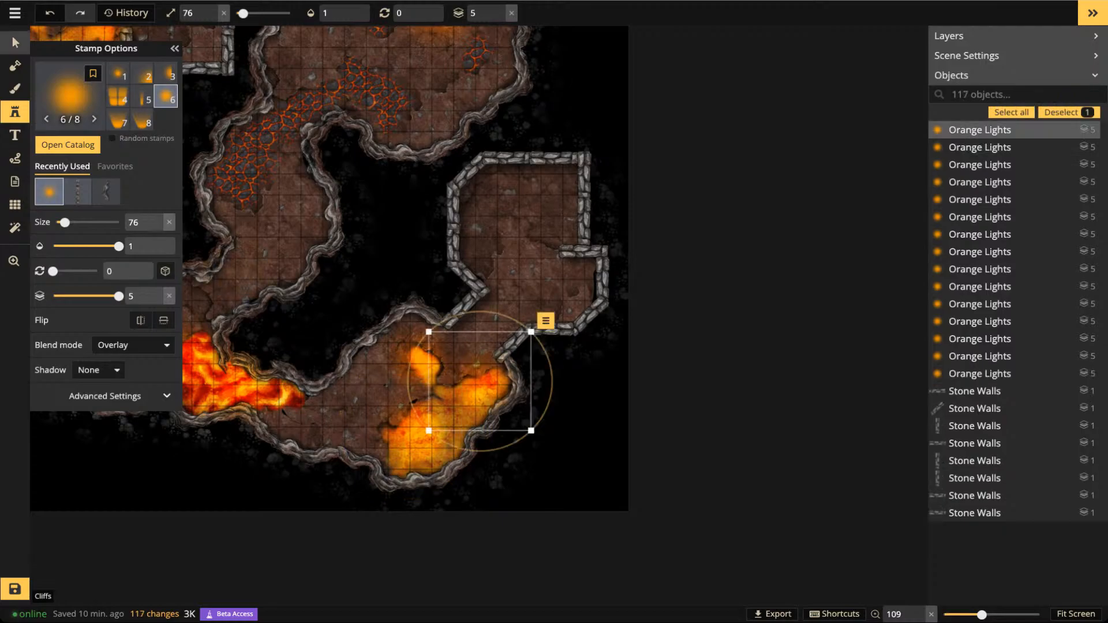
key(Escape)
Leave stamping and save the map
scroll(507, 267, down, 3)
key(space)
drag(507, 267, 662, 306)
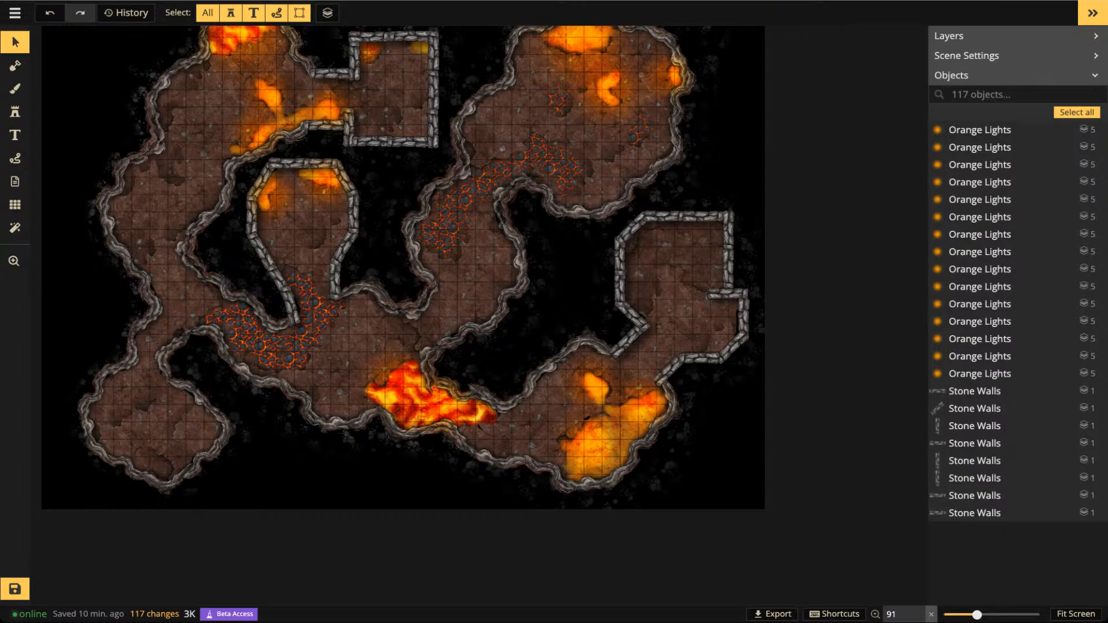
scroll(551, 194, down, 1)
key(space)
drag(551, 194, 585, 259)
click(15, 588)
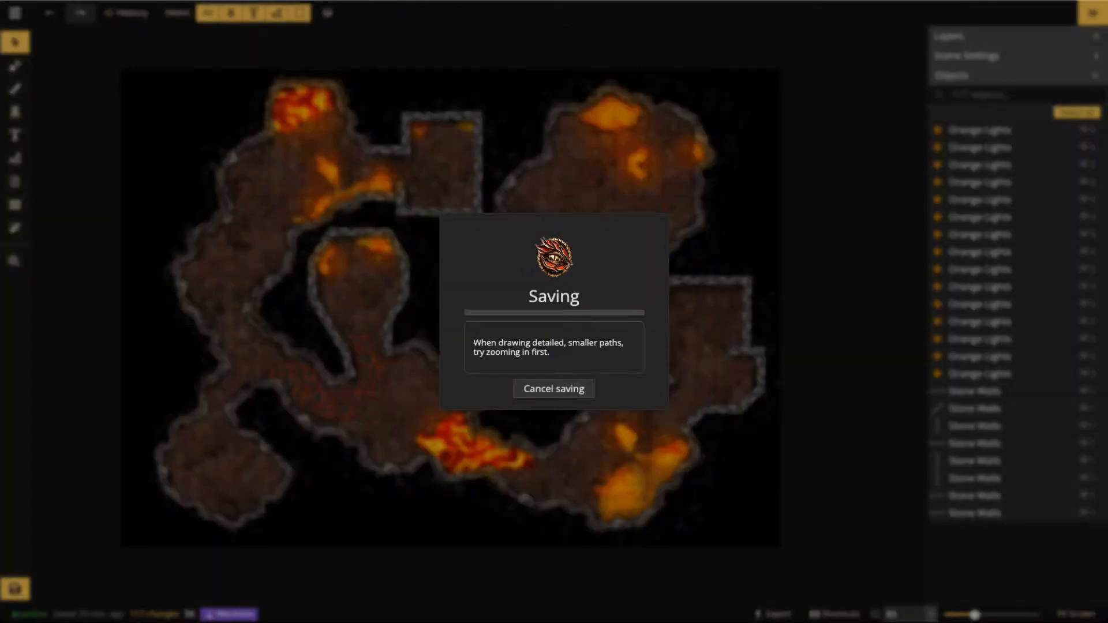
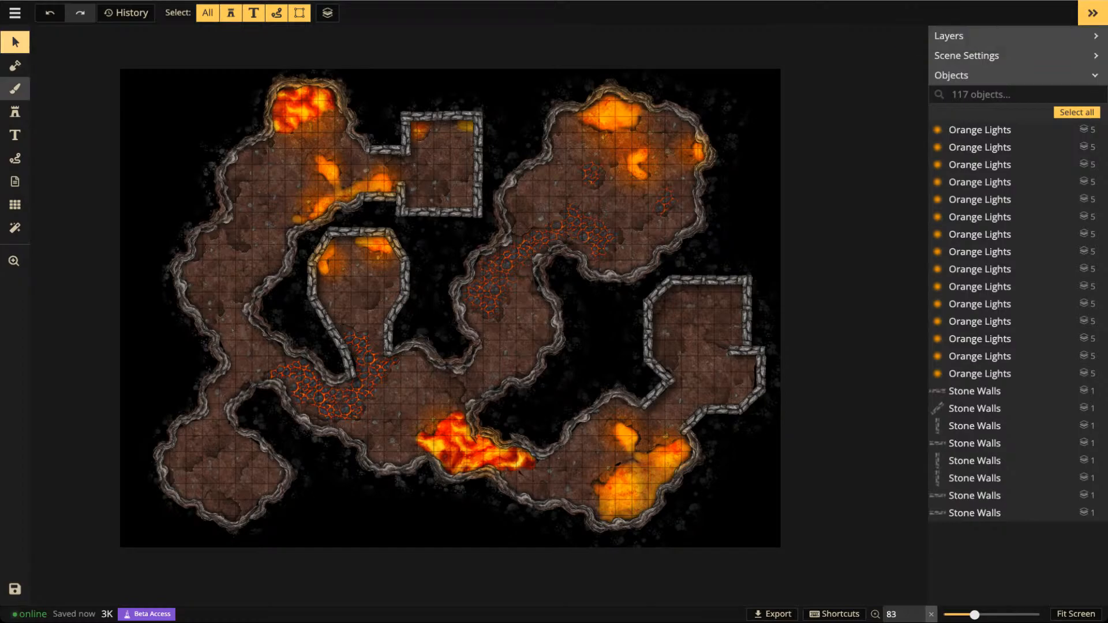
Return to stamping, search the stamp catalog for "statue" and choose the intact Marble Wall Statues set from the Temple group
scroll(166, 203, up, 1)
drag(268, 130, 271, 118)
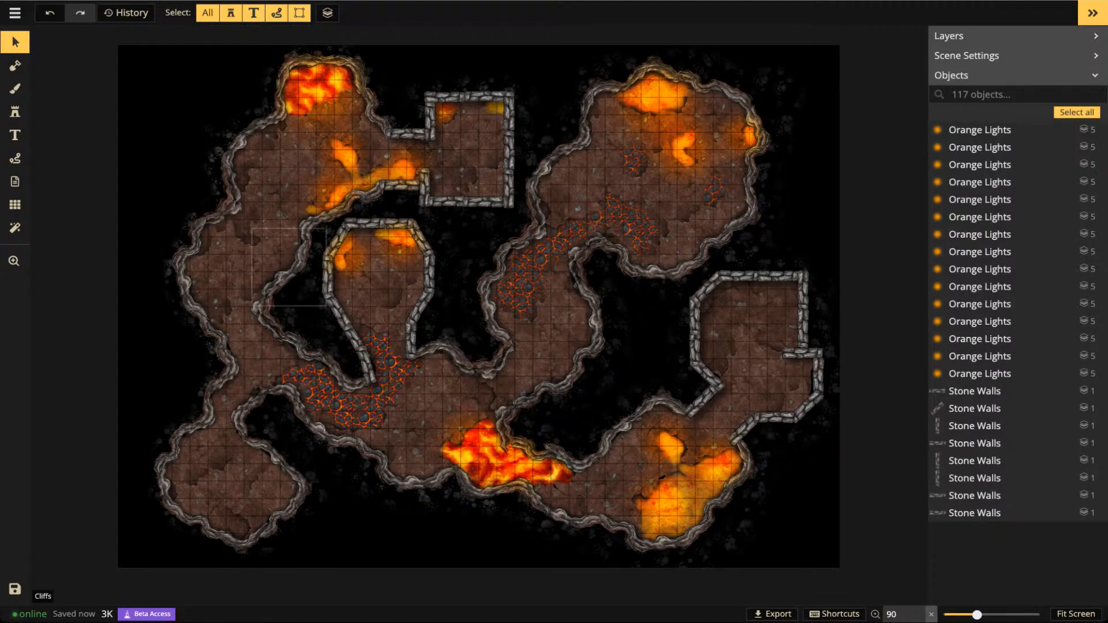
click(15, 111)
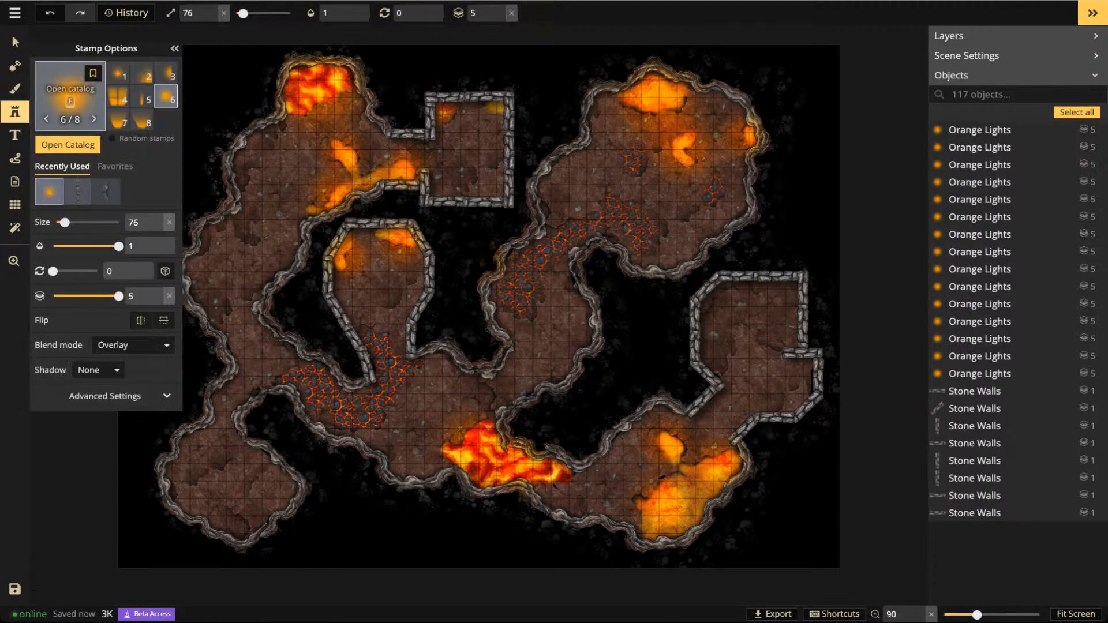
click(70, 97)
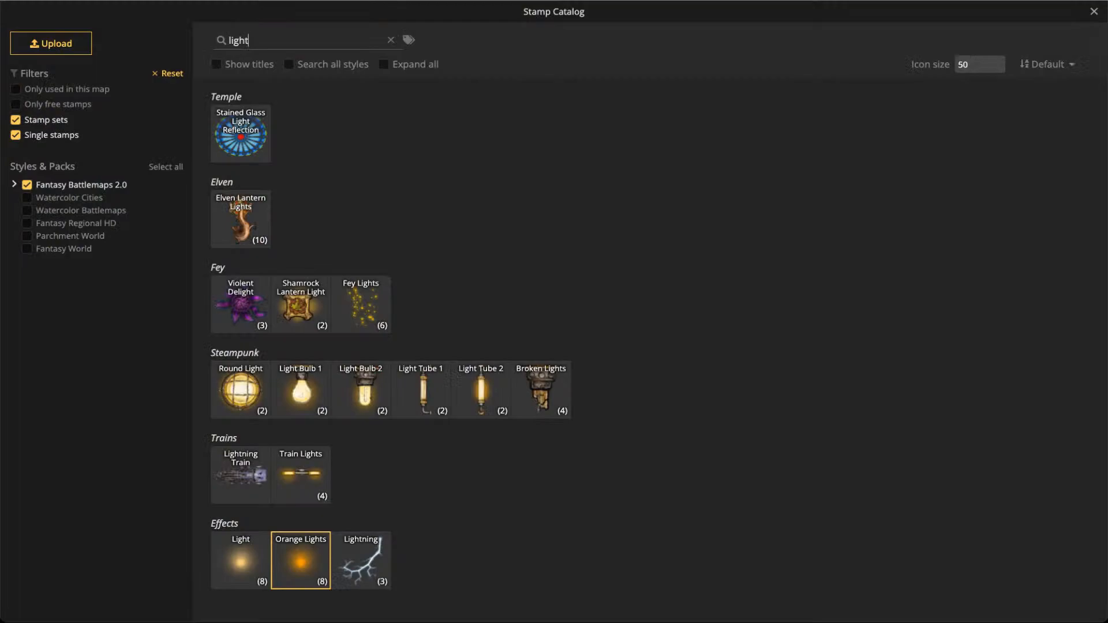
key(ctrl+a)
text(statur)
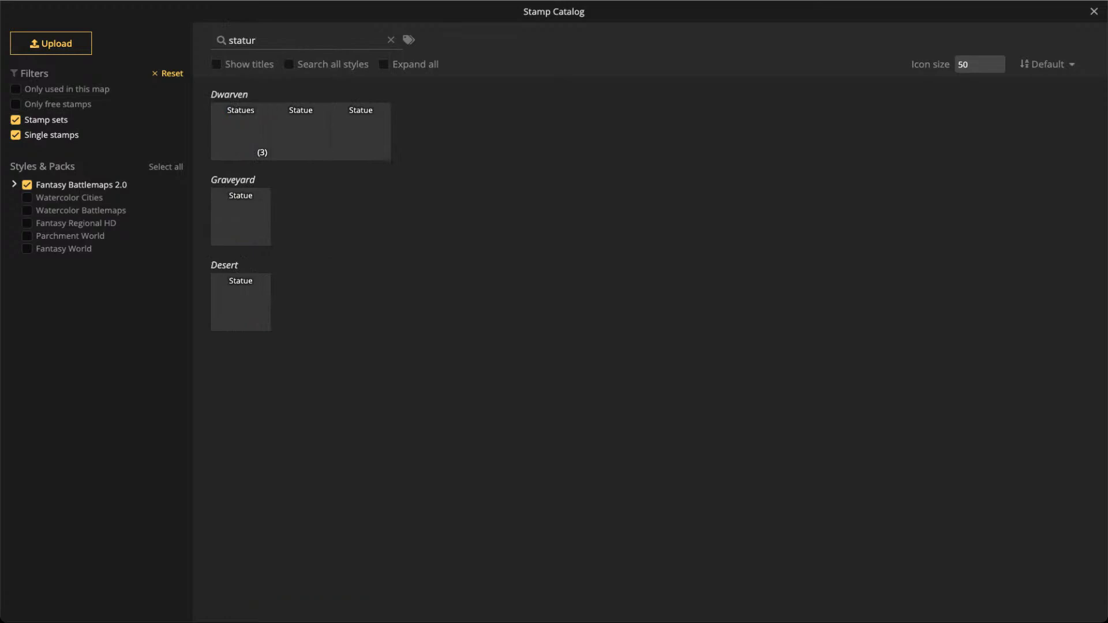
key(BackSpace)
key(BackSpace)
key(BackSpace)
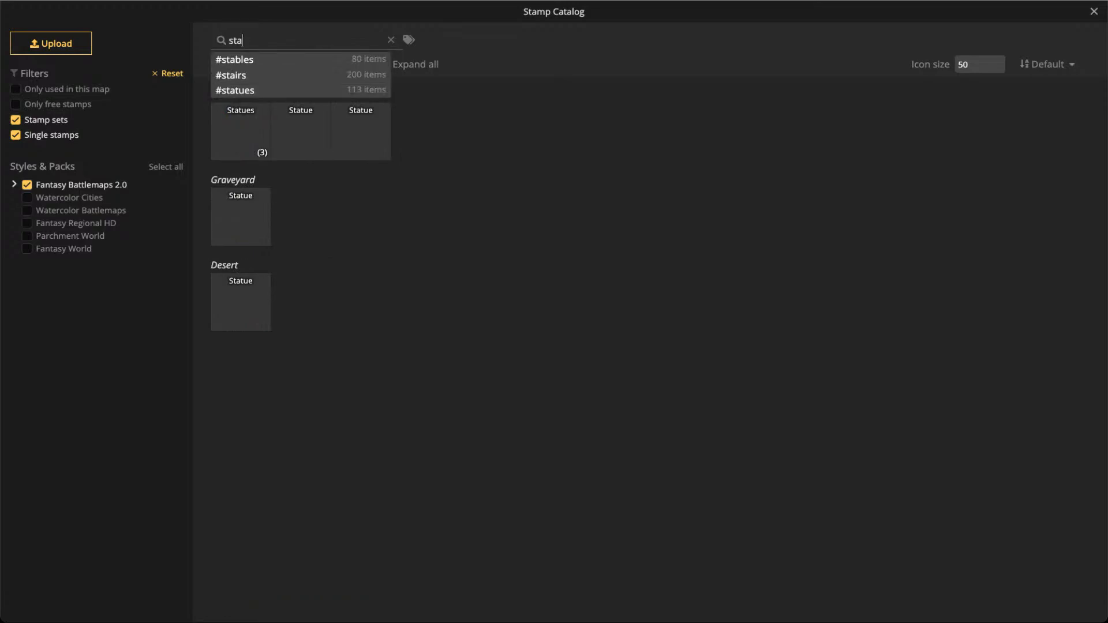
text(tue)
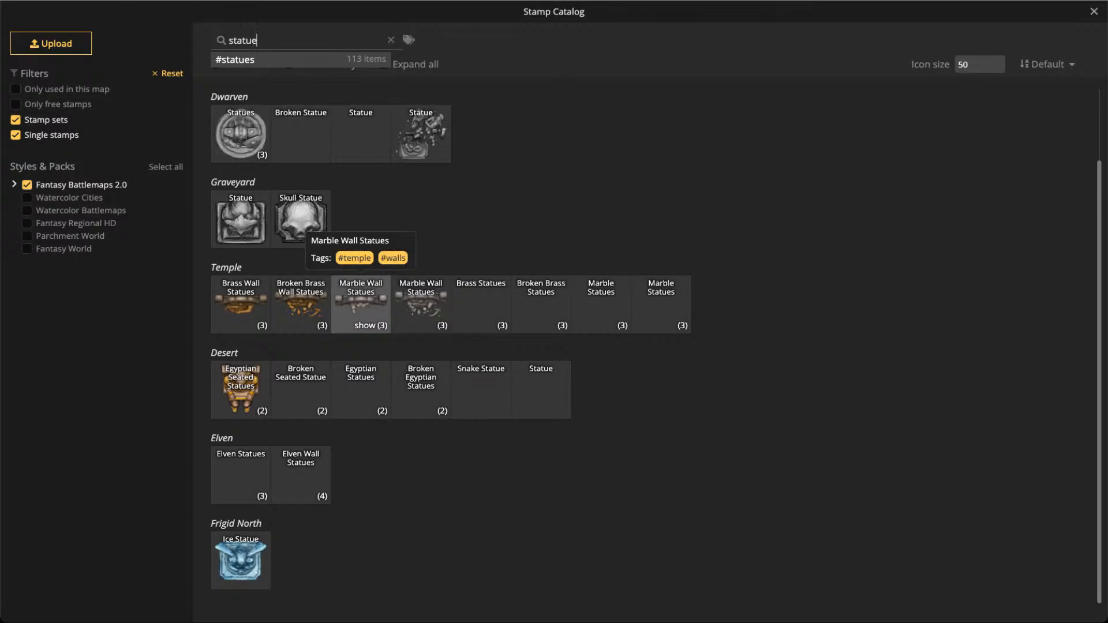
click(361, 303)
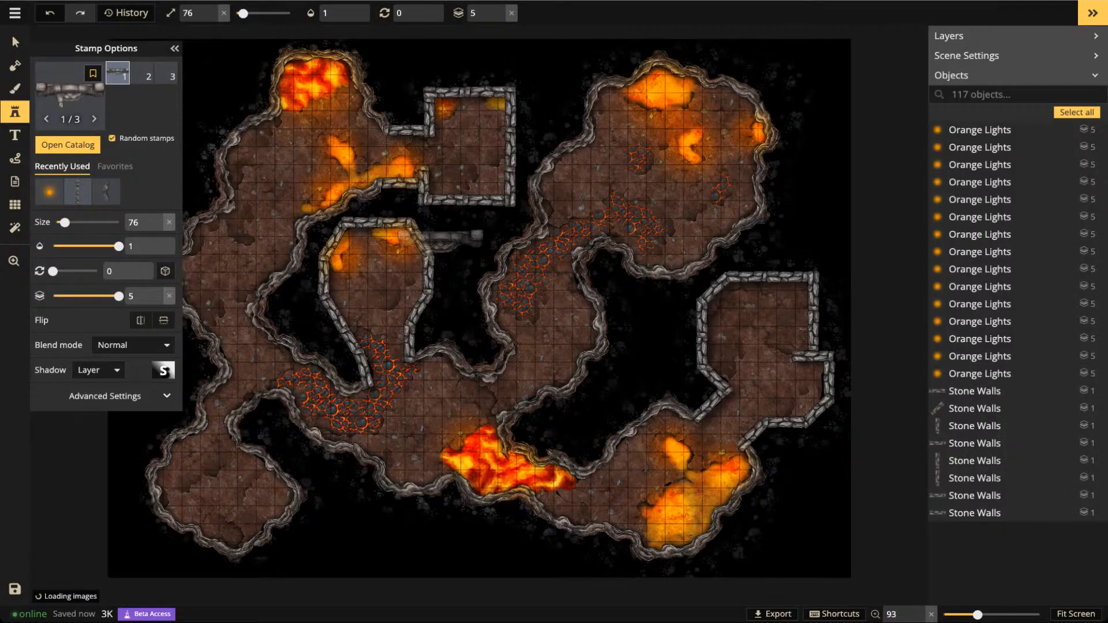
Choose variant 2 of the marble wall statue for the northern cliff of the northeastern cave
scroll(439, 239, up, 3)
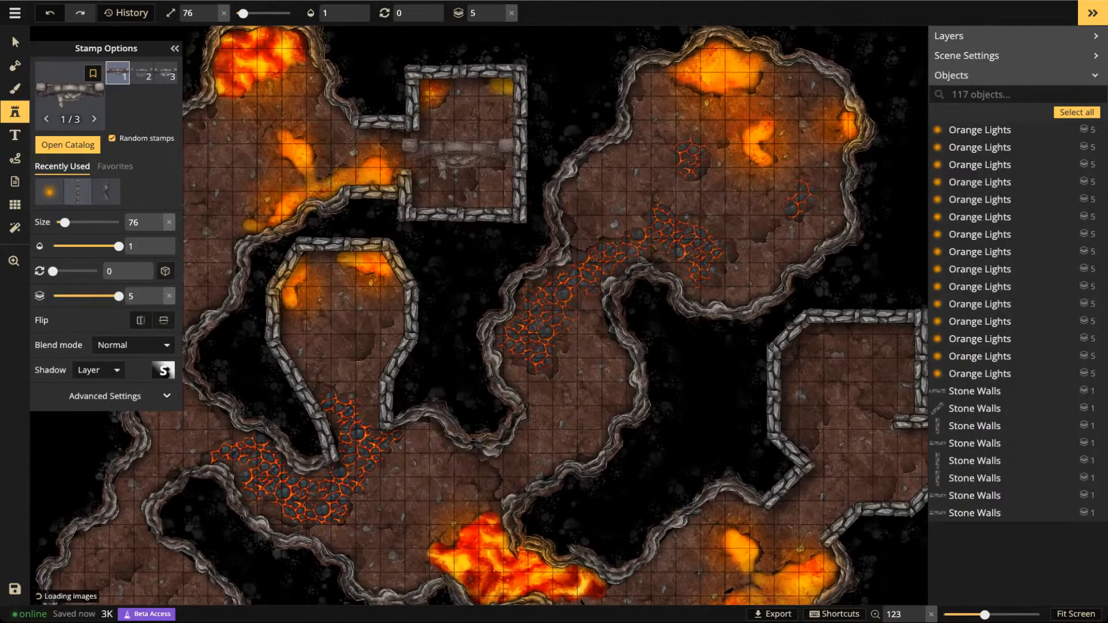
key(space)
drag(592, 406, 759, 362)
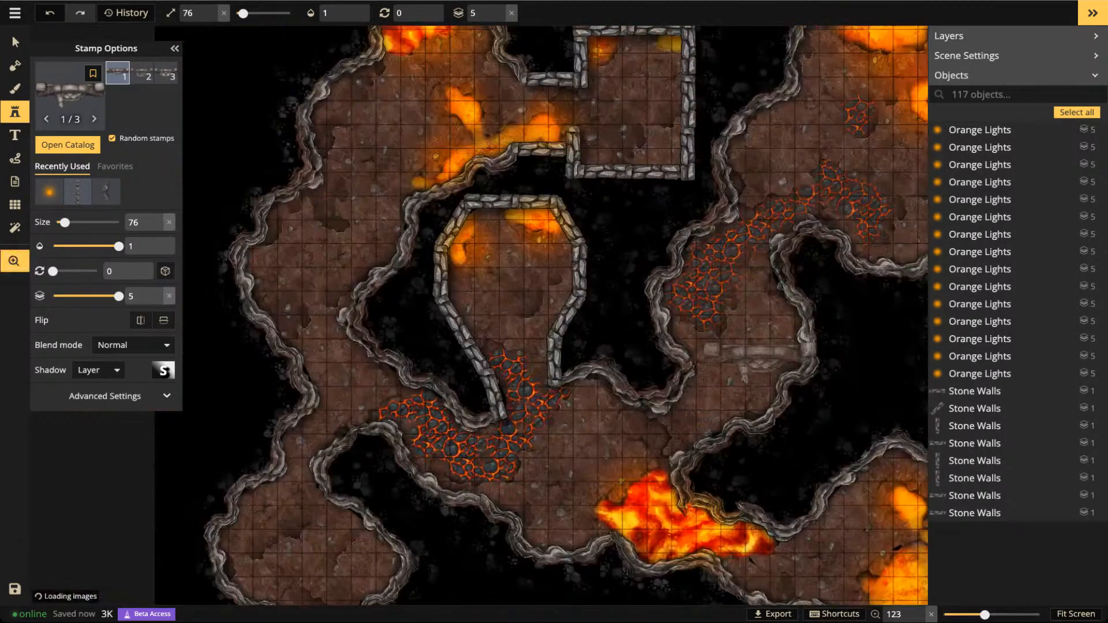
drag(598, 209, 399, 275)
drag(629, 198, 507, 309)
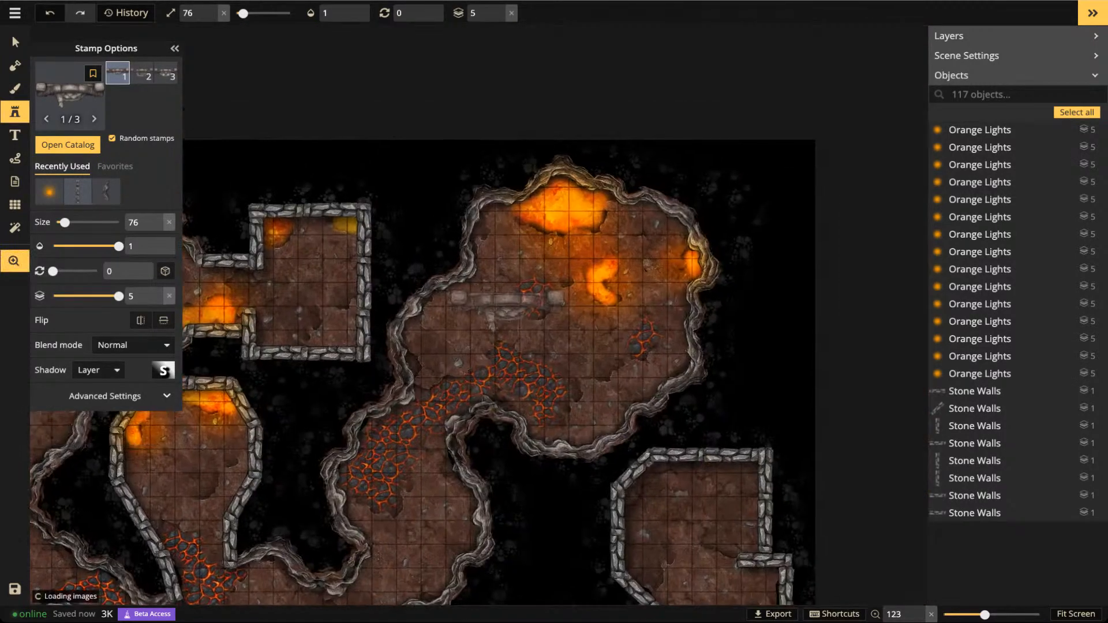
scroll(508, 300, up, 5)
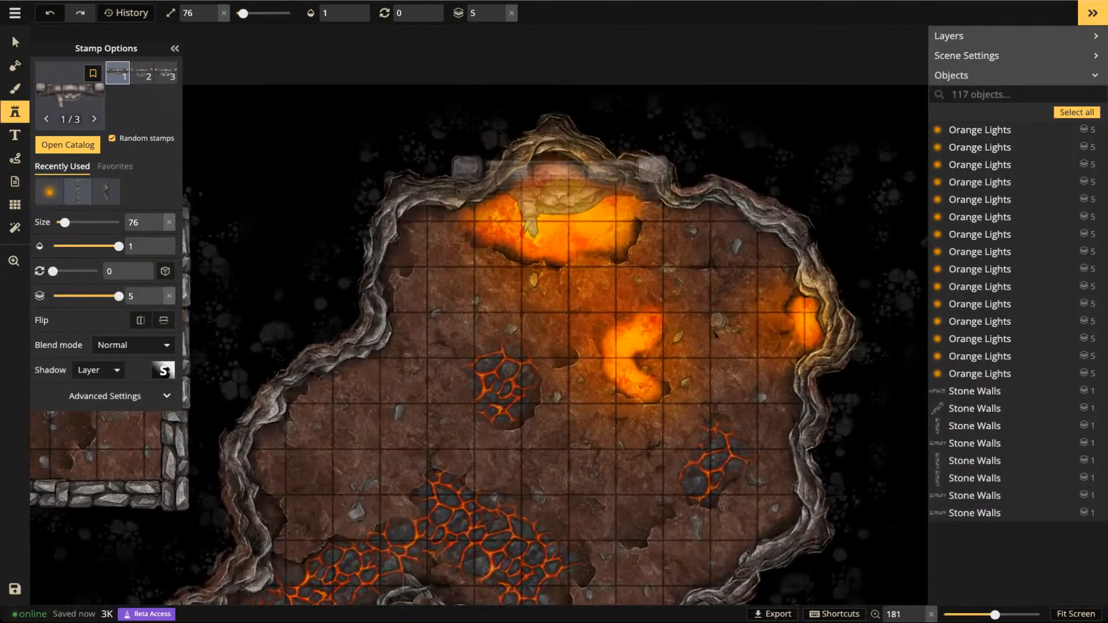
scroll(557, 185, up, 6)
key(Right)
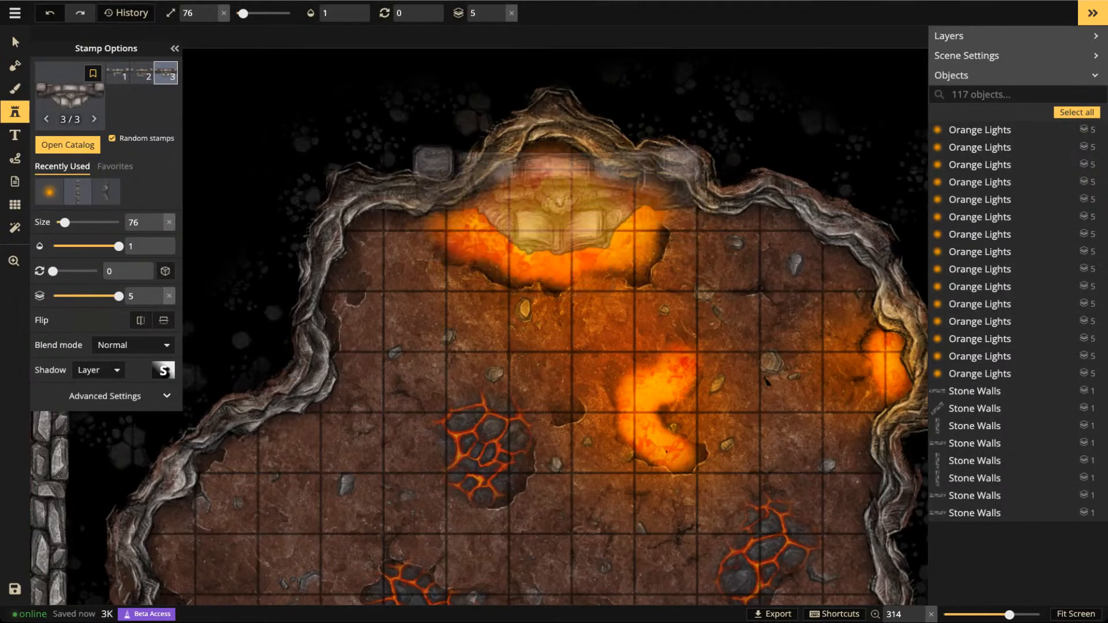
key(Left)
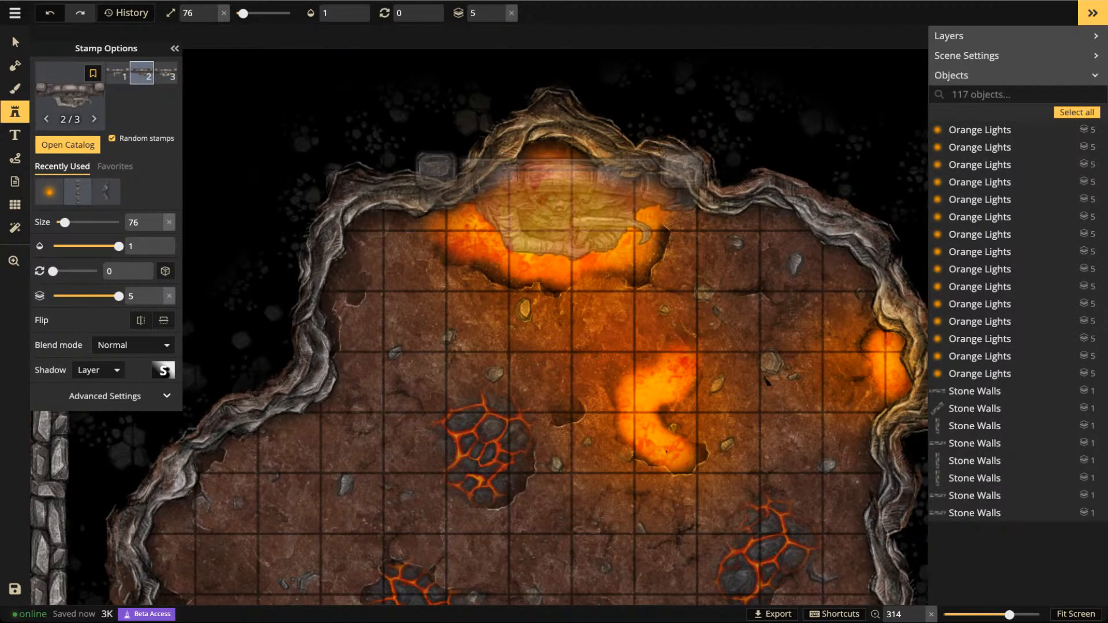
Set the marble wall statue's size to 46 and stamp it across the northern cliff above the northeastern cave's lava pool
scroll(559, 203, down, 1)
scroll(563, 205, down, 1)
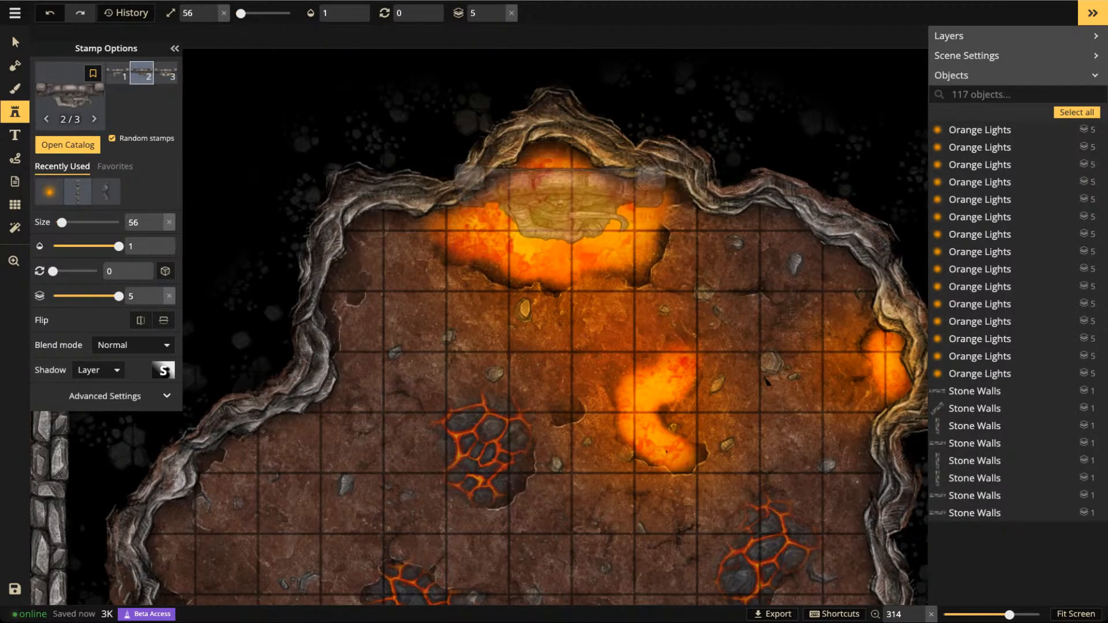
scroll(562, 203, down, 1)
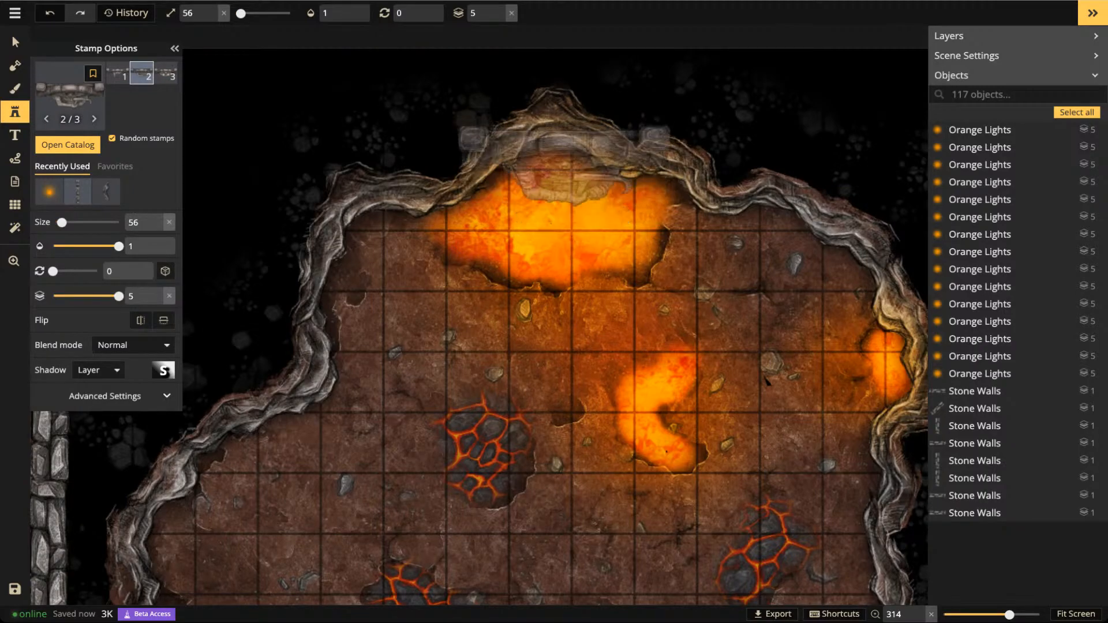
click(562, 173)
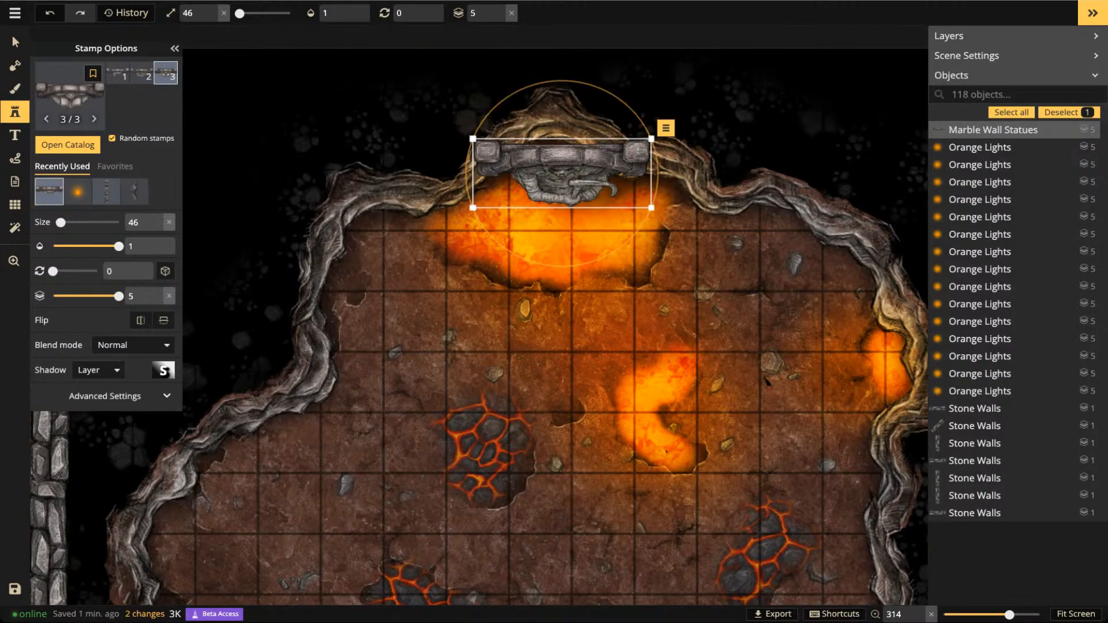
Set the placed marble wall statue's layer to 1, nudge it slightly east along the cliff and deselect it
key(1)
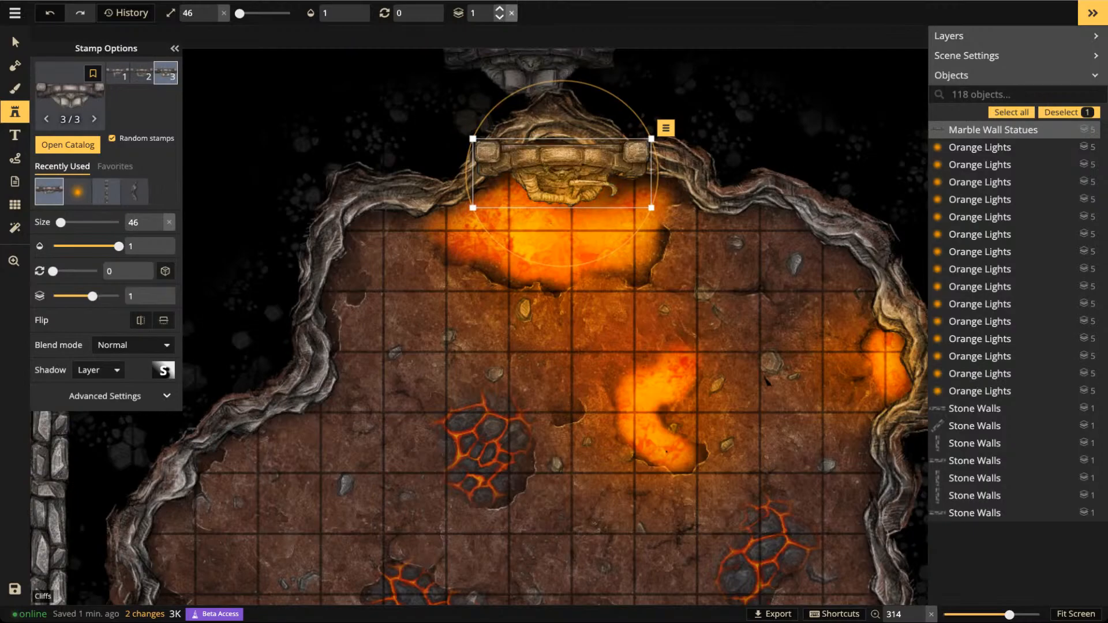
drag(562, 173, 565, 171)
scroll(571, 175, up, 3)
click(274, 151)
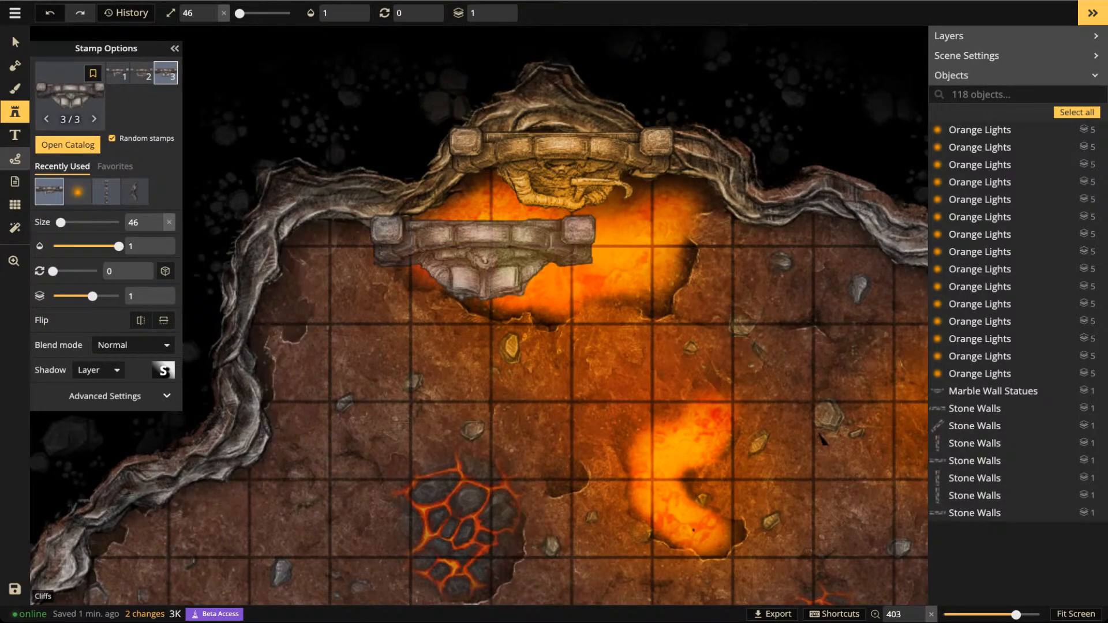
Switch to the Path tool and set a solid line style with a yellow colour of RGB 255, 211, 78
click(15, 159)
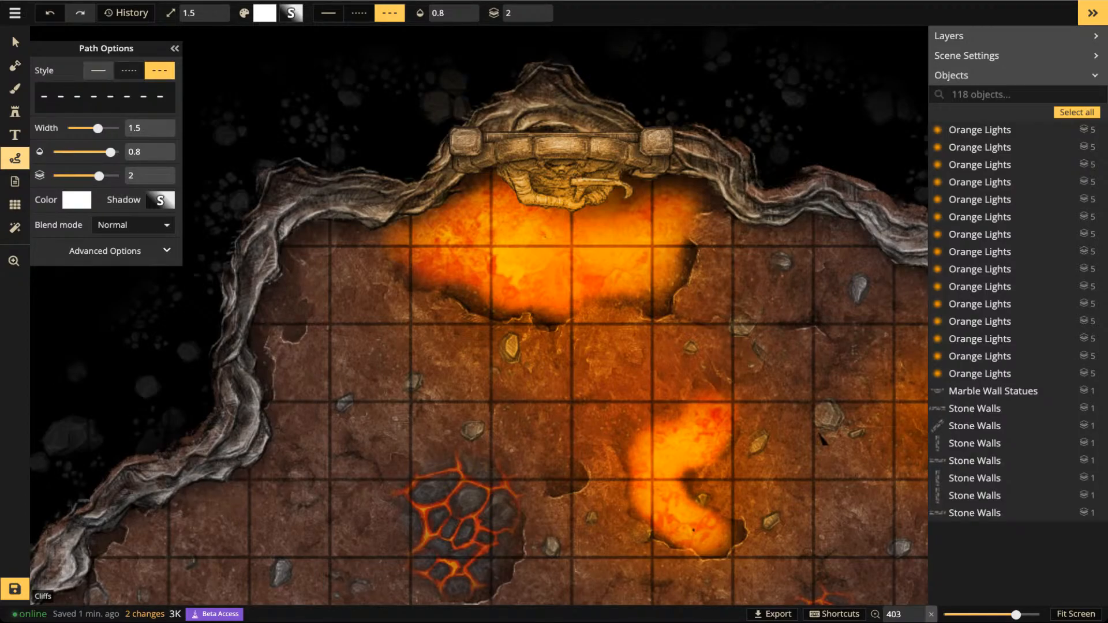
click(99, 71)
click(77, 200)
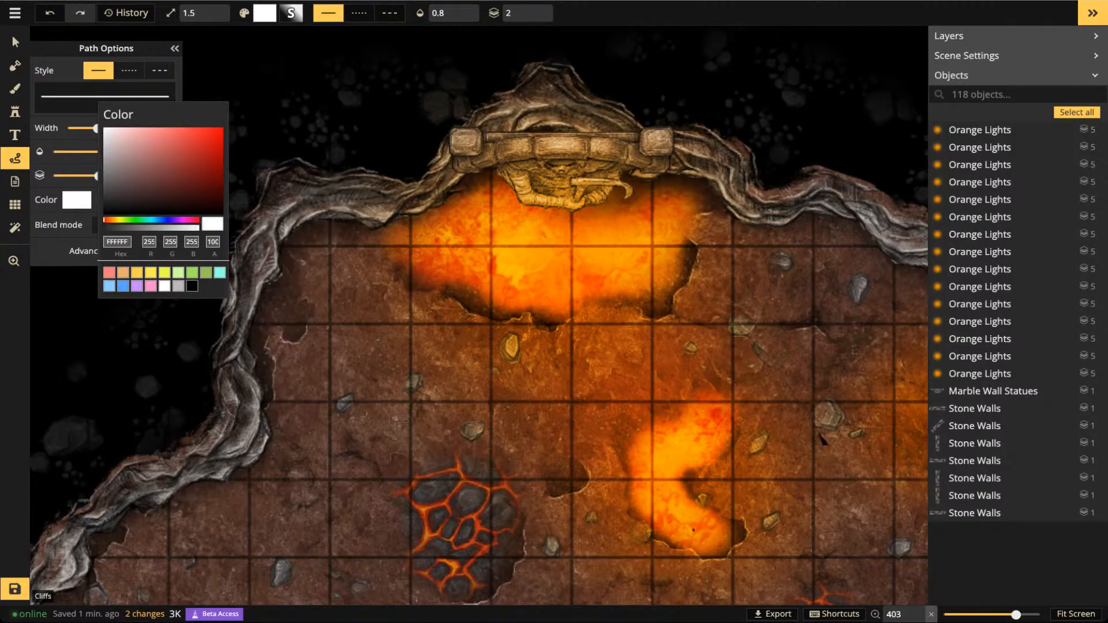
click(137, 273)
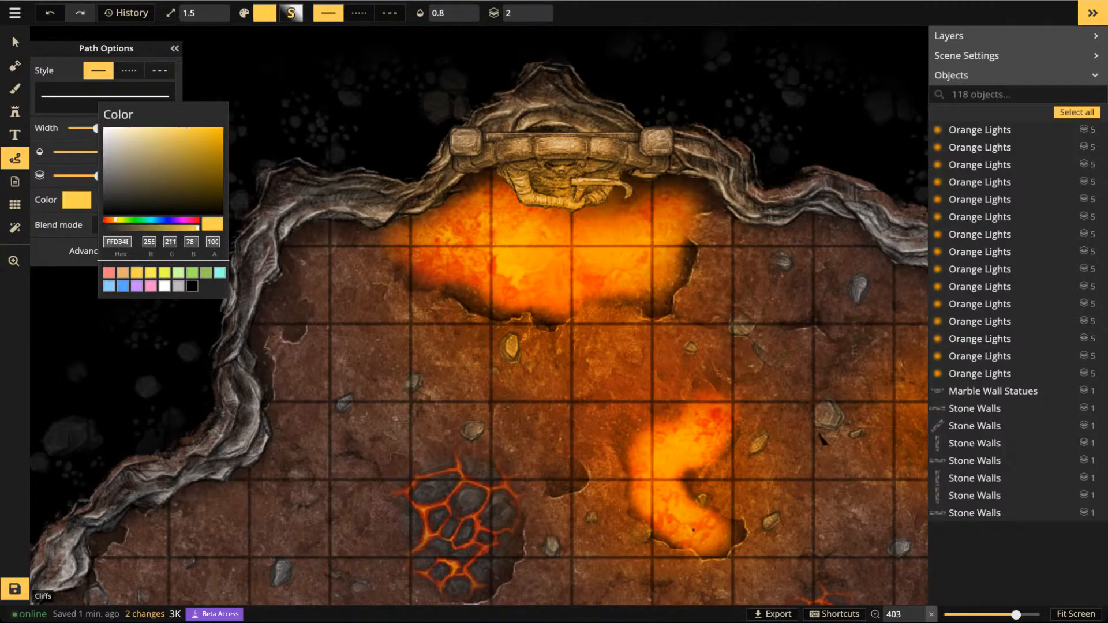
Draw a curved yellow test path across the floor southwest of the northeastern cave's northern lava pool and switch to selecting objects
click(820, 435)
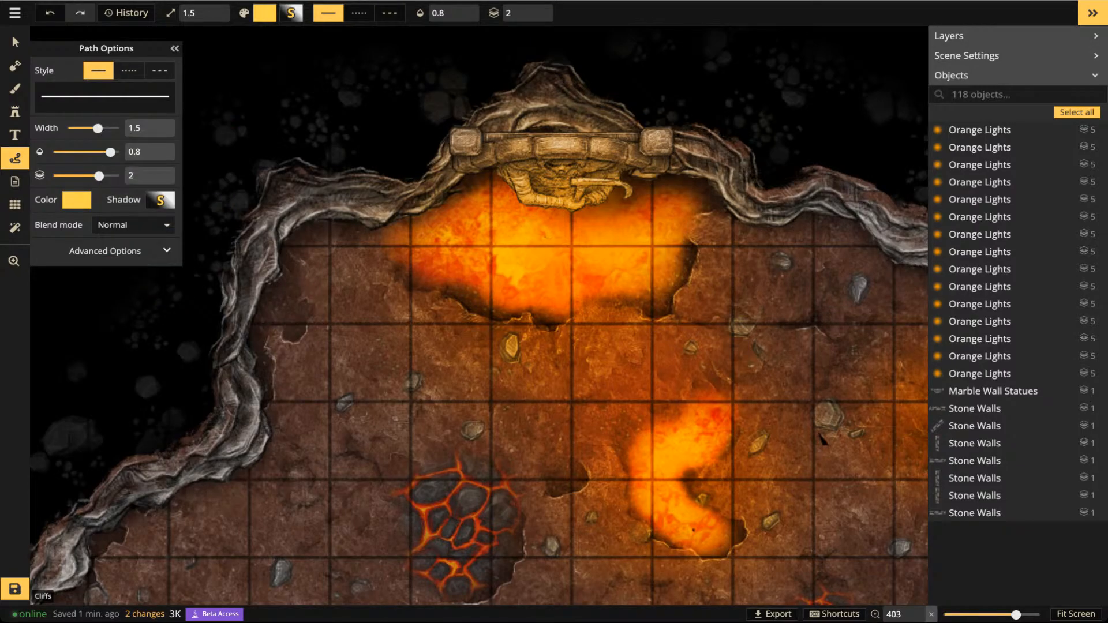
mouse_move(329, 287)
mouse_down()
mouse_move(399, 361)
mouse_move(514, 378)
mouse_up()
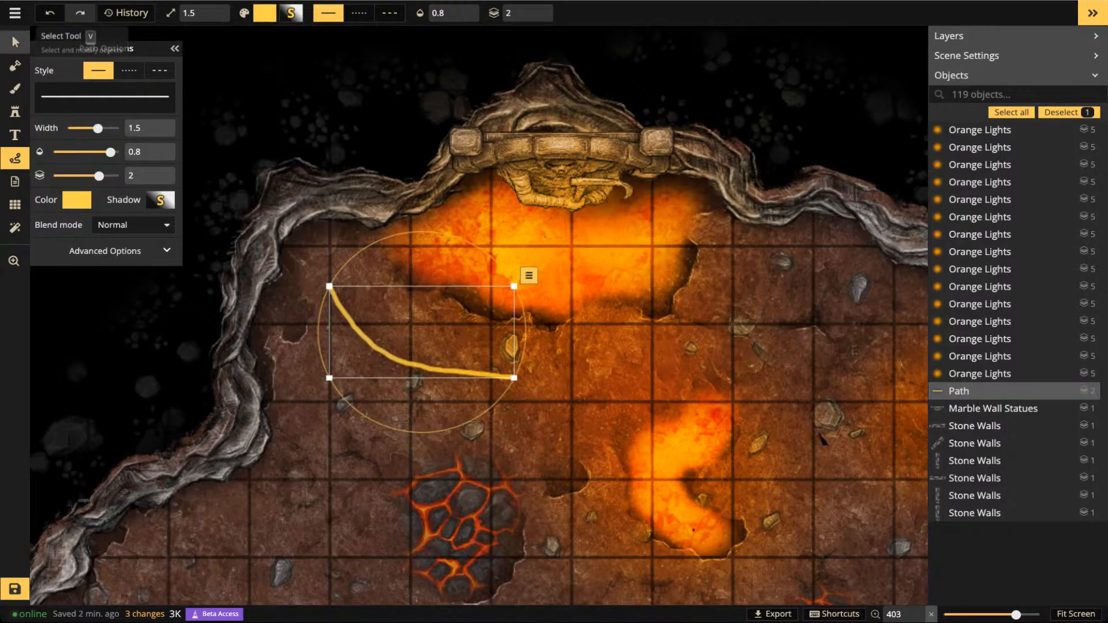
click(15, 41)
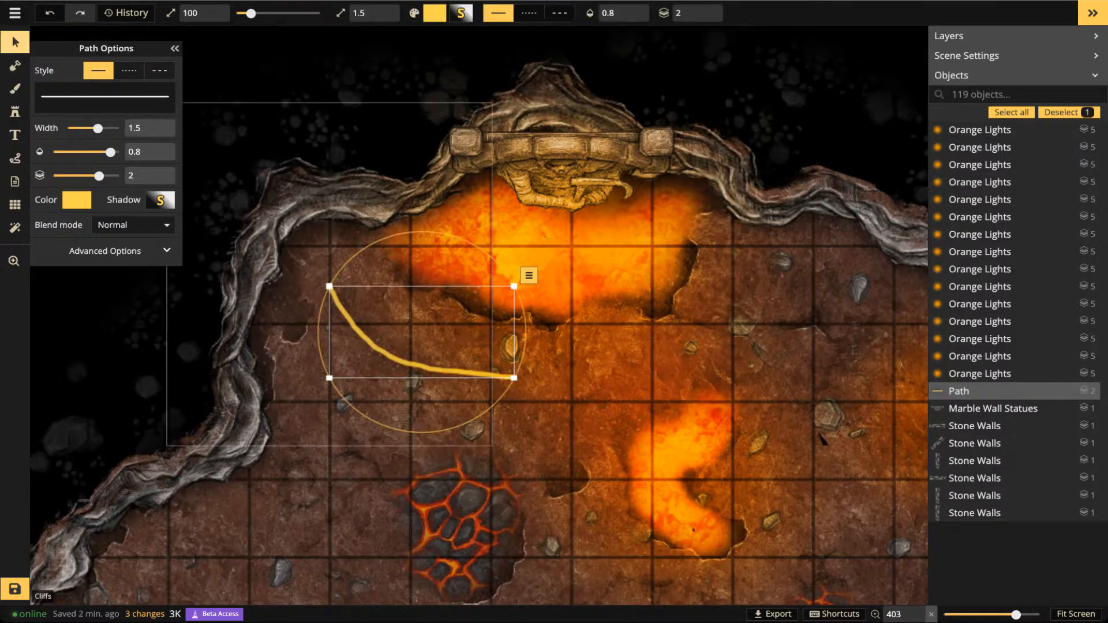
Give the selected yellow path a red shadow of RGB 255, 0, 0 and slightly reduce the shadow's blur
click(77, 200)
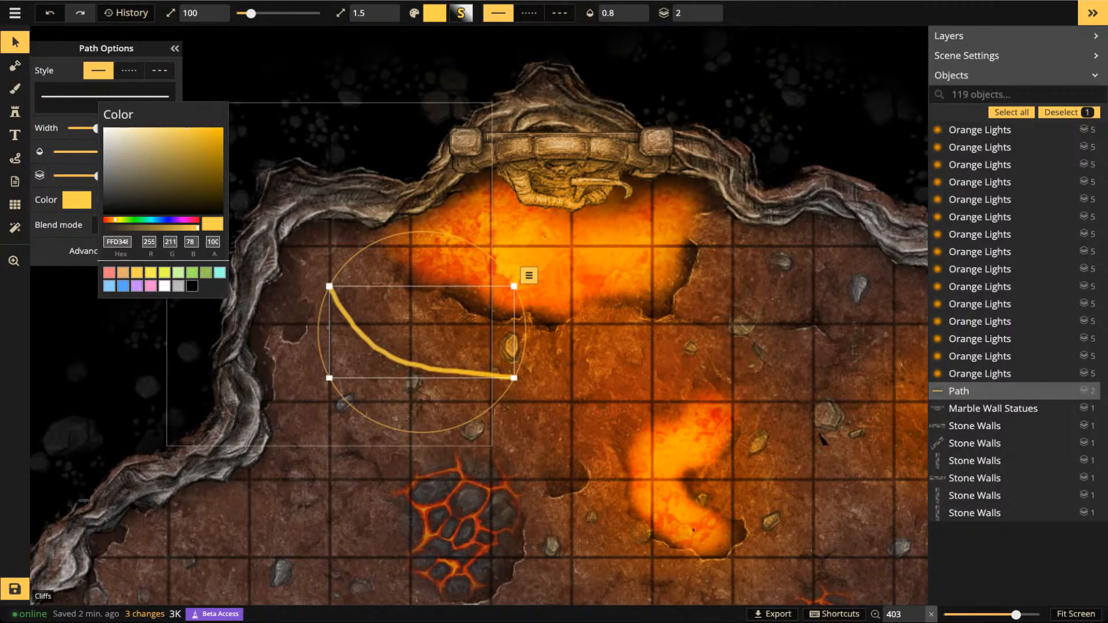
click(77, 200)
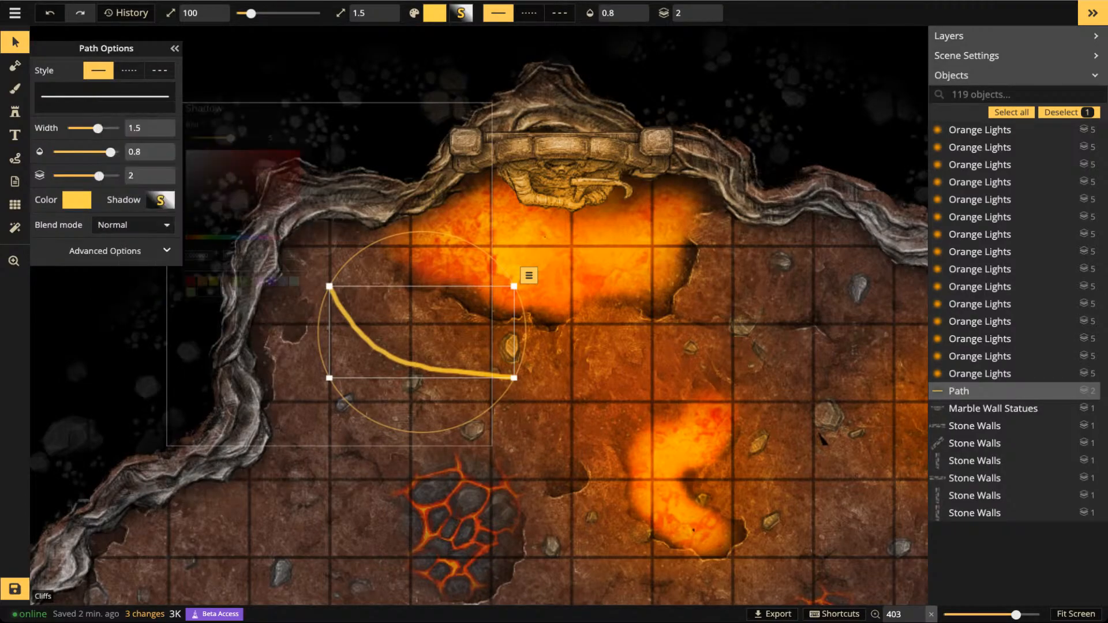
click(161, 200)
click(324, 140)
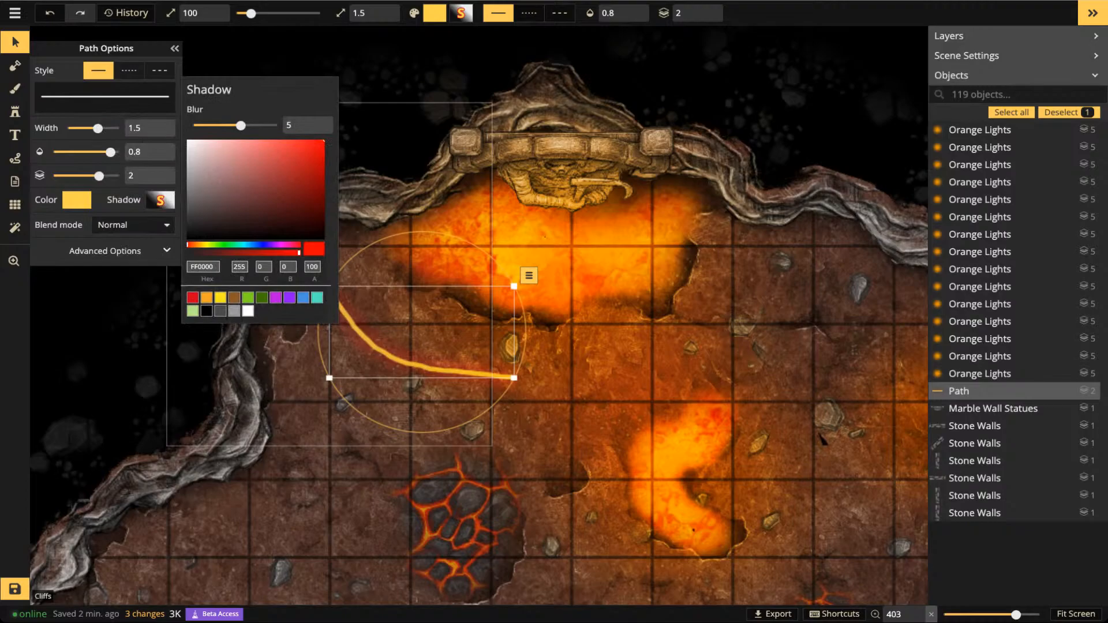
drag(241, 125, 238, 126)
Delete the yellow test path from the cave floor below the marble wall statue
click(821, 434)
key(Delete)
scroll(597, 201, up, 5)
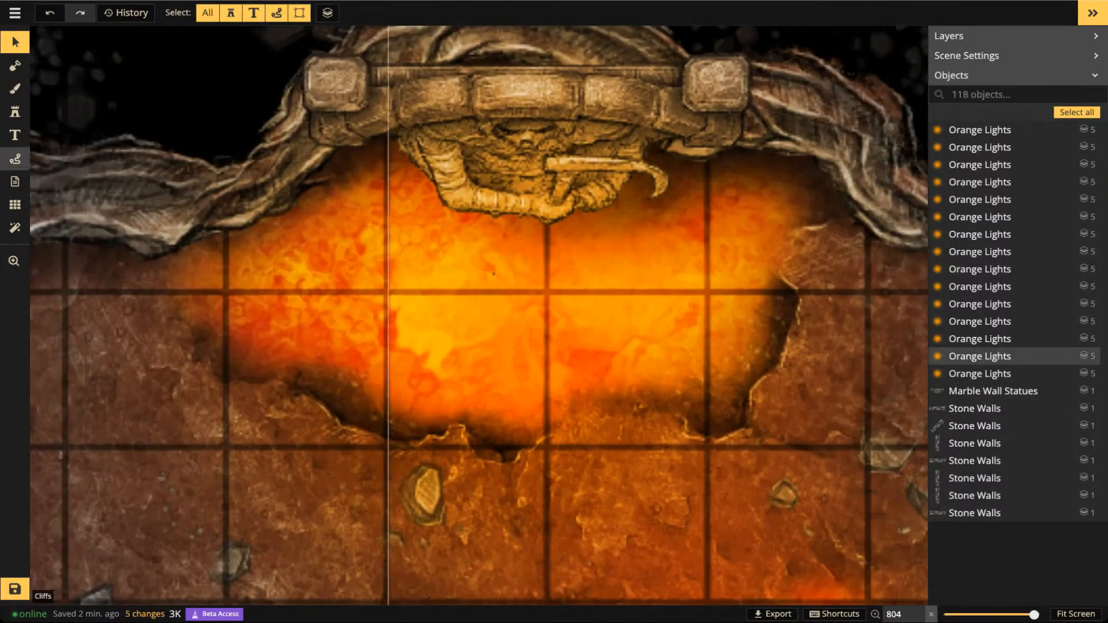
Draw three yellow paths, 1.5 wide, as lava streams running down over the wall statue into the lava pool
click(15, 158)
click(535, 10)
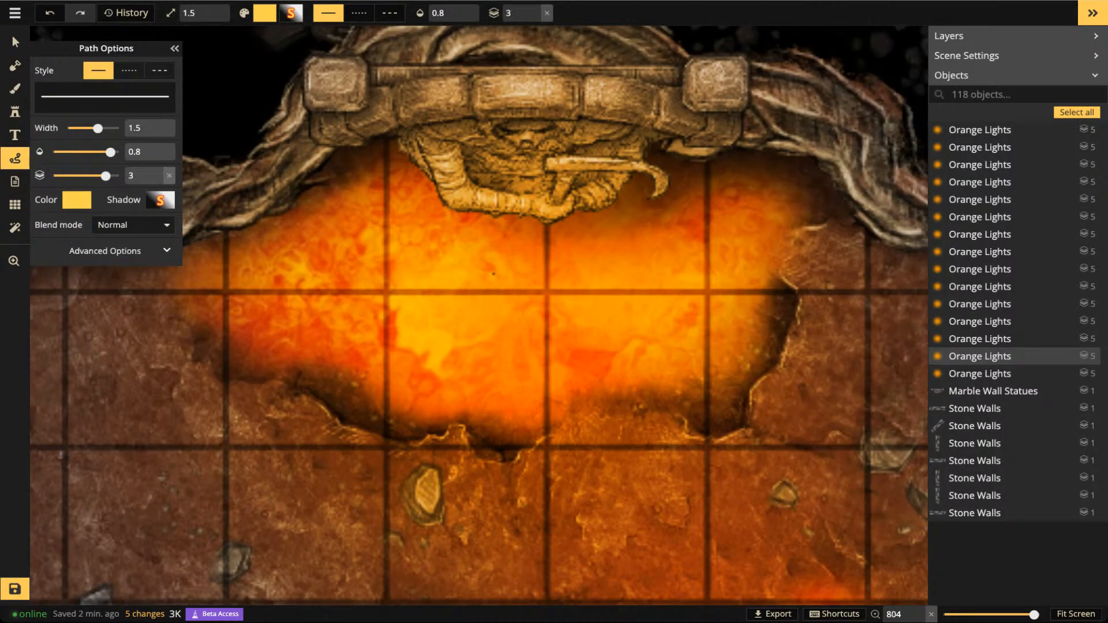
drag(511, 129, 487, 223)
click(544, 134)
mouse_move(544, 134)
mouse_down()
mouse_move(539, 174)
mouse_move(574, 189)
mouse_move(580, 233)
mouse_up()
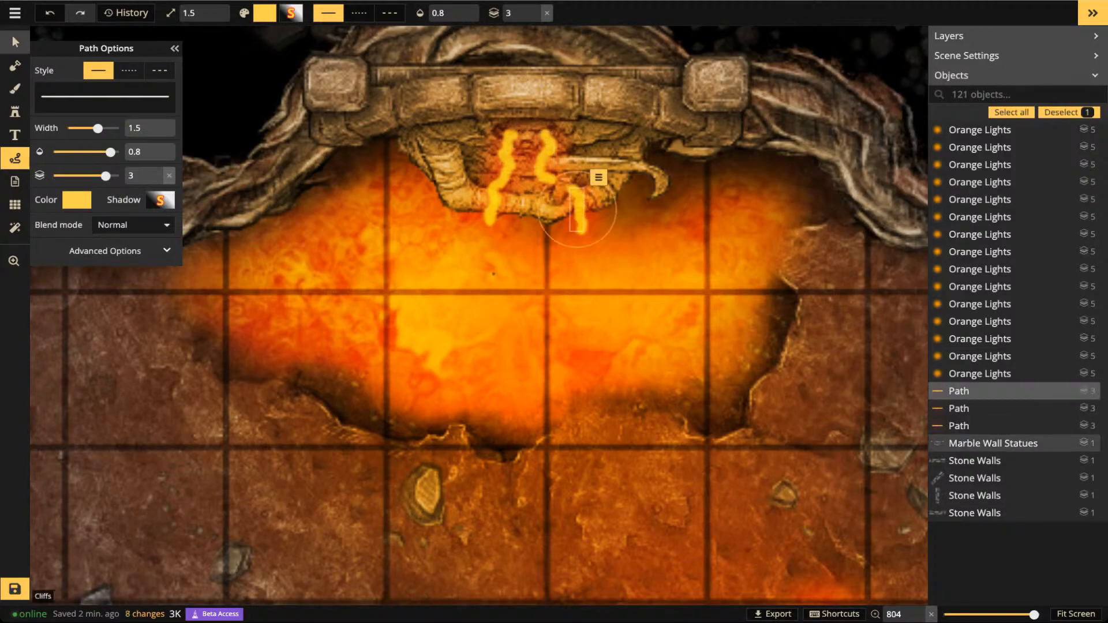
Set the blend mode of the three lava stream paths on the statue to Color dodge
click(15, 42)
click(507, 165)
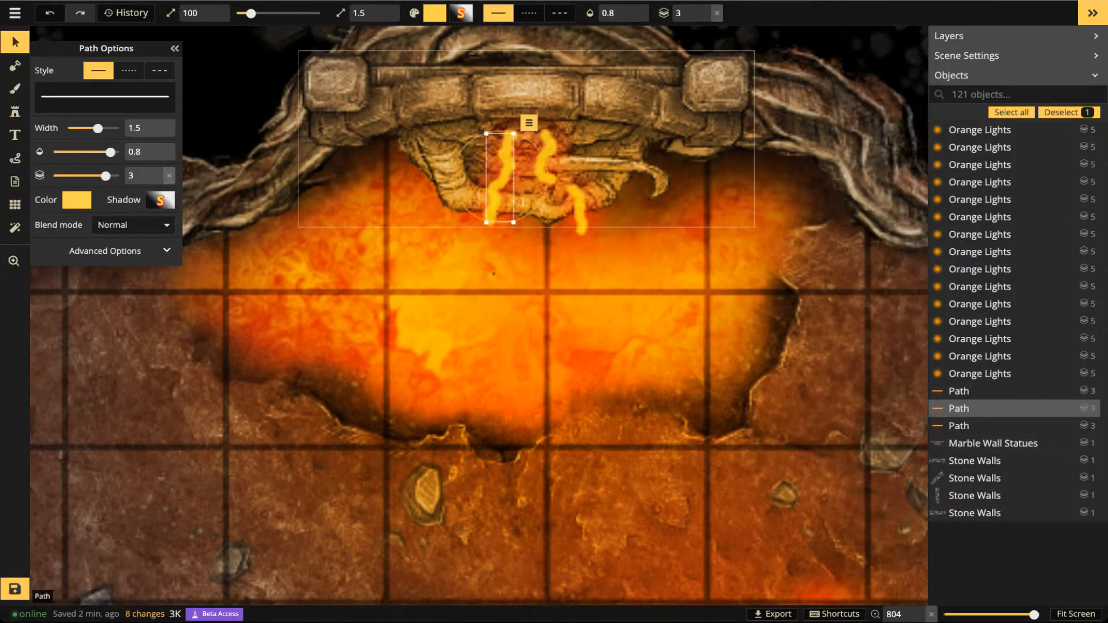
shift+click(545, 164)
shift+click(579, 205)
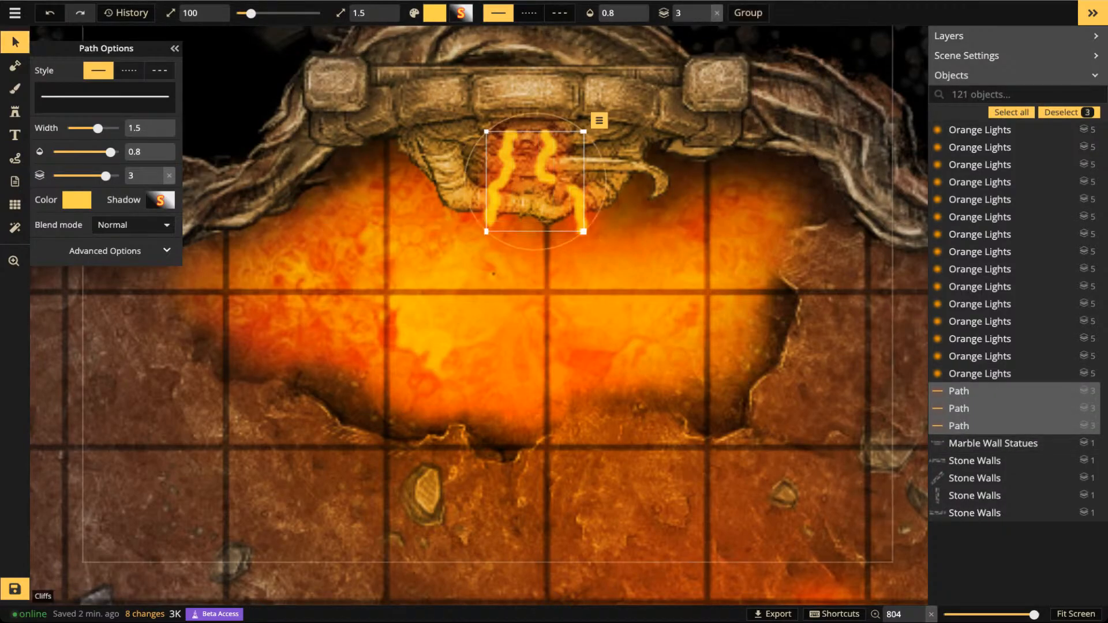
click(133, 225)
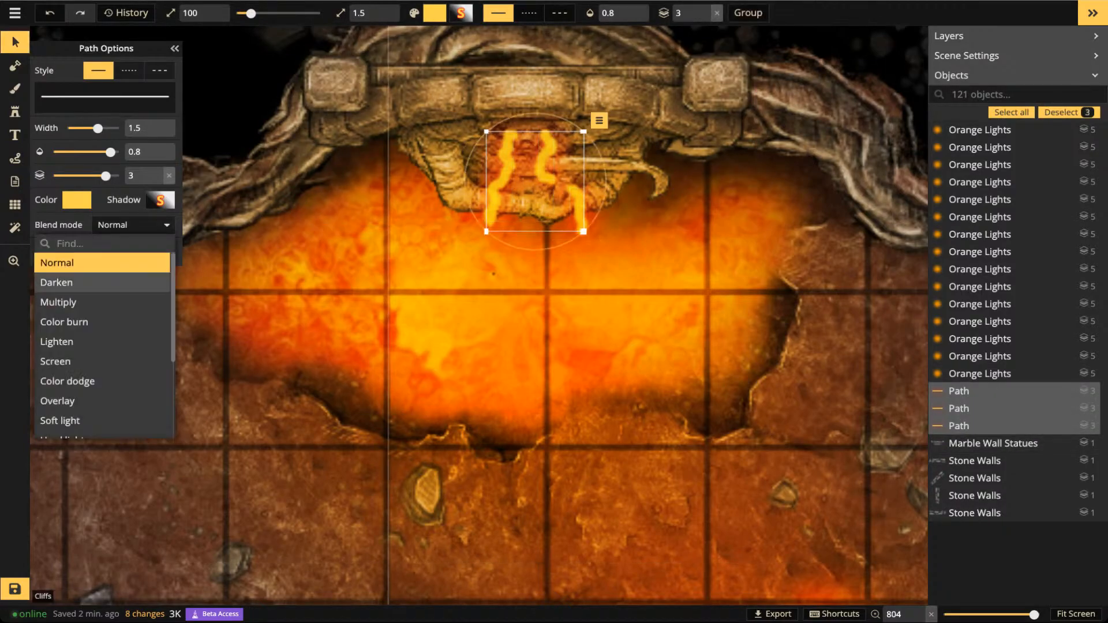
key(Down)
key(Down)
key(Down)
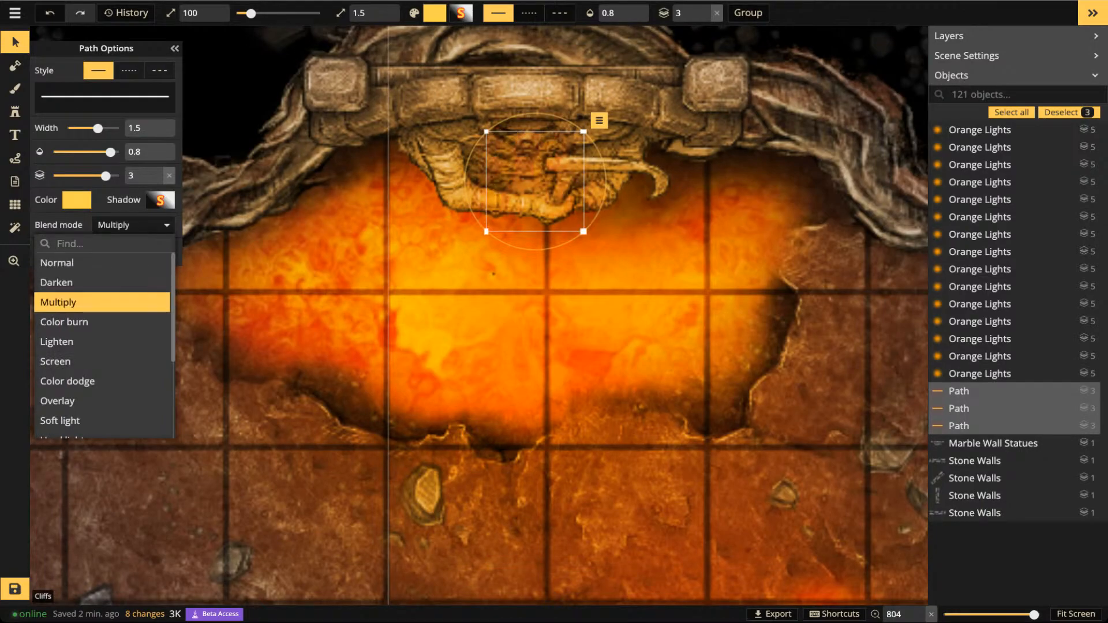
key(Down)
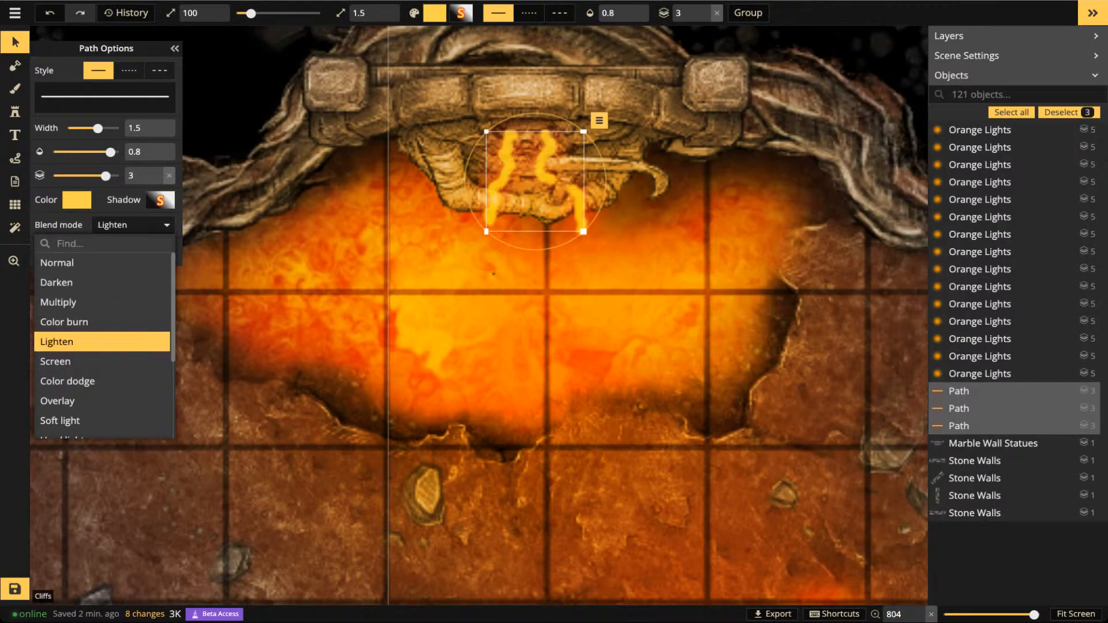
key(Down)
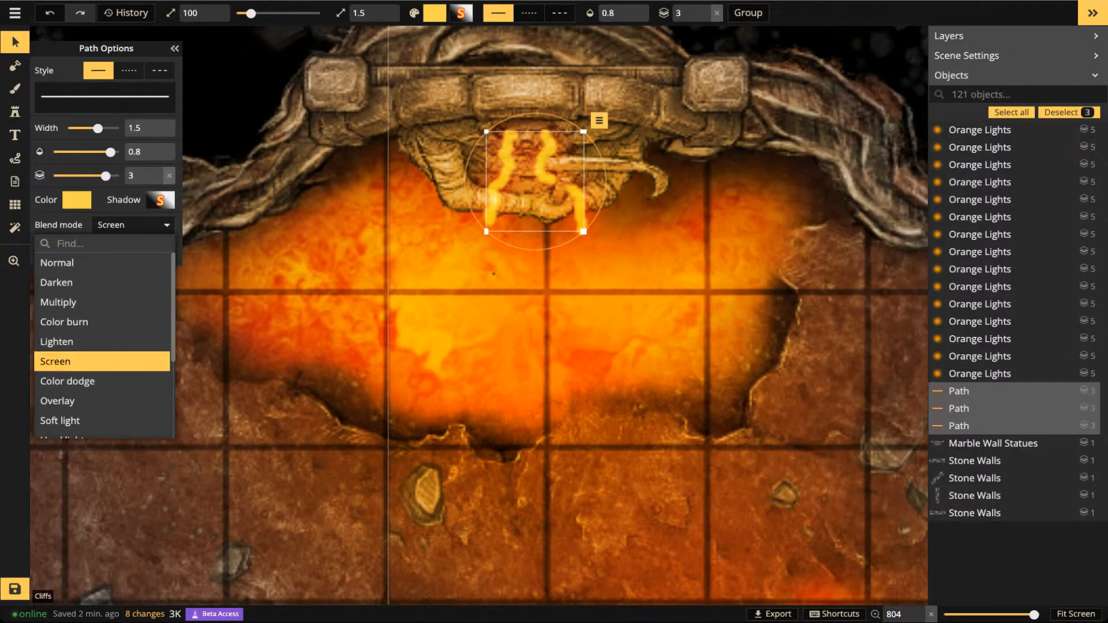
key(Down)
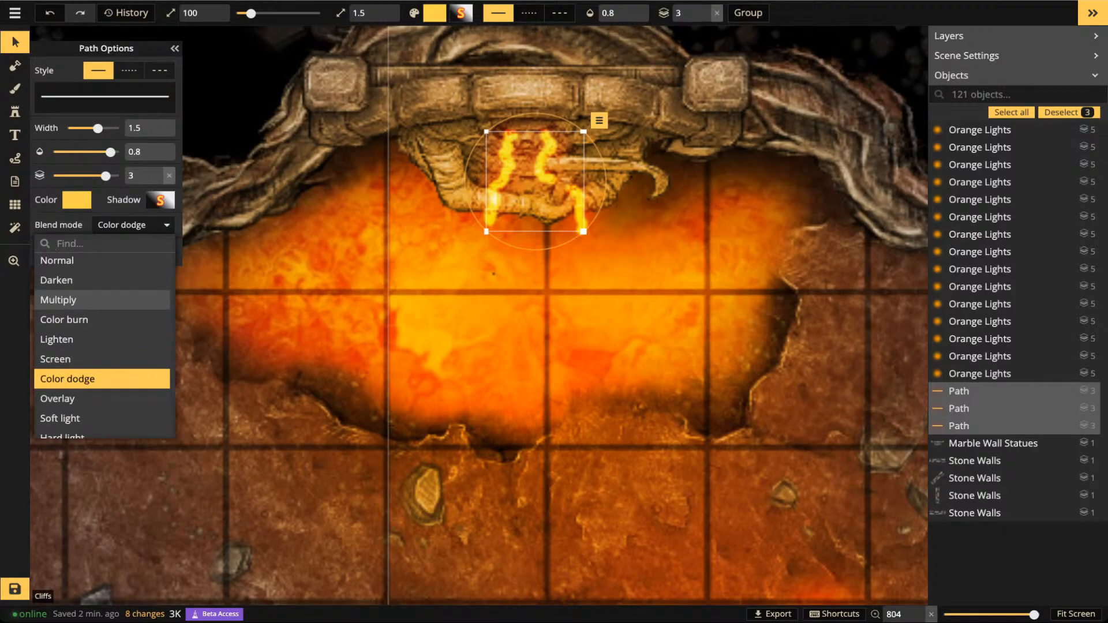
Set up the foreground brush with yellow colour FFEE4E, opacity 0.37 and size 6
click(15, 88)
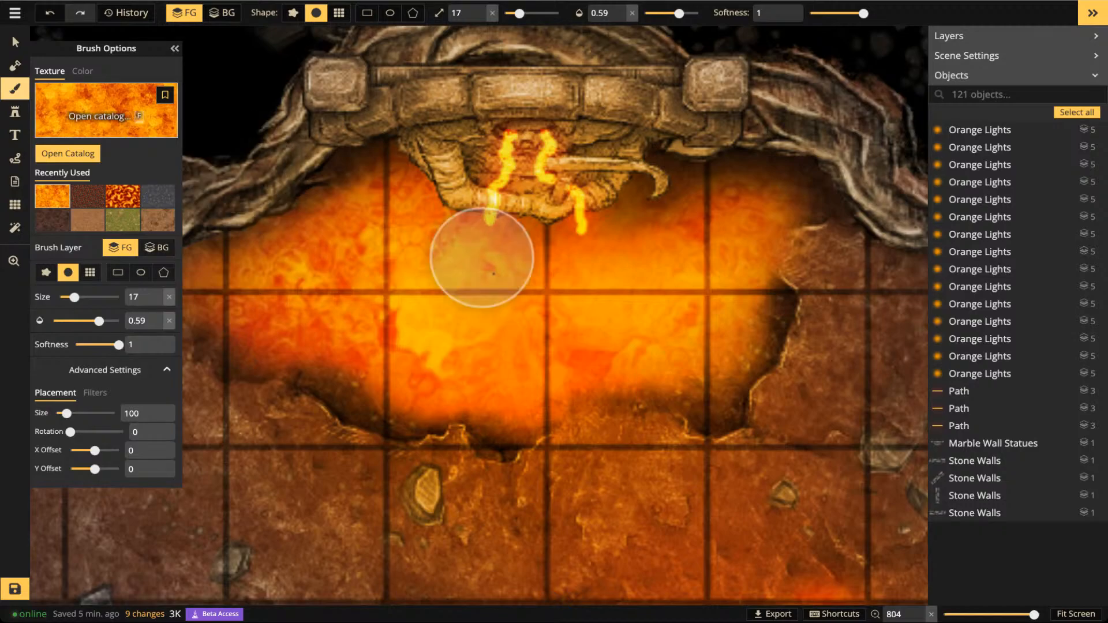
key(c)
click(169, 89)
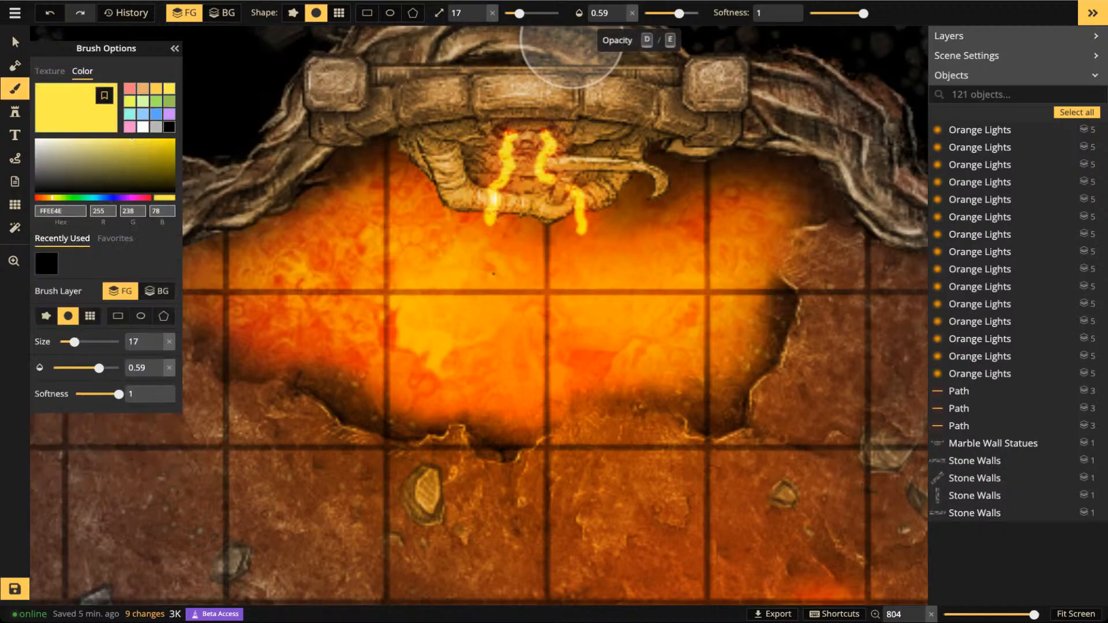
drag(679, 13, 666, 13)
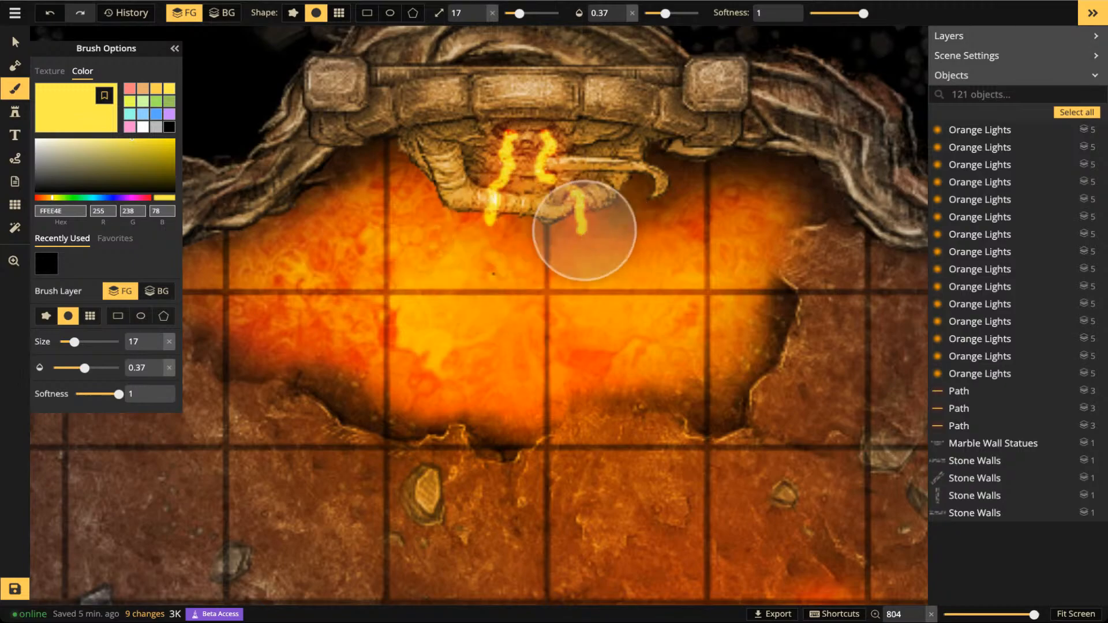
drag(519, 13, 510, 13)
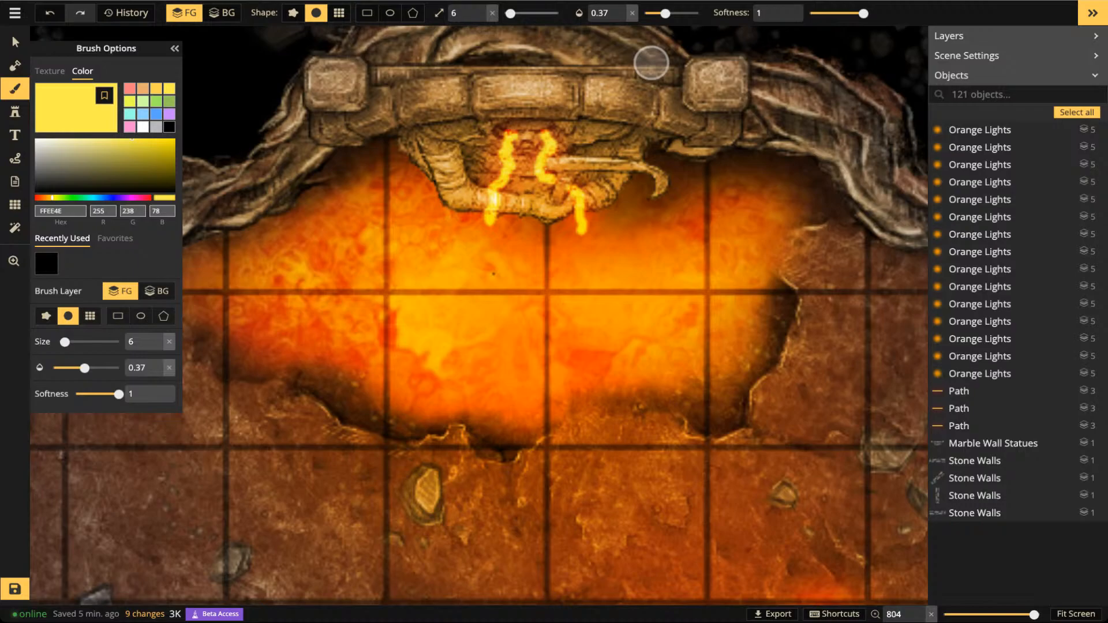
Paint a yellow glow where the streams meet the lava pool, raising the brush opacity to 0.61
mouse_move(494, 212)
mouse_down()
mouse_move(475, 227)
mouse_move(510, 220)
mouse_up()
scroll(524, 199, up, 5)
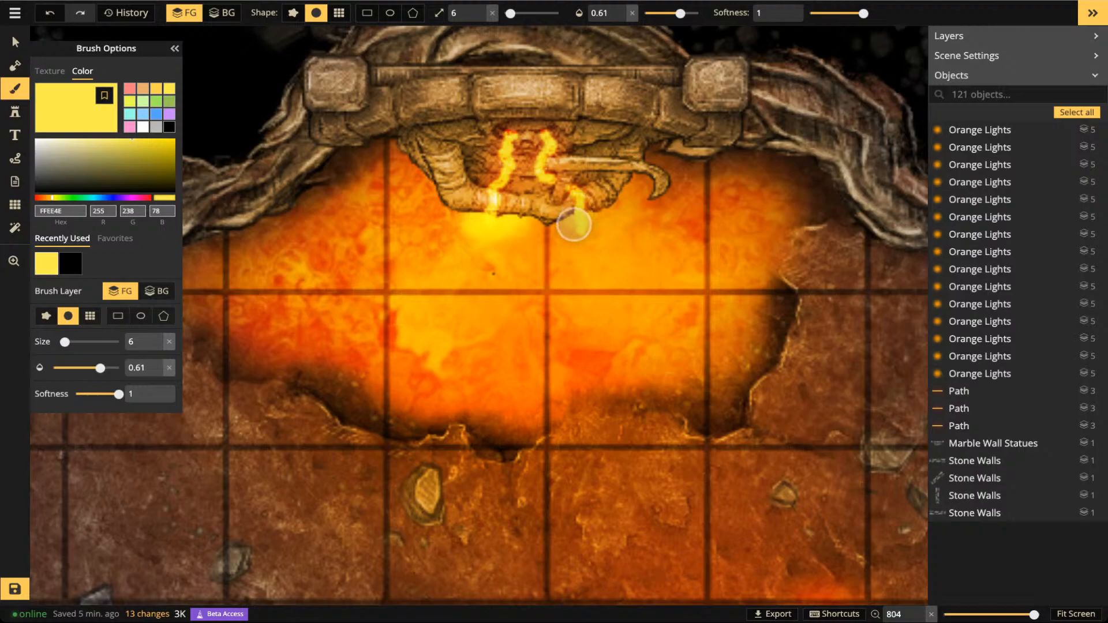
mouse_move(603, 215)
mouse_down()
mouse_move(572, 229)
mouse_move(612, 181)
mouse_move(614, 158)
mouse_up()
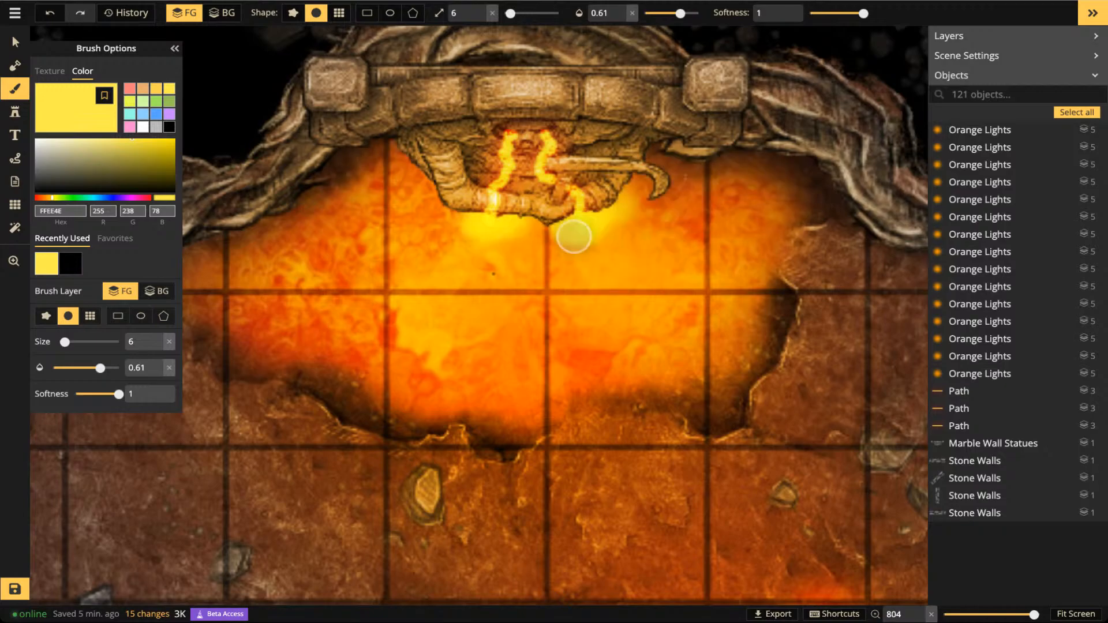
mouse_move(577, 225)
mouse_down()
mouse_move(598, 220)
mouse_move(570, 233)
mouse_up()
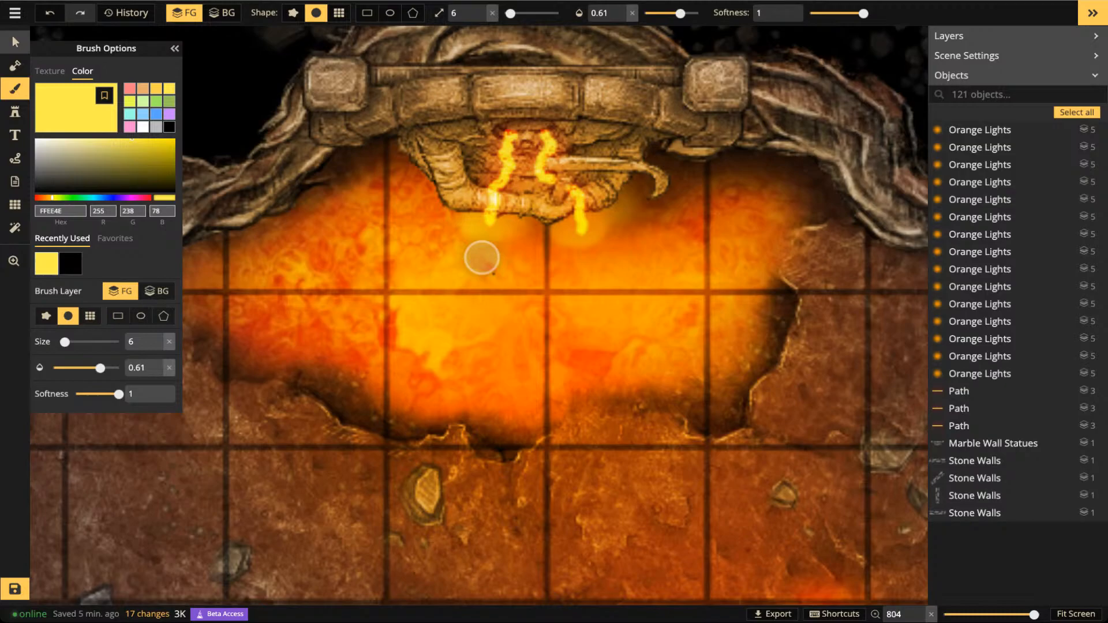
Set the shadow of the Marble Wall Statues stamp above the lava pool to None
click(15, 41)
click(488, 144)
click(508, 98)
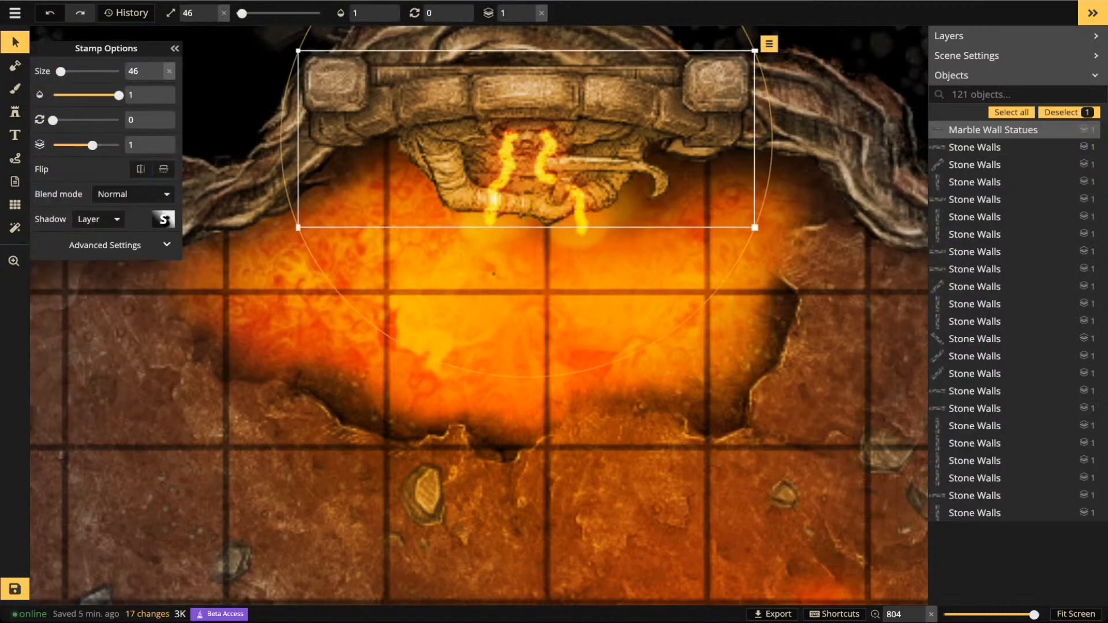
click(98, 219)
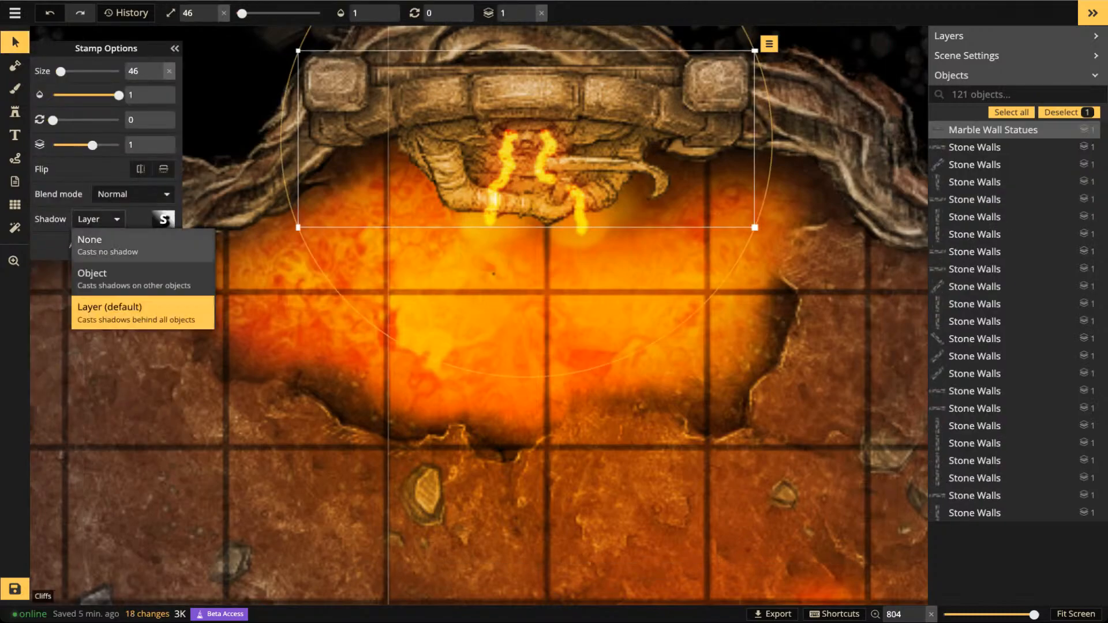
click(115, 245)
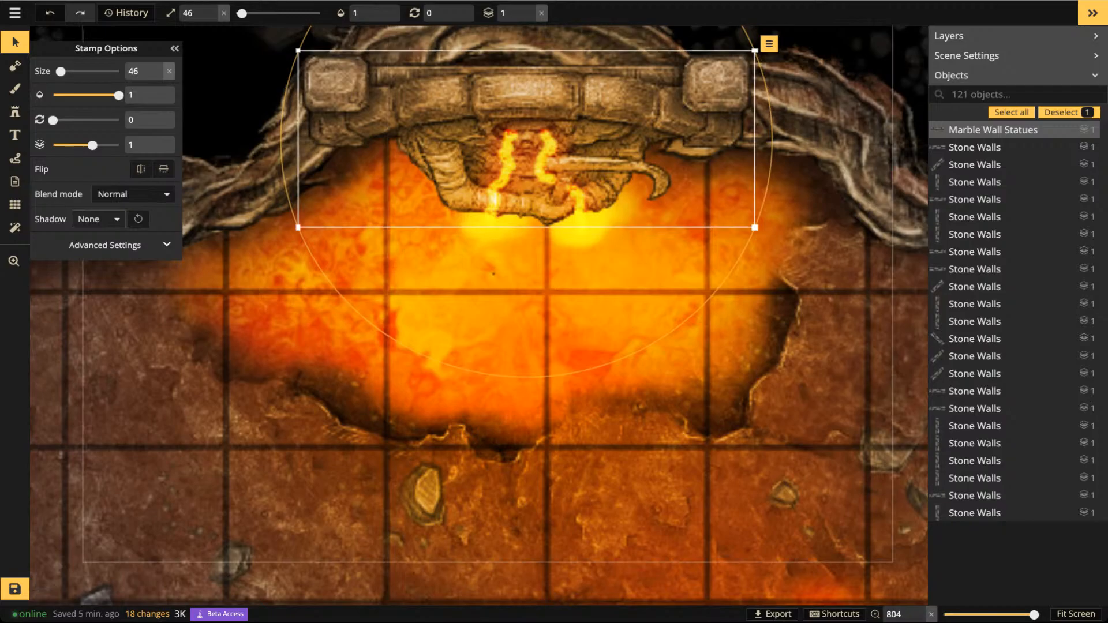
Reduce the yellow brush to size 1 and paint a thin ripple in the lava below the statue's left stream
scroll(494, 273, down, 3)
key(b)
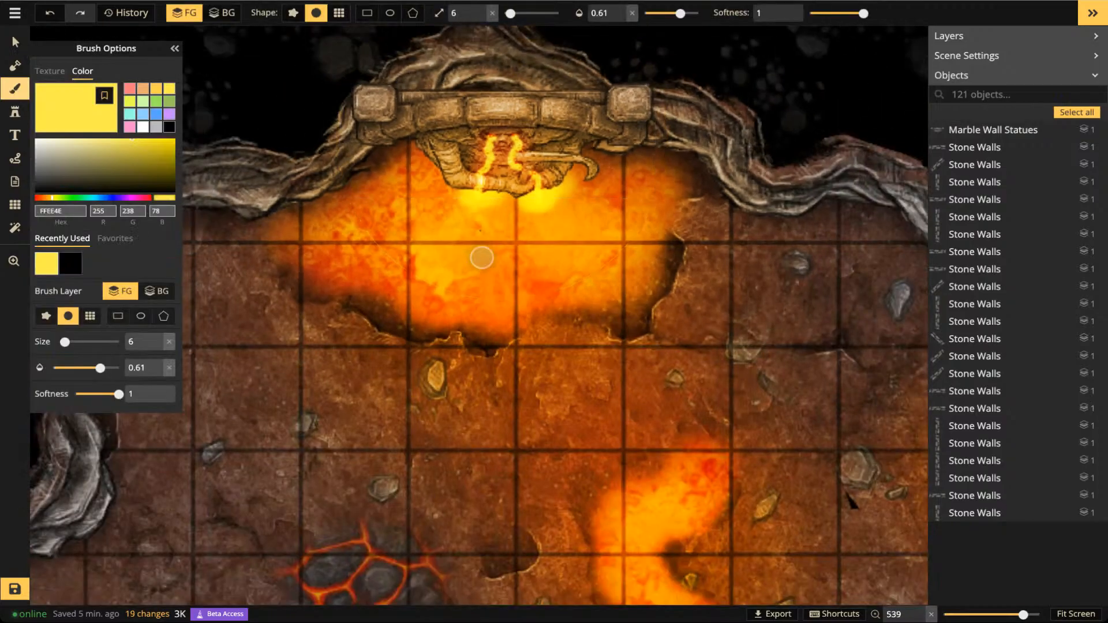
click(489, 216)
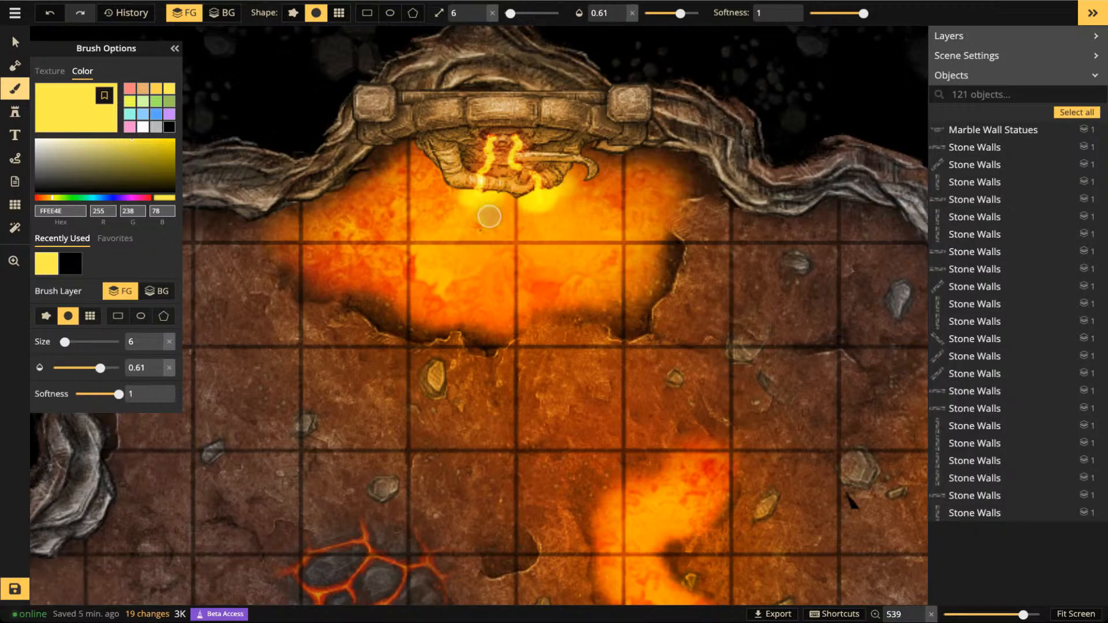
click(480, 17)
click(480, 17)
click(480, 17)
click(480, 17)
drag(450, 204, 494, 222)
click(481, 17)
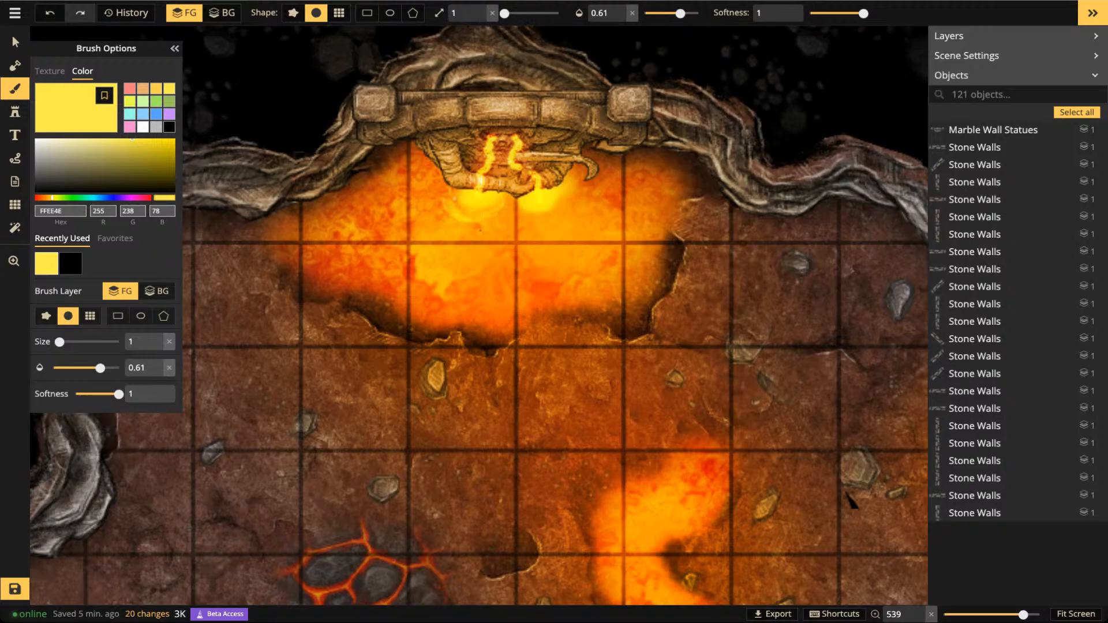
Paint fine yellow ripples in the lava around the streams and along both sides of the statue
drag(515, 202, 512, 205)
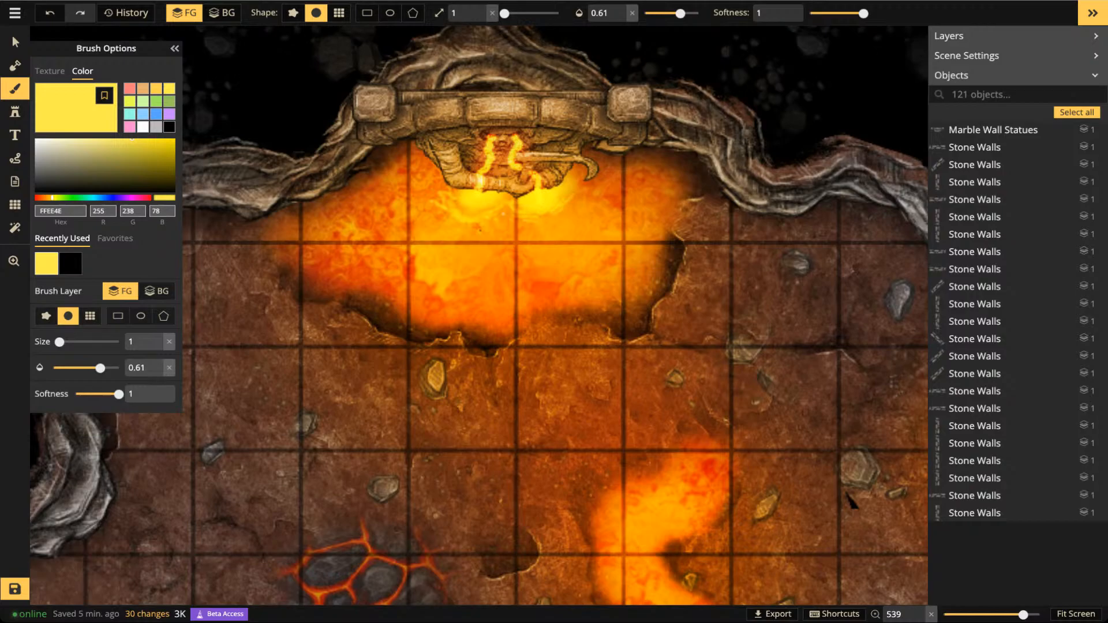
mouse_move(426, 164)
mouse_down()
mouse_move(438, 189)
mouse_move(429, 165)
mouse_move(427, 180)
mouse_up()
drag(575, 170, 600, 154)
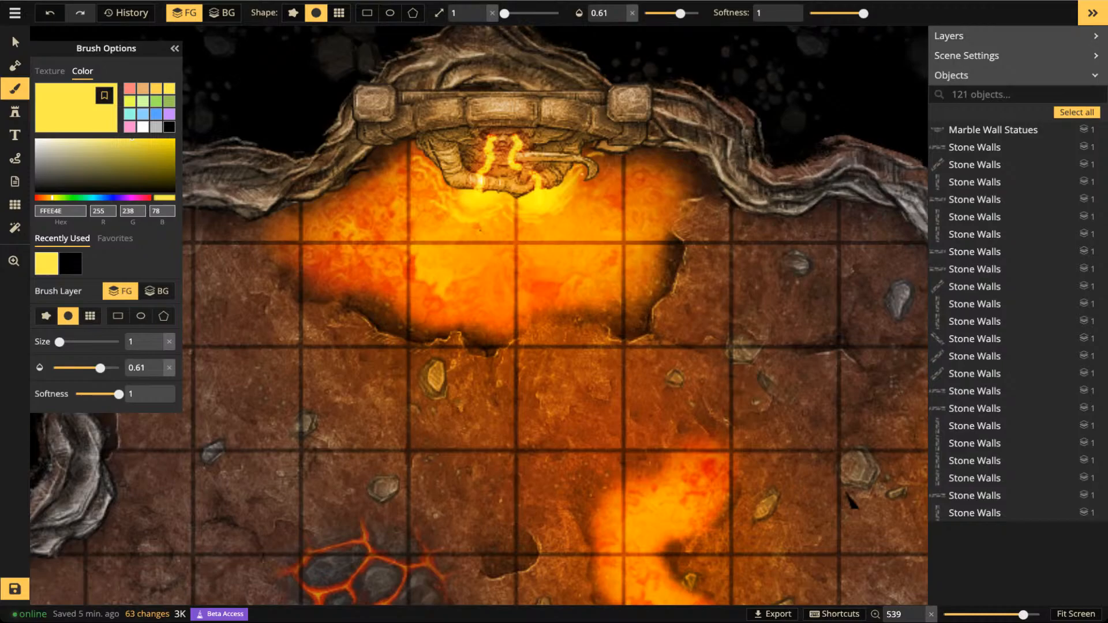
mouse_move(420, 149)
mouse_down()
mouse_move(397, 145)
mouse_move(382, 164)
mouse_up()
drag(578, 200, 579, 187)
drag(576, 192, 587, 183)
click(15, 42)
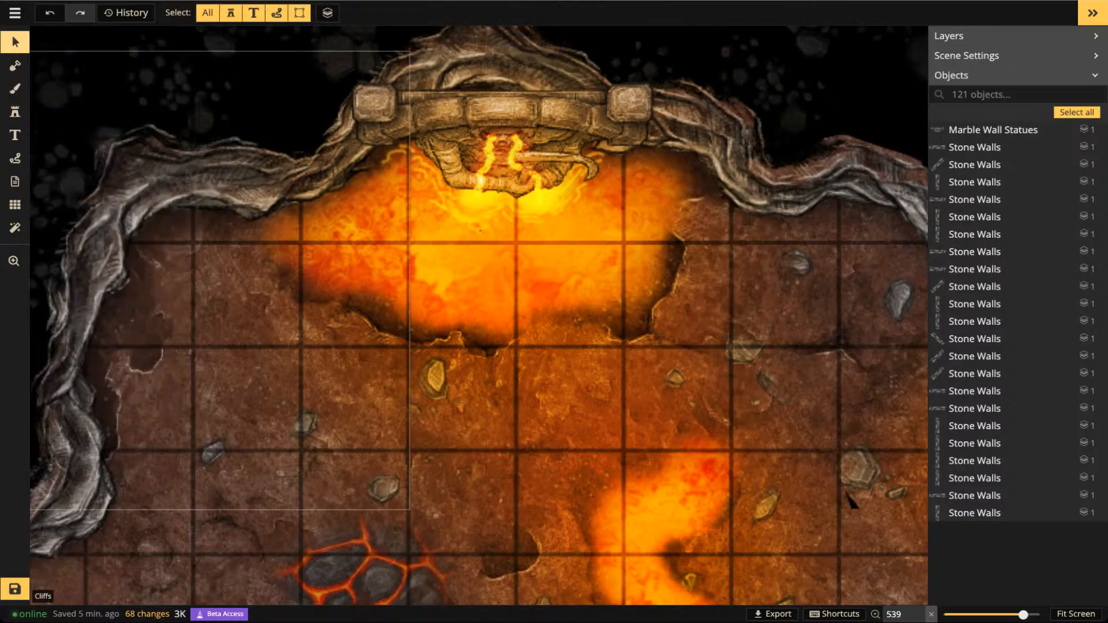
Search the stamp catalog for "rock", choose the Big Rocks stamp, and set its size to 26 and rotation to 75
scroll(492, 147, down, 4)
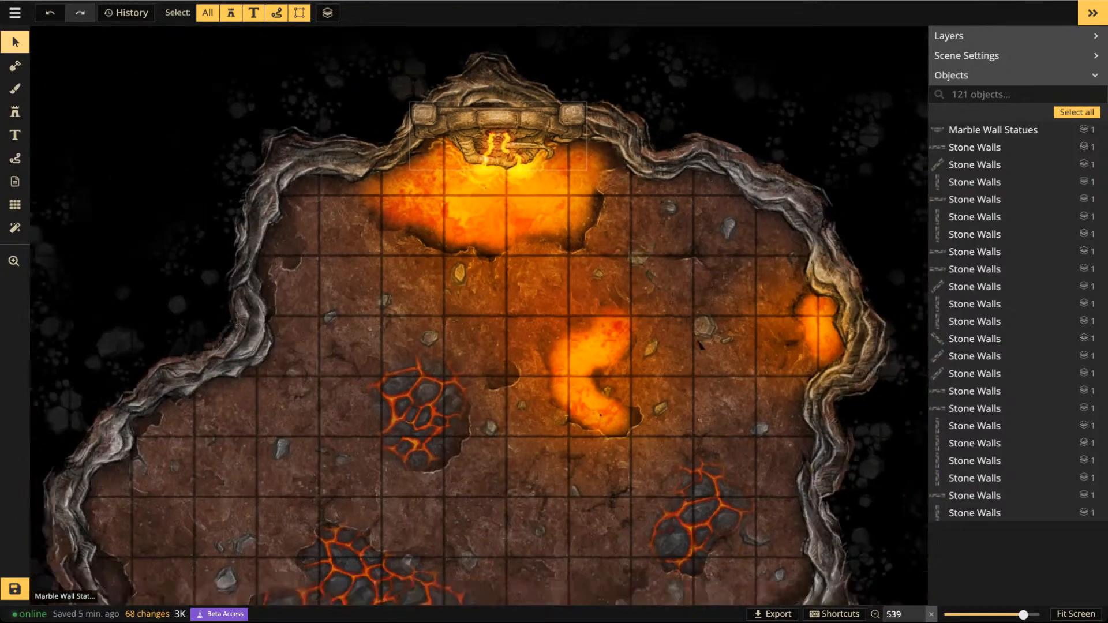
scroll(491, 147, down, 2)
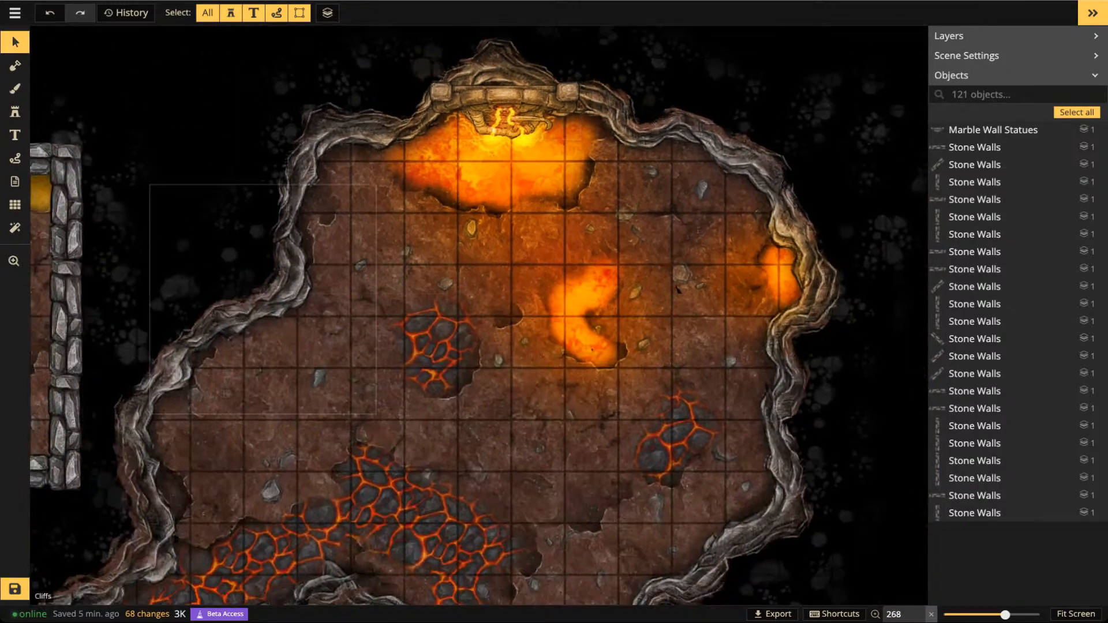
click(15, 111)
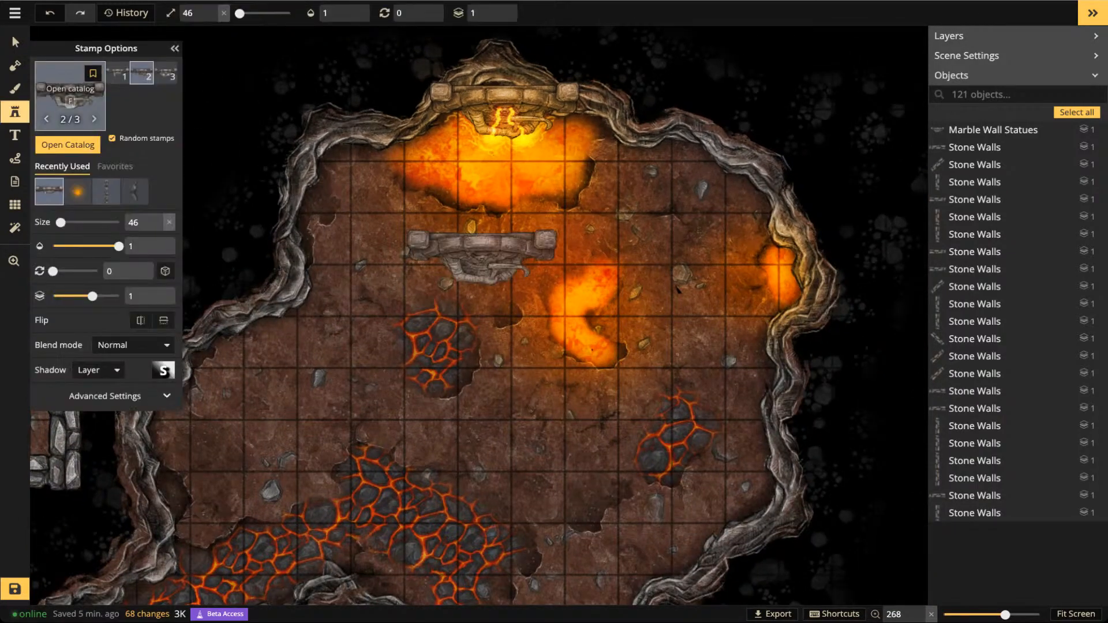
click(93, 74)
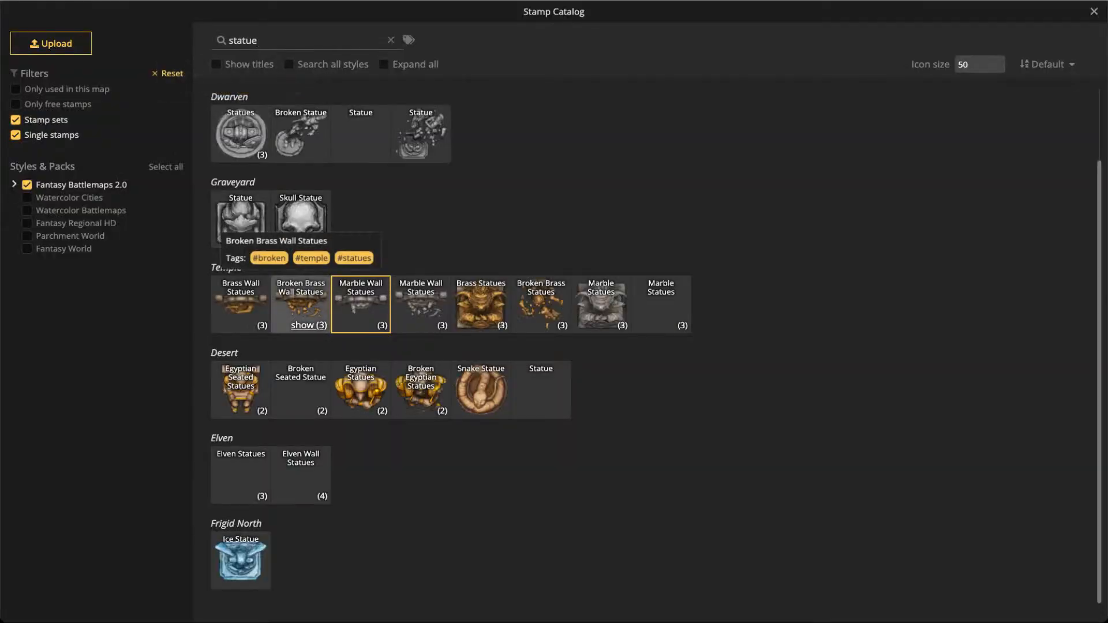
key(Escape)
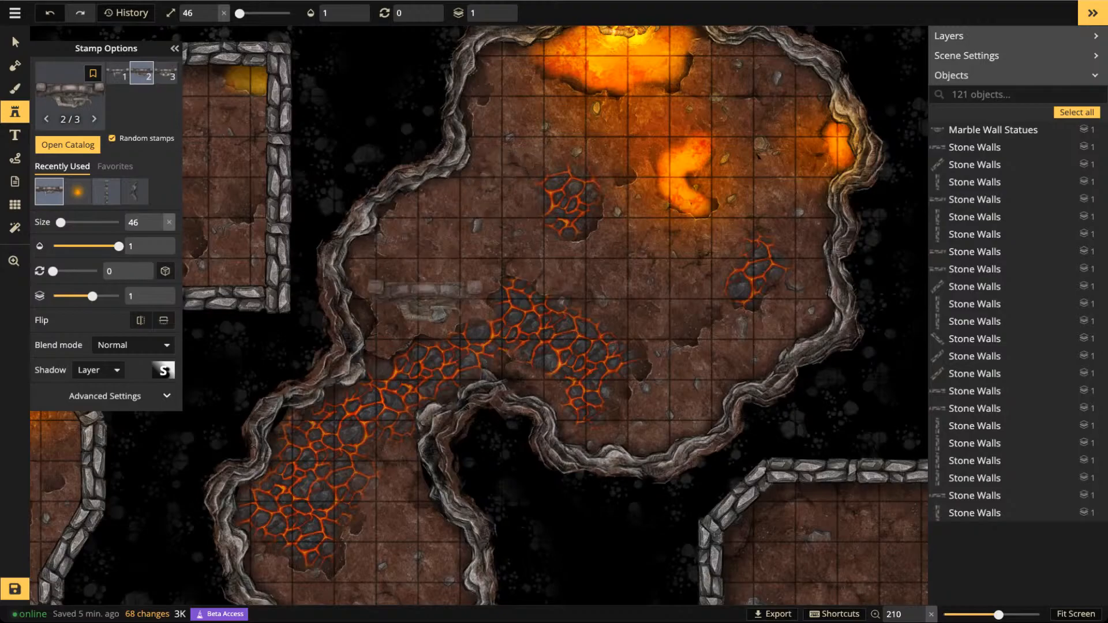
key(space)
drag(641, 173, 549, 194)
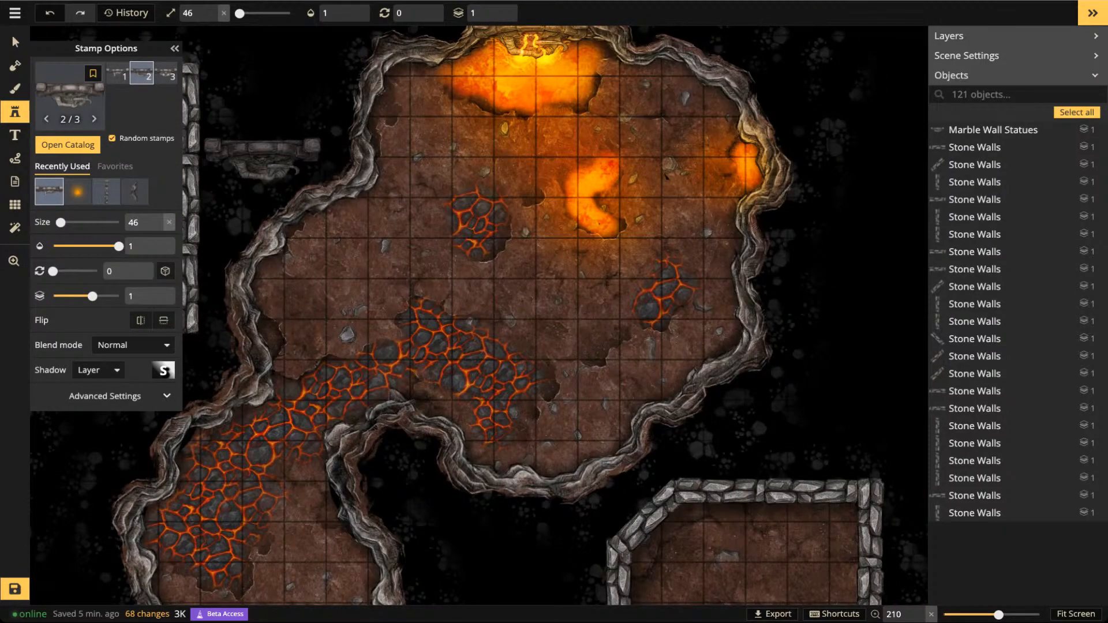
click(70, 97)
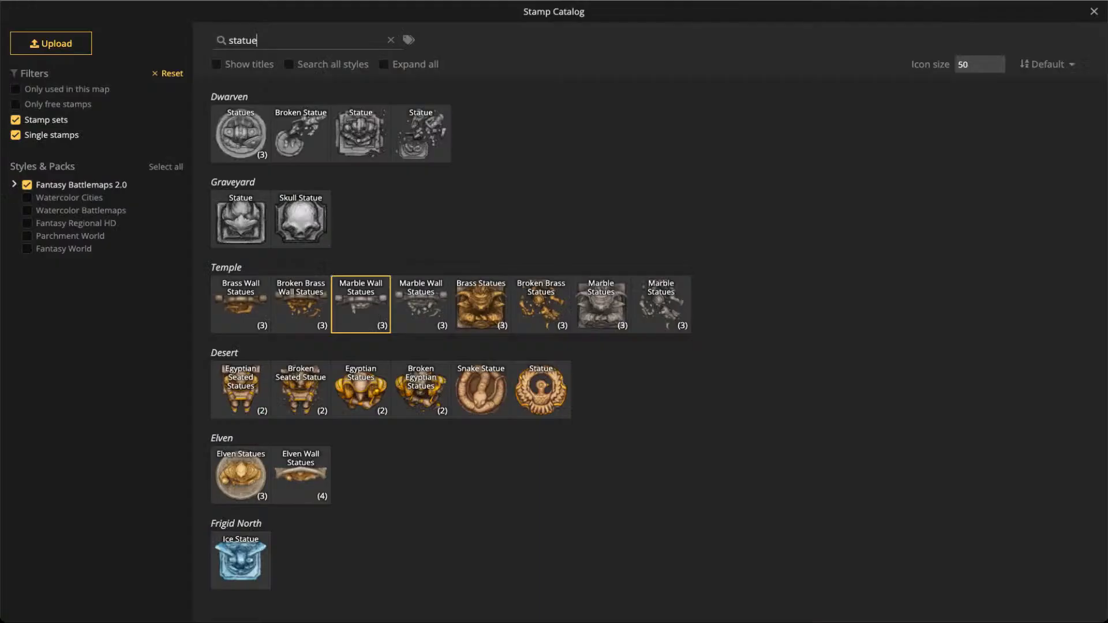
key(ctrl+a)
text(rock)
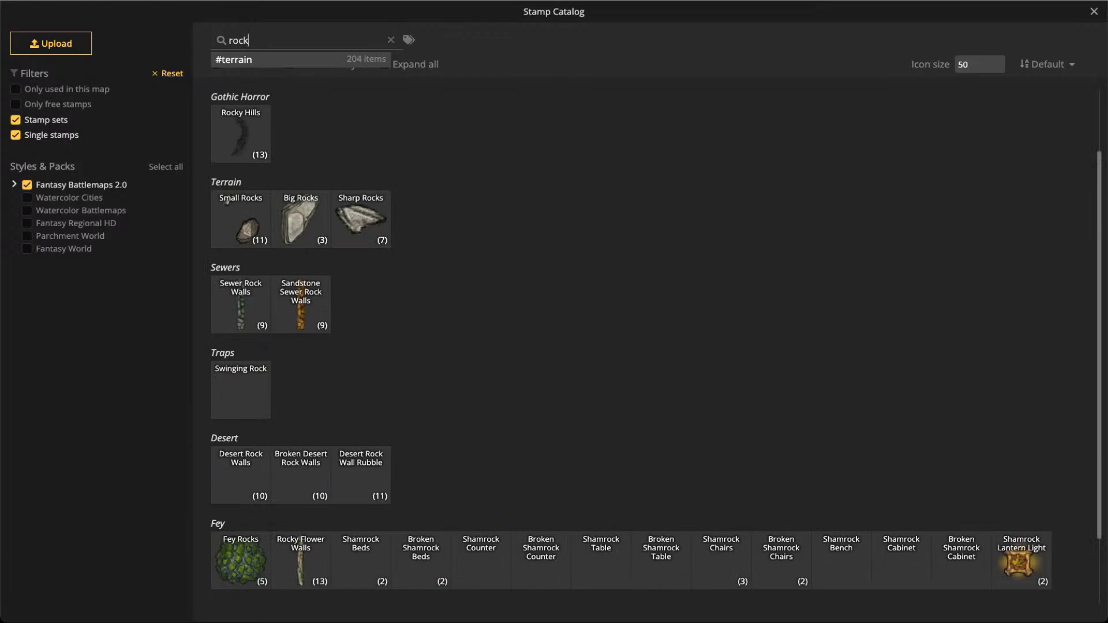
click(300, 220)
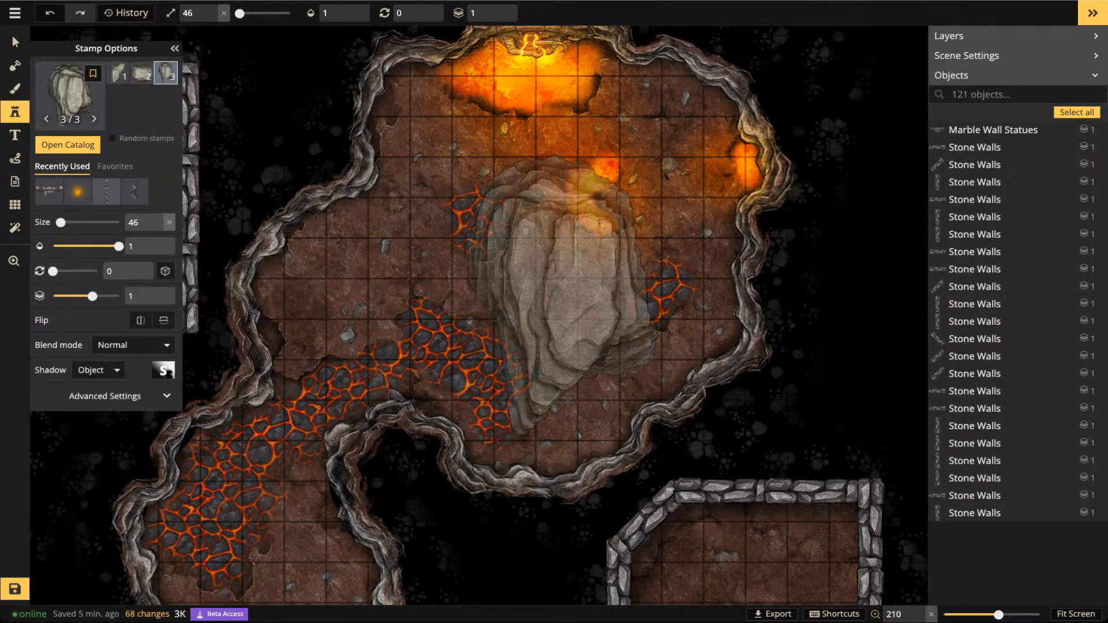
scroll(566, 294, down, 5)
scroll(566, 292, up, 5)
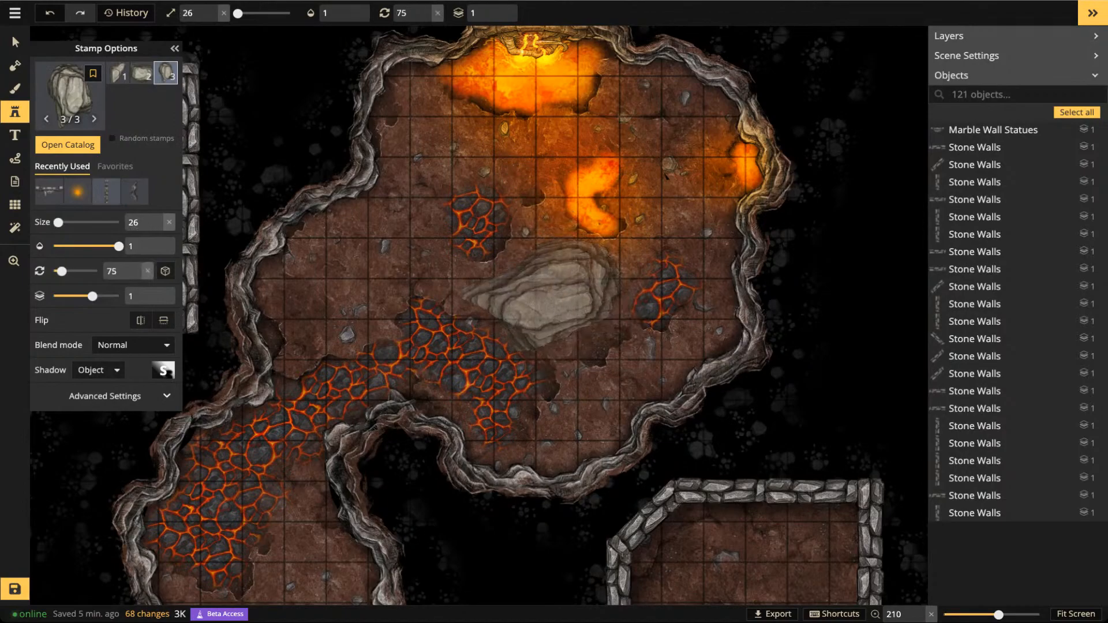
Place the Big Rocks stamp in the middle of the large cave and set its blend mode to Luminosity
click(539, 295)
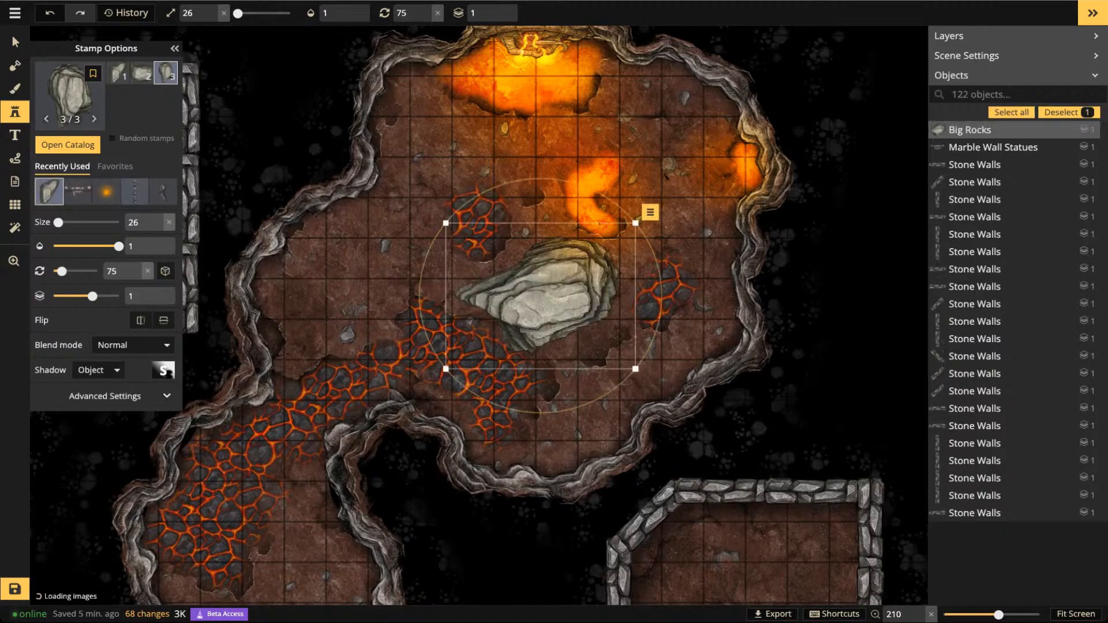
click(15, 43)
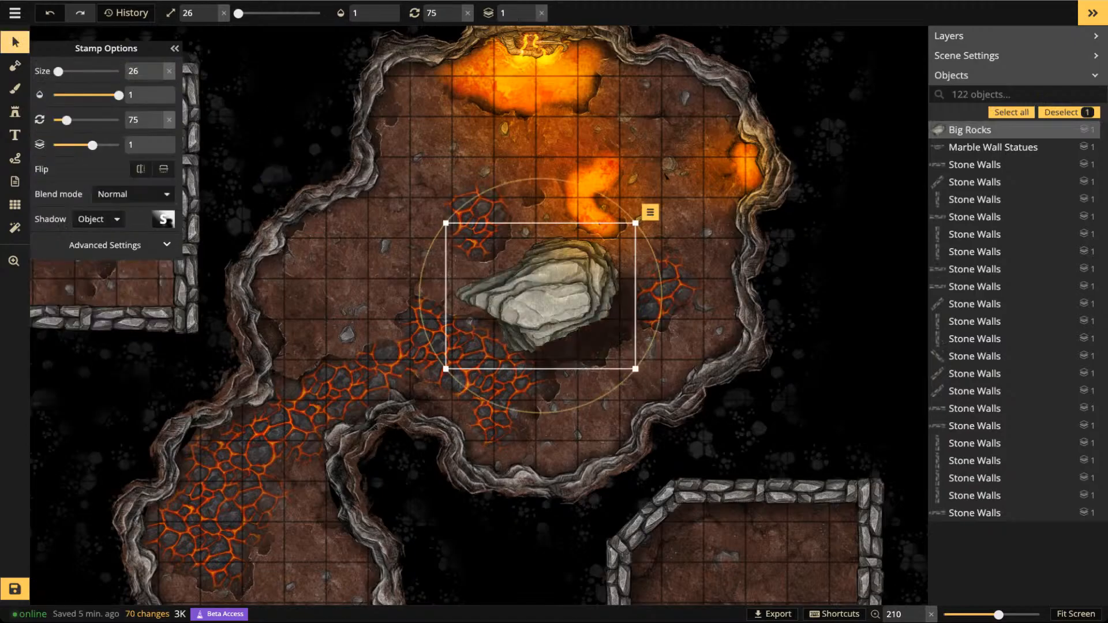
click(133, 194)
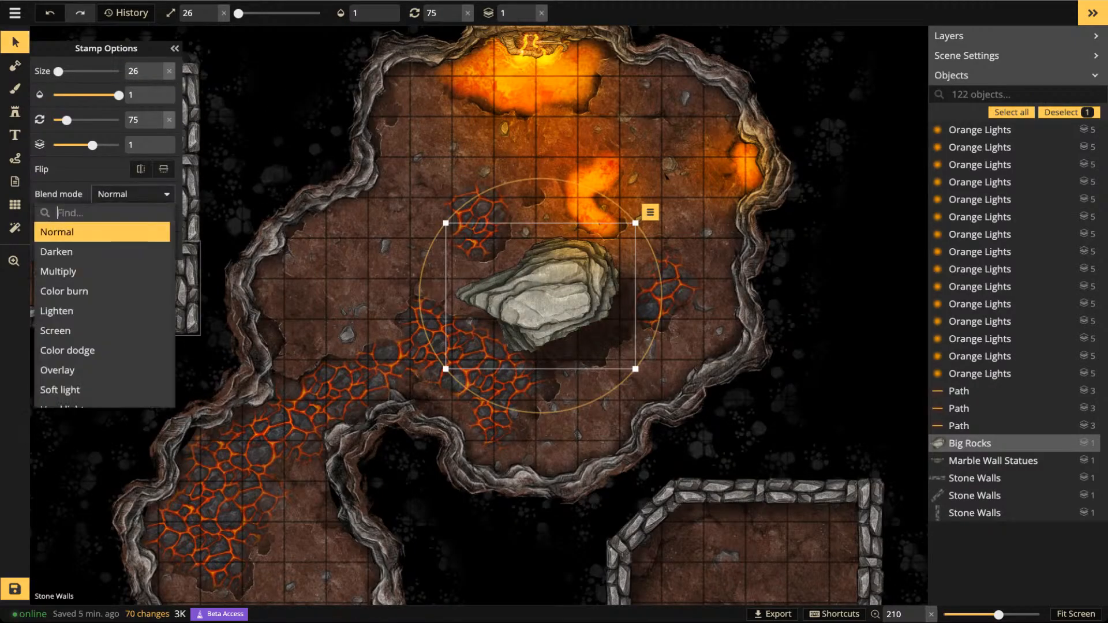
scroll(86, 375, down, 3)
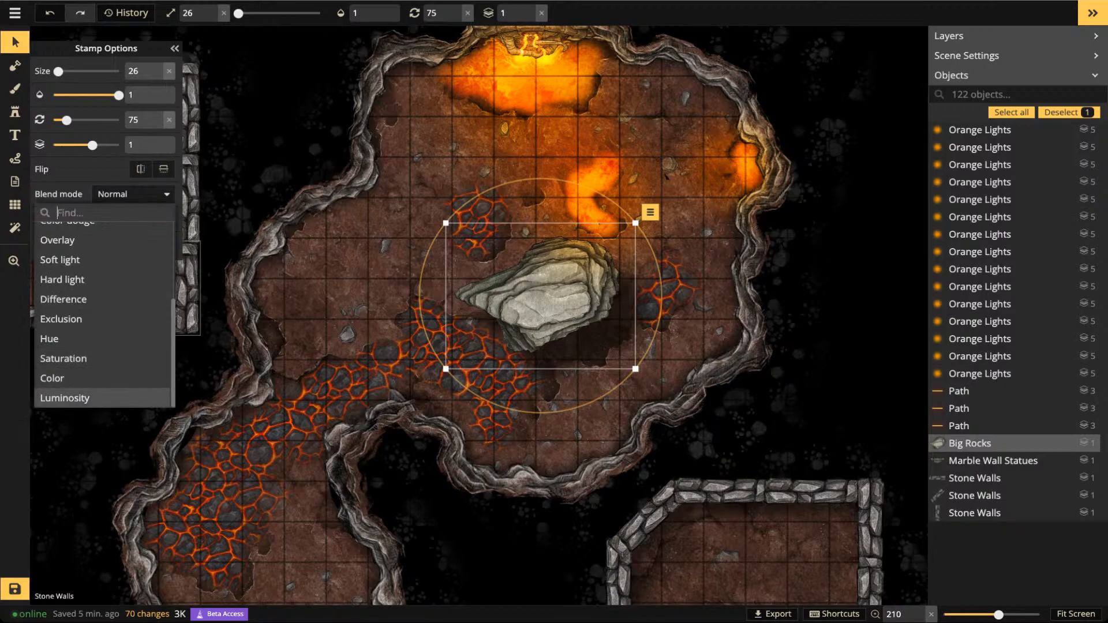
click(64, 397)
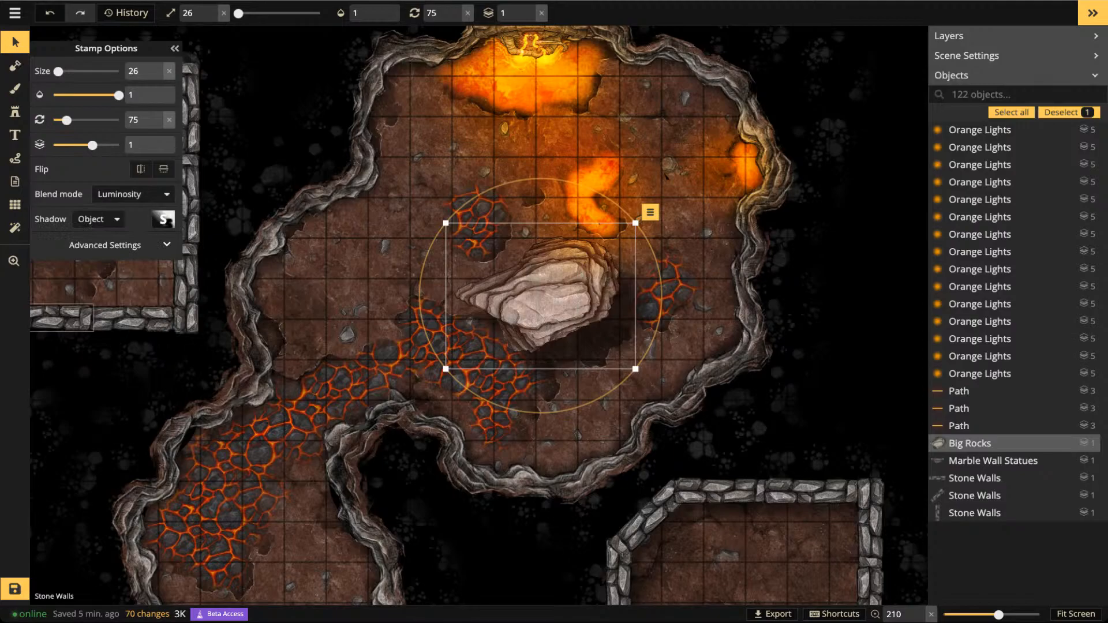
Set the large rock's brightness to 60 and its shadow to None, and nudge it slightly within the cave
click(120, 246)
drag(96, 330, 90, 330)
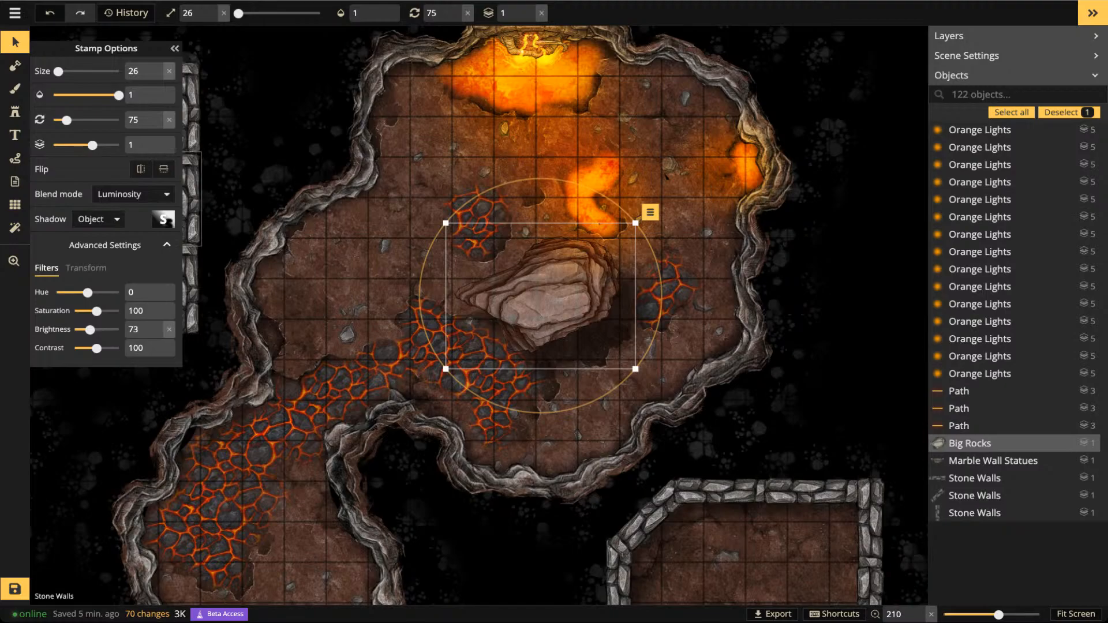
drag(90, 330, 87, 329)
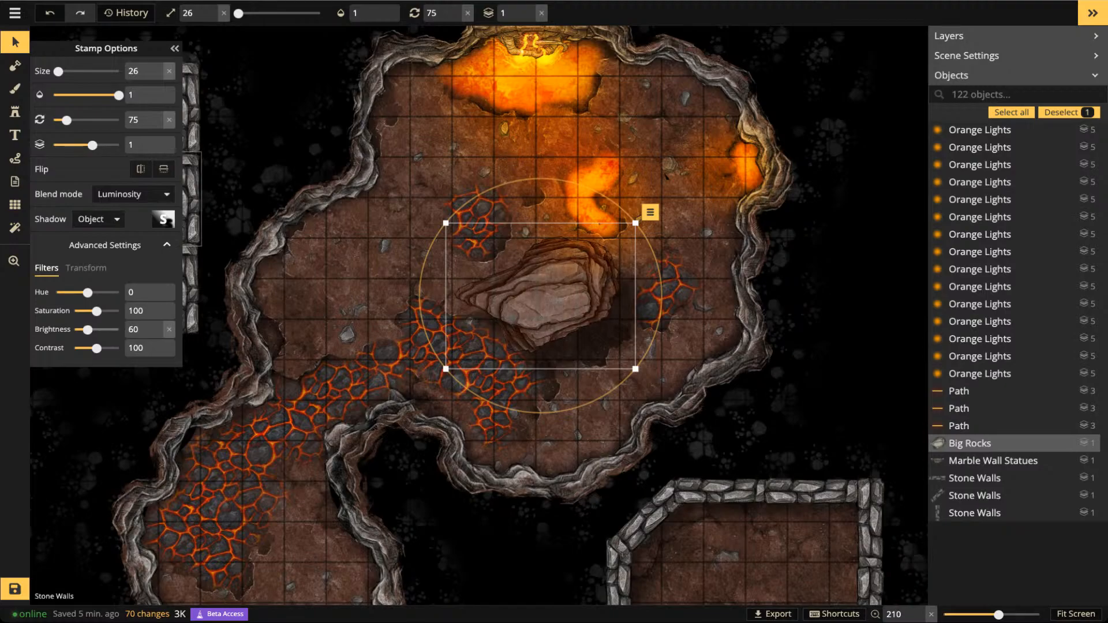
drag(542, 300, 547, 301)
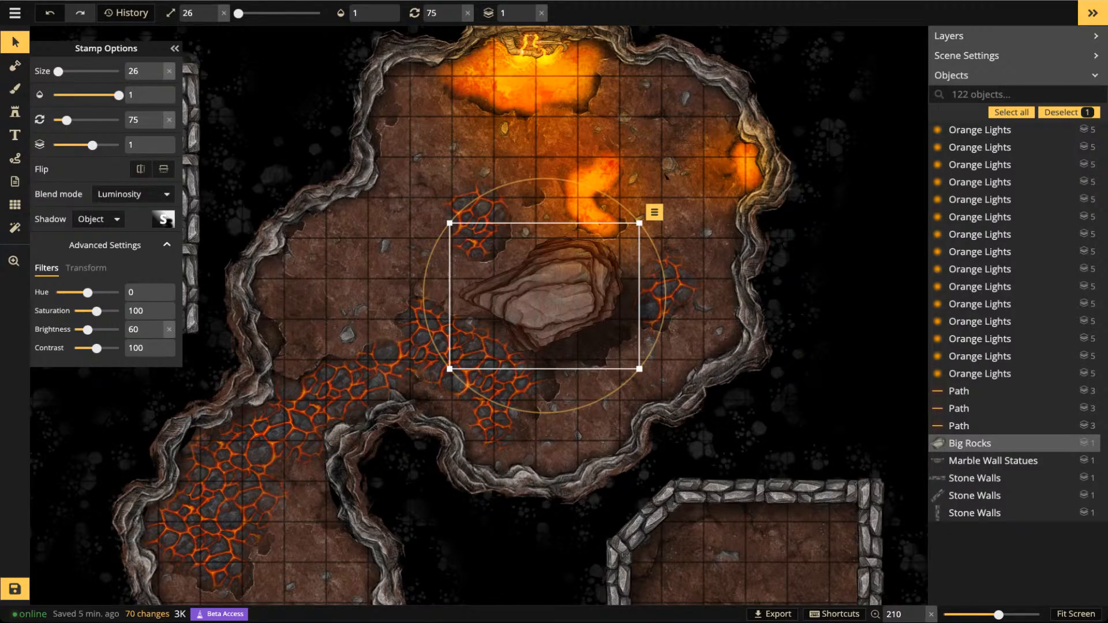
click(98, 219)
click(104, 240)
drag(545, 297, 549, 302)
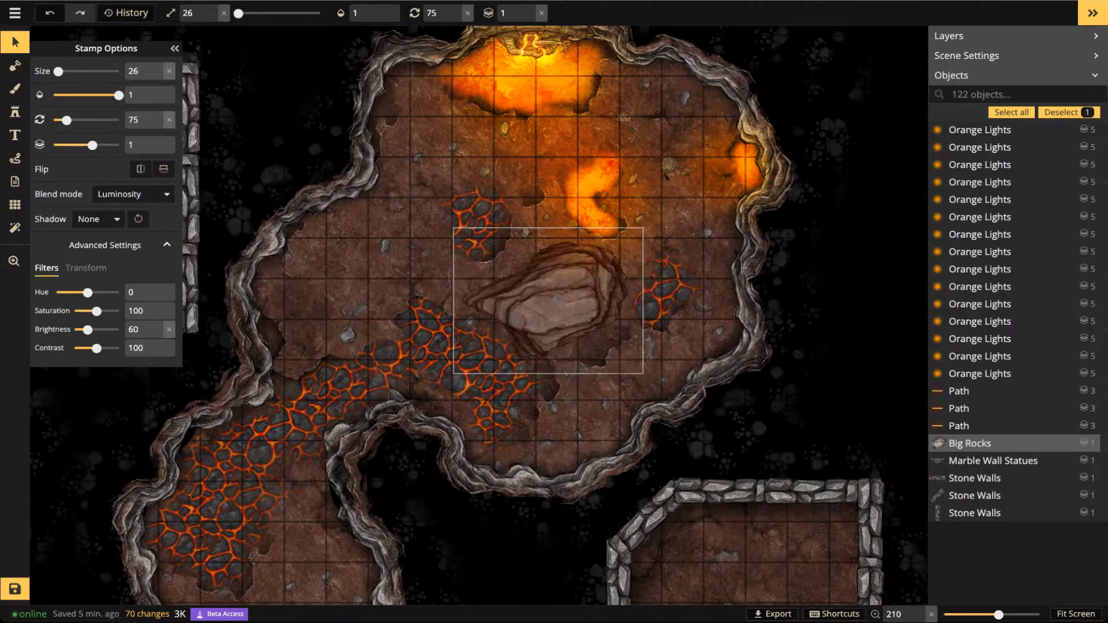
drag(548, 301, 545, 297)
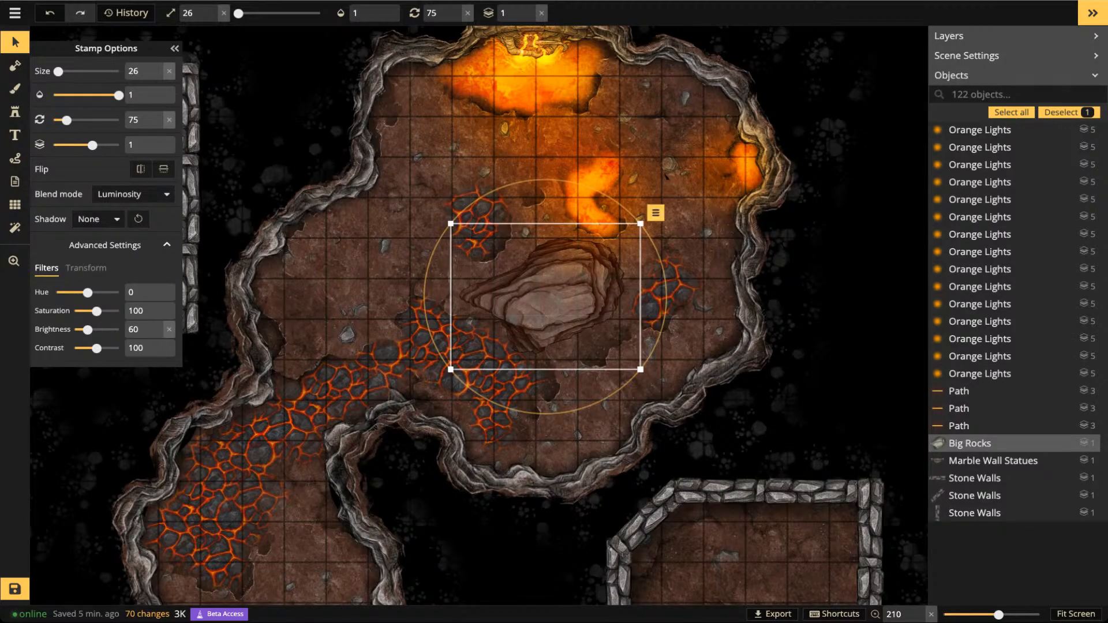
Place the second Big Rocks variant at size 10 and rotation 285 near the cave's southern wall
click(15, 112)
scroll(385, 258, up, 3)
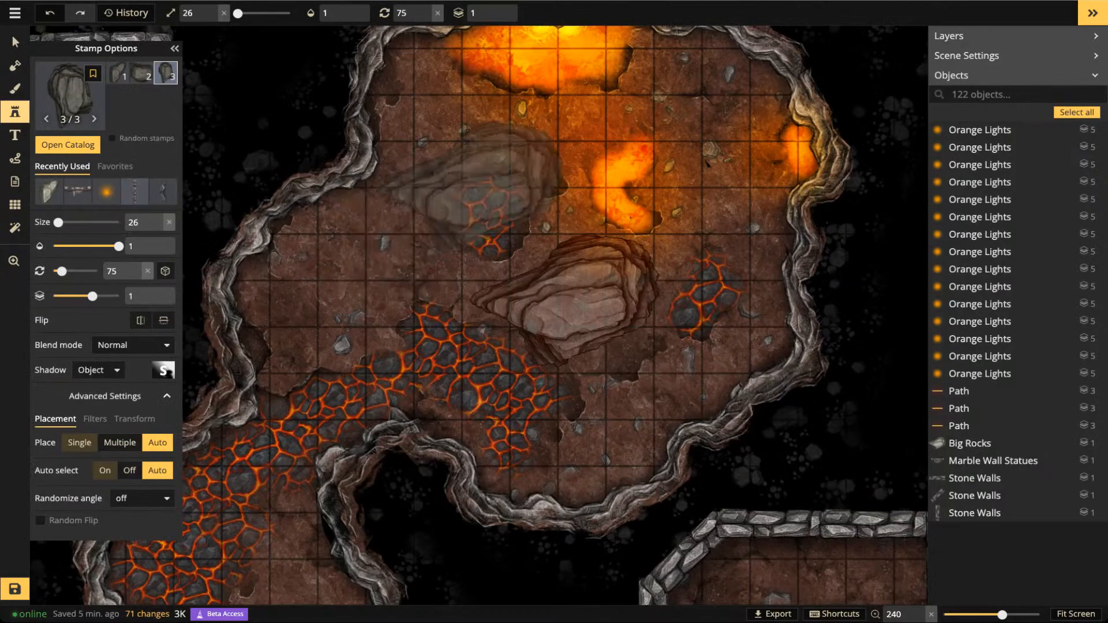
key(Left)
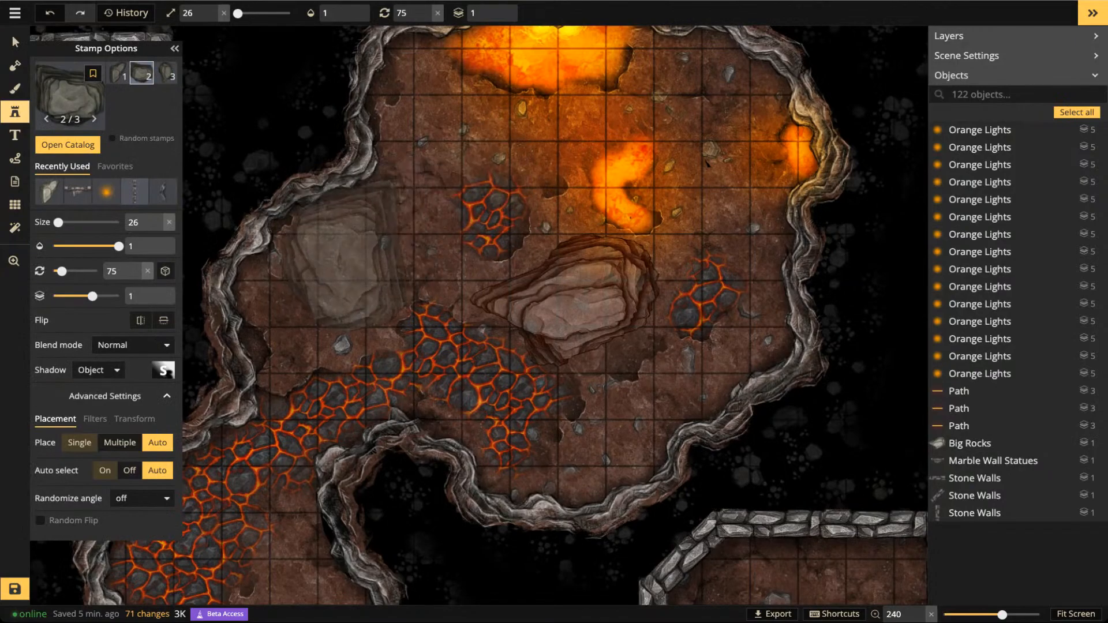
scroll(346, 258, down, 5)
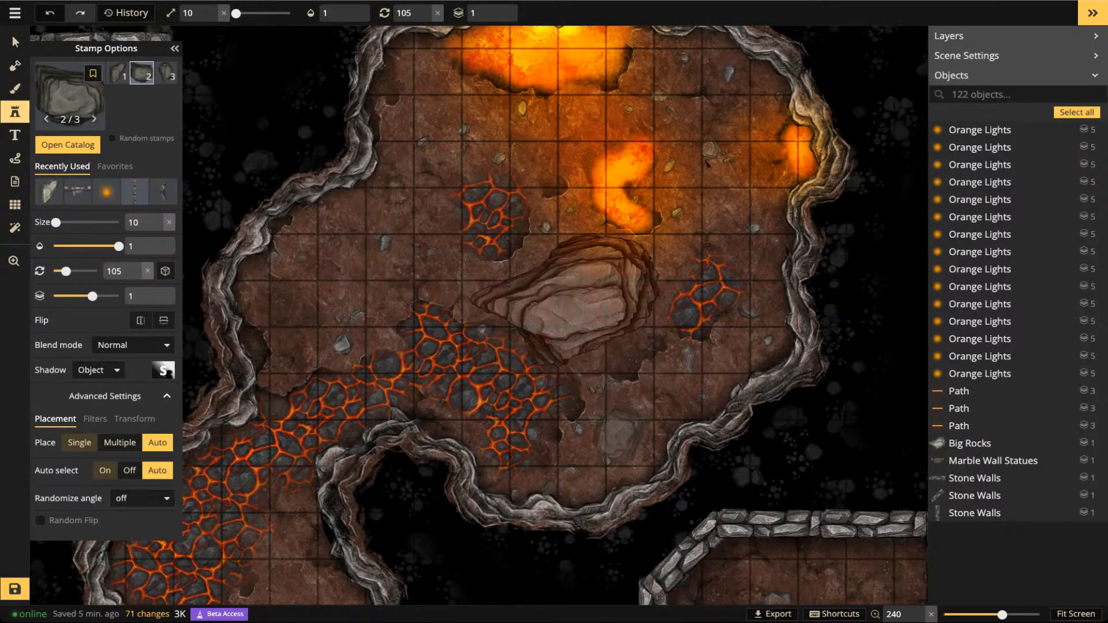
shift+scroll(611, 443, up, 10)
click(610, 443)
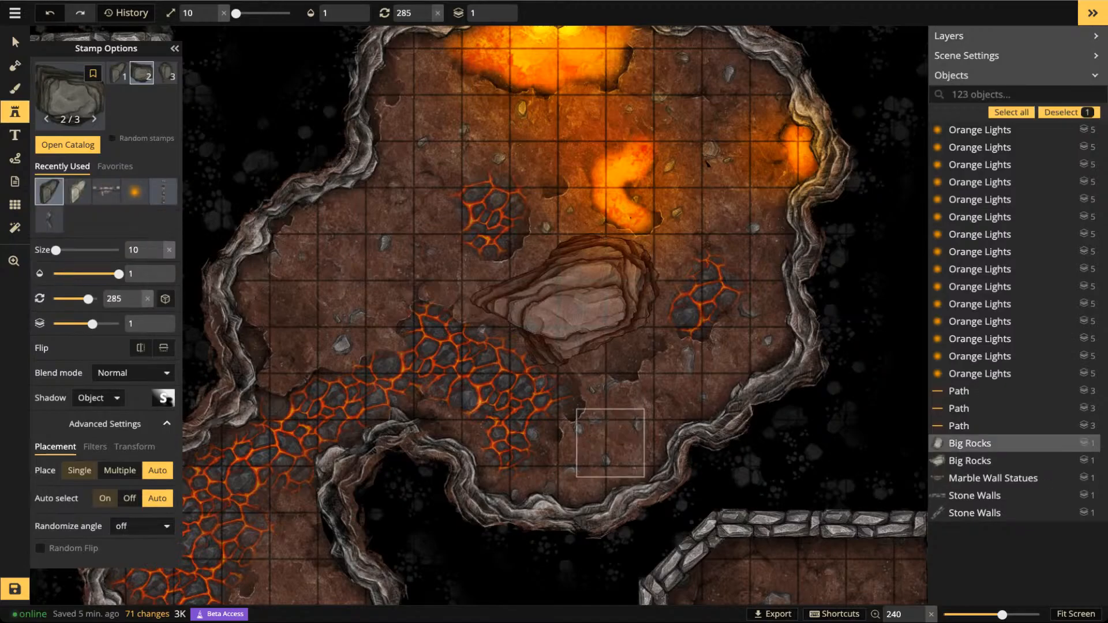
Set the small rock's shadow to None and its blend mode to Luminosity
click(15, 42)
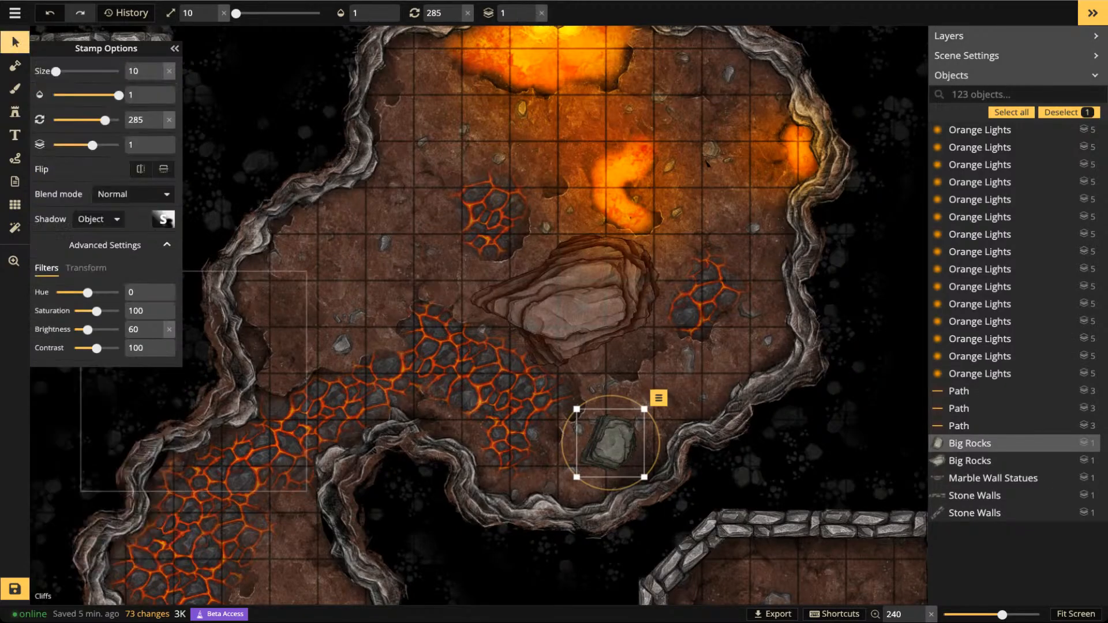
click(98, 219)
click(64, 239)
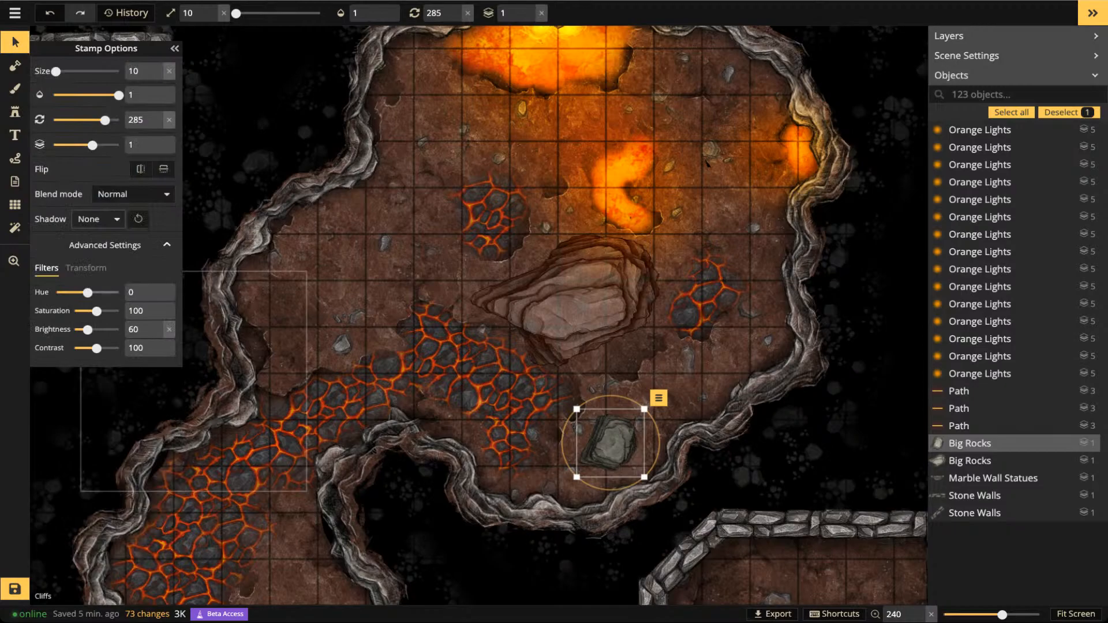
click(132, 195)
scroll(86, 346, down, 3)
click(75, 397)
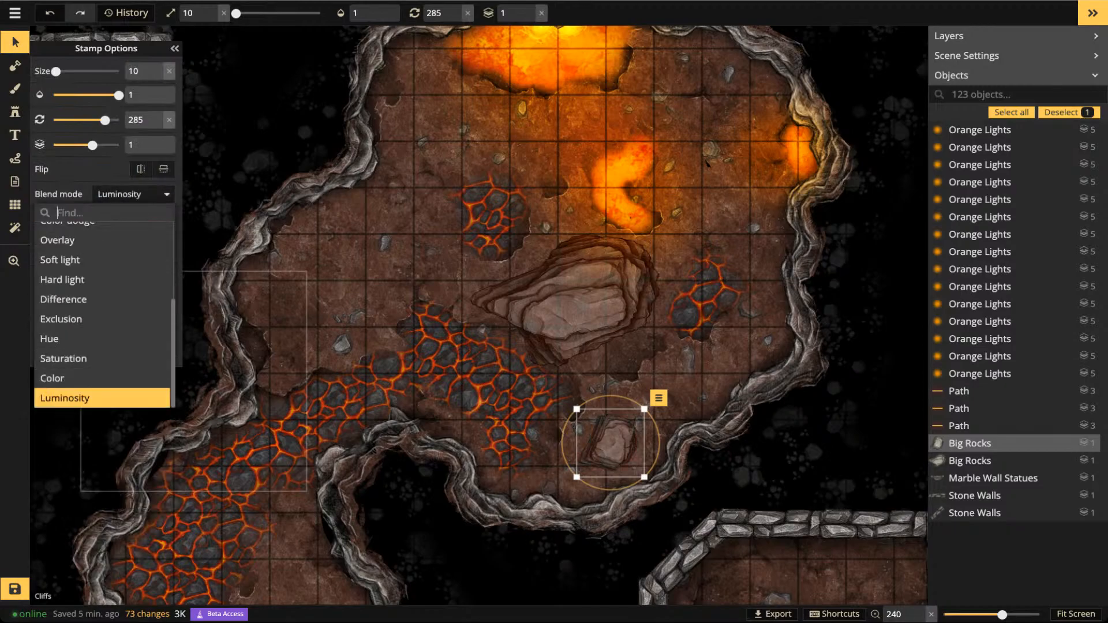
click(716, 370)
Move the small rock just above the large one, rotate it to 150, and delete it
drag(611, 444, 562, 214)
scroll(605, 210, down, 3)
scroll(570, 215, down, 2)
scroll(415, 121, down, 2)
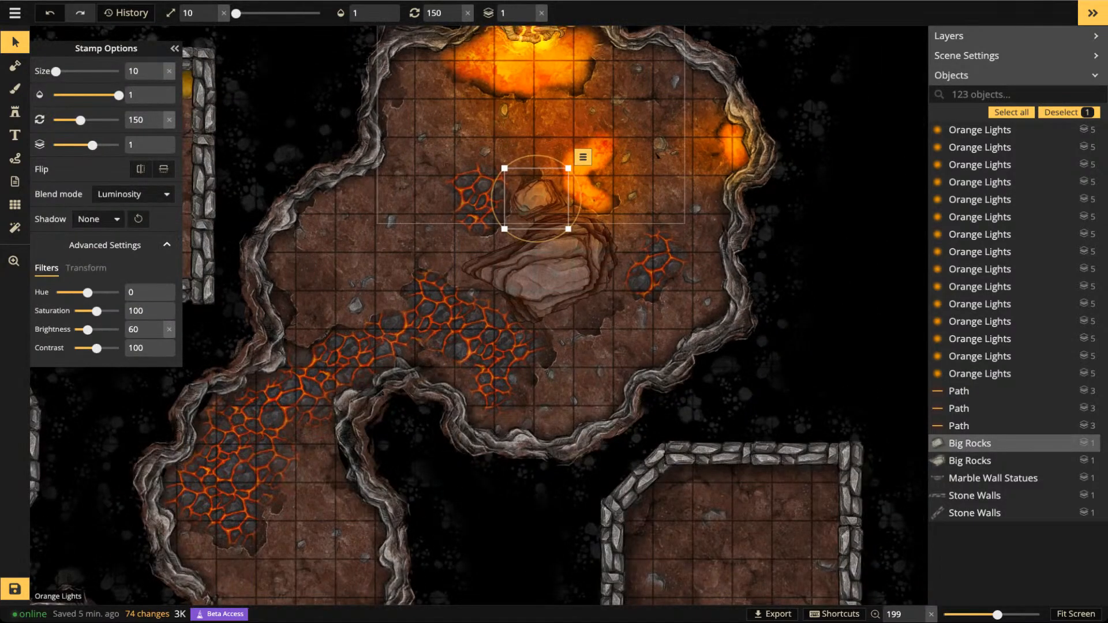
key(Delete)
scroll(669, 335, down, 2)
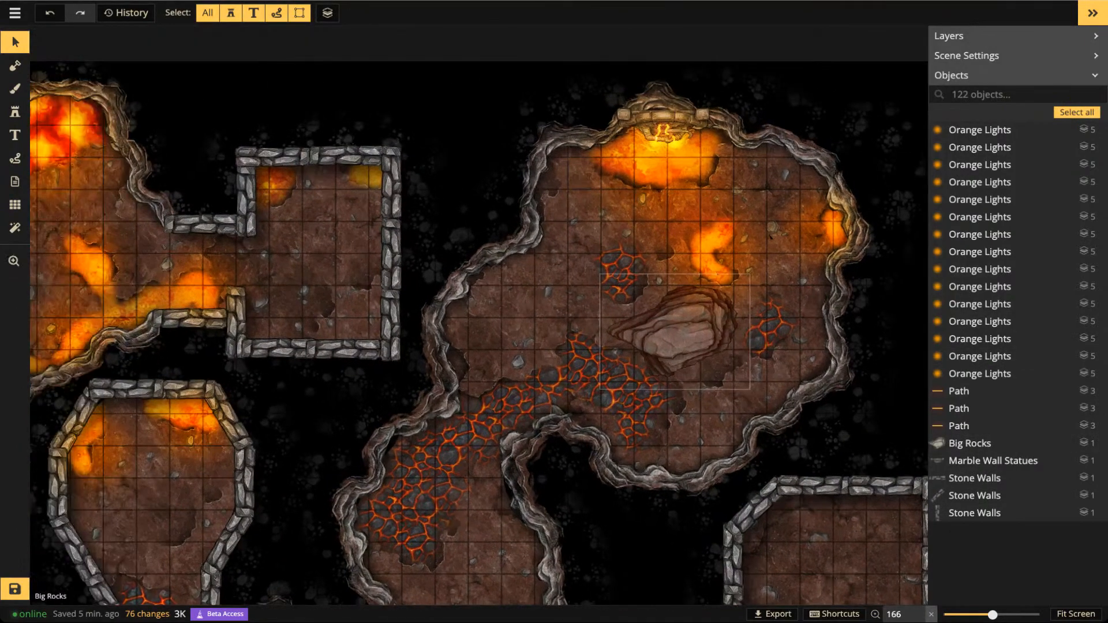
Choose the Lava Rocks texture for the brush, with opacity 1 and a texture placement size of 25.19
click(670, 335)
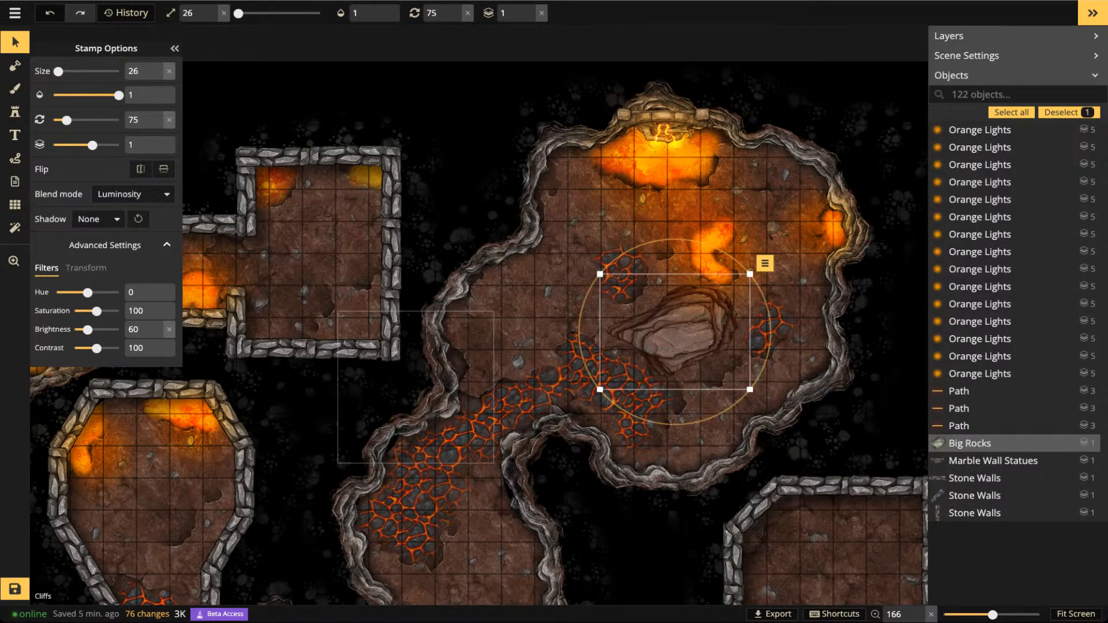
click(15, 89)
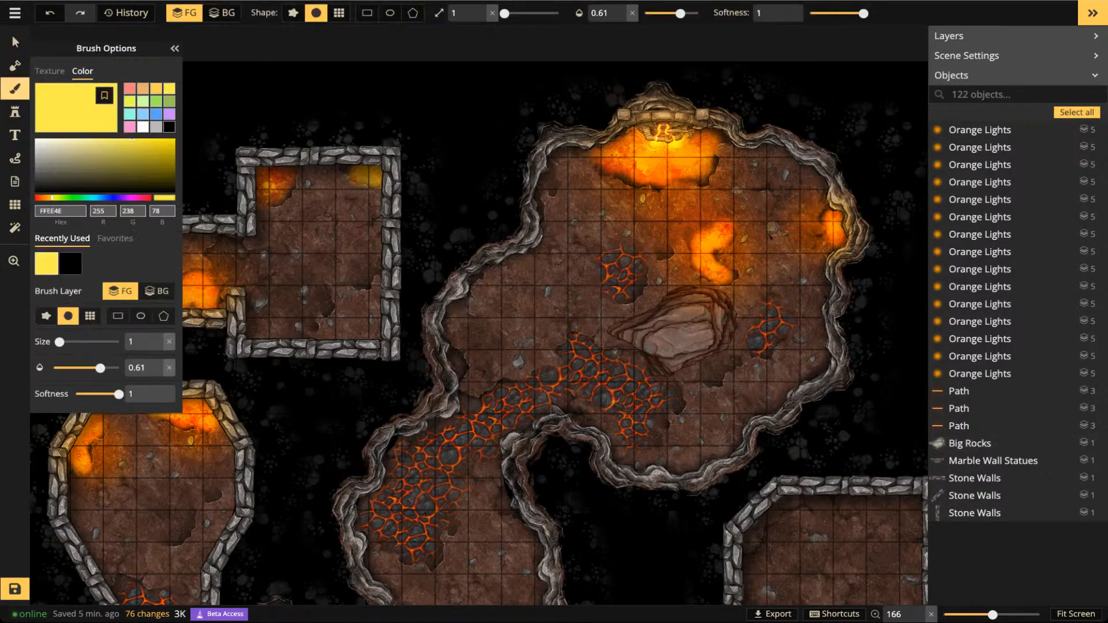
click(50, 71)
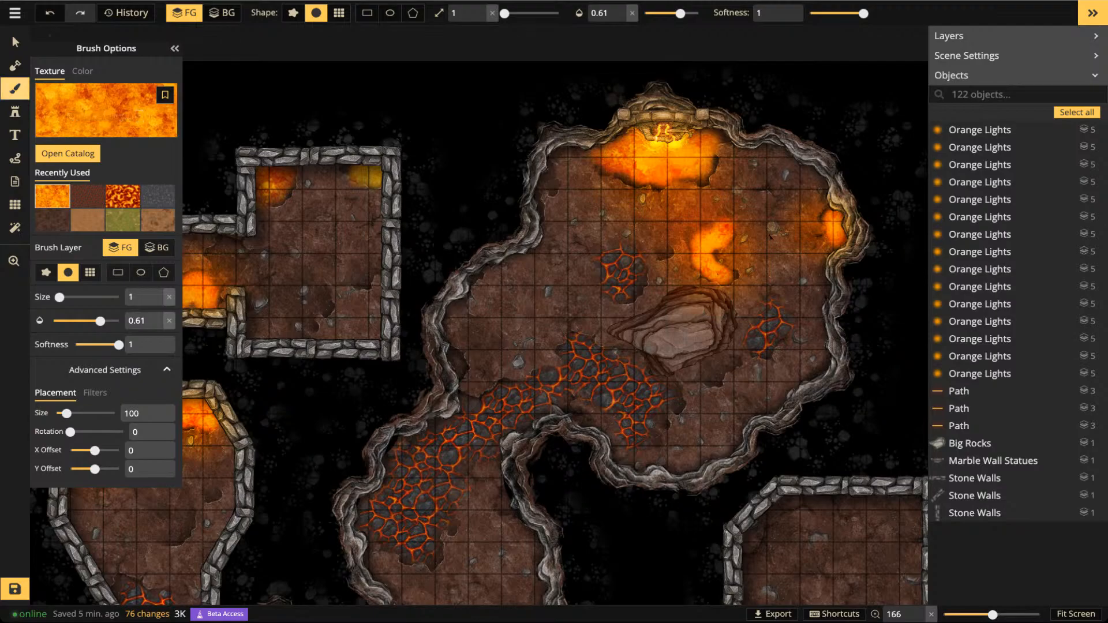
click(106, 111)
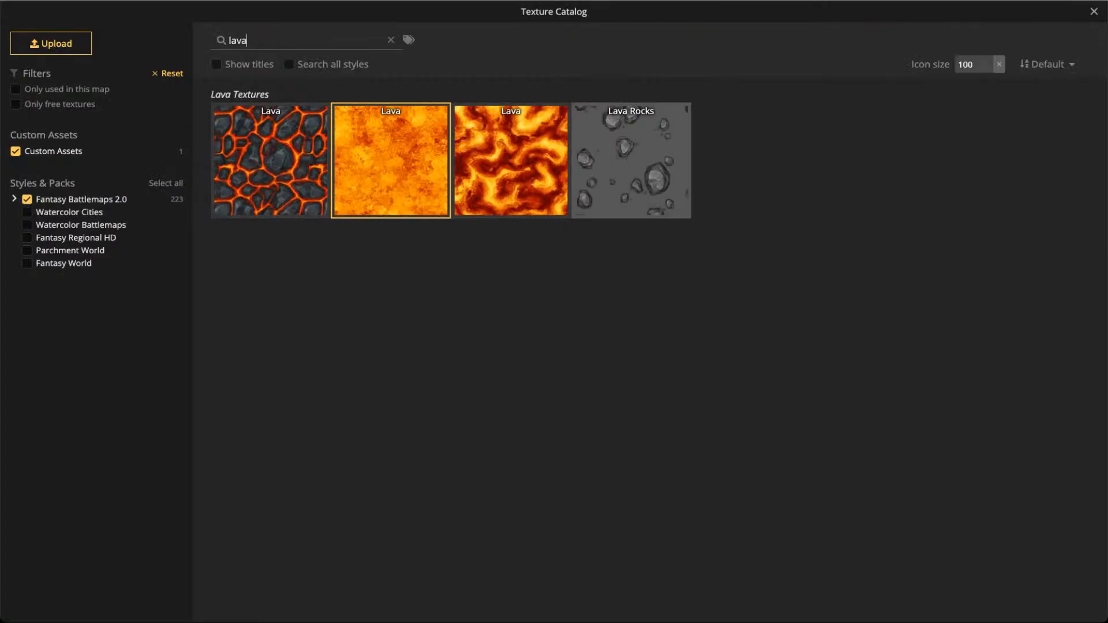
click(631, 161)
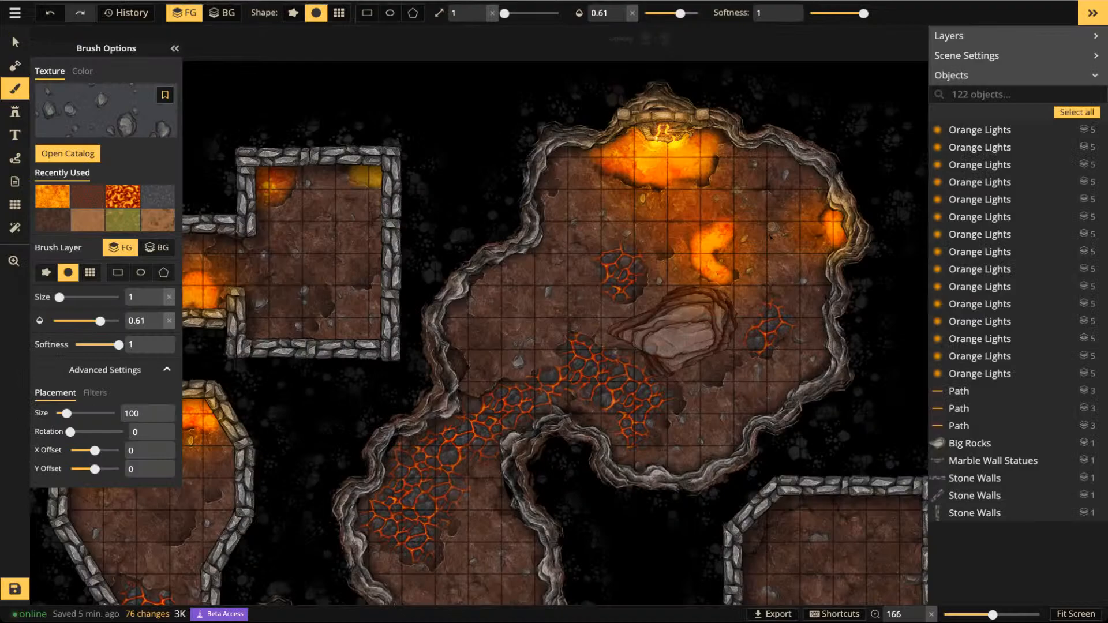
drag(680, 13, 699, 13)
drag(66, 413, 58, 413)
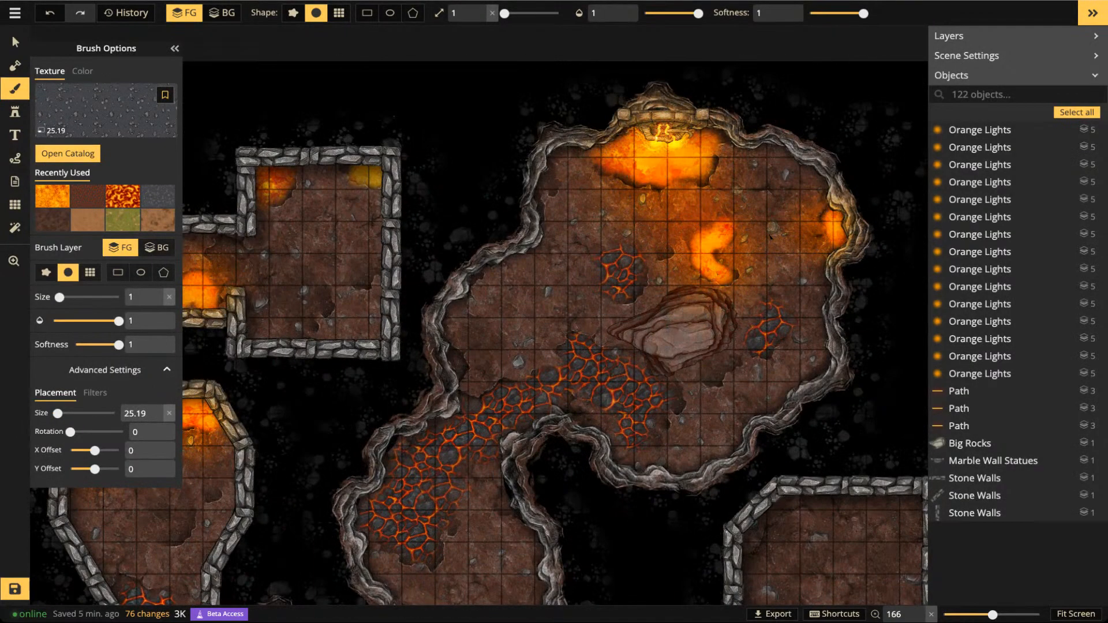
Set the brush to size 24 and opacity 0.8, and paint Lava Rocks along the large cave's northwest wall
scroll(517, 272, up, 4)
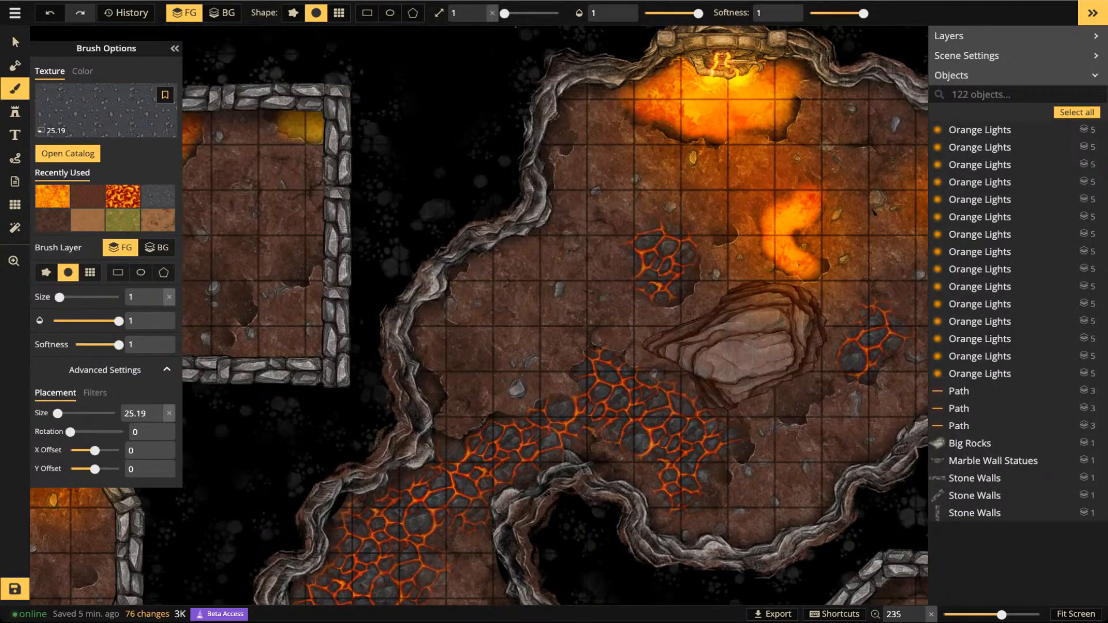
click(520, 13)
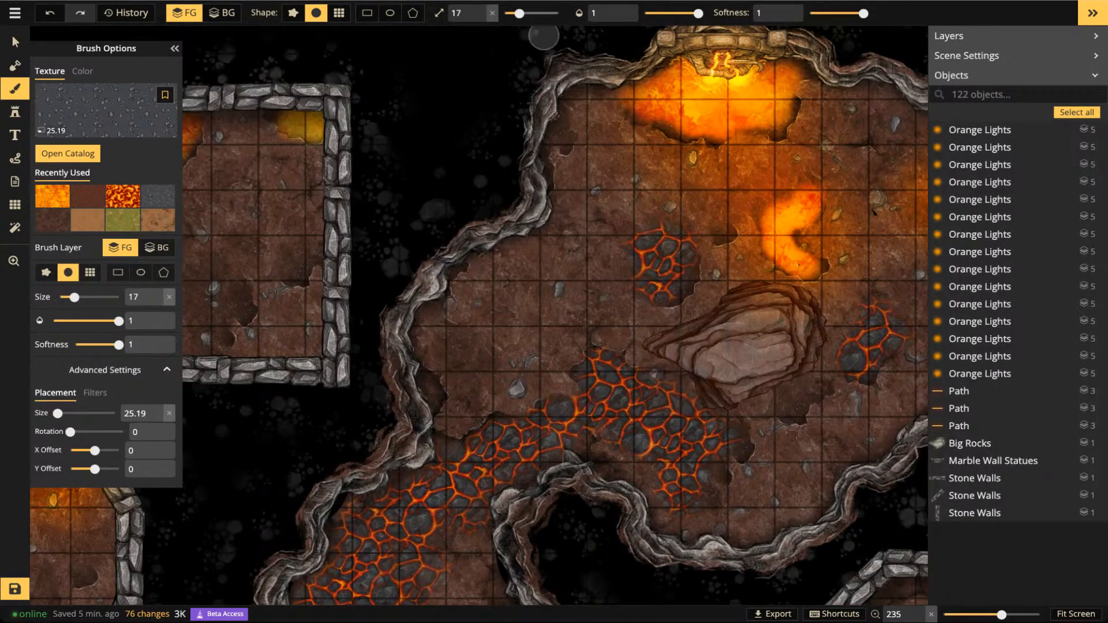
click(528, 13)
click(691, 13)
click(524, 13)
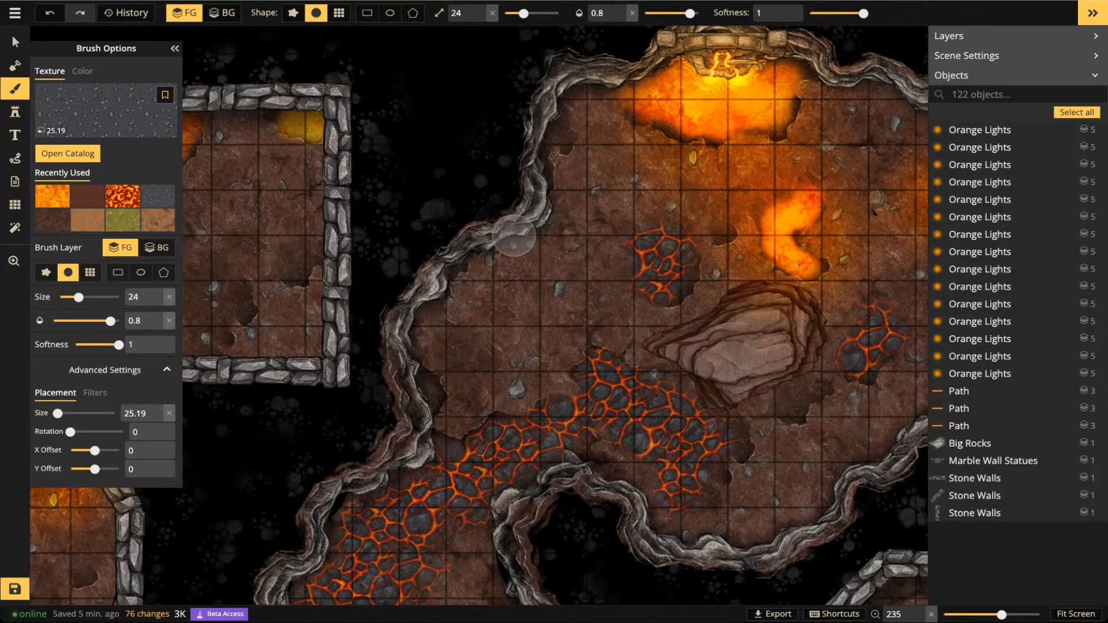
mouse_move(560, 178)
mouse_down()
mouse_move(534, 246)
mouse_move(559, 215)
mouse_move(559, 142)
mouse_move(570, 213)
mouse_move(513, 240)
mouse_up()
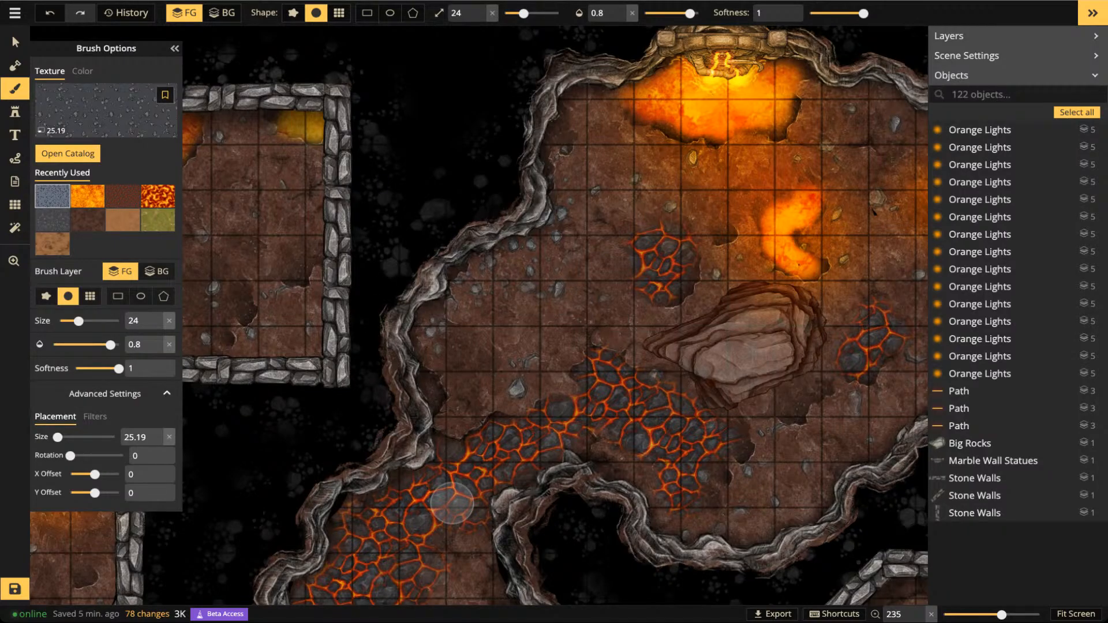
Paint Lava Rocks along the large cave's southeast wall and the inner edges of the stone-walled room south of it
key(space)
drag(741, 477, 532, 476)
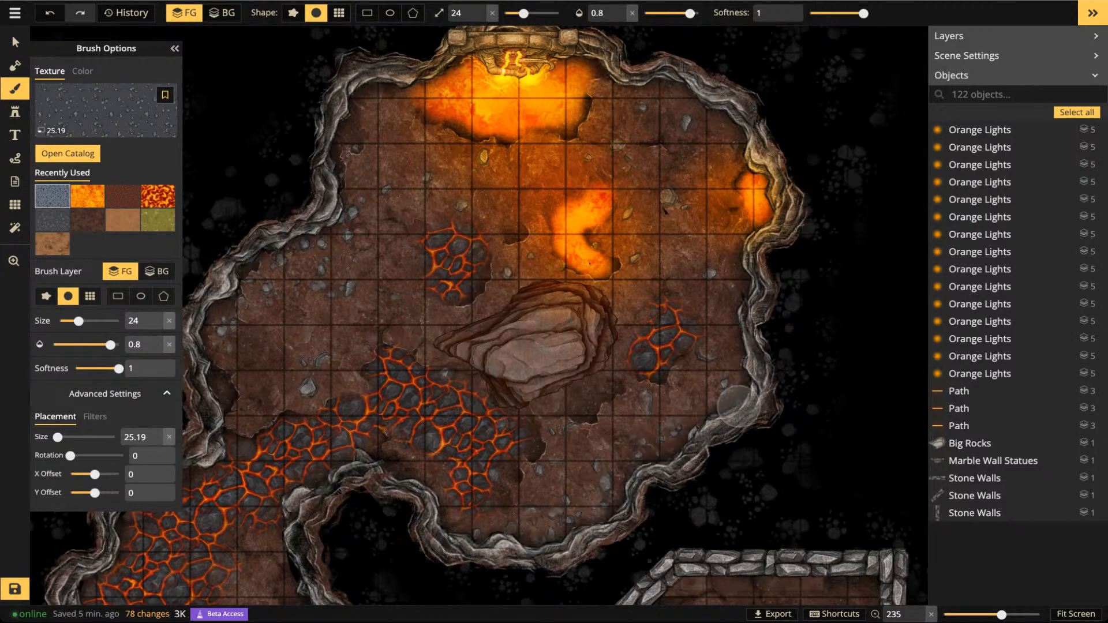
key(space)
drag(782, 500, 763, 149)
drag(799, 388, 752, 335)
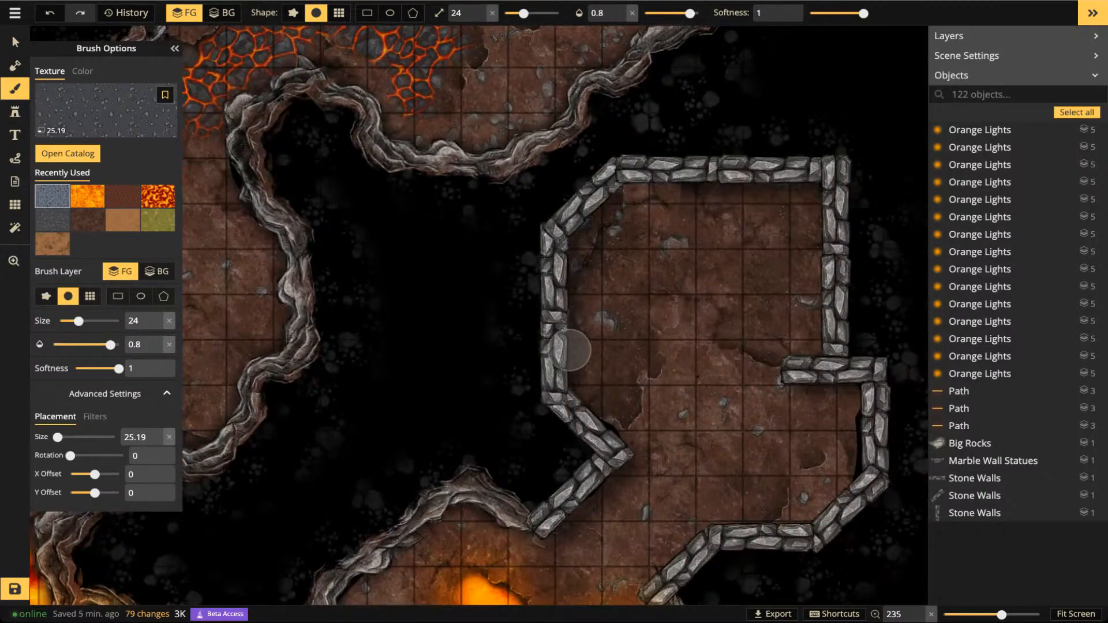
mouse_move(729, 197)
mouse_down()
mouse_move(773, 192)
mouse_move(799, 208)
mouse_up()
Continue painting Lava Rocks along the walls of the central passages, the lantern-shaped stone room and the southwest cave
key(space)
drag(356, 393, 669, 360)
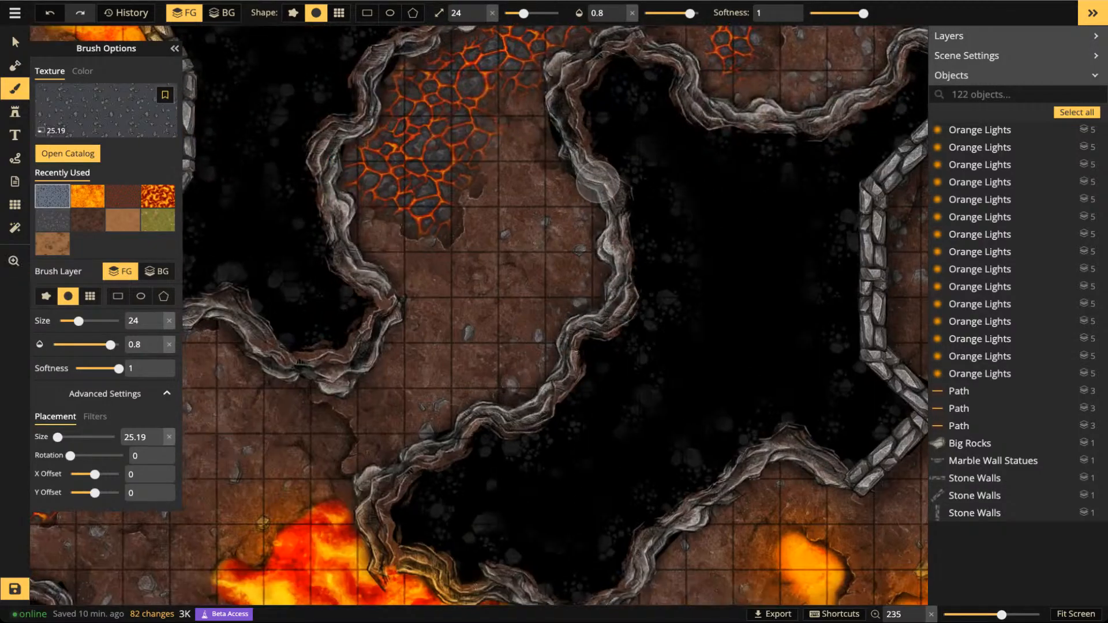
key(space)
drag(346, 402, 652, 326)
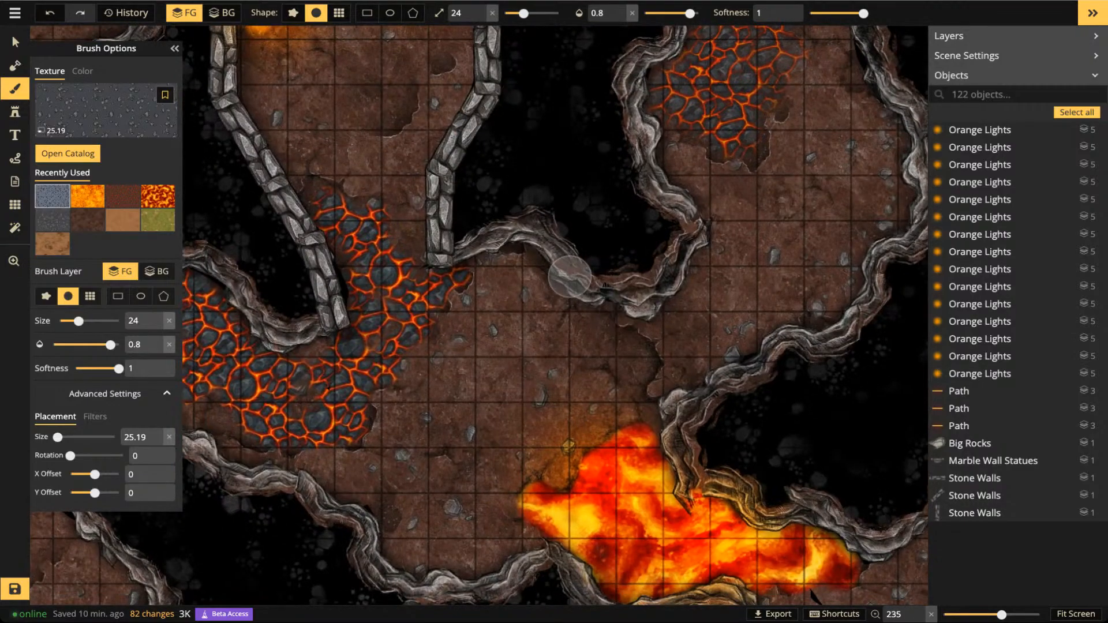
key(space)
drag(365, 109, 376, 275)
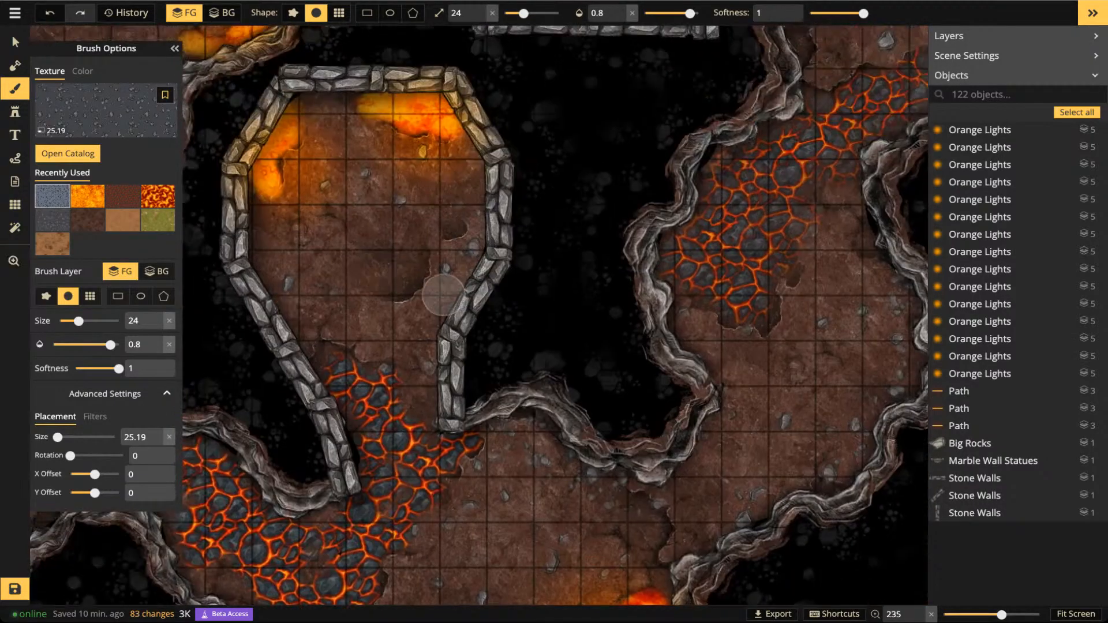
key(space)
mouse_move(380, 485)
mouse_down()
mouse_move(529, 323)
mouse_move(711, 198)
mouse_move(836, 170)
mouse_up()
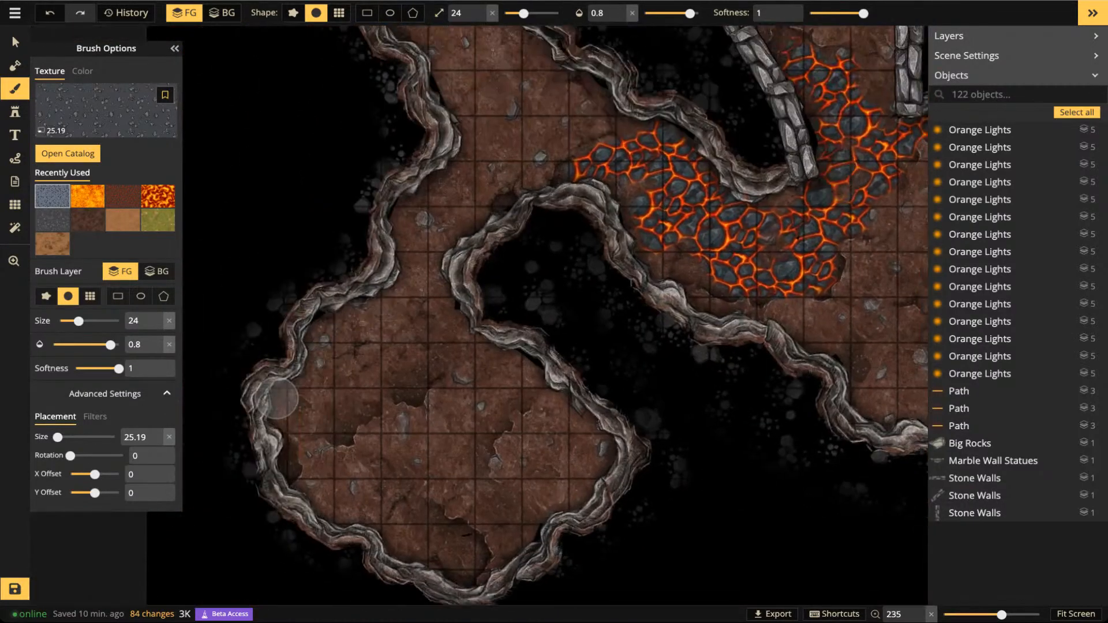
click(541, 496)
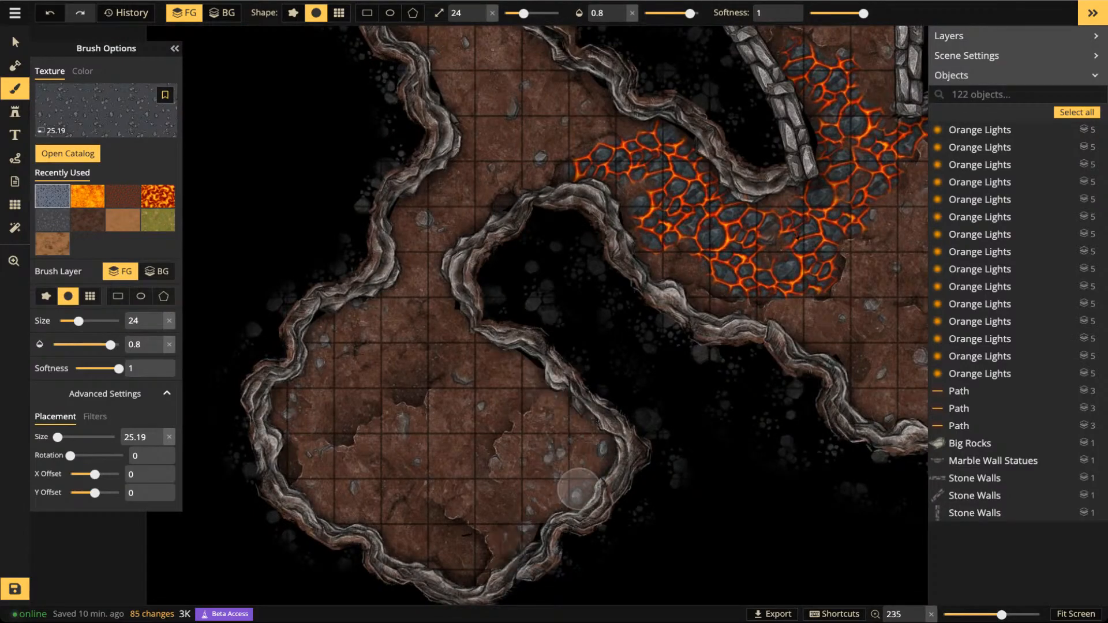
Paint Lava Rocks along the walls of the northwest cave and the area leading to its square stone room
key(space)
mouse_move(586, 144)
mouse_down()
mouse_move(576, 466)
mouse_move(550, 561)
mouse_move(556, 545)
mouse_up()
mouse_move(508, 295)
mouse_down()
mouse_move(495, 283)
mouse_move(542, 265)
mouse_up()
key(space)
mouse_move(773, 127)
mouse_down()
mouse_move(633, 279)
mouse_move(613, 413)
mouse_up()
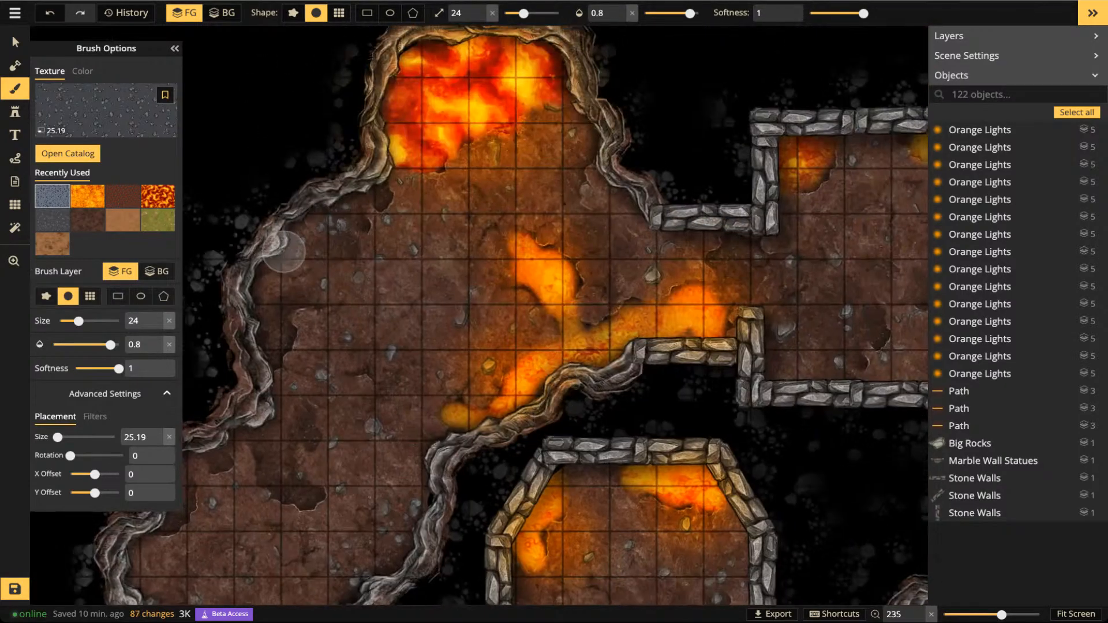
key(space)
mouse_move(768, 350)
mouse_down()
mouse_move(674, 363)
mouse_move(473, 359)
mouse_up()
drag(623, 241, 646, 259)
mouse_move(641, 364)
mouse_down()
mouse_move(598, 374)
mouse_move(610, 348)
mouse_up()
Finish the Lava Rocks wall edging on the eastern side of the map, toward the southeast cave and stone-walled room
key(space)
mouse_move(815, 373)
mouse_down()
mouse_move(431, 339)
mouse_move(378, 314)
mouse_up()
drag(754, 378, 517, 90)
drag(751, 335, 677, 104)
mouse_move(558, 389)
mouse_down()
mouse_move(620, 374)
mouse_move(687, 311)
mouse_move(680, 283)
mouse_up()
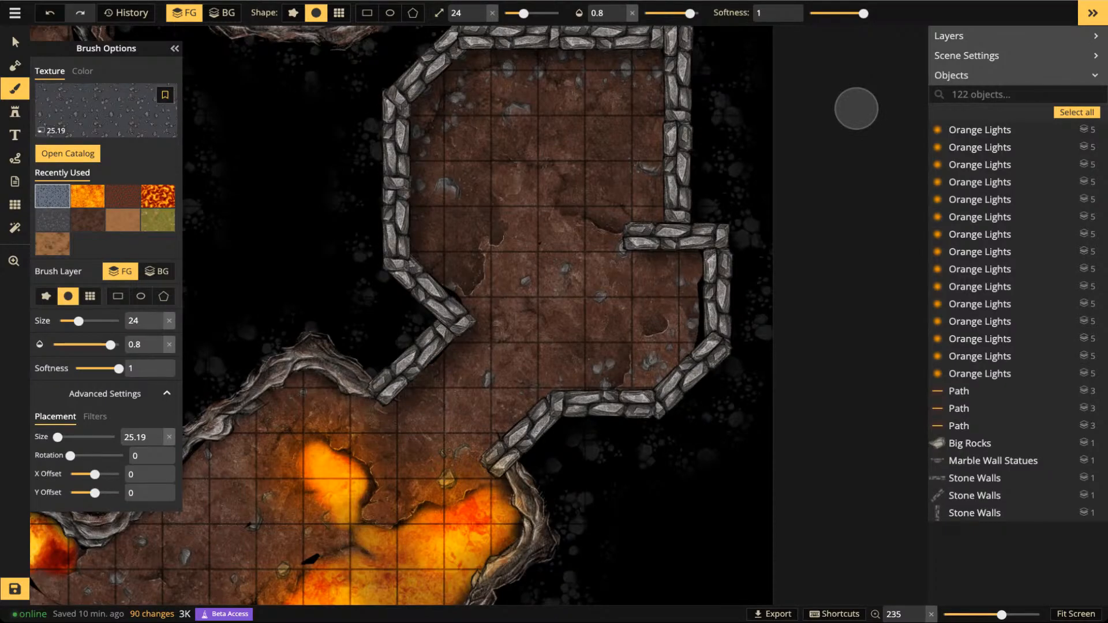
Examine the wall texturing across the whole battlemap
key(v)
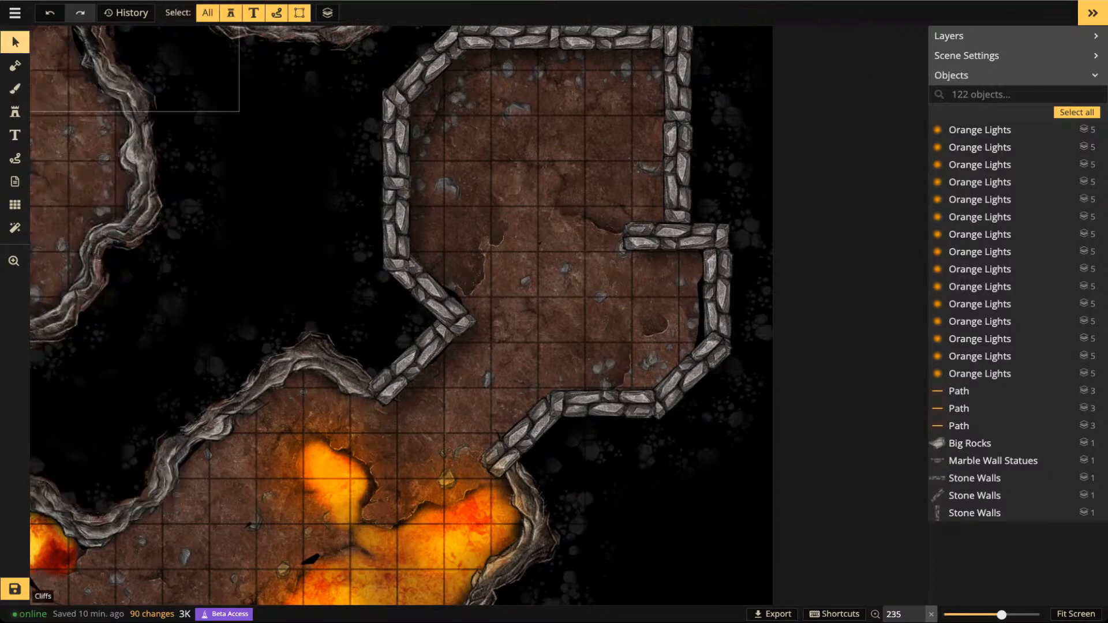
scroll(395, 237, down, 10)
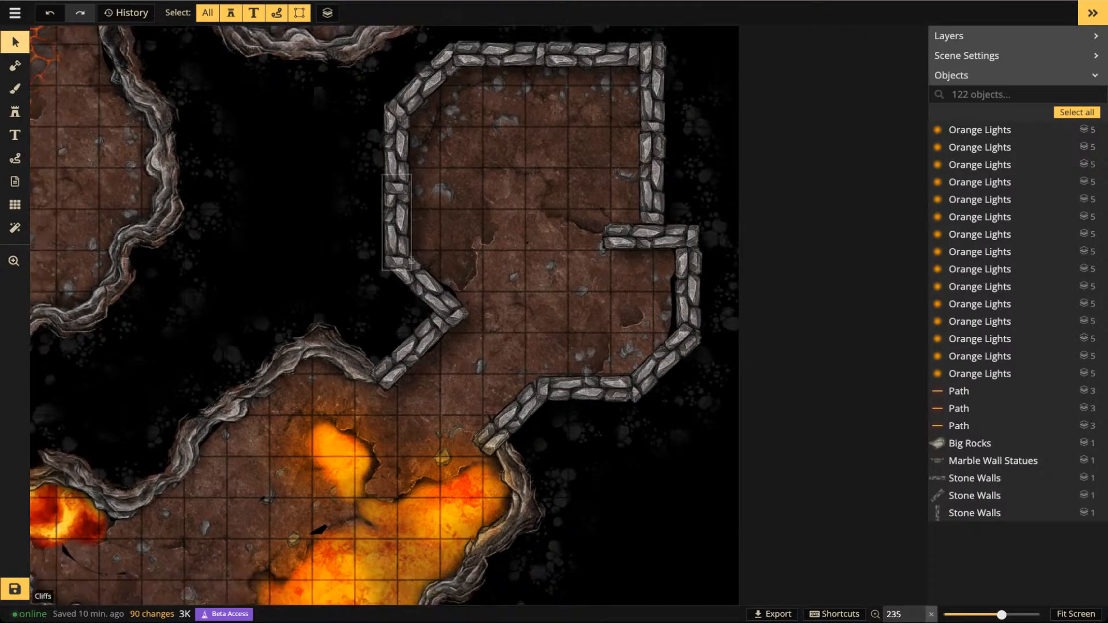
key(space)
drag(395, 237, 640, 245)
drag(419, 159, 503, 299)
scroll(459, 195, down, 3)
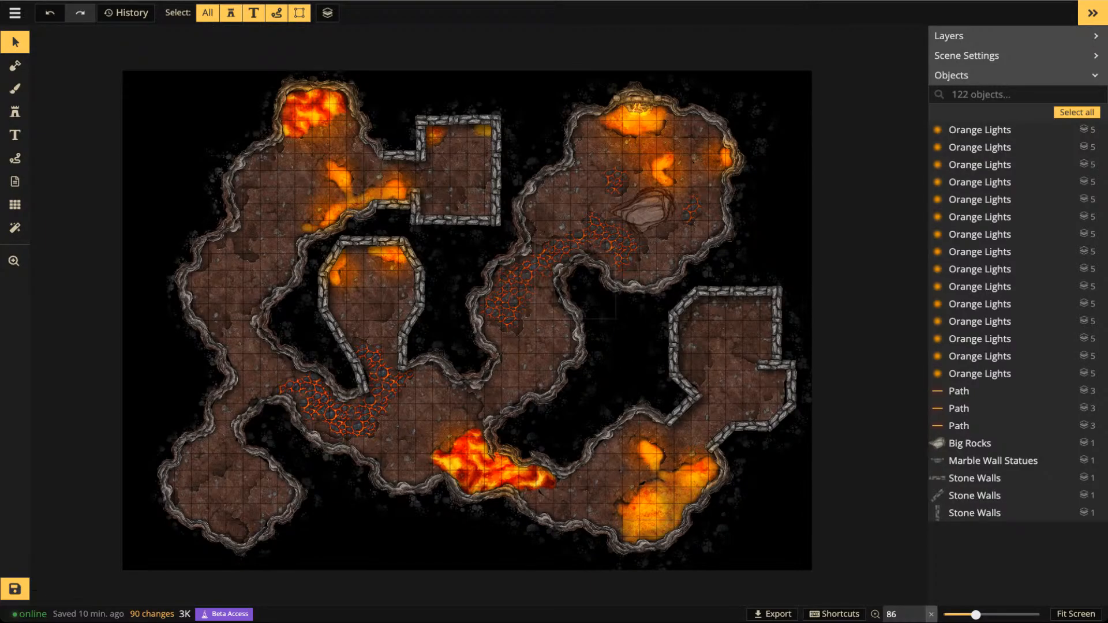
scroll(557, 300, up, 7)
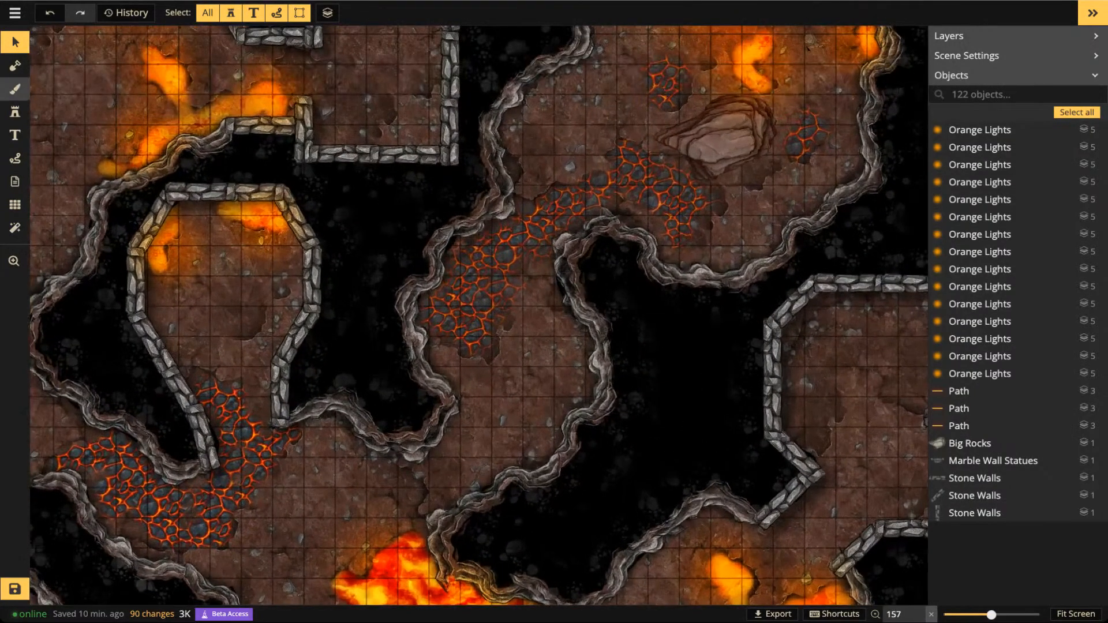
Choose the brown cave-floor texture with size 55.08 and rotation 16 for the brush, and set its brightness to 128
key(b)
click(88, 220)
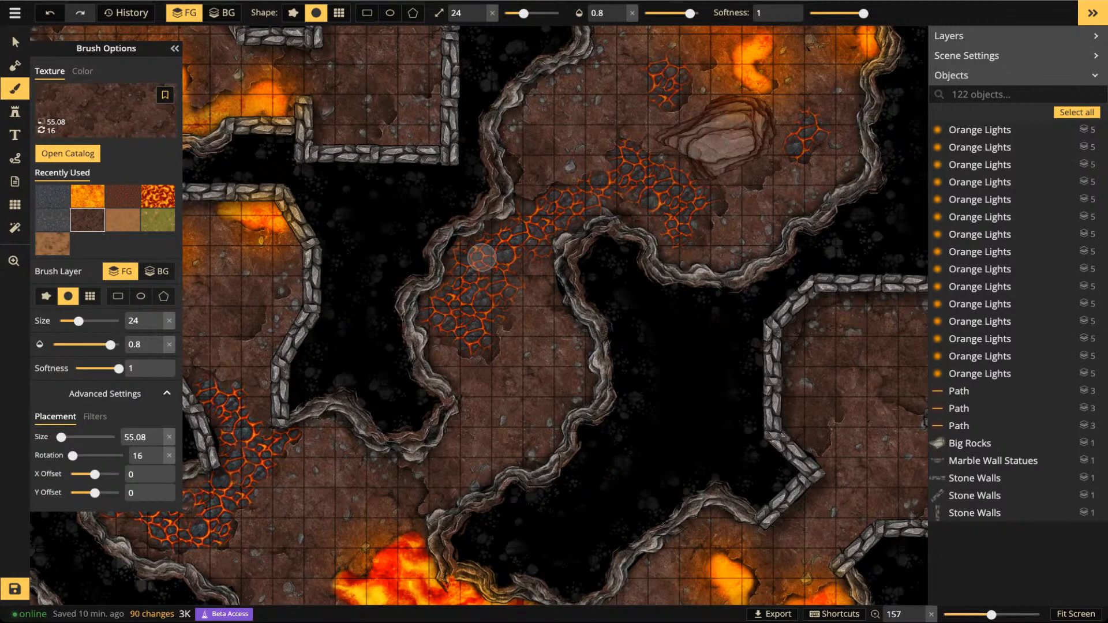
click(96, 417)
mouse_move(96, 475)
mouse_down()
mouse_move(85, 474)
mouse_move(103, 474)
mouse_up()
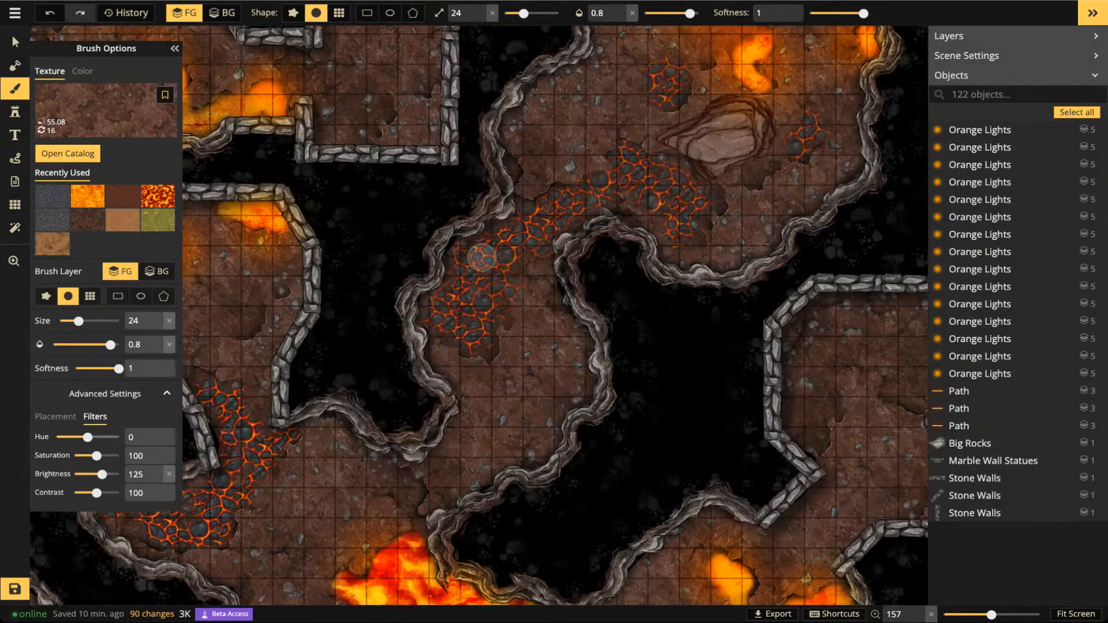
key(Right)
key(Right)
key(Right)
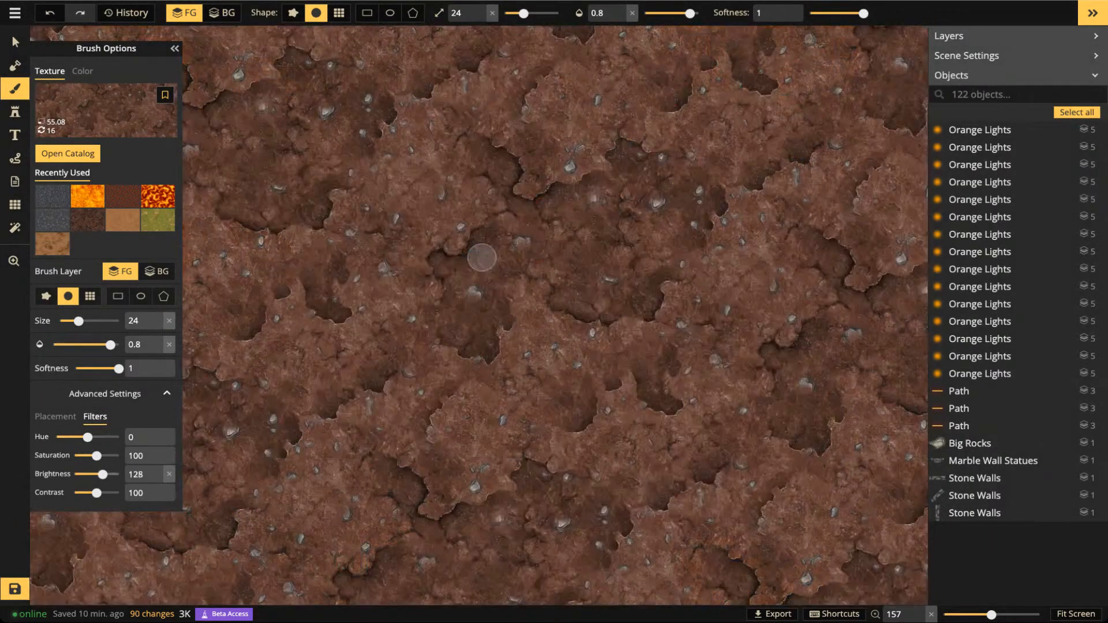
scroll(534, 351, up, 5)
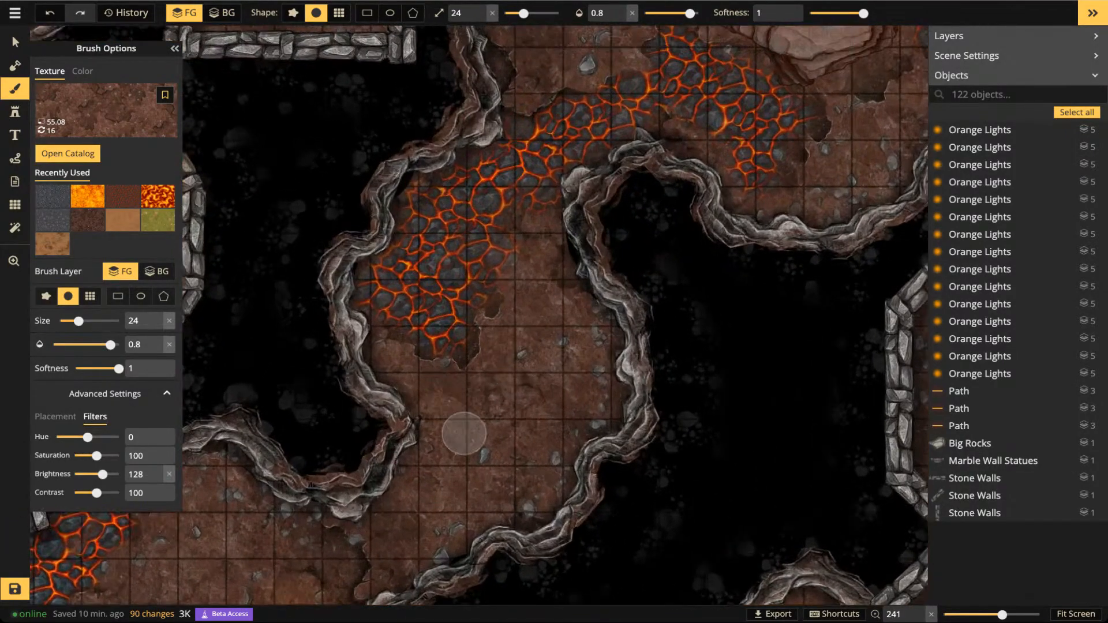
Paint lighter floor in the passage south of the cracked lava, raising the brush opacity to 1 and the texture brightness to 137
mouse_move(435, 493)
mouse_down()
mouse_move(479, 414)
mouse_move(517, 435)
mouse_move(514, 407)
mouse_up()
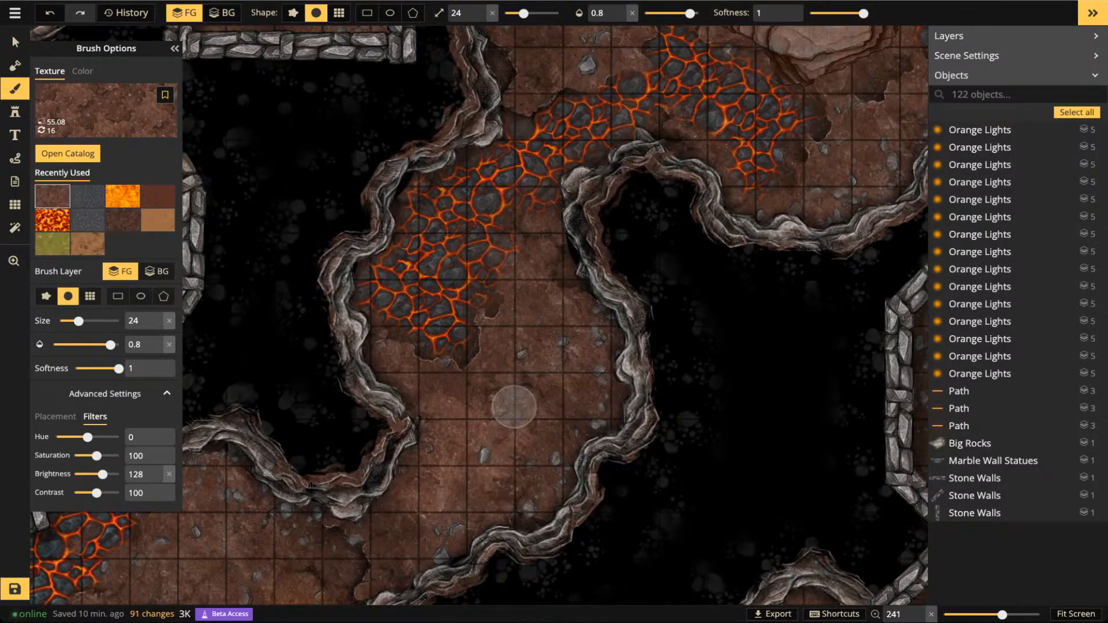
key(Right)
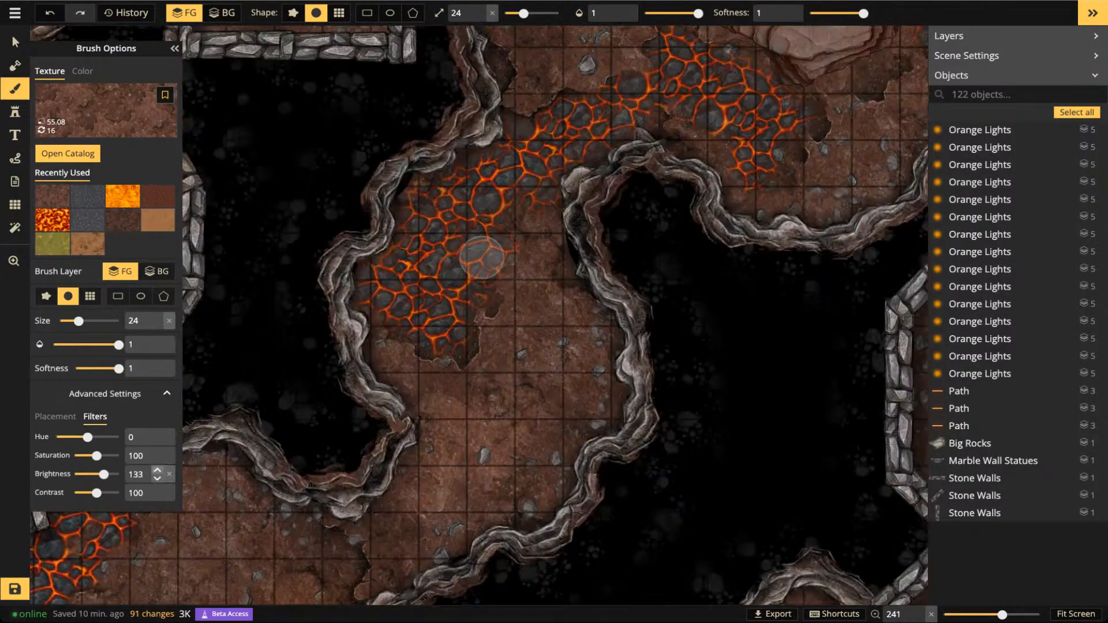
click(157, 470)
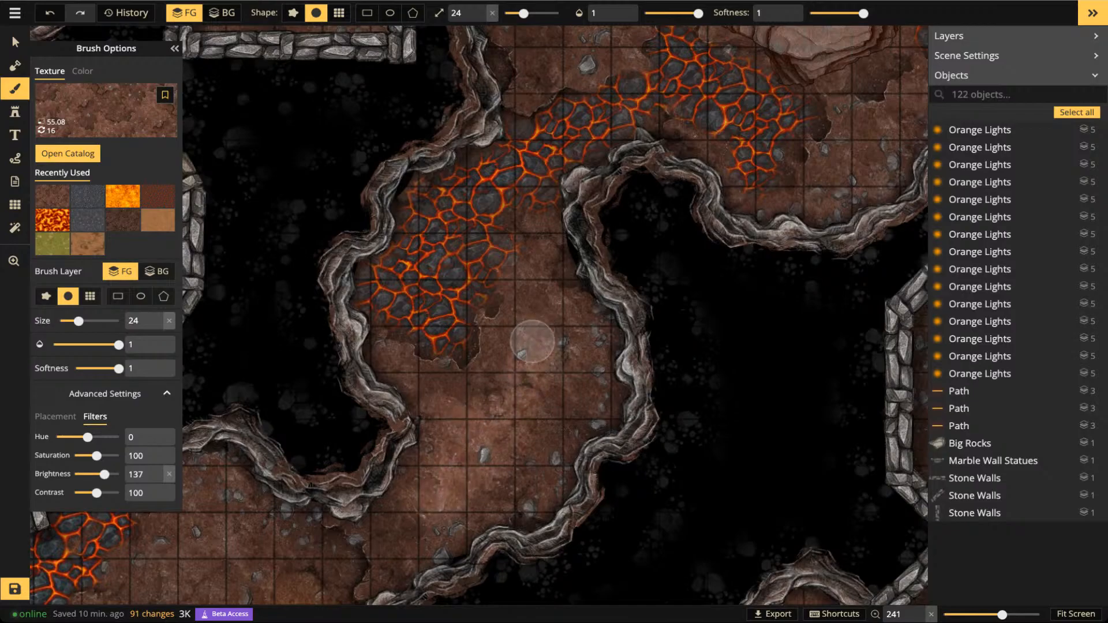
drag(470, 463, 423, 506)
mouse_move(552, 360)
mouse_down()
mouse_move(564, 399)
mouse_move(513, 434)
mouse_up()
Layer brighter highlights down the middle of the same passage floor, with texture brightness 142, 150 and finally 200
drag(105, 475, 106, 475)
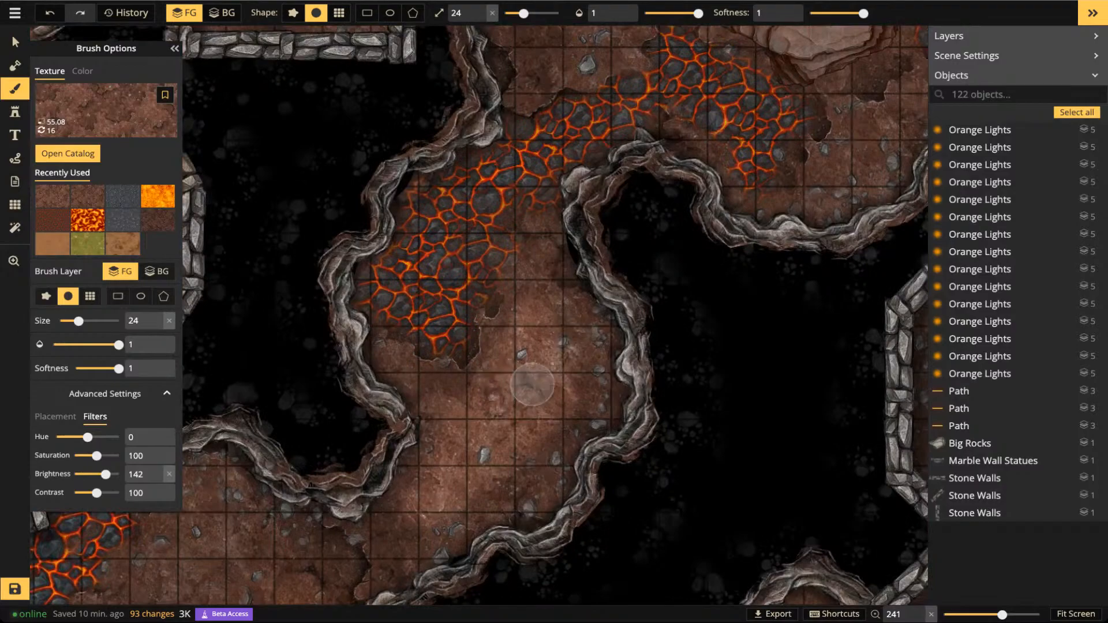
drag(543, 438, 486, 486)
drag(157, 474, 157, 460)
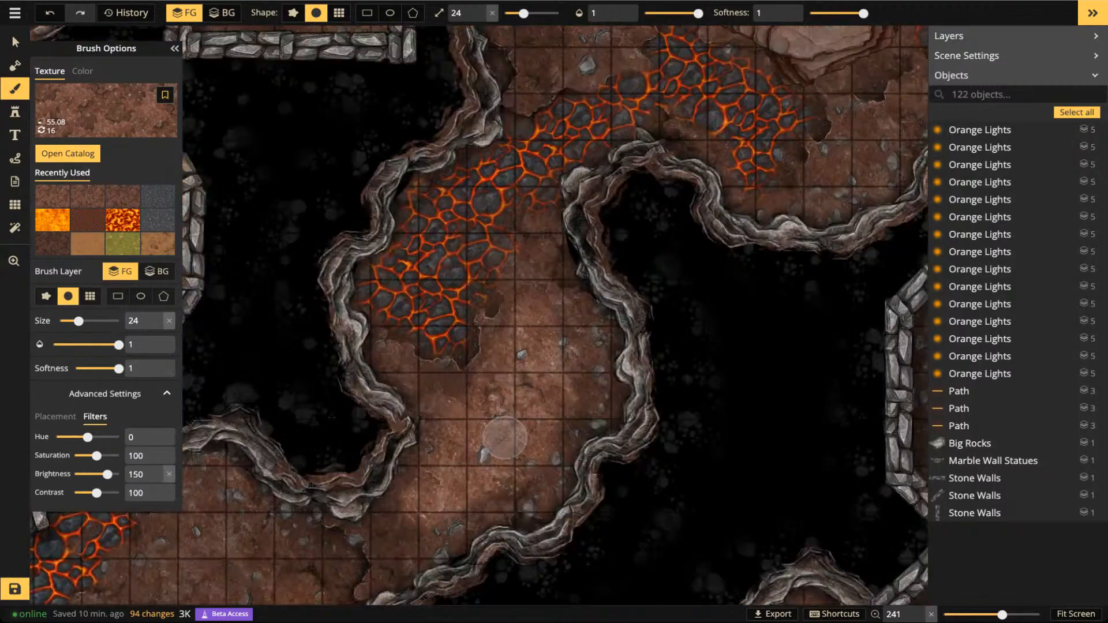
click(533, 390)
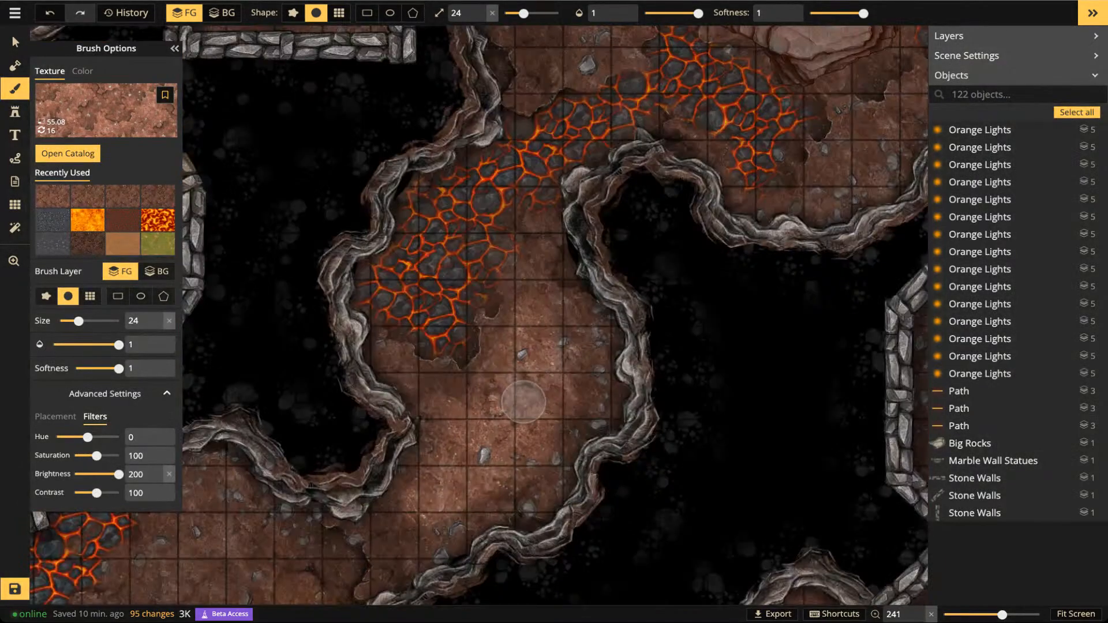
mouse_move(524, 403)
mouse_down()
mouse_move(490, 449)
mouse_move(474, 453)
mouse_move(471, 442)
mouse_move(517, 412)
mouse_move(529, 376)
mouse_move(464, 448)
mouse_up()
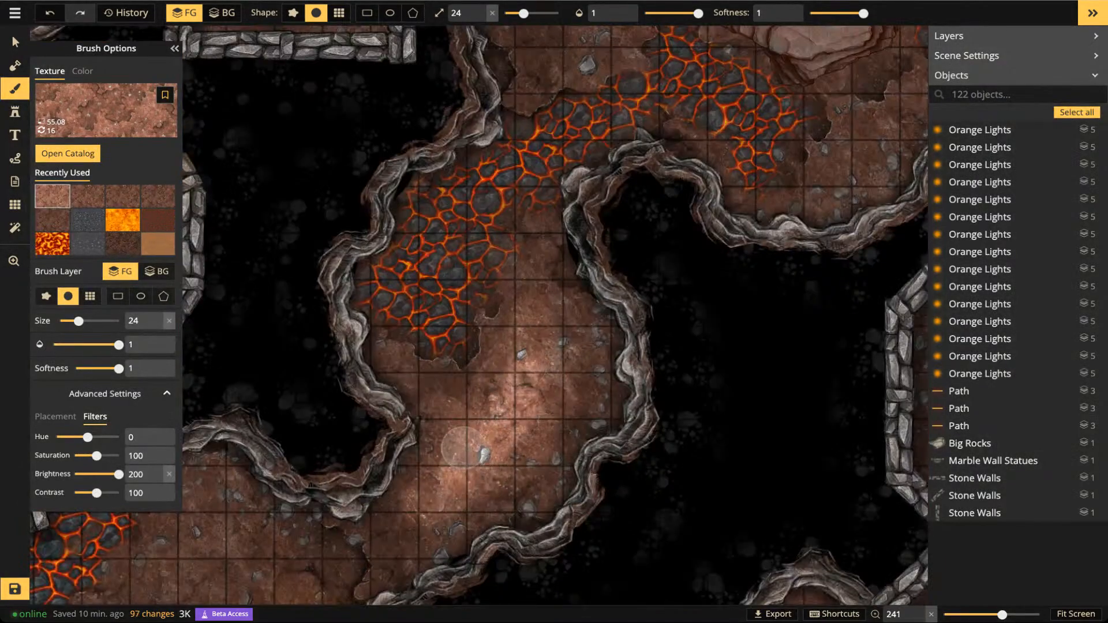
Lower the brush opacity to 0.79, try a bright patch on the junction floor northwest of the lava pool, and undo it
scroll(464, 448, down, 3)
key(space)
mouse_move(365, 576)
mouse_down()
mouse_move(617, 339)
mouse_move(683, 261)
mouse_up()
mouse_move(500, 232)
mouse_down()
mouse_move(474, 244)
mouse_move(448, 293)
mouse_move(440, 330)
mouse_move(484, 305)
mouse_move(449, 344)
mouse_move(523, 317)
mouse_move(541, 332)
mouse_move(532, 290)
mouse_move(562, 242)
mouse_move(536, 187)
mouse_move(553, 218)
mouse_move(517, 280)
mouse_move(562, 302)
mouse_move(573, 242)
mouse_up()
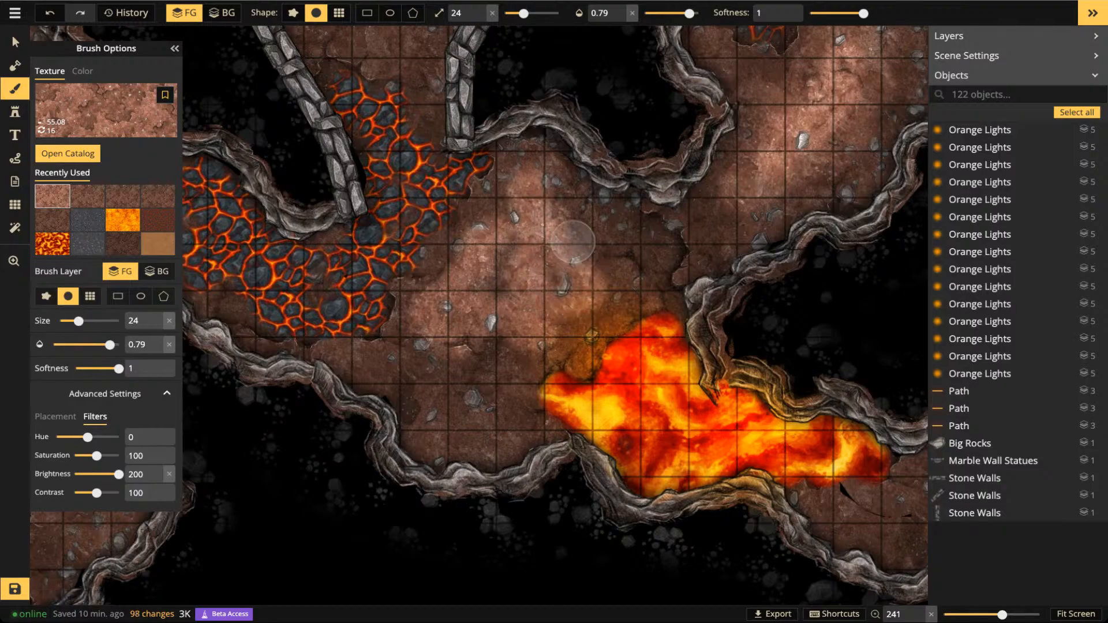
key(ctrl+z)
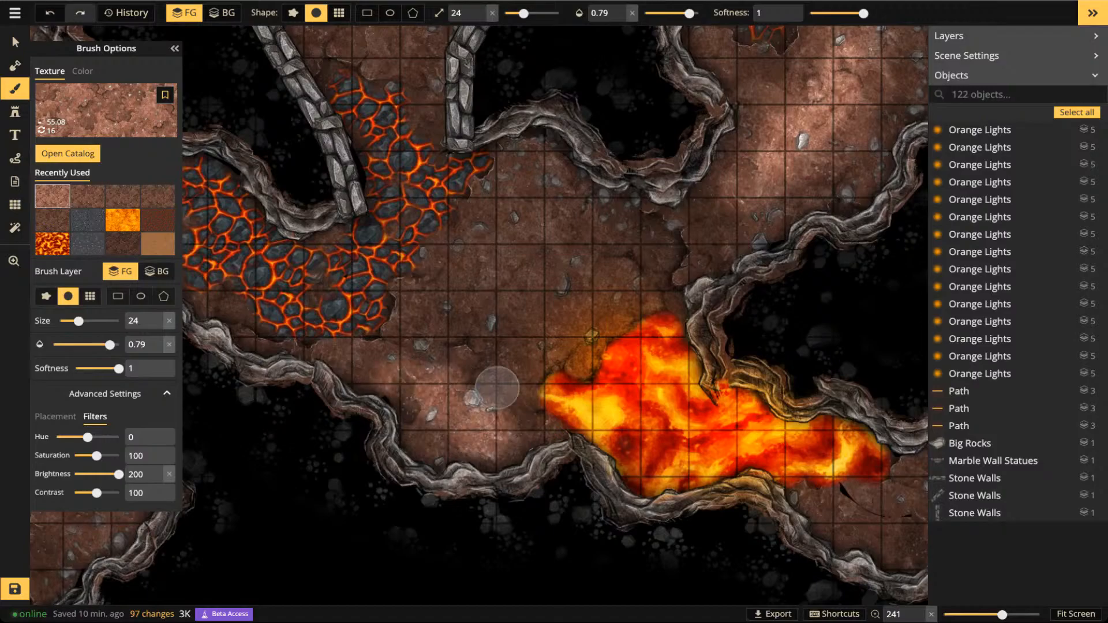
Paint bright floor highlights in the southeast cave, west of its lava and toward the stone-walled room's entrance
scroll(479, 323, down, 3)
key(space)
drag(621, 110, 318, 136)
drag(548, 260, 405, 159)
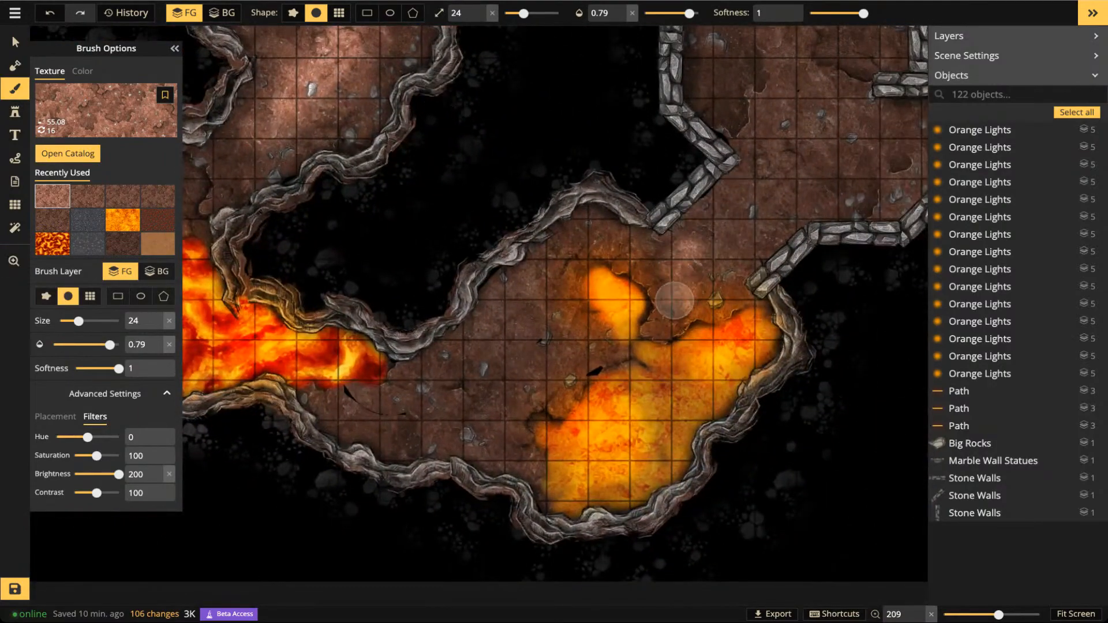
mouse_move(707, 255)
mouse_down()
mouse_move(729, 242)
mouse_move(682, 168)
mouse_up()
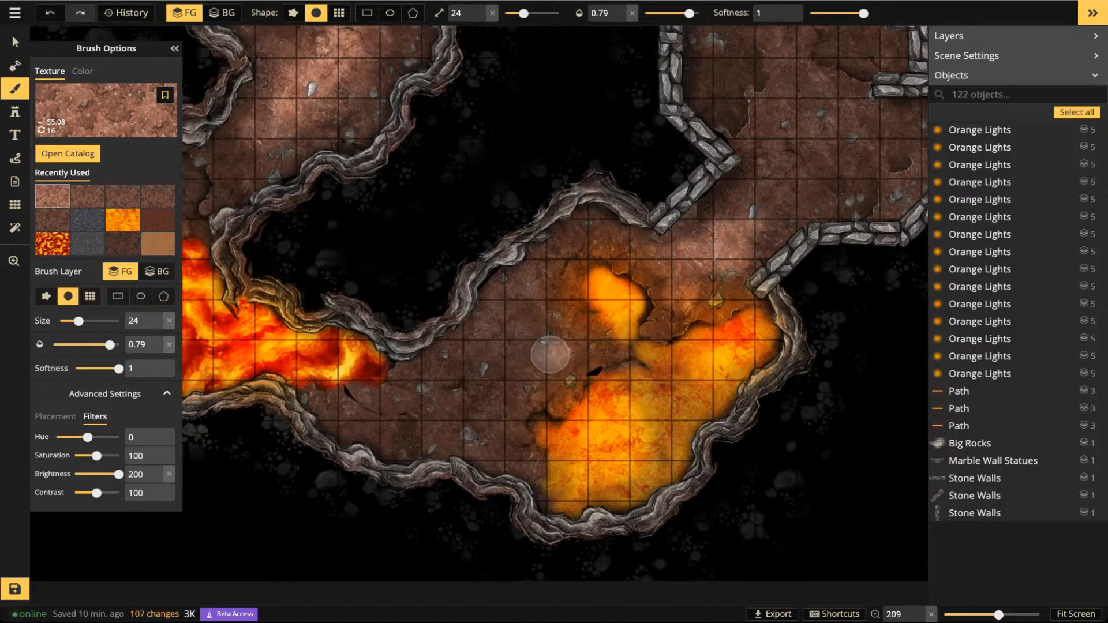
mouse_move(522, 373)
mouse_down()
mouse_move(526, 333)
mouse_move(557, 330)
mouse_move(565, 307)
mouse_up()
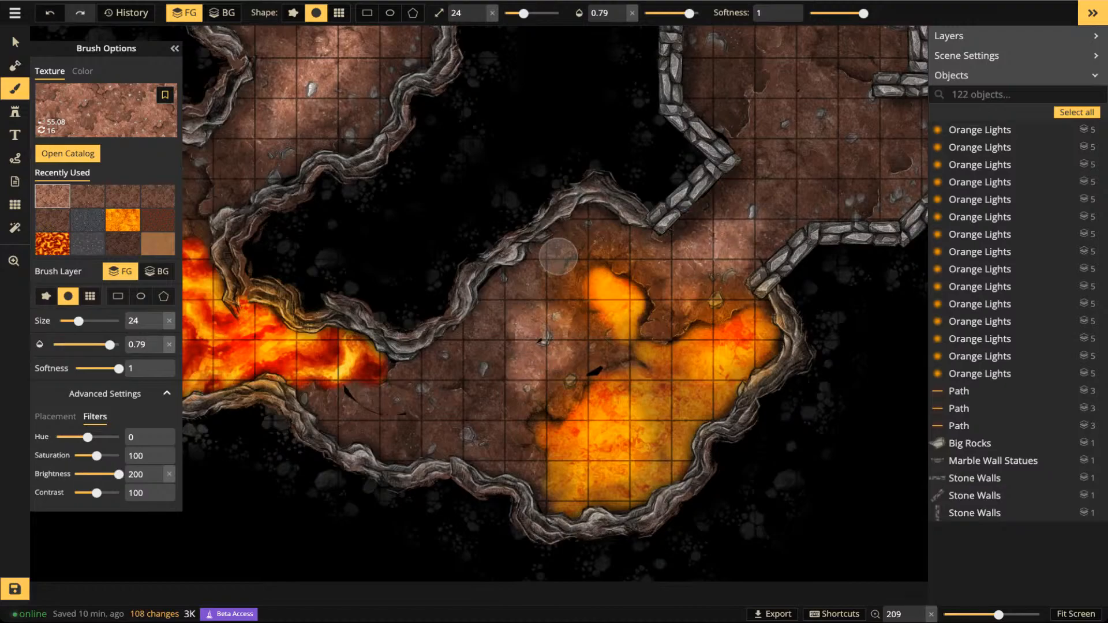
Paint bright floor highlights in the southeast stone-walled room and on the western floor of the main cave
click(834, 165)
mouse_move(832, 177)
mouse_down()
mouse_move(557, 445)
mouse_move(534, 361)
mouse_move(509, 408)
mouse_move(586, 396)
mouse_move(569, 432)
mouse_move(489, 447)
mouse_up()
drag(366, 164, 517, 340)
drag(459, 246, 585, 311)
mouse_move(404, 199)
mouse_down()
mouse_move(368, 219)
mouse_move(386, 211)
mouse_move(398, 253)
mouse_move(414, 197)
mouse_move(381, 174)
mouse_move(362, 233)
mouse_move(442, 214)
mouse_move(455, 186)
mouse_up()
drag(632, 126, 615, 287)
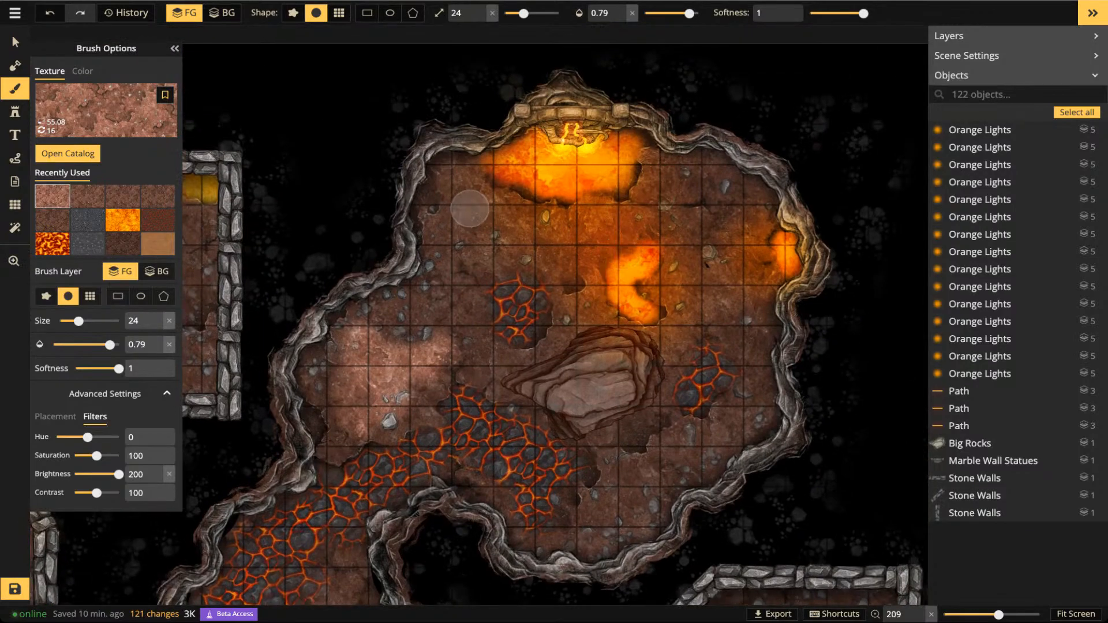
Choose the brown floor texture with brightness 128 and set the brush to size 42 and opacity 0.67
scroll(515, 241, down, 8)
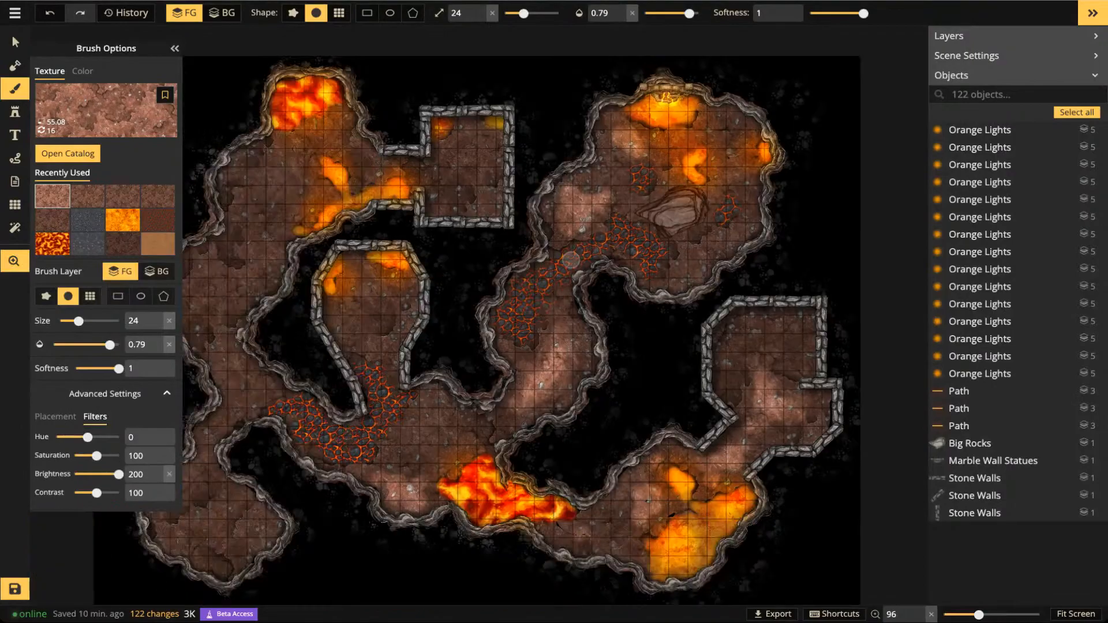
drag(571, 260, 602, 240)
mouse_move(468, 246)
mouse_down()
mouse_move(557, 245)
mouse_move(463, 248)
mouse_up()
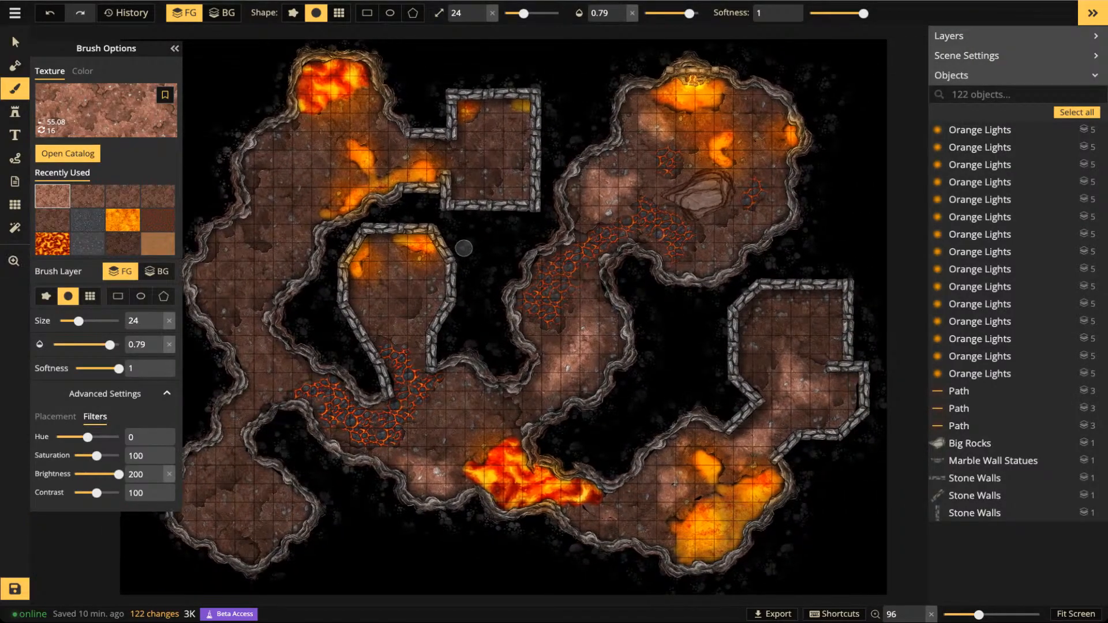
click(52, 220)
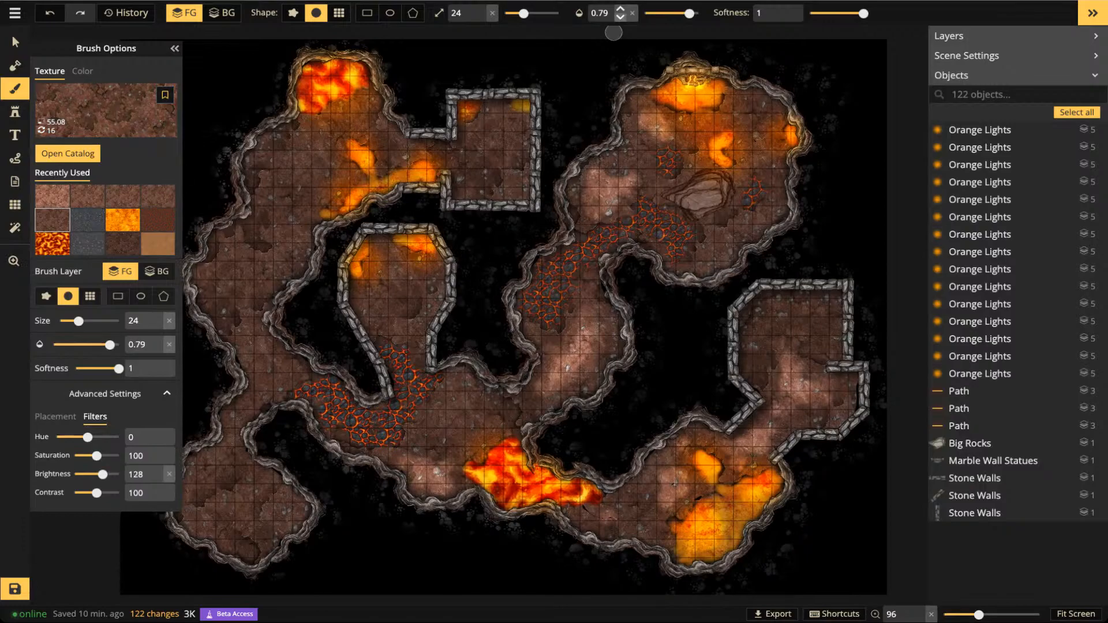
click(531, 13)
click(684, 14)
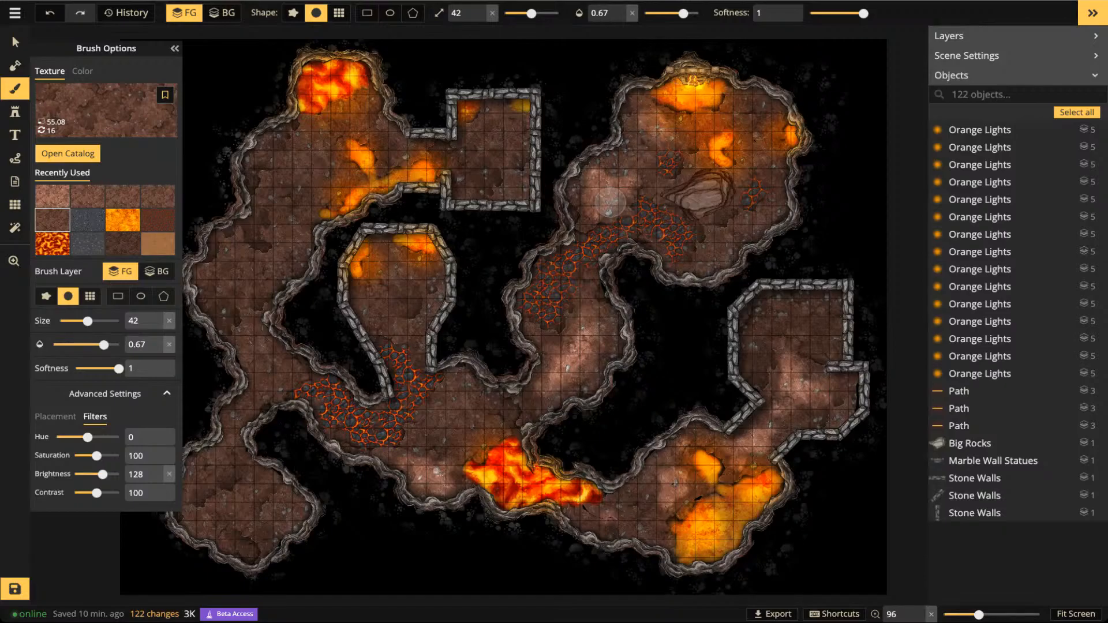
Paint over the bright patches in the main cave, the junction west of the lava pool and the stone room's entrance to soften them
click(639, 183)
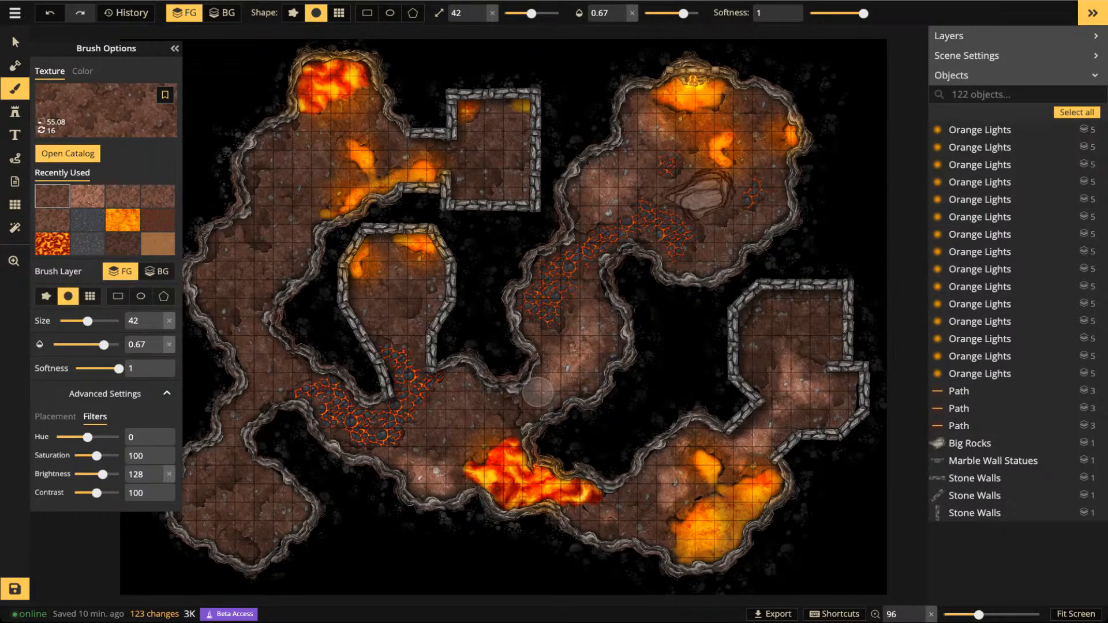
mouse_move(411, 479)
mouse_down()
mouse_move(414, 467)
mouse_move(446, 482)
mouse_move(414, 465)
mouse_up()
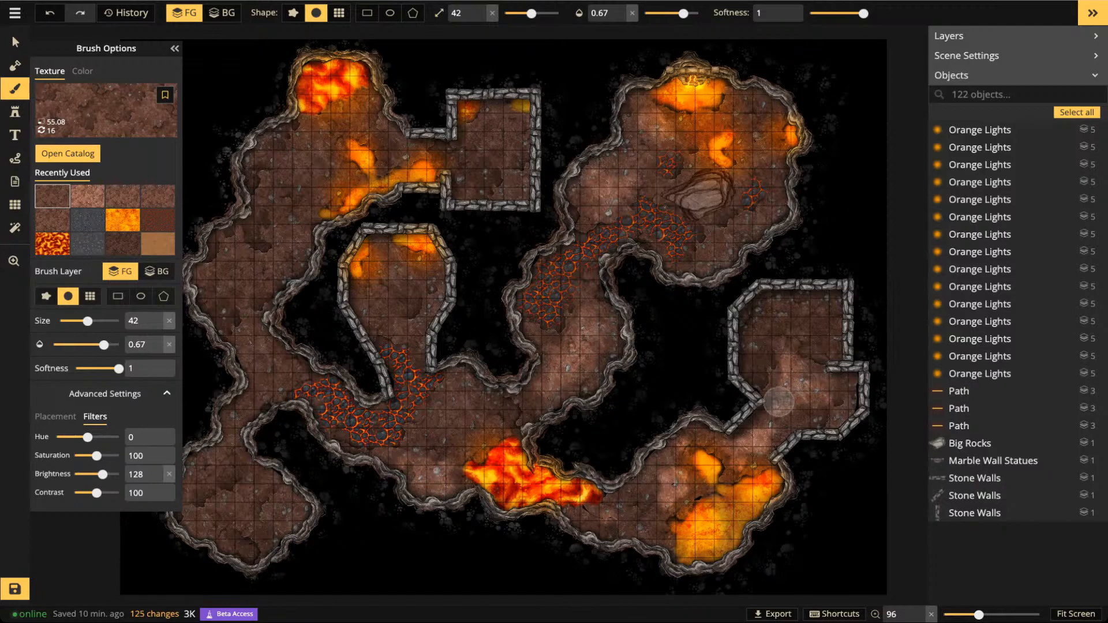
drag(745, 417, 758, 440)
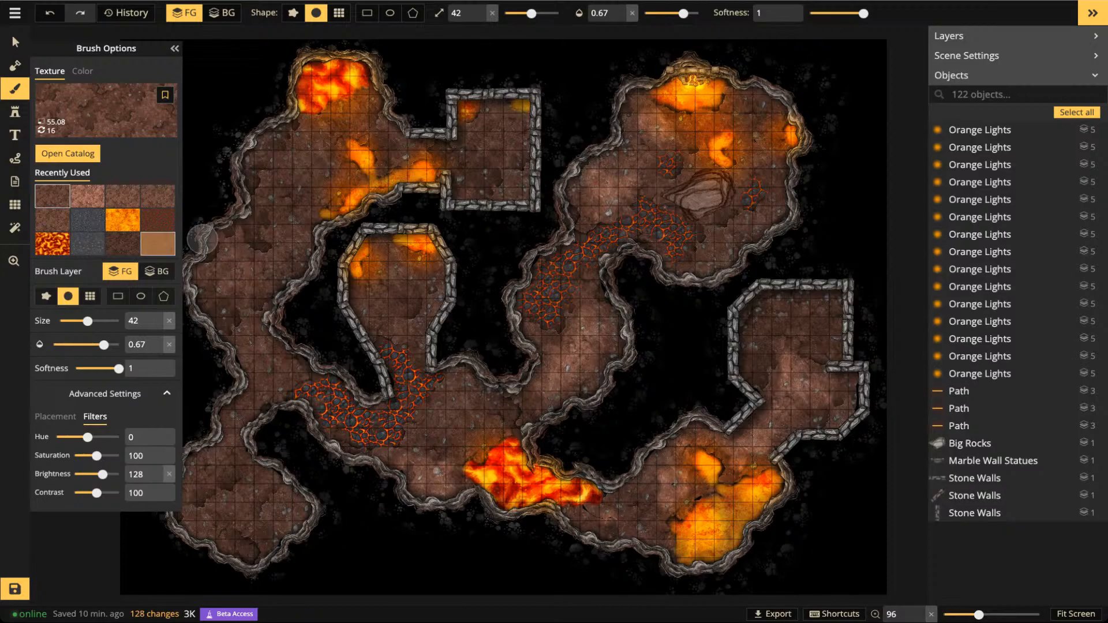
Search the stamp catalog for "treasure" and choose the Treasure Piles stamp for the northeast cave
click(15, 42)
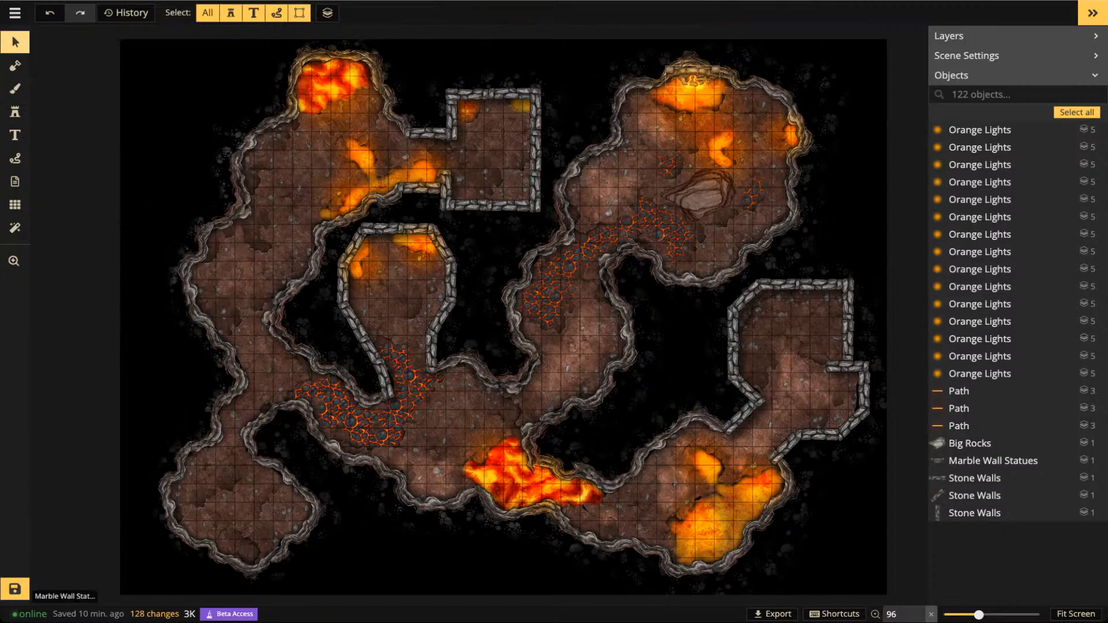
scroll(627, 168, up, 2)
key(space)
drag(670, 121, 551, 48)
scroll(576, 226, up, 5)
scroll(578, 219, up, 2)
key(space)
scroll(547, 254, down, 5)
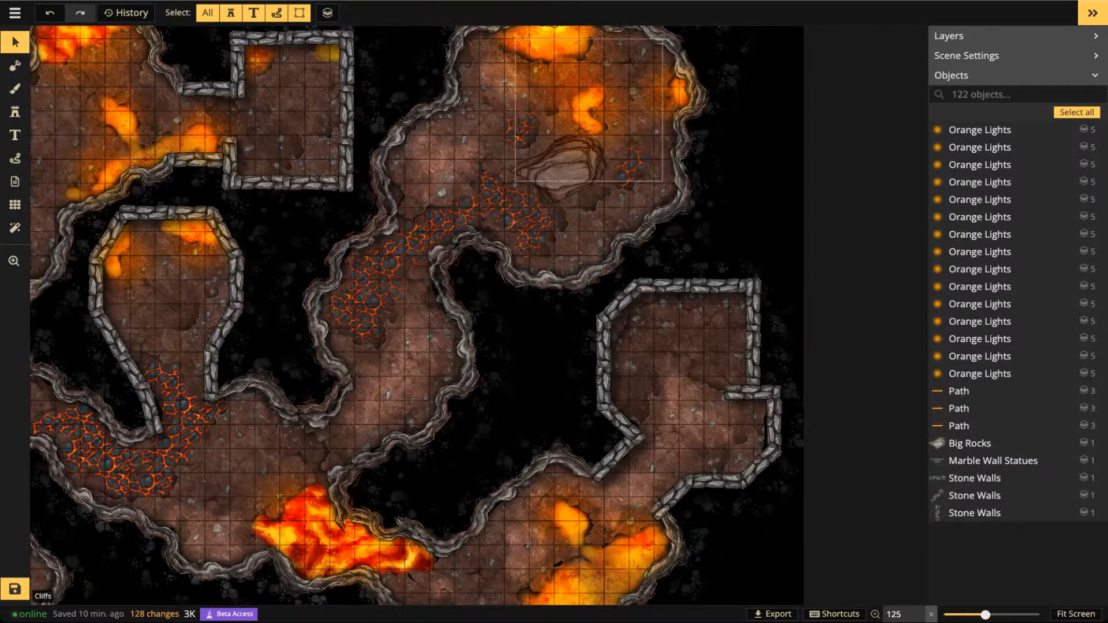
key(space)
drag(557, 101, 573, 245)
scroll(573, 245, up, 3)
scroll(548, 231, up, 4)
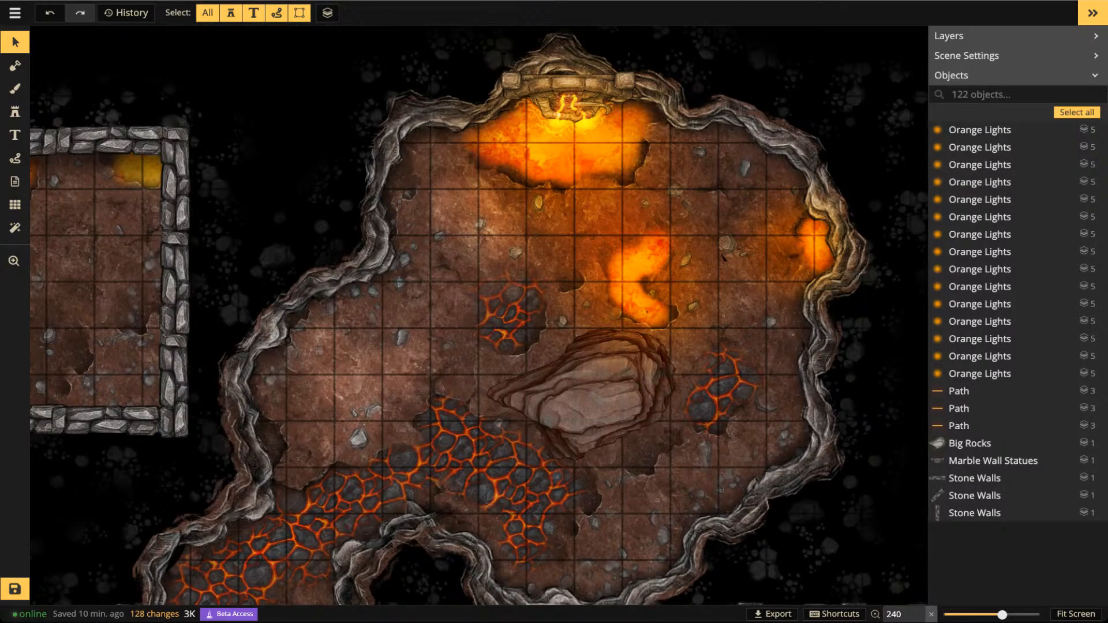
click(15, 112)
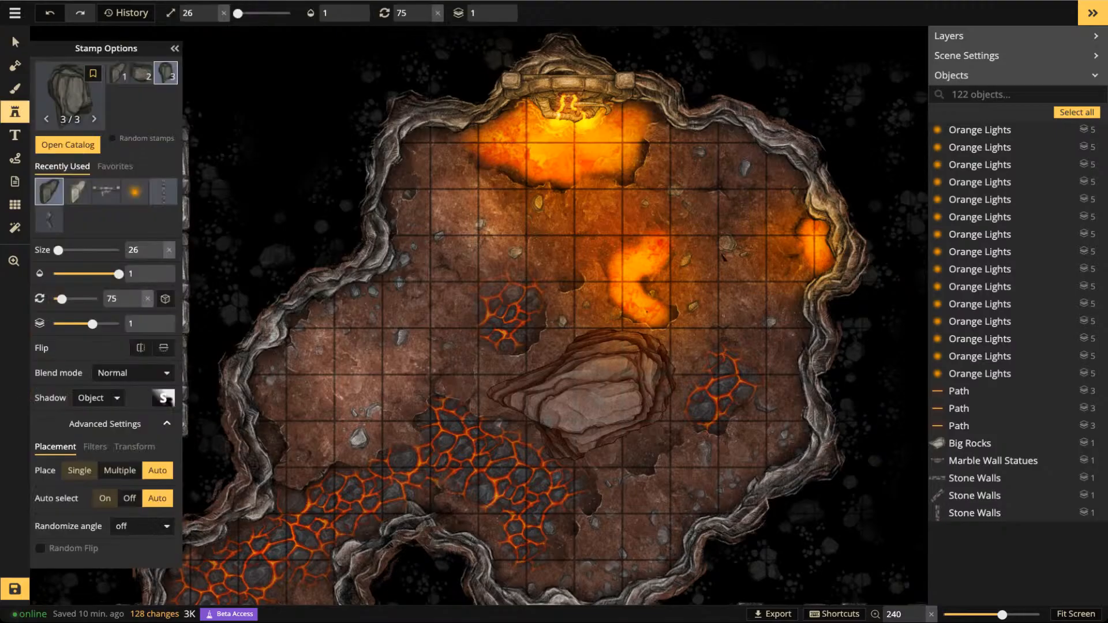
click(73, 96)
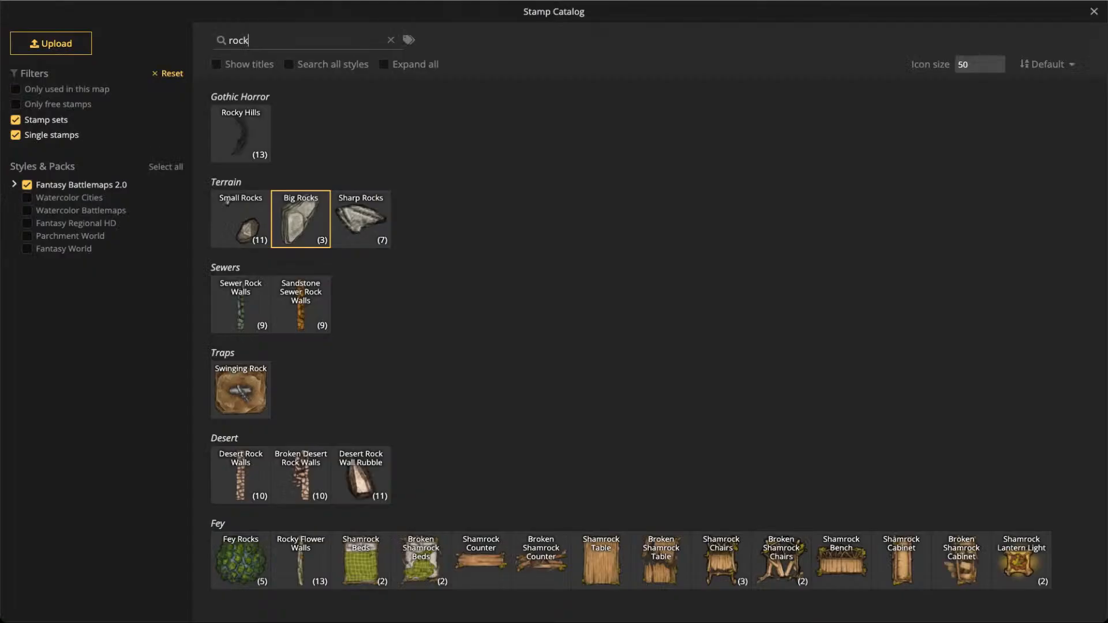
text(treasure)
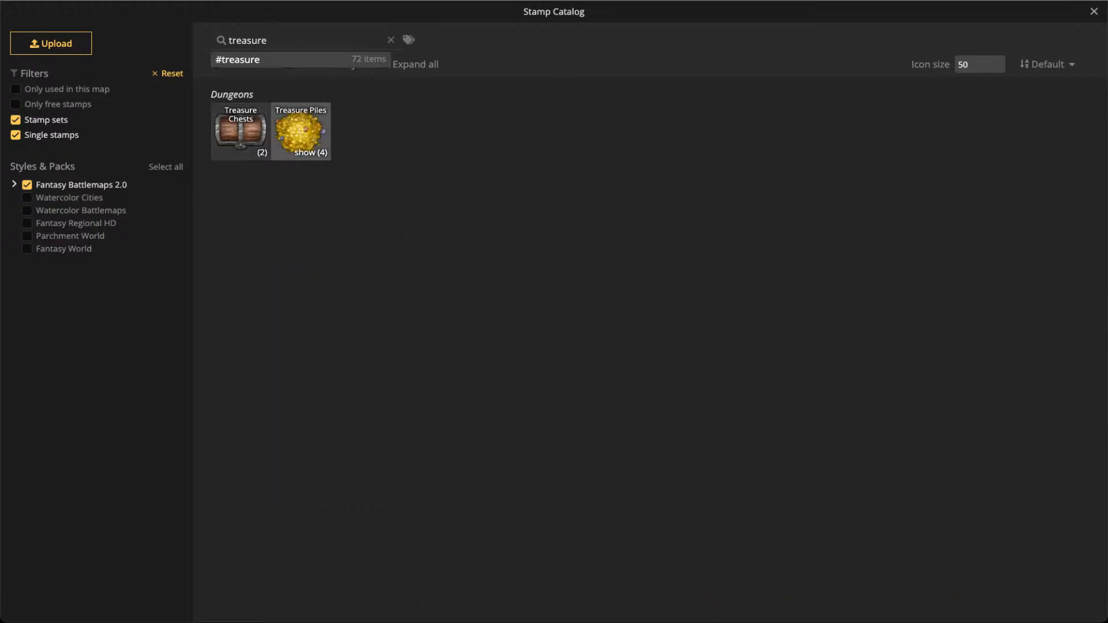
click(301, 130)
Place a small treasure pile on the northeast cave's floor, southwest of the statue's lava pool, and nudge it toward the western wall
scroll(490, 199, up, 5)
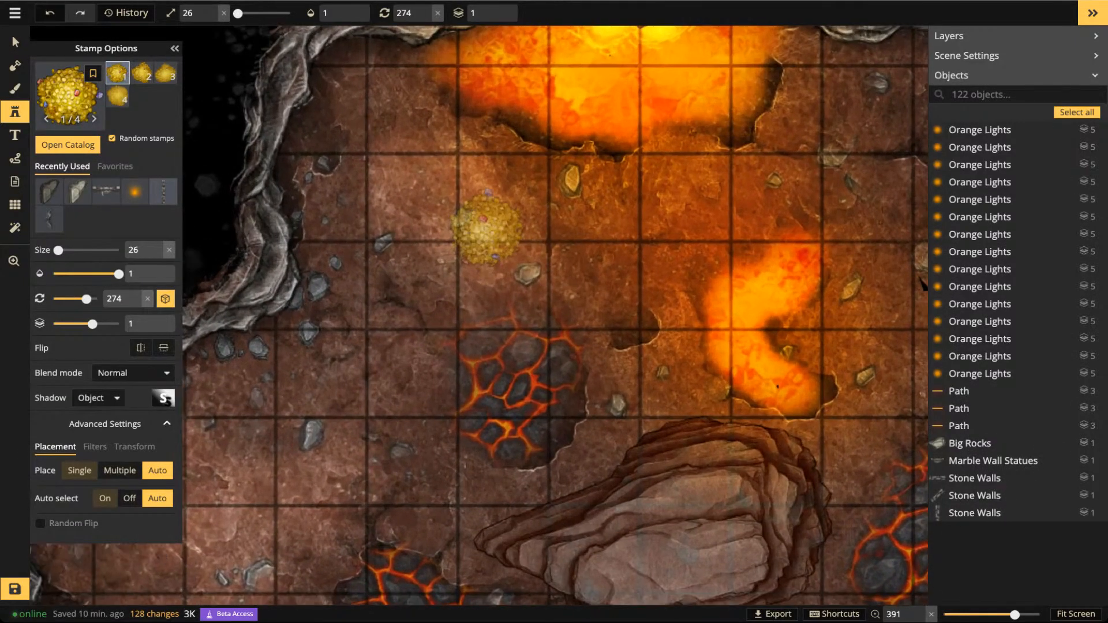
scroll(491, 199, up, 4)
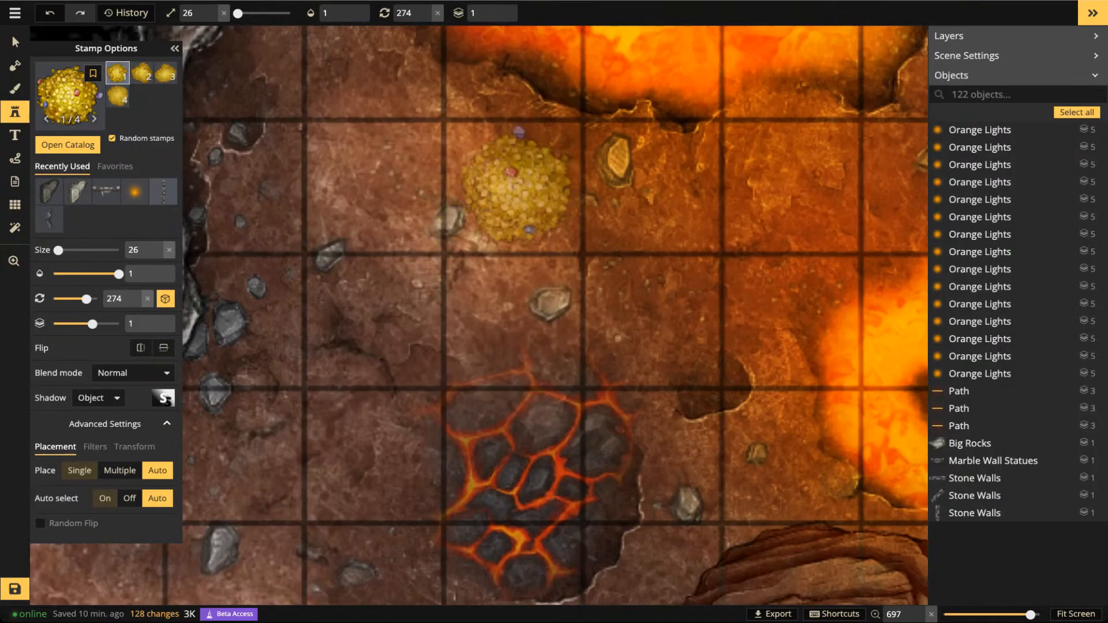
click(376, 185)
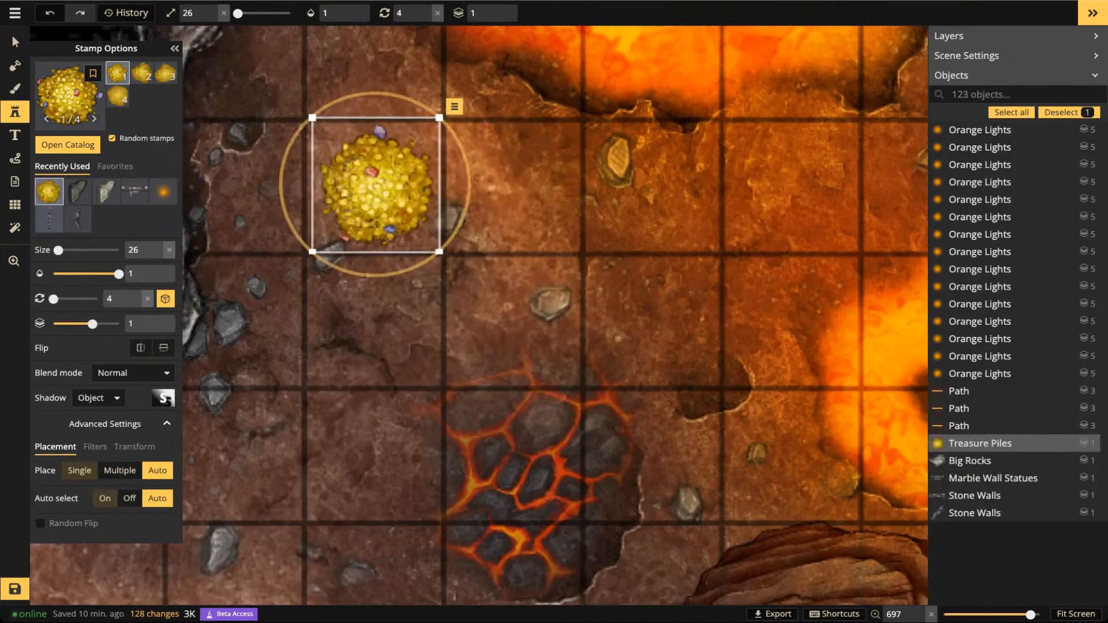
click(15, 43)
scroll(358, 170, up, 2)
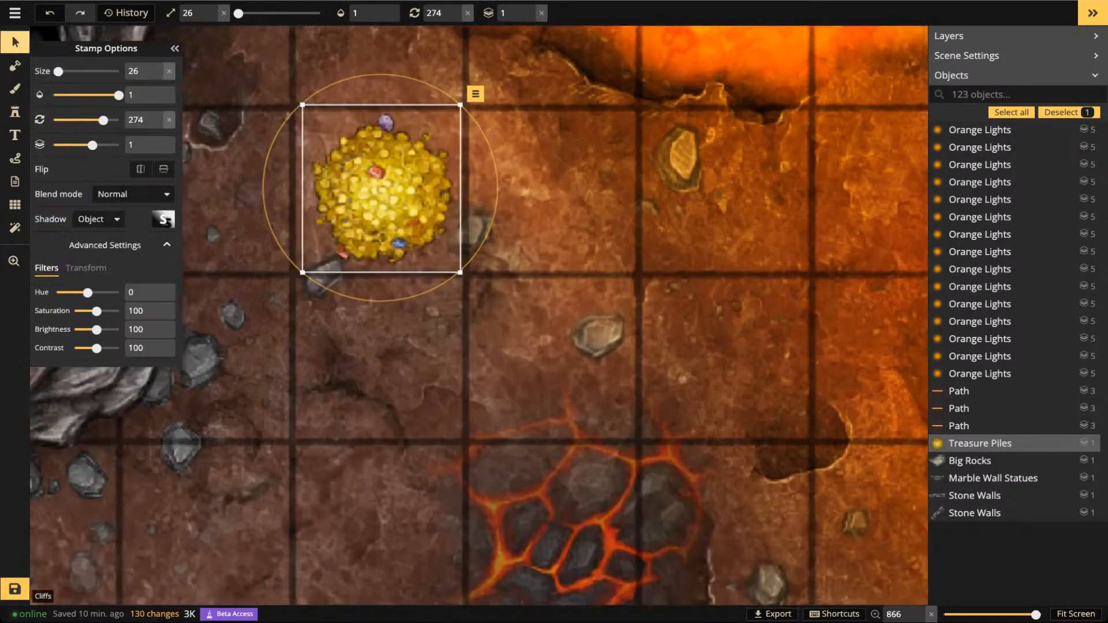
drag(381, 188, 351, 175)
scroll(372, 194, down, 2)
scroll(351, 176, down, 6)
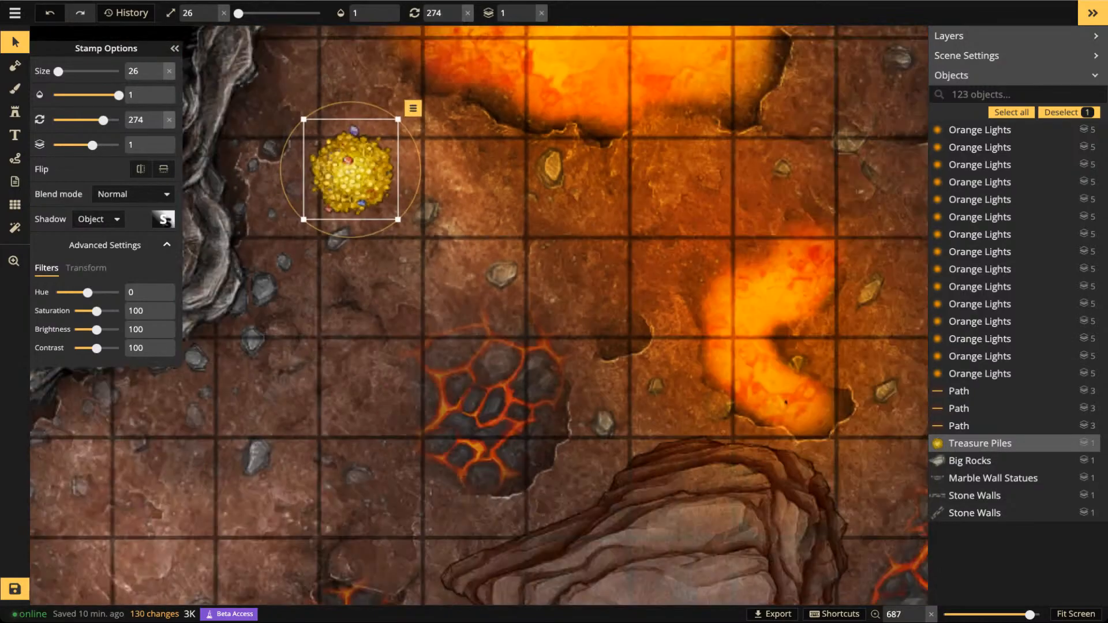
Set the small treasure pile's shadow to None and adjust its position slightly
click(98, 219)
click(104, 245)
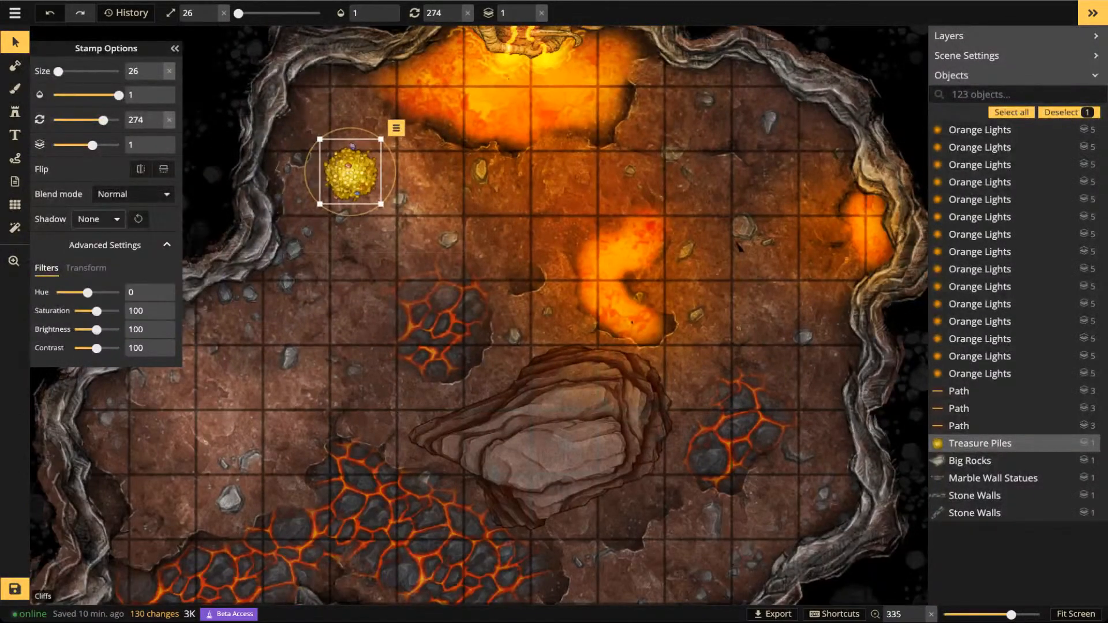
drag(357, 179, 360, 182)
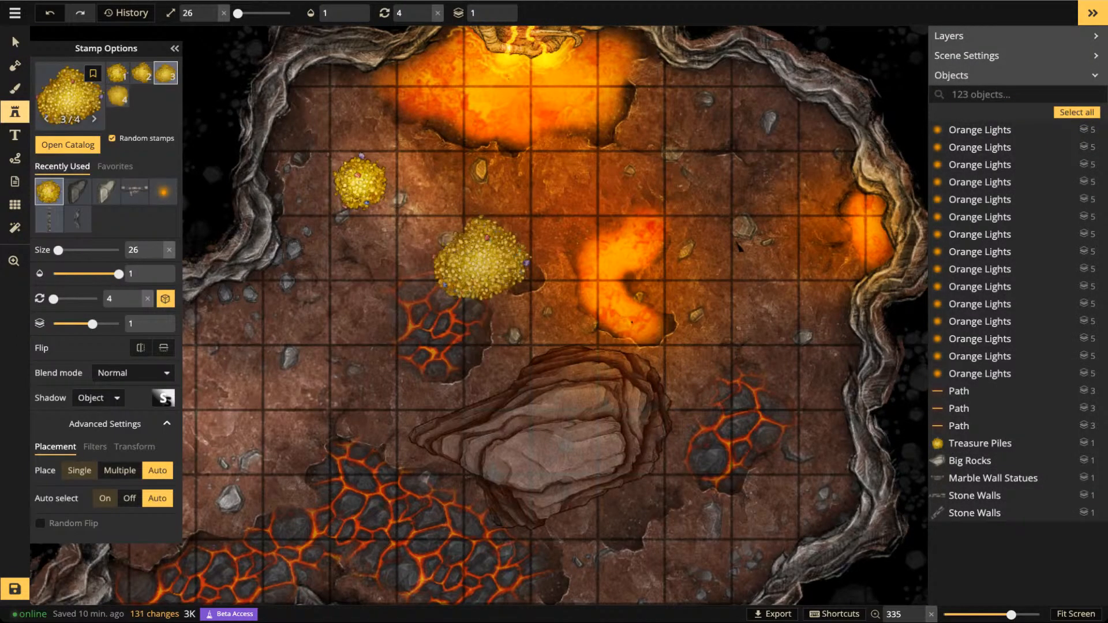
Place the largest Treasure Piles variant (4/4) over the small pile and set its shadow to None
key(ctrl+z)
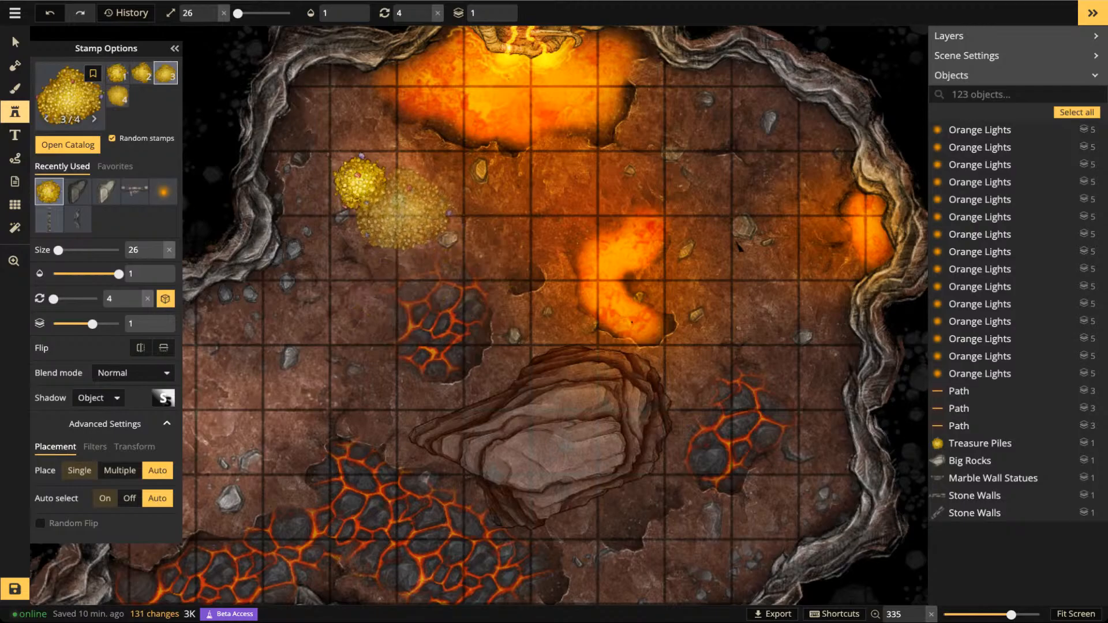
key(Right)
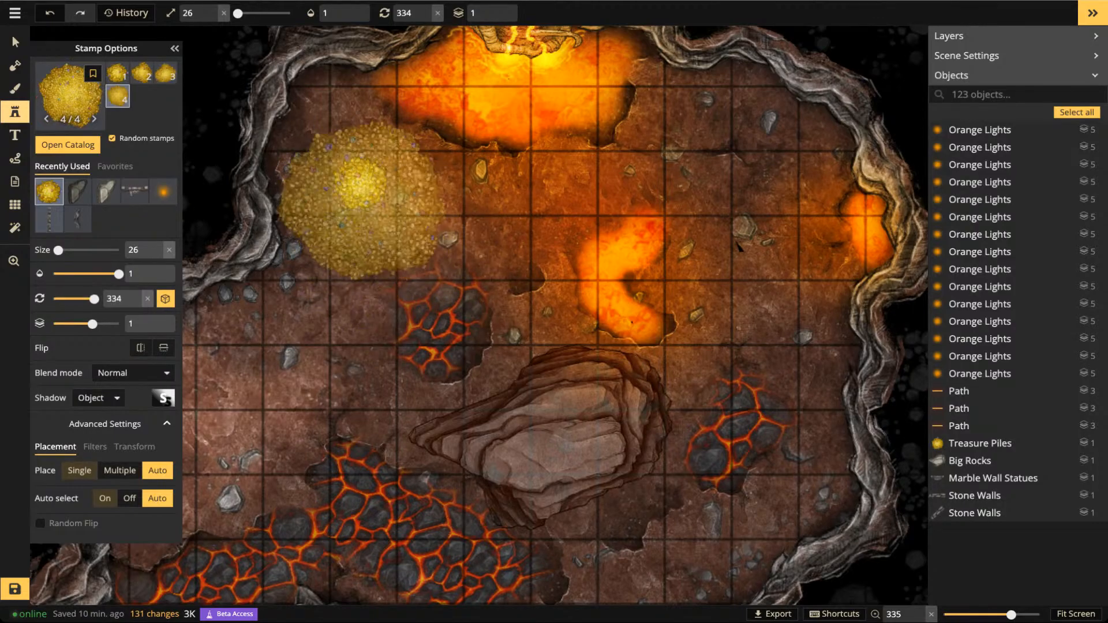
click(368, 203)
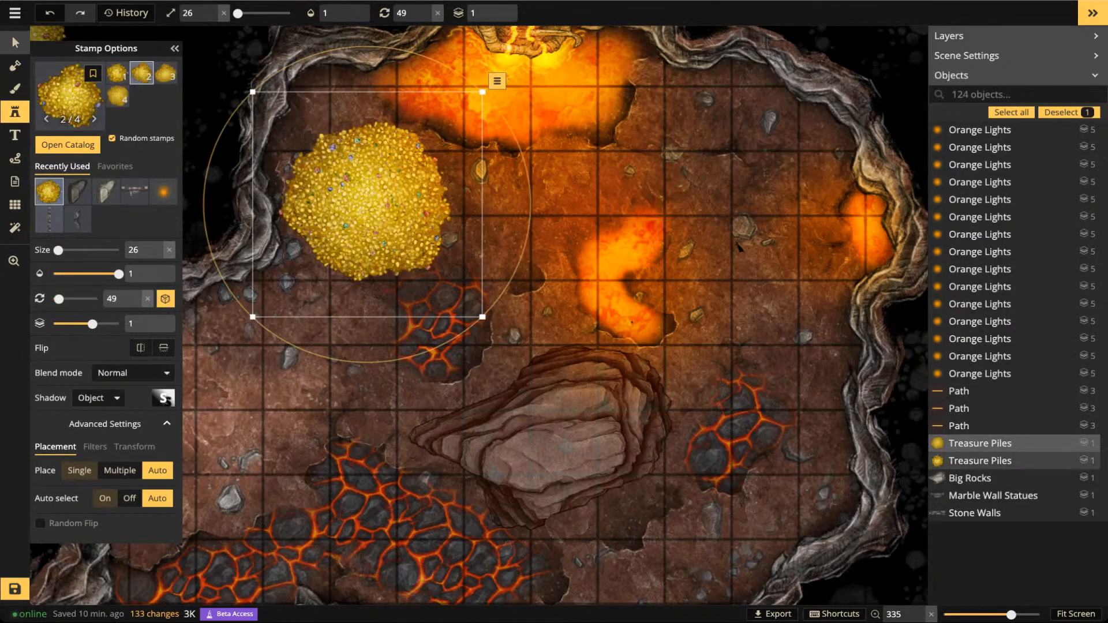
click(16, 43)
click(99, 219)
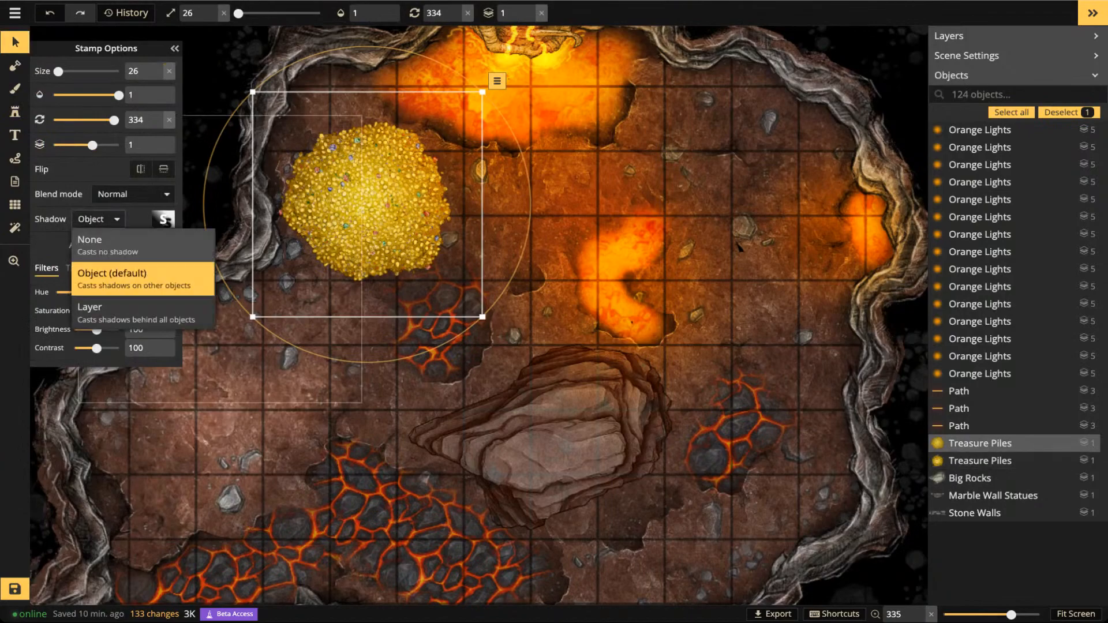
click(99, 245)
click(16, 43)
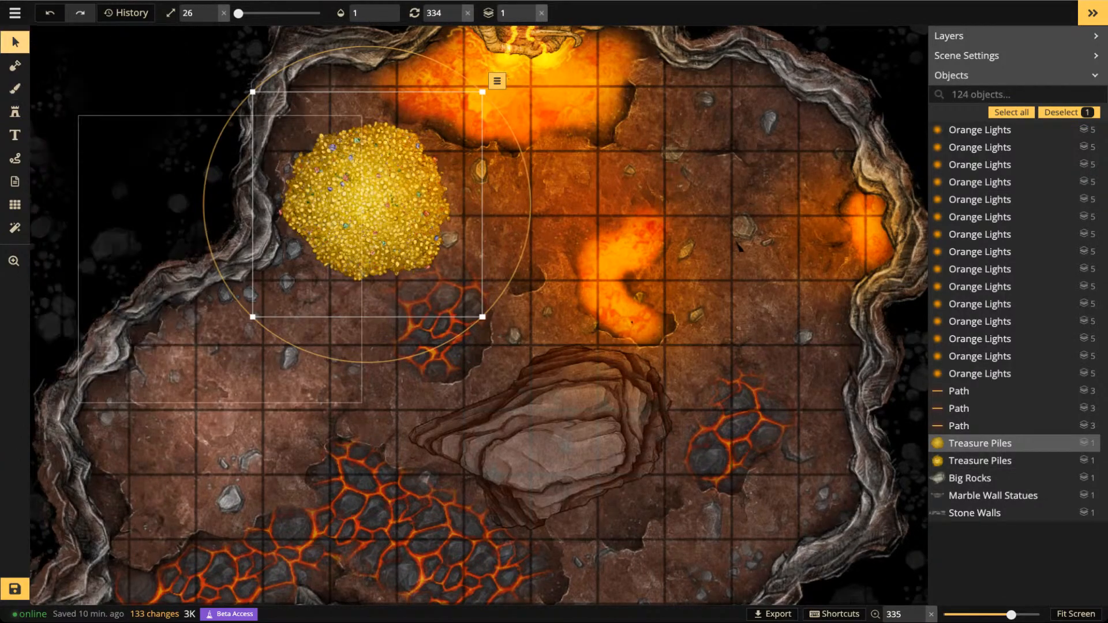
Move the small pile east of the large one and lower the large pile's brightness to 87
click(360, 184)
drag(361, 183, 527, 216)
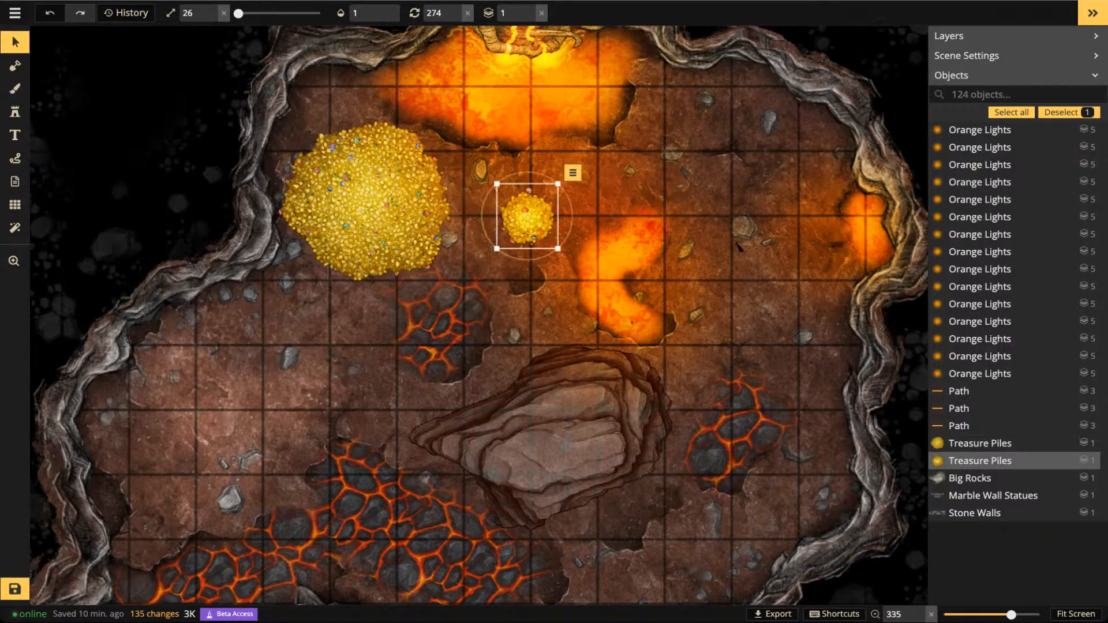
click(368, 205)
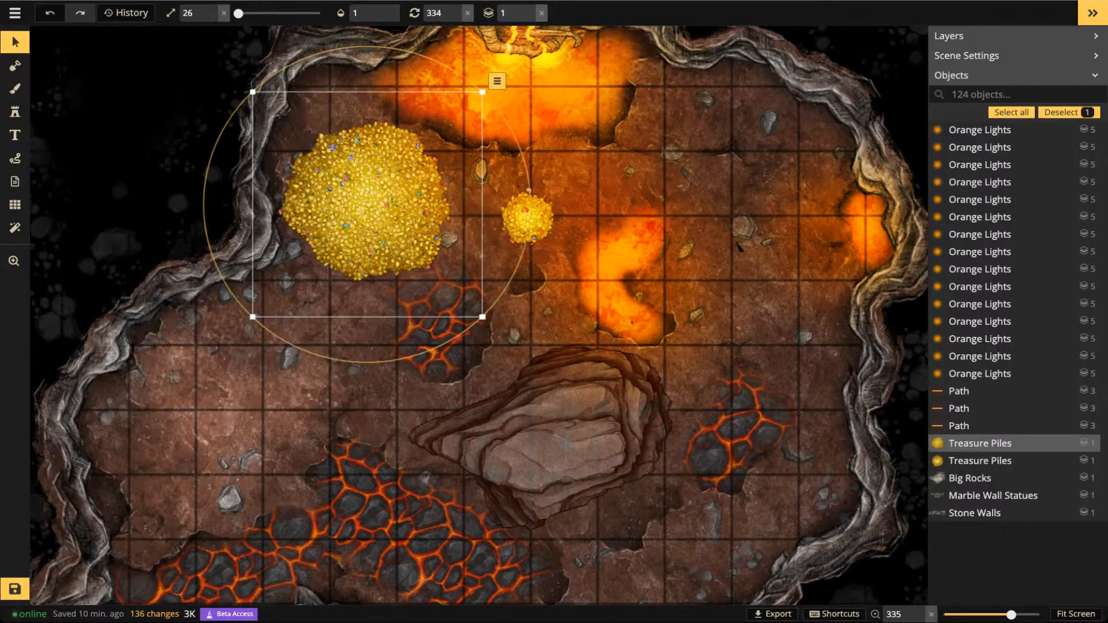
click(15, 43)
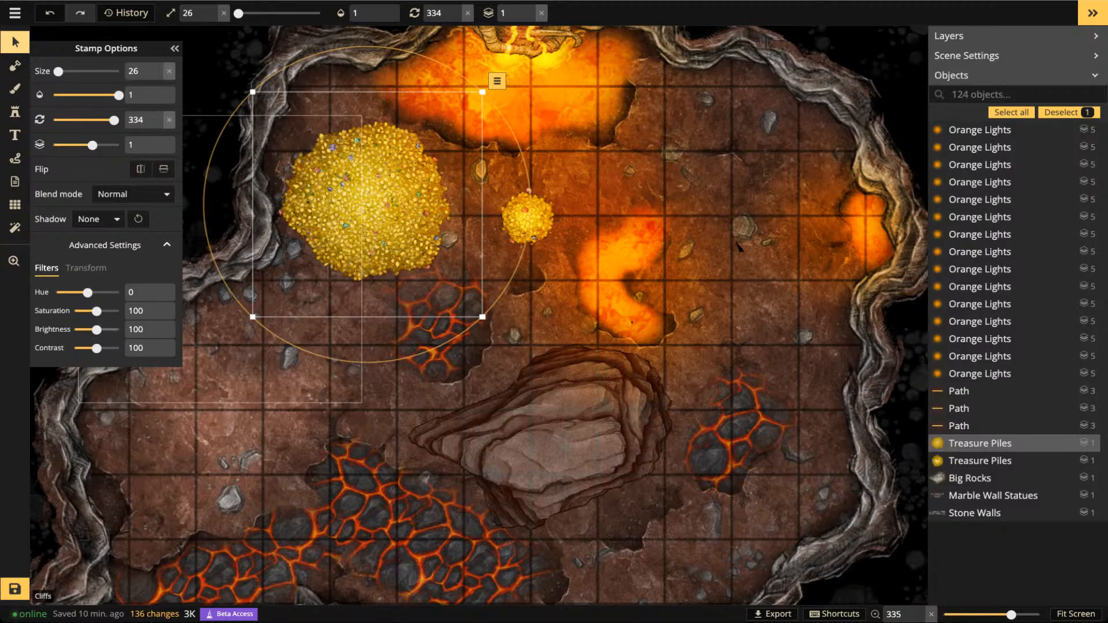
drag(96, 330, 94, 330)
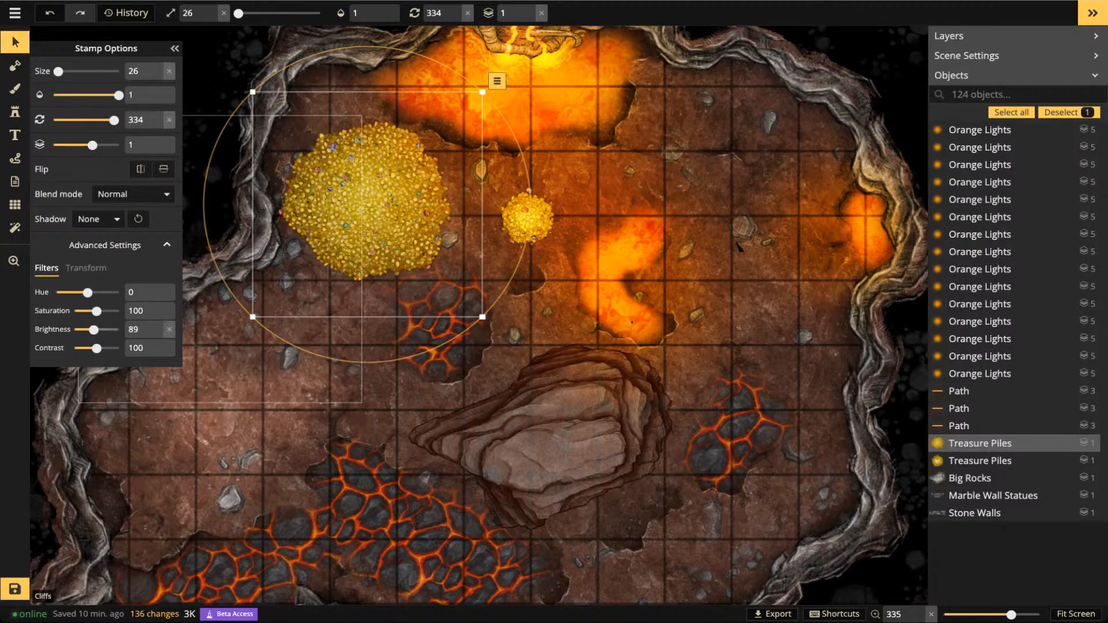
Move the small pile onto the center of the large pile and raise it to layer 2
drag(528, 218, 369, 202)
key(Page_Up)
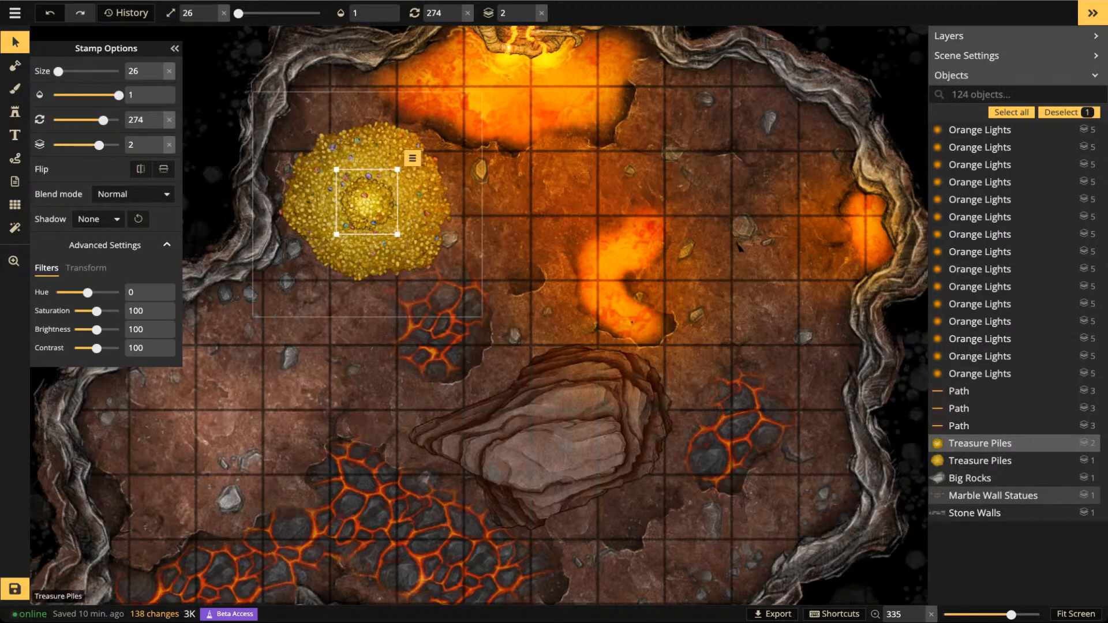
Set the large treasure pile's brightness to 82
click(323, 238)
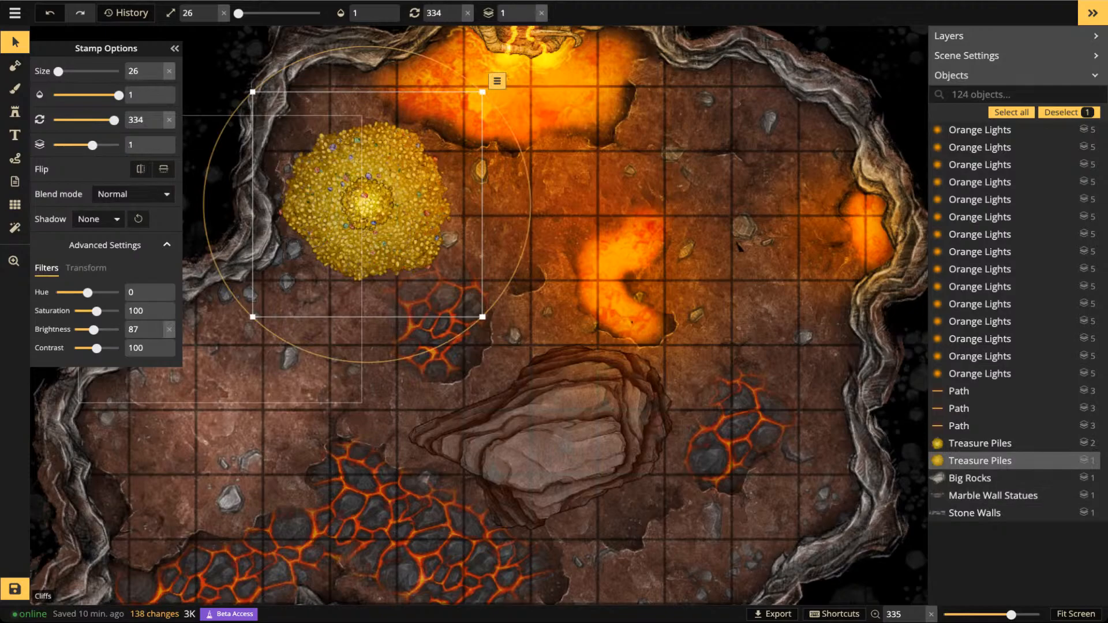
click(157, 334)
click(157, 333)
Move the small treasure pile off the large one and delete it
click(368, 203)
drag(369, 203, 510, 245)
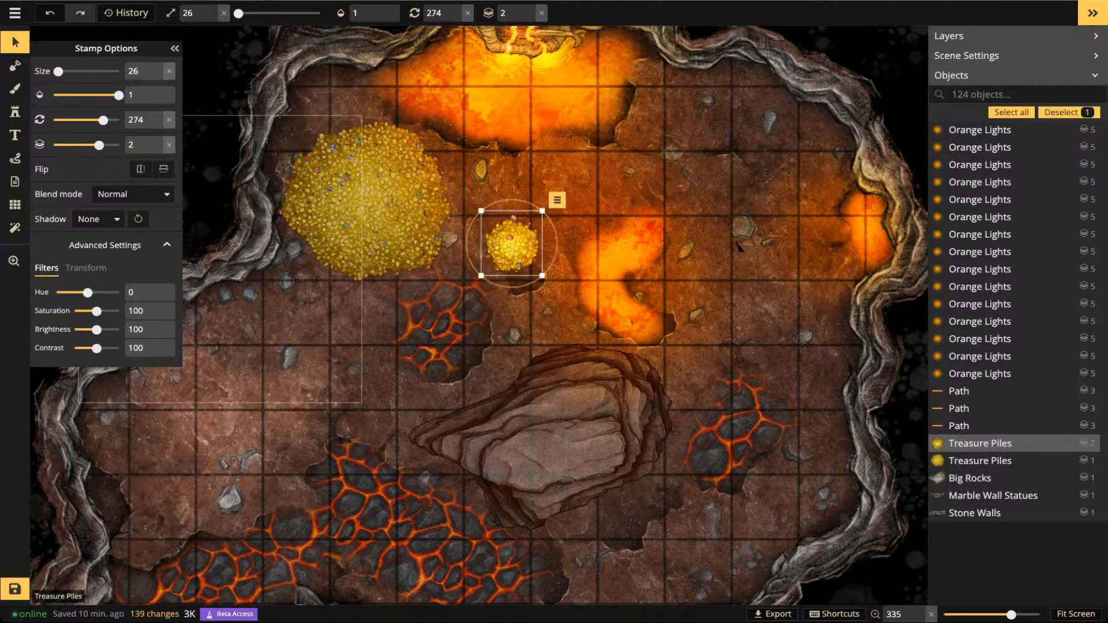
key(Delete)
Place Treasure Piles variant 3/4 on layer 2 over the large pile's center and set its shadow to None
click(15, 112)
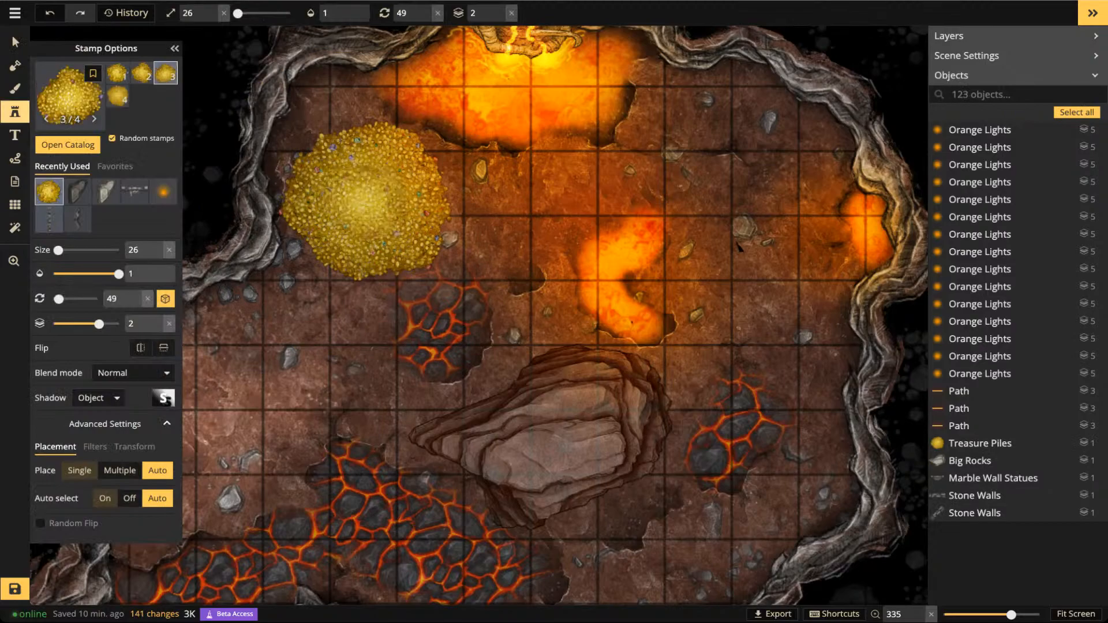
click(370, 200)
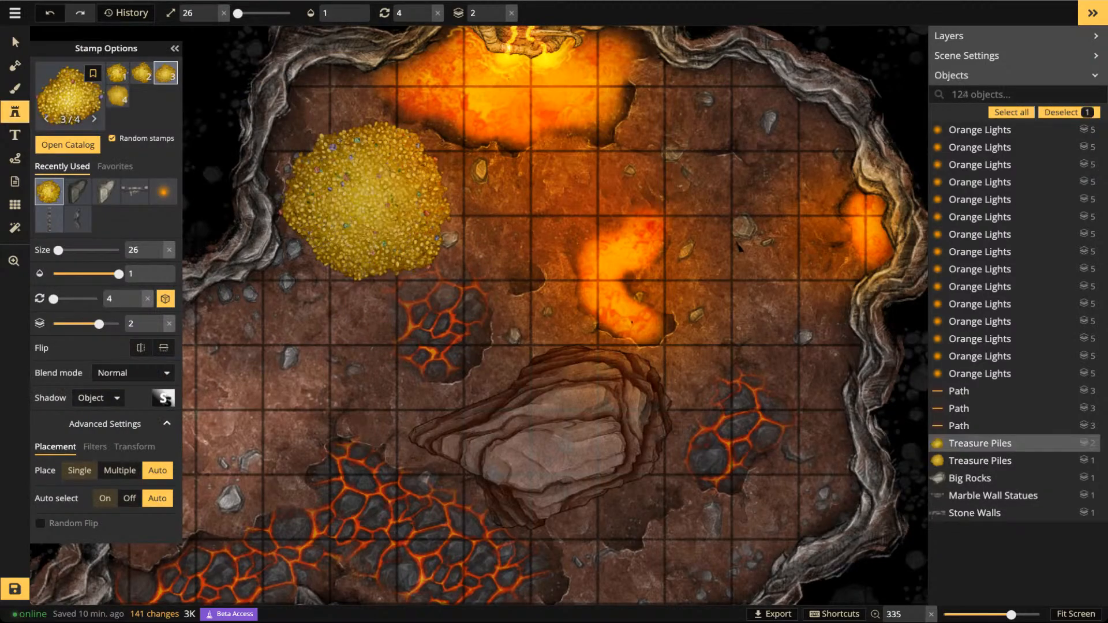
click(15, 42)
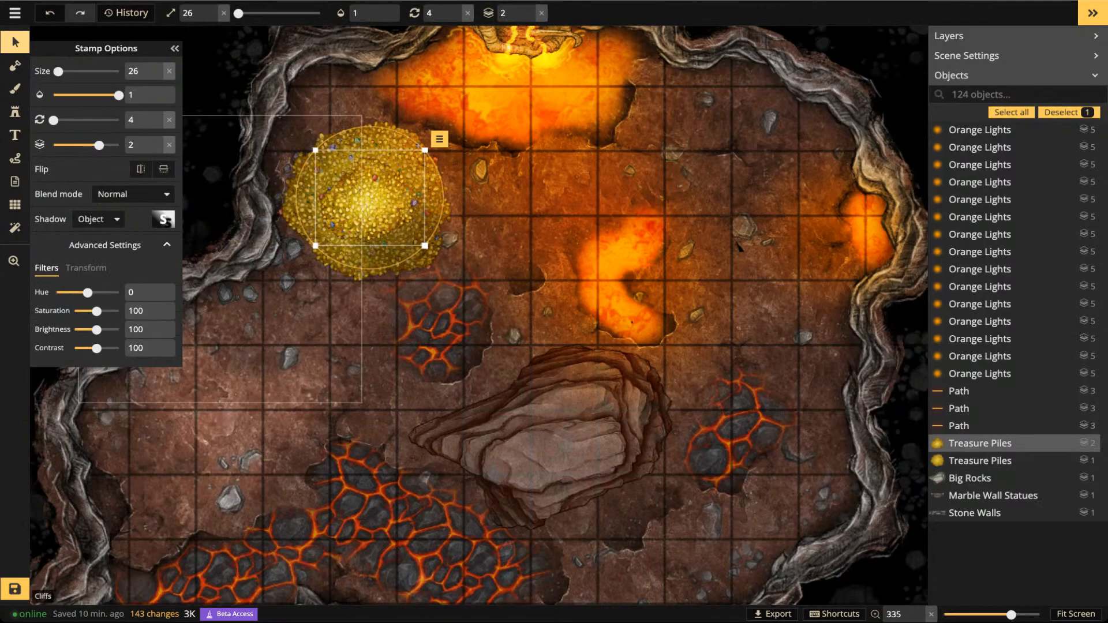
click(98, 219)
click(115, 234)
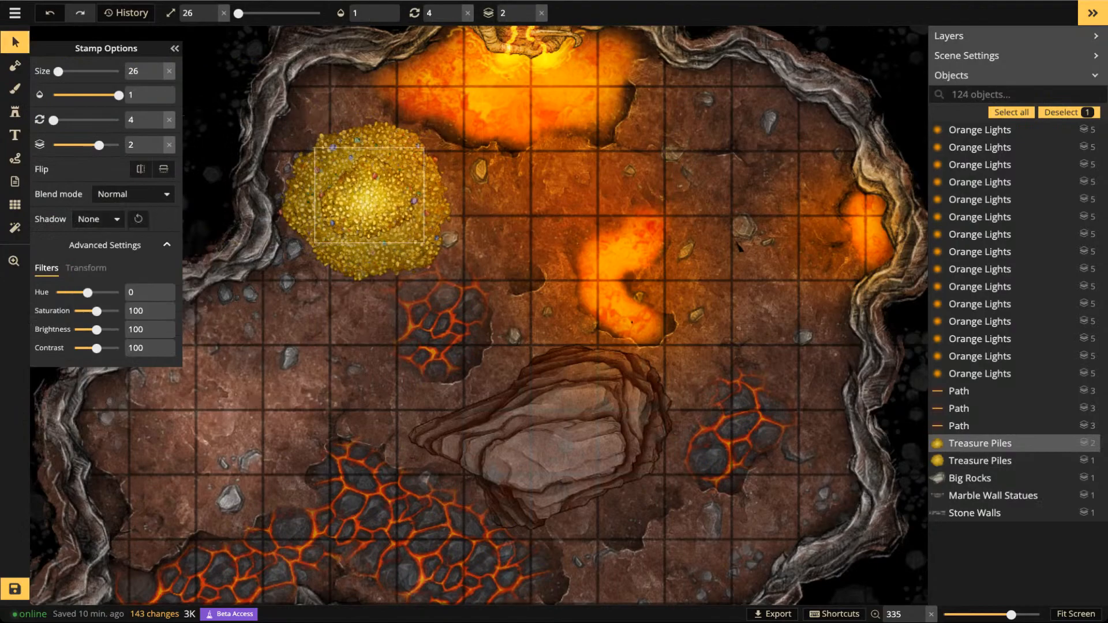
key(Escape)
scroll(304, 169, down, 2)
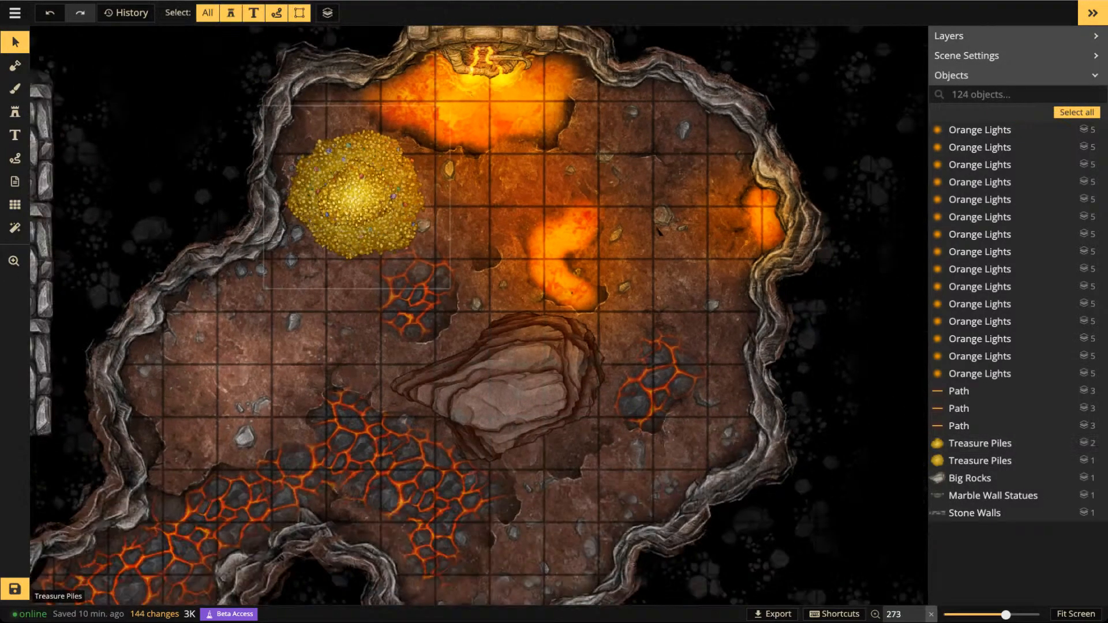
Check the large treasure pile's settings and save the map
click(304, 168)
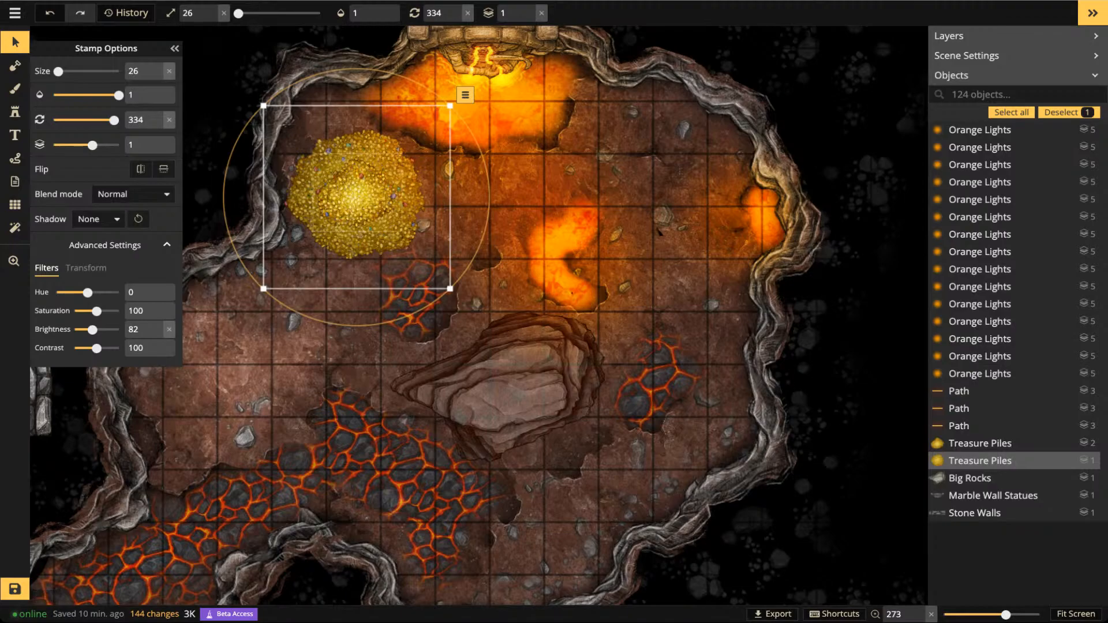
key(Escape)
scroll(336, 156, up, 1)
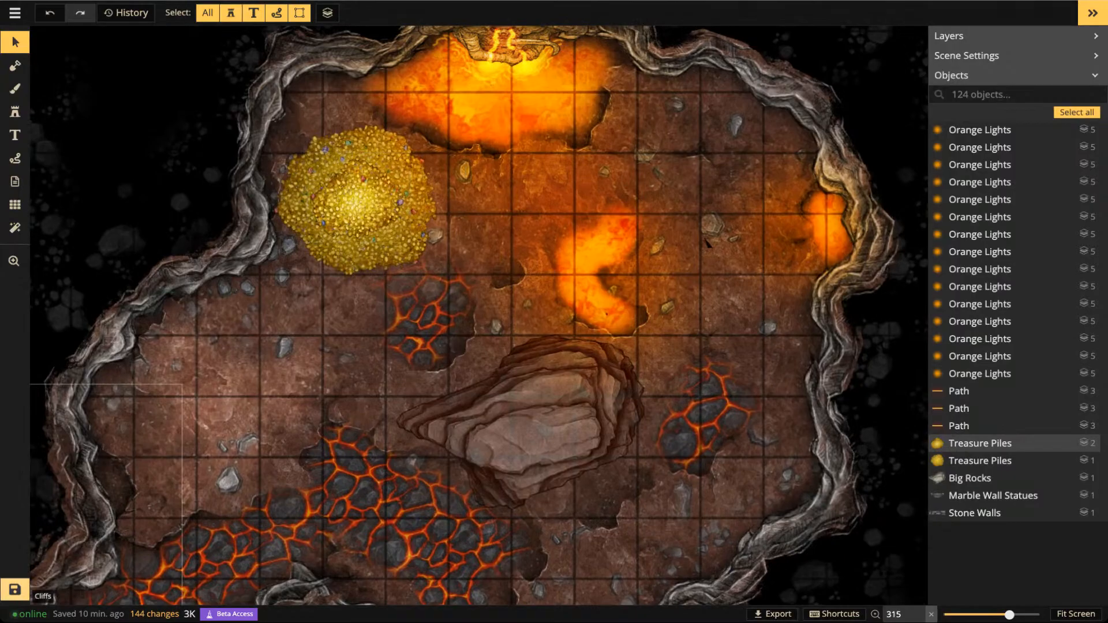
key(ctrl+s)
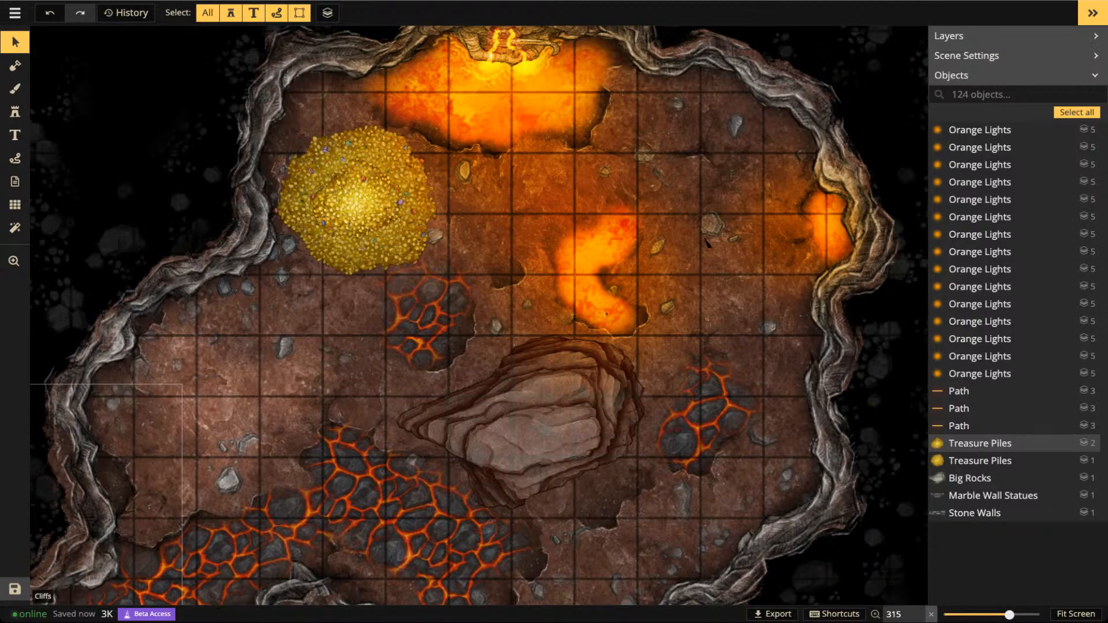
Search the stamp catalog for coin stamps and choose the Gold Coins set
scroll(407, 188, up, 2)
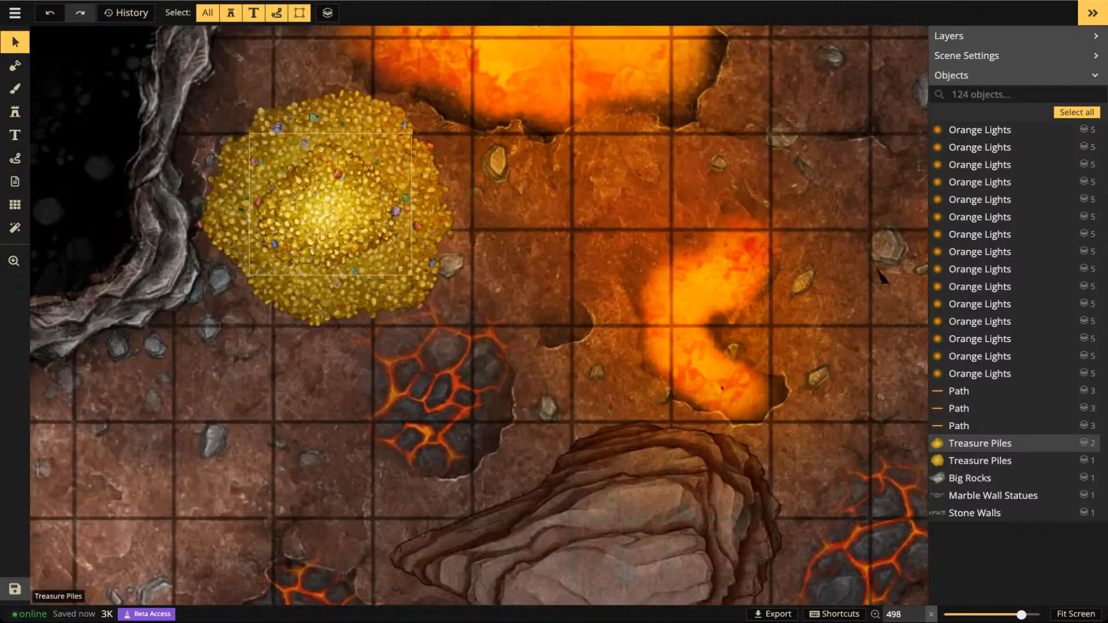
click(346, 200)
scroll(347, 200, down, 1)
scroll(334, 204, down, 2)
drag(334, 204, 324, 247)
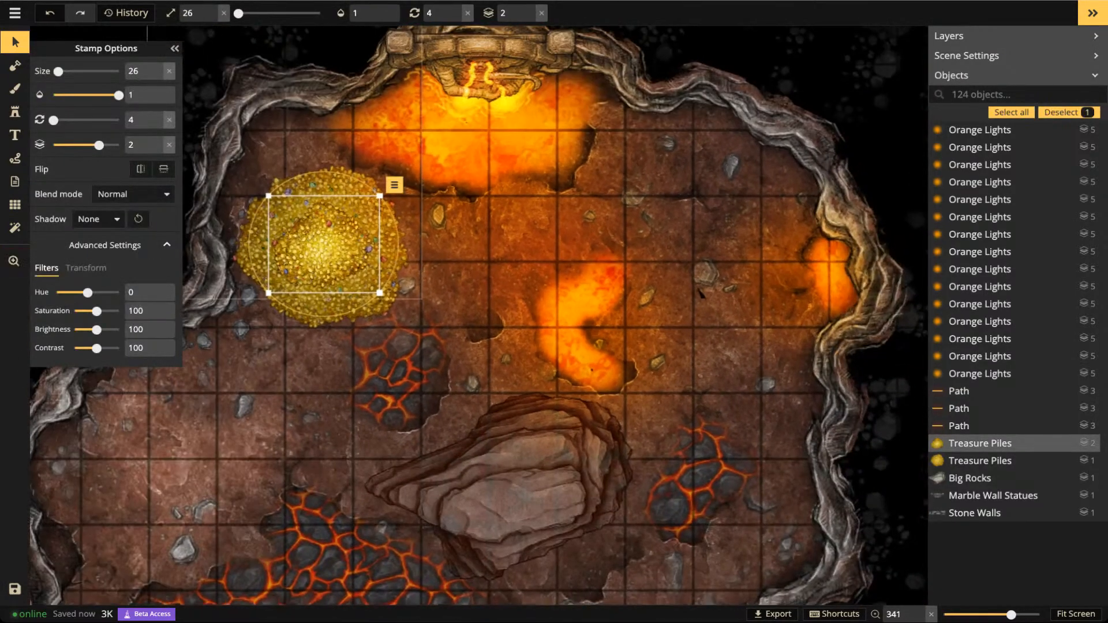
click(15, 112)
key(f)
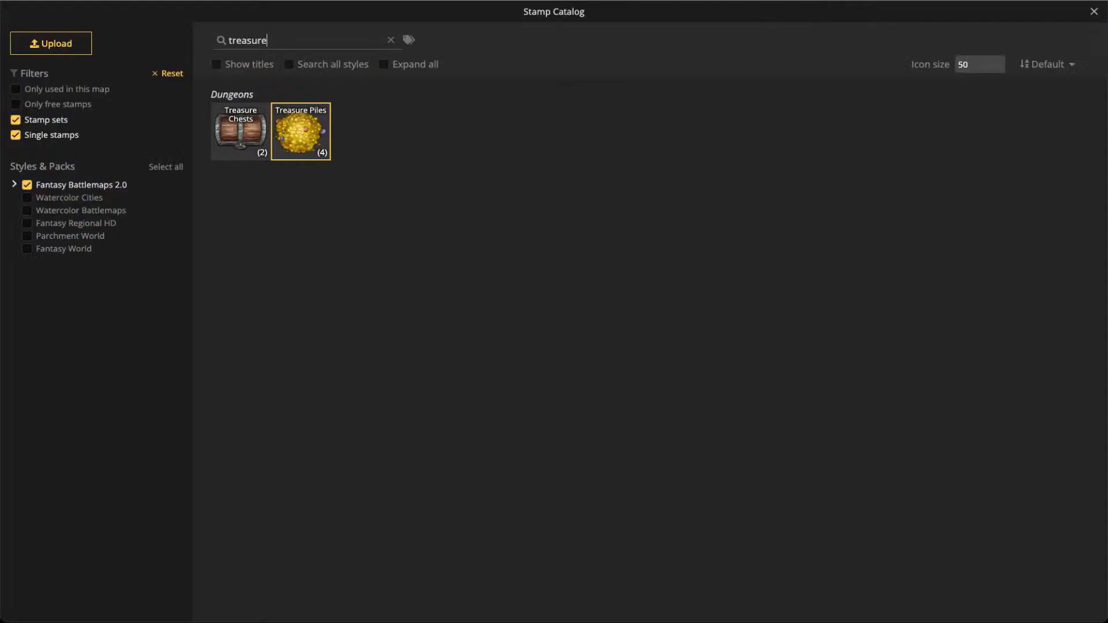
drag(270, 40, 226, 41)
text(coin)
key(Return)
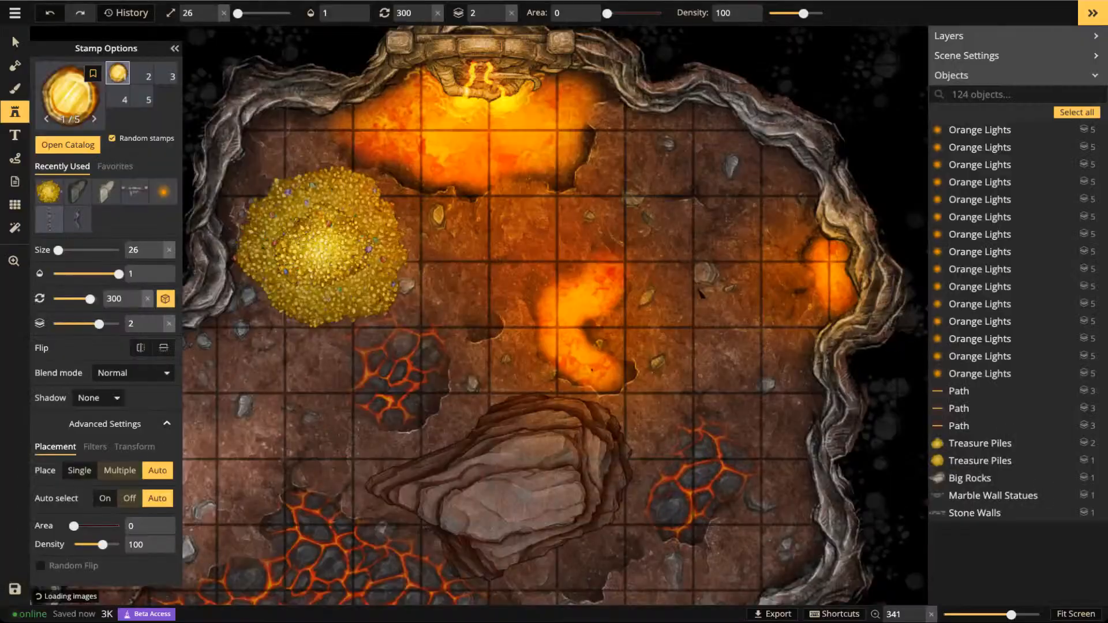
Try placing three gold coins of size 26 at the treasure pile's lower edge
scroll(410, 266, up, 5)
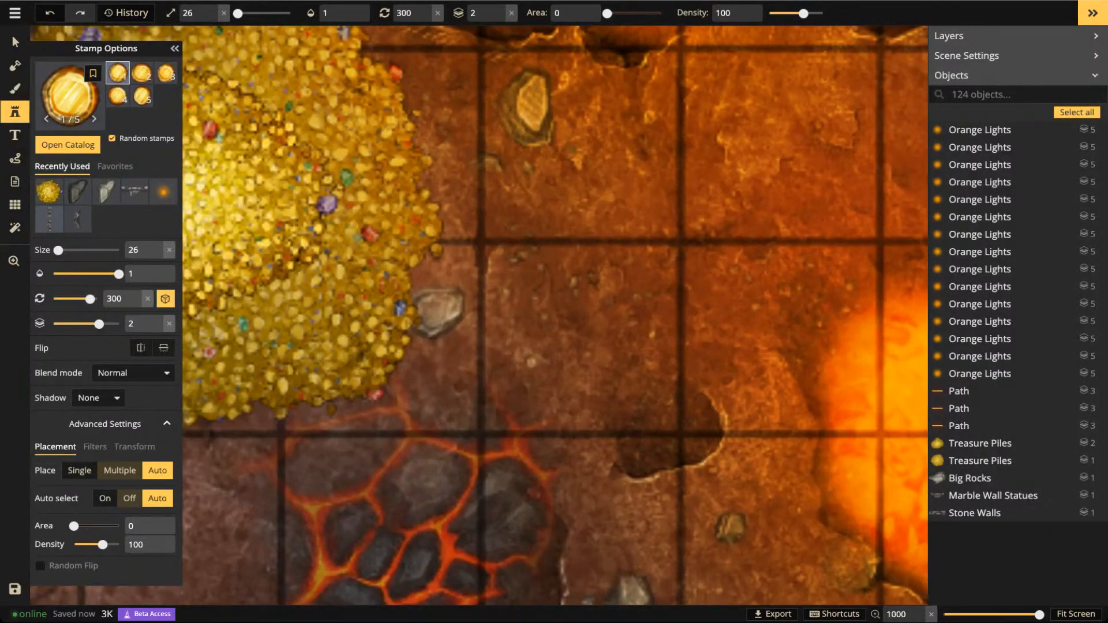
scroll(377, 191, down, 4)
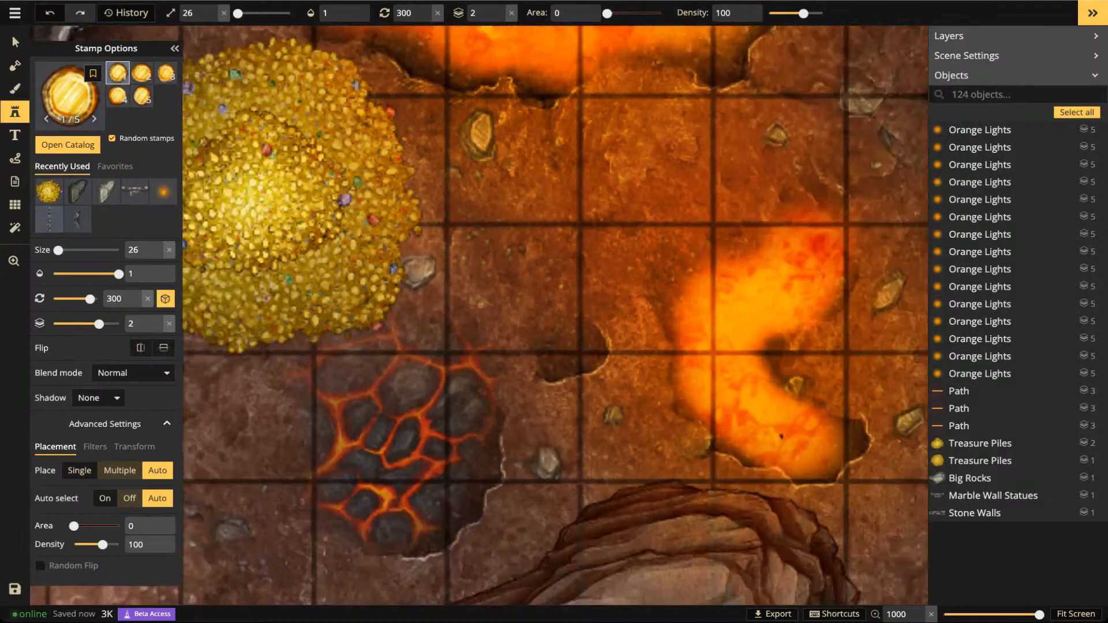
key(space)
drag(377, 191, 532, 139)
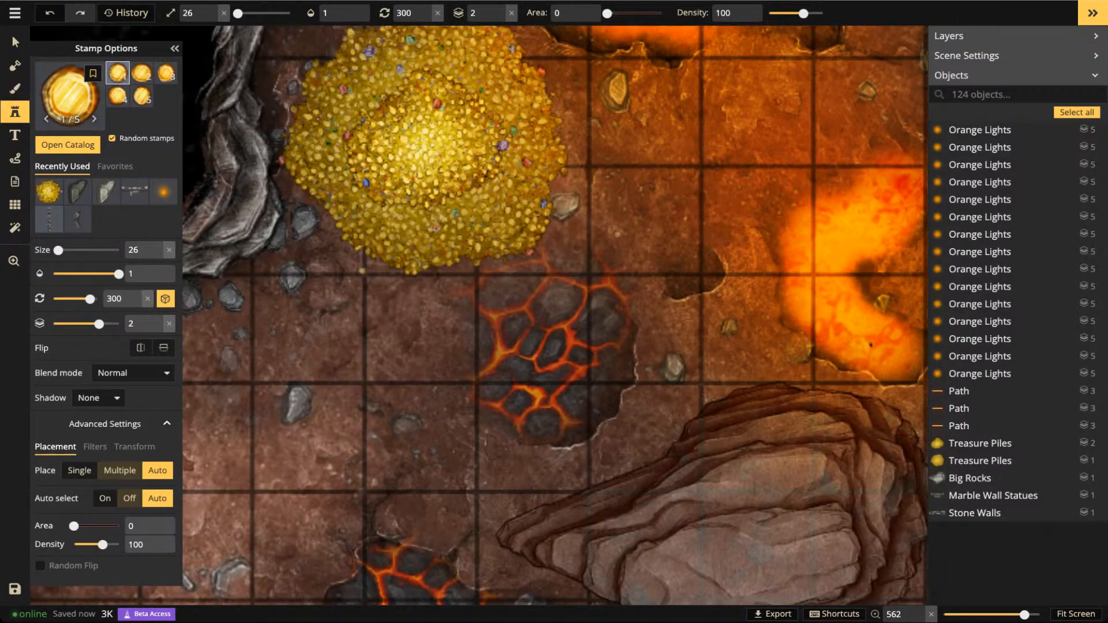
click(363, 270)
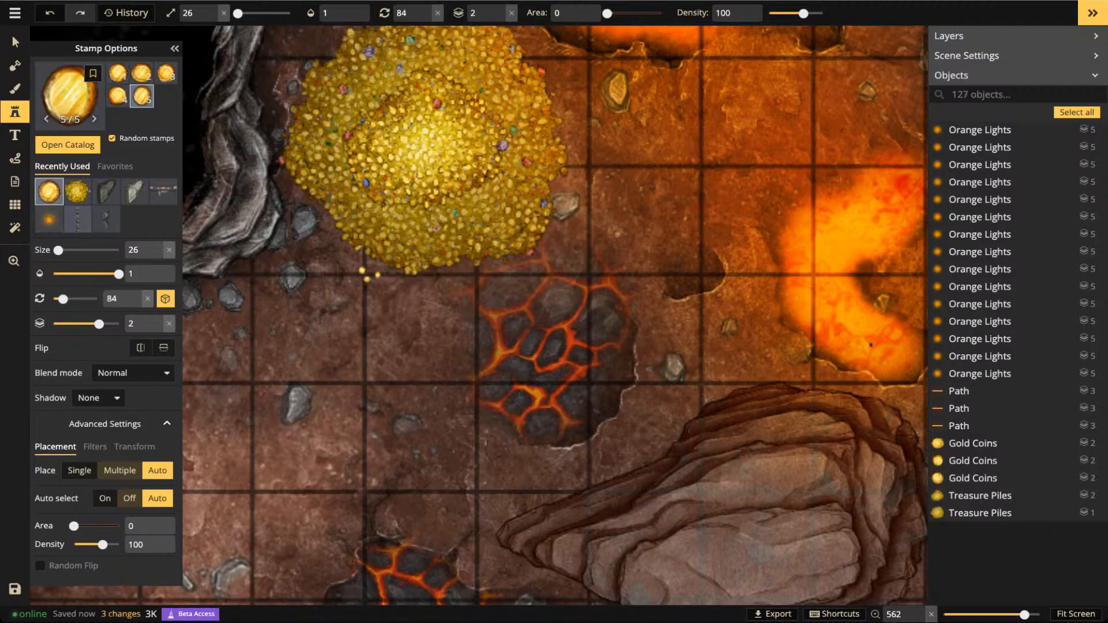
Delete the three gold coins from the treasure pile's lower edge
click(16, 42)
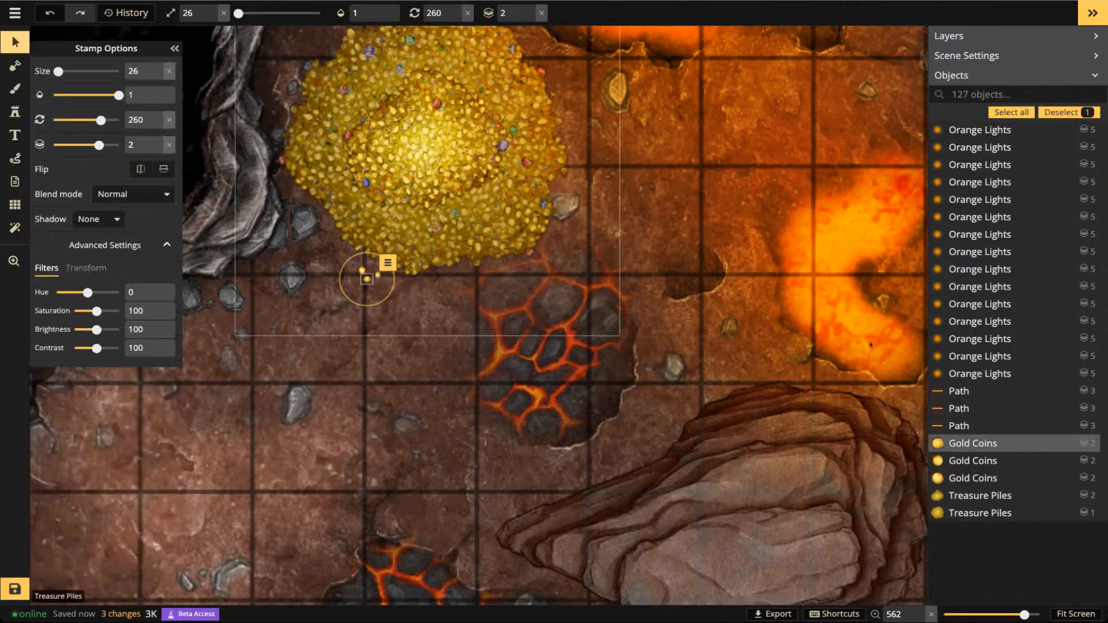
key(Delete)
click(362, 271)
key(Delete)
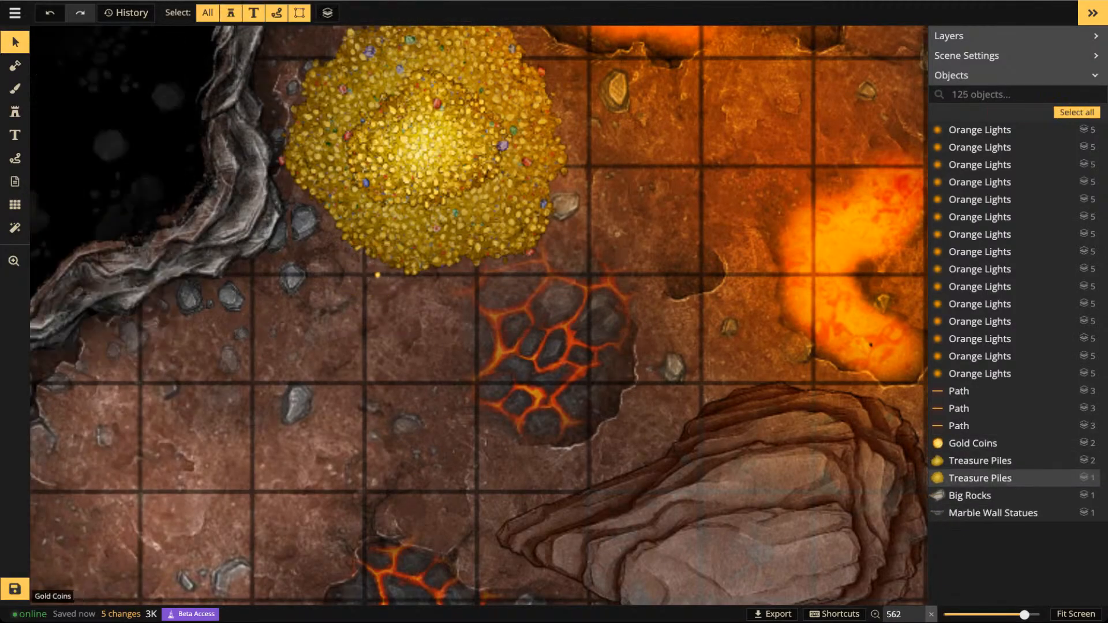
click(377, 275)
key(Delete)
Set the Gold Coins stamp's brightness to 75, placing one coin on the cracked lava below the pile along the way
click(15, 112)
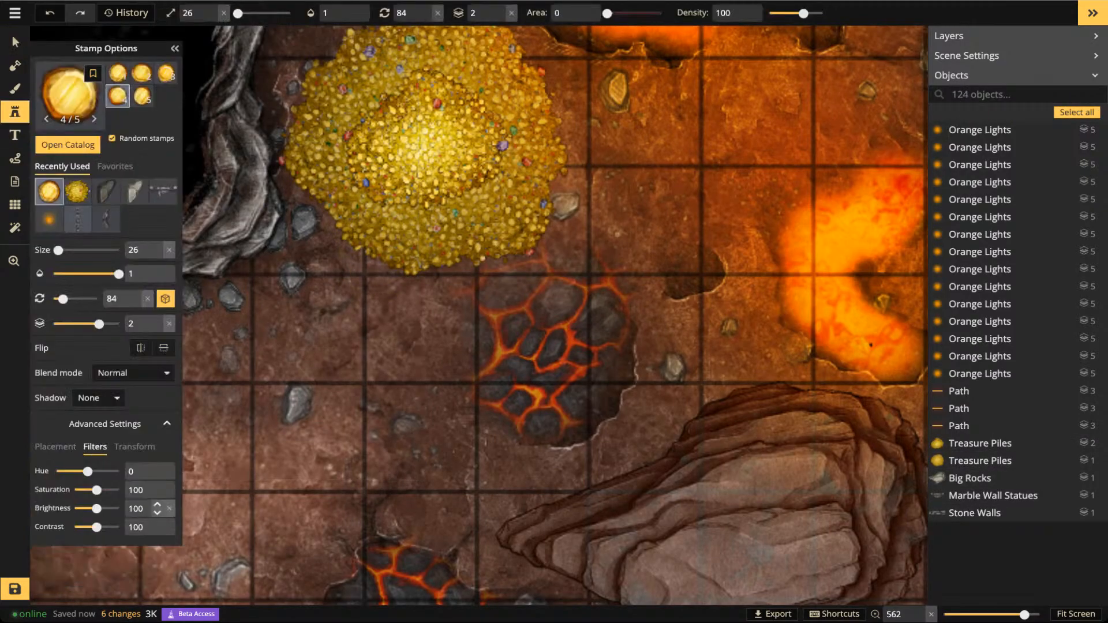
click(157, 513)
click(157, 514)
click(157, 513)
click(157, 514)
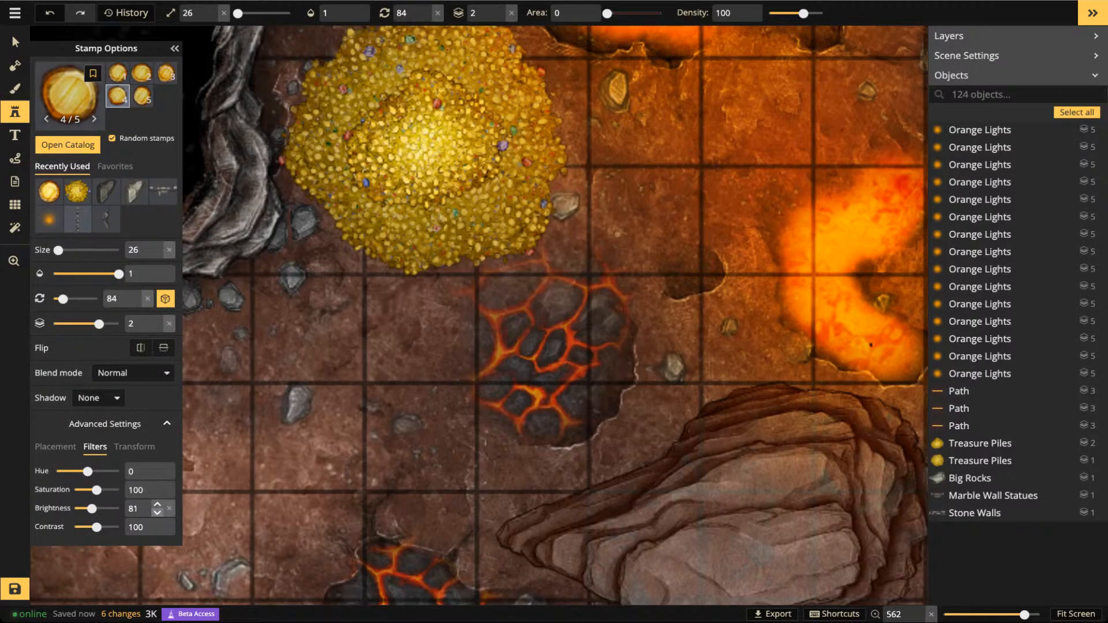
click(526, 281)
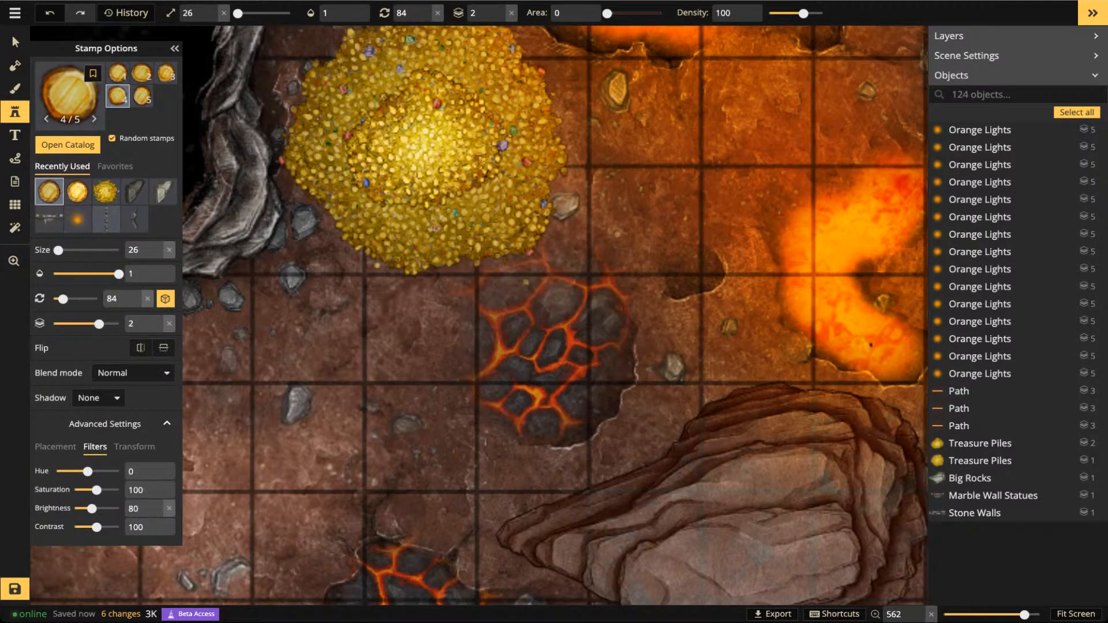
click(157, 513)
click(157, 513)
click(158, 514)
click(157, 514)
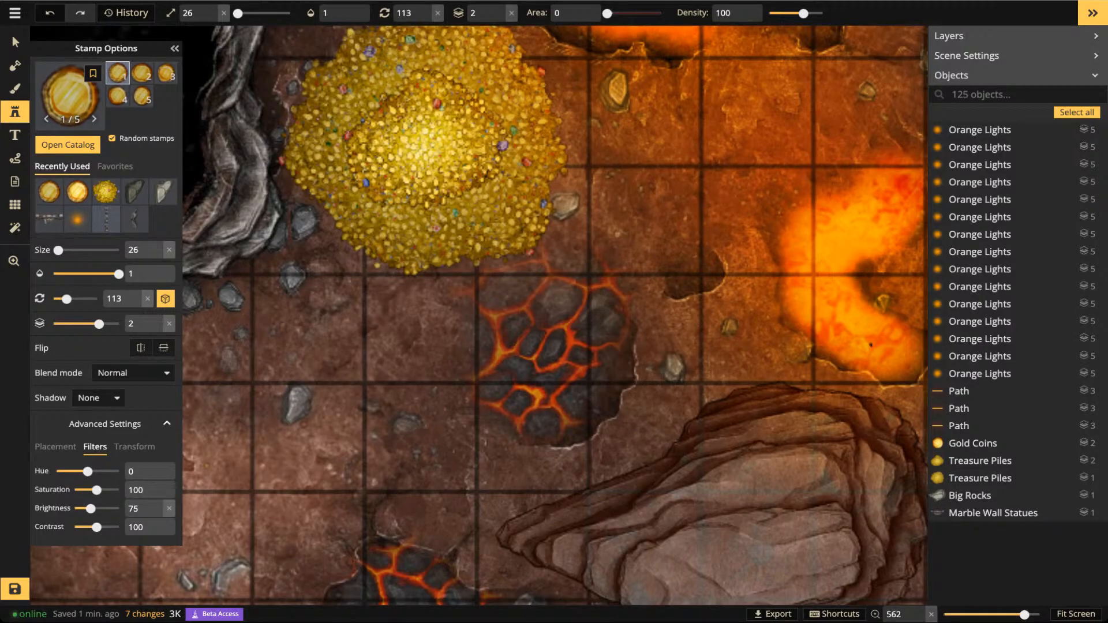
Scatter individual gold coins along the treasure pile's lower edge and just off its lower-left side
click(387, 273)
click(372, 271)
click(443, 280)
click(459, 276)
click(439, 292)
click(439, 286)
click(408, 292)
click(335, 247)
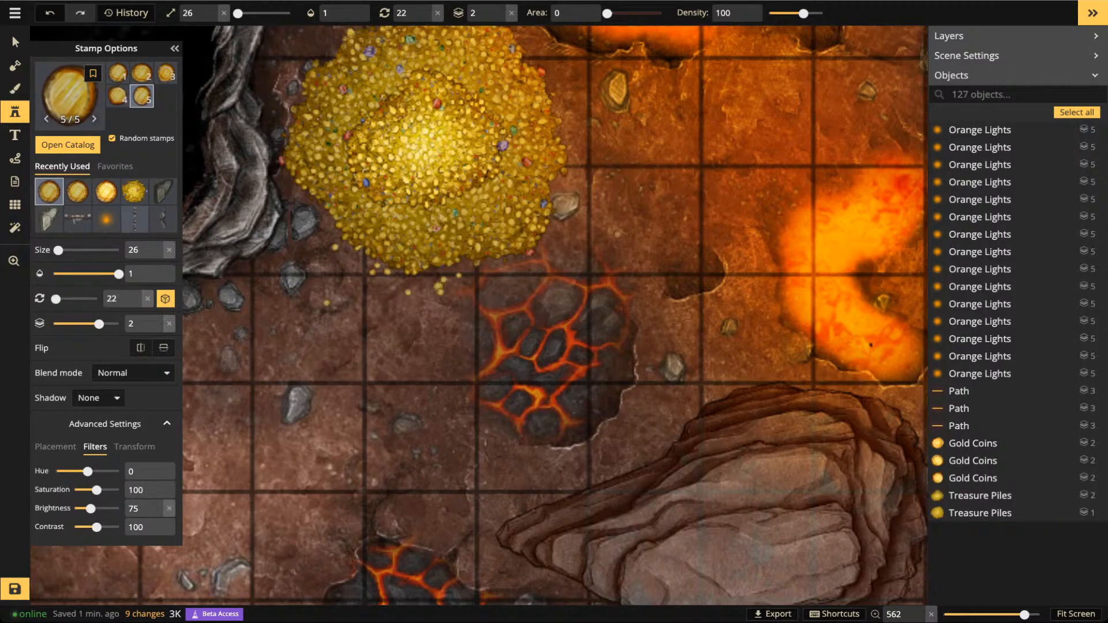
click(326, 303)
Scatter individual gold coins along the treasure pile's right and upper-right edges
click(566, 176)
click(580, 150)
click(588, 145)
click(592, 191)
click(541, 56)
click(558, 59)
click(557, 75)
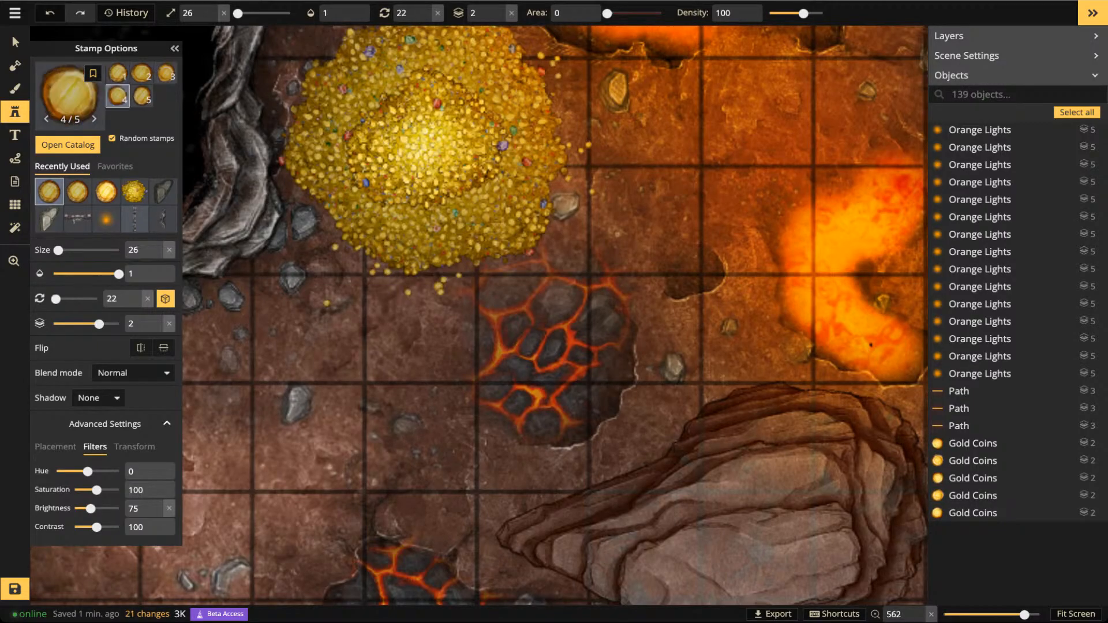
Place a small cluster of gold coins at the treasure pile's top edge
drag(557, 75, 625, 198)
click(476, 132)
click(473, 138)
click(465, 138)
click(468, 124)
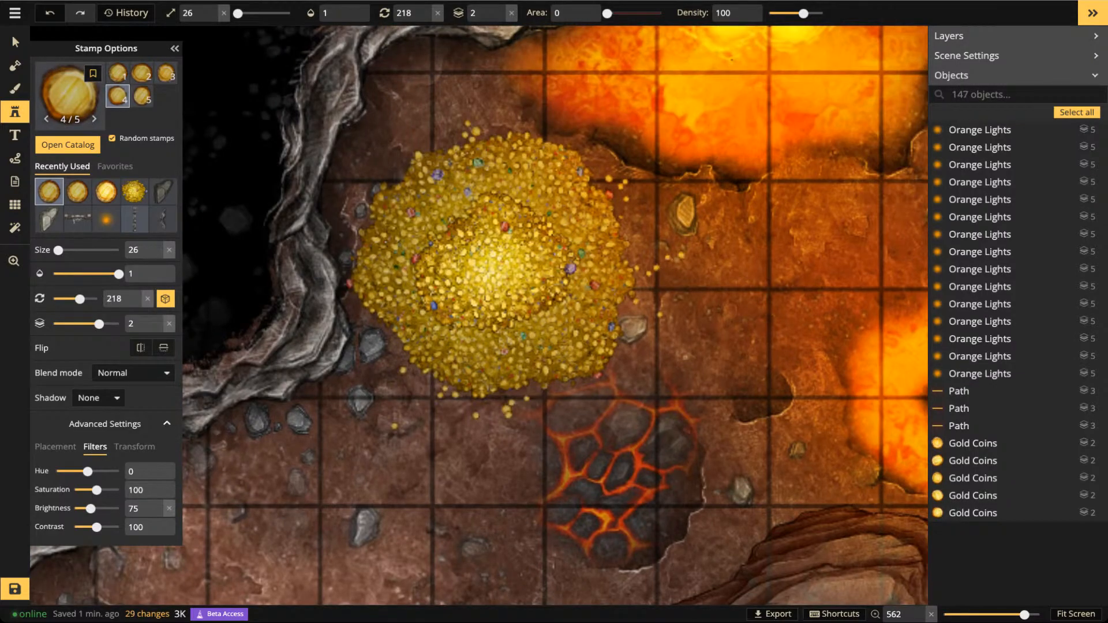
Add more loose gold coins off the treasure pile's right, lower-left and upper-left sides
click(676, 244)
click(651, 299)
click(644, 301)
click(623, 357)
click(394, 426)
click(403, 370)
click(394, 173)
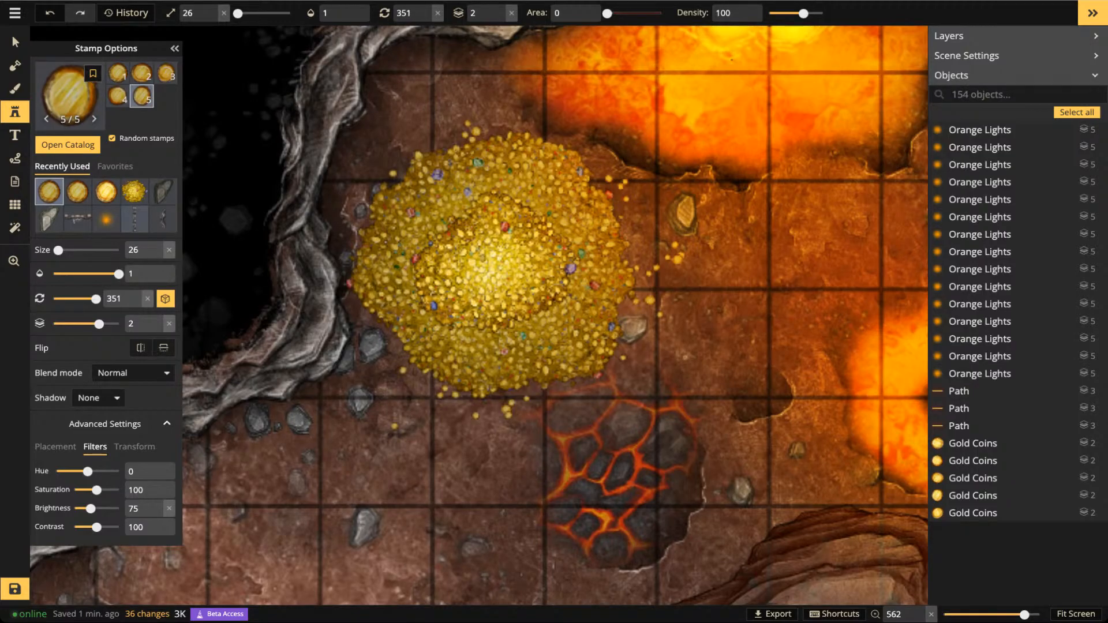
Examine how the treasure pile and its scattered coins look within the surrounding cave
scroll(626, 257, down, 1)
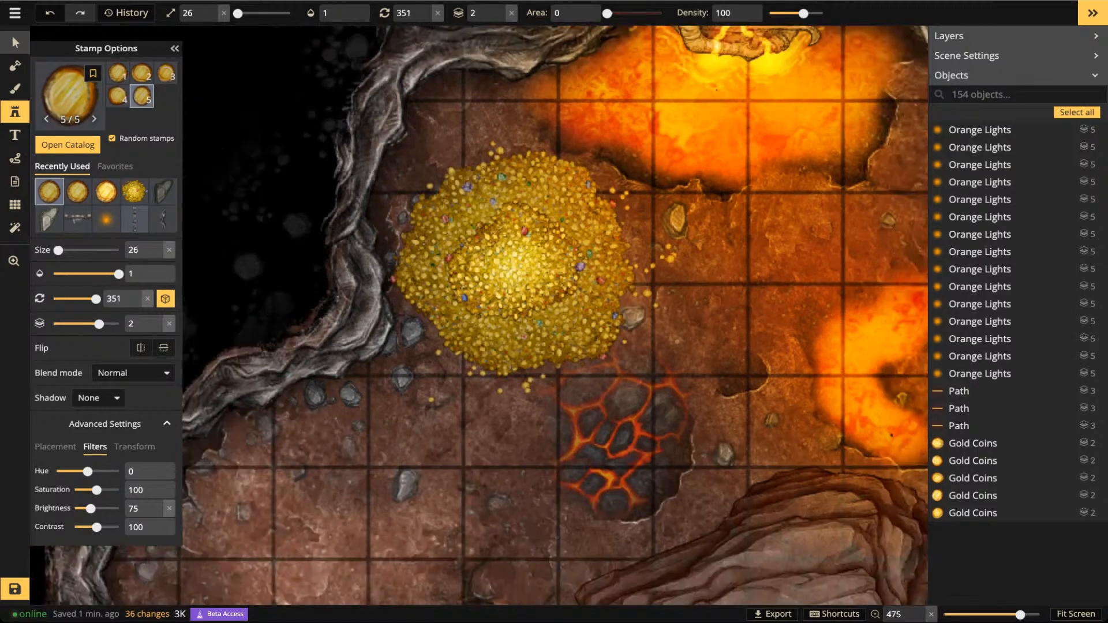
click(15, 42)
click(429, 187)
key(Escape)
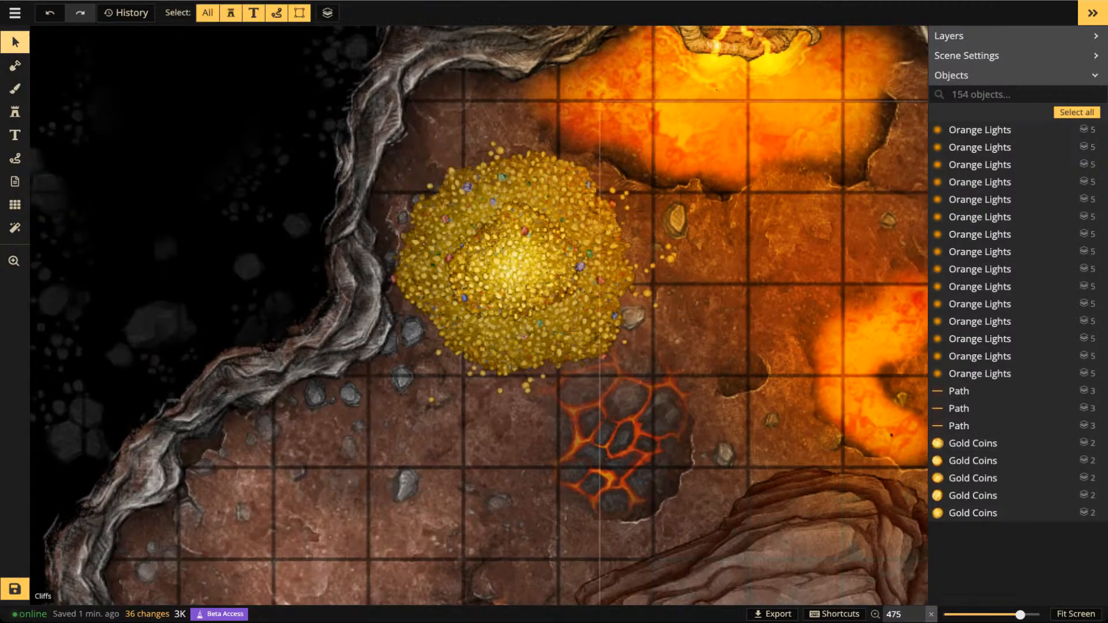
scroll(559, 299, down, 1)
drag(559, 298, 440, 298)
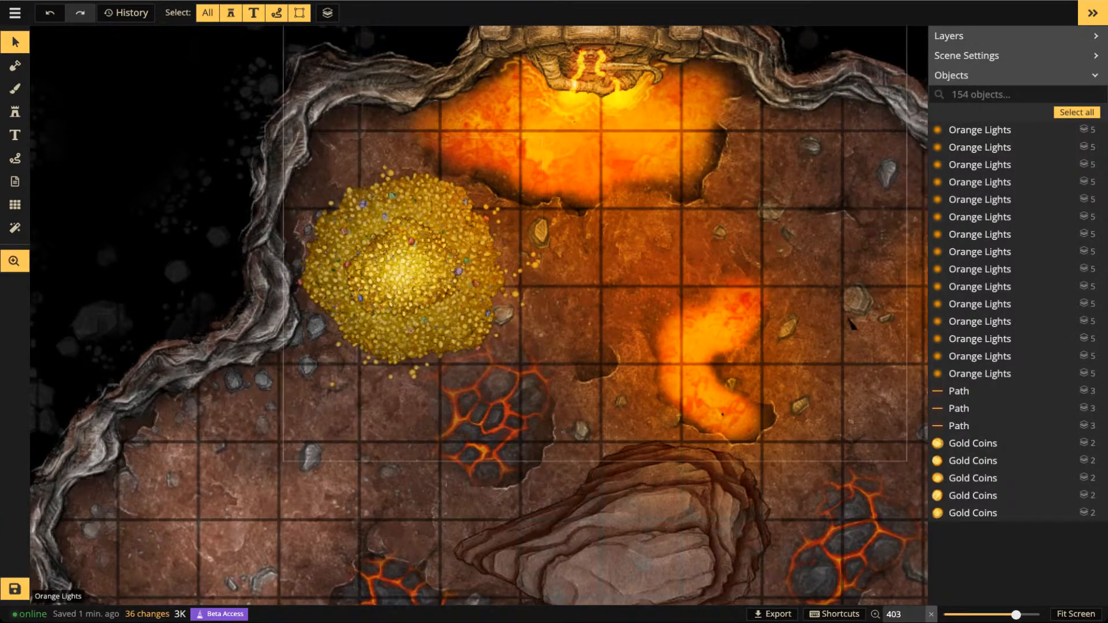
drag(853, 324, 688, 363)
scroll(688, 362, down, 2)
Search the stamp catalog for "chest" and choose the Treasure Chests set
key(s)
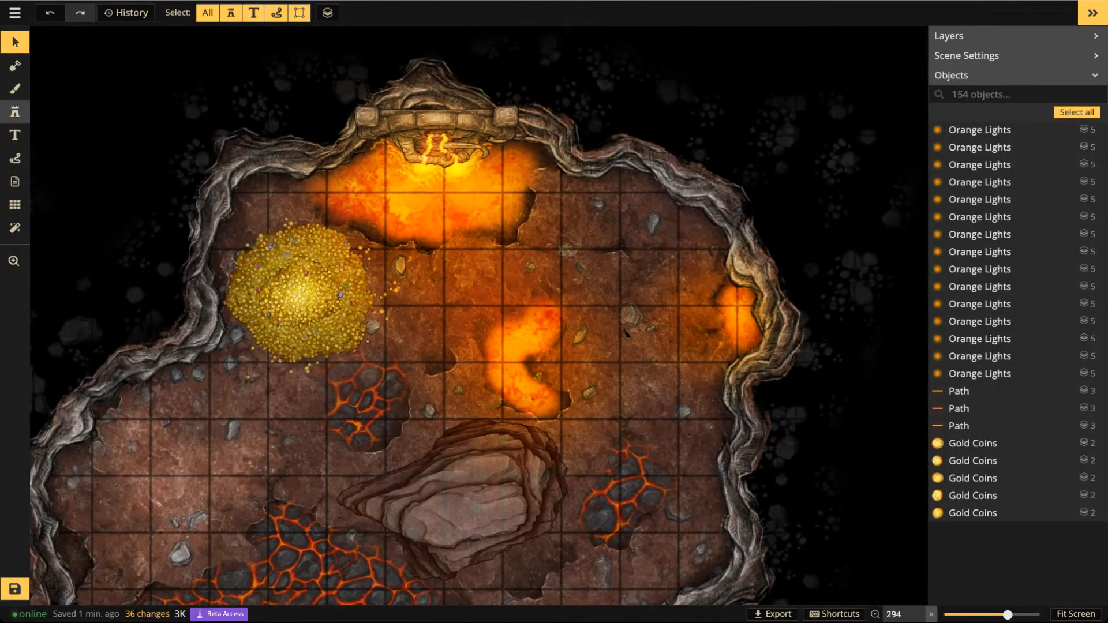
click(70, 96)
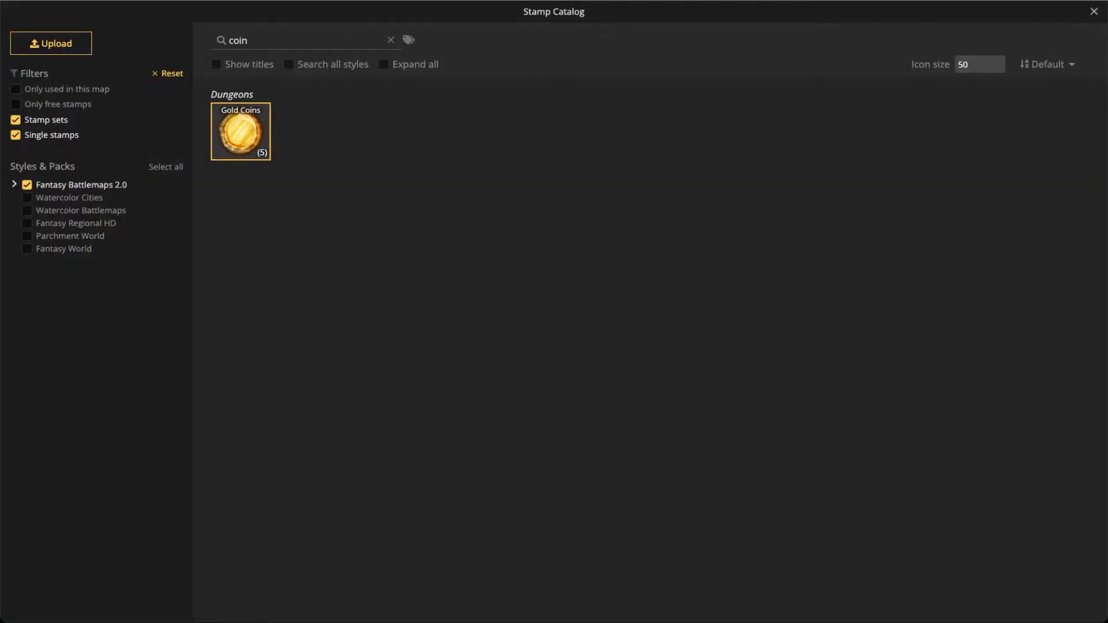
click(241, 132)
click(68, 97)
key(ctrl+a)
text(chest)
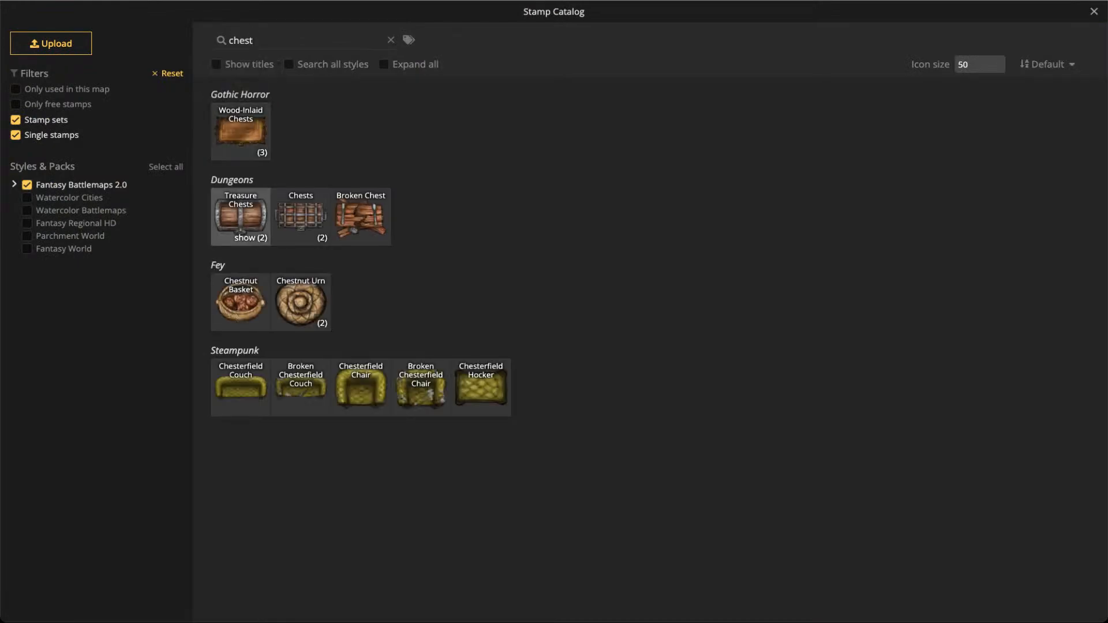
click(241, 216)
Place the closed treasure chest on the pile's upper part at size 26, rotation 315 and layer 2, with its shadow set to None
scroll(654, 342, up, 5)
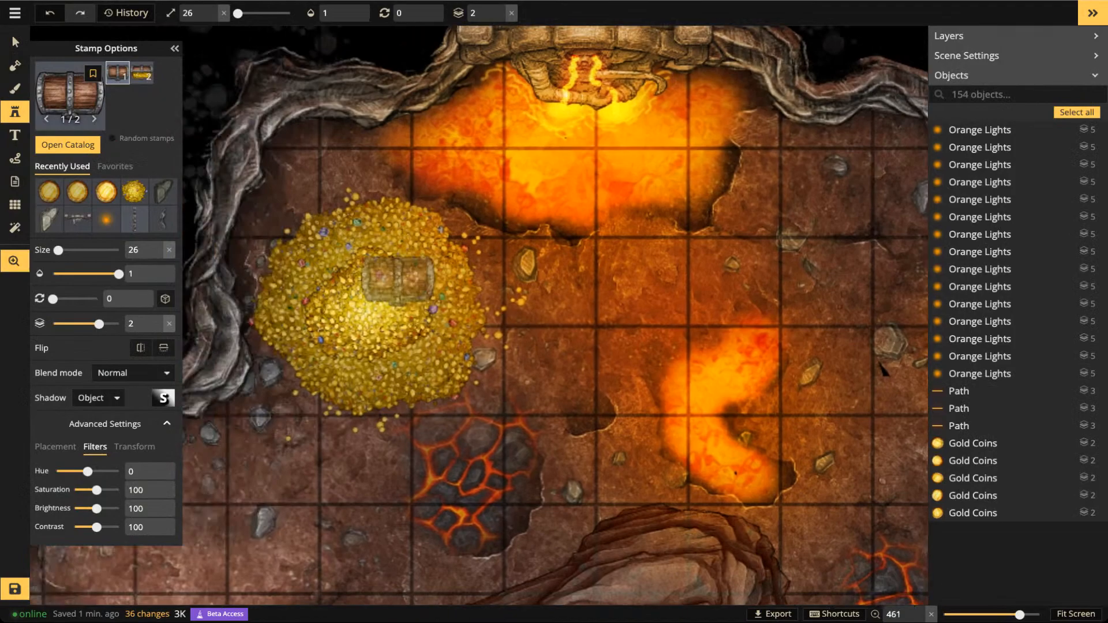
drag(398, 280, 398, 265)
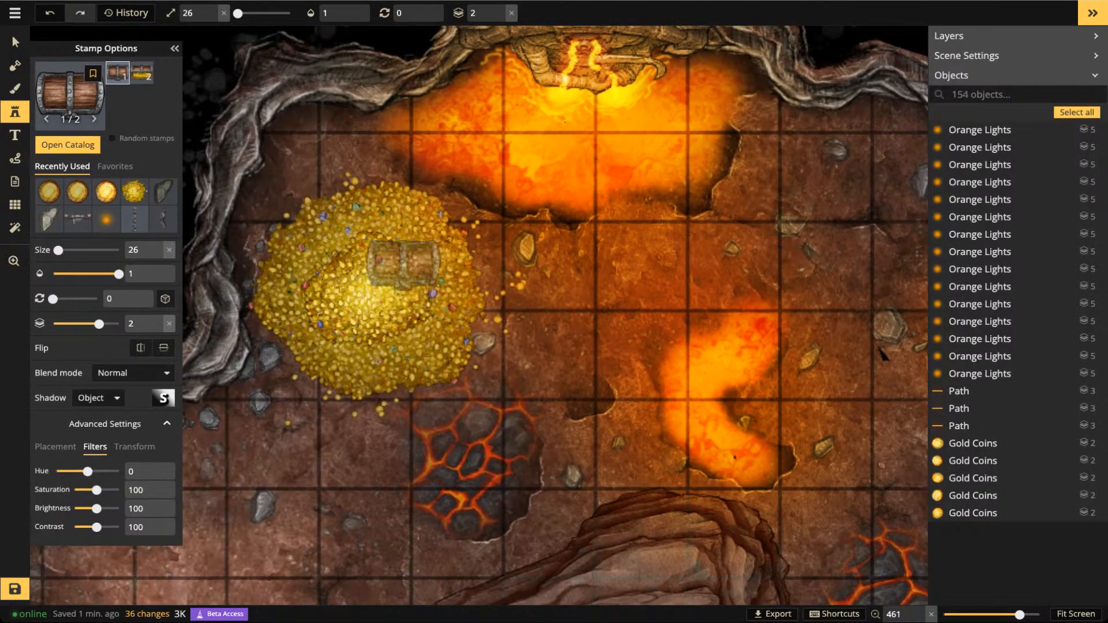
scroll(394, 229, down, 3)
scroll(385, 229, down, 1)
scroll(398, 270, down, 2)
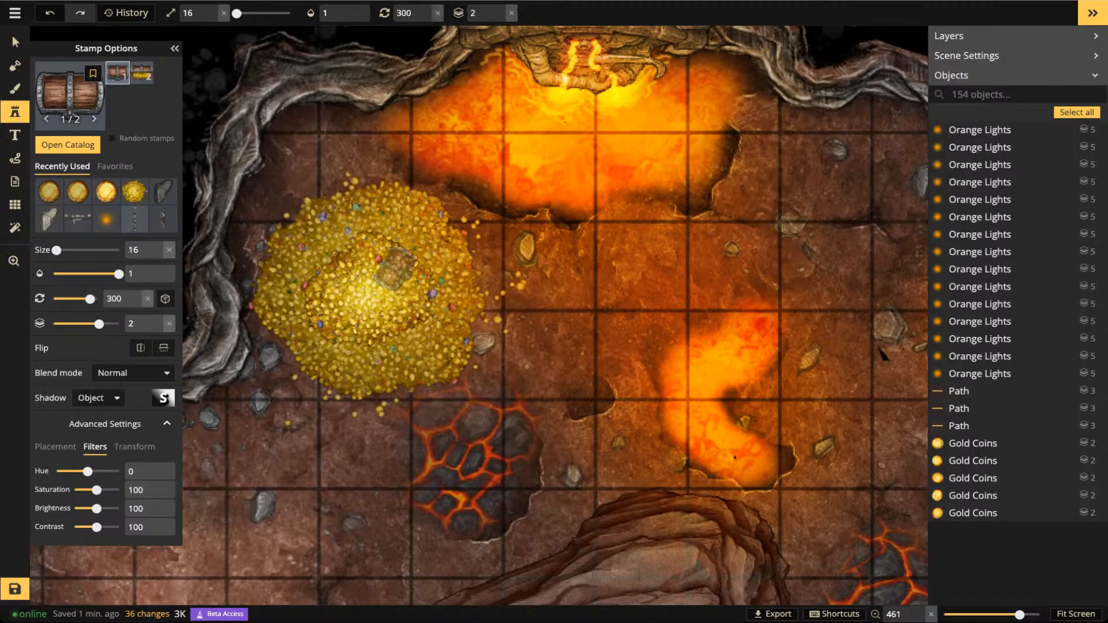
scroll(395, 266, up, 2)
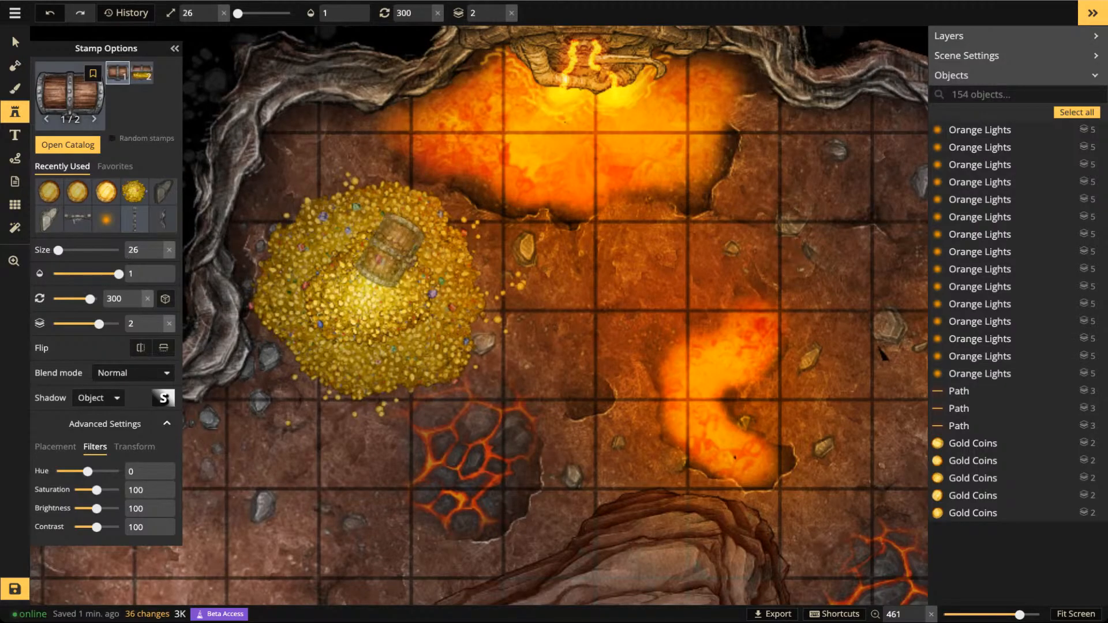
scroll(392, 251, up, 1)
click(394, 251)
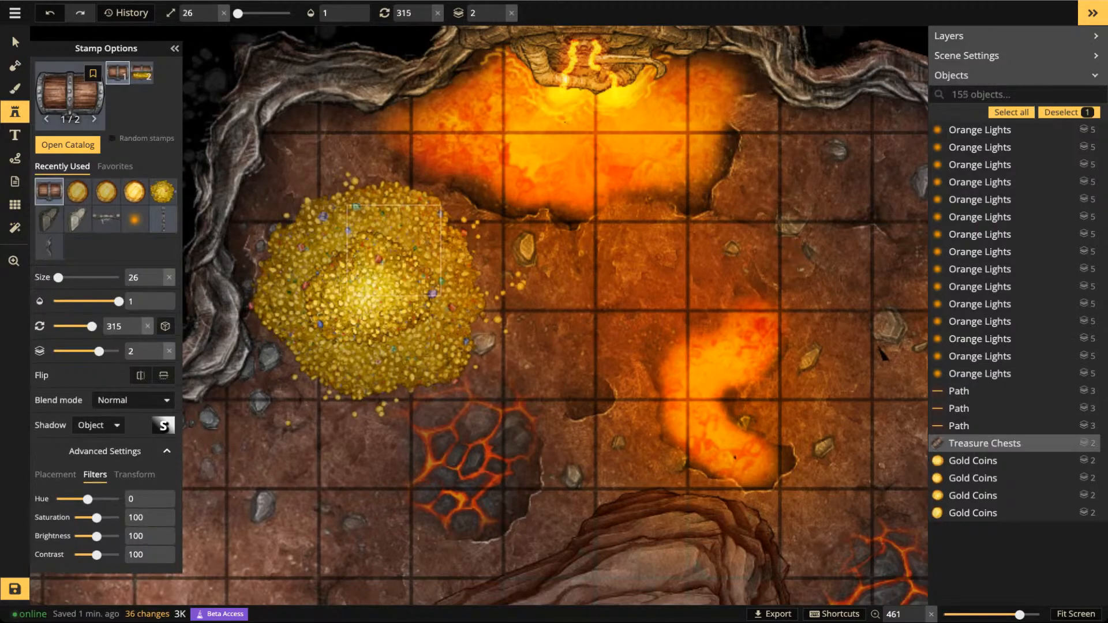
click(98, 425)
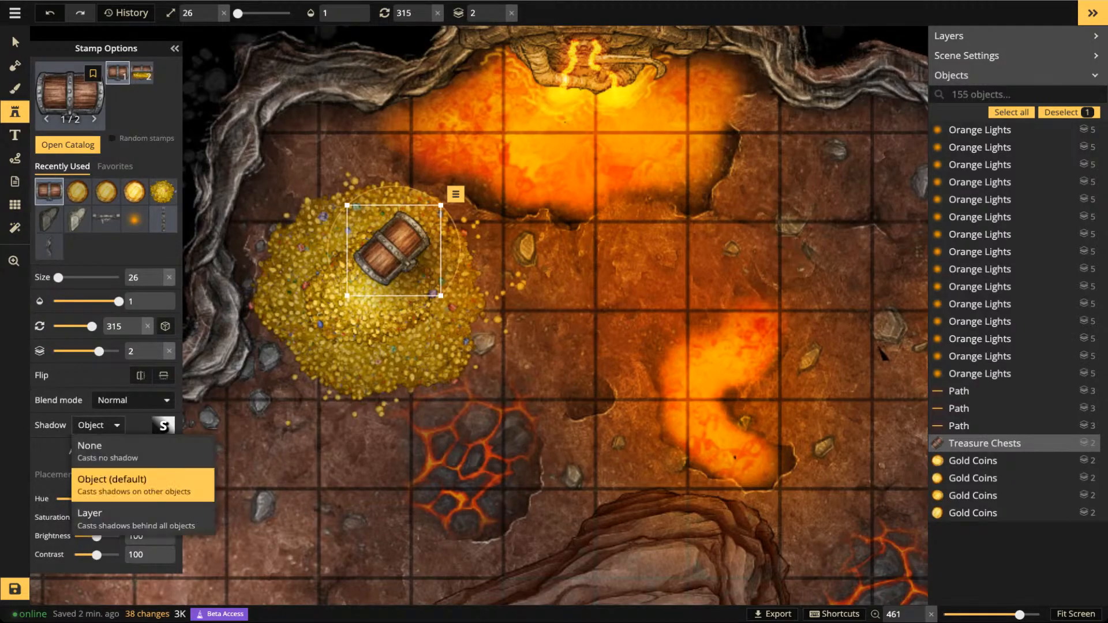
click(52, 441)
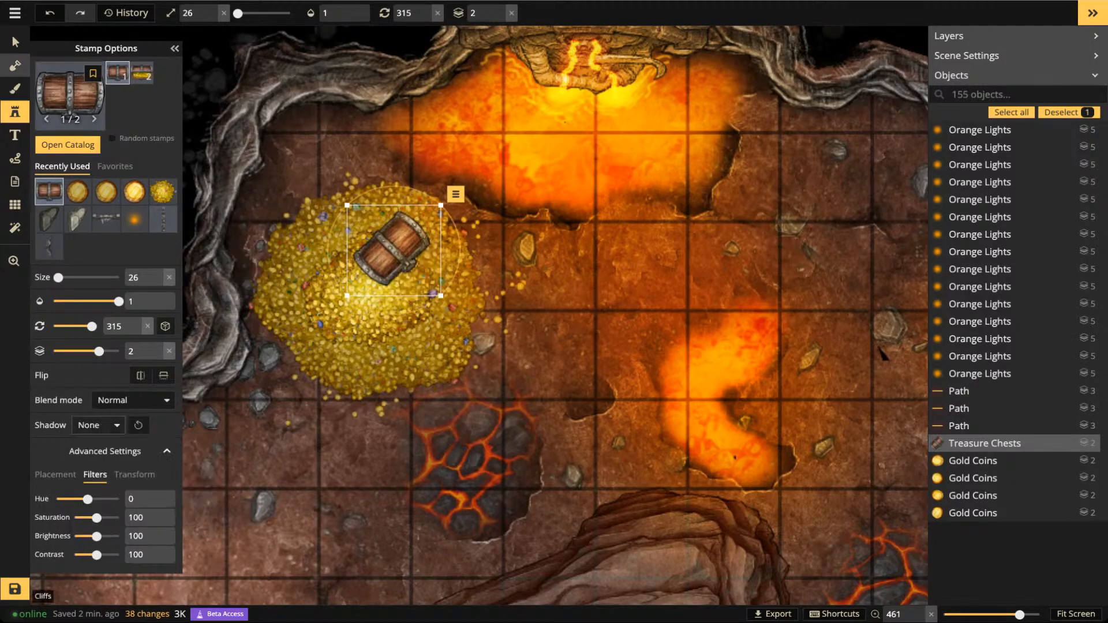
Raise the small treasure pile to layer 3, shift it slightly down-left over the chest's edge, and adjust the chest's placement
click(15, 42)
click(373, 283)
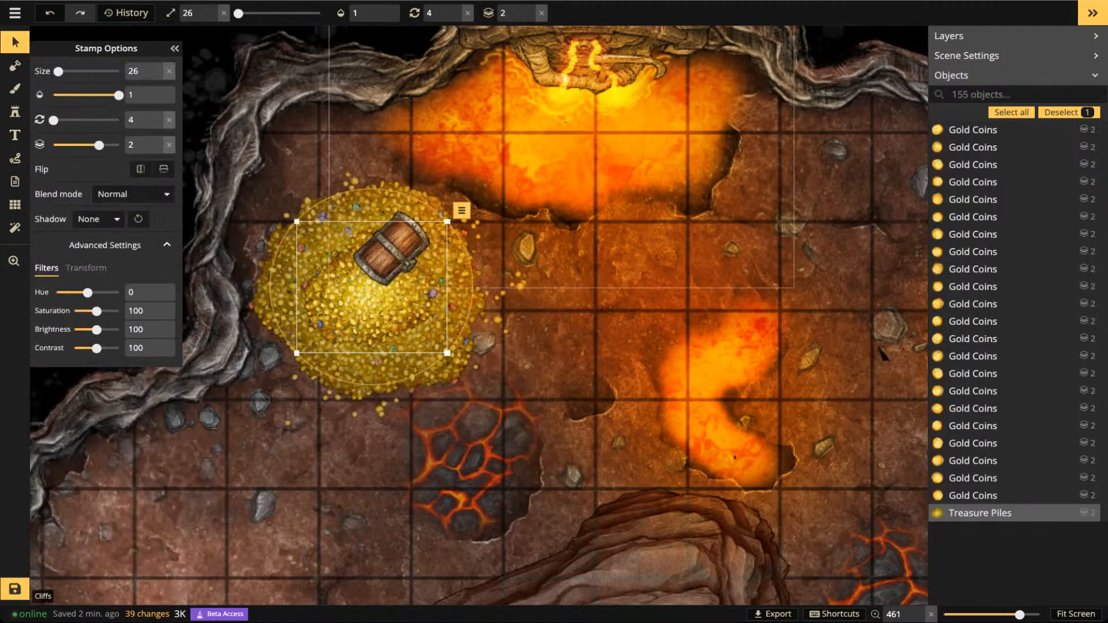
click(530, 9)
drag(372, 294, 357, 301)
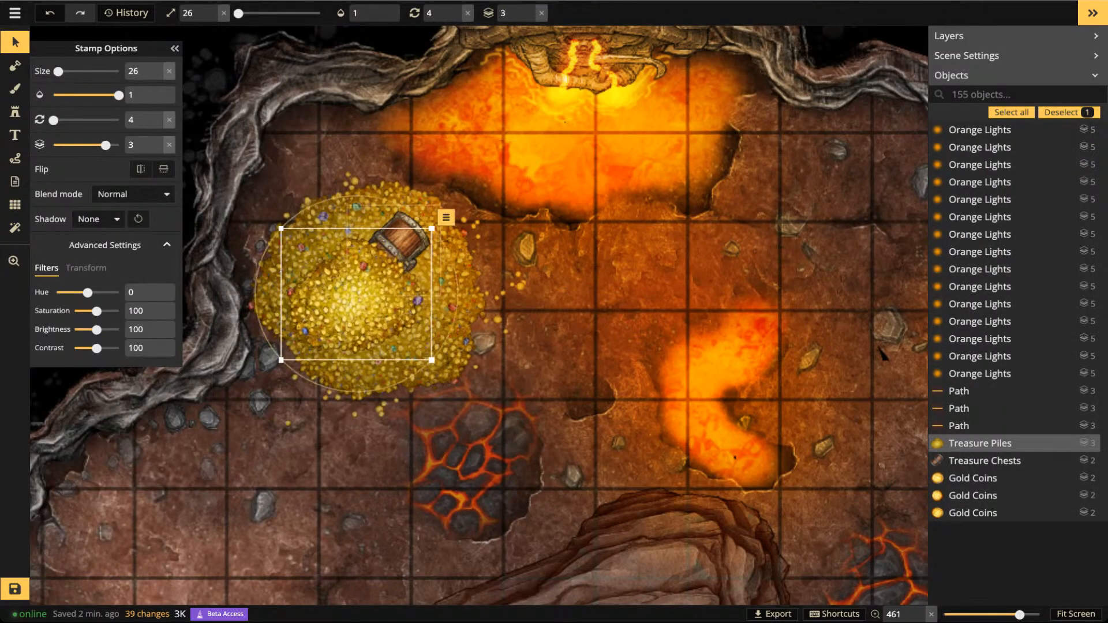
click(401, 243)
drag(401, 243, 456, 230)
Scatter gold coins with brightness 75 on layer 3 over the treasure chest's lid and lower edge, reducing their size from 26 to 16
click(520, 286)
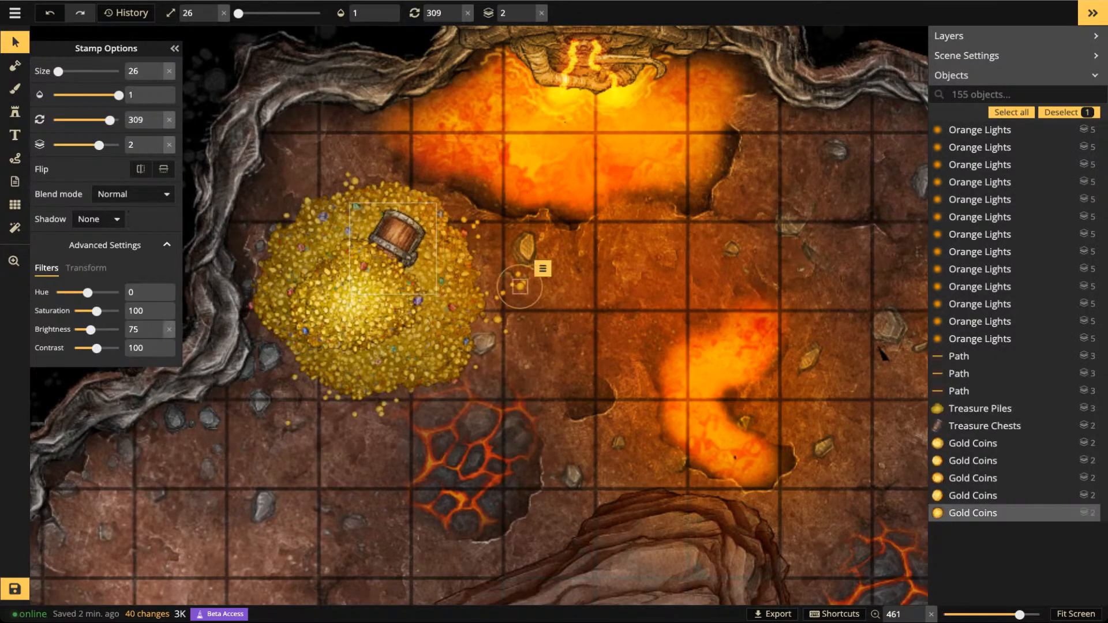
scroll(368, 227, up, 6)
click(15, 112)
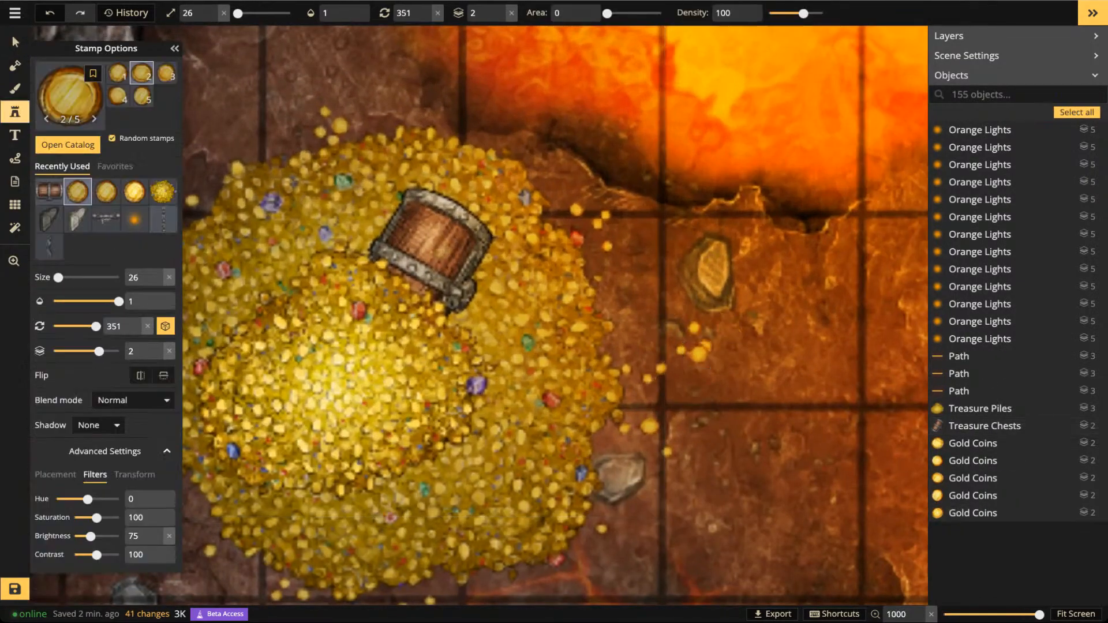
click(499, 8)
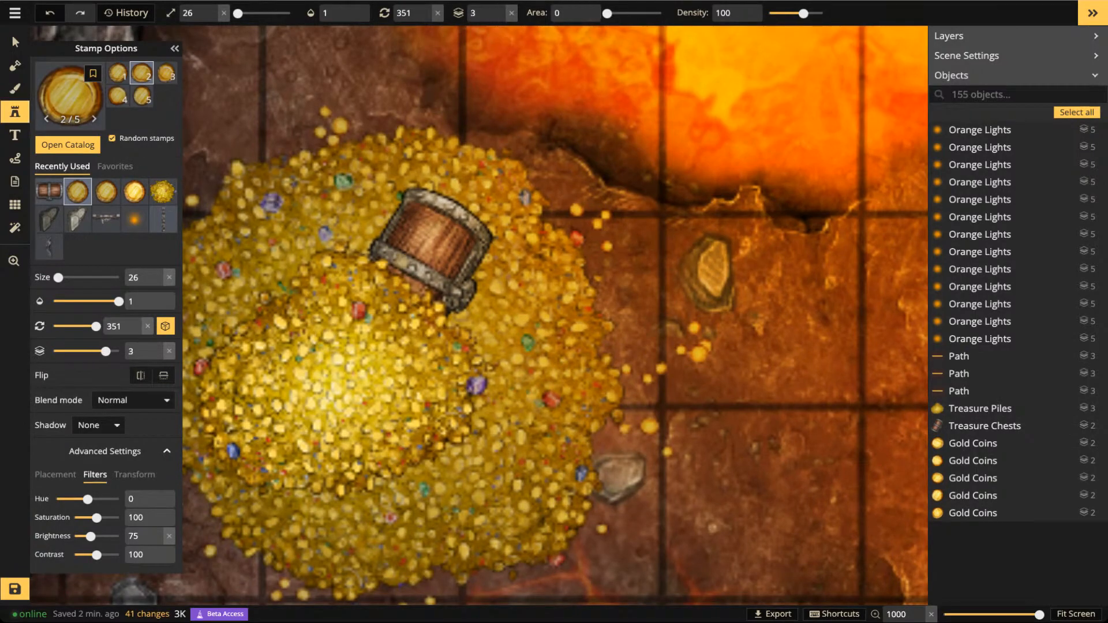
click(404, 258)
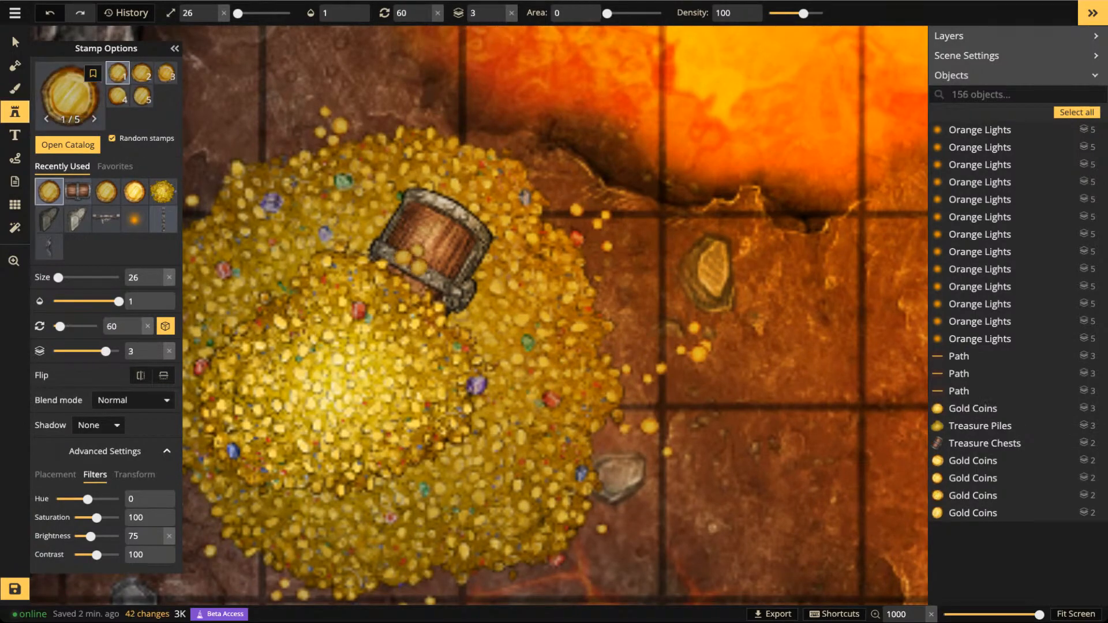
click(436, 268)
click(453, 263)
click(408, 223)
click(376, 211)
click(377, 220)
click(401, 234)
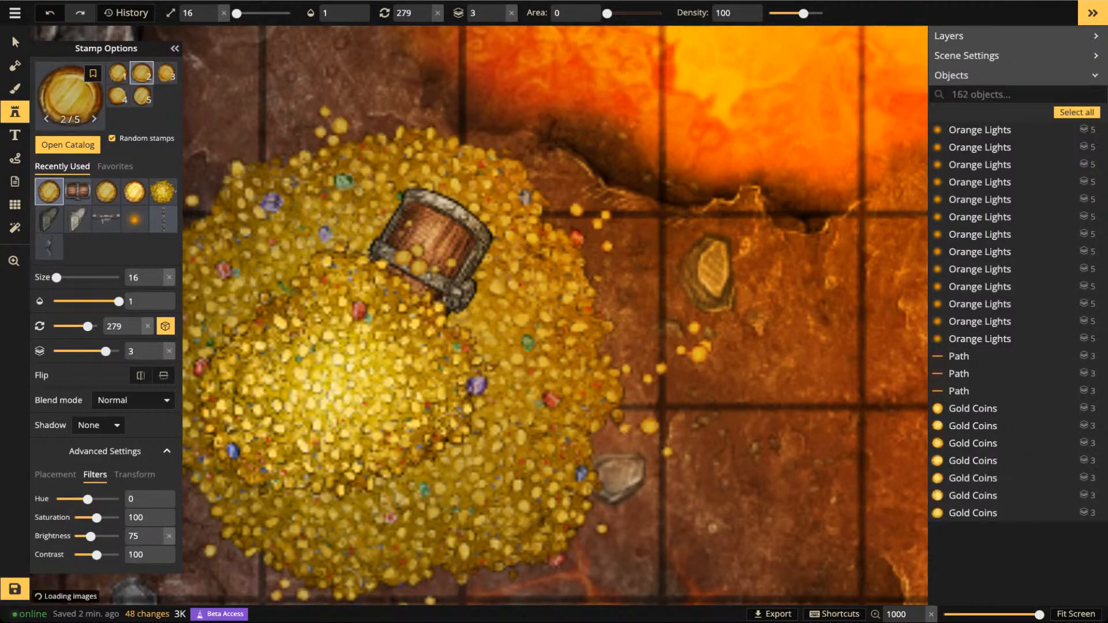
Add more size 16 gold coins along the chest's lower edge and adjust the coin beside its right edge
click(406, 276)
click(416, 283)
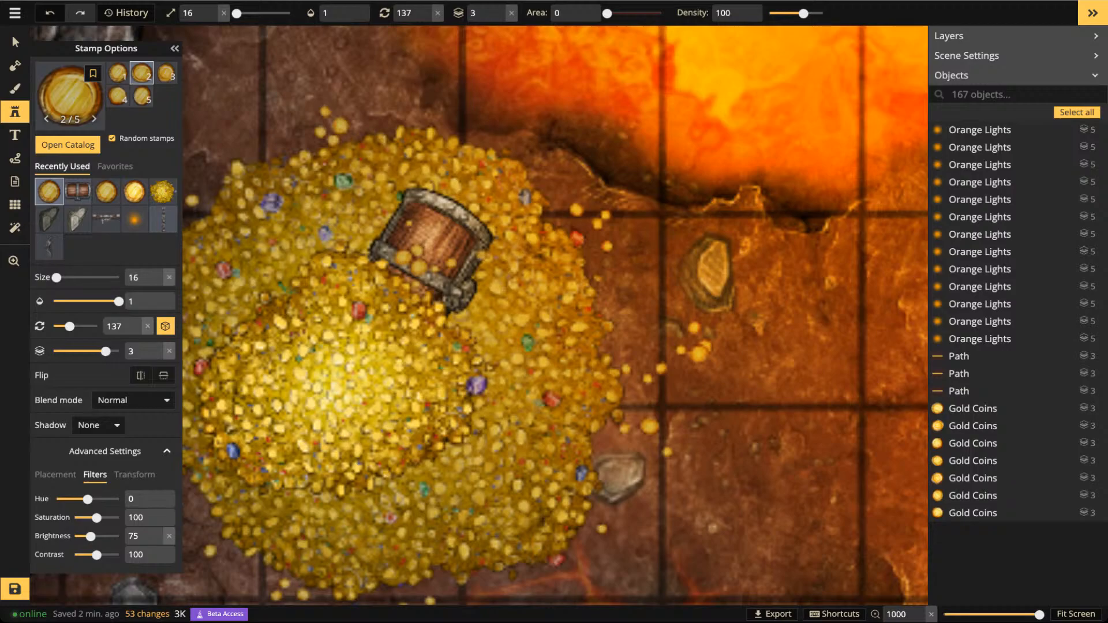
click(451, 262)
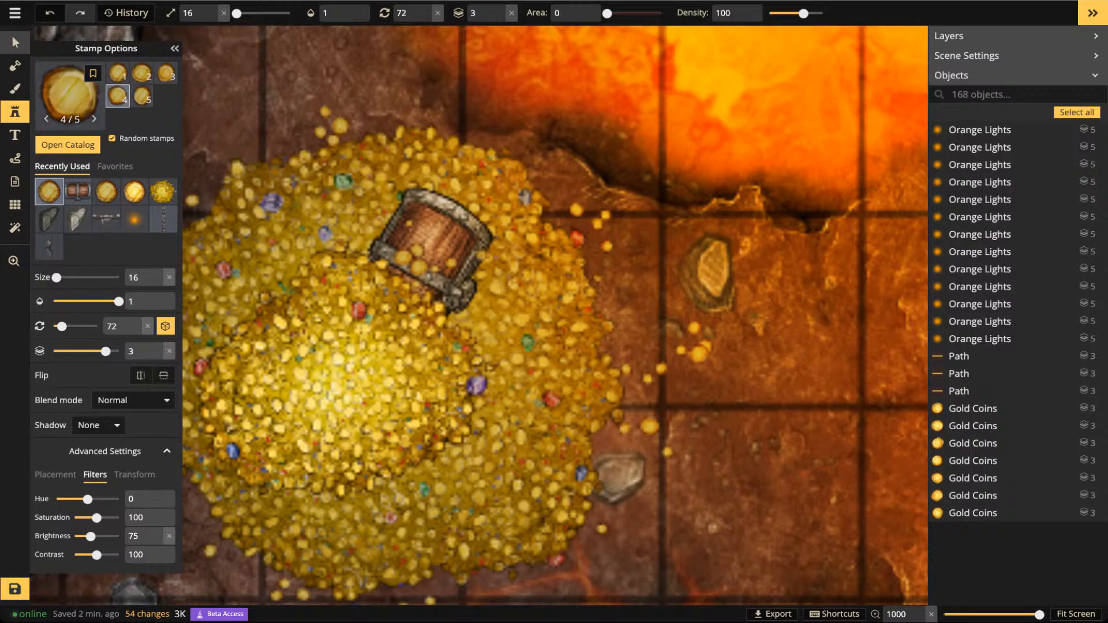
click(12, 35)
drag(482, 254, 484, 257)
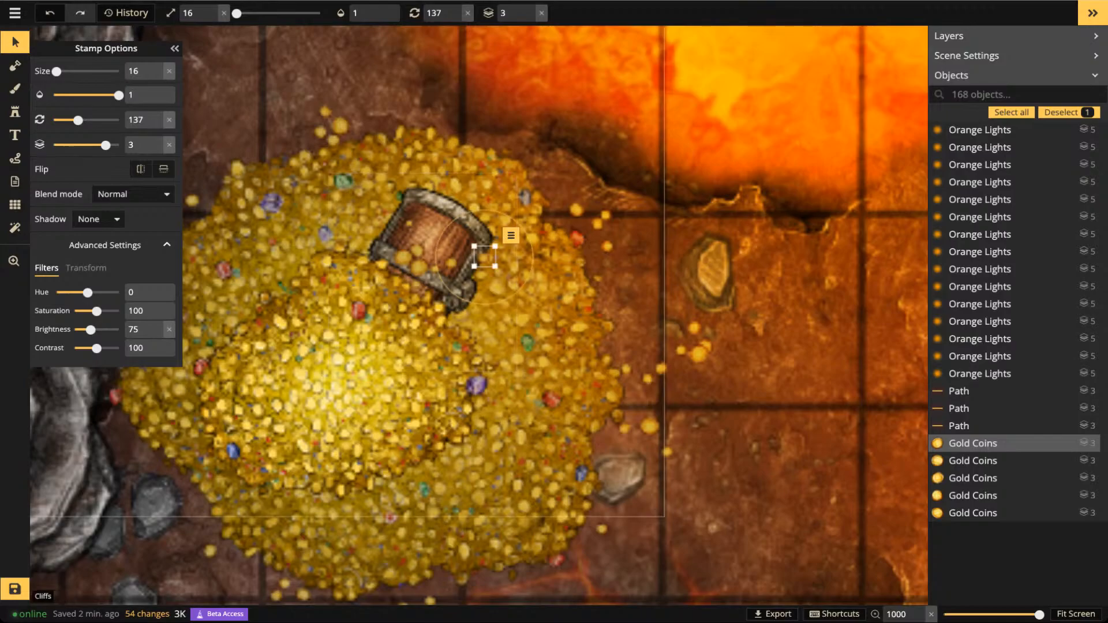
key(Escape)
Set the treasure chest's shadow to Object
scroll(354, 207, down, 10)
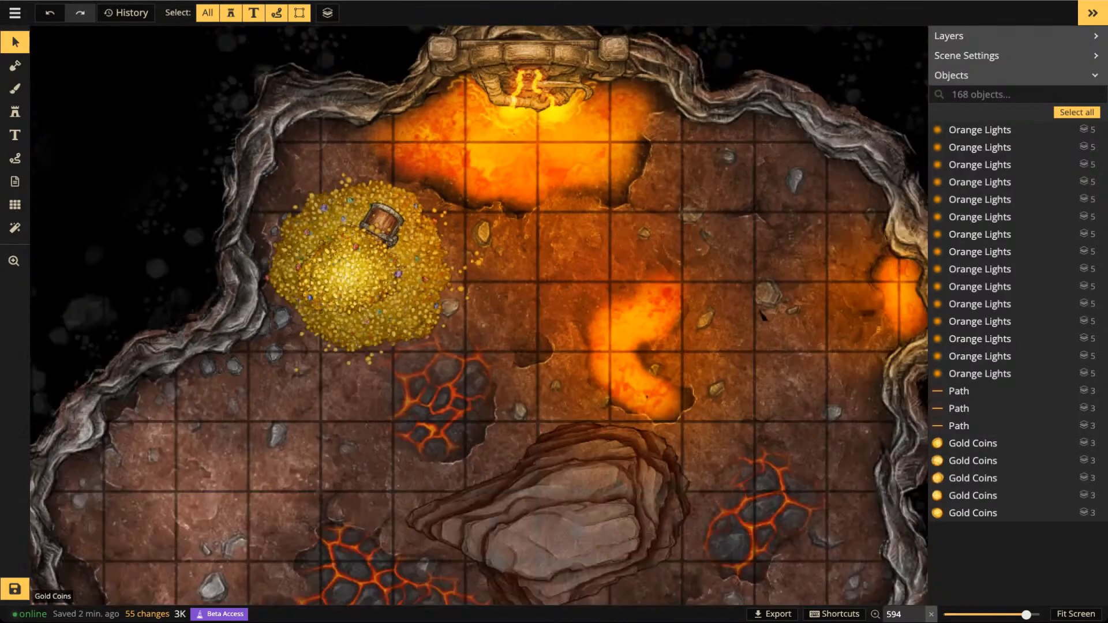
click(380, 219)
scroll(379, 219, up, 6)
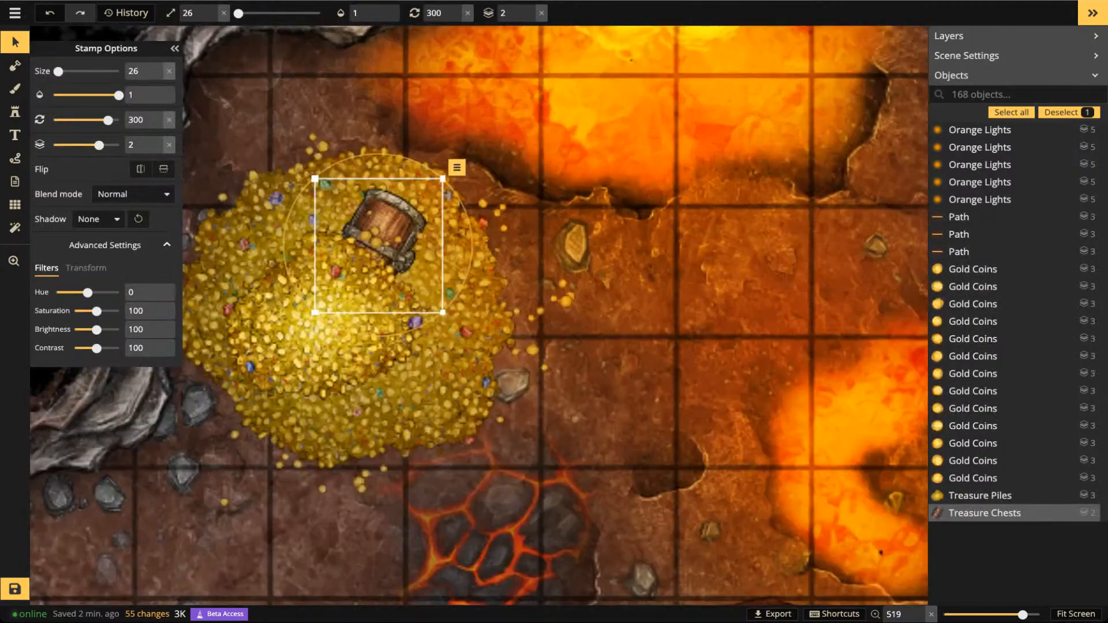
click(98, 220)
click(98, 277)
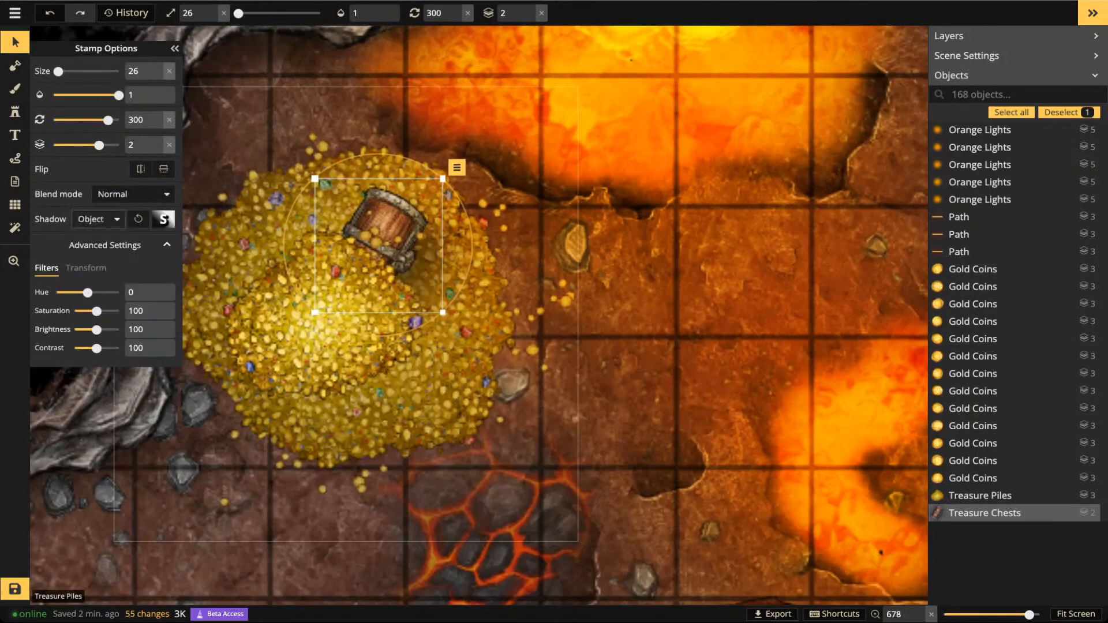
Customize the chest's shadow with blur 2.3, horizontal and vertical offsets of 0, and black at alpha 71
click(163, 219)
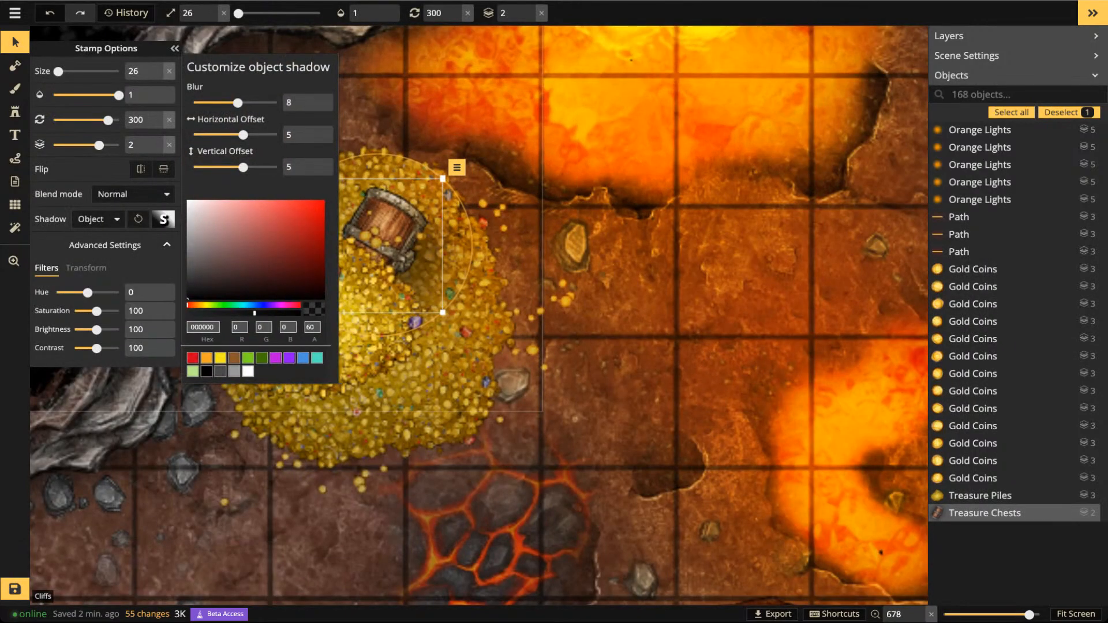
drag(238, 103, 216, 103)
drag(297, 135, 279, 167)
text(00)
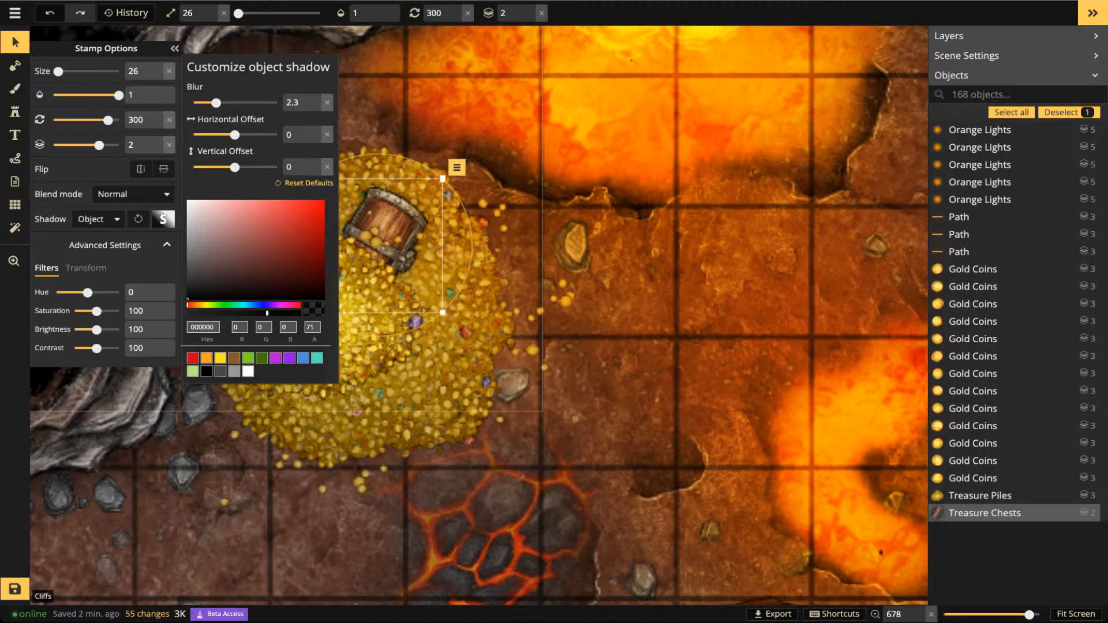
drag(234, 167, 241, 167)
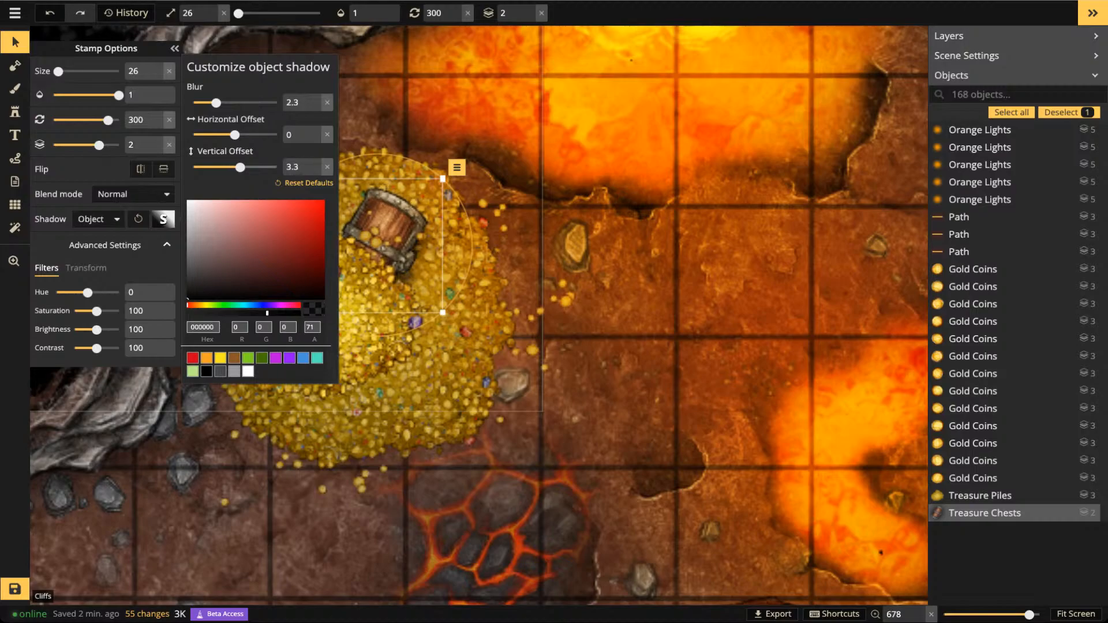
click(315, 163)
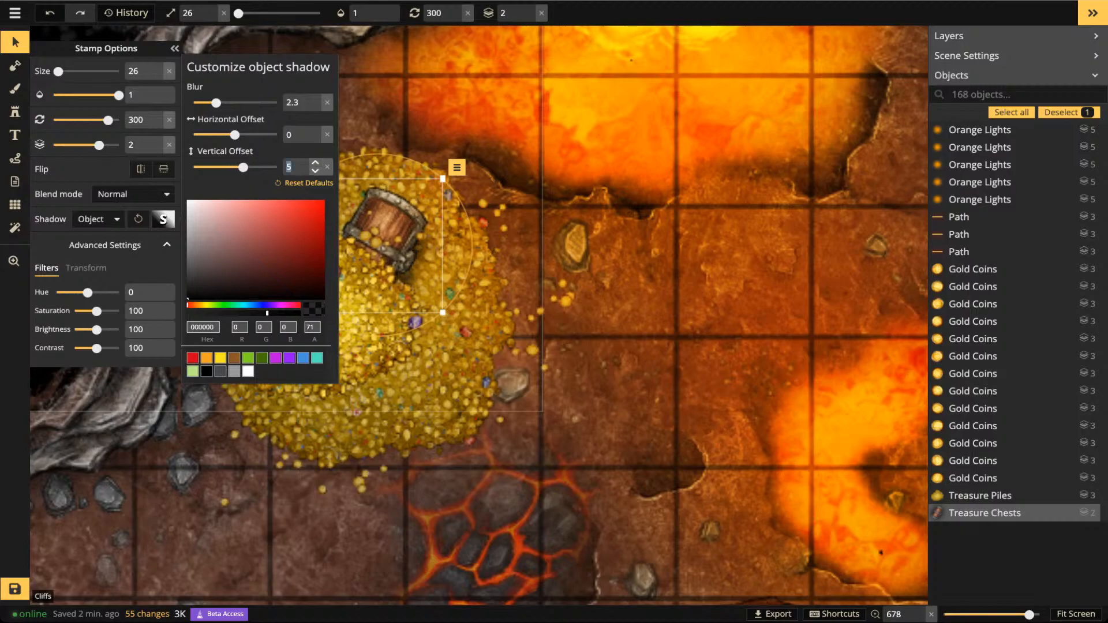
text(0)
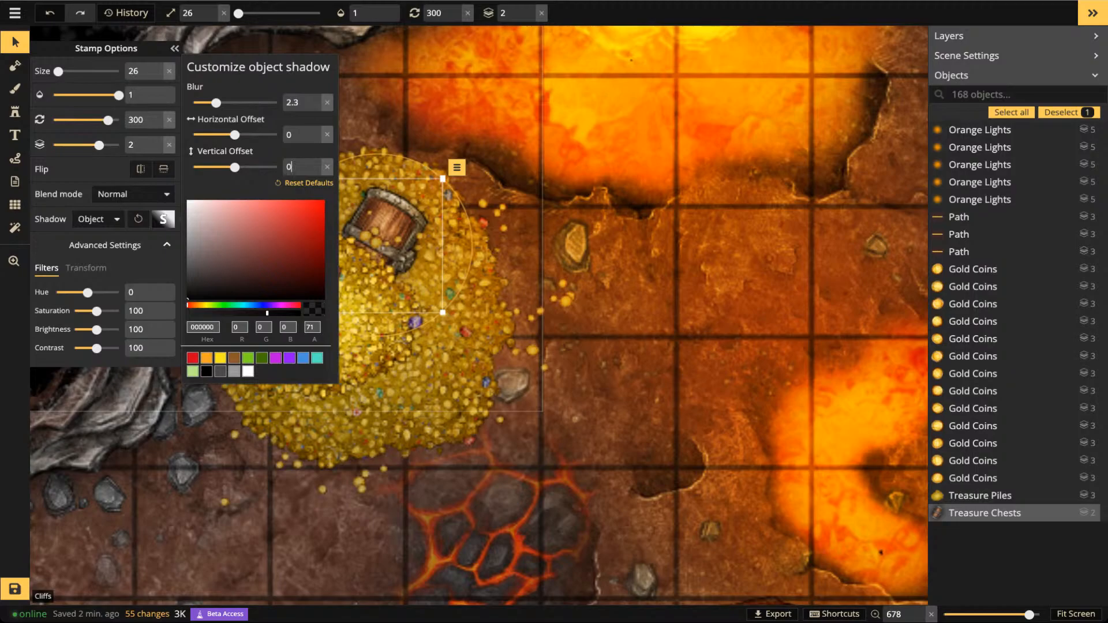
key(Escape)
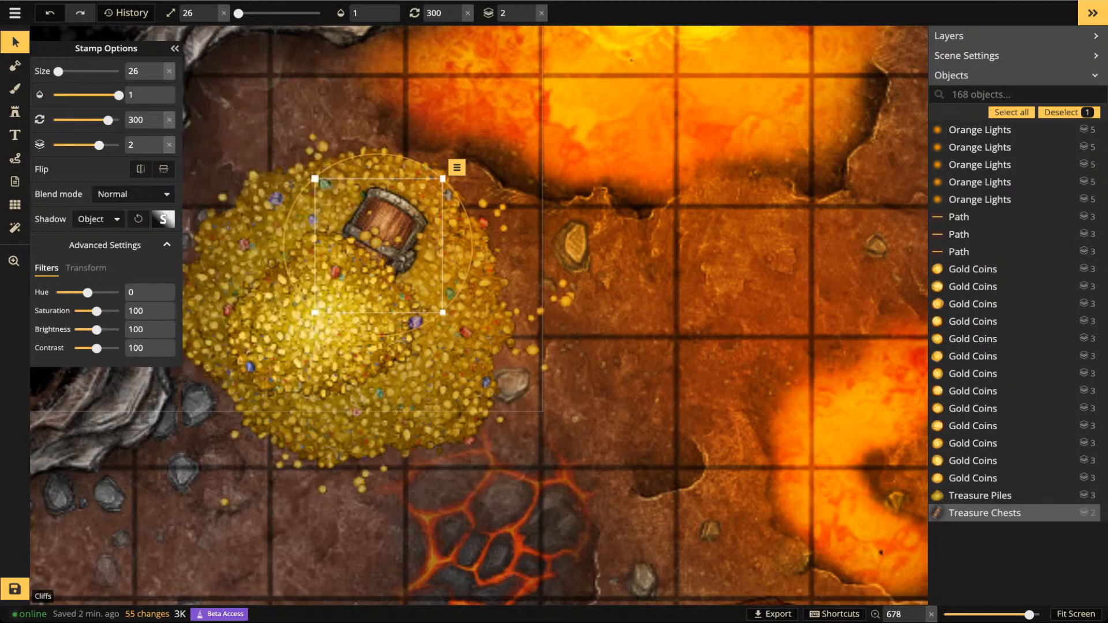
Examine how the coin-covered chest and treasure pile look within the whole cave and up close
click(15, 43)
scroll(344, 228, down, 6)
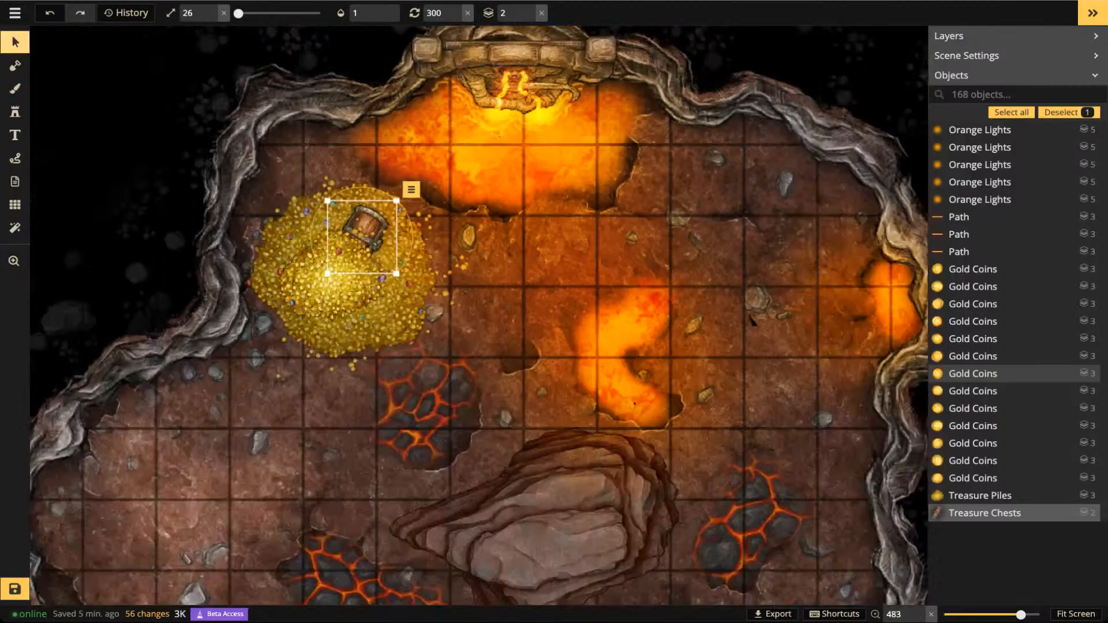
scroll(366, 229, down, 2)
drag(366, 229, 414, 203)
key(Escape)
scroll(542, 230, down, 4)
scroll(594, 165, down, 3)
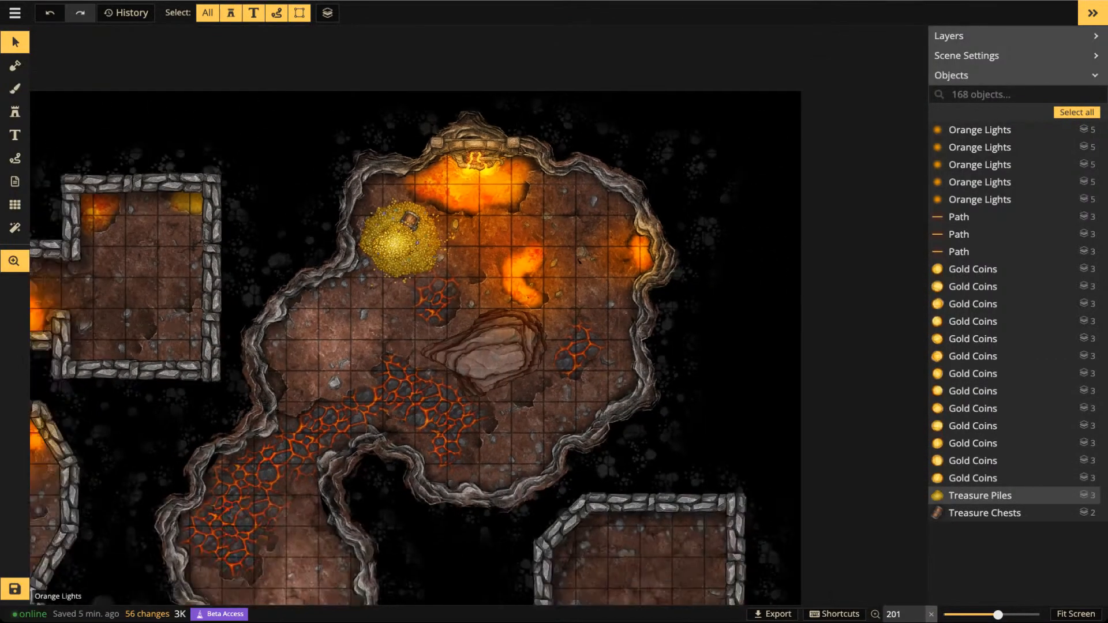
scroll(501, 201, up, 8)
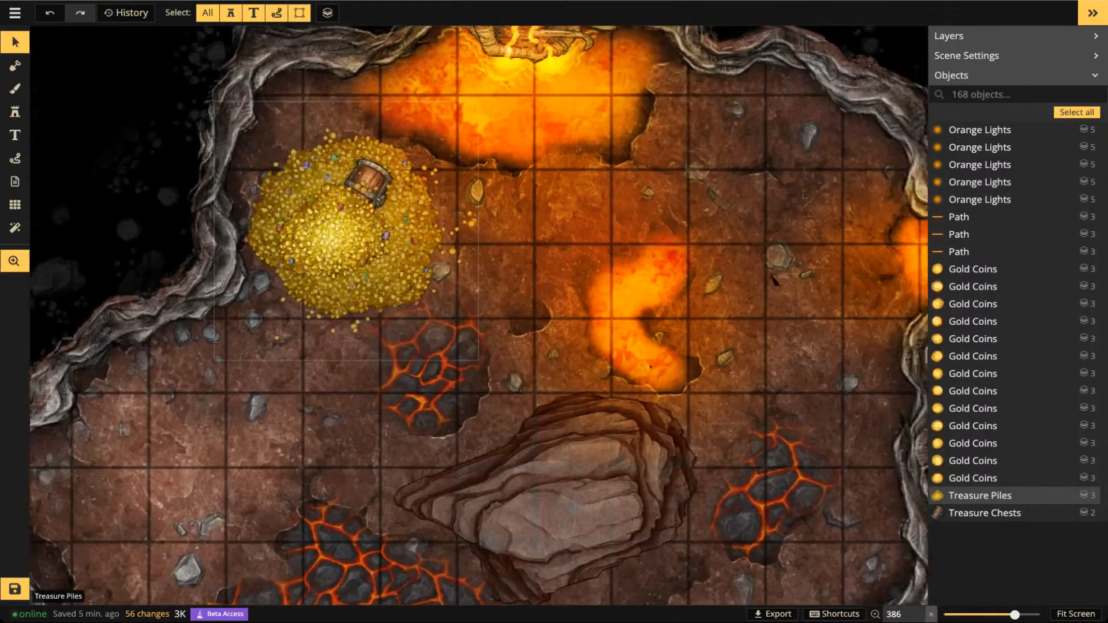
drag(404, 231, 388, 190)
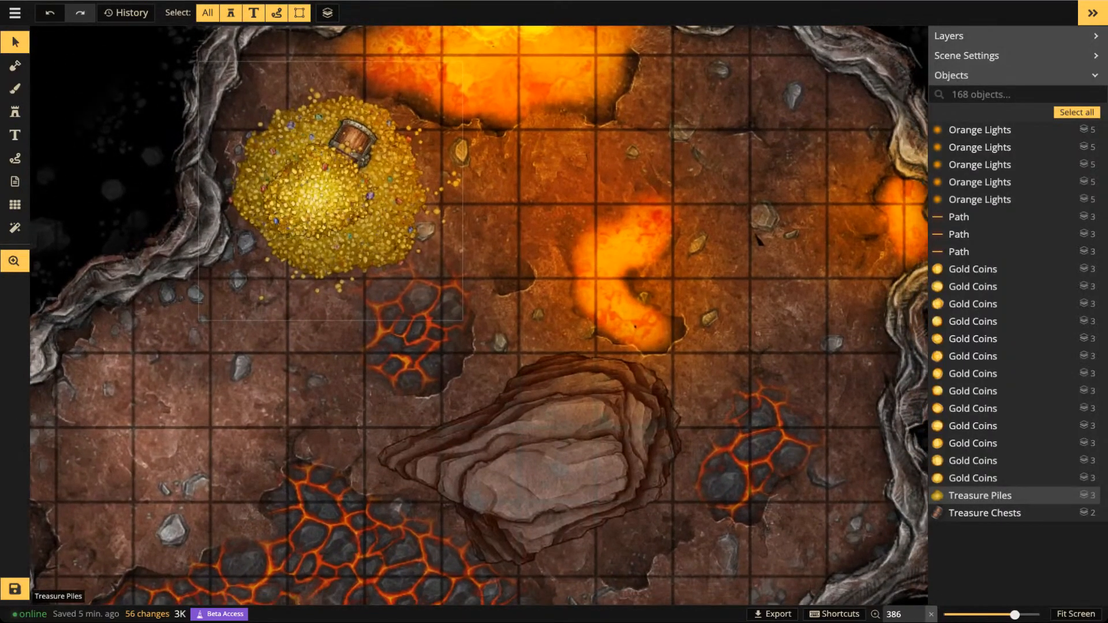
scroll(407, 193, up, 1)
Search the stamp catalog for "jewel"
key(s)
key(f)
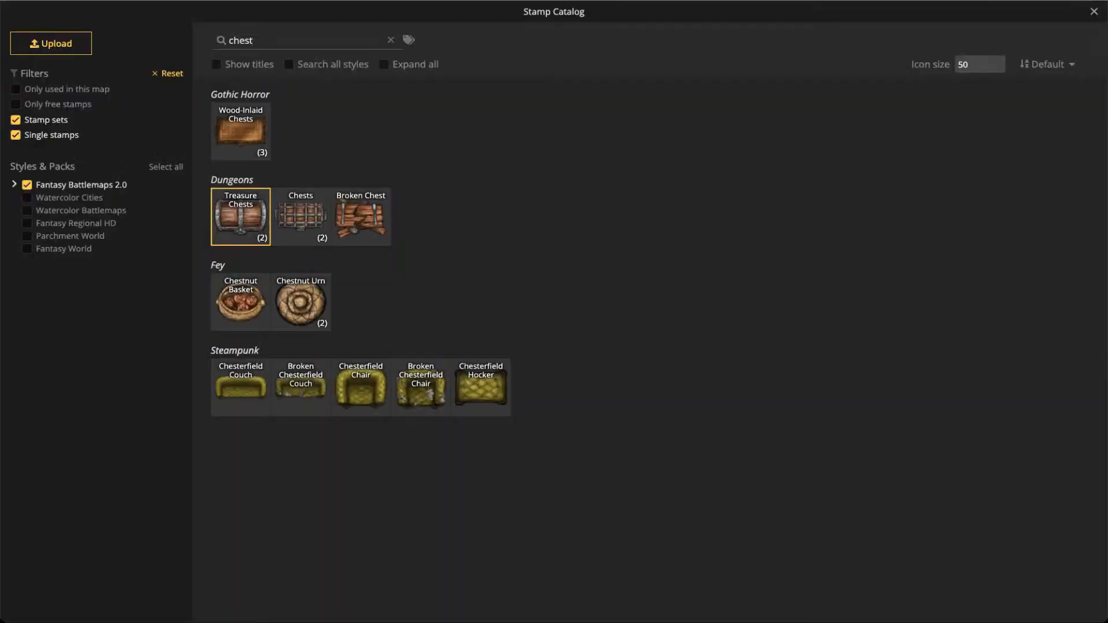
text(jewel)
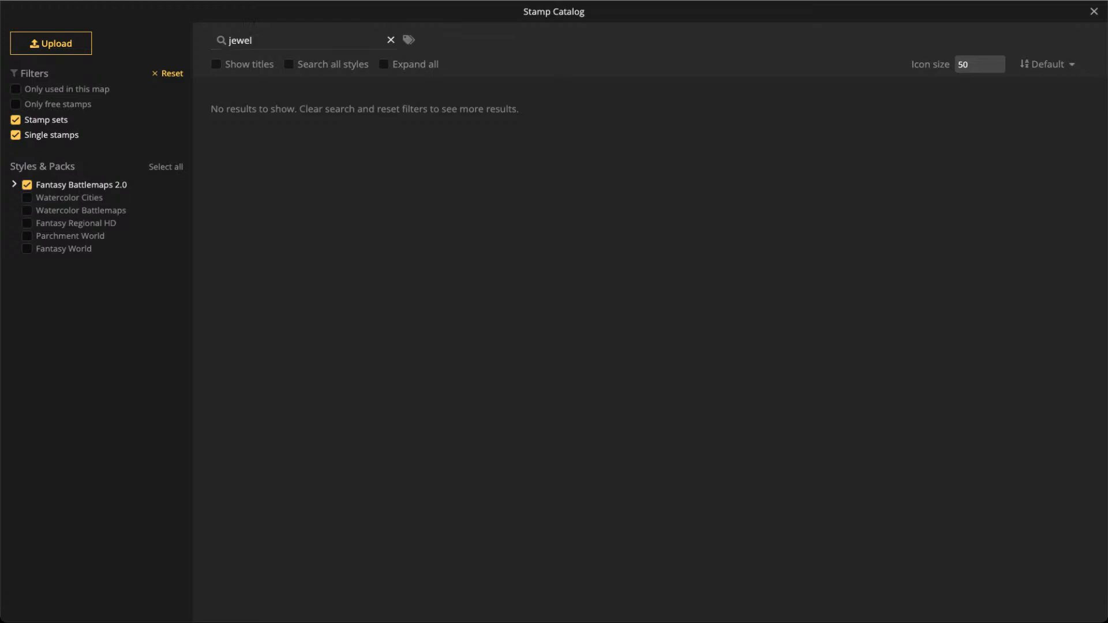
Clear the catalog search, browse to the Dungeons section and choose the golden goblet stamp set
click(391, 40)
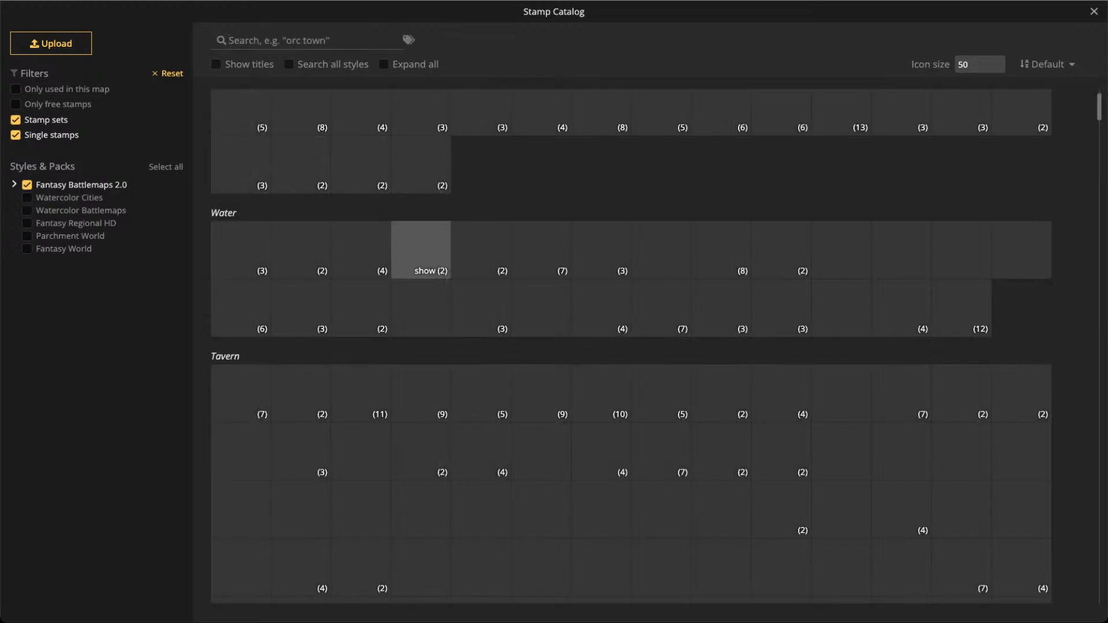
scroll(421, 260, down, 1)
scroll(421, 391, up, 2)
scroll(421, 391, down, 15)
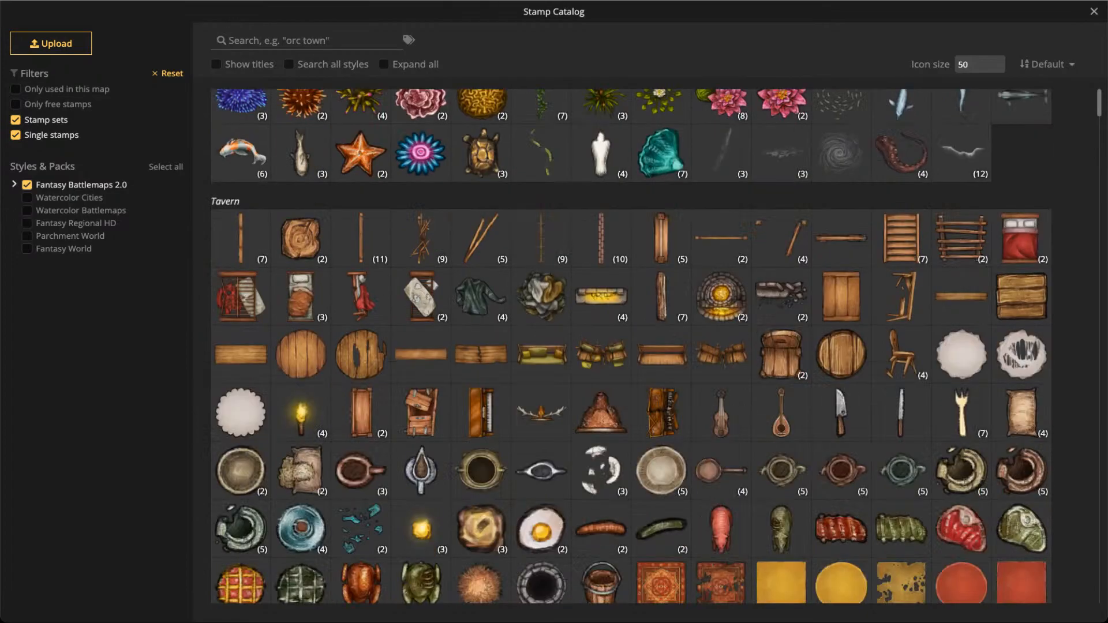
scroll(631, 347, down, 4)
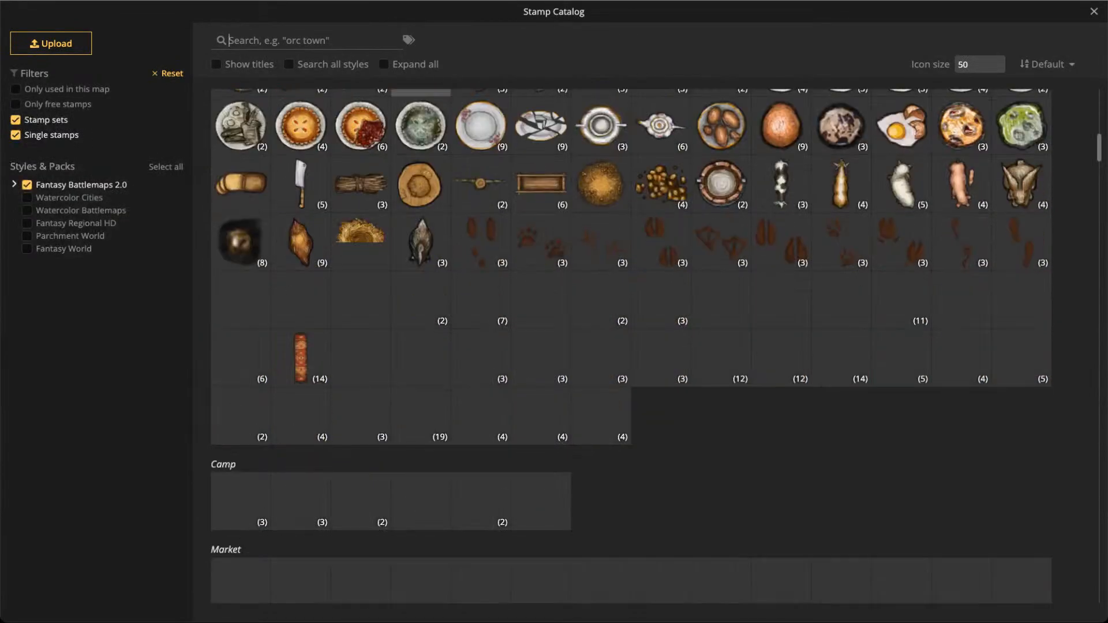
scroll(482, 255, down, 2)
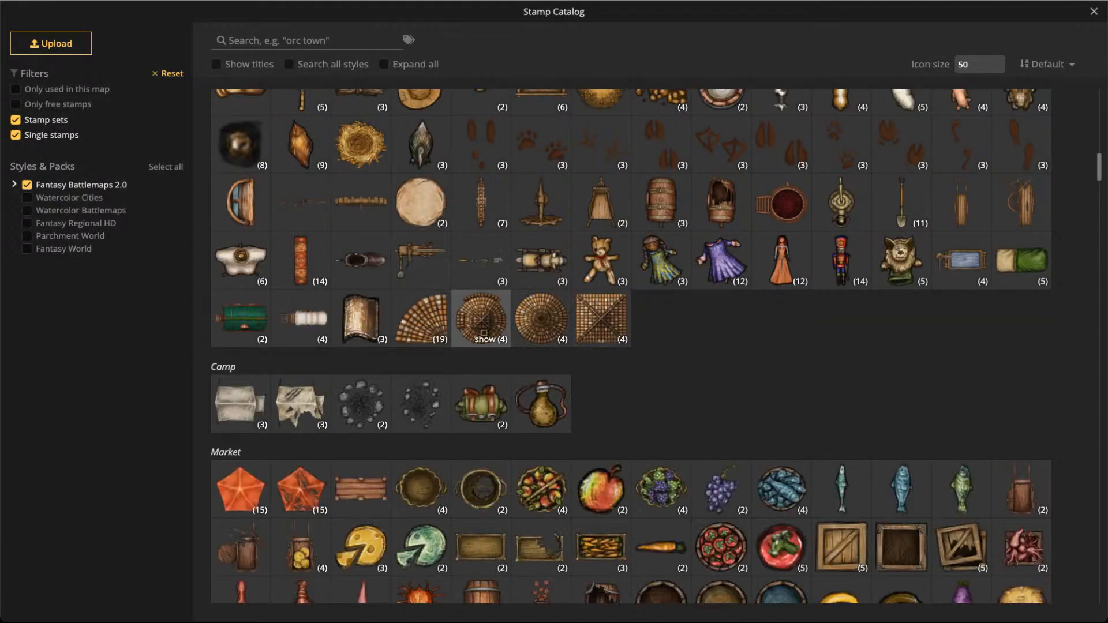
scroll(484, 321, down, 3)
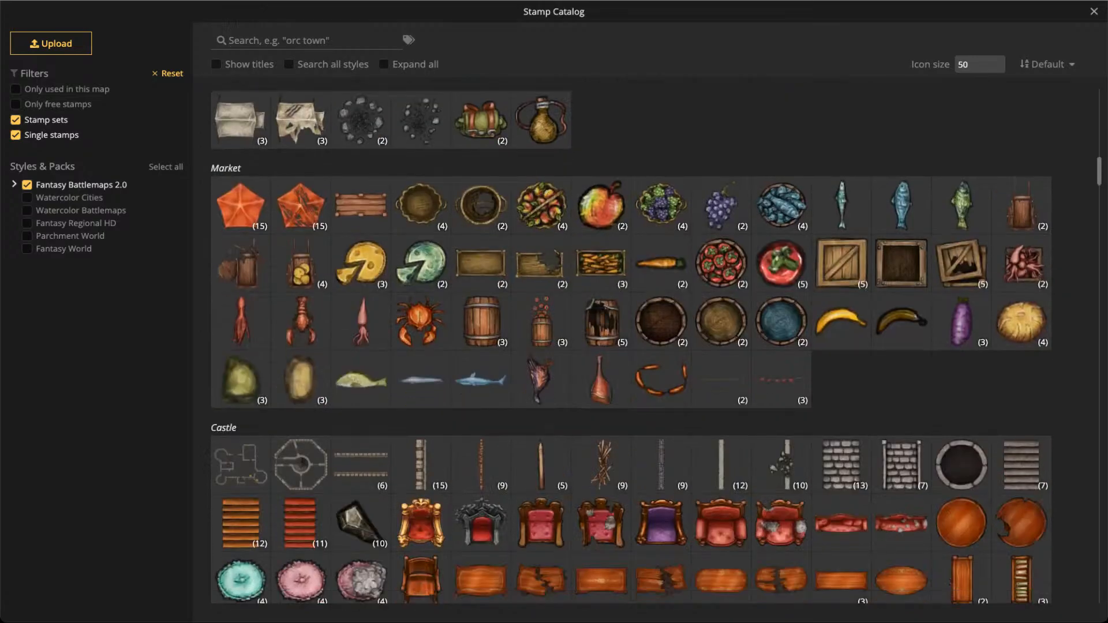
scroll(632, 347, down, 10)
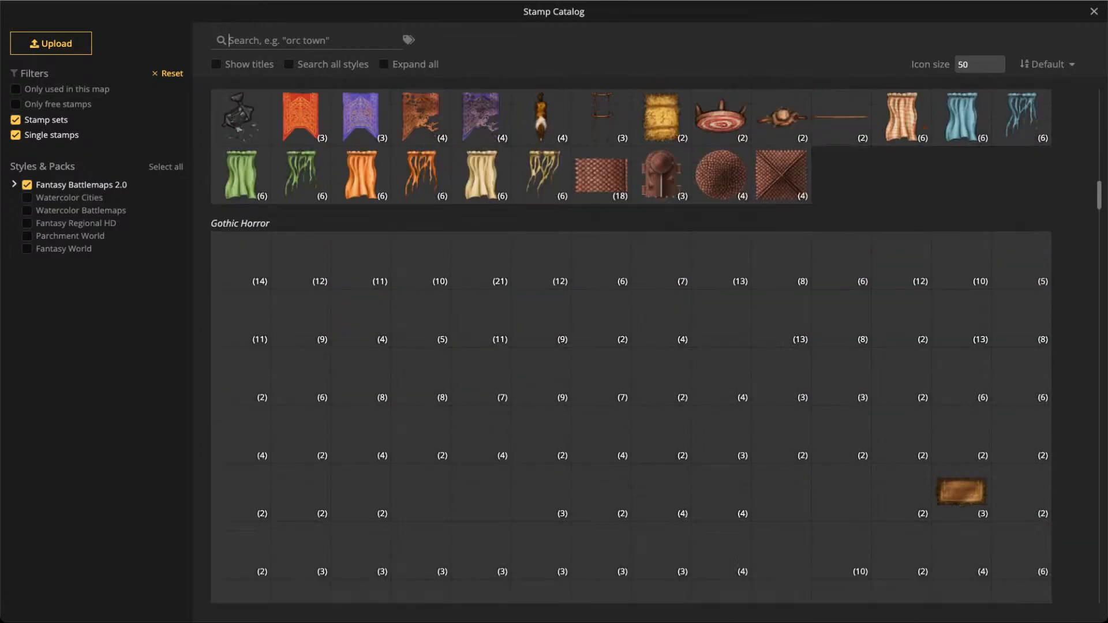
scroll(541, 311, down, 1)
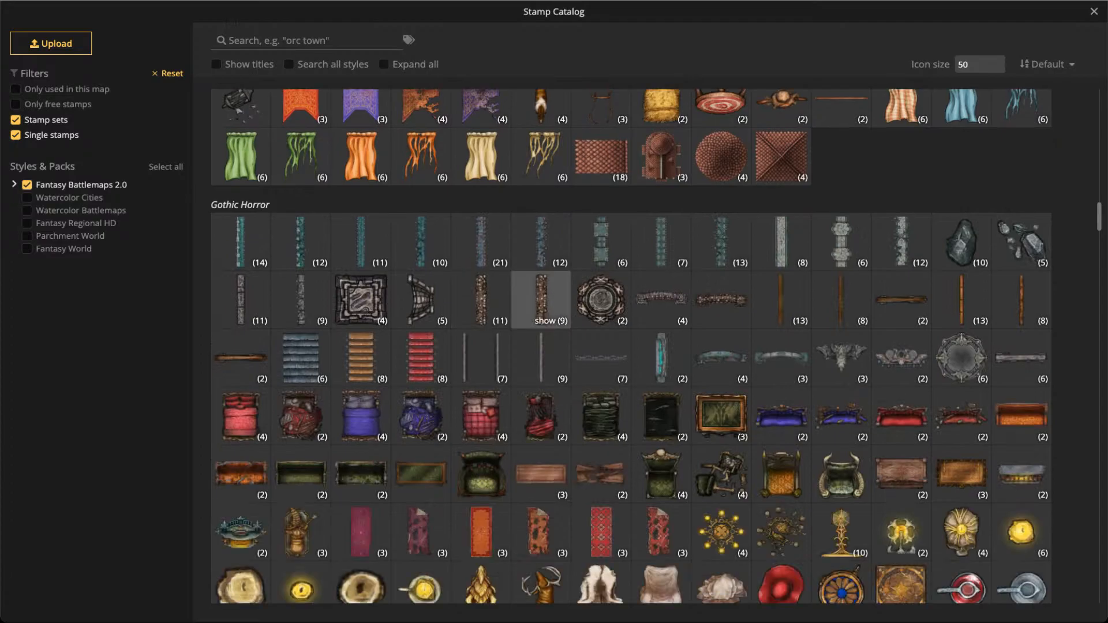
scroll(541, 300, down, 15)
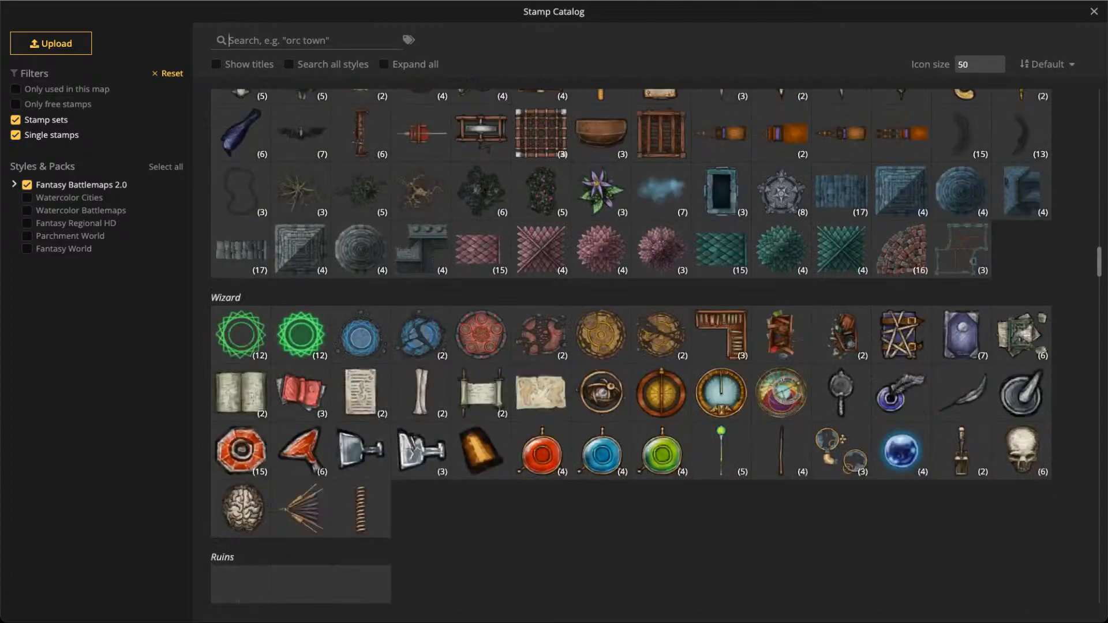
scroll(631, 346, down, 3)
scroll(480, 292, down, 1)
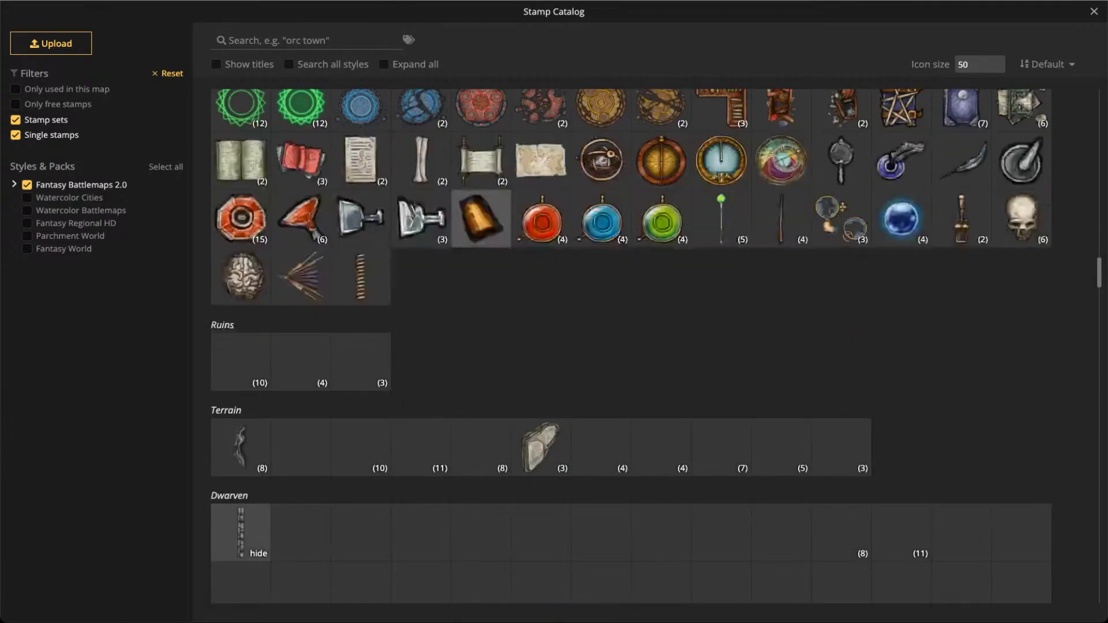
scroll(631, 347, up, 5)
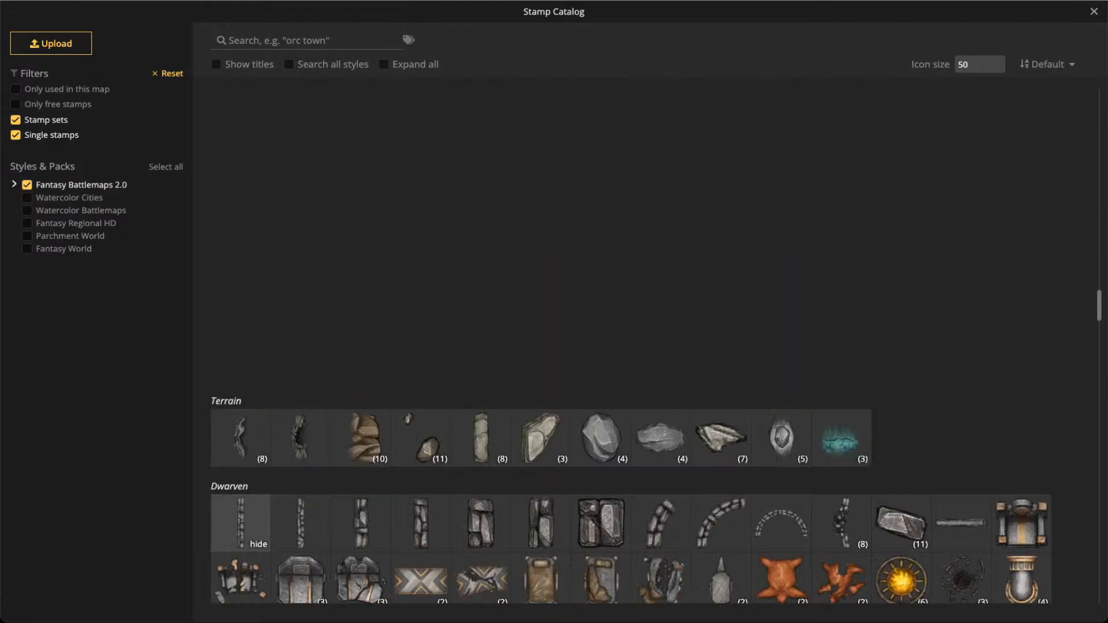
scroll(631, 347, down, 6)
scroll(661, 269, down, 5)
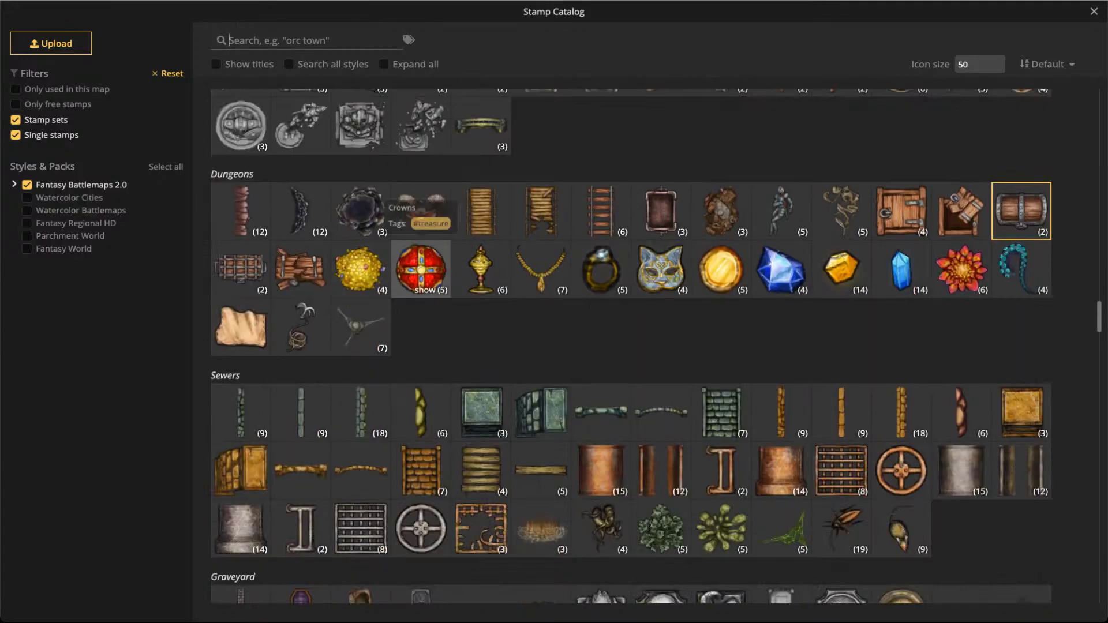
click(481, 265)
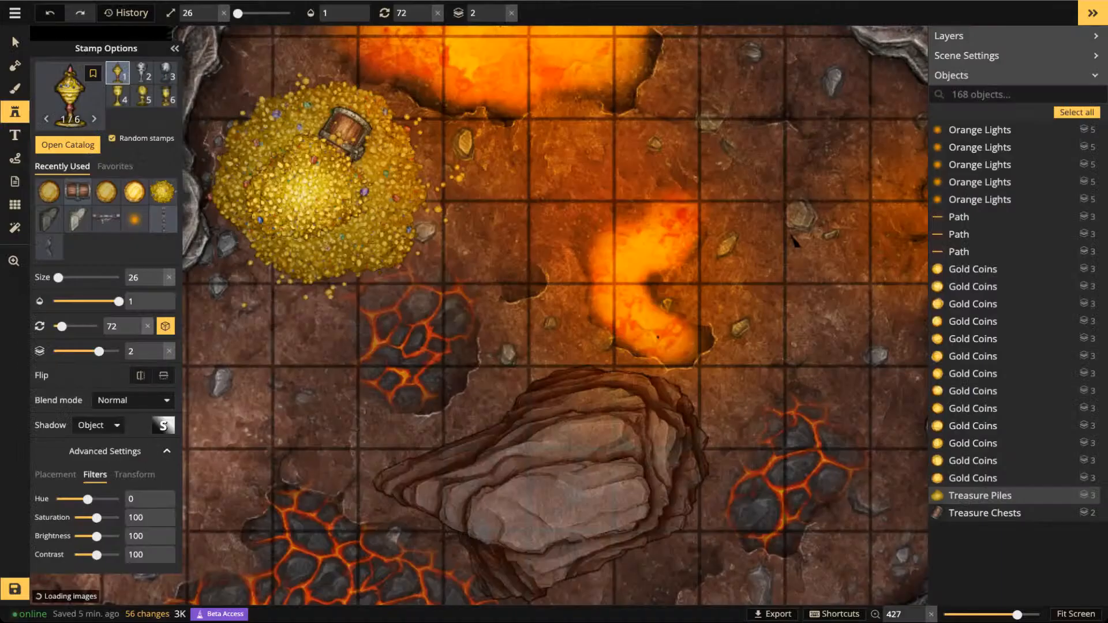
Place a golden goblet at size 36 on the lower part of the treasure pile and raise it to layer 3
key(z)
scroll(213, 173, up, 5)
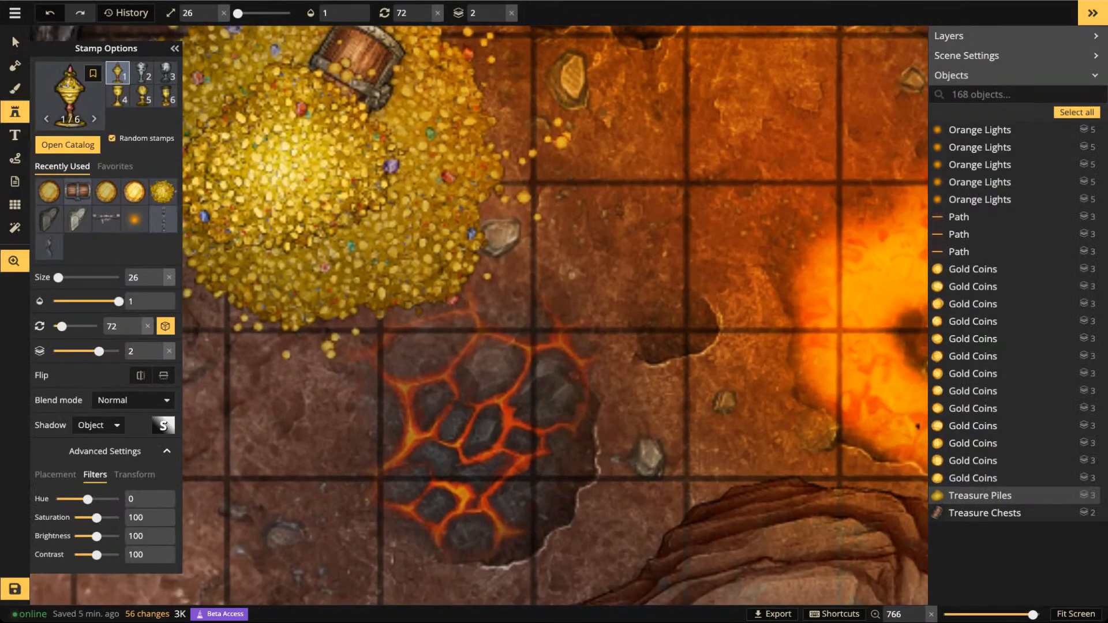
scroll(441, 208, up, 2)
scroll(441, 209, down, 6)
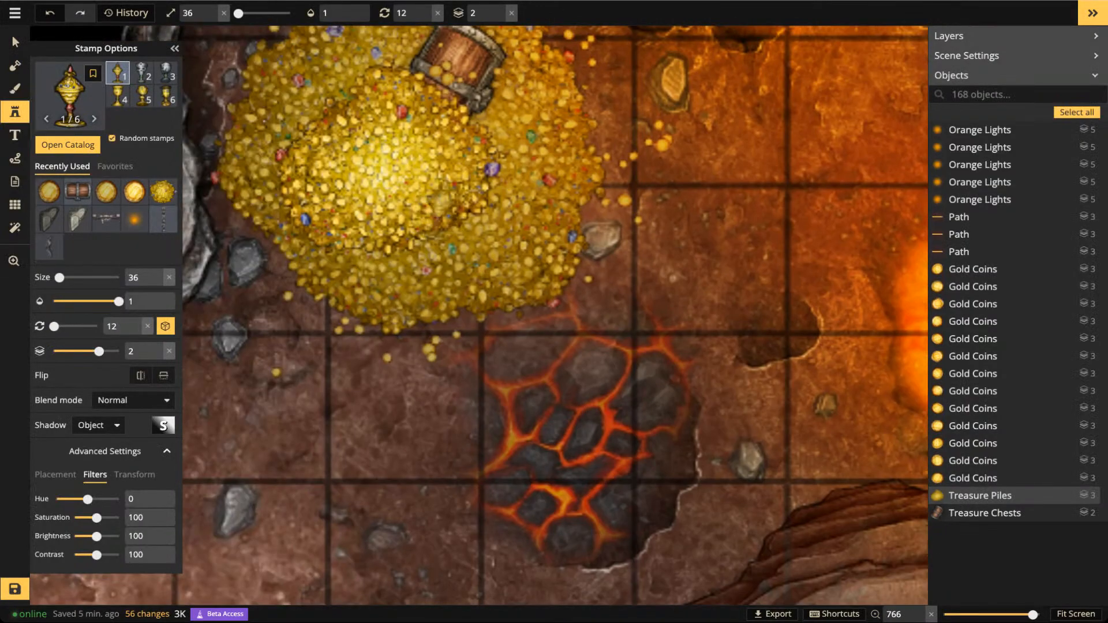
click(439, 215)
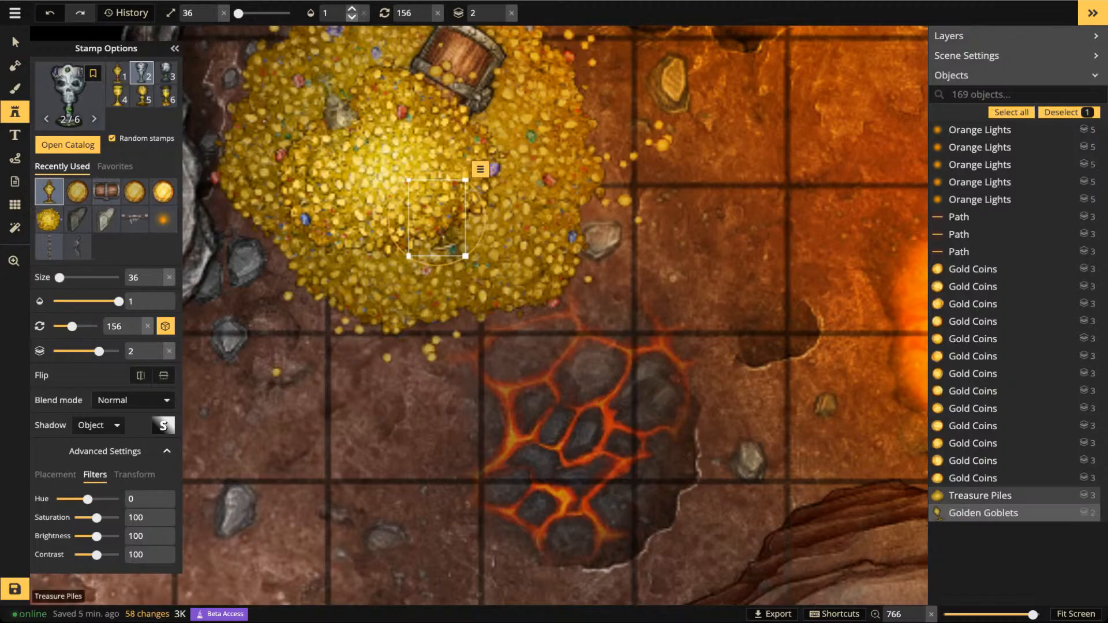
click(500, 9)
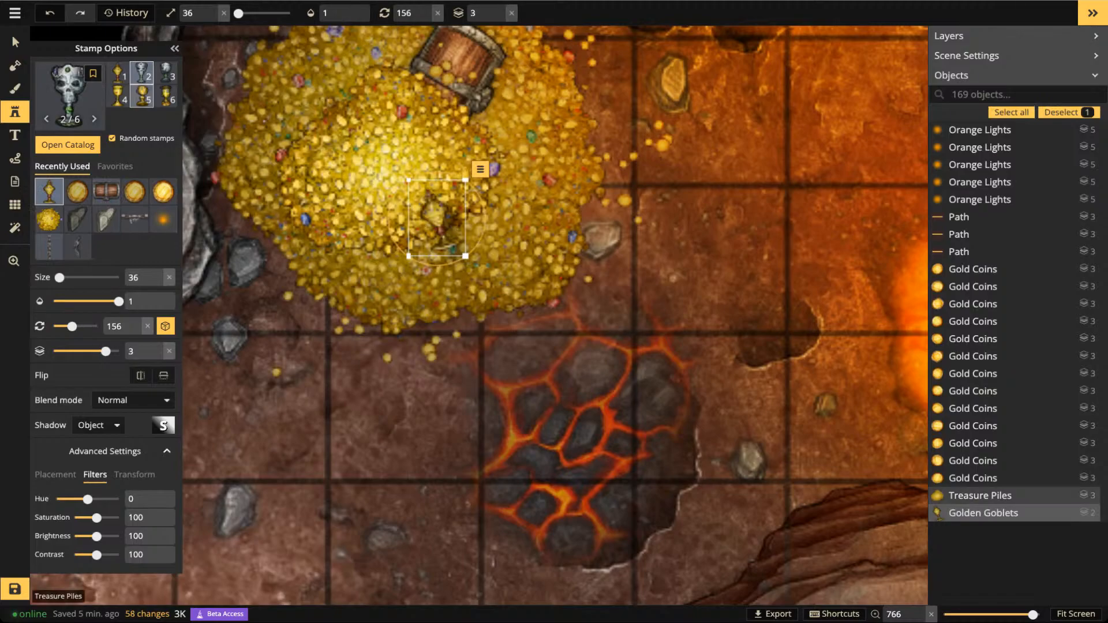
click(166, 73)
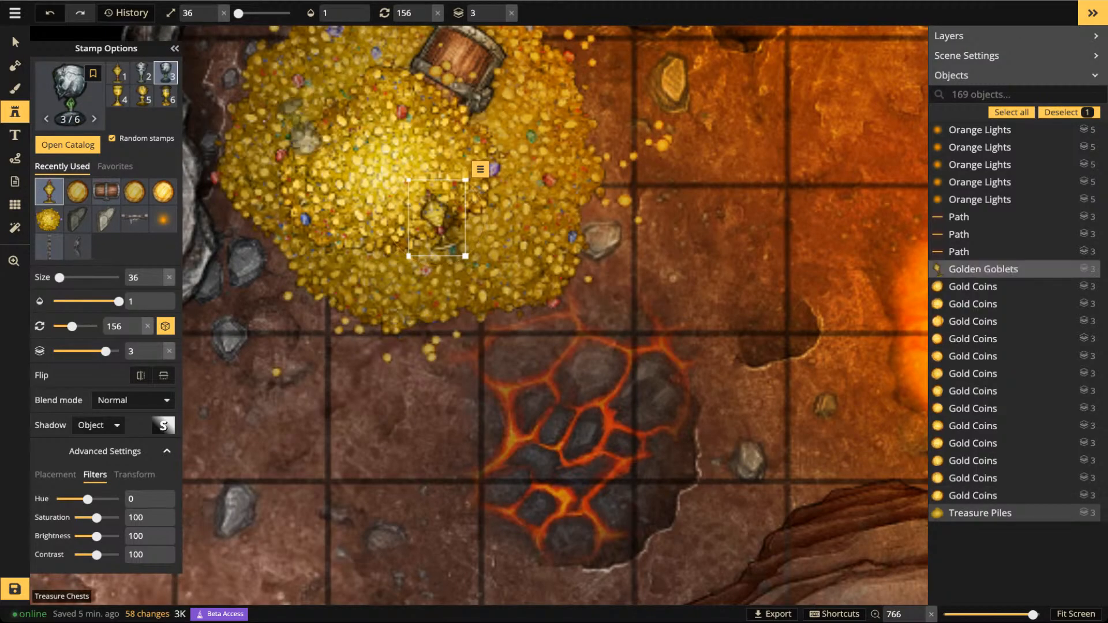
key(Escape)
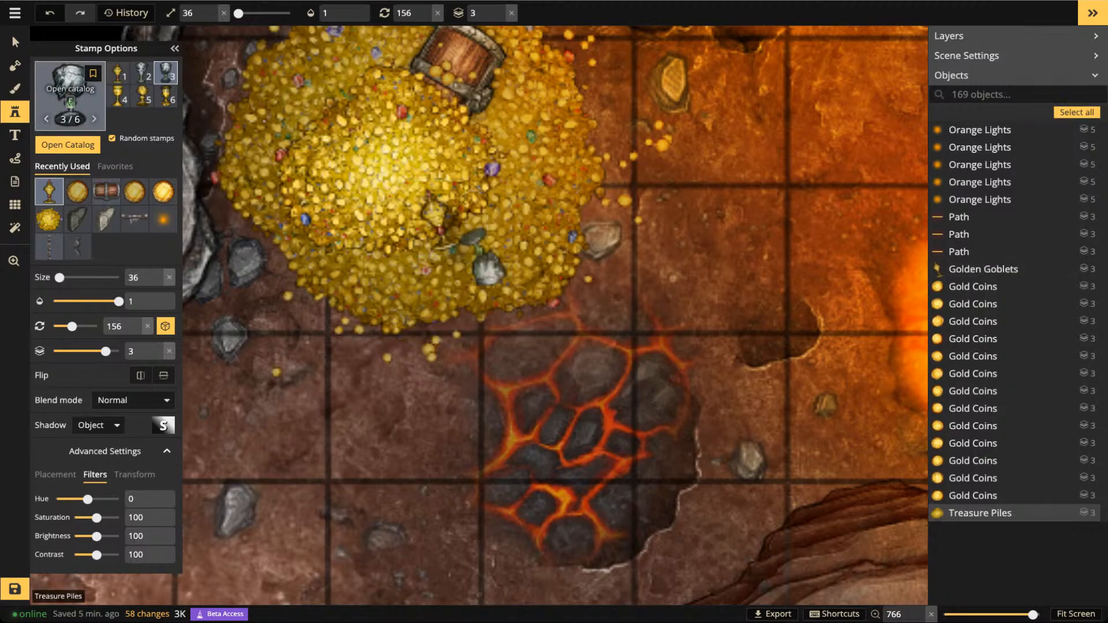
Switch to the gems stamp set and scatter a blue, an orange and a green gem across the treasure pile
click(70, 89)
click(782, 267)
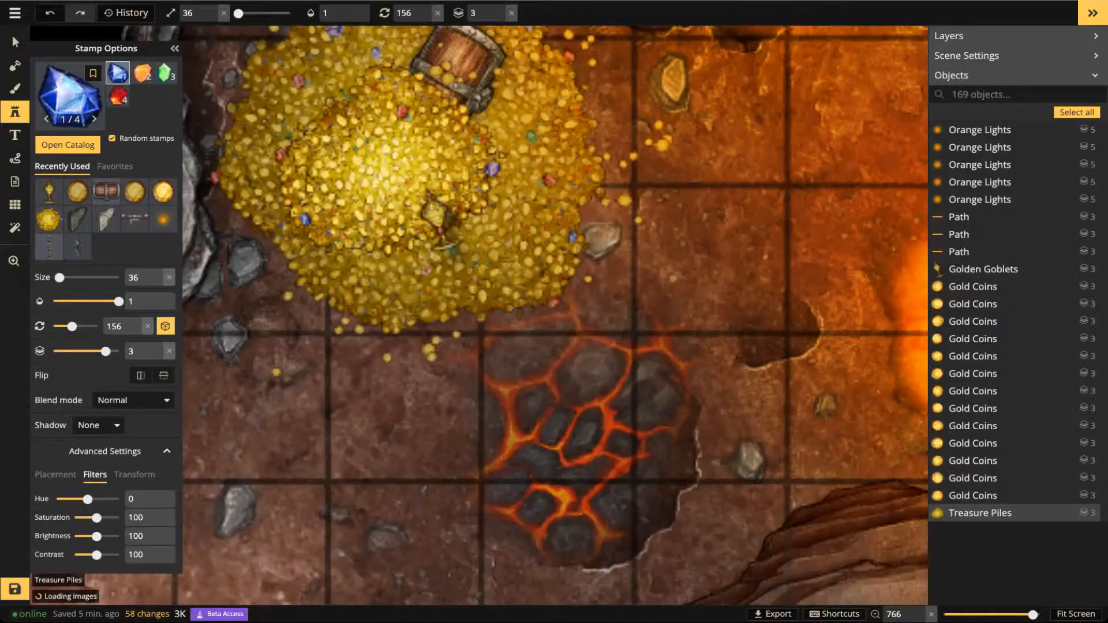
click(329, 95)
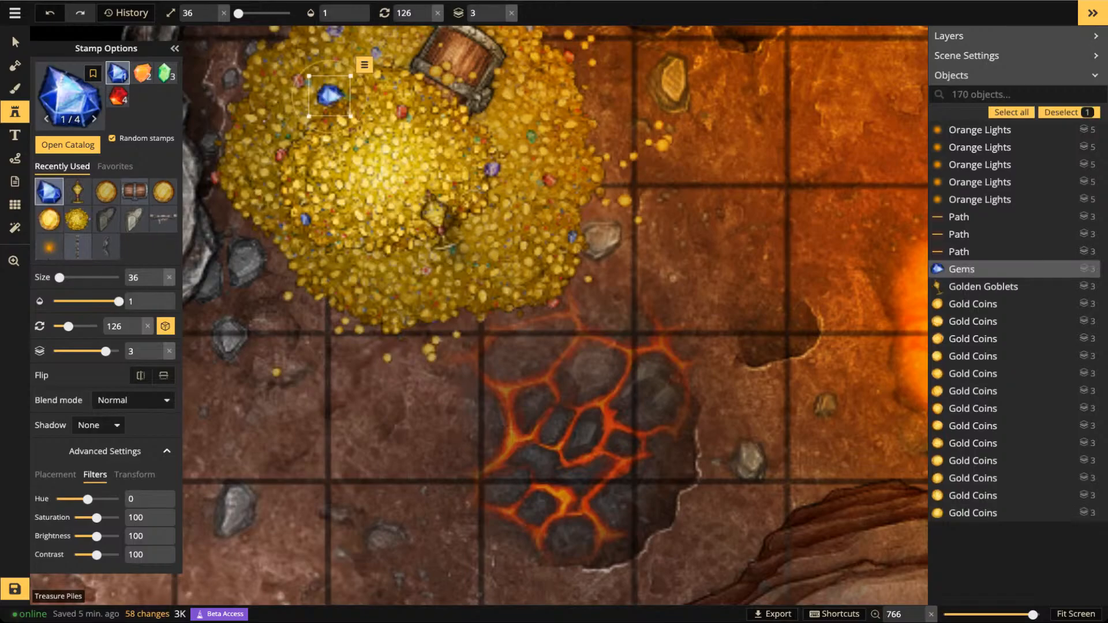
click(354, 242)
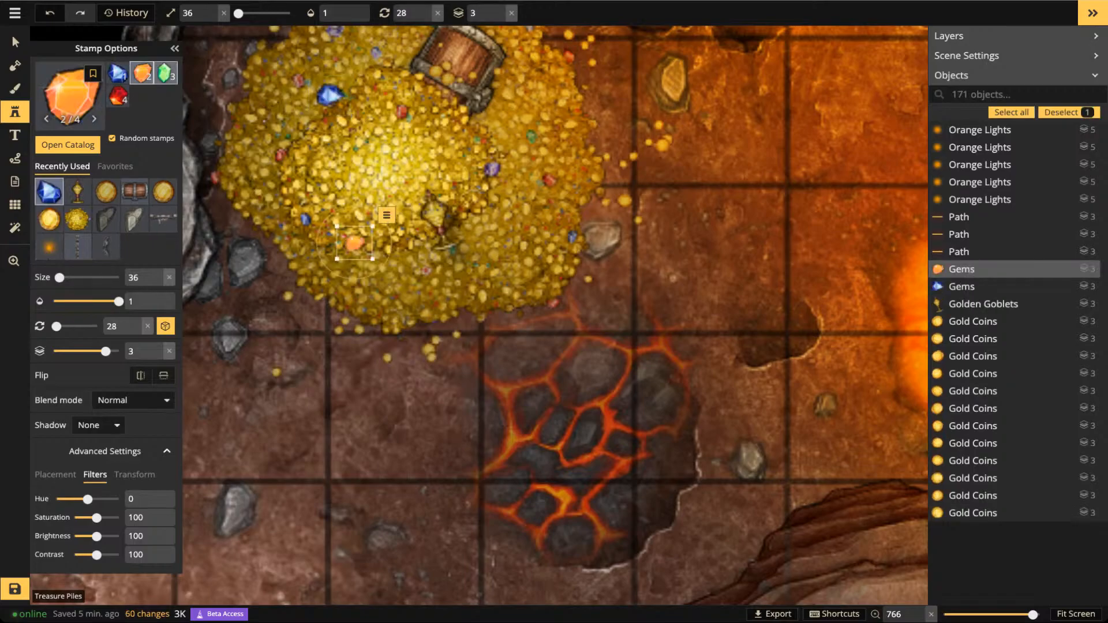
click(533, 107)
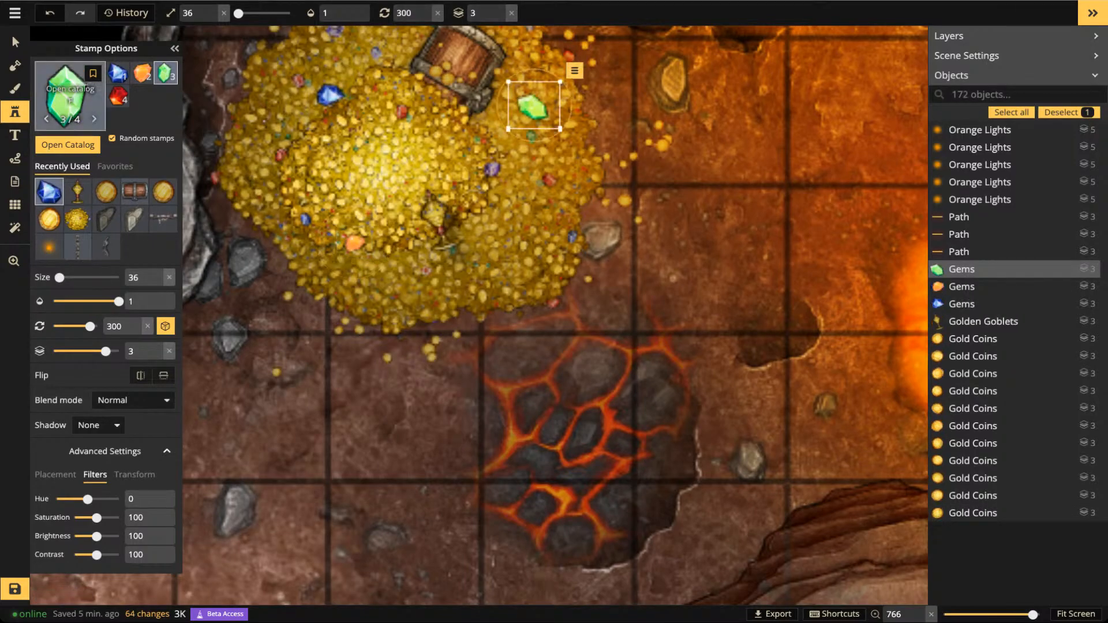
Choose the necklaces stamp set and place a necklace over the bright center of the treasure pile
key(f)
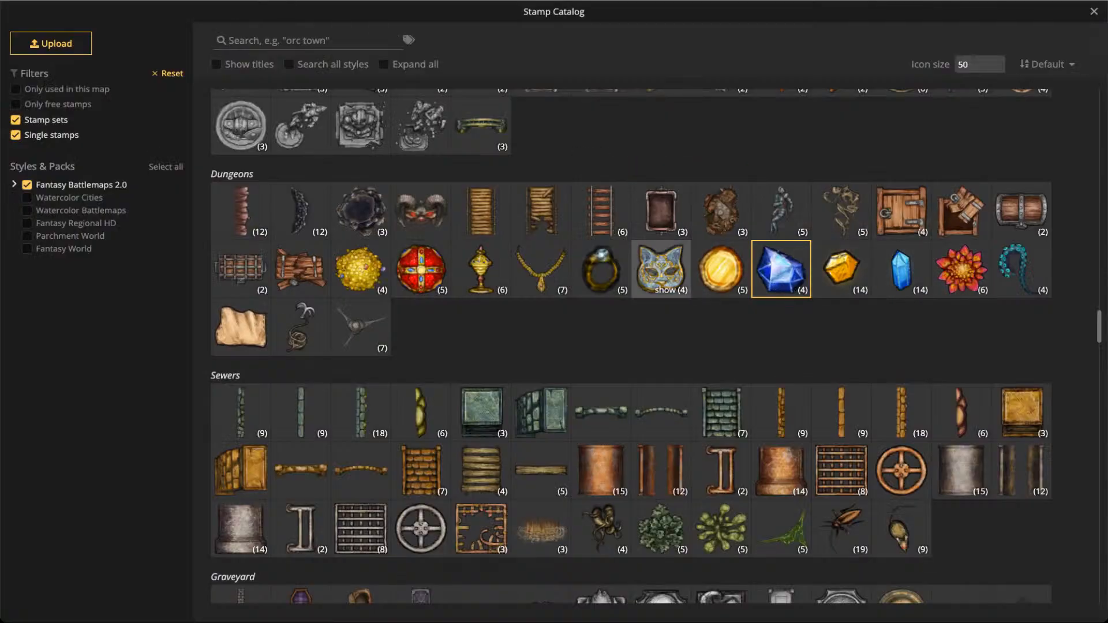
click(541, 268)
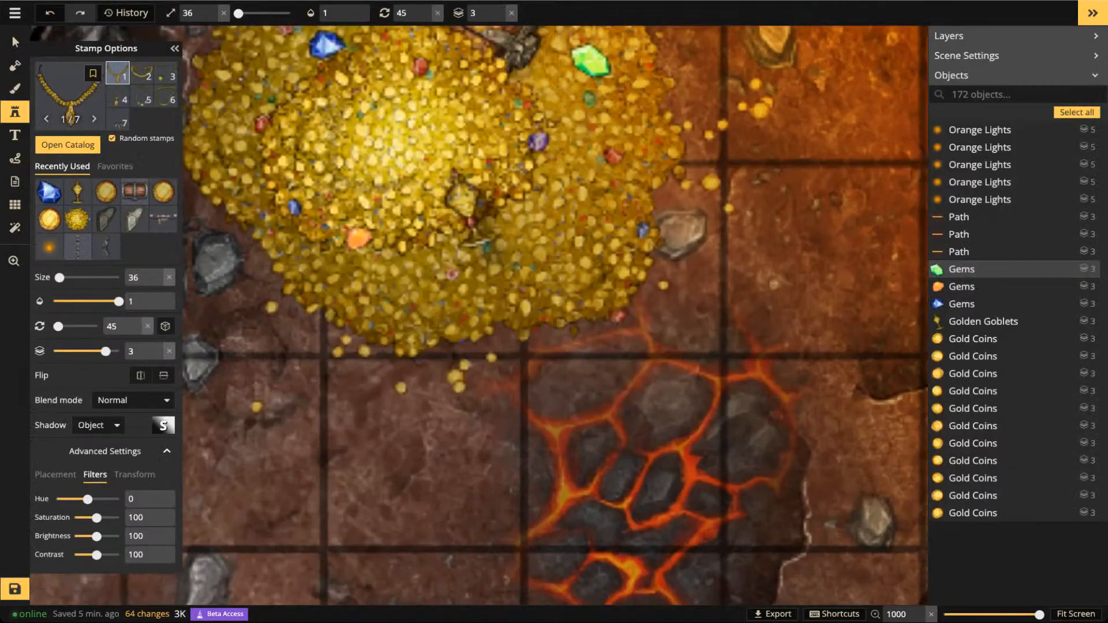
click(352, 169)
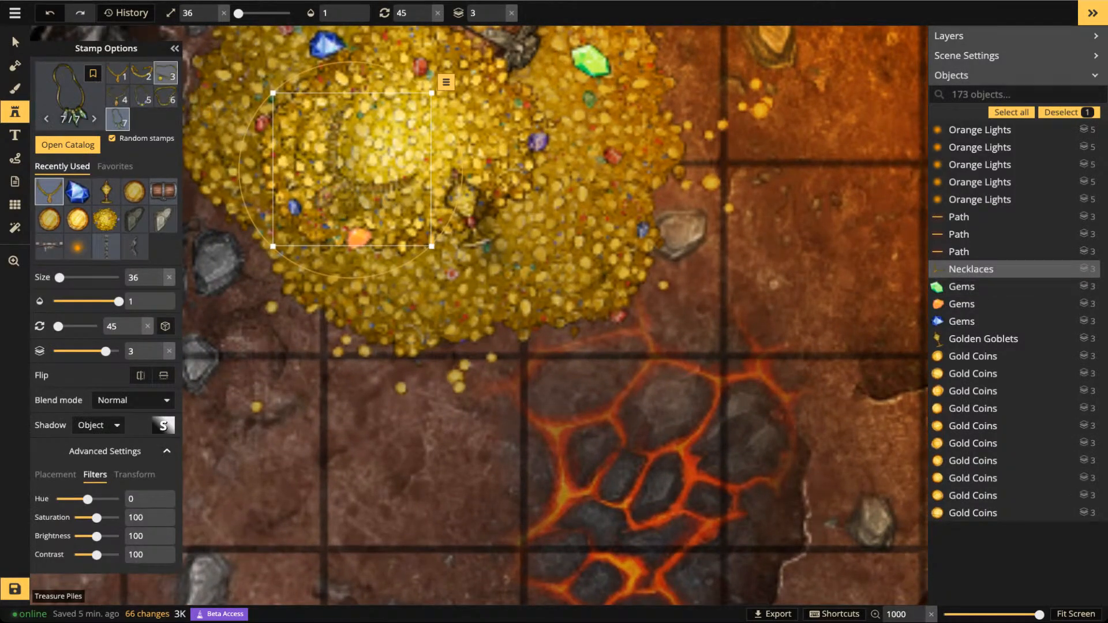
Choose the masks stamp set from the Dungeons section and set the stamp size to 46
click(69, 92)
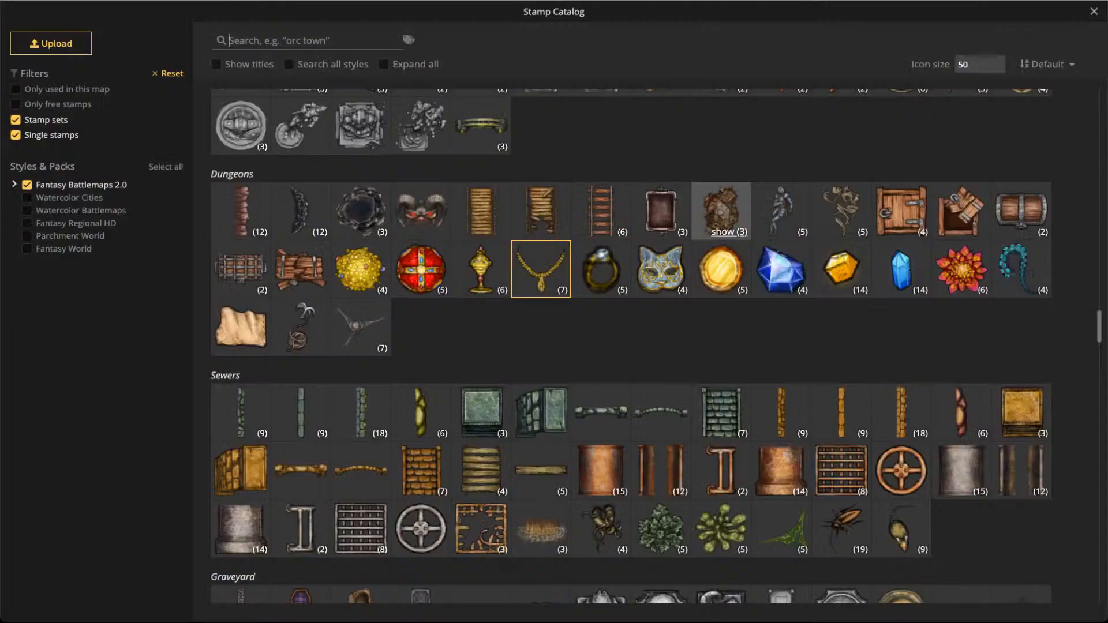
click(661, 266)
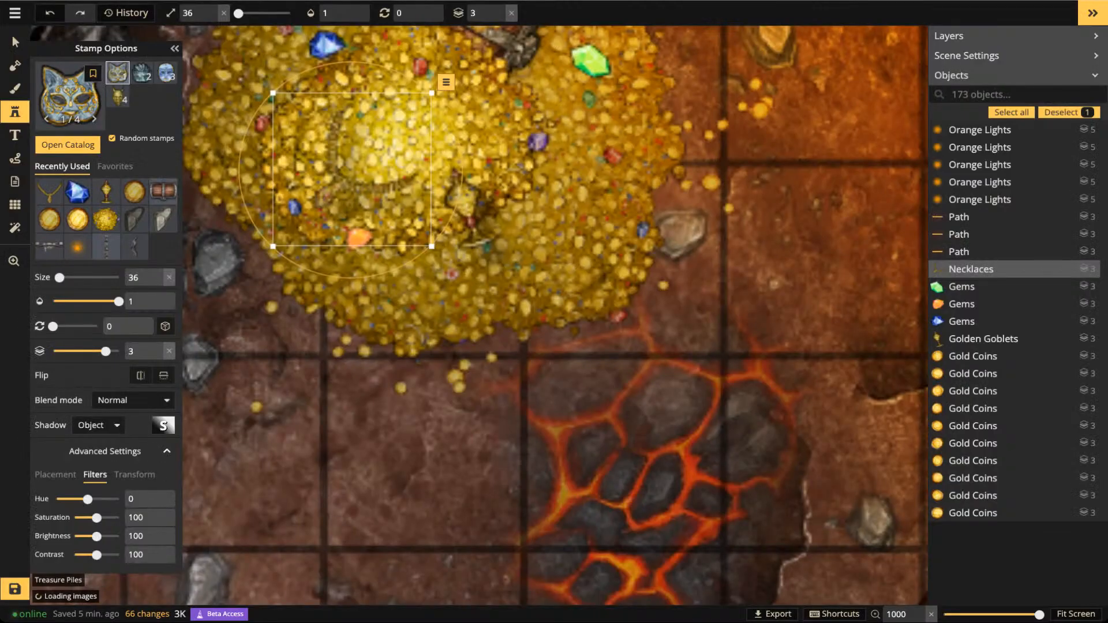
click(482, 258)
key(space)
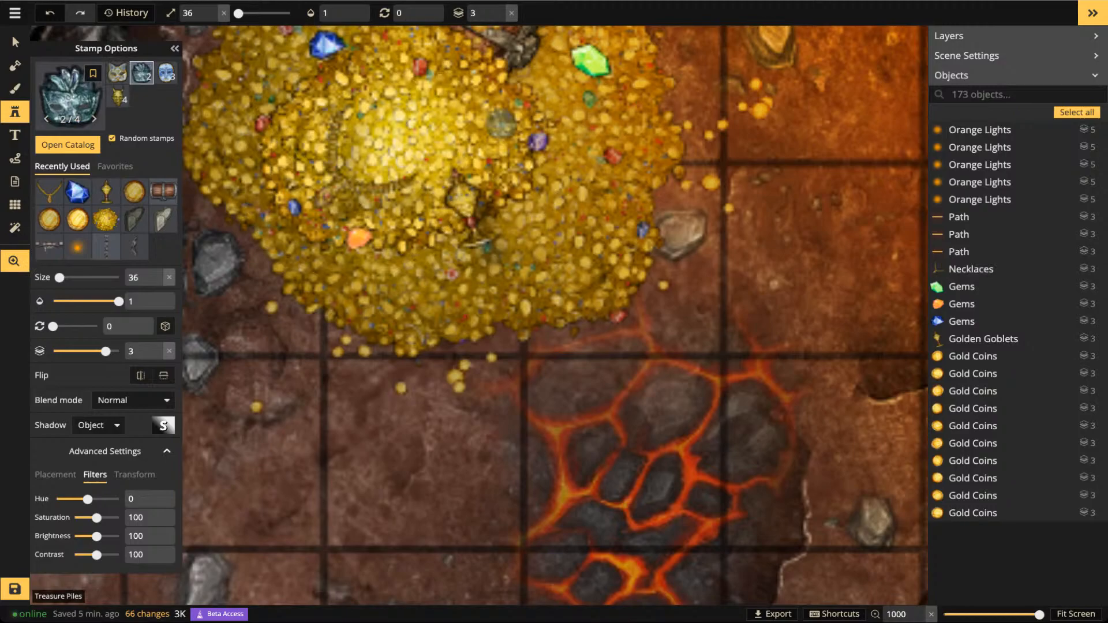
drag(503, 124, 520, 281)
key(])
key(])
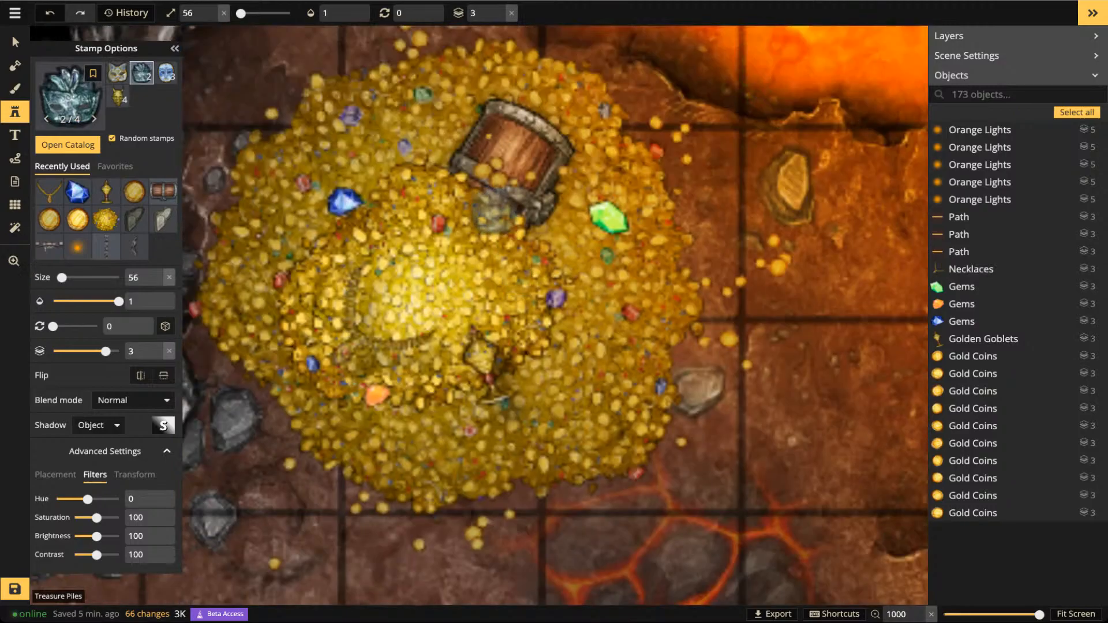
key(bracketleft)
Place the teal mask on the coins just below the treasure chest and rotate it to 300
key(space)
drag(797, 415, 493, 295)
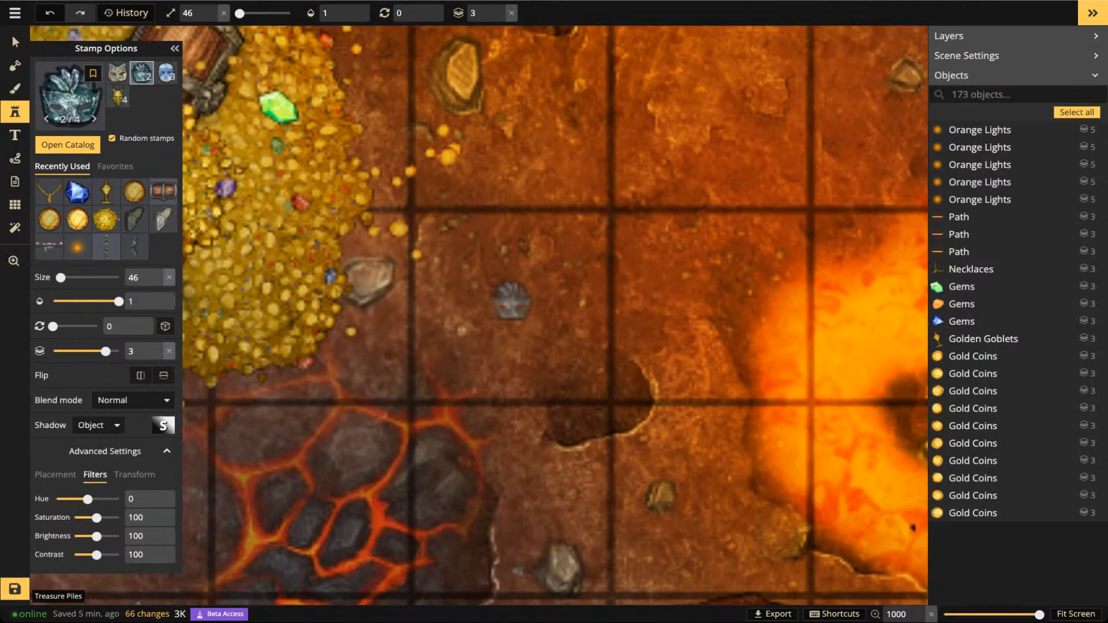
key(space)
drag(512, 299, 671, 437)
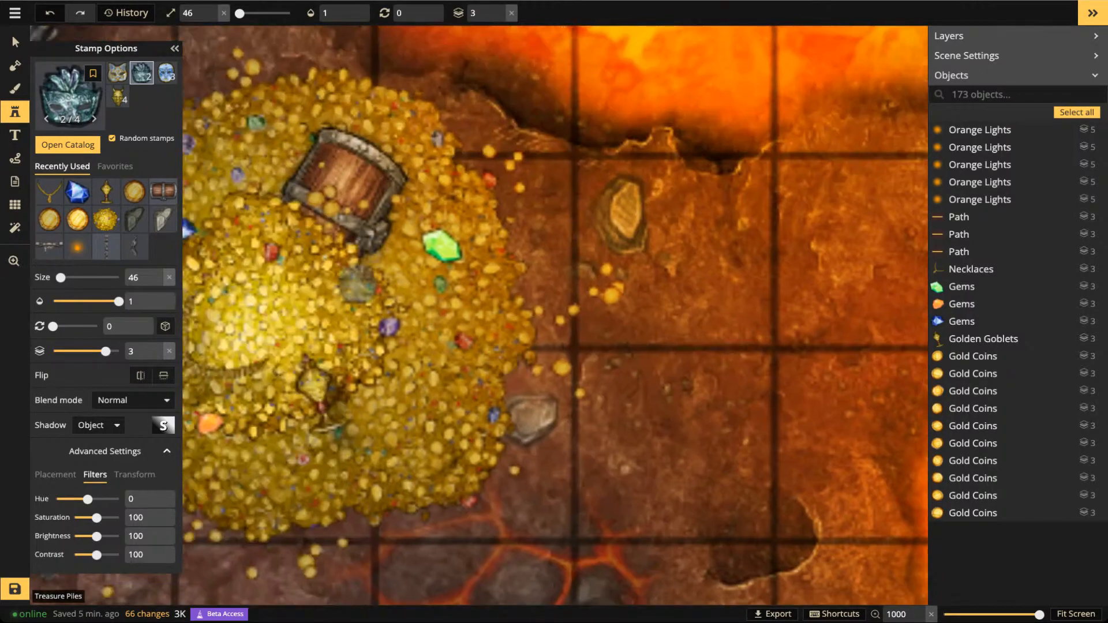
click(356, 284)
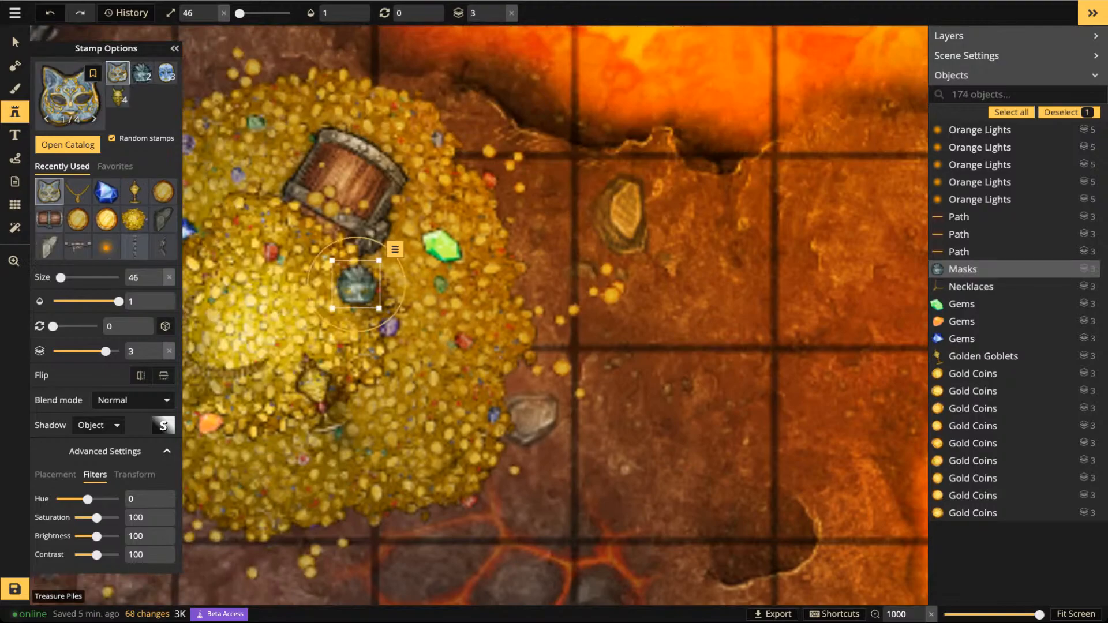
drag(399, 308, 399, 260)
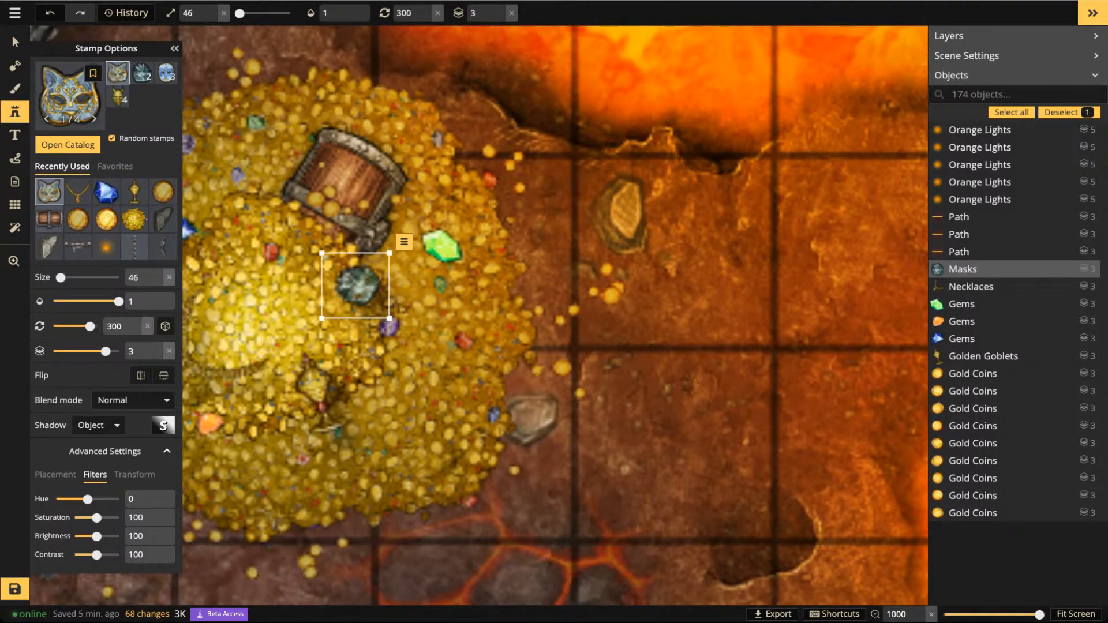
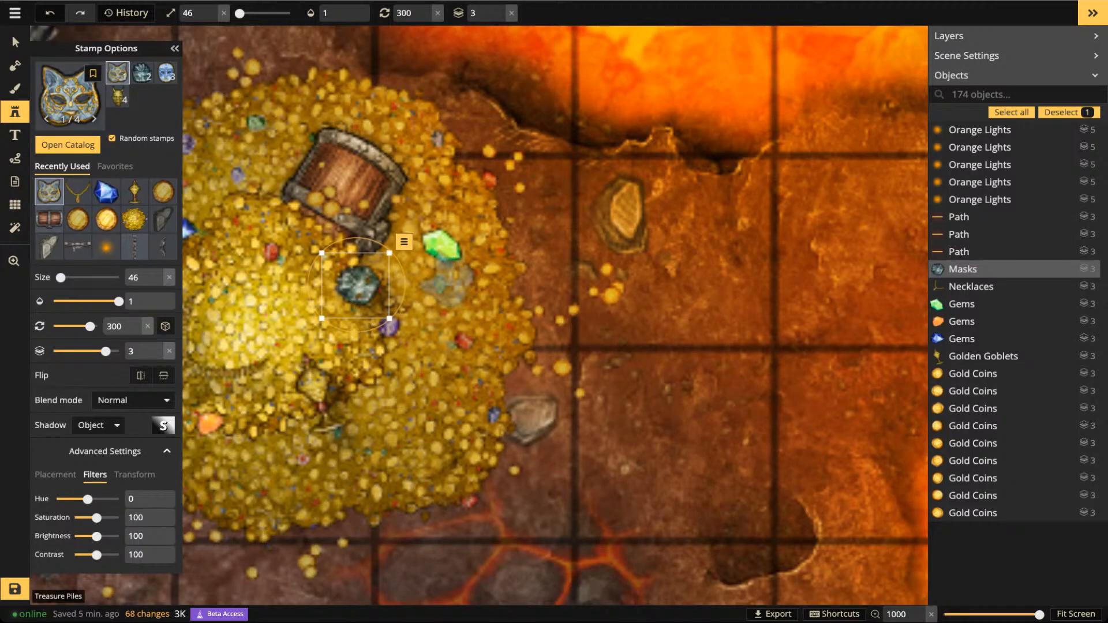
key(Escape)
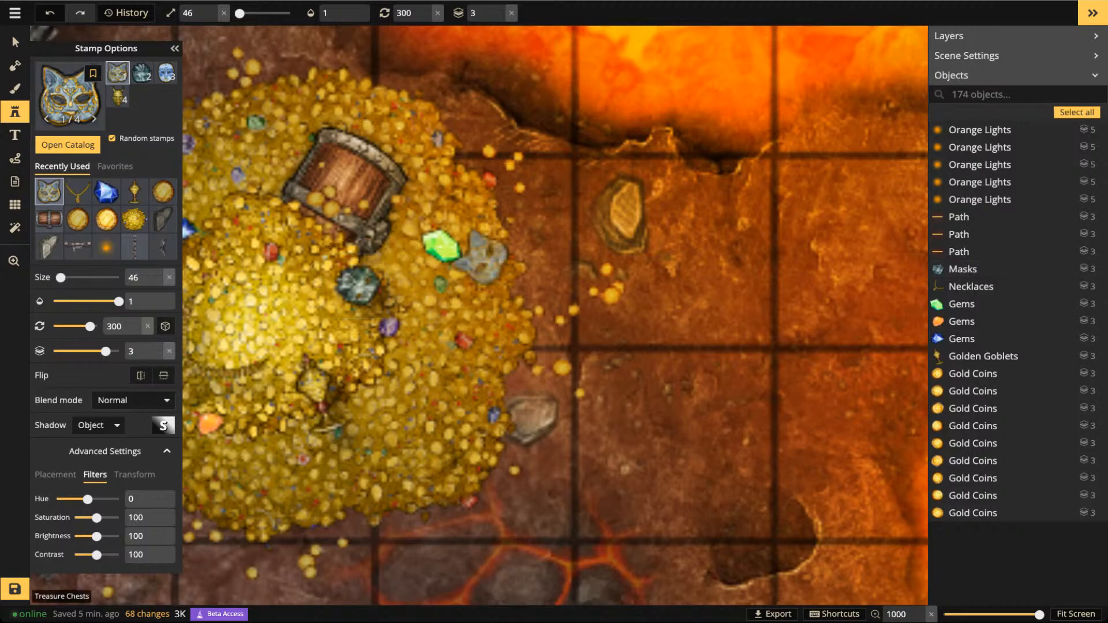
Search the stamp catalog for "candle" and choose the Unlit Candles set from the Tavern section
click(15, 113)
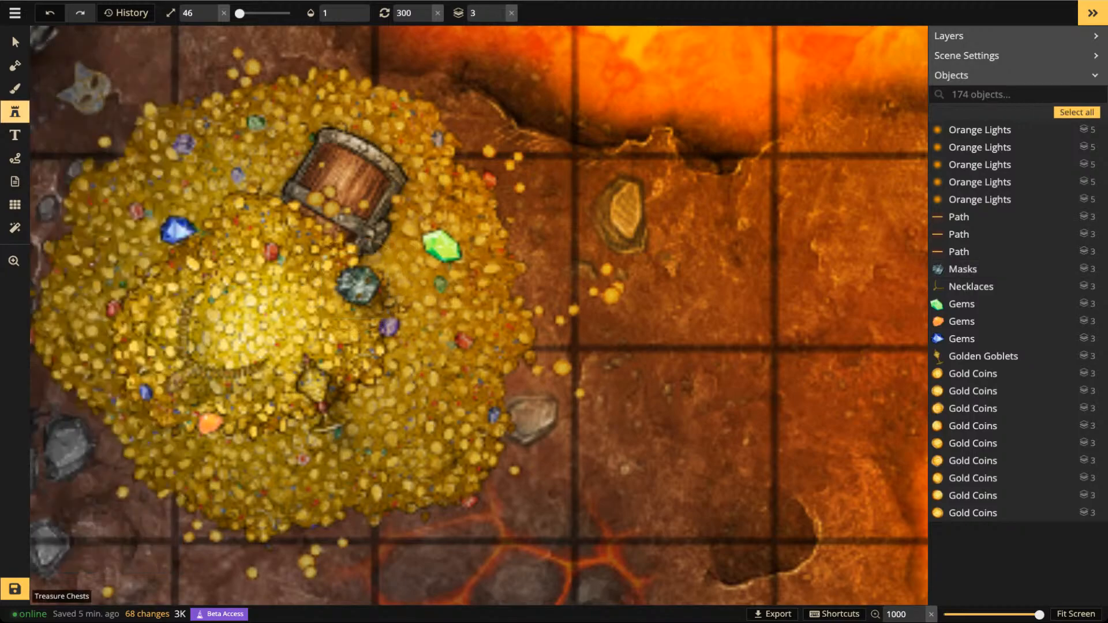
click(15, 112)
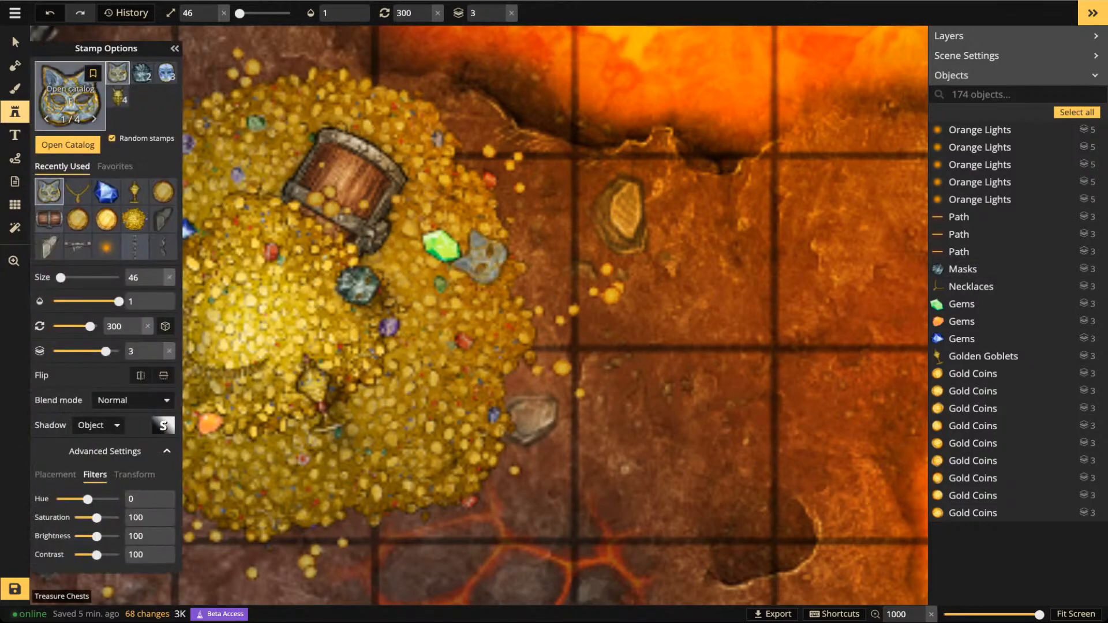
key(f)
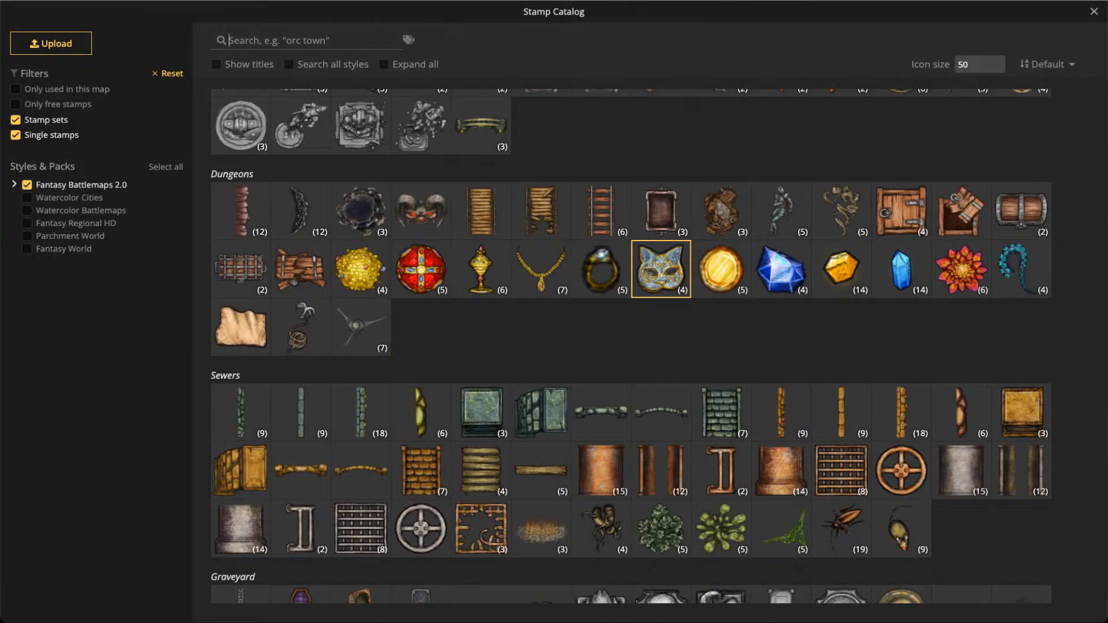
text(canc)
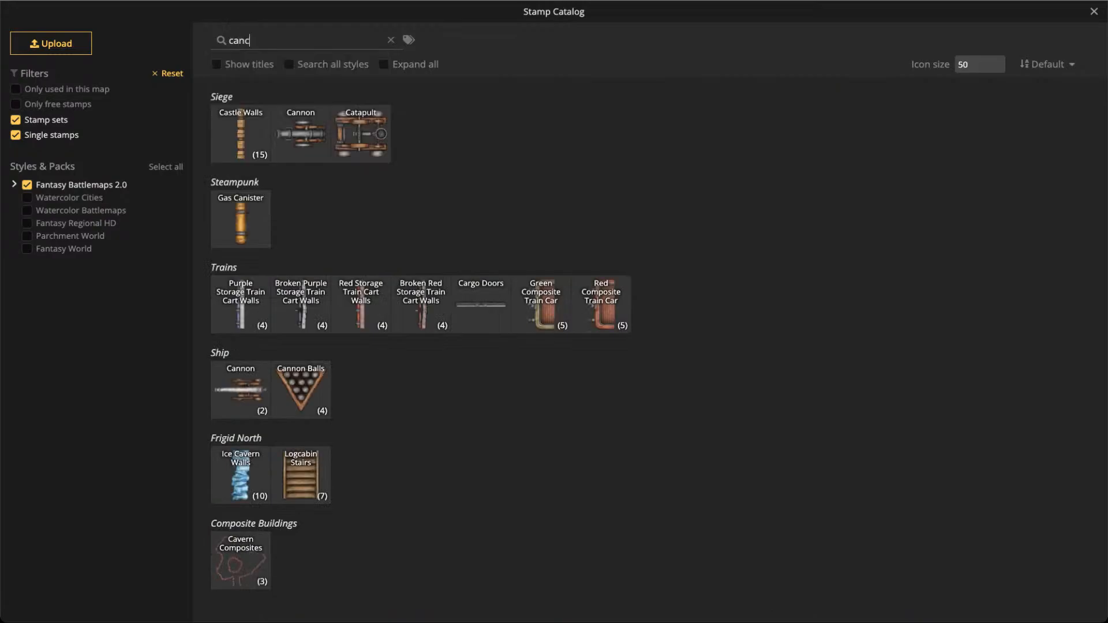
key(BackSpace)
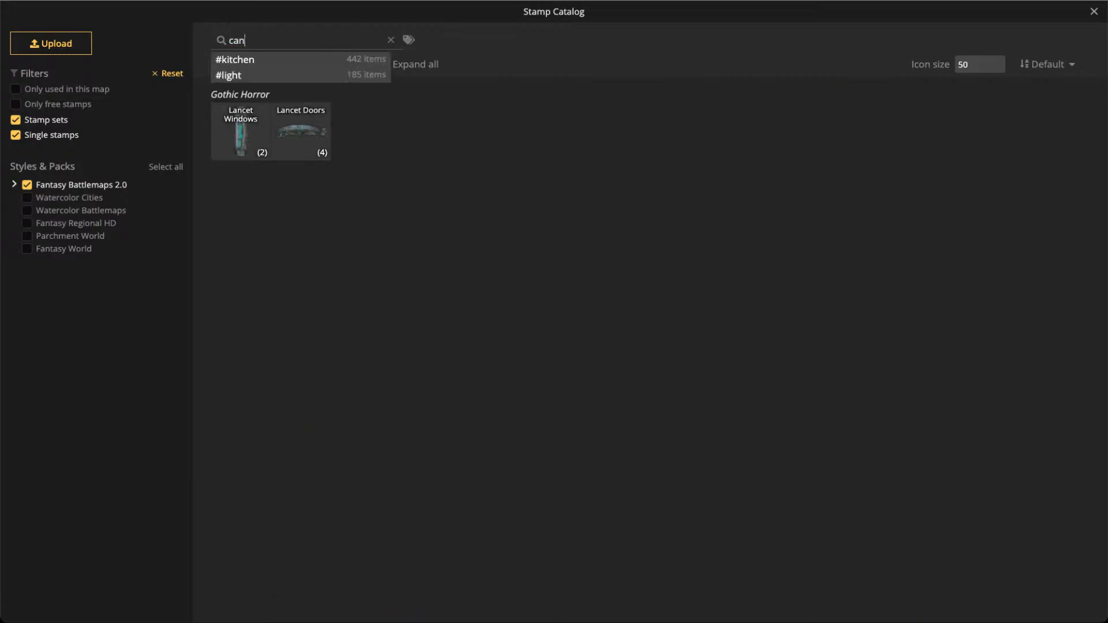
text(dle)
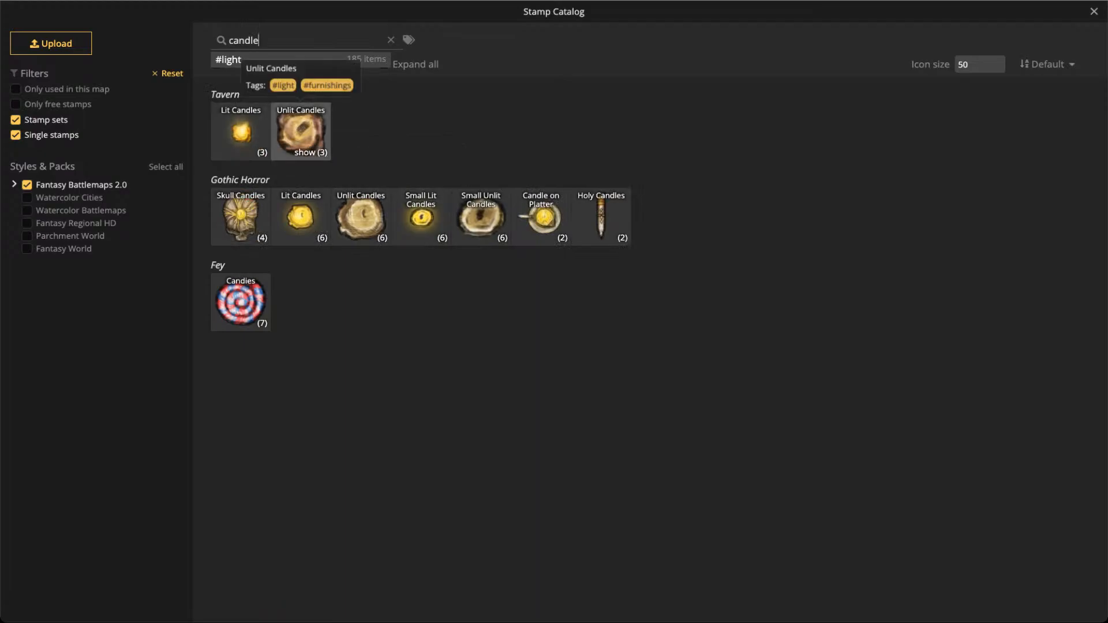
click(301, 131)
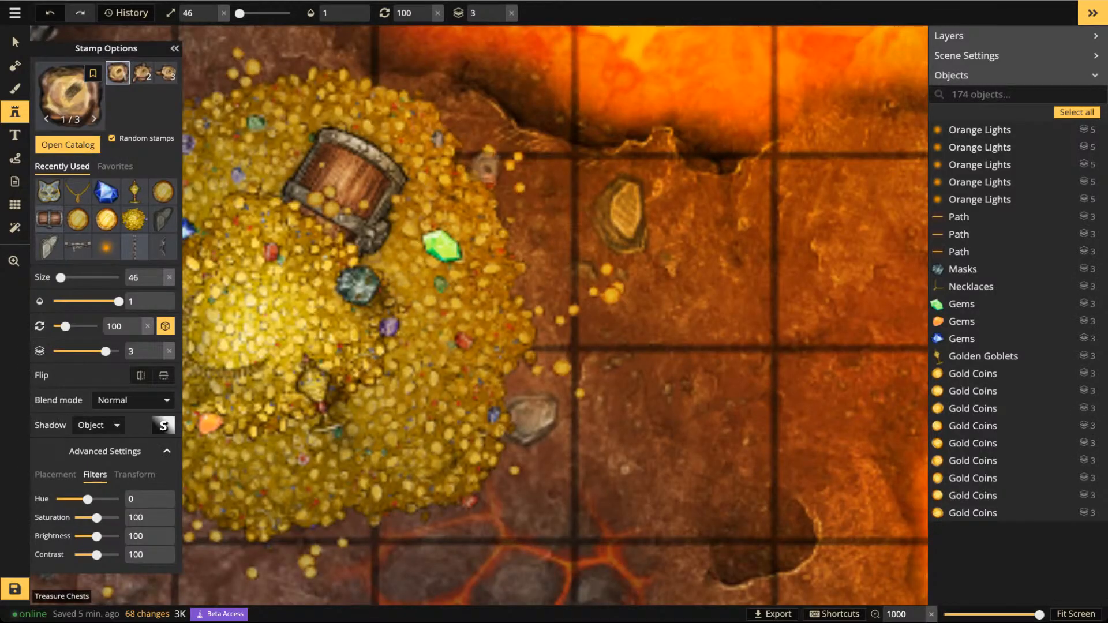
Set the candle stamp's saturation to 200, brightness and contrast to 119 and size to 20, and place one at the treasure pile's upper-right edge
drag(97, 518, 225, 519)
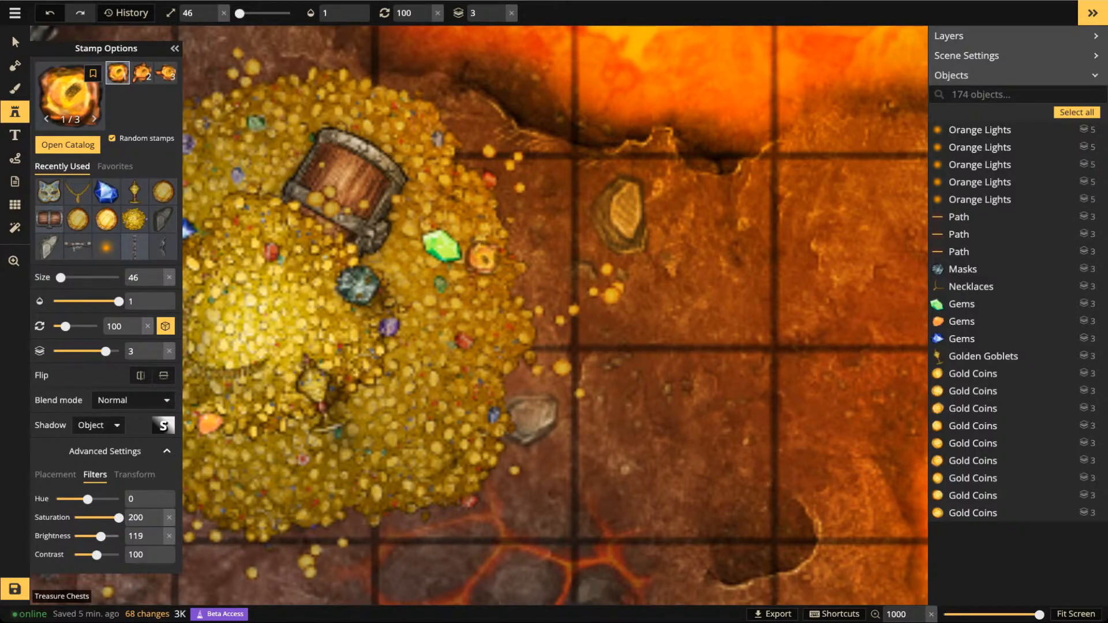
drag(96, 555, 88, 555)
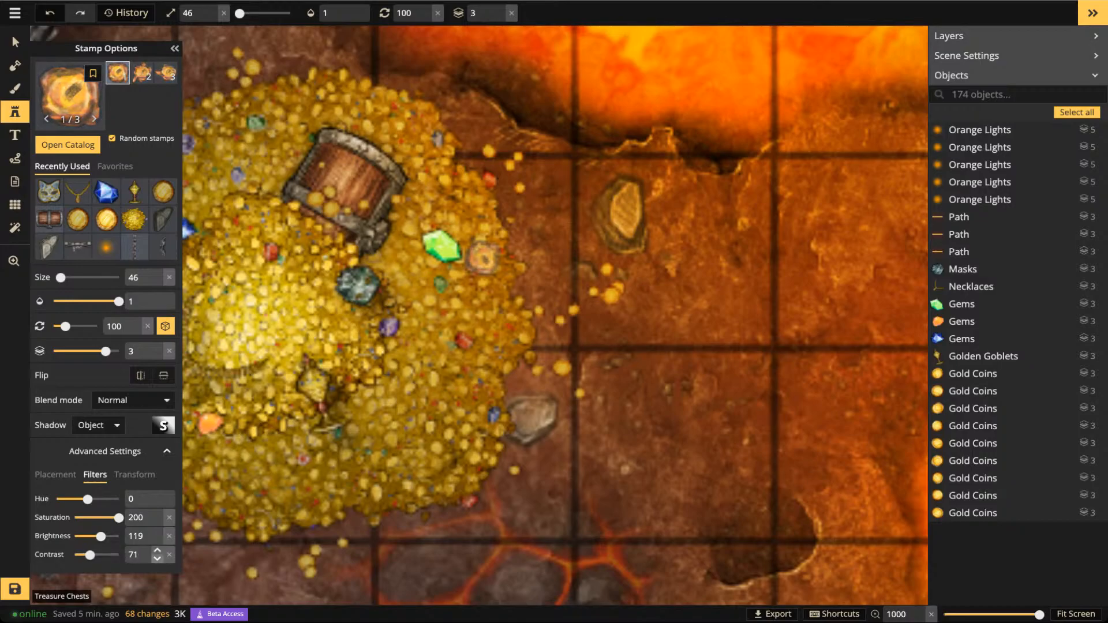
click(169, 555)
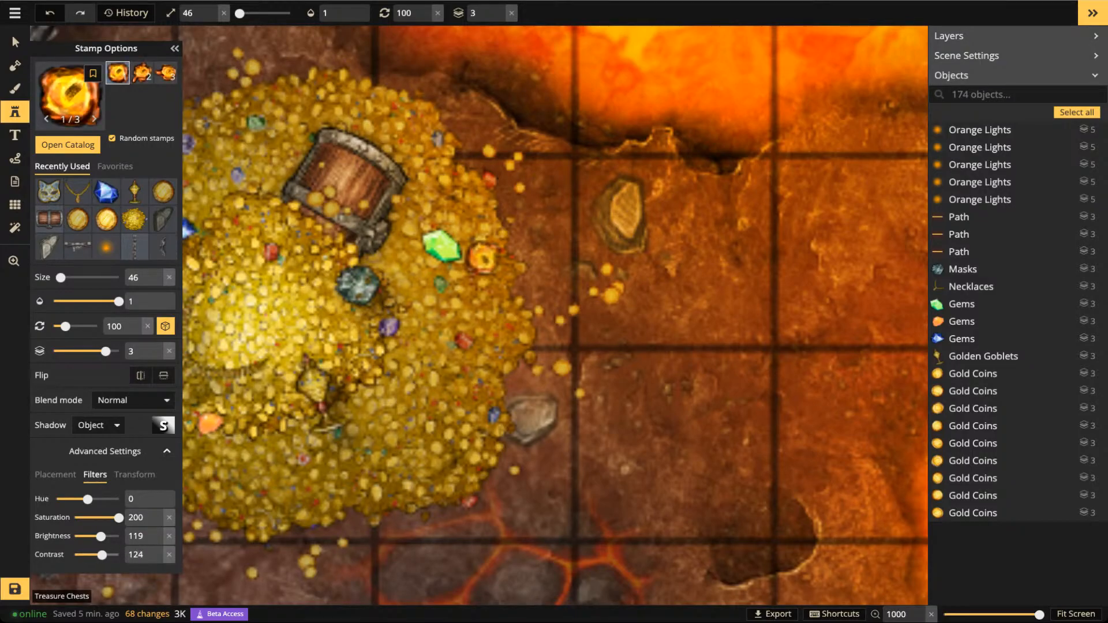
drag(102, 555, 101, 556)
scroll(477, 157, down, 2)
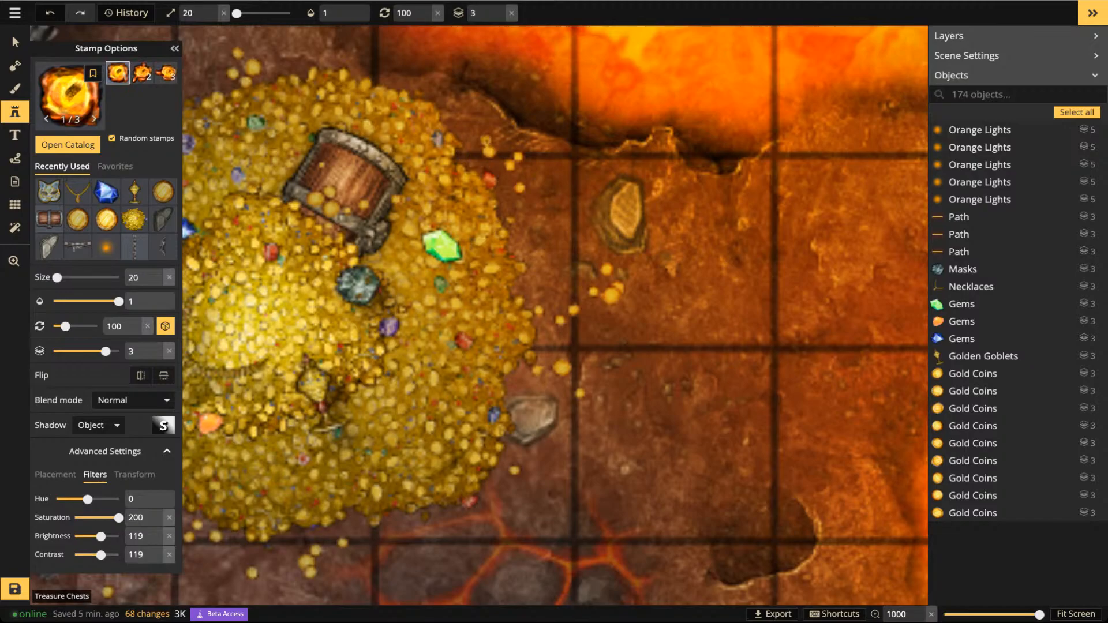
click(467, 114)
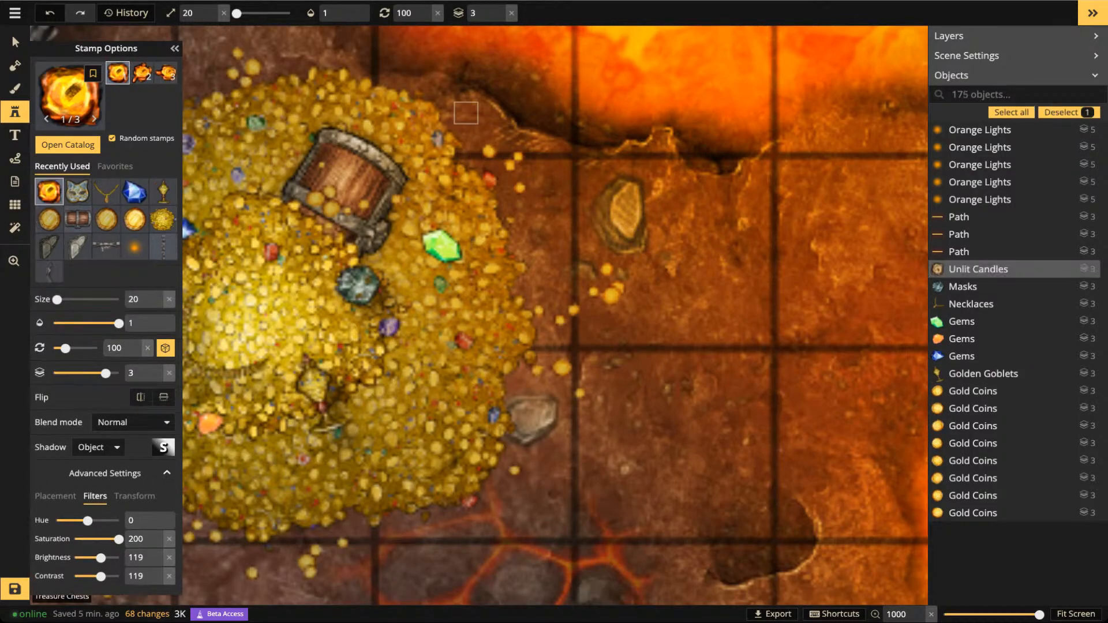
Place three more glowing candle stamps at size 20 along the lava pool's lower edge and above the treasure pile
key(Escape)
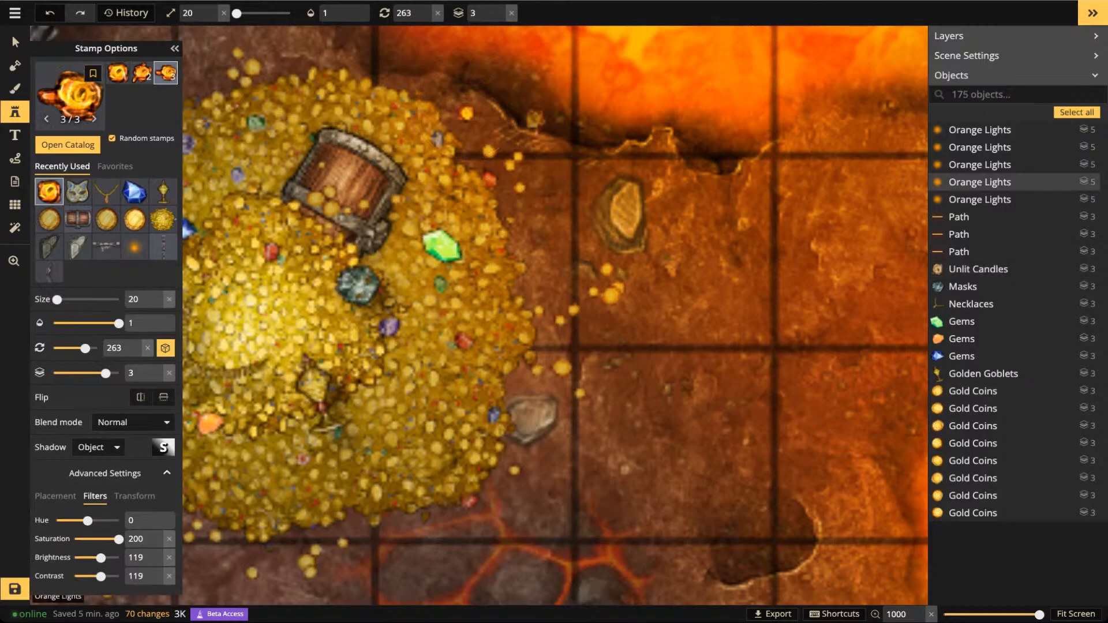
click(526, 122)
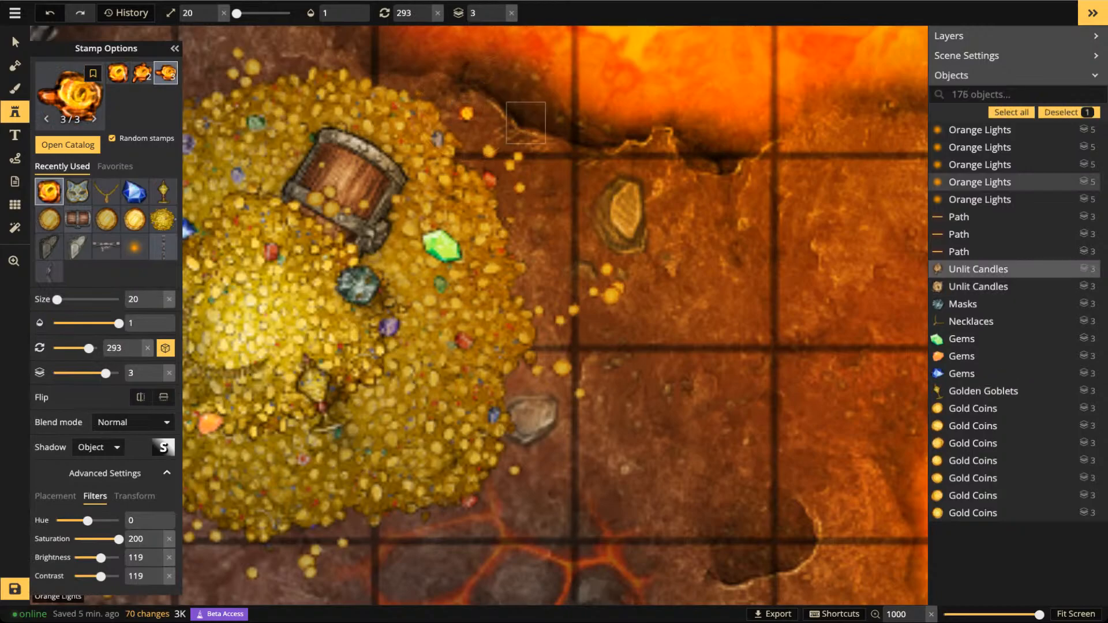
click(612, 155)
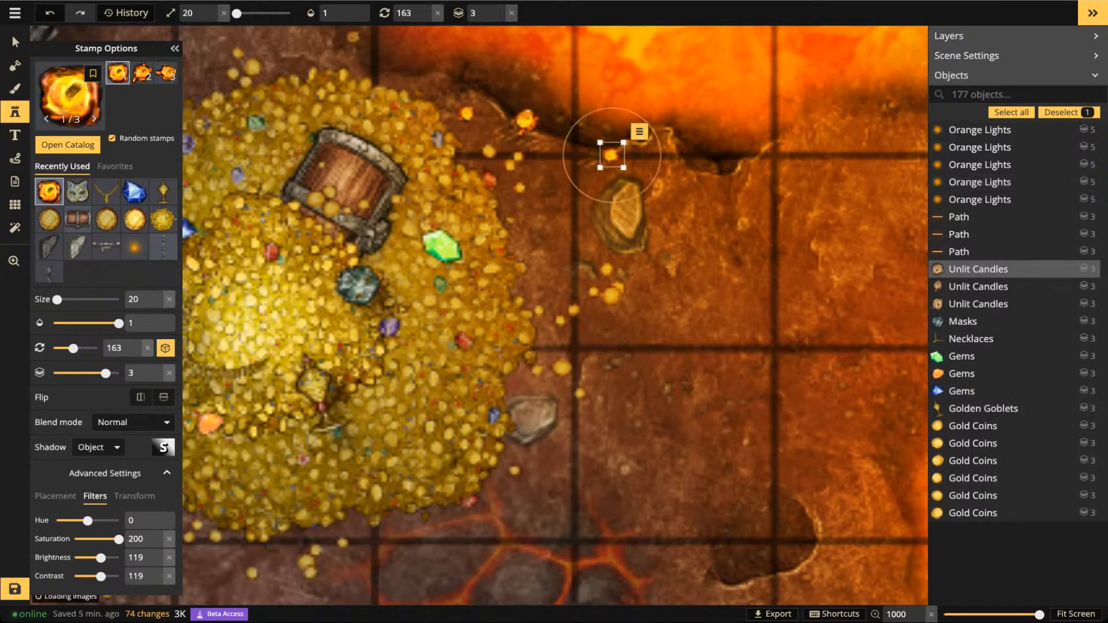
click(353, 36)
Set the candle size to 10 and scatter six smaller embers around the treasure pile and along the lava edge
key(Escape)
key(space)
drag(442, 197, 456, 297)
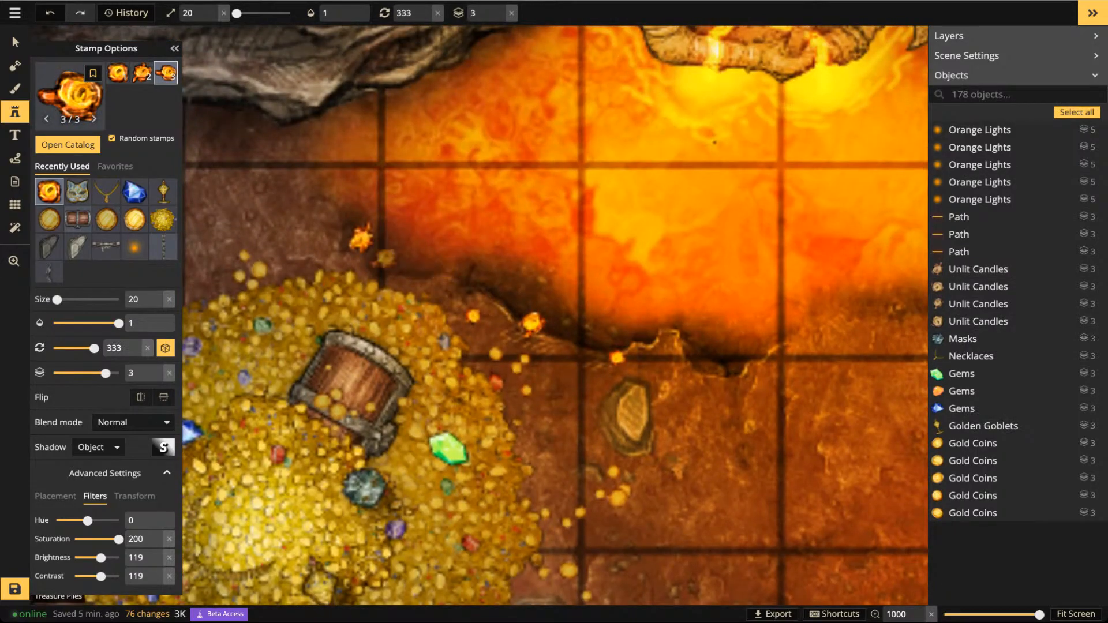
click(380, 252)
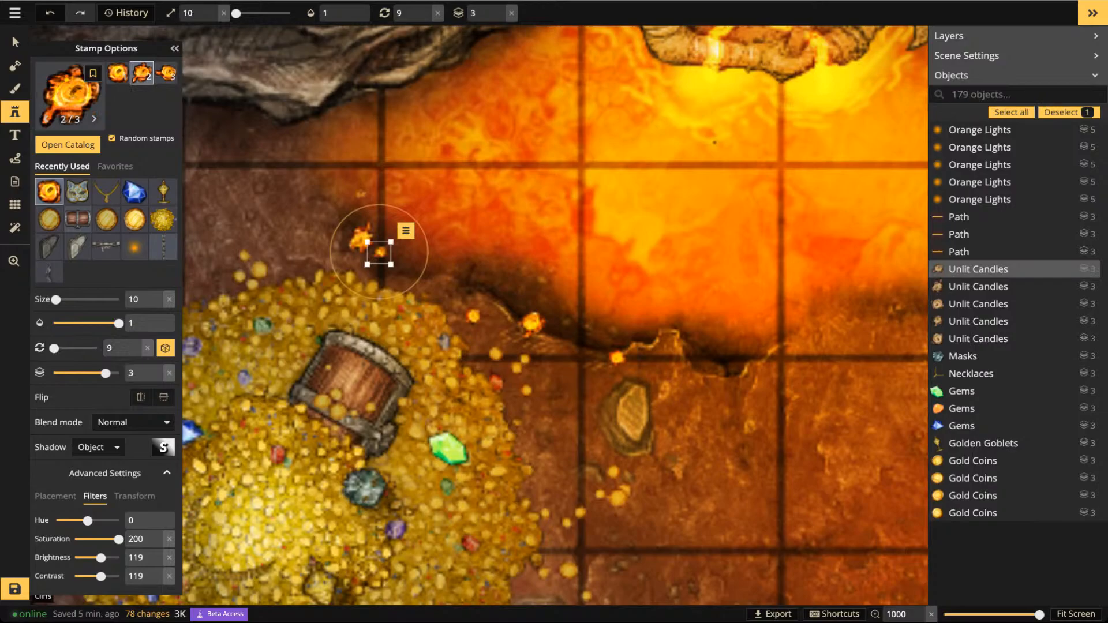
click(358, 192)
click(504, 296)
click(652, 359)
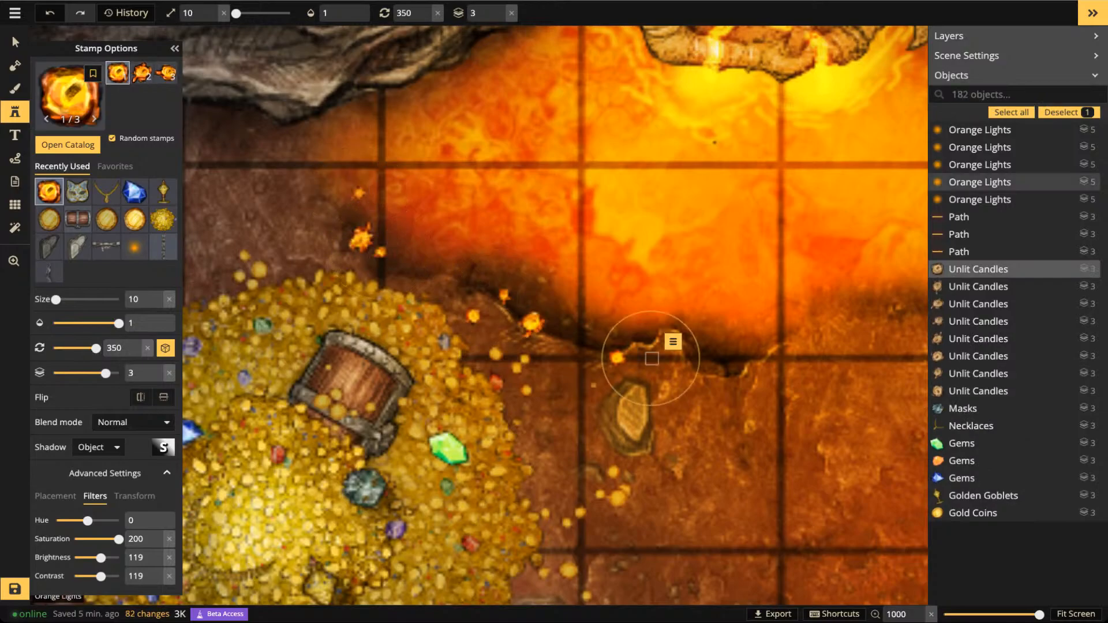
click(572, 386)
click(292, 153)
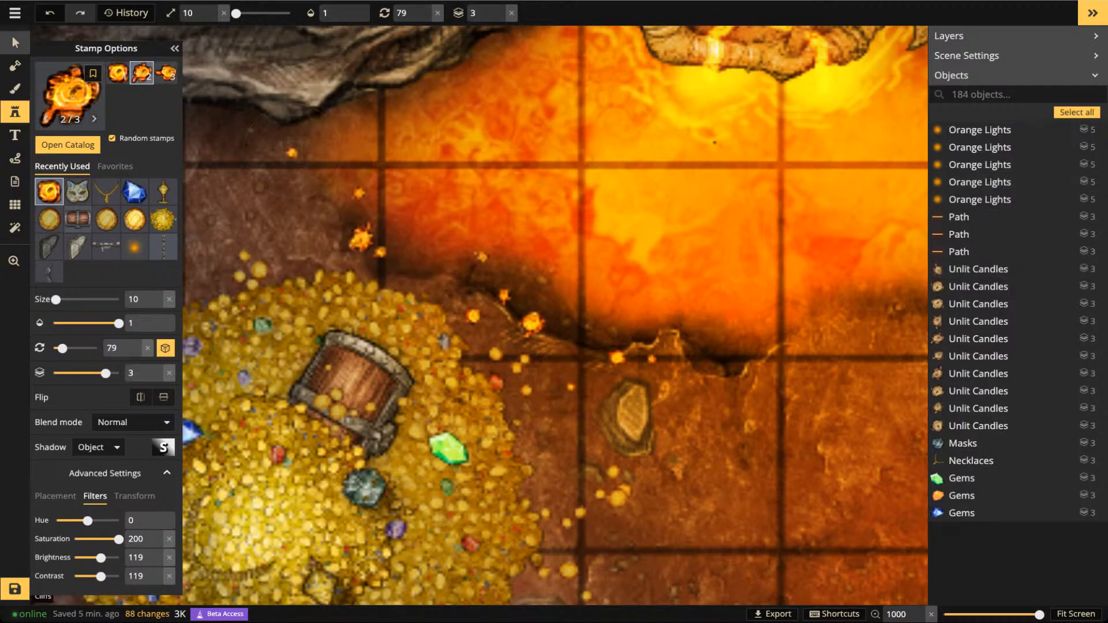
Examine the treasure cave, surrounding passages and the stone-walled entrance with the lava cracks for places that need detail
click(15, 42)
scroll(460, 246, down, 3)
scroll(461, 246, down, 1)
click(460, 246)
scroll(461, 246, down, 2)
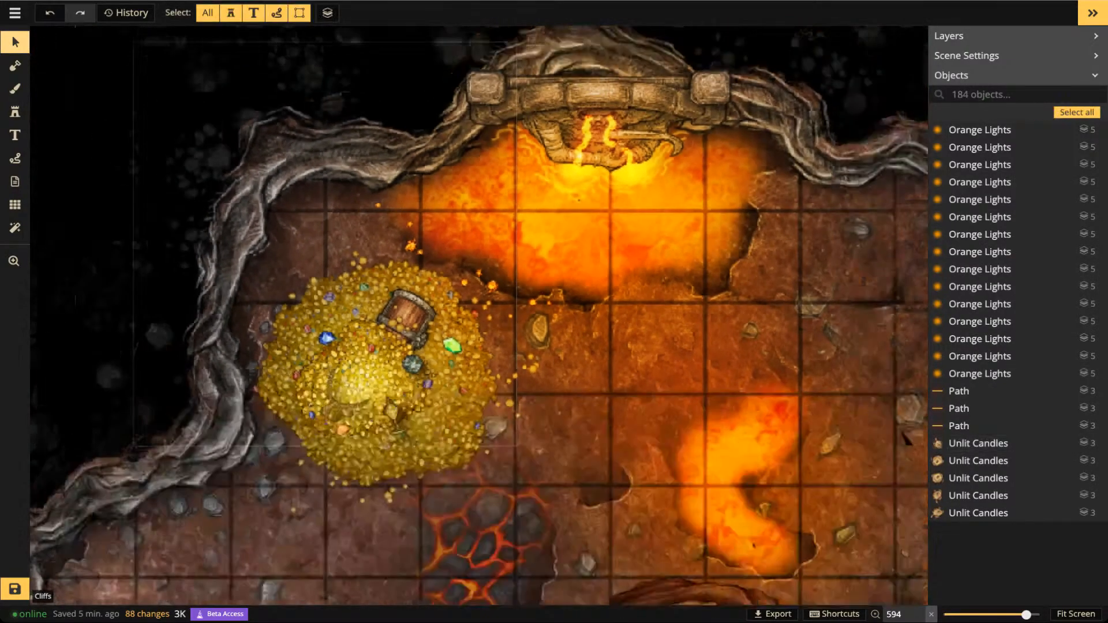
drag(460, 246, 380, 106)
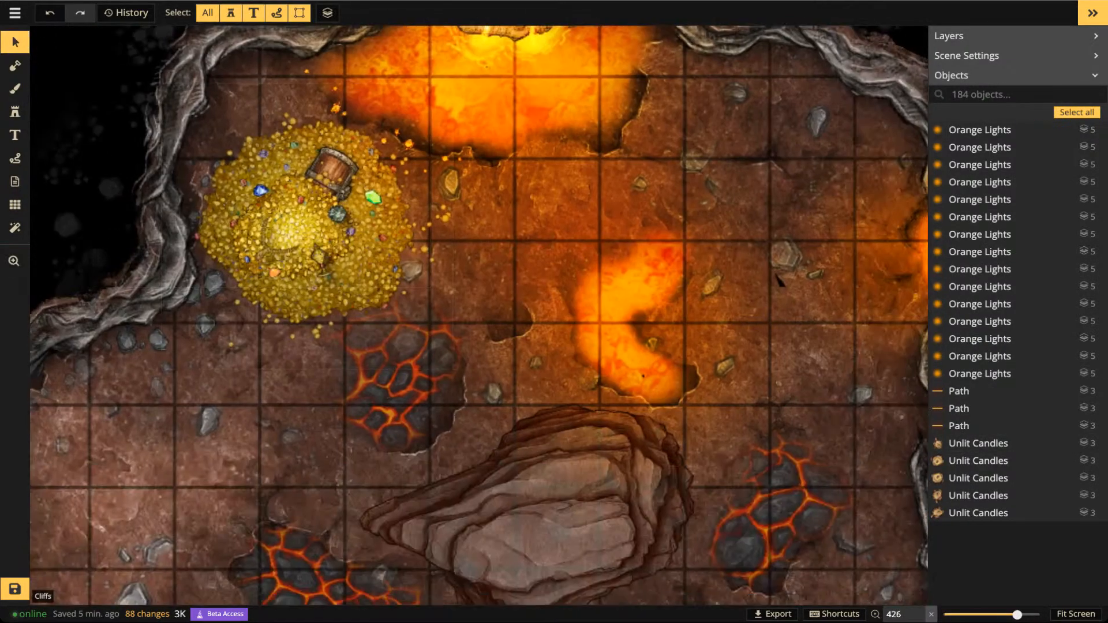
scroll(269, 251, down, 6)
drag(269, 250, 322, 149)
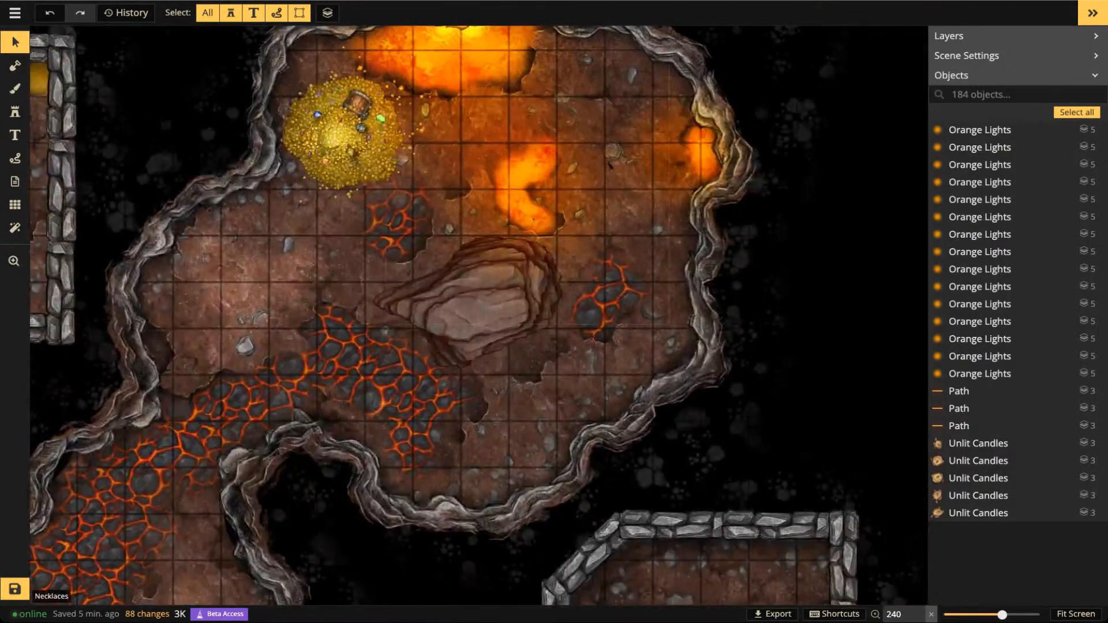
click(479, 286)
scroll(479, 286, down, 4)
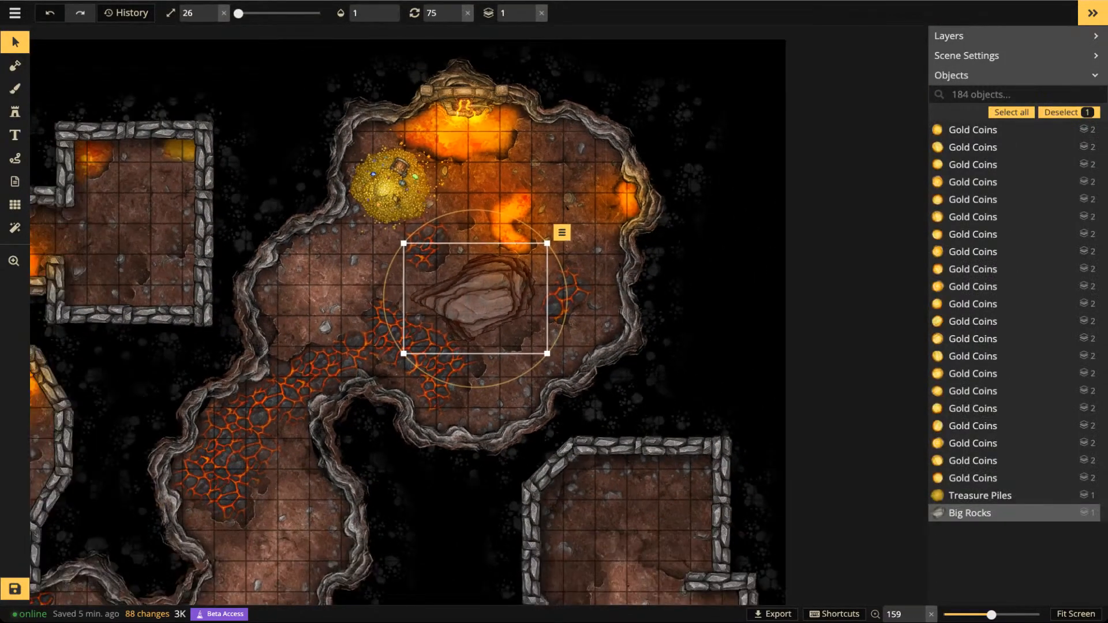
drag(479, 286, 491, 149)
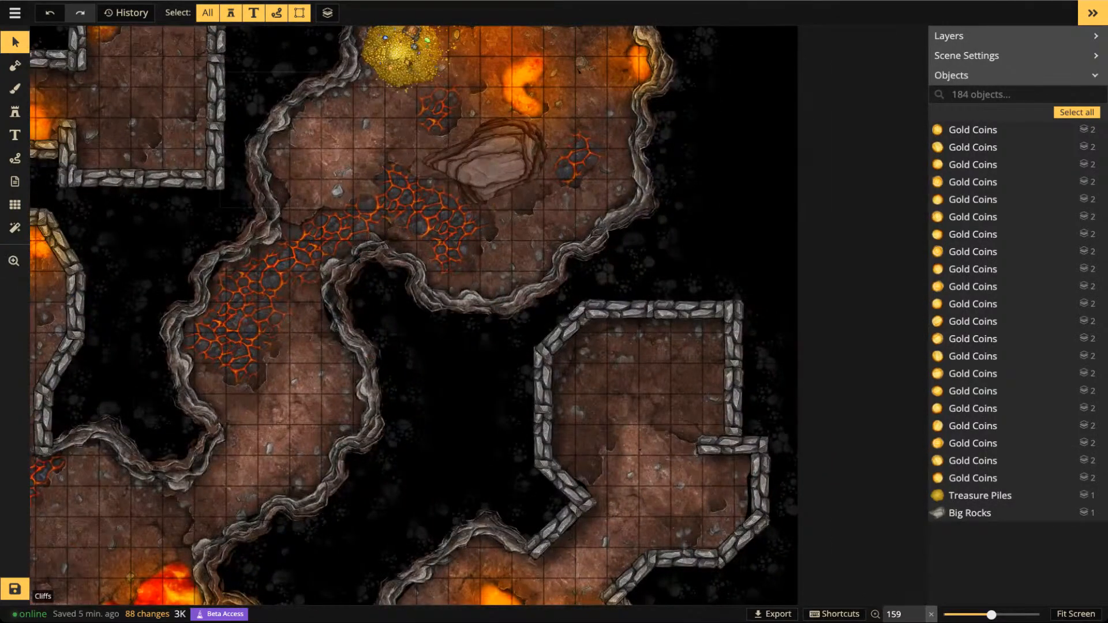
drag(491, 162, 901, 165)
drag(479, 314, 607, 144)
drag(492, 202, 561, 132)
scroll(460, 345, up, 3)
drag(554, 251, 459, 373)
scroll(459, 374, up, 4)
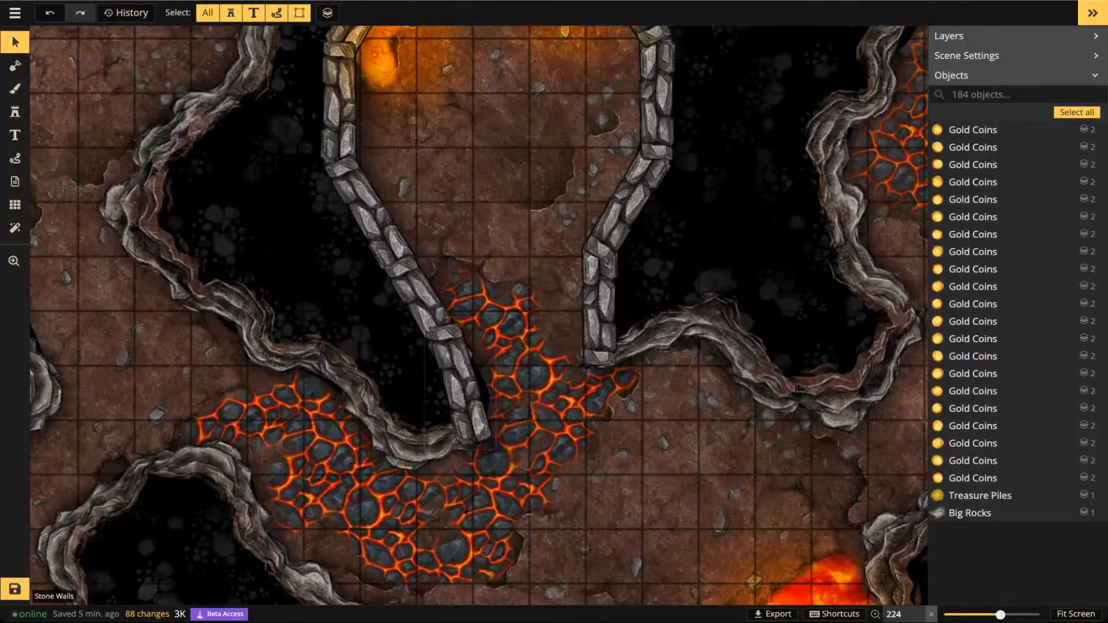
scroll(462, 370, up, 6)
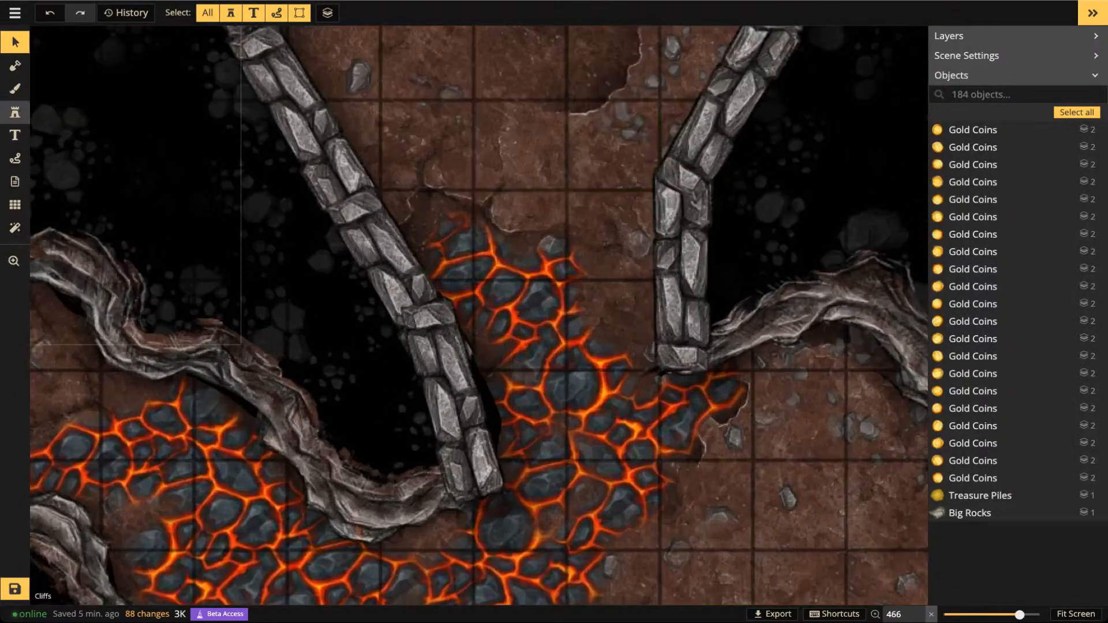
Search the stamp catalog for "spike" and choose the Wall Spikes set from the Traps section
click(15, 112)
key(f)
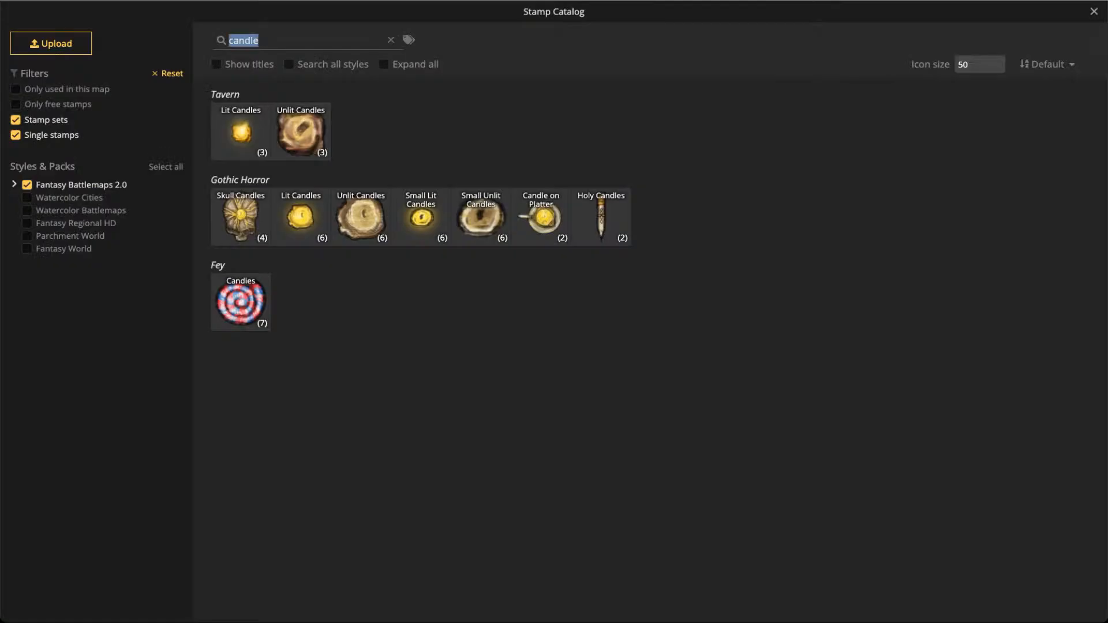
text(wall)
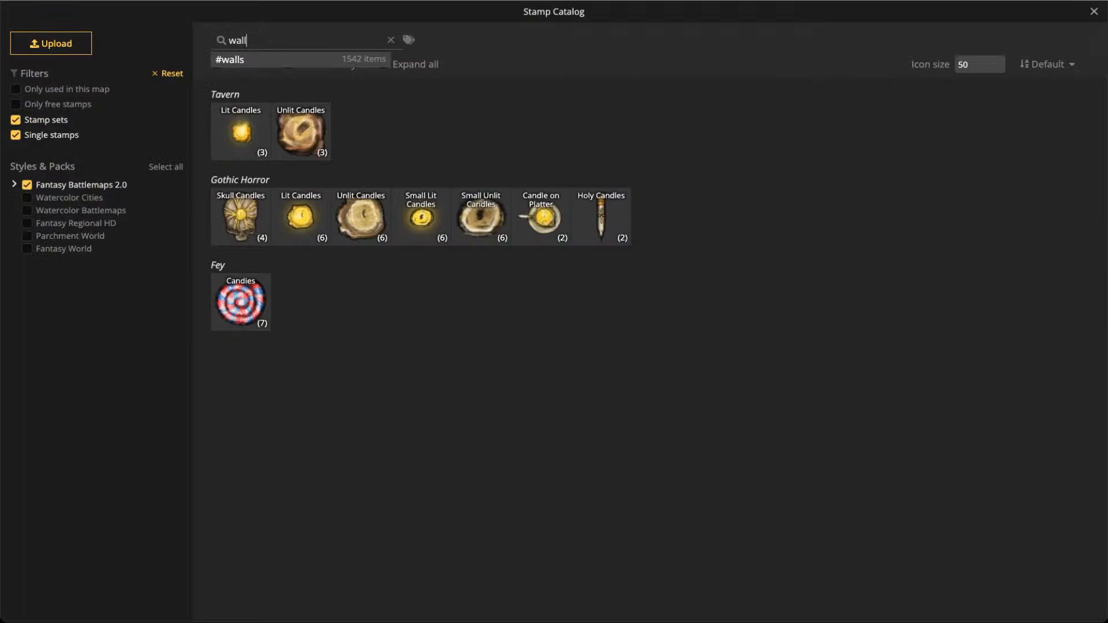
key(BackSpace)
key(BackSpace)
key(BackSpace)
key(BackSpace)
text(spike)
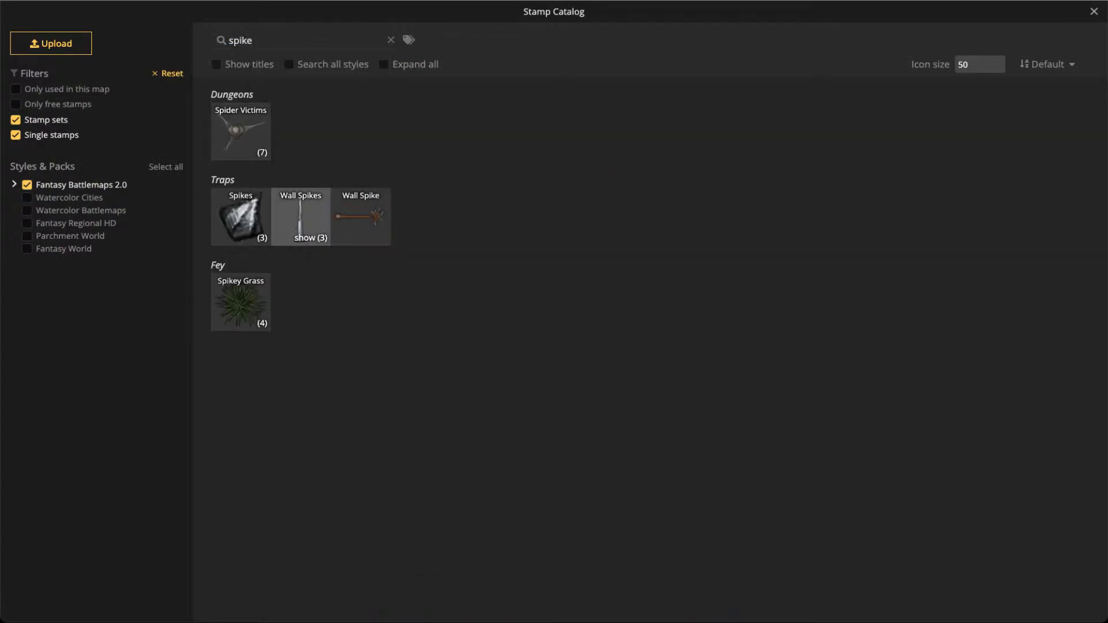
click(300, 220)
Rotate the first wall spike variant to 75 and place three along the inner side of the slanted stone wall by the lava cracks
scroll(515, 254, up, 1)
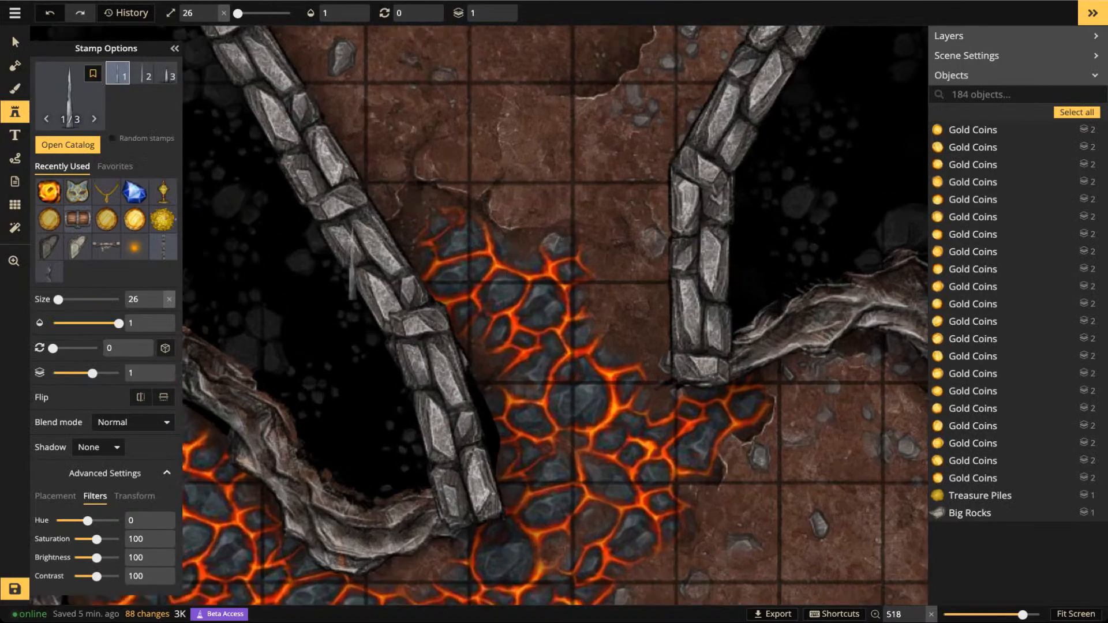
scroll(471, 292, up, 5)
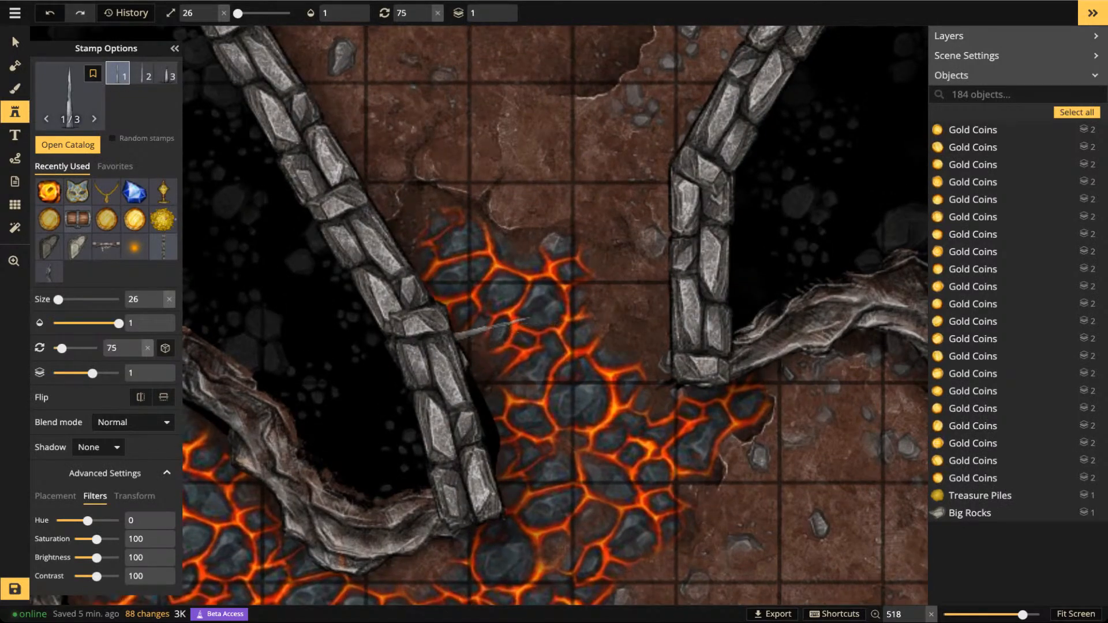
click(493, 327)
click(514, 400)
click(534, 472)
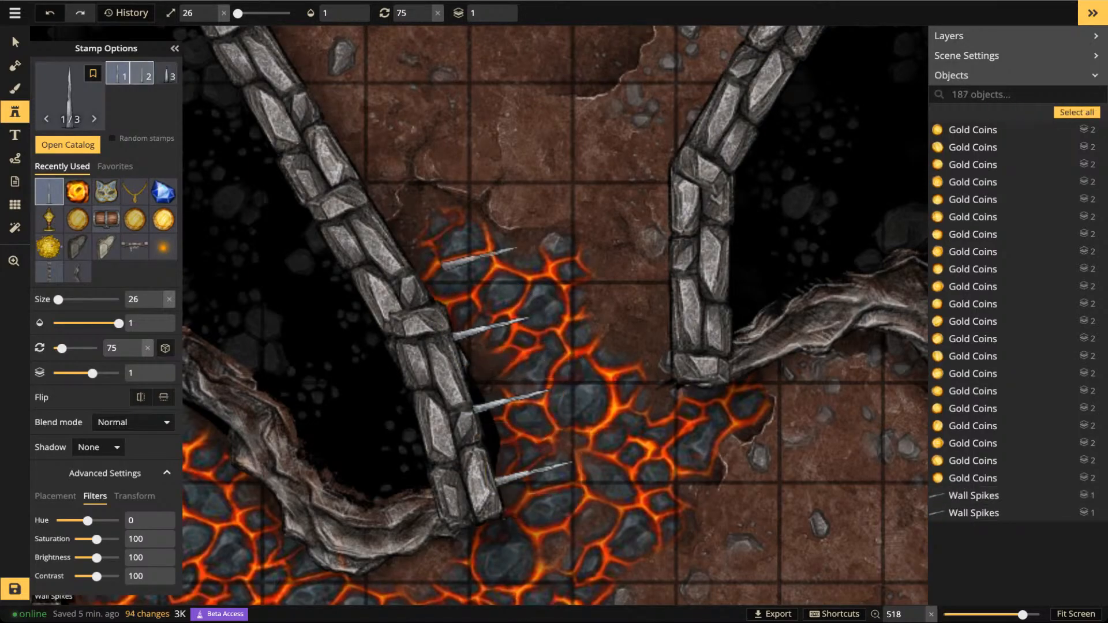
Choose the short third wall spike variant and place four between the long spikes on the slanted stone wall
click(165, 74)
scroll(508, 382, up, 4)
click(459, 374)
click(476, 448)
click(479, 448)
click(490, 504)
Examine the lava passage, the treasure hoard cave and the connecting tunnels back to the spiked entrance
key(space)
drag(719, 312, 489, 296)
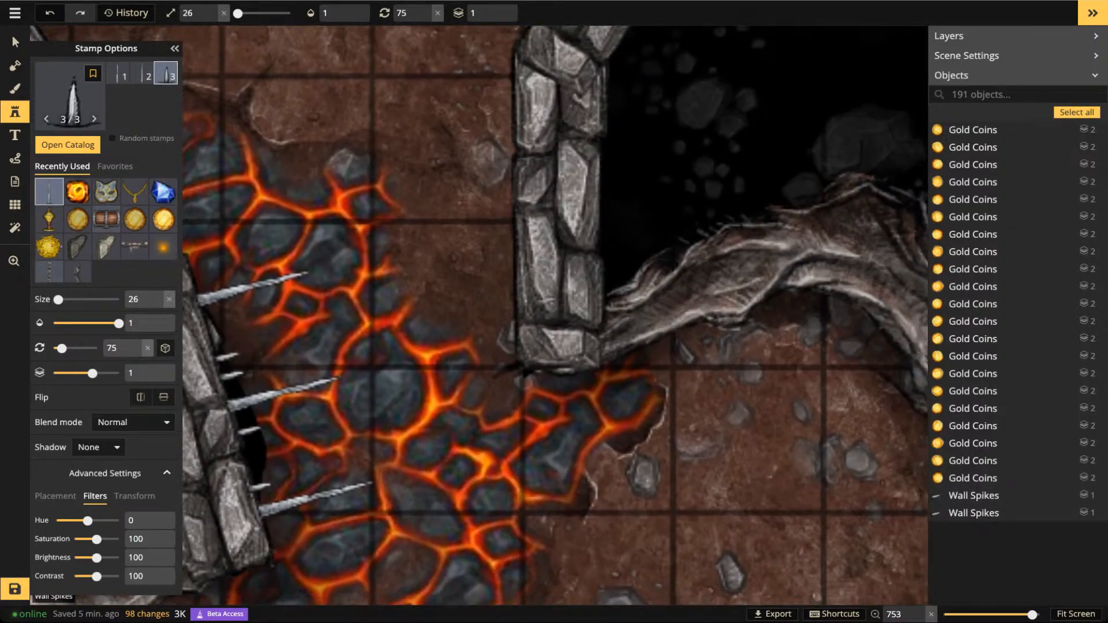
scroll(557, 301, down, 5)
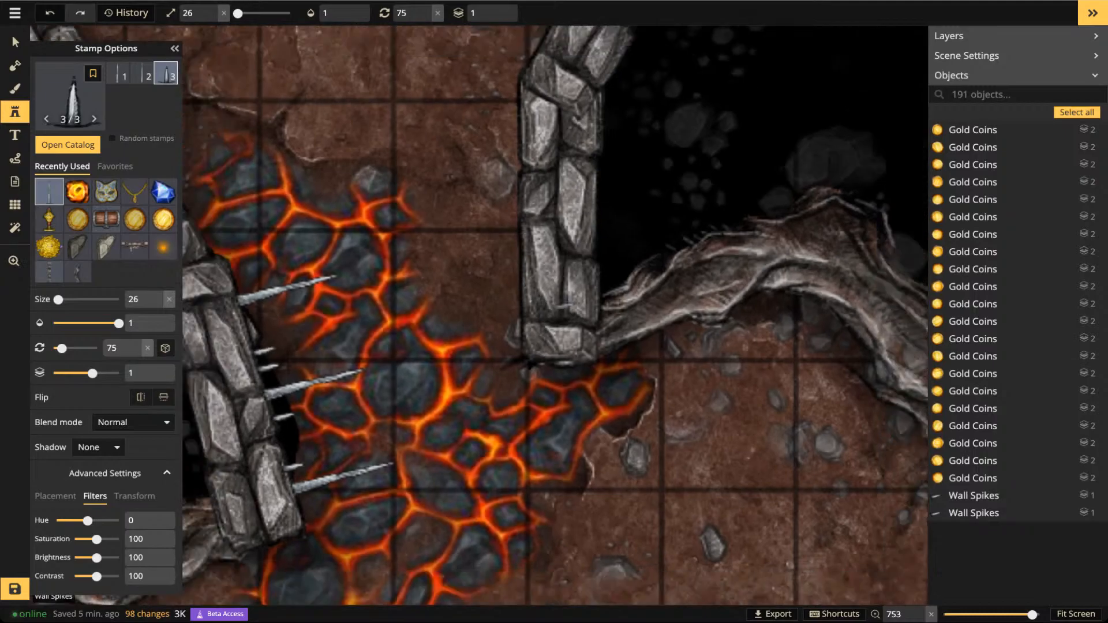
key(space)
drag(557, 301, 292, 449)
drag(734, 165, 382, 465)
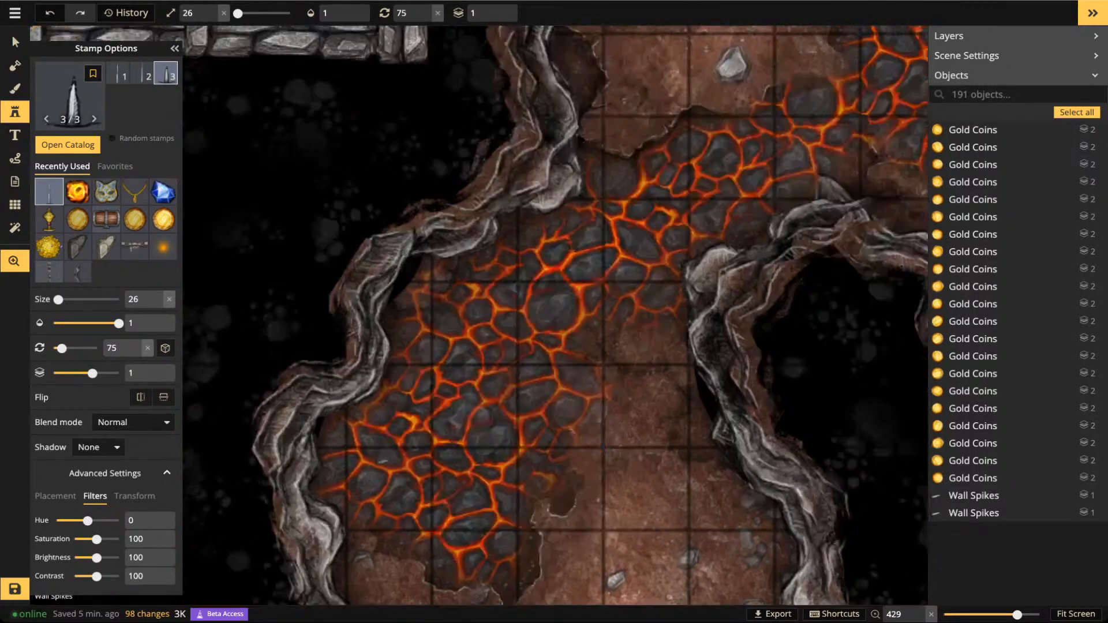
drag(724, 106, 439, 490)
drag(659, 133, 549, 238)
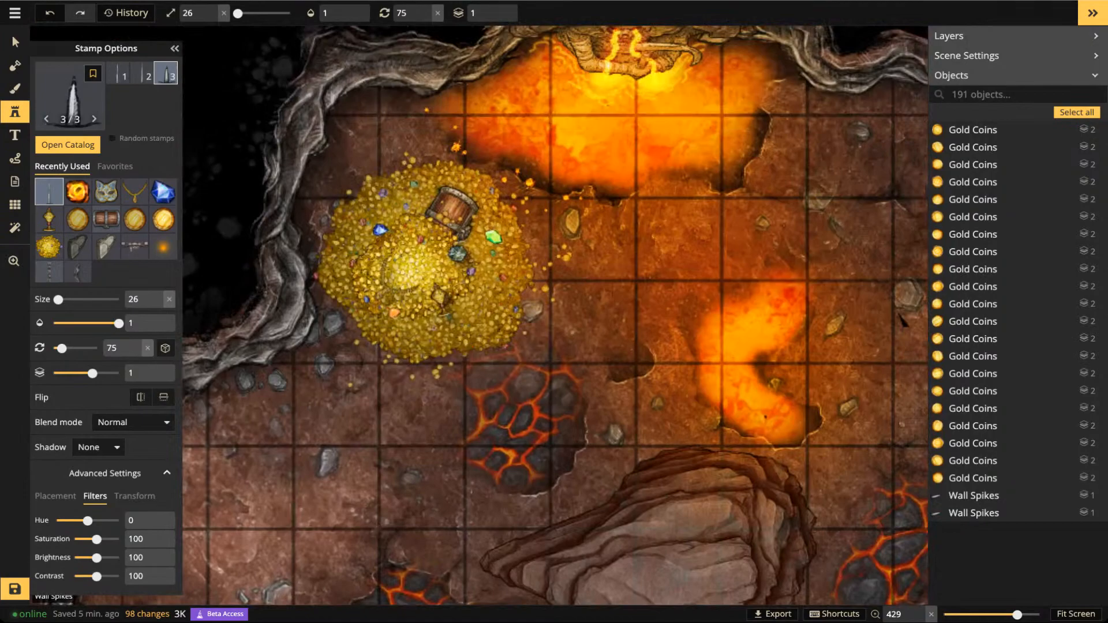
key(space)
drag(393, 282, 469, 240)
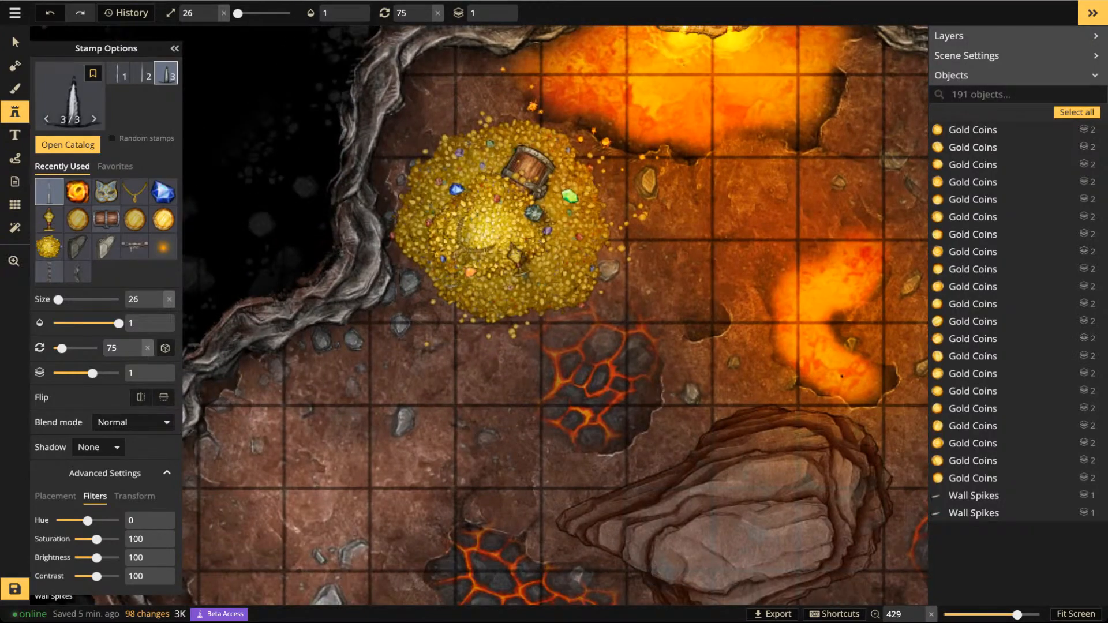
key(space)
drag(470, 393, 632, 265)
drag(510, 336, 744, 75)
drag(453, 514, 664, 182)
drag(646, 500, 600, 109)
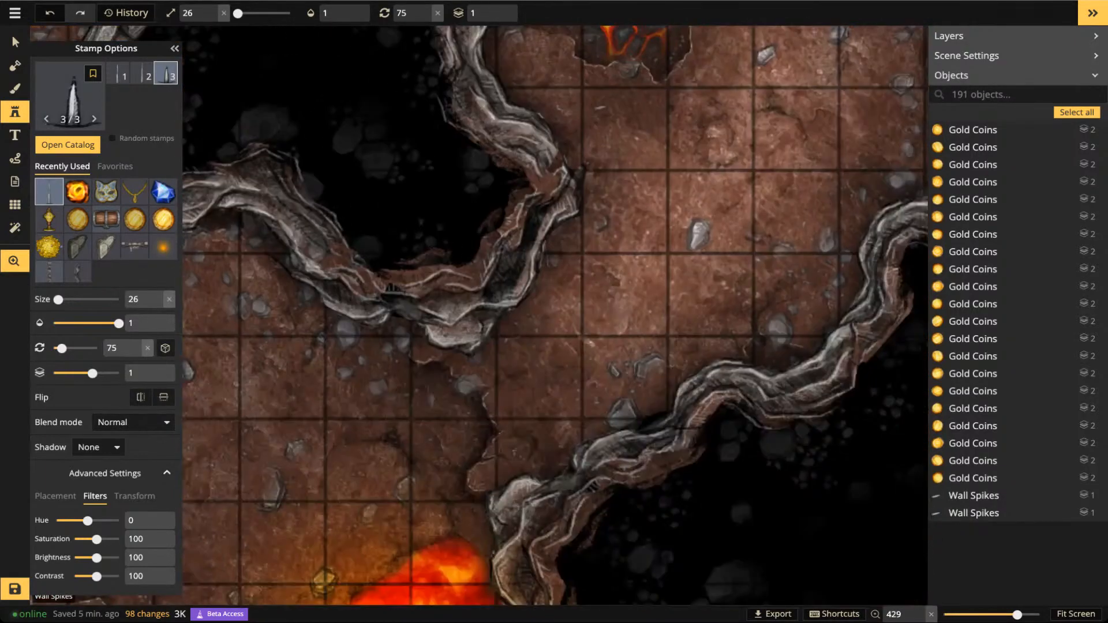
drag(554, 370, 572, 231)
drag(500, 276, 734, 264)
drag(603, 134, 622, 310)
drag(624, 110, 623, 234)
drag(462, 226, 623, 191)
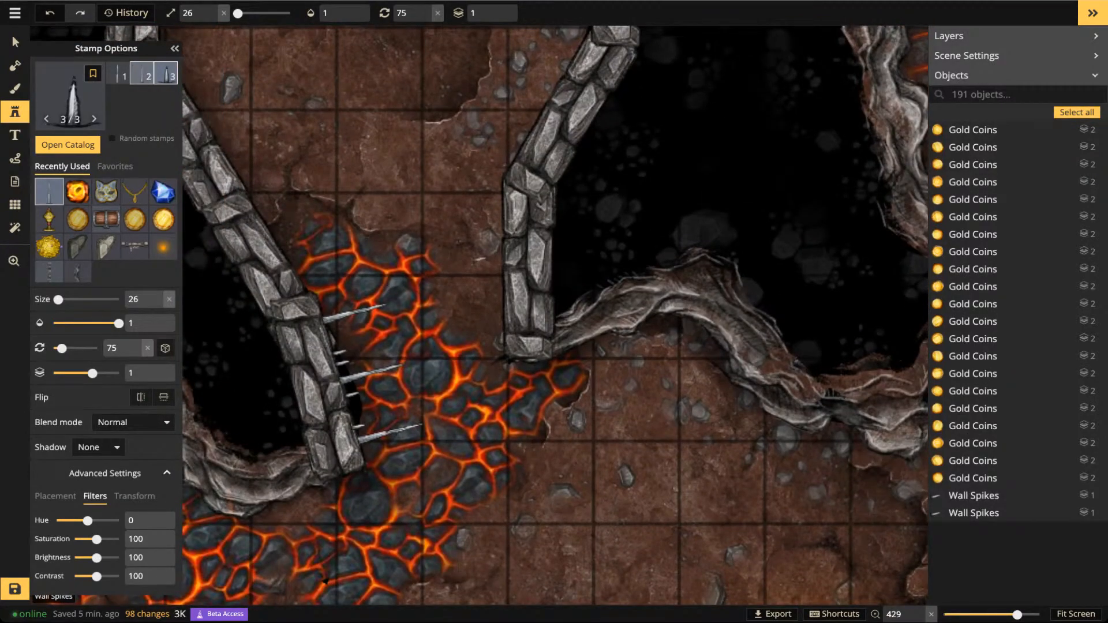
Choose the second wall spike variant, rotate it to 270 and place three along the vertical stone wall opposite the first spikes
click(142, 74)
scroll(445, 253, down, 12)
scroll(444, 253, up, 1)
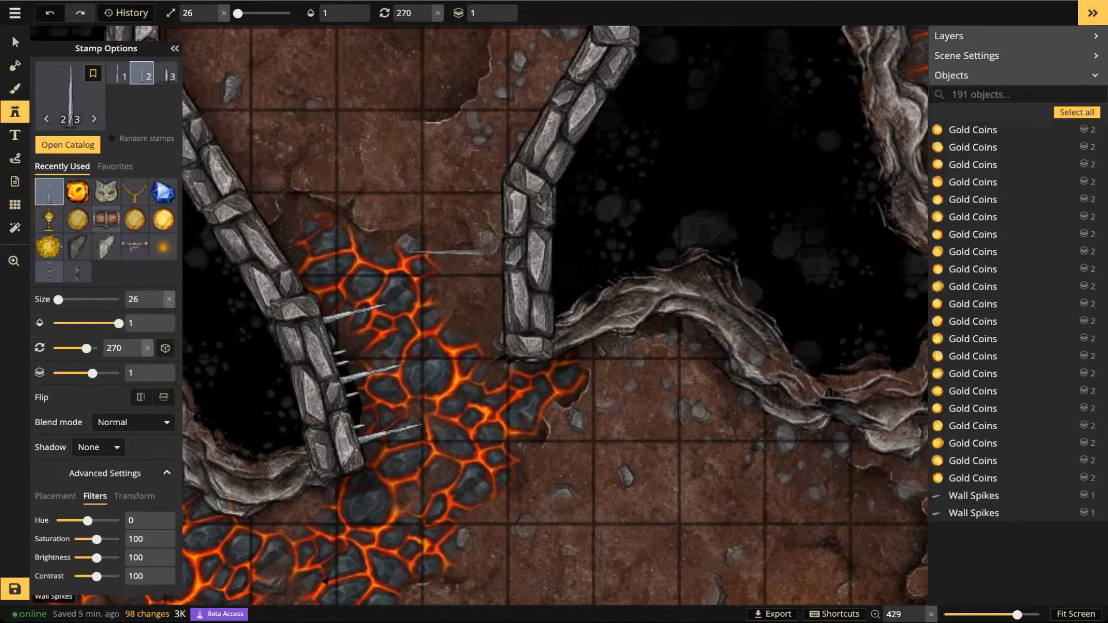
scroll(444, 253, up, 1)
click(445, 260)
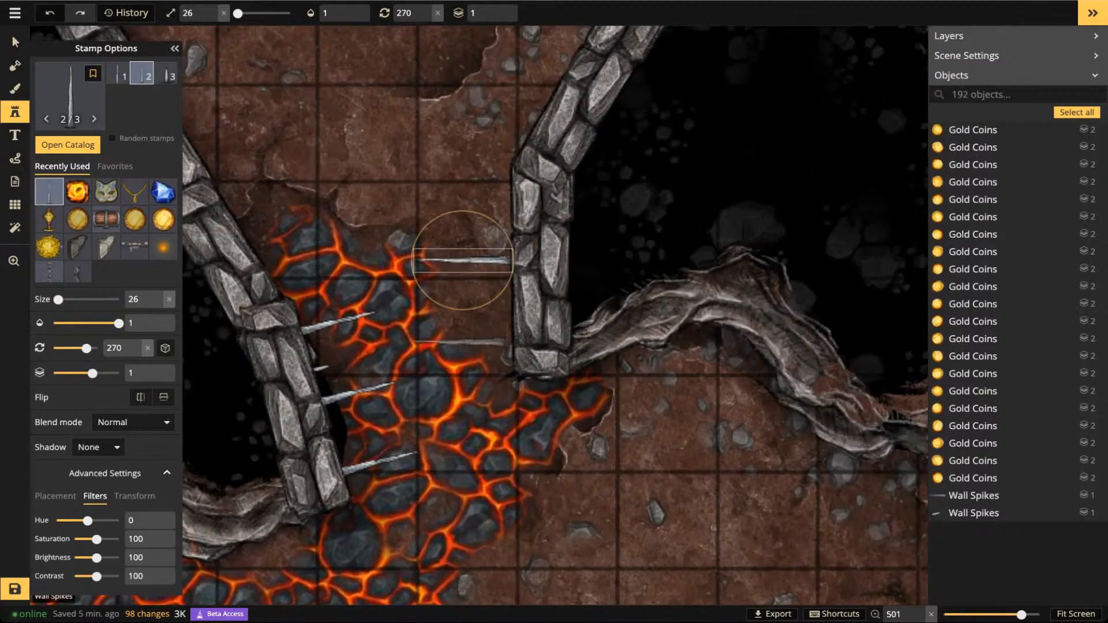
click(465, 330)
click(465, 186)
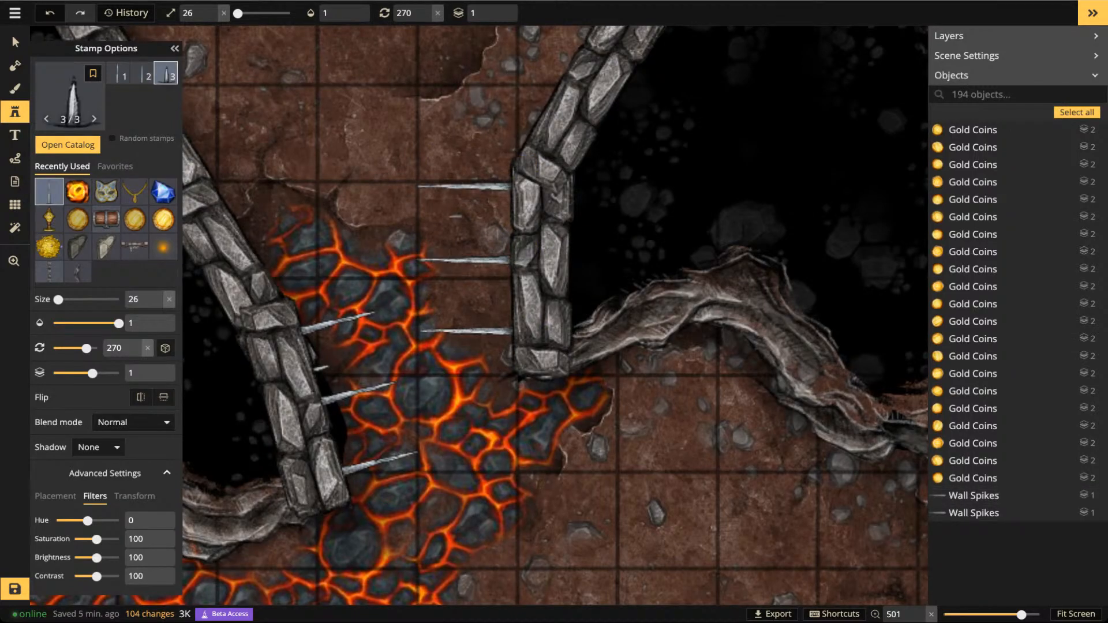
Place five short spikes of the third variant between and beside the long spikes on the vertical stone wall
click(506, 205)
click(506, 234)
click(502, 285)
click(505, 315)
click(496, 353)
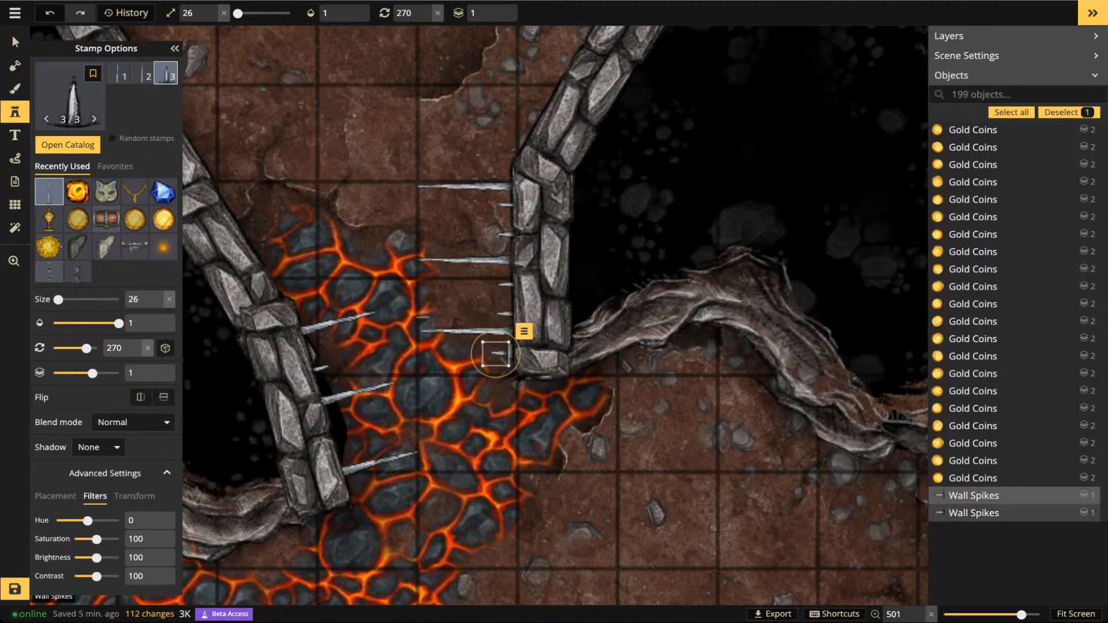
Search the stamp catalog for trap with all variants expanded and choose the brown earthen spiked Trap stamp
scroll(288, 230, down, 5)
drag(439, 312, 630, 352)
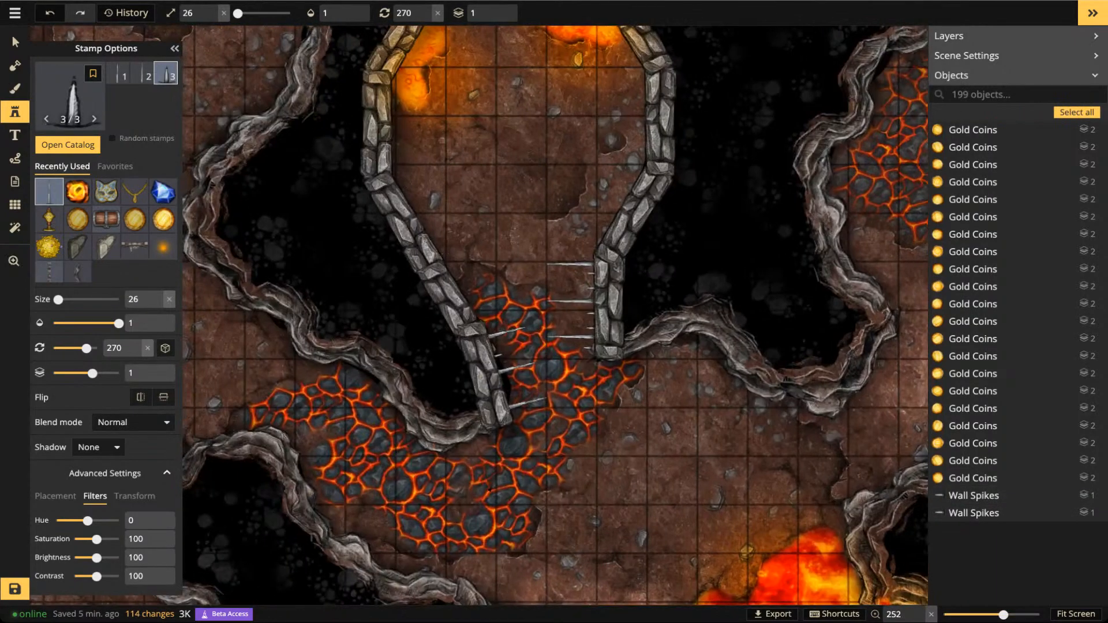
click(68, 144)
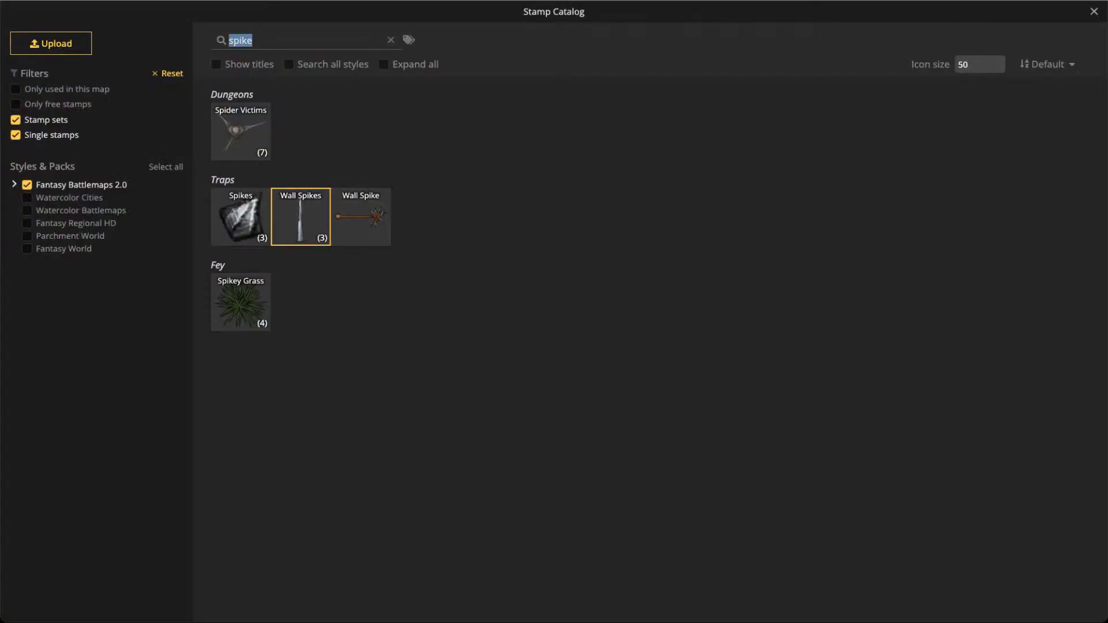
text(trap)
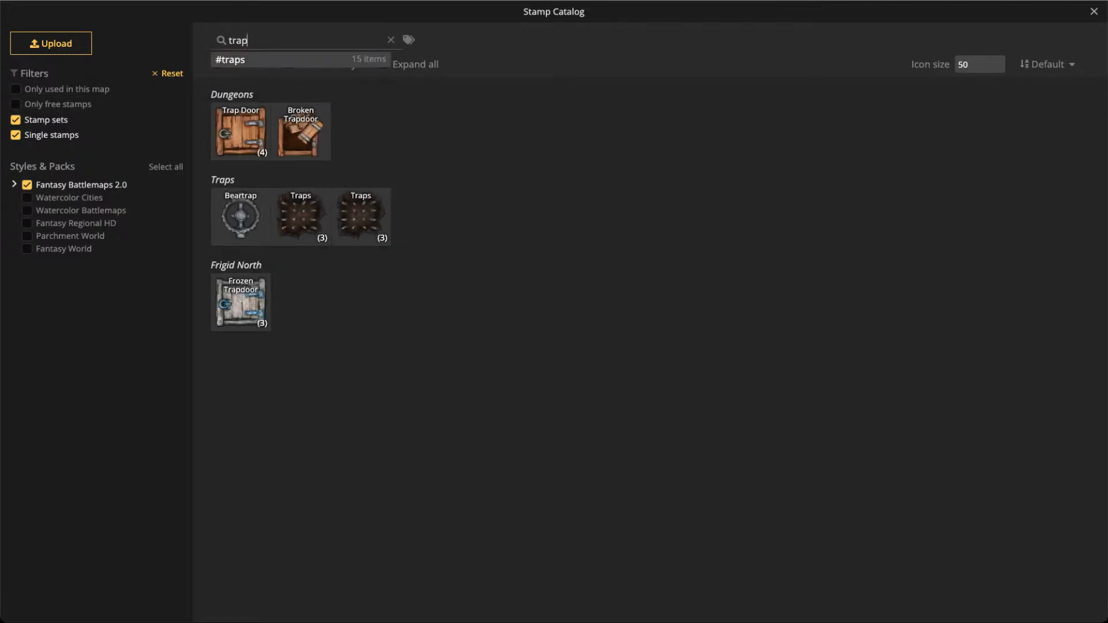
click(411, 65)
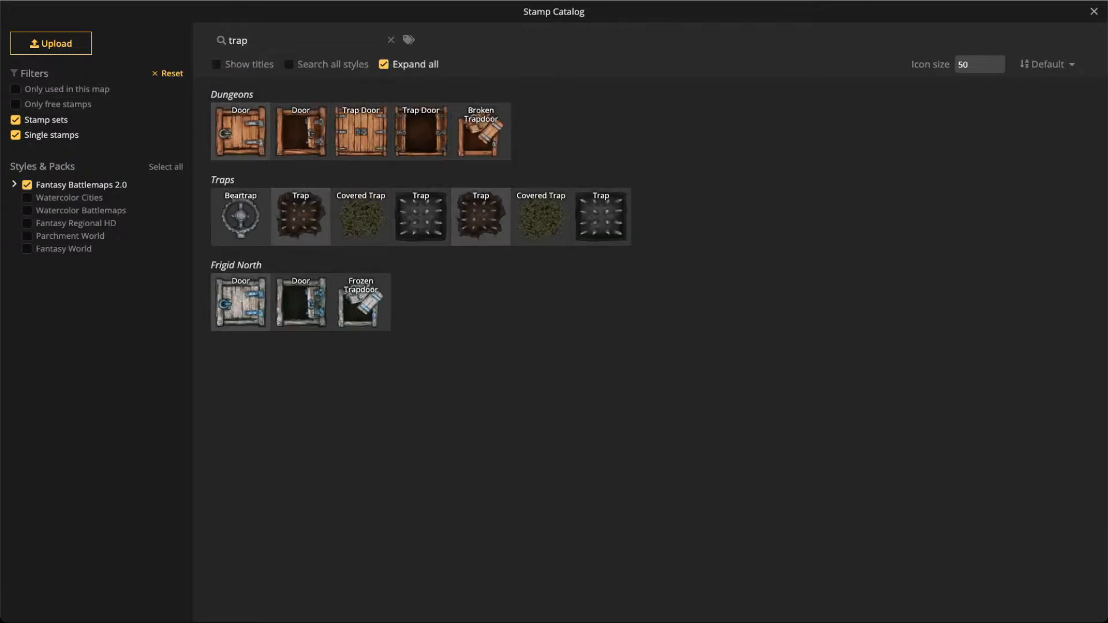
click(300, 217)
Place one spiked trap in the doorway of the square stone room beside the lava passage
key(space)
drag(271, 331, 576, 478)
drag(597, 214, 425, 390)
drag(698, 282, 455, 308)
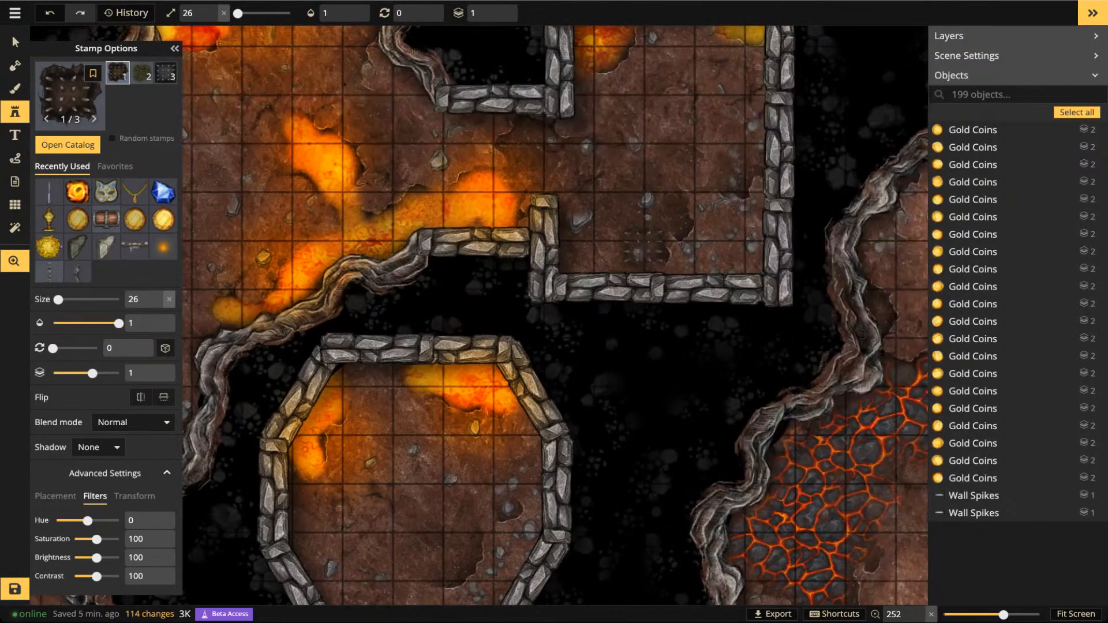
drag(668, 248, 432, 162)
drag(712, 424, 638, 173)
scroll(598, 357, down, 1)
scroll(444, 291, down, 6)
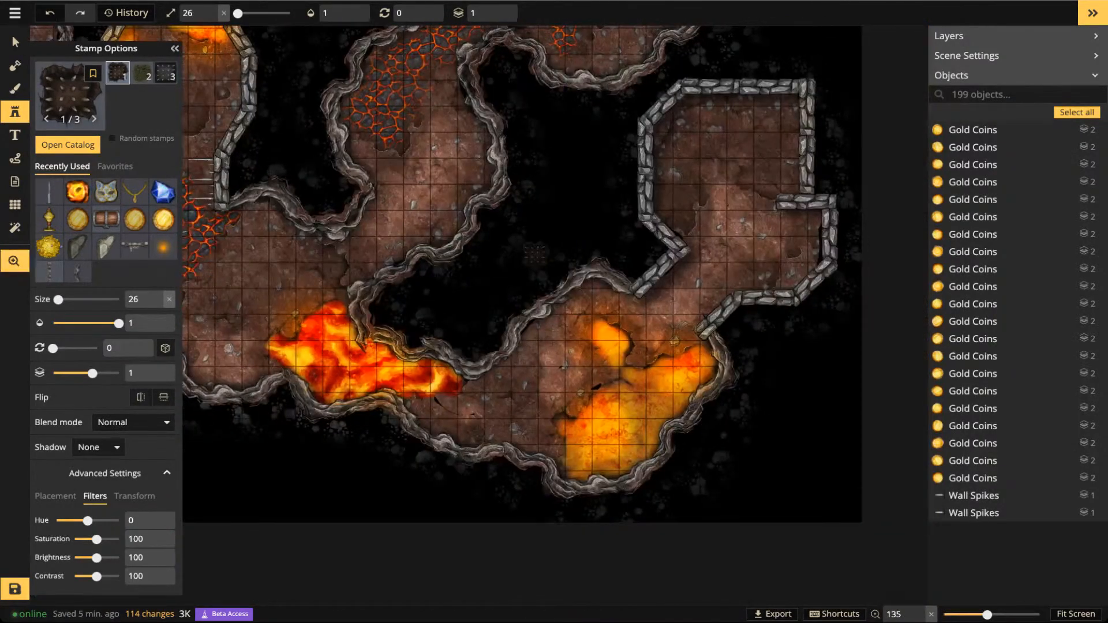
drag(536, 254, 559, 429)
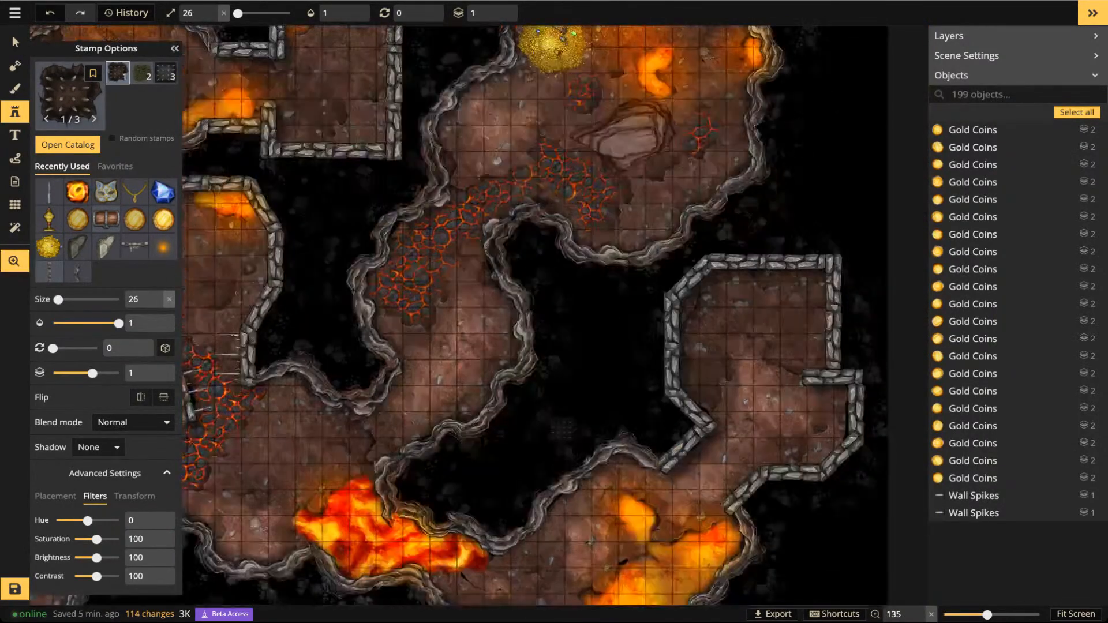
drag(322, 117, 471, 341)
scroll(470, 341, up, 8)
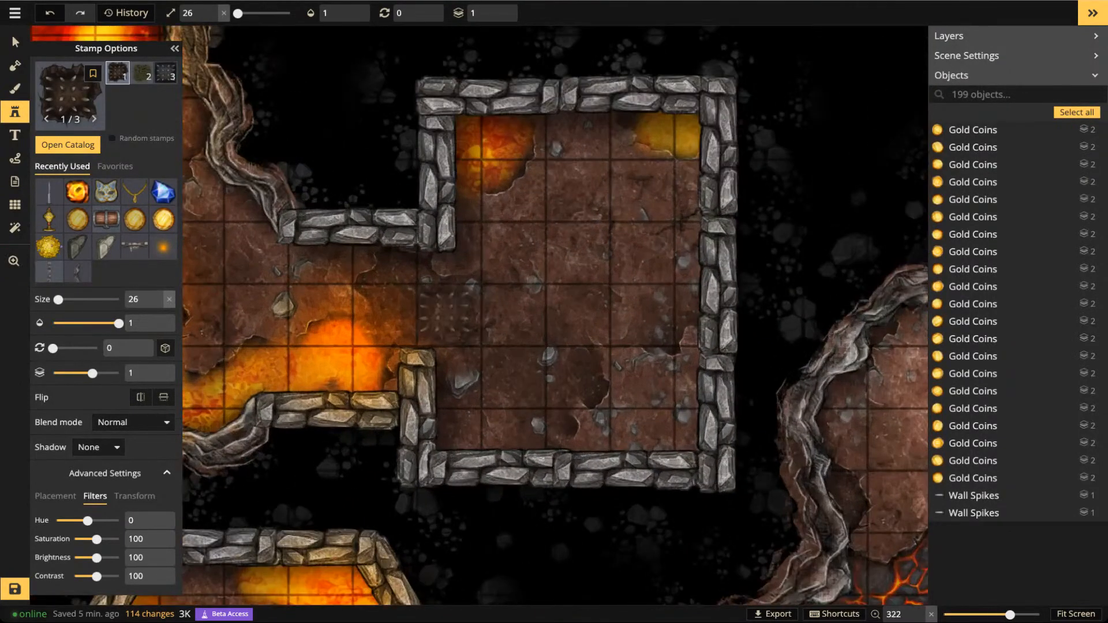
click(449, 315)
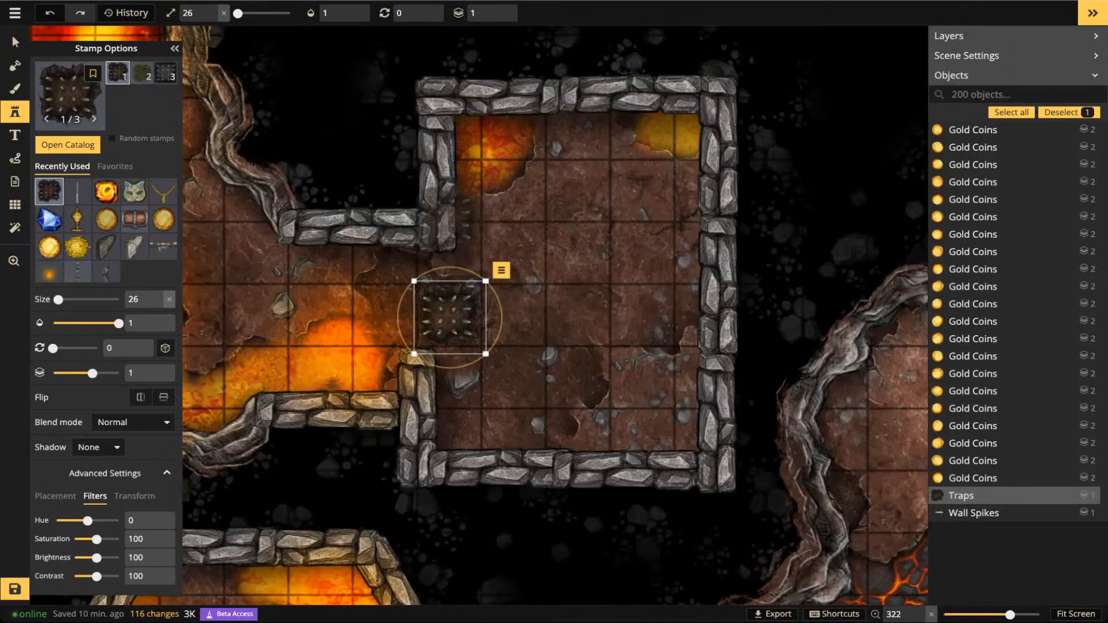
Place two spiked traps side by side where the narrow tunnel opens into the southwest cave
drag(258, 249, 632, 67)
drag(399, 323, 667, 136)
drag(531, 248, 527, 75)
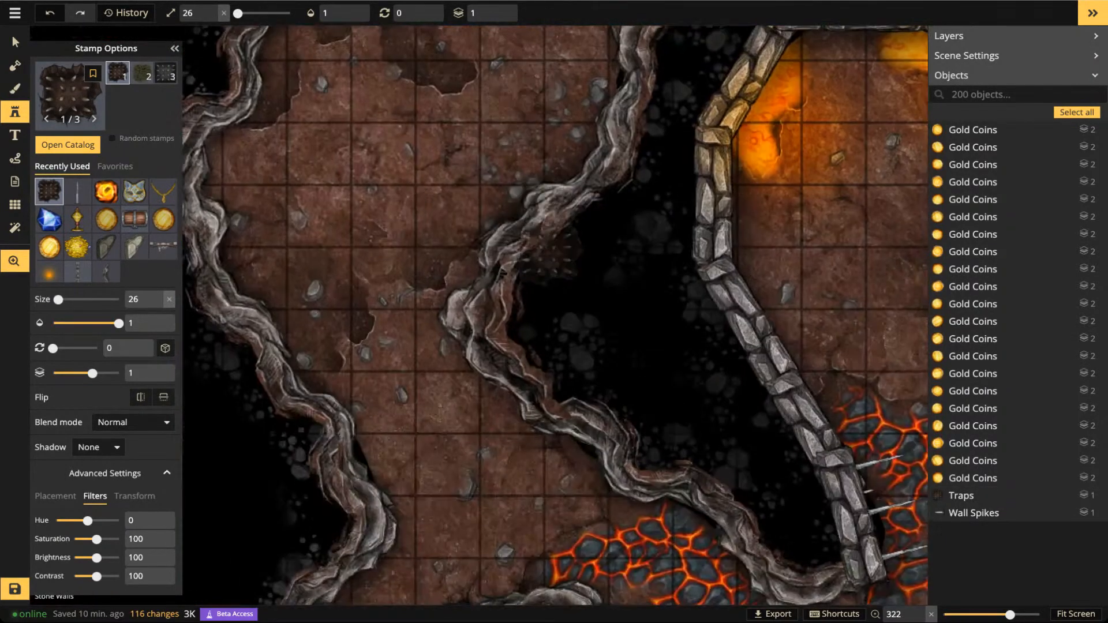
drag(549, 242, 547, 134)
drag(519, 381, 522, 168)
click(311, 447)
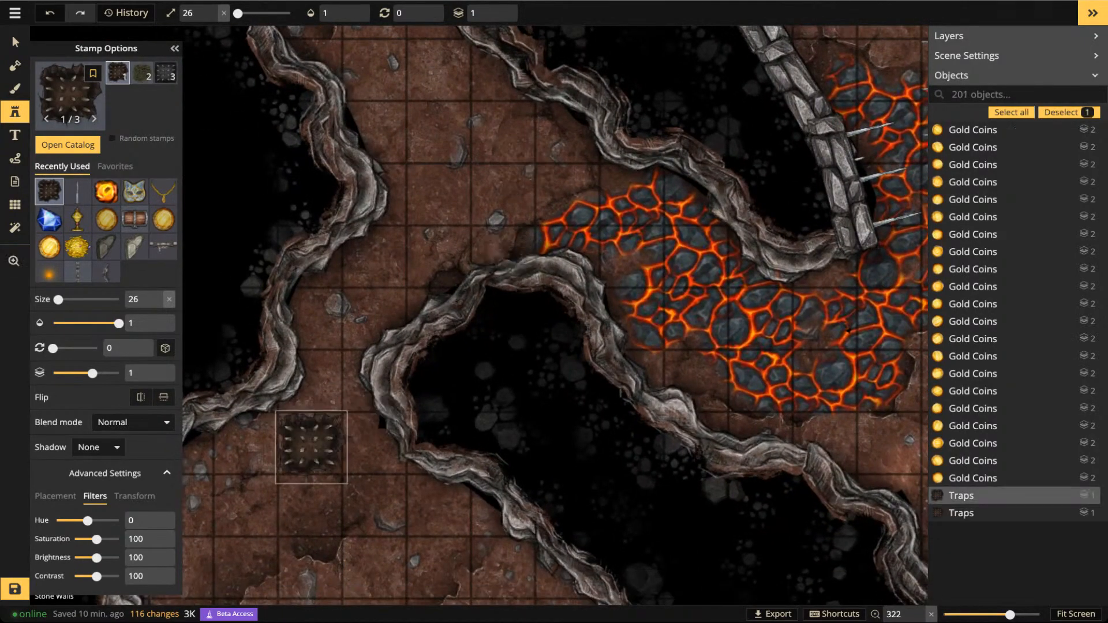
click(248, 445)
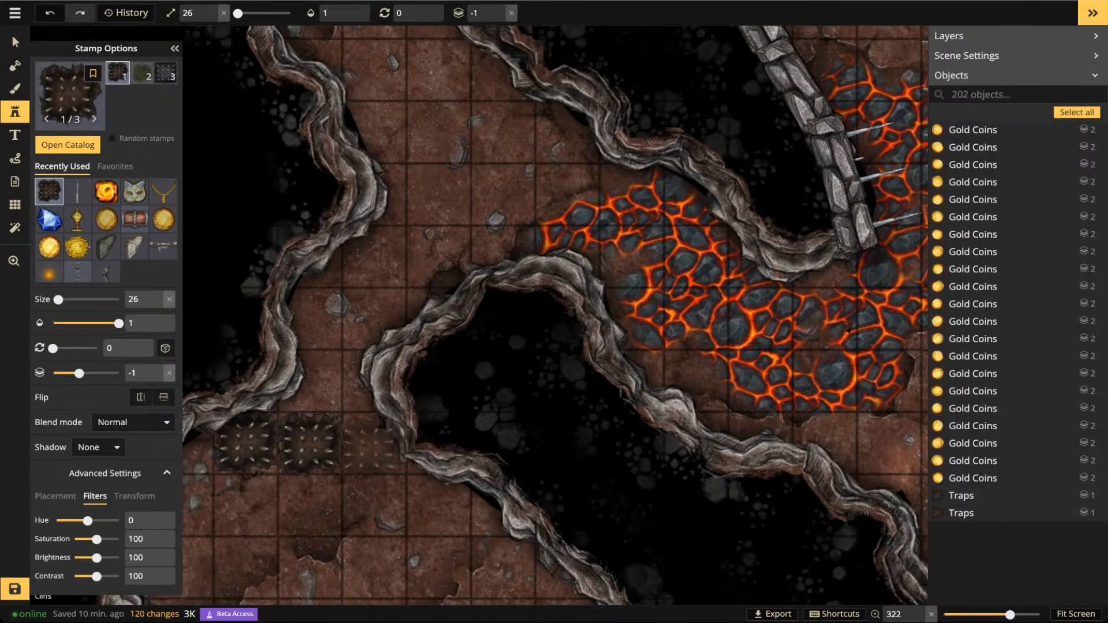
Add three more spiked traps on layer -1 around the first two, forming a cross at the southwest cave's entrance
click(374, 449)
click(320, 378)
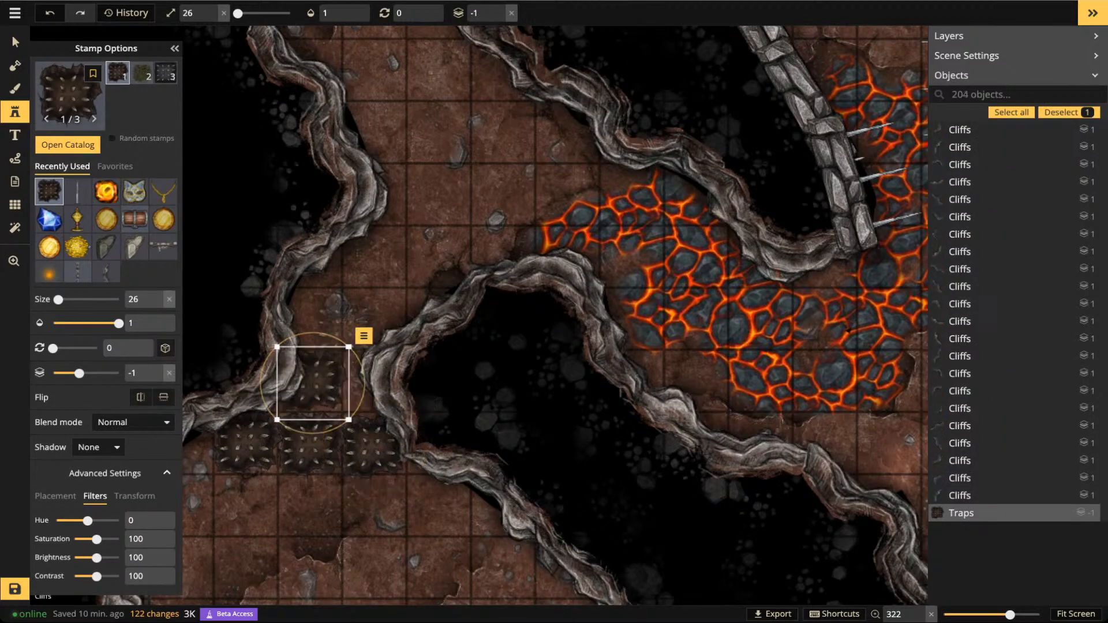
key(Escape)
scroll(436, 386, down, 2)
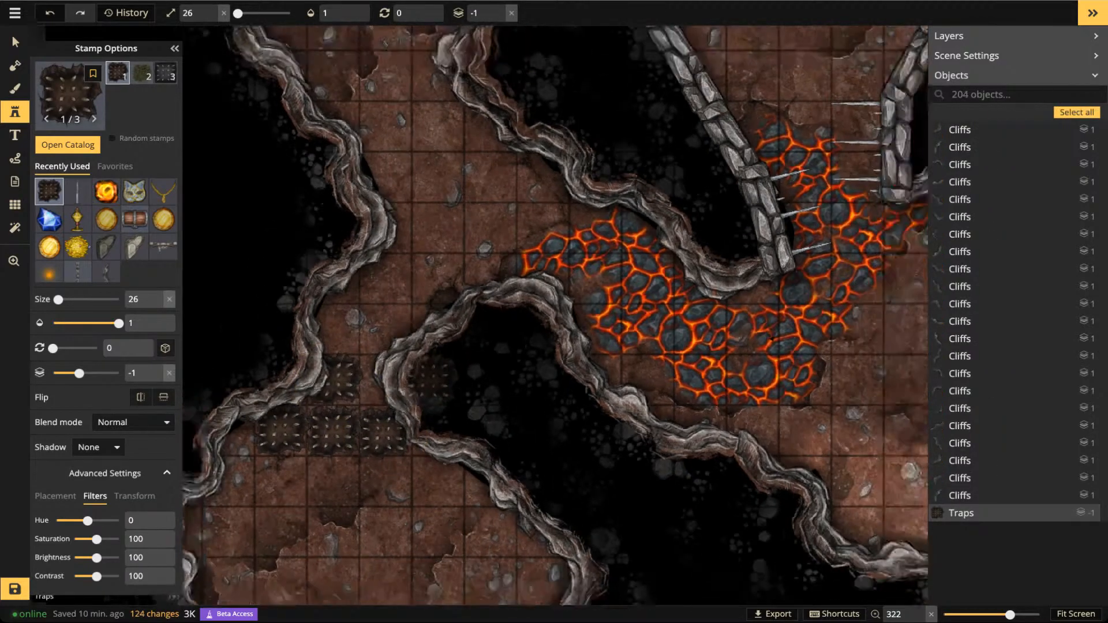
click(334, 479)
Examine the lava pools, the treasure cave, the trapped stone rooms and the connecting tunnels across the map
scroll(430, 232, down, 2)
drag(567, 287, 427, 295)
drag(736, 285, 650, 291)
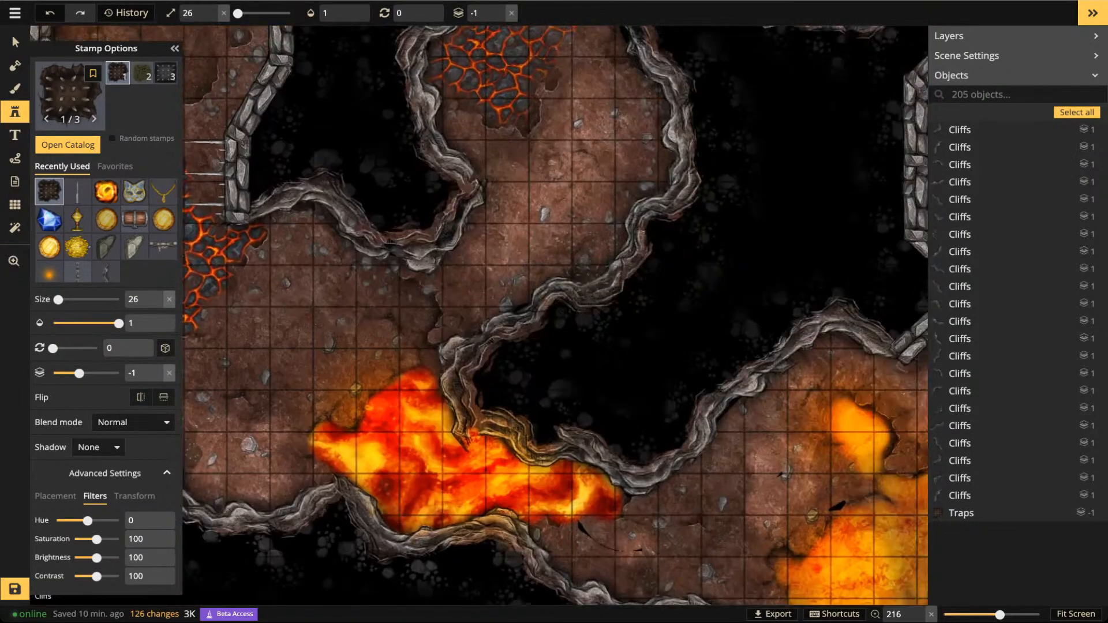
scroll(623, 293, down, 2)
drag(802, 206, 573, 422)
drag(578, 241, 579, 449)
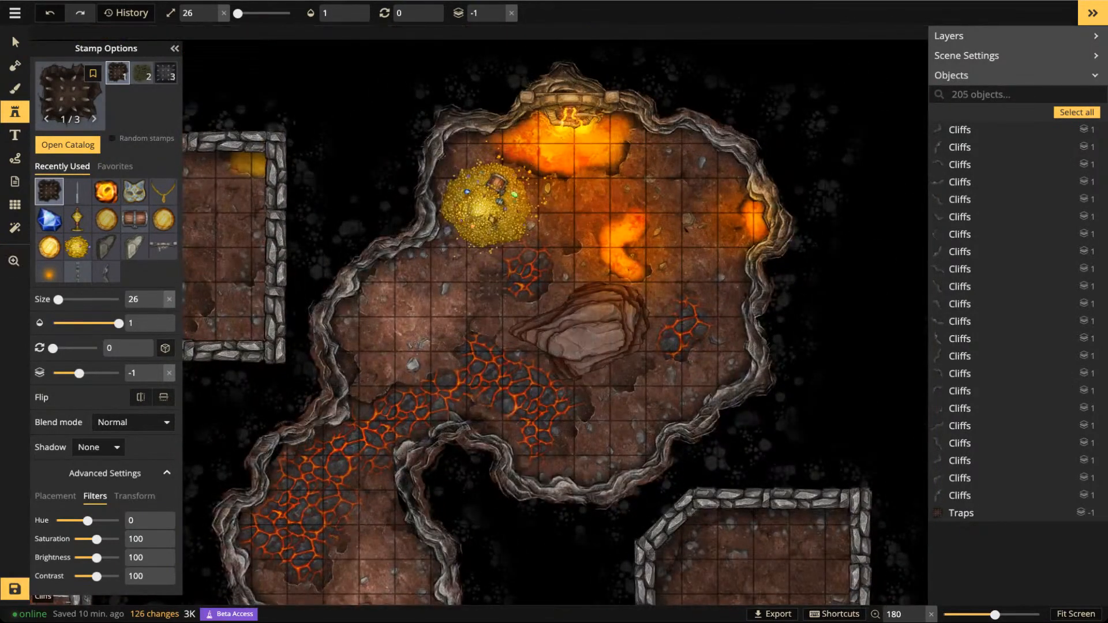
scroll(495, 292, down, 2)
drag(495, 293, 694, 267)
drag(598, 264, 534, 240)
scroll(582, 295, down, 1)
scroll(591, 300, down, 1)
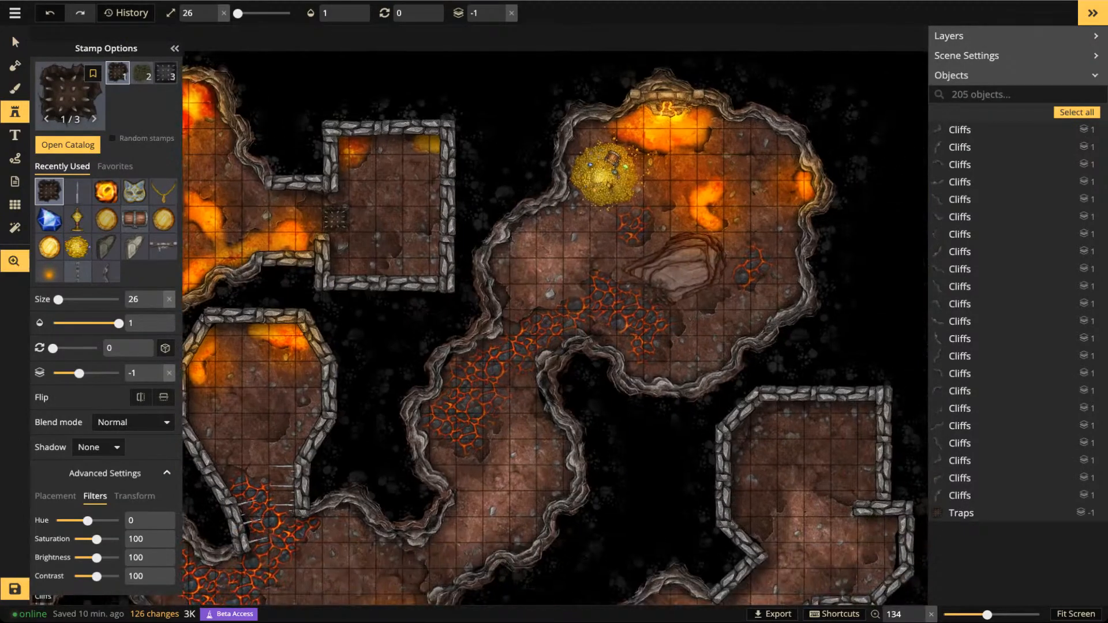
scroll(508, 301, down, 1)
drag(508, 300, 649, 80)
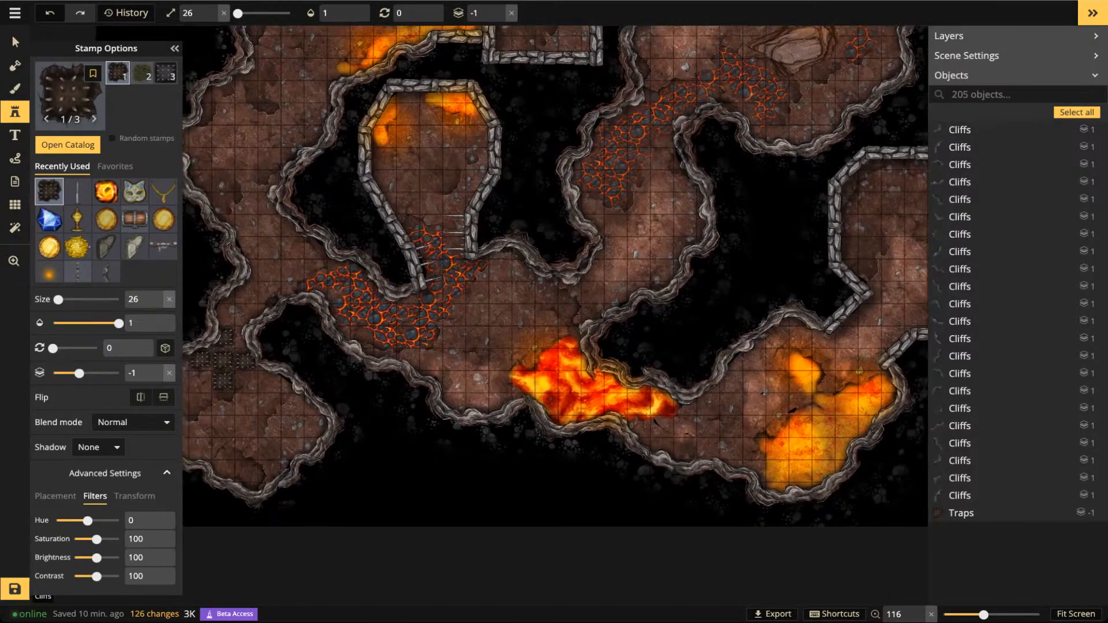
drag(520, 259, 650, 288)
click(70, 93)
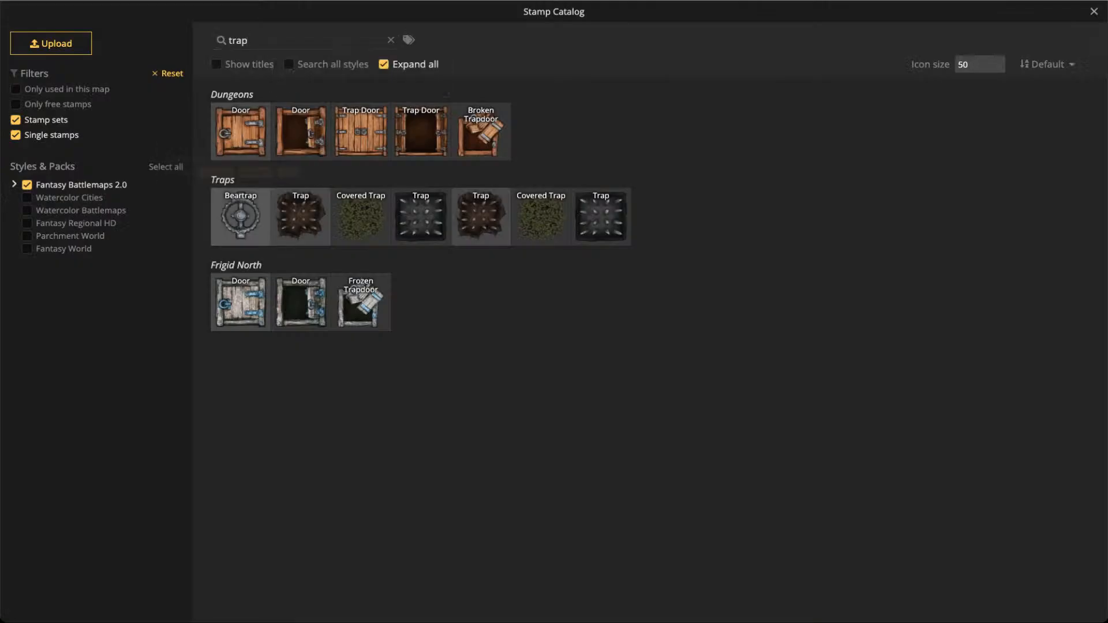
click(241, 216)
click(104, 95)
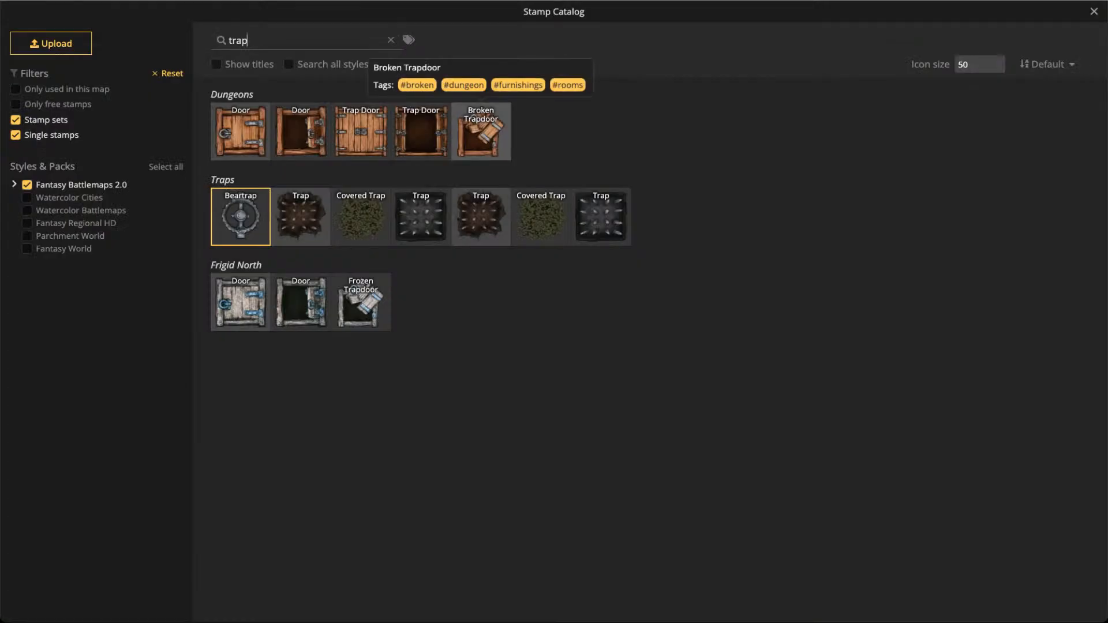
key(Escape)
scroll(684, 169, up, 5)
key(space)
drag(684, 169, 827, 34)
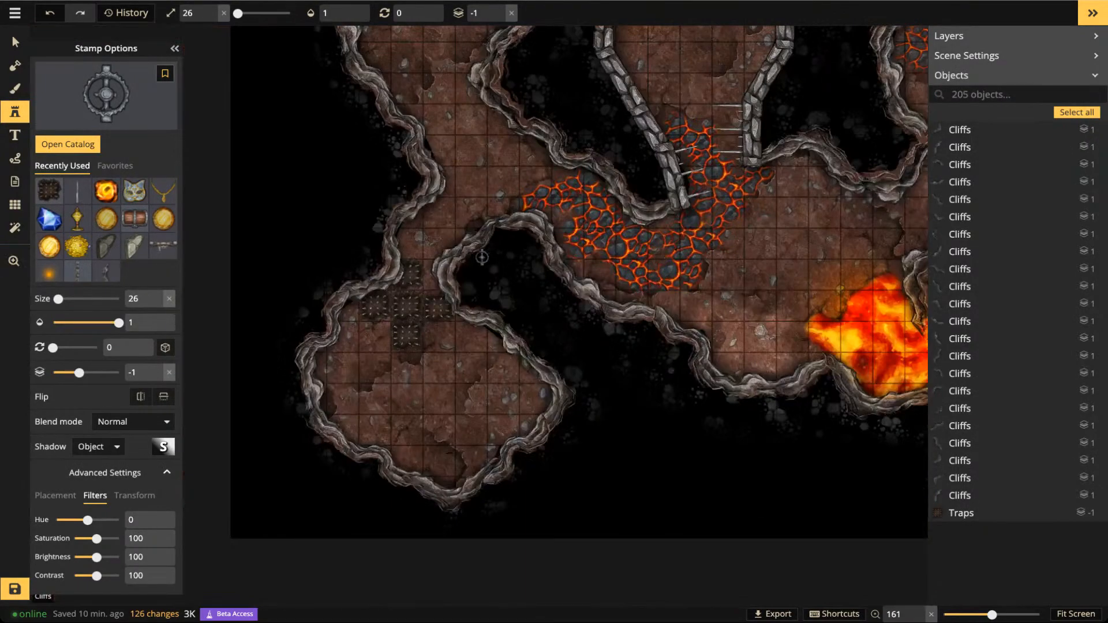
Search the stamp catalog for stair, compare the stair sets and choose a Brick Stairs Railing stamp from the Castle group
click(107, 97)
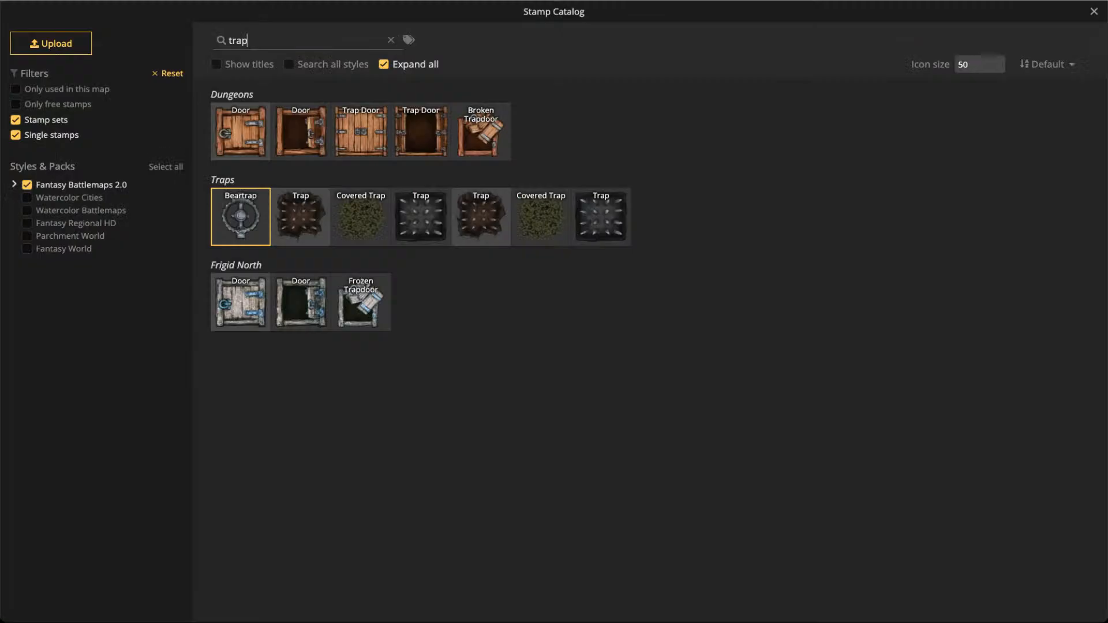
double_click(239, 40)
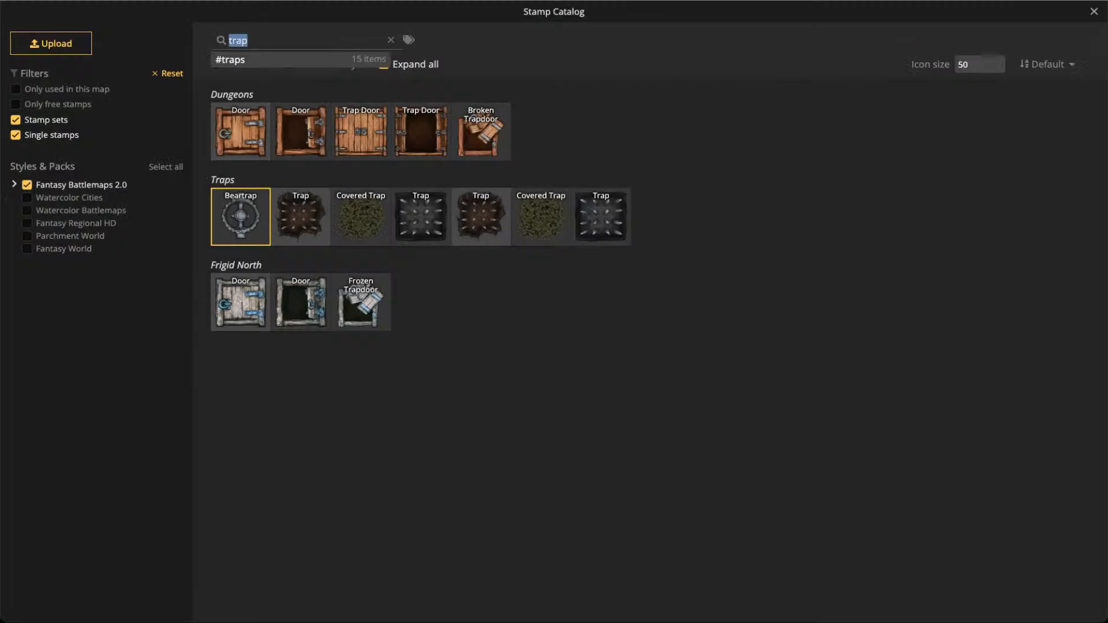
text(sta)
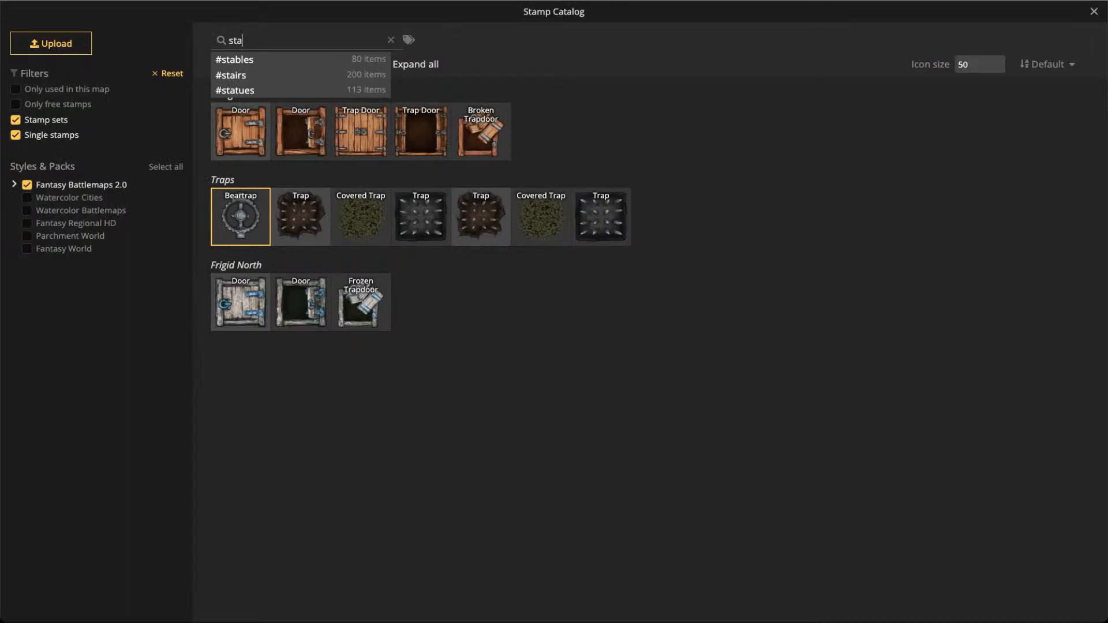
text(ir)
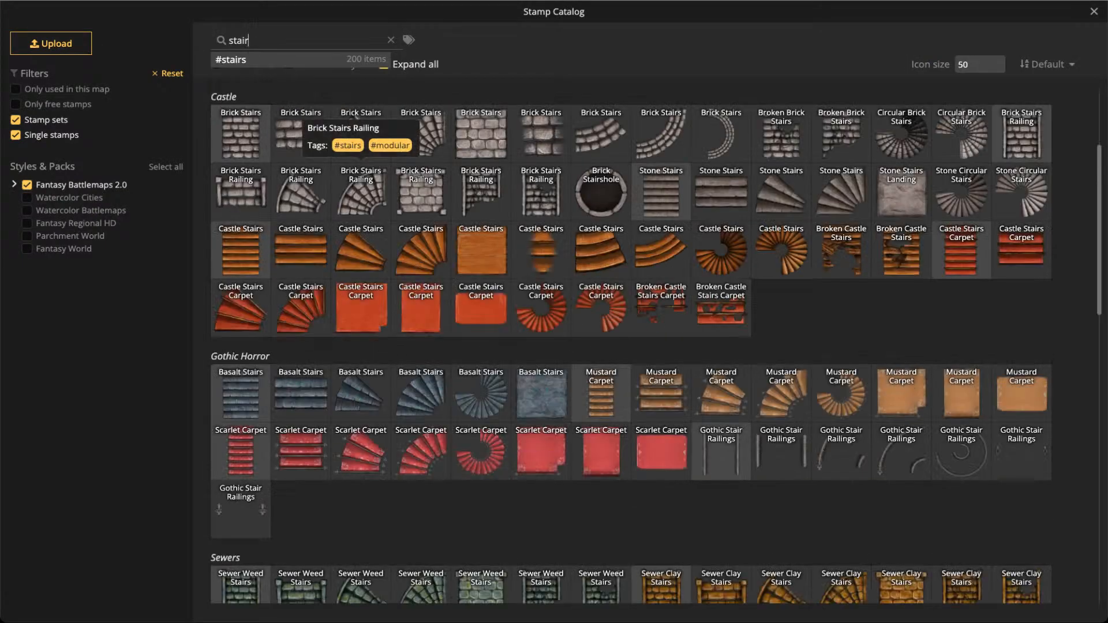
scroll(631, 347, down, 6)
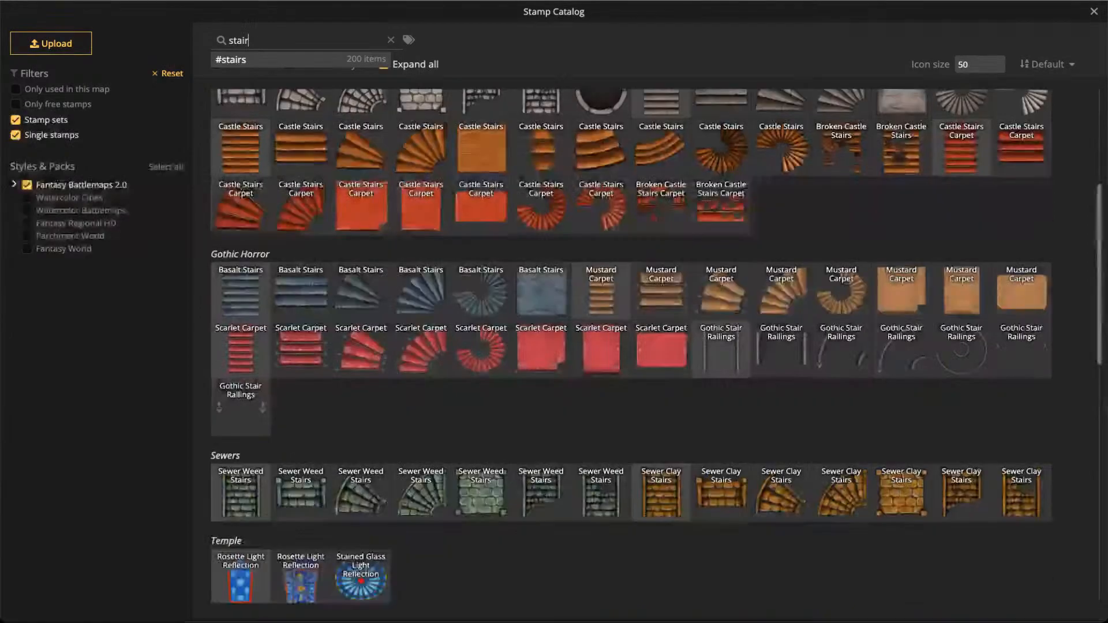
scroll(631, 346, down, 4)
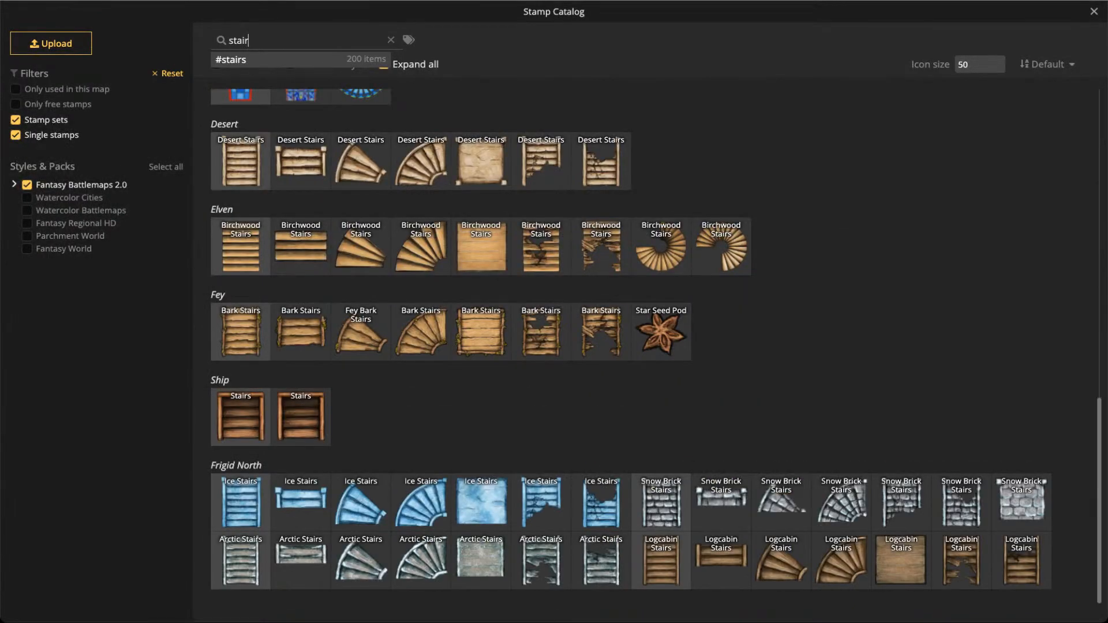
scroll(631, 346, up, 5)
scroll(631, 346, up, 6)
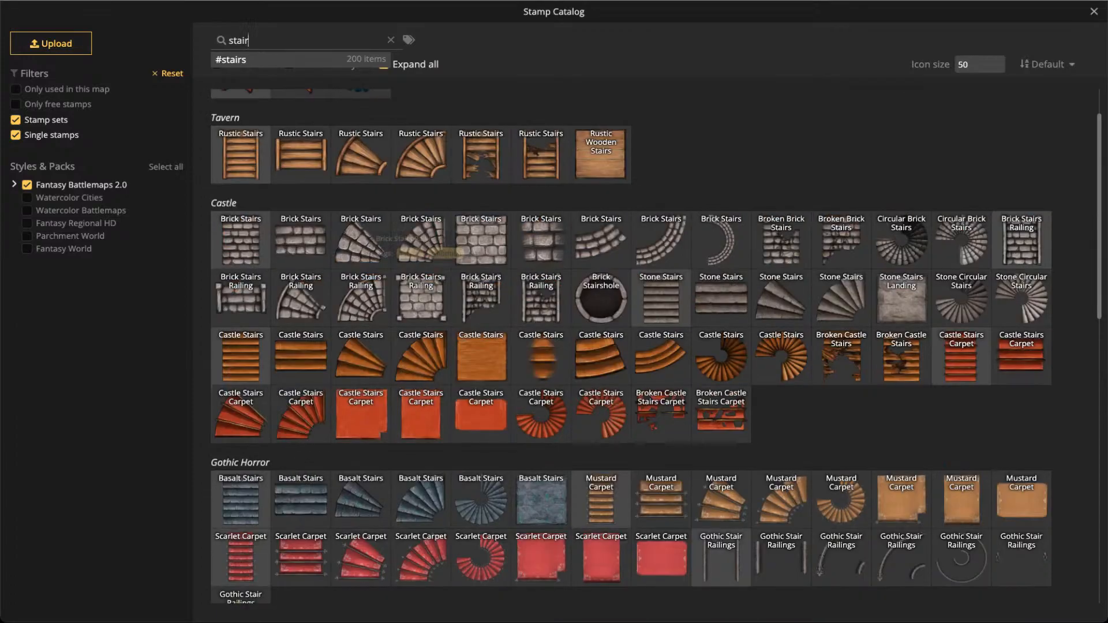
scroll(631, 347, up, 1)
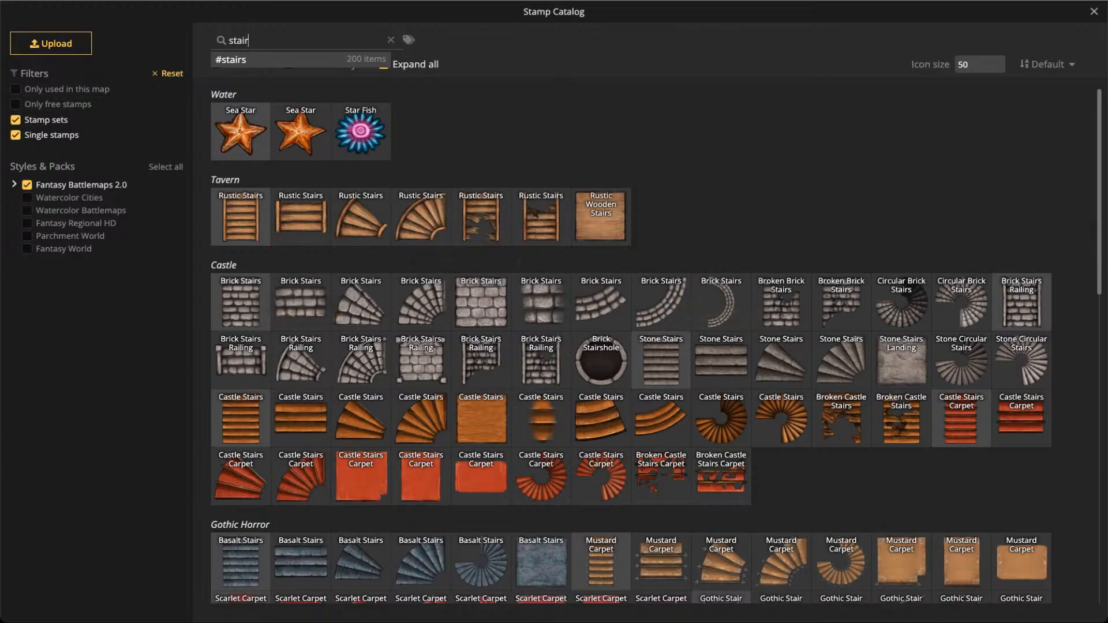
click(241, 362)
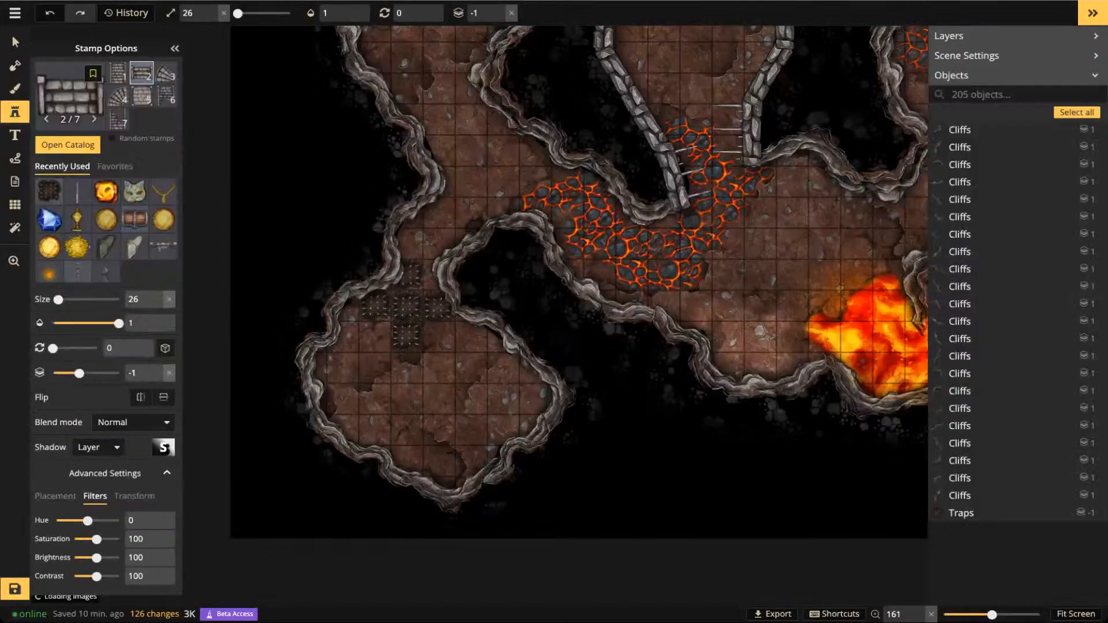
Switch to the first straight stair variant, rotate it to 90 and place it on the southwest cave's east wall
scroll(502, 370, up, 5)
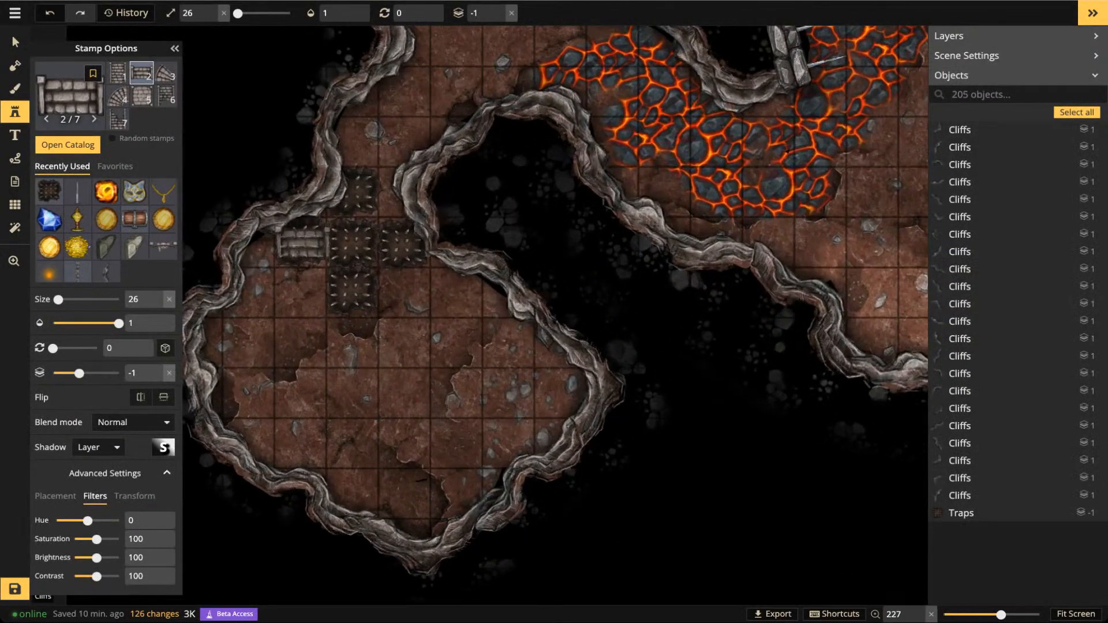
click(118, 73)
scroll(508, 393, up, 4)
scroll(518, 393, up, 2)
click(586, 393)
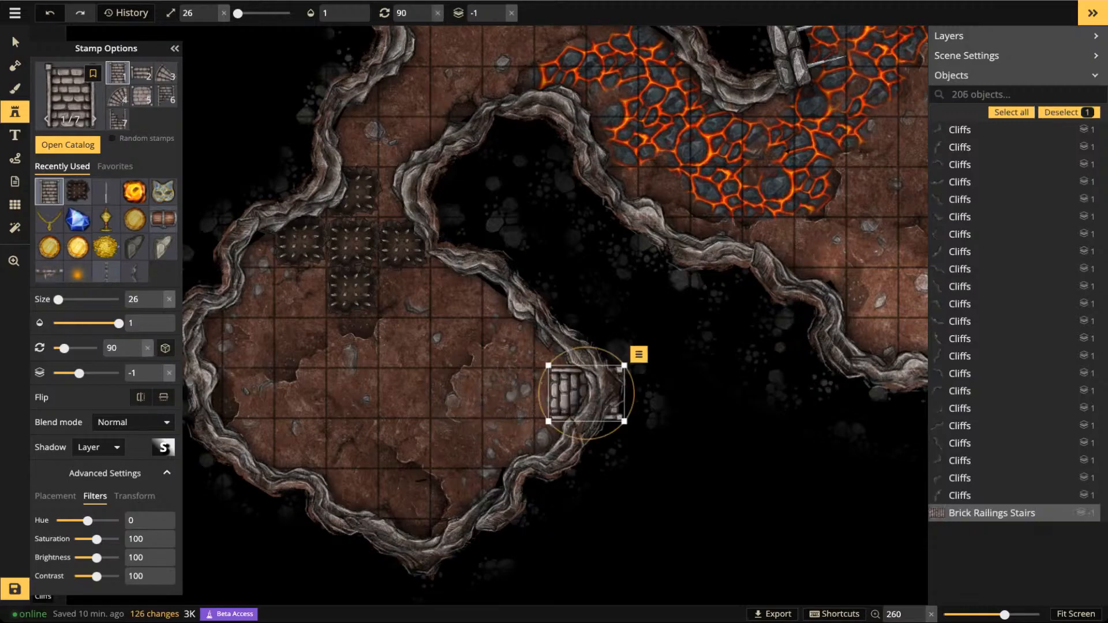
Raise the brick stairs to layer 1 and position them across the cliff edge of the southwest cave's east wall
drag(586, 394, 572, 392)
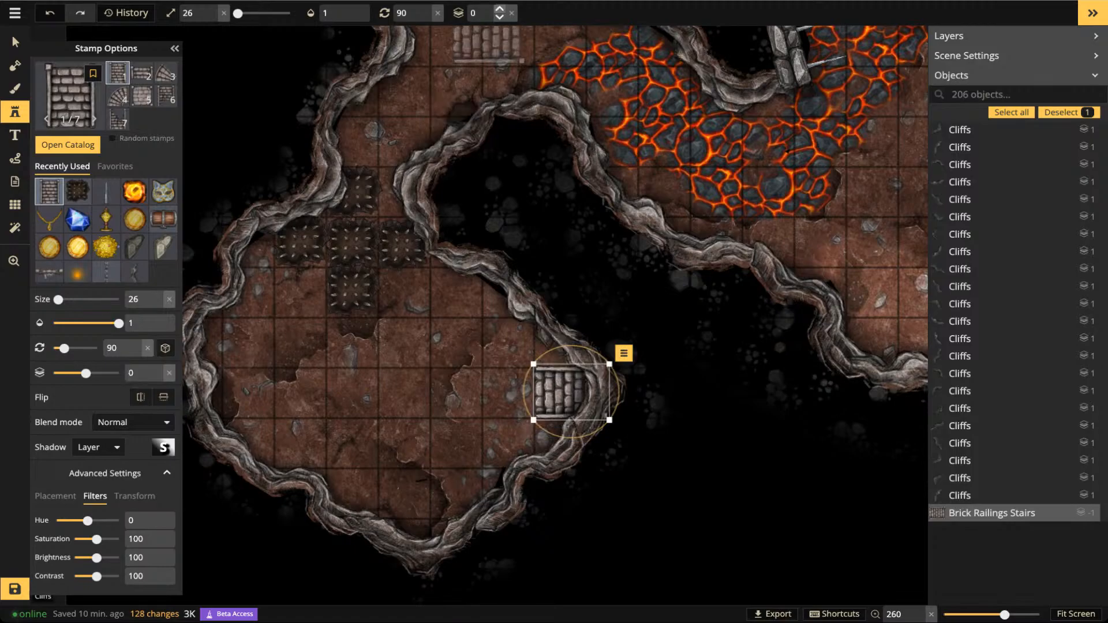
click(500, 8)
drag(572, 392, 532, 516)
key(ctrl+z)
key(ctrl+z)
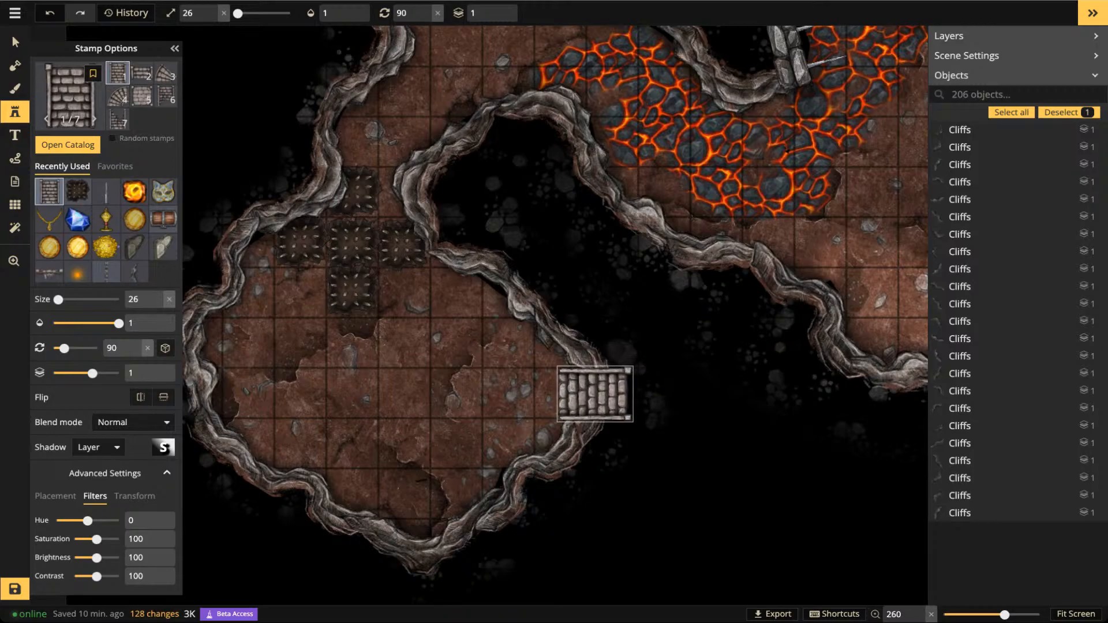
click(593, 392)
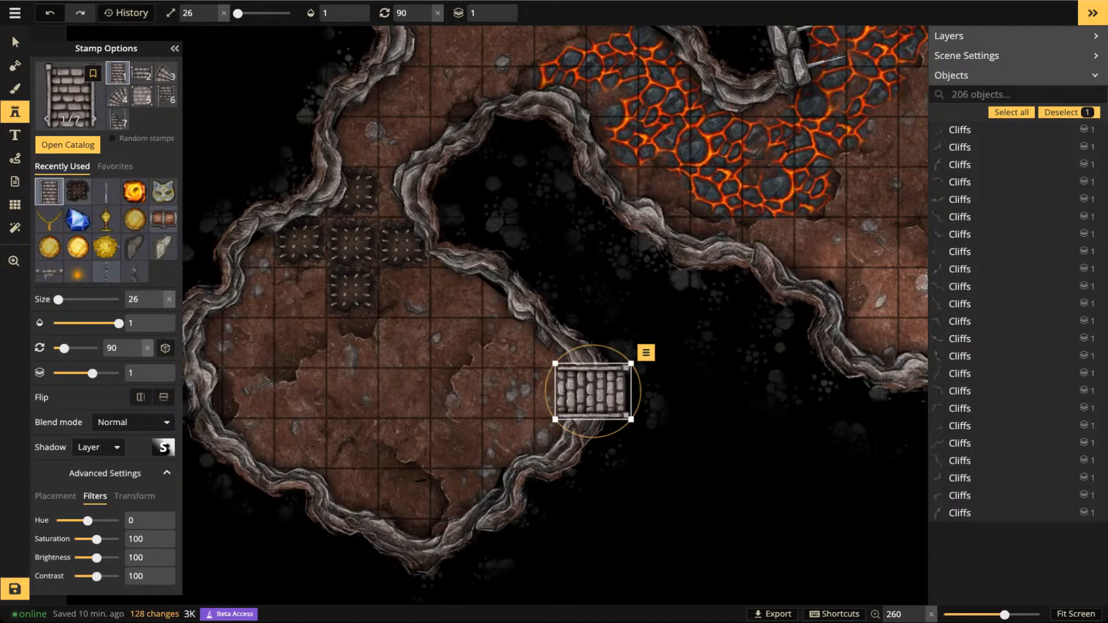
Select the brick stairs on the southwest cave's east wall and lower their brightness to 76
key(Escape)
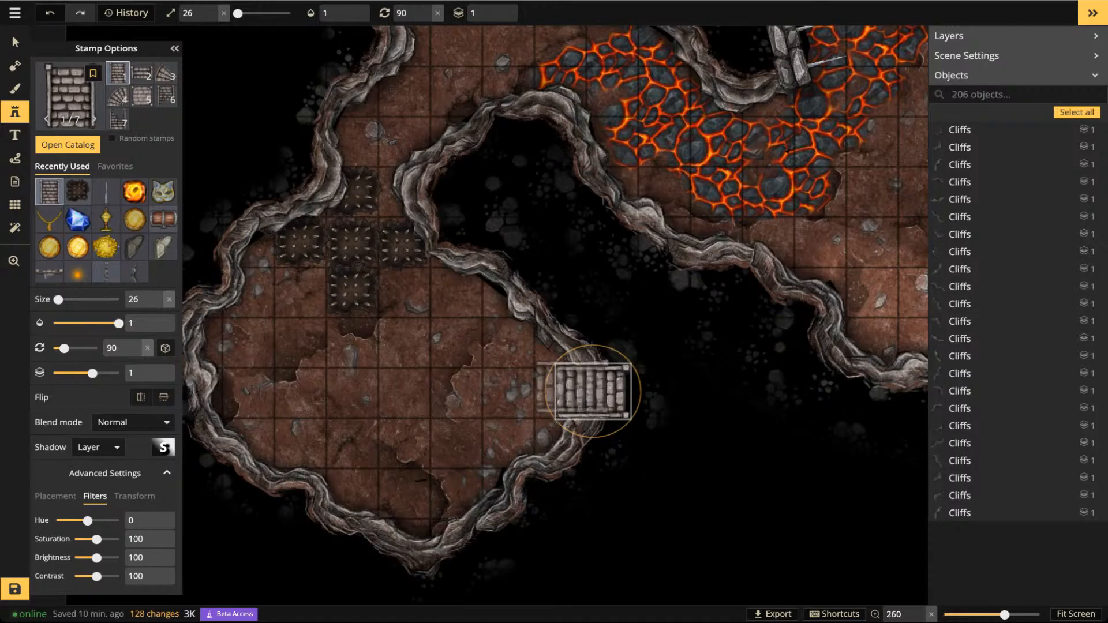
key(space)
drag(595, 379, 392, 359)
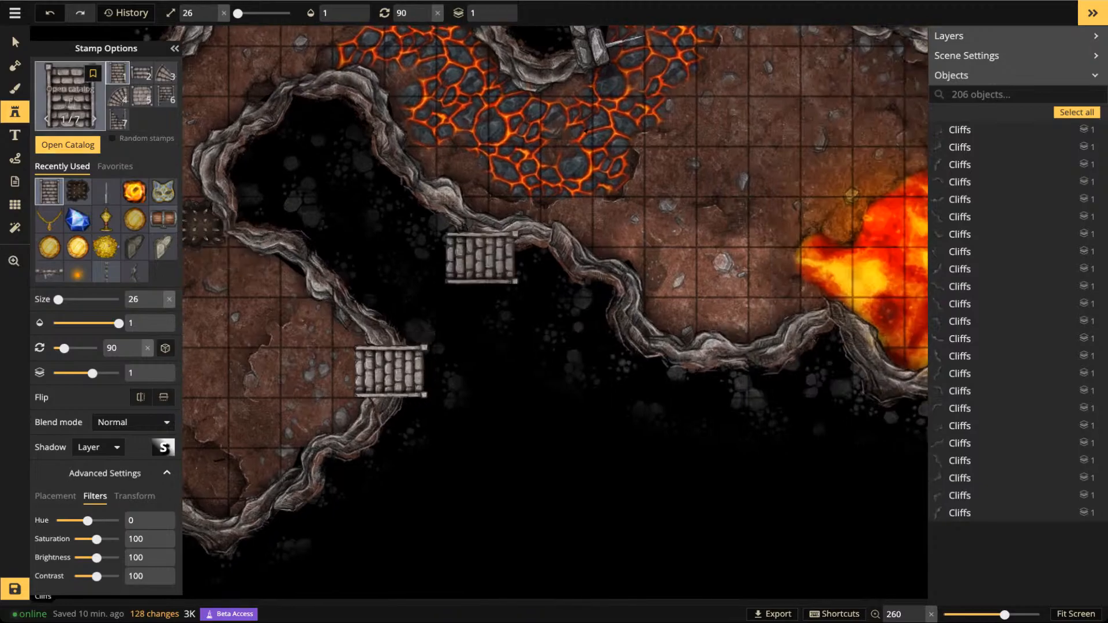
click(15, 43)
scroll(369, 361, up, 4)
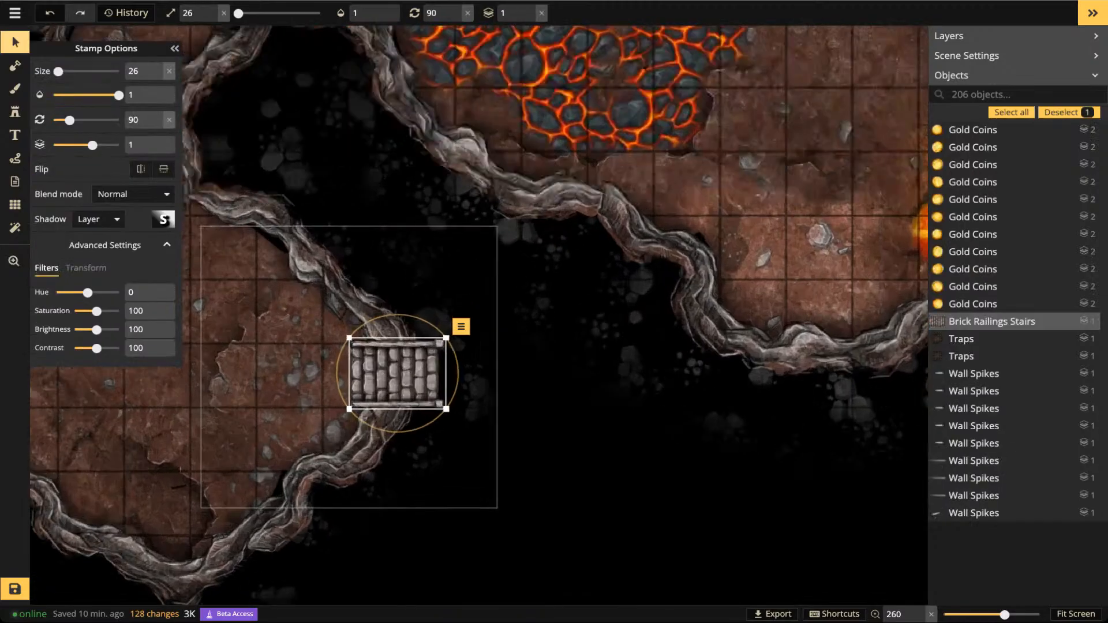
drag(96, 329, 91, 329)
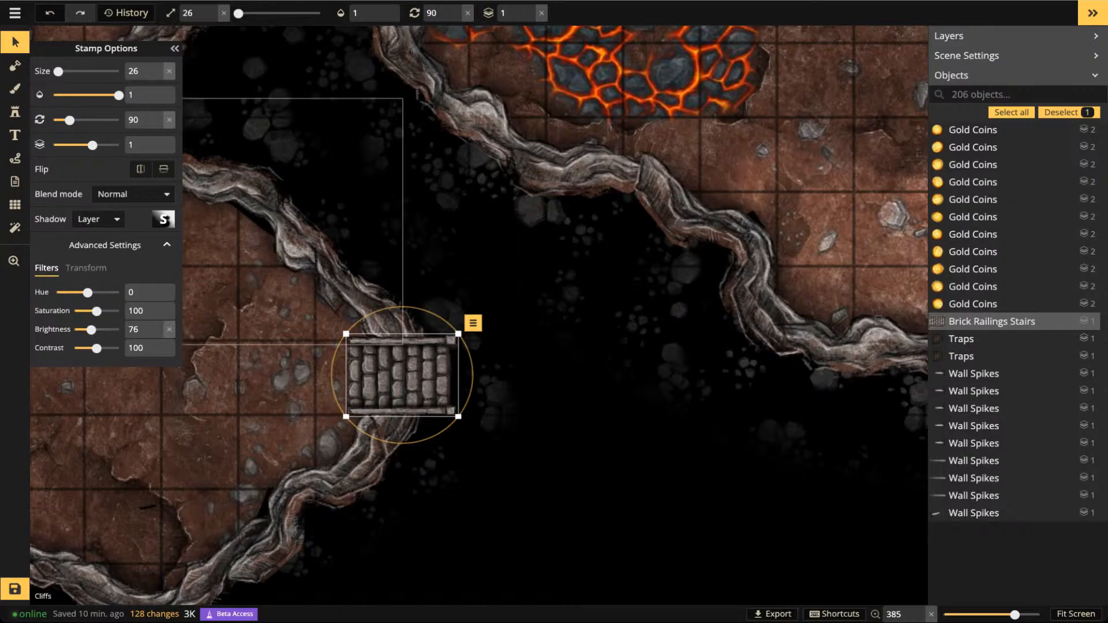
Place a text label beside the southwest cave's brick stairs and change its wording to Enter
click(15, 135)
click(553, 380)
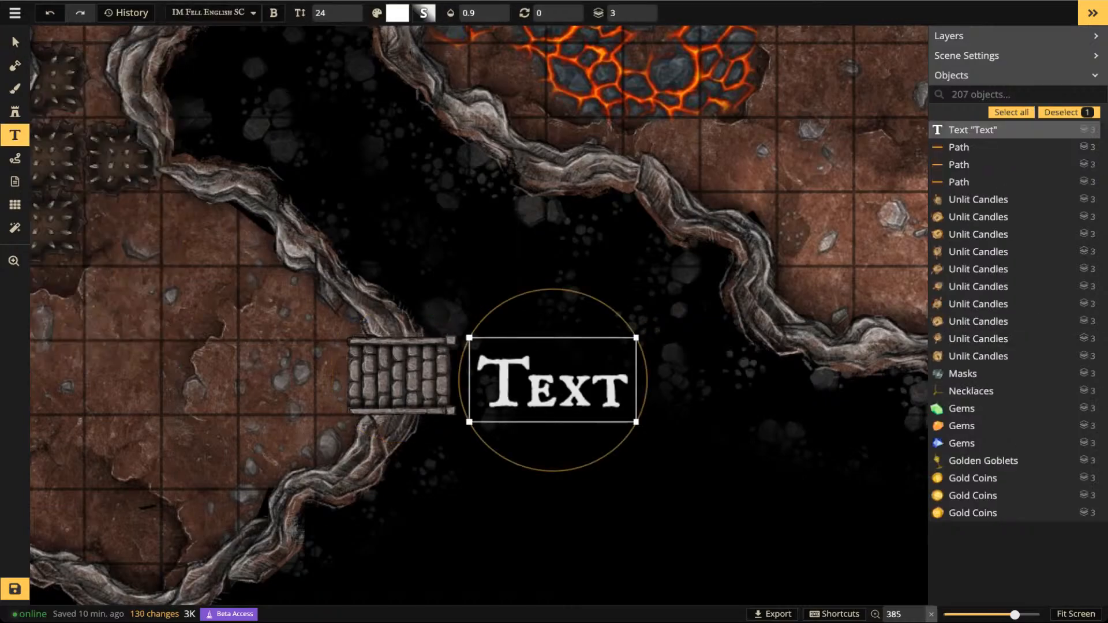
click(15, 181)
click(15, 135)
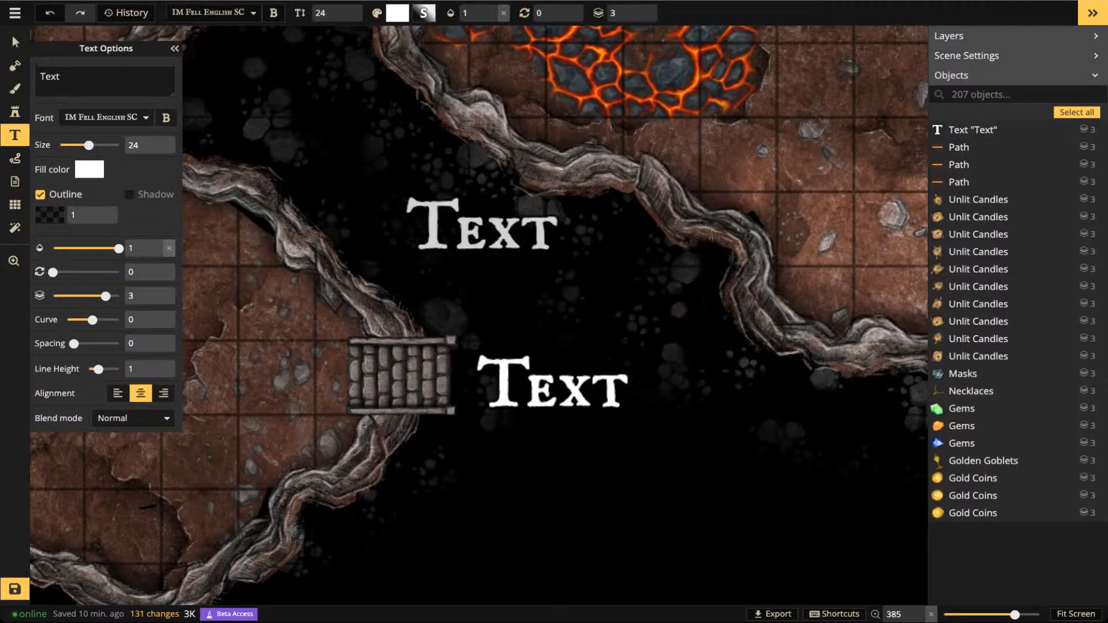
click(15, 43)
click(553, 381)
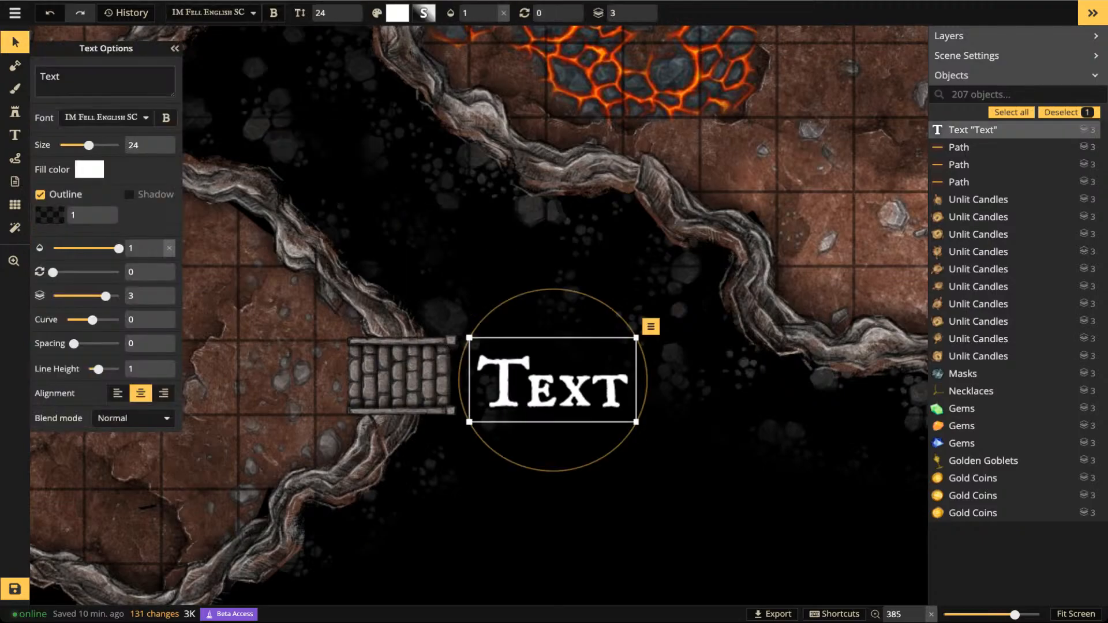
text(Enter)
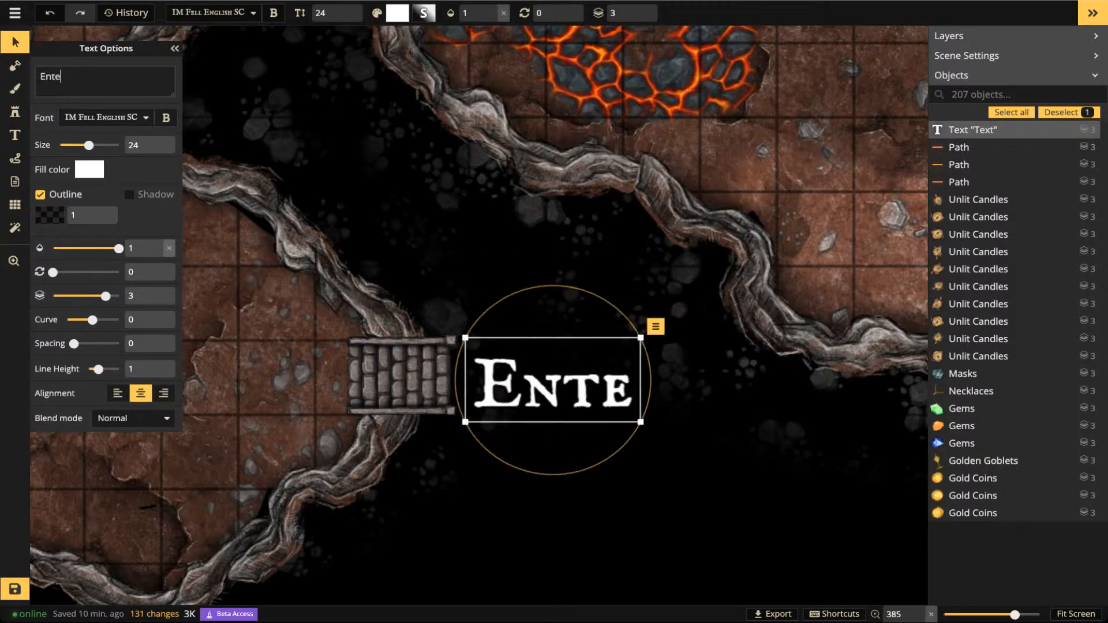
Reduce the Enter label's size and move it just above the southwest cave's brick stairs
drag(89, 146, 80, 145)
drag(509, 363, 404, 307)
click(295, 244)
Place another brick stairs stamp, rotated to 30, across the northeast edge of the treasure cave's cliff wall
scroll(293, 243, down, 7)
drag(676, 98, 225, 565)
drag(665, 58, 507, 285)
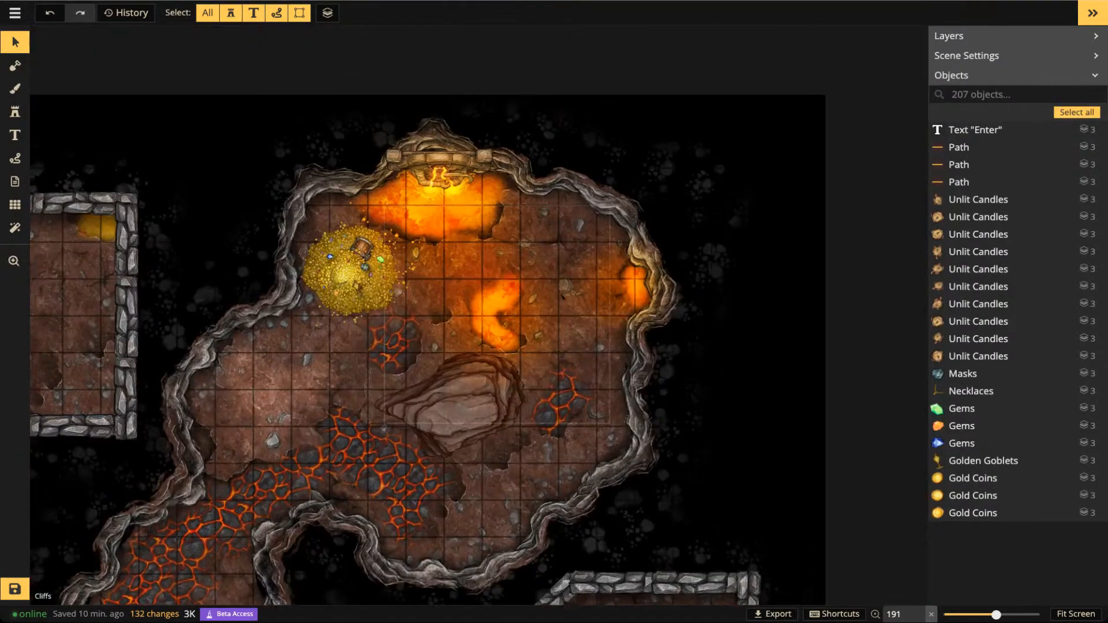
scroll(508, 248, up, 4)
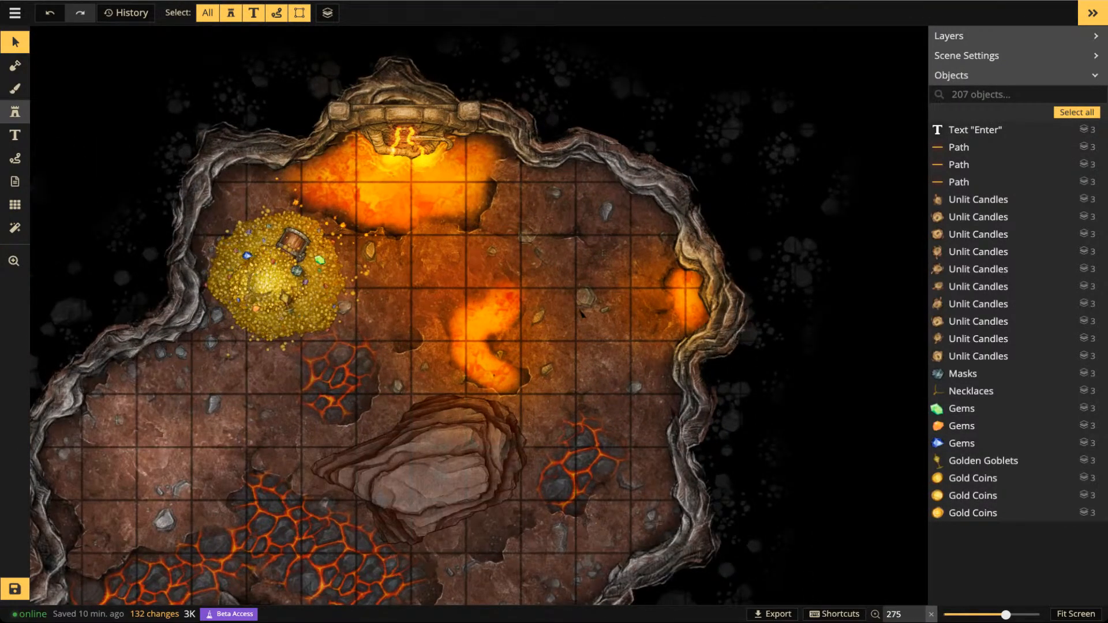
click(15, 111)
scroll(607, 170, down, 2)
scroll(615, 171, up, 1)
scroll(616, 171, down, 2)
scroll(618, 171, up, 1)
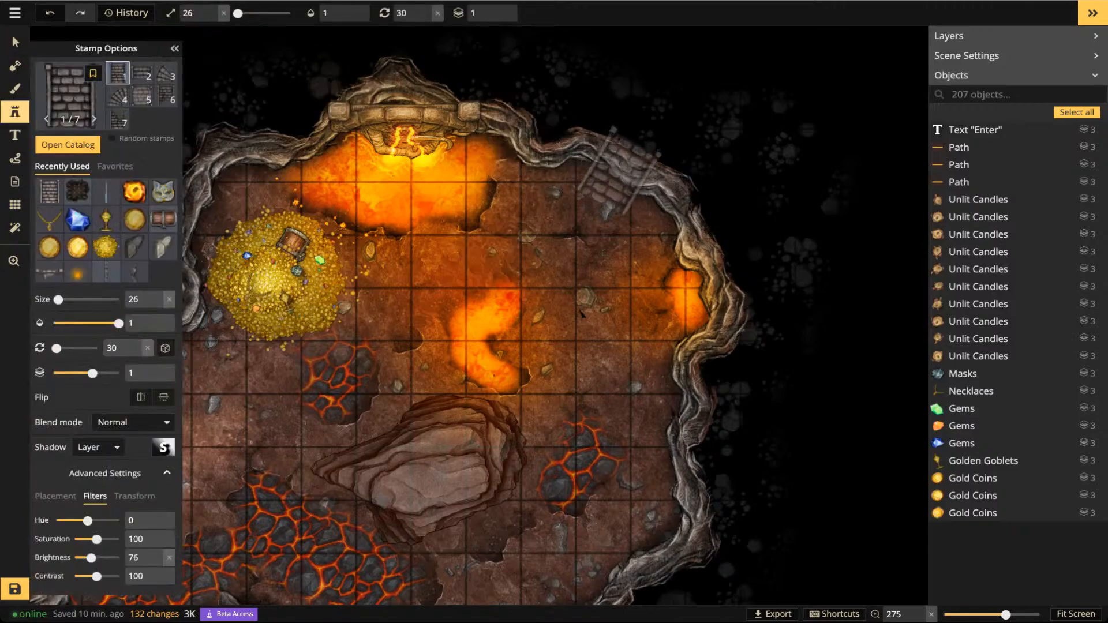
click(619, 172)
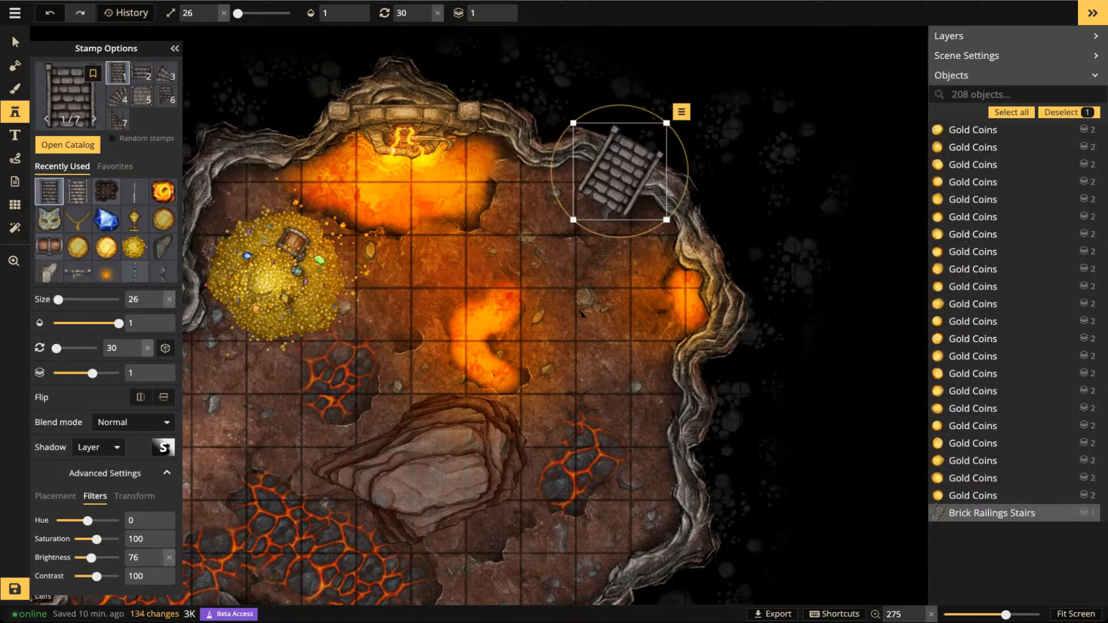
Examine the cave layout from the treasure cave through the lava tunnel to the northwest cave and stone rooms
scroll(375, 218, down, 3)
key(space)
drag(372, 224, 577, 169)
scroll(551, 279, down, 2)
drag(587, 351, 561, 276)
click(483, 258)
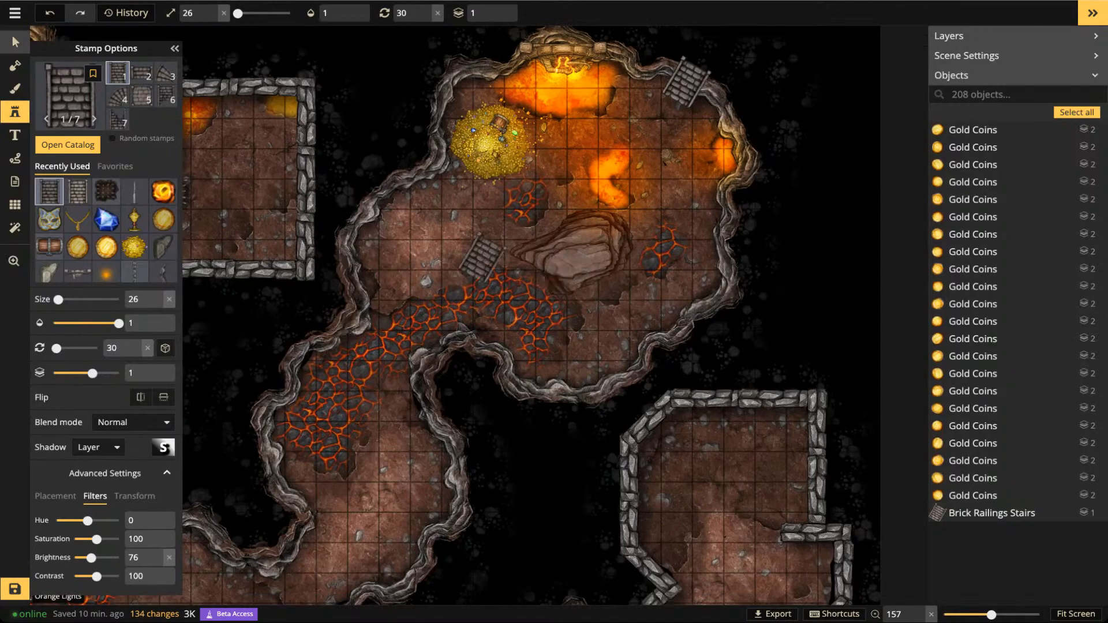
click(15, 42)
scroll(378, 341, up, 3)
key(space)
drag(378, 340, 475, 155)
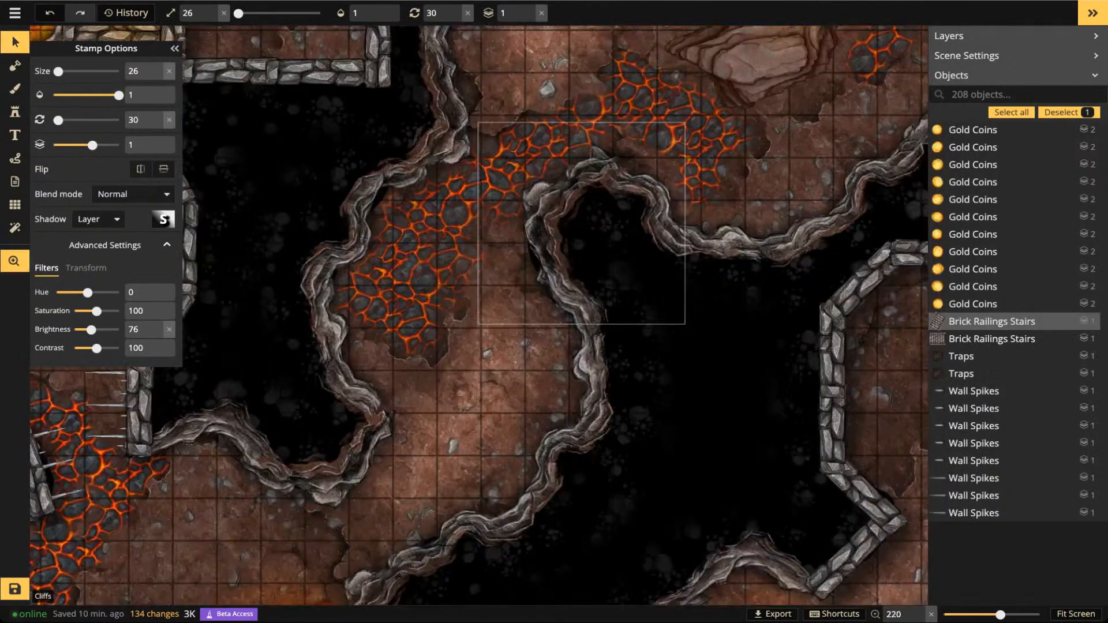
drag(581, 224, 582, 155)
click(320, 375)
scroll(316, 377, down, 3)
key(space)
drag(237, 393, 620, 503)
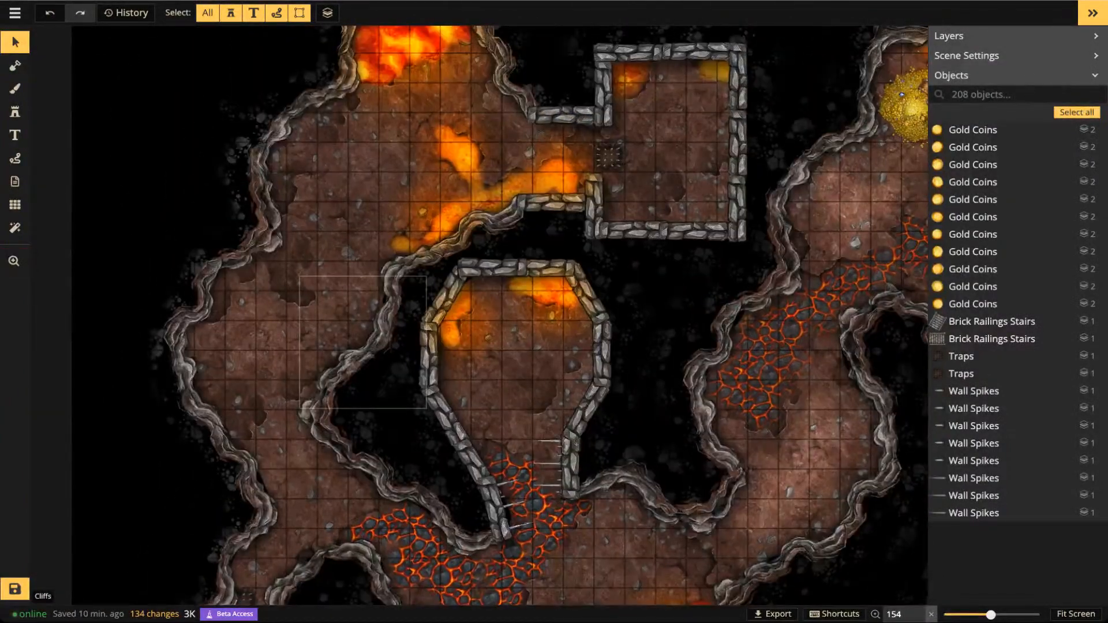
scroll(323, 311, up, 2)
Set up a black color brush on the foreground layer with size 19 and opacity 0.34
key(b)
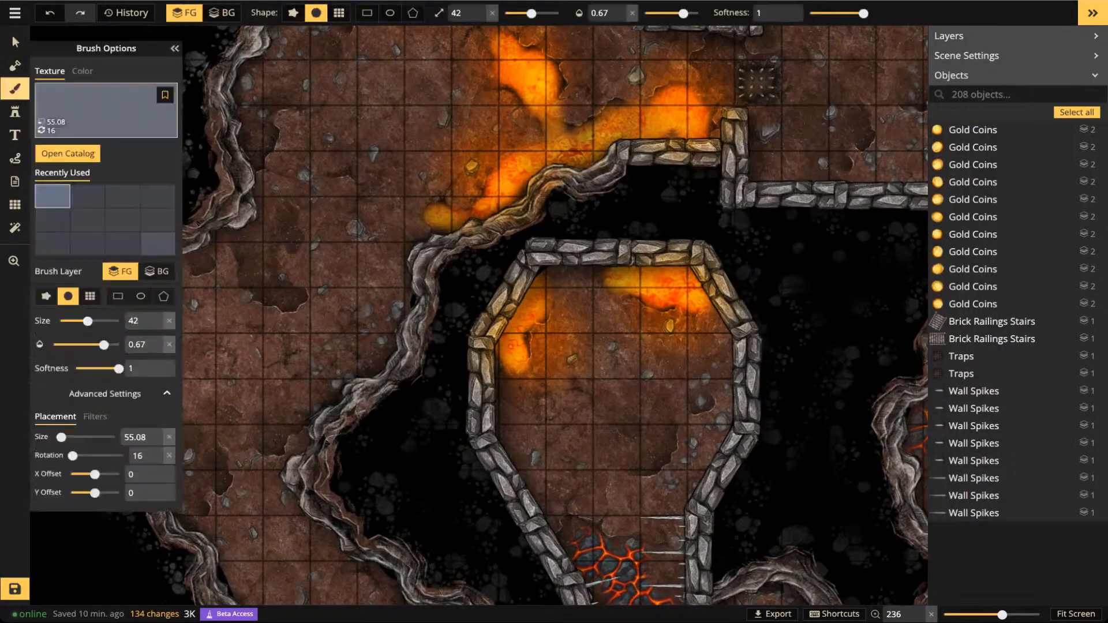
key(c)
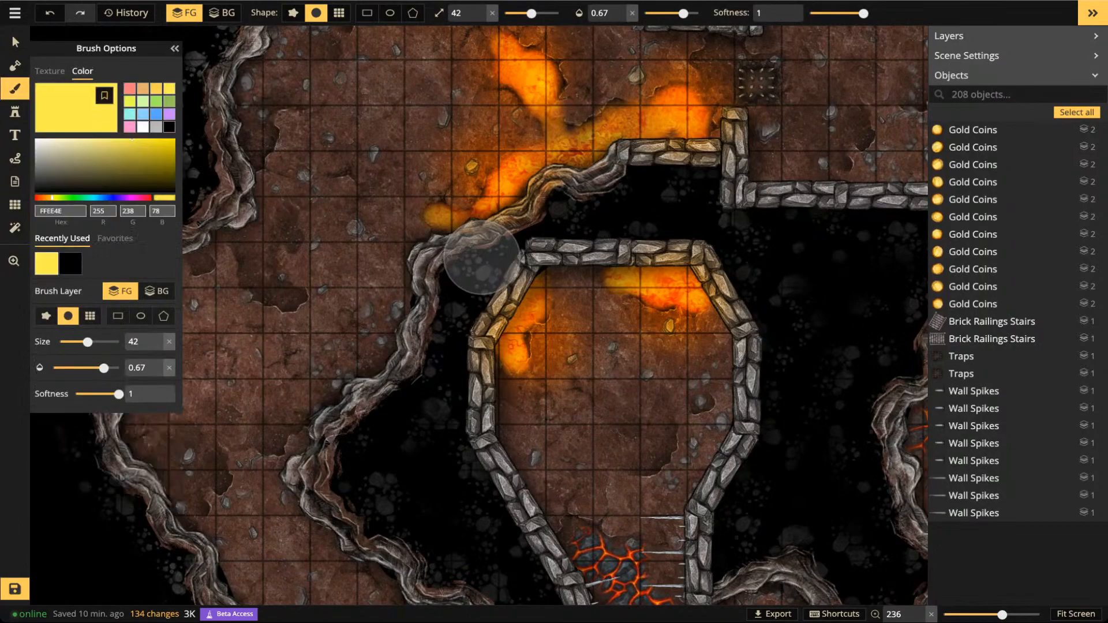
click(169, 127)
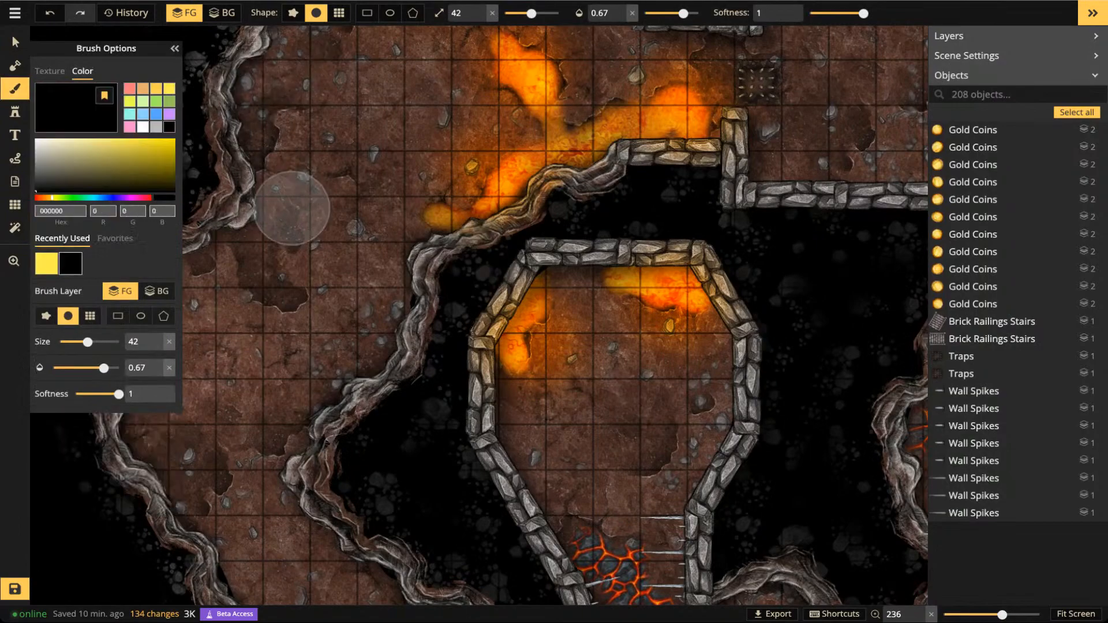
scroll(282, 248, down, 3)
drag(279, 222, 311, 311)
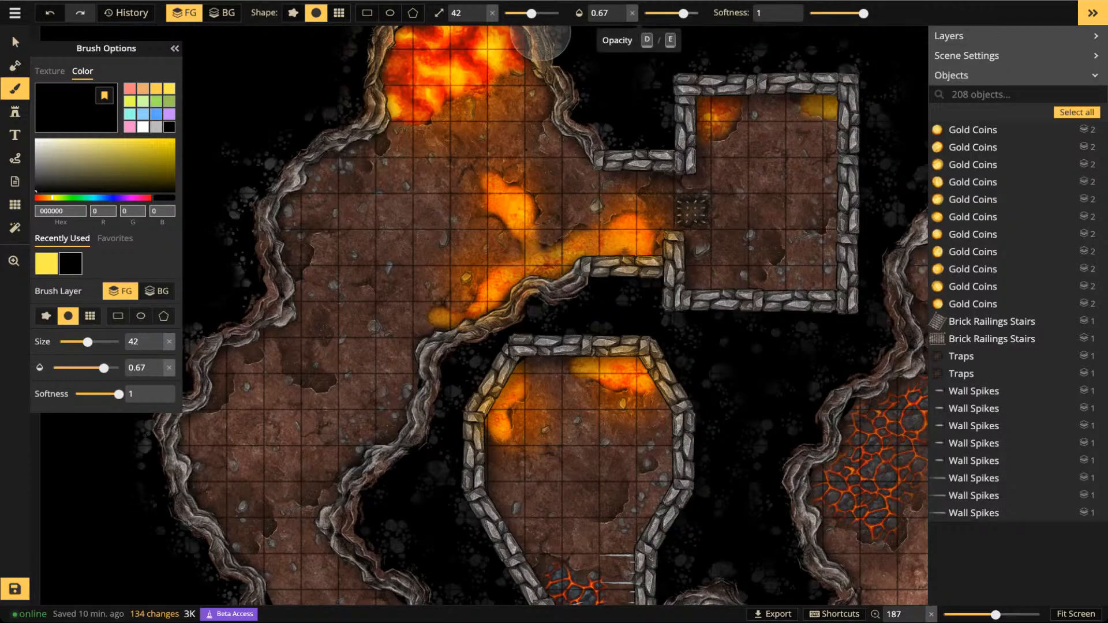
drag(683, 13, 665, 13)
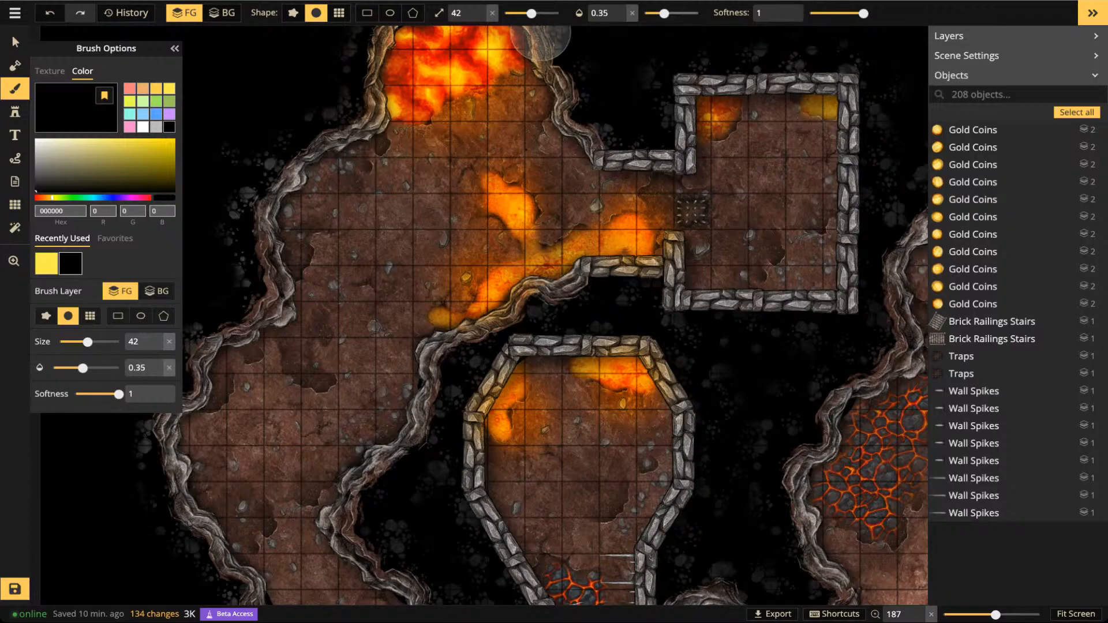
click(520, 13)
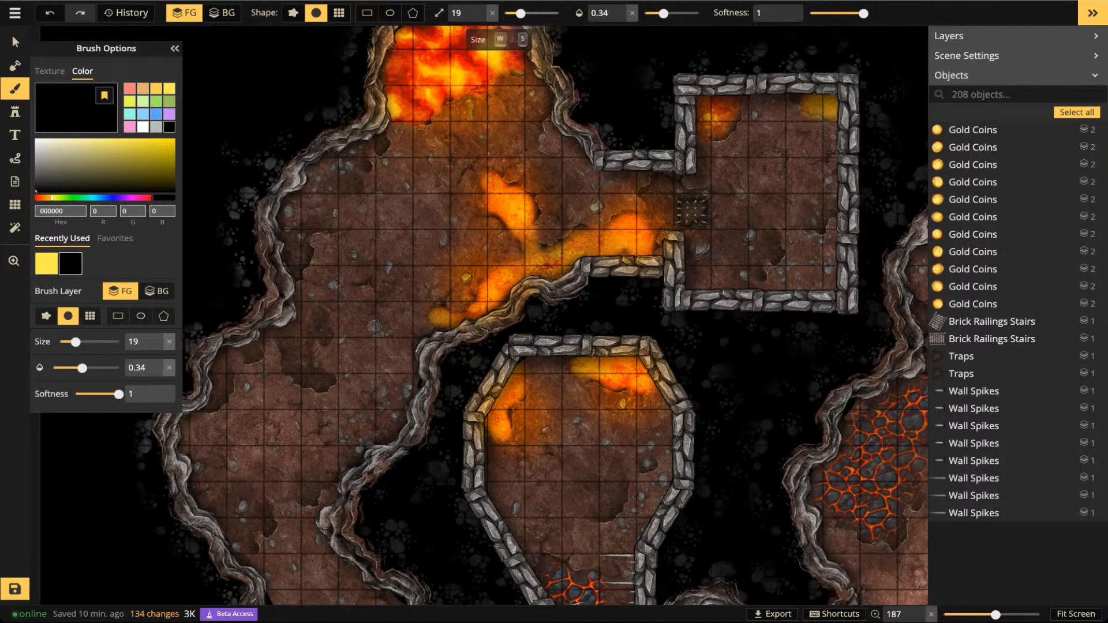
Paint soft black shadows on the floor along the inside of the northwest cave's west cliff wall
scroll(417, 128, up, 5)
scroll(376, 138, down, 3)
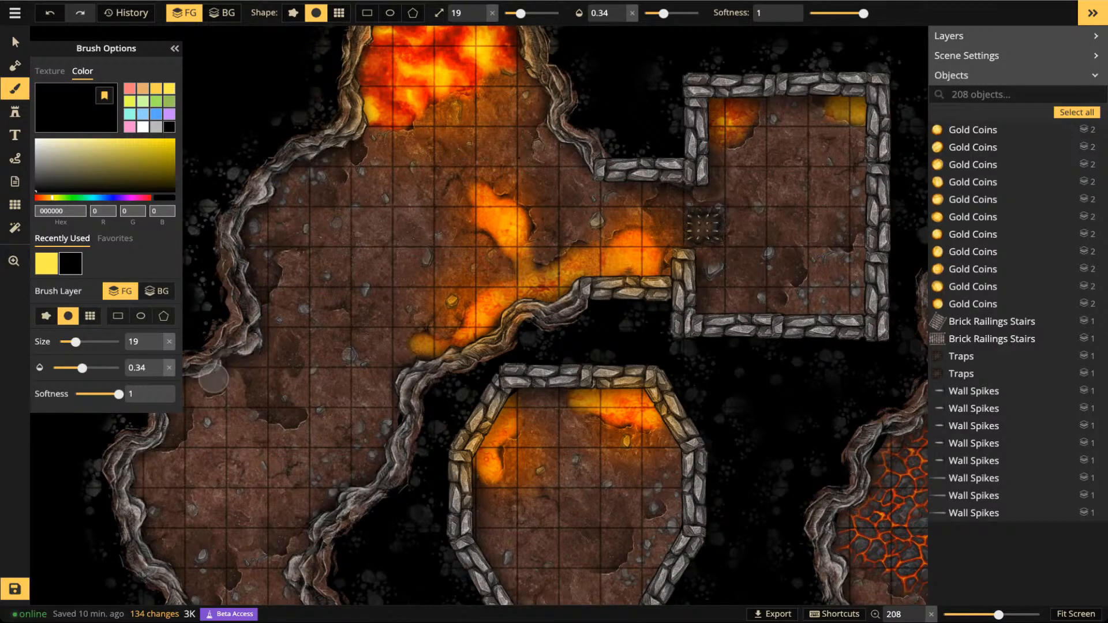
mouse_move(139, 496)
mouse_down()
mouse_move(155, 555)
mouse_move(188, 589)
mouse_up()
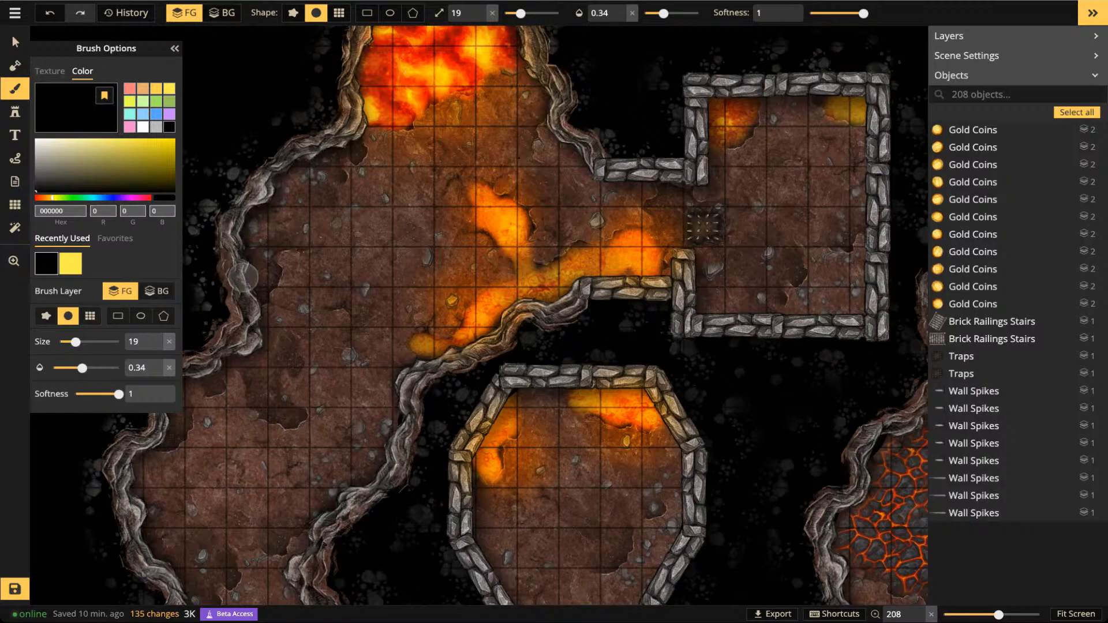
mouse_move(171, 411)
mouse_down()
mouse_move(173, 433)
mouse_move(143, 435)
mouse_up()
drag(291, 334, 463, 313)
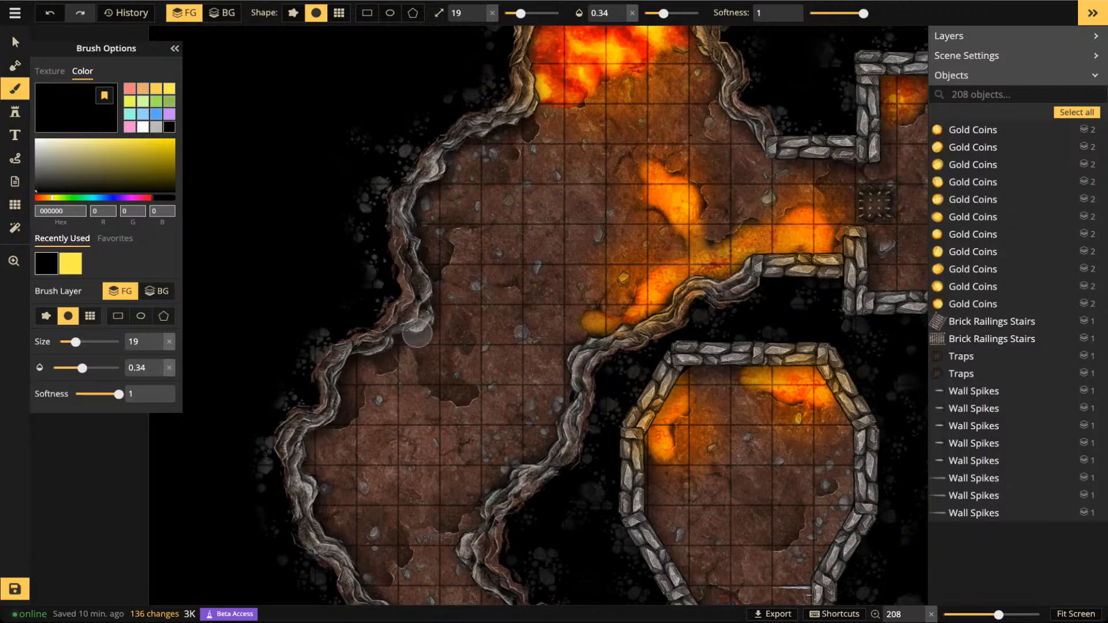
drag(317, 476, 362, 585)
Shade the tunnel floor along the cliffs south of the northwest cave, down to the spike traps and cracked lava
key(space)
mouse_move(428, 452)
mouse_down()
mouse_move(355, 290)
mouse_move(336, 176)
mouse_up()
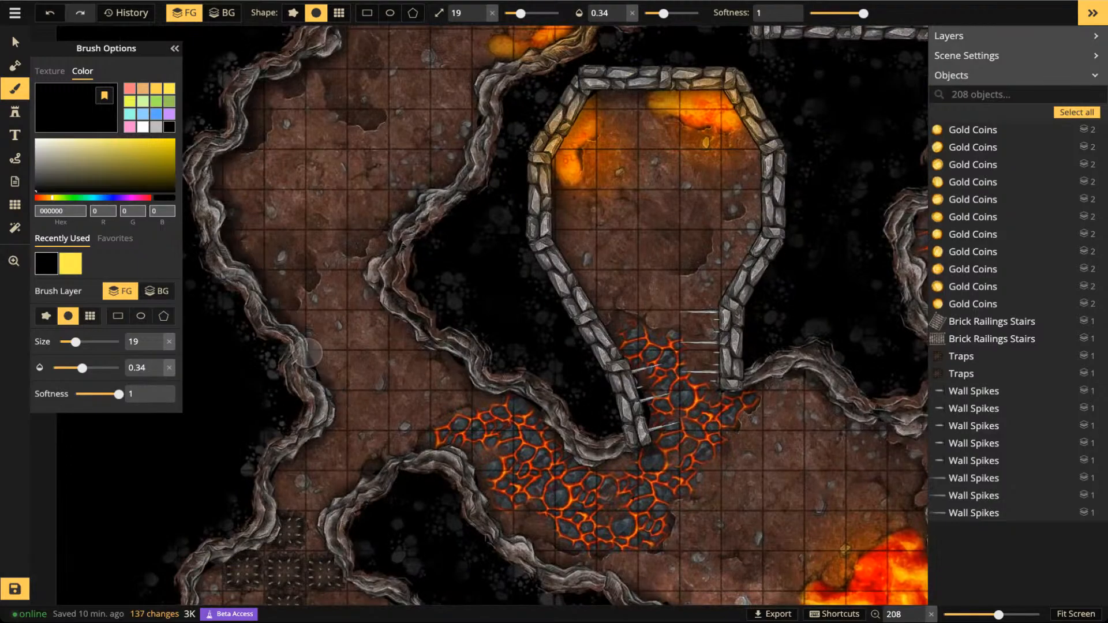
mouse_move(324, 350)
mouse_down()
mouse_move(314, 350)
mouse_move(329, 390)
mouse_move(272, 482)
mouse_move(282, 512)
mouse_up()
mouse_move(426, 447)
mouse_down()
mouse_move(393, 452)
mouse_move(315, 521)
mouse_move(445, 420)
mouse_move(467, 364)
mouse_move(473, 388)
mouse_move(370, 292)
mouse_move(367, 268)
mouse_move(393, 241)
mouse_move(396, 212)
mouse_move(450, 170)
mouse_move(482, 67)
mouse_move(510, 79)
mouse_move(500, 60)
mouse_move(472, 79)
mouse_move(481, 125)
mouse_move(388, 235)
mouse_move(369, 280)
mouse_move(407, 335)
mouse_move(480, 393)
mouse_up()
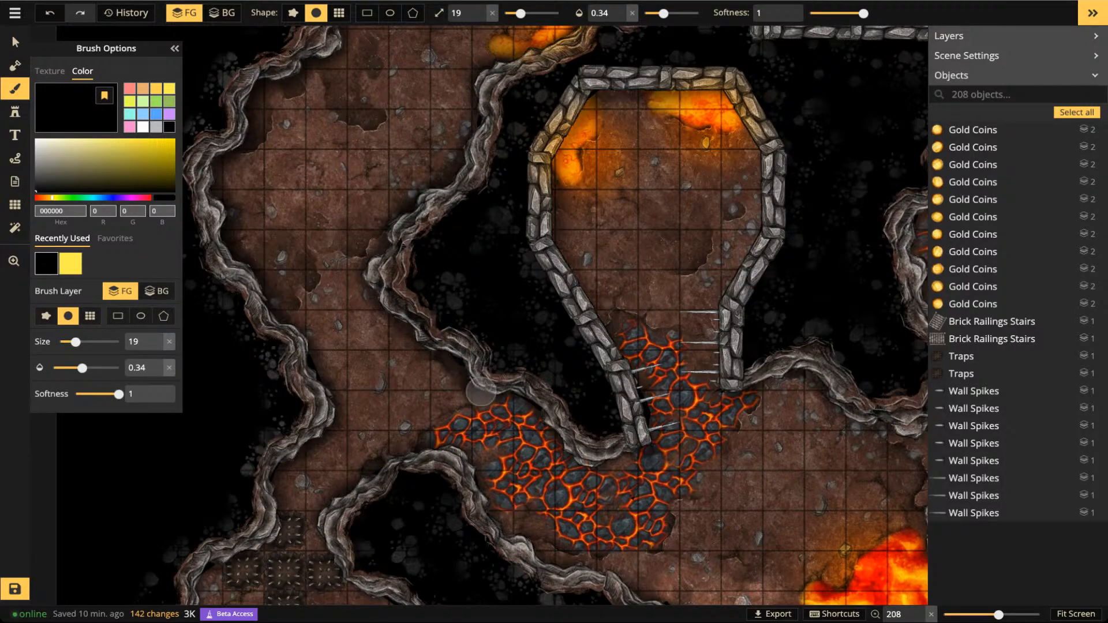
Paint black shadows along the inner walls of the square stone room and its western entrance passage
scroll(482, 393, down, 2)
key(space)
drag(487, 273, 240, 528)
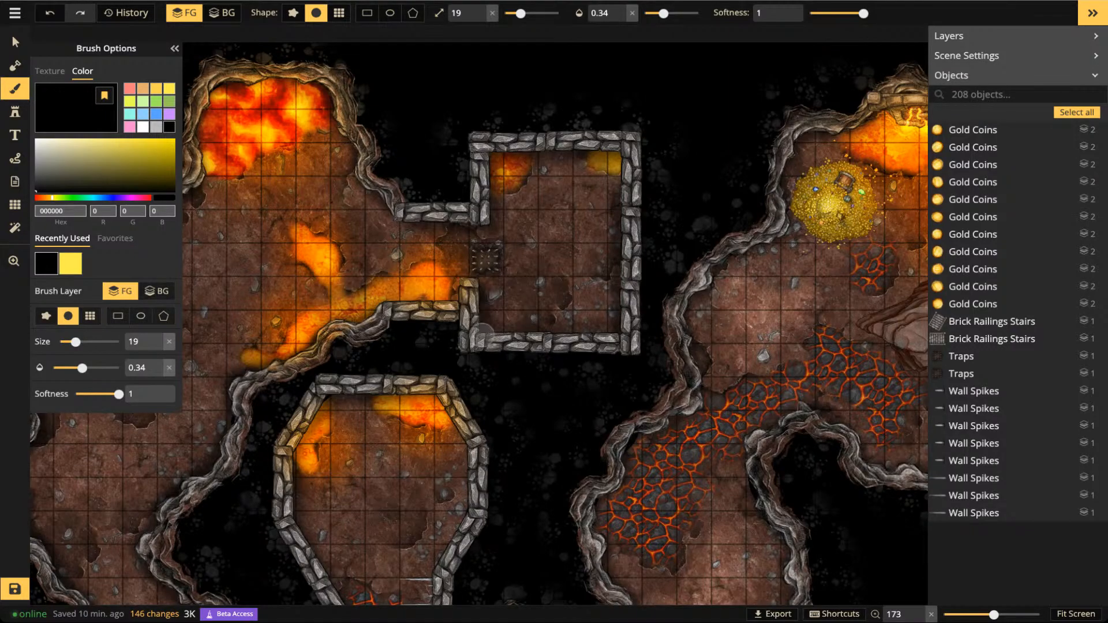
mouse_move(585, 332)
mouse_down()
mouse_move(478, 338)
mouse_move(478, 306)
mouse_up()
mouse_move(419, 227)
mouse_down()
mouse_move(483, 225)
mouse_move(461, 224)
mouse_up()
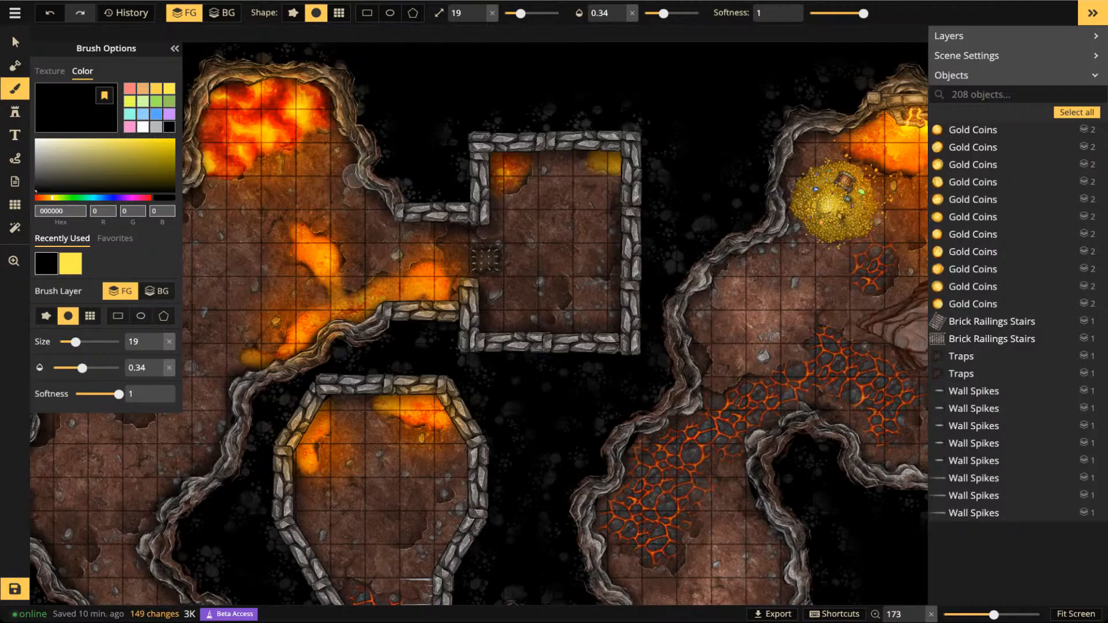
drag(418, 223, 406, 210)
Review the shaded walls of the northwest cave, the stone rooms and the connecting tunnels
scroll(408, 208, down, 1)
scroll(408, 206, down, 3)
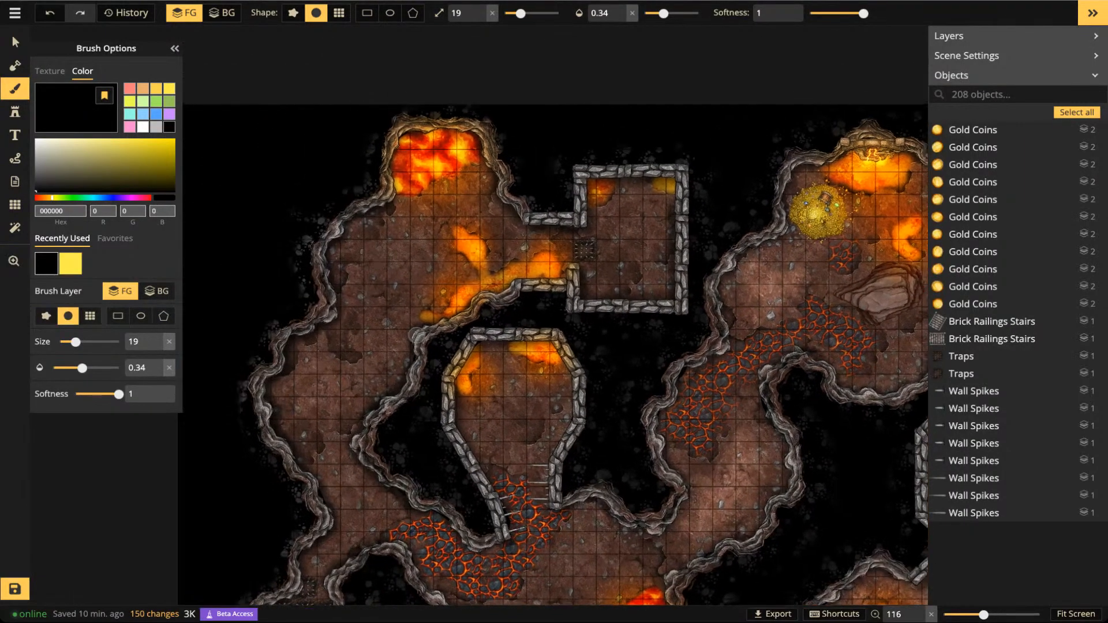
scroll(416, 336, down, 2)
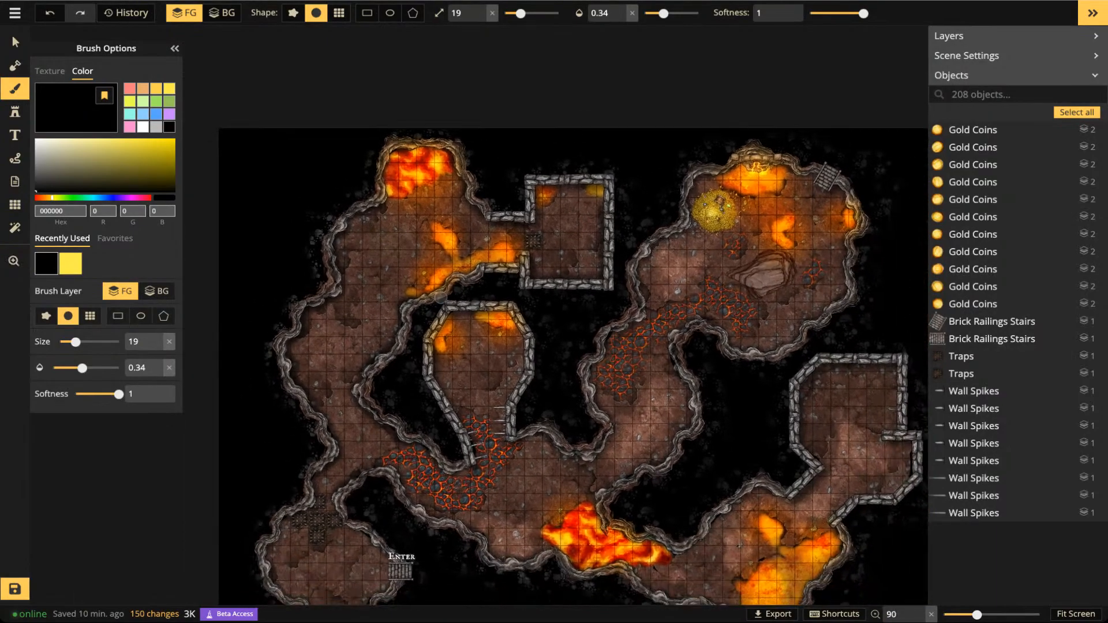
scroll(335, 305, up, 2)
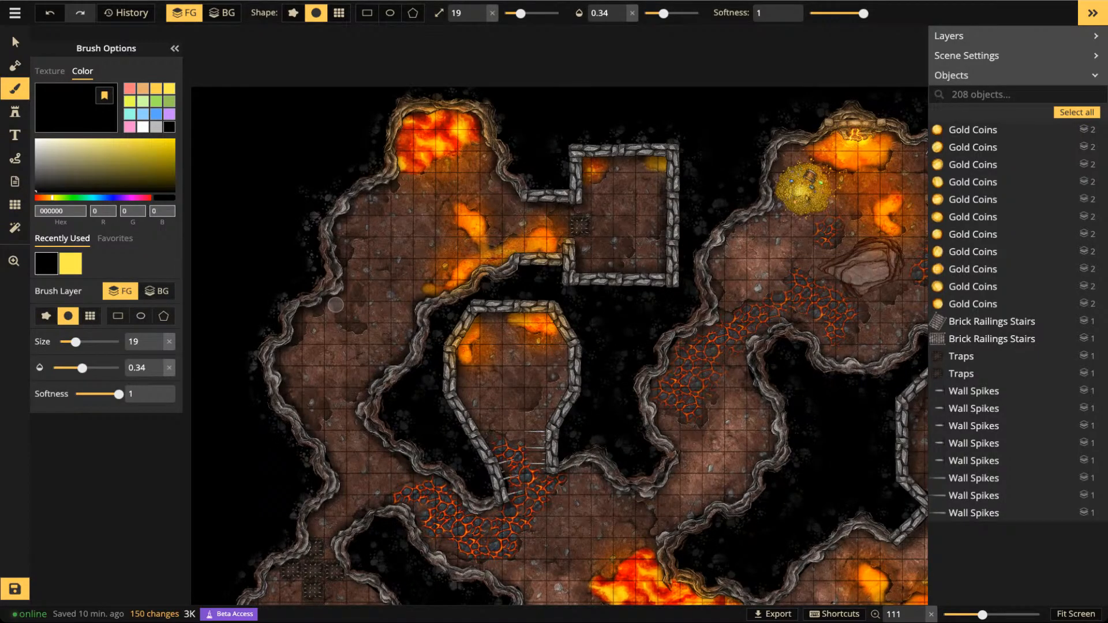
scroll(345, 324, up, 2)
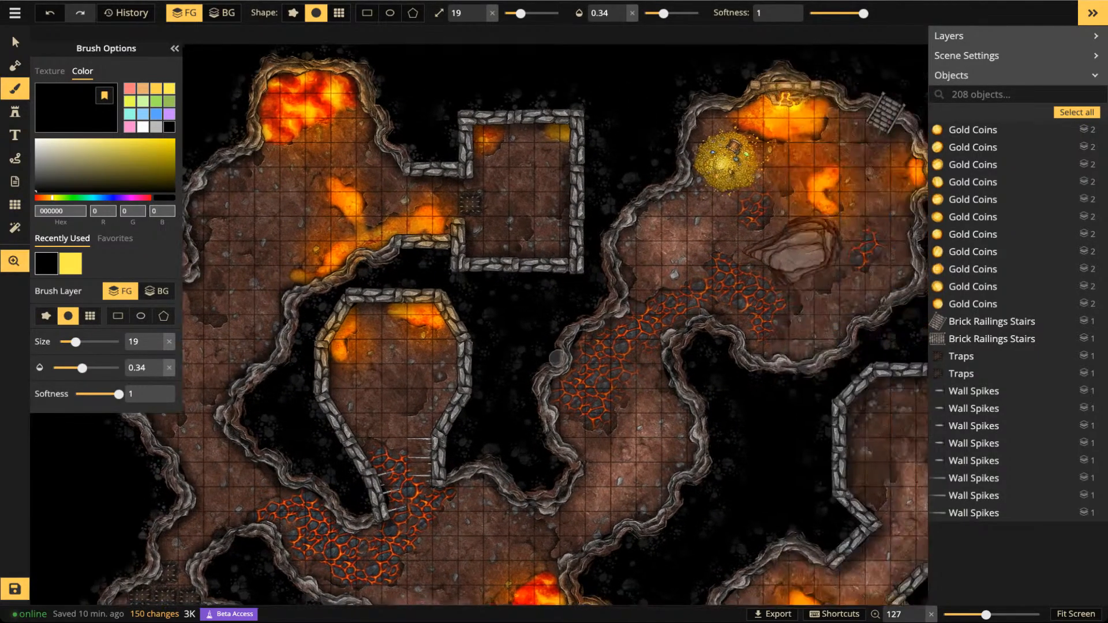
scroll(537, 387, up, 2)
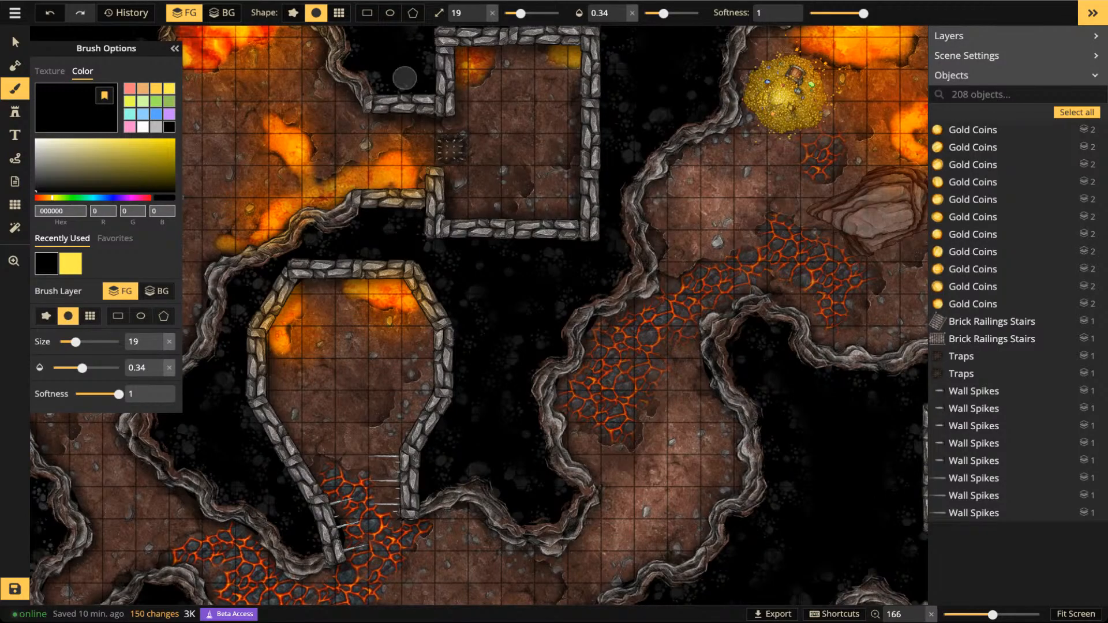
click(15, 42)
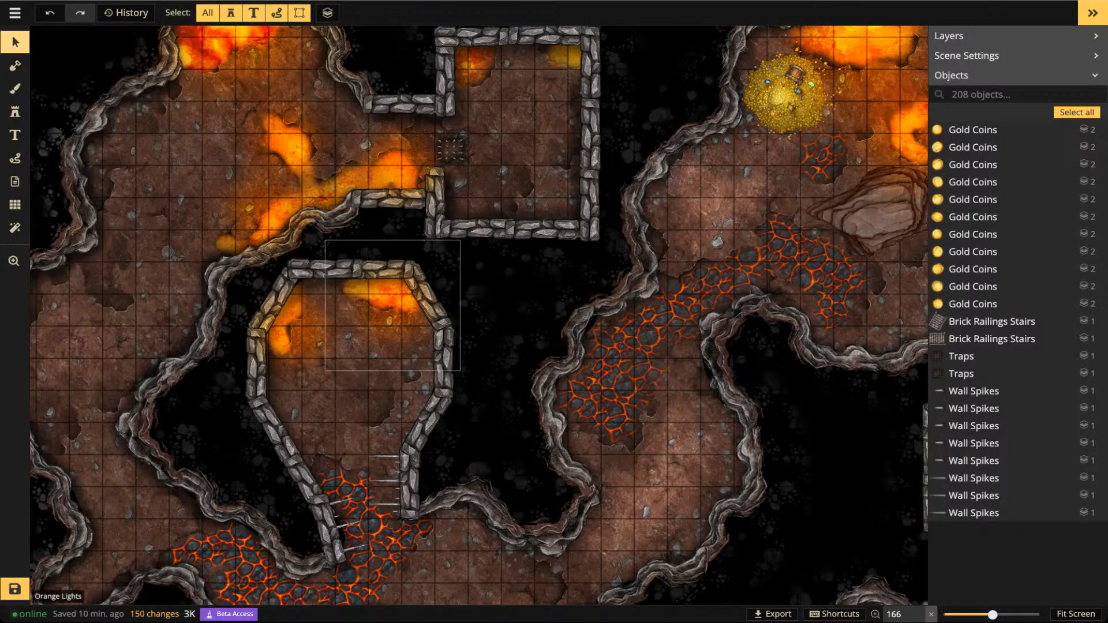
scroll(418, 313, down, 4)
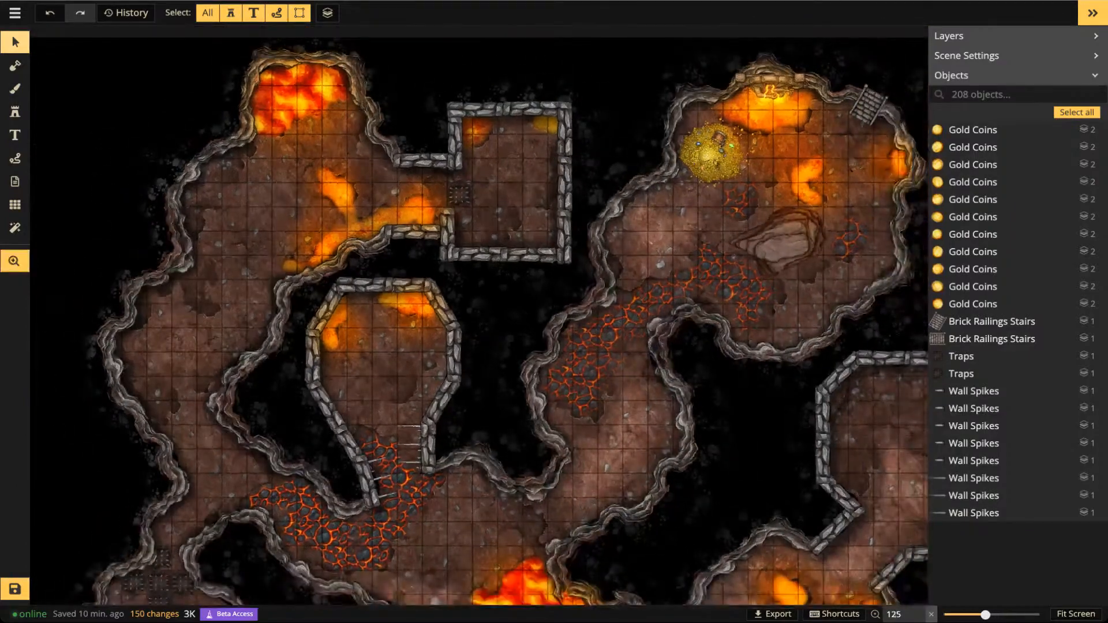
Save the cave battlemap and clear the selection of the Enter label
scroll(417, 313, down, 4)
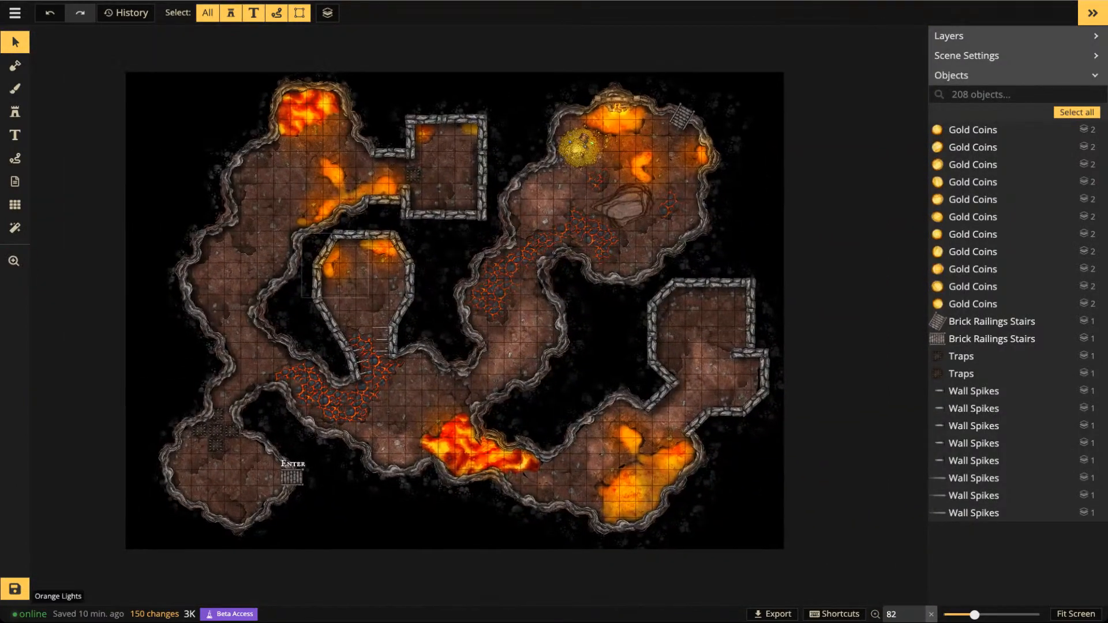
click(292, 464)
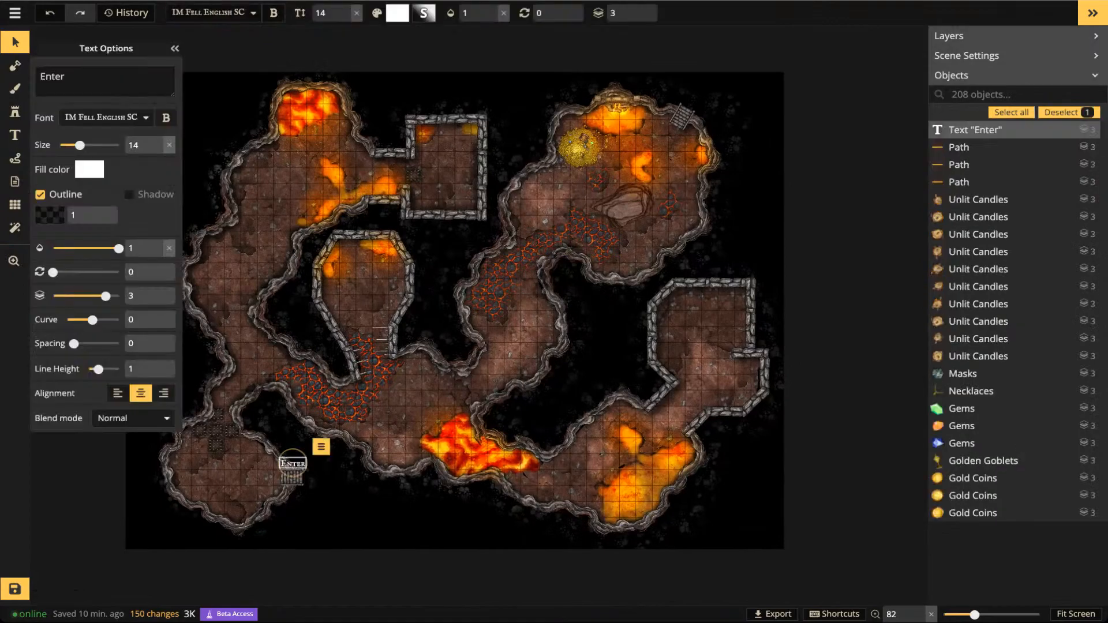
click(15, 590)
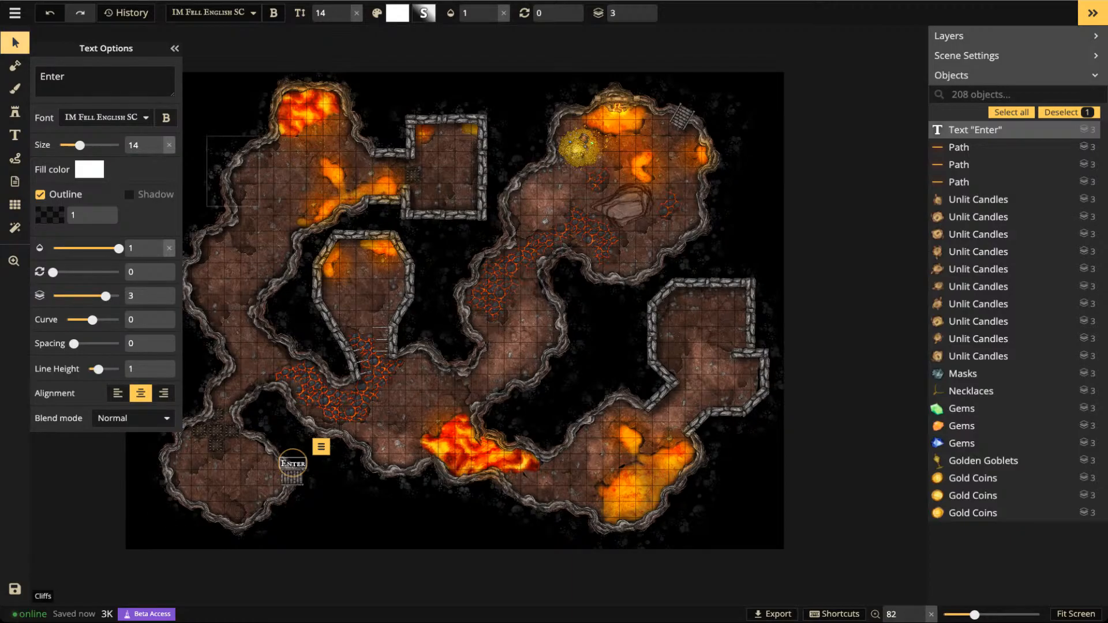
click(174, 48)
click(404, 57)
Look over the whole cave battlemap and exit the editor to the overview of saved maps
scroll(521, 276, down, 3)
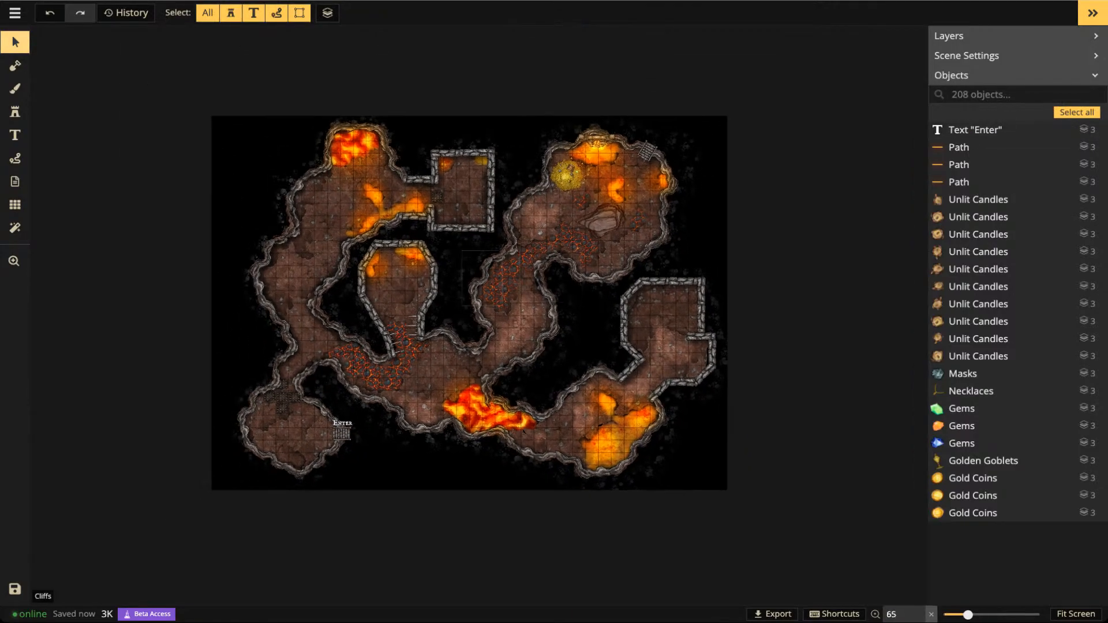
scroll(484, 264, up, 3)
mouse_move(484, 264)
mouse_down()
mouse_move(497, 242)
mouse_move(480, 279)
mouse_up()
scroll(490, 235, up, 1)
scroll(489, 268, up, 1)
scroll(490, 276, down, 1)
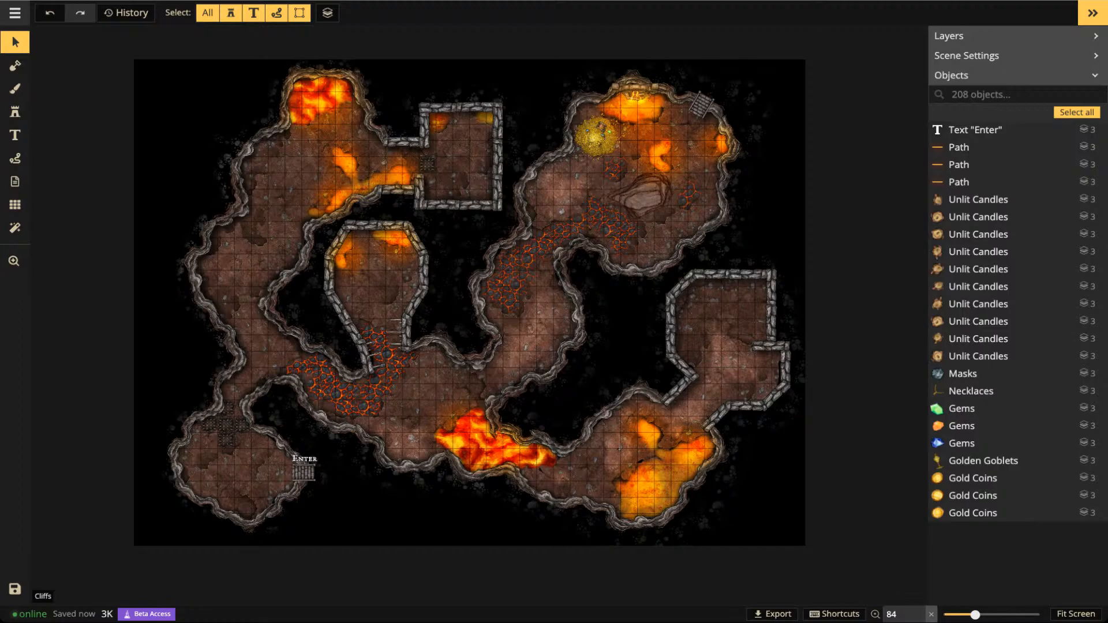
click(14, 12)
click(87, 254)
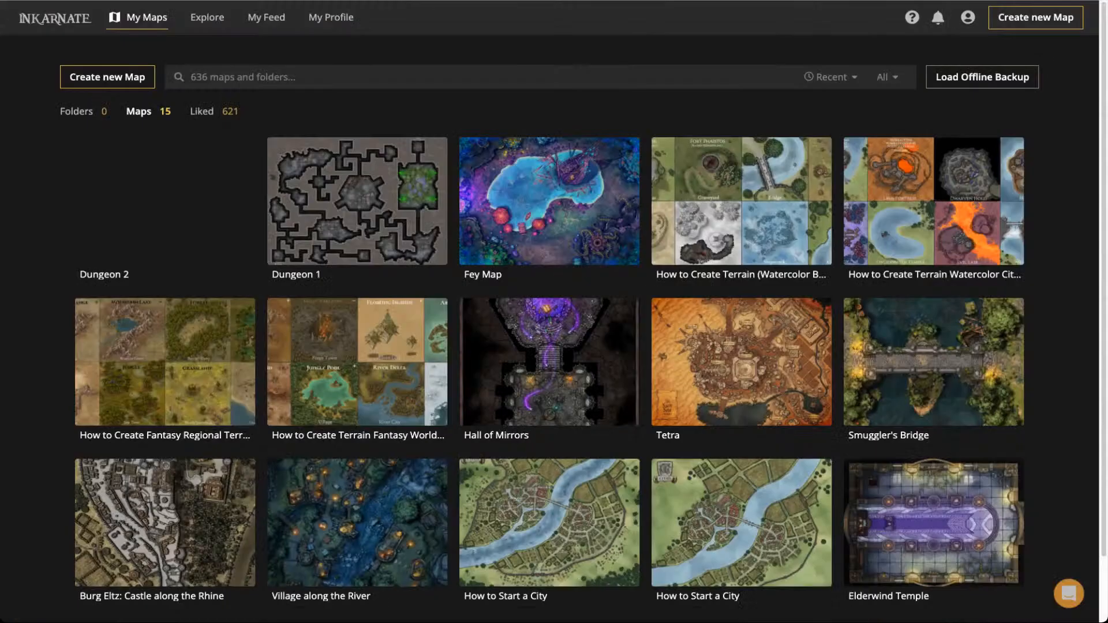
Open the January Stream Schedule map from the feed of followed creators
click(331, 17)
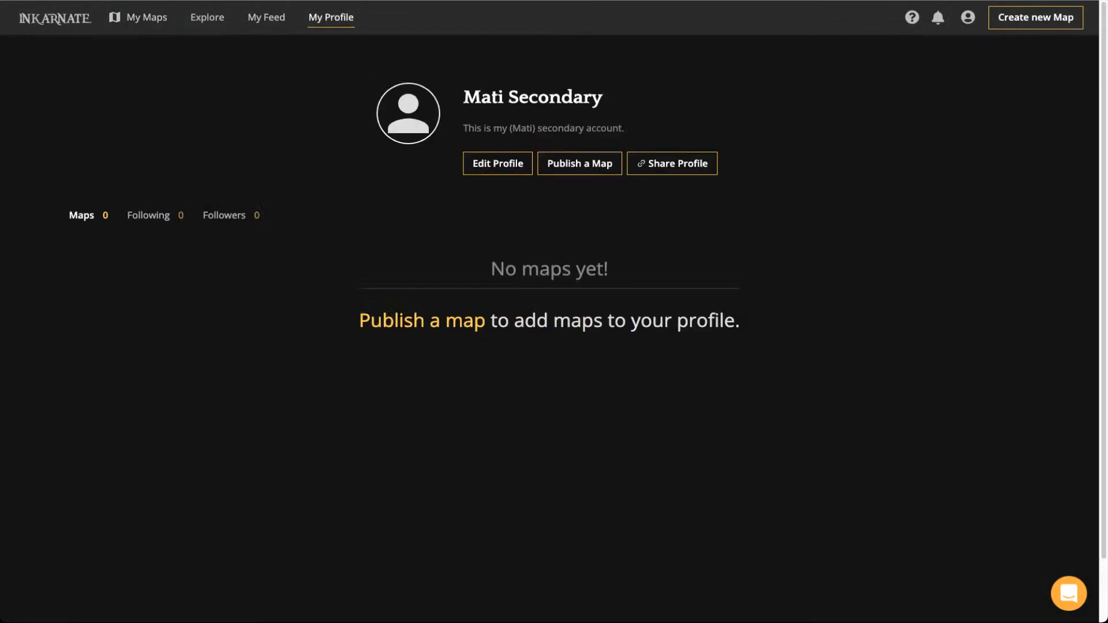
click(55, 19)
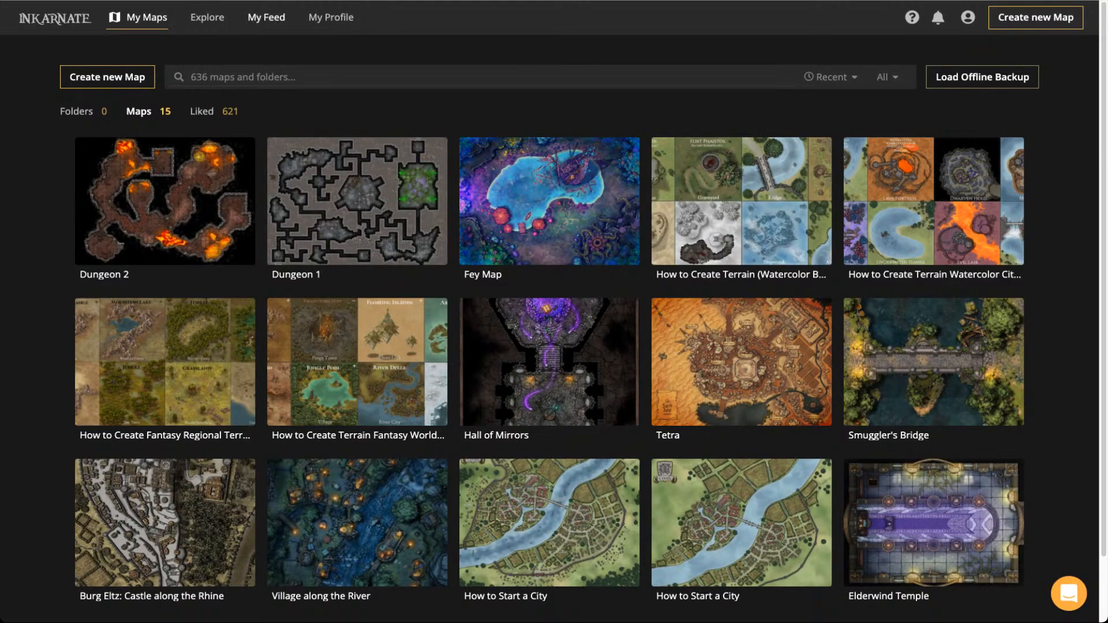
click(266, 17)
scroll(737, 223, down, 3)
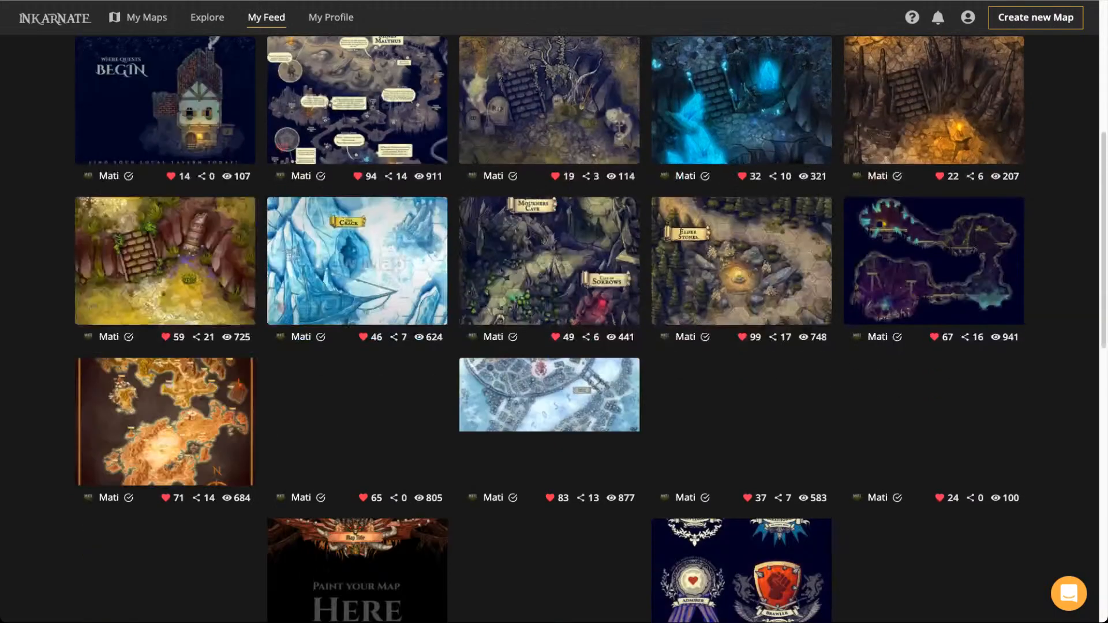
scroll(357, 174, up, 6)
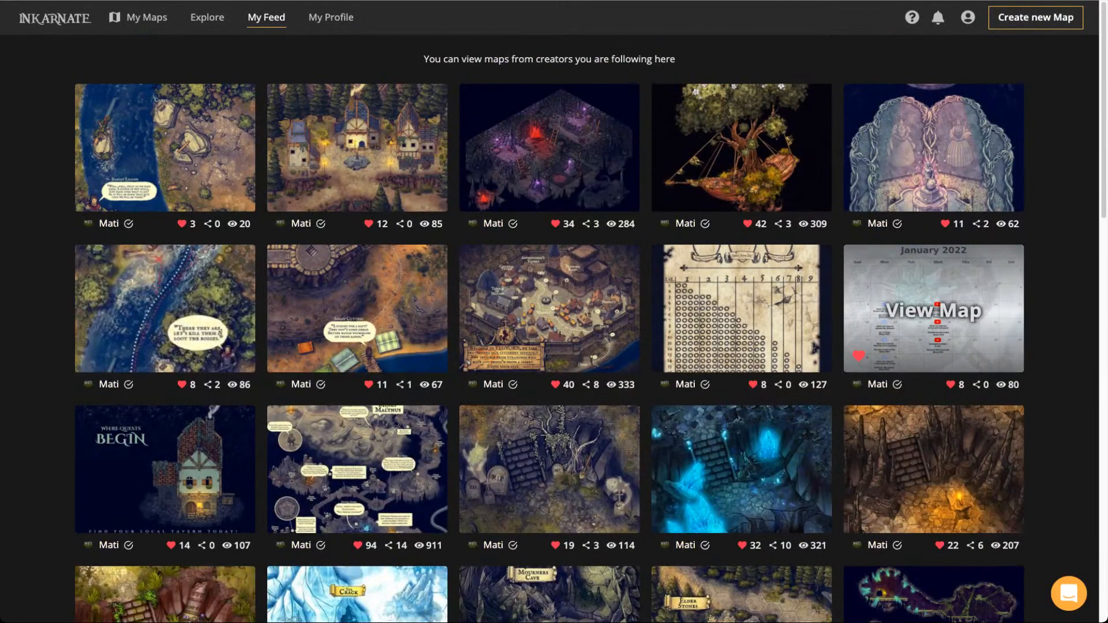
click(934, 310)
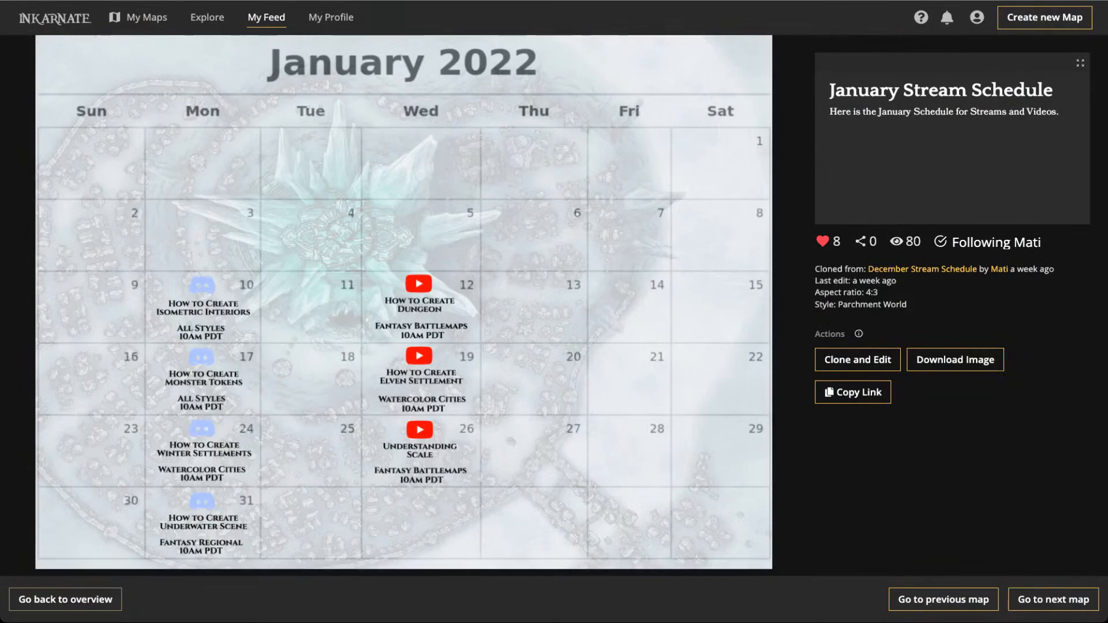